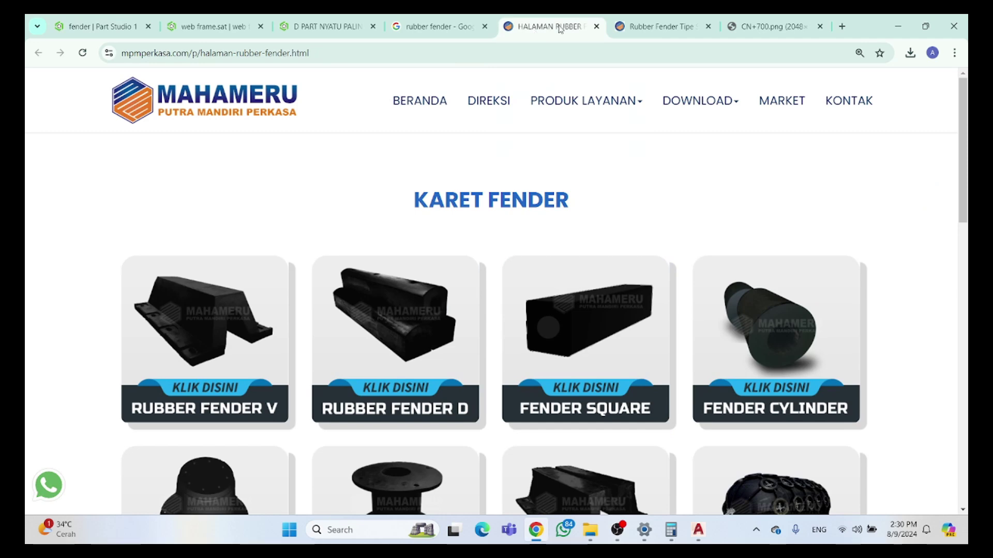
Review the rubber fender catalogue, the Square 500 specification drawing and the MP-CN 700 cone fender drawing
mouse_move(624, 37)
scroll(601, 149, "down", 2)
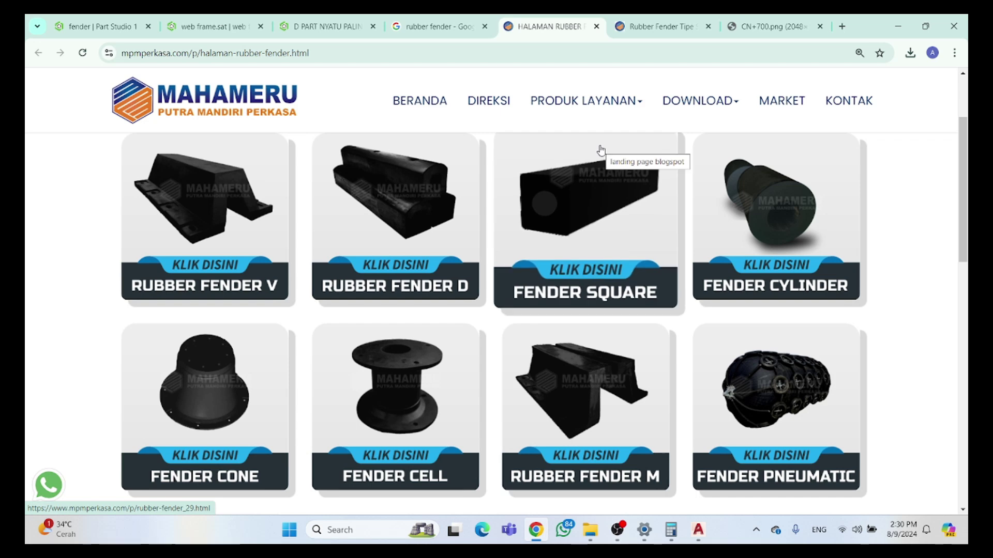
left_click(657, 23)
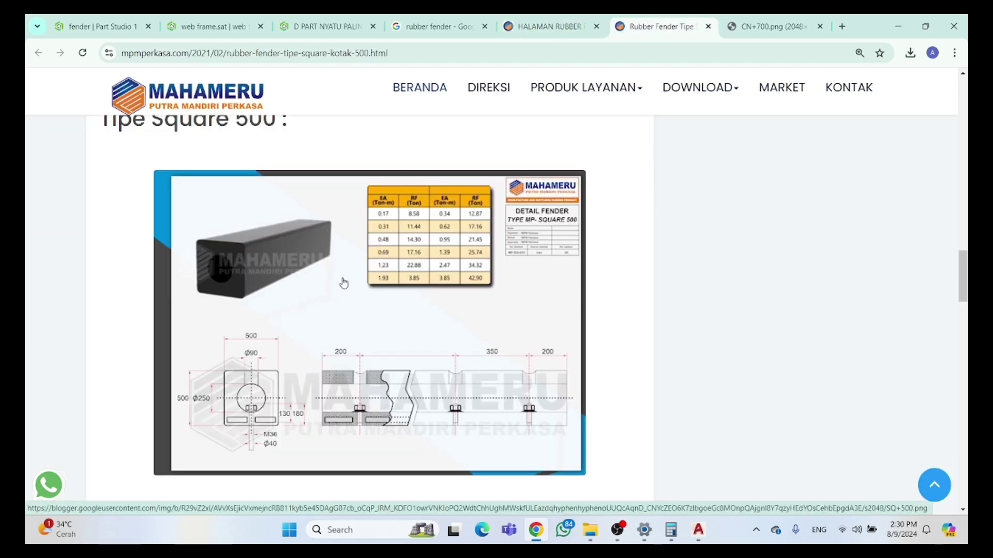
scroll(345, 284, "up", 1)
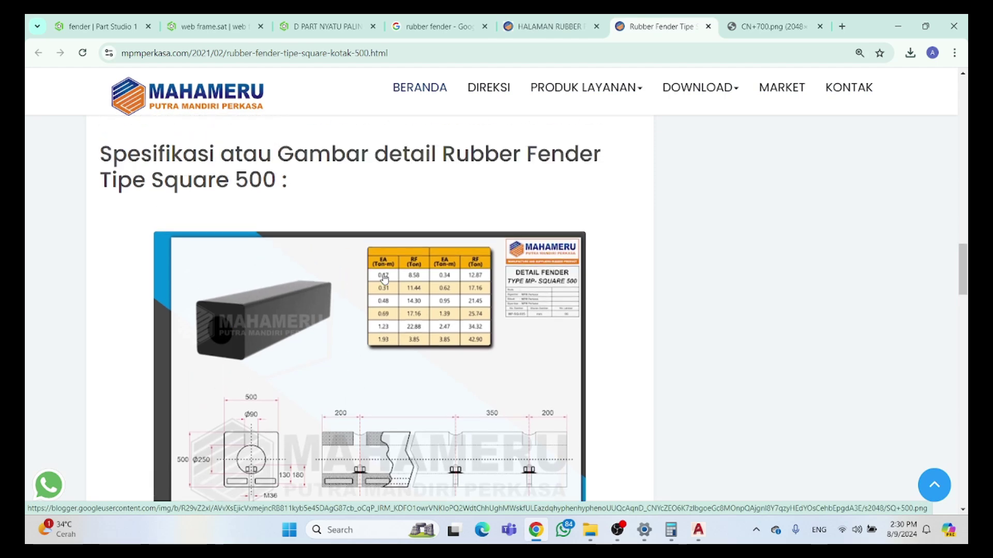
left_click(765, 26)
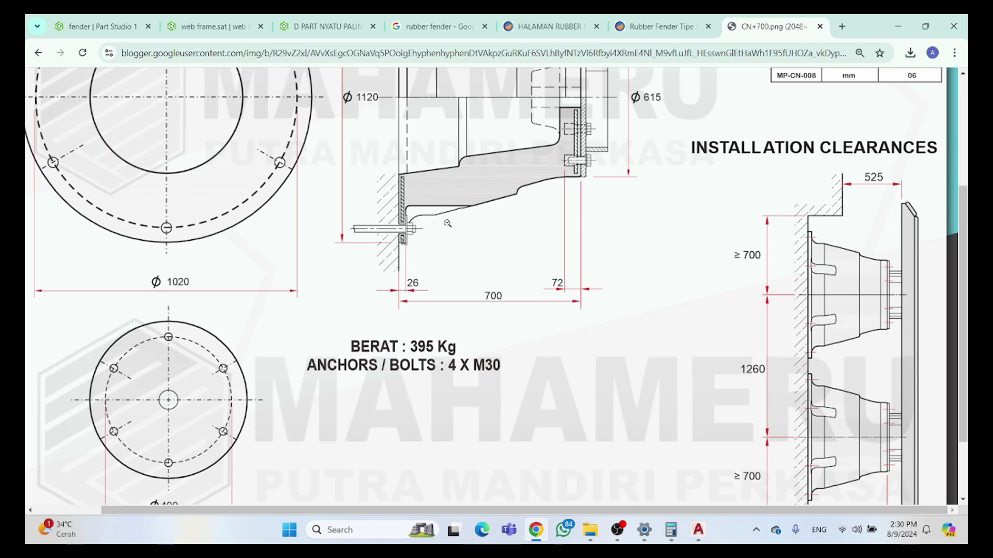
scroll(447, 234, "down", 1)
scroll(446, 233, "down", 4, "ctrl")
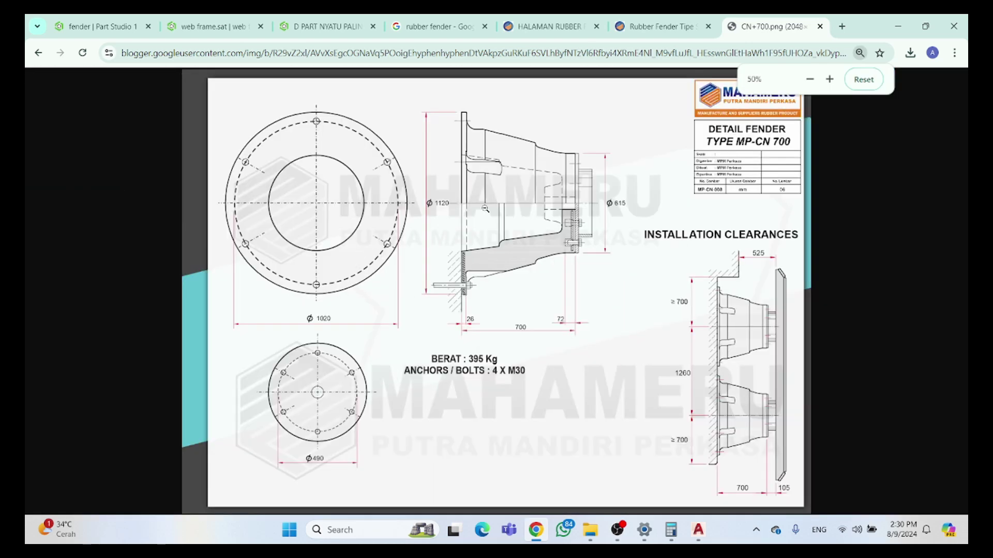
left_click(659, 26)
scroll(352, 398, "down", 1)
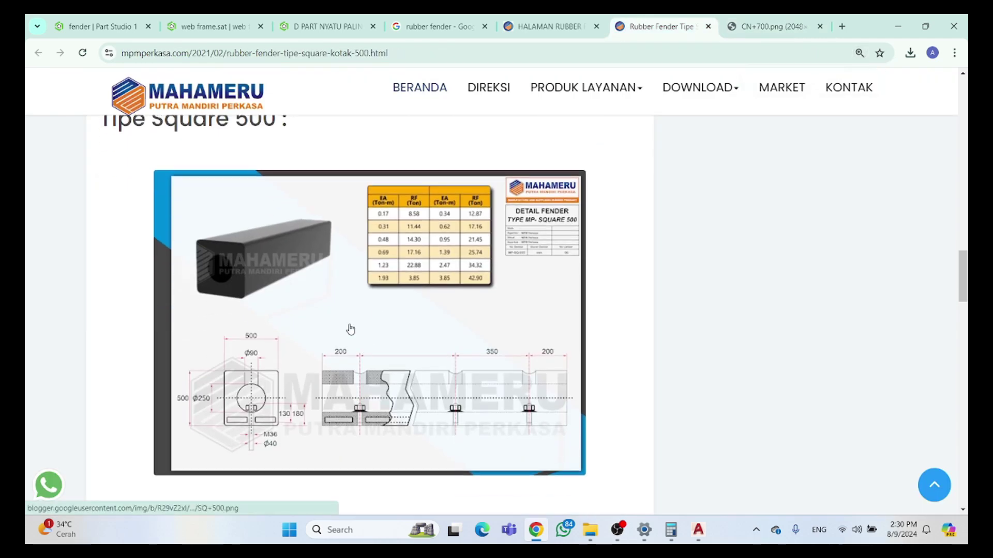
Switch to Onshape and open its documents page in a separate browser tab
left_click(96, 26)
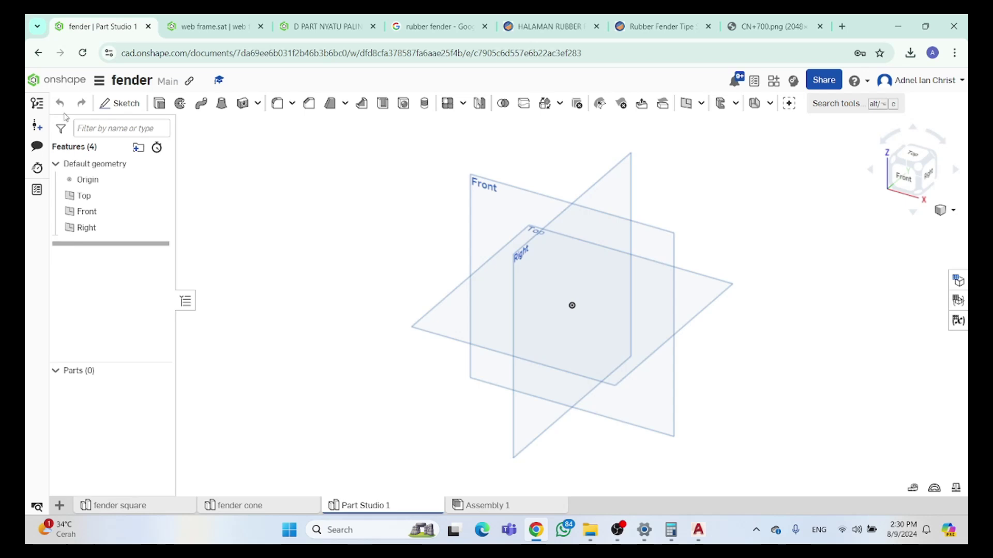
right_click(58, 85)
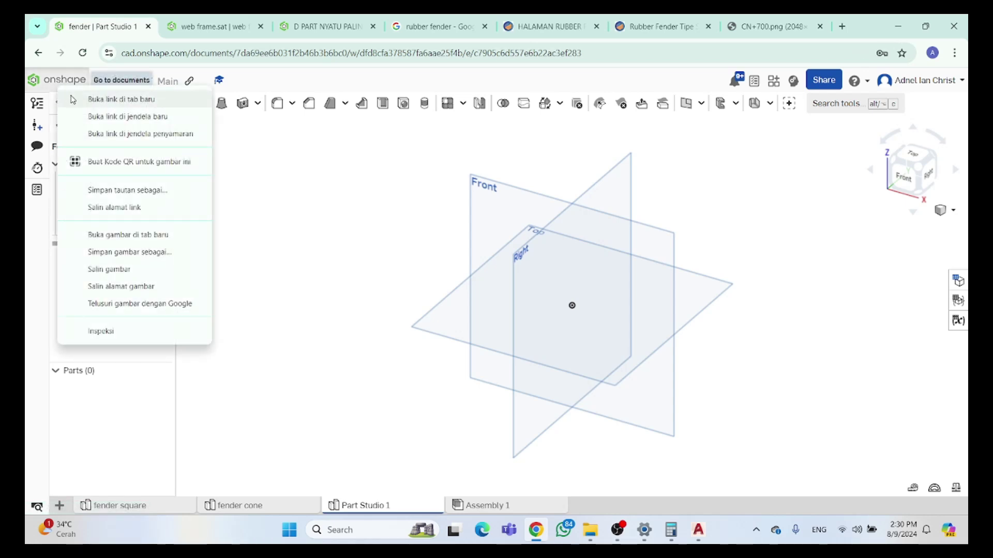
left_click(73, 100)
left_click(199, 27)
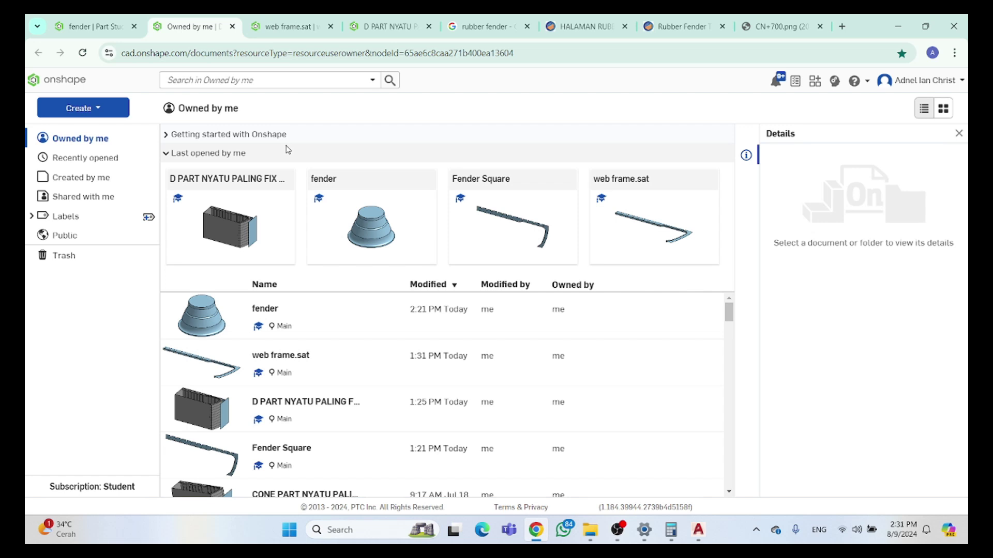
Create a new document named Percobaan
left_click(116, 113)
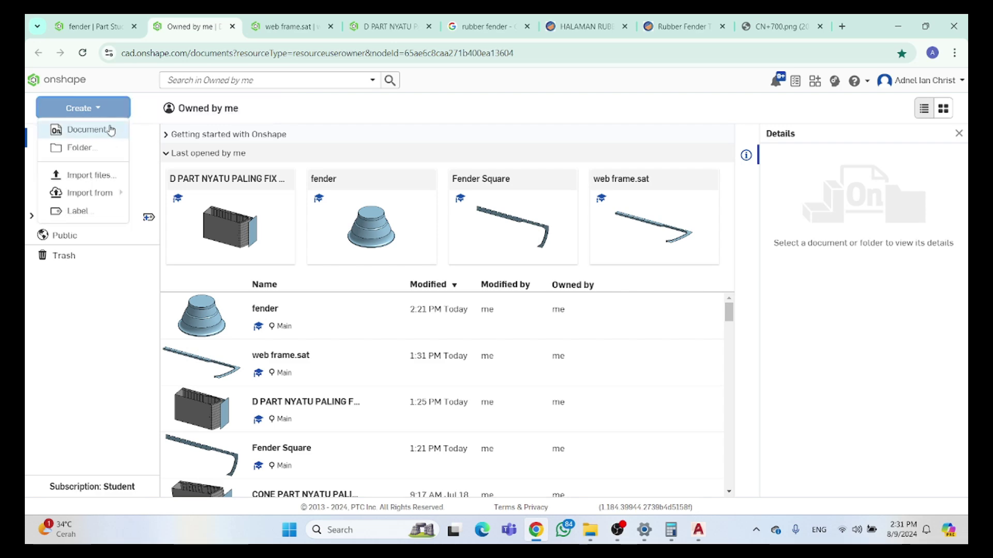
left_click(111, 130)
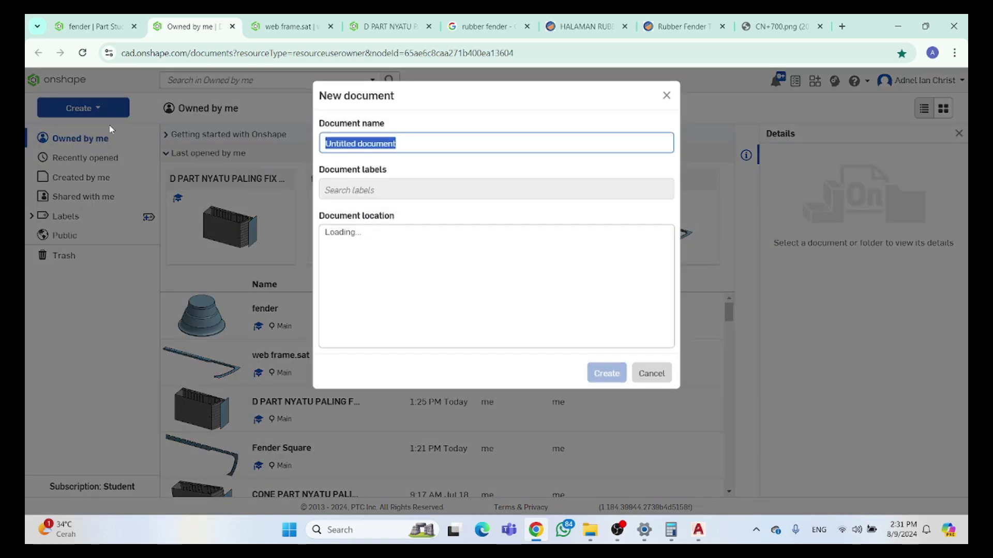
left_click_drag(405, 150, 287, 157)
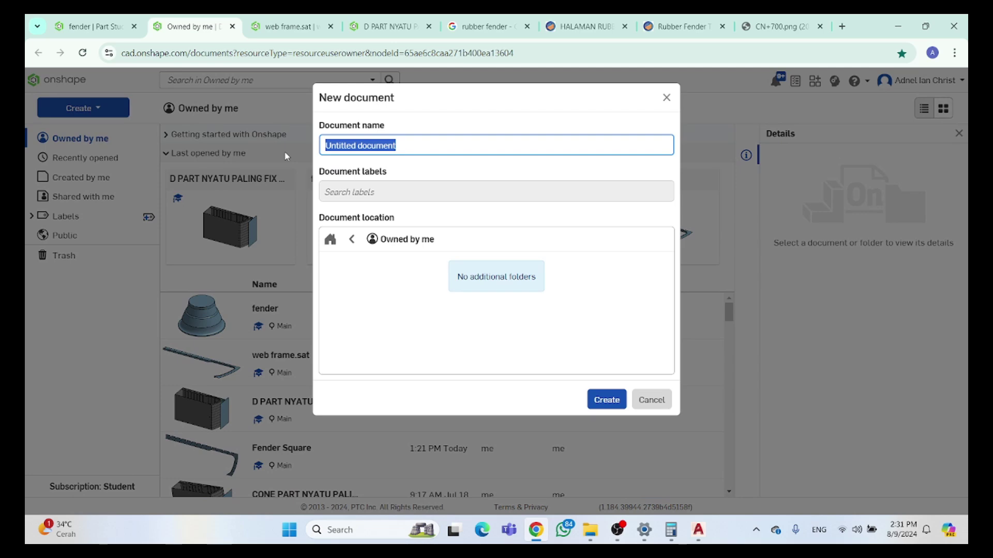
type("Percobaan")
key("Return")
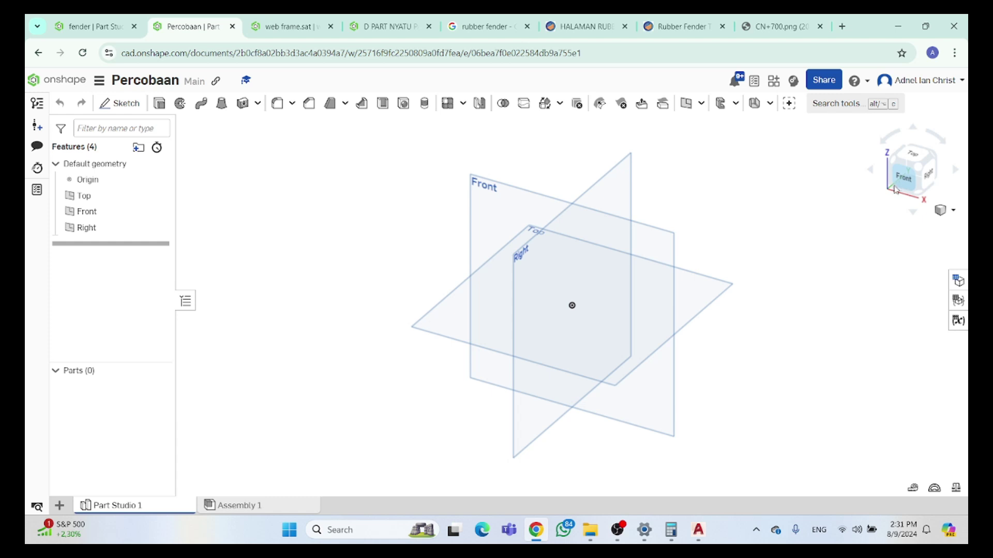
Start a sketch on the Front plane and draw a corner rectangle about 103 by 98 mm around the origin
left_click(493, 226)
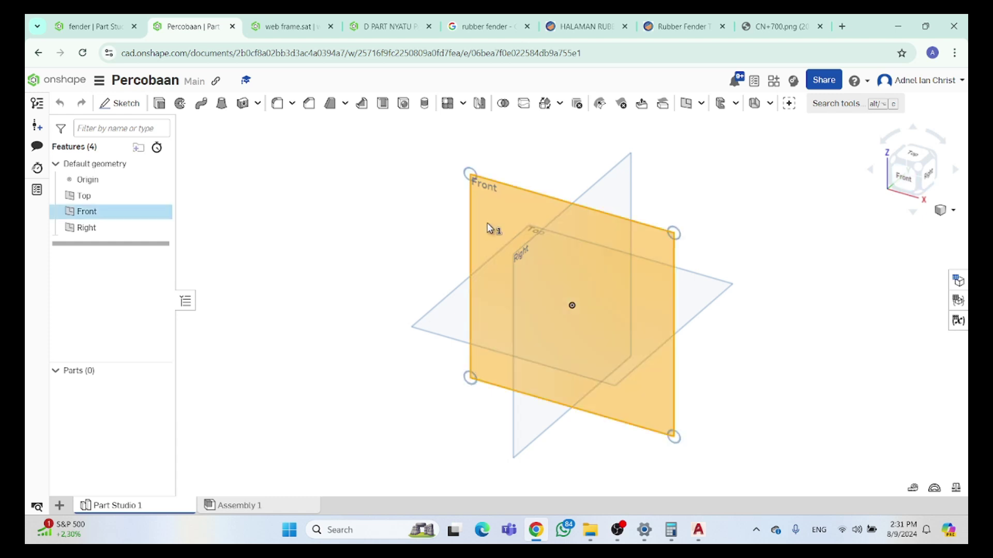
left_click(902, 177)
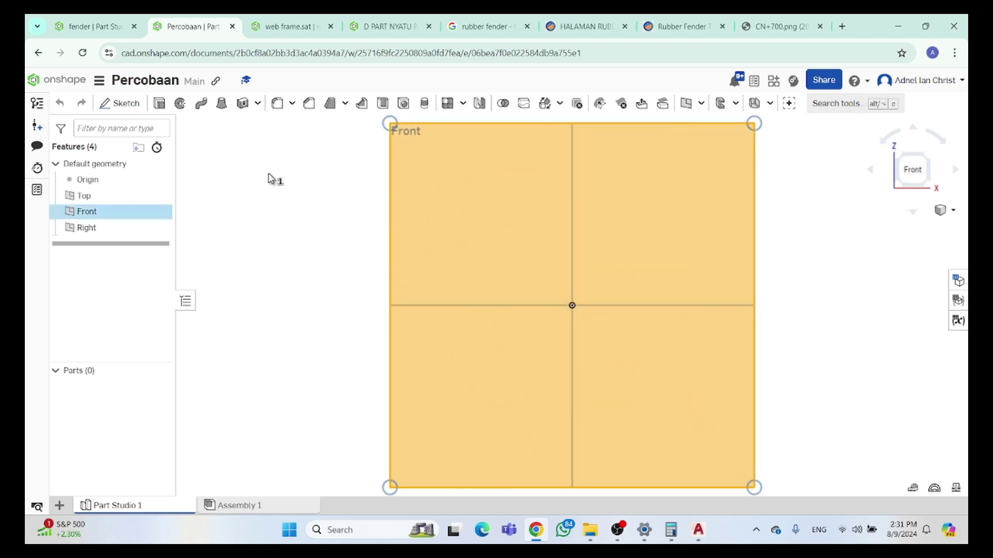
left_click(122, 109)
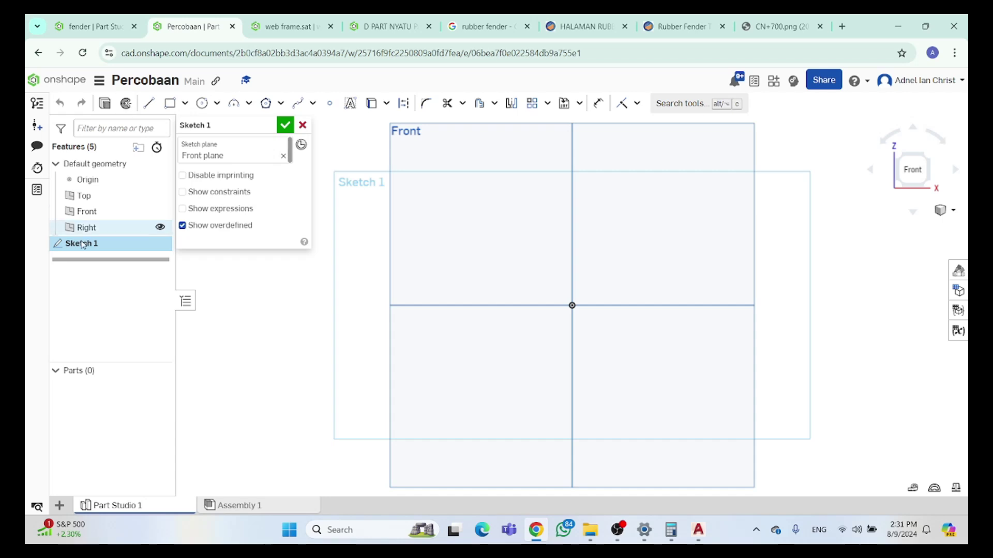
left_click(149, 105)
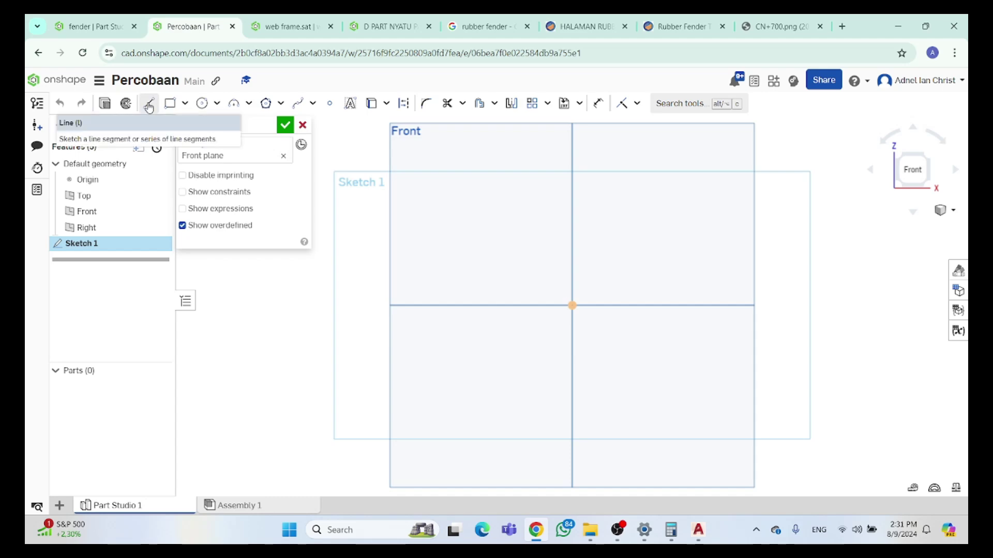
left_click(168, 107)
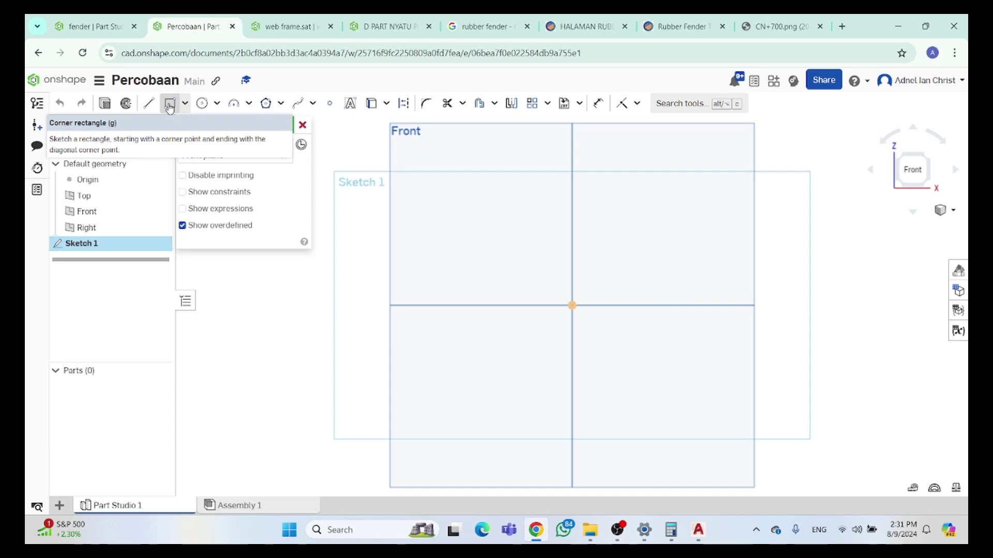
left_click(443, 192)
left_click(695, 431)
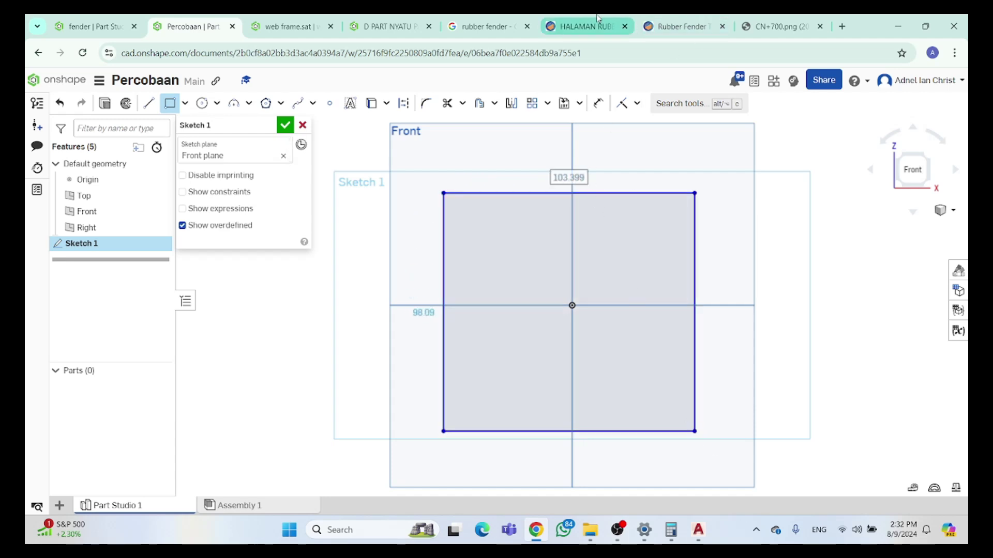
Set the rectangle's width and height to 500 mm each, following the Square 500 drawing, and finish the sketch
left_click(678, 23)
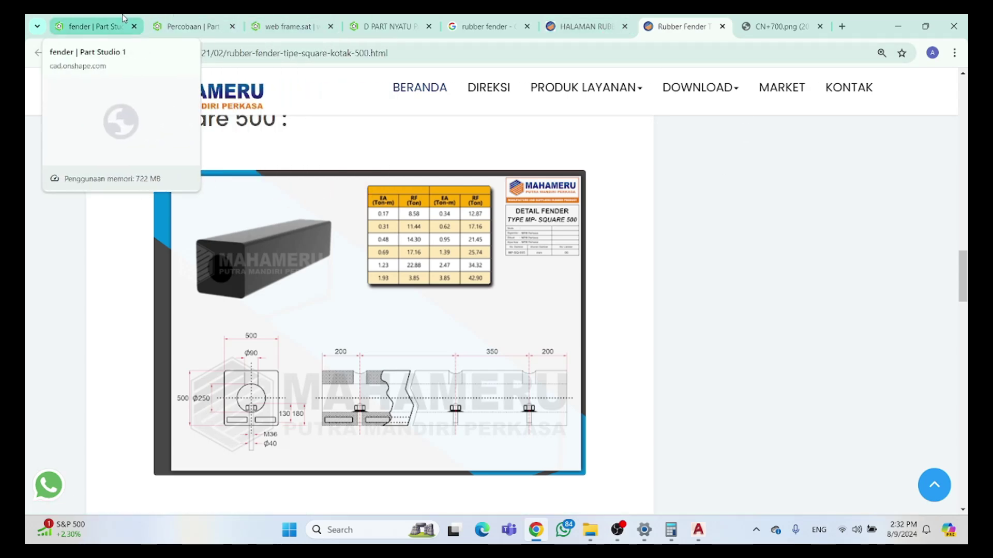
left_click(176, 26)
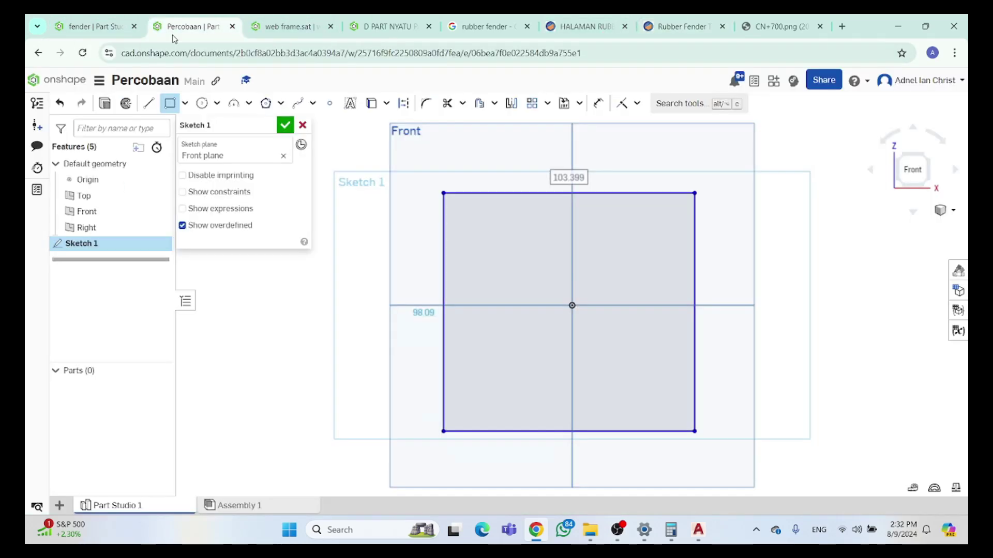
double_click(568, 177)
type("500")
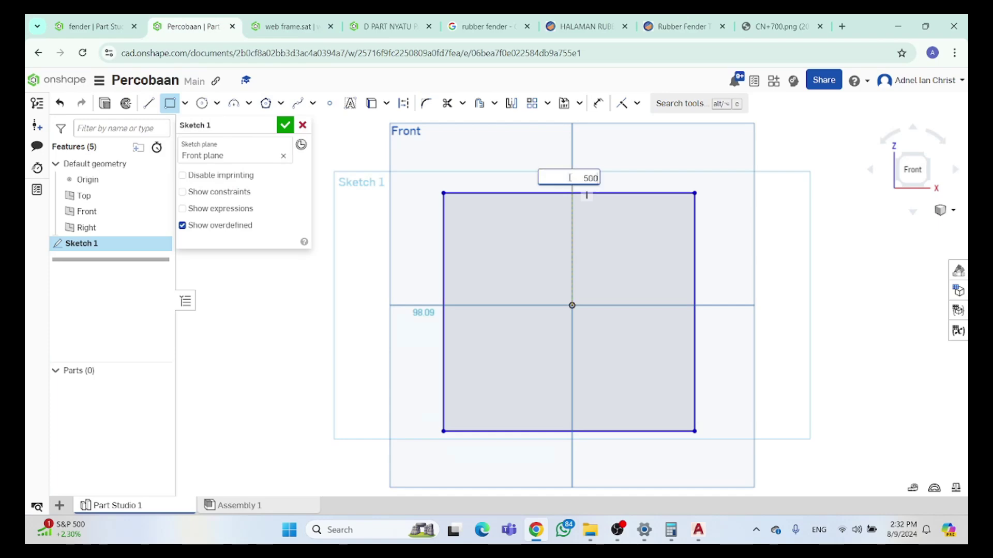
key("Return")
left_click(626, 218)
type("500")
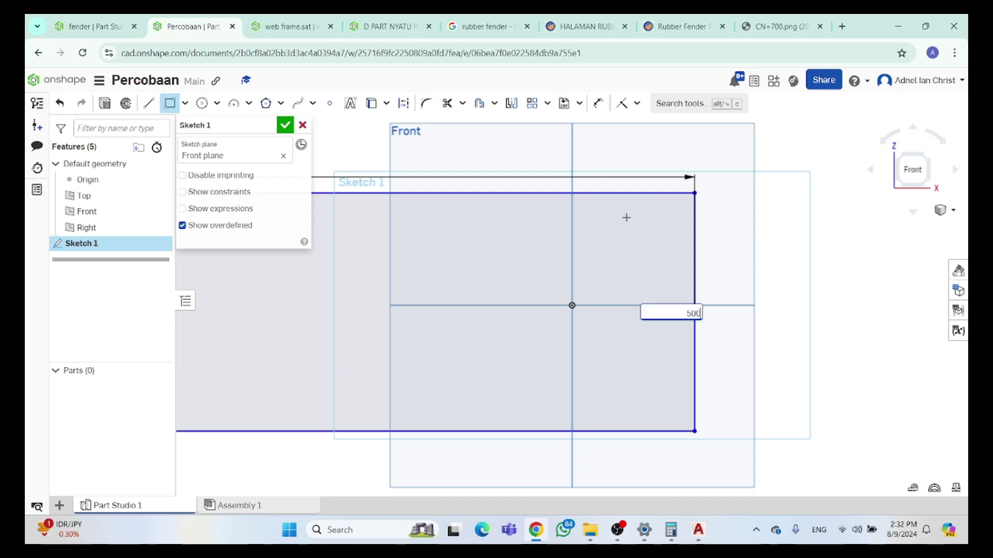
key("Return")
scroll(615, 214, "down", 5)
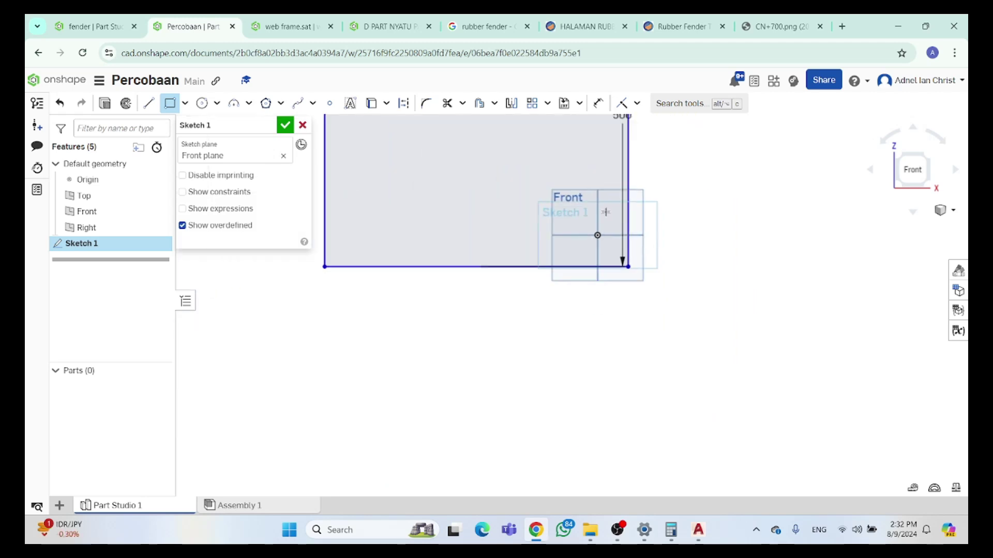
left_click(285, 124)
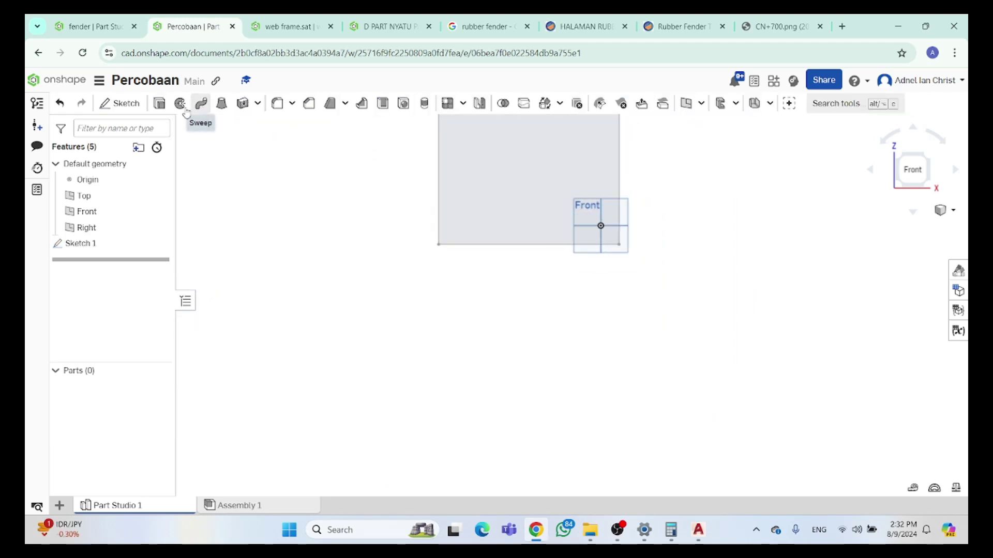
Edit Sketch 1 to add a 250 mm diameter circle at the centre of the square, and finish the sketch
right_click(89, 245)
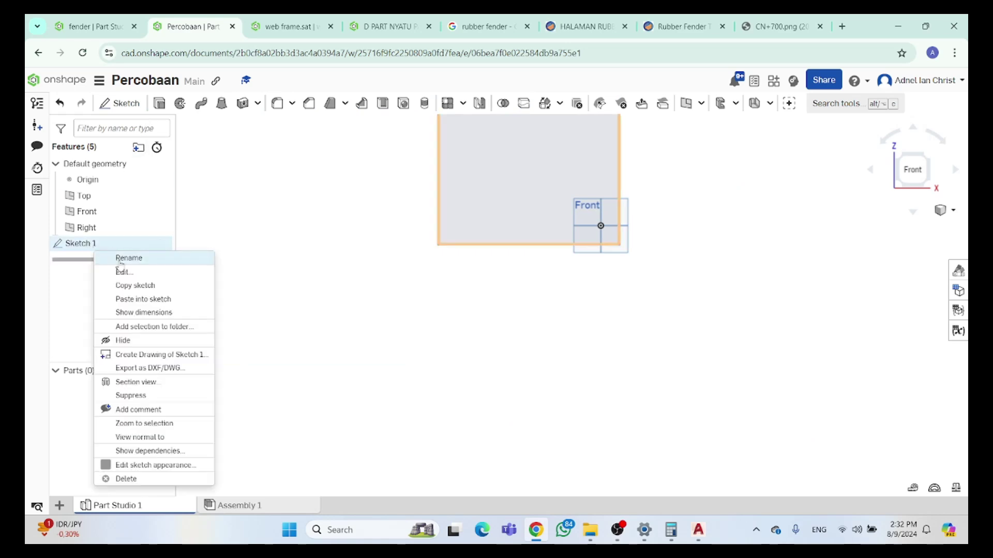
left_click(124, 271)
scroll(472, 231, "up", 3)
scroll(497, 217, "down", 5)
scroll(526, 238, "up", 8)
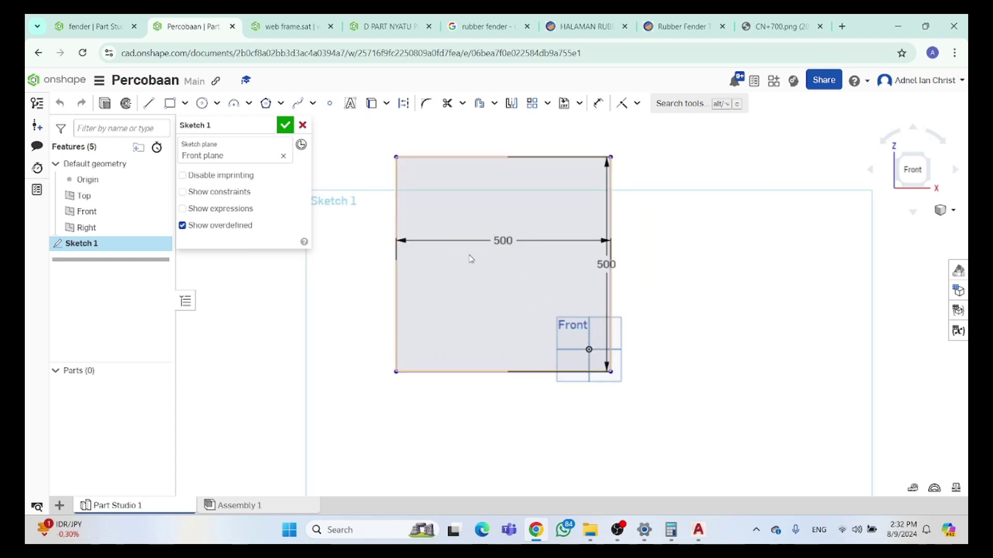
left_click(202, 103)
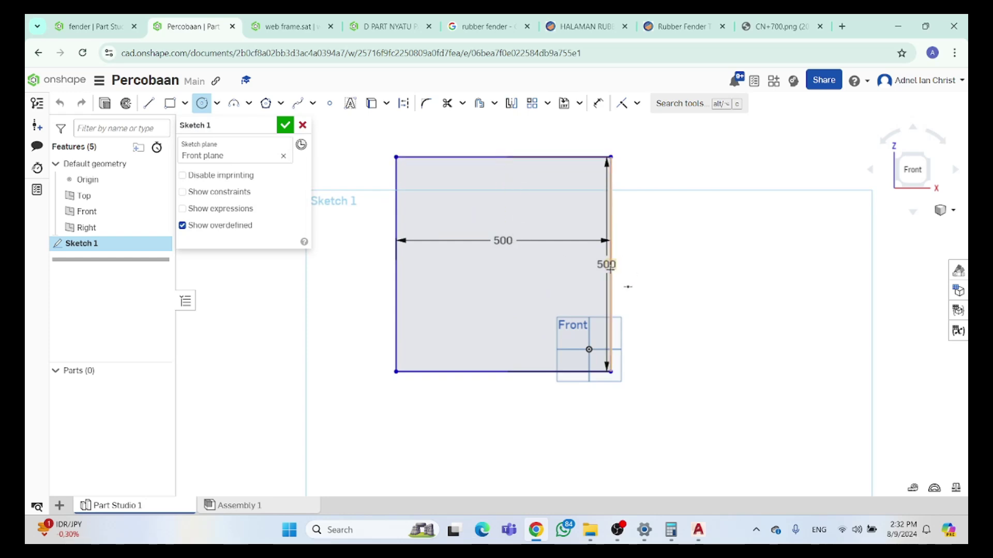
left_click(504, 264)
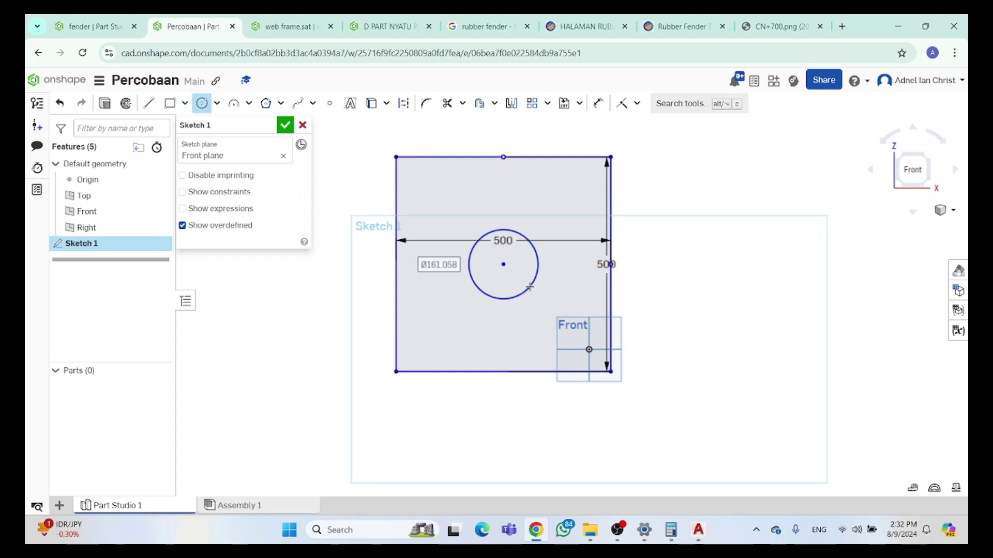
type("250")
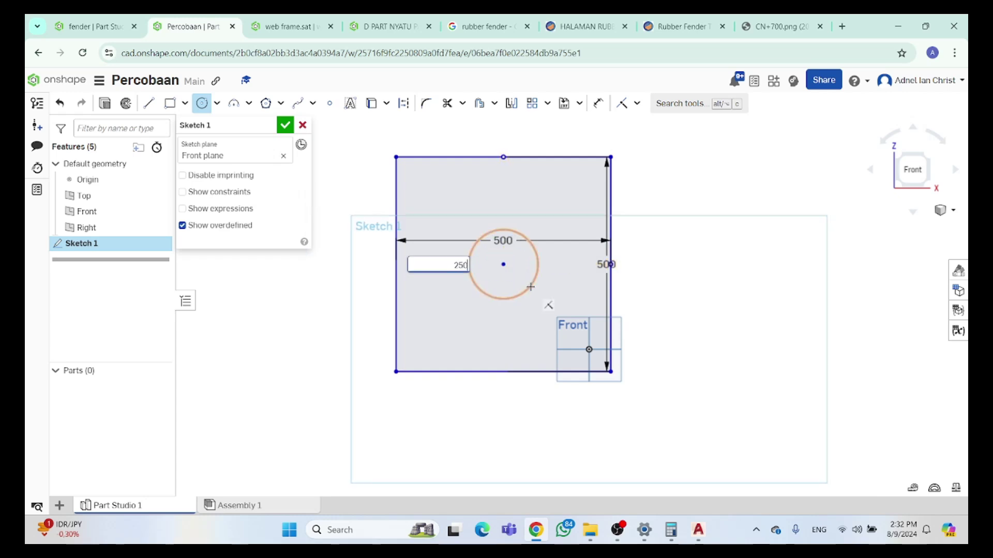
key("Return")
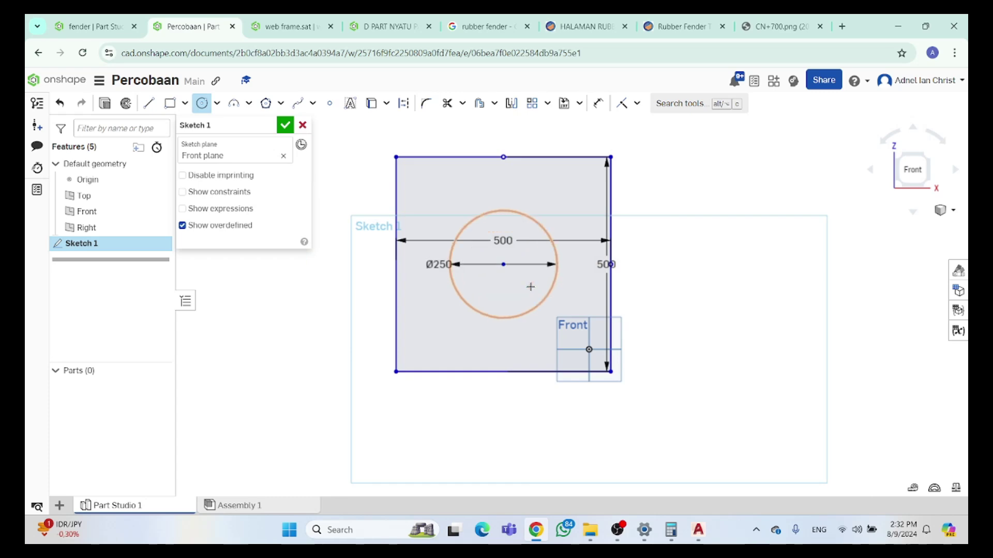
left_click(285, 124)
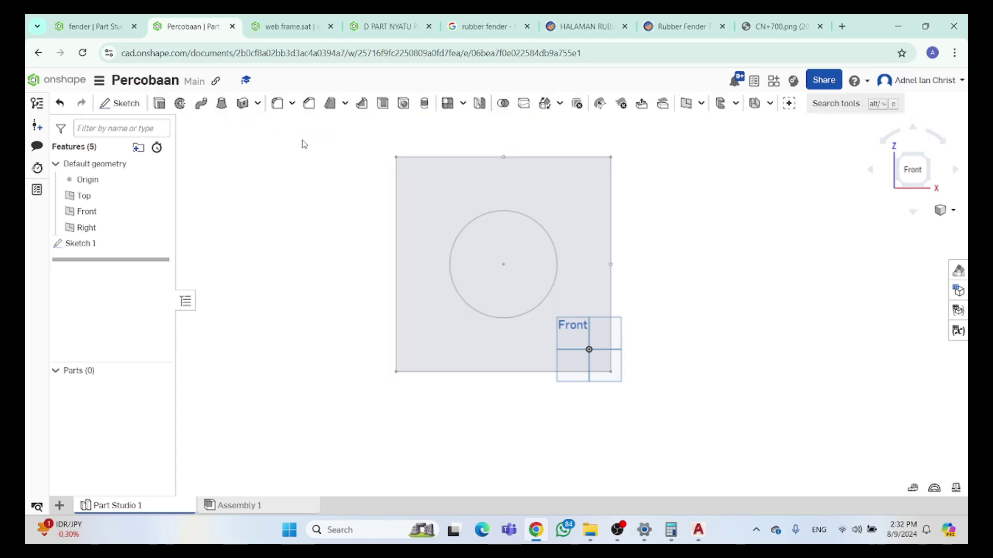
Edit Sketch 1 and round the square's upper-left corner with a sketch fillet of 40 mm radius
right_click(93, 244)
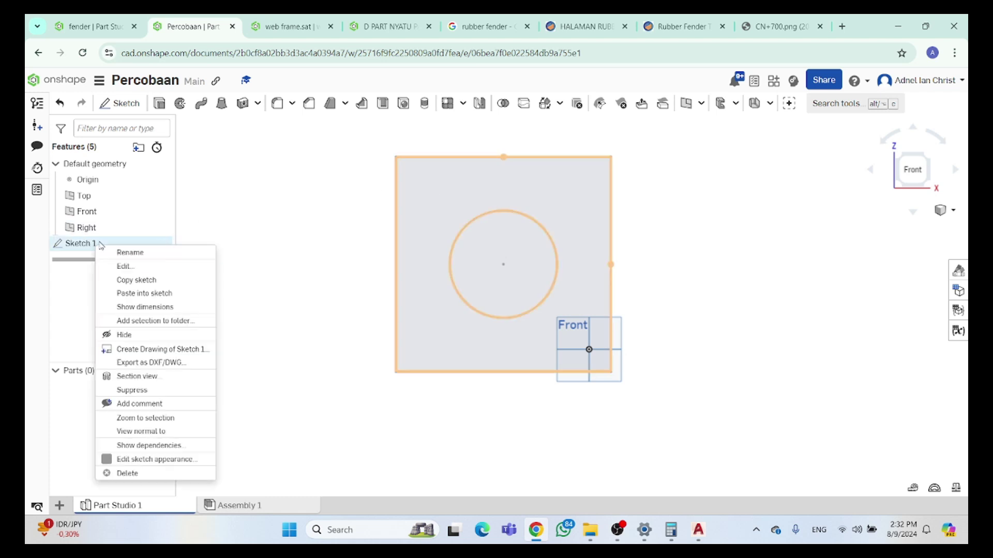
left_click(123, 266)
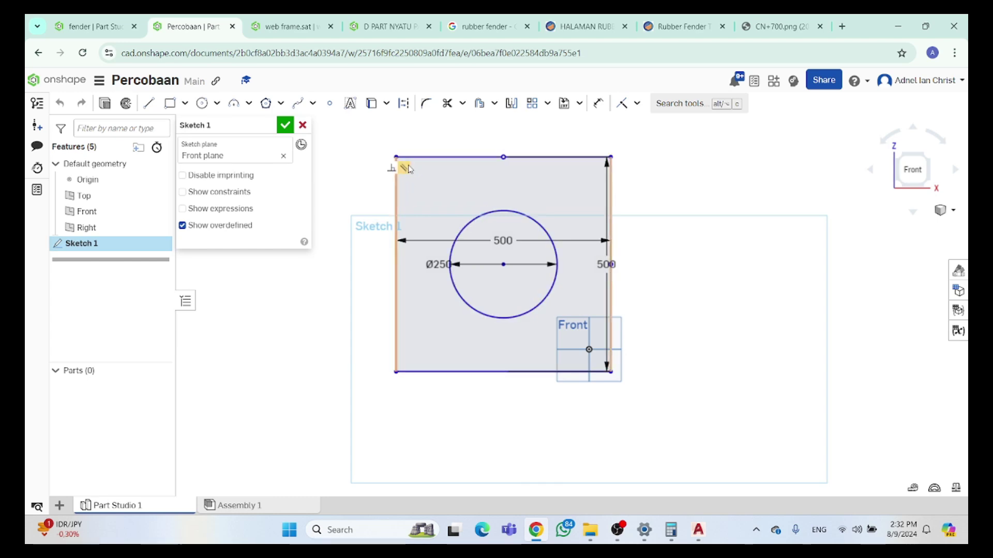
left_click(429, 106)
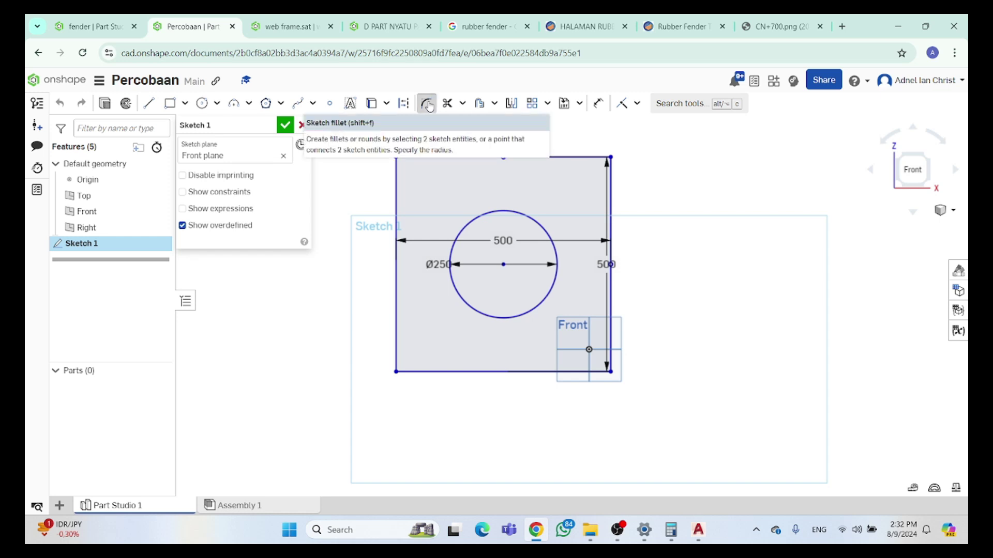
scroll(407, 153, "up", 3)
scroll(406, 154, "up", 1)
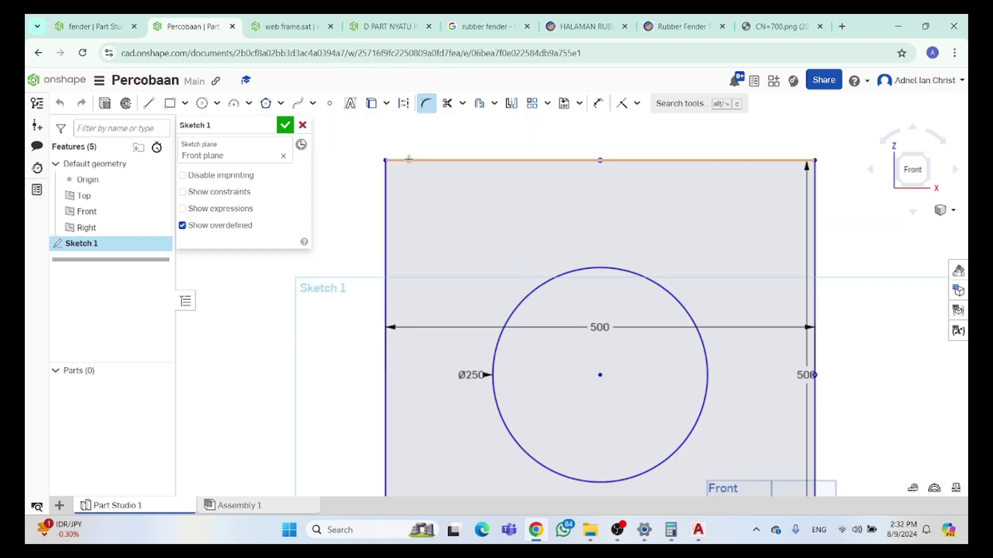
left_click(383, 182)
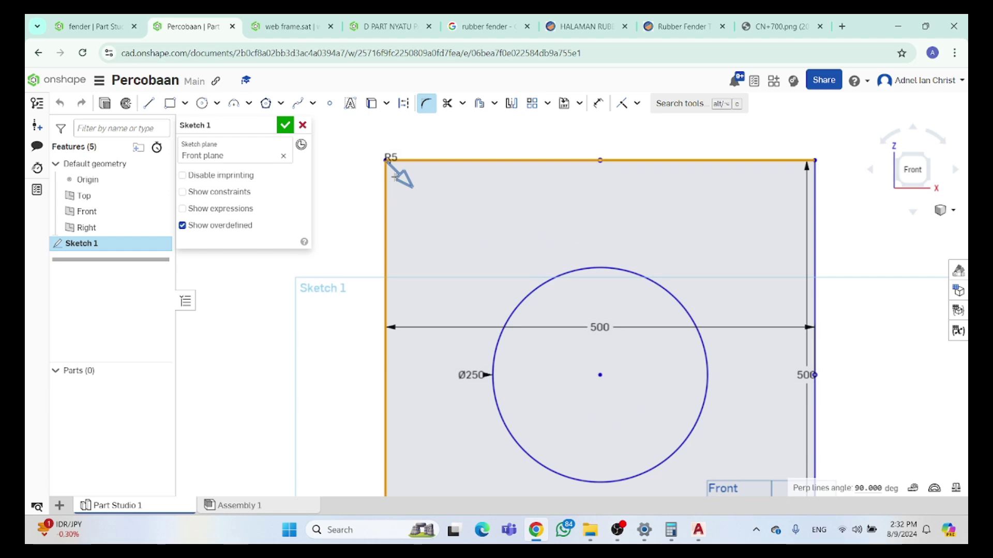
left_click_drag(400, 176, 409, 188)
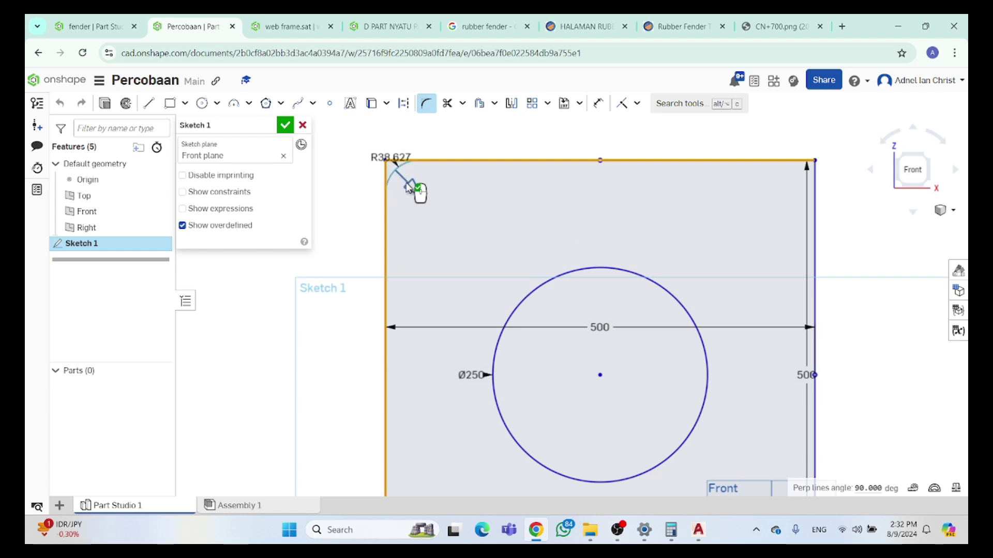
double_click(393, 158)
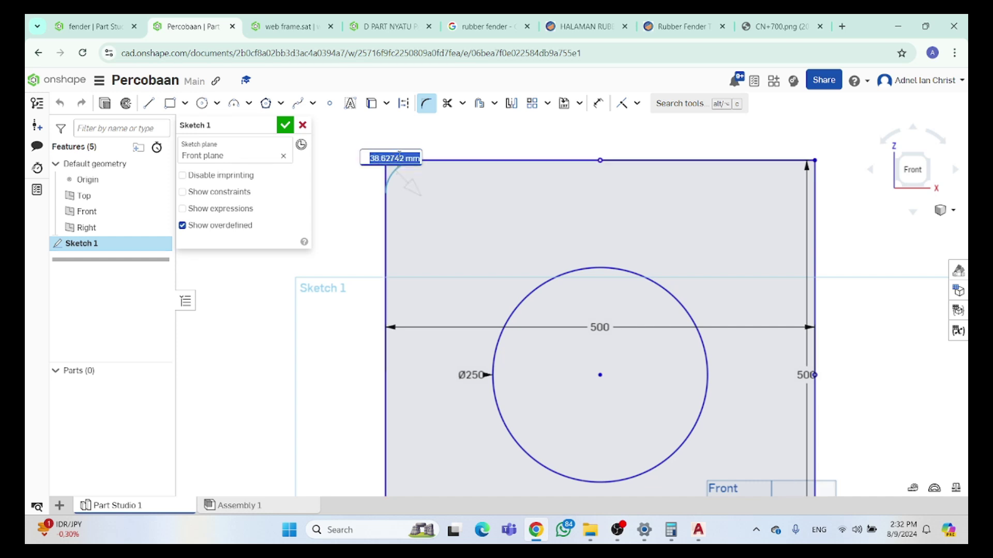
type("10")
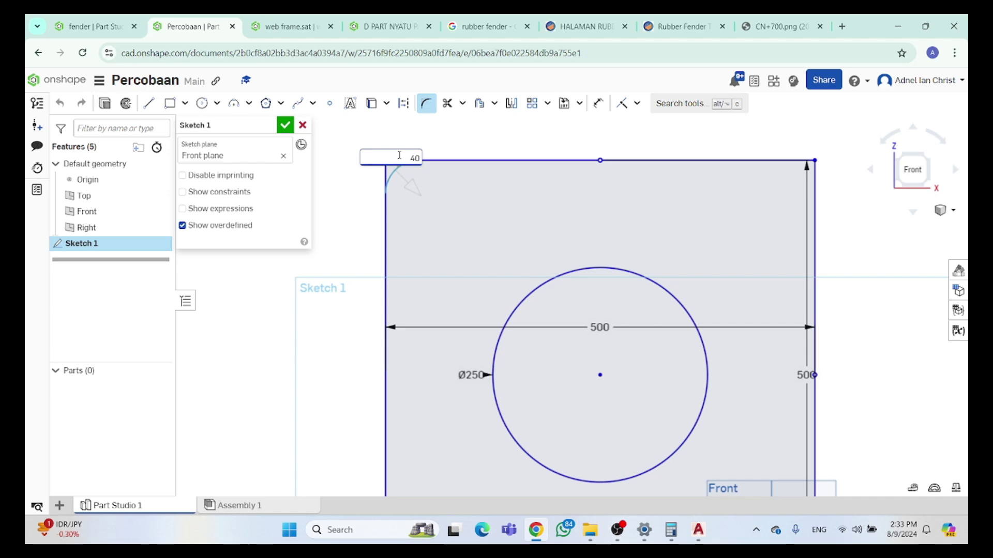
key("Return")
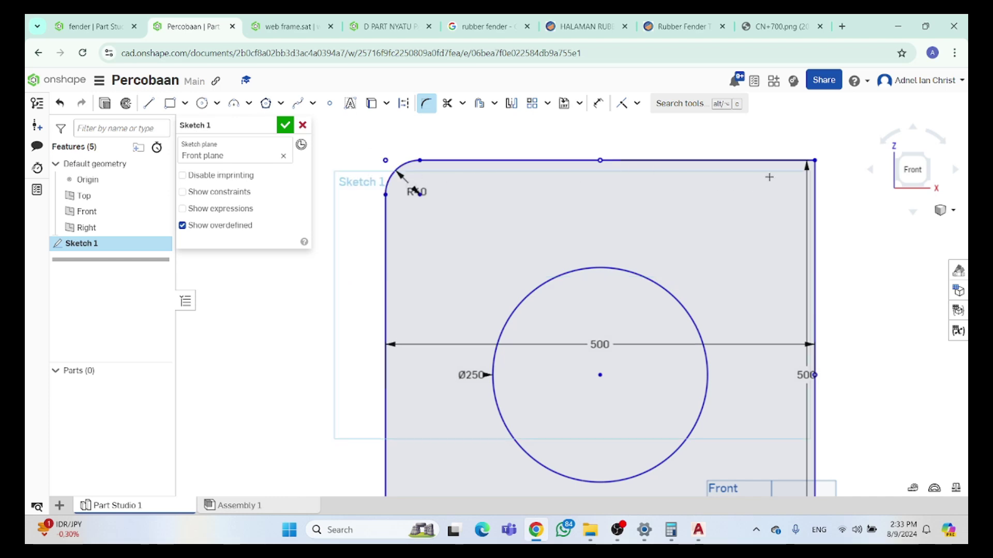
Apply the 40 mm sketch fillet to the square's upper-right and lower-right corners
left_click(779, 162)
left_click(815, 182)
scroll(810, 169, "up", 4)
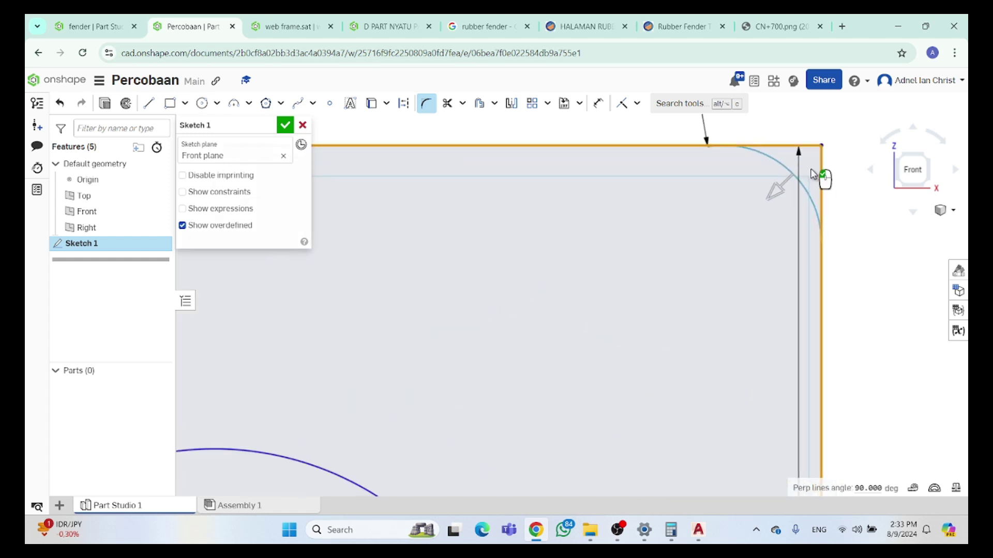
left_click(808, 171)
scroll(802, 186, "down", 3)
scroll(796, 238, "down", 5)
scroll(802, 284, "up", 10)
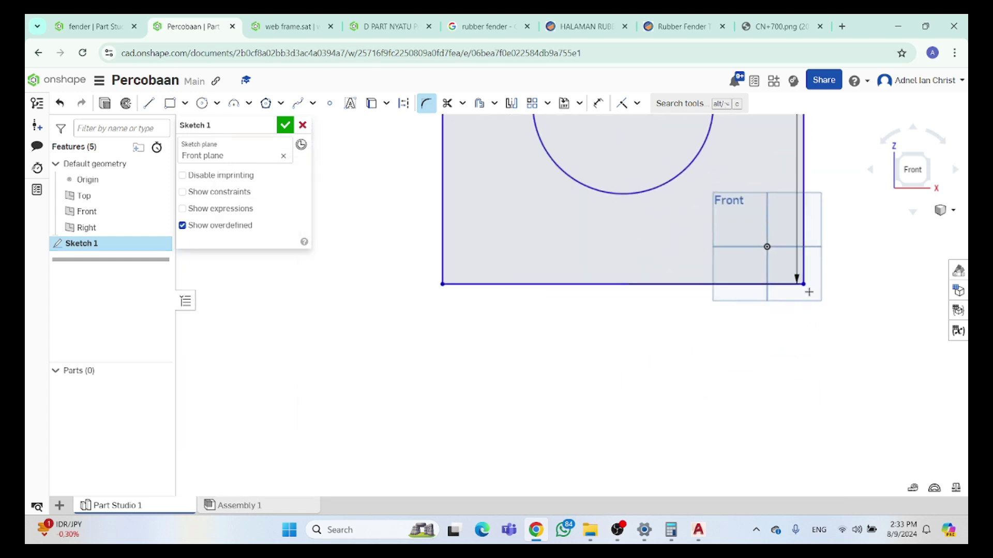
left_click(745, 281)
scroll(769, 267, "up", 4)
scroll(768, 249, "down", 9)
scroll(654, 245, "down", 4)
scroll(719, 249, "up", 5)
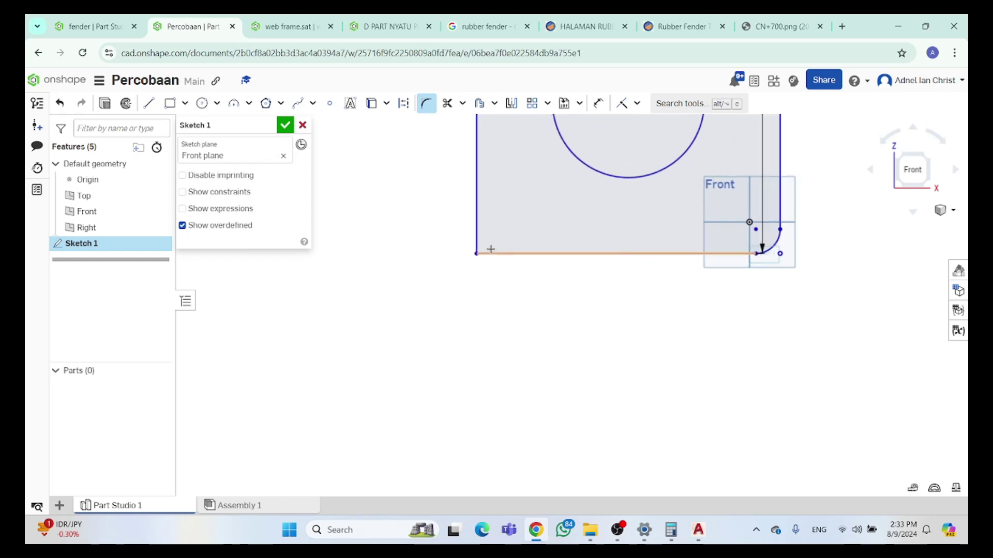
Round the square's remaining lower-left corner with the same 40 mm sketch fillet
scroll(464, 226, "down", 4)
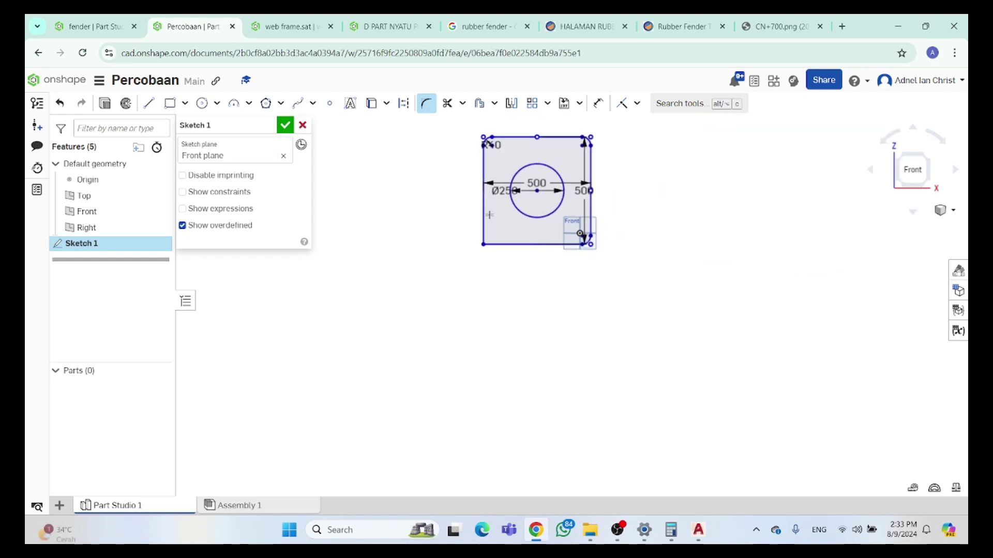
scroll(518, 342, "up", 3)
scroll(519, 342, "up", 4)
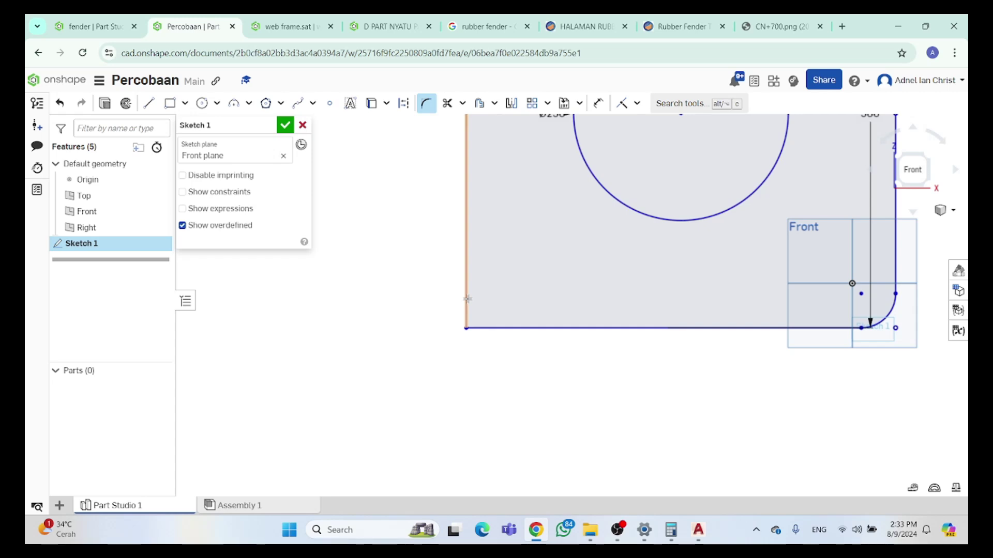
left_click(467, 299)
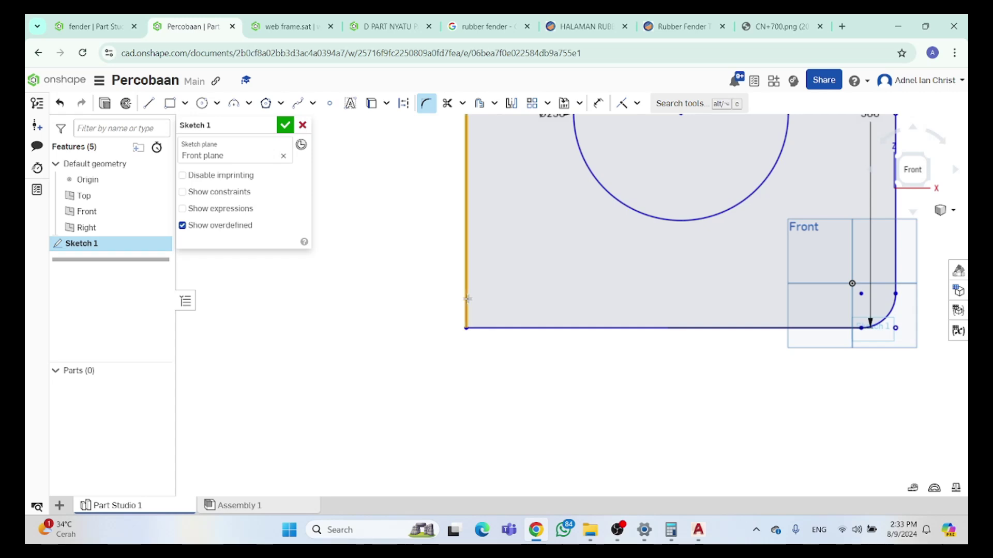
left_click(491, 327)
scroll(487, 328, "up", 10)
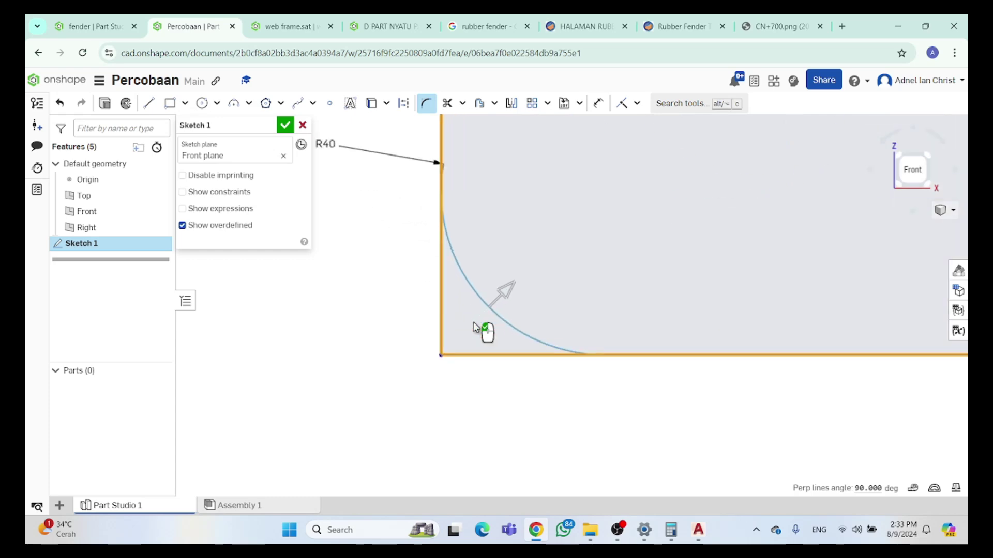
left_click(461, 326)
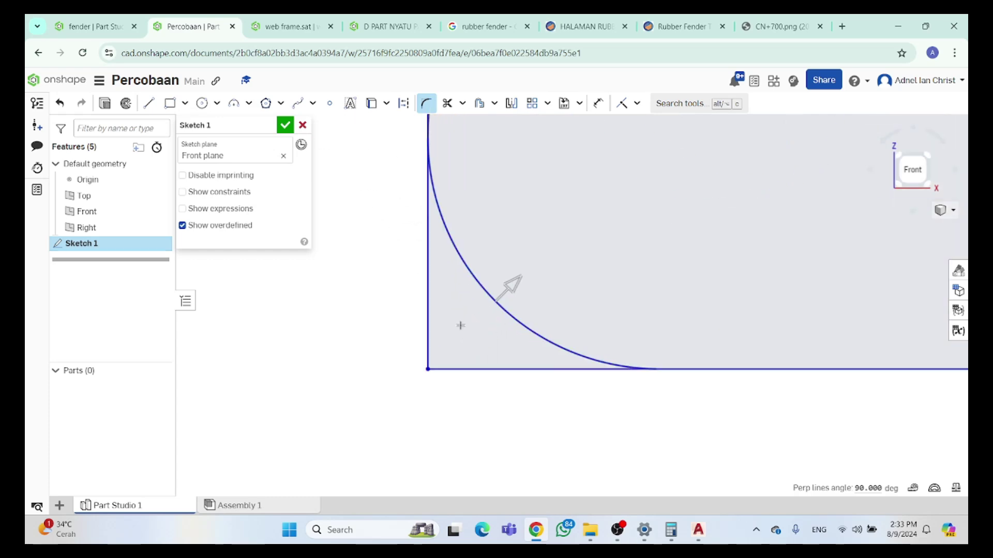
scroll(492, 293, "down", 4)
scroll(493, 296, "down", 5)
scroll(479, 277, "up", 3)
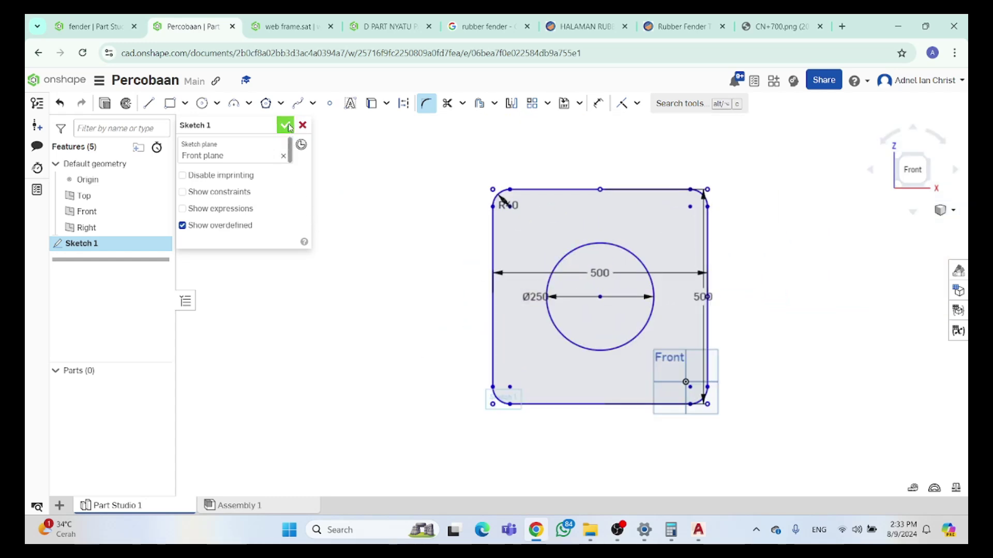
Extrude the rounded square profile around the circular hole as a new solid, blind, to a depth of 6000 mm
left_click(103, 104)
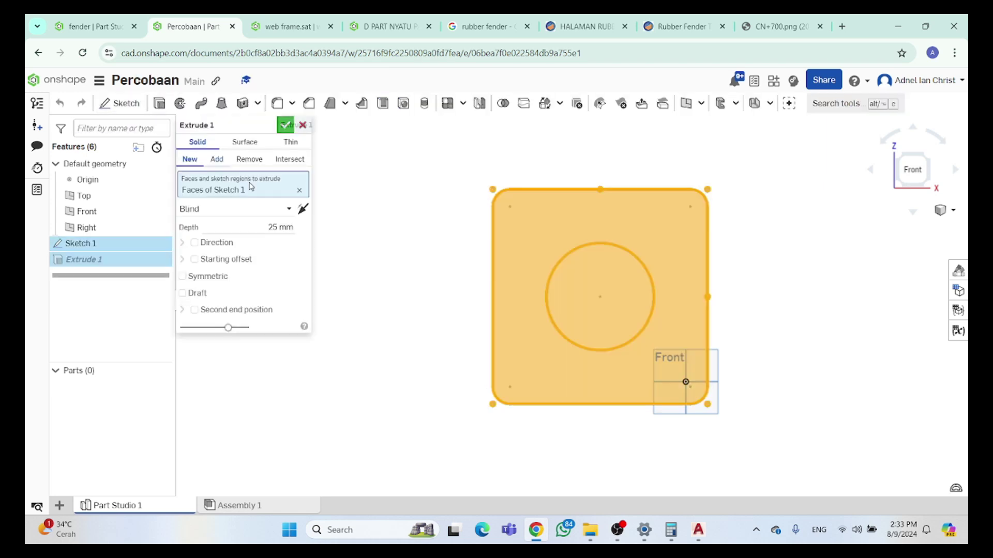
left_click(303, 211)
left_click(281, 227)
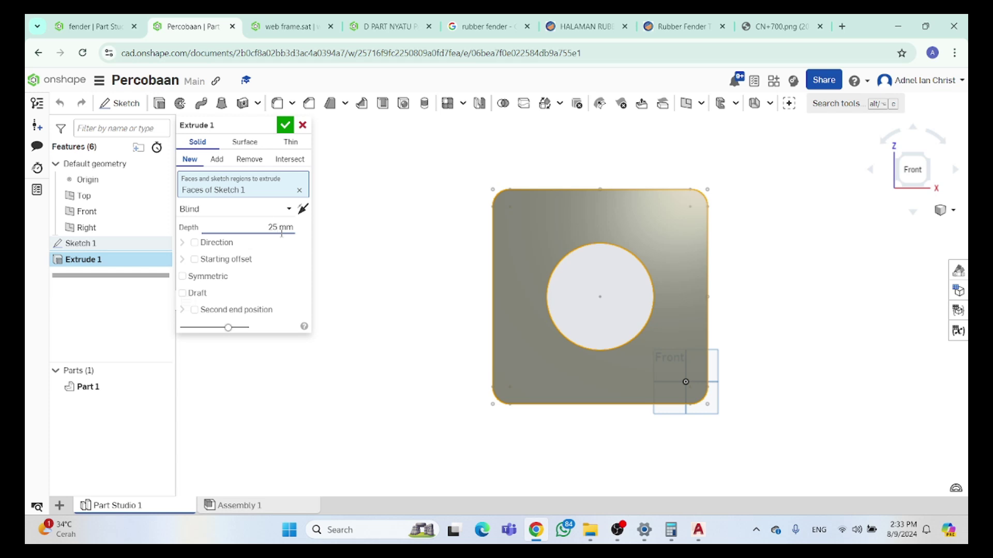
key("BackSpace")
left_click(285, 125)
Measure the fender's length between the upper-right corner points of its two end faces, and clear the selection
scroll(684, 296, "down", 2)
scroll(683, 295, "up", 1)
right_click_drag(784, 299, 778, 302)
scroll(778, 295, "down", 6)
scroll(867, 286, "up", 3)
scroll(797, 284, "up", 5)
scroll(514, 353, "up", 4)
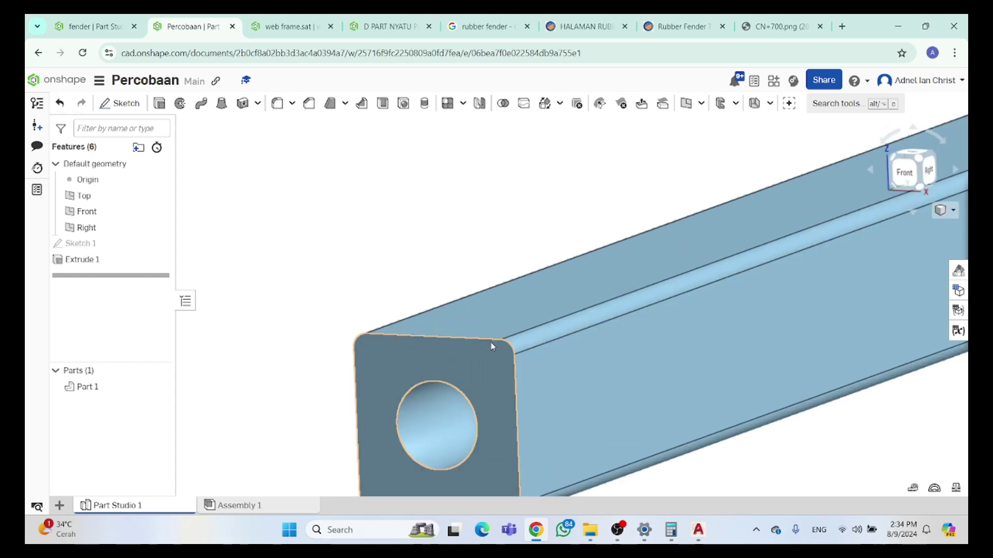
scroll(729, 250, "down", 3)
scroll(859, 220, "up", 6)
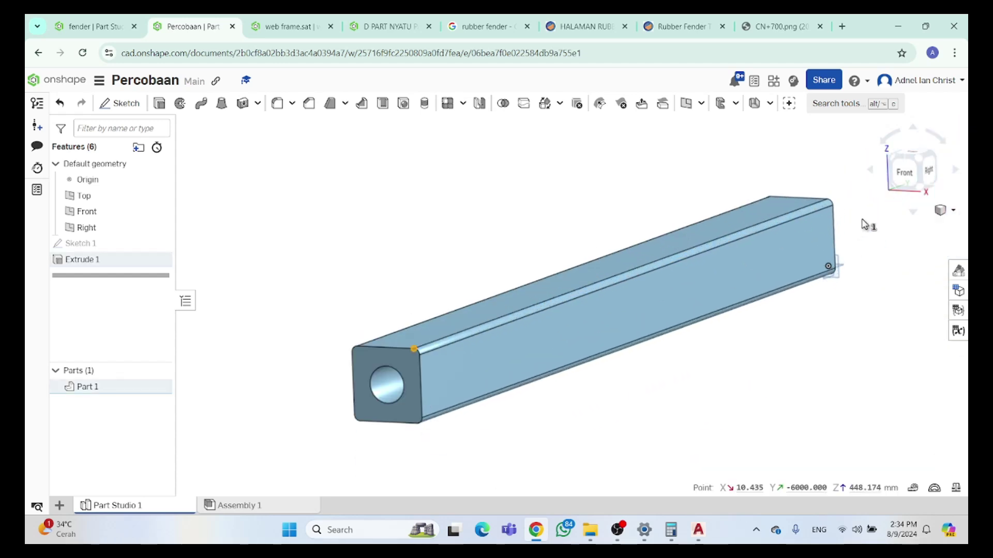
left_click(804, 205)
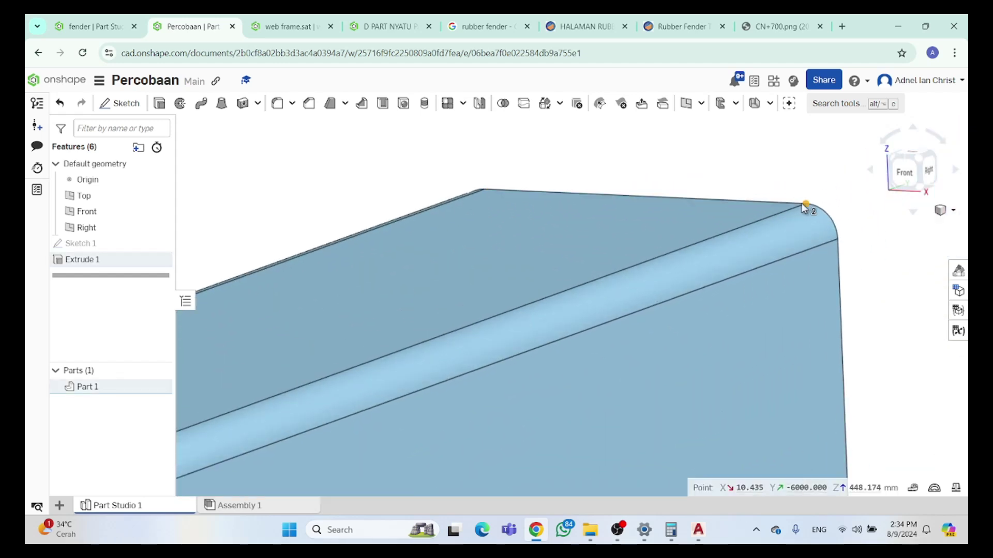
scroll(804, 206, "down", 5)
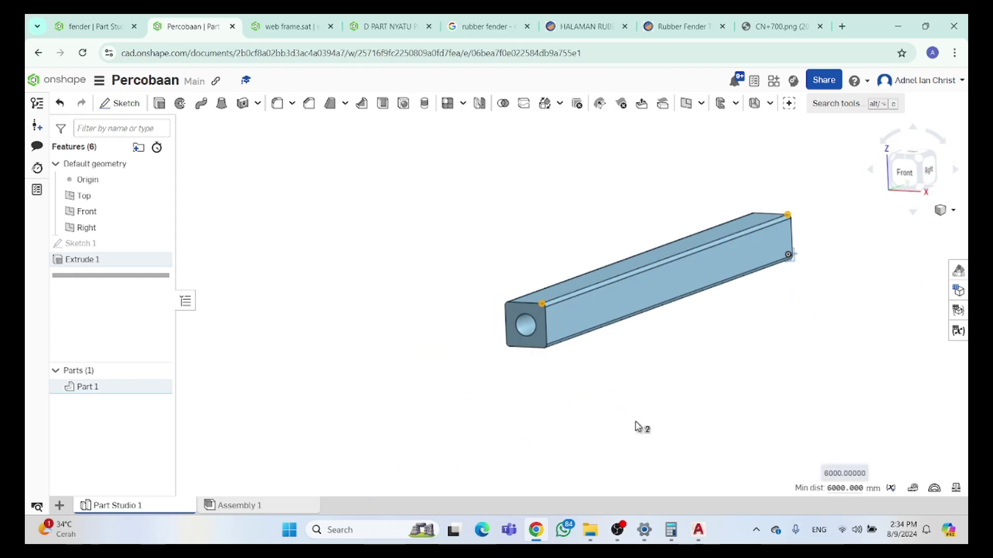
scroll(569, 344, "up", 3)
left_click(436, 221)
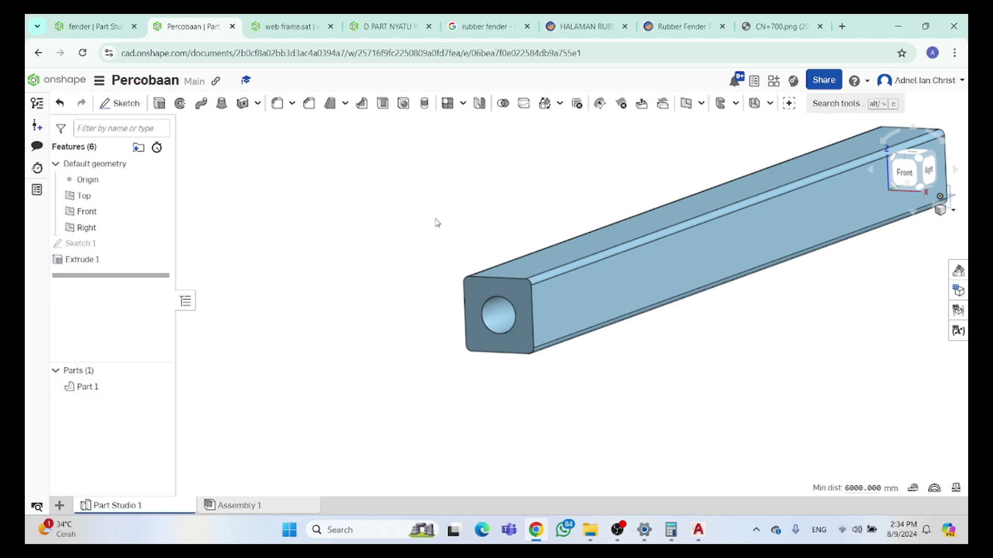
scroll(527, 324, "up", 3)
scroll(526, 324, "down", 4)
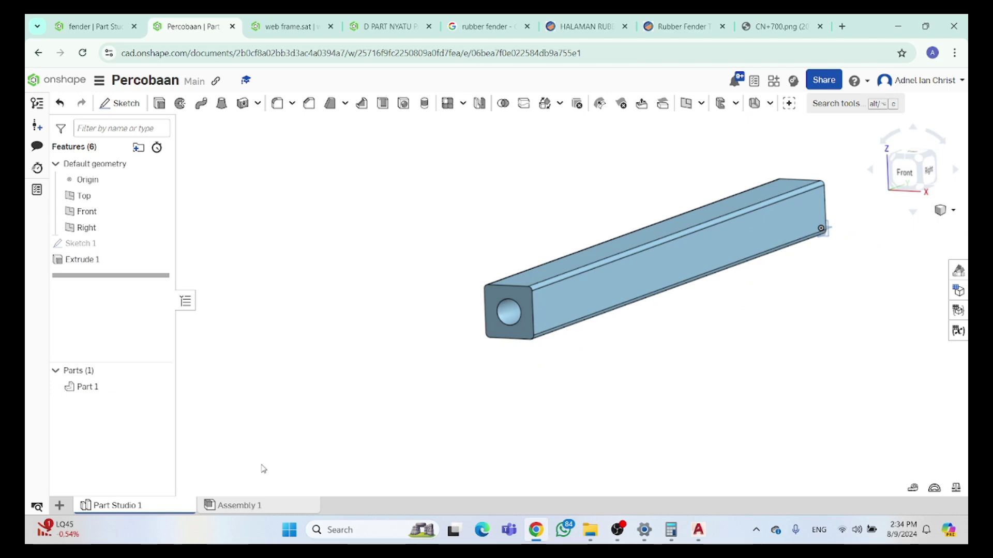
Rename the Part Studio holding the extruded fender as "fender square"
right_click(158, 510)
left_click(100, 394)
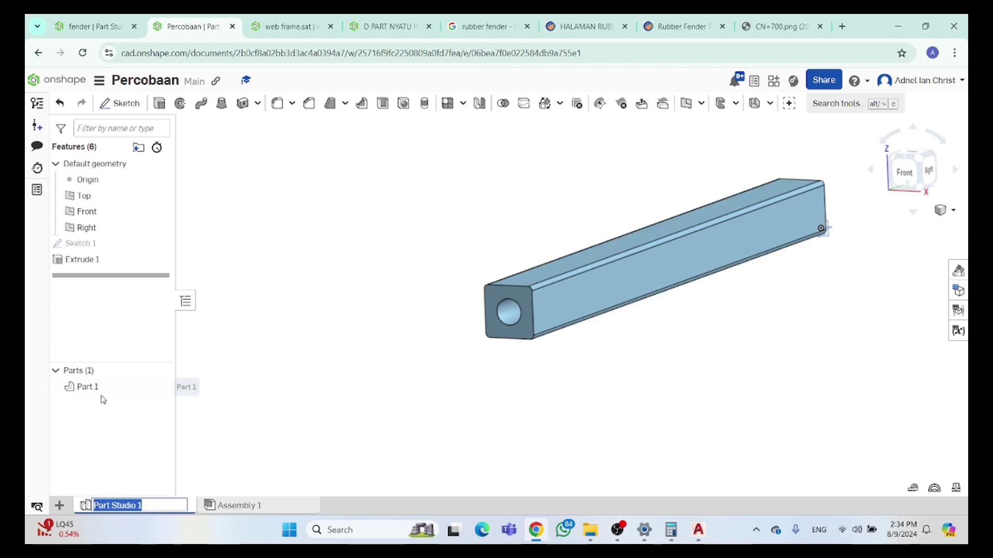
type("fender square")
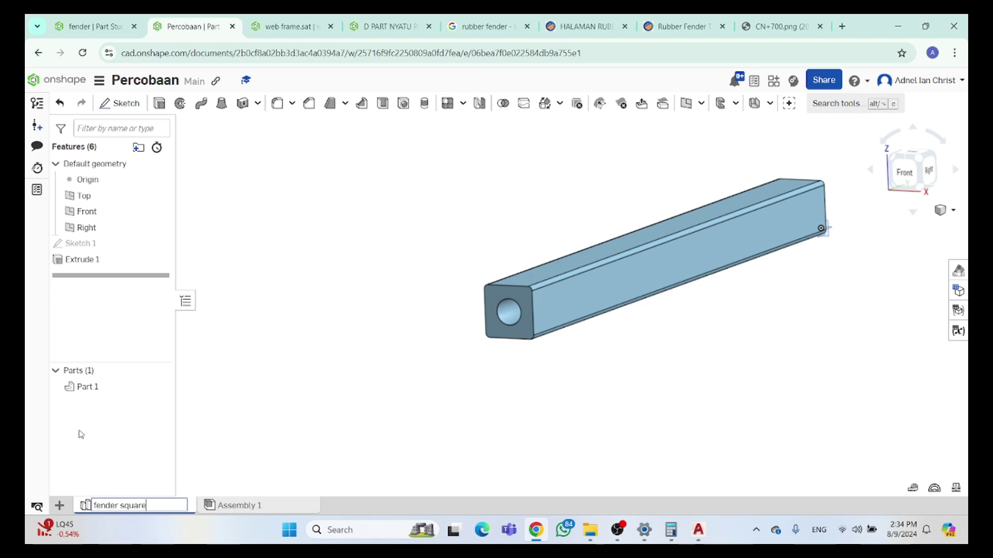
key("Return")
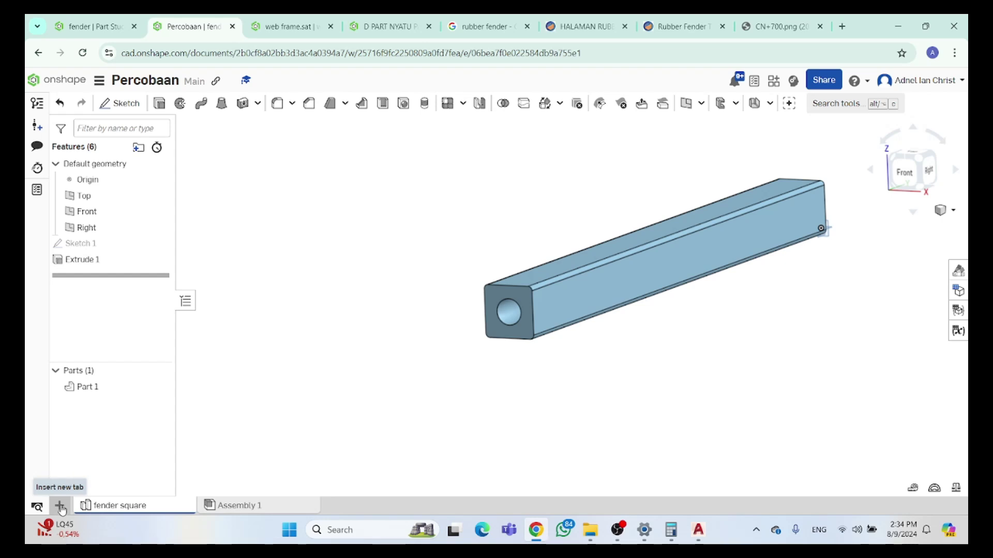
Create a second Part Studio in the document and open it
left_click(60, 507)
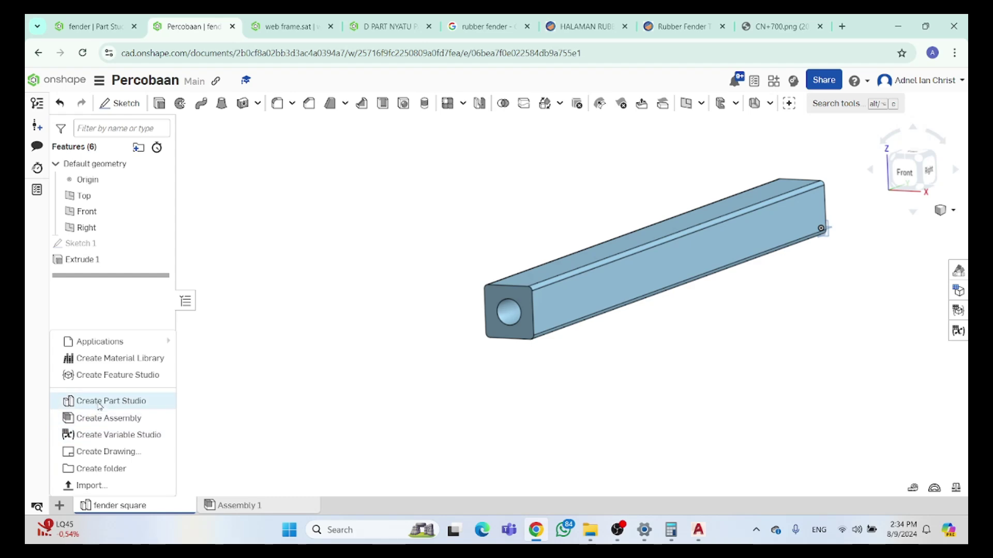
left_click(67, 404)
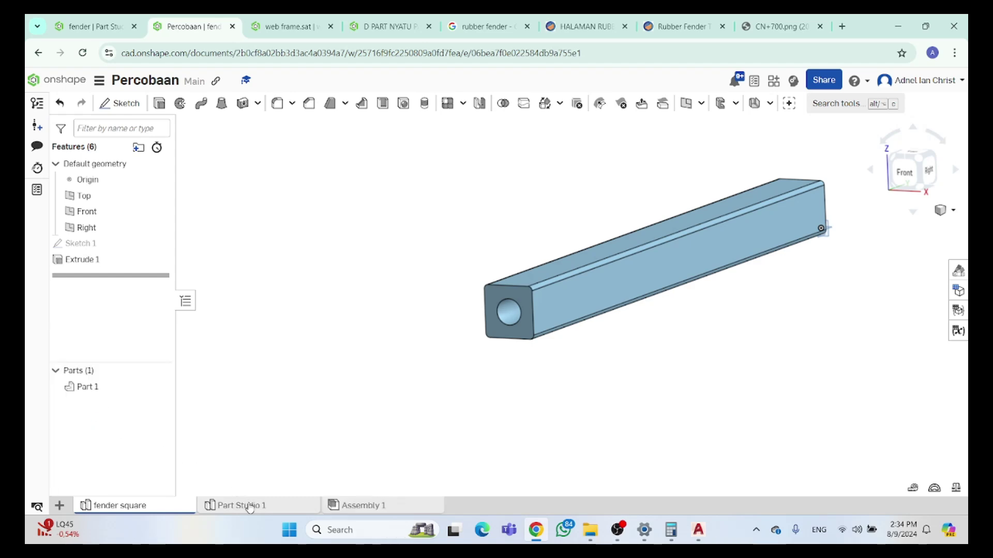
left_click(249, 509)
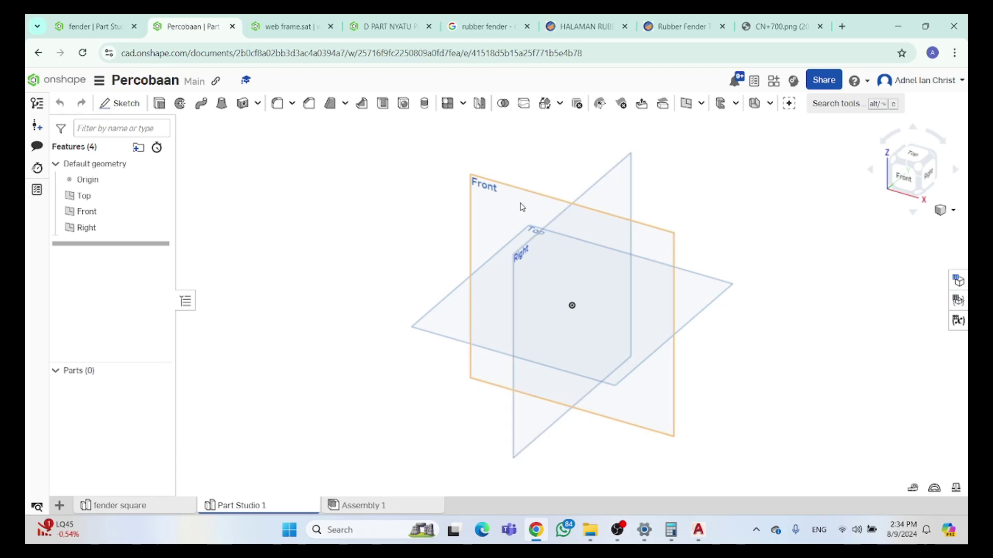
Start a sketch on the Front plane, viewed straight on, and bring up the MP-CN 700 fender drawing for its dimensions
left_click(501, 204)
left_click(902, 176)
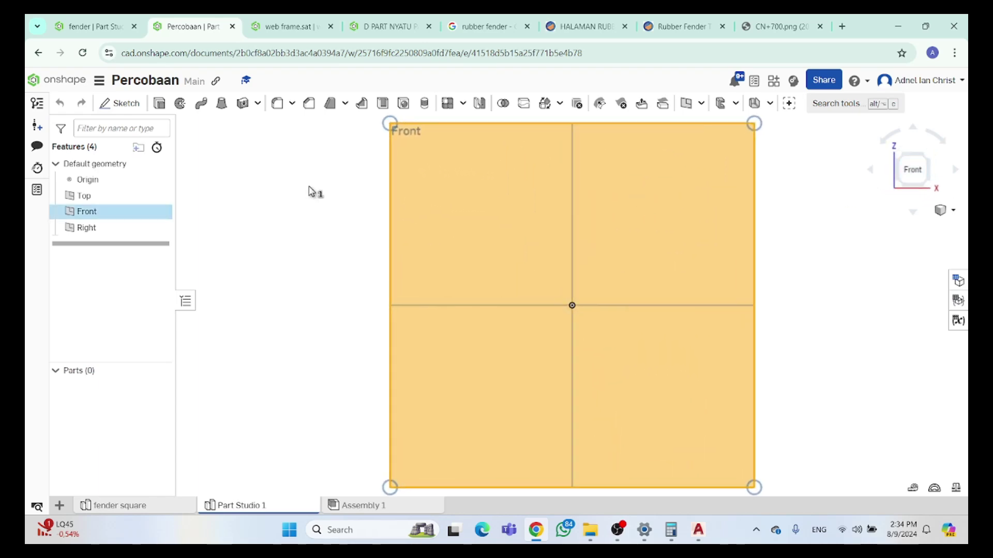
left_click(134, 107)
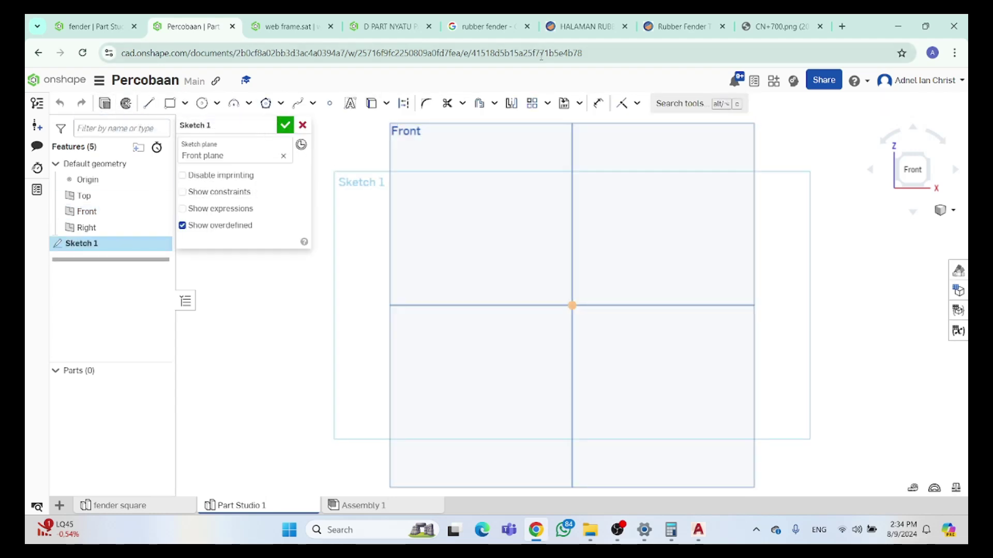
left_click(769, 21)
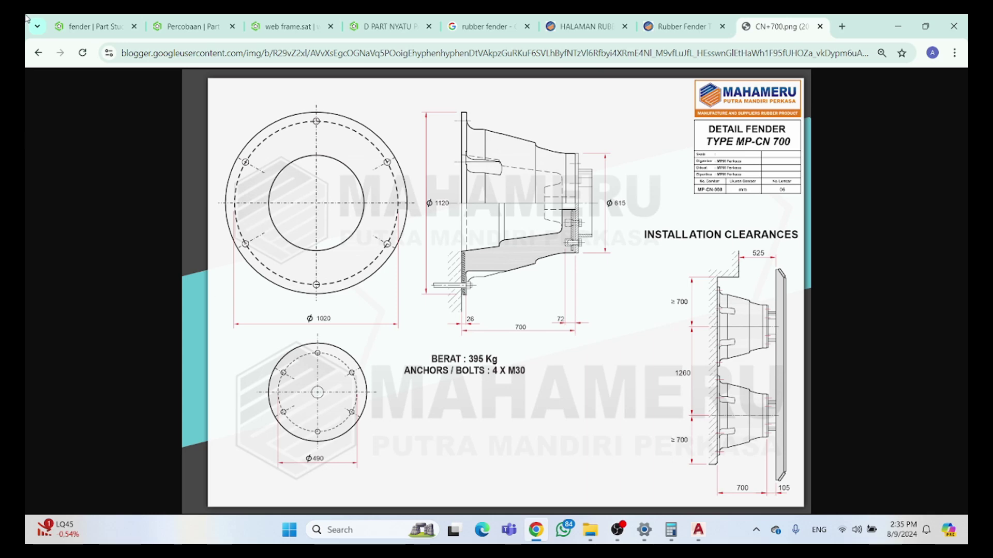
Draw a vertical line 700 mm long, starting just below and beside the origin, as the fender's height
left_click(192, 26)
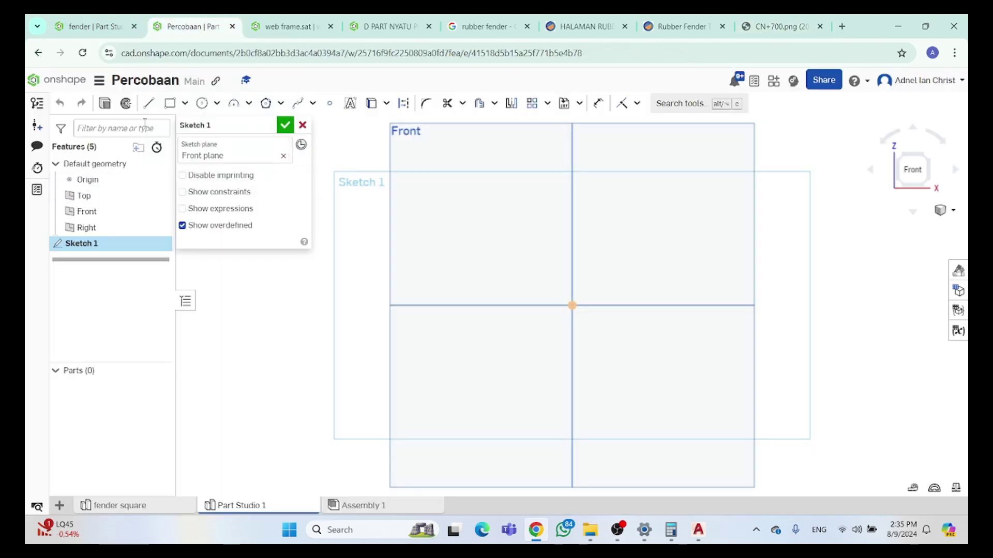
left_click(148, 103)
left_click(540, 415)
left_click(790, 26)
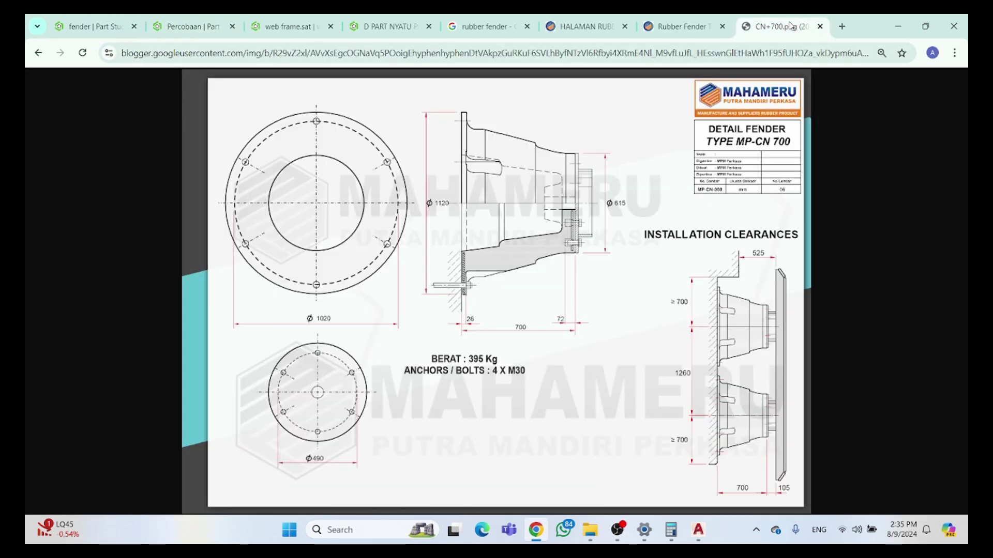
left_click(192, 26)
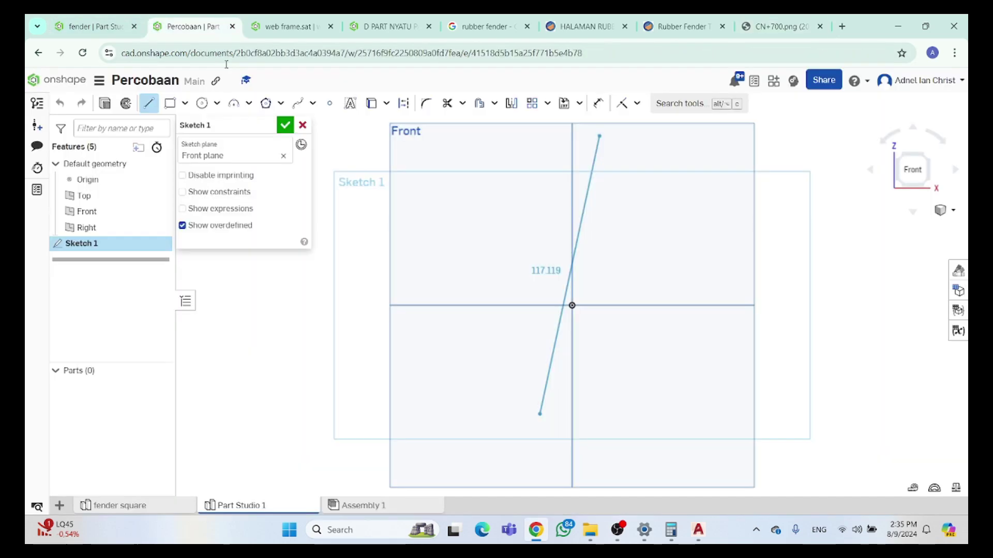
left_click(538, 216)
type("700")
key("Return")
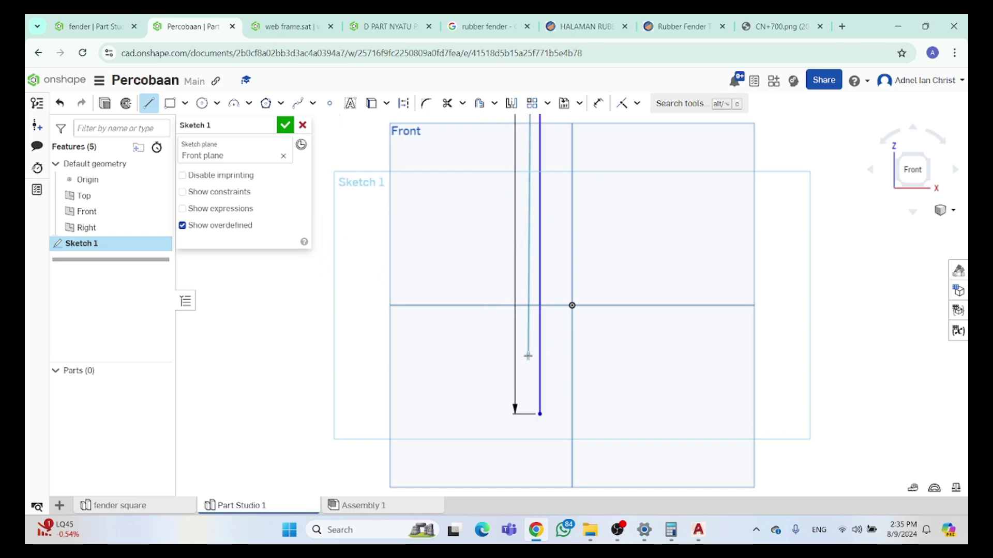
key("Escape")
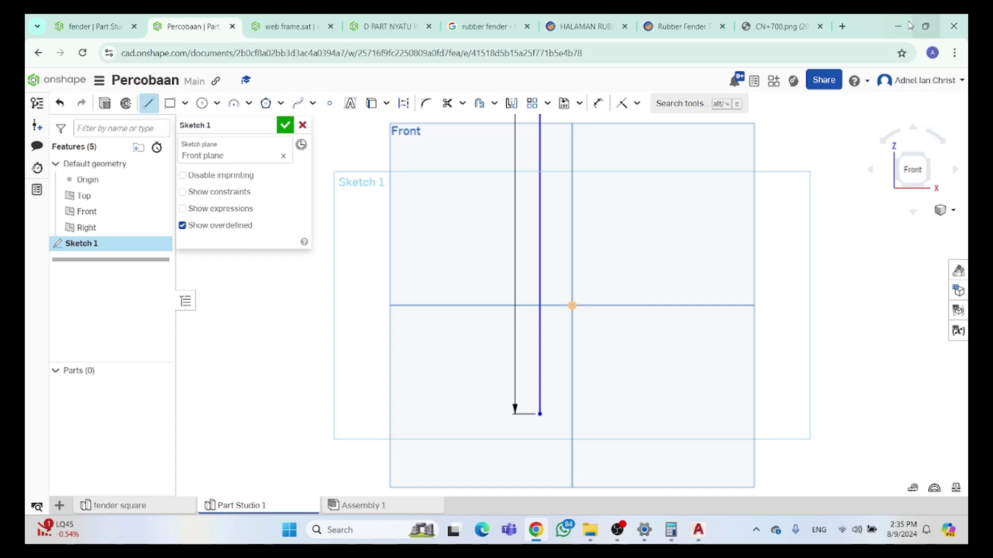
Draw a horizontal line 560 mm long outward from the lower end of the 700 mm line, as the base radius
left_click(776, 26)
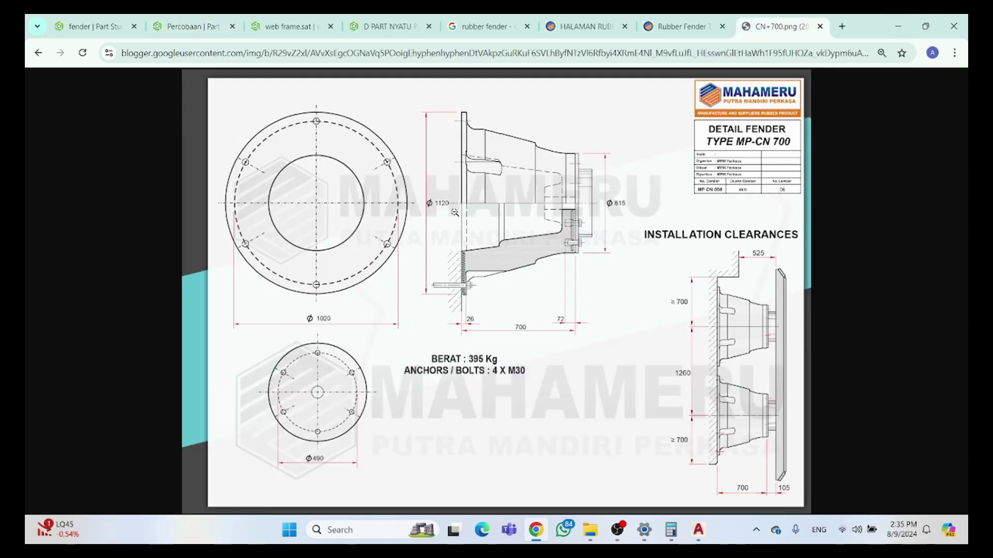
left_click(217, 20)
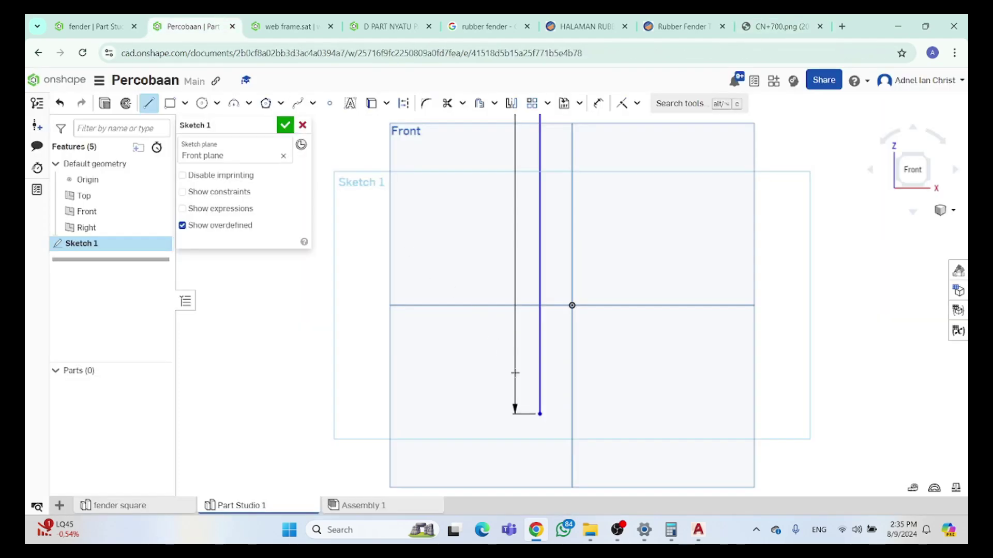
scroll(555, 298, "down", 10)
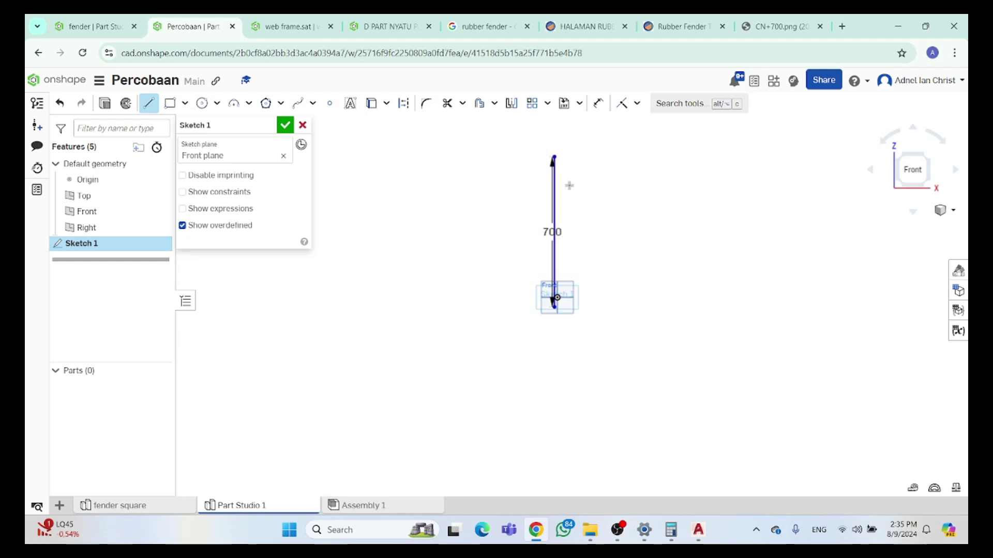
scroll(570, 185, "up", 4)
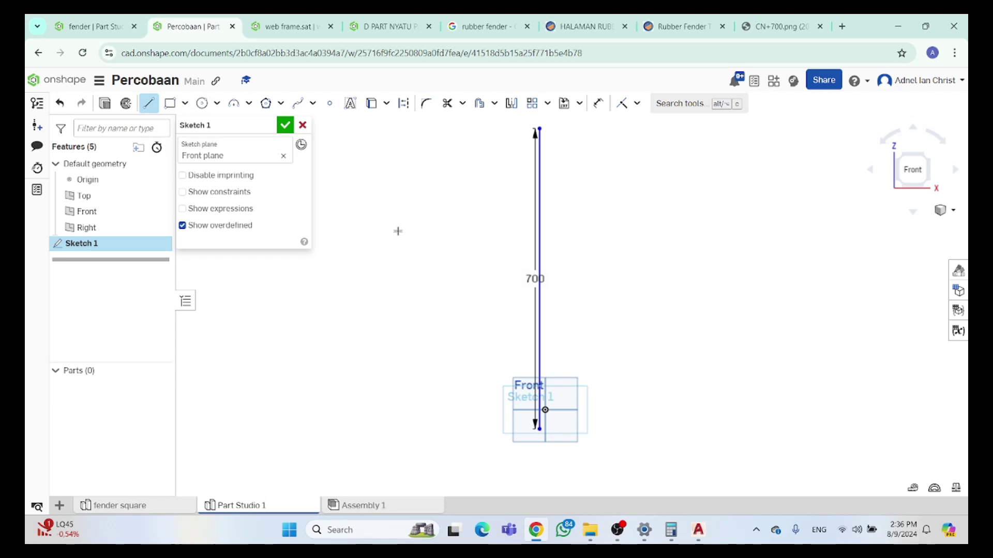
scroll(536, 433, "up", 6)
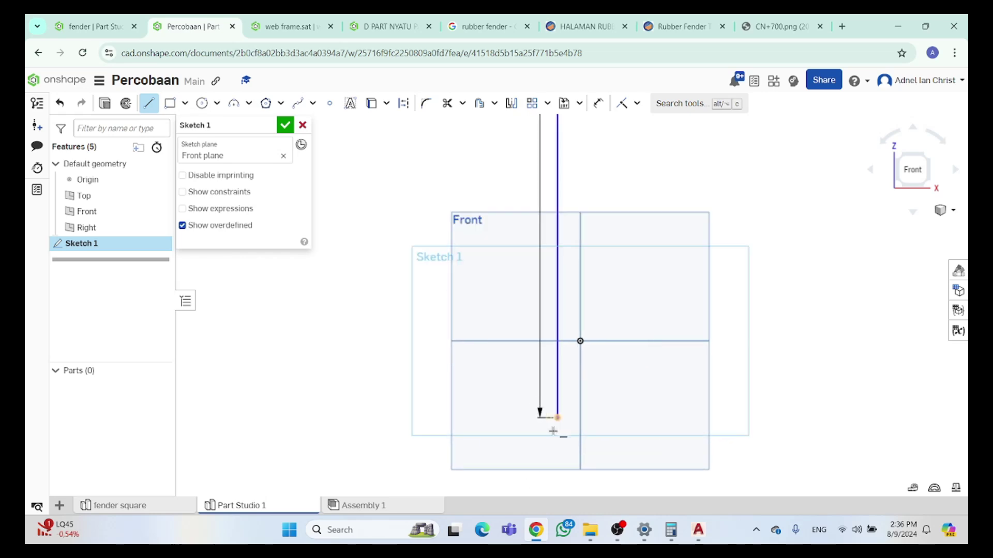
left_click(560, 404)
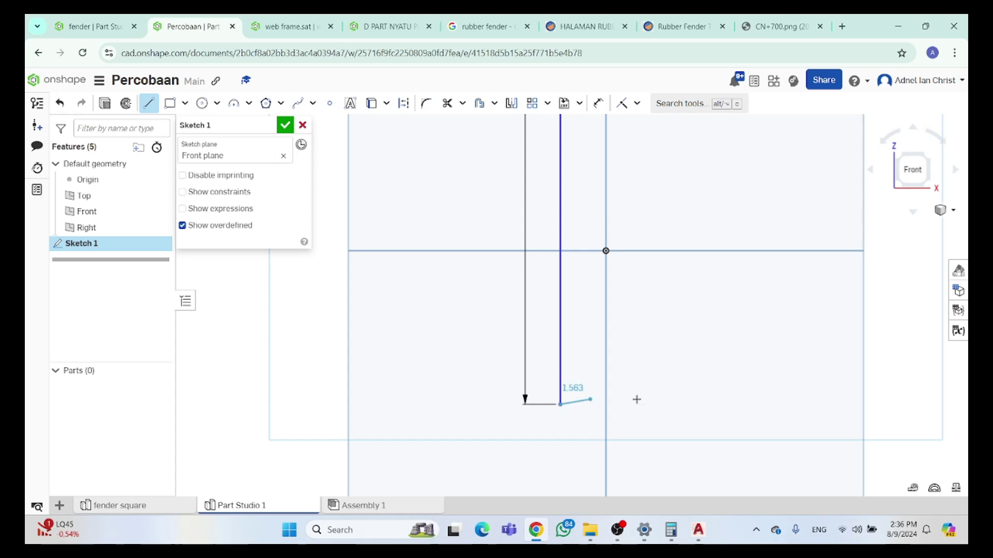
left_click(701, 403)
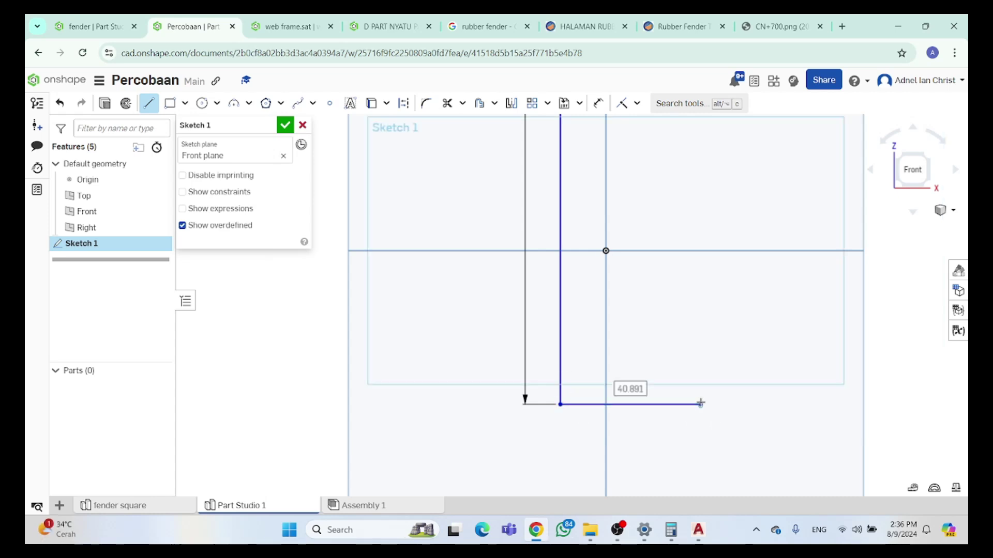
type("560")
key("Return")
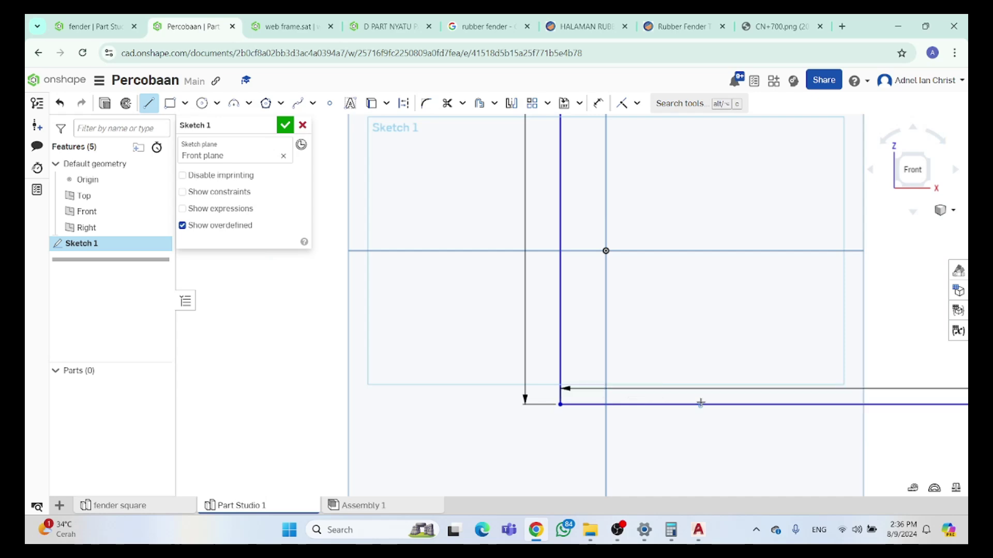
Check the flange thickness on the fender drawing and draw a 26 mm vertical line up from the base line's outer end
scroll(631, 369, "down", 3)
scroll(631, 368, "down", 3)
scroll(688, 362, "down", 2)
middle_click_drag(694, 360, 502, 385)
scroll(628, 385, "up", 4)
left_click(775, 26)
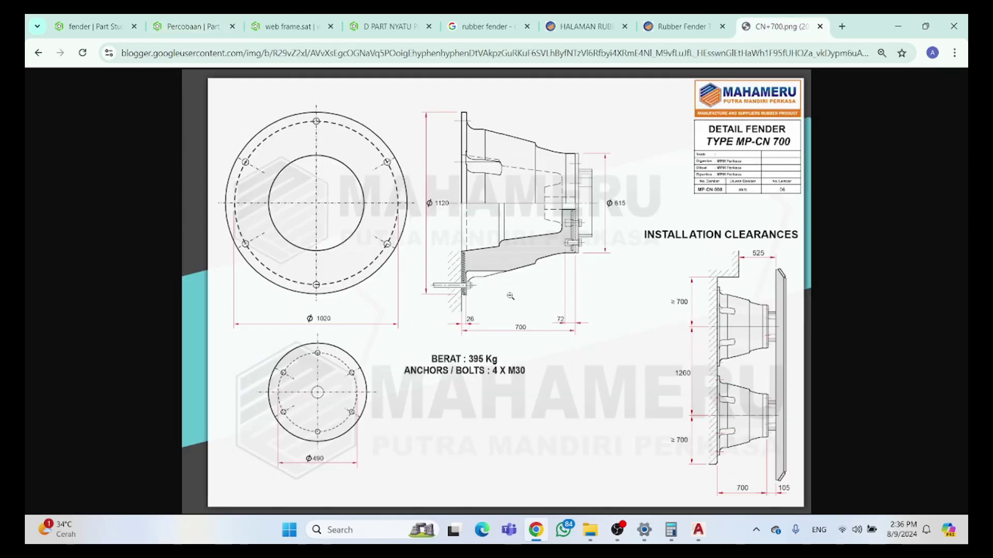
left_click(468, 328)
scroll(504, 368, "up", 1, "ctrl")
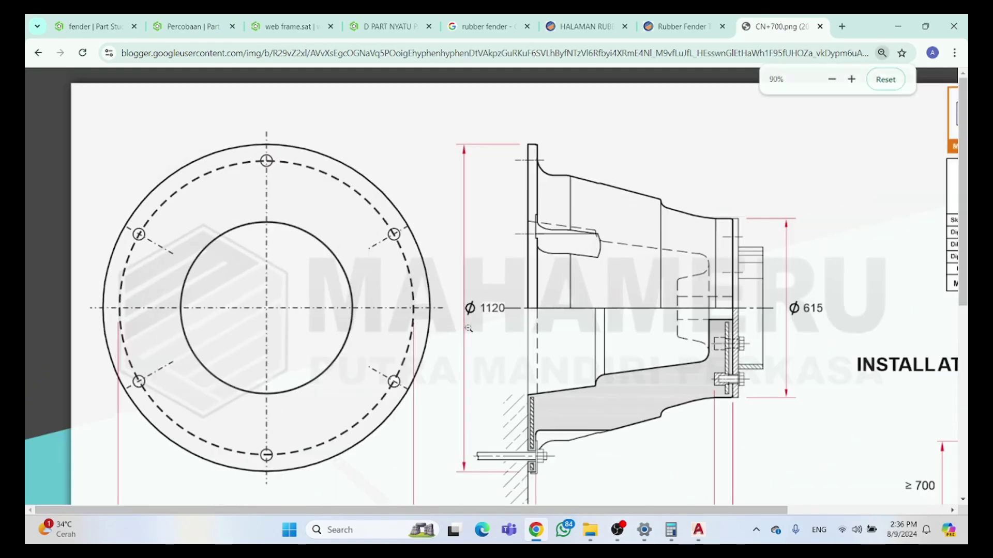
scroll(497, 262, "down", 4)
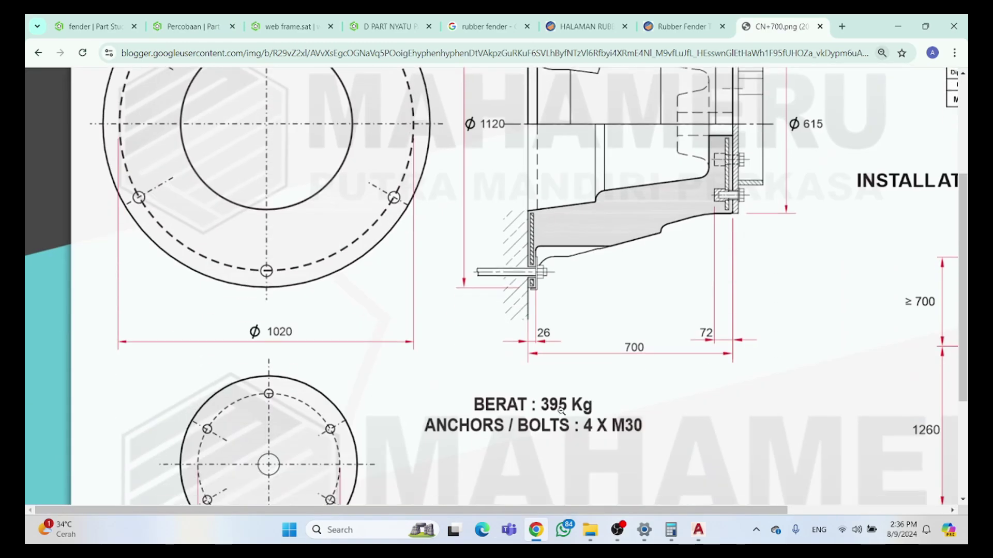
left_click(167, 21)
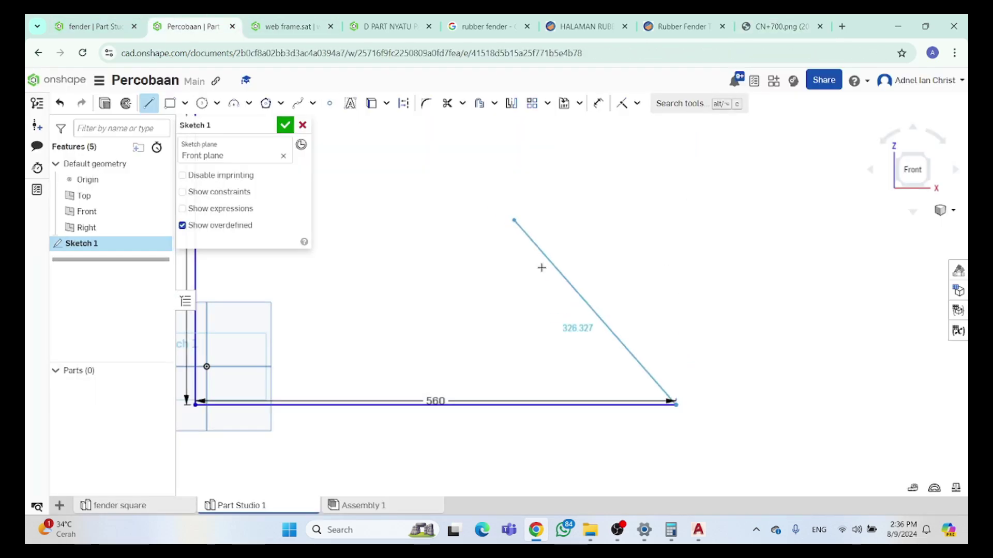
left_click(677, 356)
type("26")
key("Return")
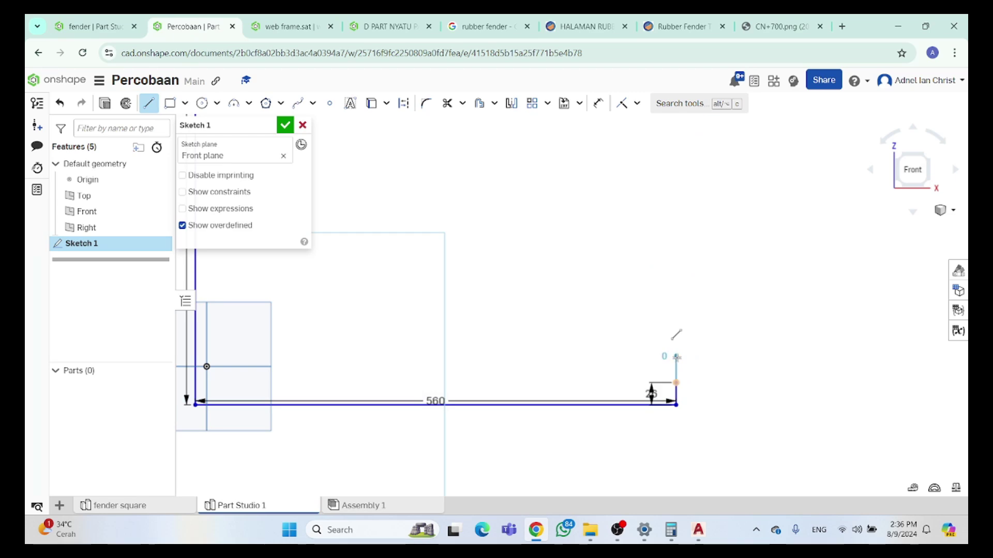
scroll(675, 349, "down", 3)
key("a")
middle_click_drag(676, 348, 675, 449)
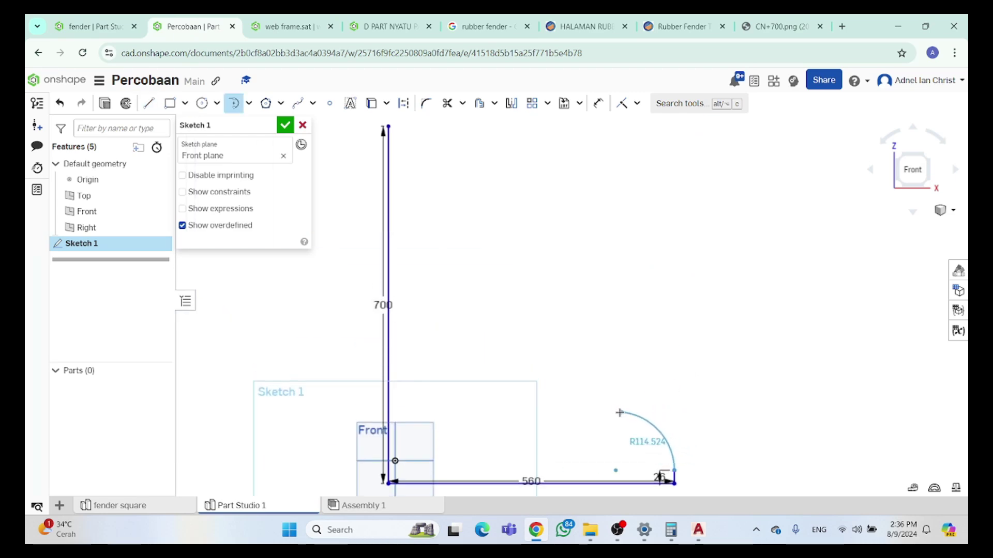
key("Escape")
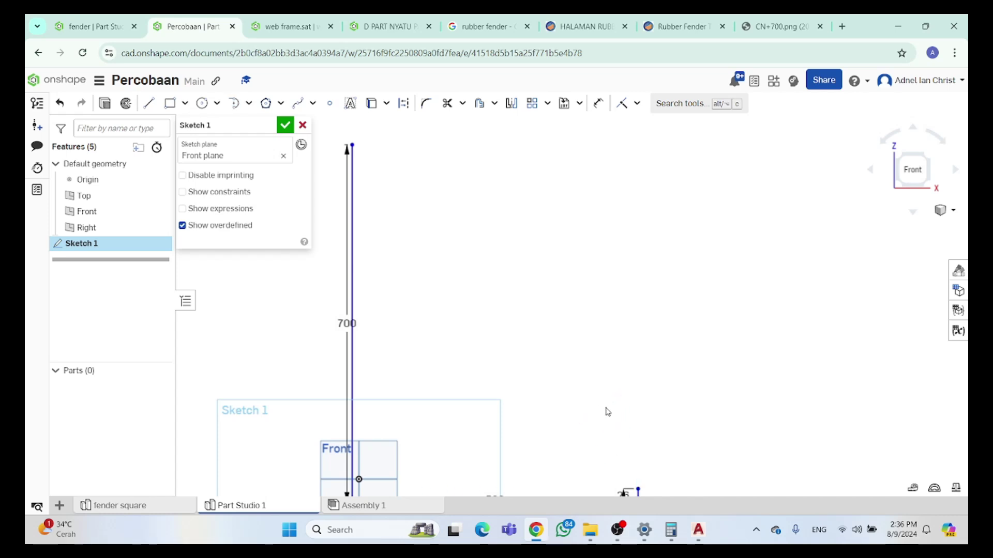
Draw a horizontal line 307.5 mm long outward from the upper end of the 700 mm line, as half the 615 mm diameter
left_click(149, 103)
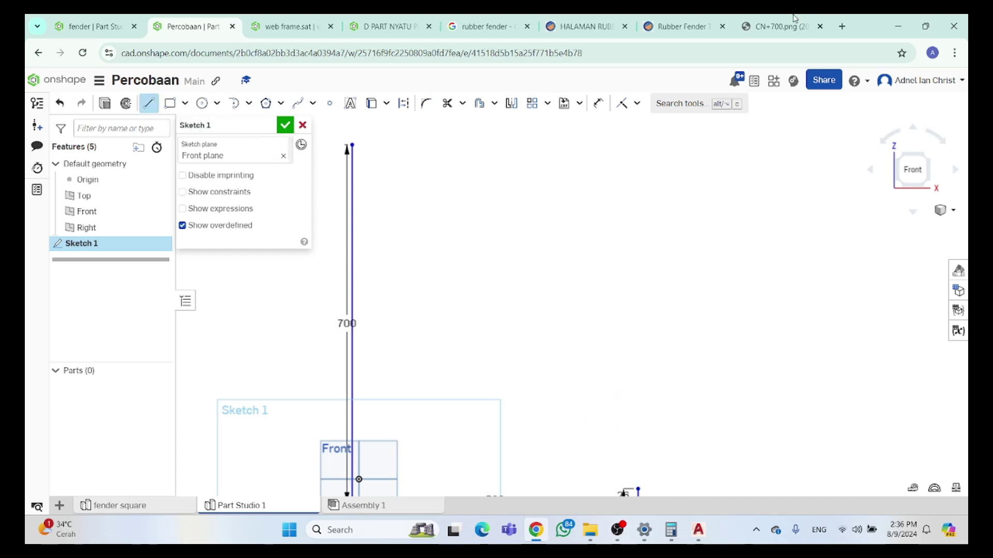
left_click(776, 26)
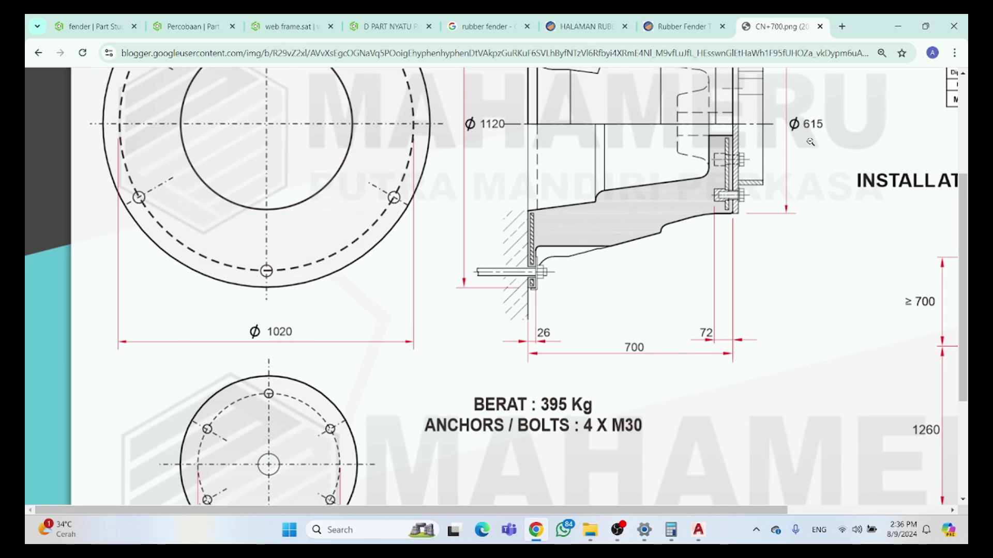
left_click(199, 26)
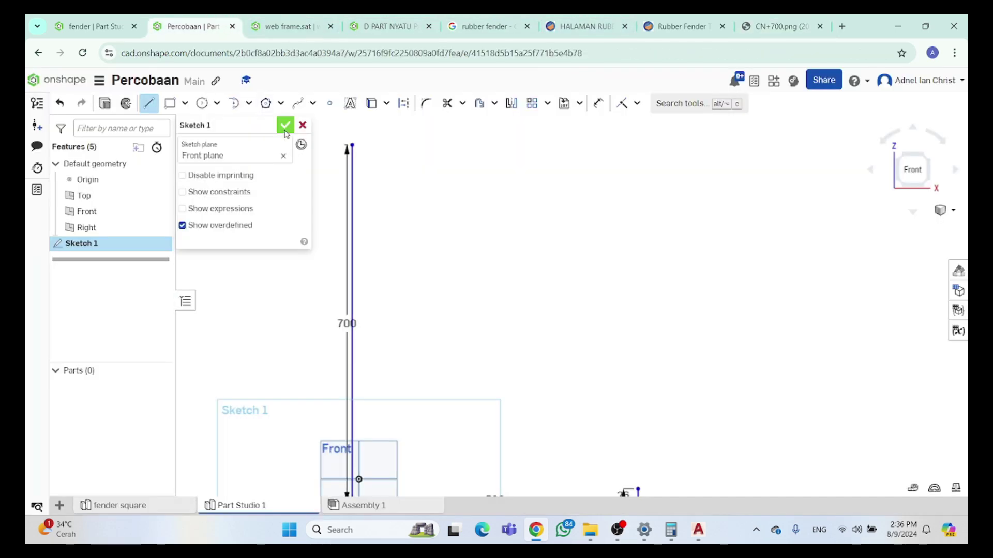
left_click(352, 144)
left_click(438, 145)
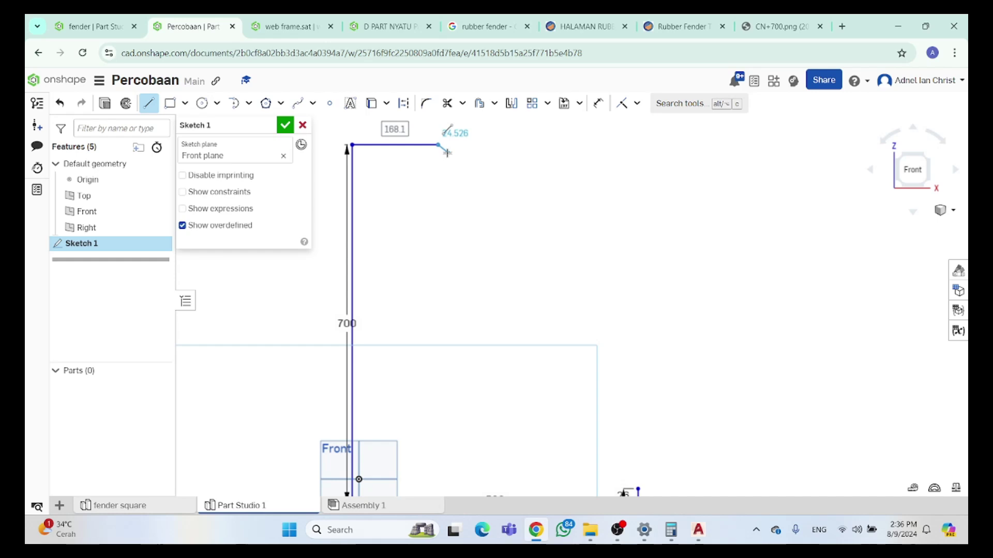
type("307.5")
key("Return")
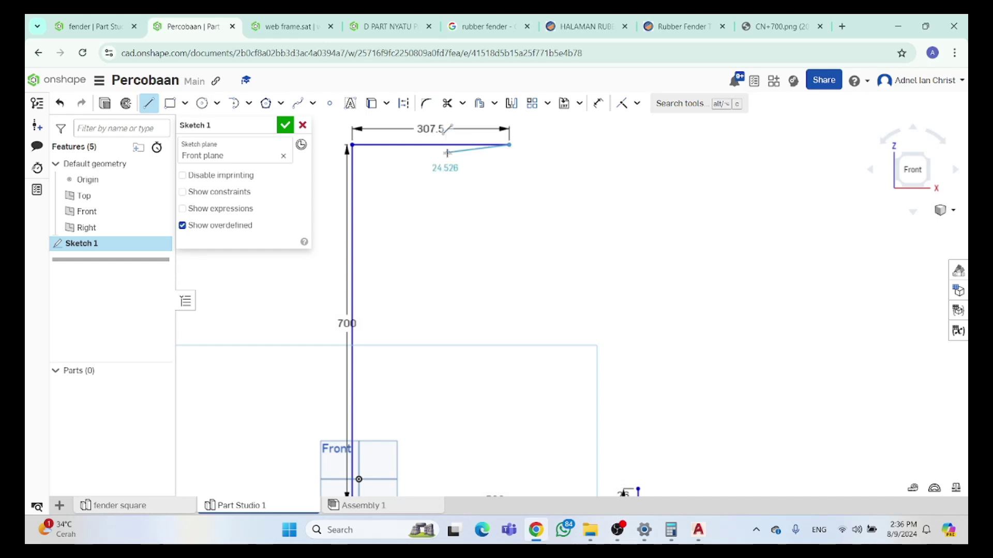
Draw a 72 mm vertical line down from the outer end of the 307.5 mm line, following the fender drawing
left_click(766, 21)
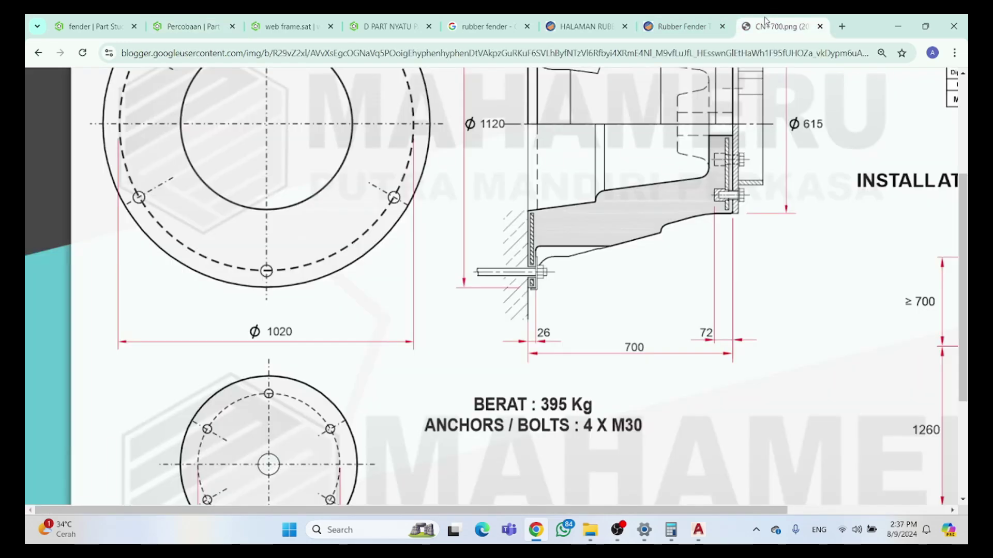
left_click(192, 26)
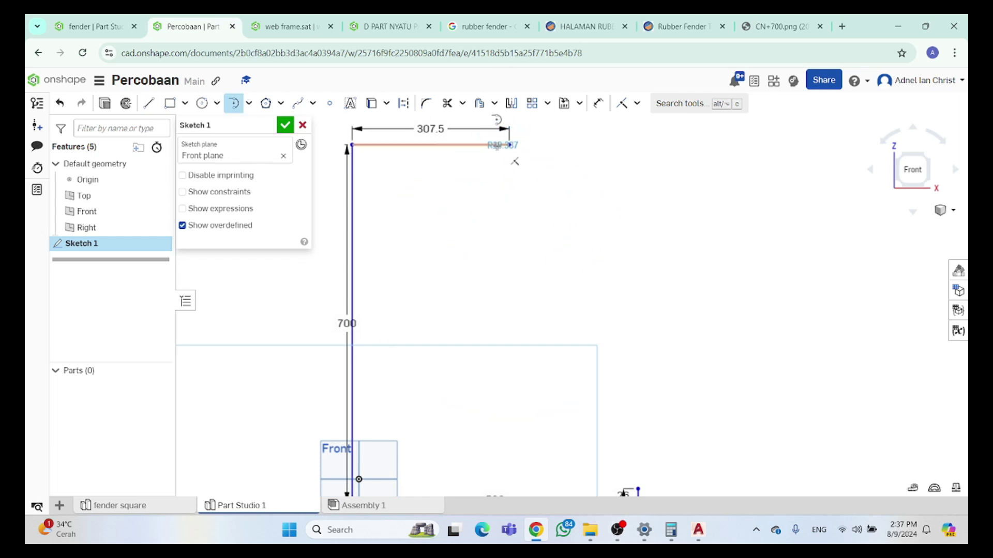
key("l")
left_click(509, 144)
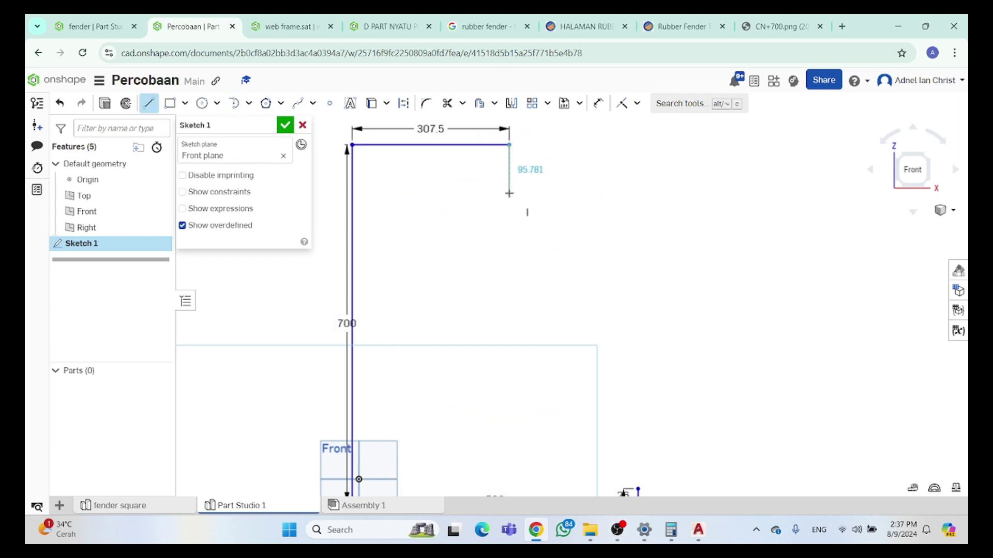
type("72")
key("Return")
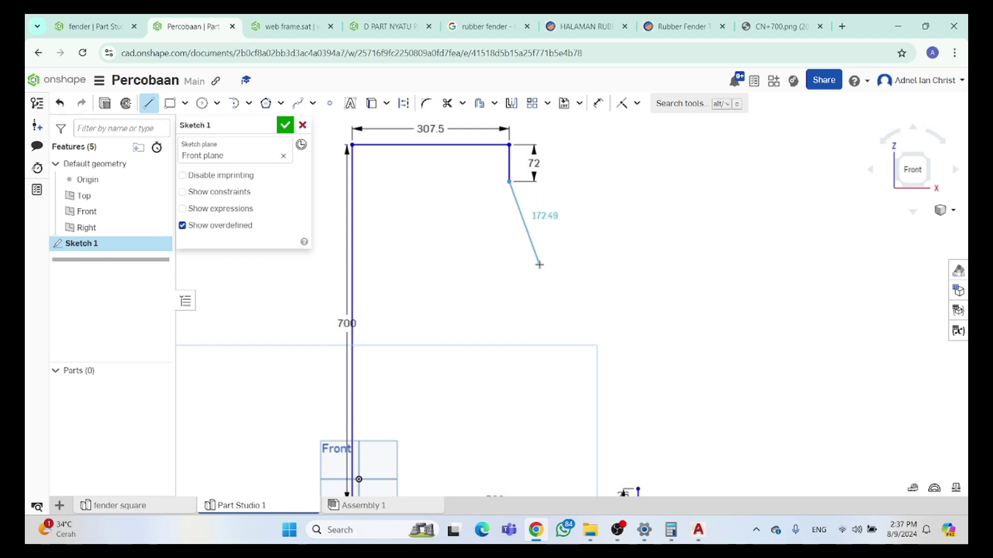
Draw a line about 238 mm long sloping down and outward from the lower end of the 72 mm line
left_click(759, 22)
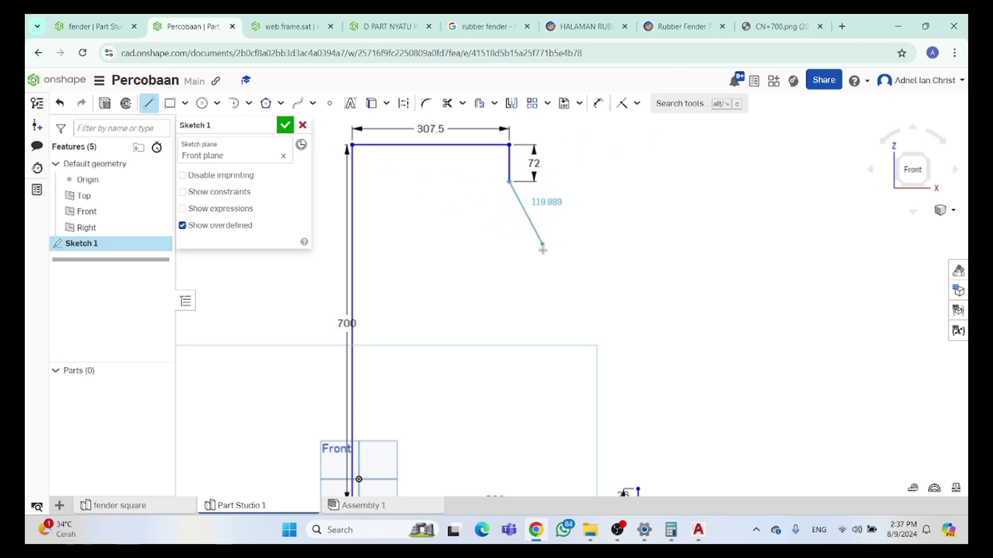
left_click(545, 297)
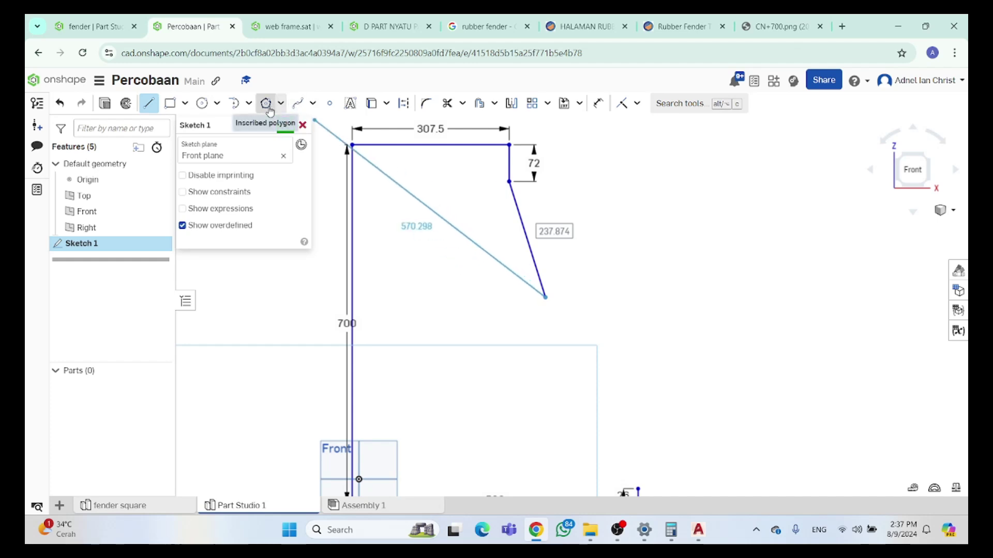
left_click(235, 103)
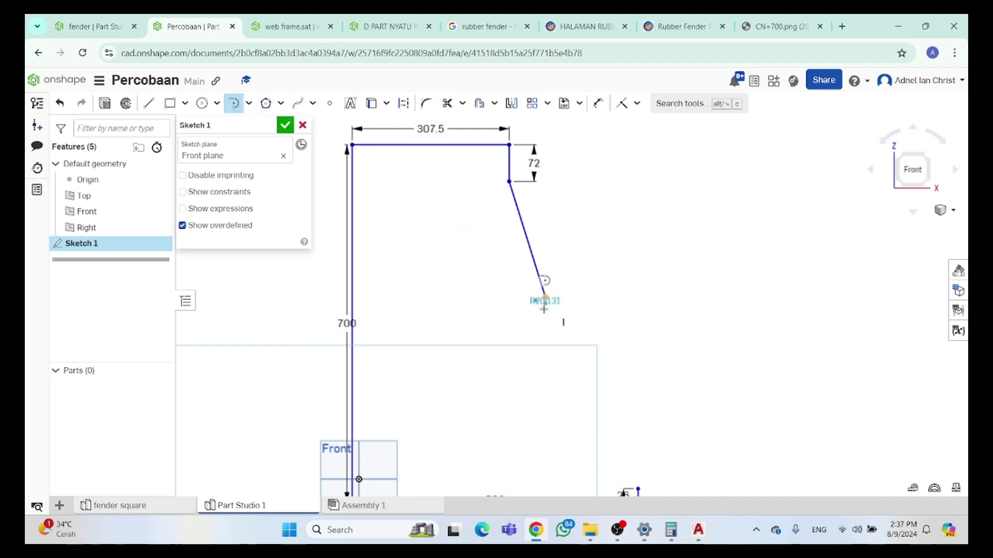
scroll(546, 322, "up", 2)
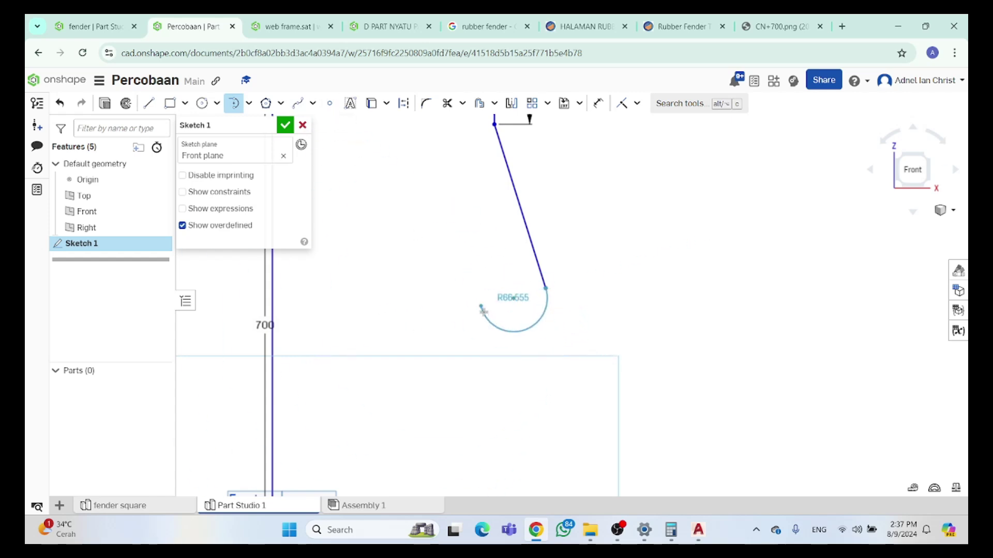
Draw a short hook-shaped spline curving down and outward from the lower end of the sloping line, ending at a fourth point
left_click(298, 103)
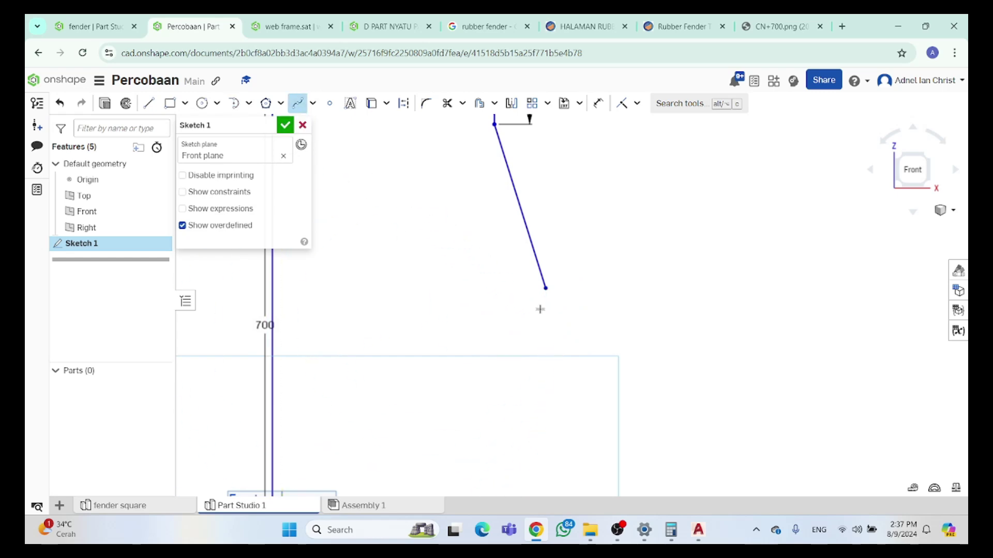
scroll(540, 300, "up", 3)
left_click(545, 266)
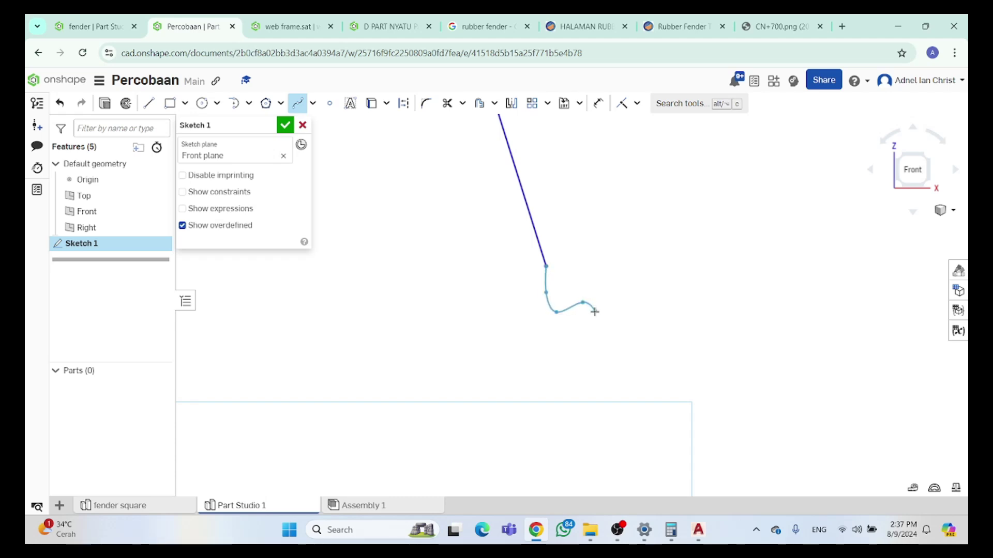
scroll(594, 311, "down", 5)
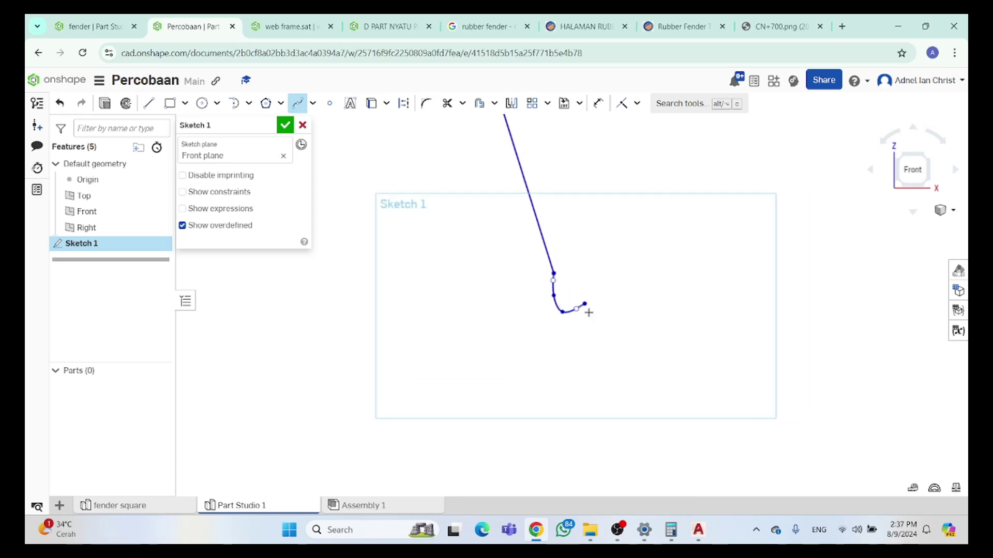
scroll(576, 319, "up", 6)
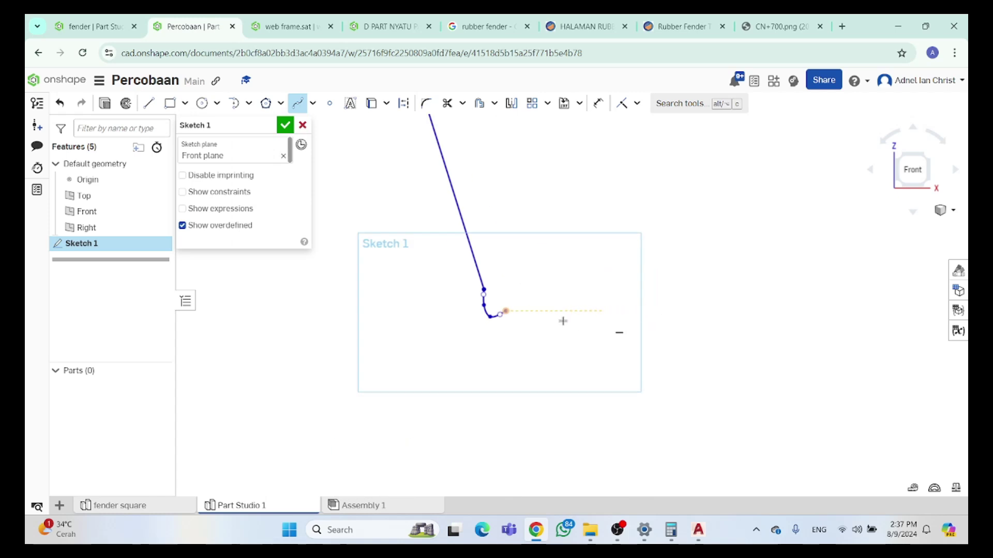
left_click(409, 289)
key("Escape")
scroll(415, 299, "up", 2)
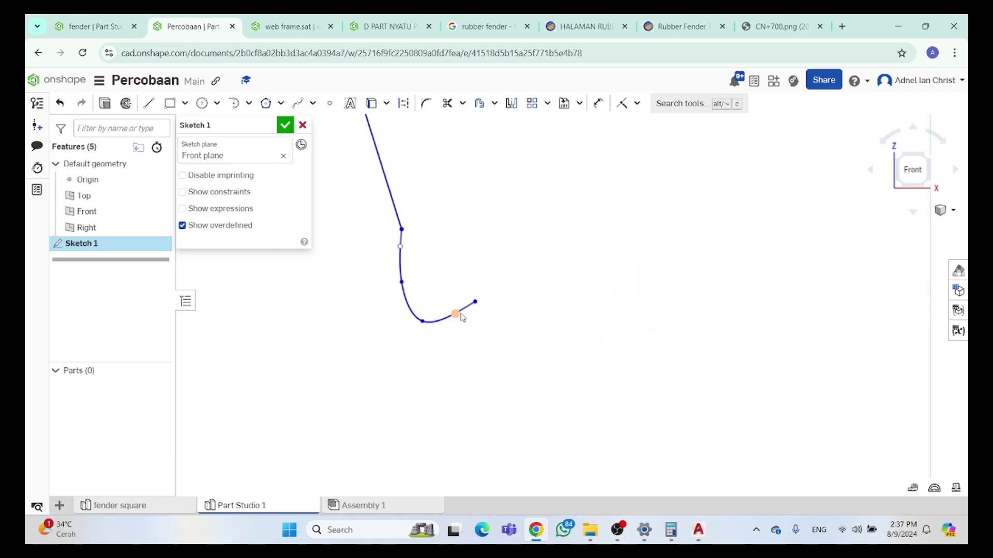
Move the outer endpoint of the short spline slightly downward to flatten the end of its curve
left_click_drag(475, 303, 478, 326)
scroll(477, 331, "down", 5)
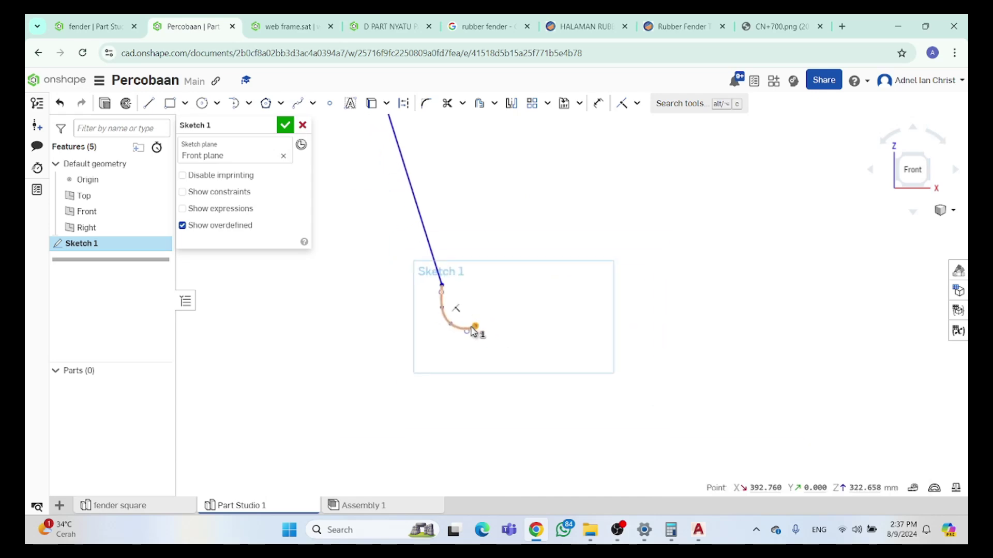
scroll(521, 343, "down", 2)
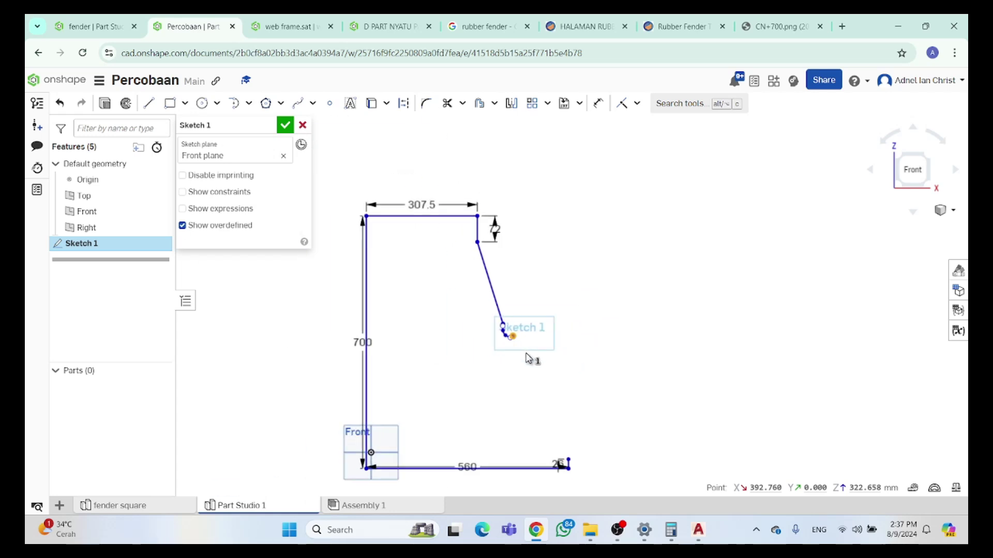
scroll(530, 356, "up", 4)
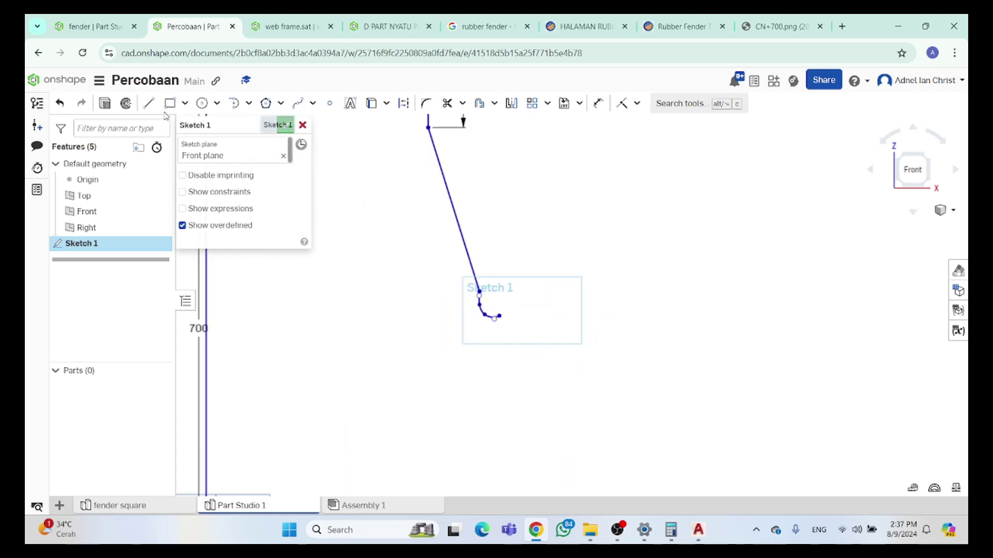
Draw a line about 278 mm long sloping down and outward from the outer end of the short spline
left_click(149, 103)
scroll(498, 335, "down", 1)
scroll(498, 335, "down", 3)
scroll(532, 401, "up", 4)
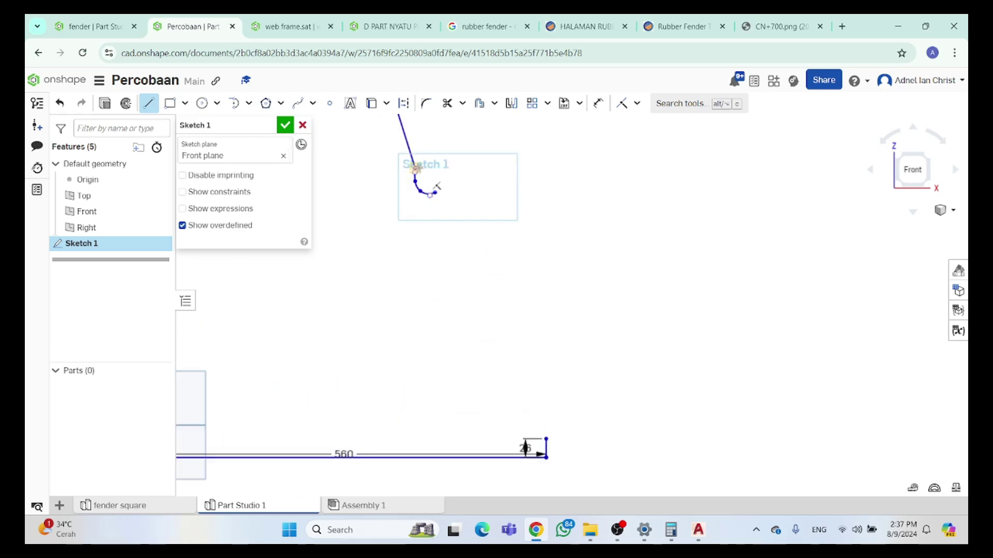
left_click(433, 192)
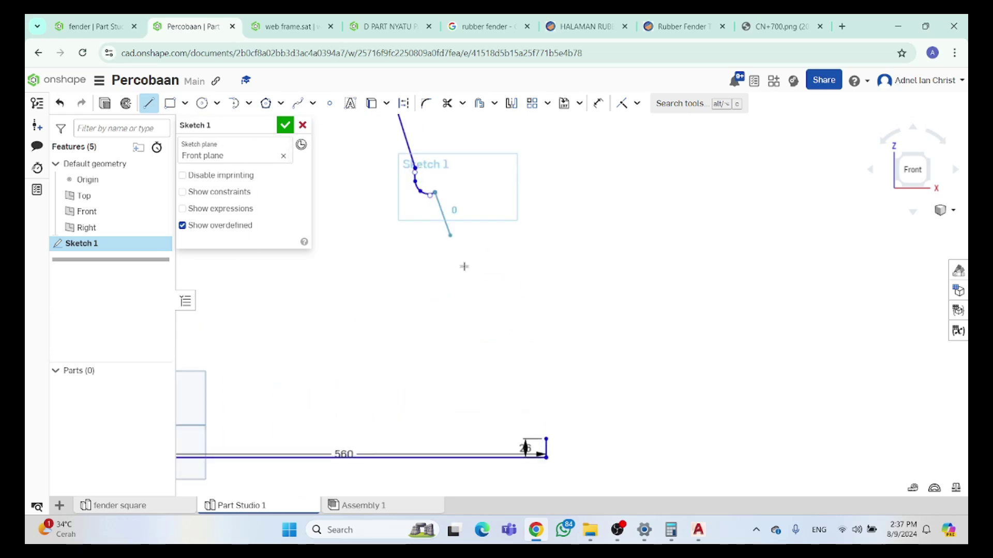
left_click(495, 383)
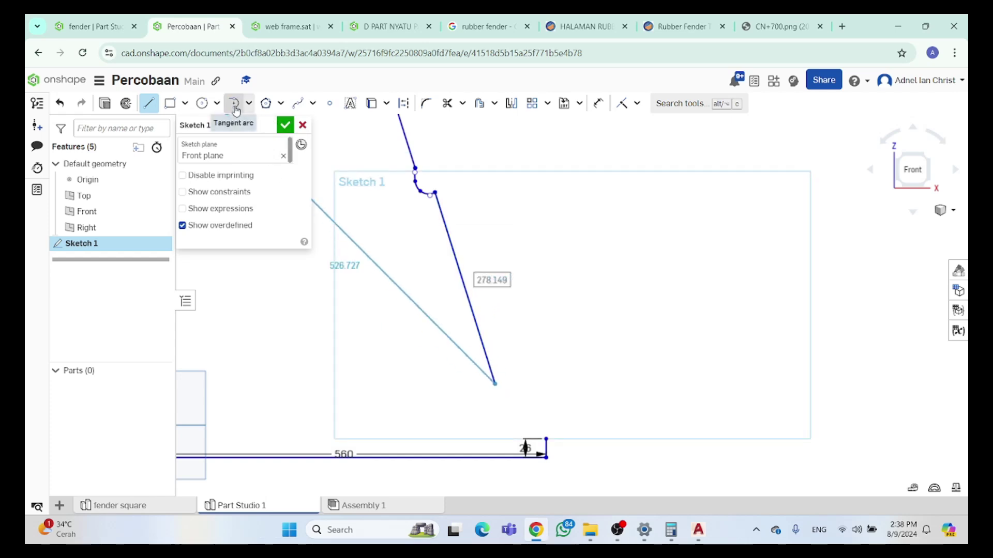
Try a curved spline from the lower end of the 278 mm line to the upper end of the 26 mm line
left_click(298, 105)
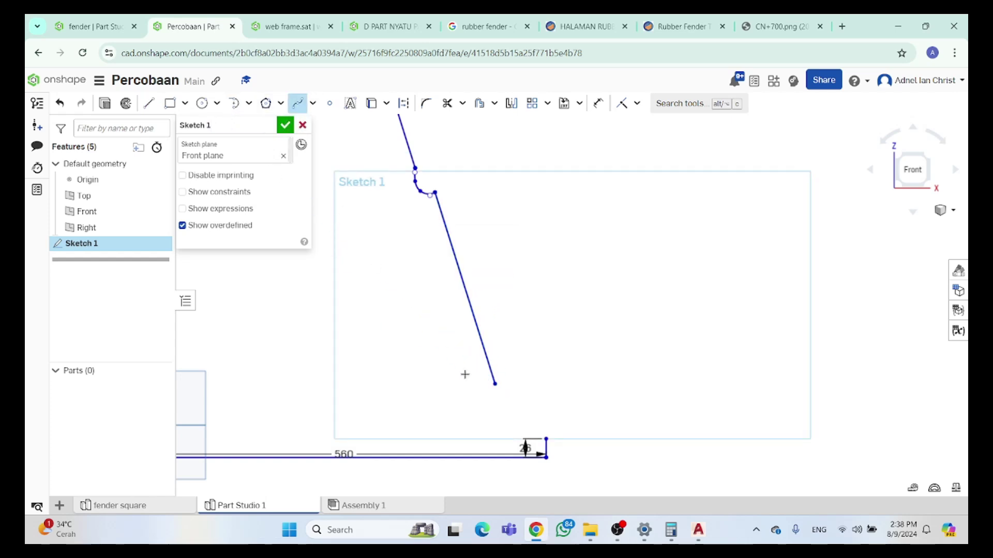
left_click(494, 406)
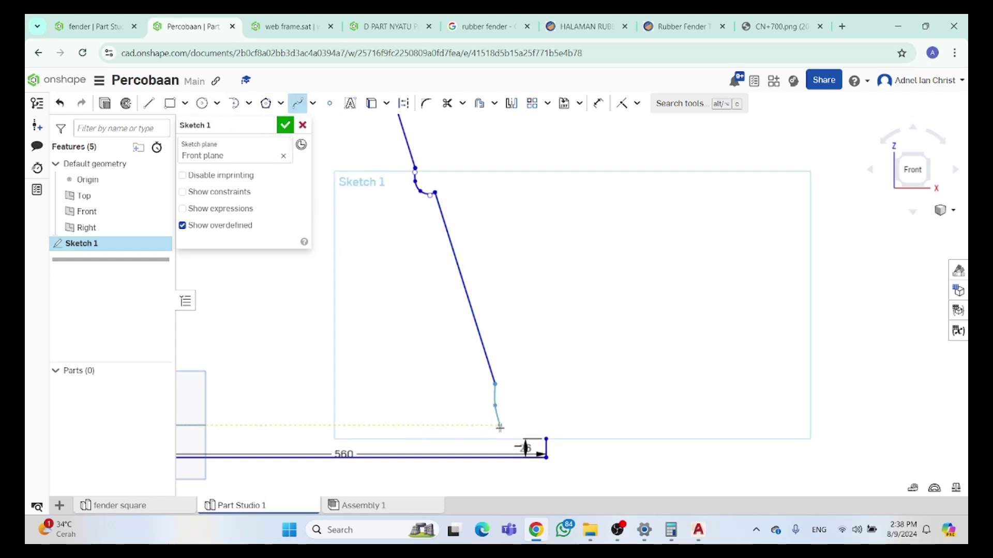
left_click(544, 439)
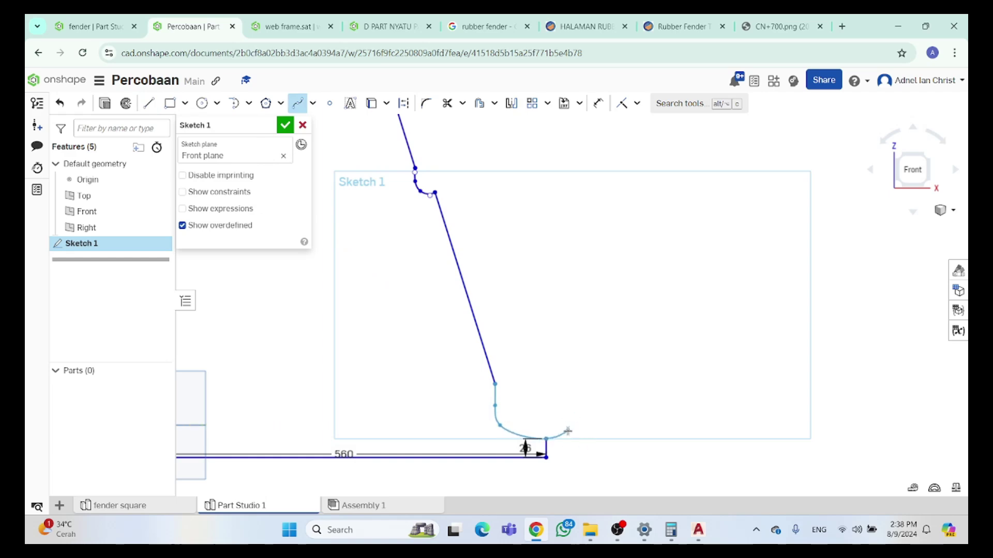
key("Escape")
key("Escape")
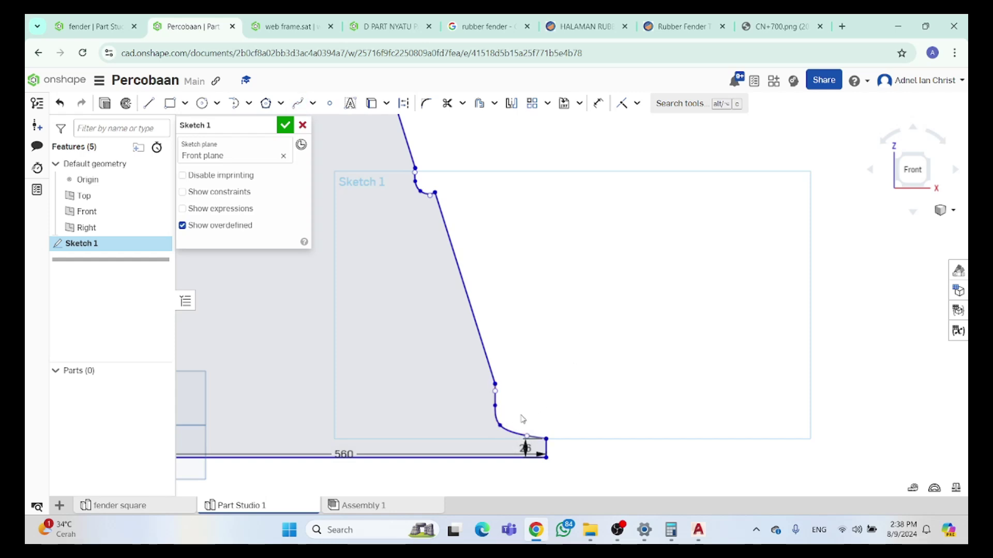
Delete the spline between the lower sloping line and the 26 mm flange line
left_click_drag(504, 429, 513, 430)
scroll(526, 441, "up", 3)
scroll(526, 441, "up", 1)
left_click(511, 429)
key("Delete")
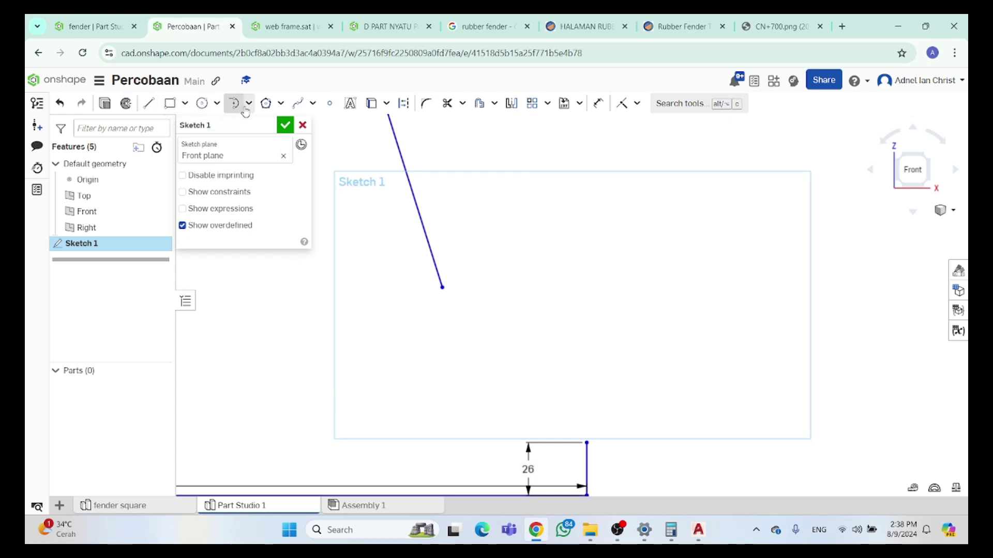
Close the profile with a smoother spline from the lower sloping line's end to the top of the 26 mm line, through two intermediate points
left_click(297, 103)
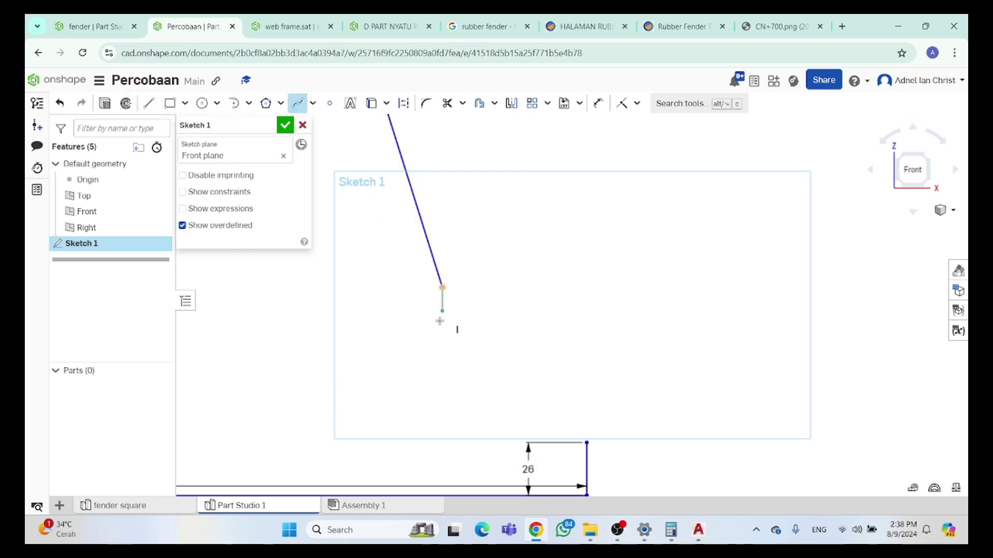
left_click(448, 354)
left_click(478, 426)
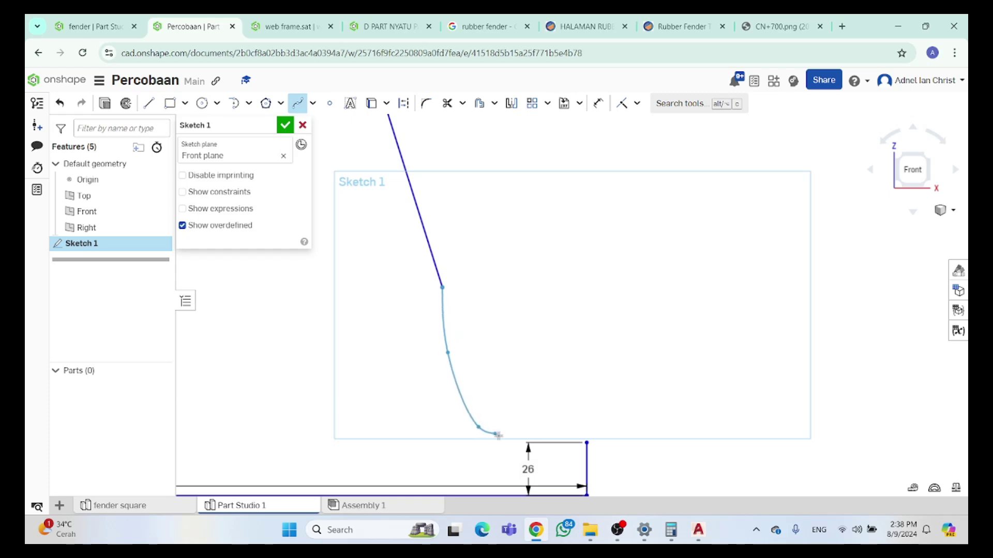
left_click(586, 443)
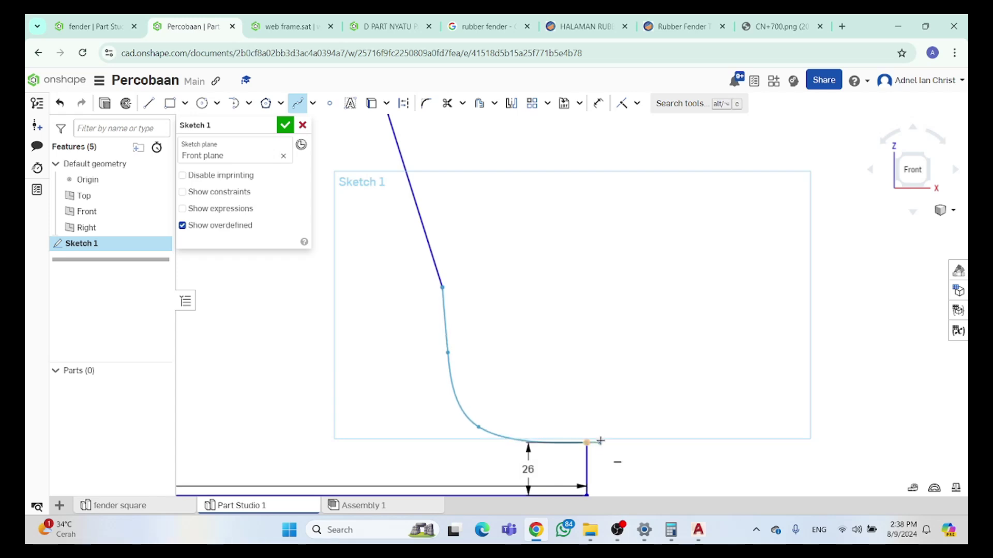
scroll(514, 333, "down", 6)
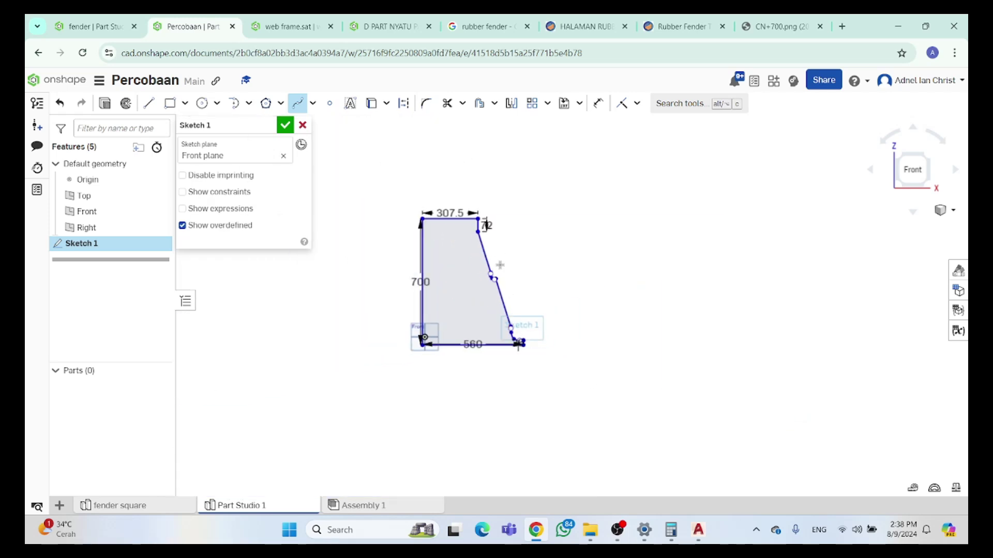
Compare the profile with the CN 700 fender drawing and revolve it fully as a new solid about the 700 mm vertical line
scroll(484, 292, "up", 5)
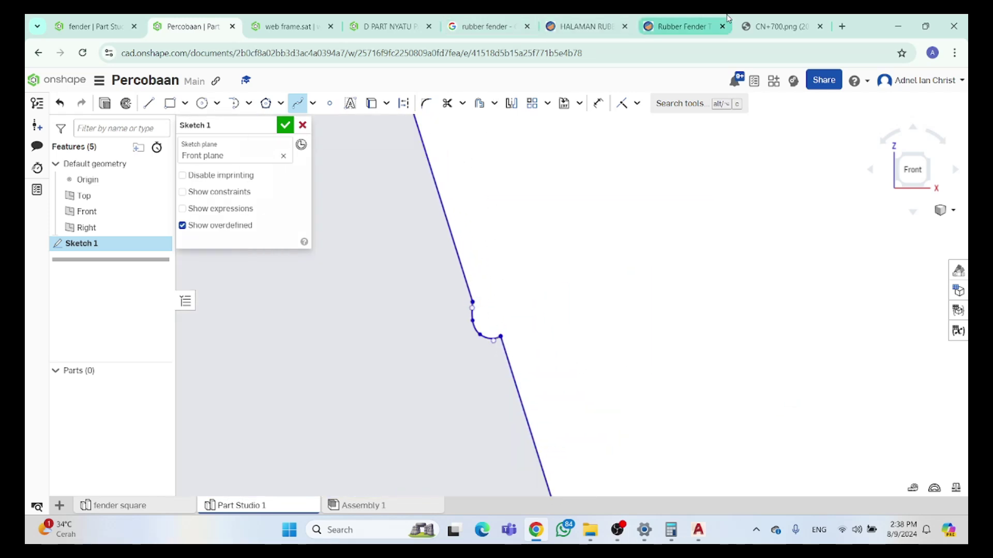
left_click(776, 23)
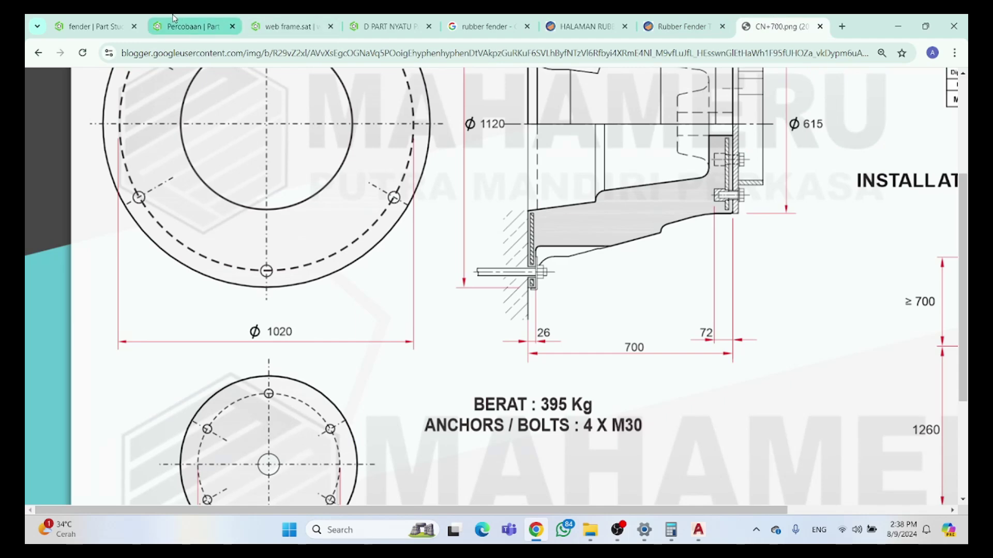
left_click(194, 26)
scroll(477, 332, "down", 5)
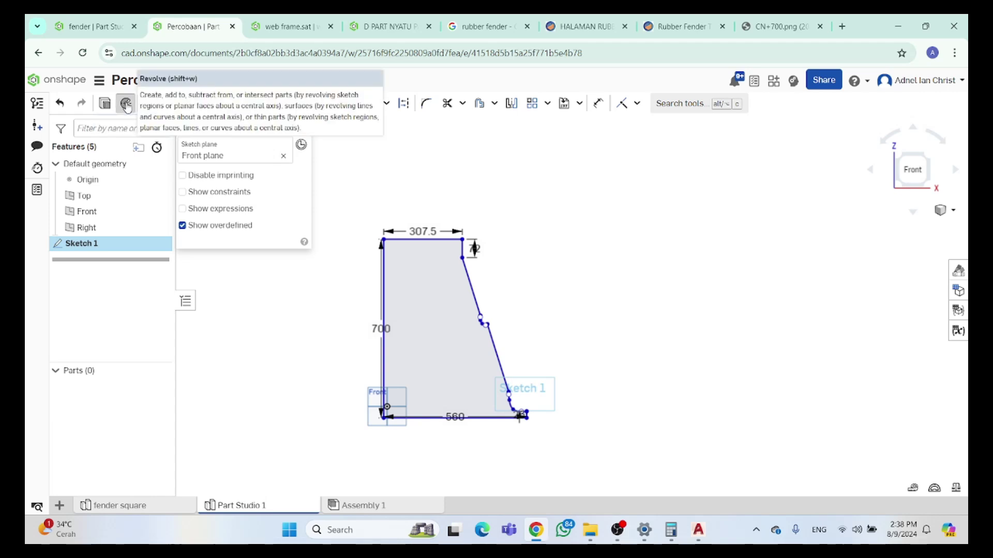
left_click(124, 103)
left_click(280, 209)
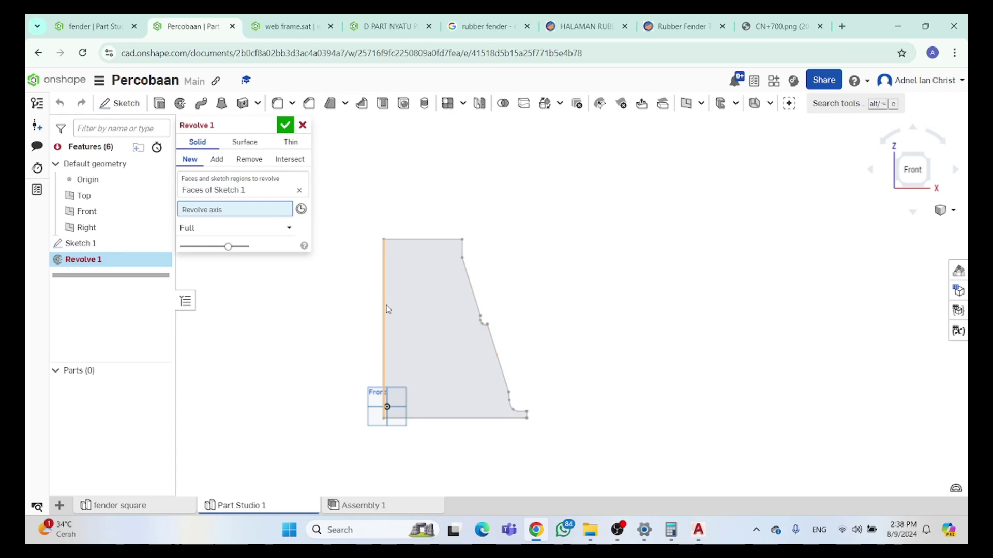
left_click(388, 309)
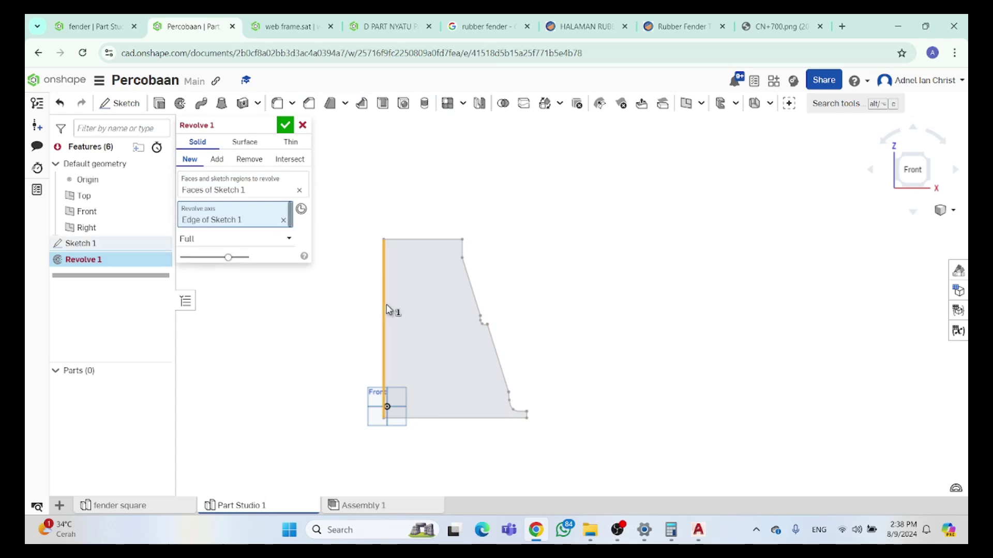
left_click(284, 126)
Inspect the revolved fender solid and create a new Part Studio in the Percobaan document
scroll(461, 262, "down", 4)
scroll(464, 261, "up", 3)
scroll(466, 261, "down", 4)
scroll(473, 265, "up", 3)
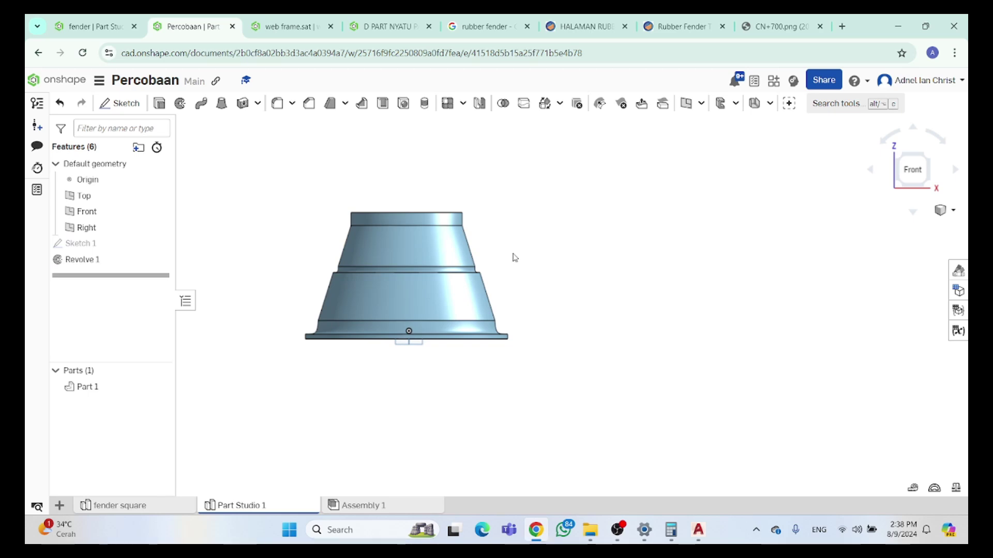
mouse_move(518, 269)
right_mouse_down()
mouse_move(523, 326)
mouse_move(609, 326)
mouse_move(527, 323)
mouse_move(483, 228)
mouse_move(513, 287)
right_mouse_up()
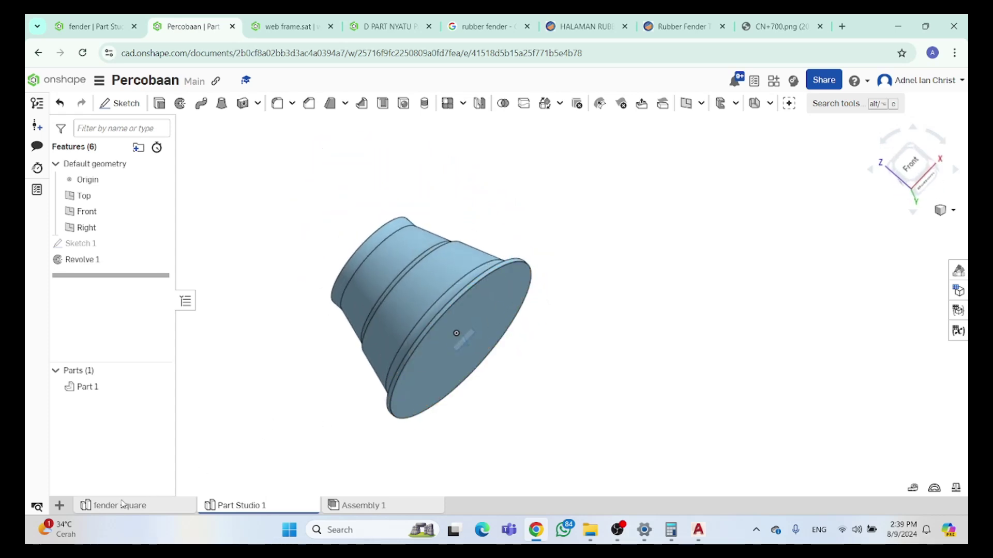
left_click(60, 506)
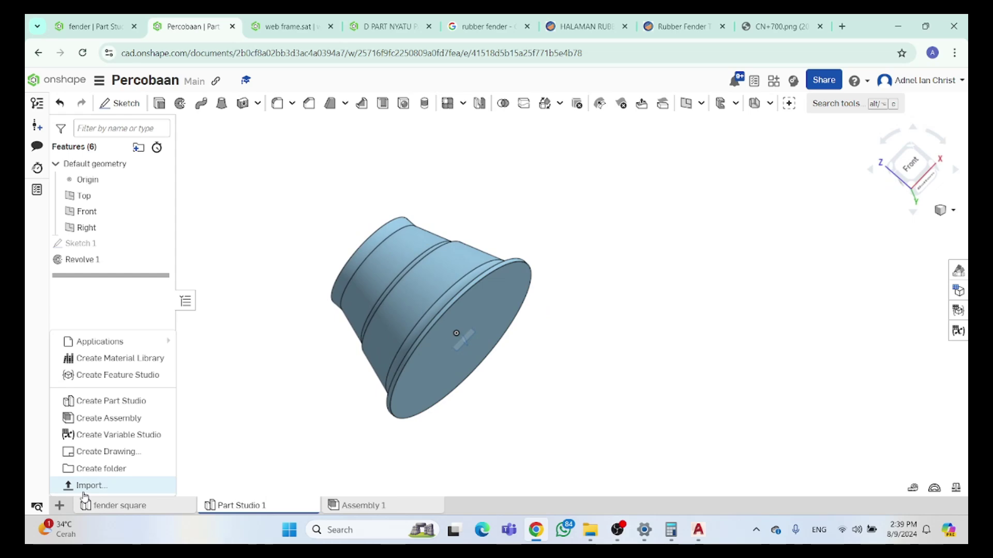
left_click(124, 407)
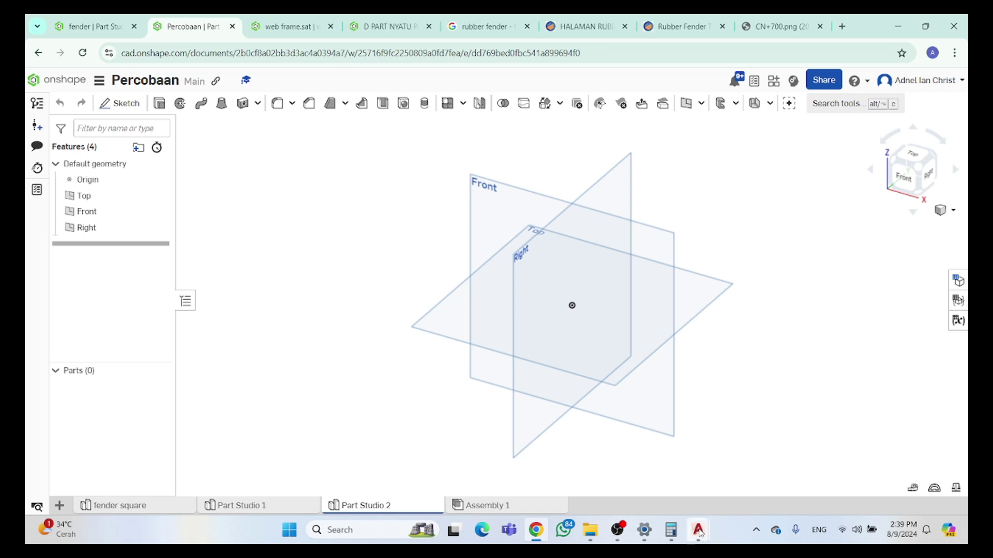
Switch to AutoCAD and look through the open BRAKET, GADING MAIN, GADING WEB, KEPALA GADING WEB and KEPALA GADING MAIN drawings
mouse_move(699, 532)
left_click(539, 478)
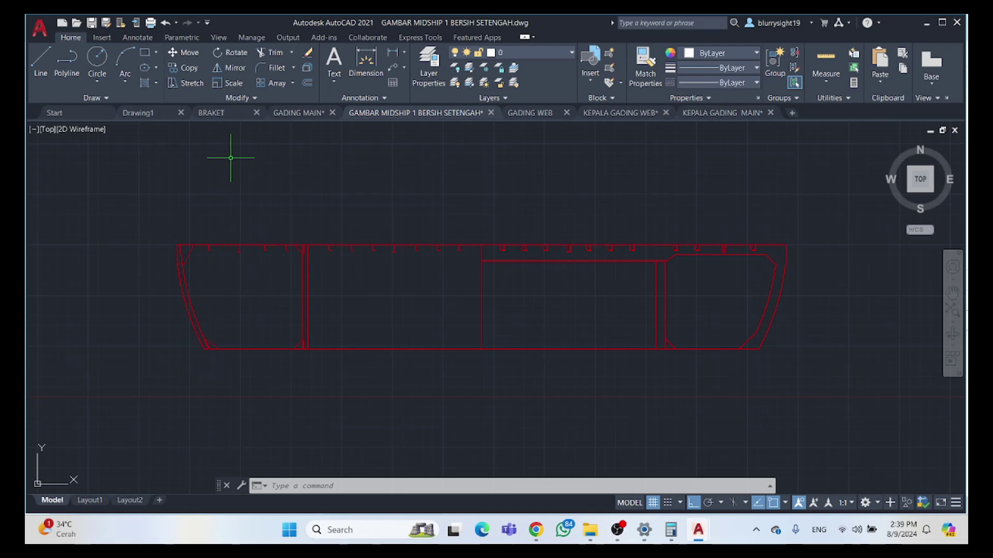
left_click(232, 114)
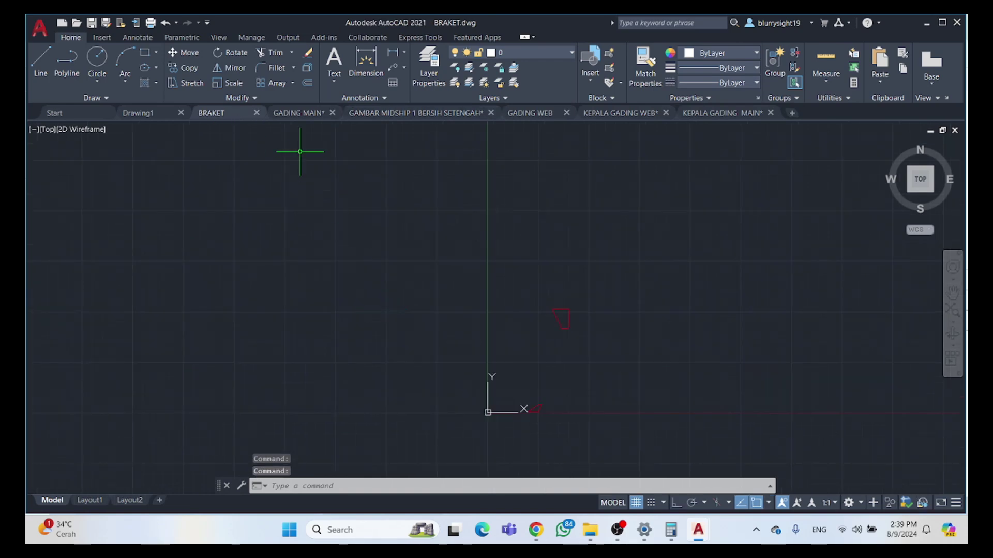
left_click(299, 113)
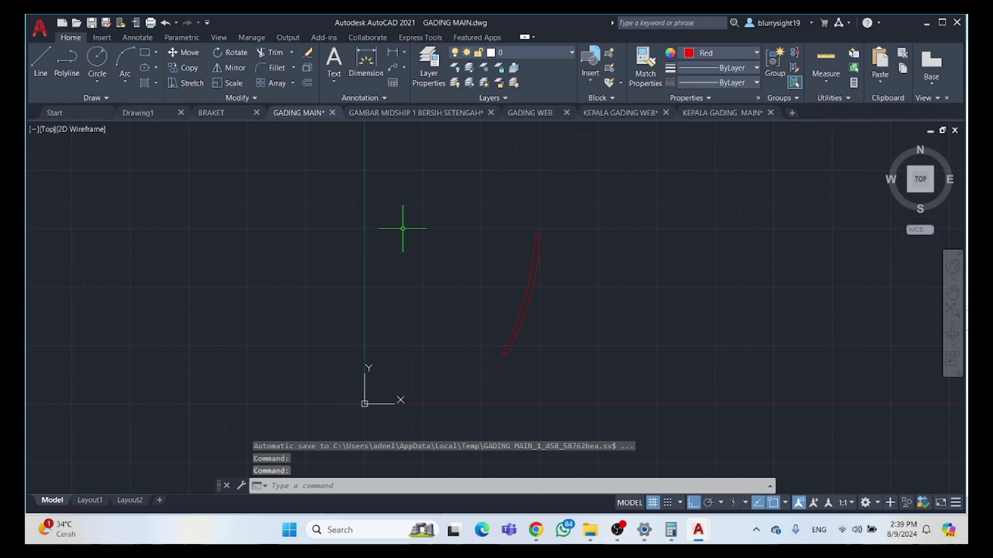
mouse_move(439, 115)
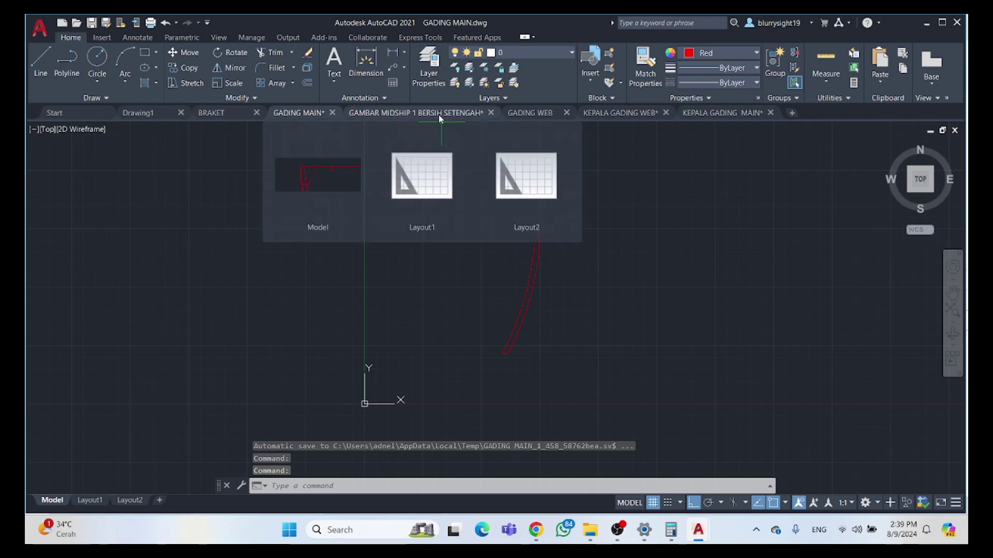
left_click(530, 113)
left_click(611, 113)
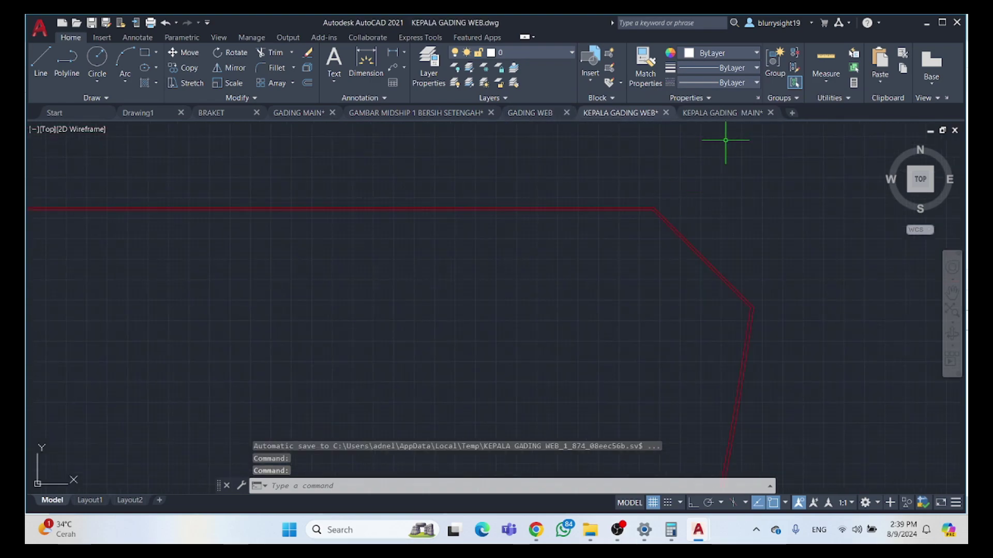
left_click(737, 114)
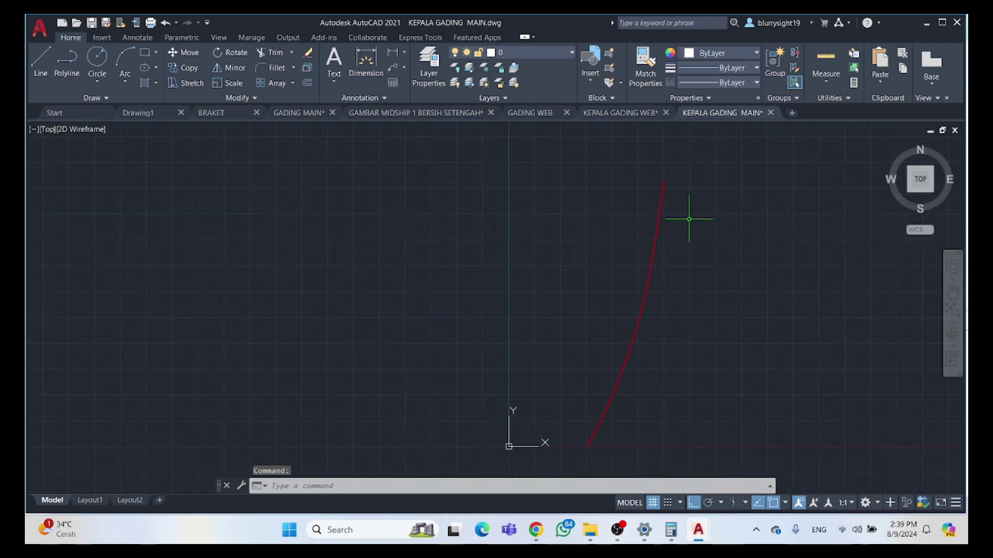
mouse_move(686, 540)
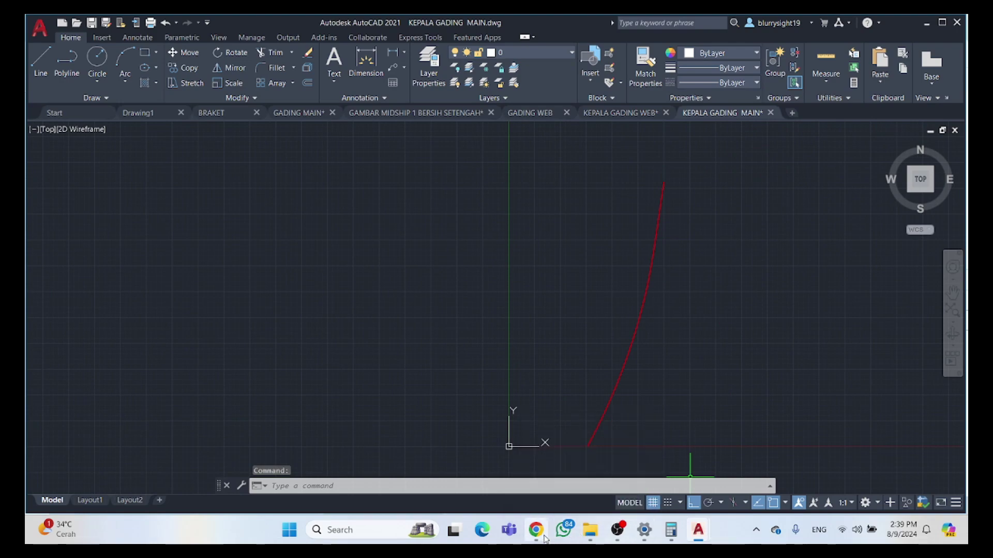
Switch to Onshape's Percobaan document, start a file import and browse to the MODELLING folder inside DALAM NAMA TUHAN YESUS, SKRIPSIII 2024
left_click(544, 535)
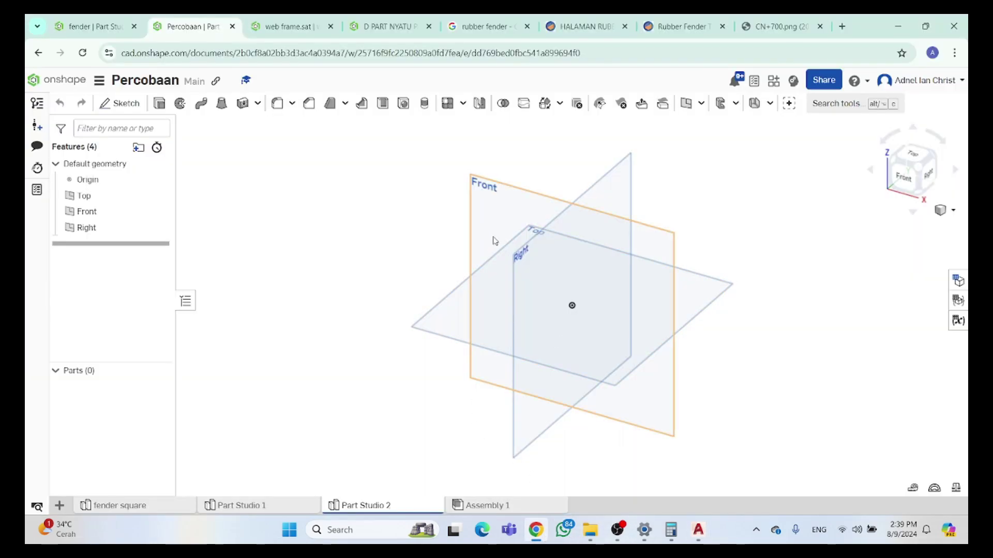
left_click(58, 506)
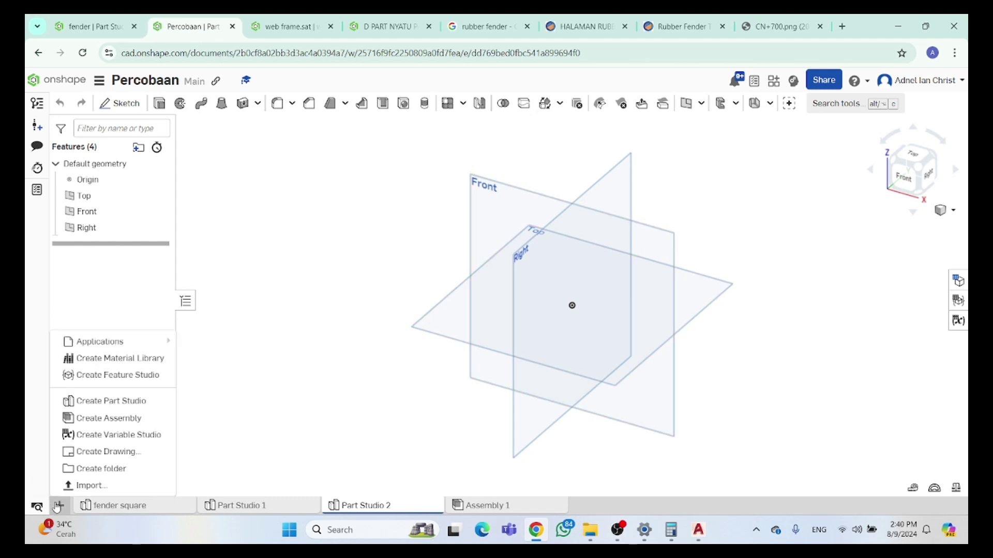
left_click(83, 486)
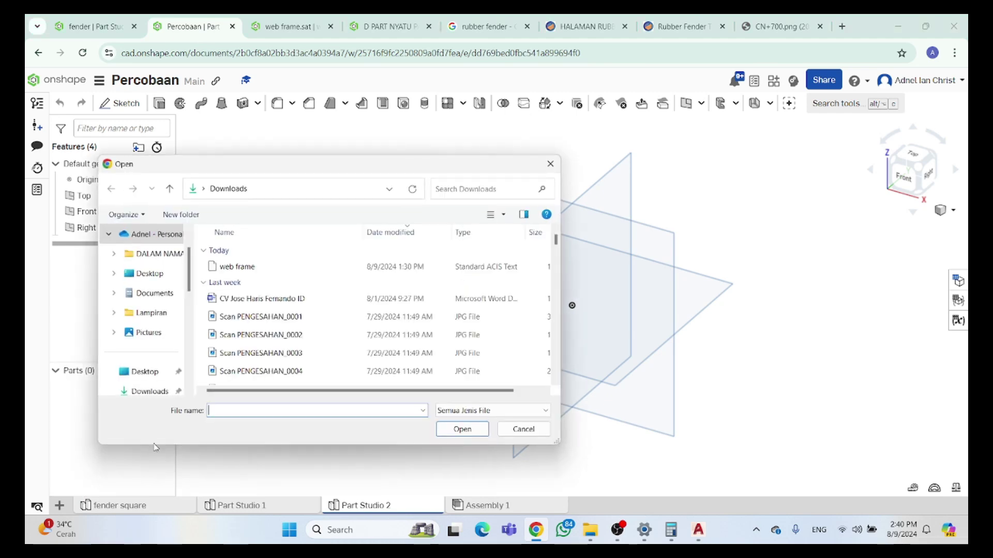
left_click(147, 254)
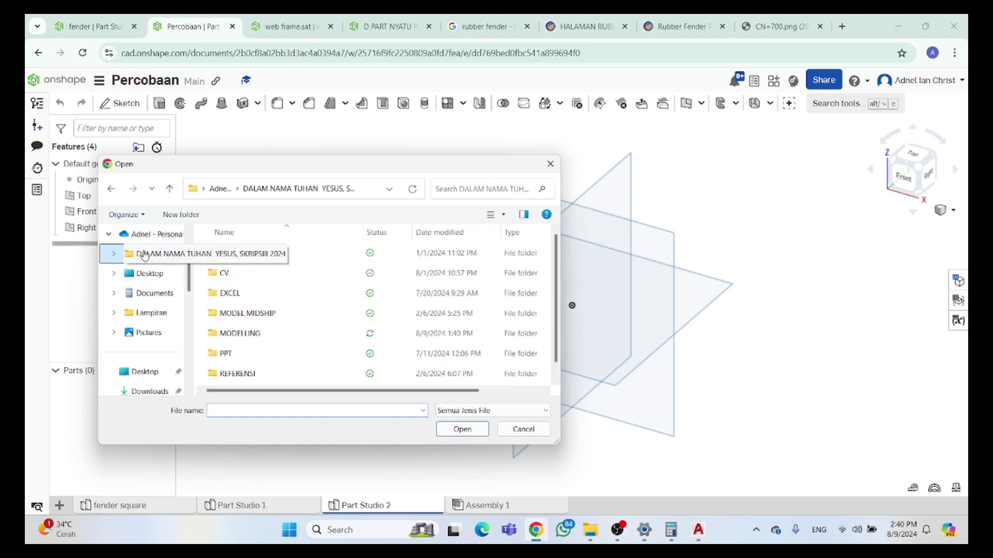
scroll(251, 380, "down", 1)
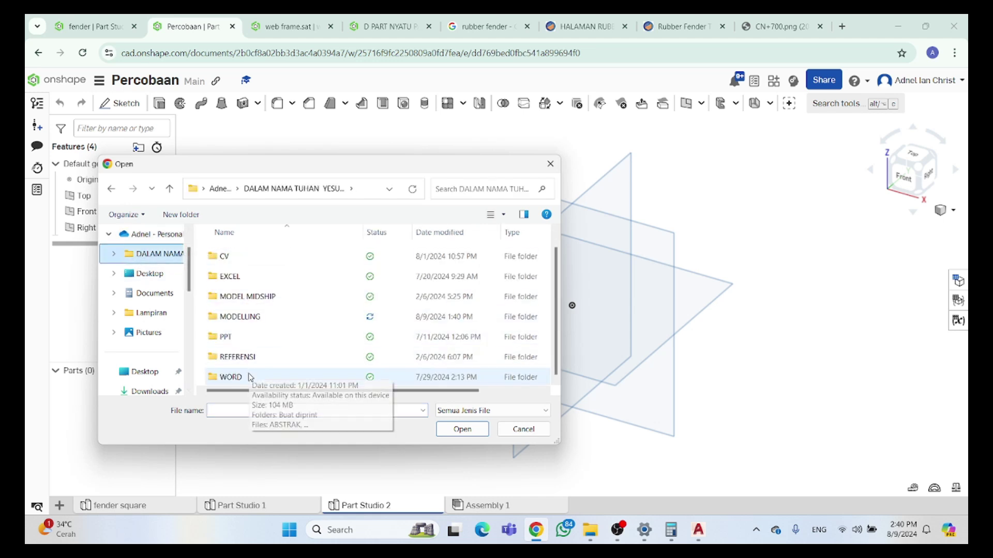
left_click(254, 316)
double_click(253, 316)
scroll(259, 311, "down", 5)
scroll(278, 352, "up", 5)
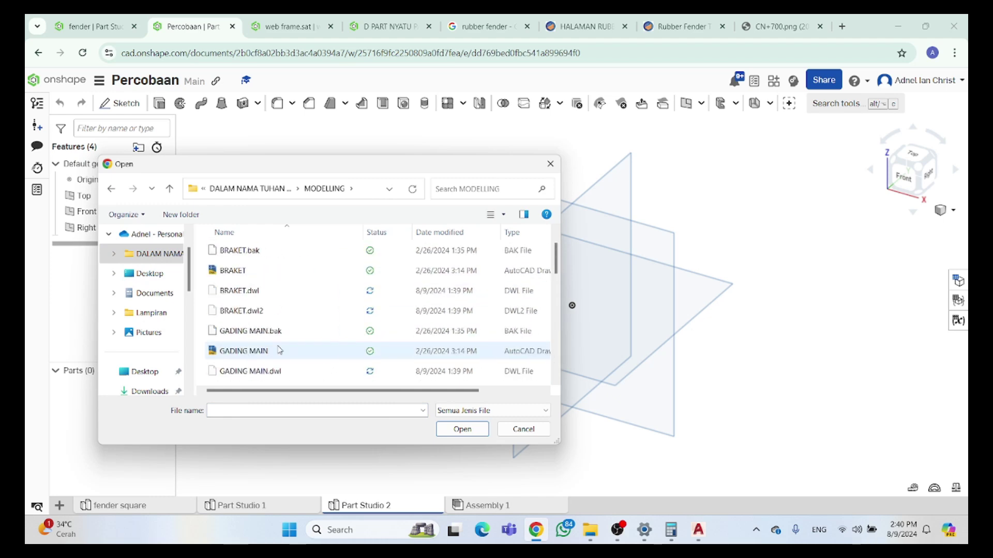
double_click(406, 165)
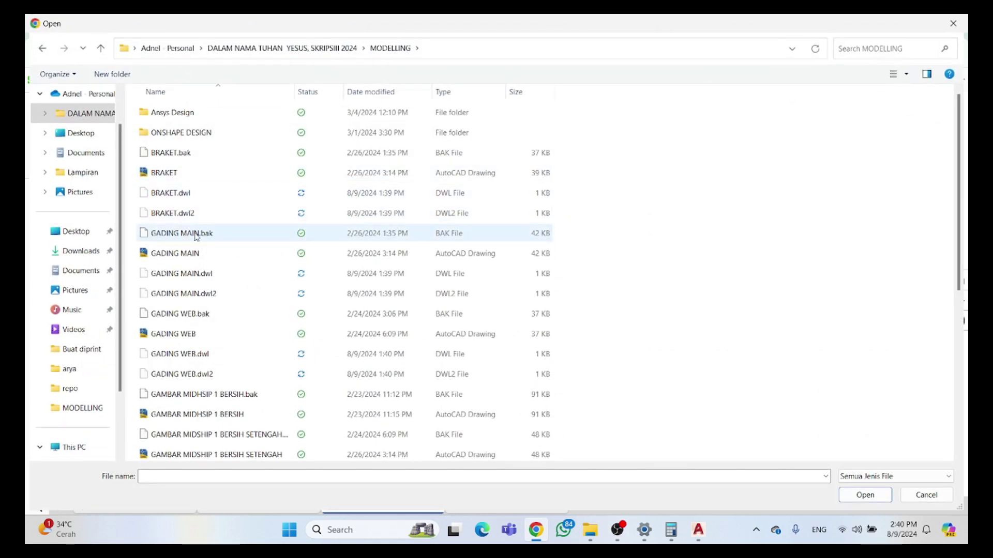
Import the AutoCAD drawing GADING WEB.dwg into the document and dismiss the notifications
left_click(185, 336)
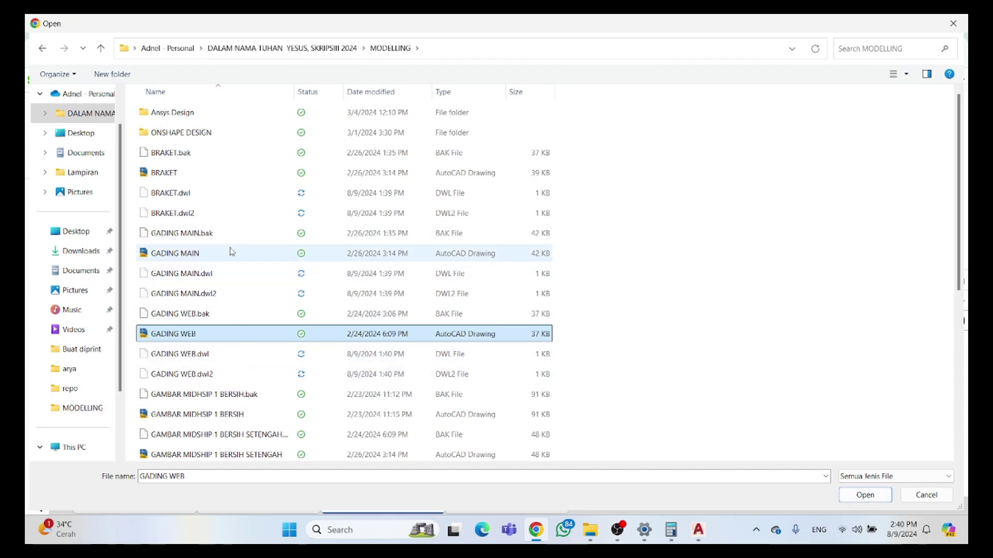
scroll(227, 409, "down", 1)
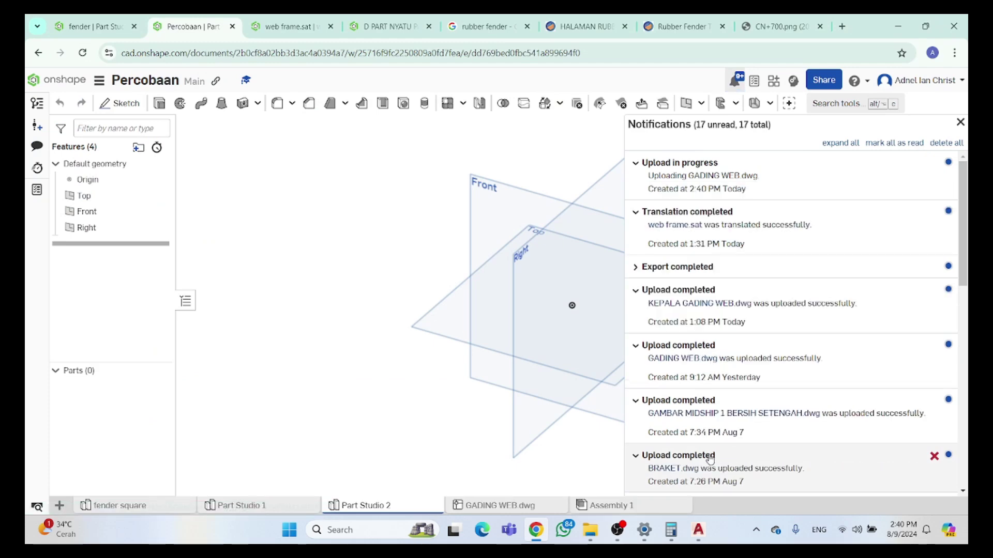
left_click(960, 123)
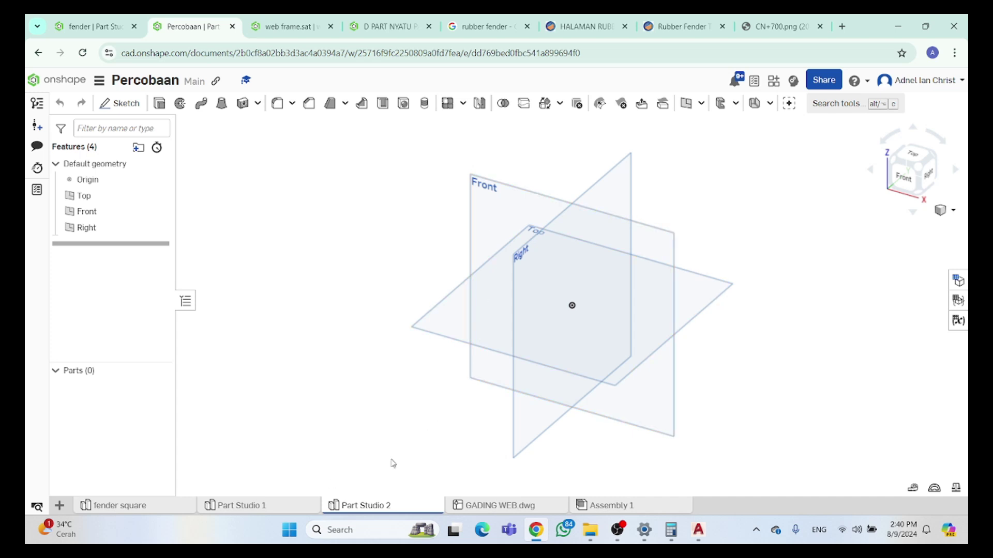
Start a sketch on the Front plane and insert GADING WEB.dwg into it with millimeter units
left_click(499, 238)
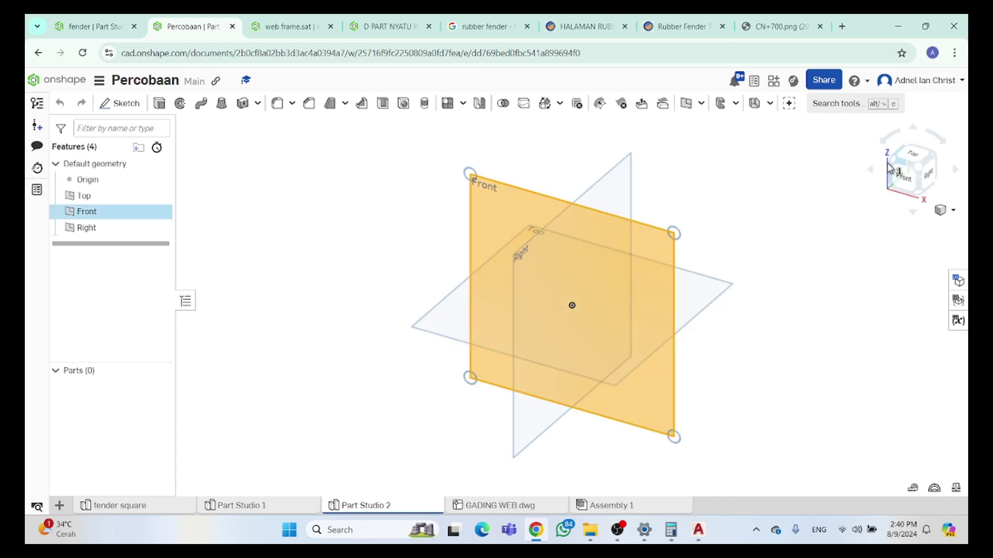
left_click(903, 177)
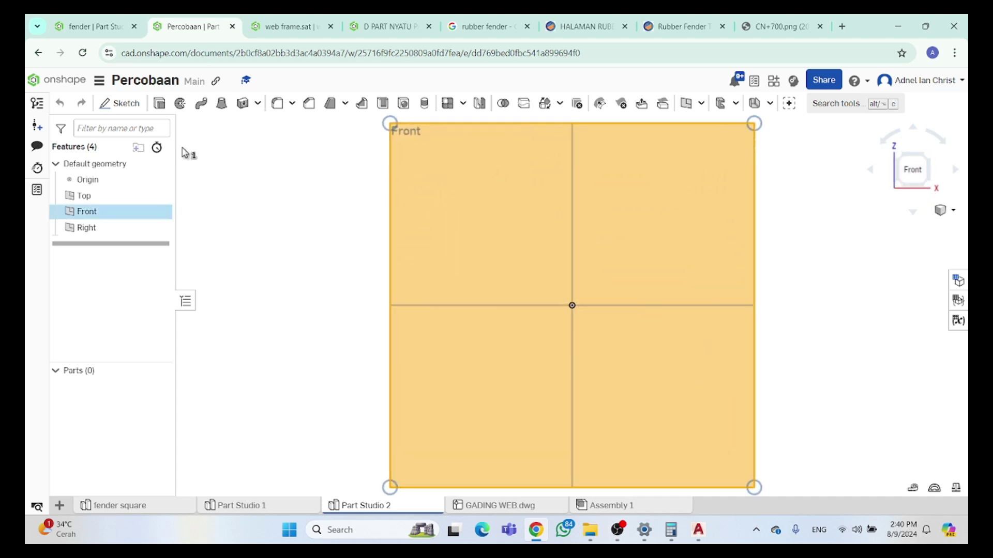
left_click(136, 107)
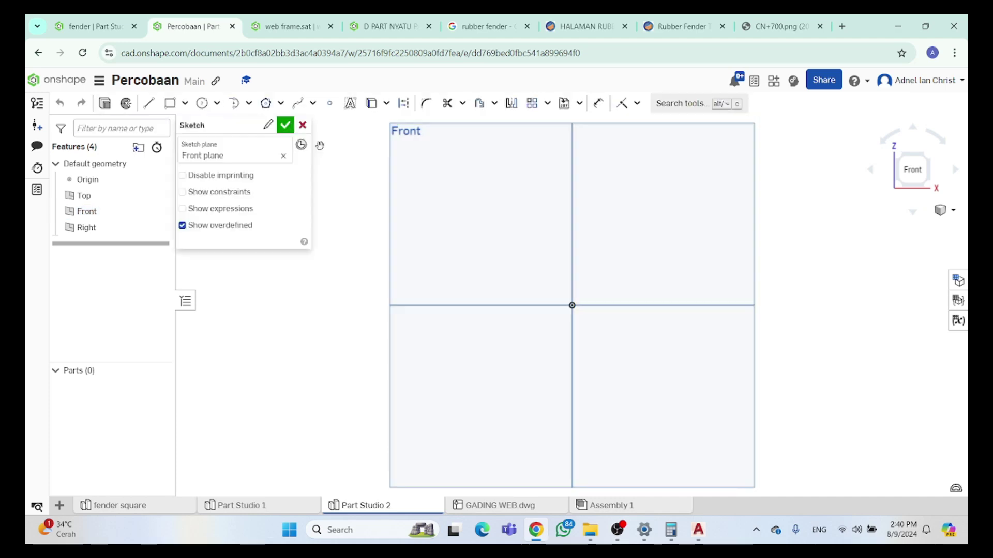
left_click(569, 105)
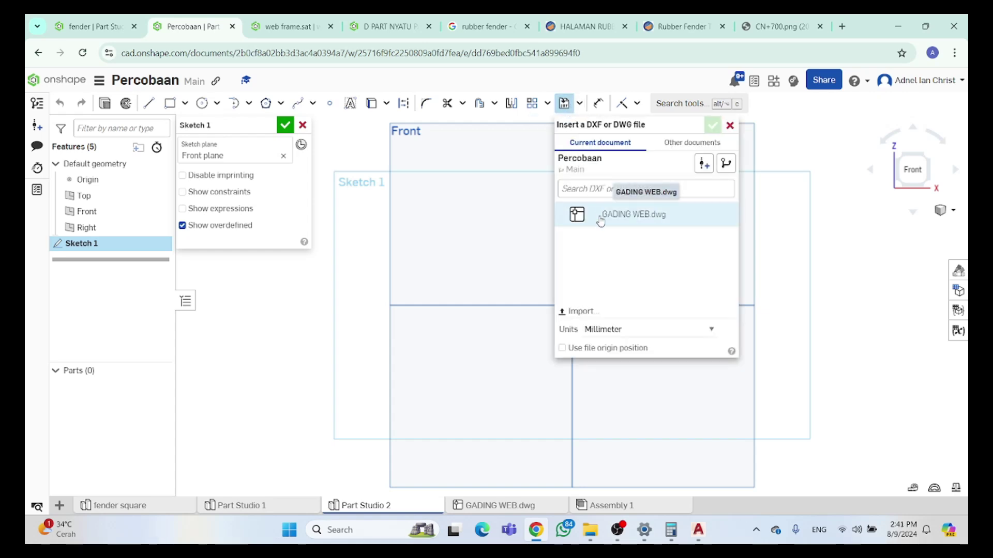
left_click(618, 215)
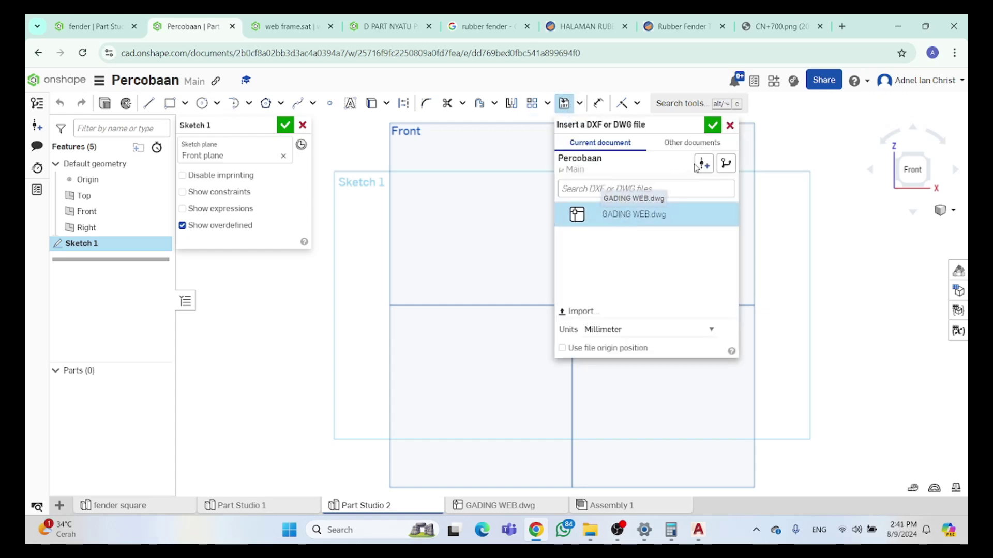
left_click(711, 129)
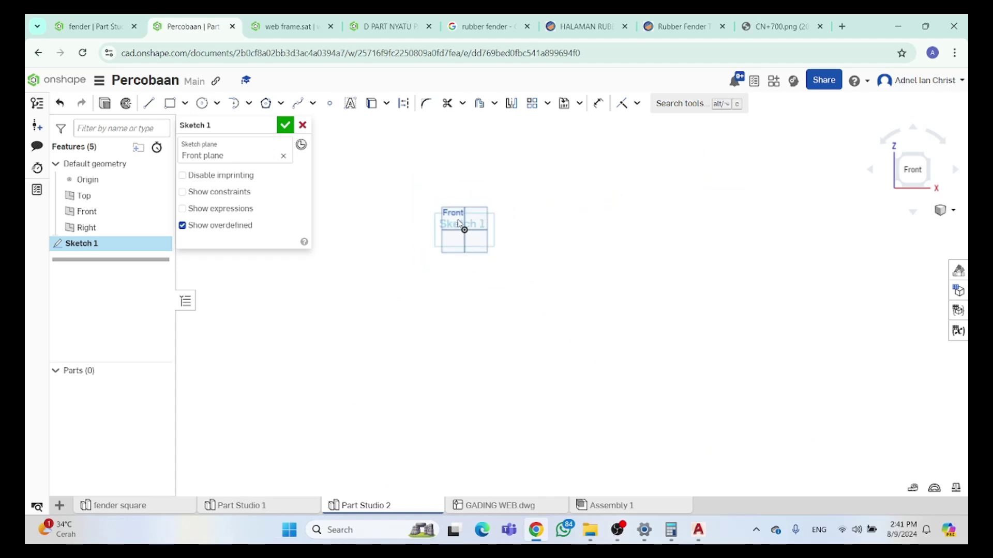
Examine the inserted web frame outline, including the notches along its upper edge and the curved side leg
scroll(632, 232, "down", 3)
scroll(510, 194, "up", 8)
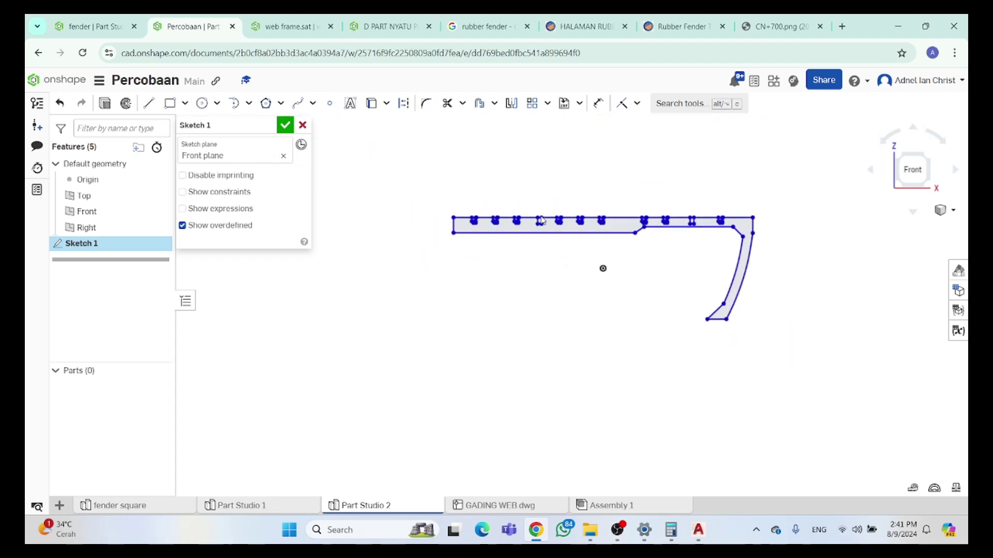
scroll(620, 251, "down", 2)
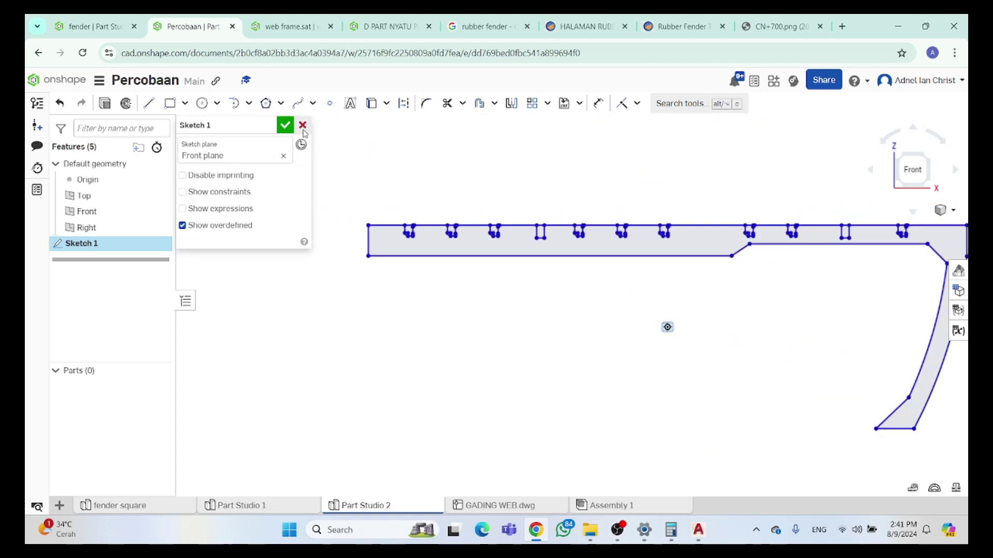
scroll(428, 233, "up", 5)
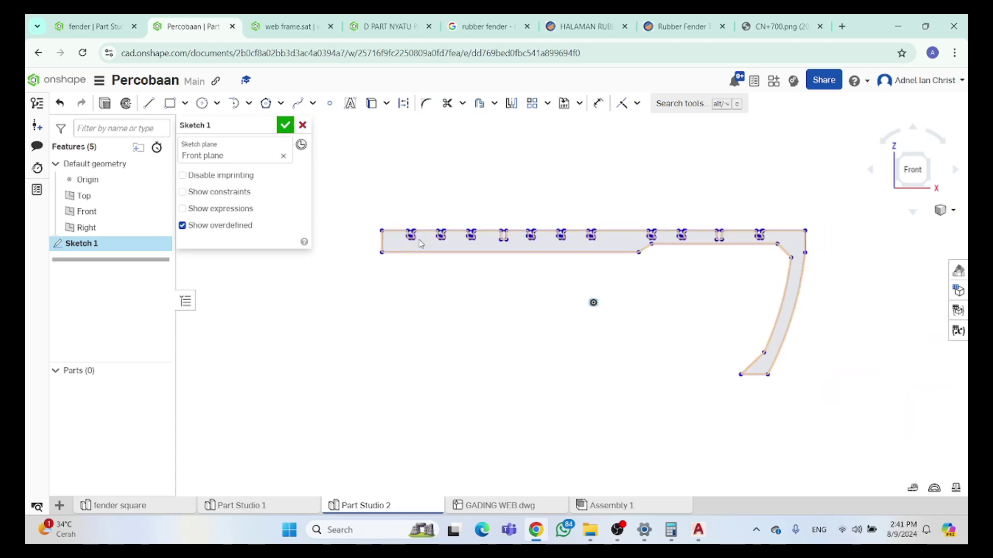
scroll(555, 224, "up", 3)
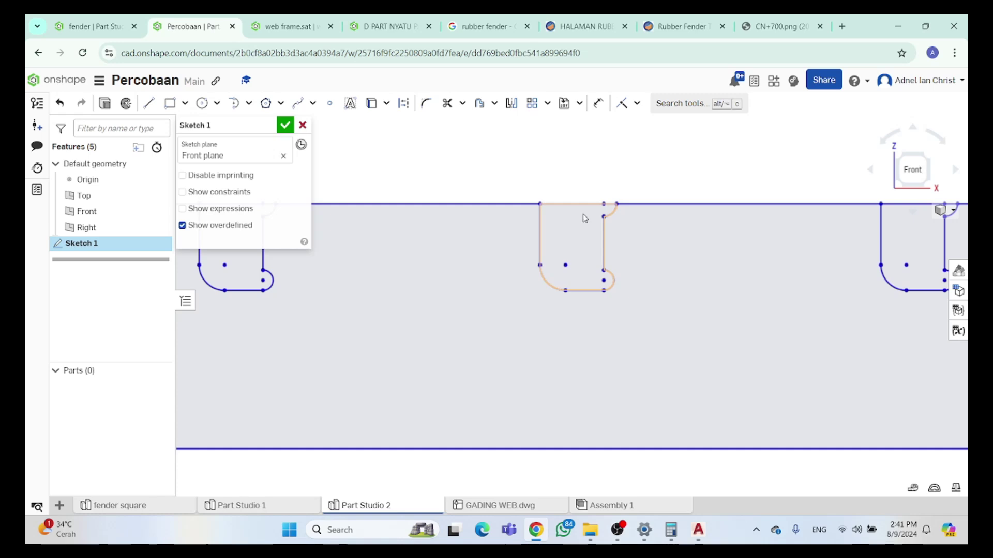
scroll(535, 259, "down", 4)
scroll(485, 279, "down", 3)
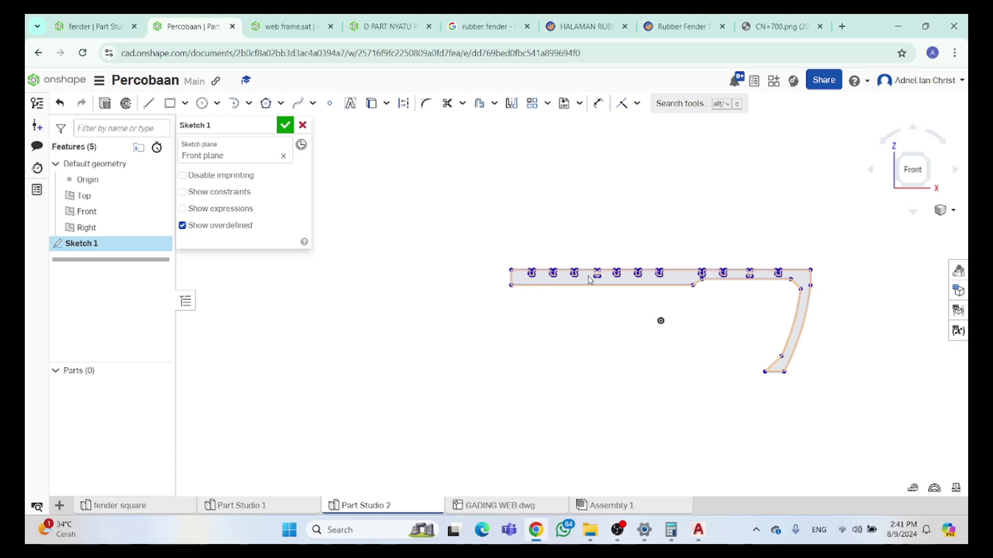
scroll(543, 264, "up", 3)
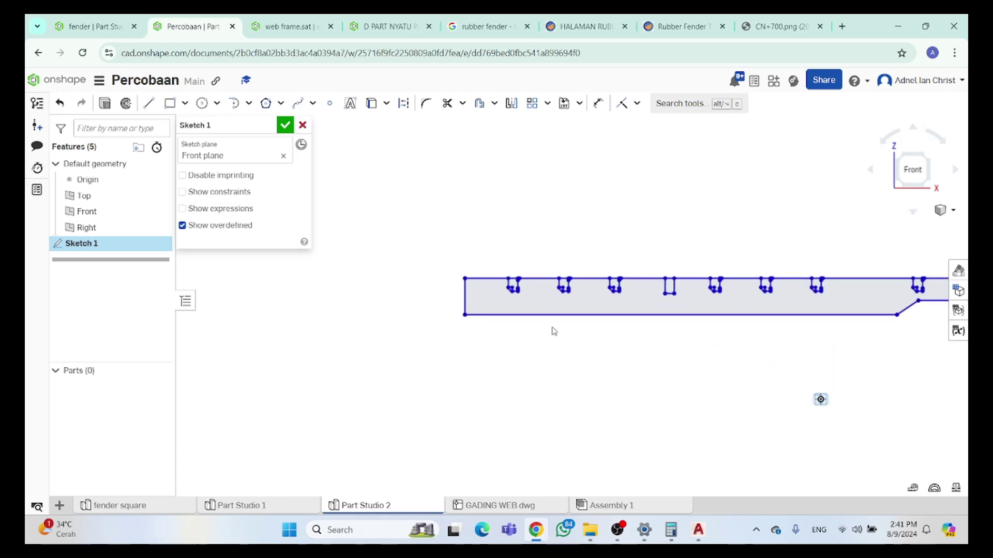
scroll(543, 328, "down", 4)
scroll(695, 367, "up", 2)
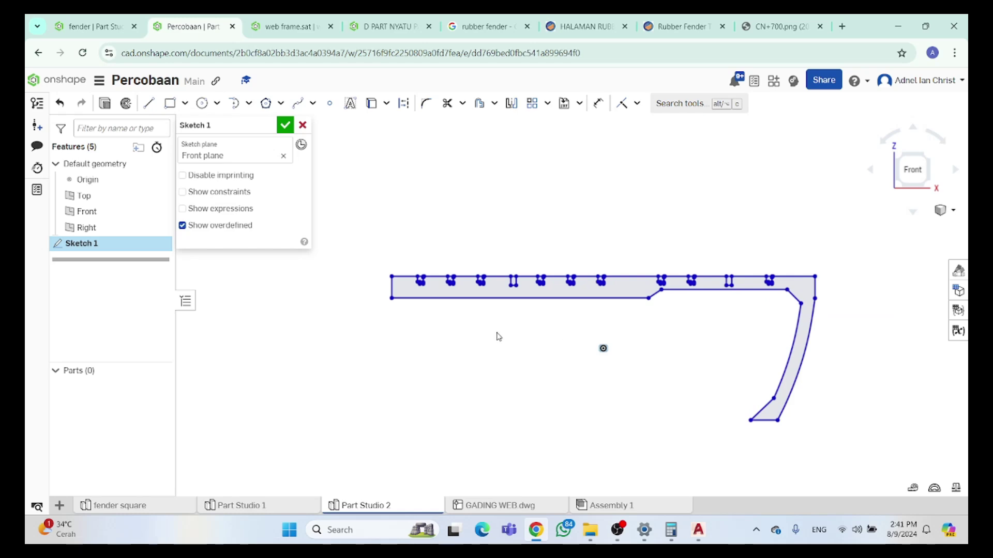
scroll(401, 296, "up", 3)
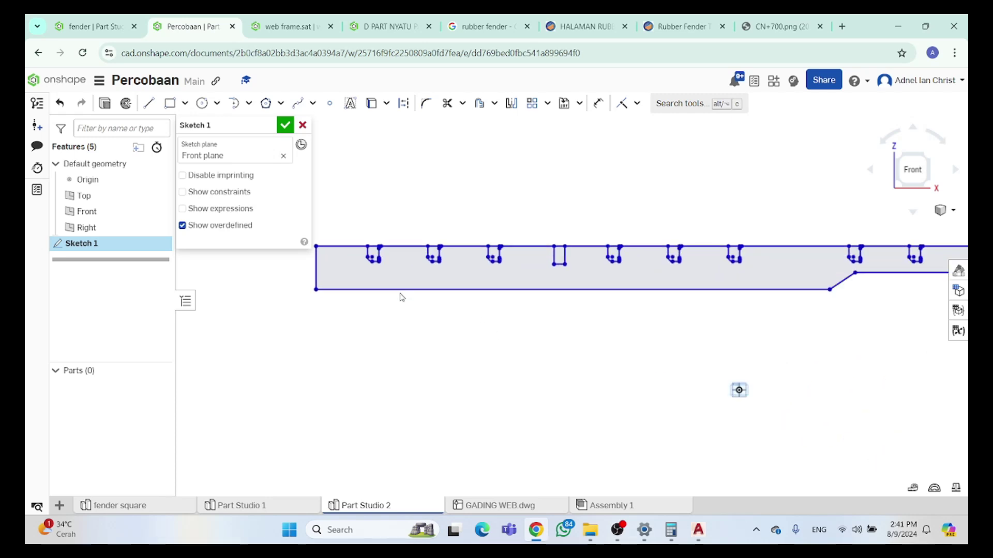
scroll(448, 284, "down", 4)
scroll(389, 269, "up", 3)
scroll(389, 270, "up", 2)
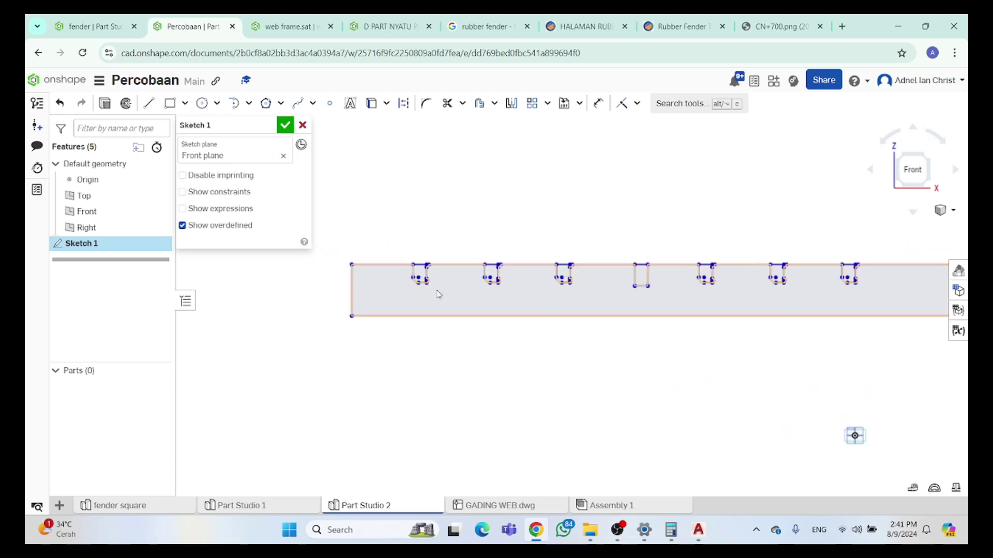
scroll(465, 296, "down", 4)
scroll(480, 299, "up", 2)
Extrude the main web frame region, without the notch areas, as a new solid 10 mm deep
left_click(481, 297)
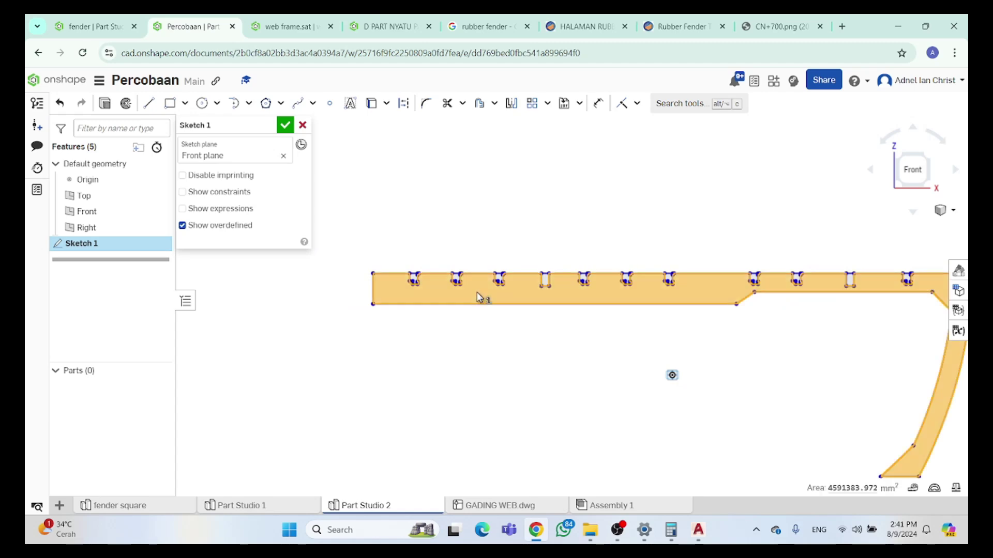
scroll(687, 350, "down", 3)
scroll(729, 311, "up", 5)
scroll(729, 312, "down", 2)
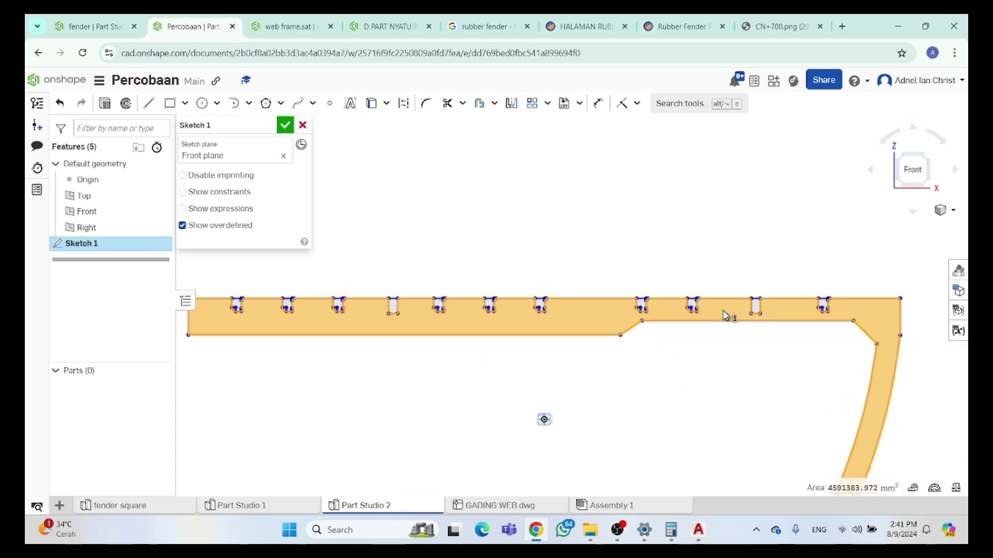
left_click(105, 103)
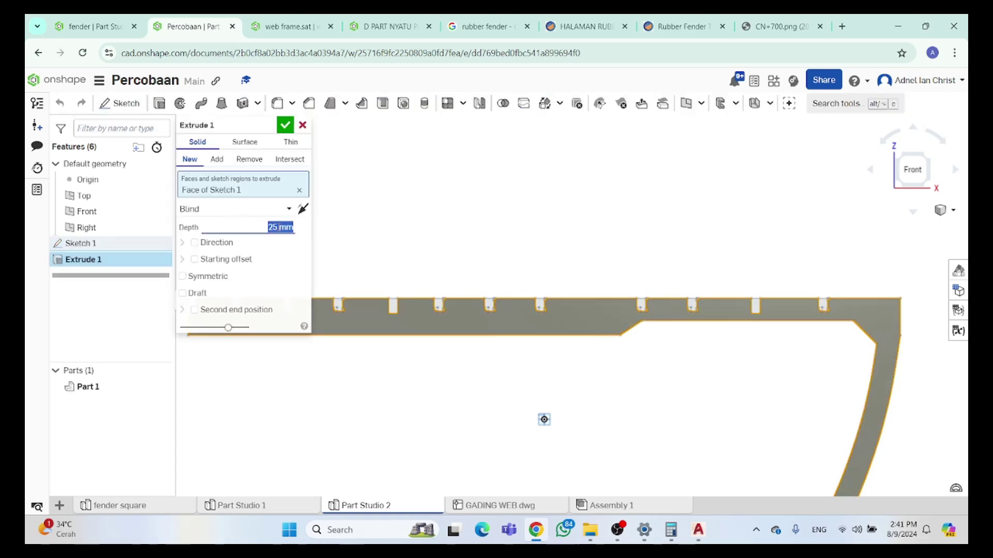
key("Right")
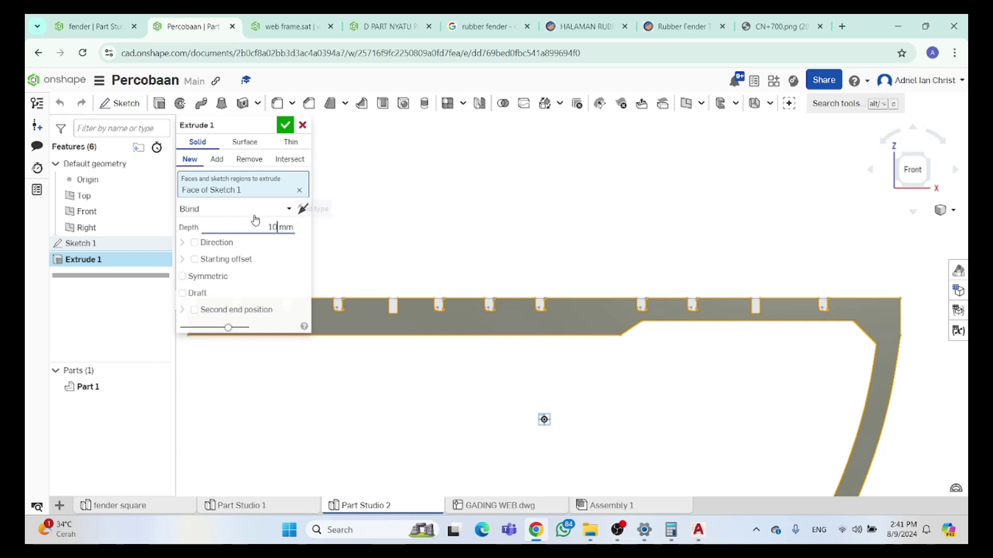
left_click(285, 127)
Measure the extruded web frame's thickness between the two lower corner vertices at its straight end
scroll(368, 213, "down", 4)
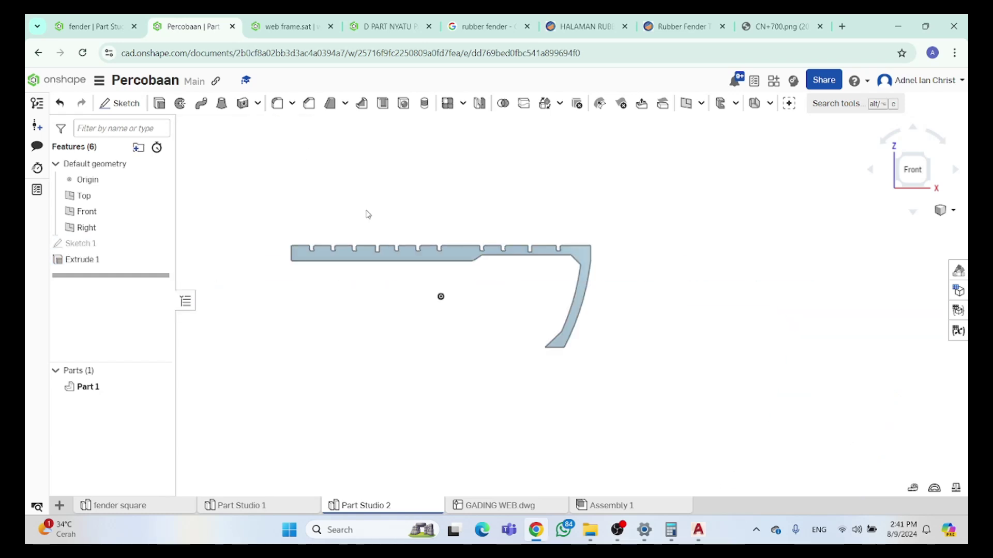
scroll(372, 215, "up", 2)
right_click(477, 288)
left_click(419, 293)
mouse_move(410, 294)
right_mouse_down()
mouse_move(483, 302)
mouse_move(417, 300)
right_mouse_up()
scroll(282, 242, "up", 3)
scroll(261, 289, "up", 5)
right_click_drag(265, 367, 341, 311)
scroll(342, 313, "up", 4)
scroll(486, 409, "up", 3)
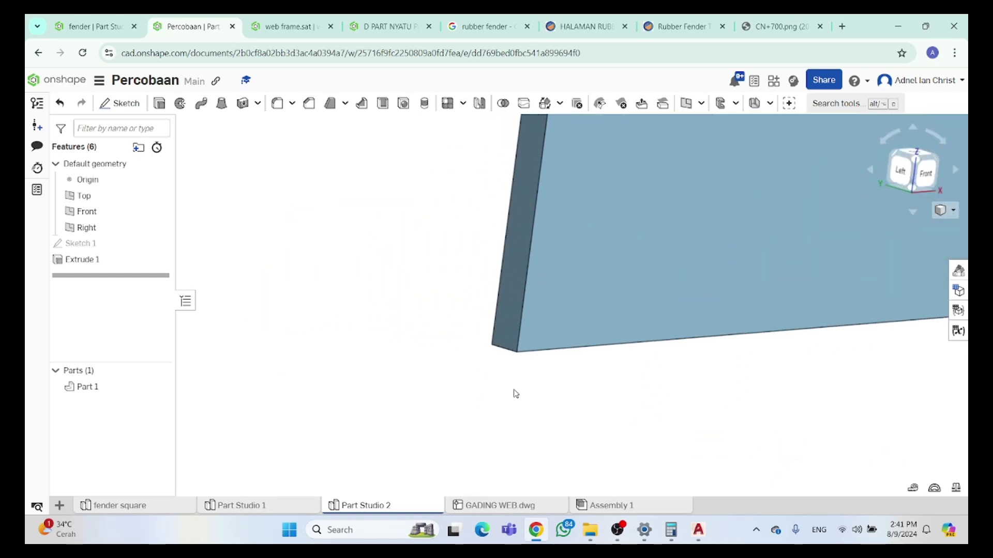
left_click(517, 352)
left_click(492, 344)
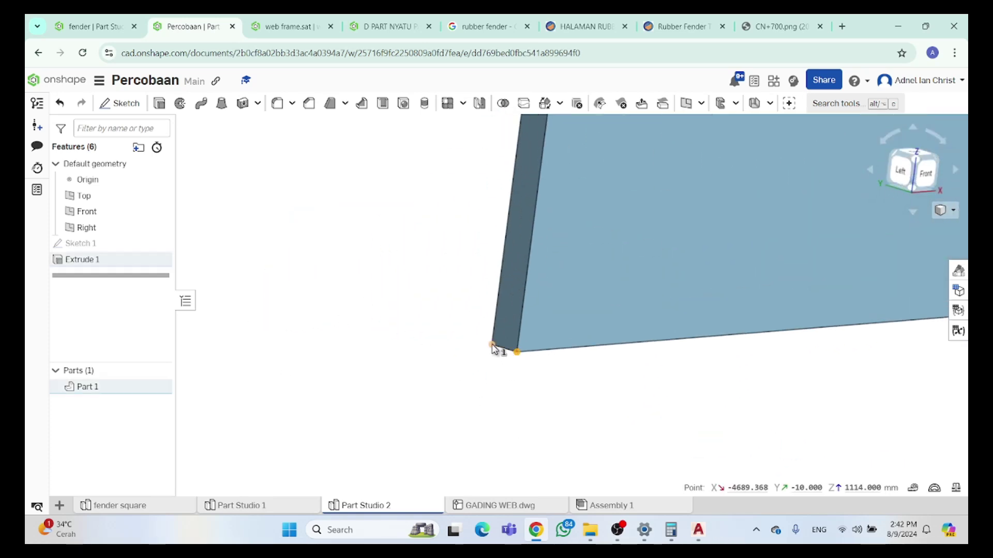
left_click(572, 414)
Rename the part studio containing the extruded web frame as gading webb
scroll(573, 412, "down", 3)
right_click_drag(574, 412, 776, 404)
scroll(779, 404, "down", 5)
scroll(856, 393, "up", 3)
right_click_drag(884, 261, 862, 381)
left_click(927, 172)
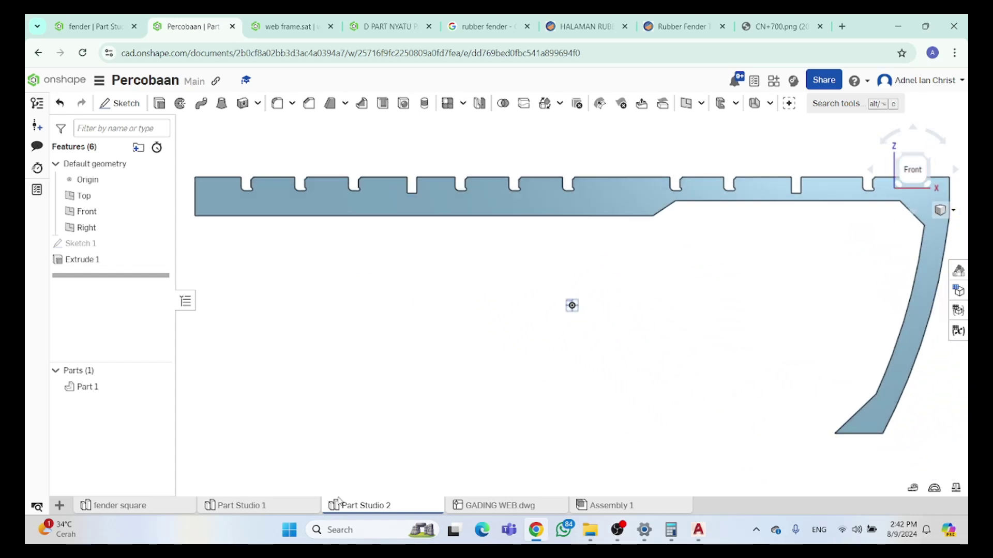
right_click(335, 505)
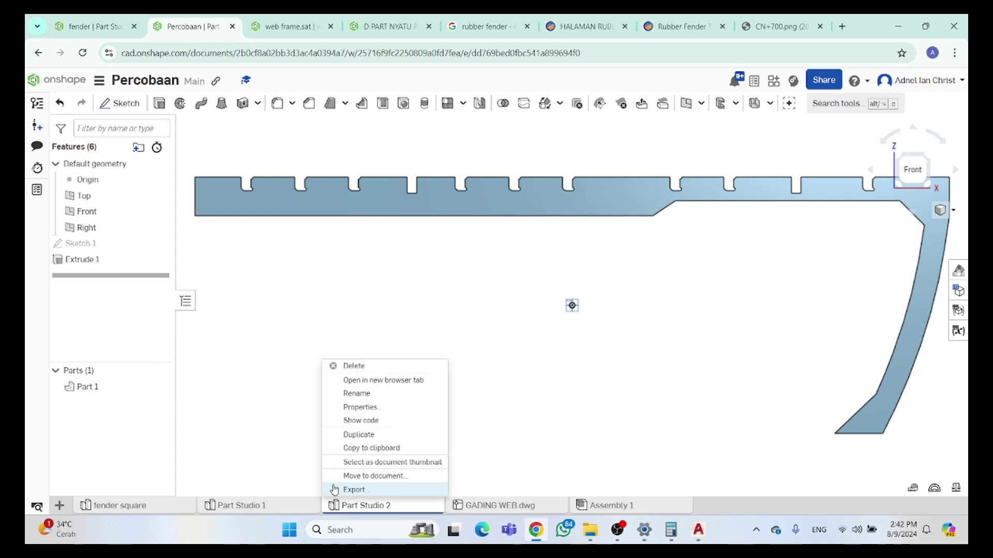
left_click(356, 393)
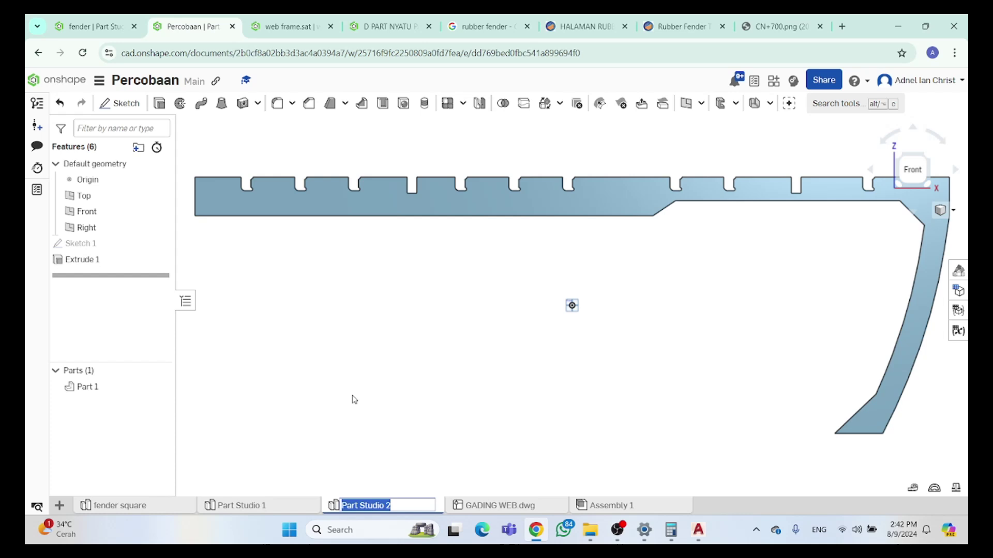
type("gading webb")
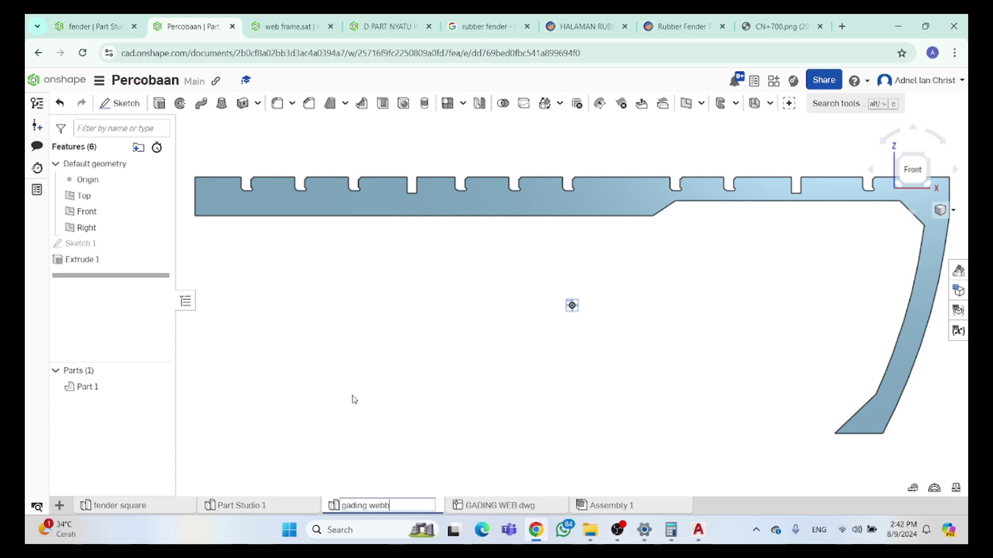
key("Return")
Rename the Part Studio 1 tab as fender cone
right_click(252, 505)
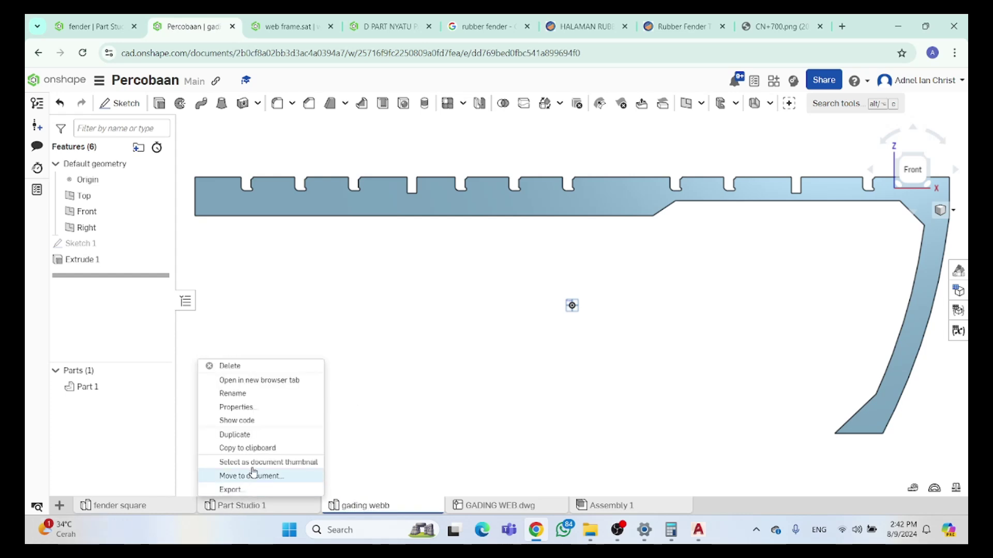
left_click(259, 394)
type("fender coe")
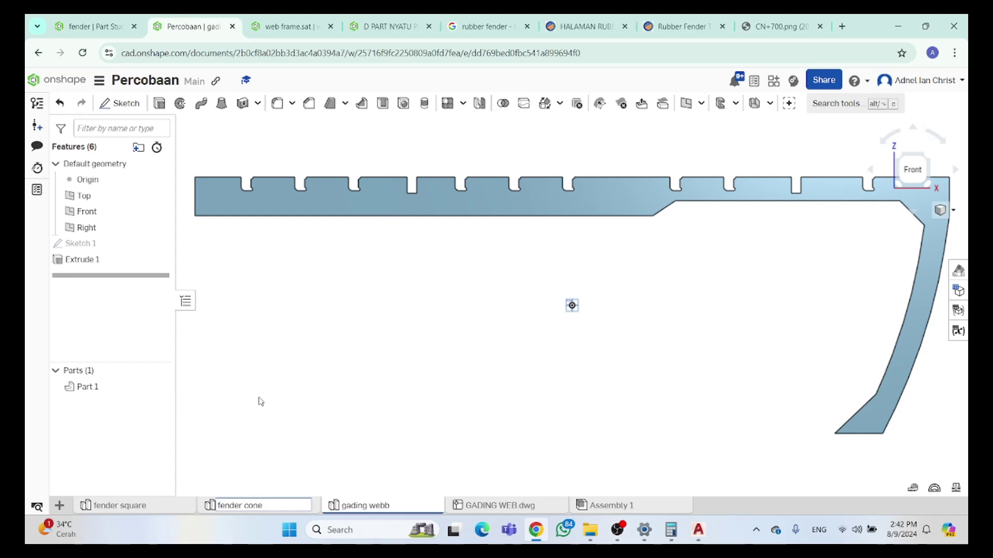
key("Return")
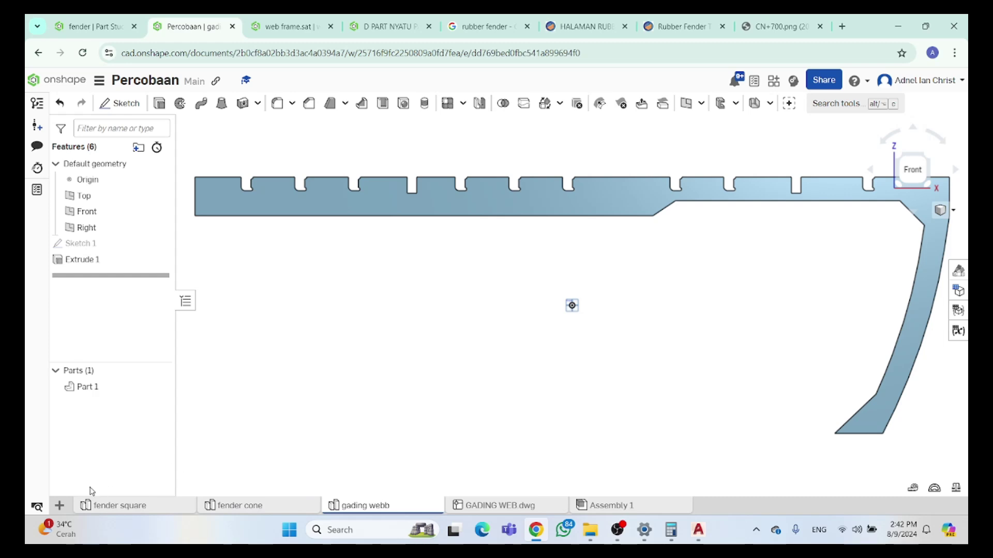
Import the AutoCAD drawing KEPALA GADING WEB from the MODELLING folder into the document
left_click(71, 505)
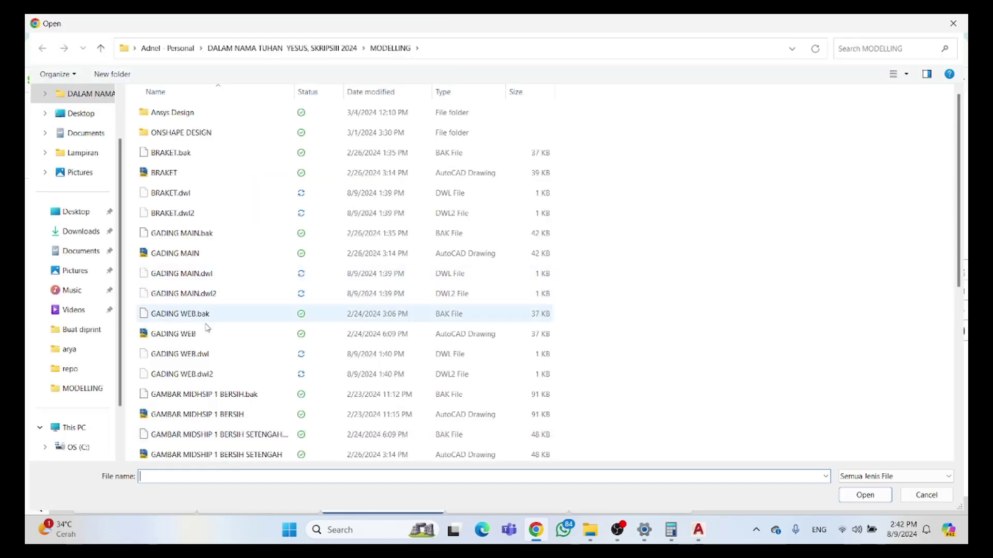
scroll(218, 393, "down", 4)
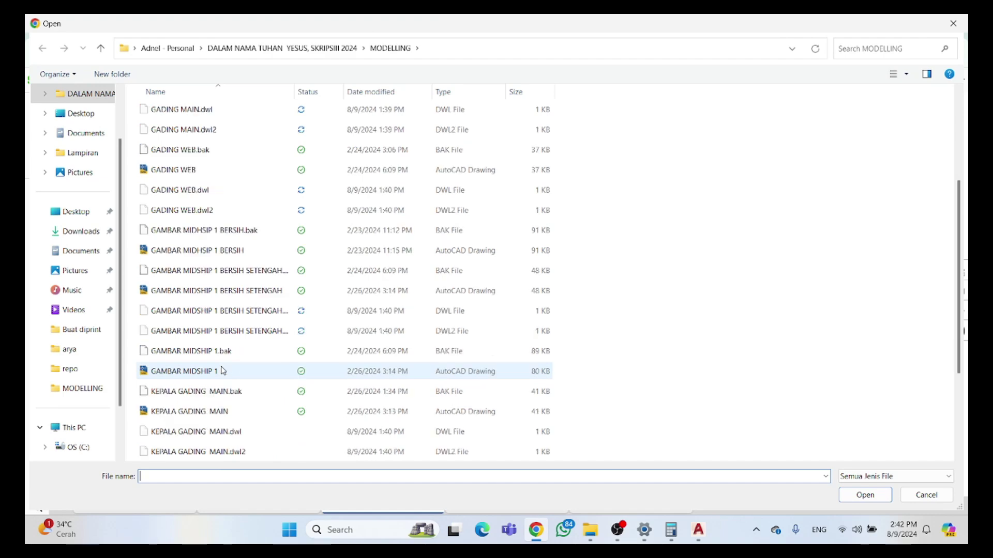
left_click(223, 436)
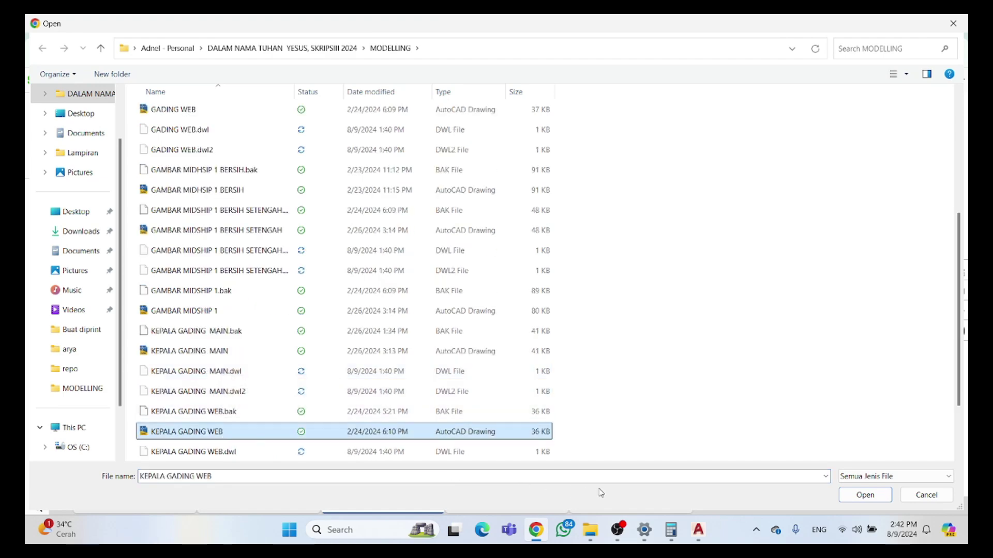
left_click(845, 496)
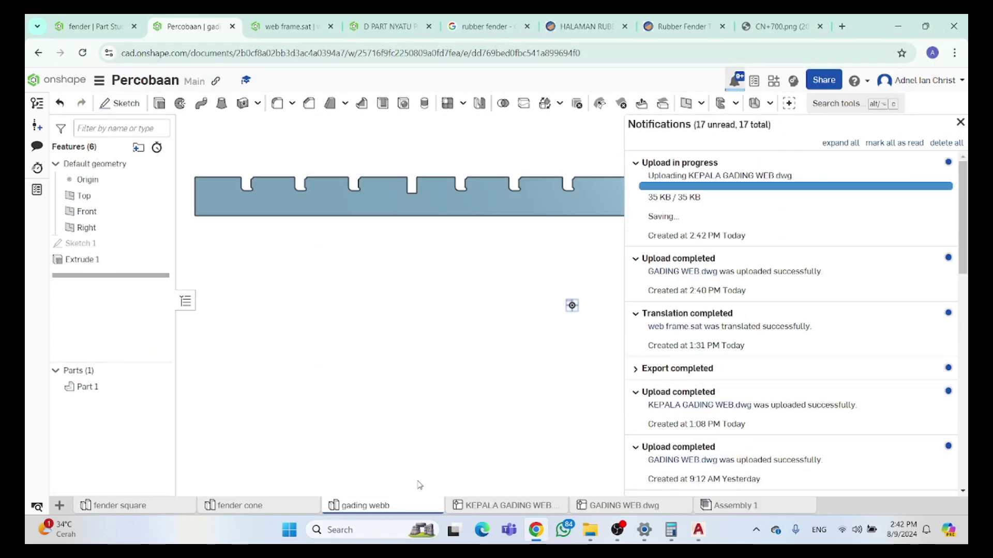
Create a new part studio and start a sketch on its Front plane
left_click(59, 506)
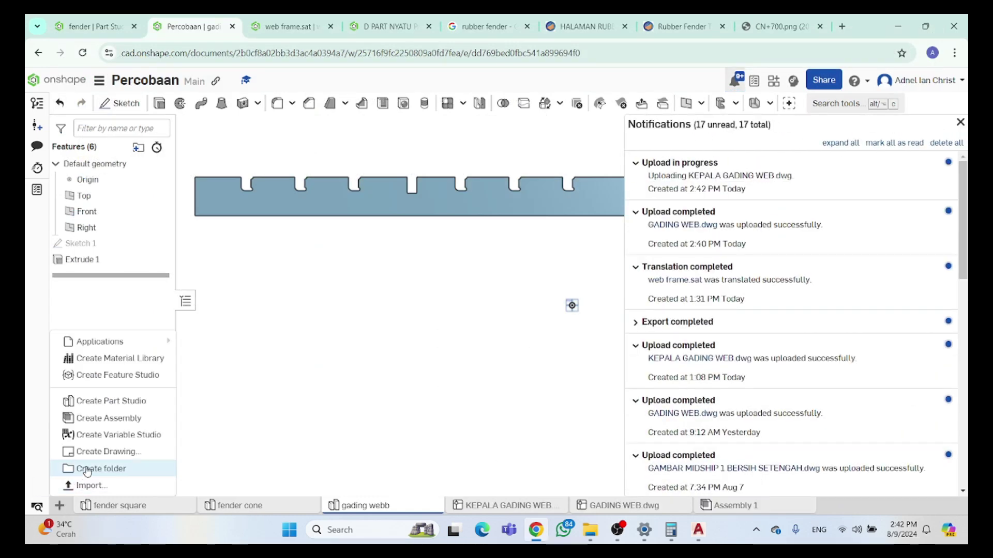
left_click(95, 402)
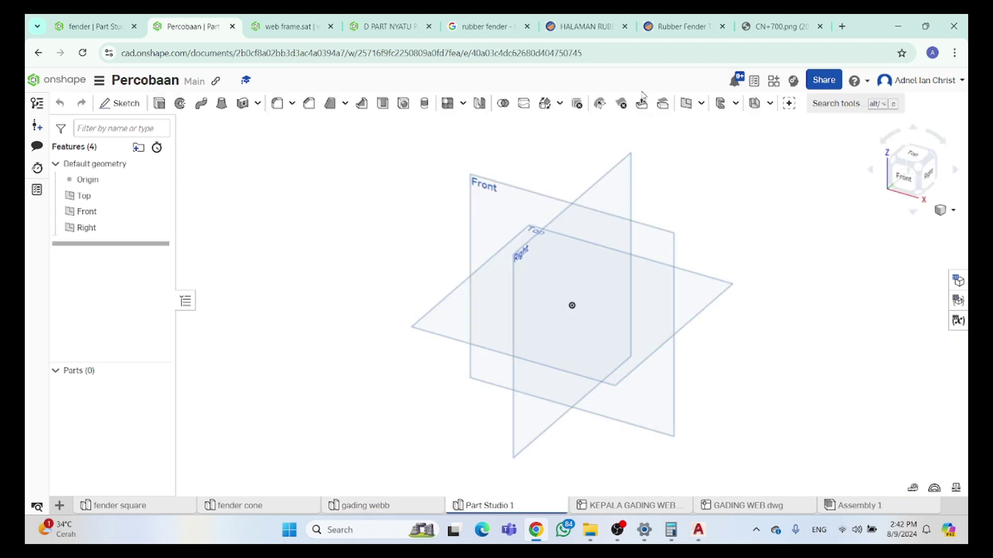
left_click(508, 205)
left_click(904, 176)
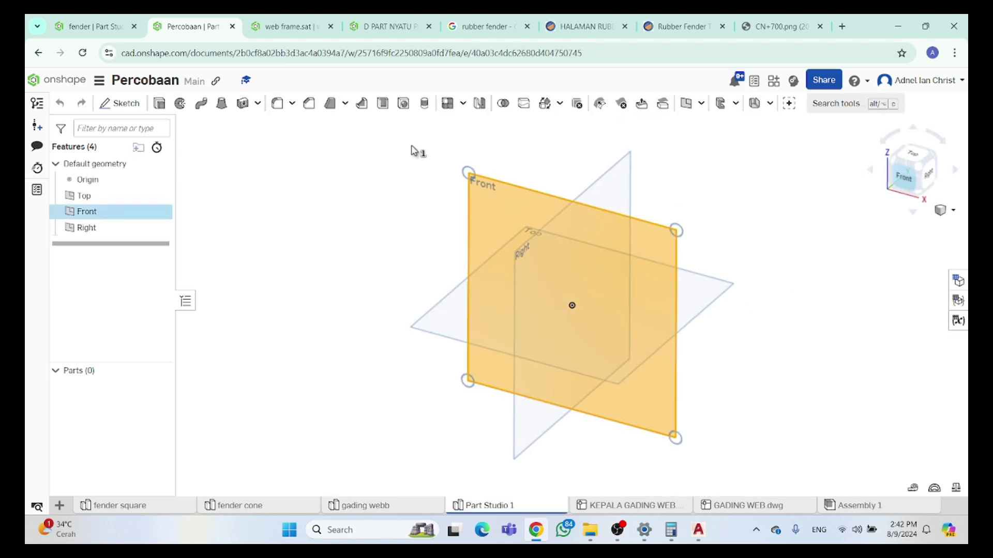
left_click(120, 105)
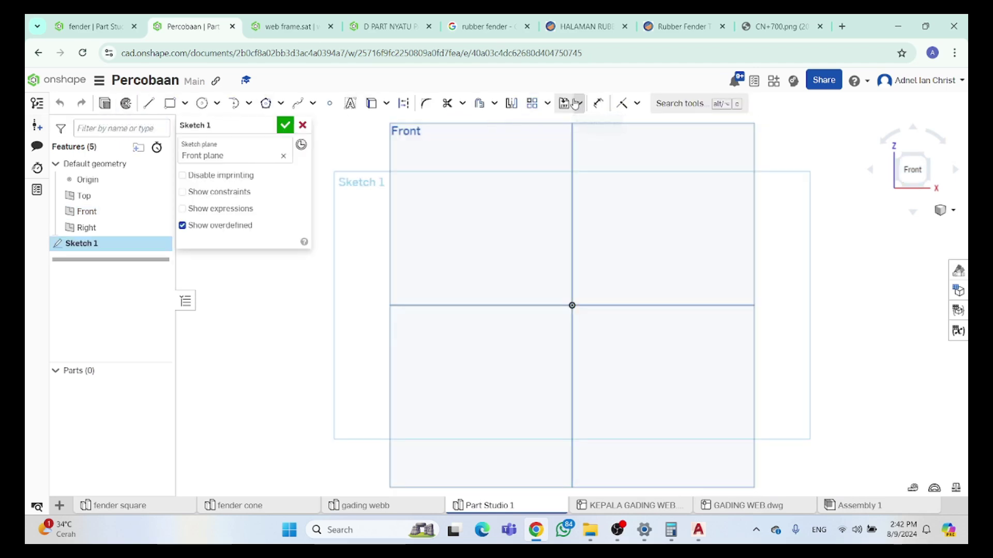
Insert KEPALA GADING WEB.dwg from the current document into the sketch with millimeter units
left_click(565, 103)
left_click(641, 239)
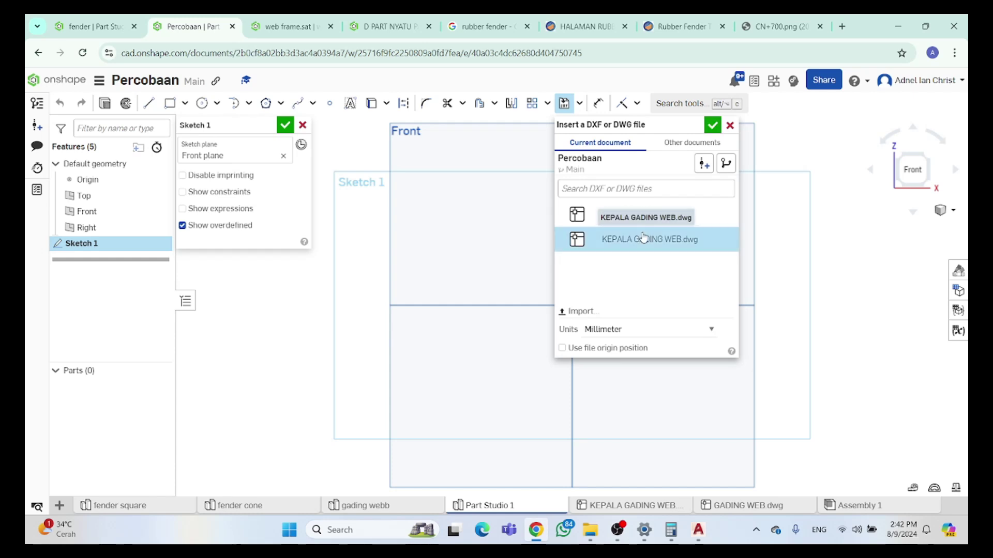
left_click(712, 125)
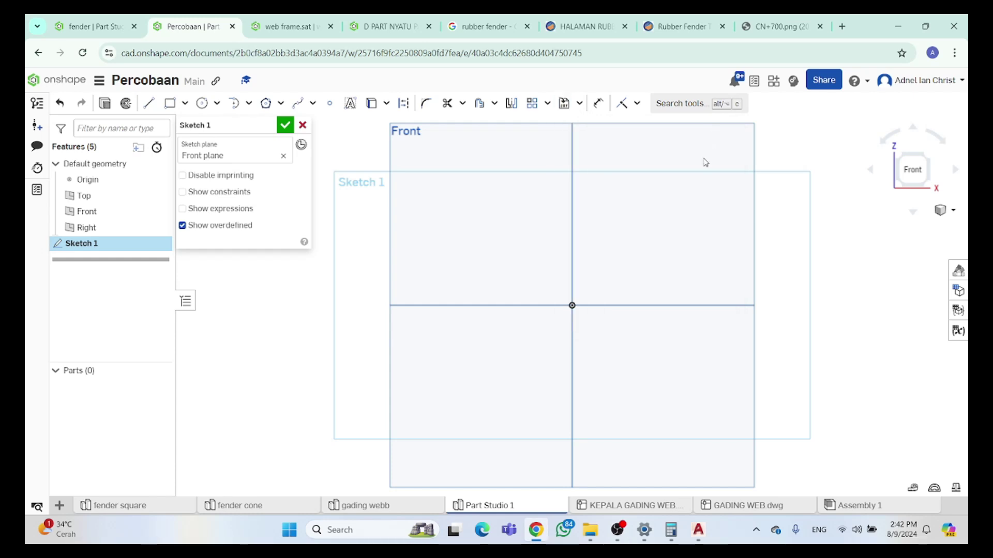
Extrude the narrow closed region of the inserted frame head outline as a new solid 200 mm deep
scroll(608, 216, "down", 10)
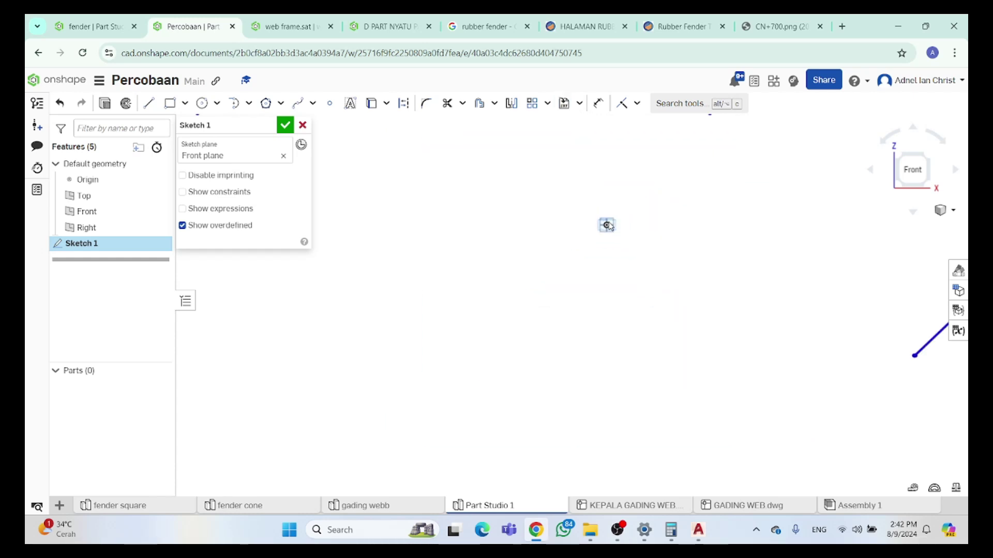
scroll(533, 197, "up", 5)
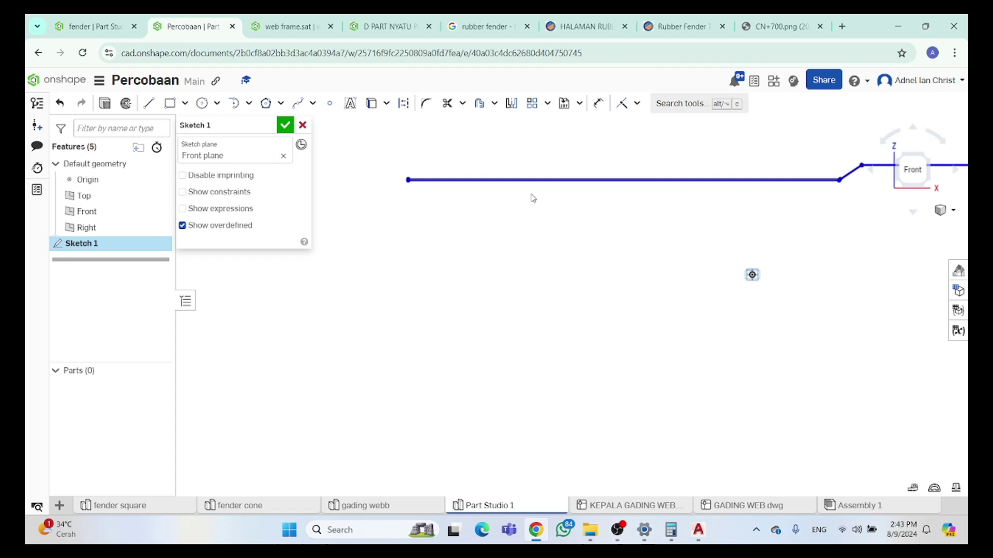
scroll(412, 179, "up", 5)
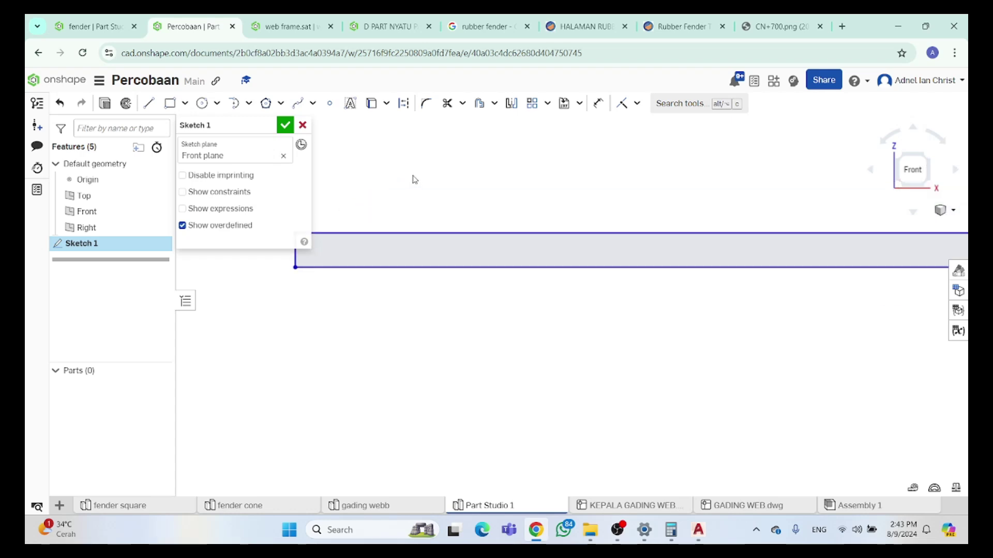
left_click(386, 244)
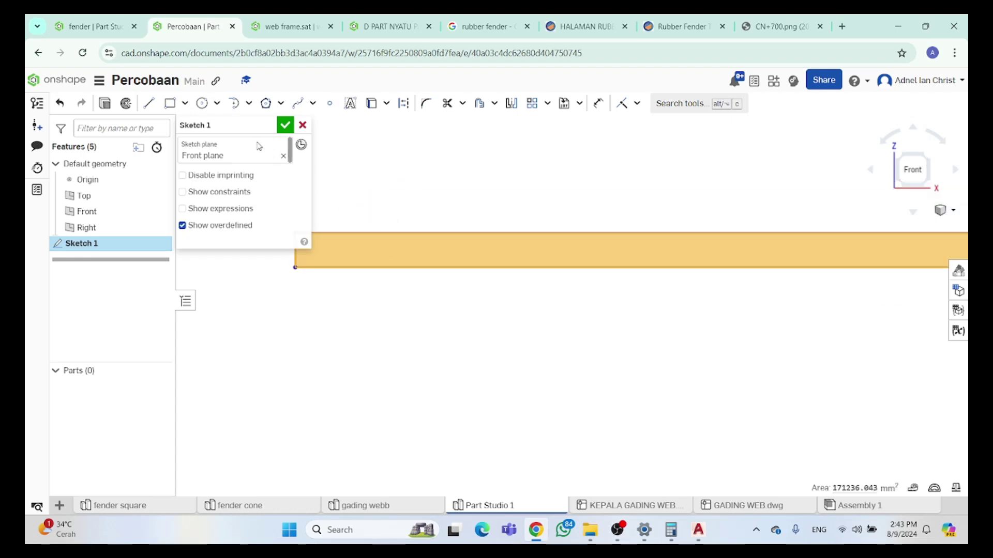
left_click(110, 107)
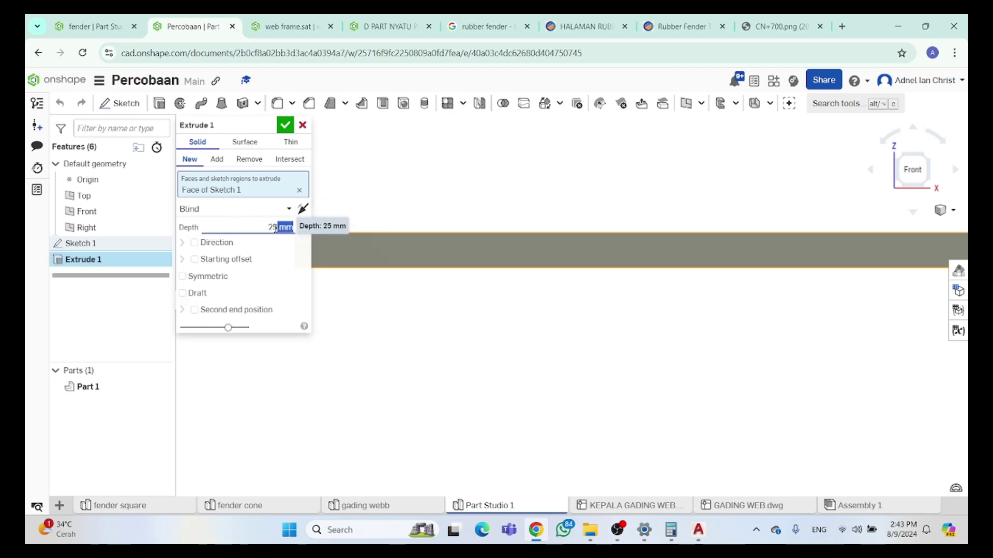
left_click(274, 228)
left_click_drag(277, 227, 261, 228)
type("200")
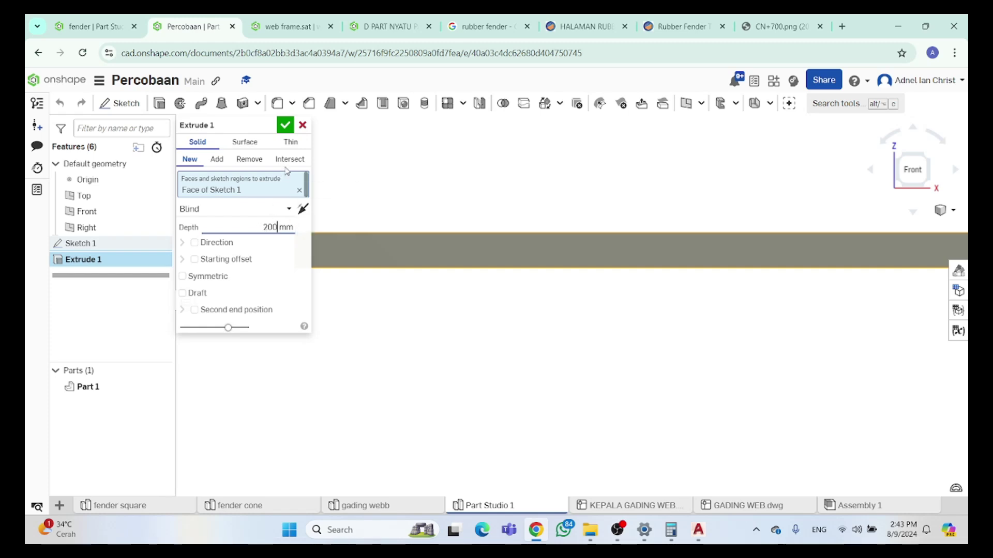
left_click(285, 125)
Rename the part studio containing the extruded frame head as kepala gading web
scroll(478, 298, "down", 5)
scroll(481, 301, "down", 6)
scroll(717, 347, "up", 3)
scroll(633, 331, "down", 3)
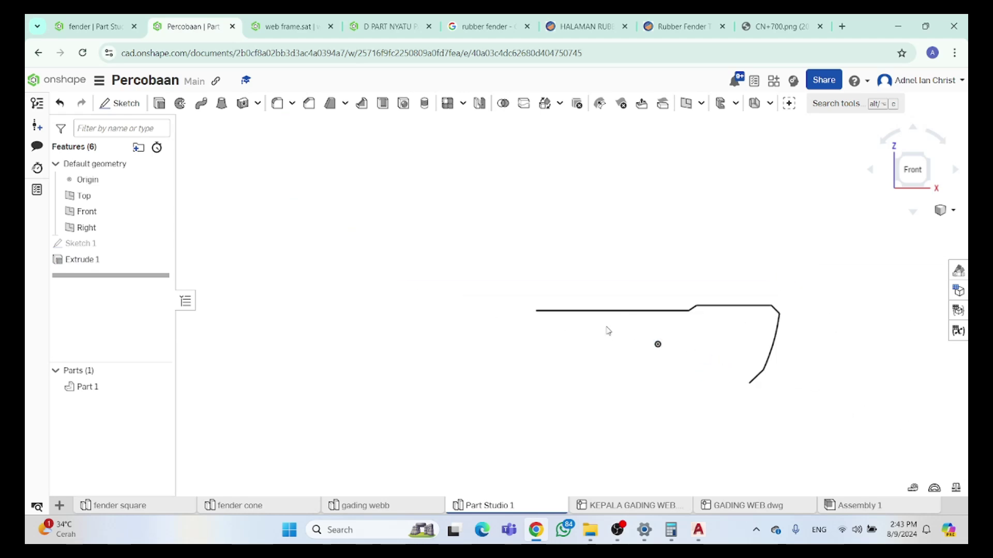
mouse_move(607, 331)
right_mouse_down()
mouse_move(631, 370)
mouse_move(600, 347)
right_mouse_up()
right_click(527, 499)
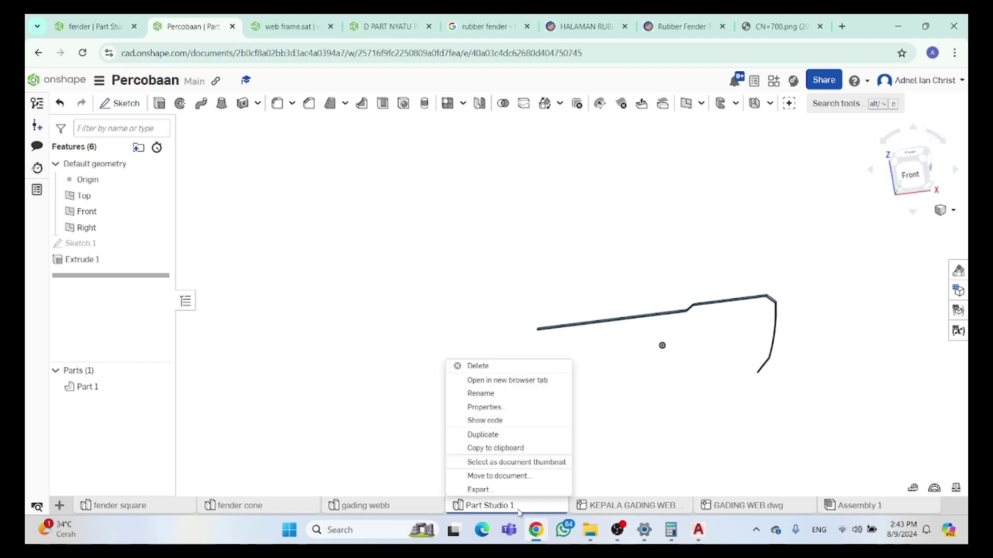
left_click(481, 398)
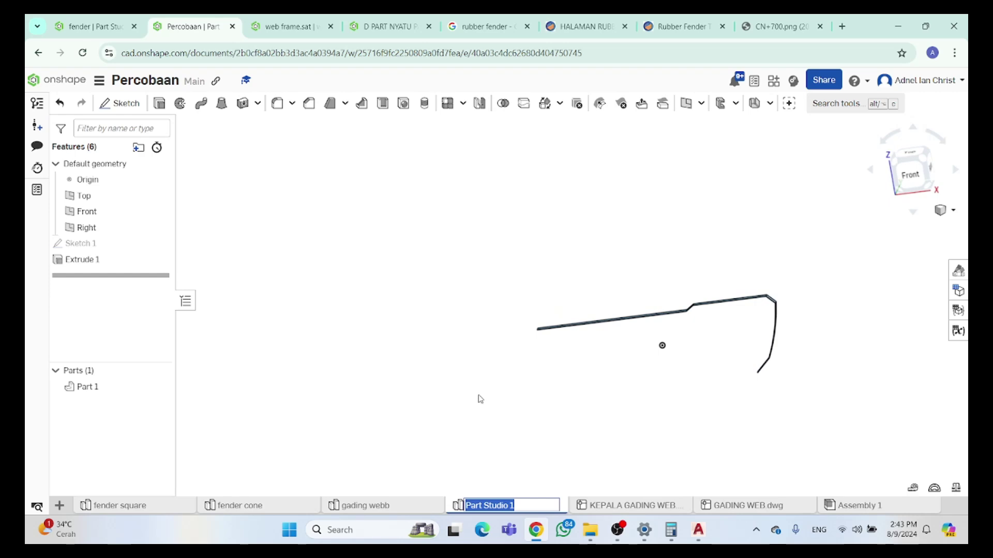
type("kepala gadin")
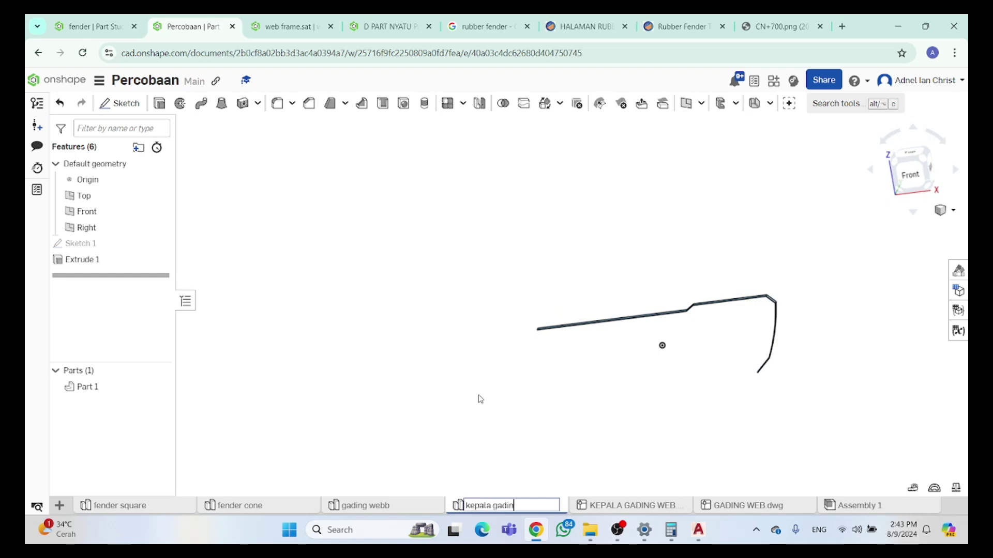
key("Return")
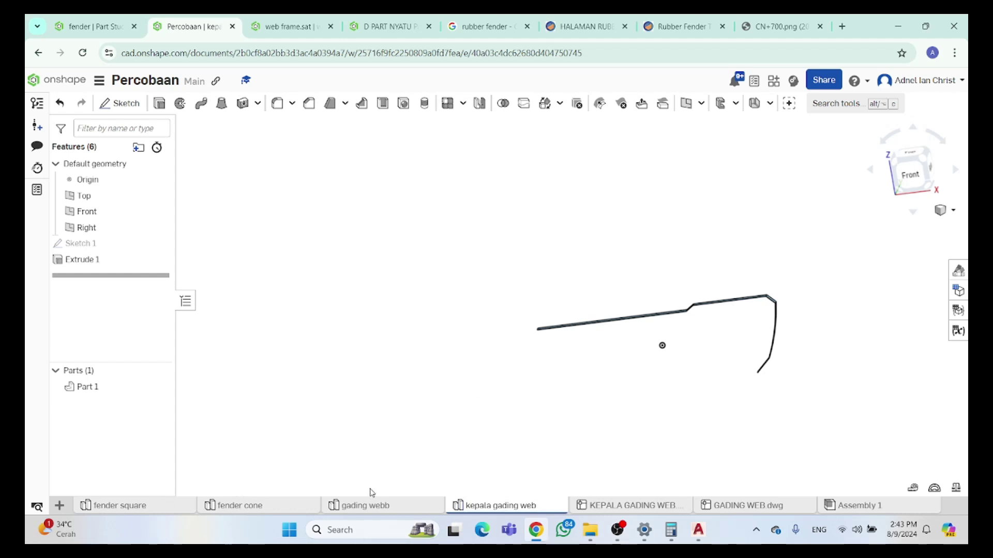
Create and open a new assembly, and delete the existing Assembly 1 from the document
left_click(60, 505)
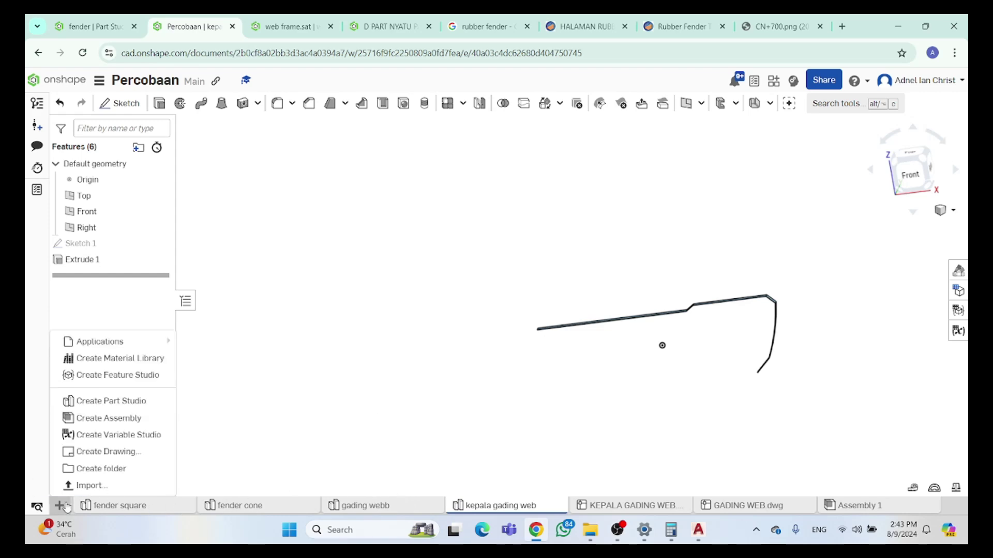
left_click(114, 419)
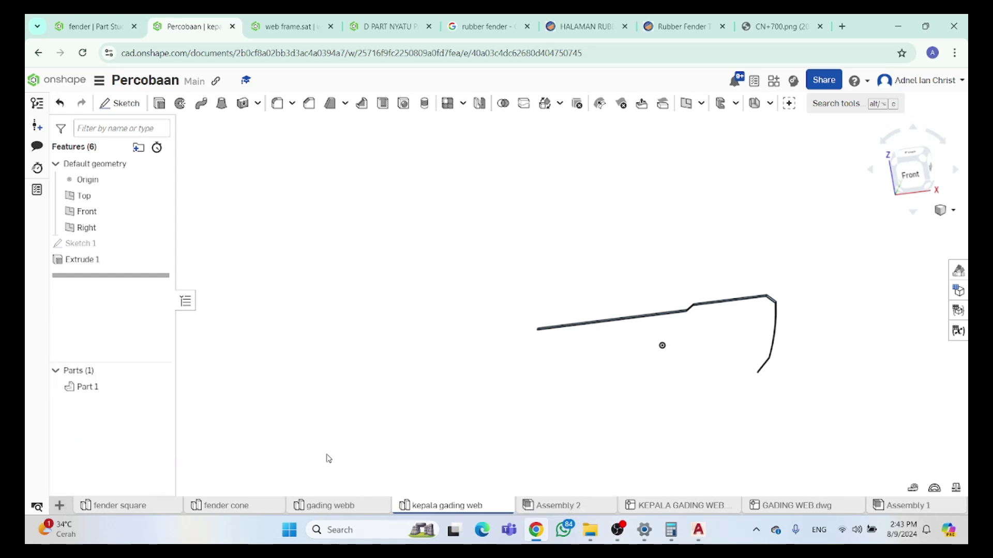
left_click(530, 506)
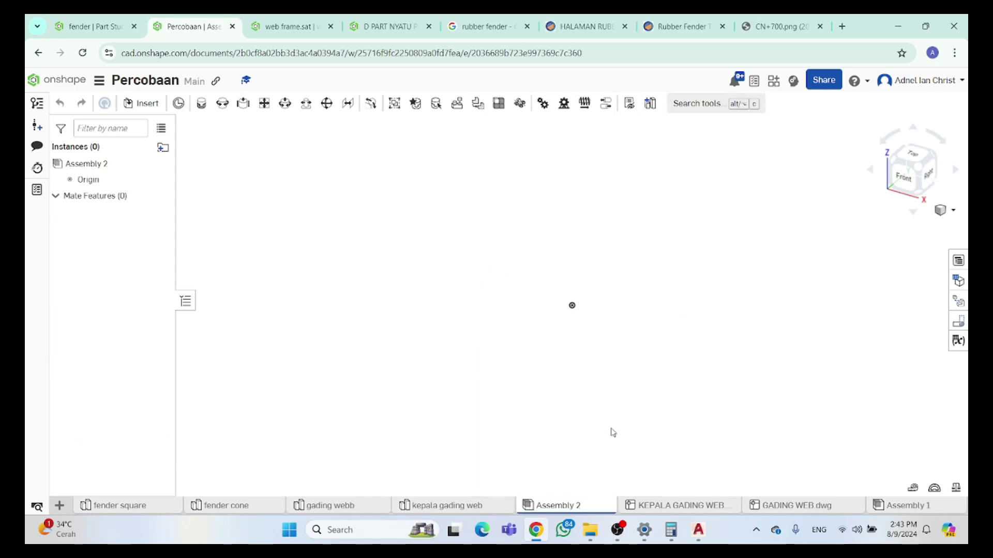
right_click(916, 506)
left_click(859, 364)
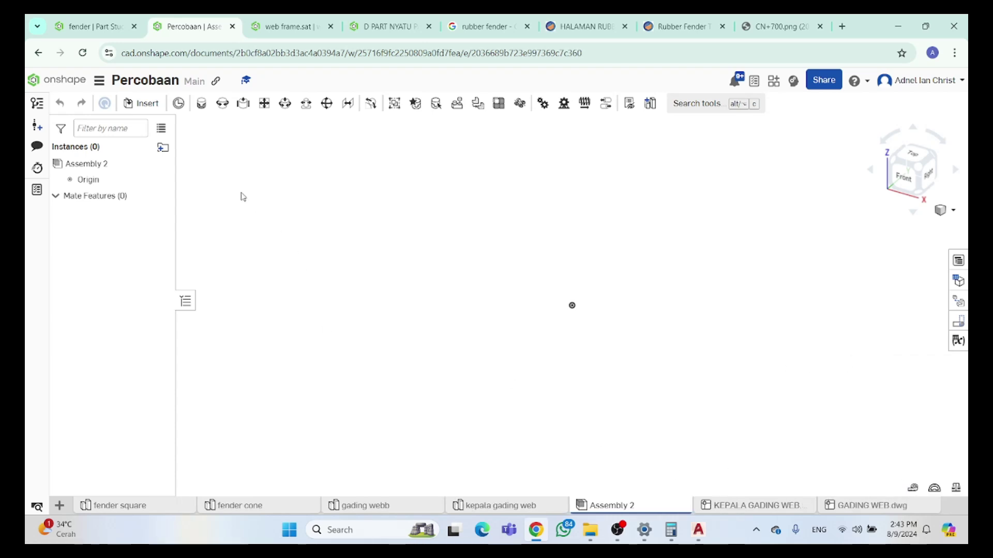
Insert the gading webb and kepala gading web parts from the current document into the assembly
left_click(133, 105)
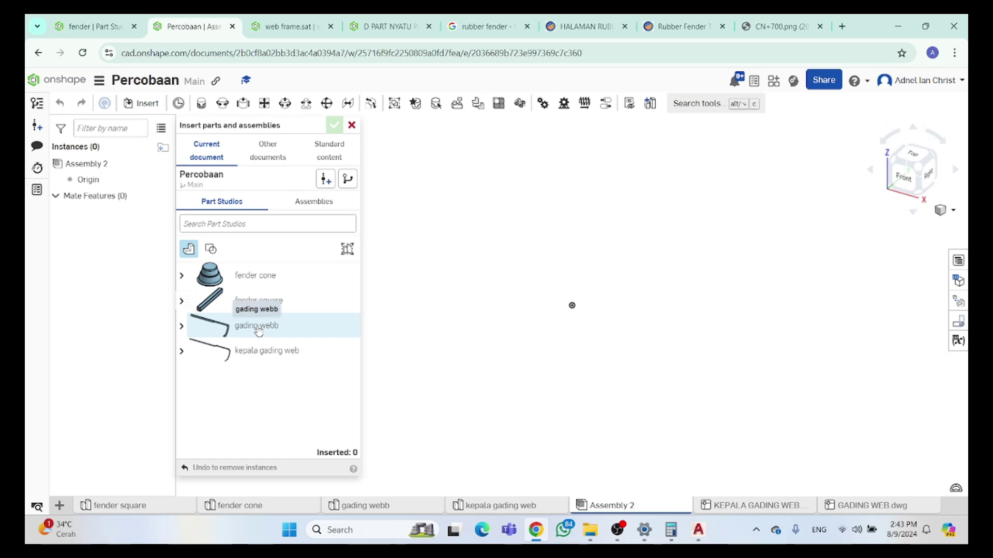
left_click(258, 332)
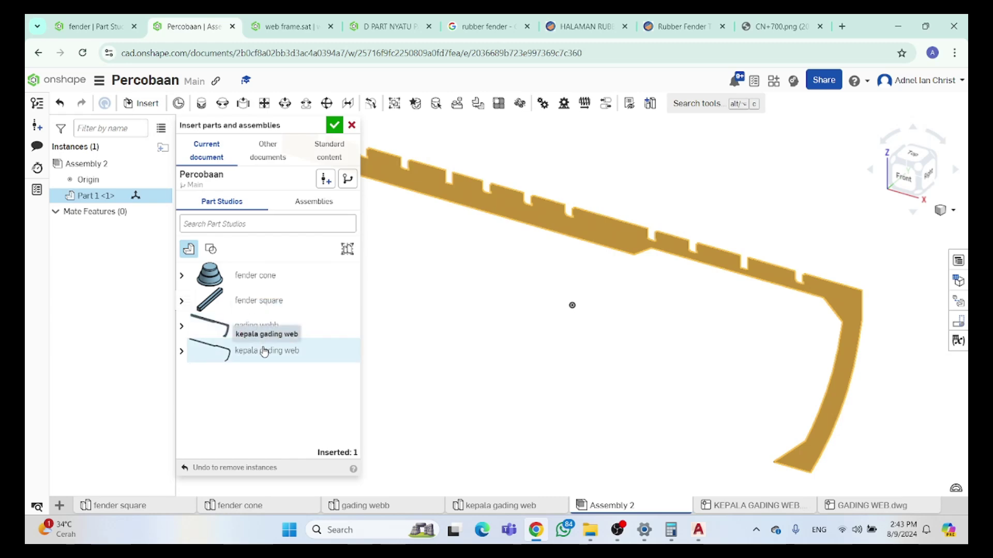
left_click(264, 352)
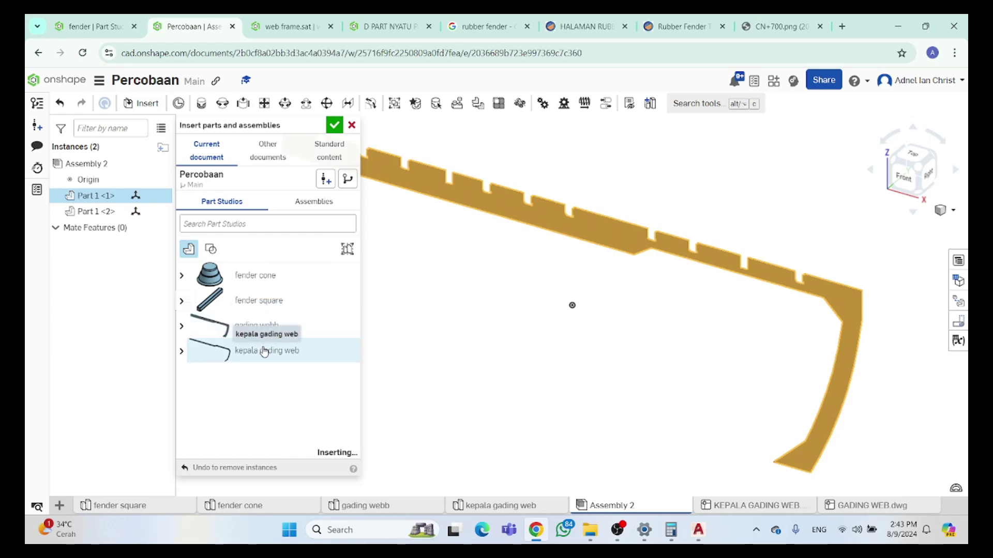
left_click(334, 124)
right_click_drag(455, 257, 615, 254)
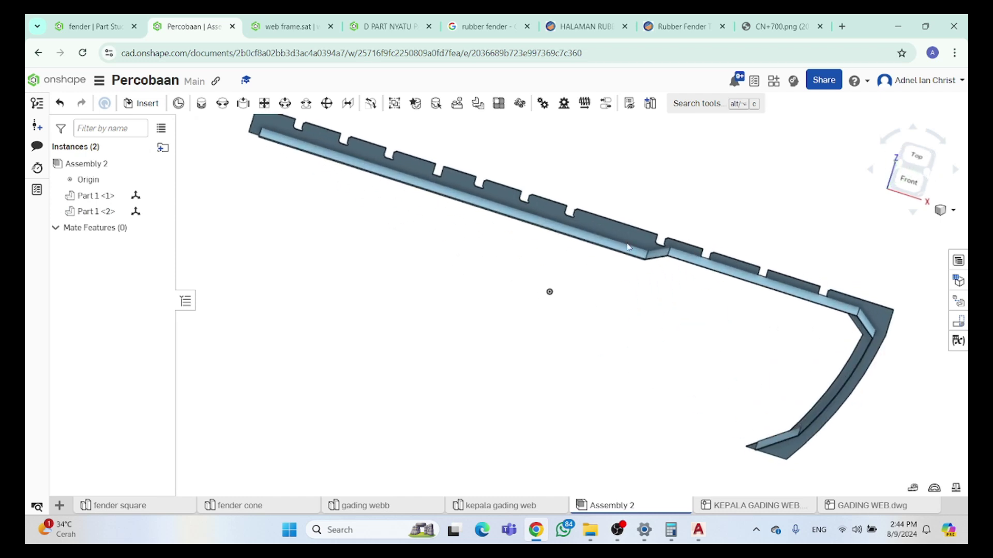
Examine the free end of the web frame and the frame head edge in the front view
left_click(909, 180)
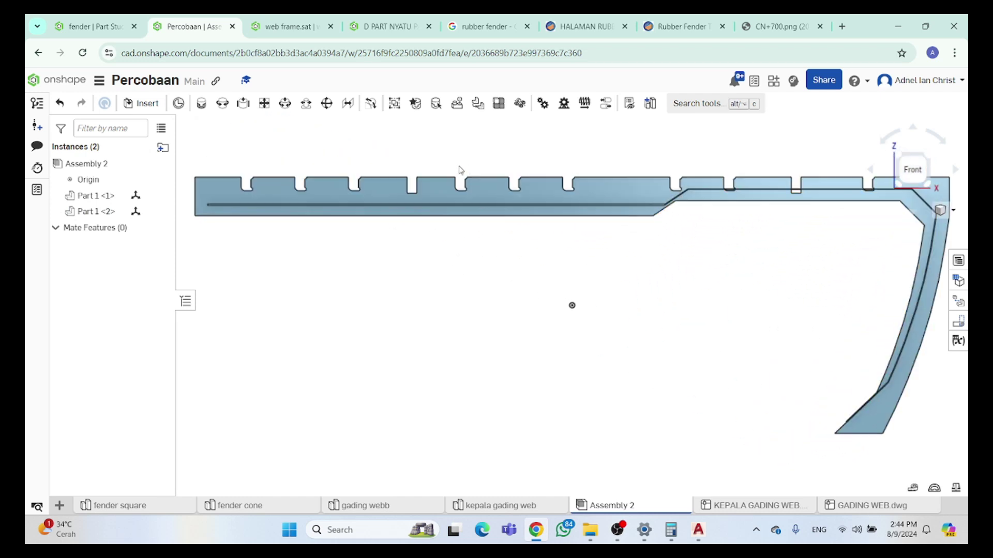
scroll(492, 196, "down", 3)
scroll(466, 197, "up", 5)
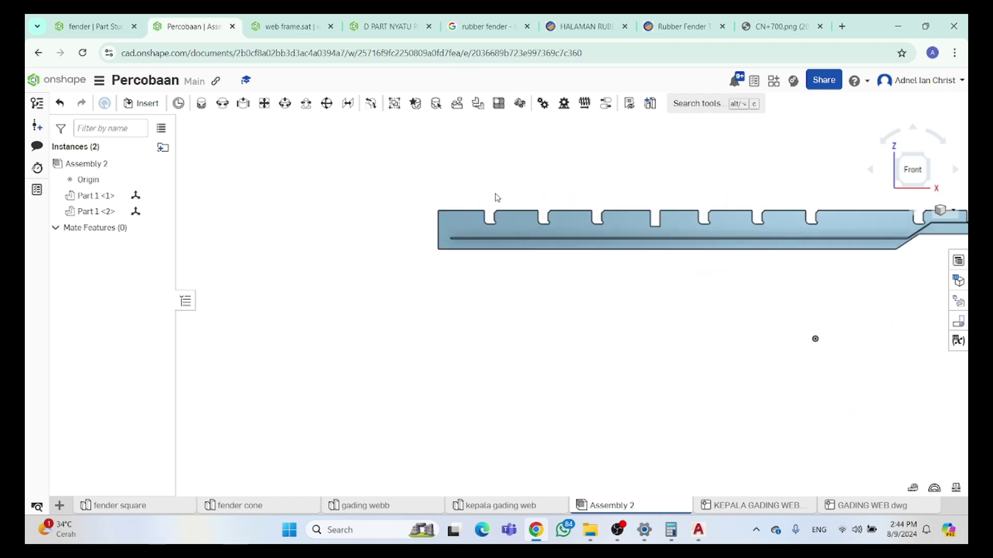
scroll(321, 230, "up", 2)
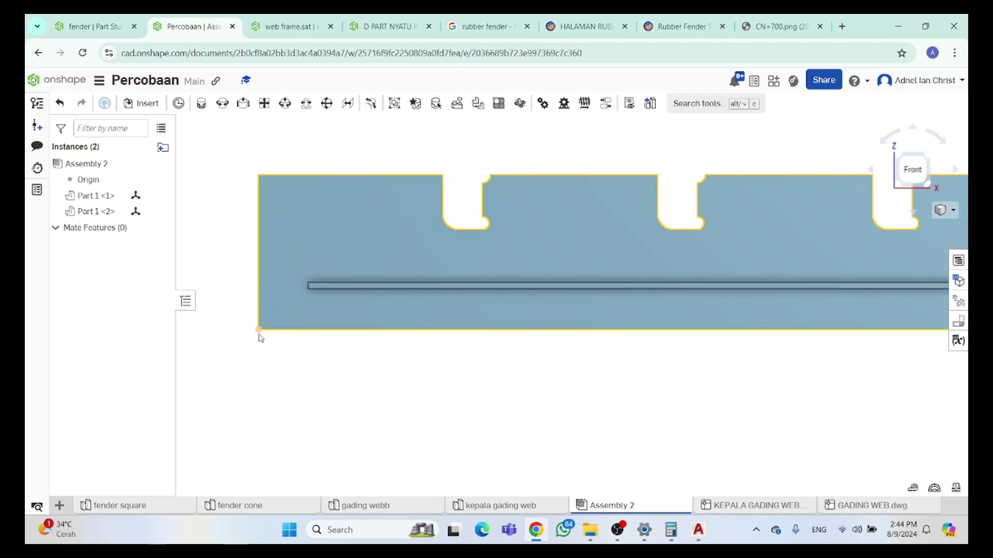
scroll(313, 290, "up", 2)
left_click(327, 286)
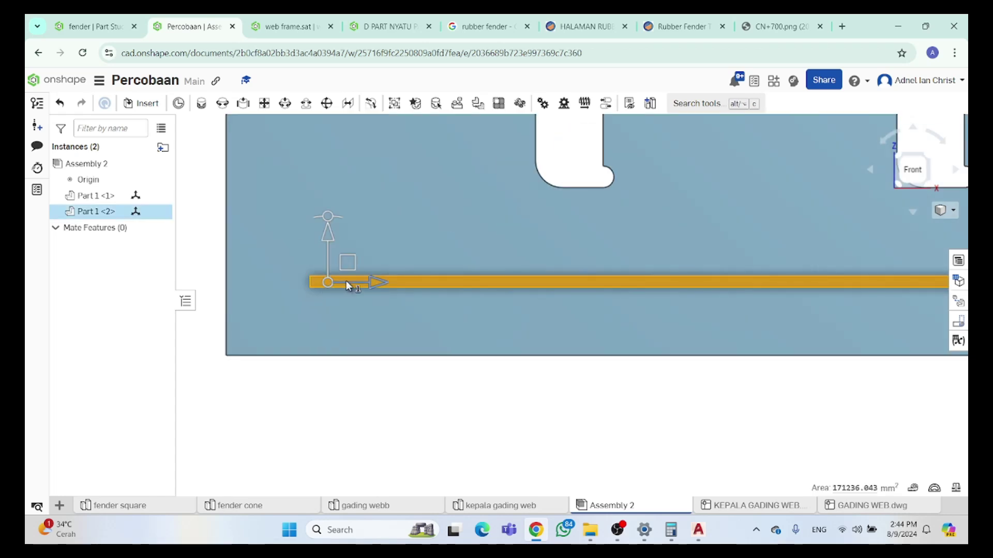
left_click(319, 439)
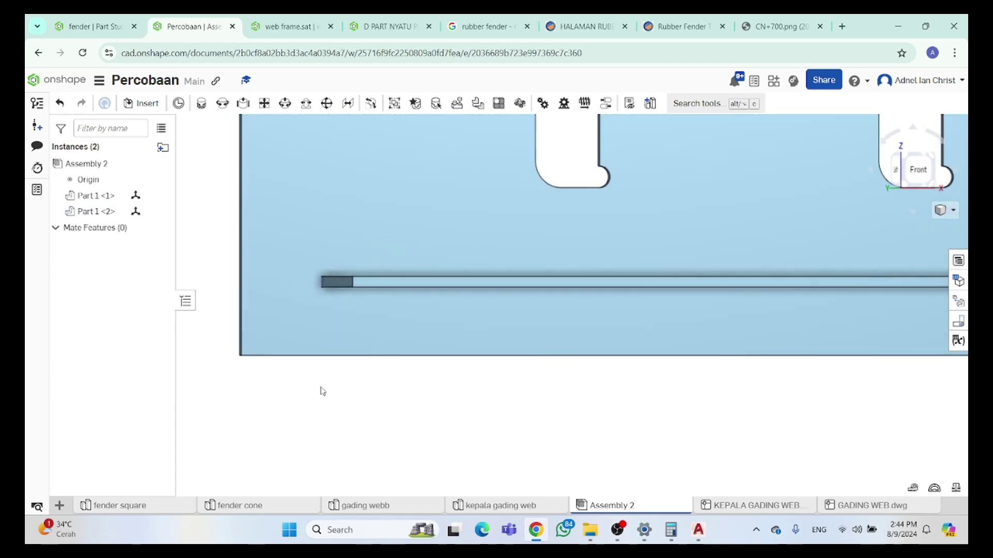
scroll(237, 355, "up", 3)
left_click(236, 354)
left_click(317, 395)
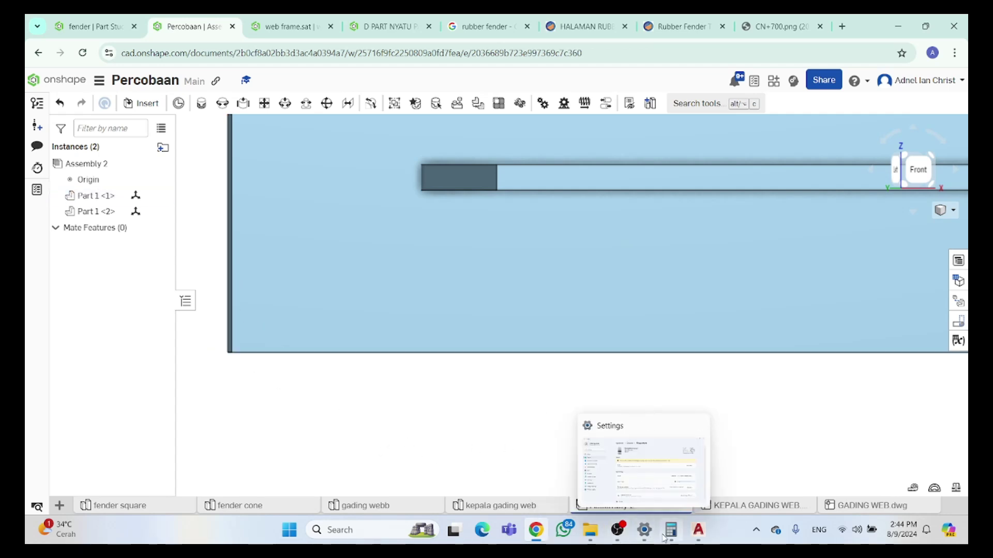
Open Notepad, clear the old coordinate notes and return to the assembly
mouse_move(667, 540)
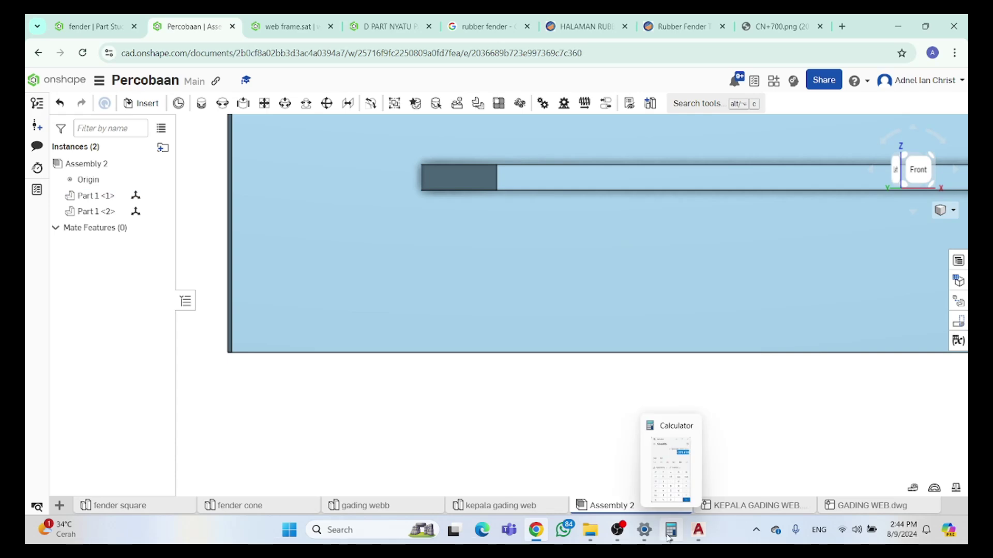
left_click(390, 531)
type("noted")
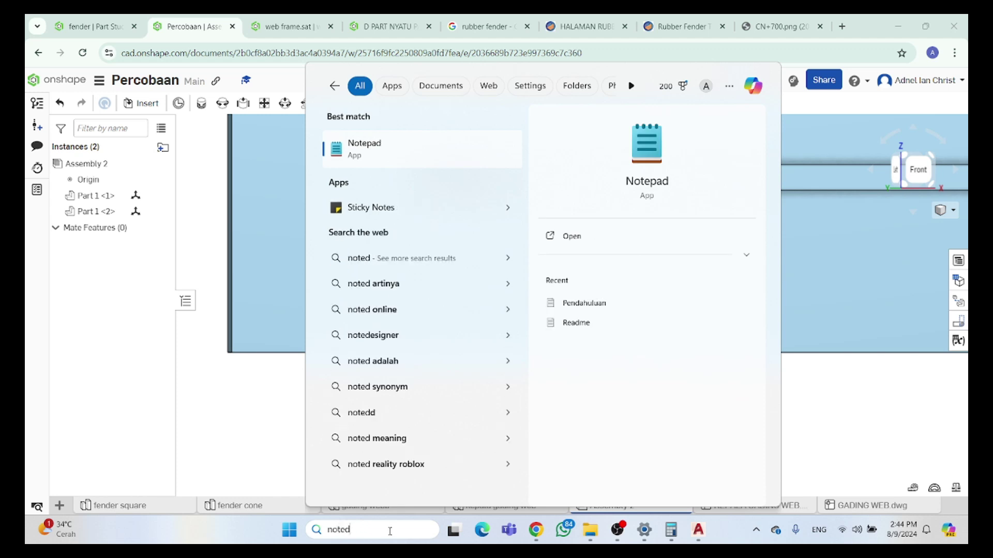
left_click(411, 156)
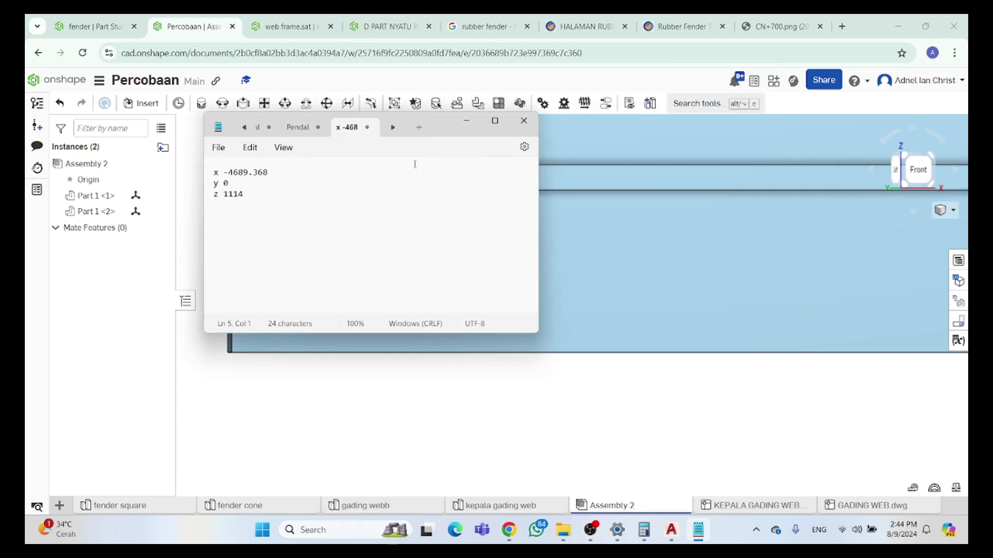
key("ctrl+a")
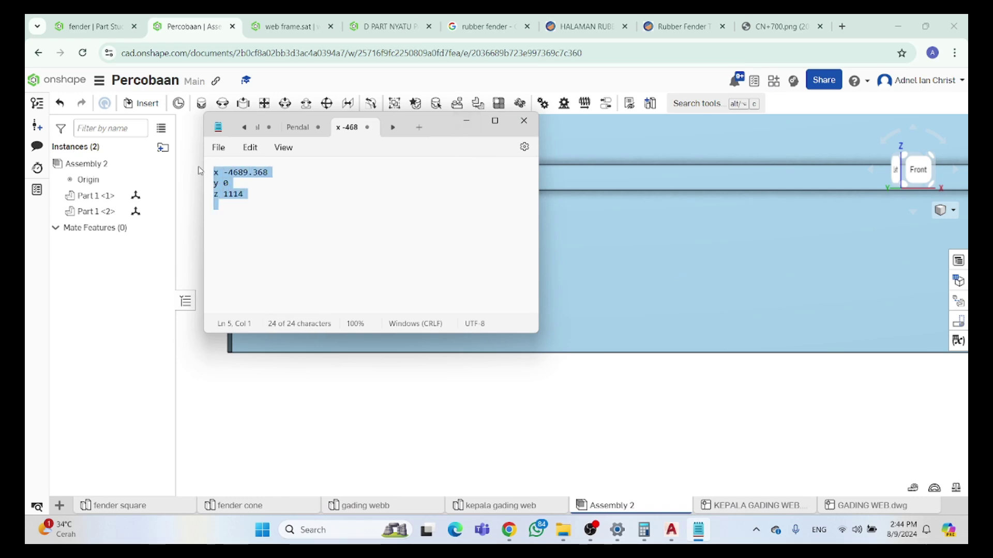
key("BackSpace")
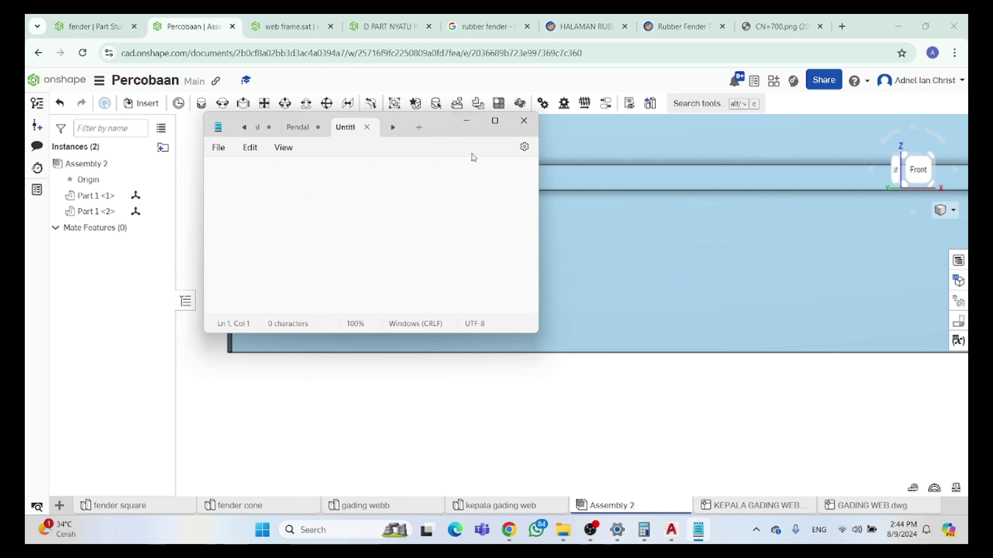
left_click(466, 121)
Examine how the frame head sits against the web frame from the left and front views
scroll(359, 282, "down", 5)
scroll(377, 326, "up", 2)
right_click_drag(377, 326, 543, 321)
left_click(901, 167)
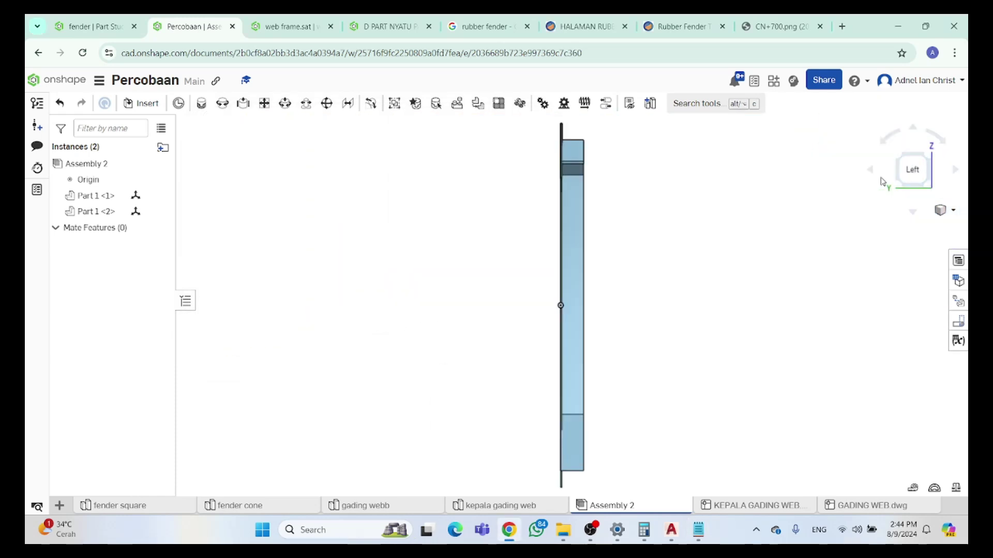
scroll(605, 317, "down", 3)
scroll(596, 202, "up", 4)
scroll(596, 203, "down", 2)
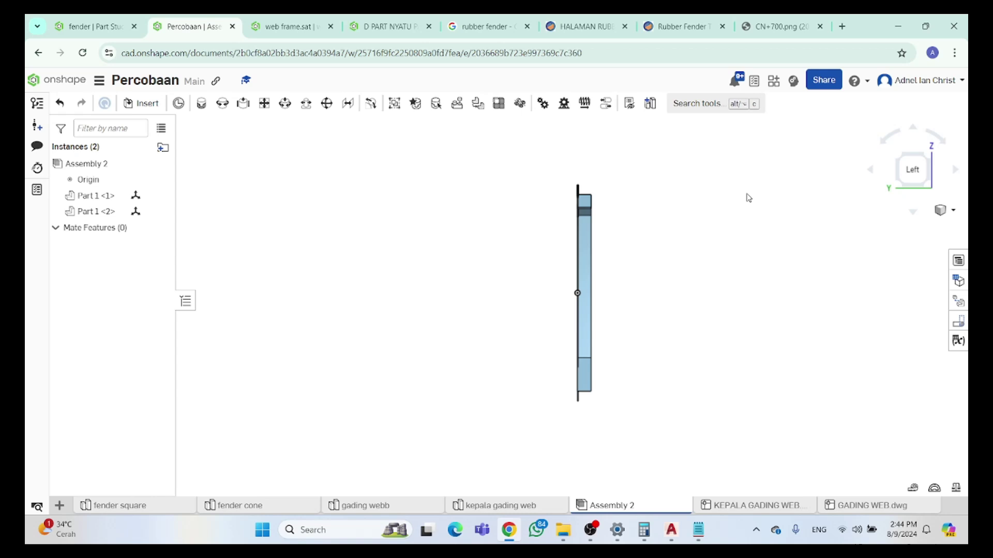
left_click(871, 169)
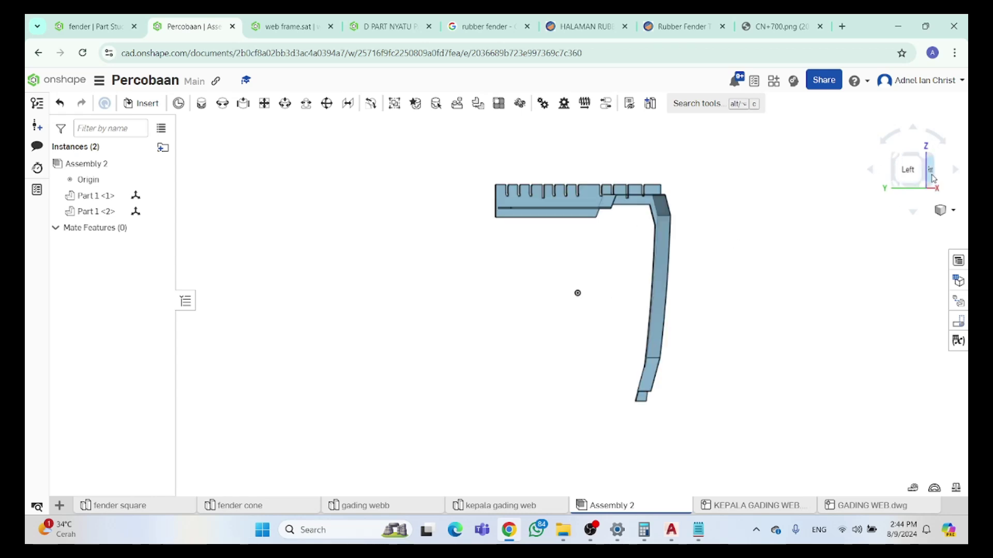
left_click(932, 175)
scroll(413, 217, "down", 2)
scroll(466, 222, "up", 2)
scroll(339, 204, "down", 4)
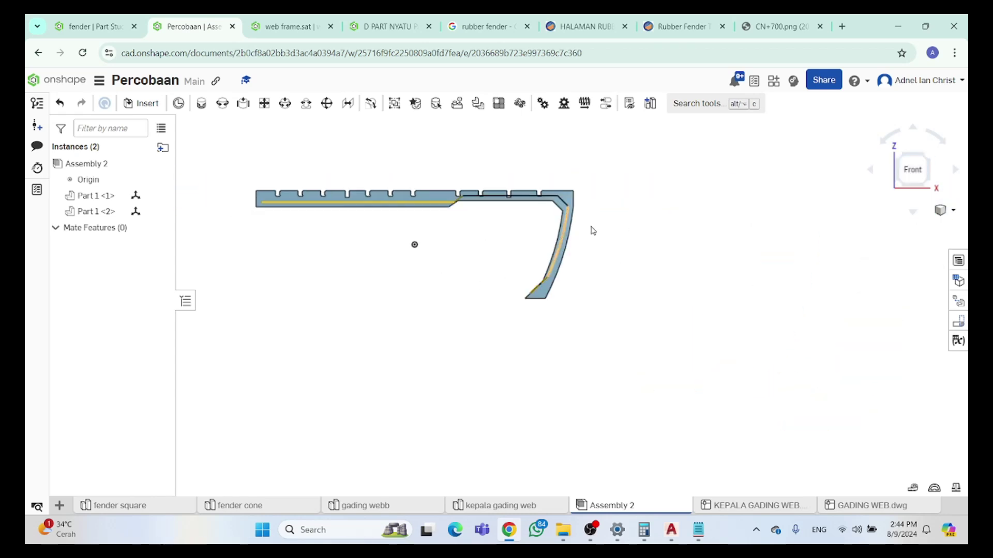
scroll(579, 229, "down", 2)
scroll(334, 199, "up", 10)
Select the lower corner vertex at the web frame plate's free end to read its coordinates
right_click_drag(555, 330, 605, 372)
scroll(583, 356, "down", 2)
scroll(583, 357, "up", 3)
scroll(542, 388, "up", 4)
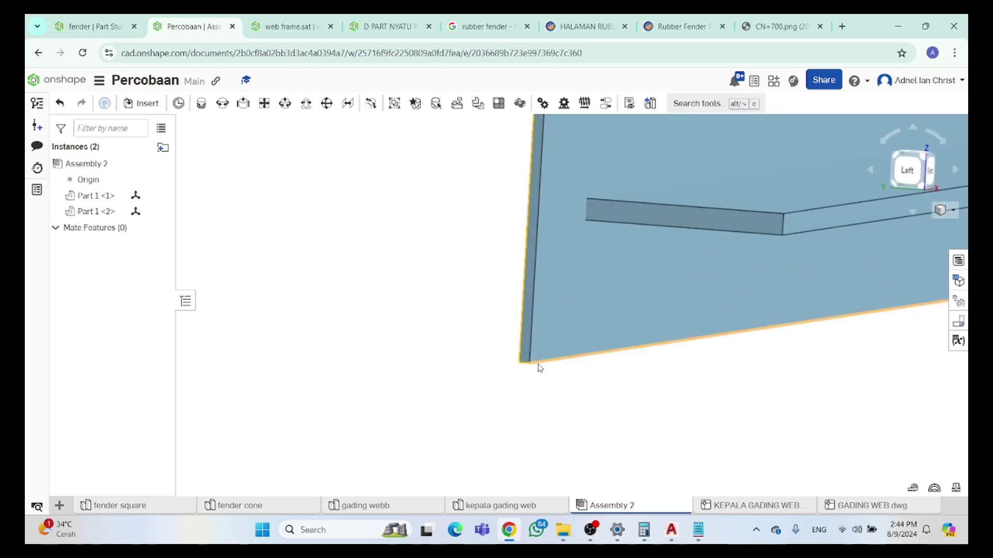
left_click(532, 366)
scroll(567, 401, "up", 2)
right_click_drag(566, 391, 569, 392)
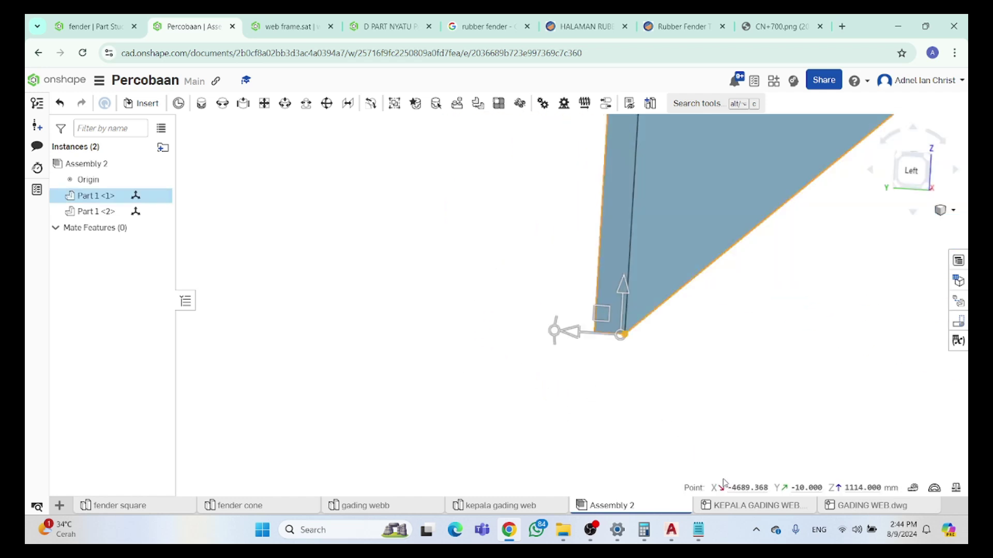
Record the selected corner's coordinates in Notepad as x -4689.368, y -10 and z 1114
left_click(698, 530)
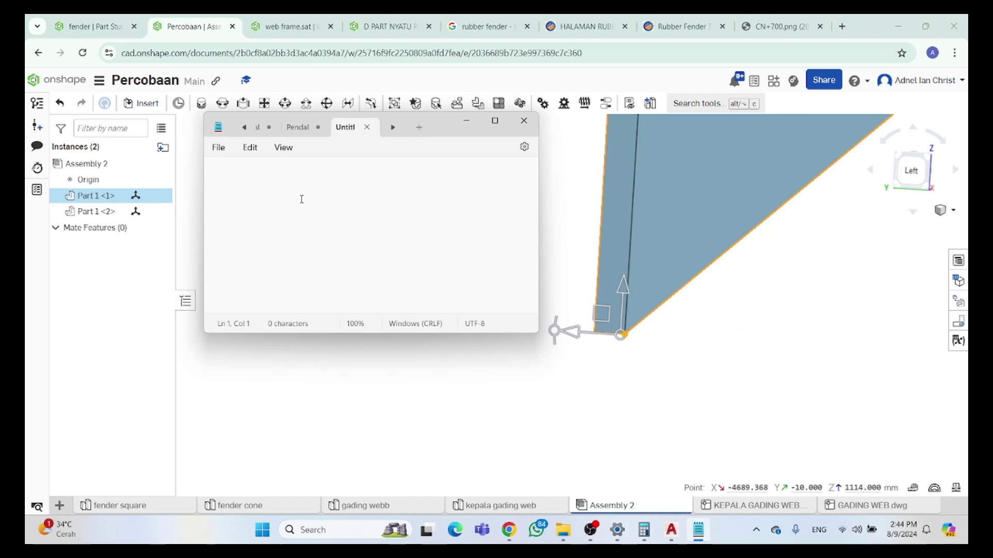
type("x -4689.")
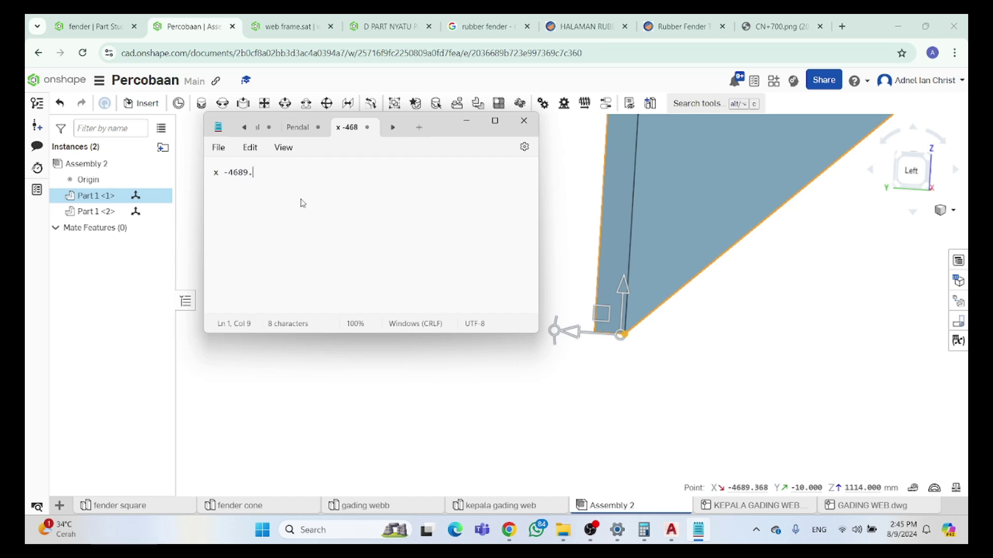
type("368")
key("Return")
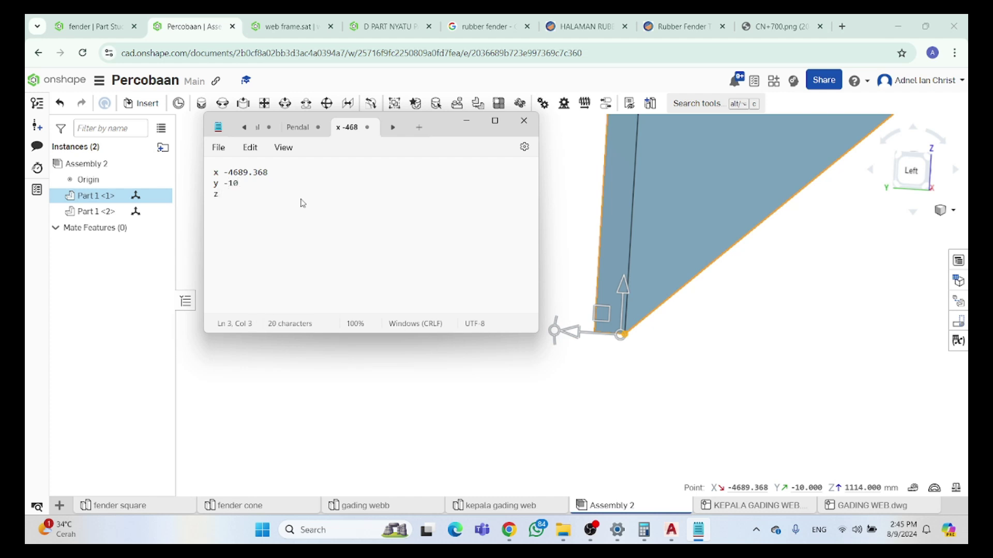
key("Return")
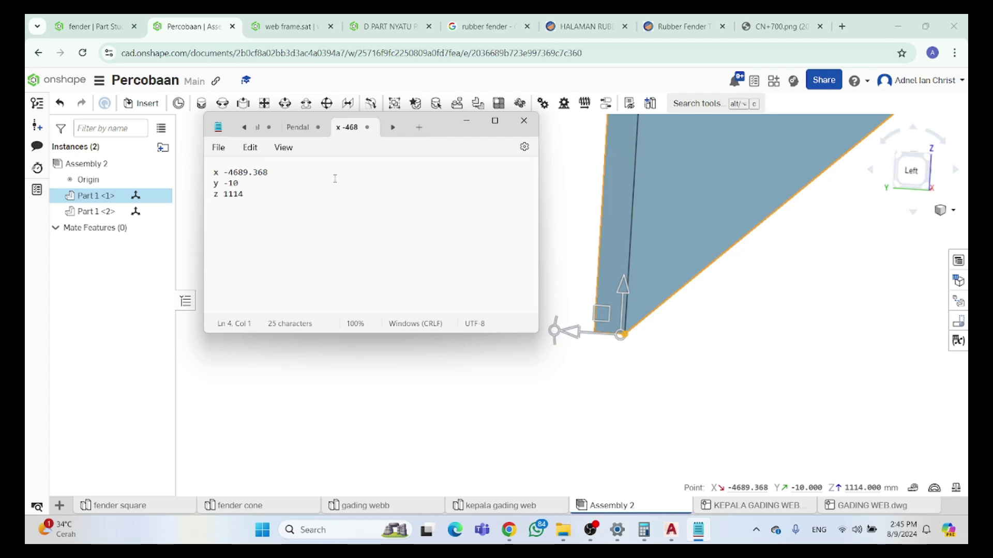
left_click(474, 129)
Move the frame head about 195 mm straight down, clear of the web frame plate
scroll(606, 288, "down", 7)
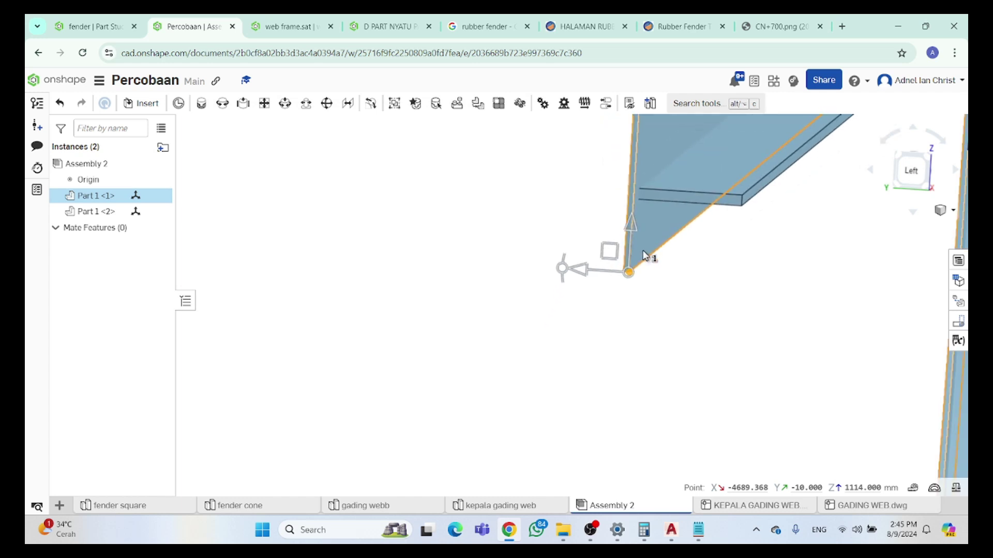
scroll(723, 173, "up", 2)
left_click(805, 315)
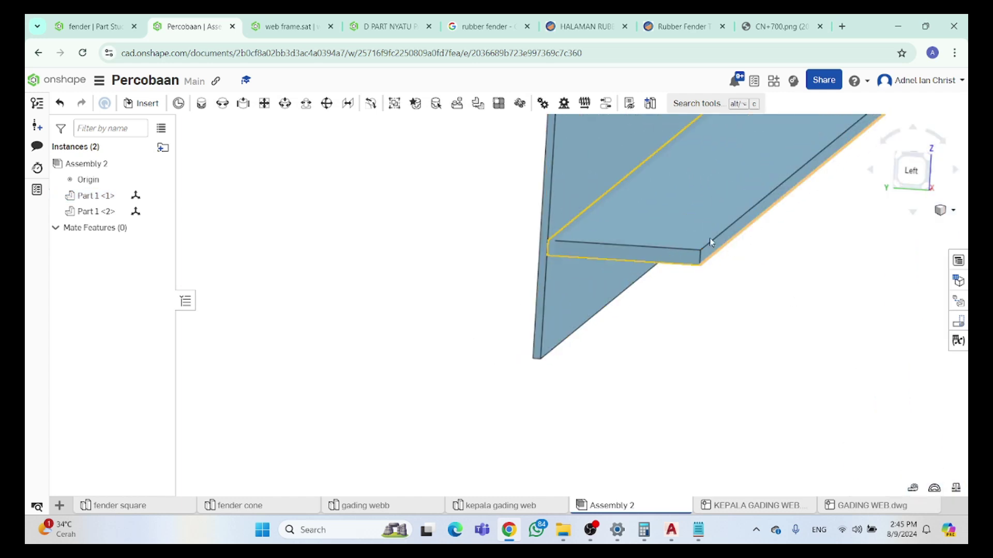
left_click(690, 216)
left_click_drag(691, 190, 707, 343)
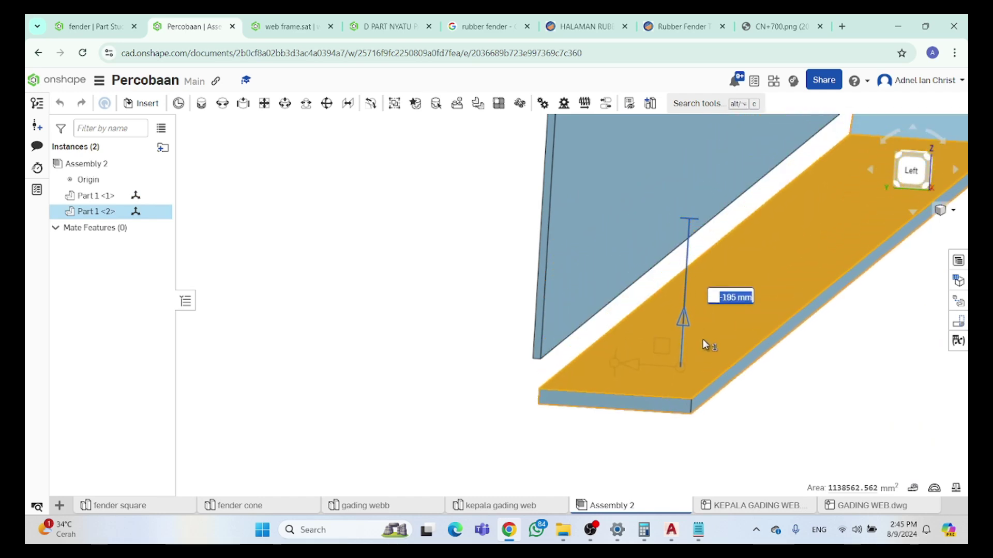
left_click(806, 360)
Check the coordinates of the frame head's upper end corner on the web plate side in the left view
left_click(911, 171)
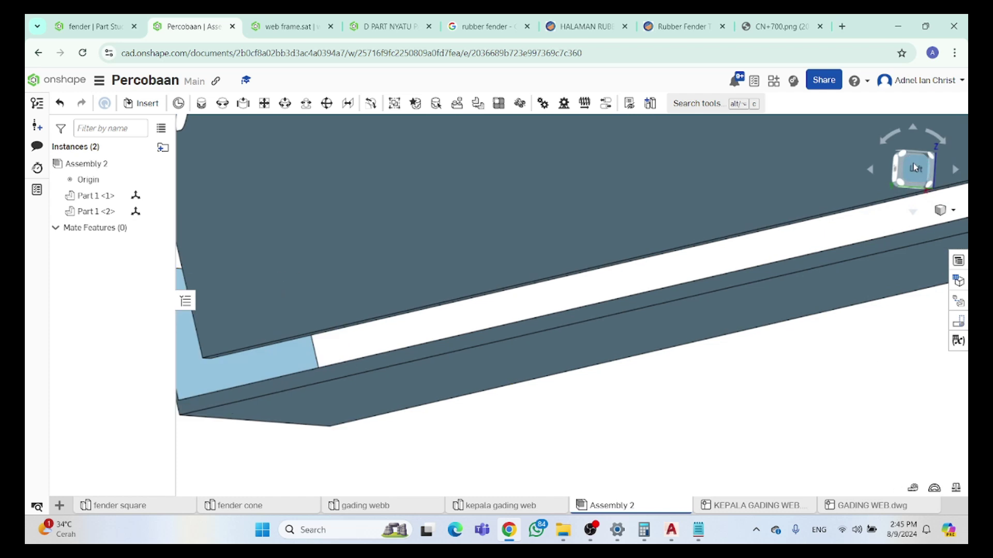
scroll(575, 150, "up", 10)
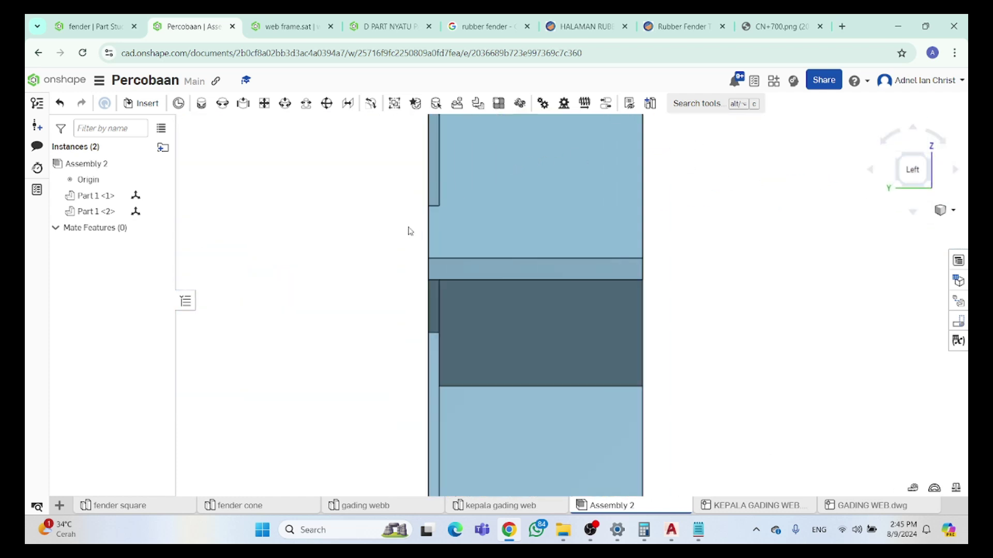
left_click(439, 207)
key("Escape")
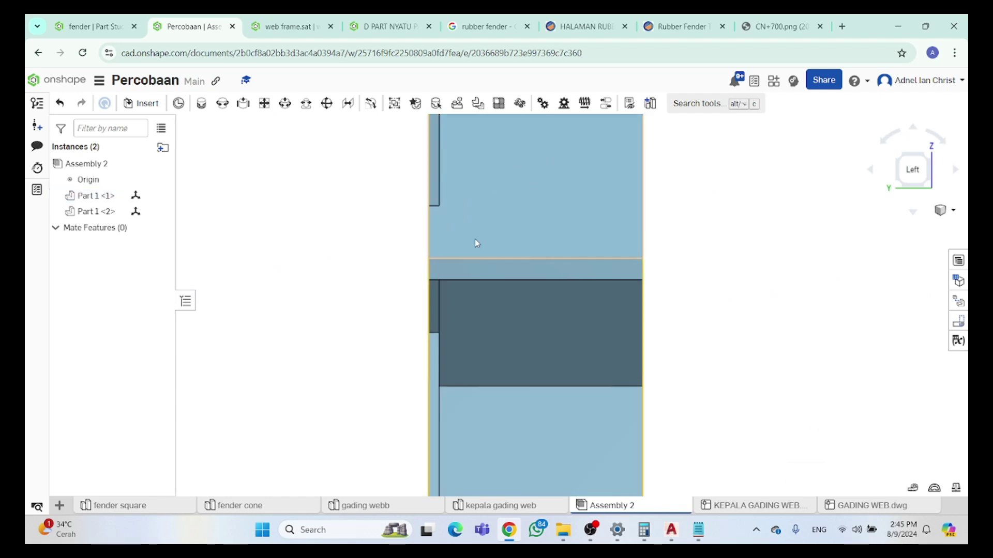
scroll(419, 246, "up", 3)
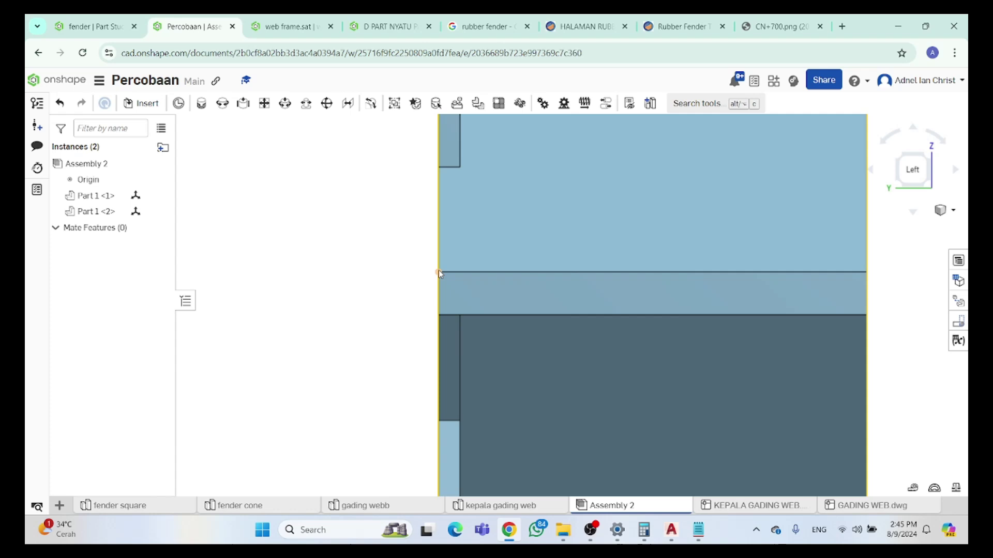
left_click(439, 270)
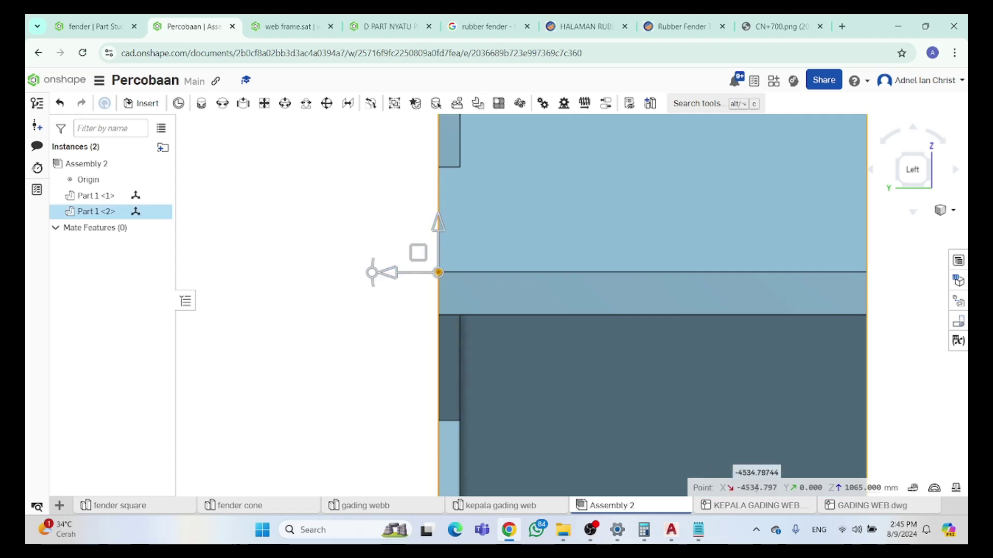
left_click(401, 217)
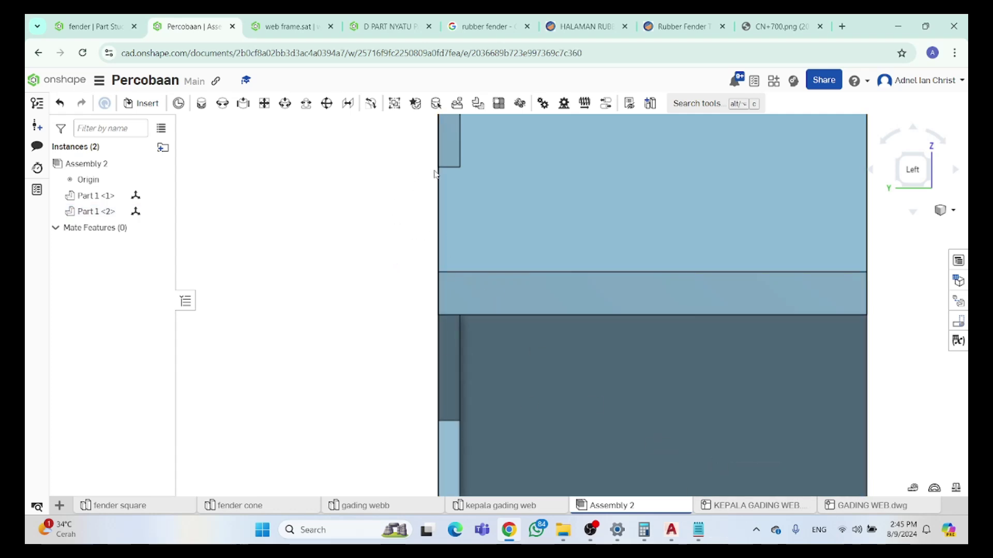
left_click(438, 170)
left_click(389, 199)
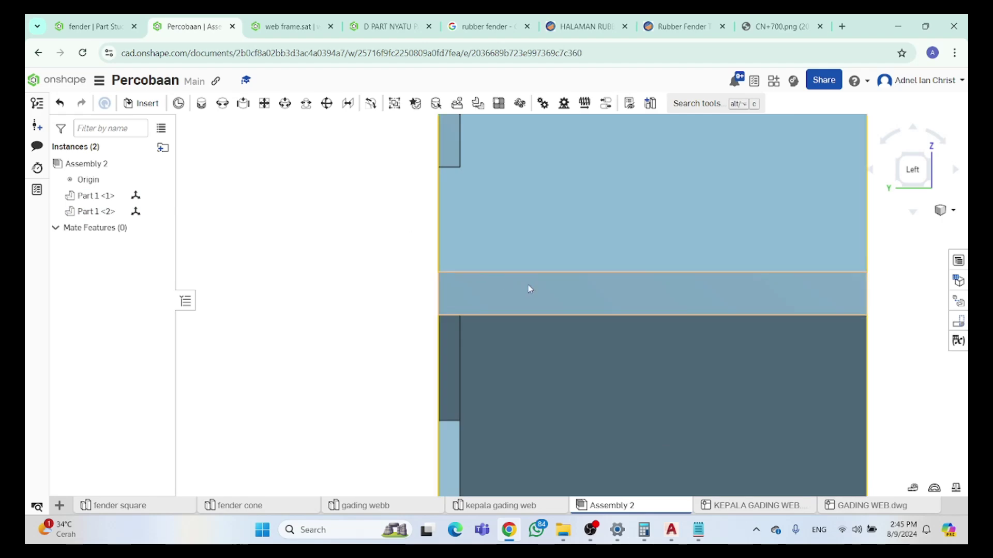
Try moving the frame head 100 mm along positive Y across the web frame plate, and undo the move
left_click(578, 293)
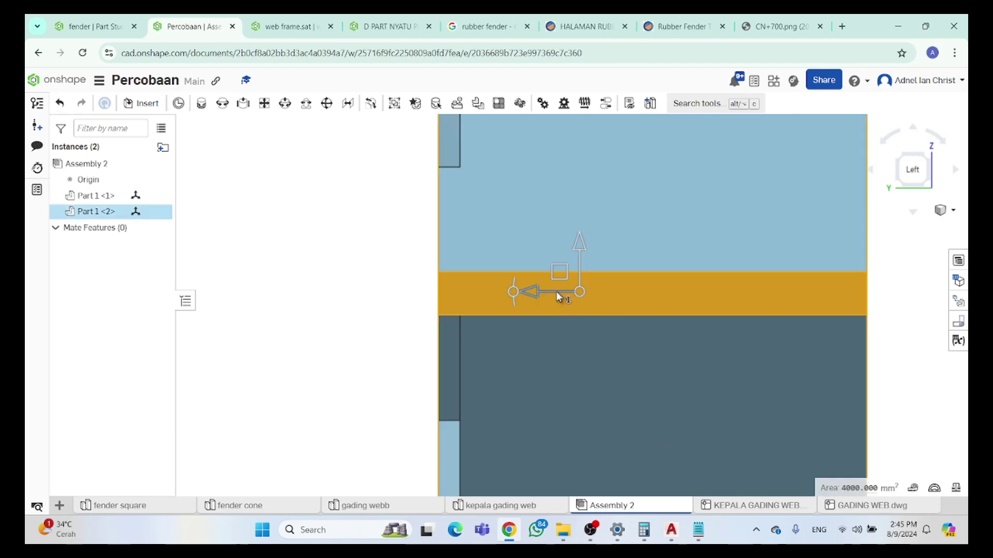
left_click_drag(557, 291, 537, 293)
type("100")
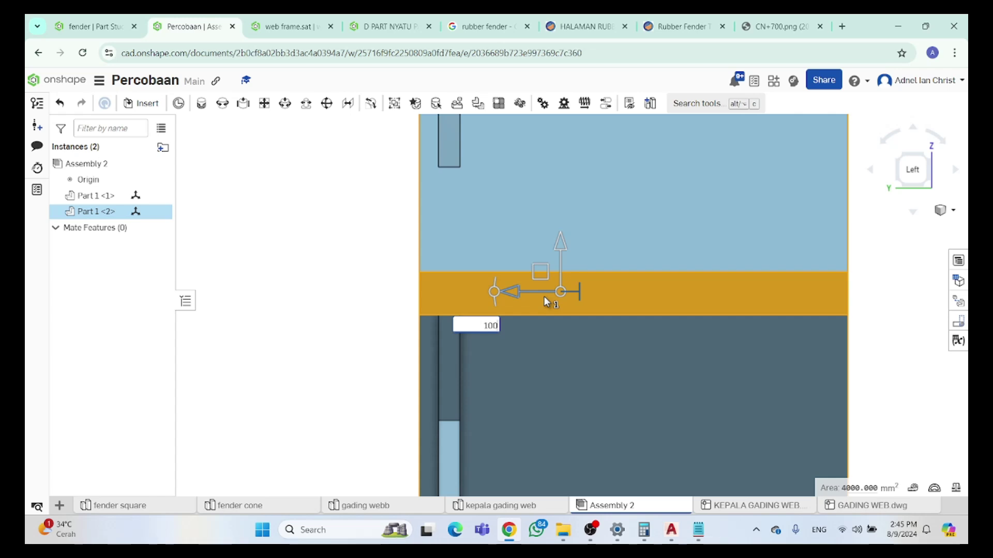
key("Return")
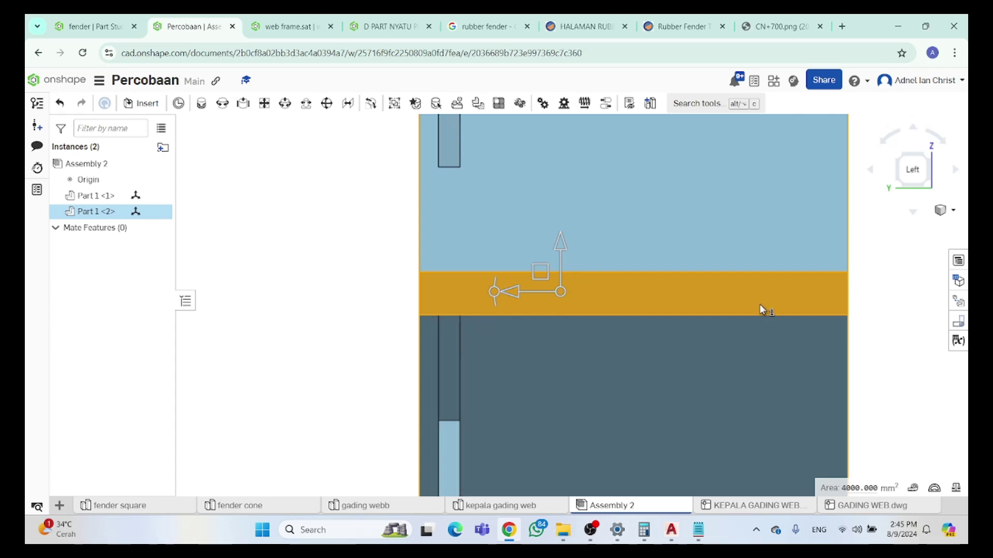
left_click(880, 285)
key("ctrl+z")
Measure the frame head's width and the web frame plate's thickness between their end corners
left_click(479, 275)
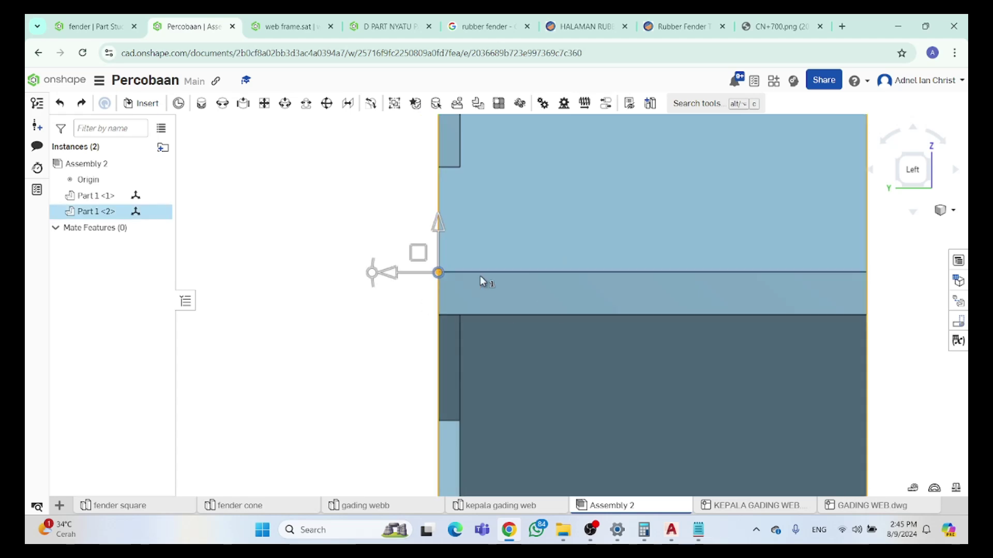
left_click(867, 272)
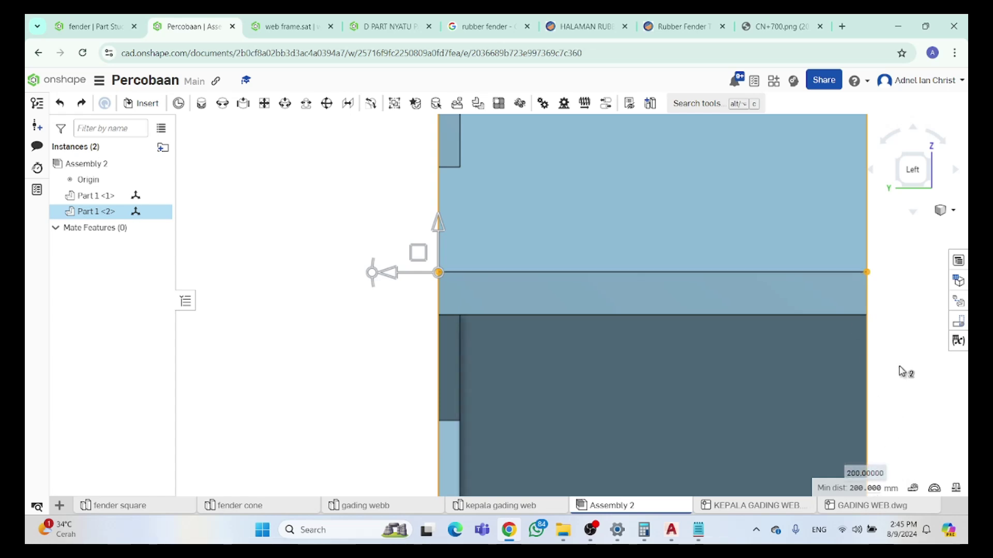
left_click(899, 385)
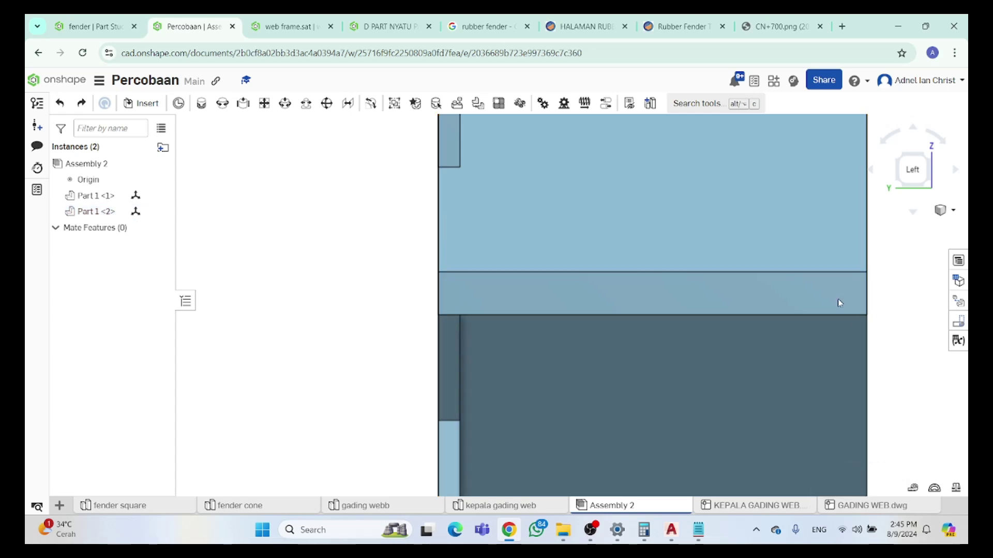
left_click(437, 167)
left_click(458, 167)
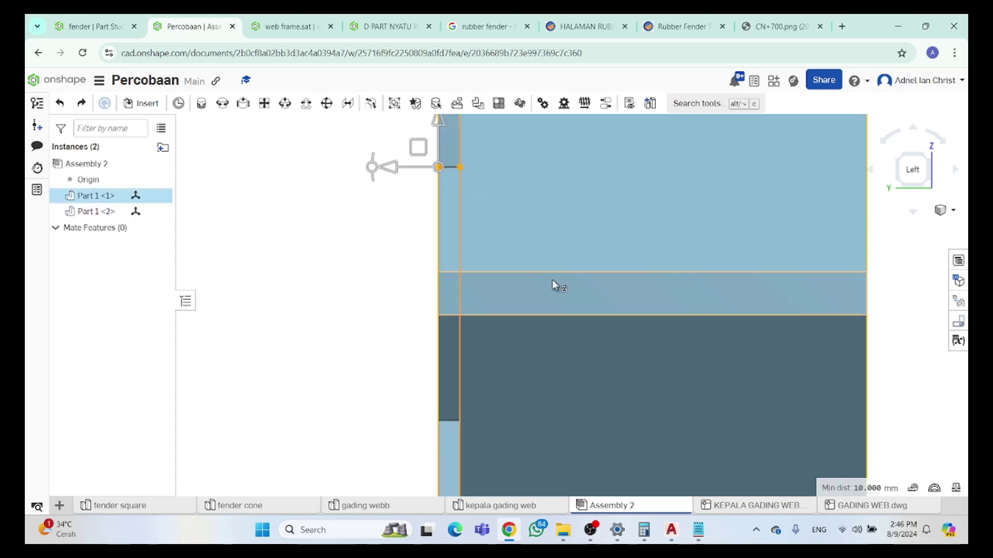
left_click(886, 248)
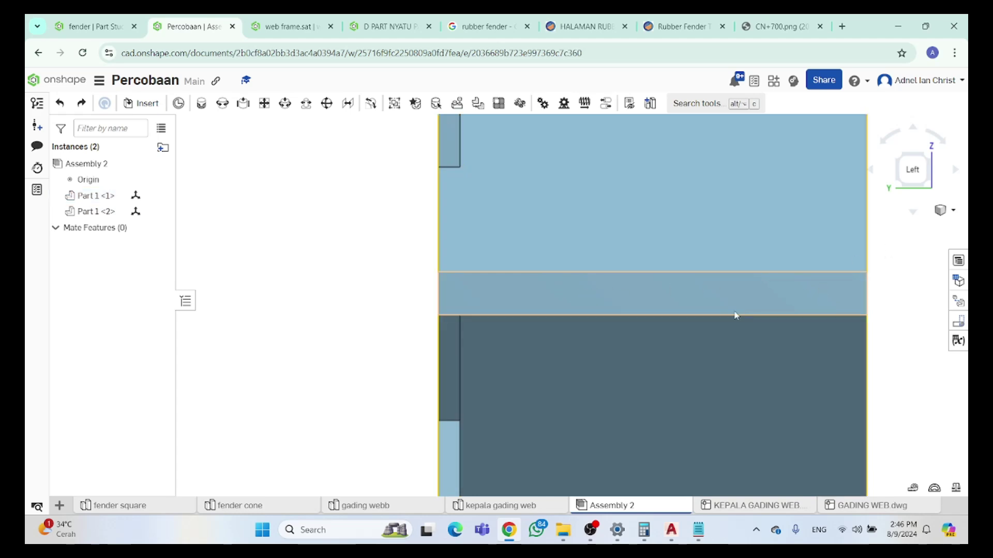
Move the frame head 95 mm along positive Y to centre it on the web frame plate
left_click(627, 288)
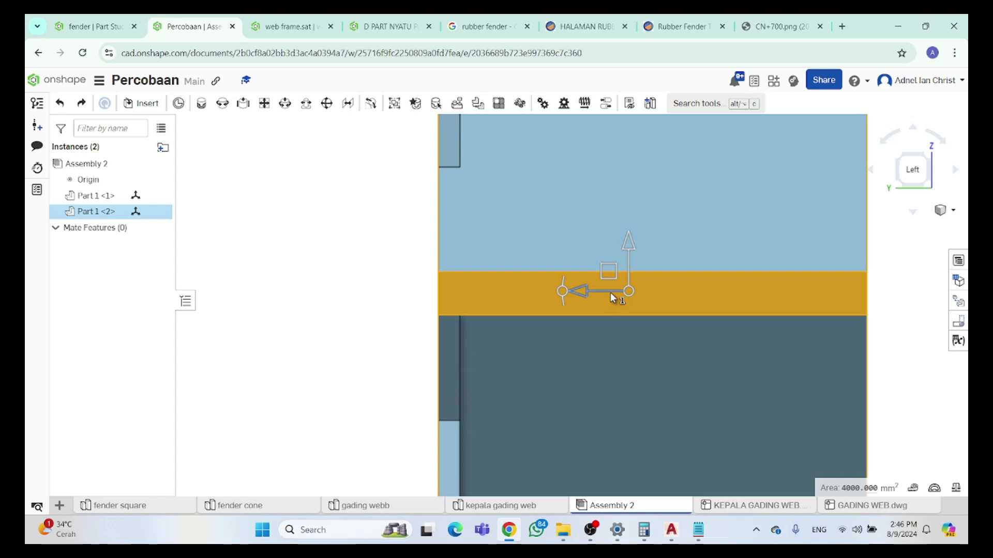
left_click_drag(610, 293, 599, 293)
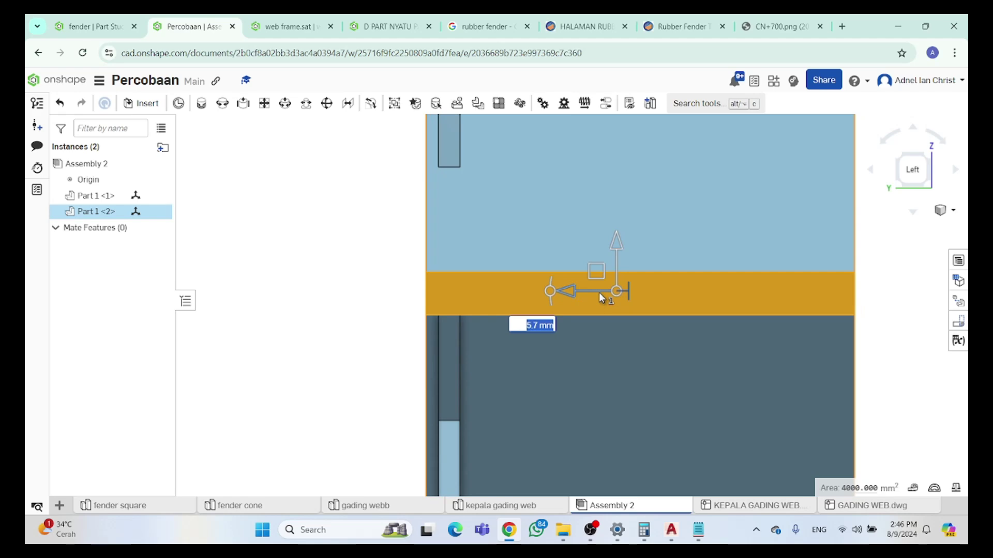
type("95")
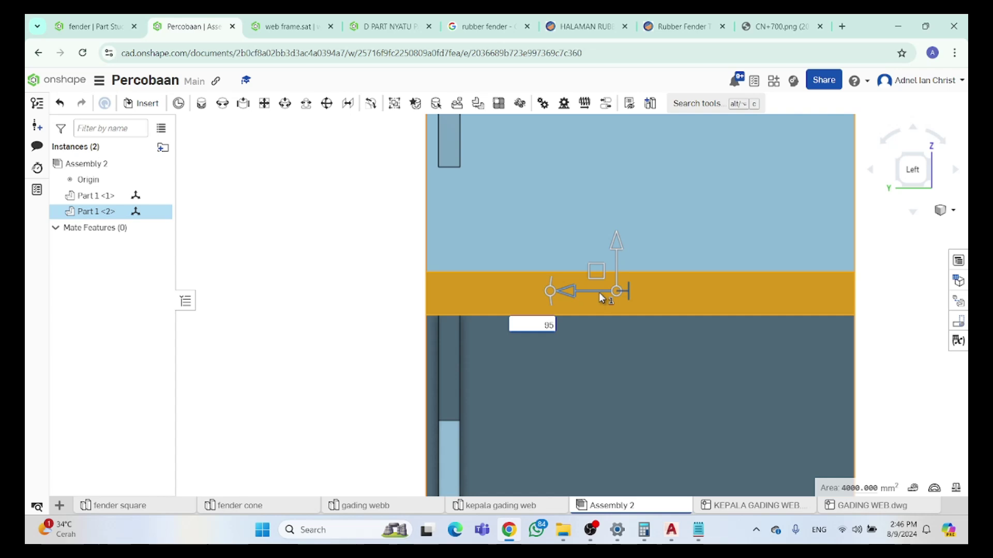
key("Return")
left_click(722, 246)
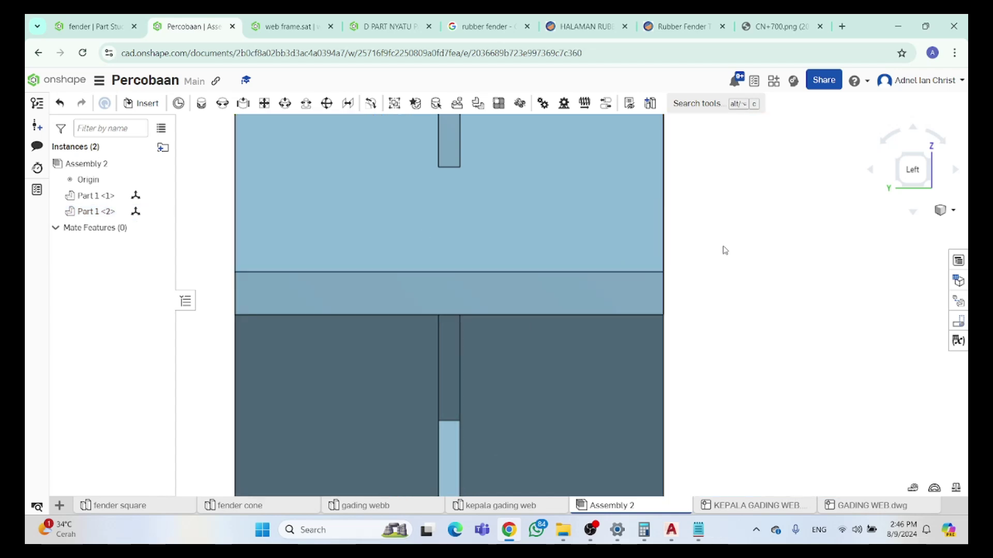
Check the coordinates of the web frame plate's lower end corner and the frame head's upper end corner in the left view
scroll(549, 234, "down", 5)
right_click_drag(658, 262, 691, 251)
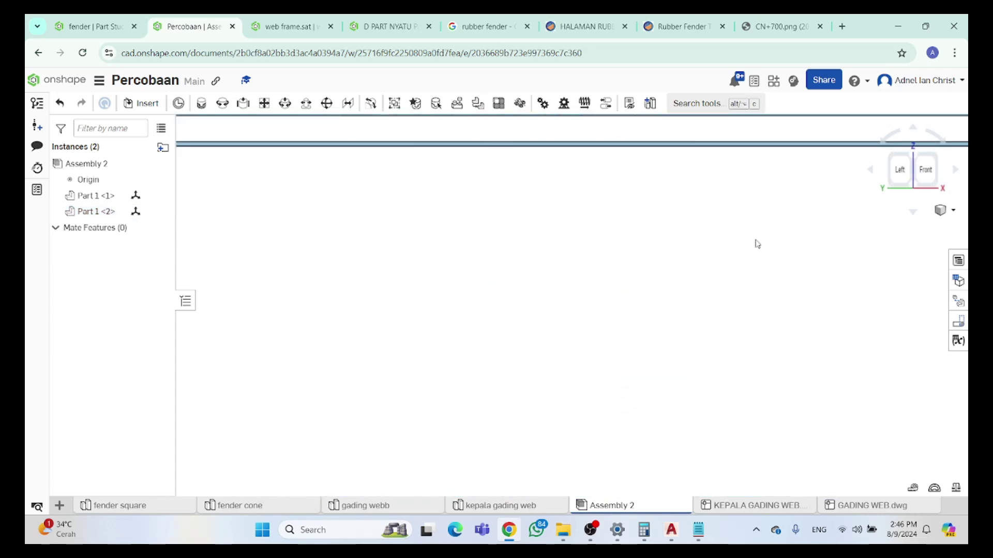
left_click(923, 171)
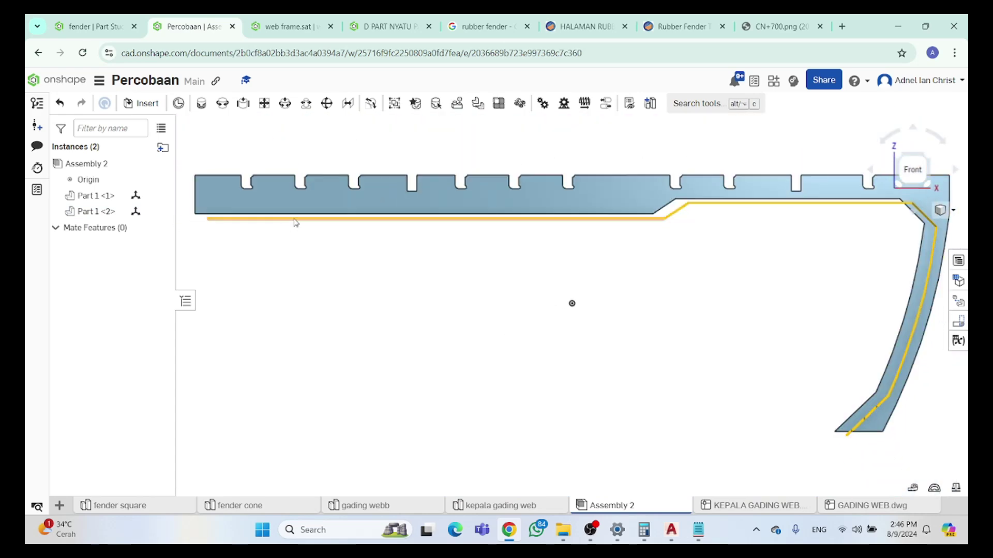
left_click(954, 170)
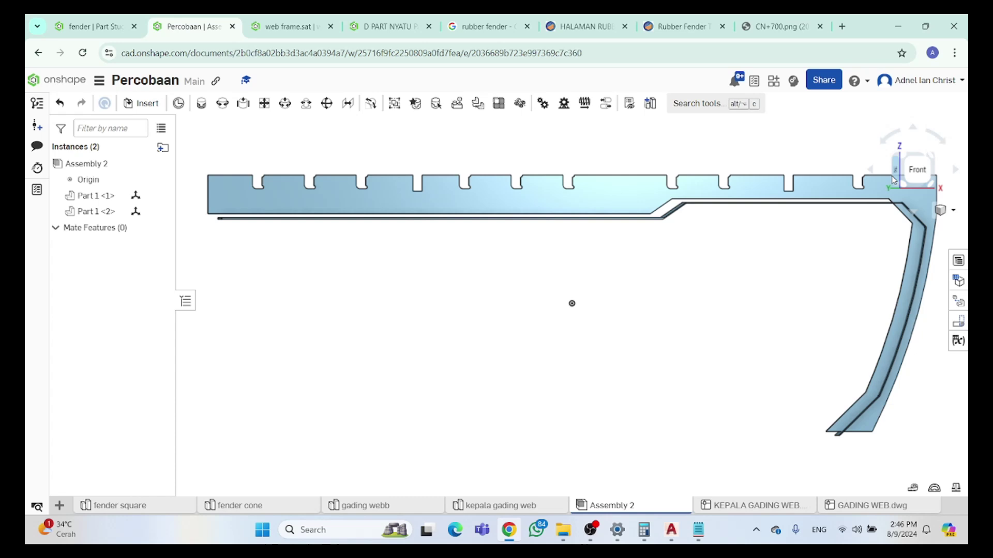
left_click(954, 170)
scroll(578, 164, "up", 10)
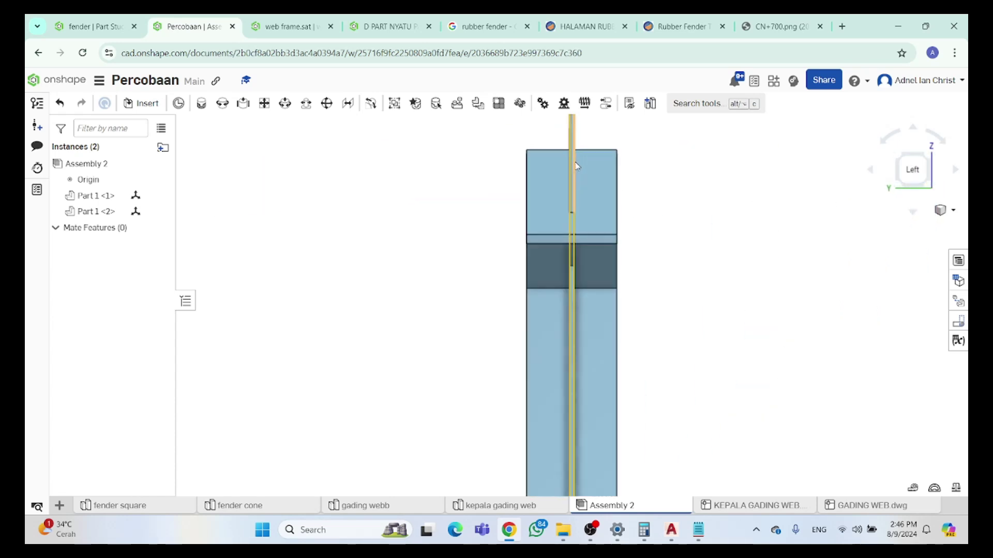
left_click(572, 285)
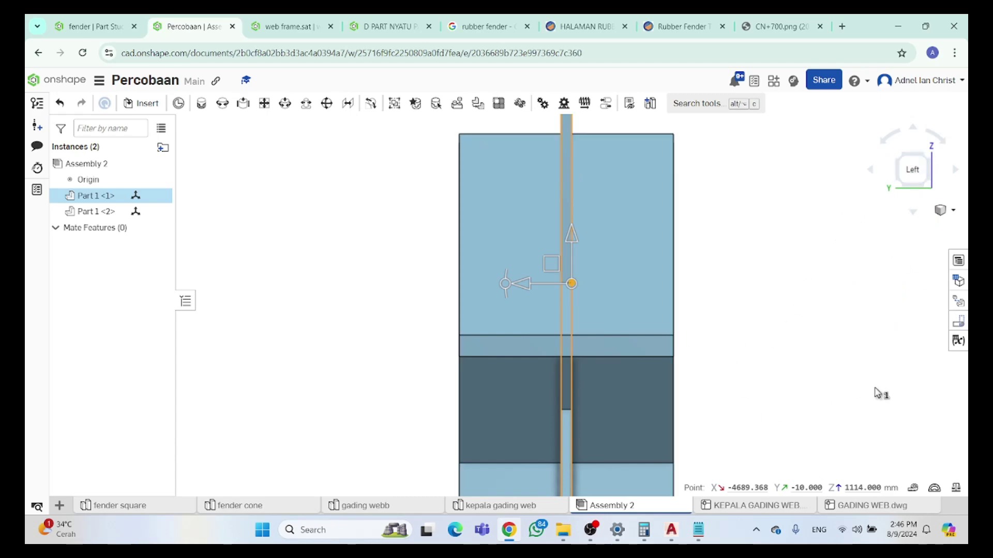
left_click(782, 317)
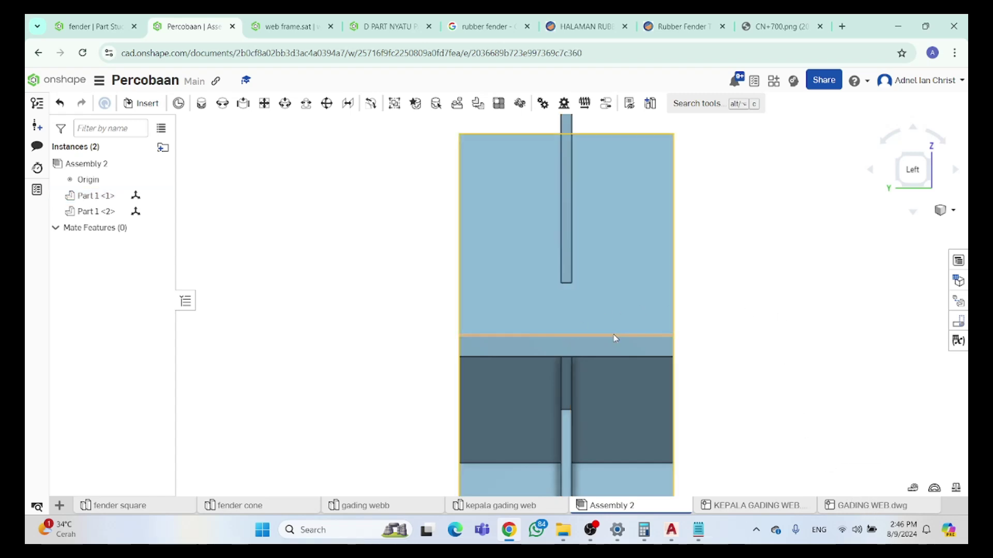
left_click(673, 337)
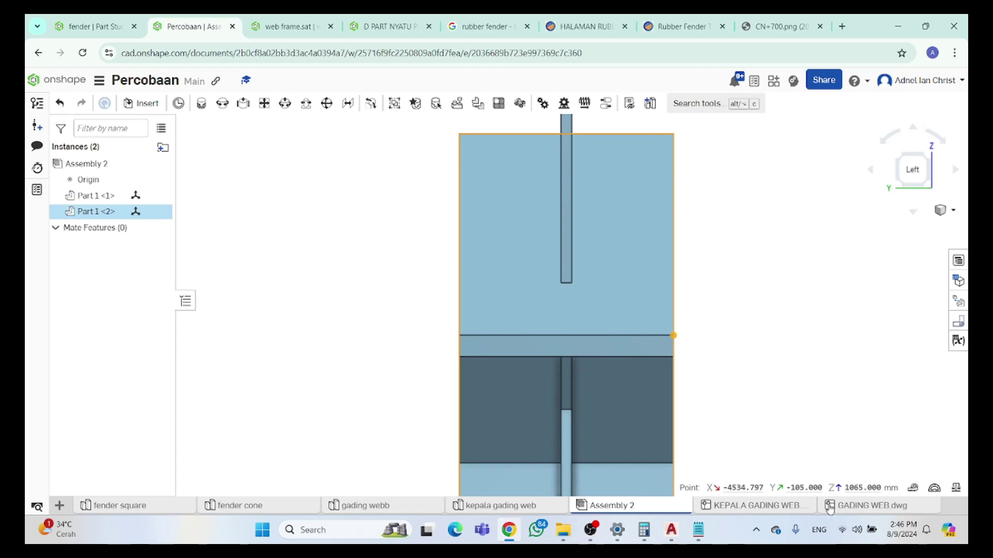
Calculate the height gap between the two corners as 1114 - 1065 in Calculator and close it
left_click(644, 530)
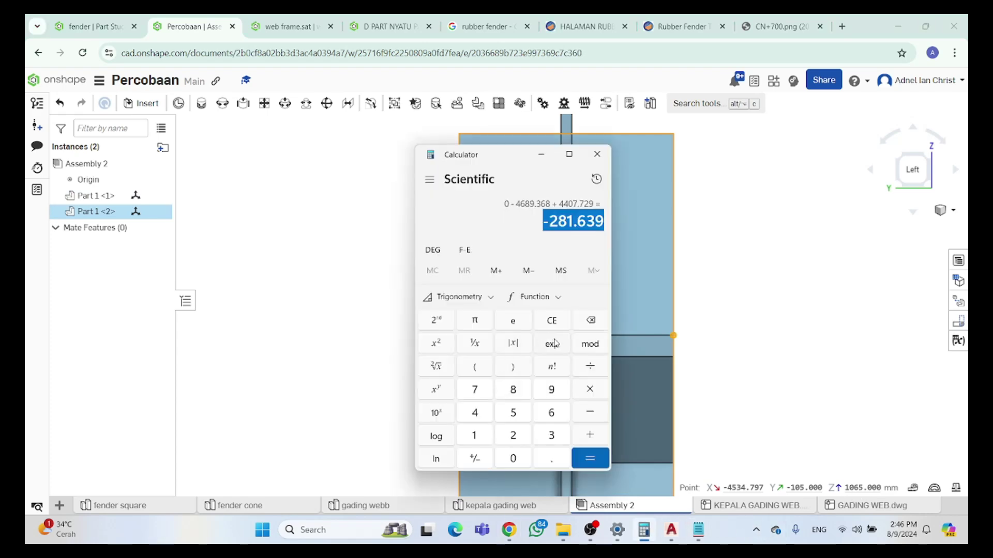
left_click(552, 322)
left_click(476, 413)
left_click(474, 437)
left_click(548, 414)
left_click(511, 414)
left_click(588, 457)
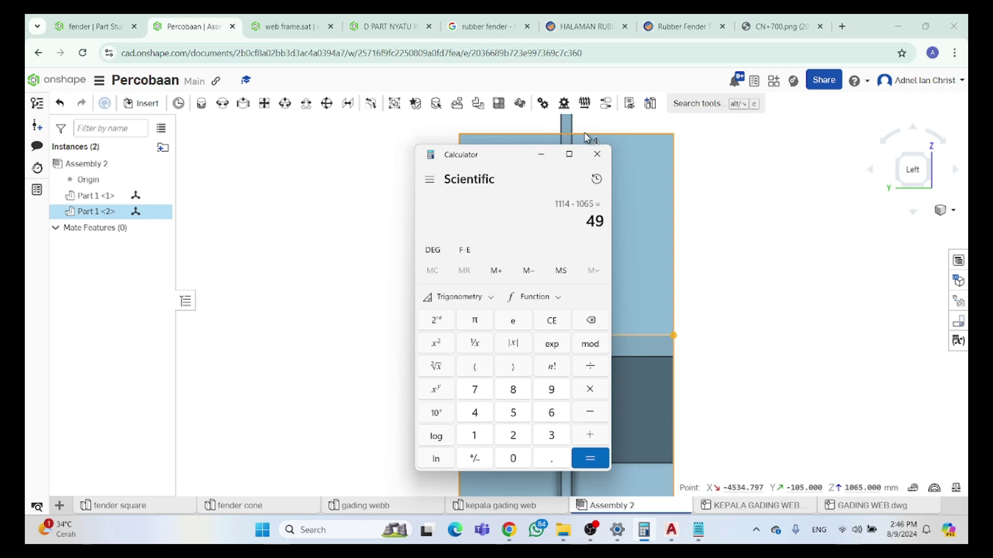
left_click(597, 154)
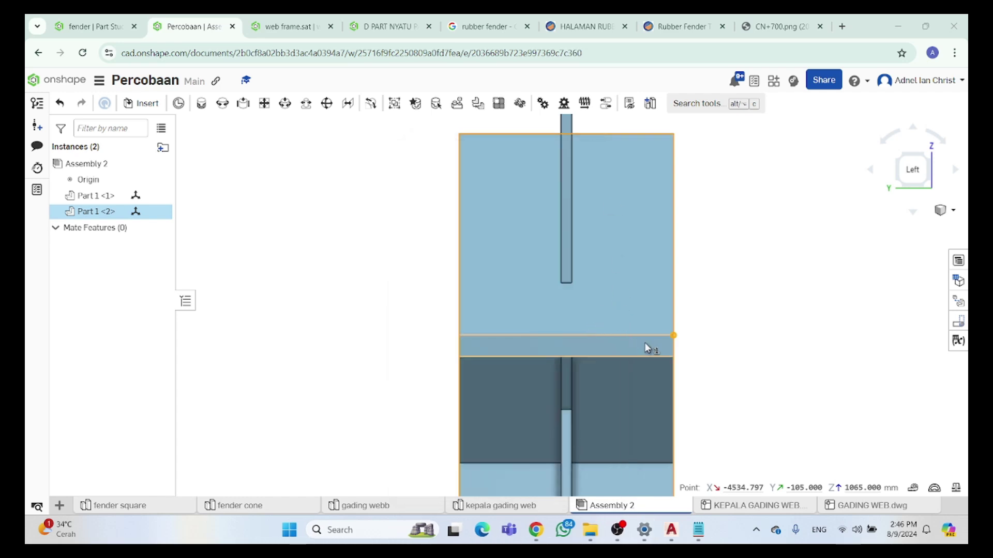
Move the frame head 49 mm straight up against the web frame plate's lower edge
left_click(628, 347)
left_click(819, 333)
left_click(581, 346)
left_click_drag(582, 327, 581, 315)
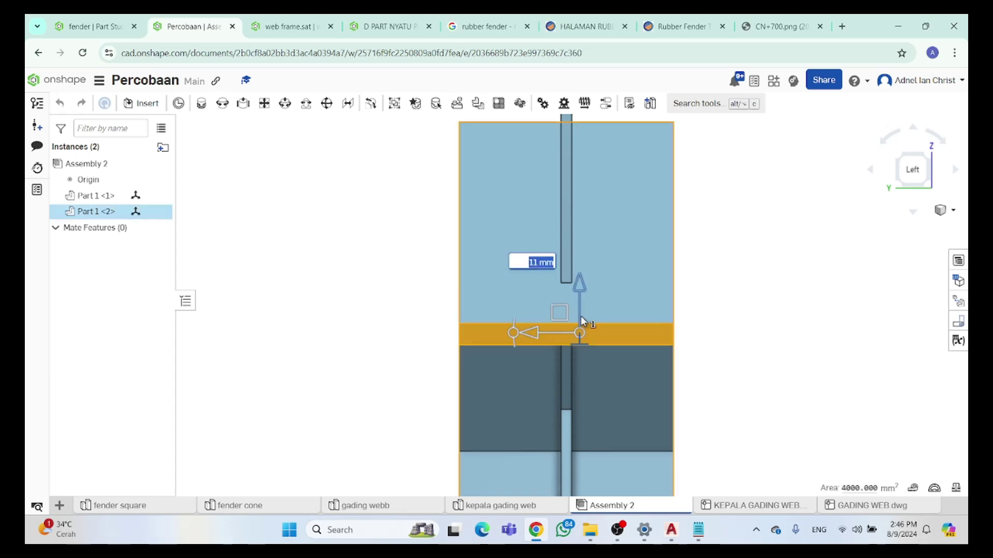
type("49")
key("Return")
left_click(771, 274)
Compare the coordinates of the web frame plate's lower end corner and the frame head's upper end corner in the front view
scroll(572, 290, "up", 5)
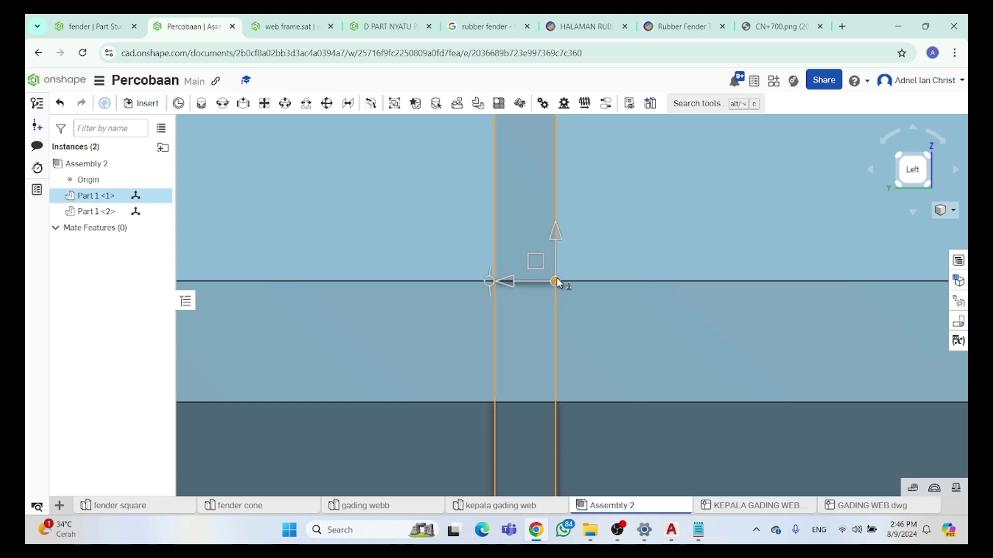
scroll(620, 271, "down", 5)
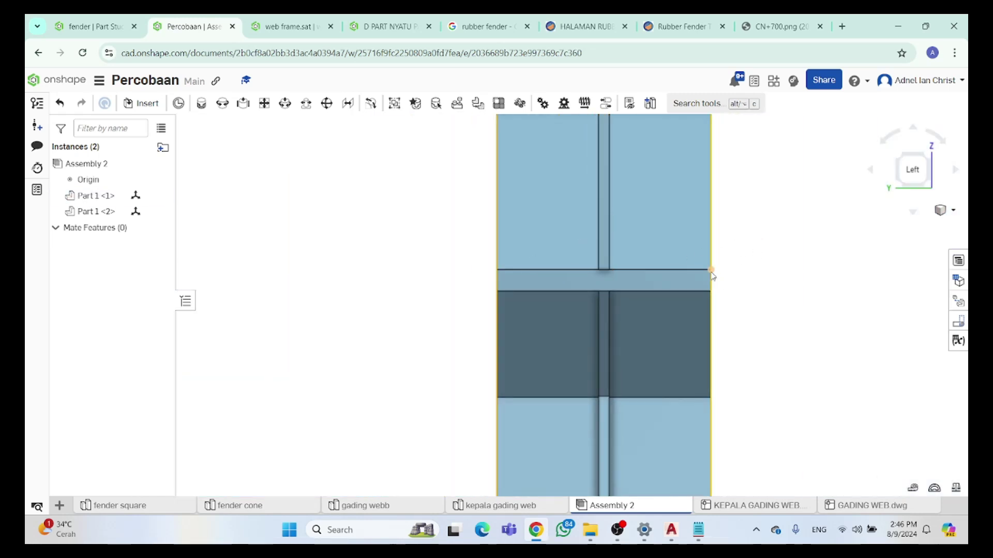
right_click_drag(774, 266, 785, 254)
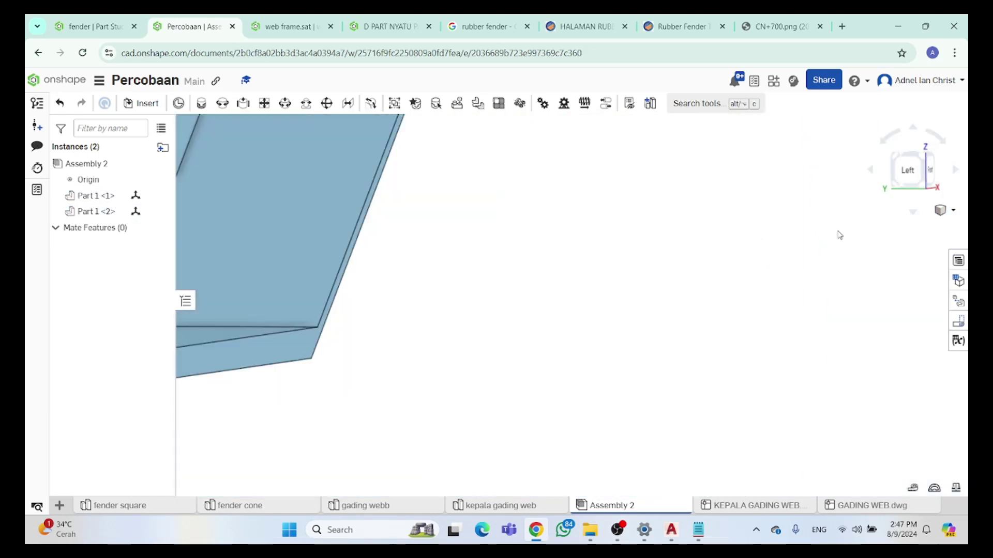
left_click(931, 172)
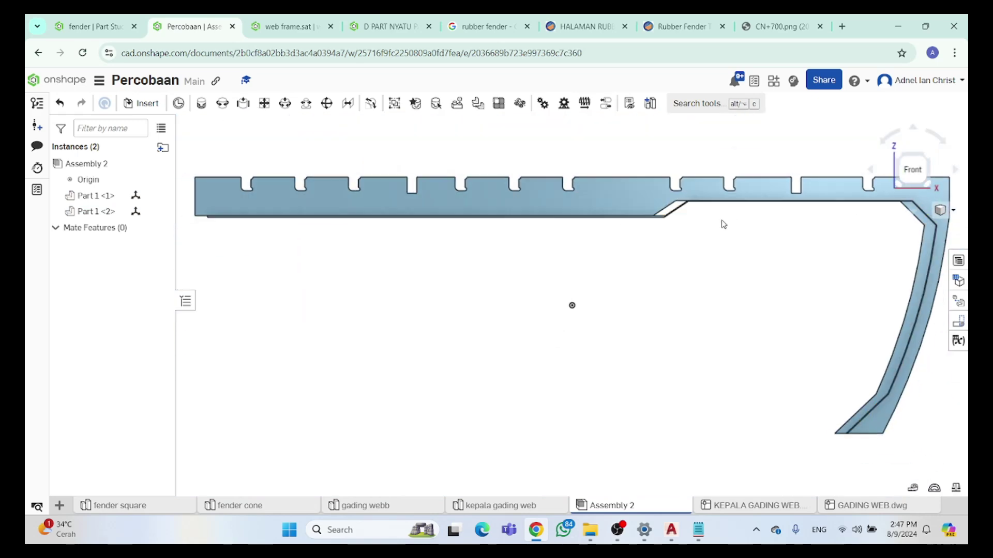
scroll(235, 231, "up", 6)
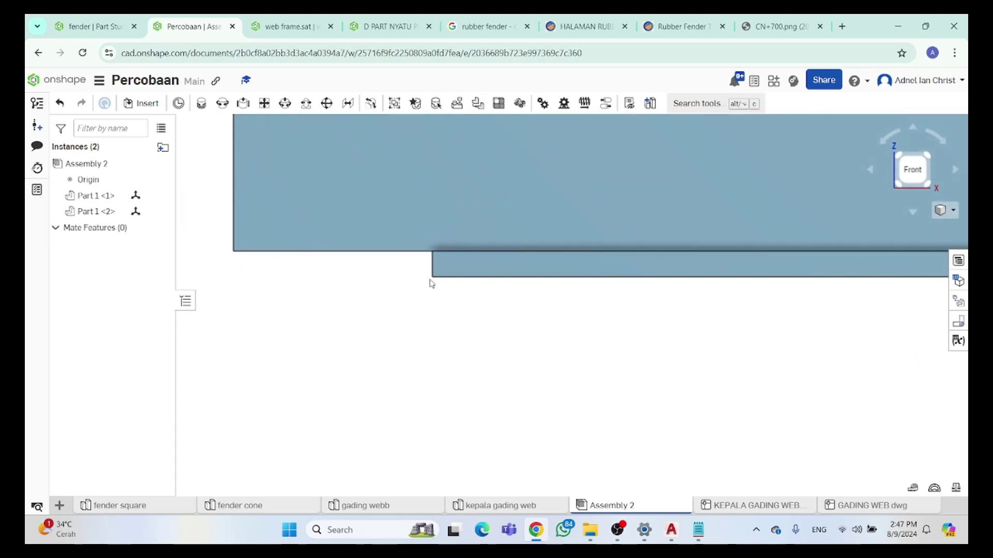
left_click(233, 251)
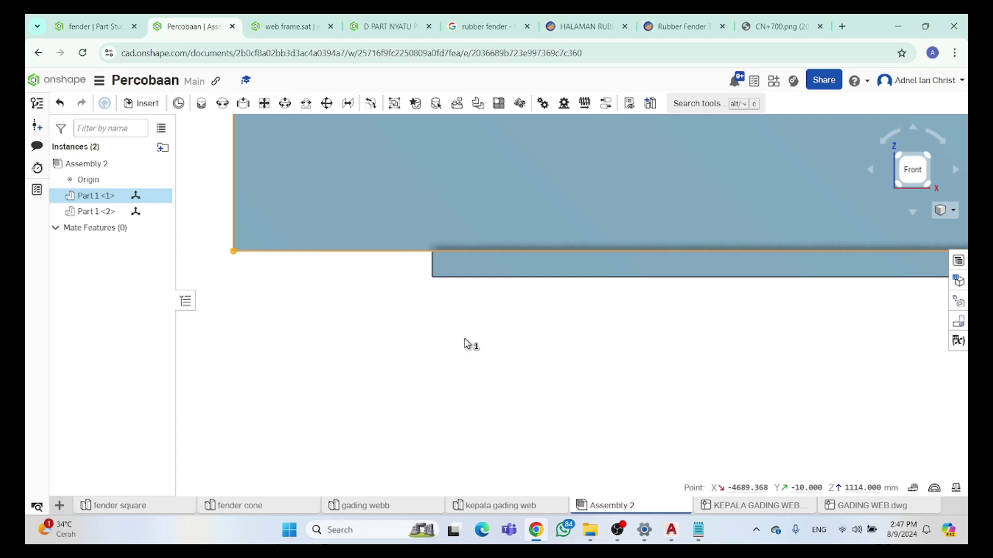
left_click(433, 252)
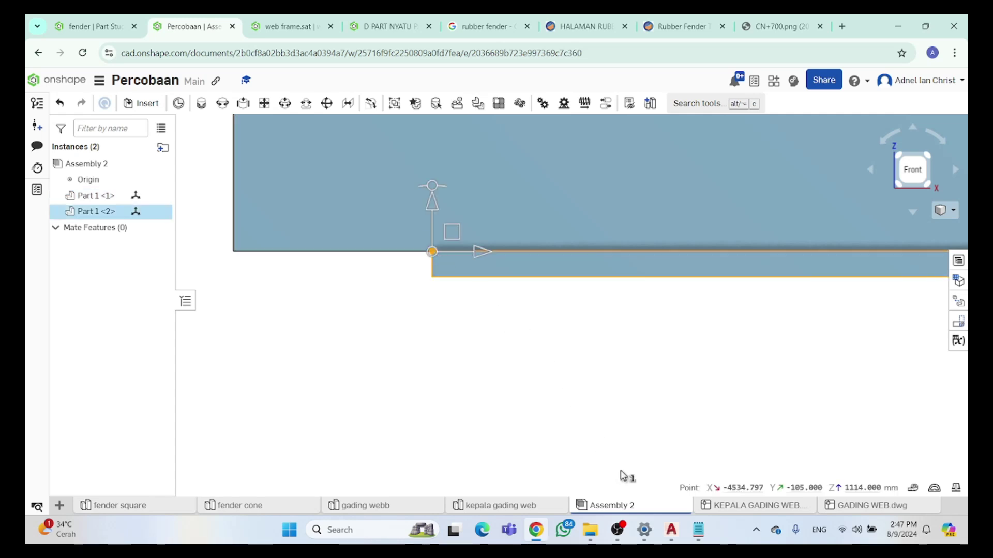
left_click(317, 340)
left_click(234, 252)
Check the coordinates of the frame head's upper end corner and show them beside the noted web frame corner coordinates and Calculator
left_click(698, 530)
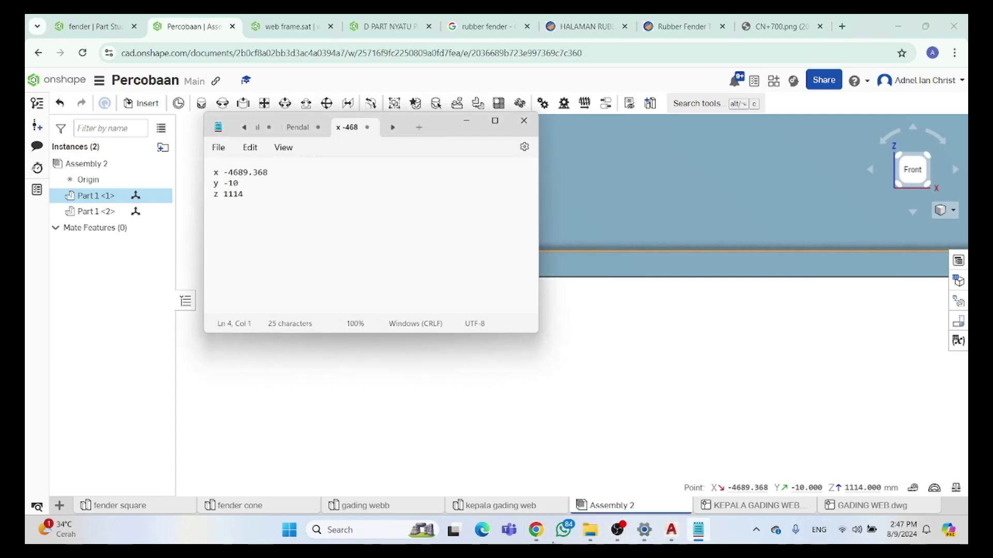
key("XF86Calculator")
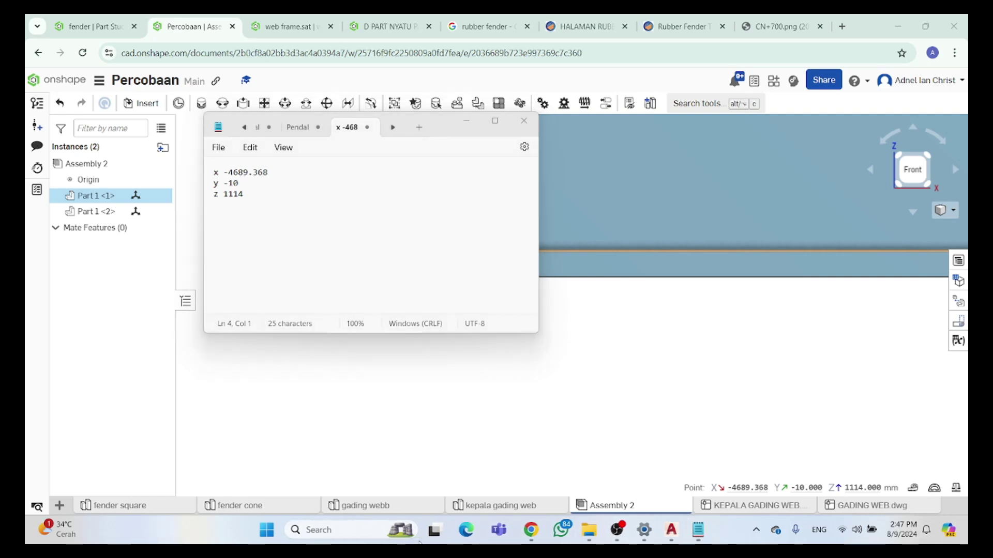
left_click_drag(491, 162, 644, 172)
left_click(361, 466)
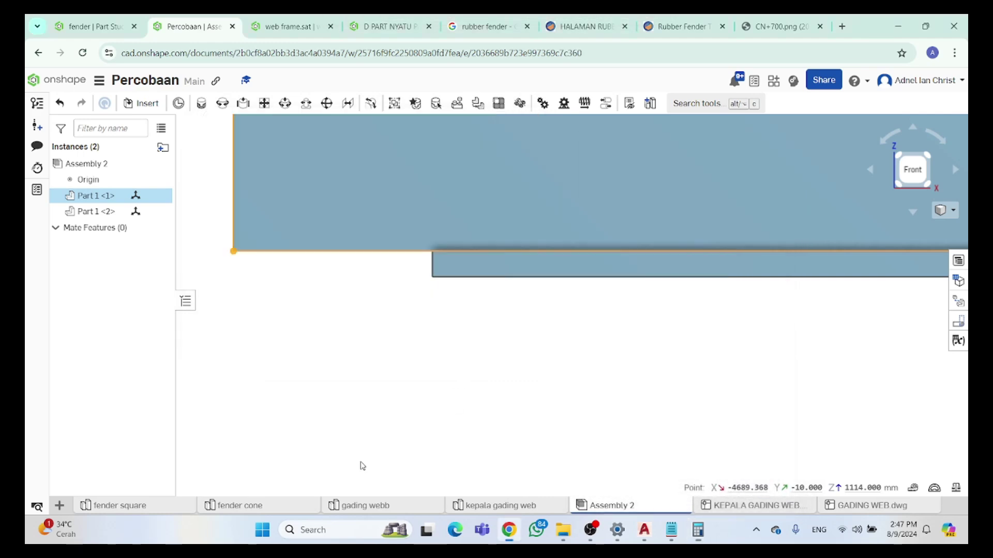
left_click(434, 253)
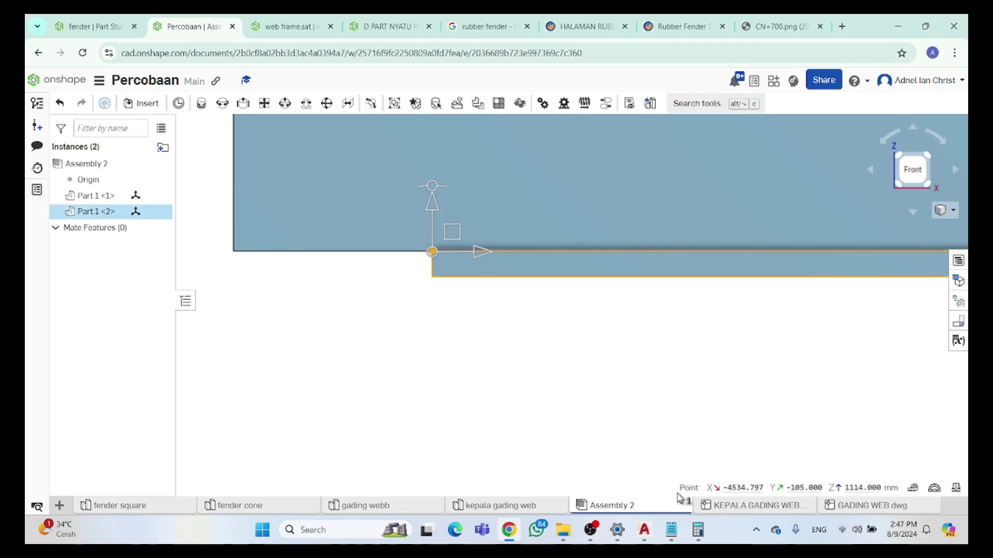
left_click(698, 530)
left_click(671, 530)
left_click(739, 236)
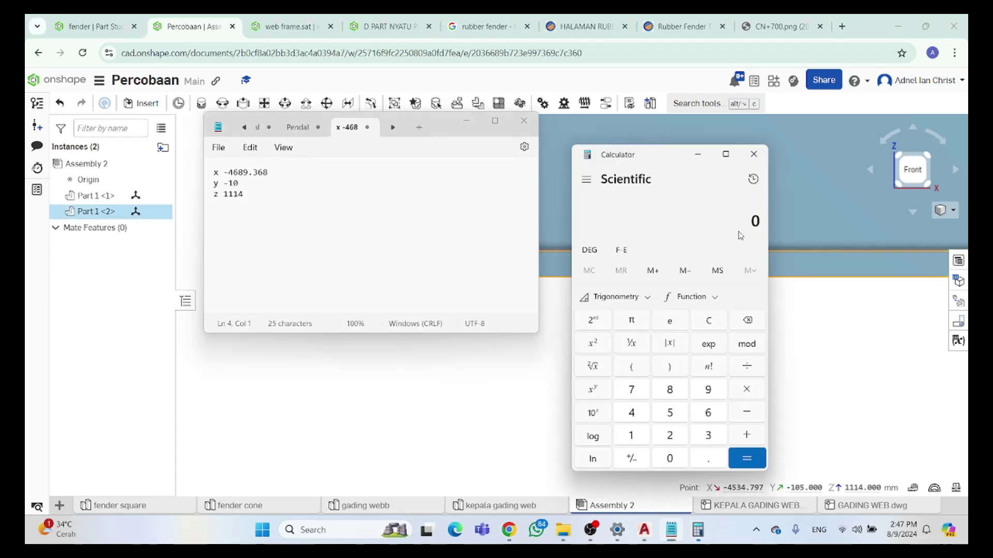
Calculate the X offset between the two corners as 4689.368 - 4534.797 in Calculator and copy the result
type("4689")
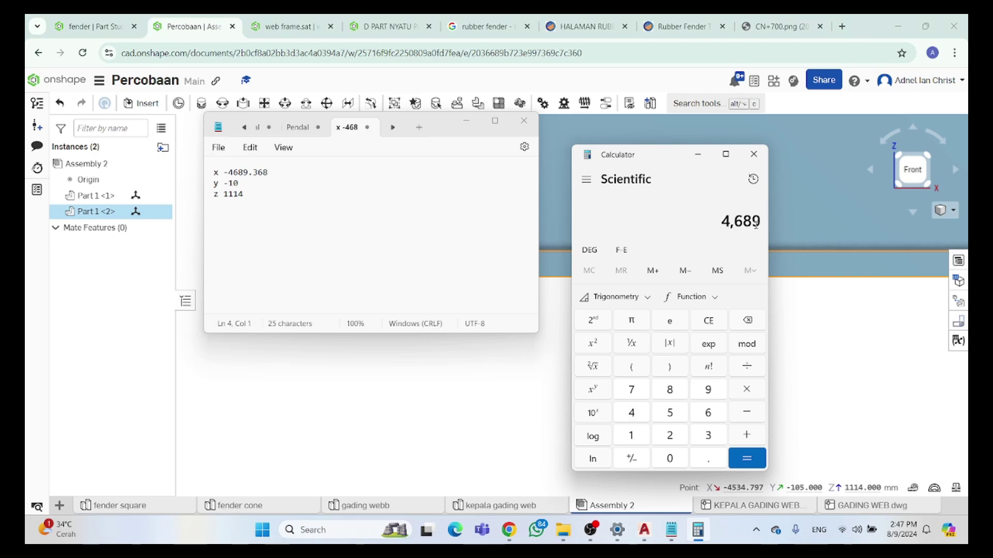
type(".368 ")
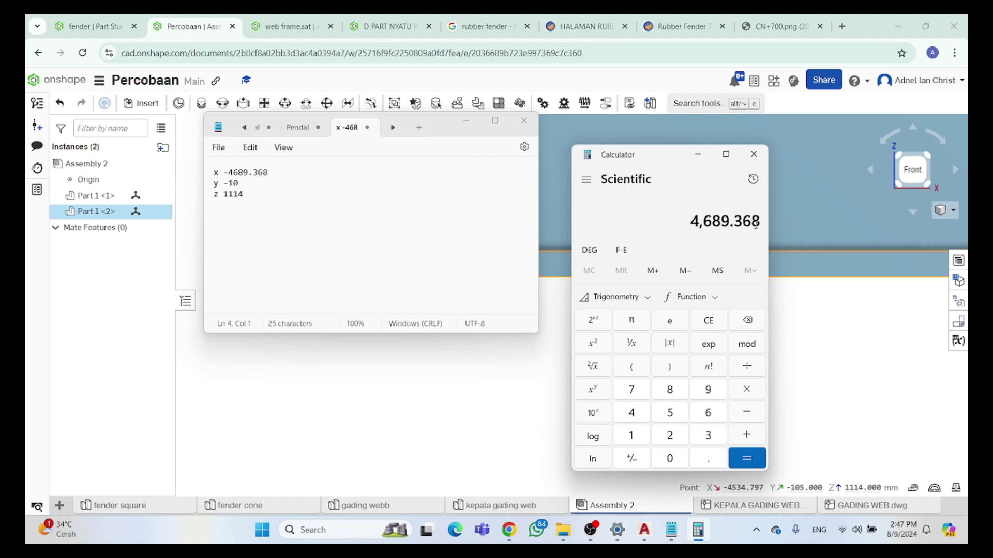
type("-")
type("4,5")
type("34")
type(".797")
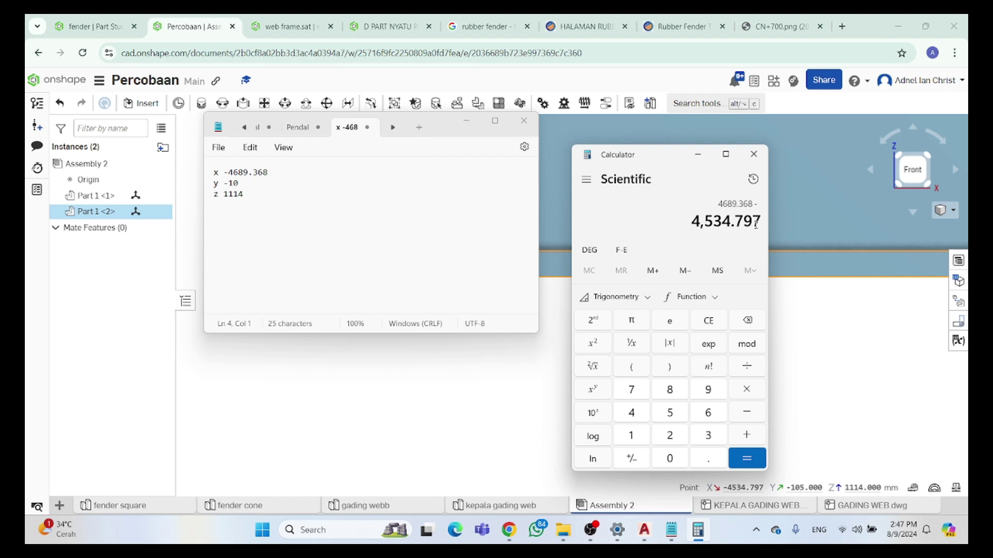
key("Return")
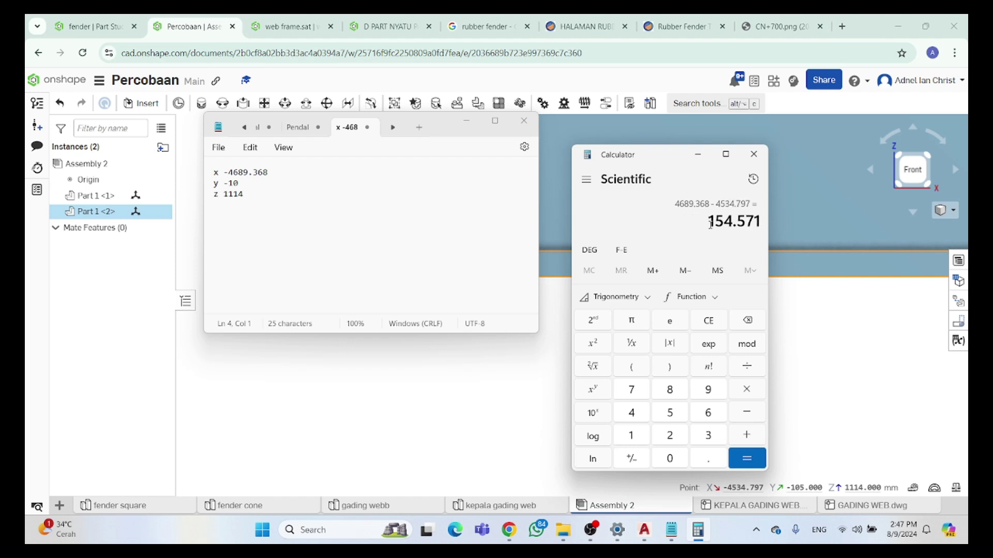
left_click_drag(713, 223, 763, 233)
key("ctrl+c")
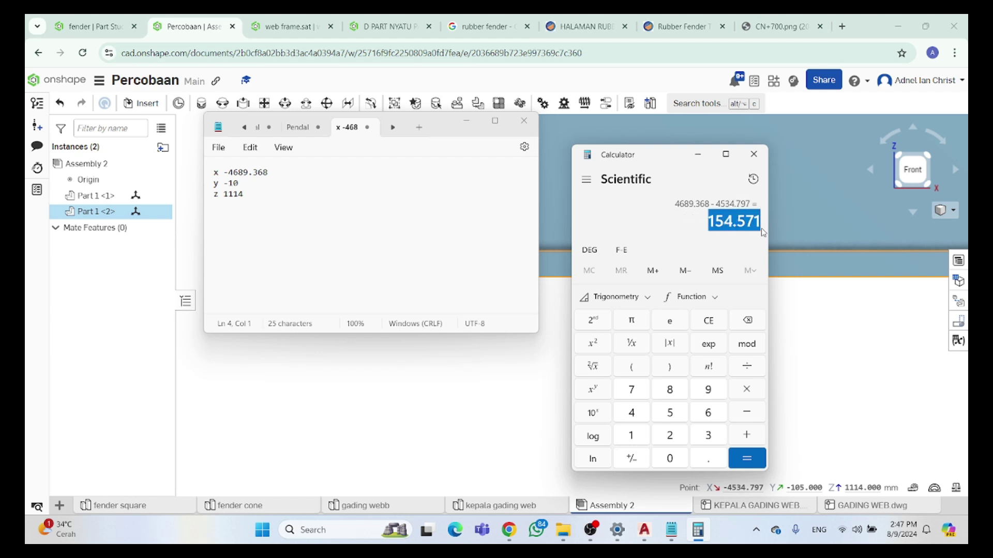
Move the frame head -154.571 mm along the X axis to line up with the end of the web frame plate
left_click(498, 414)
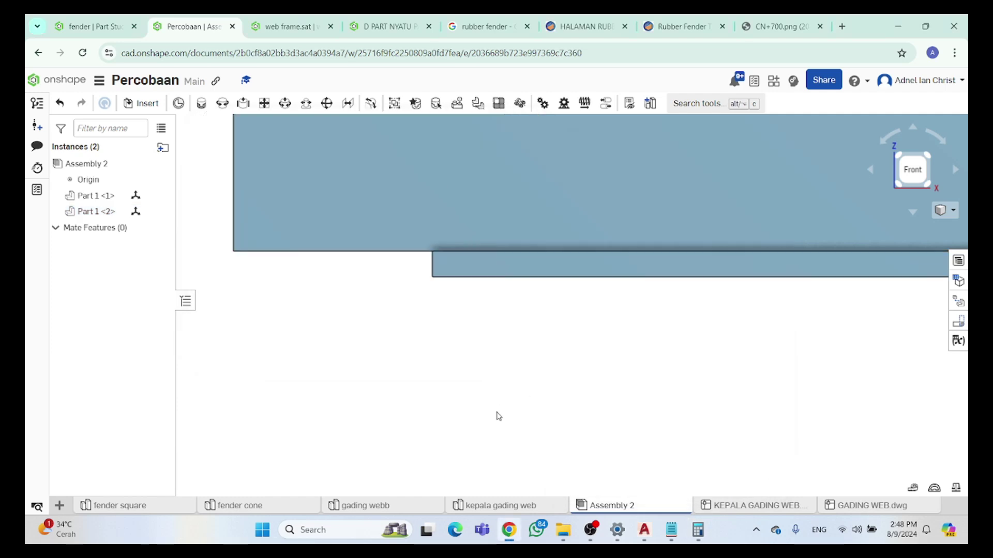
left_click(465, 268)
left_click_drag(465, 268, 441, 269)
key("ctrl+v")
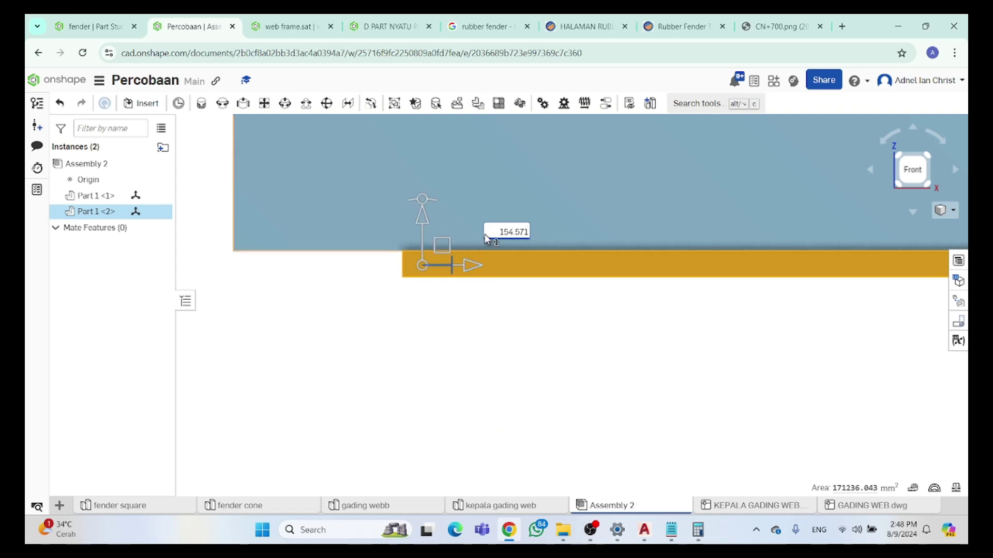
type("-")
key("Return")
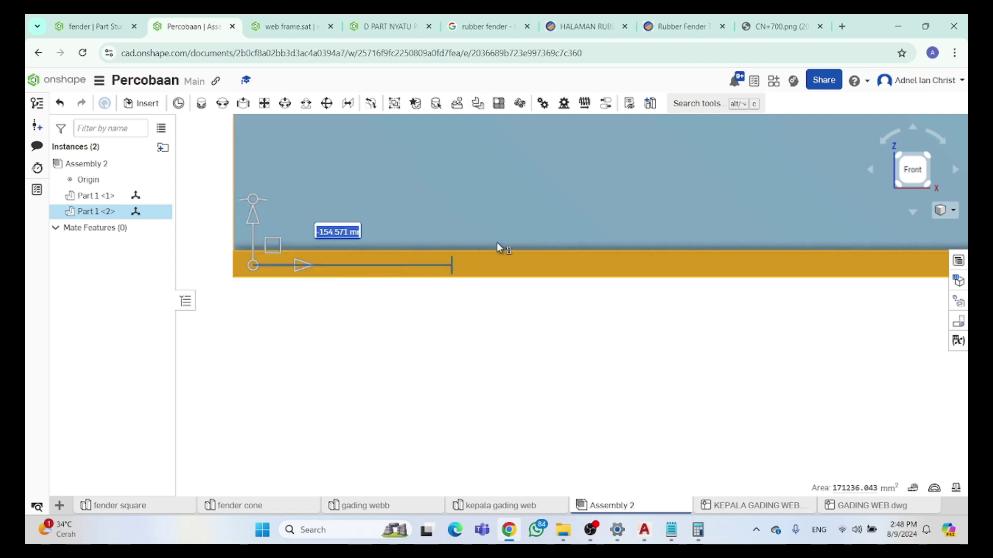
left_click(440, 350)
Examine the frame head's alignment with the web frame plate's end and lower edge in an angled view and the front view
scroll(439, 350, "down", 3)
right_click_drag(441, 351, 600, 336)
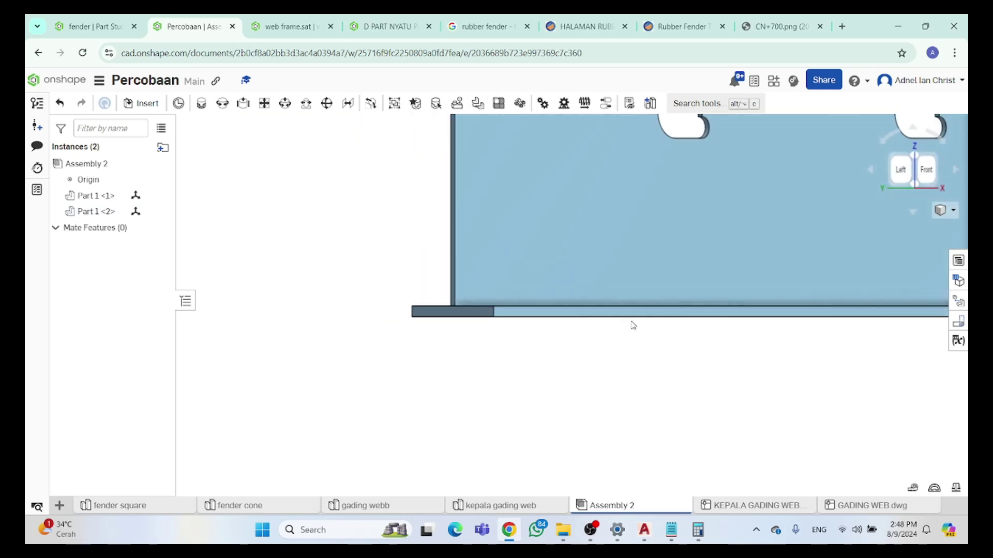
left_click(918, 165)
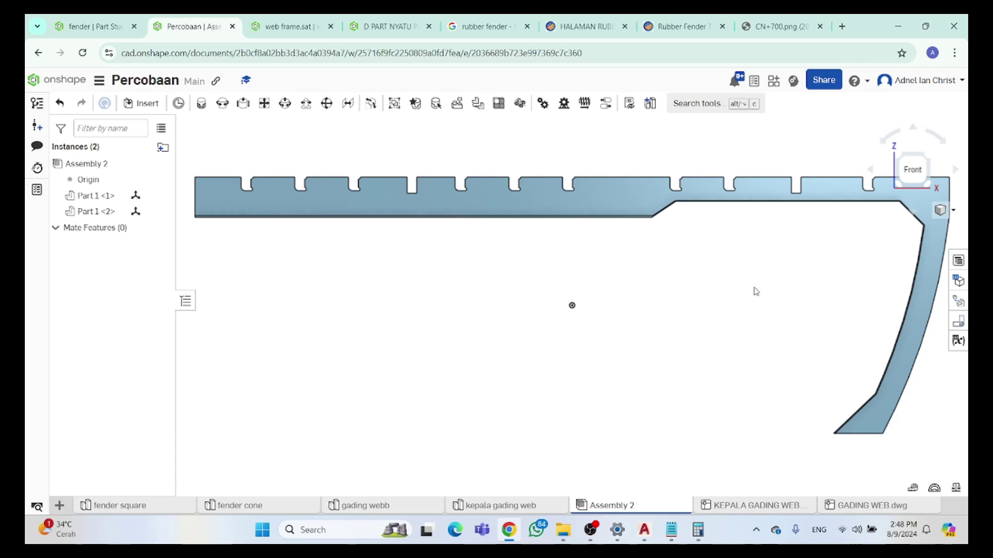
scroll(753, 290, "down", 4)
scroll(543, 264, "up", 5)
scroll(545, 264, "down", 4)
scroll(603, 266, "up", 3)
scroll(603, 270, "down", 1)
scroll(623, 299, "up", 4)
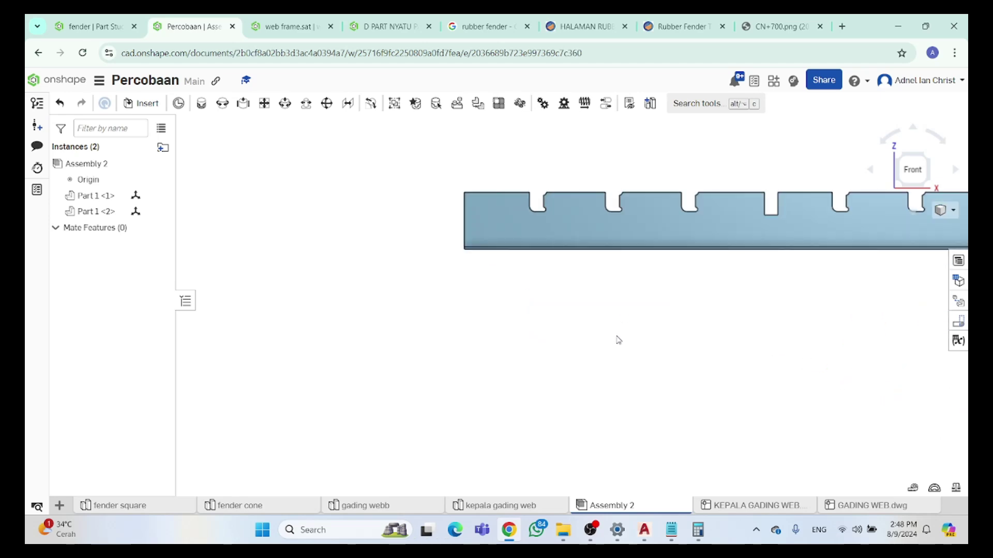
scroll(636, 279, "down", 2)
scroll(640, 303, "down", 2)
scroll(523, 320, "up", 3)
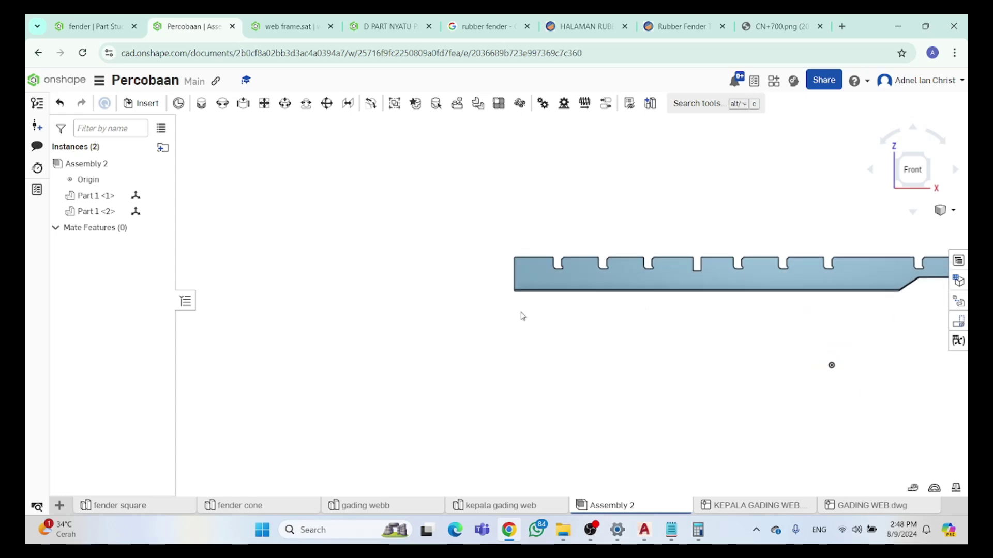
scroll(524, 319, "up", 3)
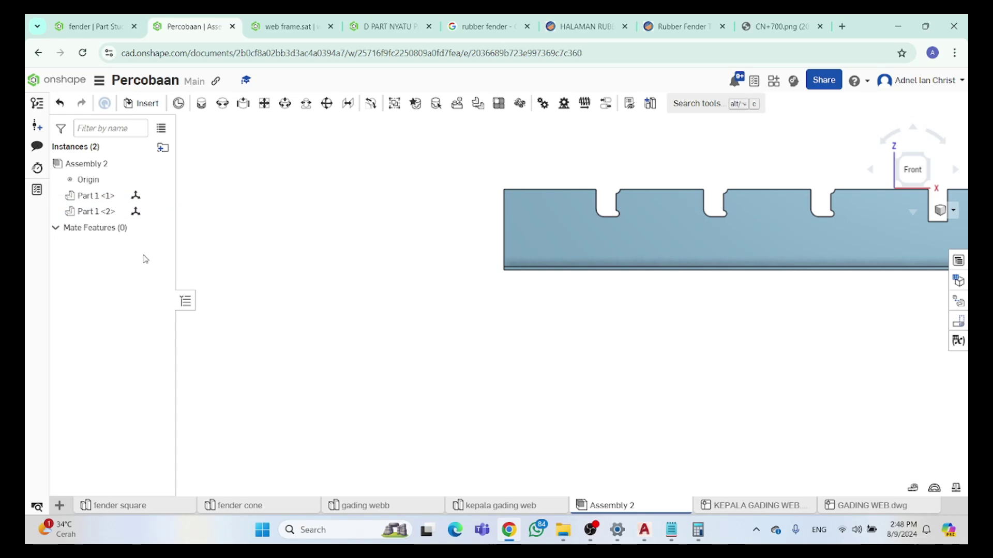
right_click(600, 506)
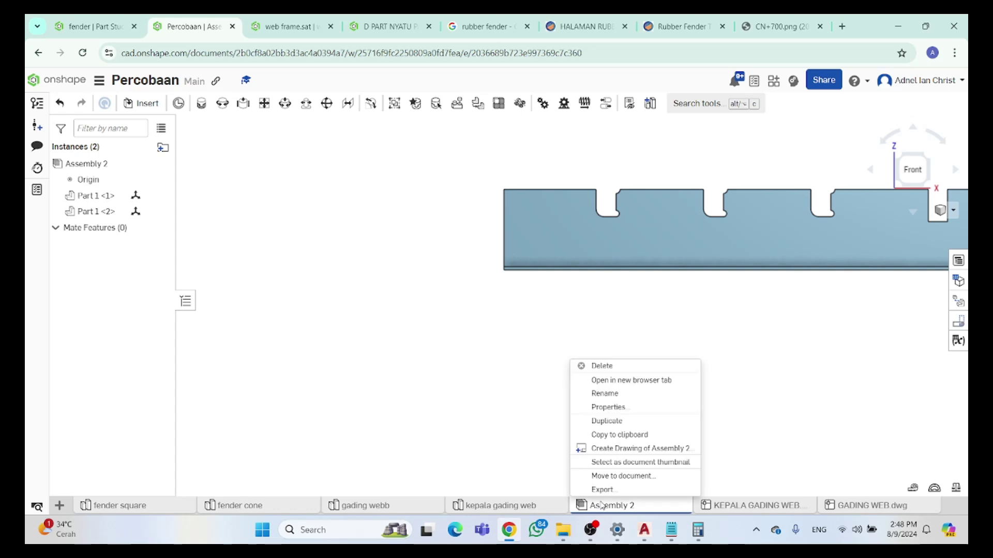
left_click(602, 490)
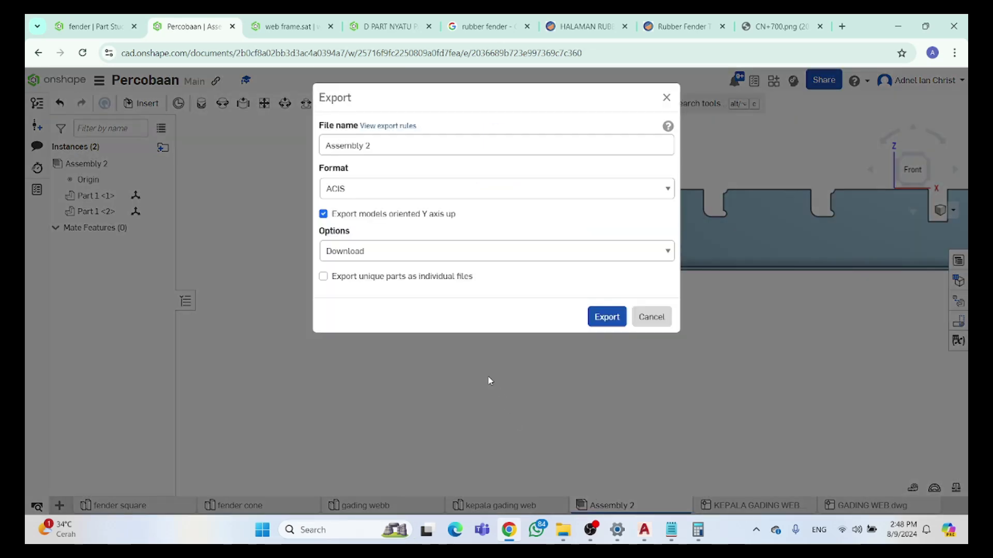
left_click(395, 191)
left_click(395, 190)
left_click(395, 190)
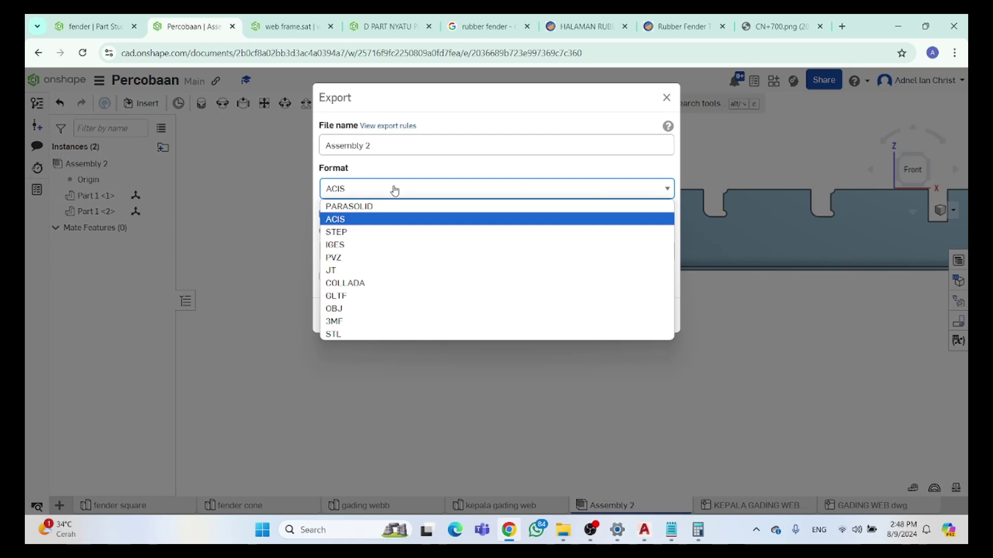
left_click(394, 190)
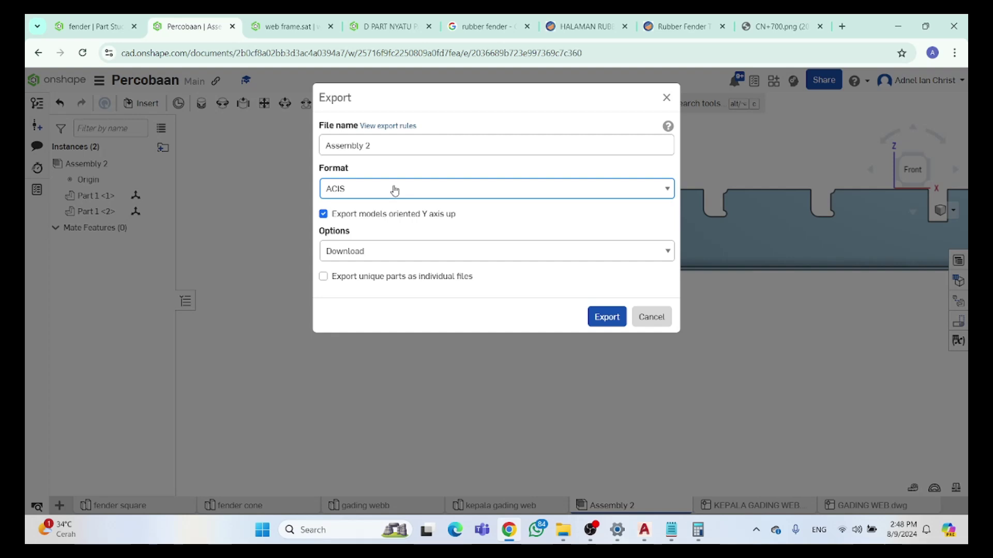
left_click(642, 316)
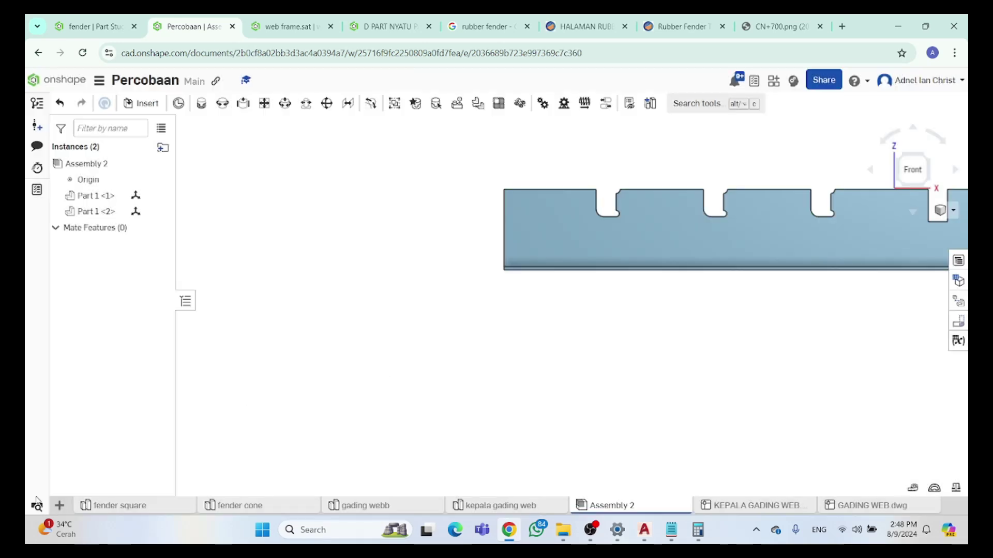
Export Assembly 2 as an ACIS download with the models oriented Y axis up
left_click(60, 506)
right_click(637, 511)
left_click(616, 490)
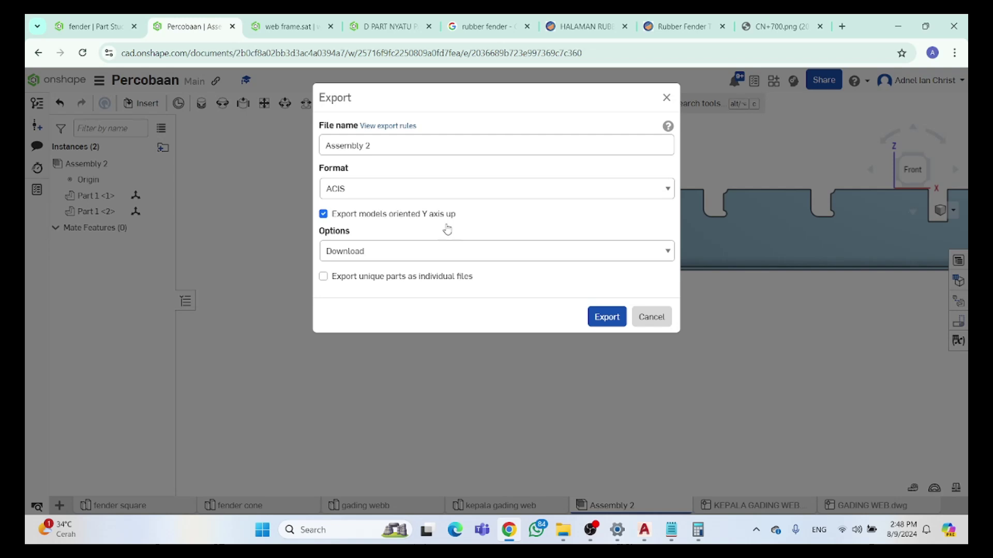
left_click(604, 317)
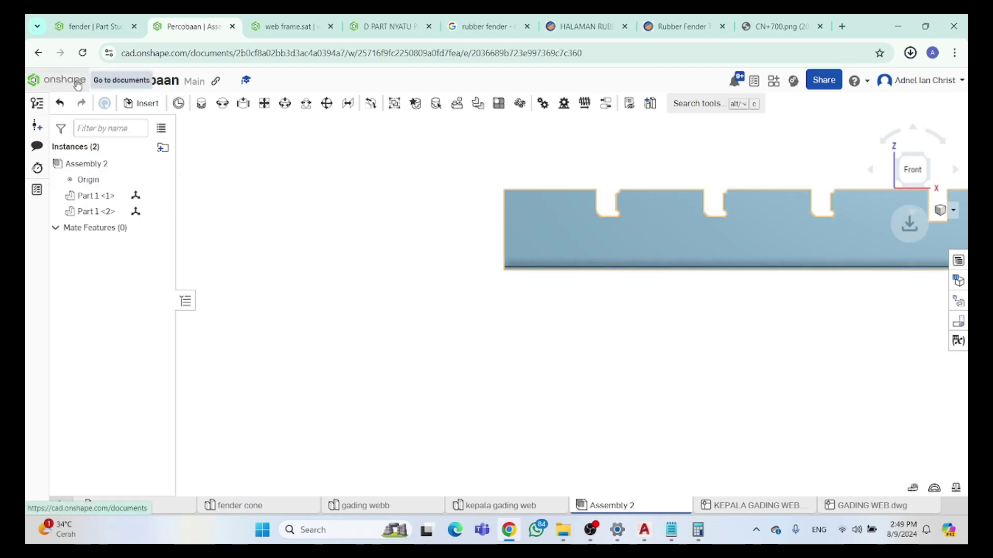
right_click(80, 88)
left_click(321, 189)
right_click(75, 86)
key("Escape")
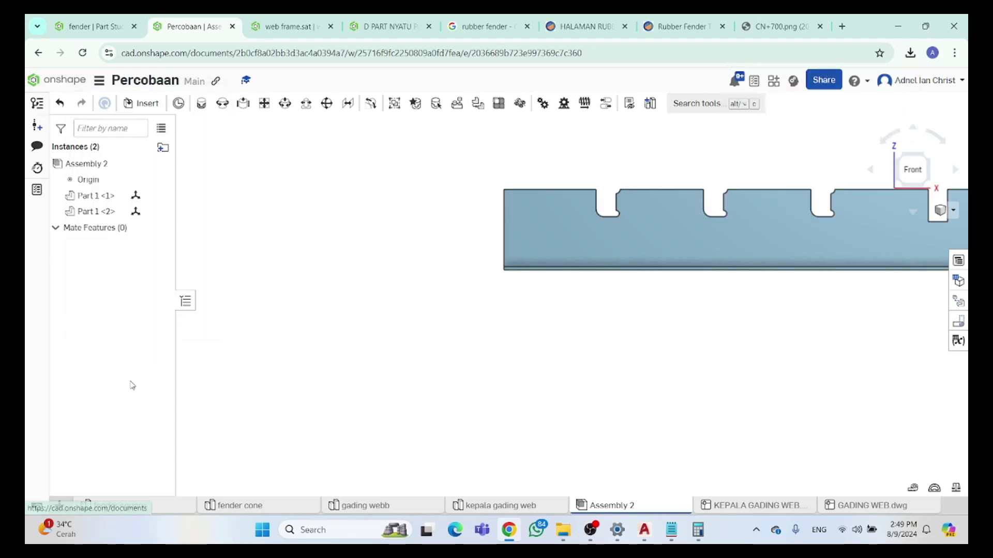
Import the exported Assembly 2 ACIS file from the Downloads folder into the document
left_click(59, 507)
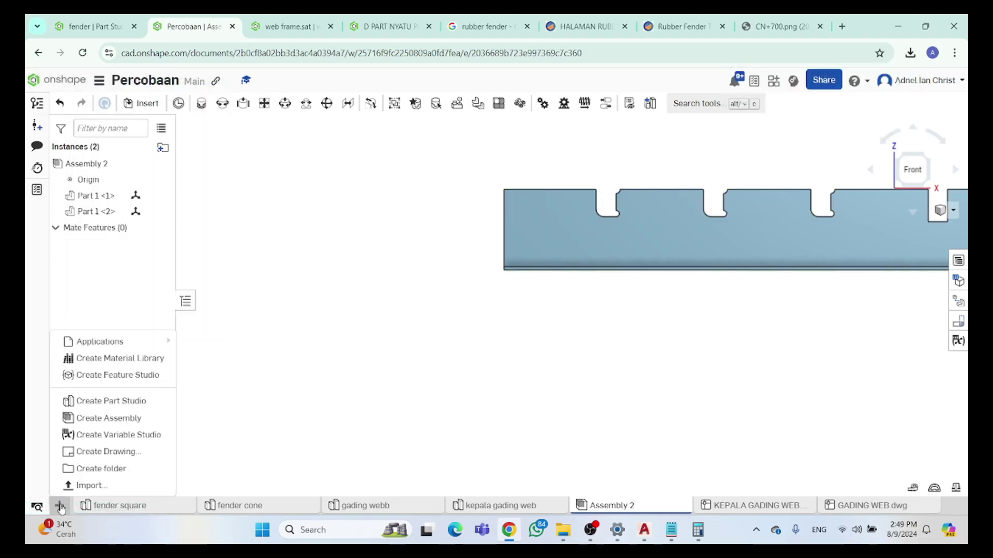
left_click(82, 487)
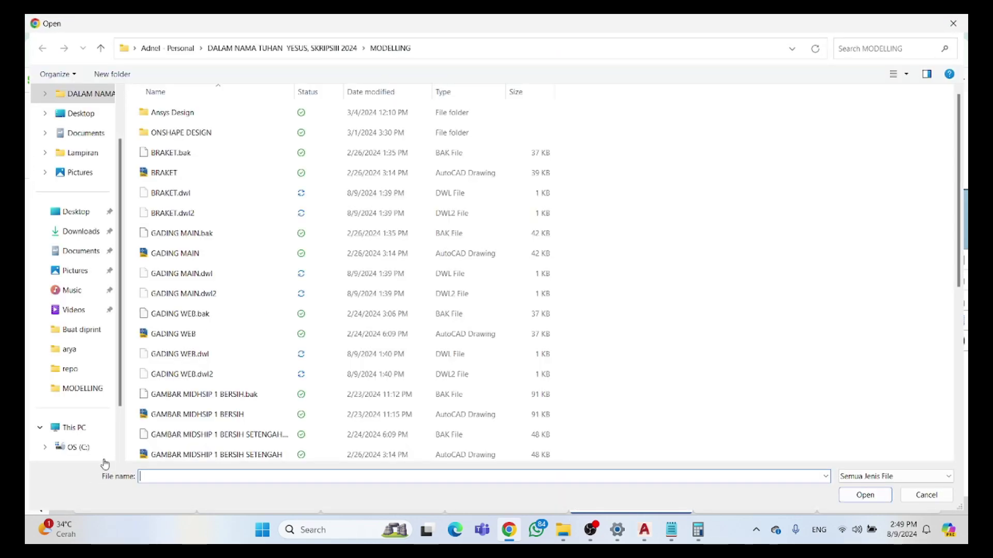
left_click(77, 231)
left_click(221, 130)
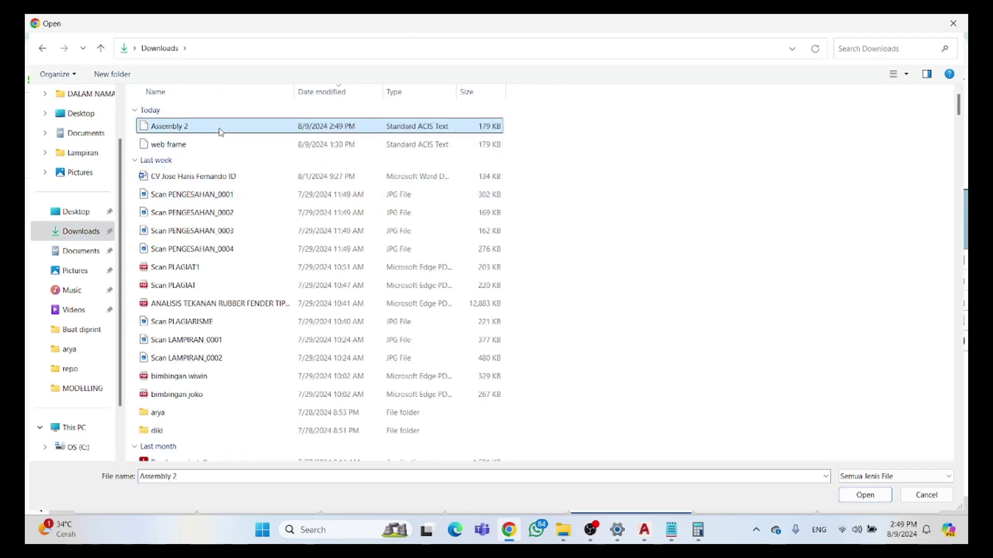
left_click(865, 495)
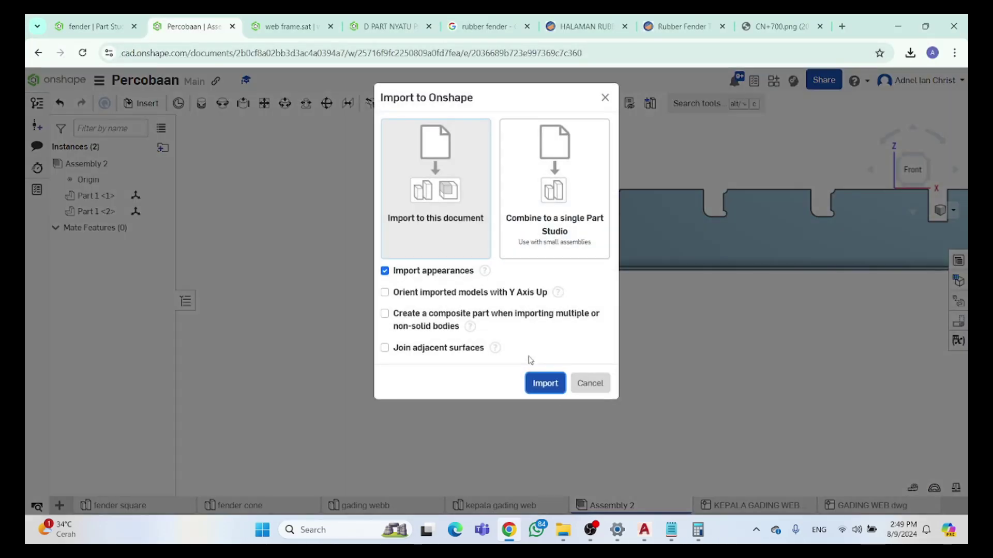
left_click(545, 384)
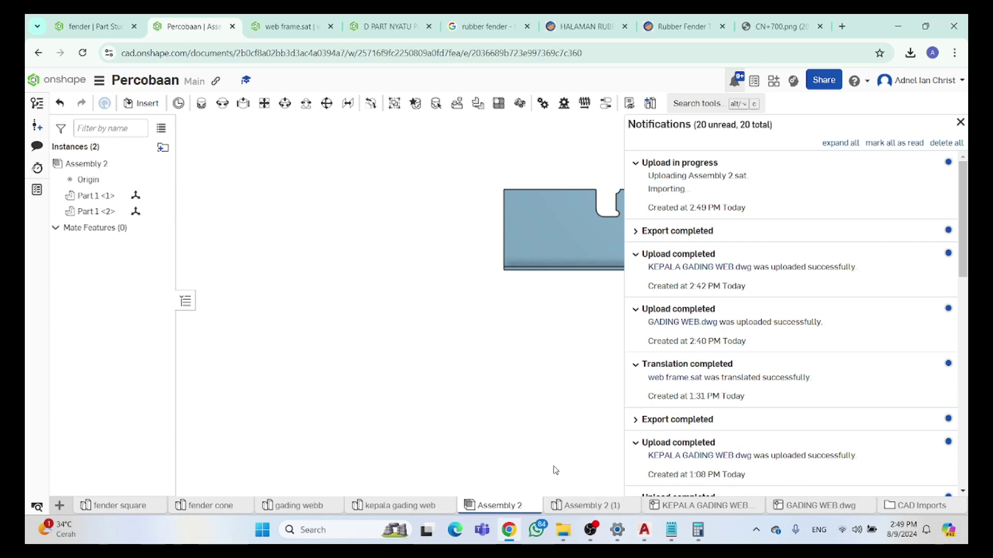
Open the part studio imported from Assembly 2 and examine the web frame and frame head bodies from several angles
left_click(572, 507)
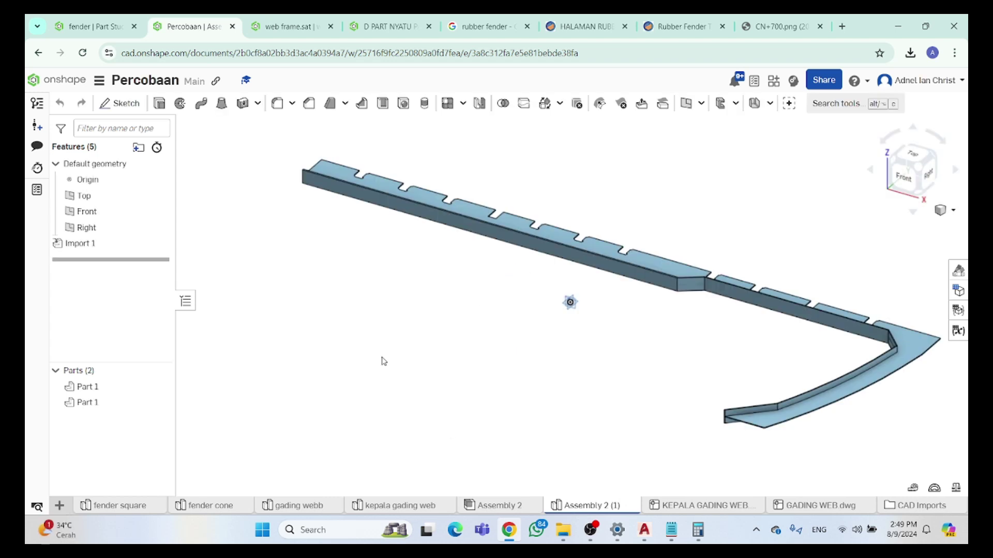
right_click_drag(406, 326, 433, 401)
scroll(356, 334, "down", 3)
scroll(357, 334, "up", 3)
scroll(357, 334, "down", 1)
scroll(378, 331, "down", 3)
right_click_drag(379, 332, 415, 343)
scroll(434, 308, "up", 4)
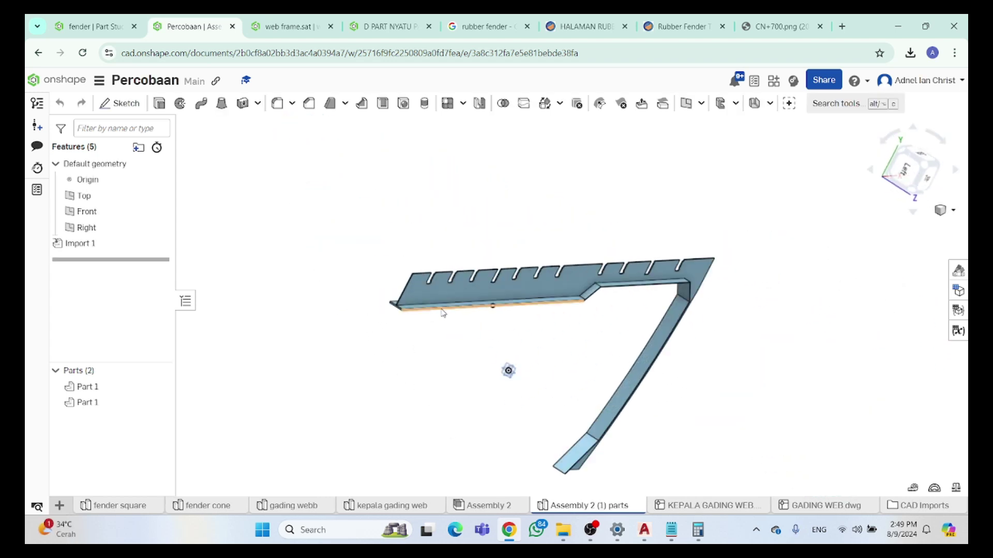
left_click(434, 301)
left_click(402, 351)
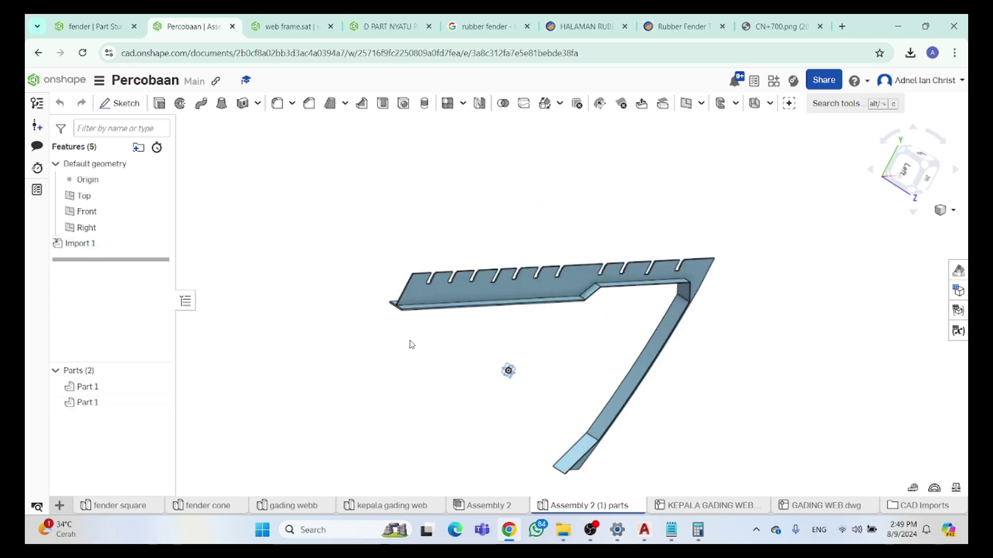
left_click(417, 295)
left_click(408, 333)
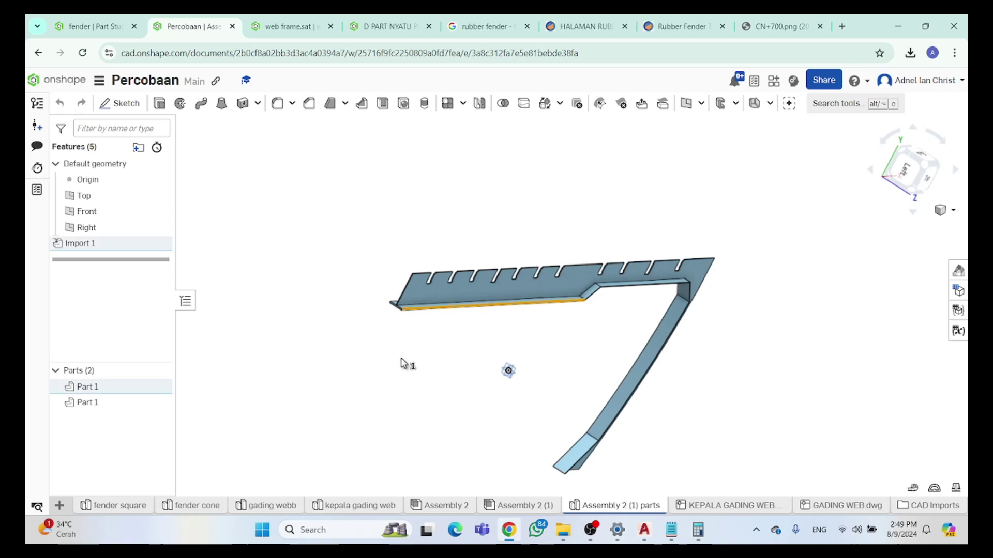
Merge the two imported parts into a single body with a Boolean Union and check the resulting part
scroll(605, 363, "down", 3)
middle_click_drag(605, 363, 586, 318)
scroll(592, 333, "up", 2)
left_click_drag(741, 436, 372, 186)
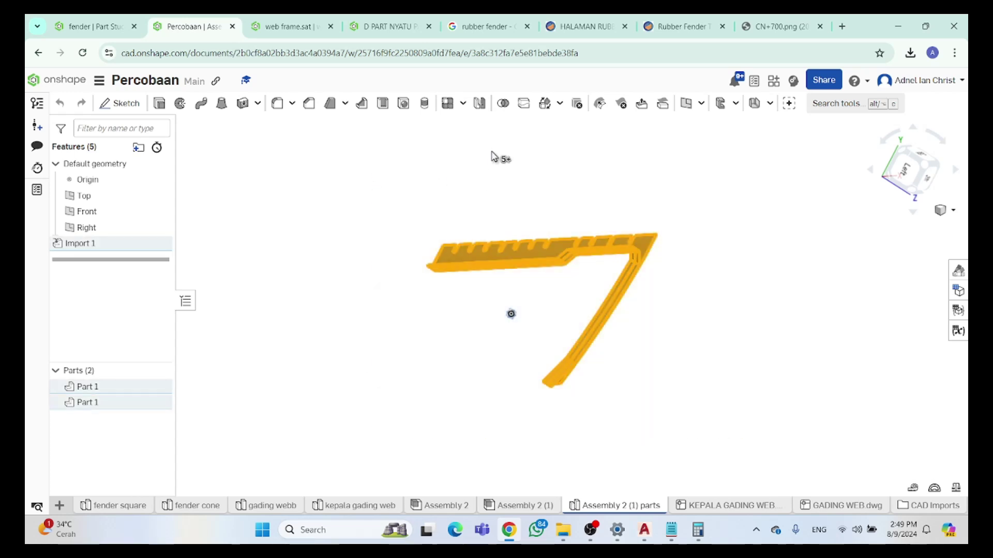
left_click(504, 104)
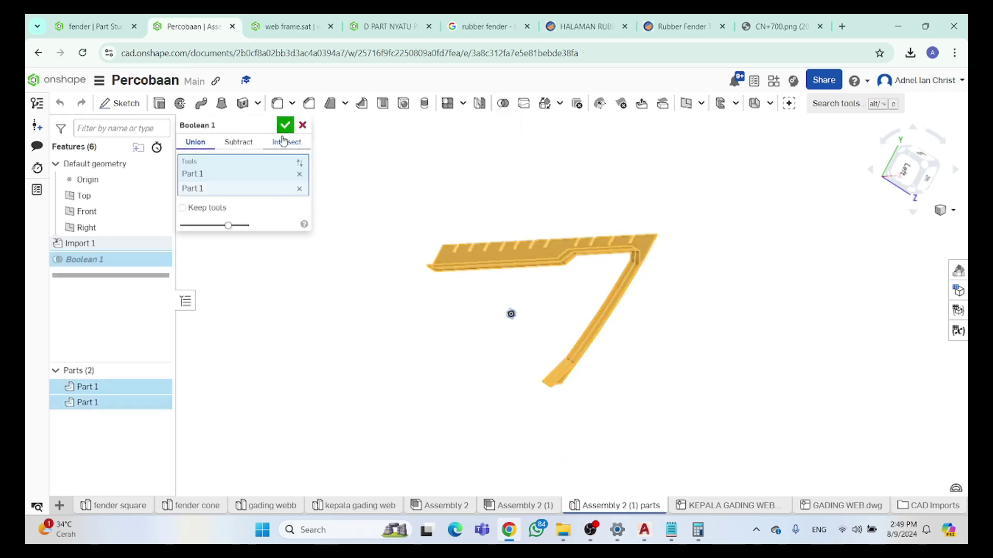
key("Return")
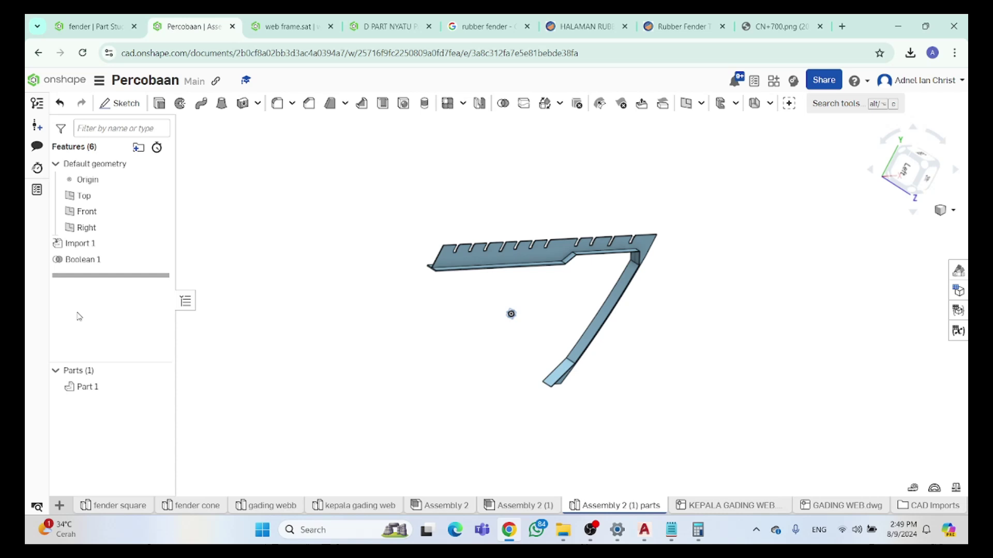
left_click(82, 387)
left_click(374, 348)
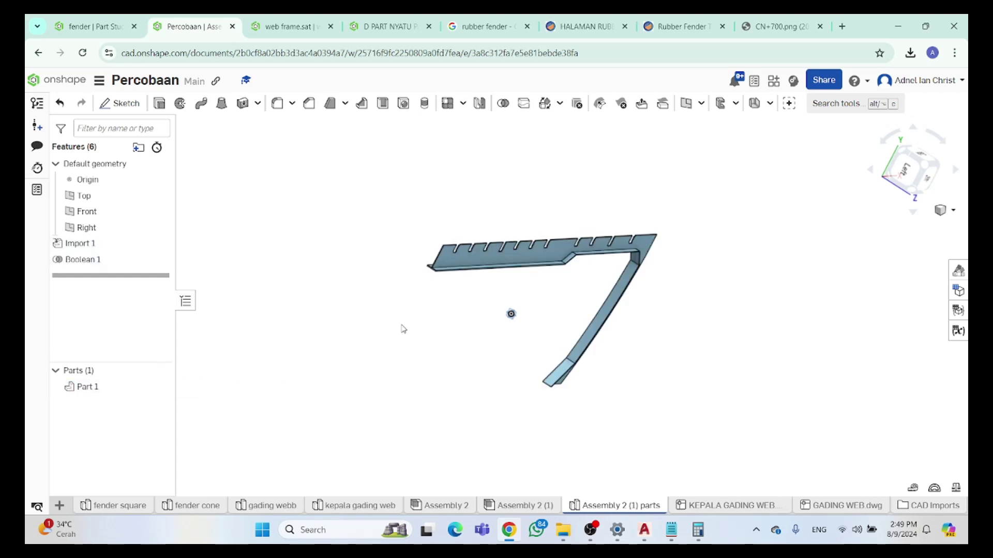
scroll(534, 308, "up", 3)
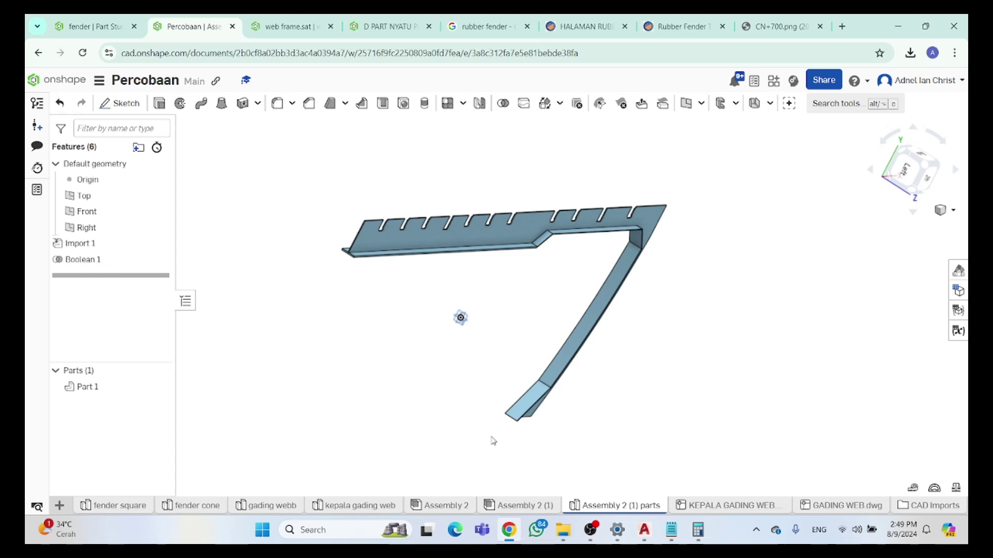
Rename the merged part studio as "web frame" and place it directly after fender cone
left_click(59, 506)
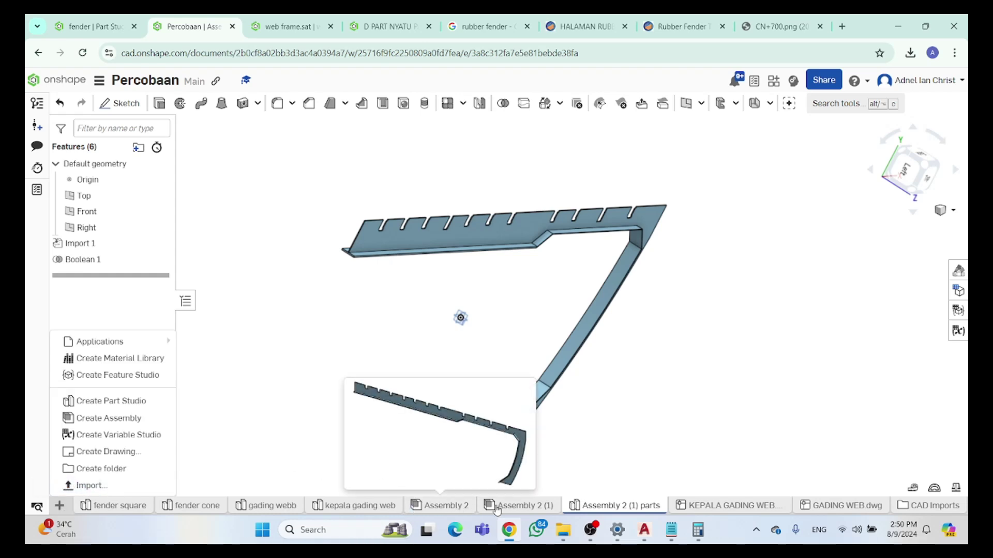
right_click(638, 506)
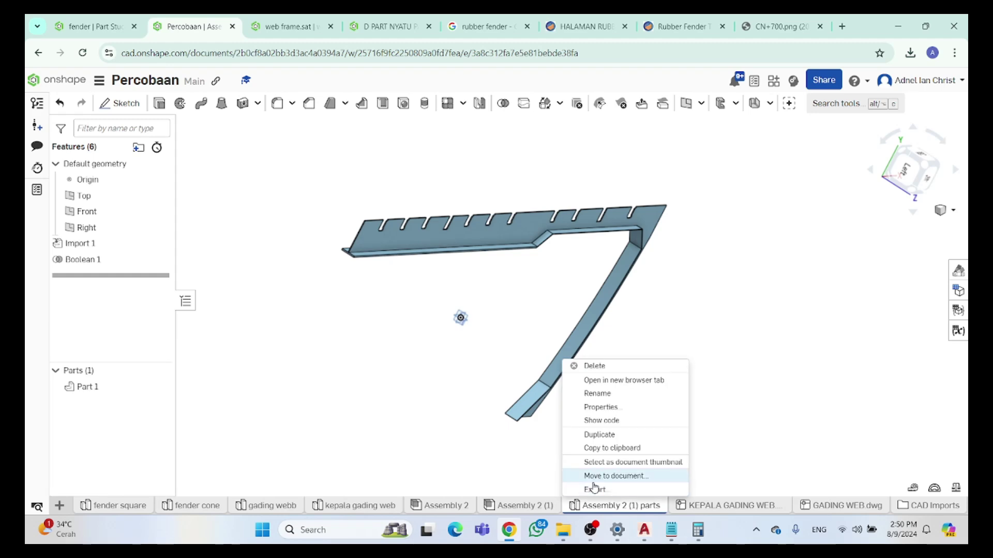
left_click(604, 394)
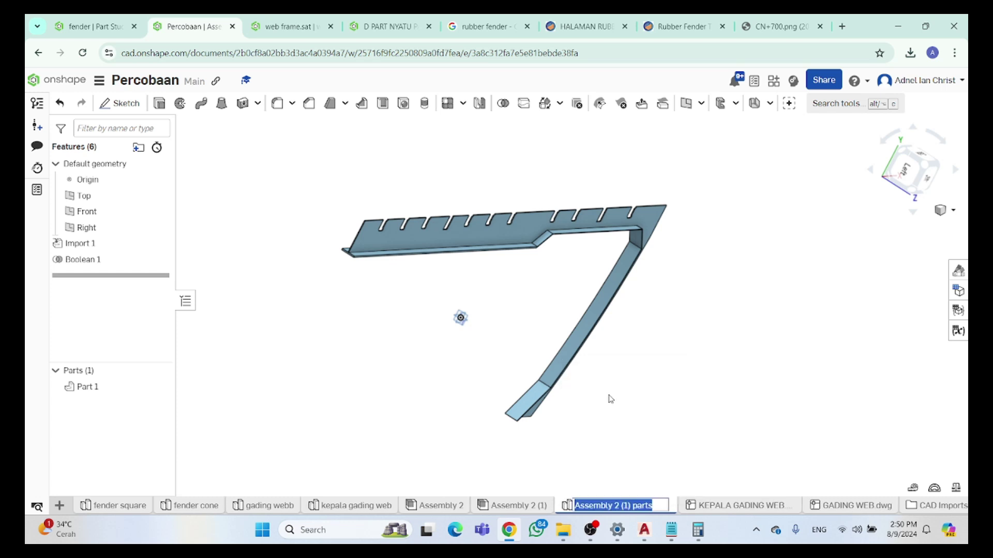
type("web frame")
key("Return")
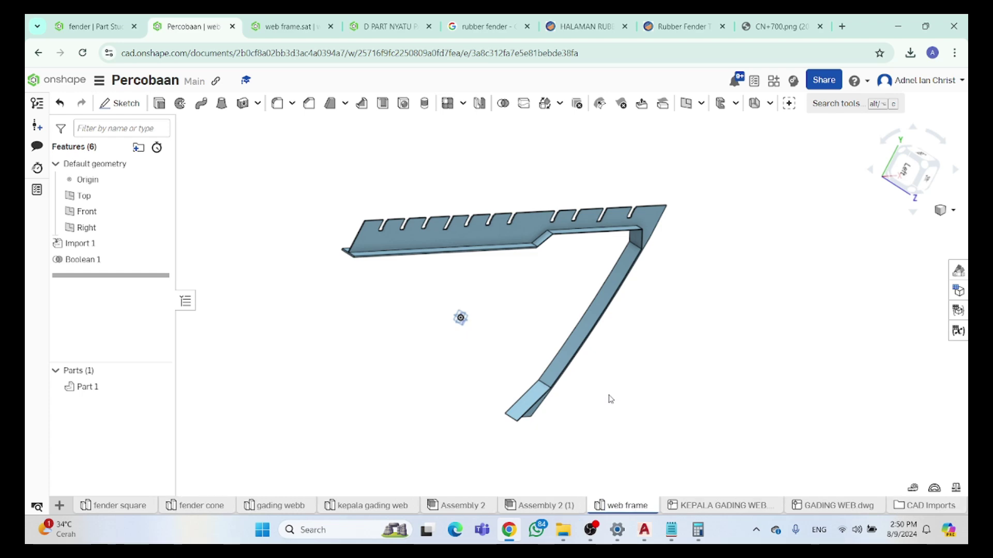
left_click_drag(627, 508, 278, 532)
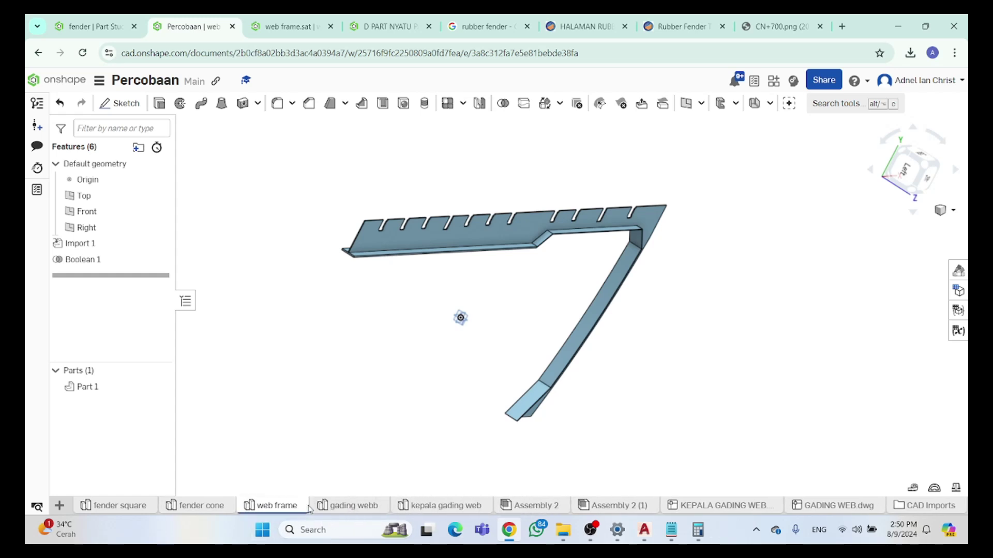
Import the GADING MAIN AutoCAD drawing from the MODELLING folder into the document
left_click(59, 506)
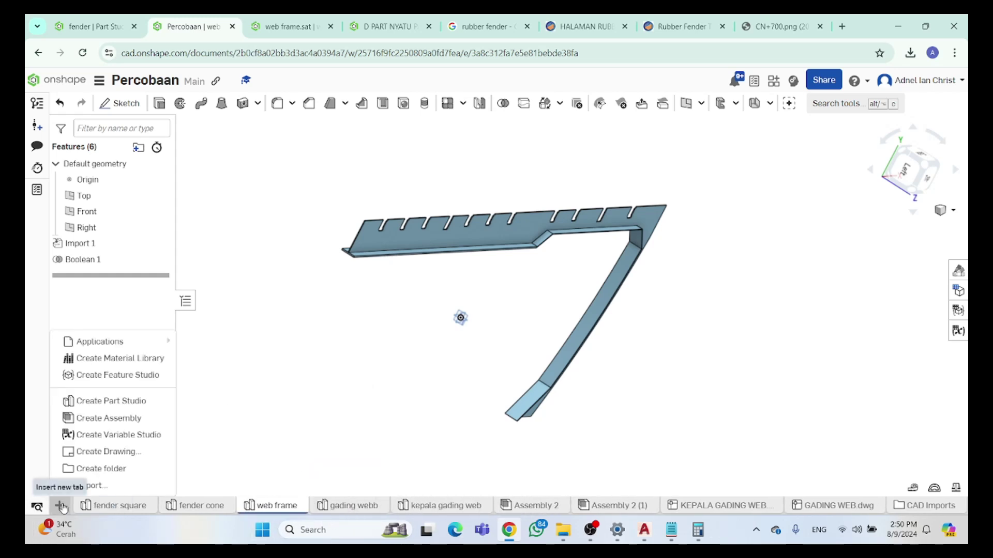
left_click(86, 486)
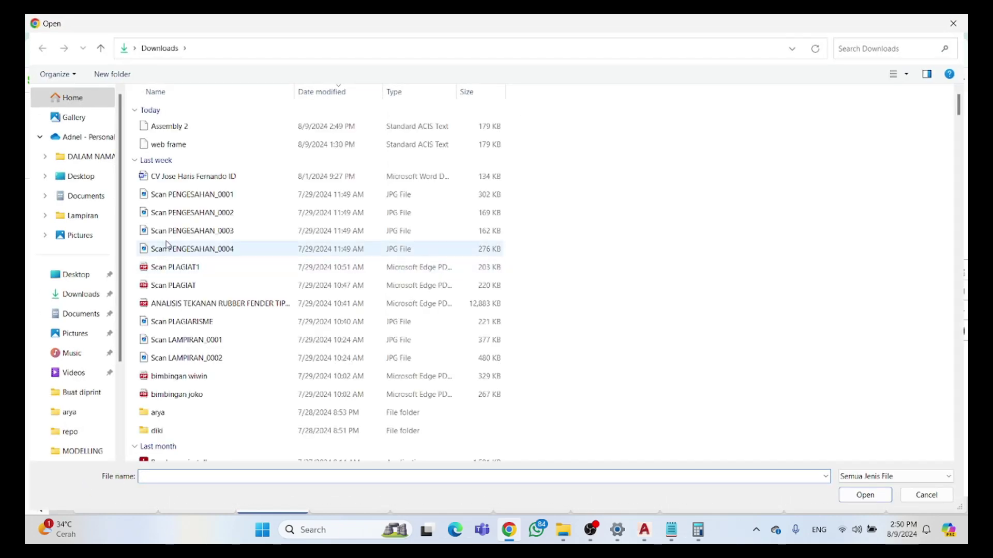
left_click(86, 156)
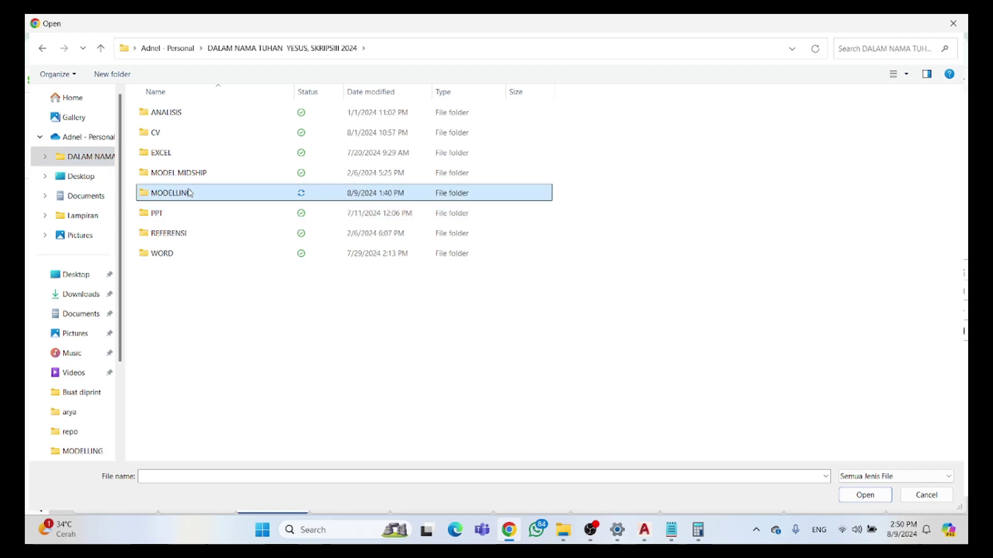
double_click(170, 192)
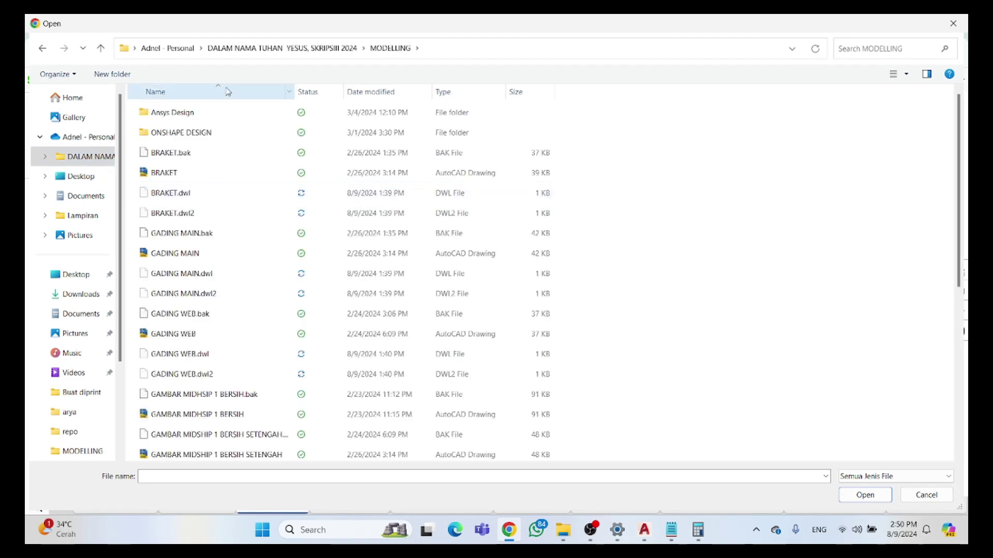
left_click(212, 257)
left_click(865, 495)
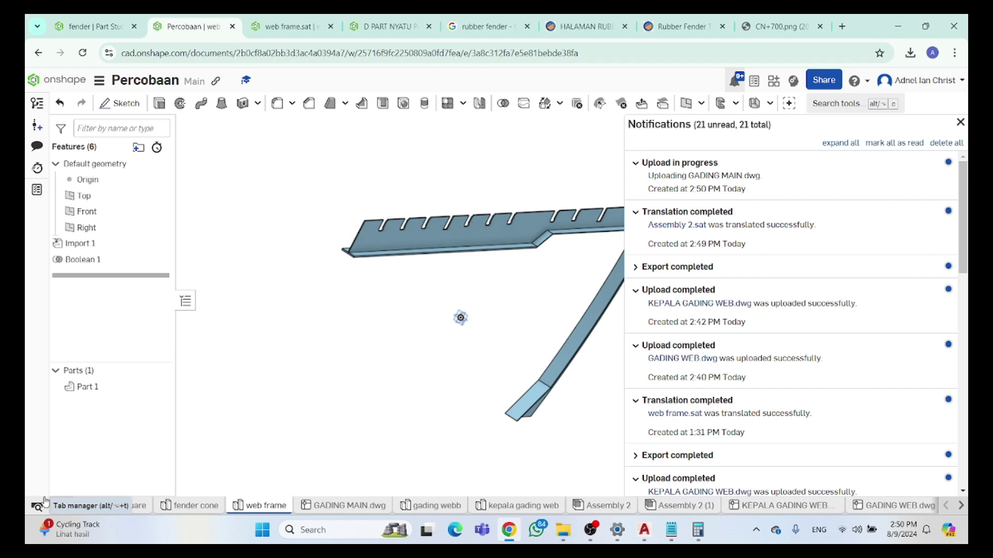
Create a new part studio and start a sketch on its Front plane, viewed face-on
left_click(59, 505)
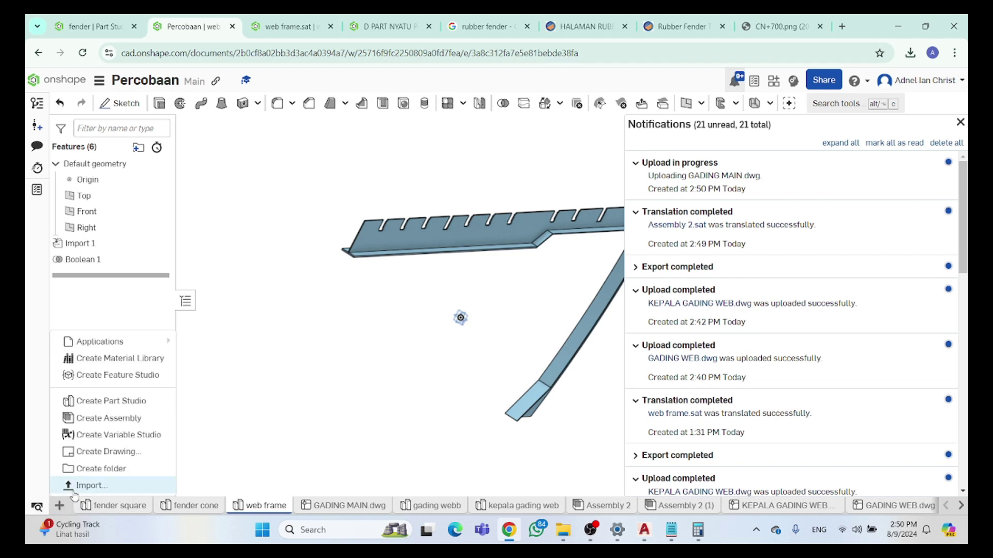
left_click(111, 401)
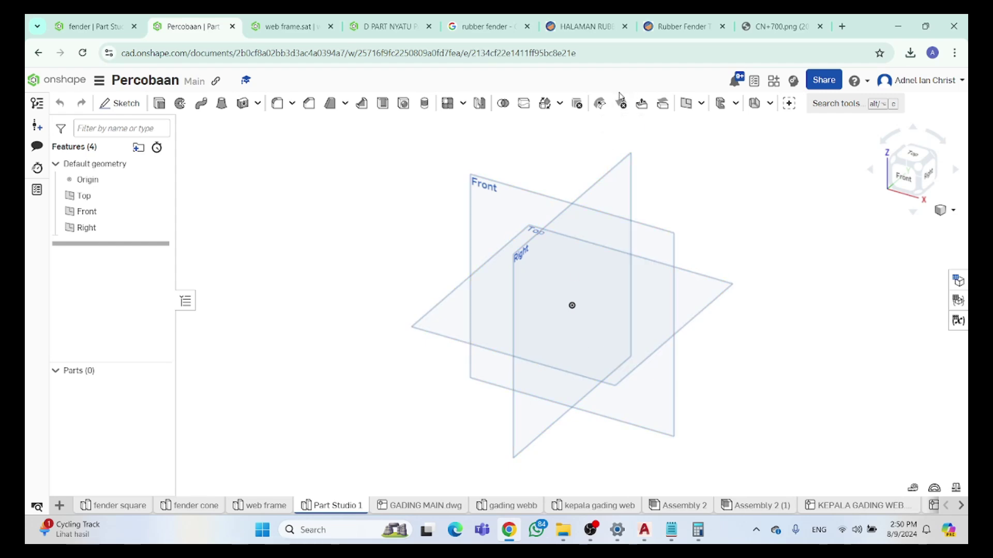
left_click(487, 212)
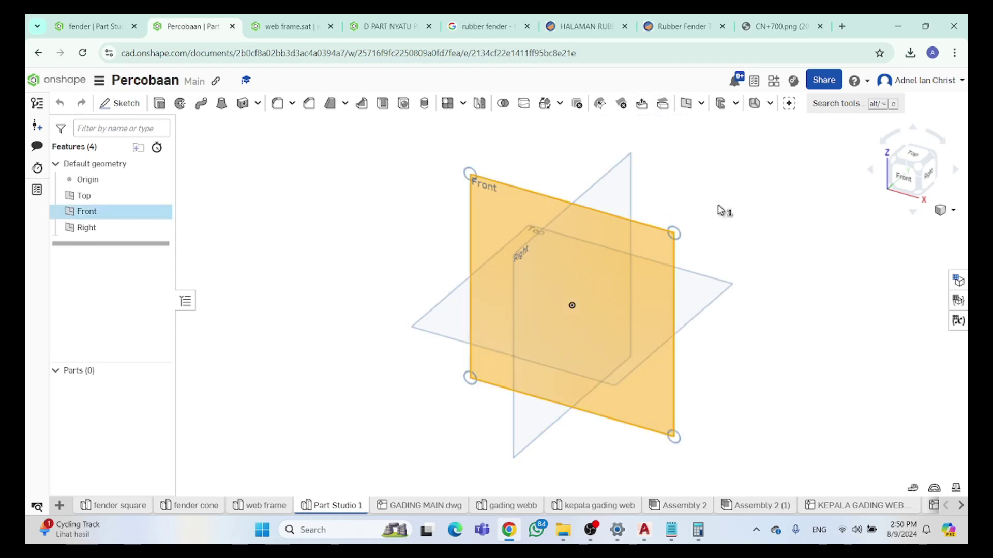
left_click(904, 176)
left_click(120, 102)
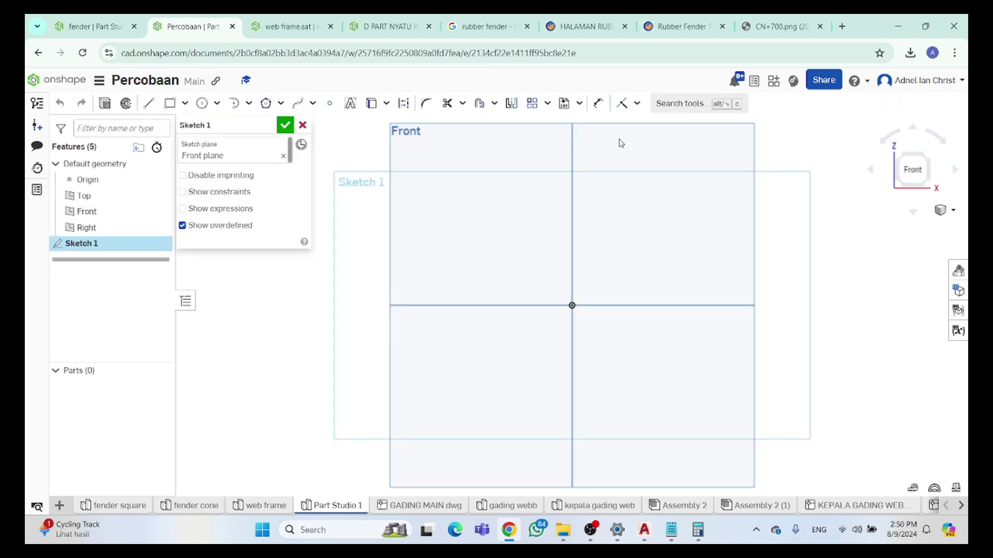
Insert GADING MAIN.dwg from the current document into the sketch and check the main frame profile
left_click(580, 103)
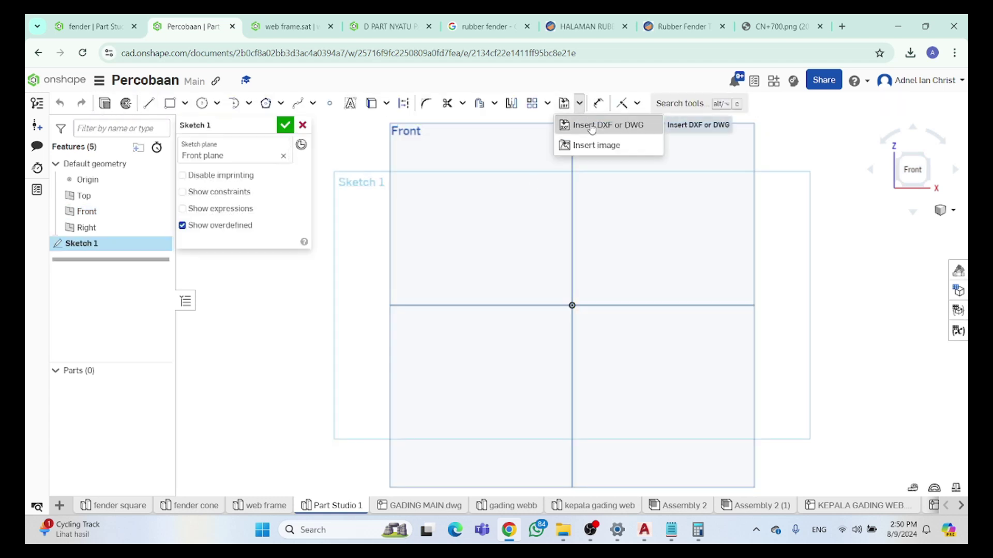
left_click(589, 125)
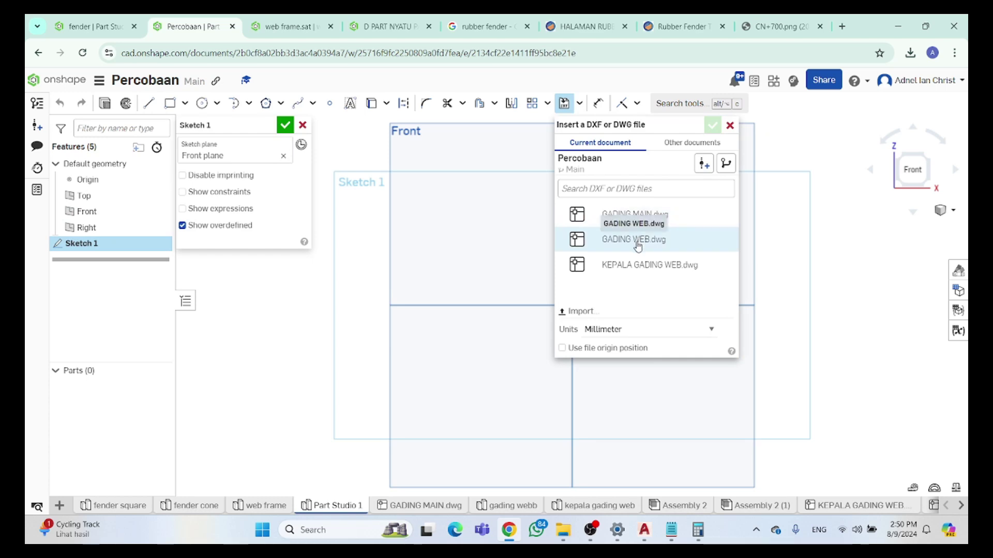
left_click(641, 217)
left_click(713, 126)
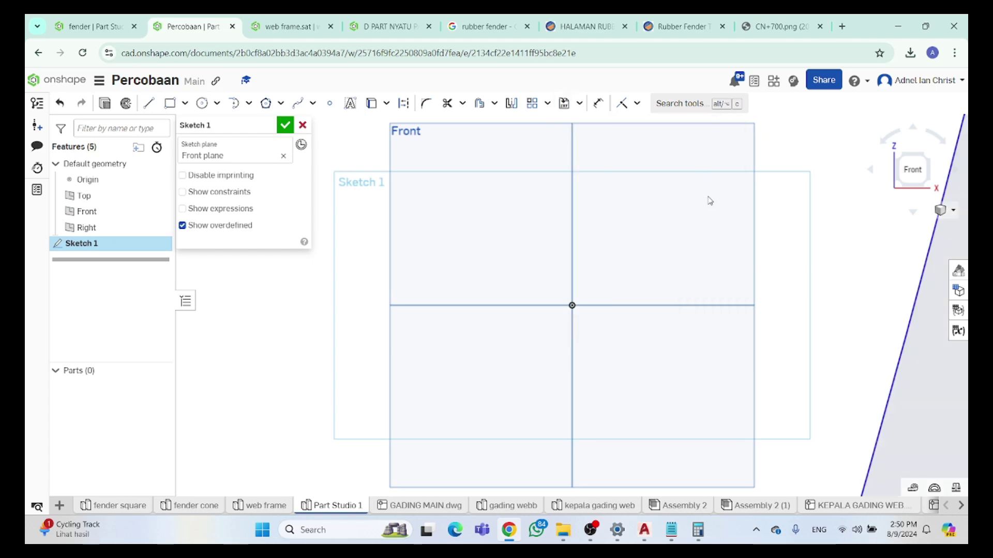
scroll(769, 173, "down", 3)
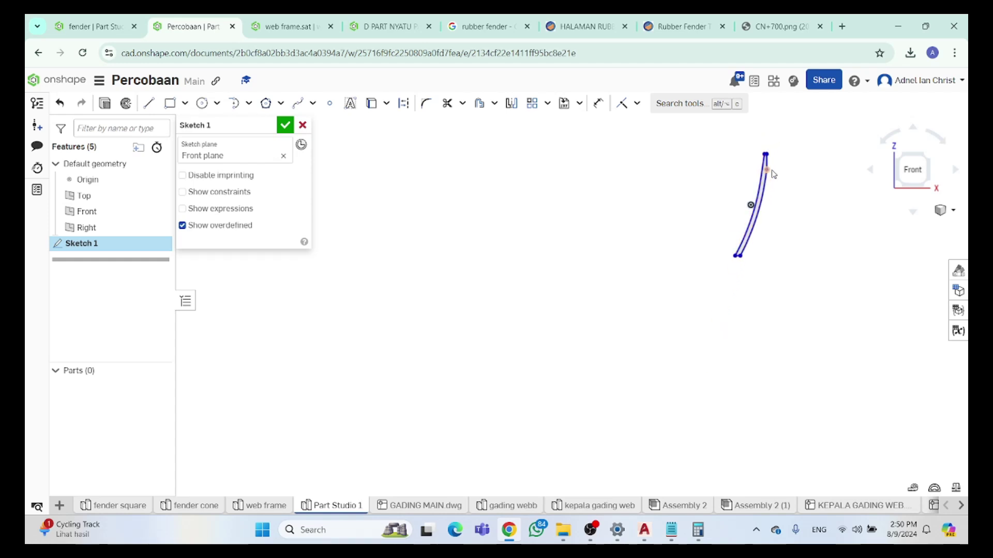
scroll(768, 173, "up", 4)
left_click(756, 194)
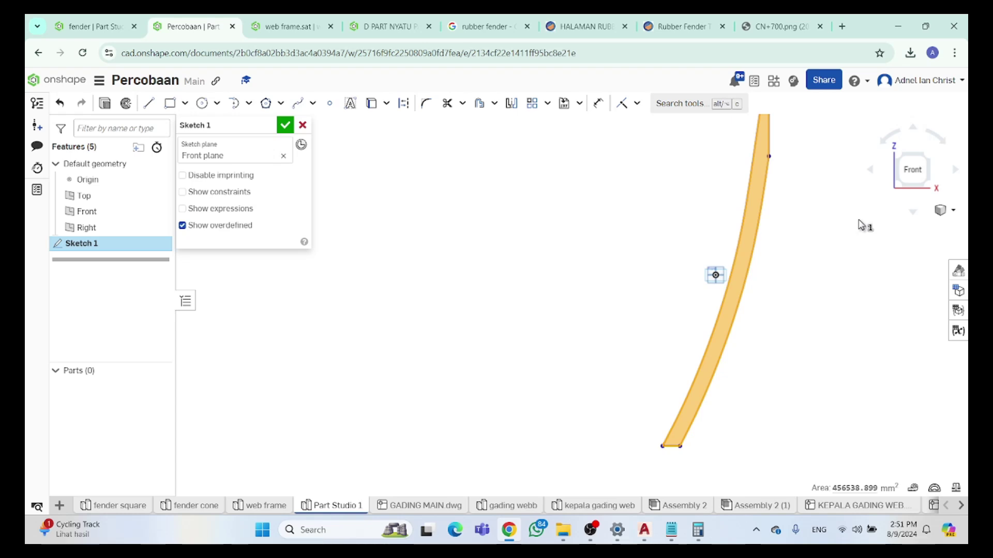
left_click(806, 249)
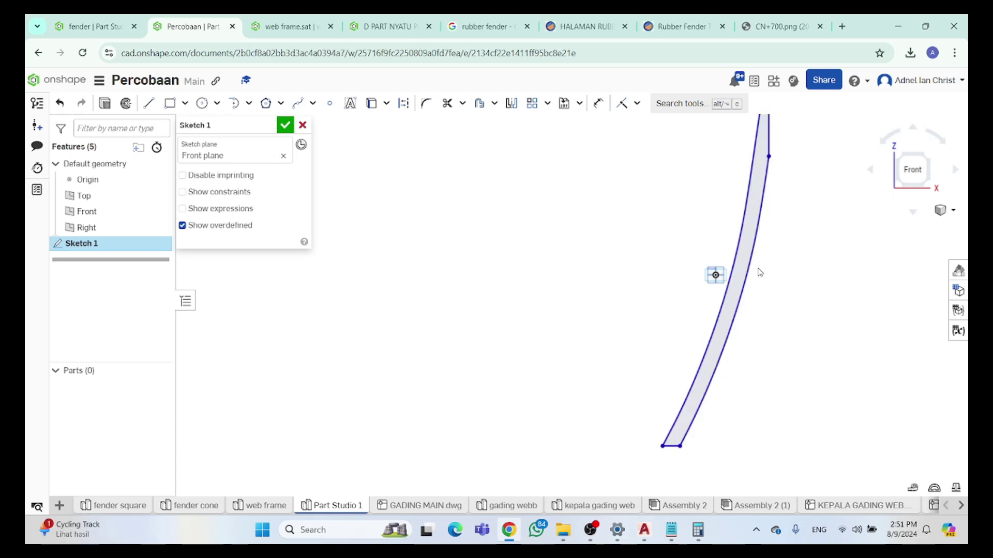
Finish the sketch and extrude the curved main frame profile as a new solid with a blind depth
left_click(742, 289)
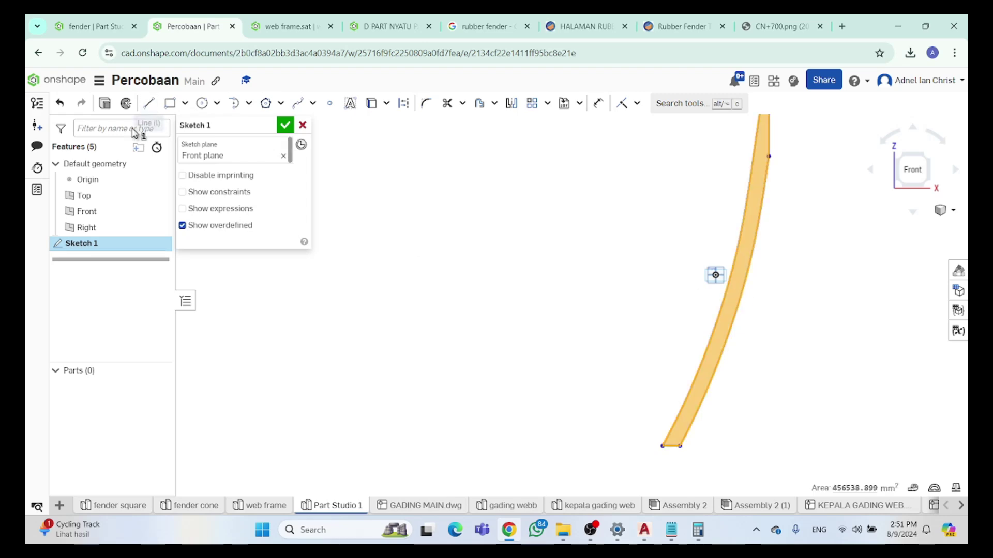
left_click(285, 124)
key("shift+e")
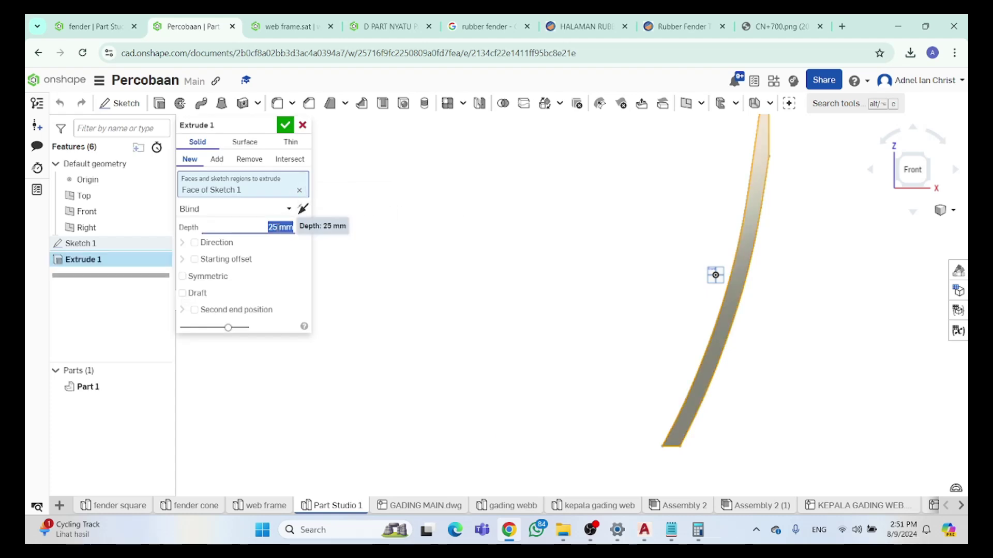
left_click(277, 229)
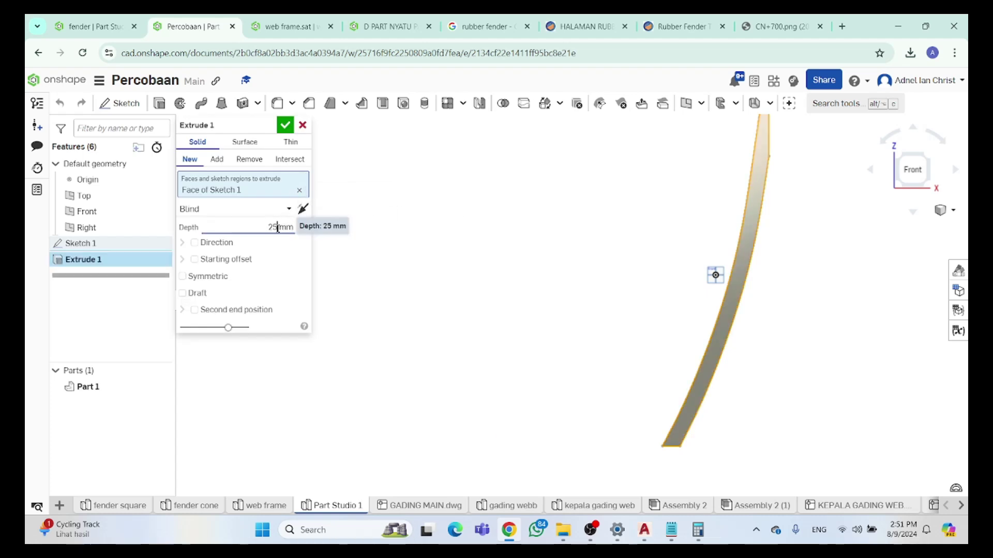
key("BackSpace")
left_click(284, 125)
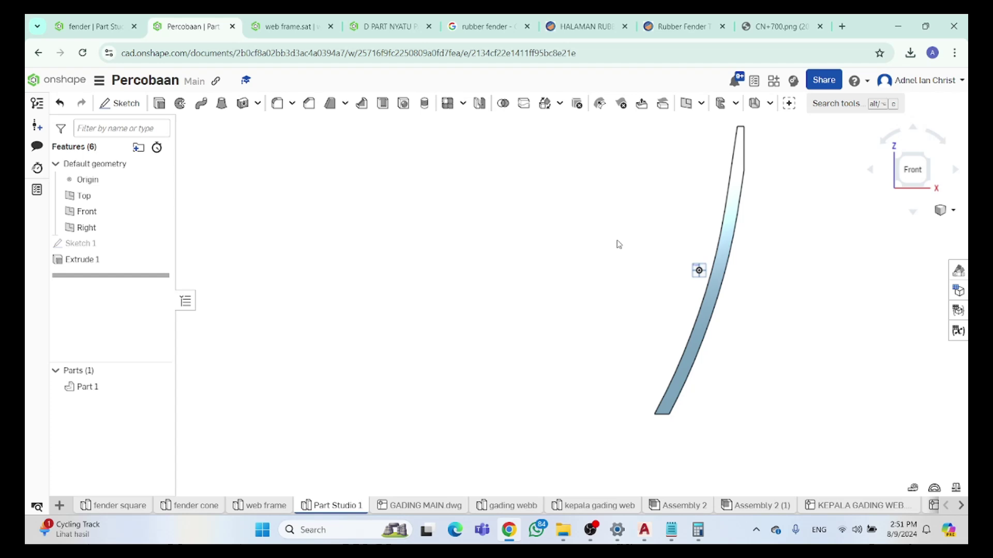
scroll(619, 244, "down", 2)
Import the KEPALA GADING MAIN AutoCAD drawing from the MODELLING folder into the document
right_click(350, 509)
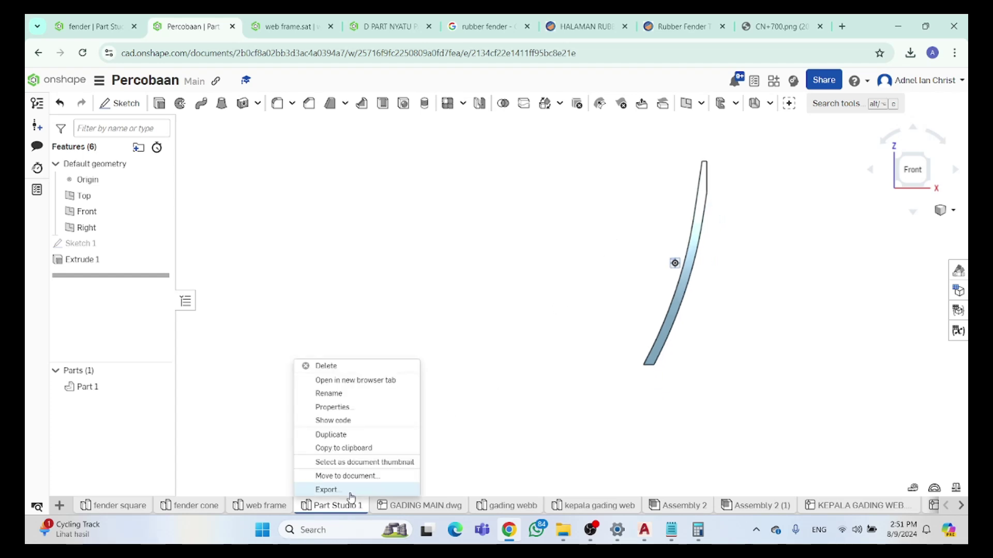
left_click(380, 446)
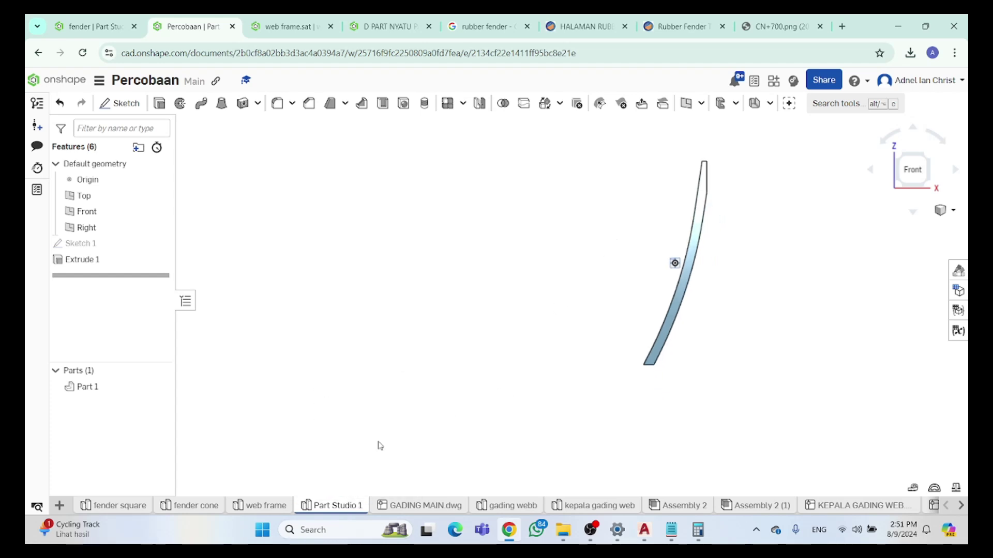
left_click(59, 506)
left_click(72, 485)
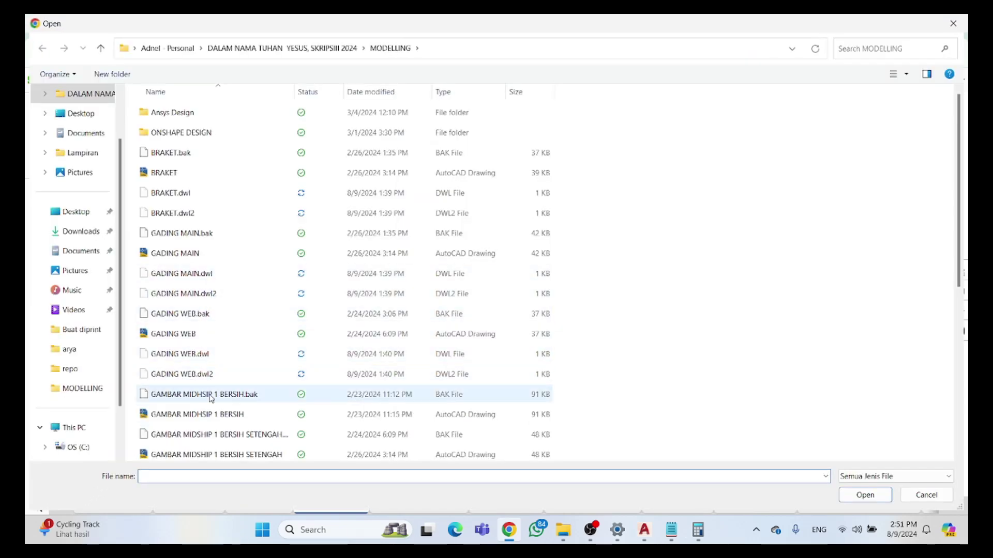
scroll(209, 420, "down", 2)
scroll(208, 420, "down", 1)
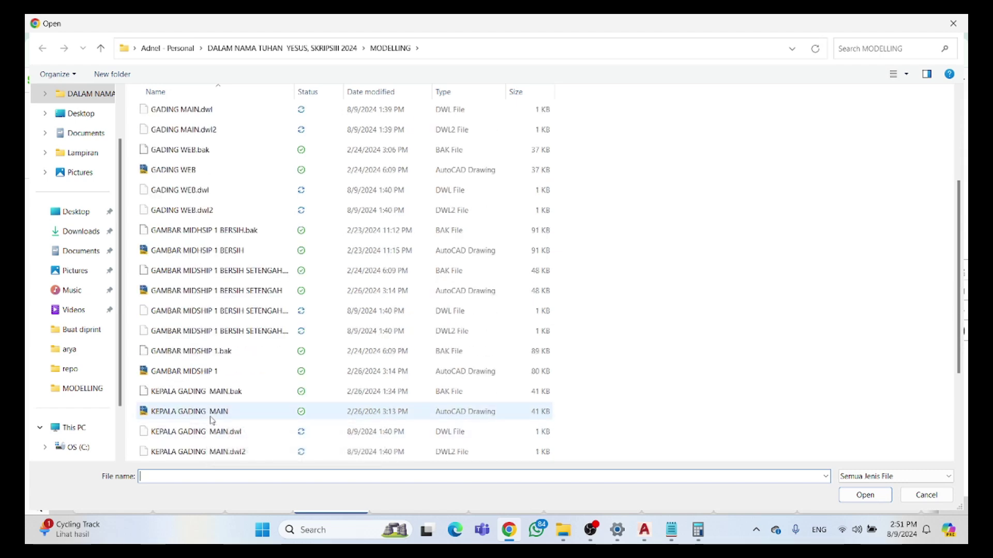
left_click(209, 412)
left_click(872, 498)
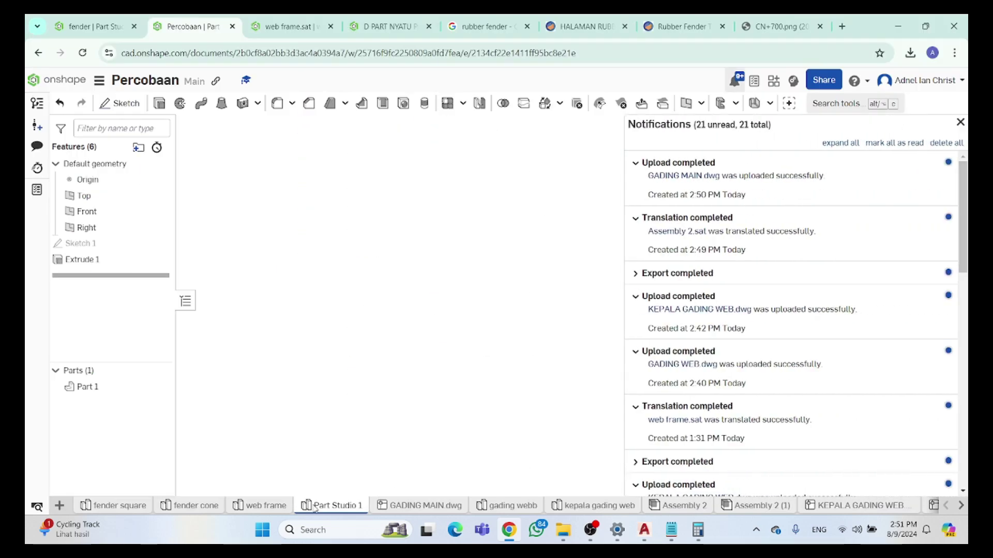
Create another part studio for the main frame head and start a sketch on its Front plane
left_click(66, 506)
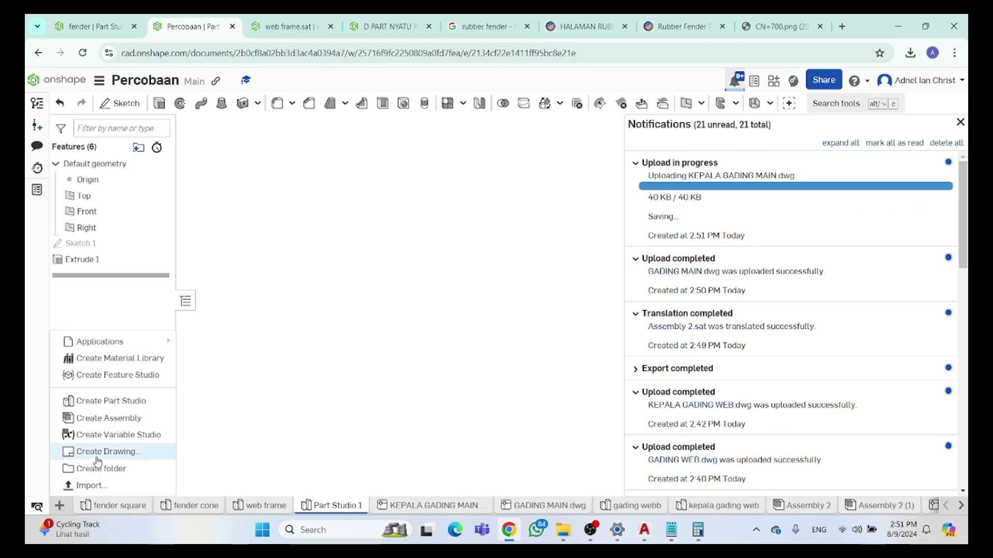
left_click(111, 406)
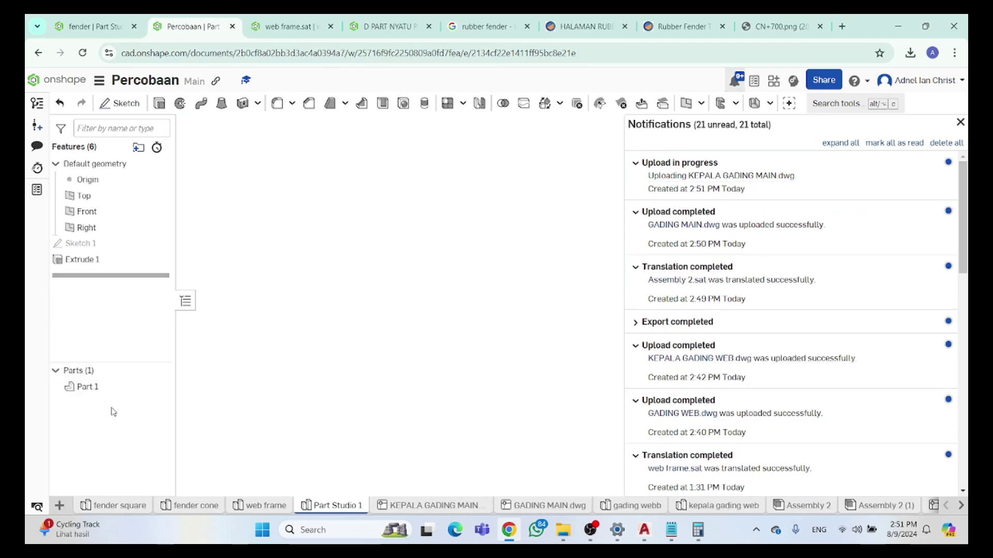
left_click(409, 505)
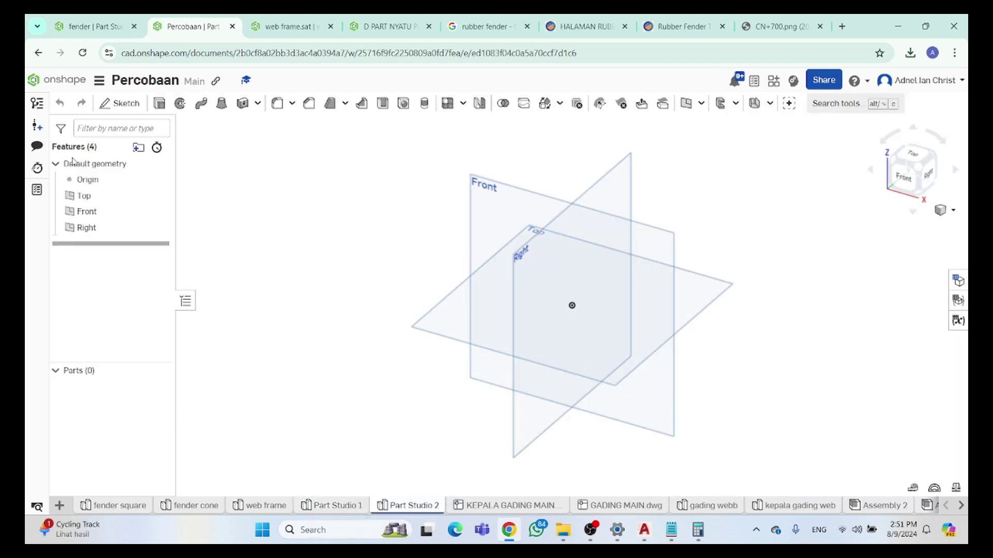
left_click(501, 214)
key("n")
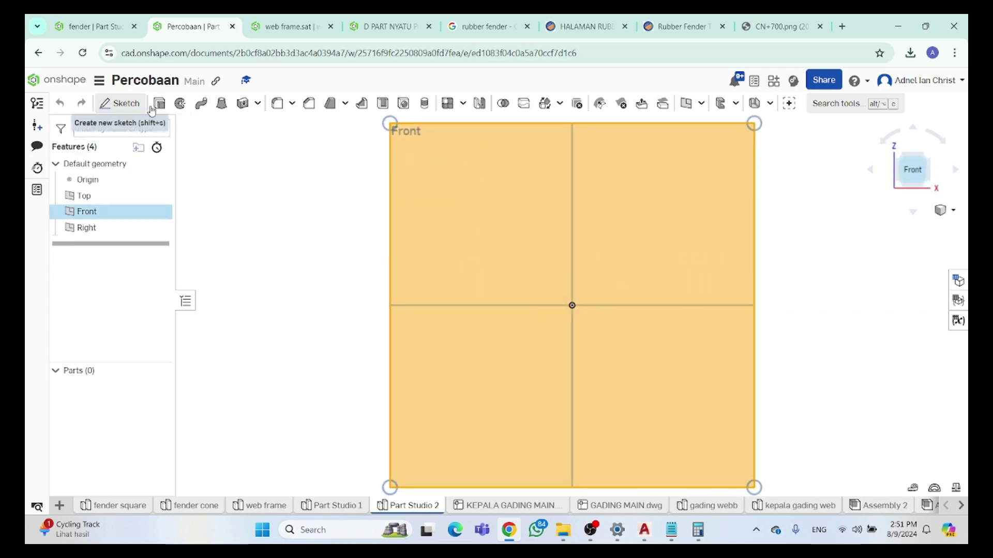
left_click(130, 103)
Insert KEPALA GADING MAIN.dwg from the current document into the sketch and bring the thin frame head profile into view
left_click(565, 104)
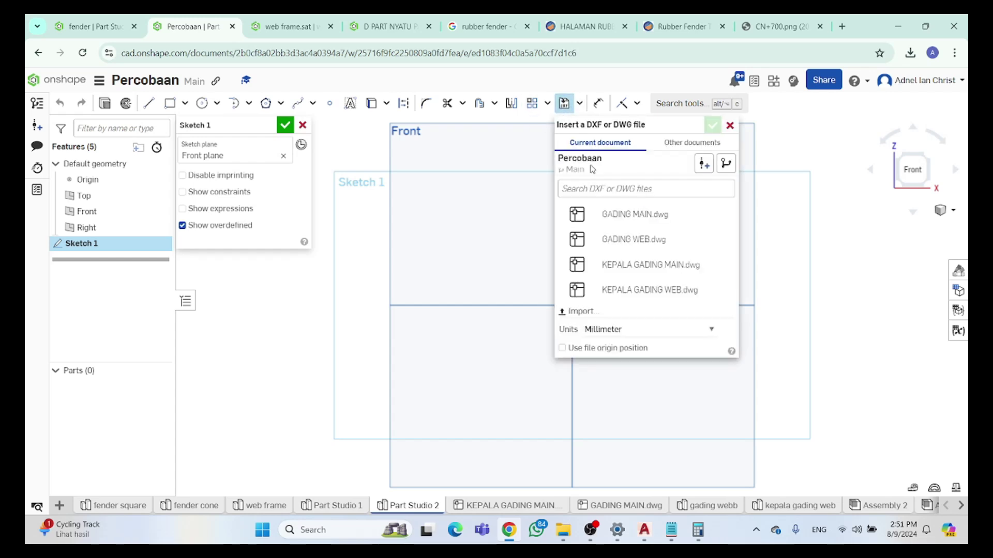
left_click(639, 274)
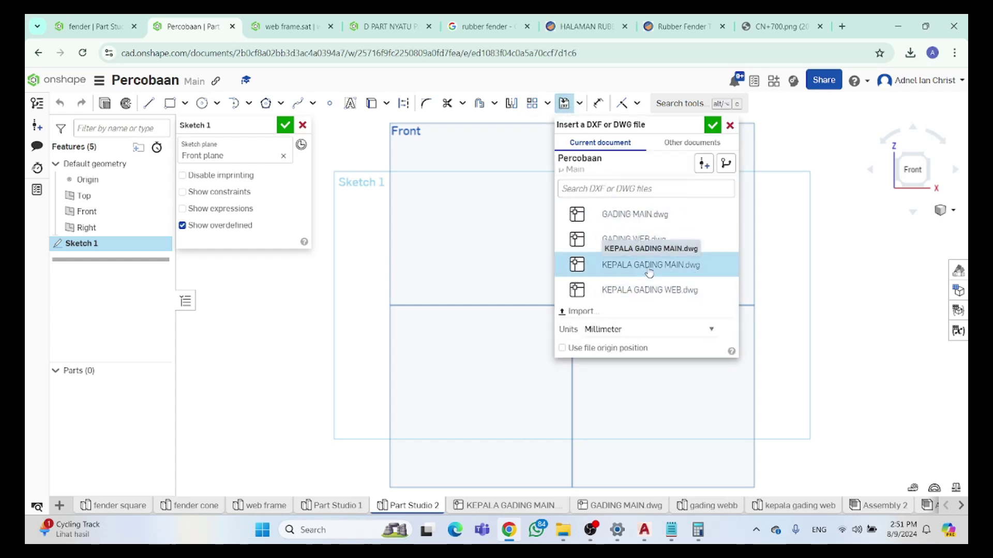
left_click(714, 126)
scroll(685, 291, "down", 5)
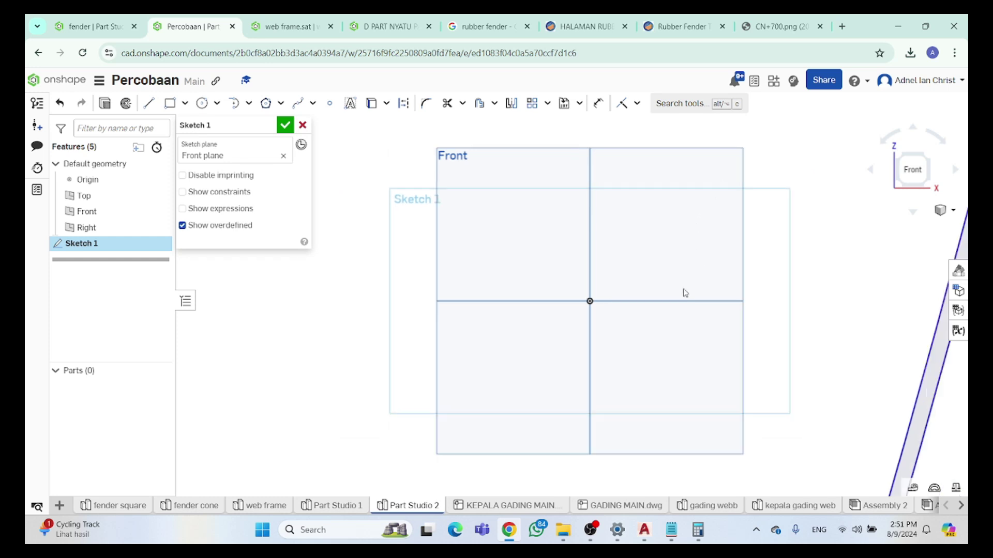
scroll(751, 311, "up", 4)
scroll(774, 324, "down", 6)
scroll(774, 324, "down", 3)
scroll(774, 325, "up", 2)
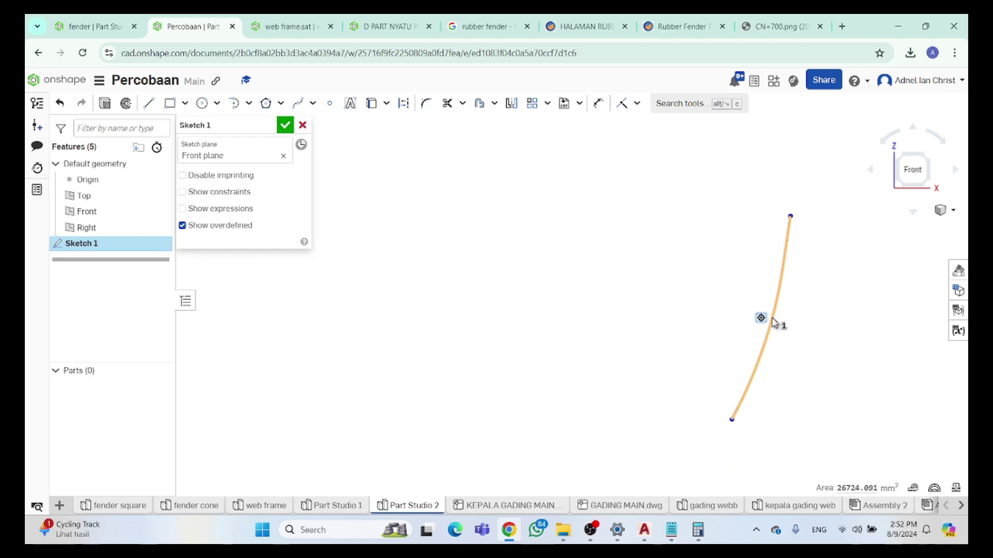
Extrude the thin frame head profile as a new solid with a blind depth
left_click(105, 102)
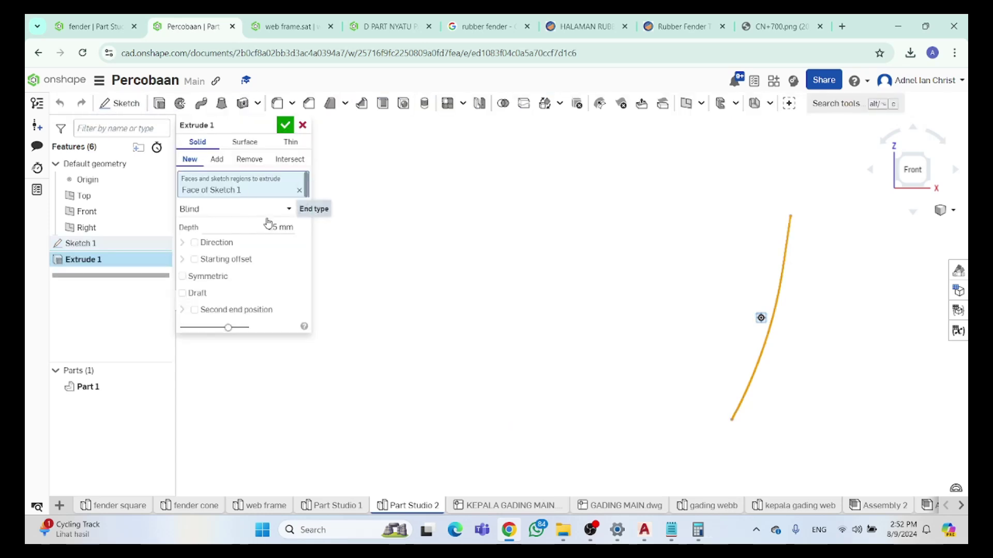
left_click(278, 227)
key("Right")
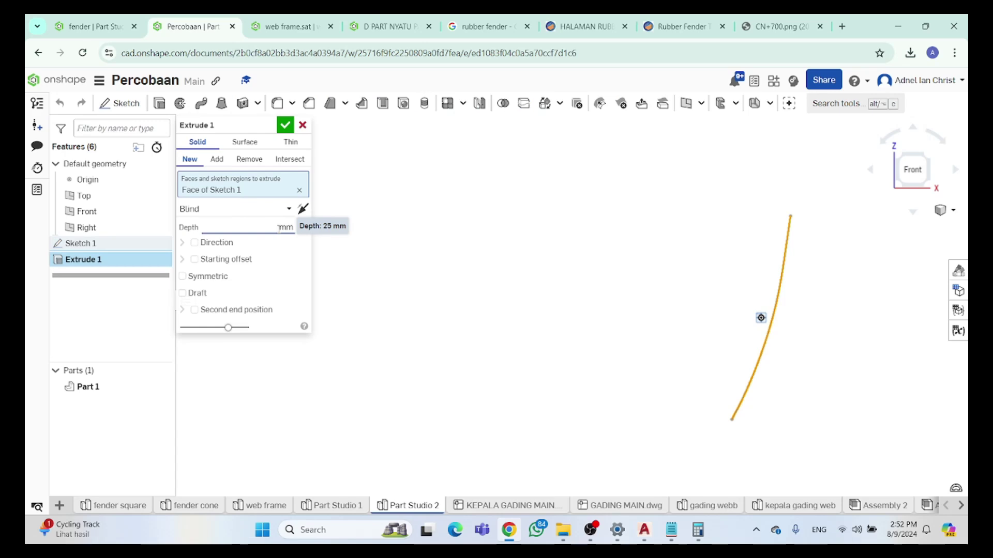
left_click(285, 125)
scroll(723, 374, "up", 3)
scroll(745, 383, "down", 3)
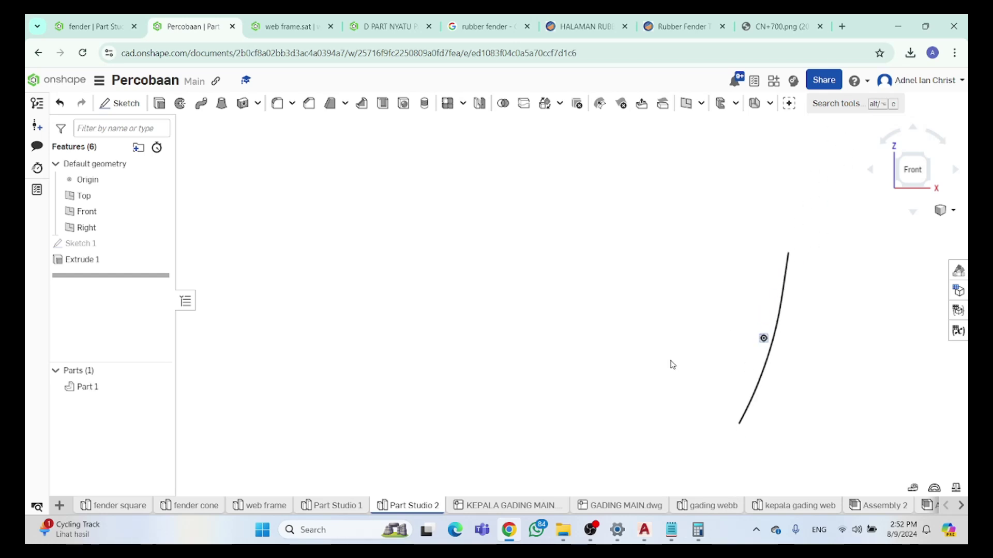
Rename Part Studio 1, which holds the main frame body, as "main"
right_click(360, 509)
left_click(344, 396)
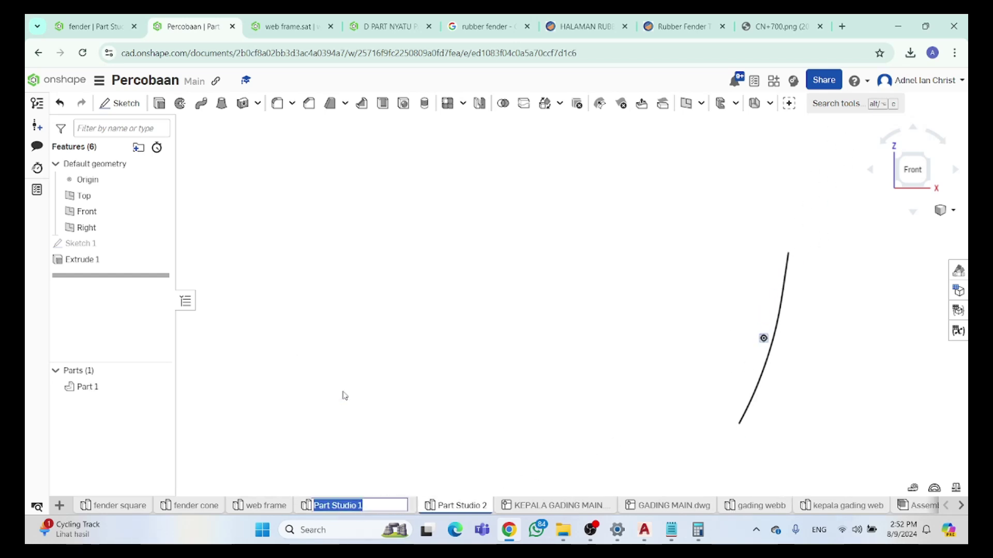
type("ma")
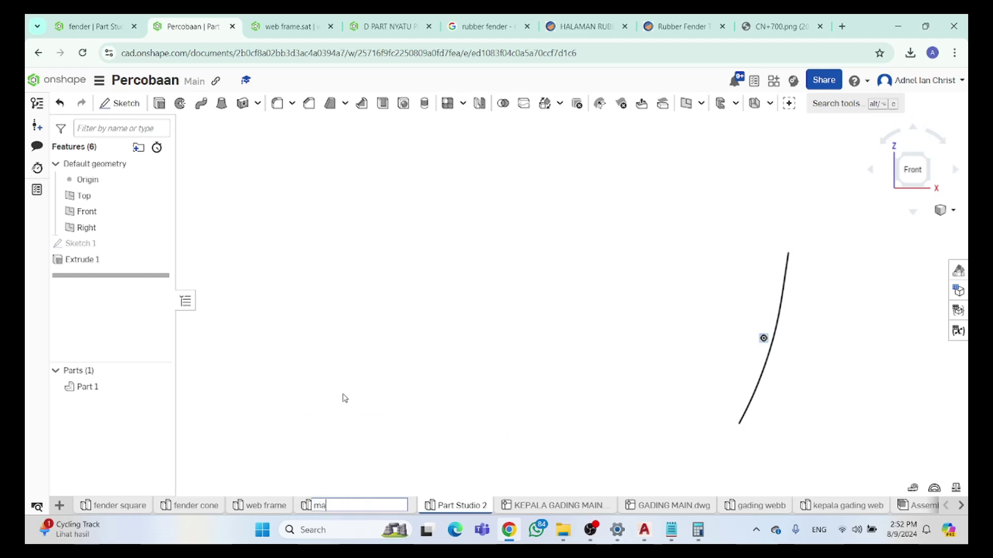
key("Return")
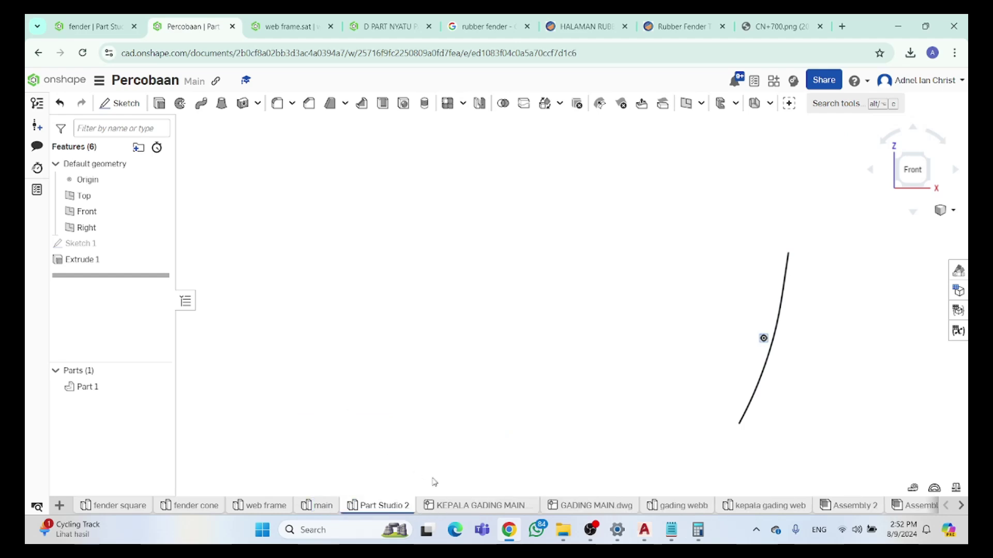
Rename Part Studio 2, which holds the main frame head, as "kepala main"
right_click(373, 510)
left_click(400, 396)
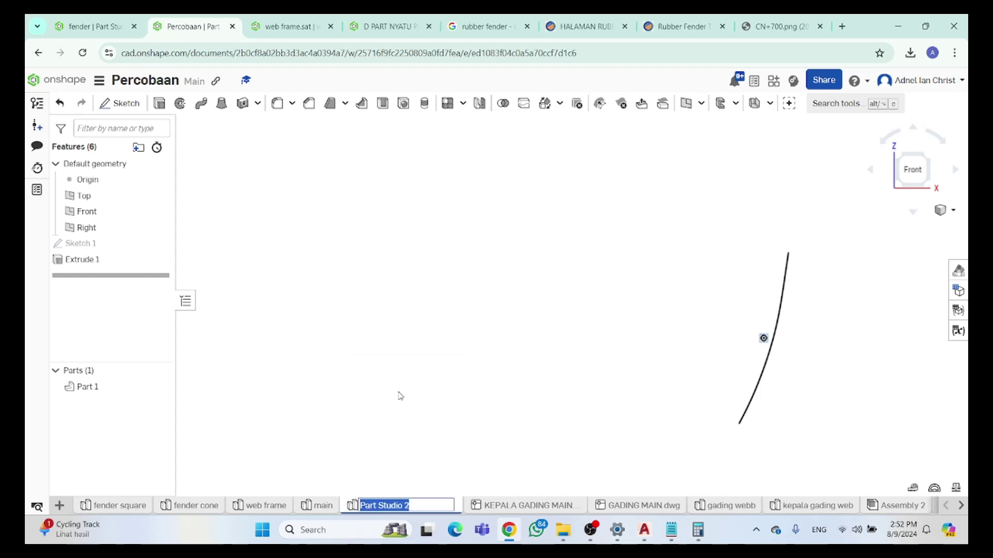
type("kepala")
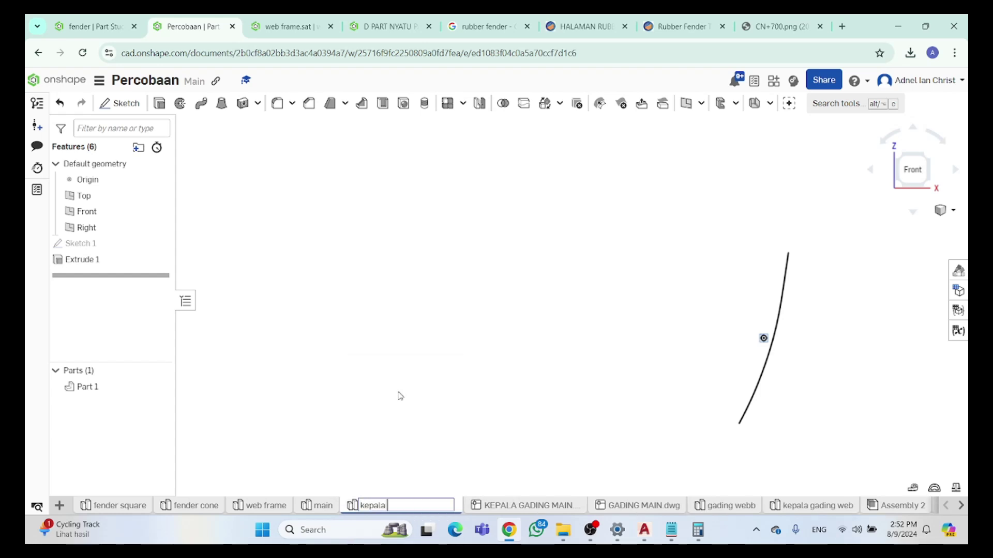
type(" main")
key("Return")
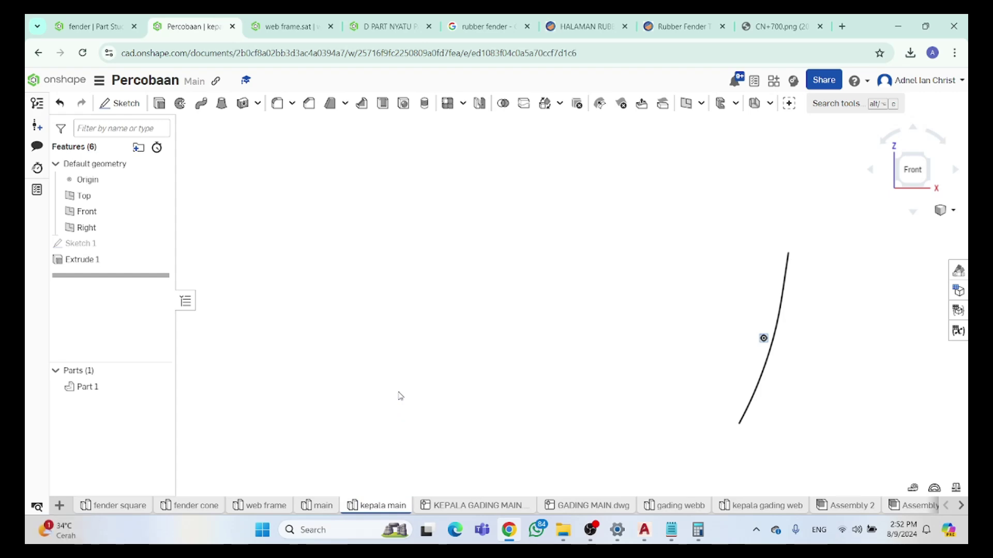
Create a new assembly and insert the kepala main and main part studios at its origin
left_click(59, 505)
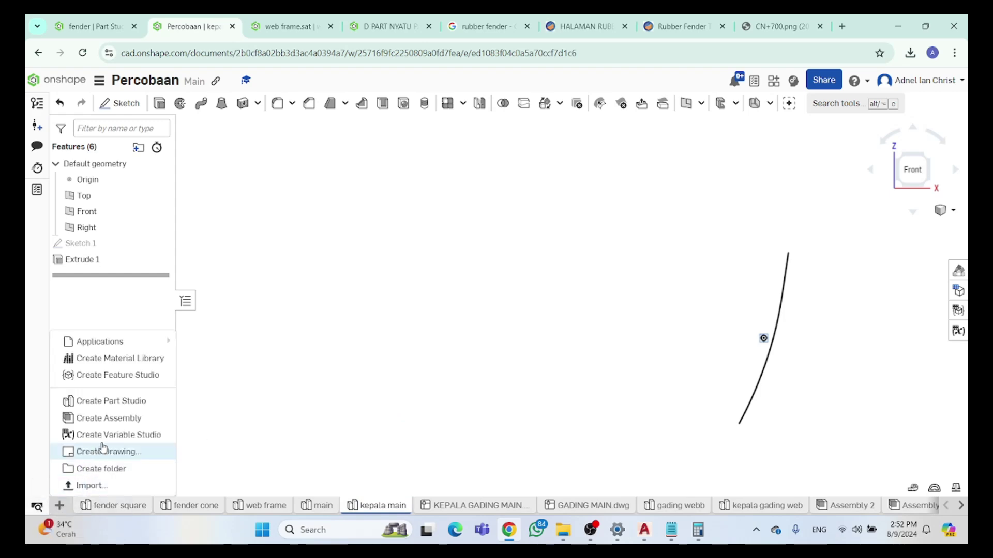
left_click(118, 423)
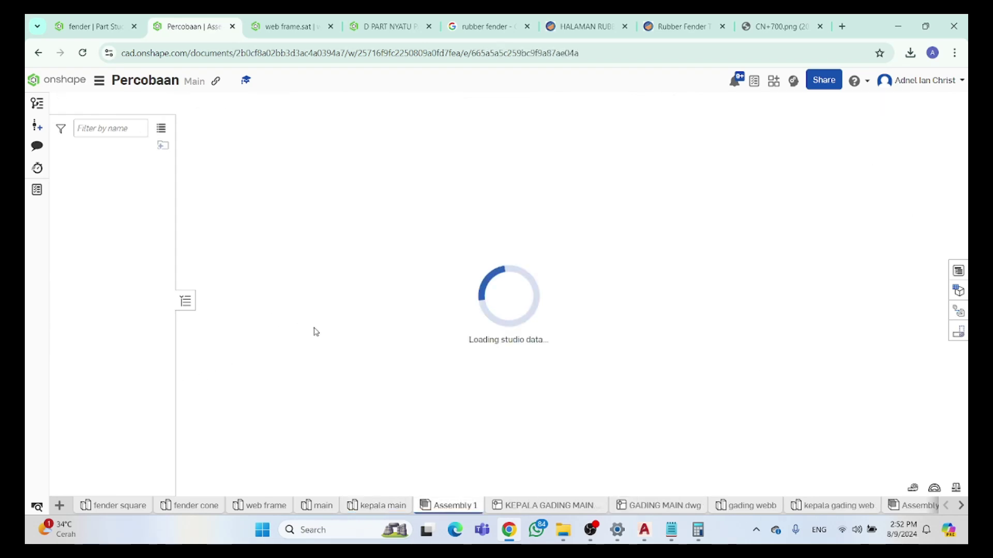
left_click(141, 103)
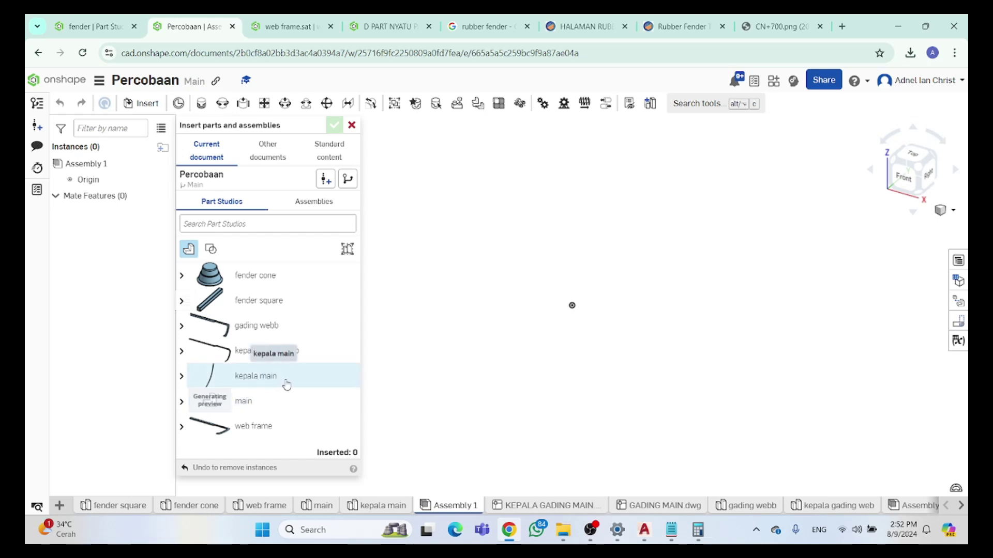
left_click(284, 381)
left_click(277, 401)
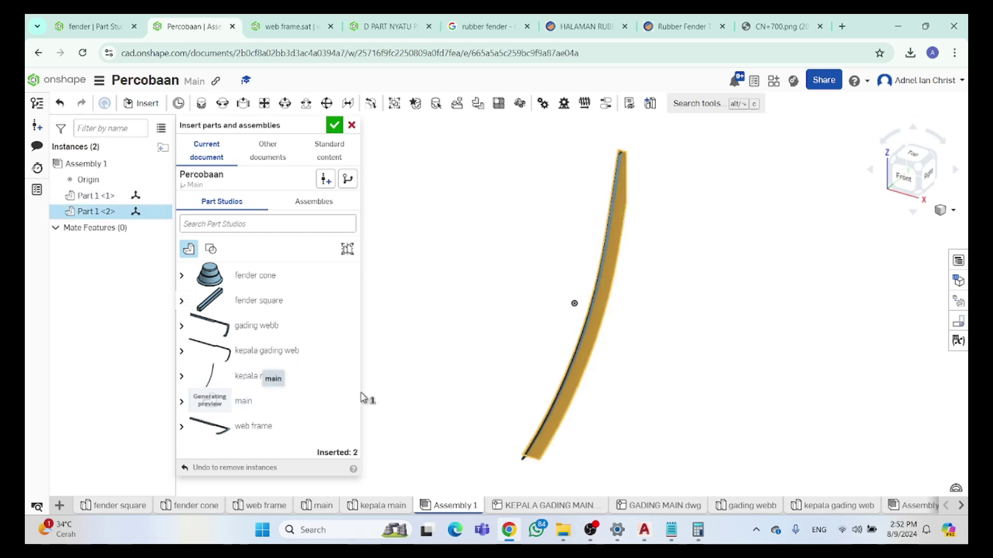
left_click(569, 306)
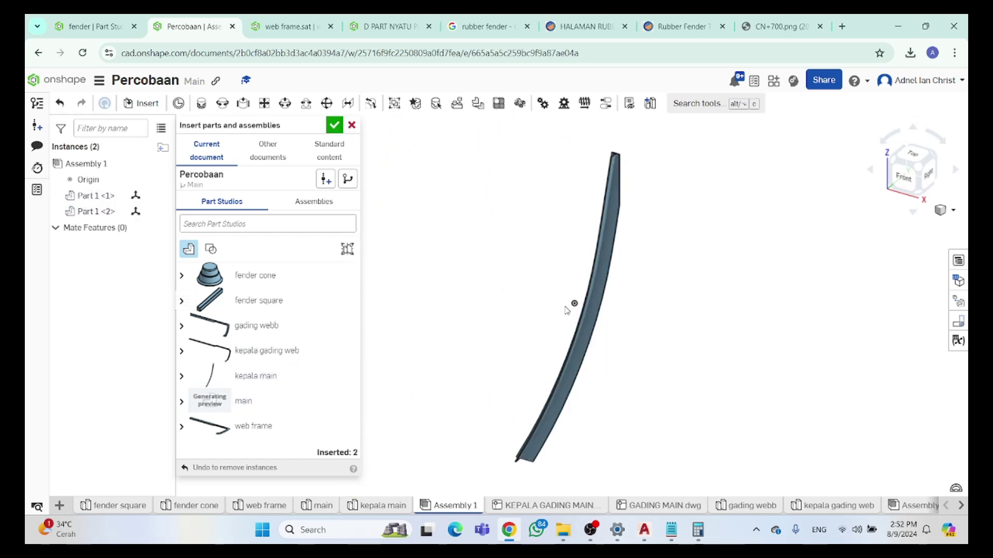
left_click(334, 125)
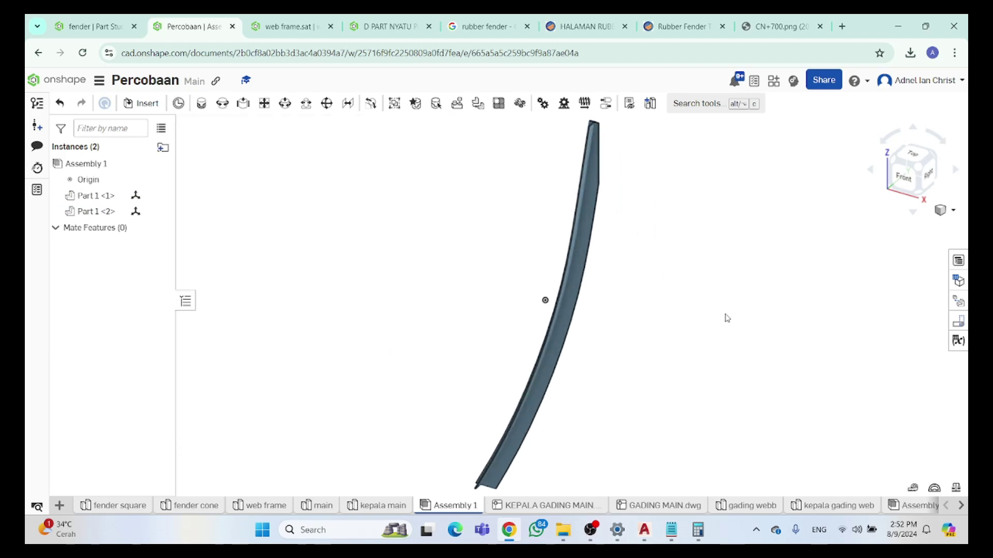
Examine the upper end of the frame body and head strip from the front, checking the body's upper outer corner
left_click(913, 185)
scroll(623, 127, "up", 5)
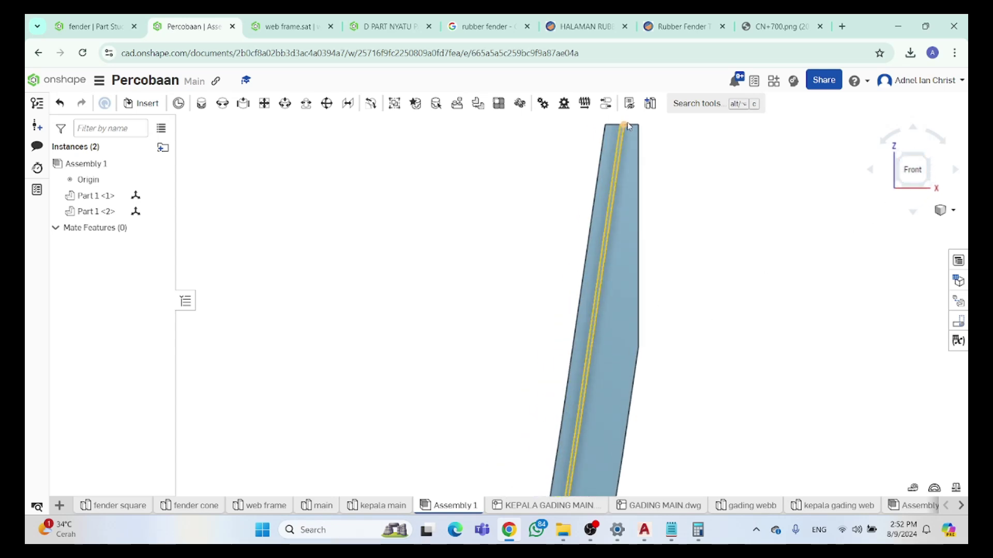
scroll(626, 129, "down", 4)
scroll(627, 129, "up", 4)
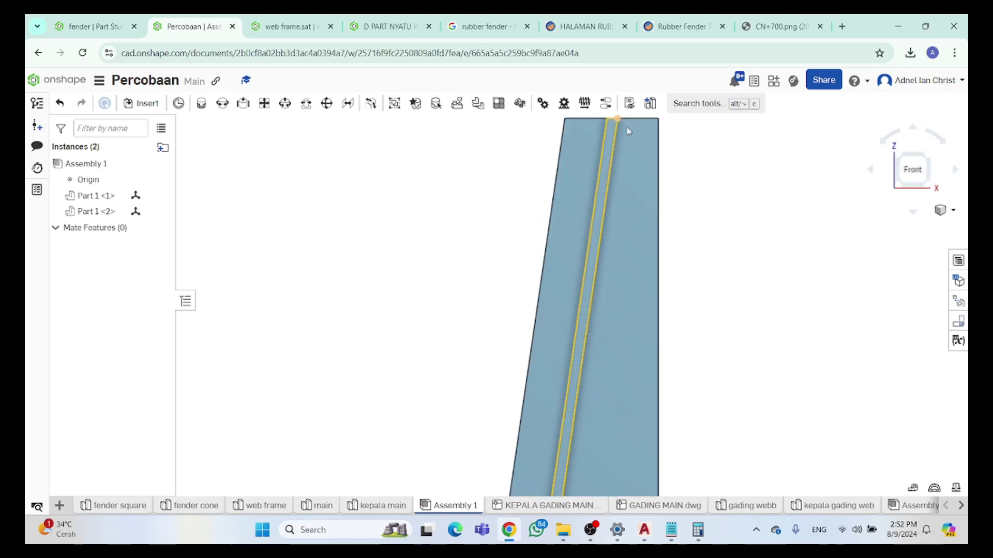
scroll(595, 127, "down", 3)
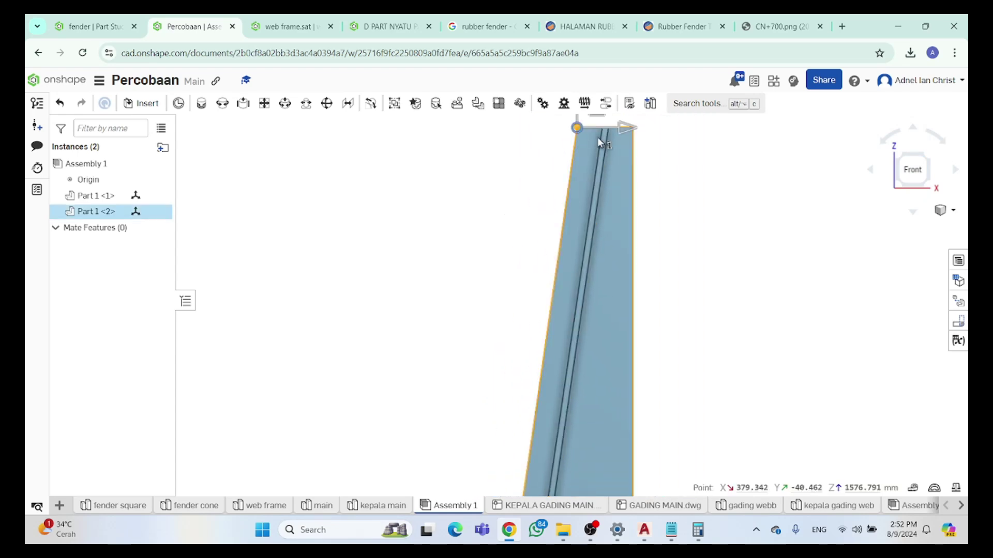
scroll(619, 142, "down", 4)
scroll(636, 148, "up", 2)
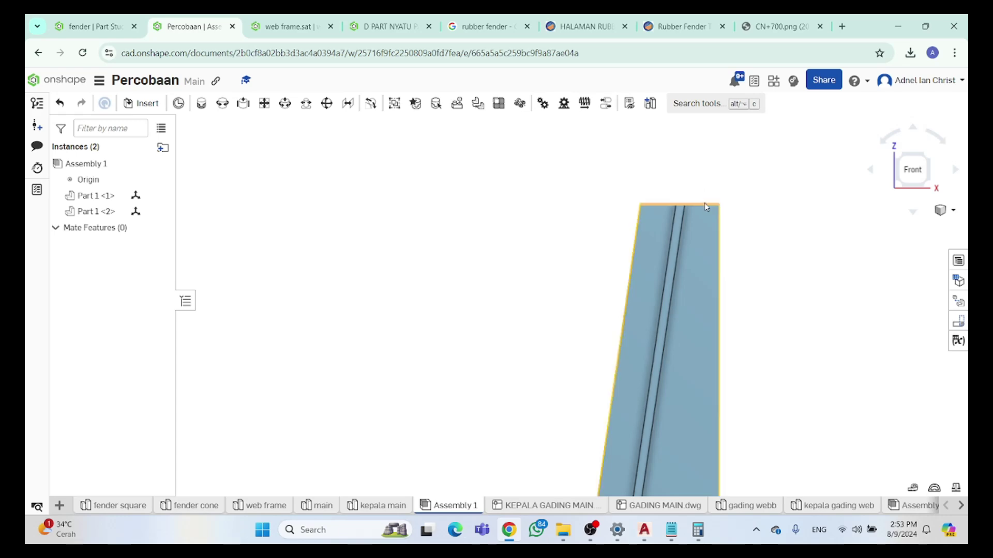
scroll(636, 204, "up", 3)
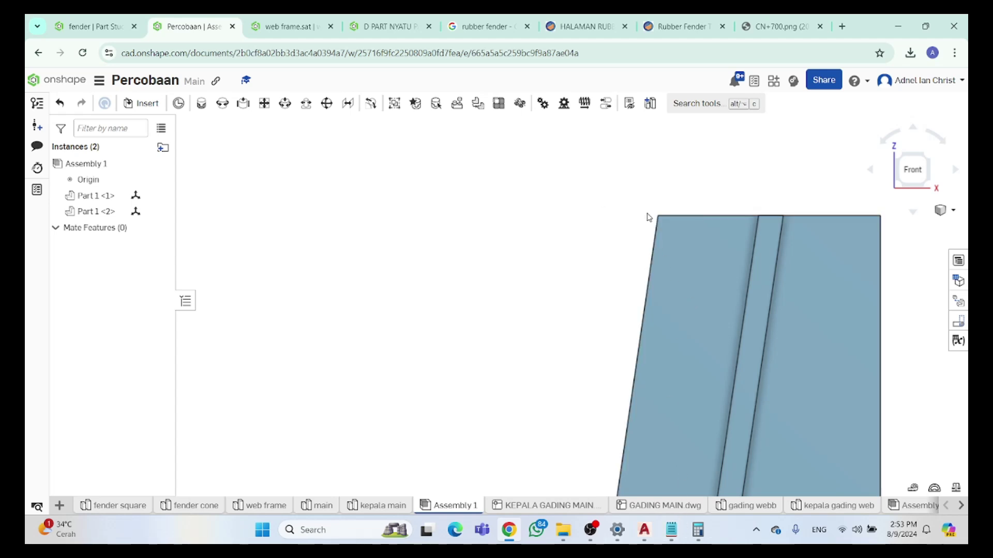
scroll(667, 217, "down", 2)
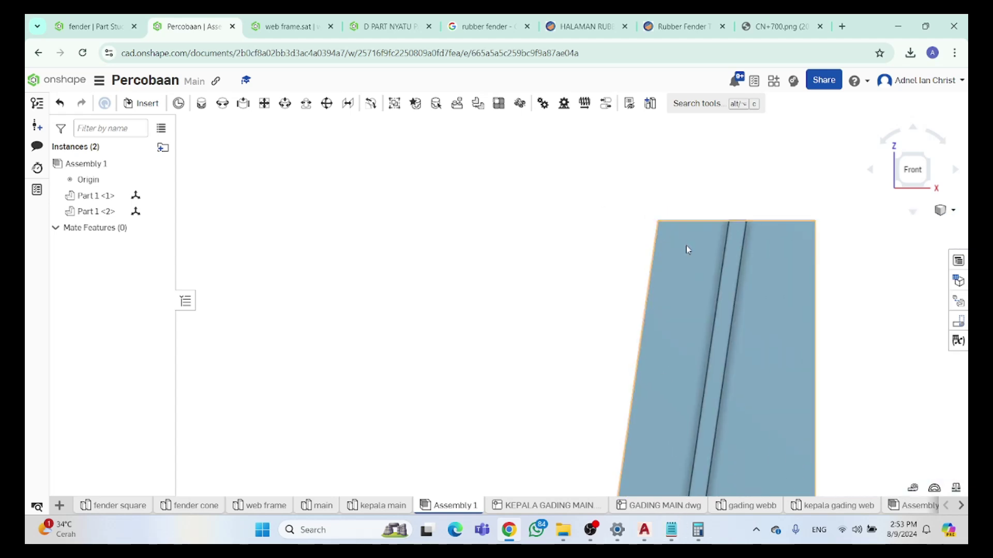
scroll(607, 276, "down", 3)
right_click_drag(718, 270, 673, 269)
left_click(627, 254)
left_click(697, 173)
left_click(623, 253)
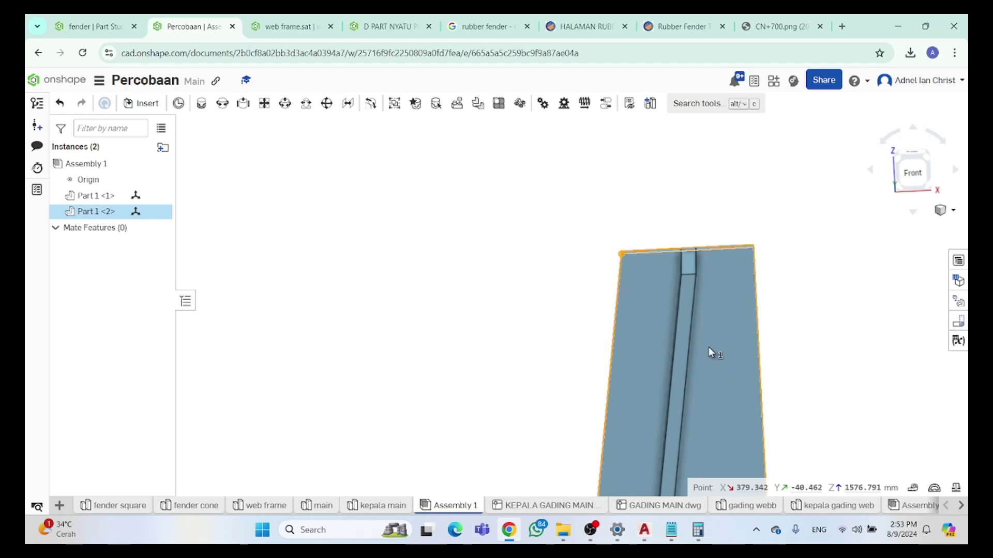
left_click(789, 266)
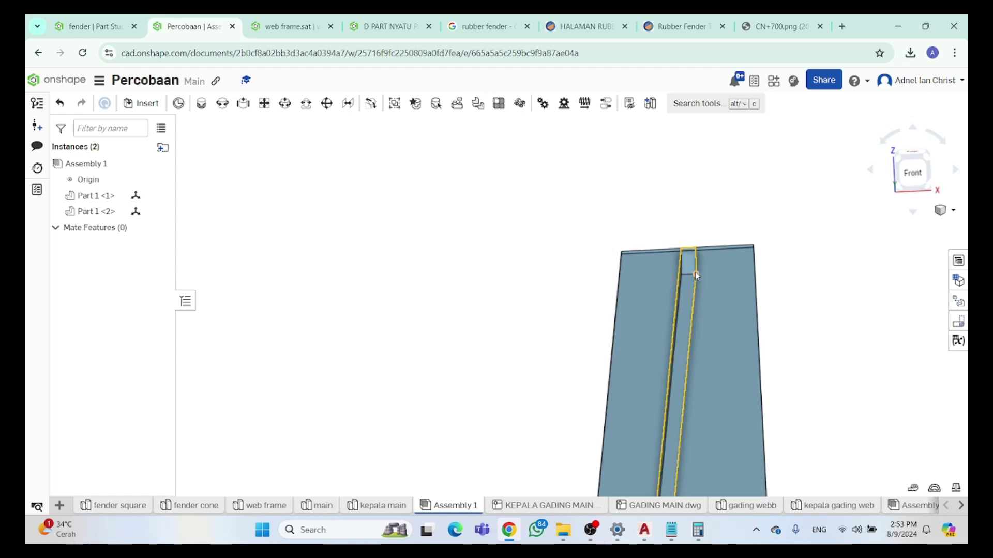
Record the frame body's upper outer corner coordinates in Notepad as x 379.342, y -40.462, z 1576.791
left_click(907, 176)
scroll(628, 127, "up", 10)
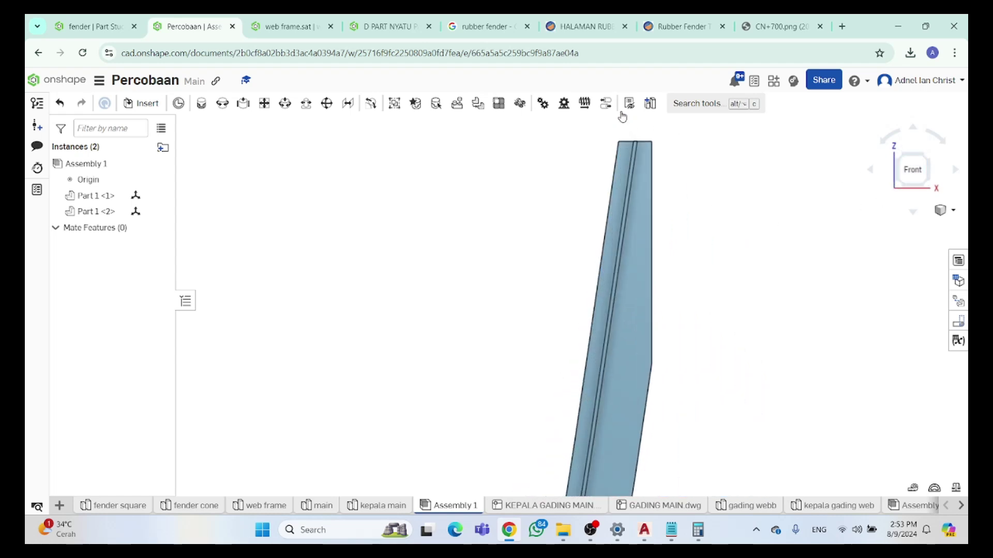
scroll(598, 193, "up", 3)
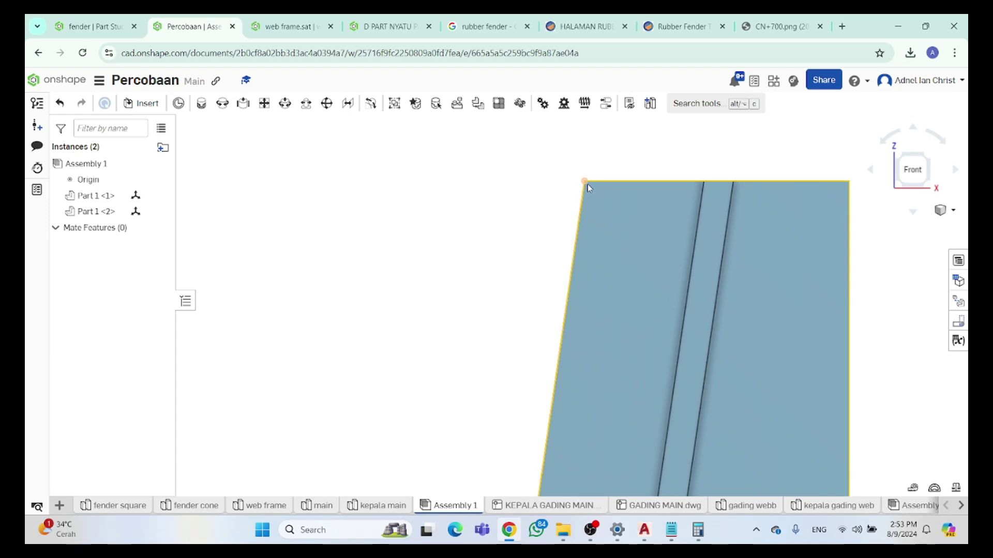
left_click(586, 182)
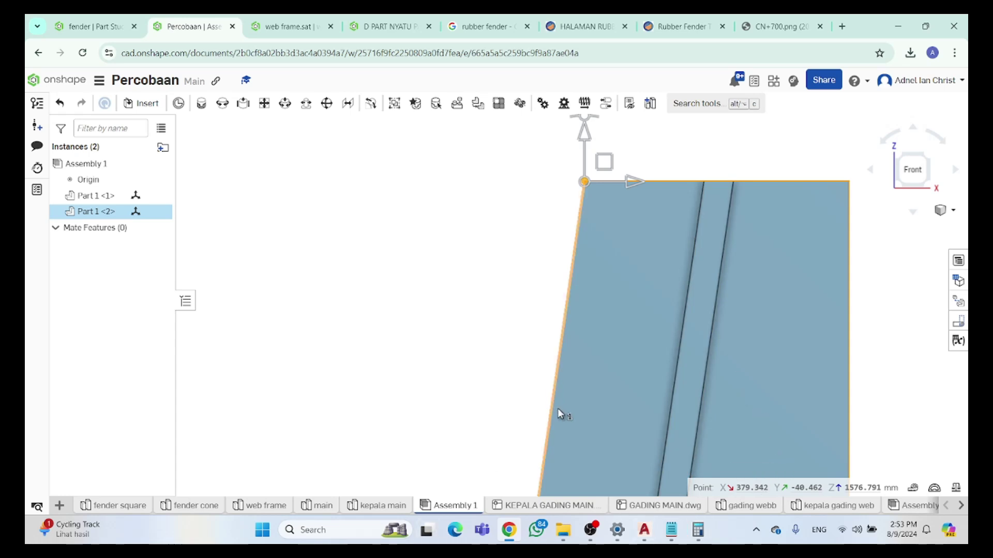
left_click(696, 533)
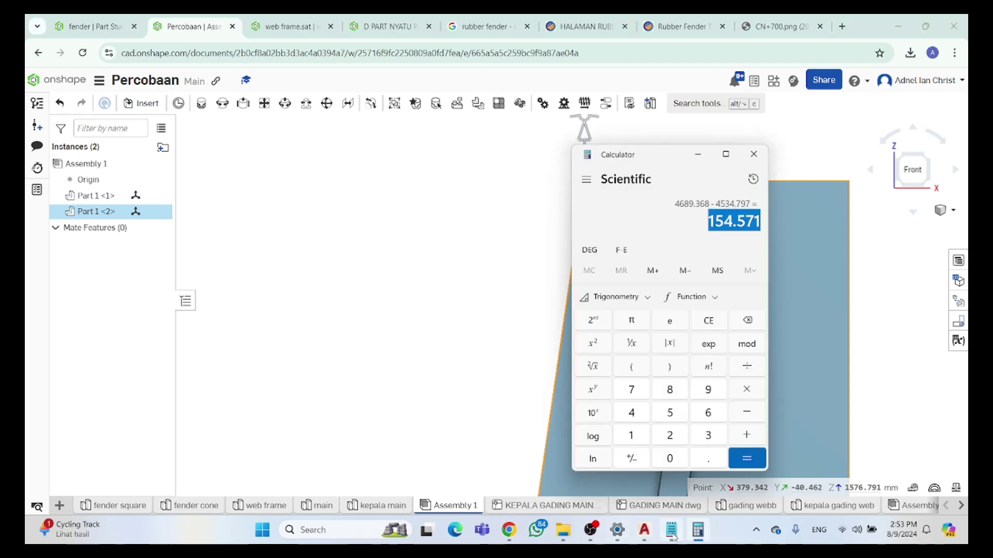
left_click(672, 530)
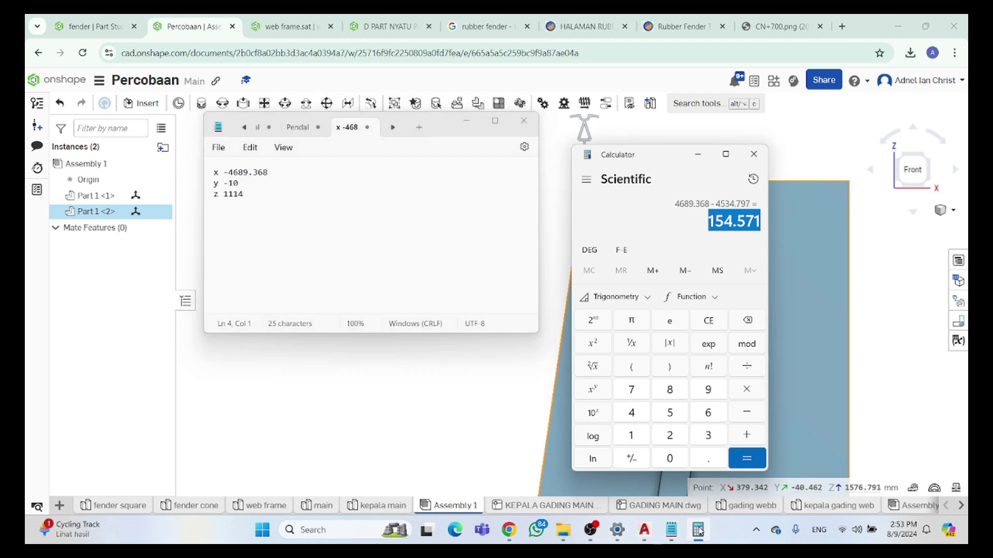
left_click(698, 531)
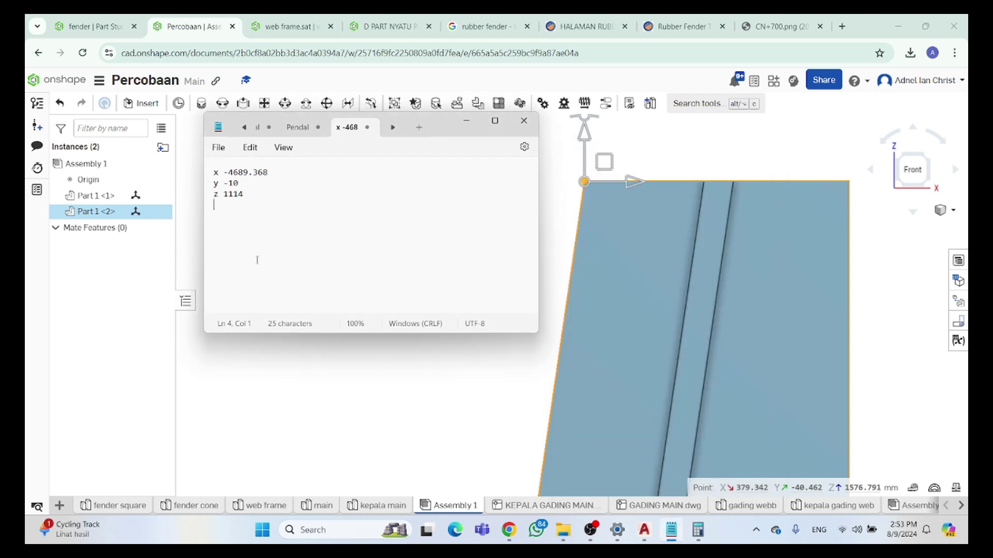
type("x 379.342")
key("Return")
type("y -40.462")
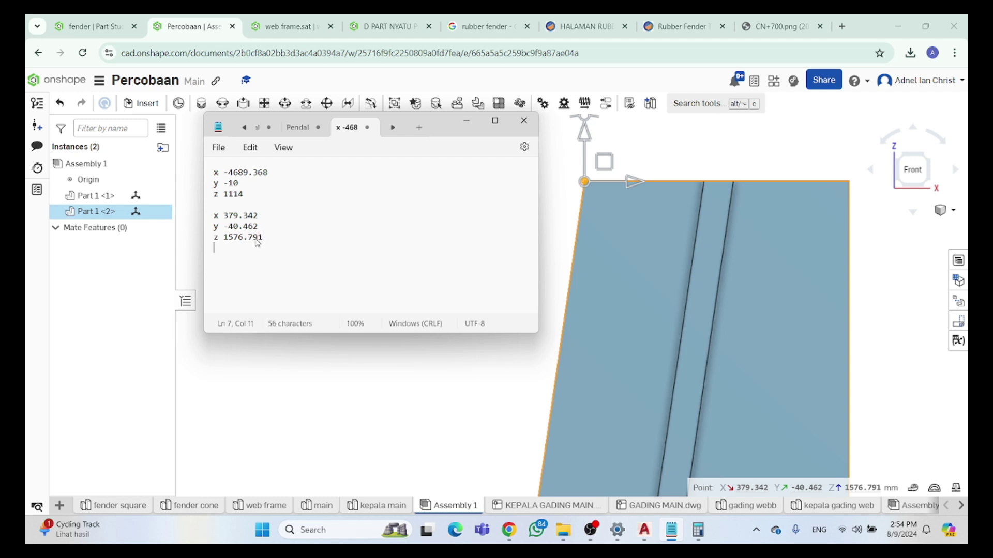
Back in Onshape, select the inner upper corner of the thin head strip to read its coordinates
left_click(366, 401)
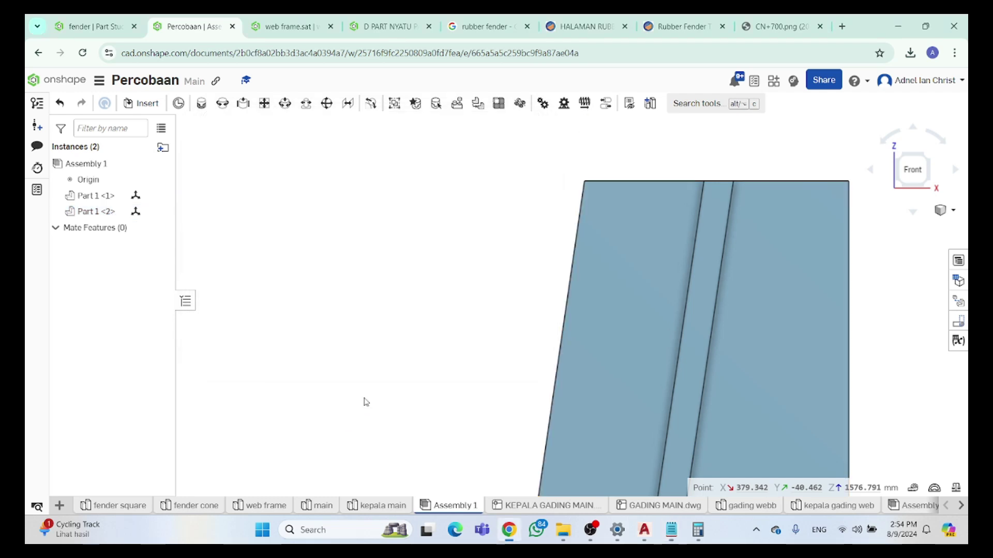
scroll(518, 309, "down", 3)
scroll(593, 248, "up", 5)
left_click(671, 322)
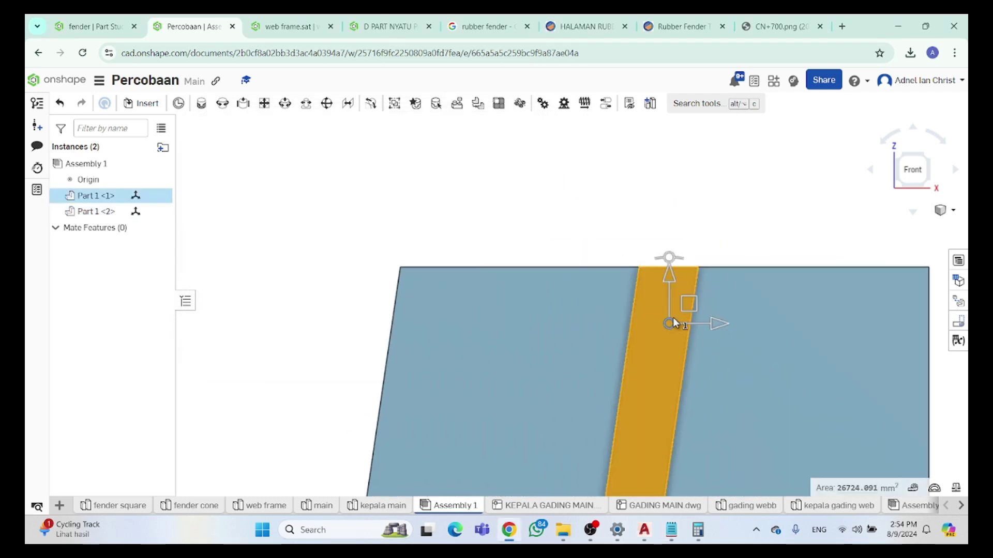
left_click(708, 207)
left_click(698, 267)
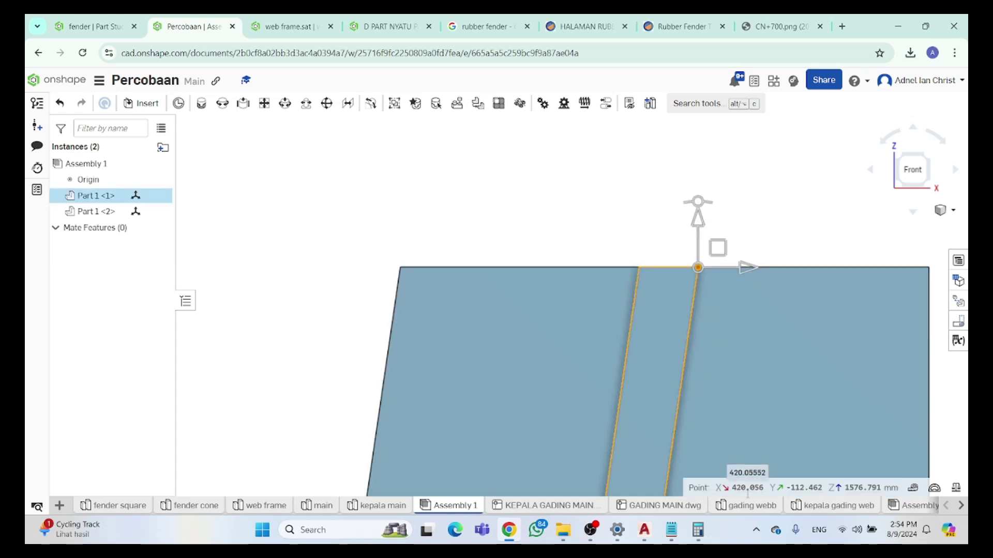
Calculate the X offset between the two corners in Calculator as 379.342 - 420.056 and select the result
left_click(672, 540)
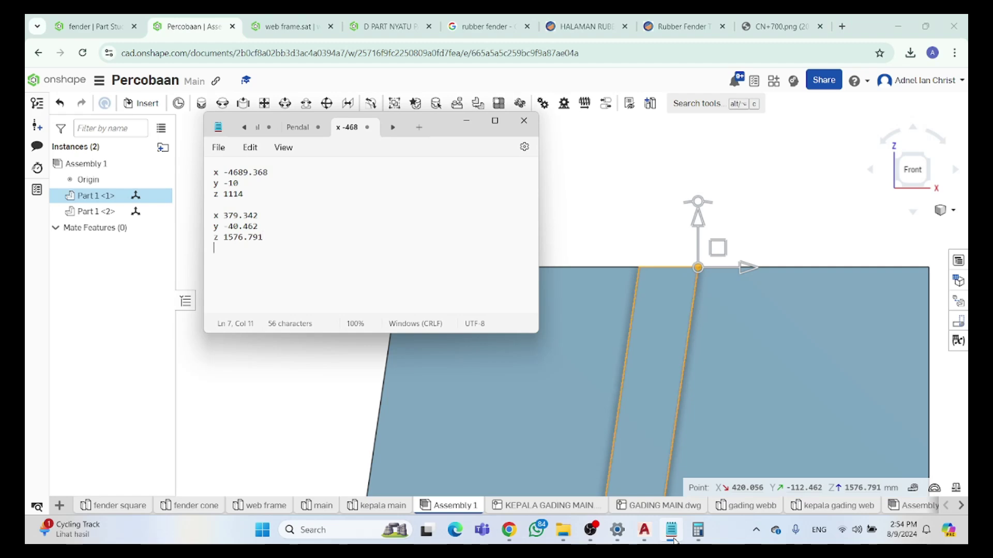
left_click(698, 532)
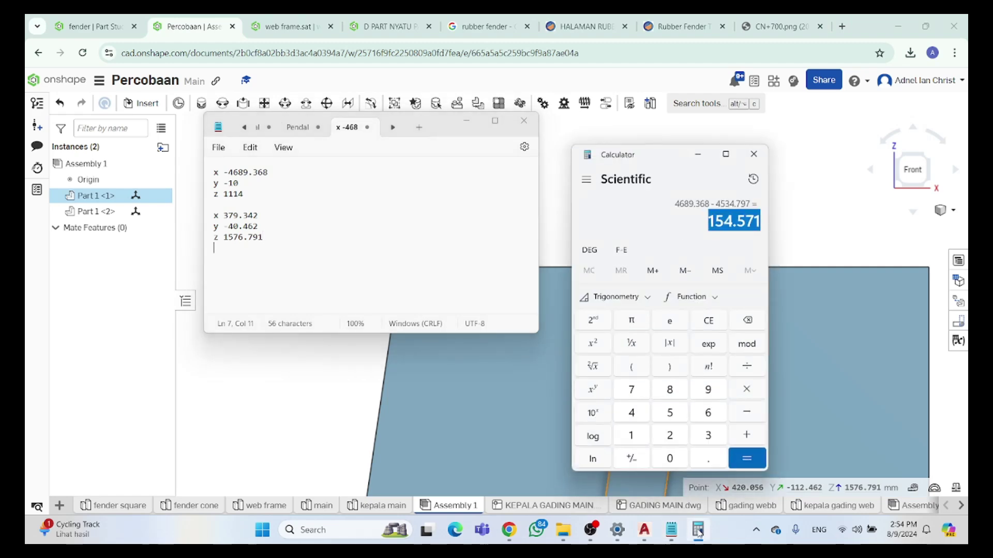
left_click_drag(665, 161, 553, 153)
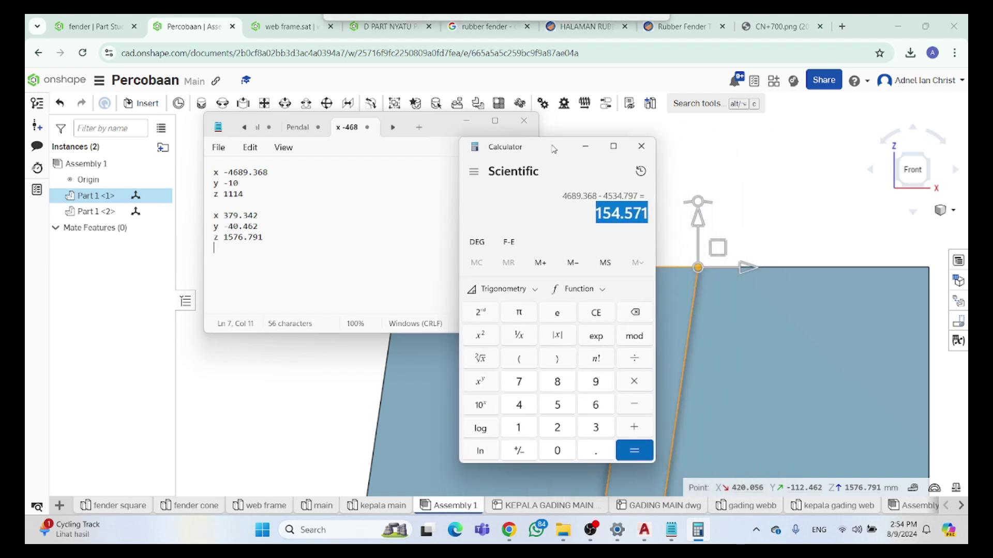
left_click(595, 430)
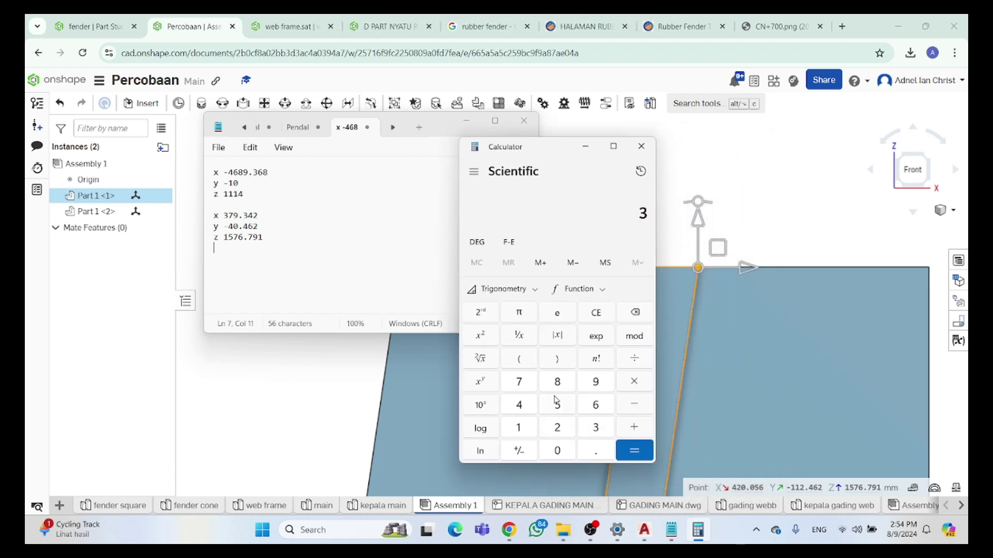
left_click(595, 427)
left_click(518, 405)
left_click(557, 428)
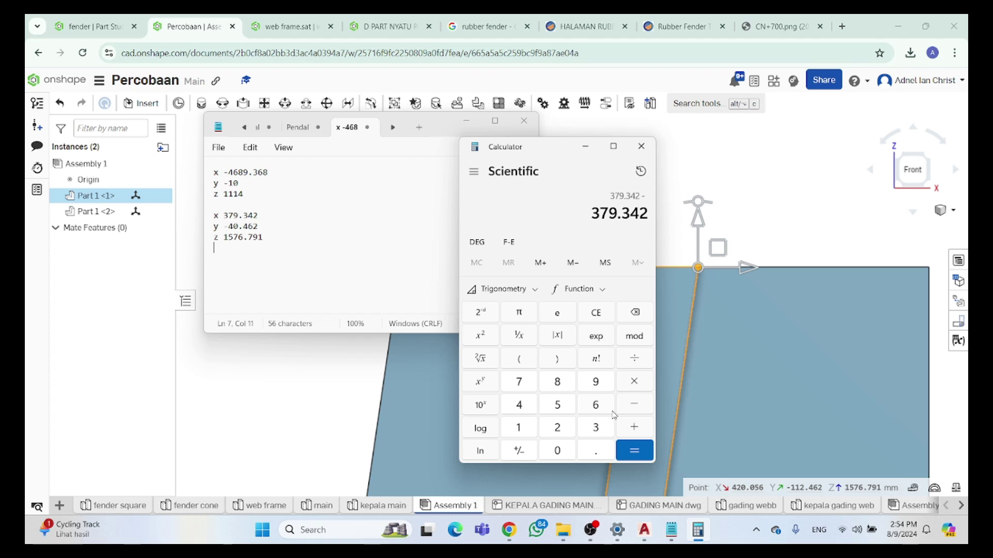
left_click(519, 408)
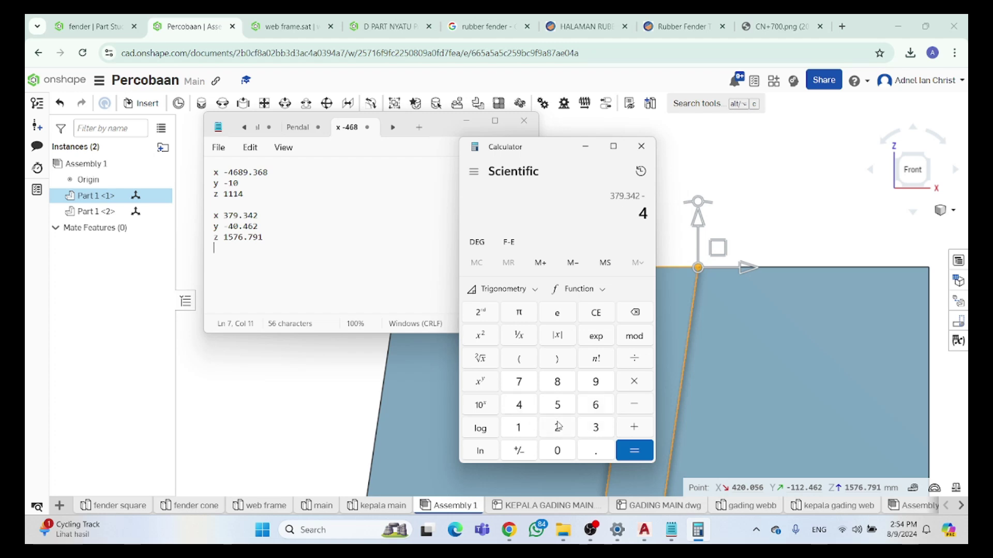
left_click(557, 451)
left_click(557, 413)
left_click(600, 408)
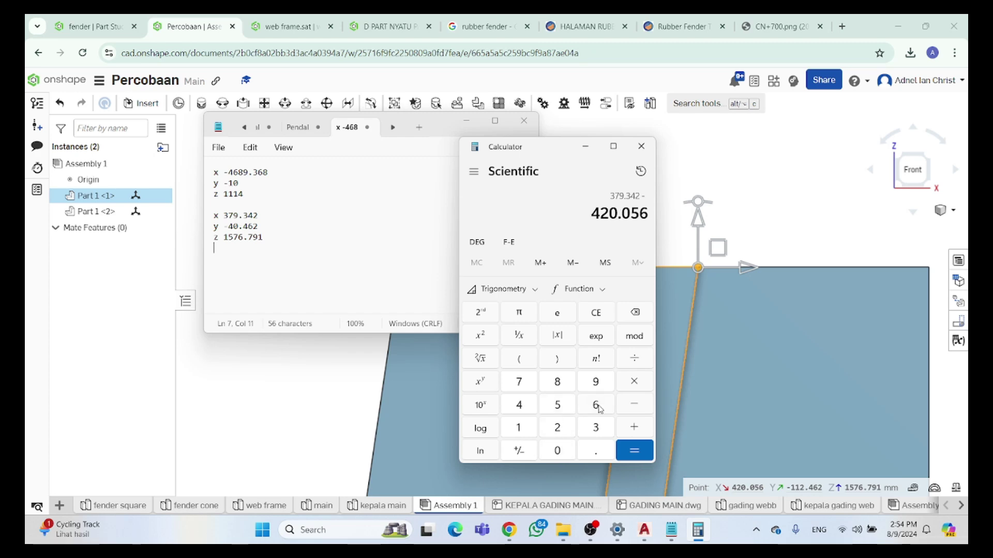
left_click(624, 445)
left_click_drag(598, 214, 655, 216)
key("ctrl+c")
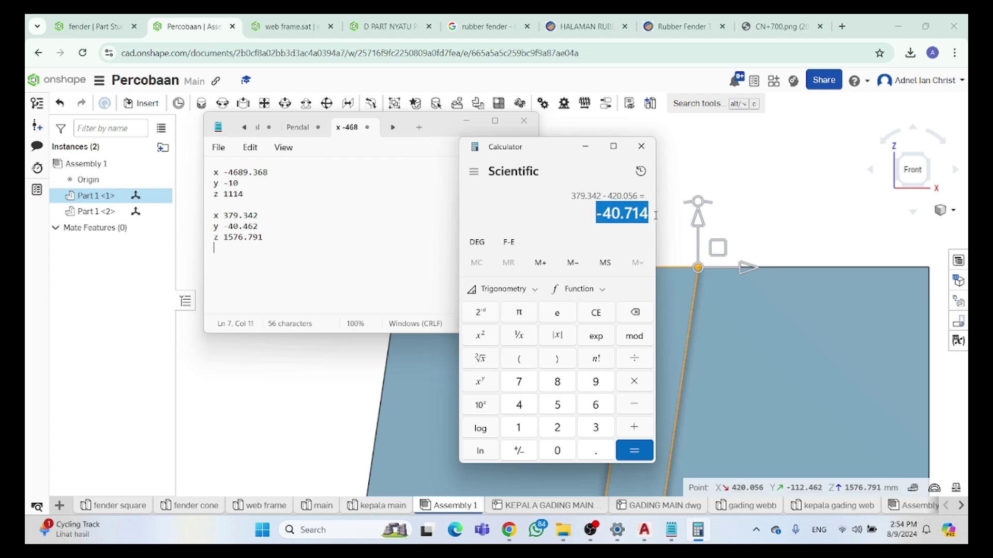
left_click(585, 146)
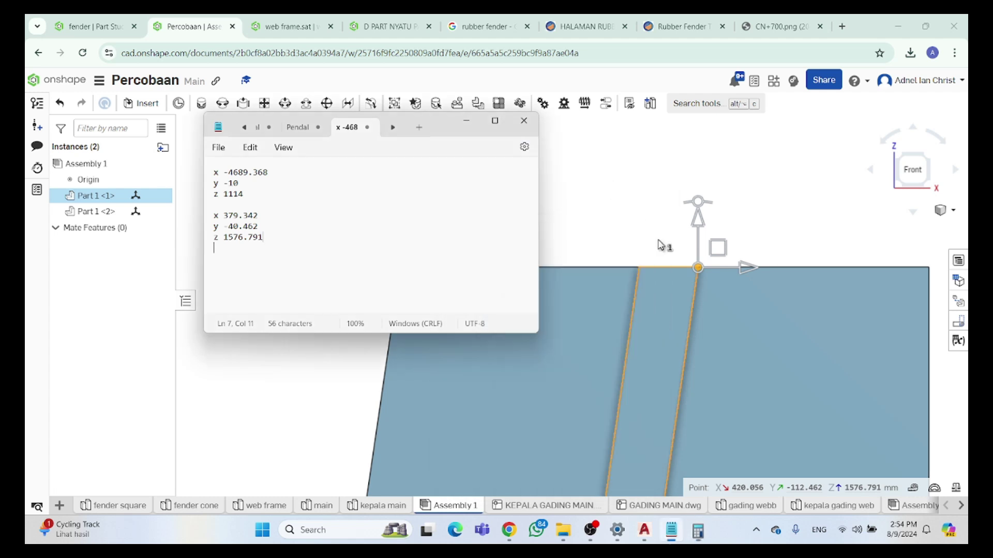
Move the thin head strip along the X axis by the copied offset of -40.714 mm
left_click(466, 122)
left_click_drag(743, 268, 687, 269)
key("ctrl+v")
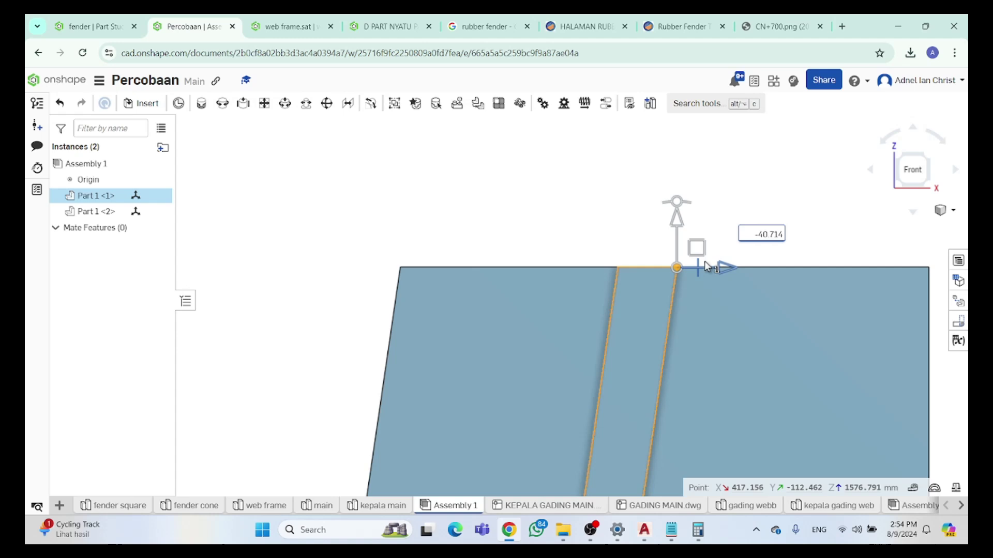
key("Return")
left_click(527, 242)
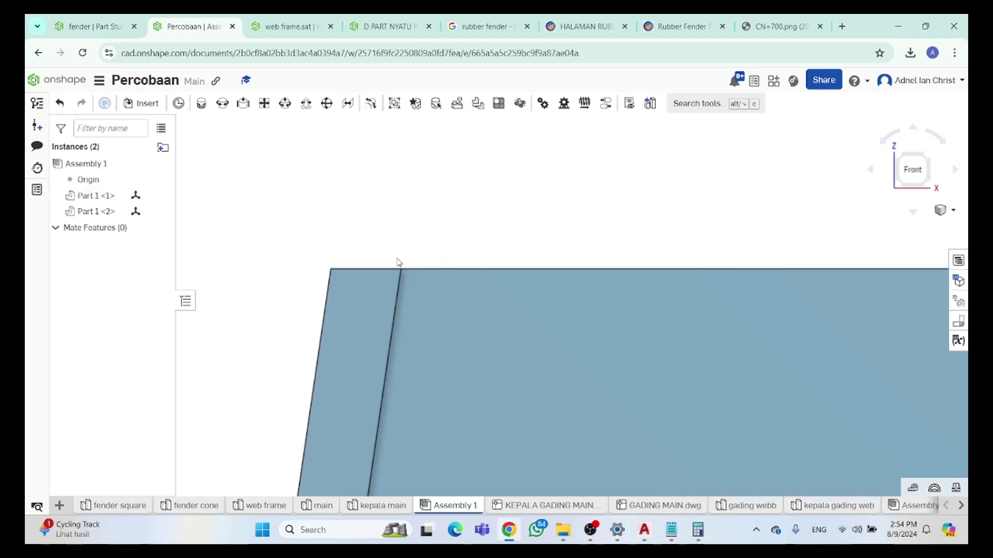
Examine the joined frame body and head strip from the top, back, side and front to check their alignment
right_click_drag(397, 261, 425, 254)
left_click(912, 162)
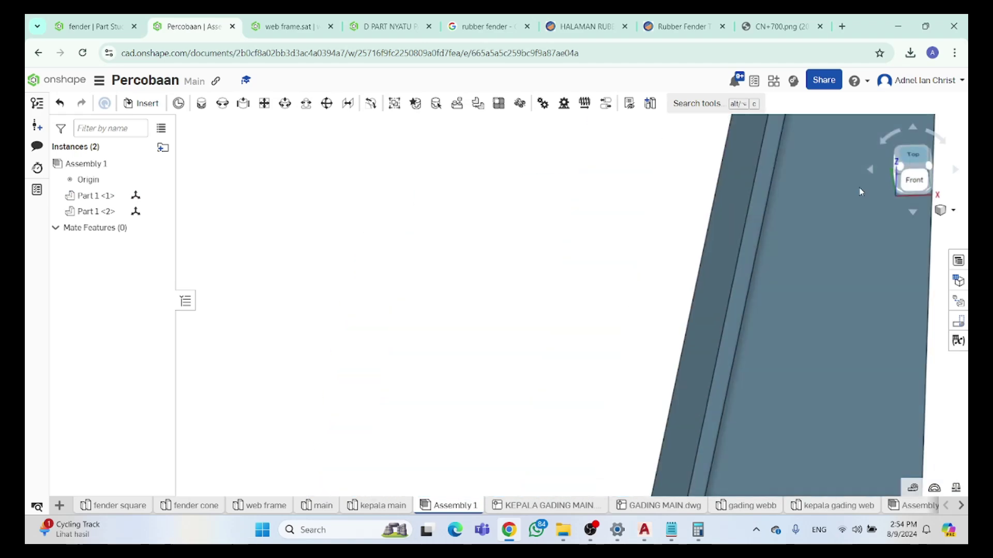
left_click(871, 170)
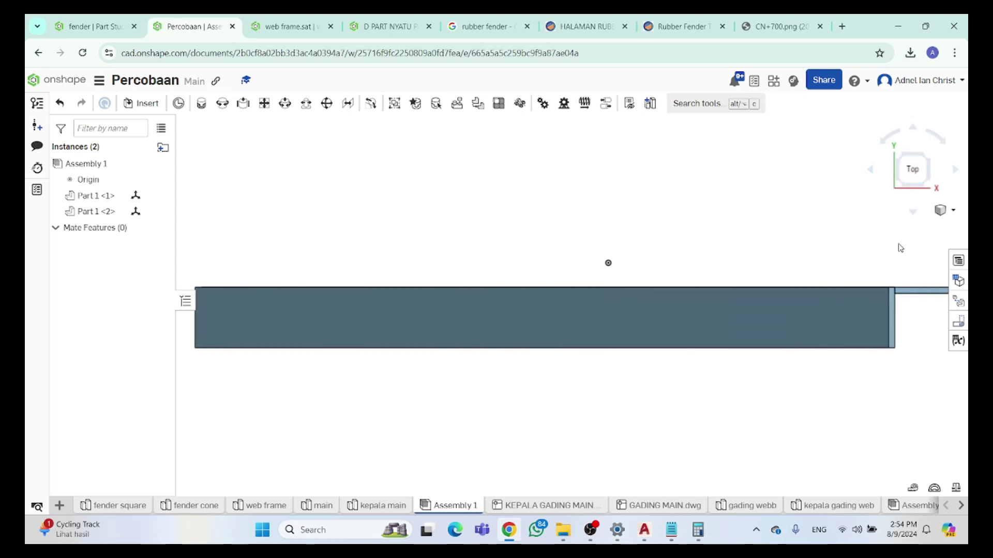
left_click(913, 211)
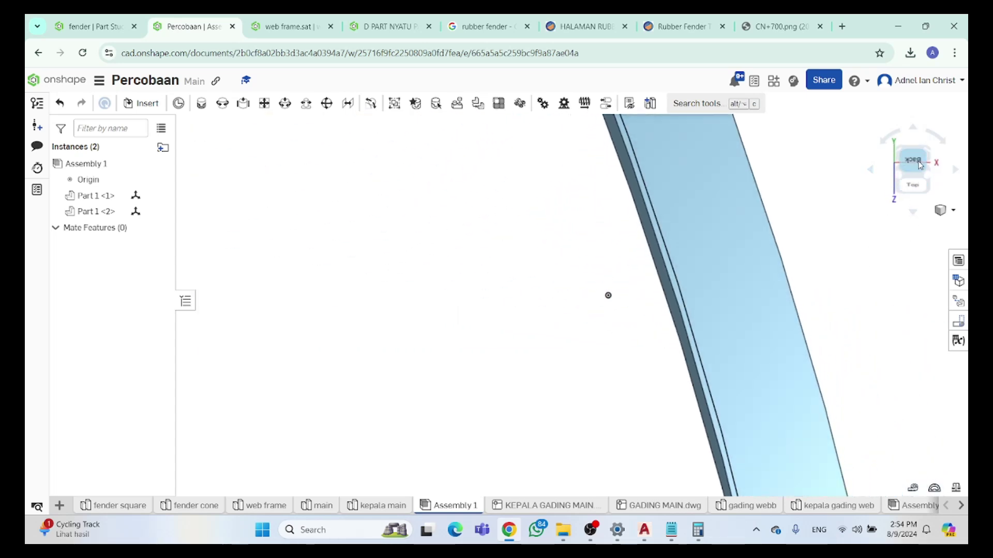
left_click(914, 212)
left_click(871, 170)
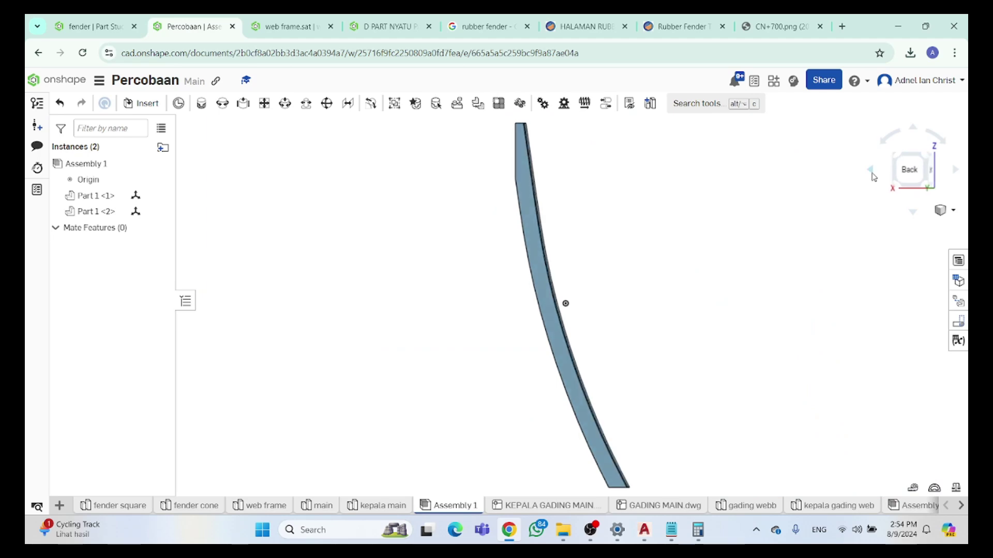
left_click(957, 172)
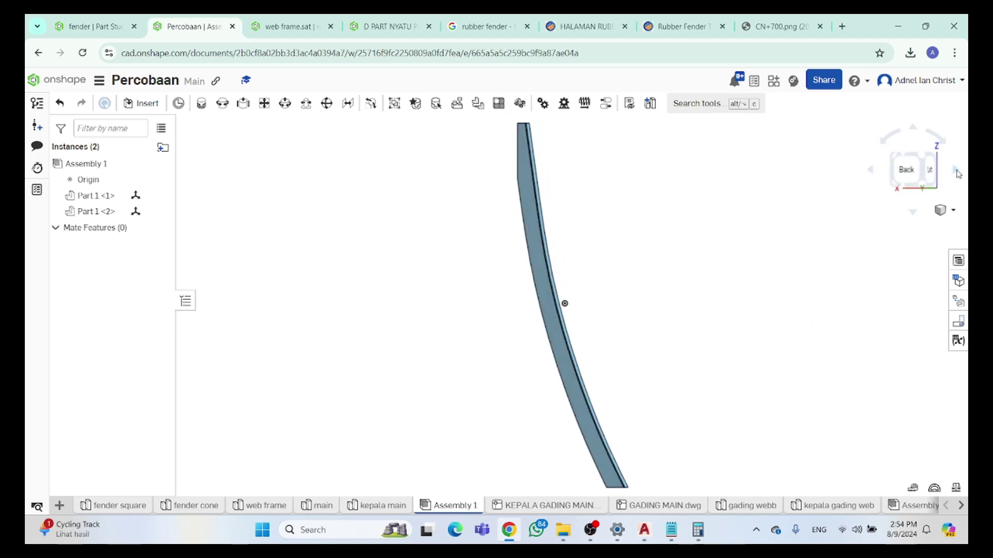
left_click(957, 175)
left_click(957, 175)
left_click(896, 177)
scroll(653, 161, "up", 1)
scroll(643, 153, "down", 3)
scroll(629, 125, "up", 3)
right_click_drag(644, 155, 629, 338)
left_click(911, 178)
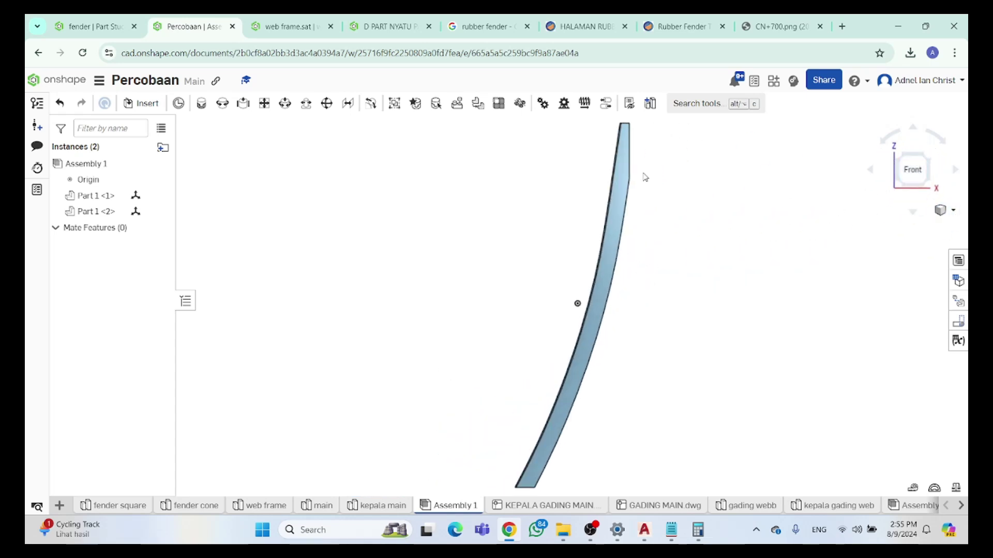
right_click(454, 507)
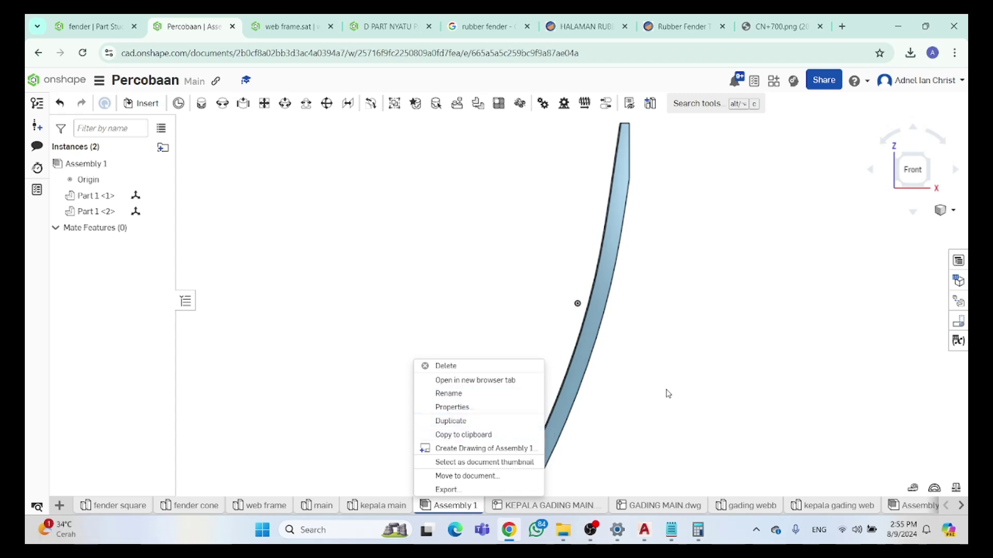
left_click(647, 405)
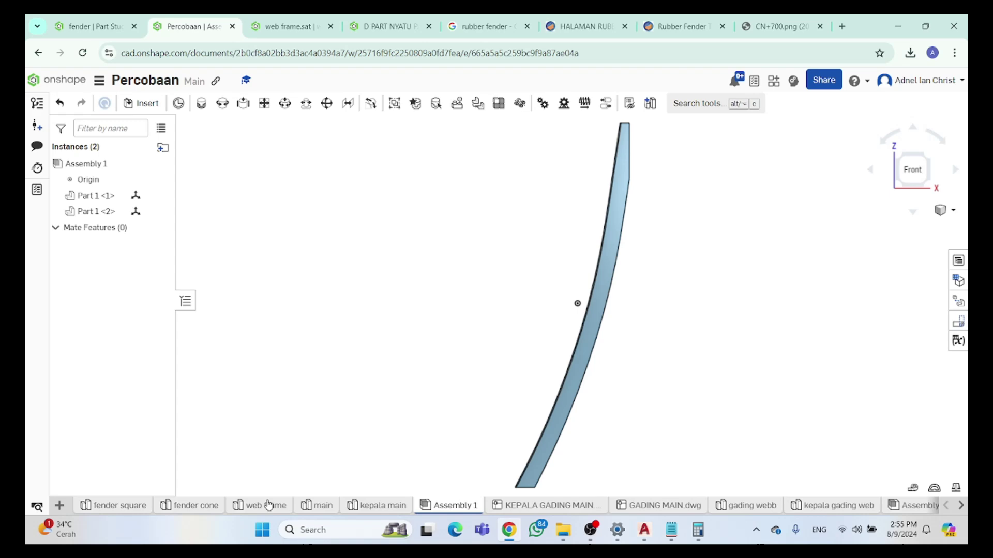
Import the BRAKET AutoCAD drawing from the MODELLING folder into the document
left_click(59, 505)
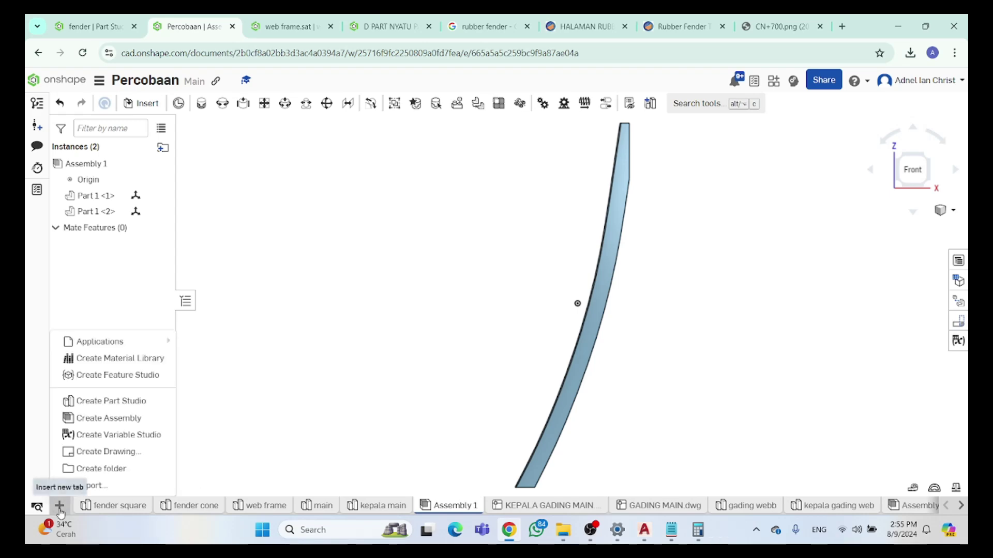
left_click(98, 489)
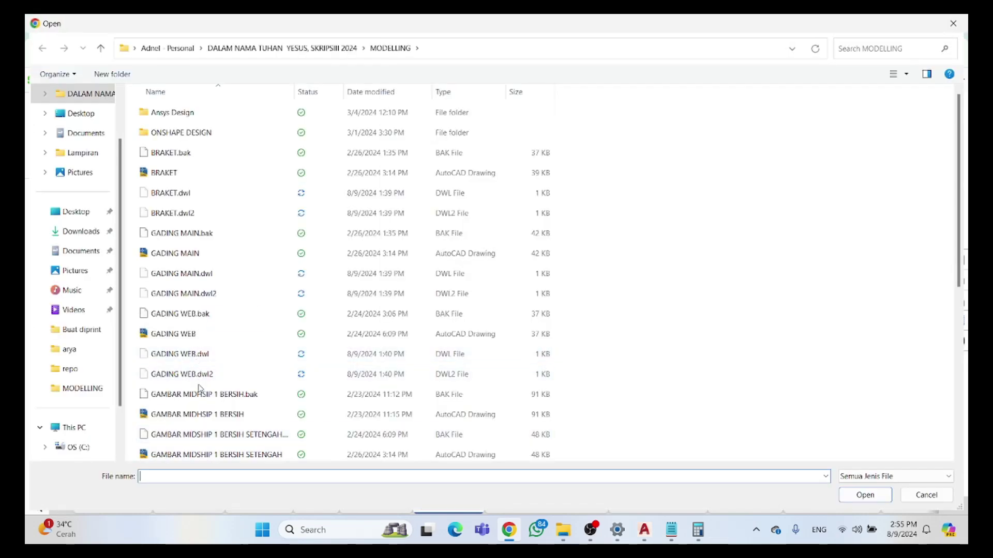
scroll(204, 396, "down", 2)
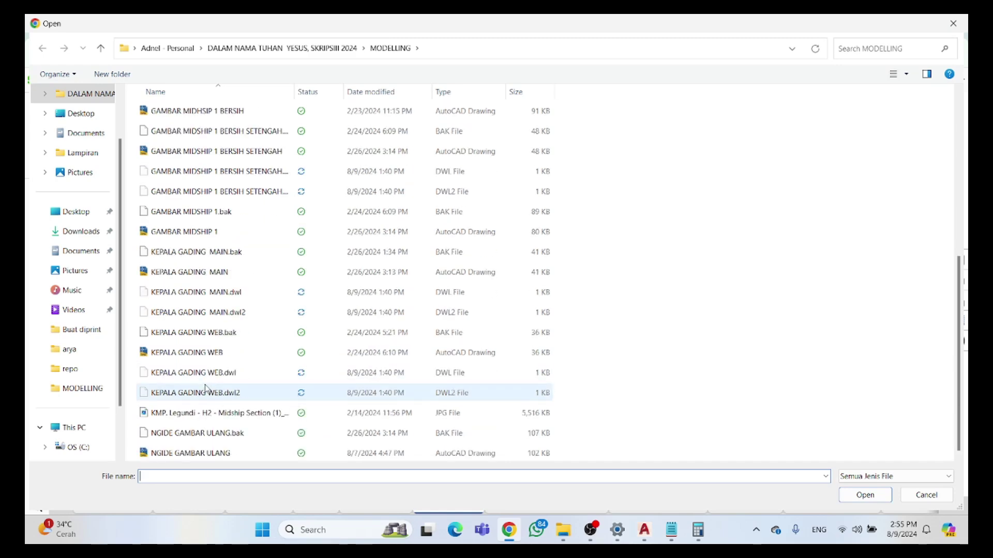
scroll(193, 368, "up", 5)
left_click(211, 174)
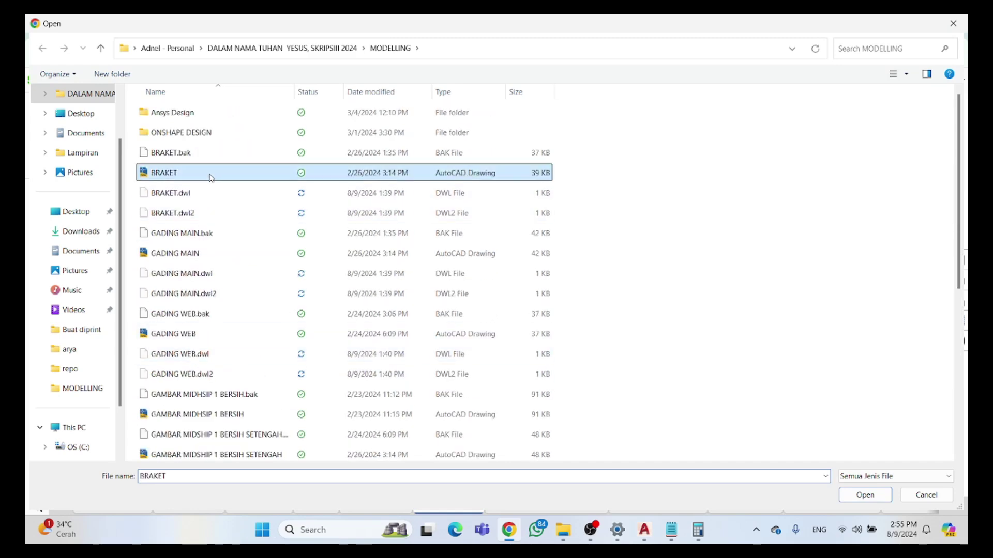
left_click(851, 496)
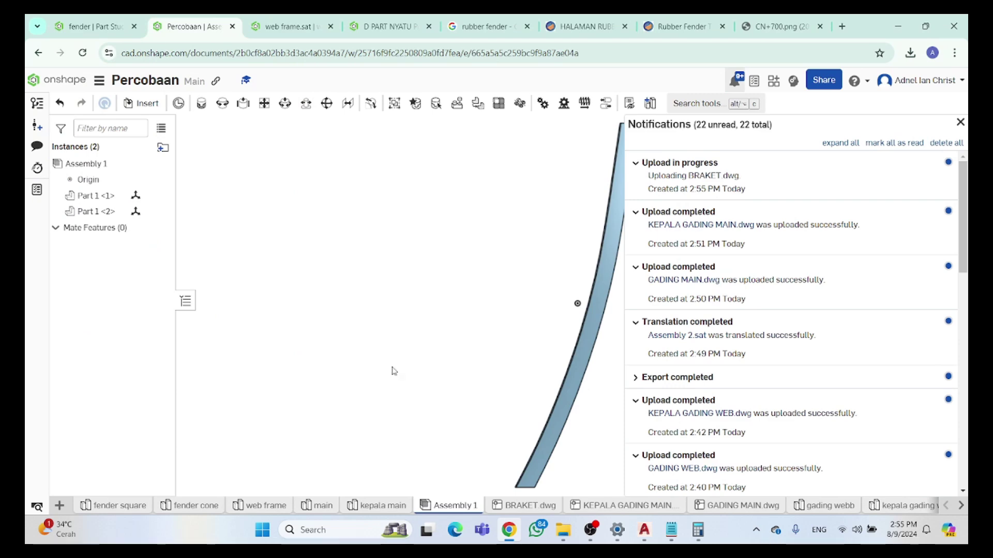
left_click(59, 506)
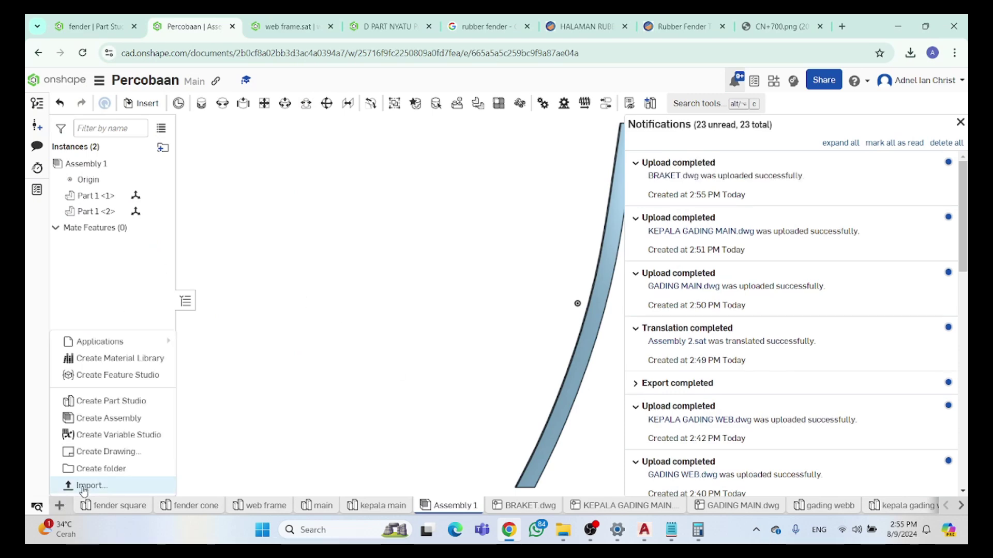
left_click(83, 486)
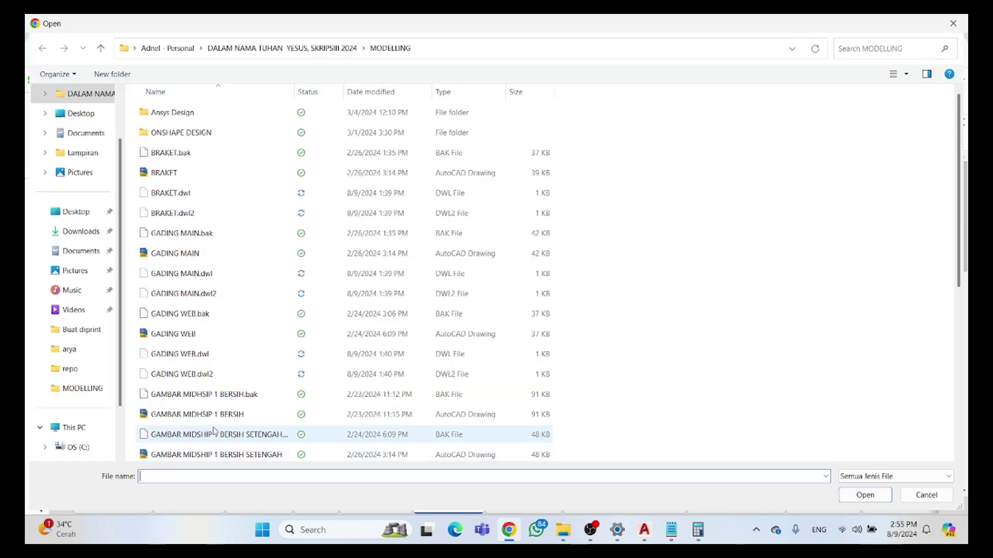
left_click(926, 495)
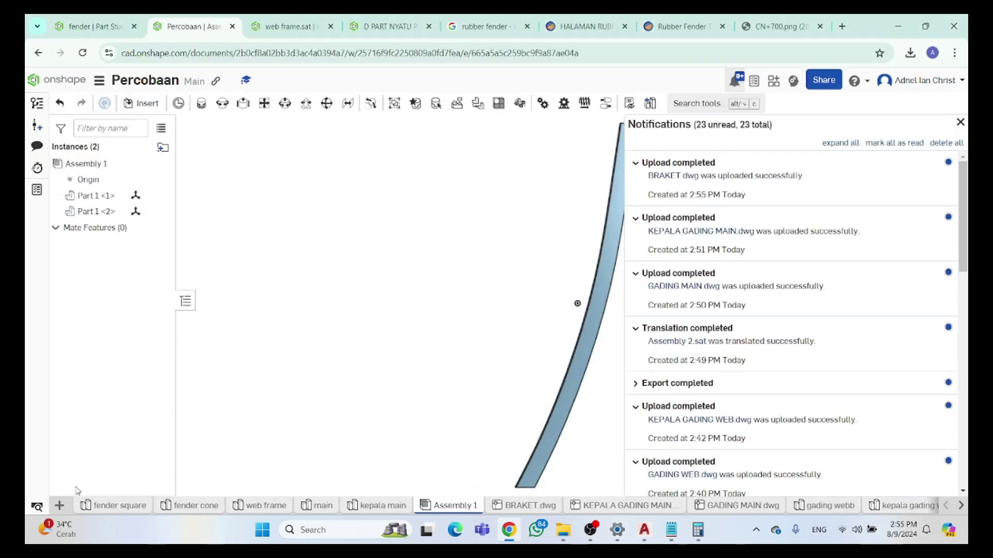
Create a new Part Studio and start a sketch on its Front plane
left_click(59, 505)
left_click(107, 403)
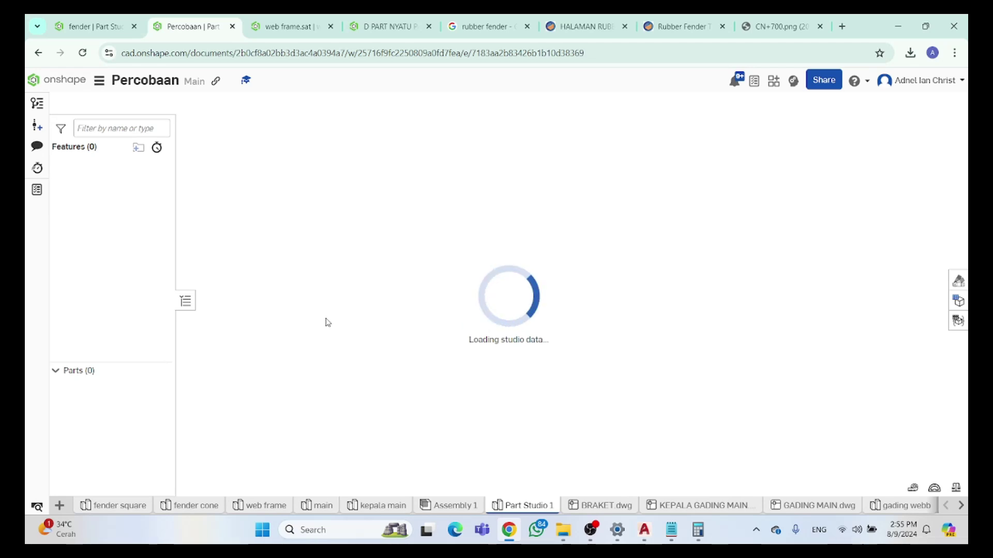
left_click(503, 236)
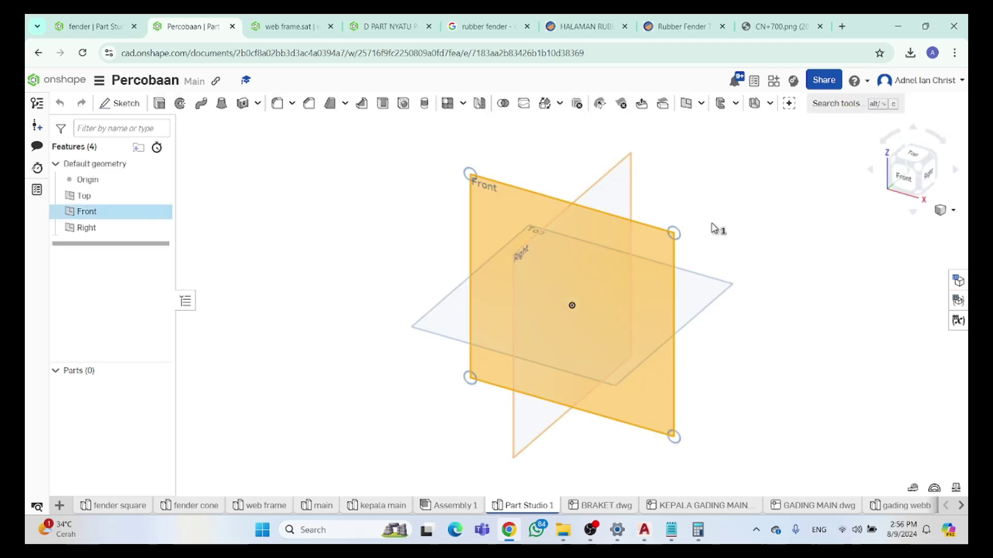
left_click(902, 176)
left_click(120, 103)
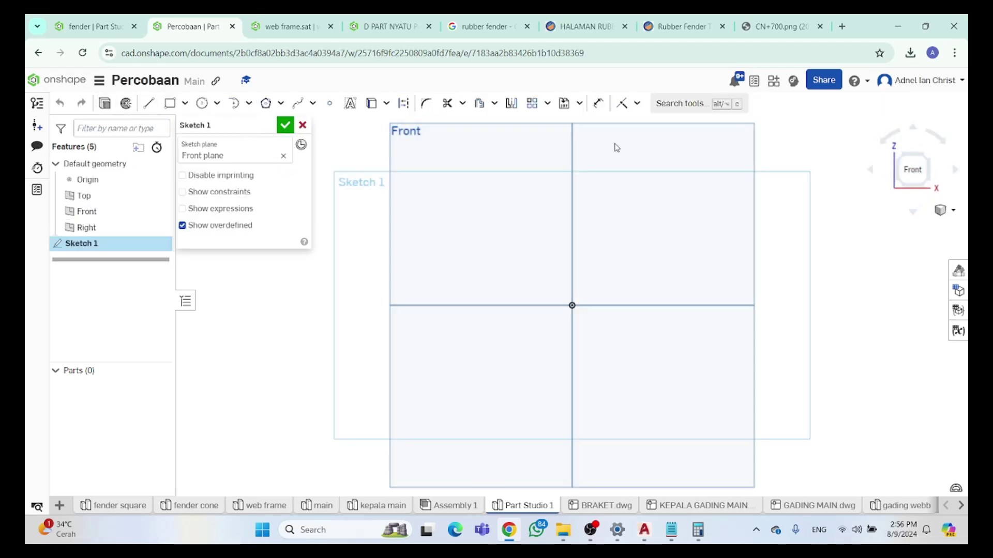
Insert BRAKET.dwg into the Front plane sketch with millimeter units
left_click(563, 103)
left_click(625, 214)
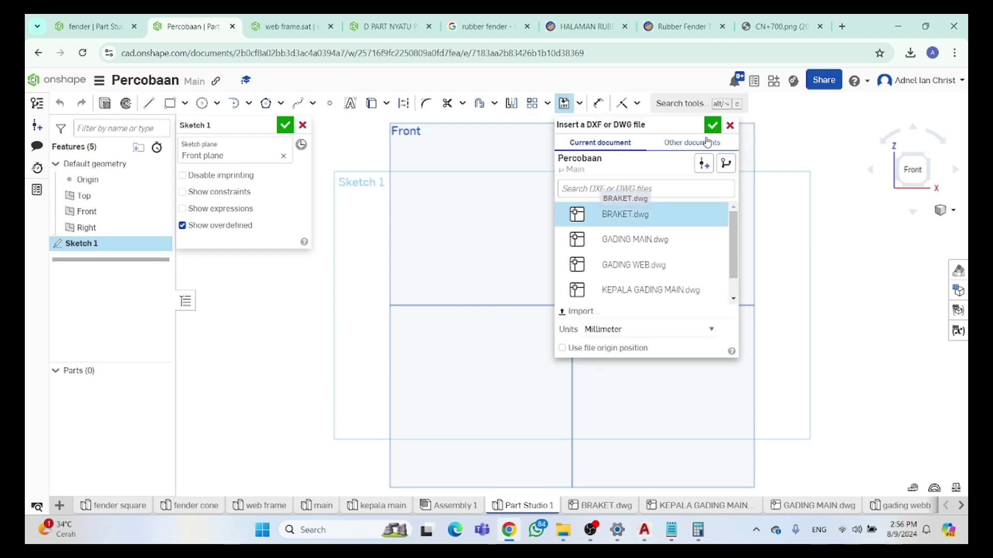
left_click(712, 125)
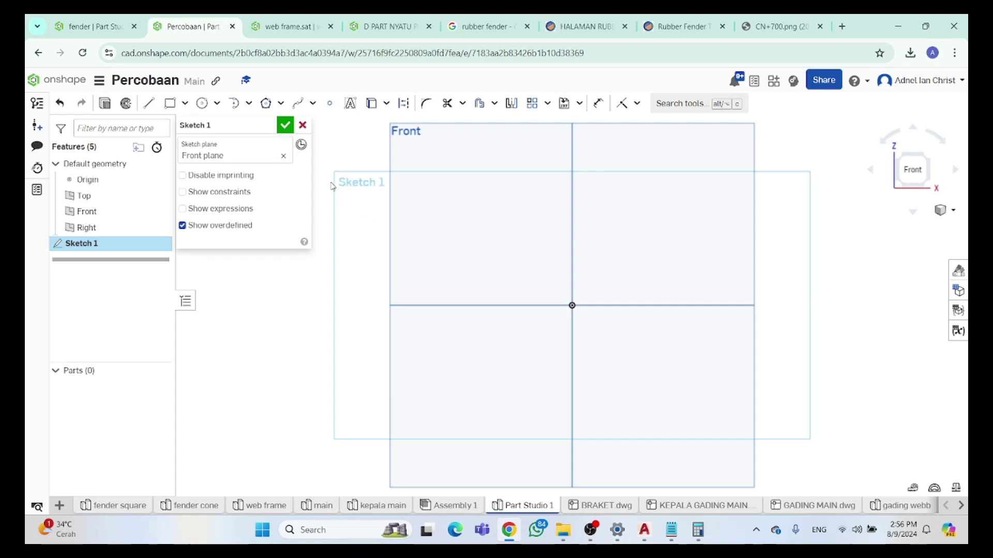
scroll(429, 237, "down", 10)
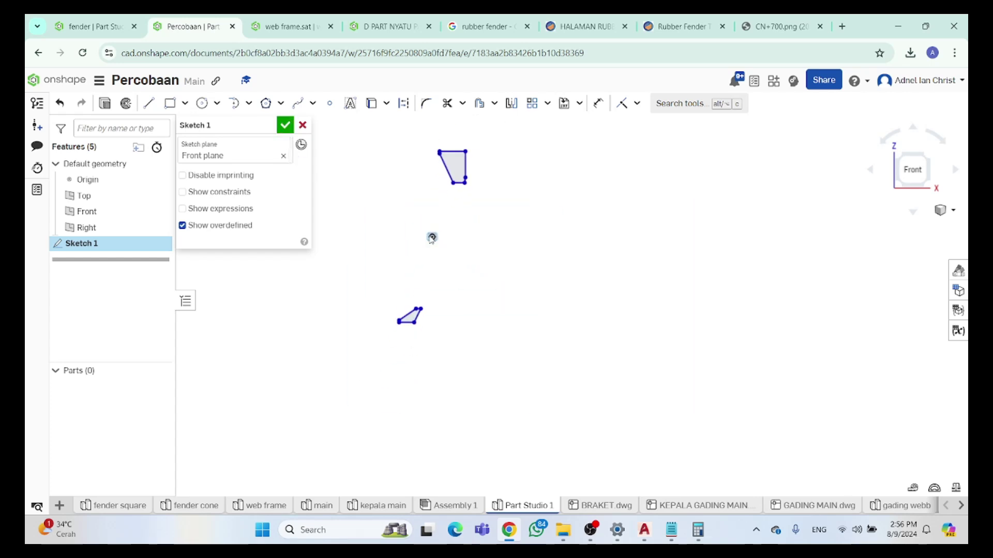
Extrude the upper and lower bracket profiles as new solids with a blind depth of 8 mm
left_click(451, 162)
scroll(414, 326, "up", 3)
left_click(416, 316)
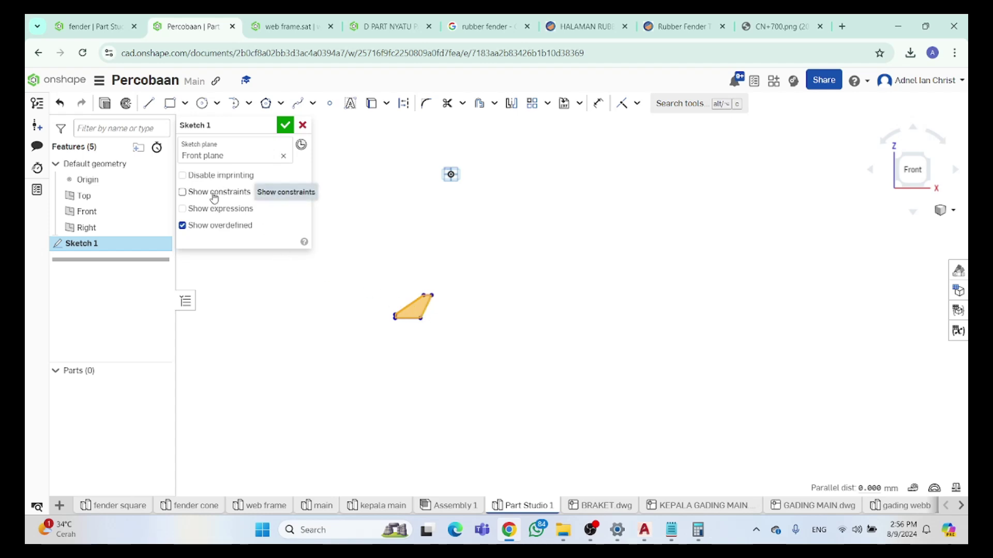
left_click(105, 104)
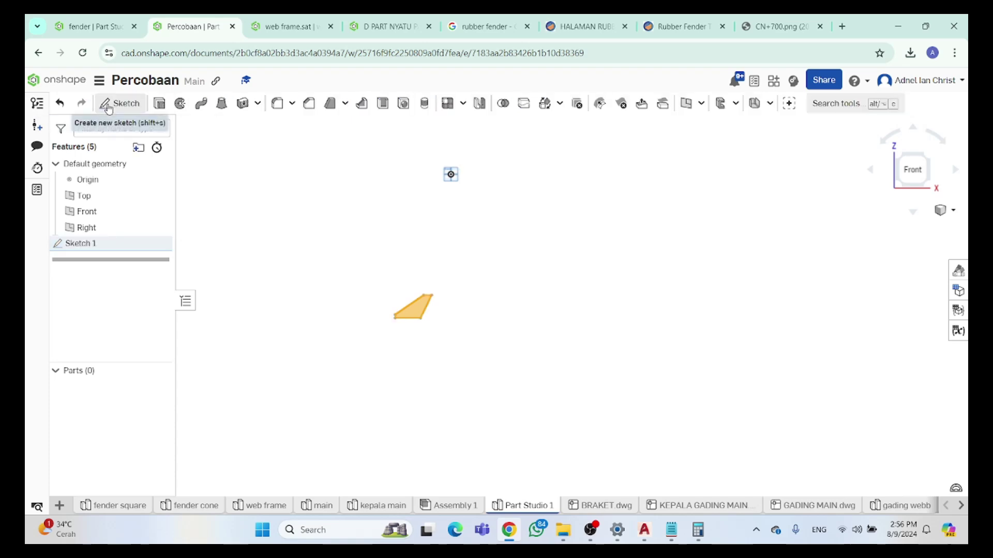
key("shift+e")
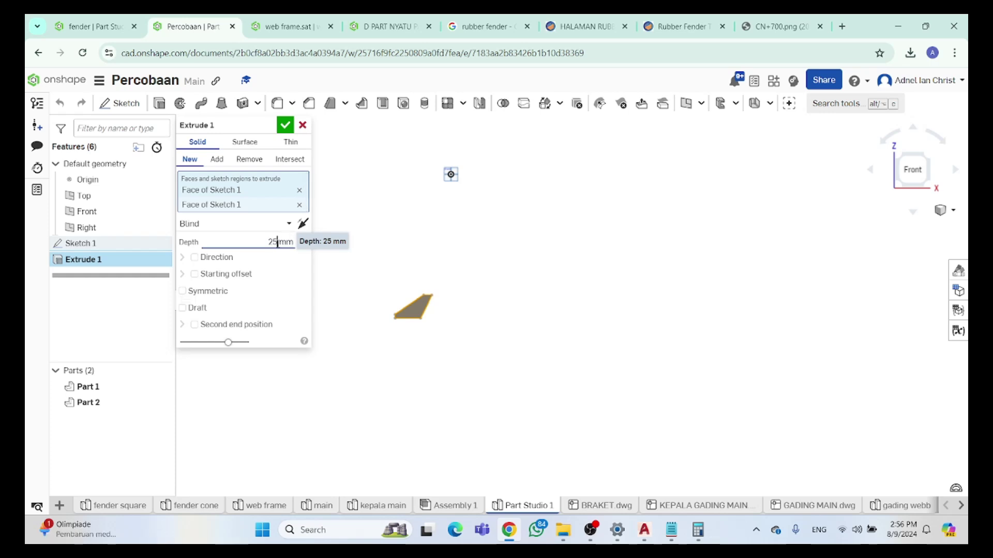
key("Return")
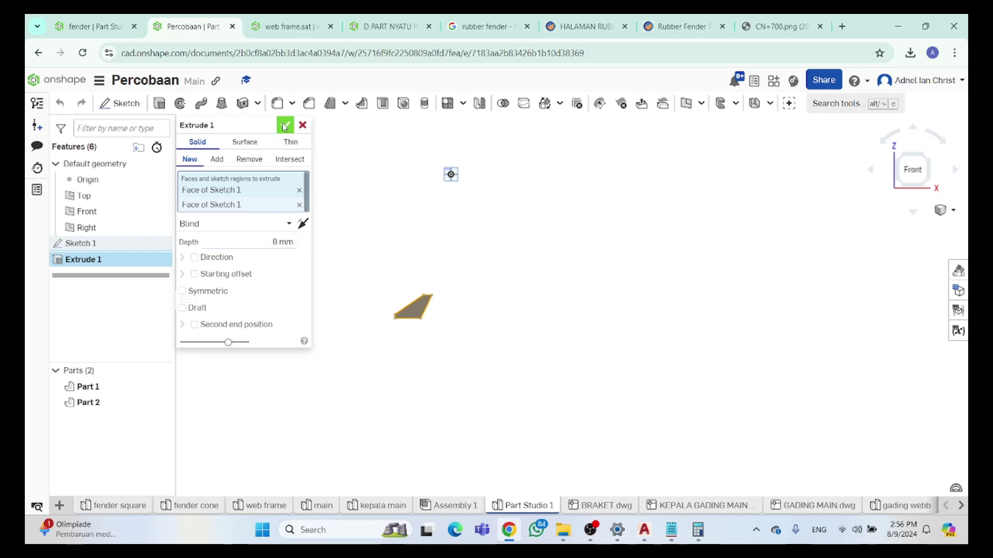
scroll(434, 284, "up", 4)
scroll(410, 258, "down", 5)
scroll(405, 155, "up", 2)
mouse_move(436, 310)
right_mouse_down()
mouse_move(505, 319)
mouse_move(447, 325)
right_mouse_up()
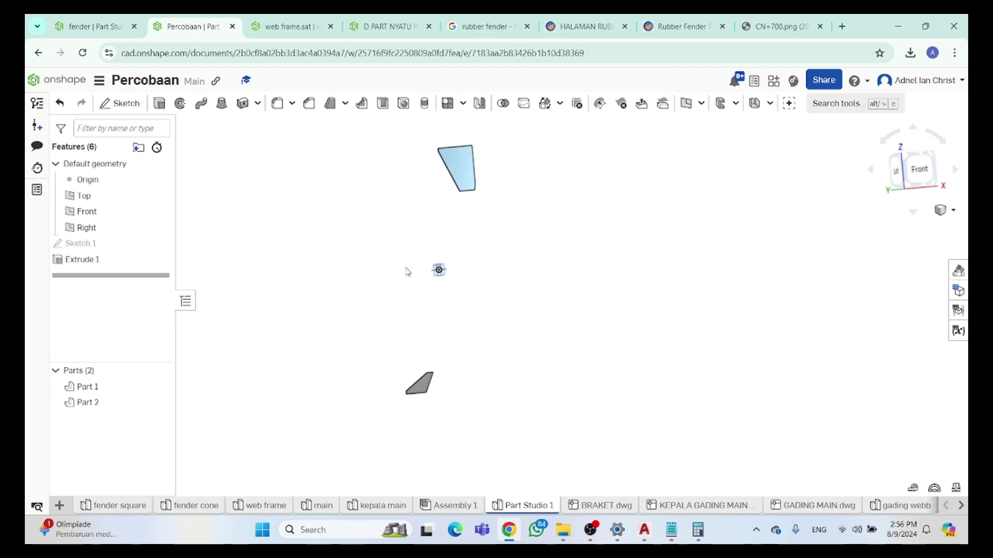
Insert both bracket parts from Part Studio 1 into Assembly 1
left_click(458, 505)
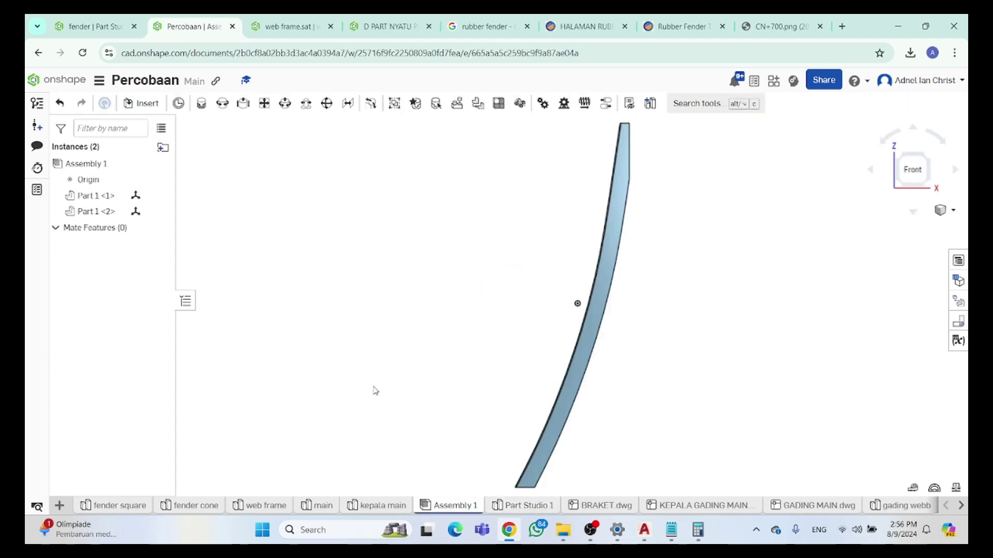
left_click(141, 104)
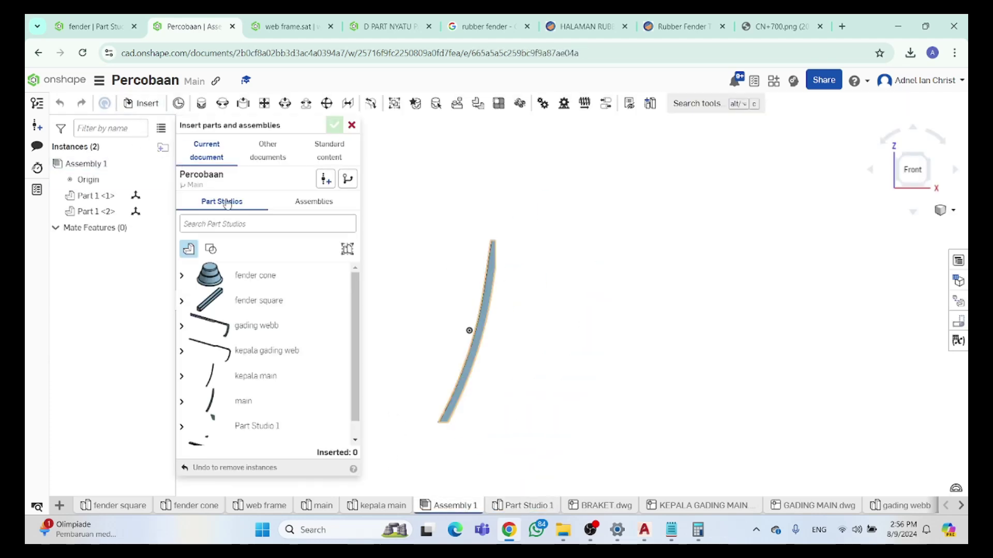
left_click(253, 425)
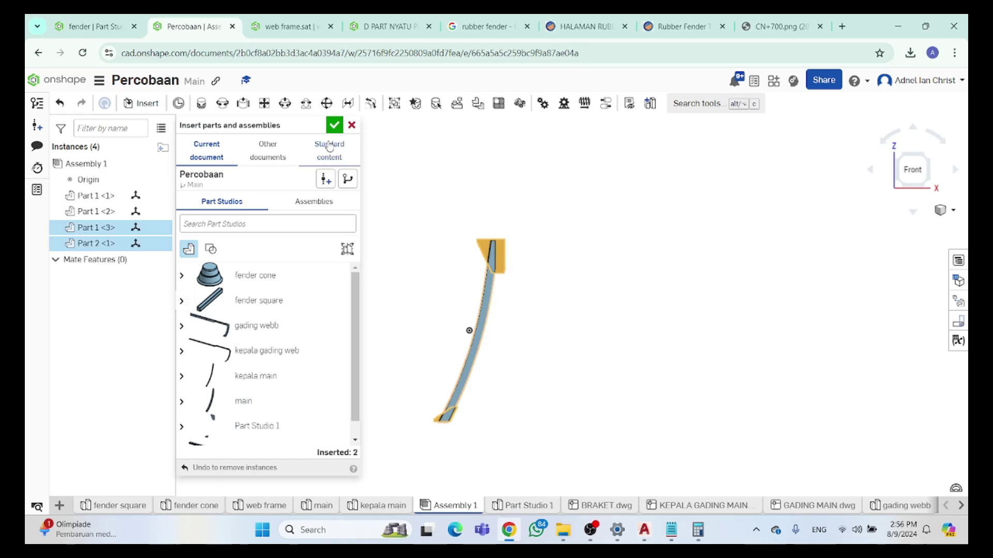
left_click(334, 125)
Examine how the upper bracket sits against the upper end of the frame from the front and at an angle
scroll(499, 217, "up", 5)
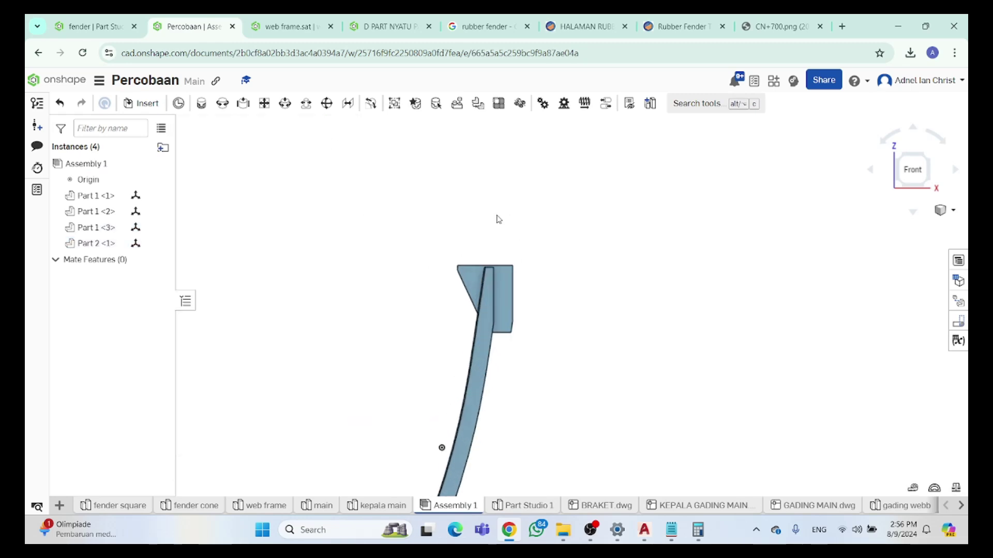
scroll(491, 274, "up", 2)
scroll(499, 272, "down", 2)
scroll(506, 272, "up", 2)
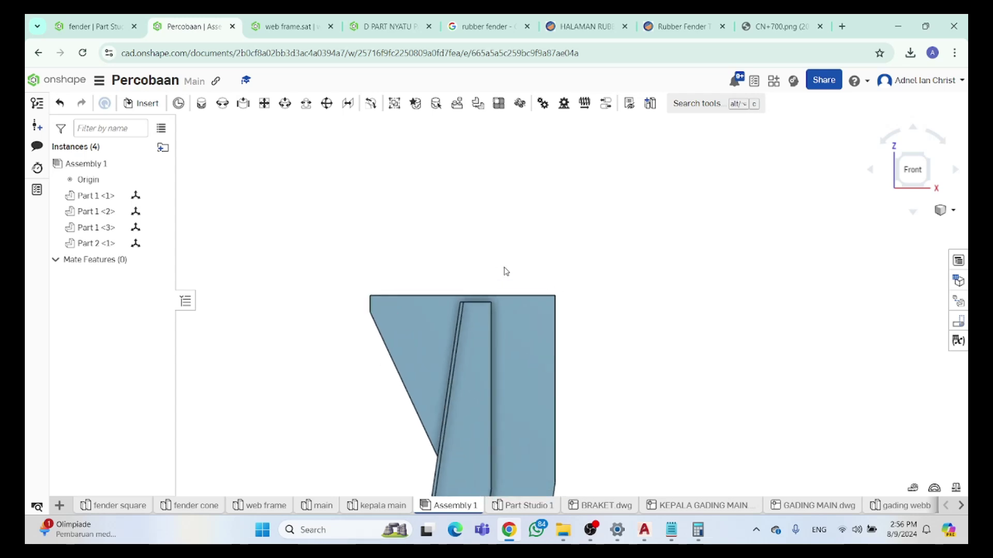
right_click_drag(504, 275, 555, 359)
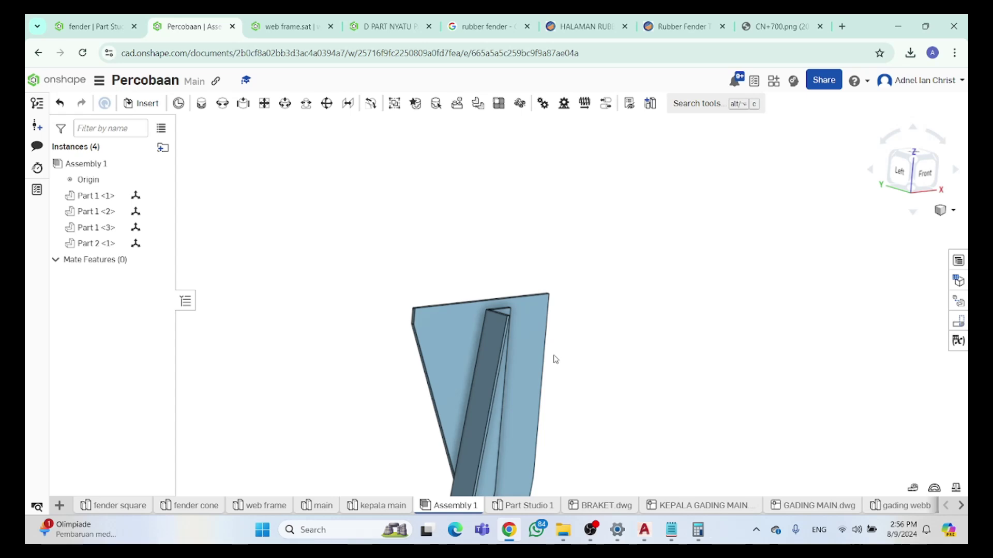
Examine the fit between the bracket and the frame's upper end from an angle, from the front and from above
right_click_drag(554, 359, 565, 321)
scroll(646, 326, "down", 5)
scroll(565, 321, "up", 3)
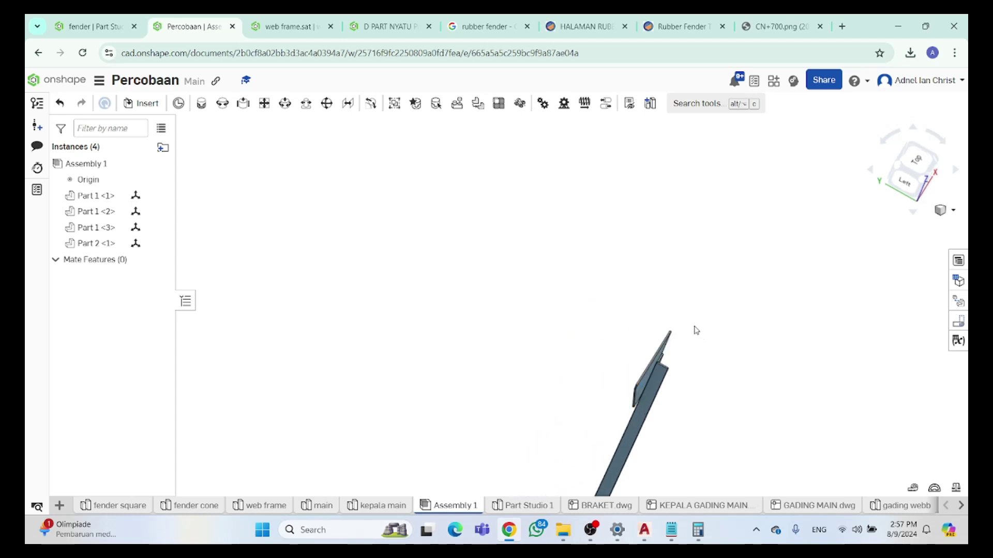
scroll(691, 327, "up", 2)
right_click_drag(872, 204, 760, 235)
left_click(923, 176)
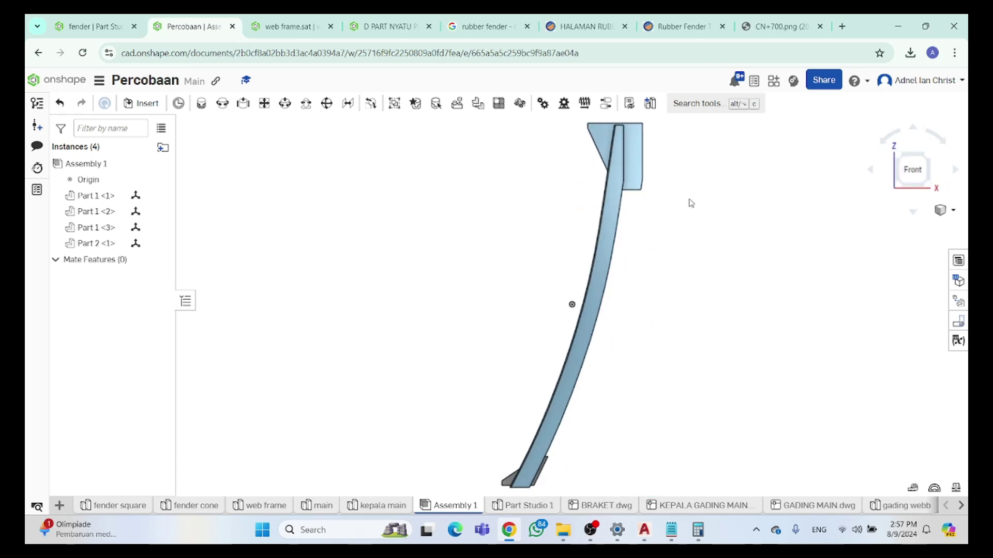
scroll(600, 129, "up", 3)
scroll(607, 123, "down", 5)
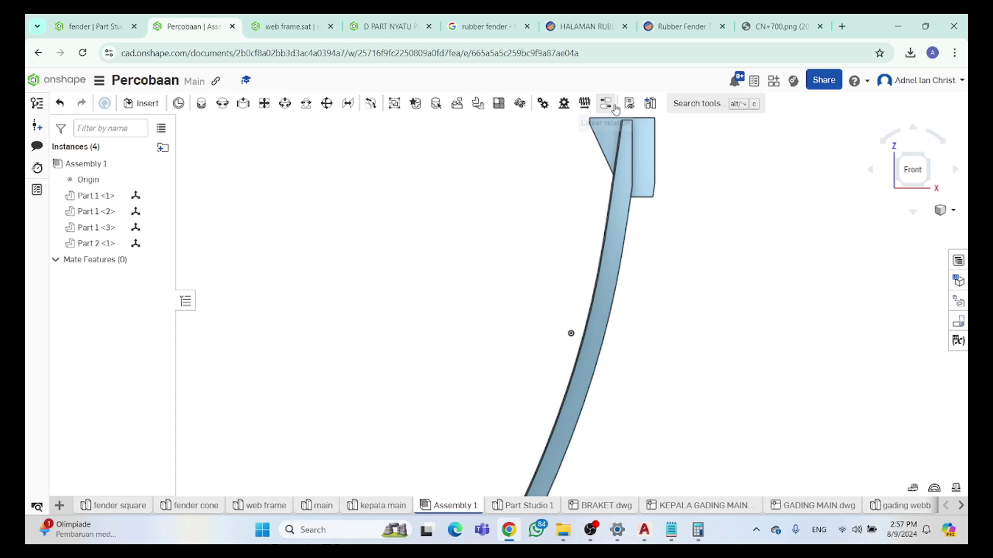
scroll(590, 200, "up", 5)
right_click_drag(701, 265, 736, 280)
mouse_move(667, 282)
right_mouse_down()
mouse_move(752, 255)
mouse_move(728, 272)
mouse_move(731, 293)
mouse_move(907, 192)
mouse_move(921, 173)
mouse_move(889, 187)
right_mouse_up()
left_click(889, 187)
scroll(627, 279, "down", 3)
scroll(774, 279, "up", 4)
scroll(798, 282, "up", 3)
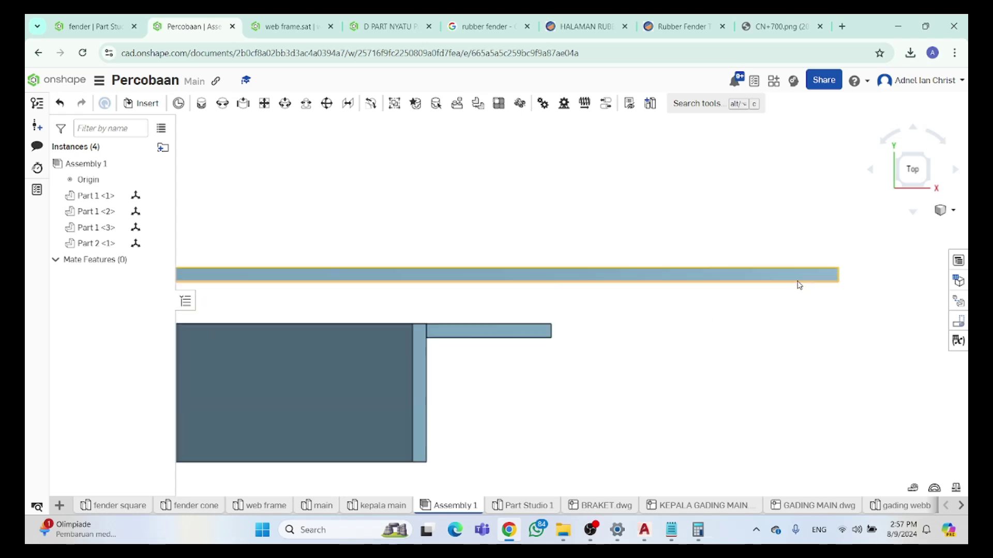
Record the coordinates of the frame head's outer upper corner in Notepad as x 451.606, y -32.462, z 1576.791
left_click(426, 338)
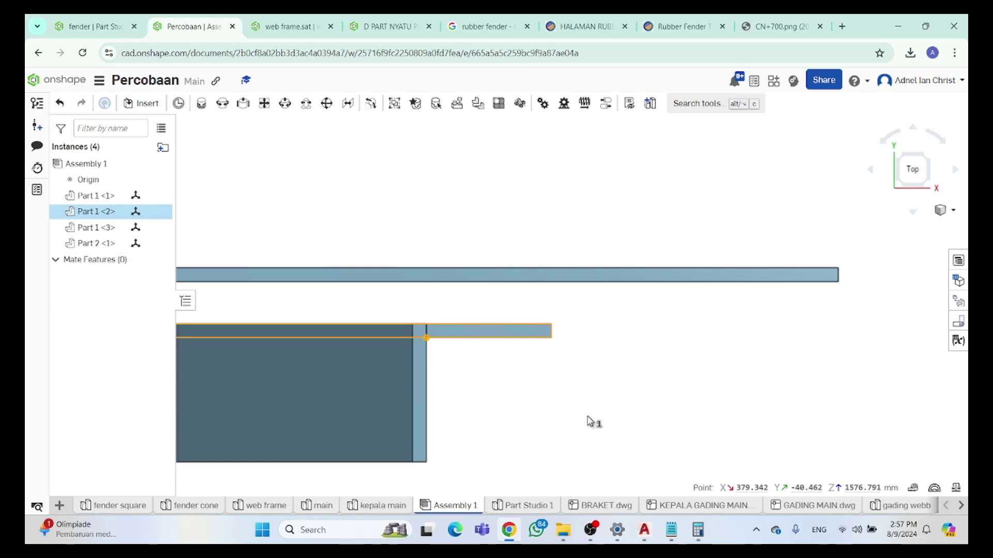
left_click(671, 530)
left_click(671, 530)
left_click(550, 325)
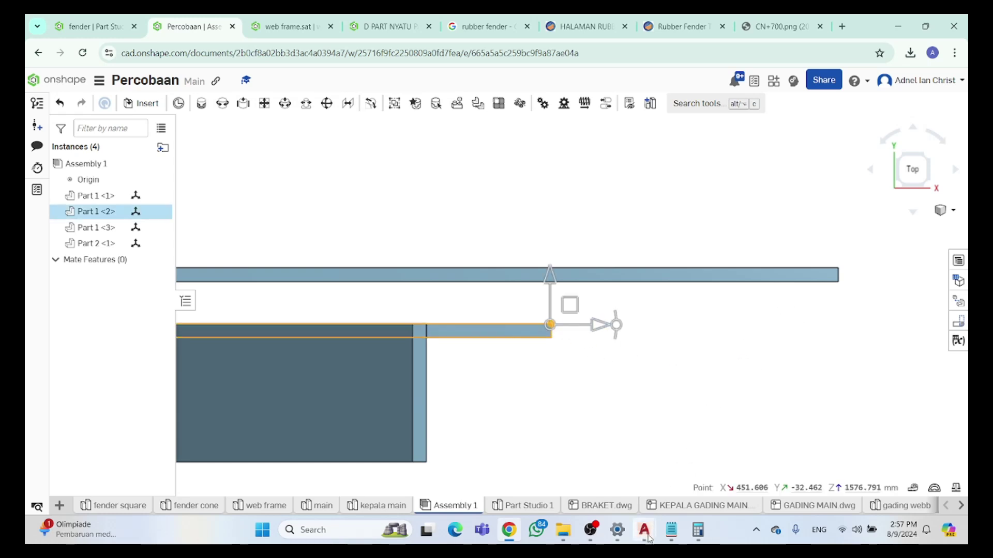
left_click(671, 530)
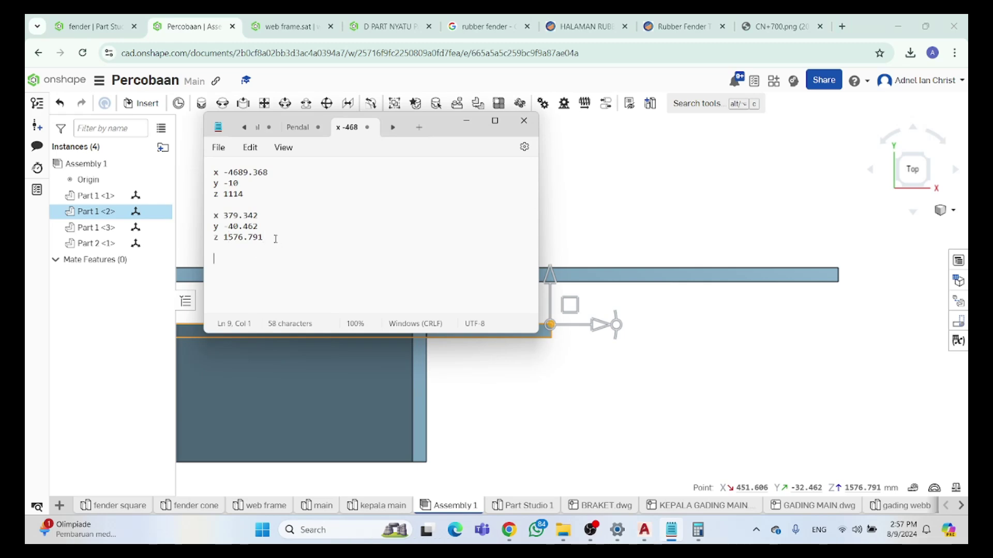
type("x ")
type("2")
type("51")
type(".606")
key("Return")
type("y -32.462")
key("Return")
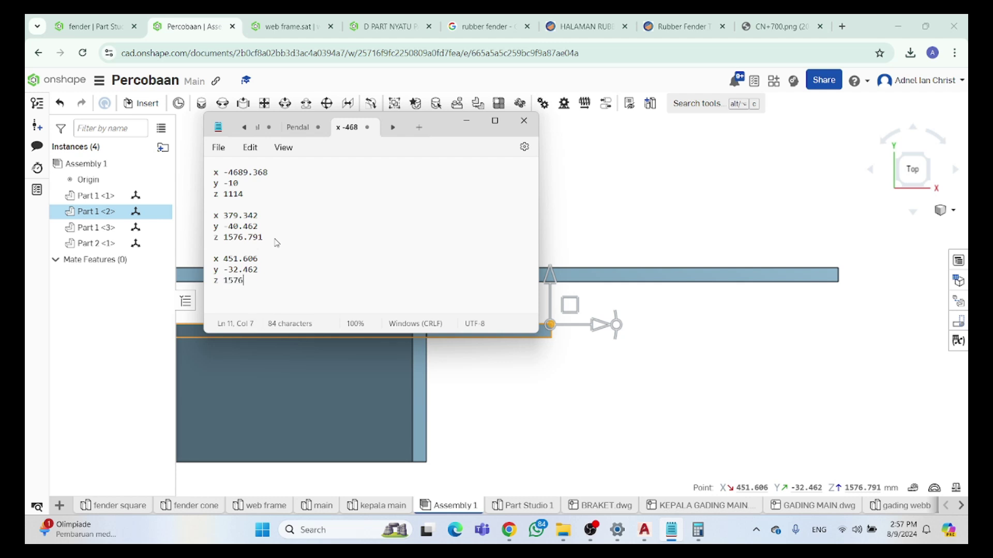
key("Return")
left_click(464, 124)
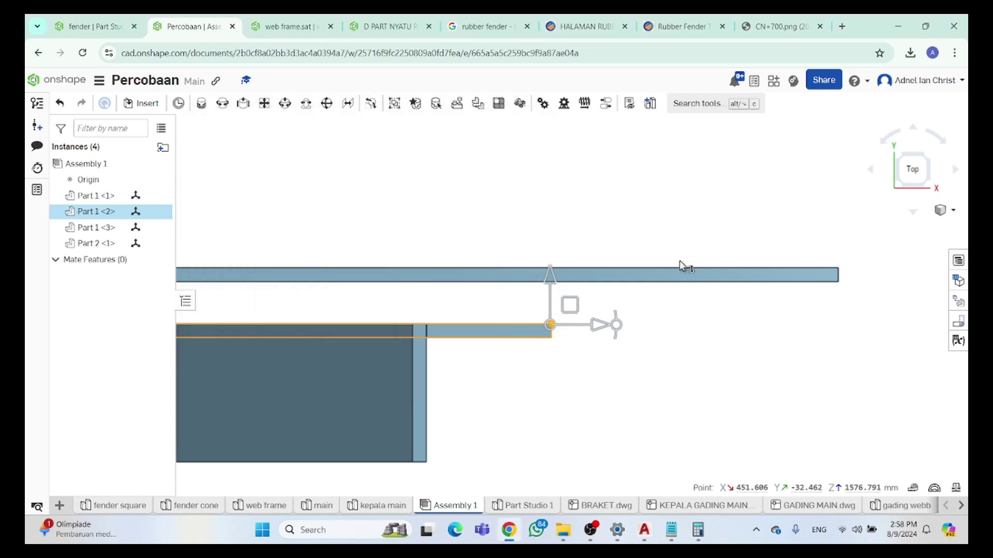
Select the matching outer corner of the upper bracket and arrange Calculator and Notepad side by side
left_click(815, 289)
left_click(823, 313)
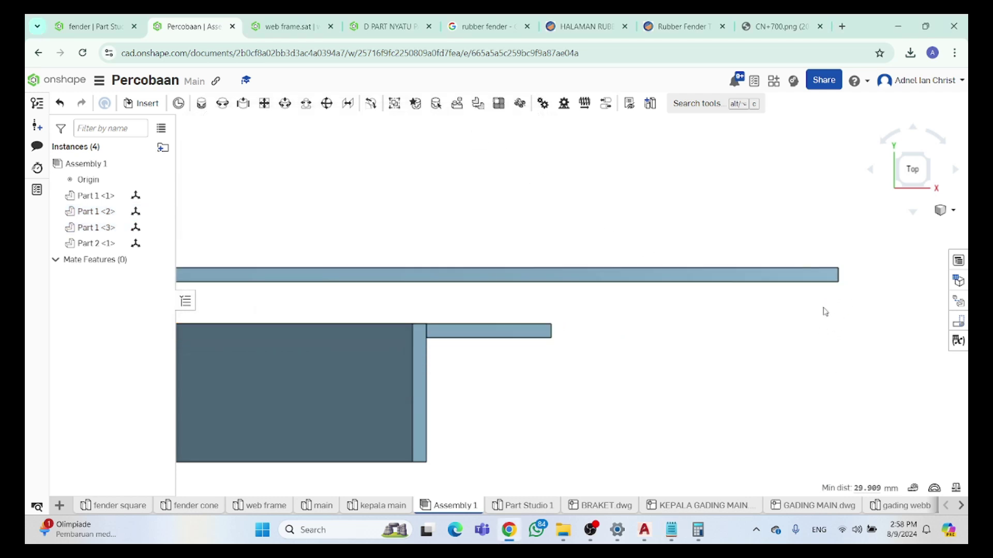
left_click(837, 282)
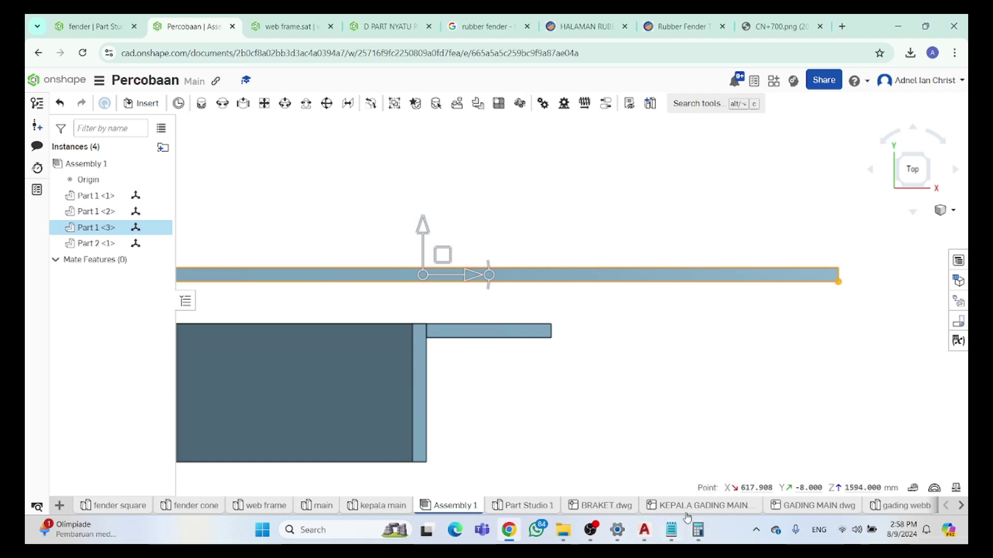
left_click(696, 532)
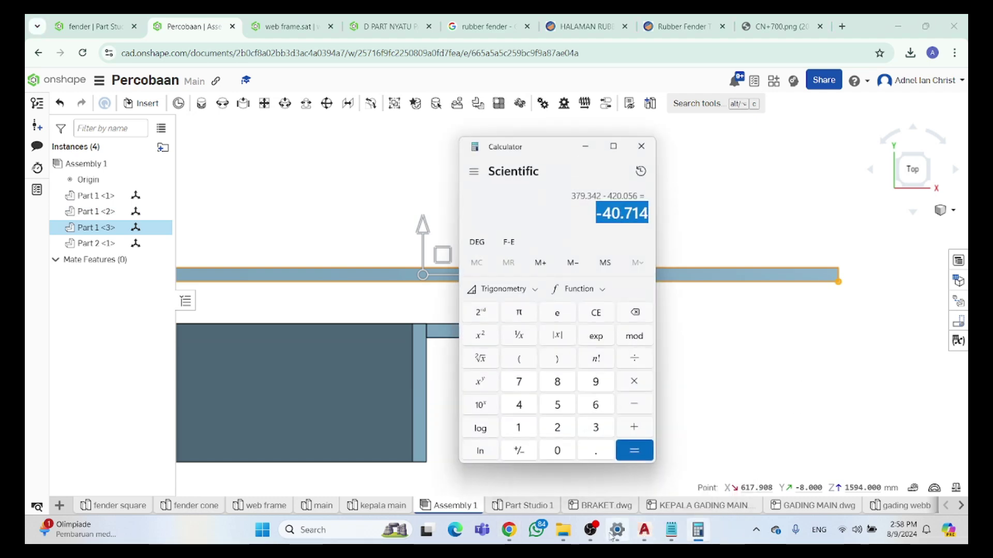
left_click(667, 528)
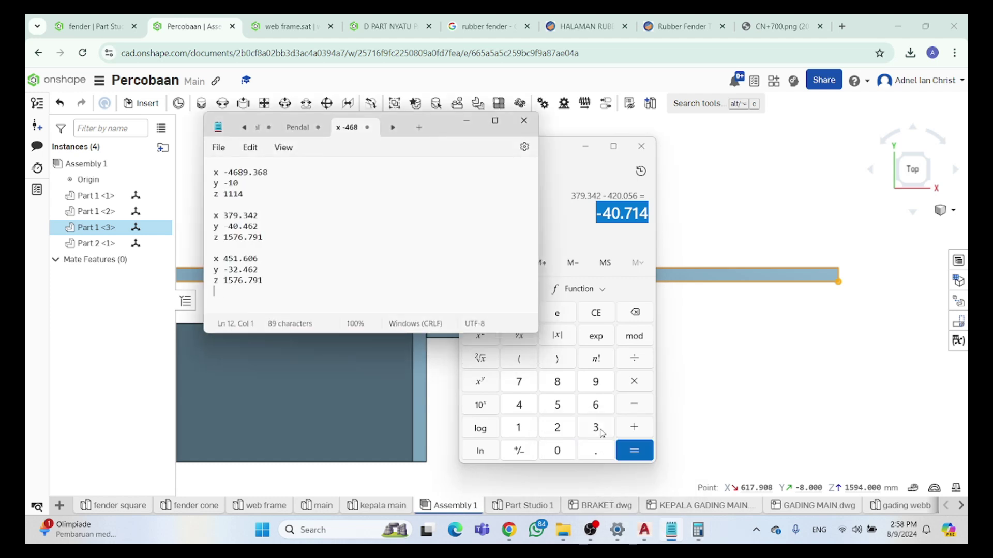
left_click_drag(563, 150, 578, 146)
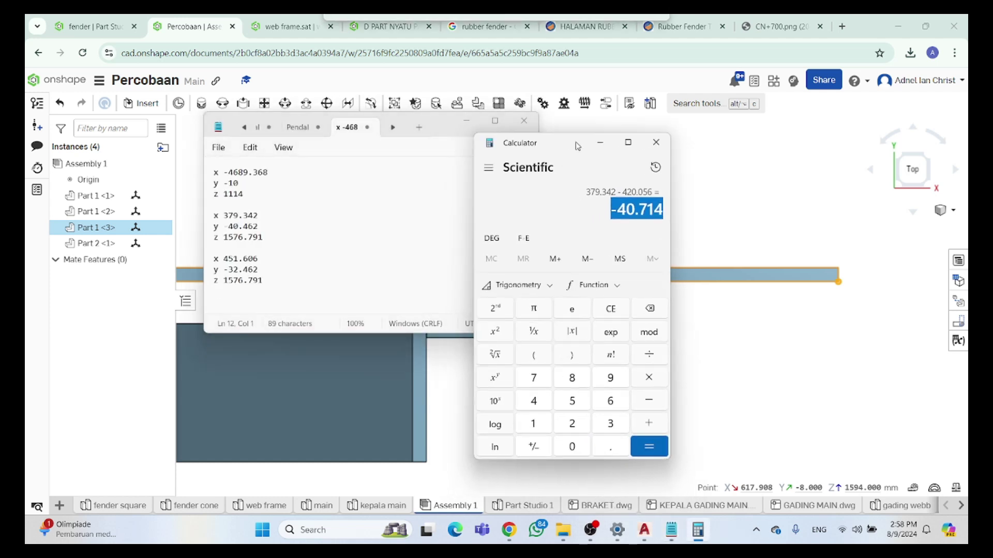
left_click(409, 124)
left_click_drag(447, 122, 333, 107)
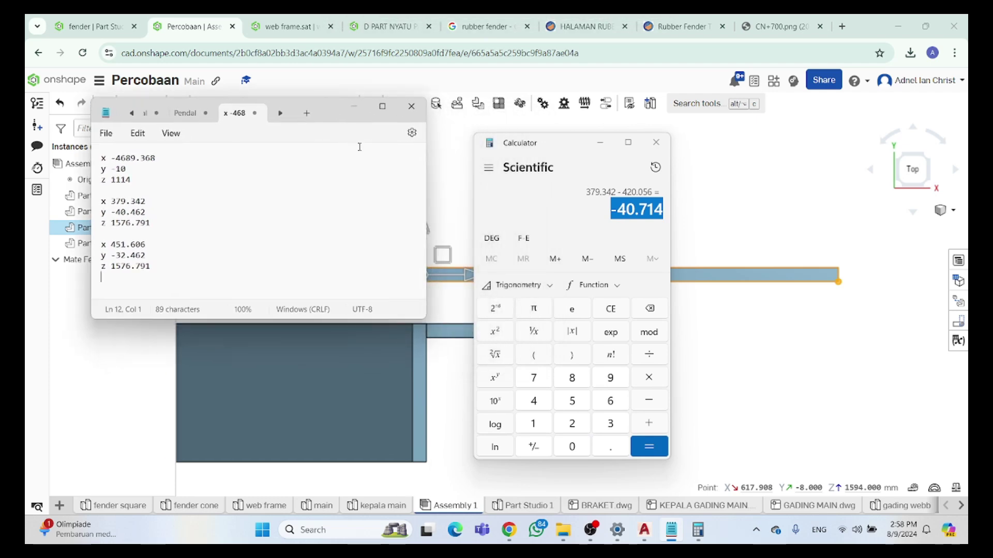
Relocate the upper bracket's move manipulator to its outer corner nearest the frame head
left_click(839, 288)
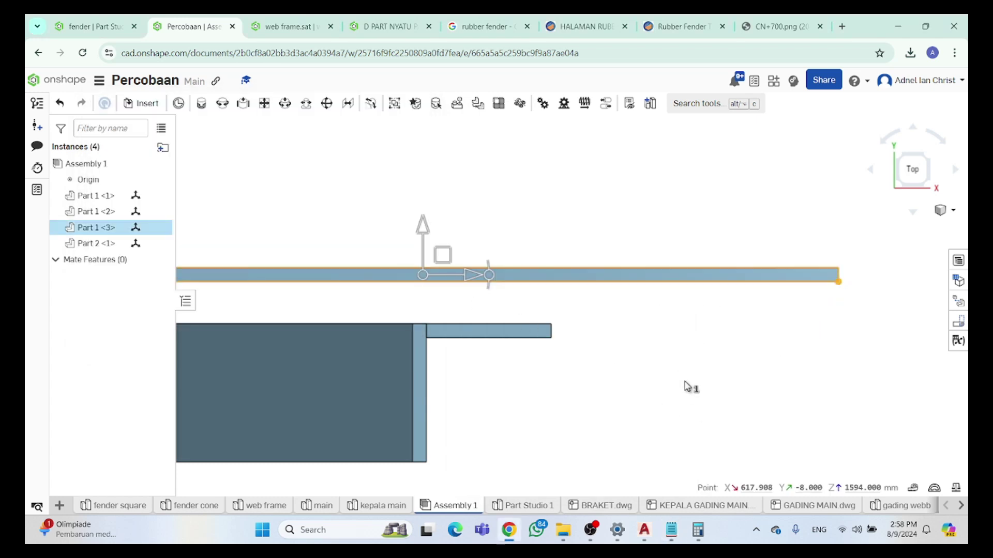
left_click(833, 310)
left_click(838, 282)
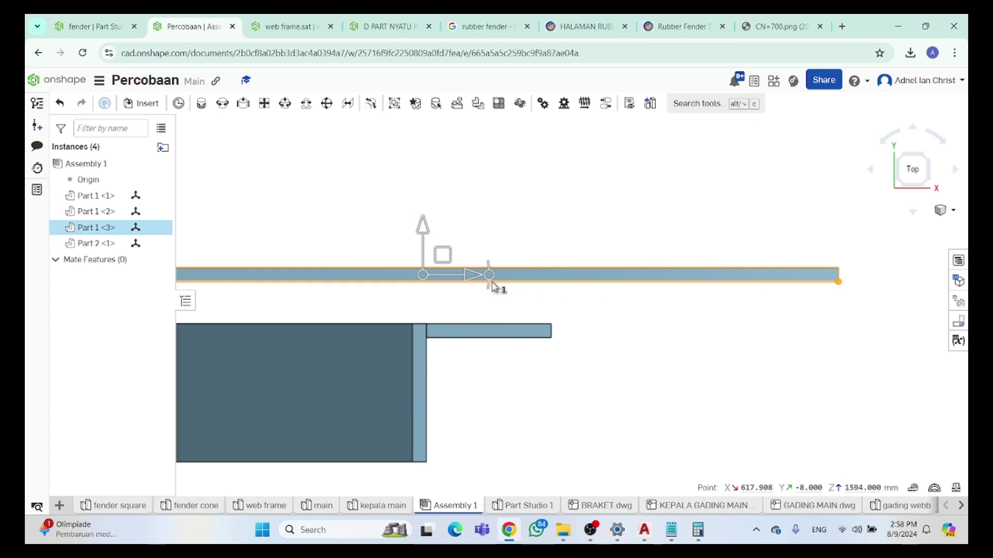
left_click_drag(423, 277, 838, 282)
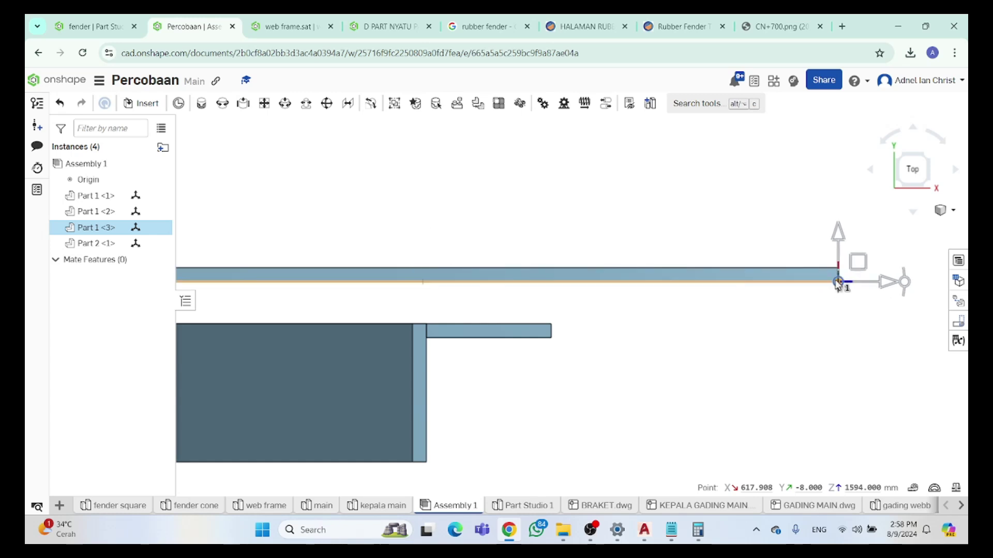
Switch to Calculator with the Notepad coordinates in view and start a subtraction from 451.606
left_click(696, 533)
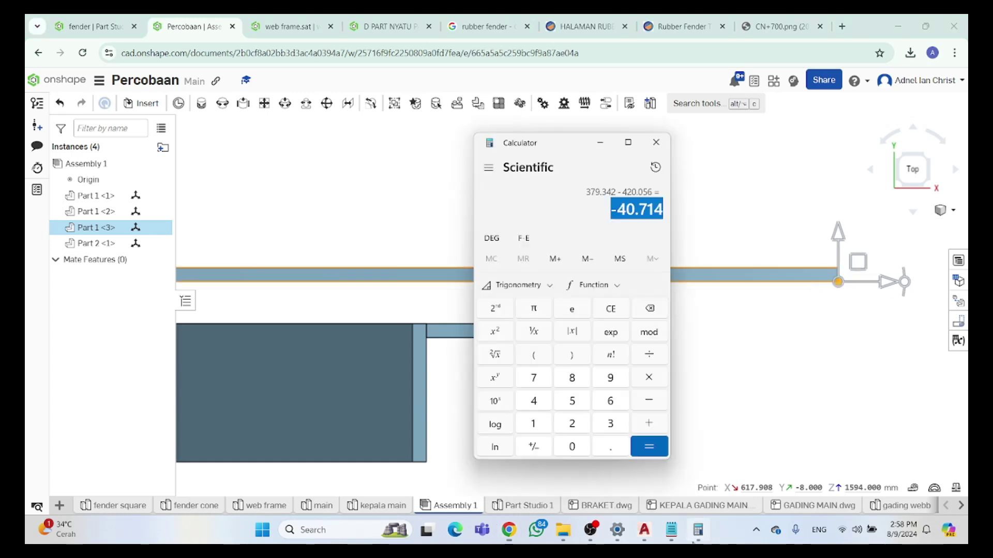
left_click(669, 535)
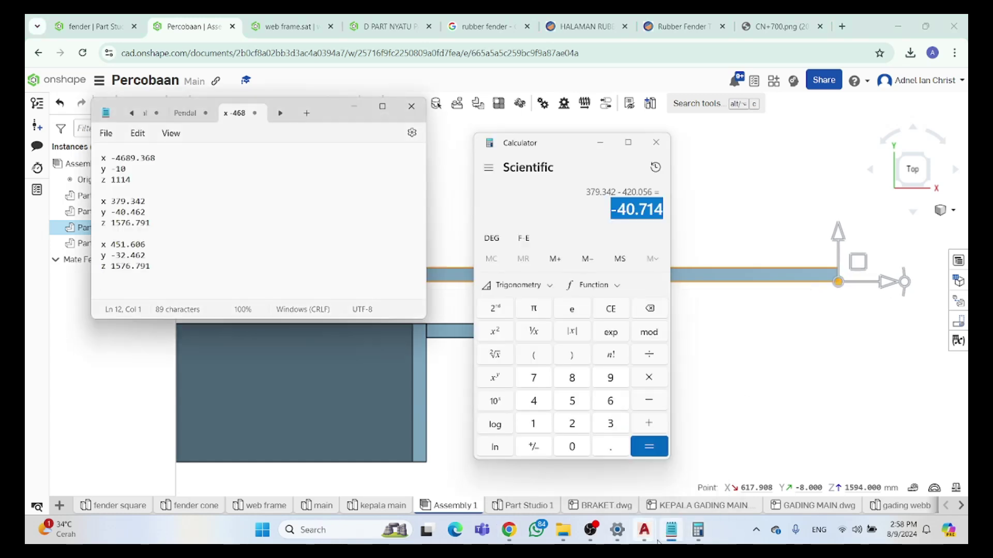
left_click(603, 310)
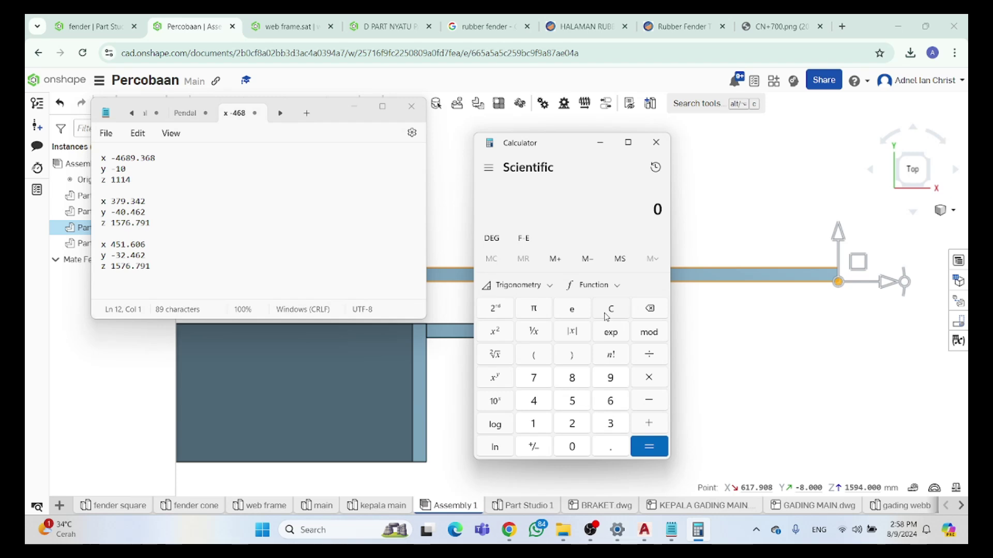
type("451.606")
key("minus")
type("6")
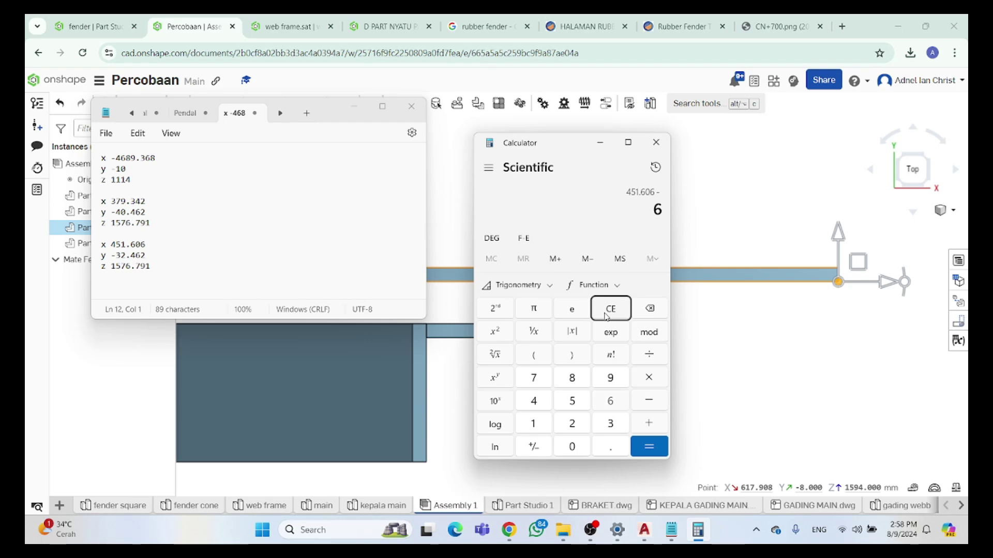
type(",617.9")
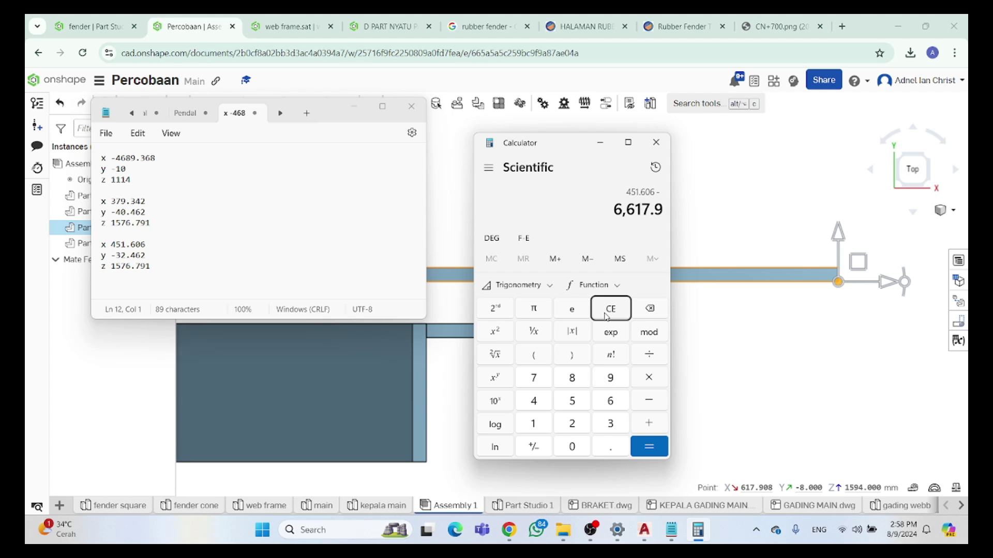
type("08")
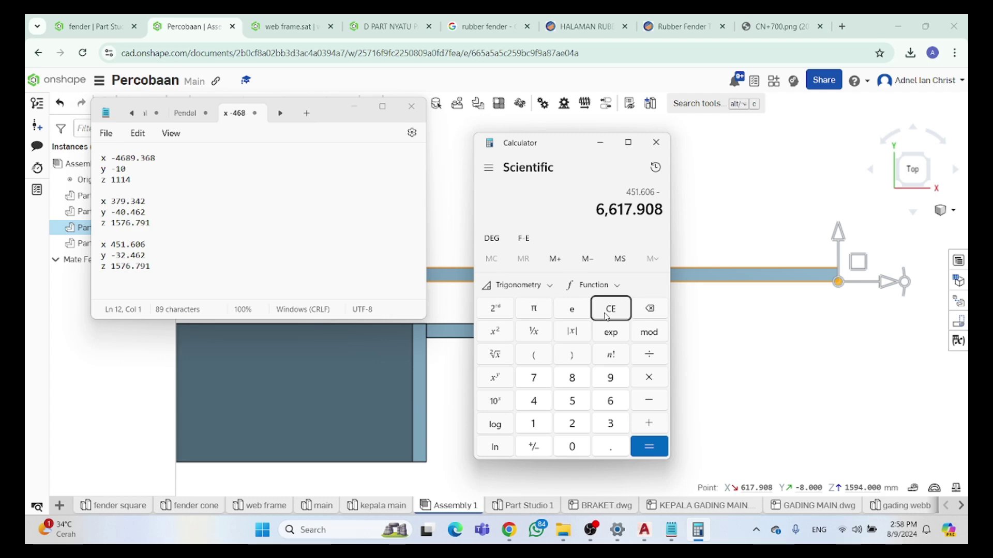
left_click_drag(609, 209, 604, 209)
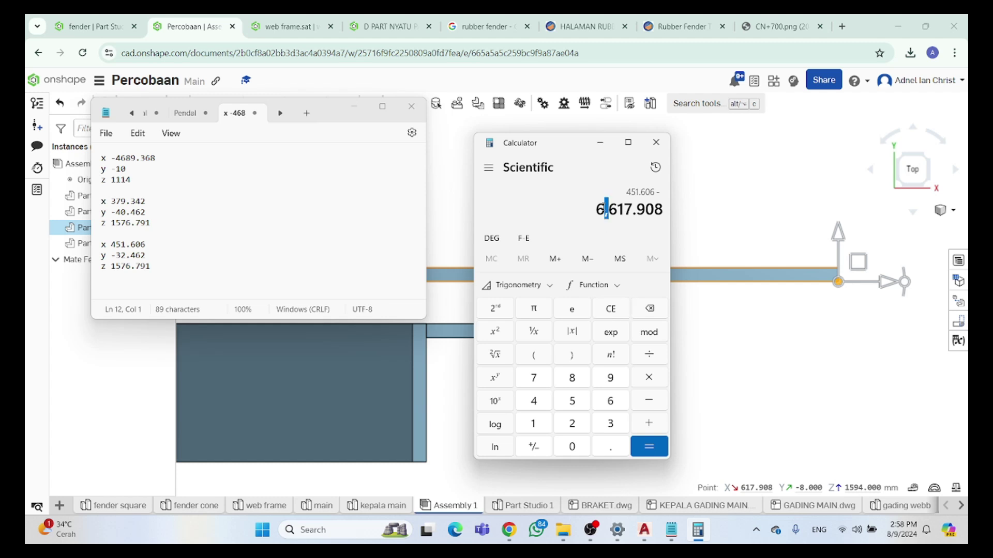
key("BackSpace")
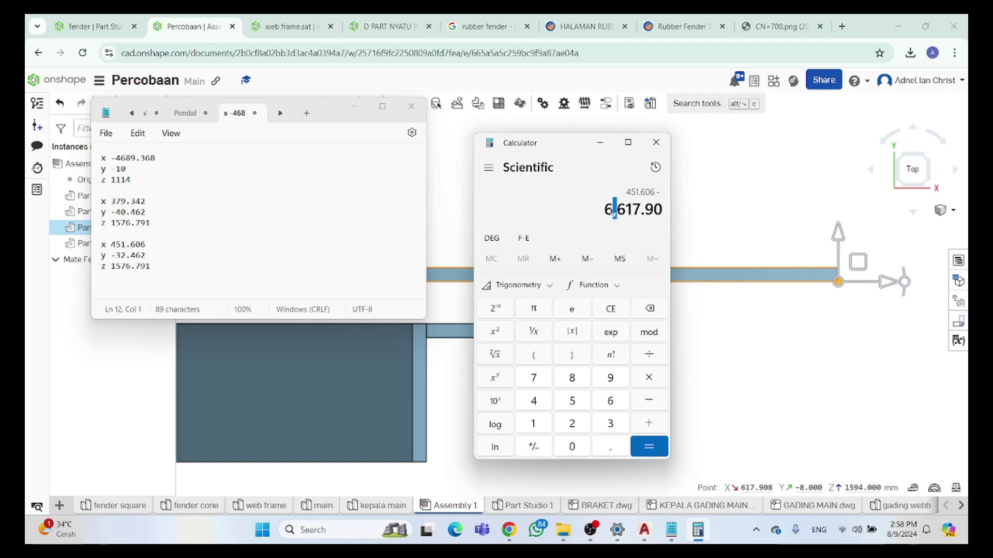
double_click(606, 210)
key("BackSpace")
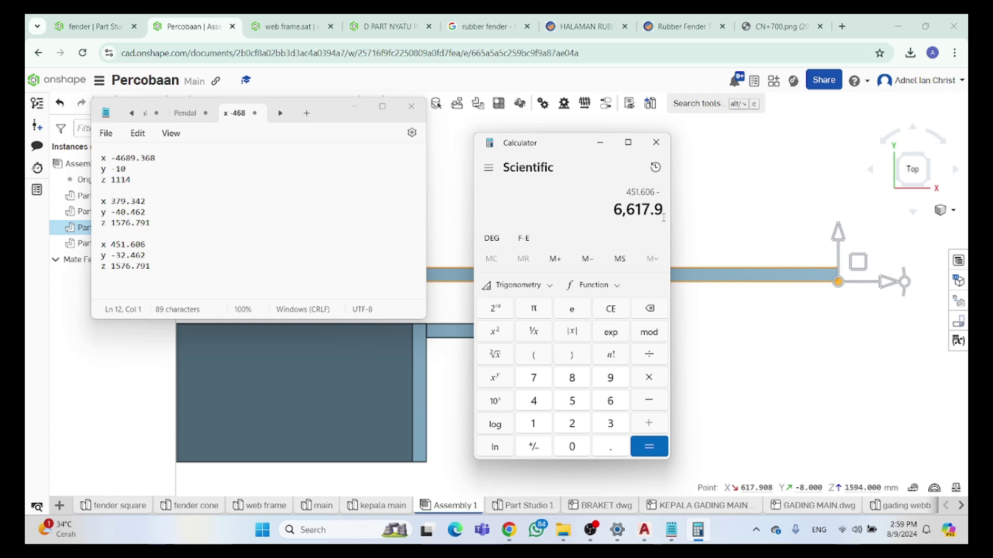
type("0")
double_click(608, 212)
key("BackSpace")
key("BackSpace")
key("BackSpace")
key("BackSpace")
key("BackSpace")
key("BackSpace")
key("BackSpace")
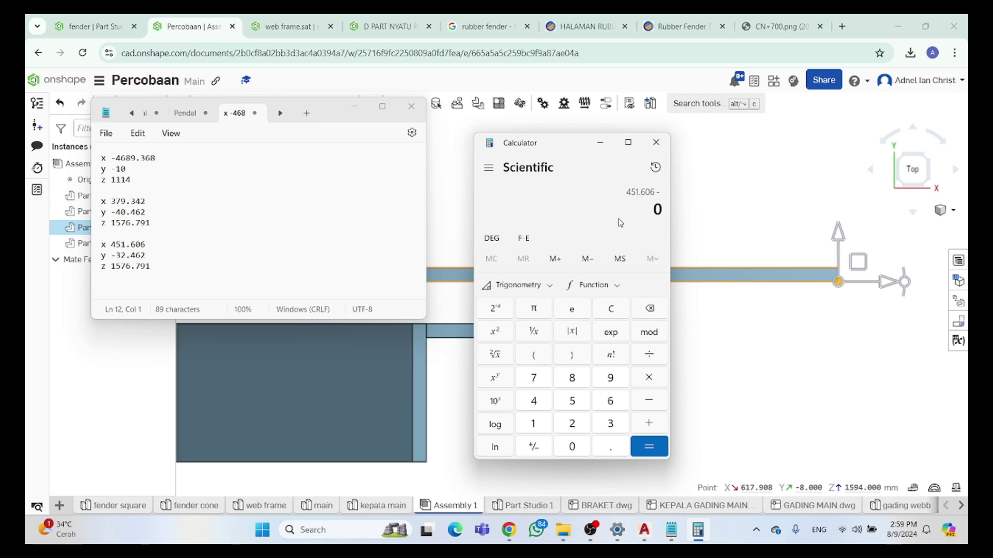
Subtract the bracket corner's X coordinate 617.908 to get the X offset and copy the result
type("617.908")
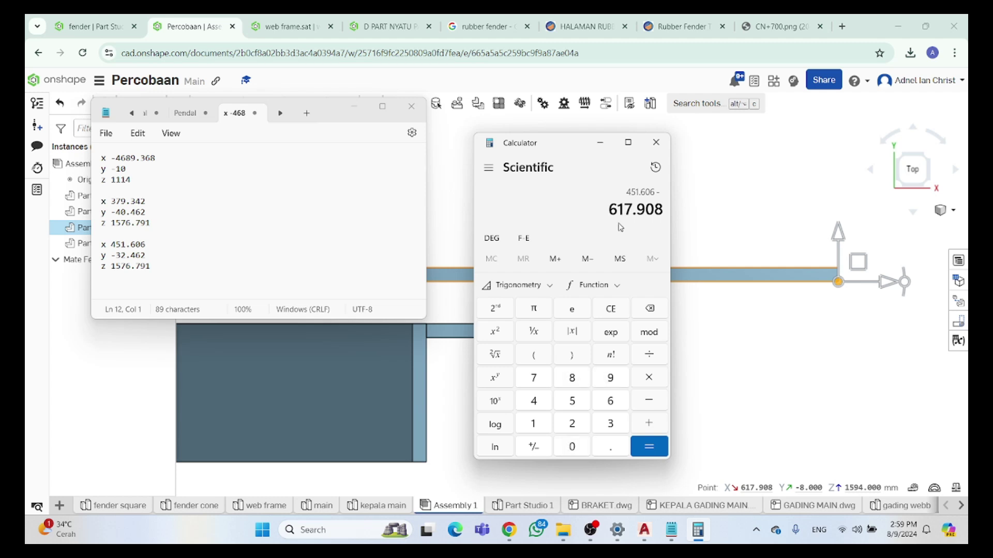
left_click(642, 453)
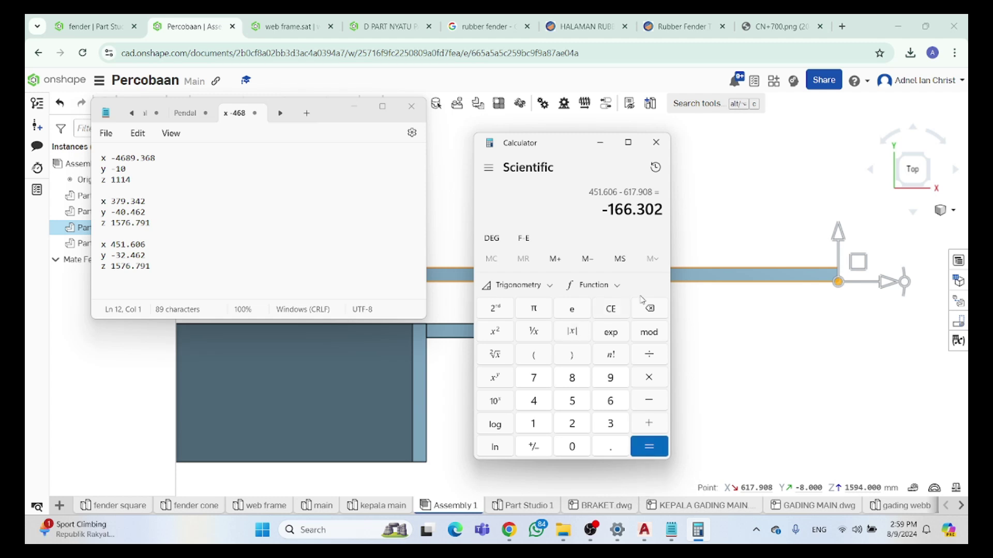
left_click_drag(604, 214, 663, 214)
key("ctrl+c")
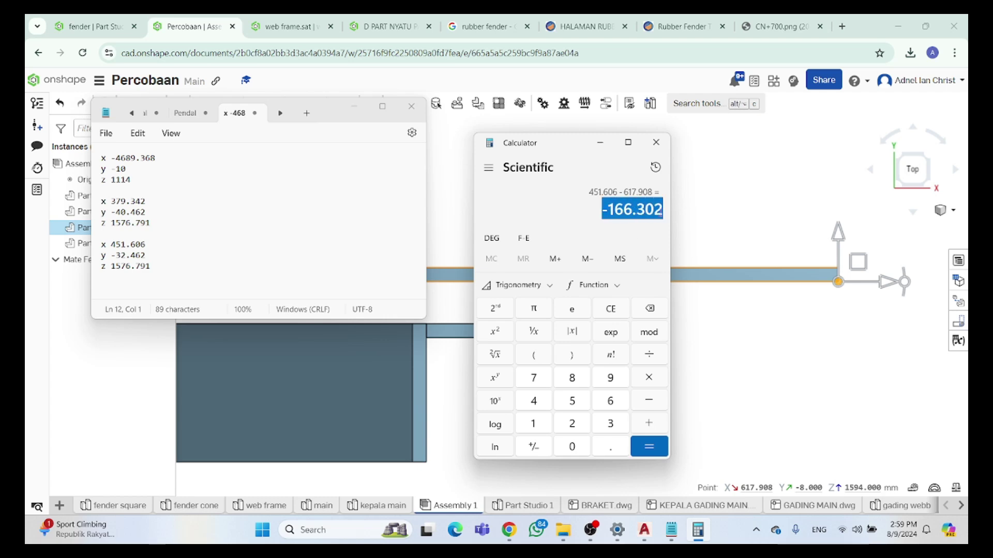
Move the upper bracket by -166.302 mm along the X axis in the assembly
left_click(600, 143)
left_click(860, 283)
key("ctrl+v")
key("Return")
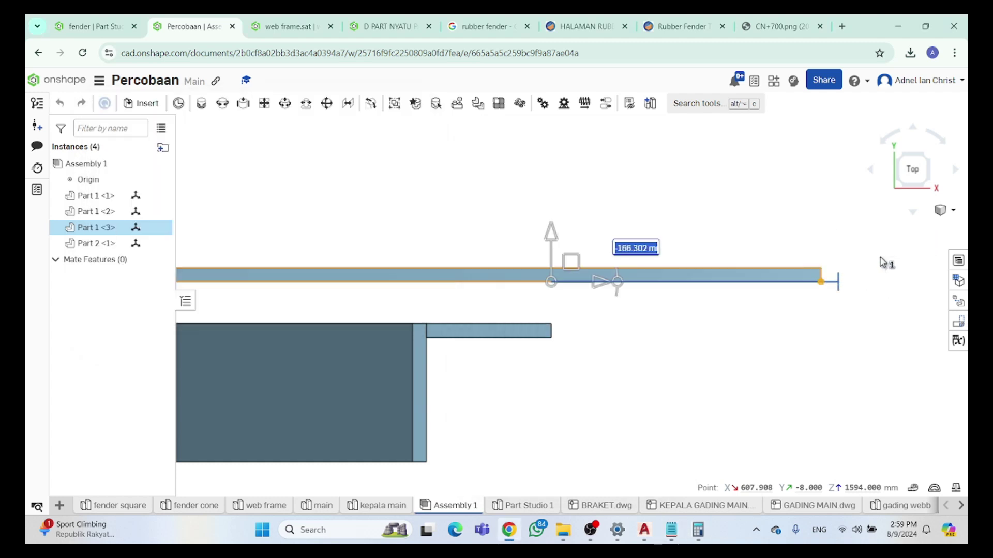
left_click(627, 310)
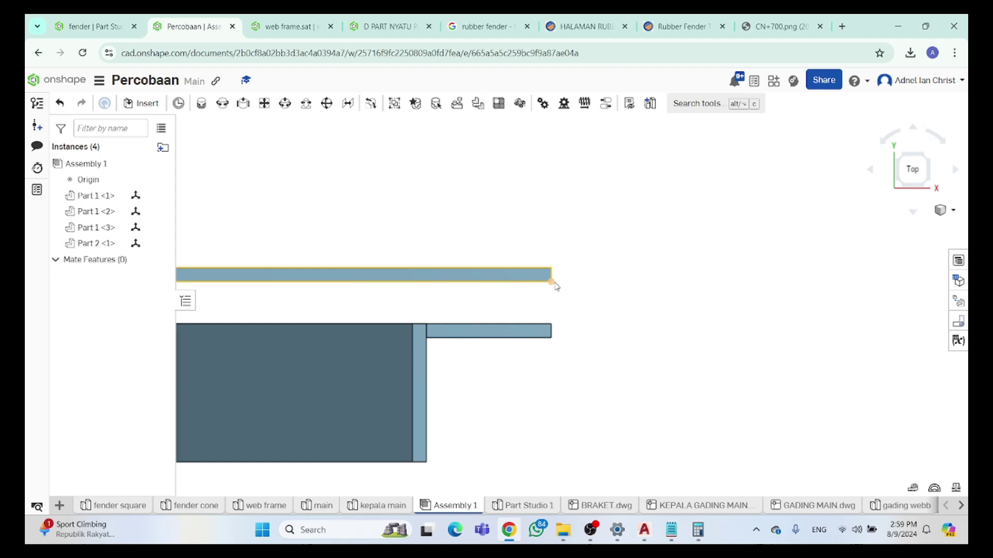
Select the upper bracket's outer corner to read its coordinates, and bring up the Notepad coordinates and Calculator
left_click(556, 286)
left_click(558, 282)
left_click(558, 283)
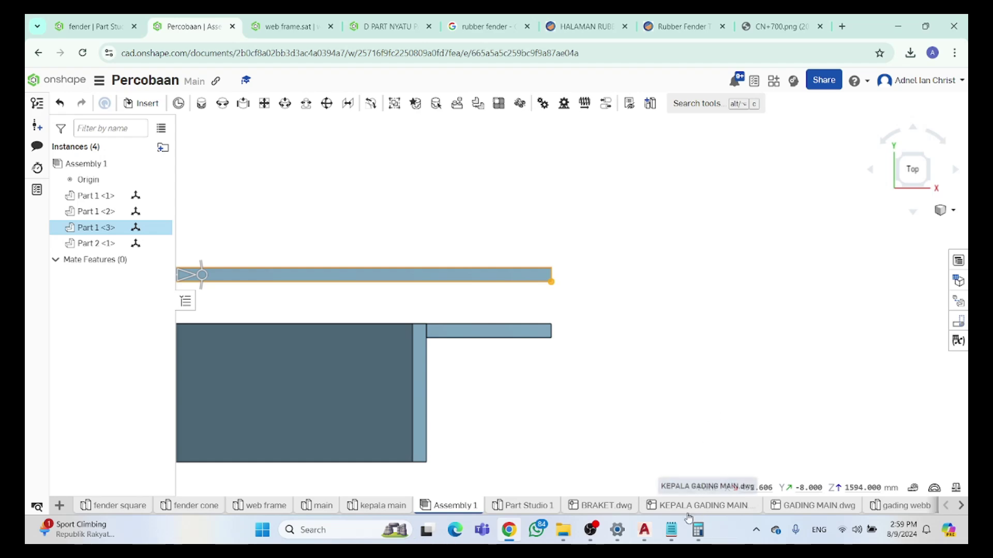
left_click(671, 530)
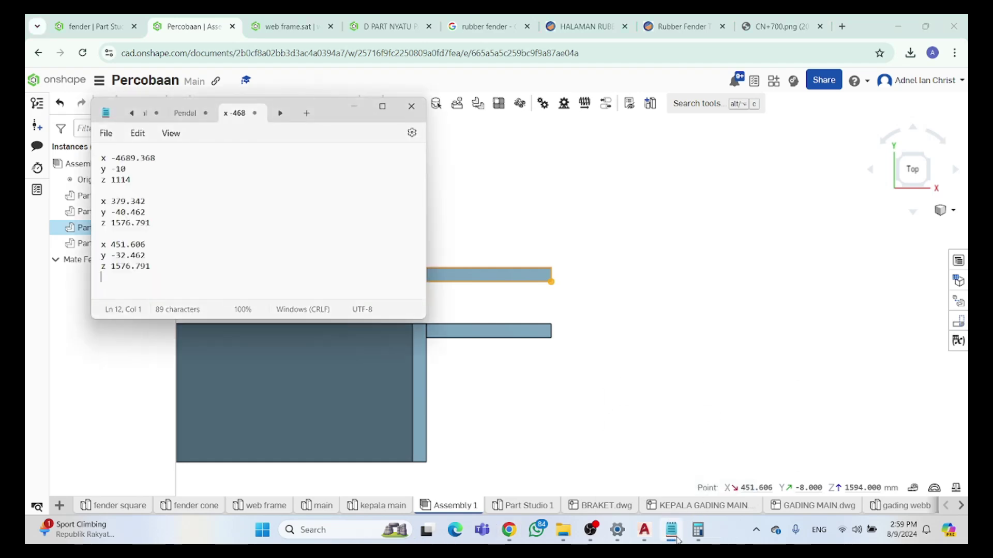
left_click(672, 533)
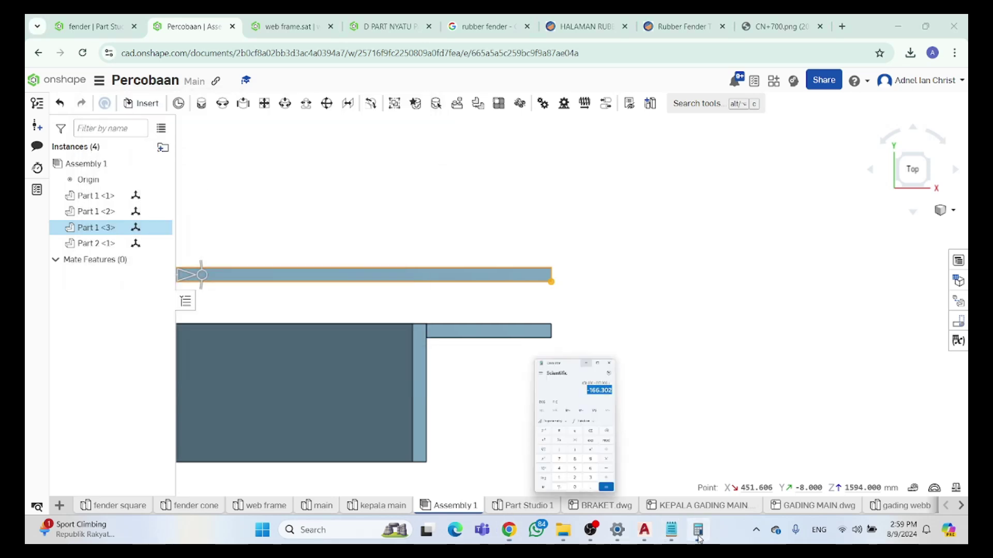
left_click(698, 538)
left_click(671, 530)
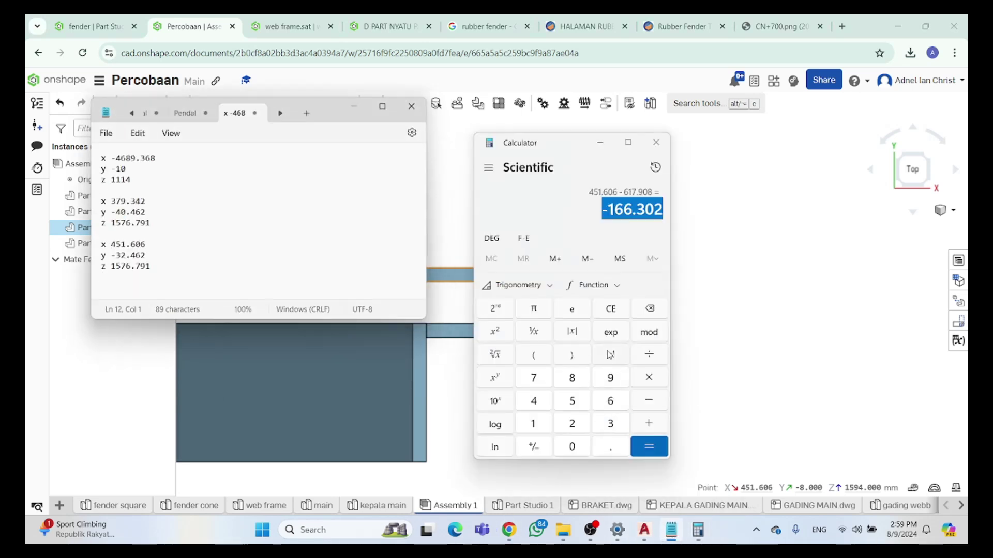
Calculate the Y offset as 32.462 - 8 in Calculator and copy the result
left_click(618, 311)
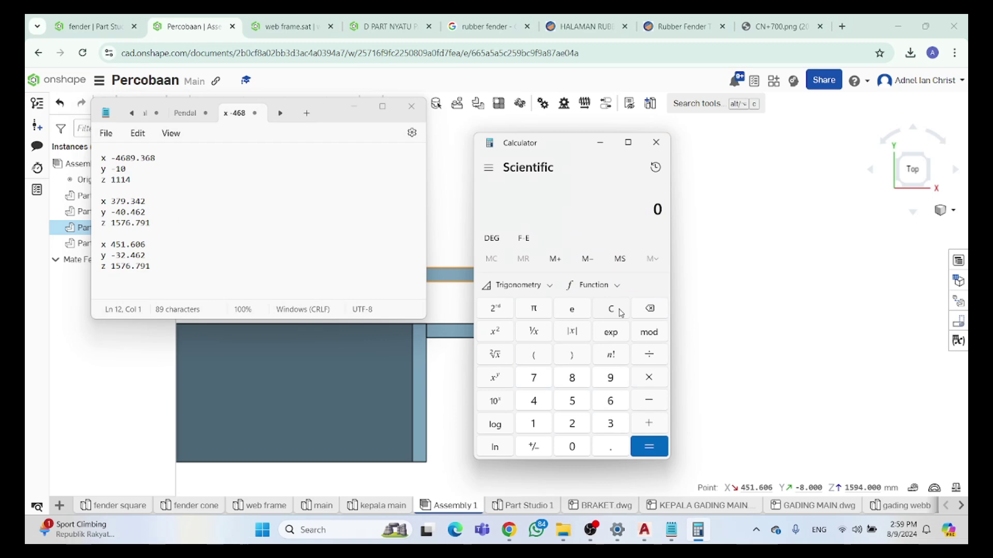
type("32")
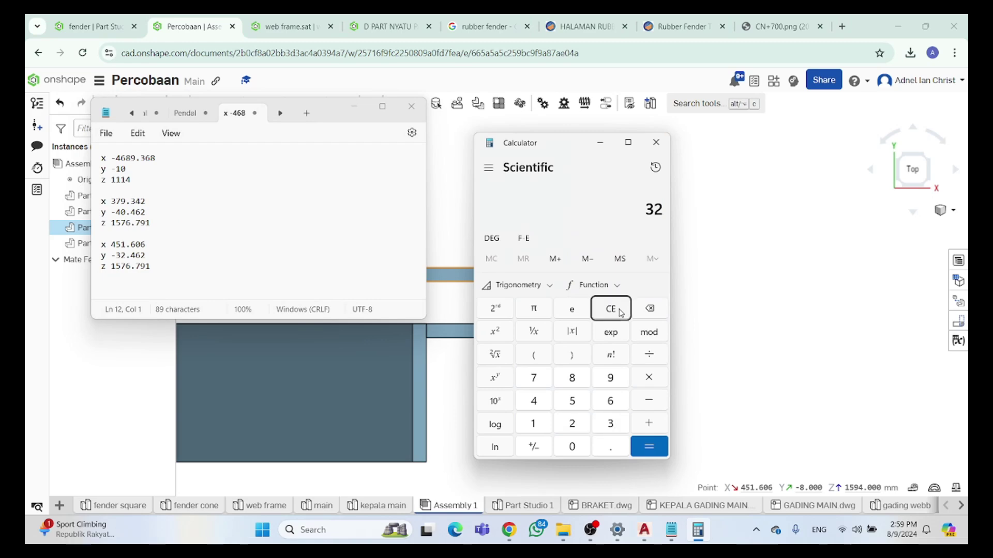
type(".462 - 8")
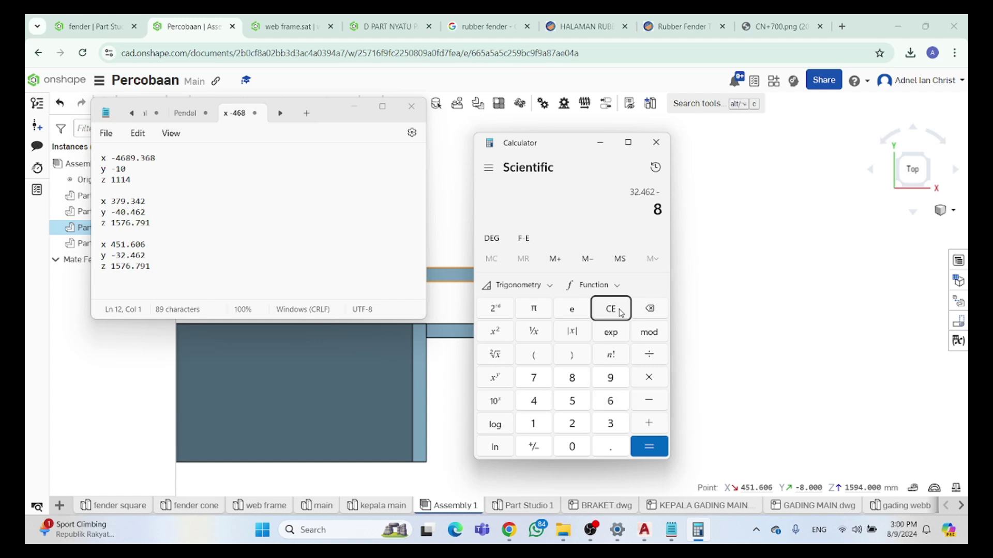
key("Return")
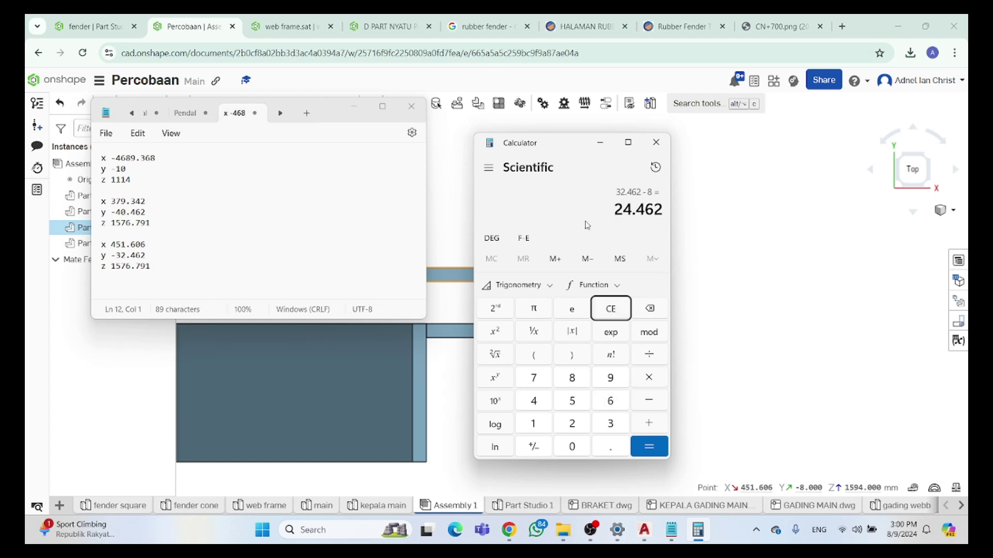
left_click_drag(616, 209, 663, 209)
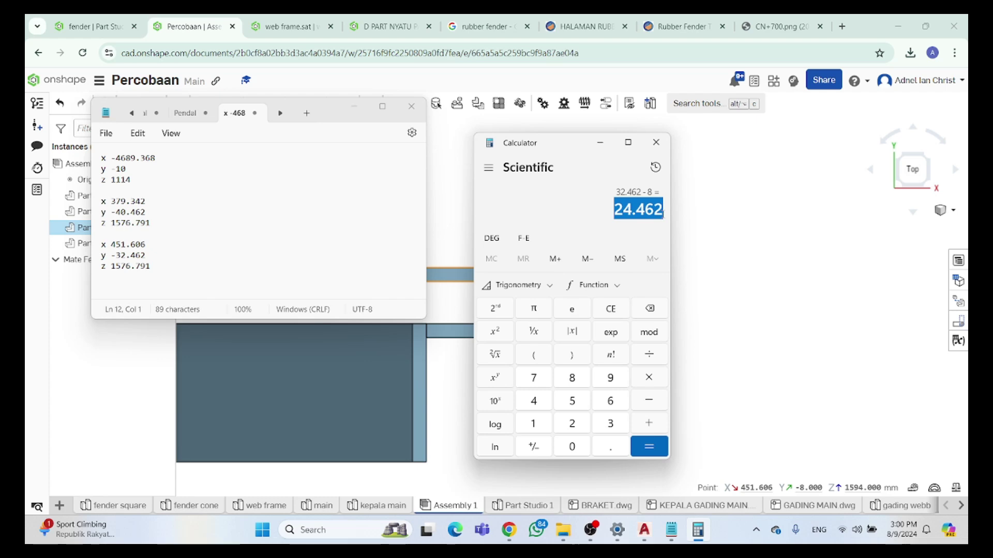
key("alt+Tab")
Return to the Onshape assembly and move the upper bracket by -24.462 mm along the Y axis
left_click(592, 302)
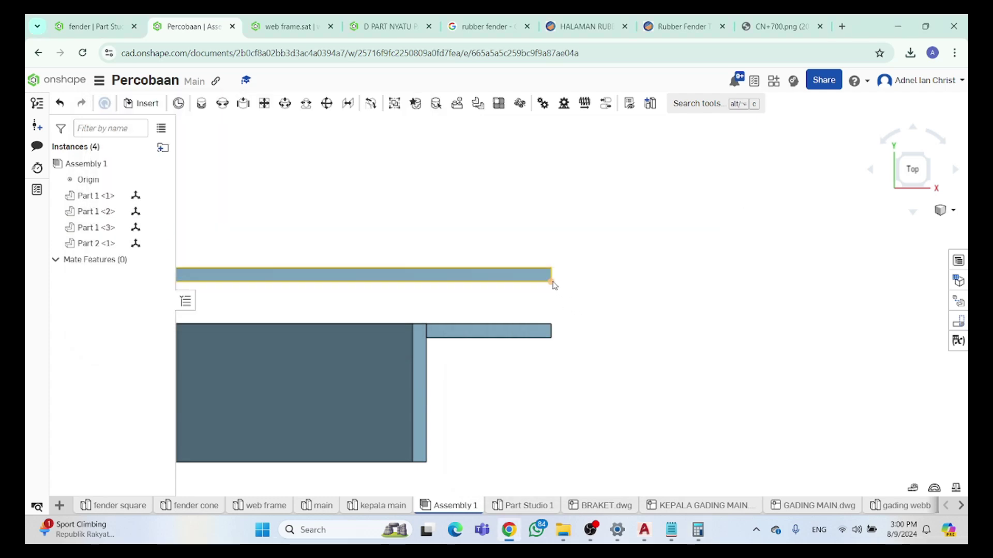
scroll(564, 287, "up", 3)
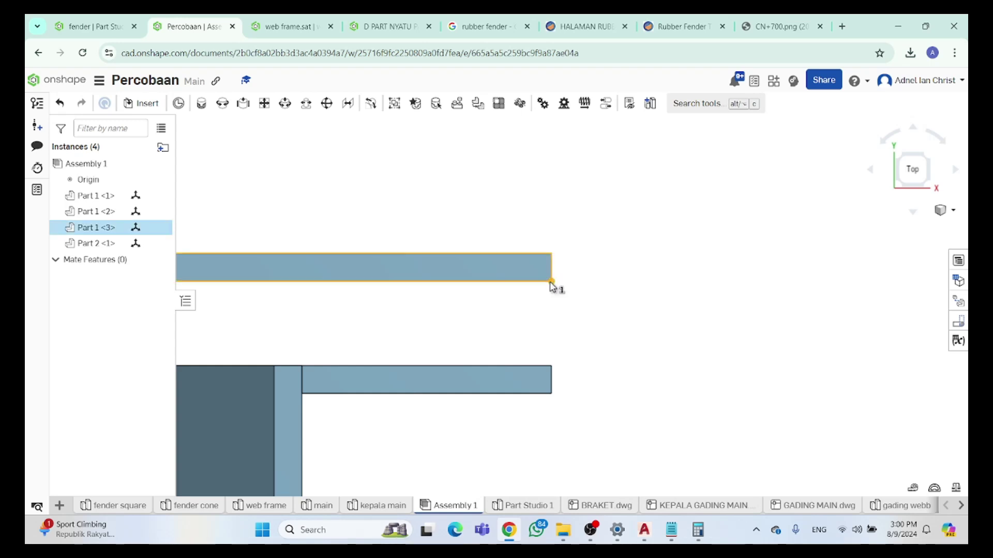
scroll(537, 281, "down", 3)
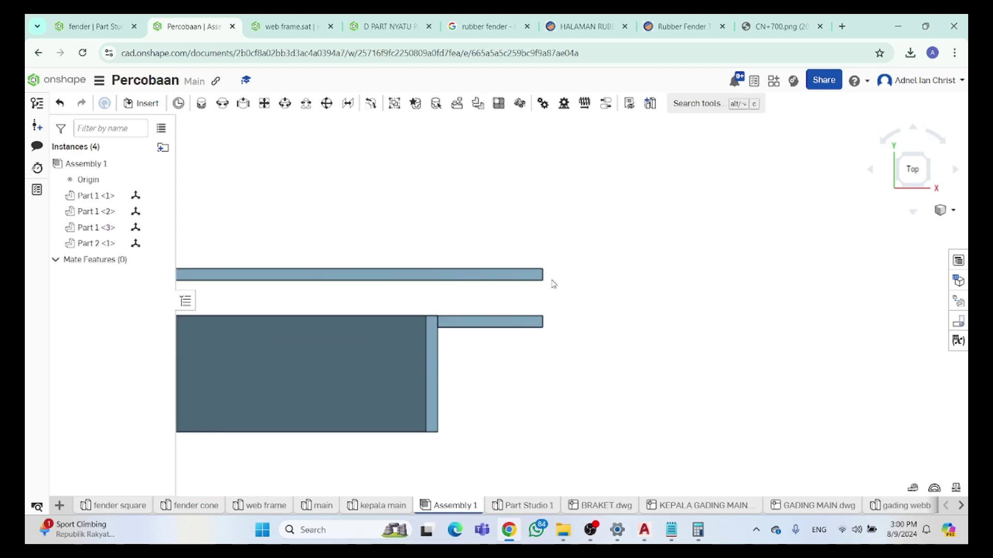
left_click(543, 280)
scroll(573, 281, "down", 3)
scroll(439, 294, "up", 2)
mouse_move(448, 273)
left_mouse_down()
mouse_move(441, 277)
mouse_move(464, 274)
left_mouse_up()
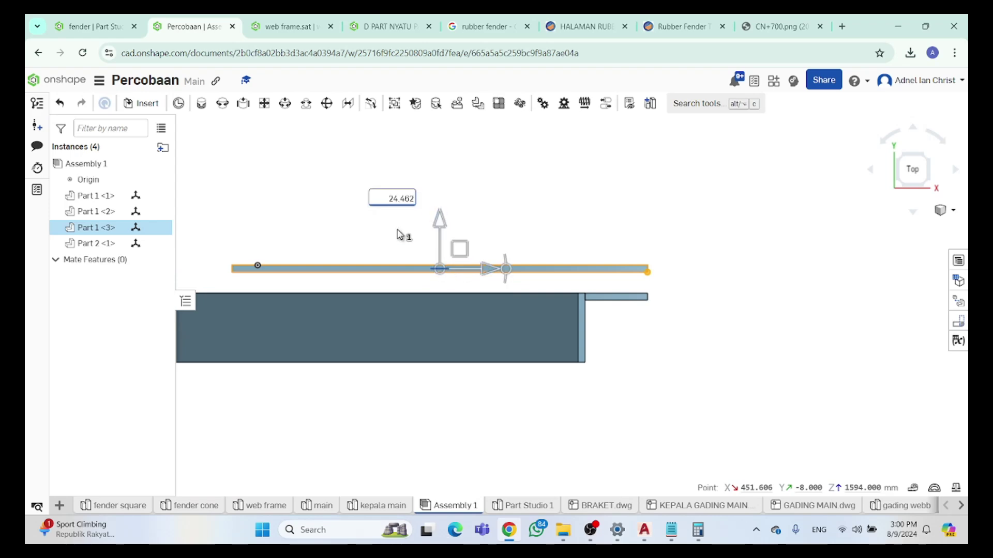
left_click(383, 199)
key("Return")
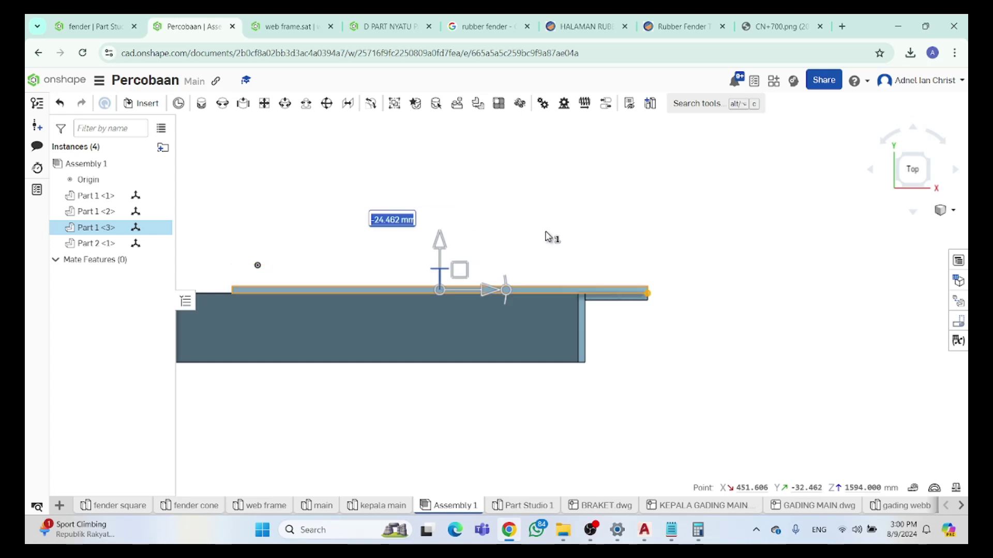
left_click(632, 207)
scroll(660, 295, "up", 5)
scroll(606, 280, "down", 3)
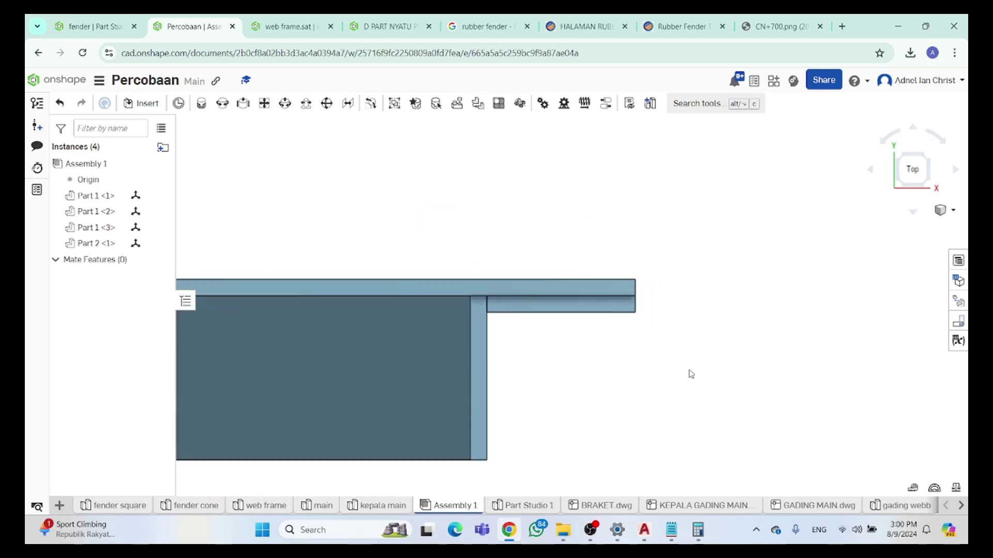
From the front view, select the upper bracket's corner to read its Z coordinate, with the Notepad coordinates and Calculator in view
right_click_drag(691, 374, 665, 290)
right_click_drag(718, 319, 722, 308)
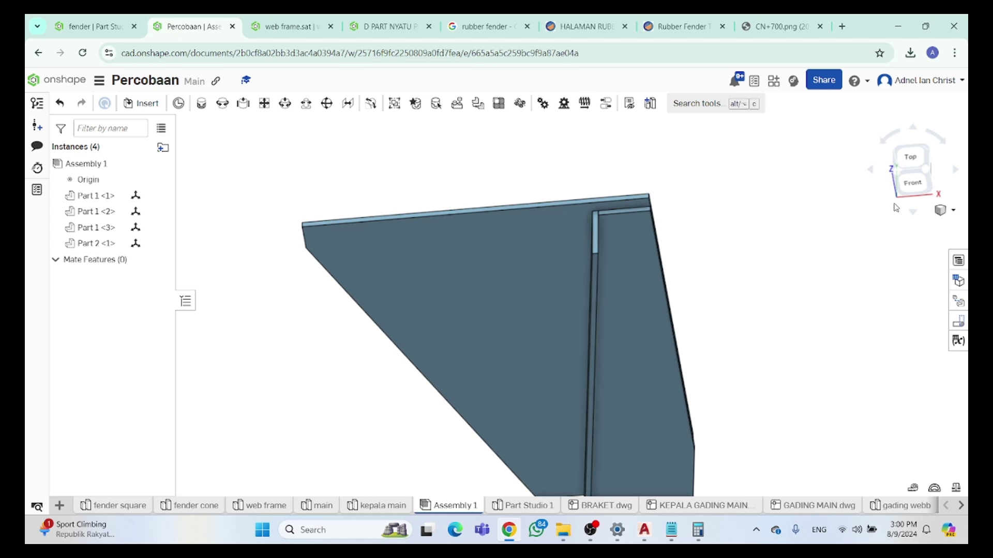
left_click(908, 189)
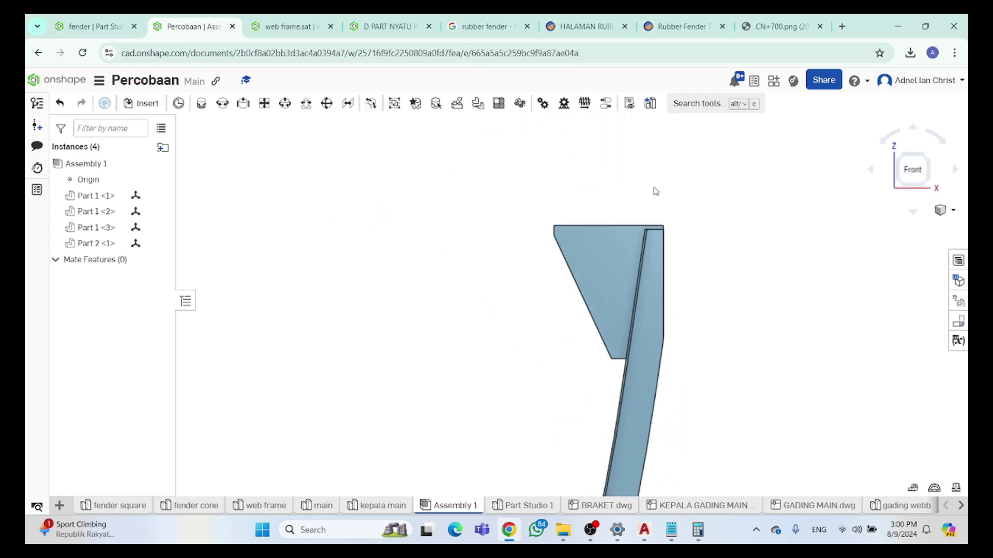
scroll(667, 237, "up", 3)
left_click(671, 215)
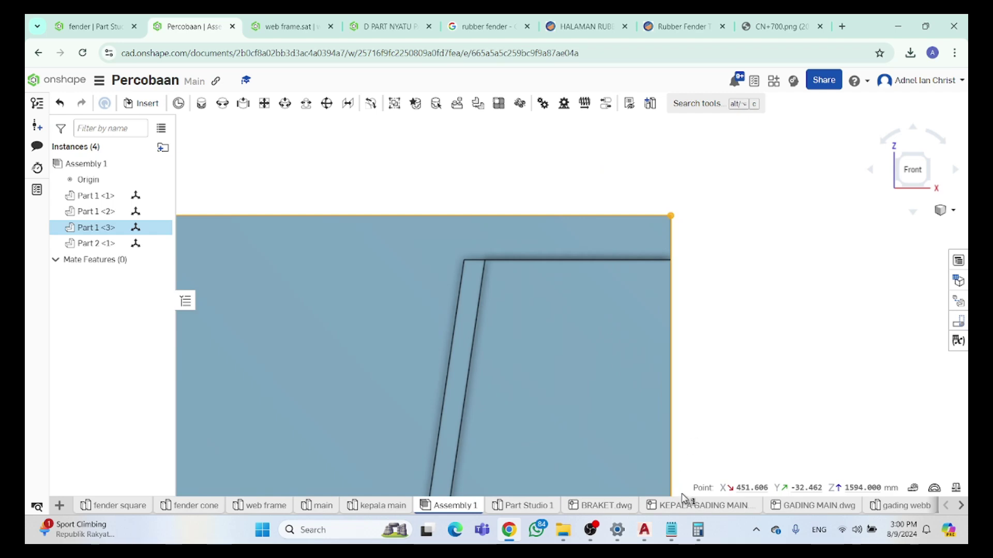
left_click(671, 530)
left_click(698, 530)
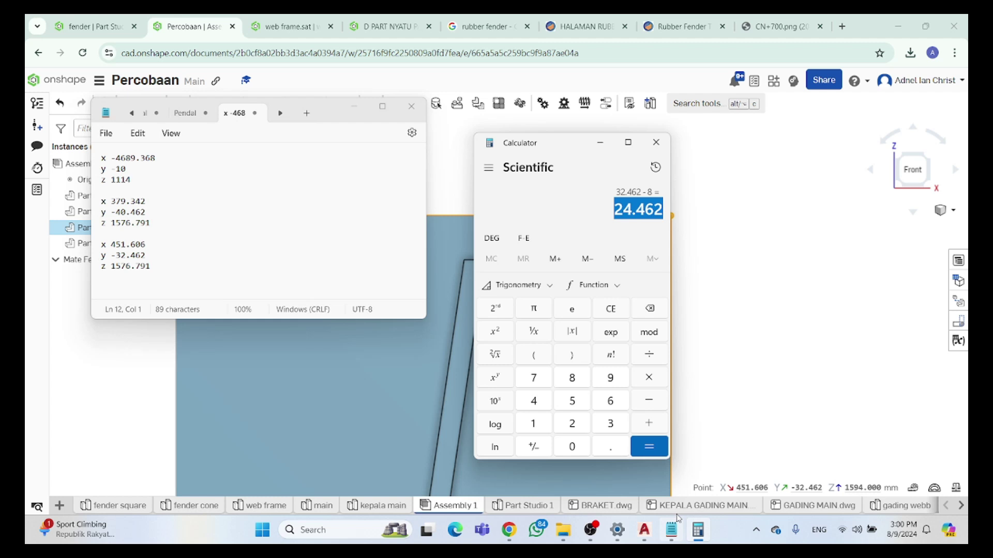
Calculate the Z offset as 1594 - 1576.791 in Calculator and copy the result
left_click(626, 313)
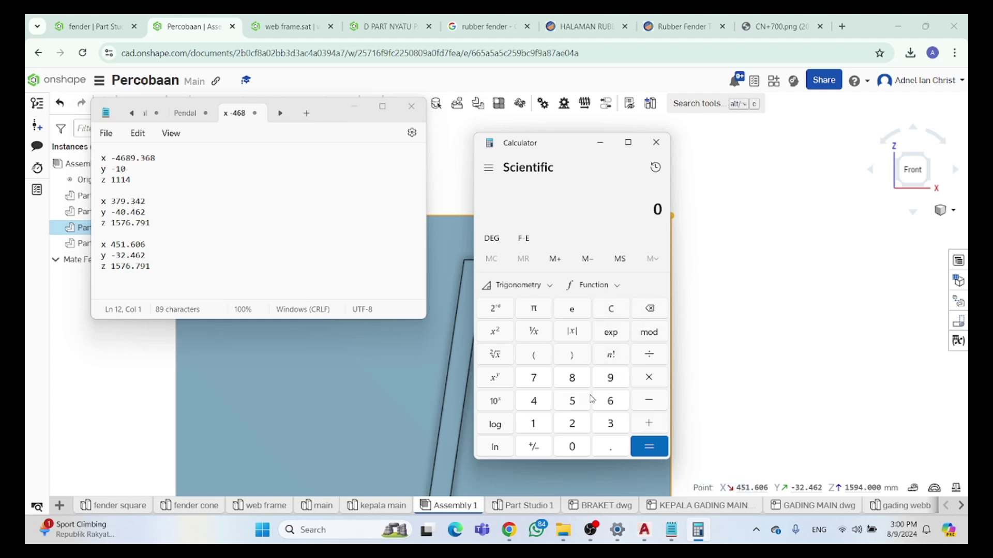
left_click(570, 403)
left_click(604, 385)
left_click(547, 398)
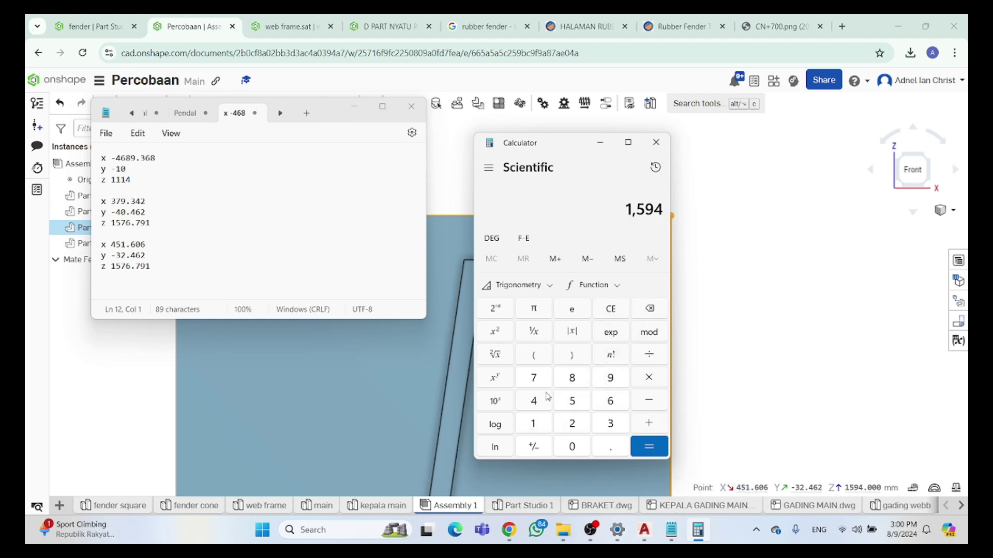
left_click(650, 404)
left_click(543, 428)
left_click(576, 408)
left_click(538, 380)
left_click(608, 405)
left_click(620, 448)
left_click(535, 380)
left_click(601, 384)
left_click(534, 427)
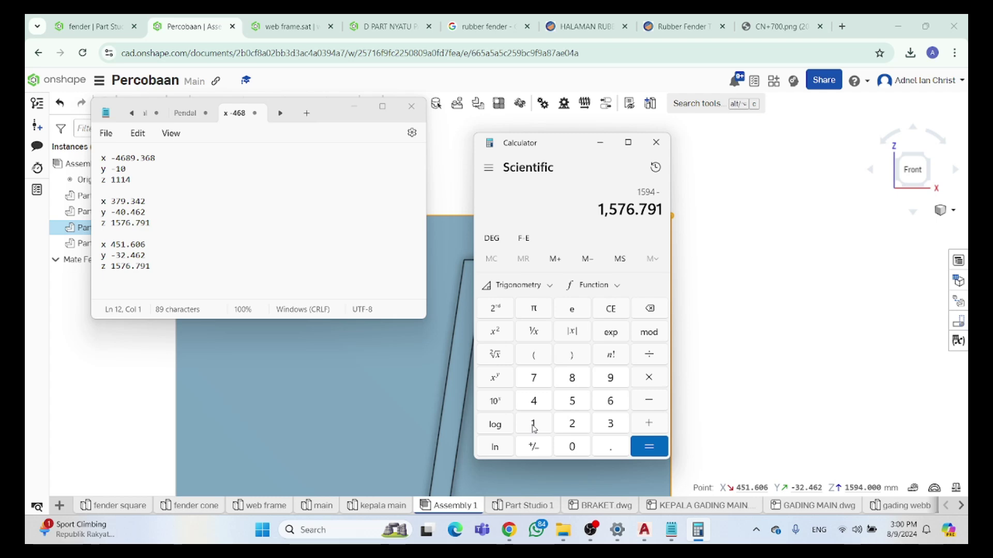
left_click(648, 448)
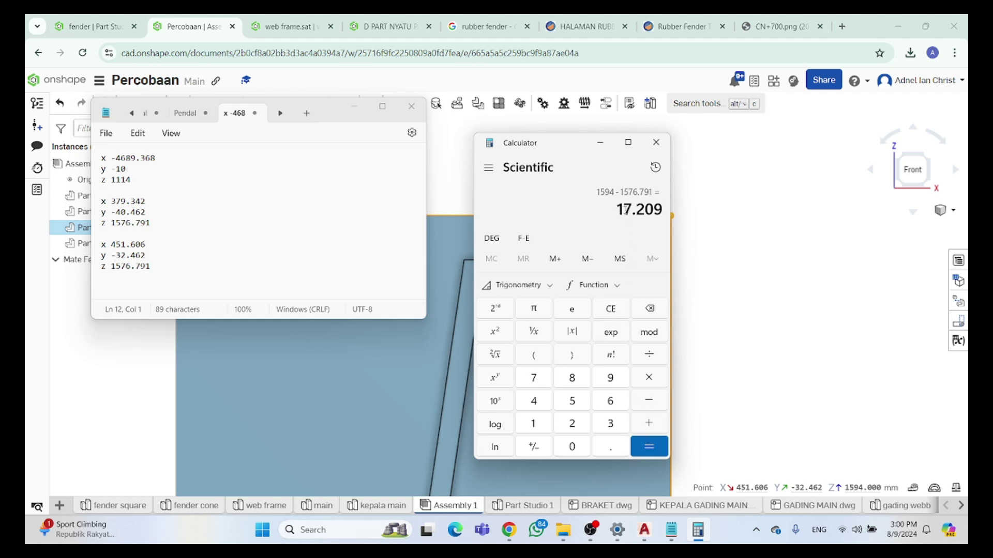
left_click_drag(617, 211, 667, 220)
key("ctrl+c")
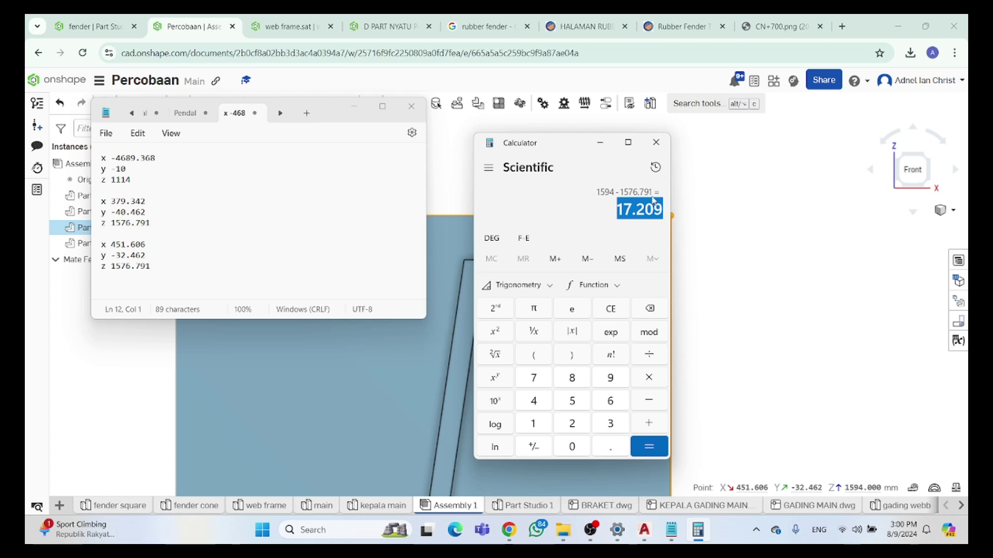
Return to the Onshape assembly and move the upper bracket by -17.209 mm along the Z axis
left_click(600, 144)
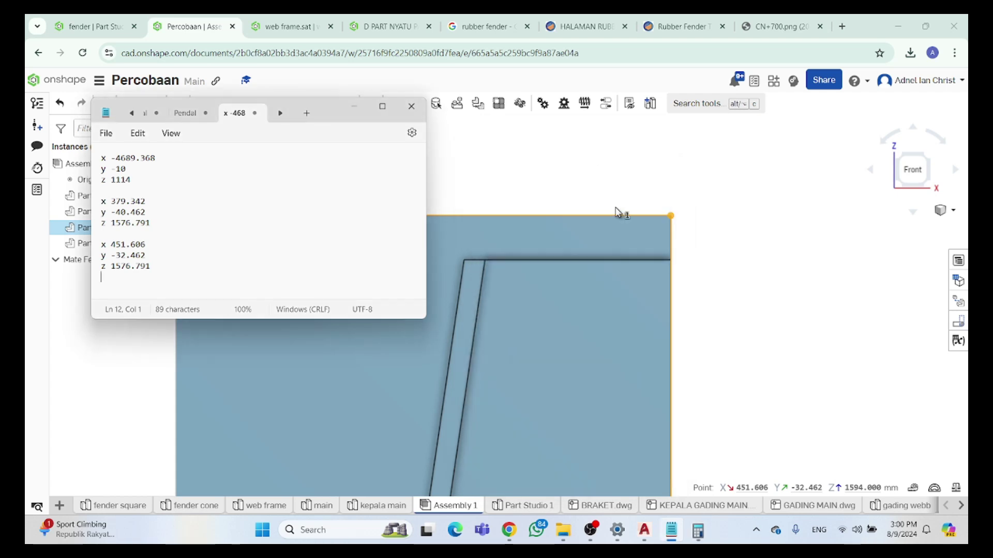
left_click(358, 116)
scroll(401, 222, "down", 5)
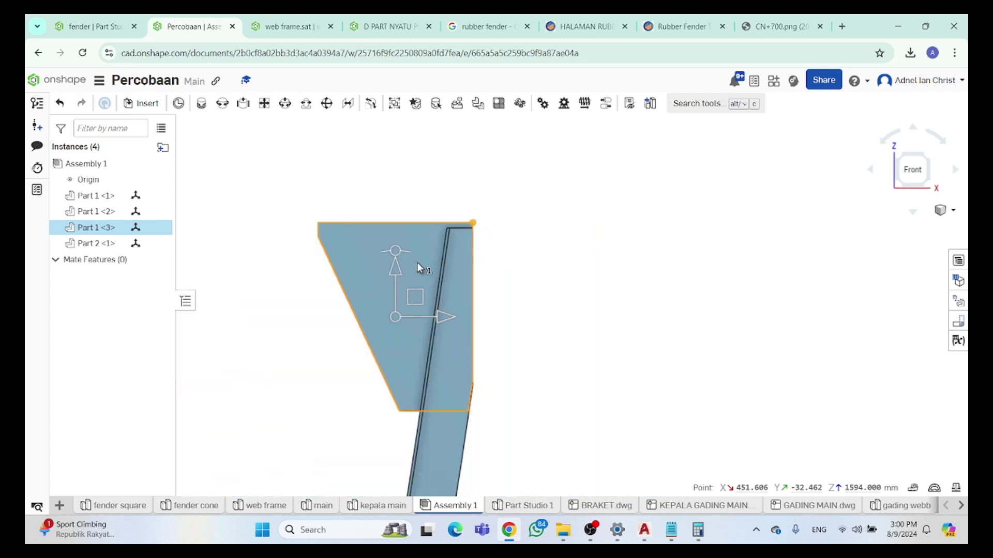
scroll(423, 259, "up", 2)
left_click(381, 318)
key("ctrl+v")
left_click(331, 283)
type("-")
key("Return")
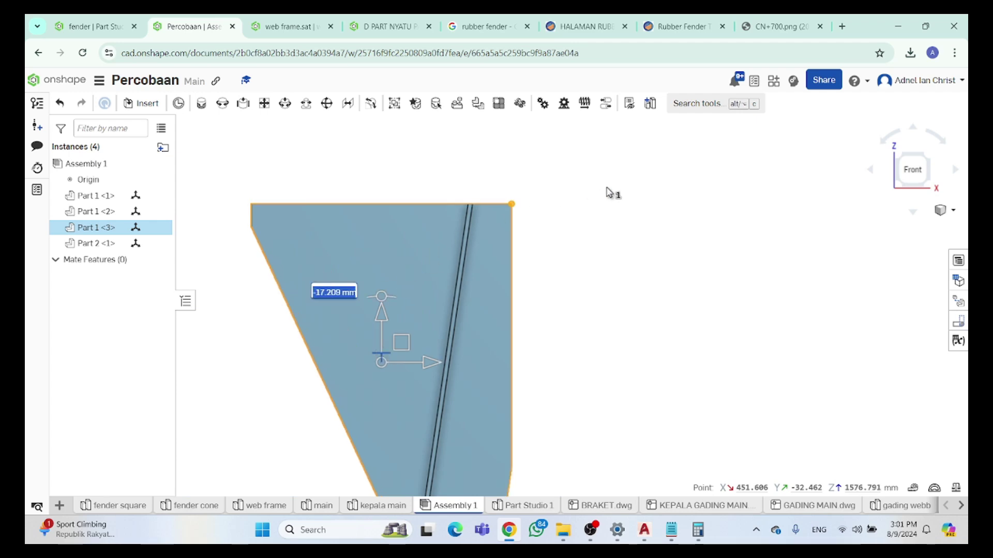
scroll(592, 211, "down", 2)
left_click(628, 270)
Examine how the lower bracket sits against the bottom end of the main frame from the front, back and right sides
scroll(627, 270, "down", 5)
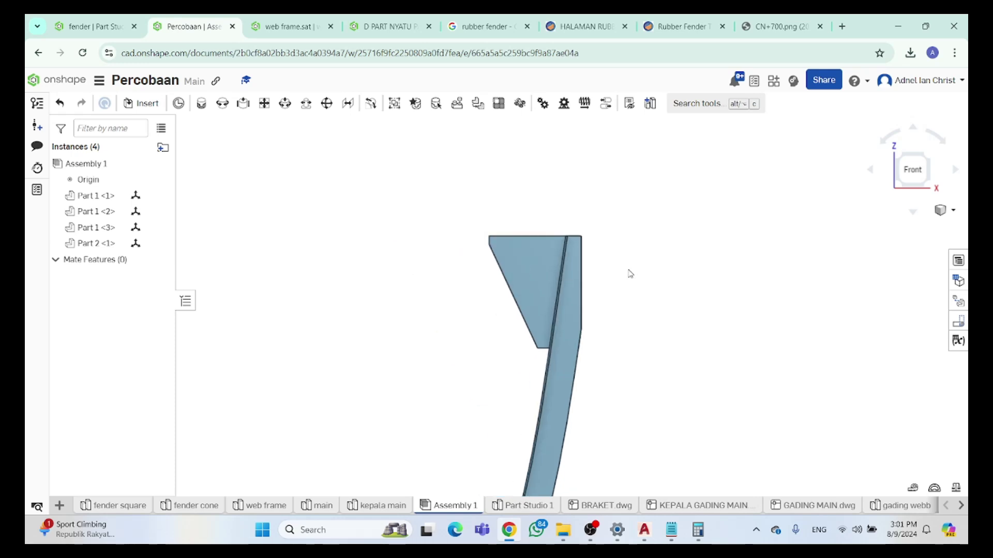
scroll(573, 438, "up", 3)
scroll(590, 398, "up", 4)
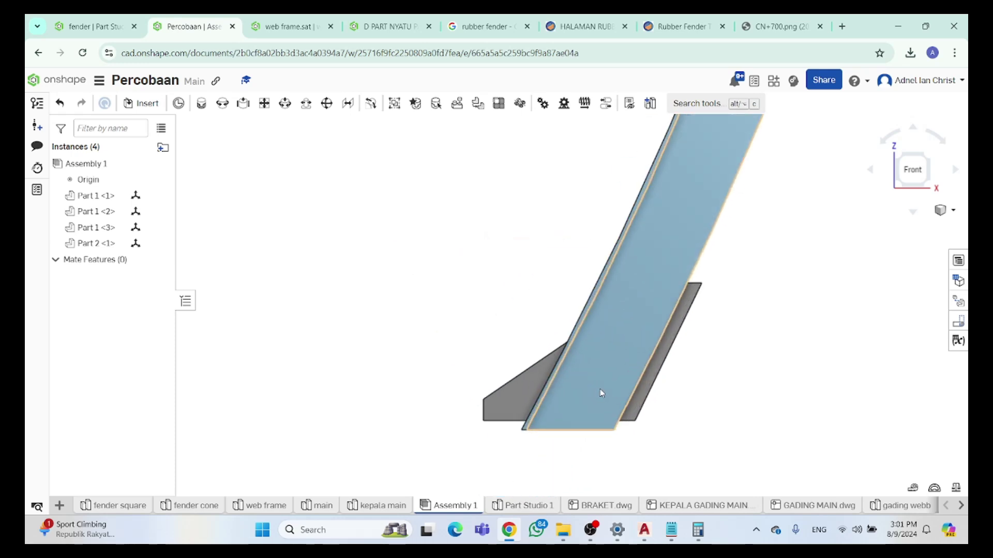
right_click_drag(664, 388, 849, 384)
left_click(599, 379)
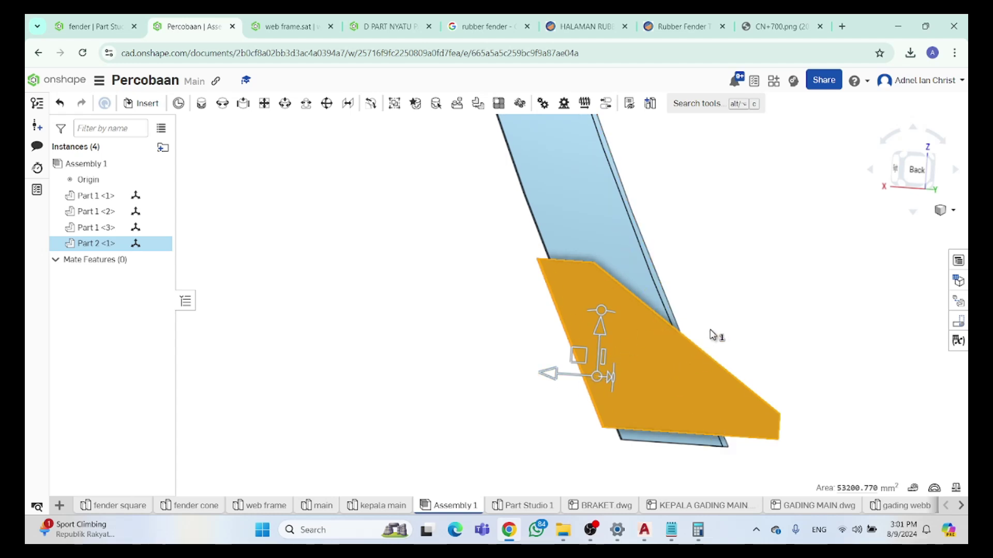
scroll(713, 333, "down", 10)
scroll(731, 236, "up", 10)
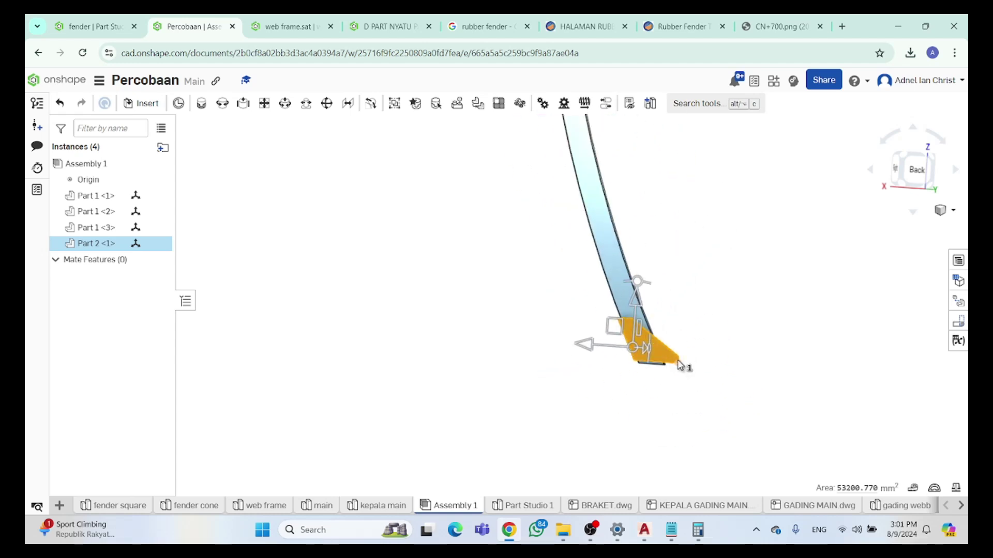
left_click(712, 316)
scroll(599, 385, "up", 6)
right_click_drag(601, 403, 649, 399)
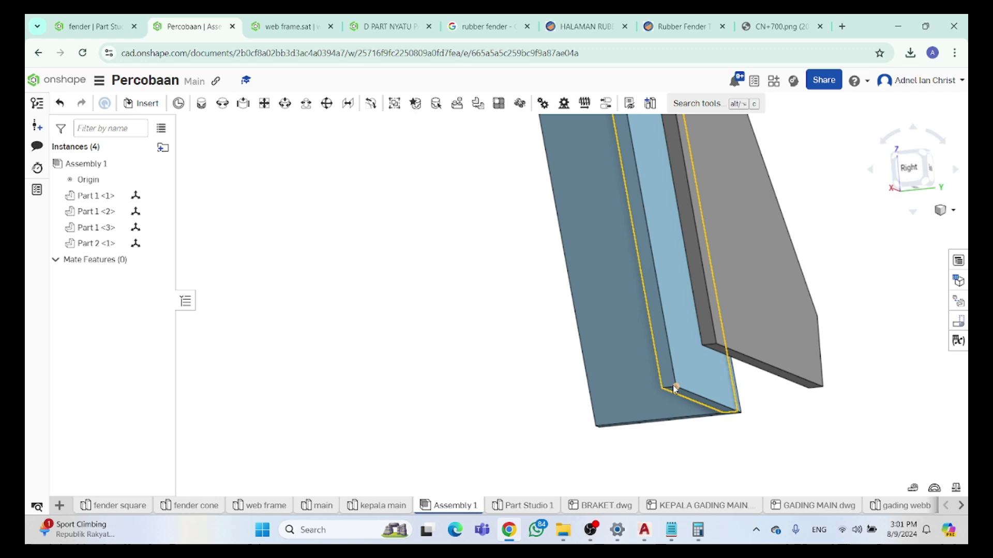
From the right view, select the main frame's bottom corner facing the lower bracket to read its coordinates
left_click(735, 316)
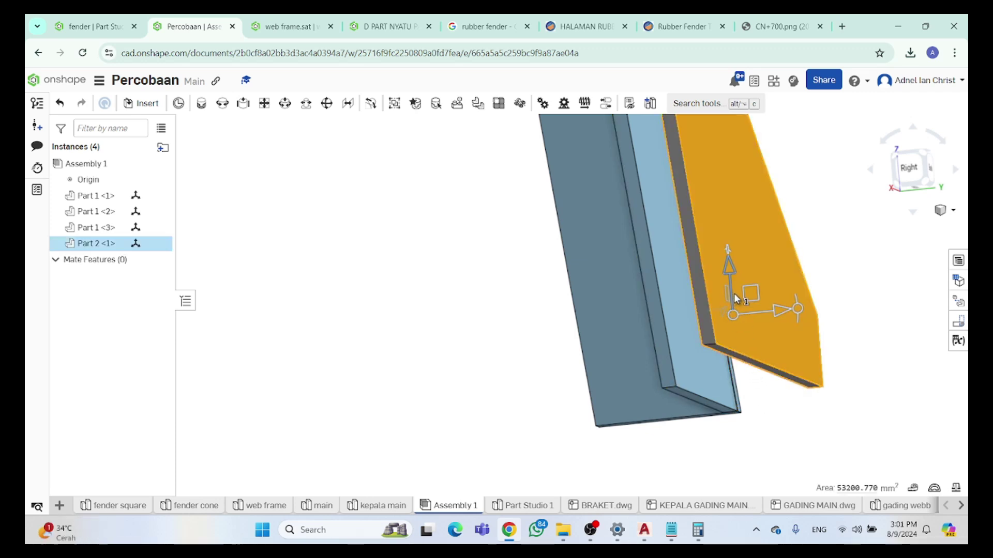
left_click(918, 171)
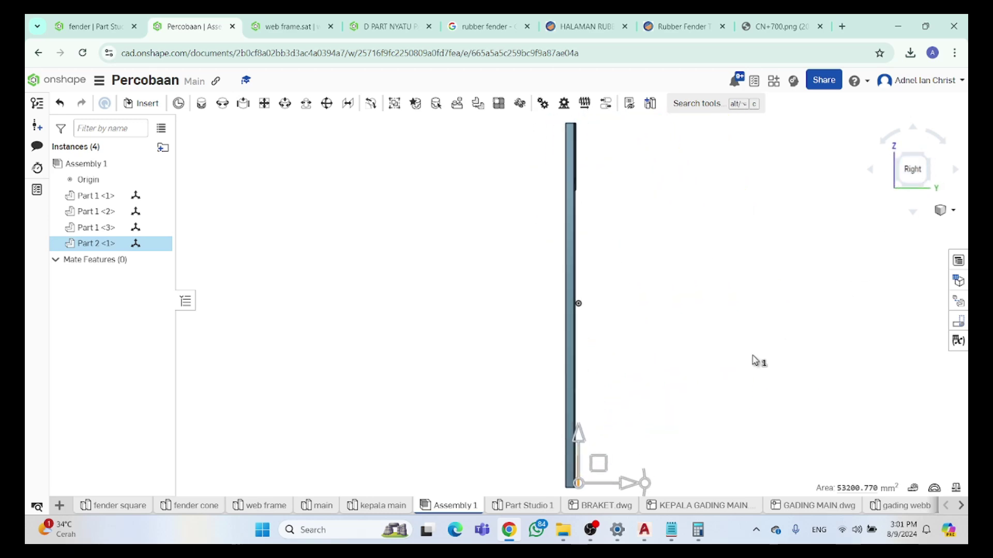
scroll(591, 482, "up", 3)
left_click(637, 426)
scroll(636, 418, "down", 5)
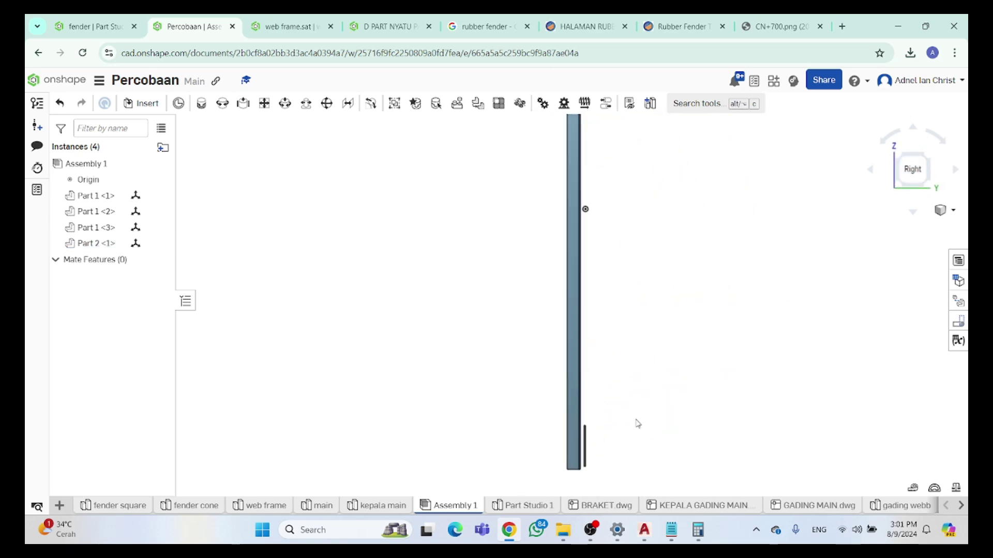
scroll(595, 415, "down", 4)
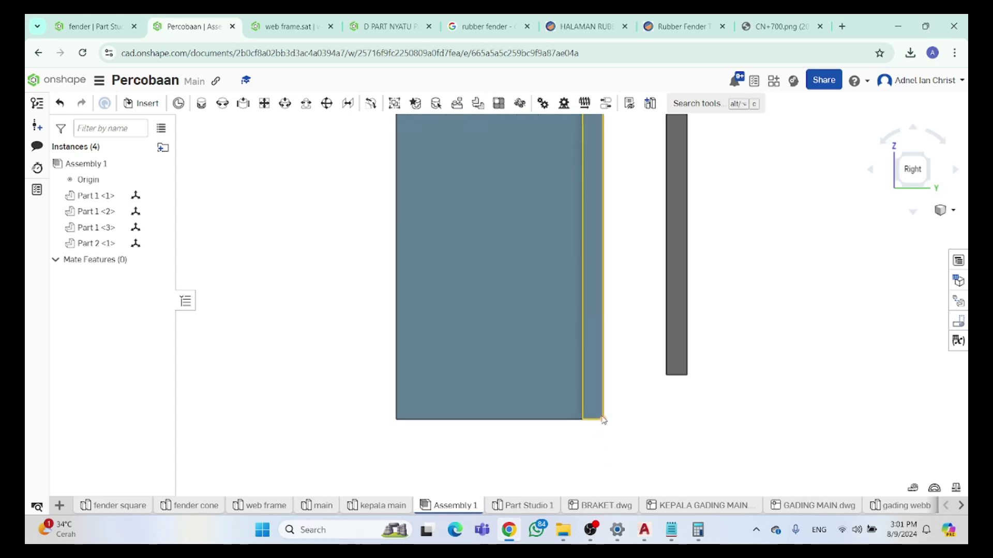
left_click(695, 338)
left_click(679, 405)
left_click(687, 339)
left_click(677, 396)
left_click(603, 422)
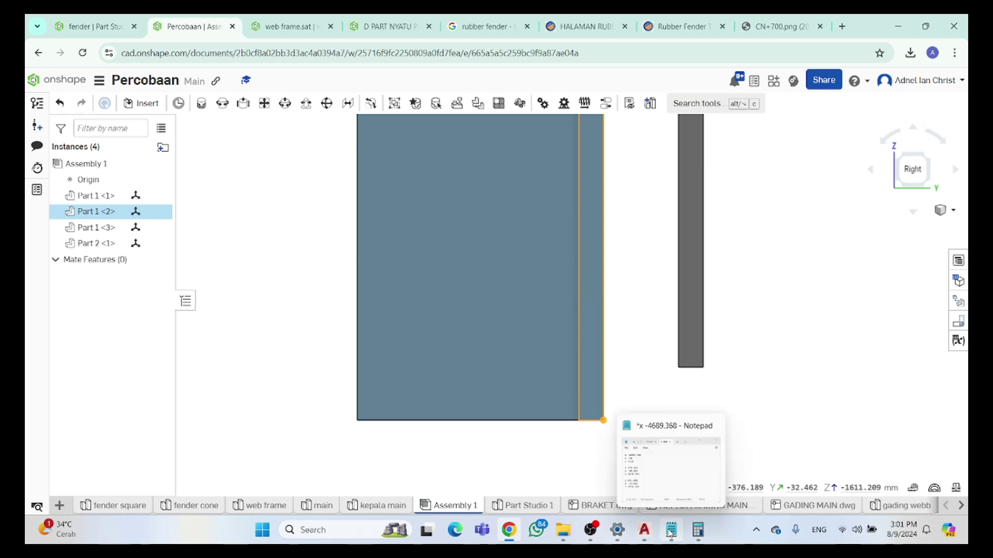
Switch to Notepad and record the frame corner's coordinates as x -376.189, y -32.462 and z -1611.209
left_click(670, 532)
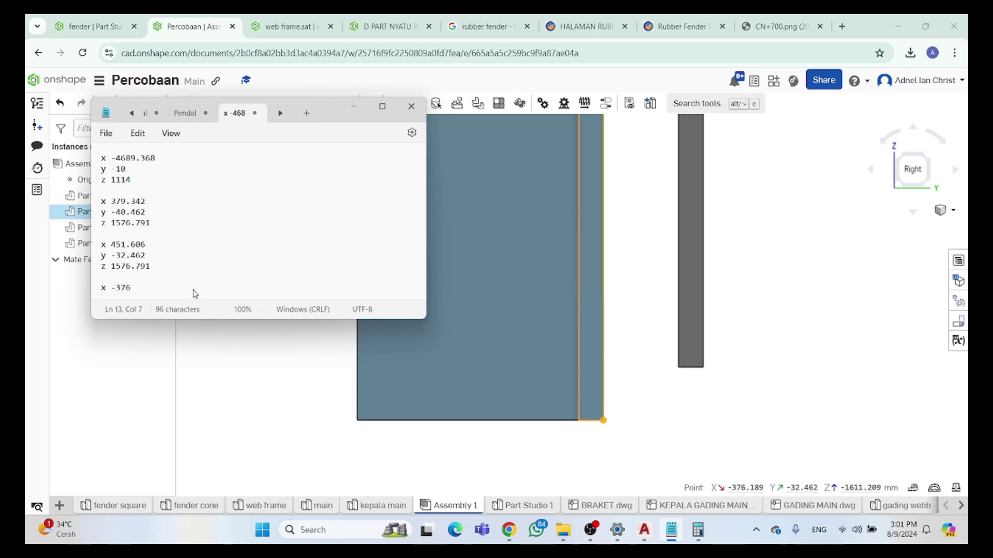
type("189")
key("Return")
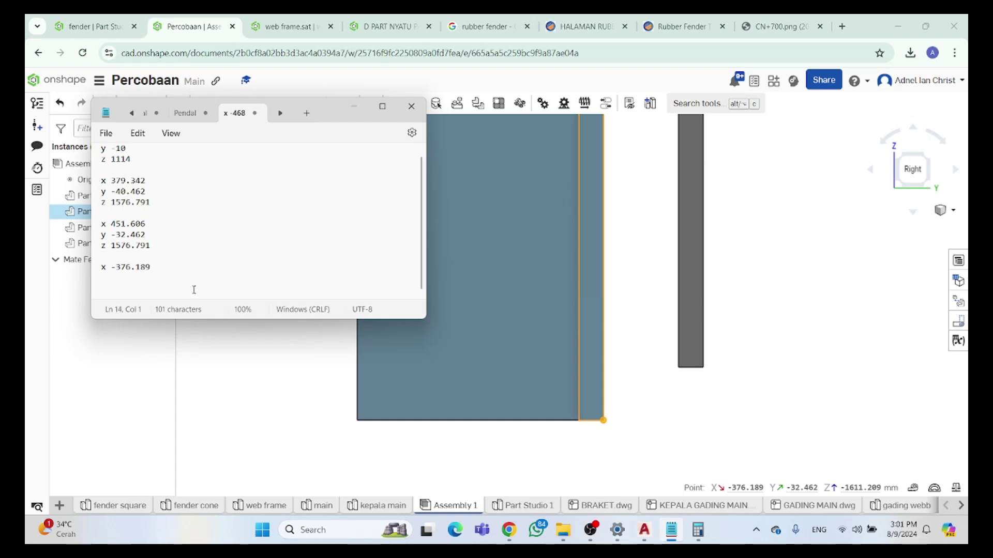
type("y")
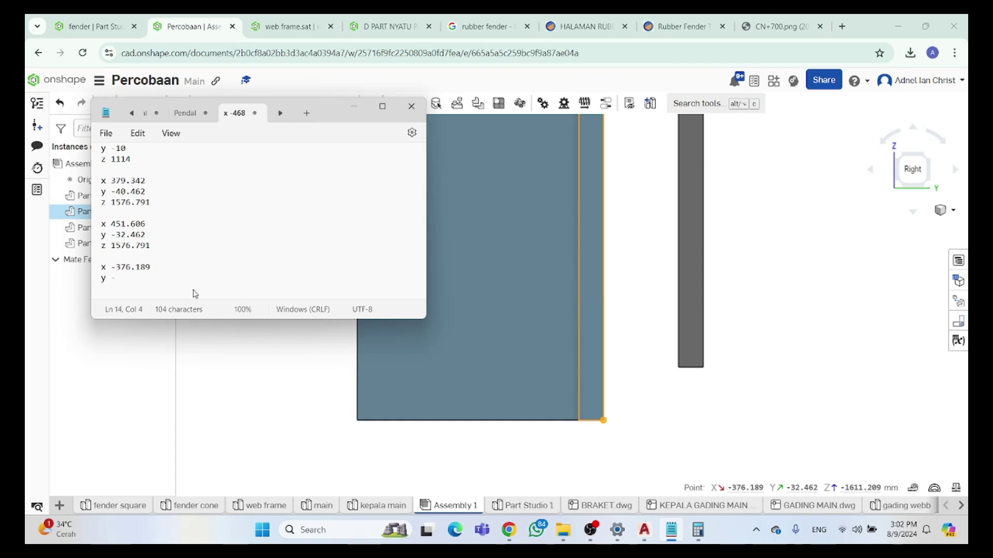
type(" -32.462")
key("Return")
type("z ")
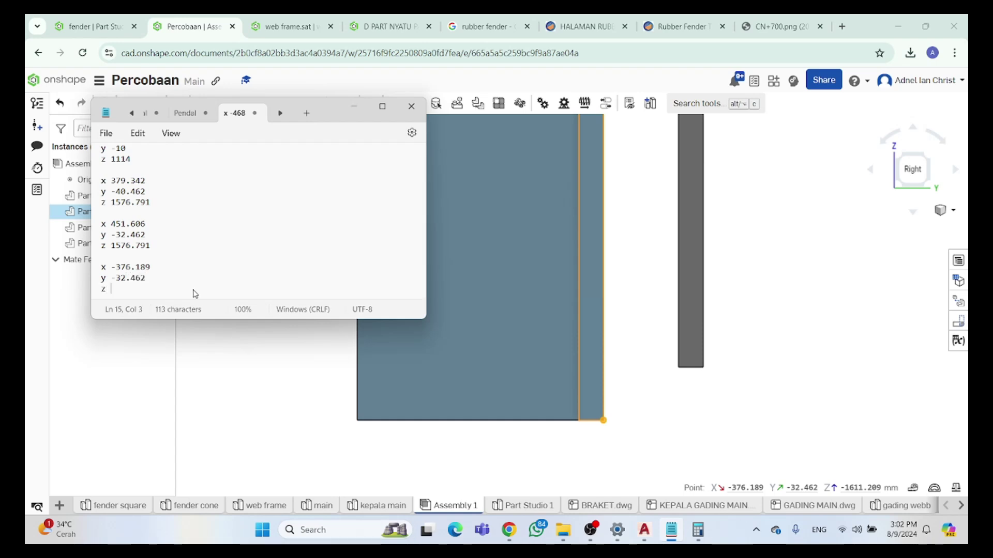
type("-1611.209")
key("Return")
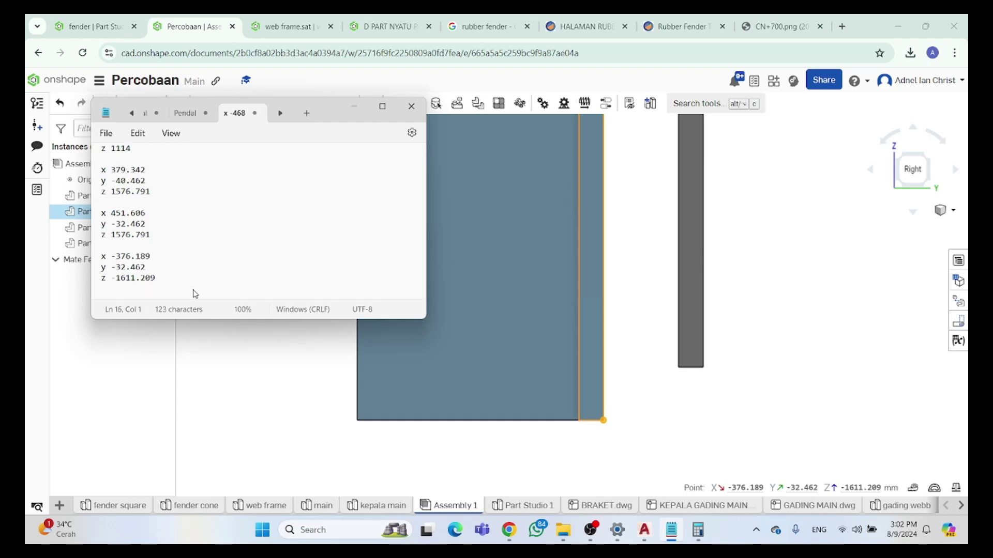
Select the lower bracket's bottom corner nearest the frame to read its coordinates, and bring up the Notepad coordinates and Calculator alongside
left_click(697, 530)
left_click_drag(552, 134, 793, 133)
left_click(646, 388)
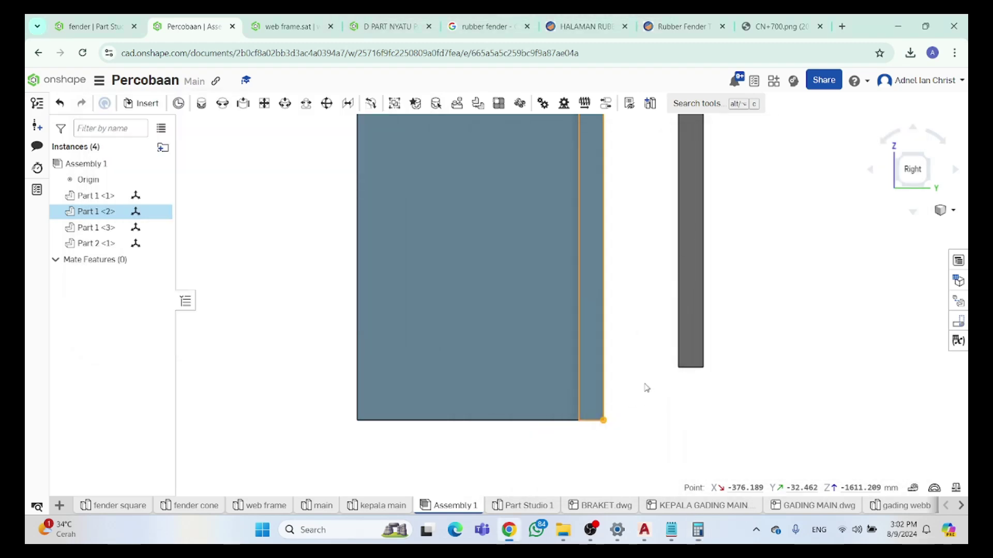
left_click(671, 530)
left_click(698, 530)
left_click(700, 353)
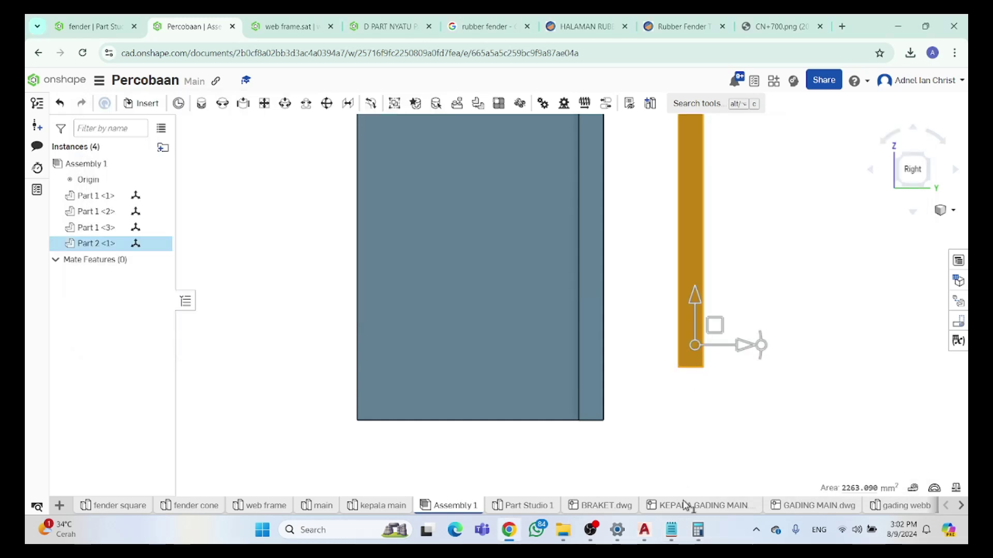
left_click(671, 530)
left_click(698, 533)
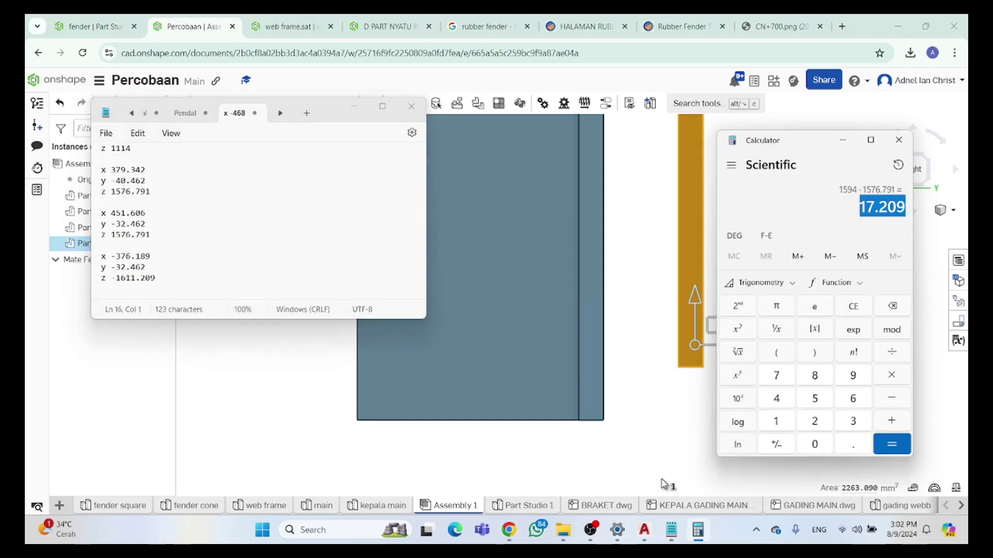
left_click(667, 457)
left_click(681, 369)
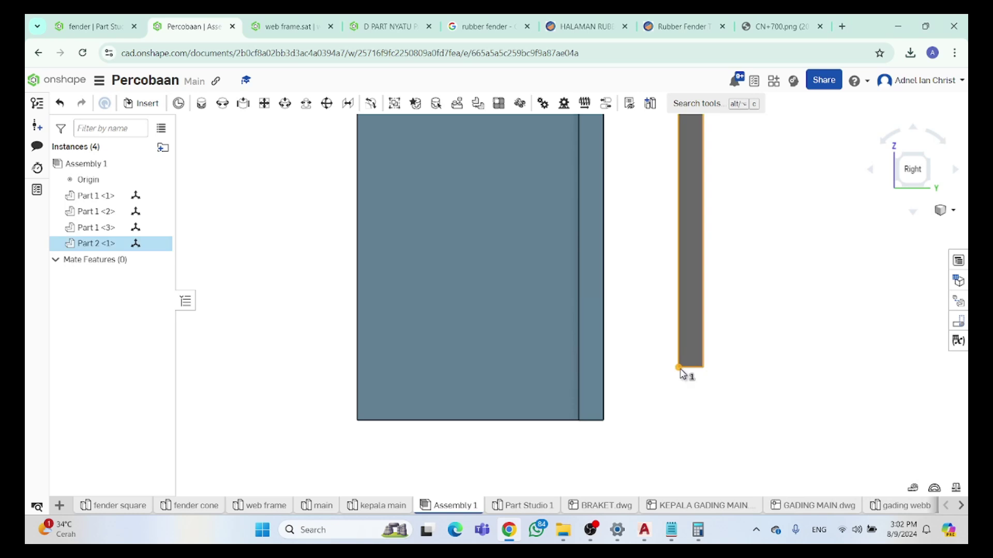
left_click(698, 530)
left_click(672, 530)
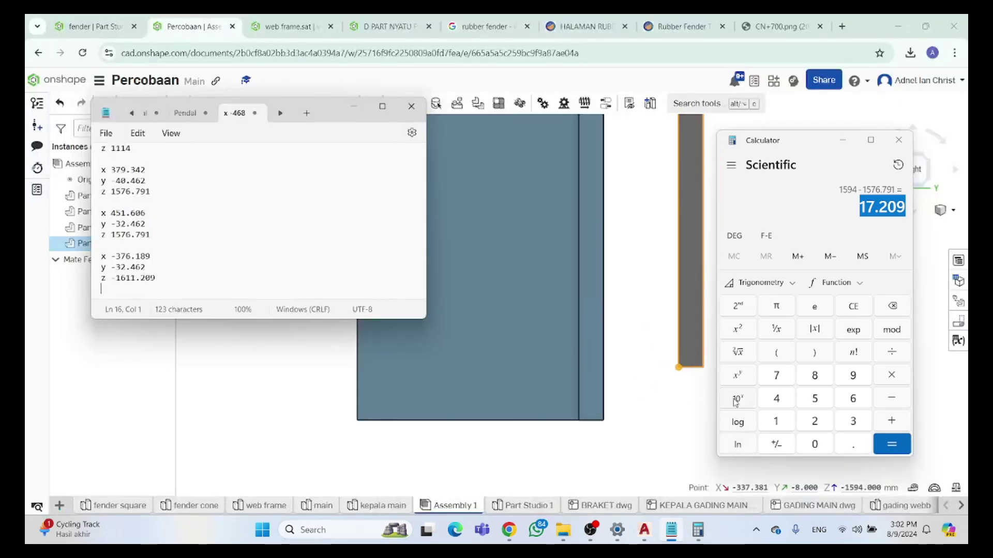
Calculate the X offset between the frame and bracket corners in Calculator as 376.189 - 337.381
left_click(854, 310)
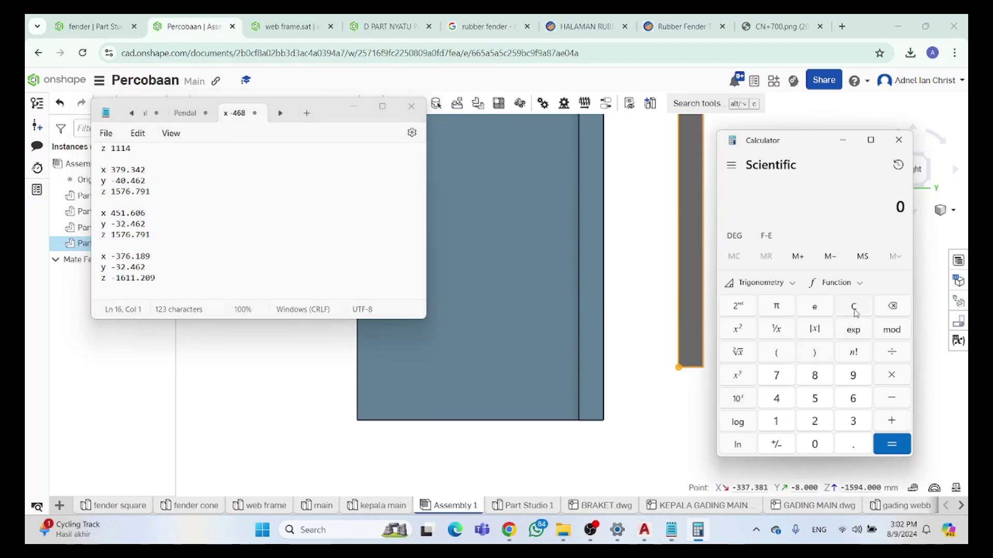
left_click(854, 421)
key("7")
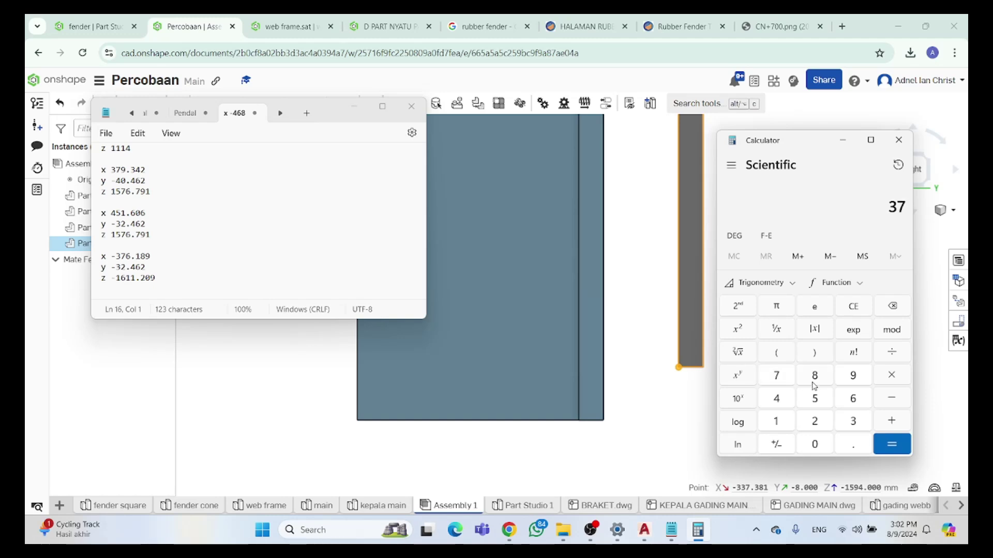
left_click(854, 398)
left_click(852, 445)
left_click(777, 422)
left_click(814, 376)
left_click(848, 383)
left_click(892, 399)
double_click(849, 423)
key("7")
left_click(852, 444)
left_click(853, 421)
left_click(814, 376)
left_click(777, 421)
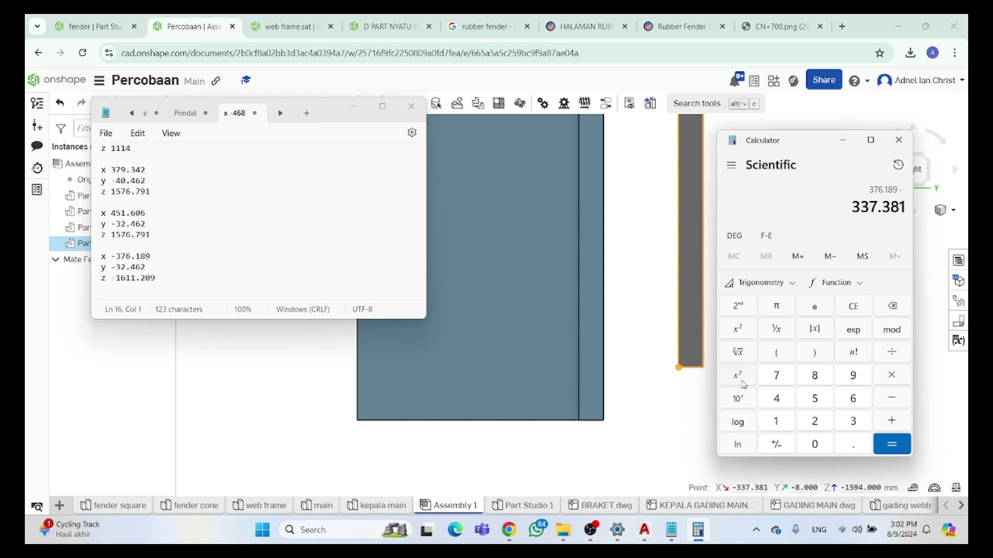
left_click(890, 443)
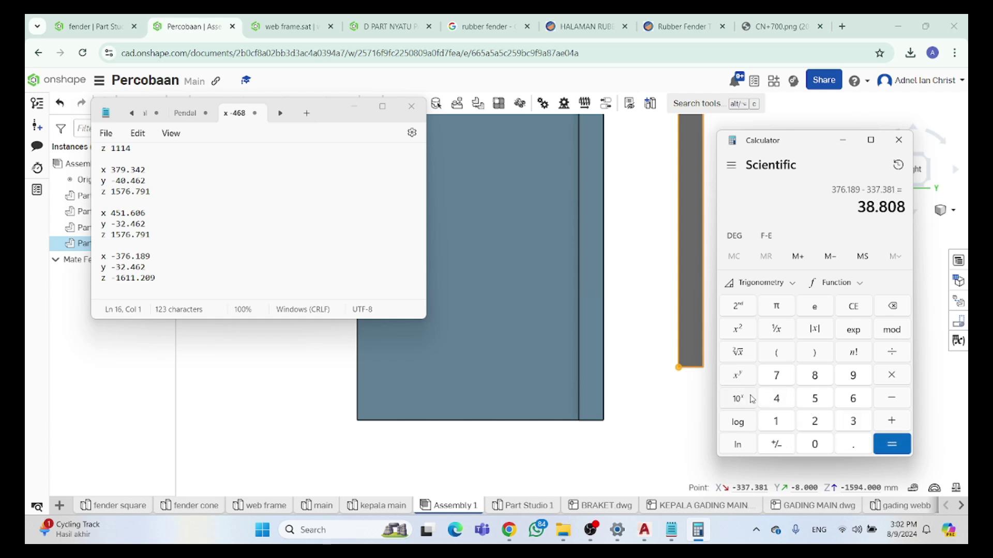
left_click(682, 409)
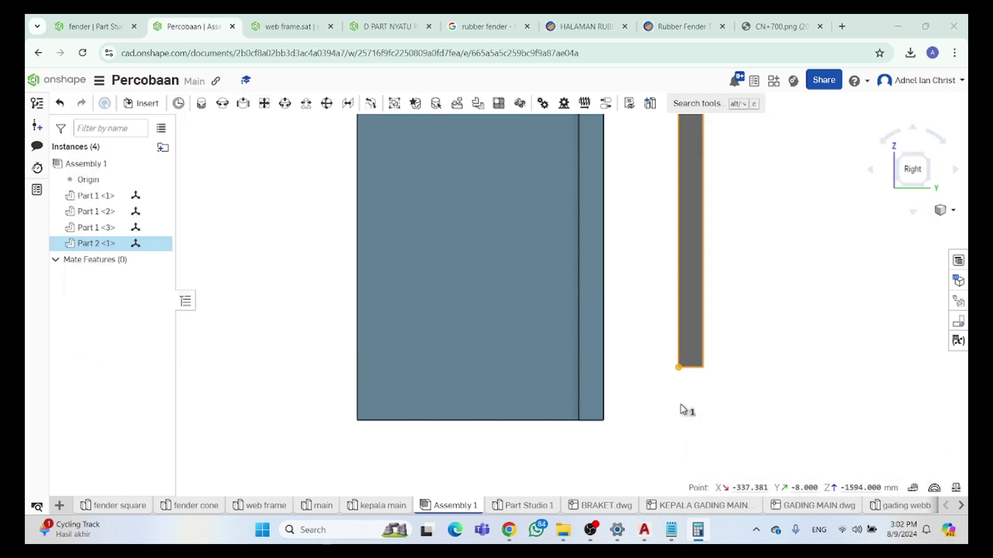
Copy the calculated 38.808 and try moving the lower bracket by 38.808 mm along Y, undoing the move
left_click(690, 356)
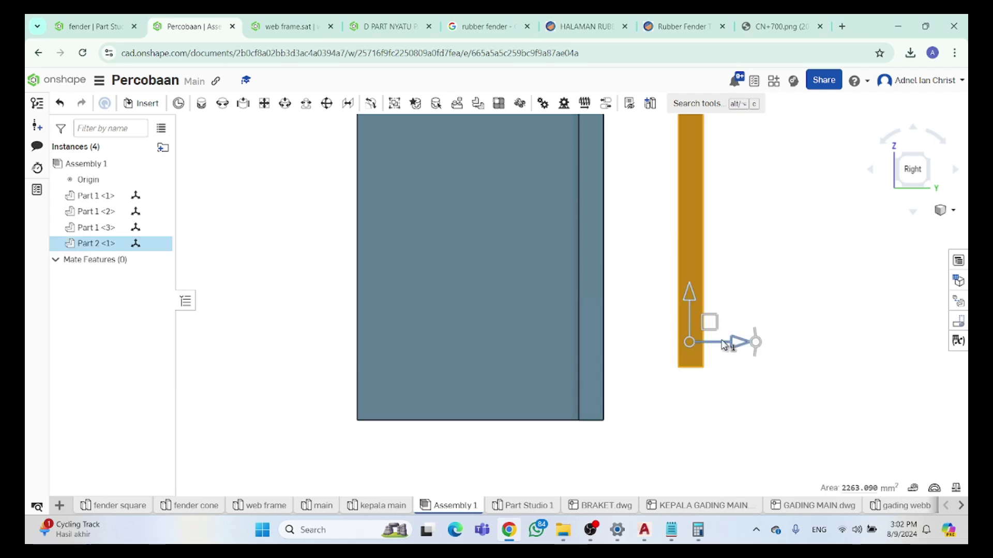
left_click(697, 530)
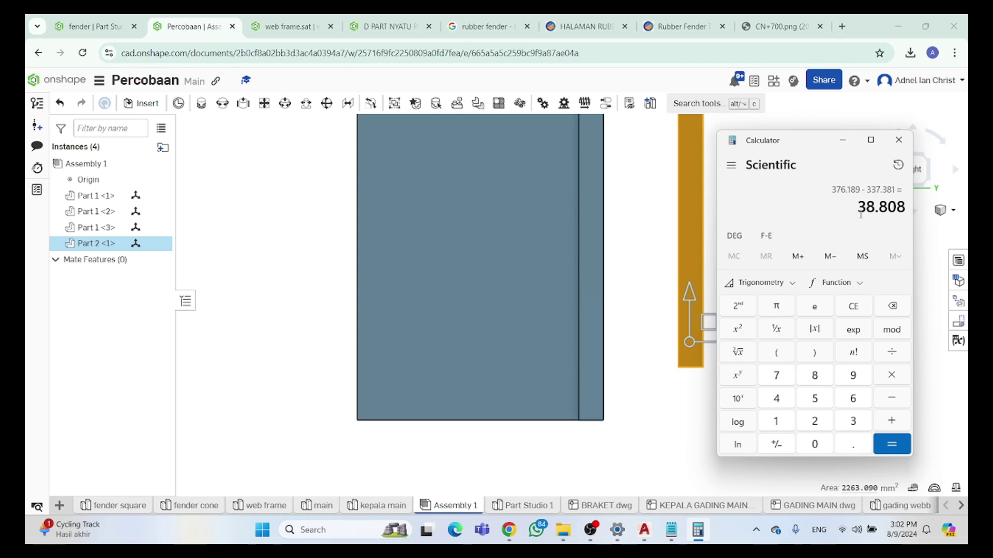
left_click_drag(861, 215, 925, 218)
key("ctrl+c")
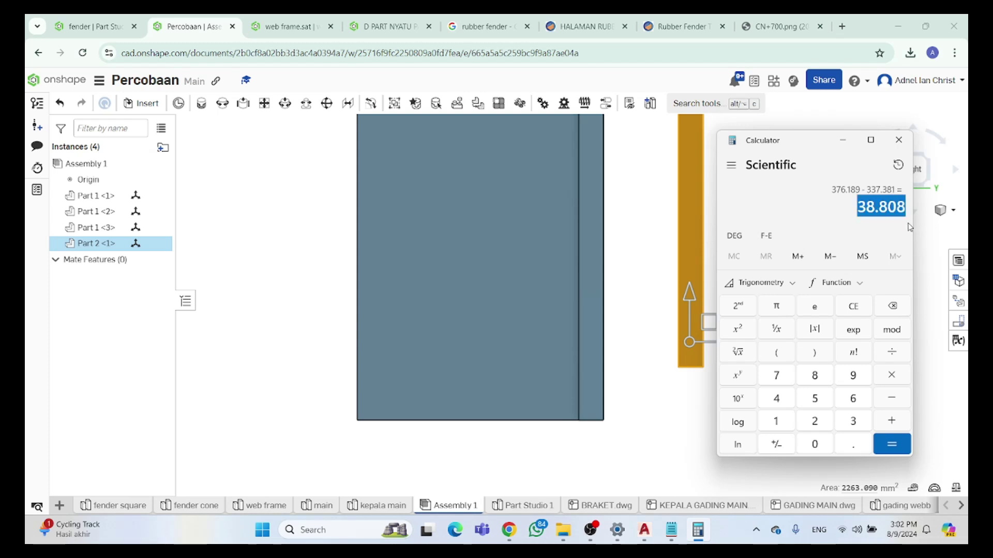
left_click(843, 140)
left_click(712, 343)
key("ctrl+v")
key("Return")
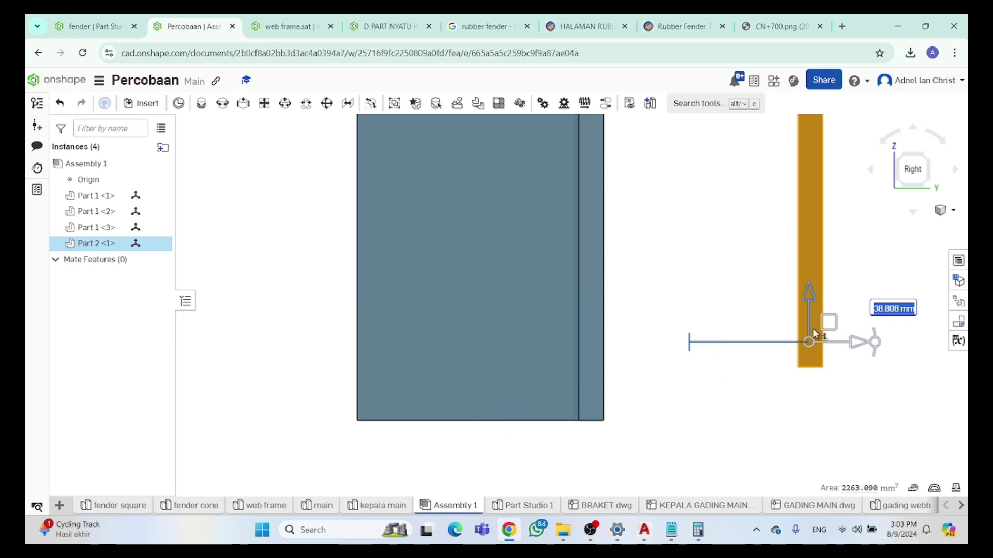
left_click(757, 392)
key("ctrl+z")
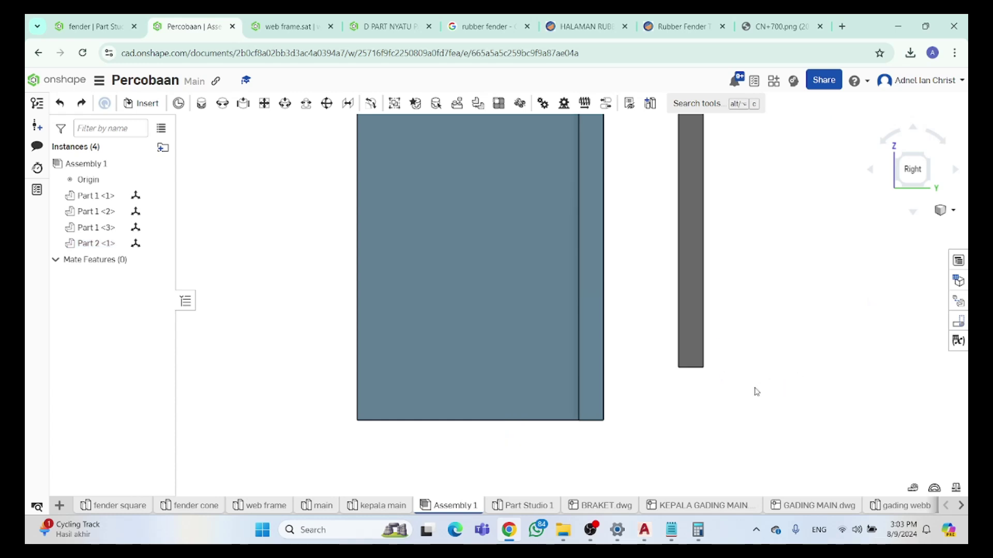
Try moving the lower bracket by -38.808 mm along Y toward the main frame, and undo that move
left_click(699, 364)
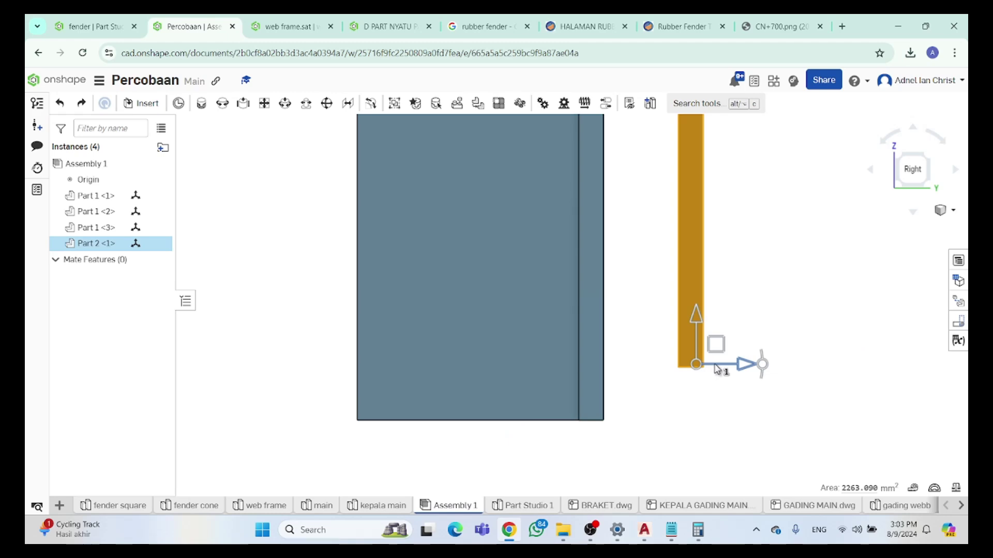
left_click_drag(717, 367, 709, 367)
left_click(781, 331)
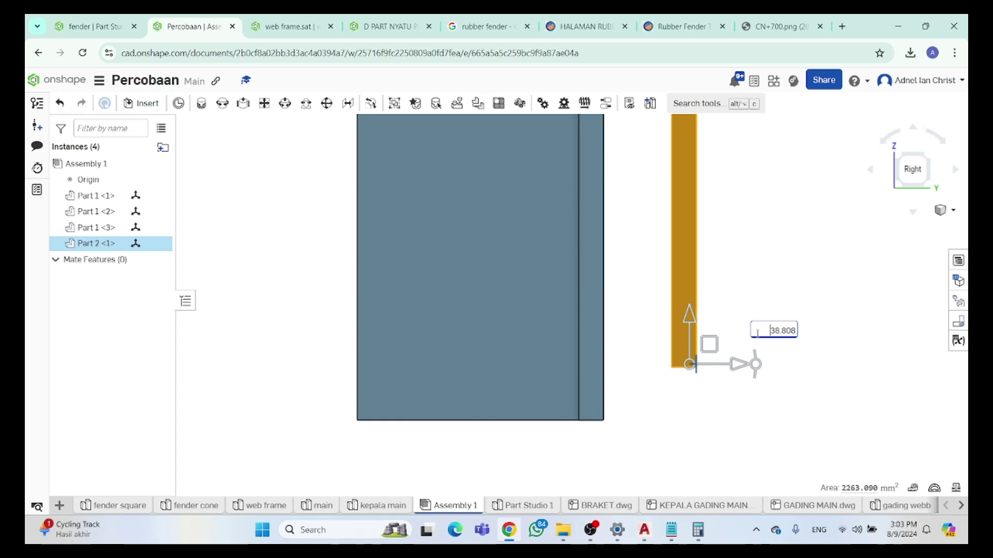
type("-")
key("Return")
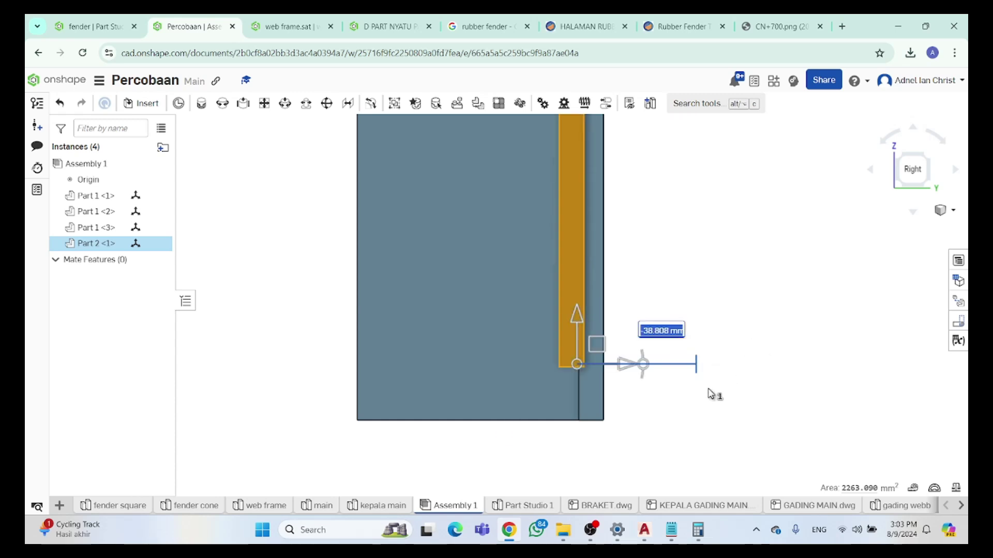
key("ctrl+z")
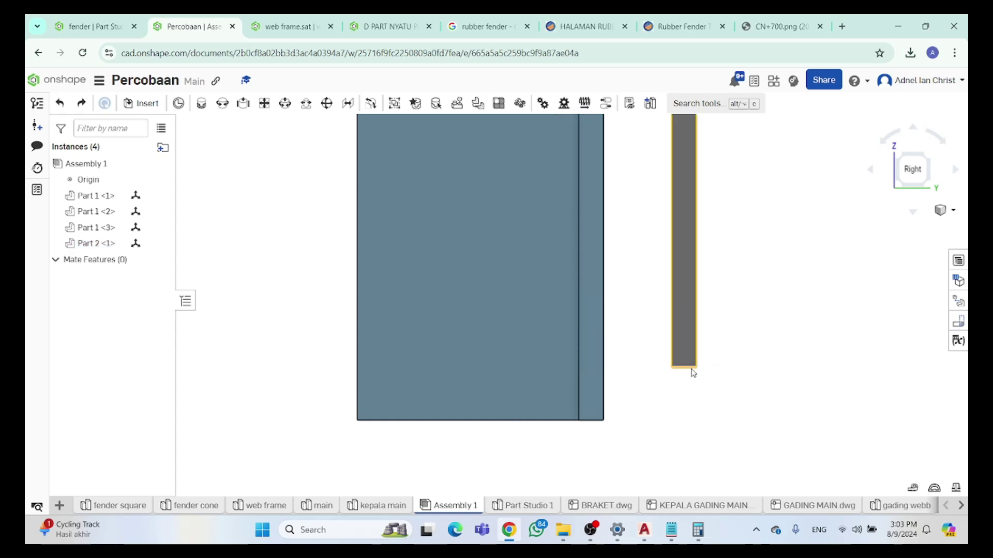
Select the lower bracket's bottom corner farthest from the main frame to read its coordinates and check the calculated offset
left_click(703, 368)
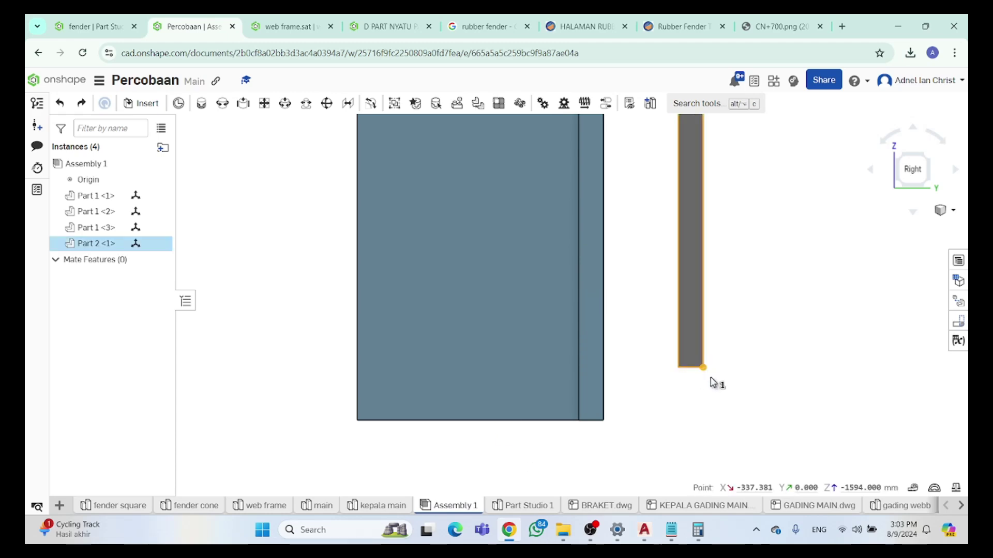
left_click(698, 530)
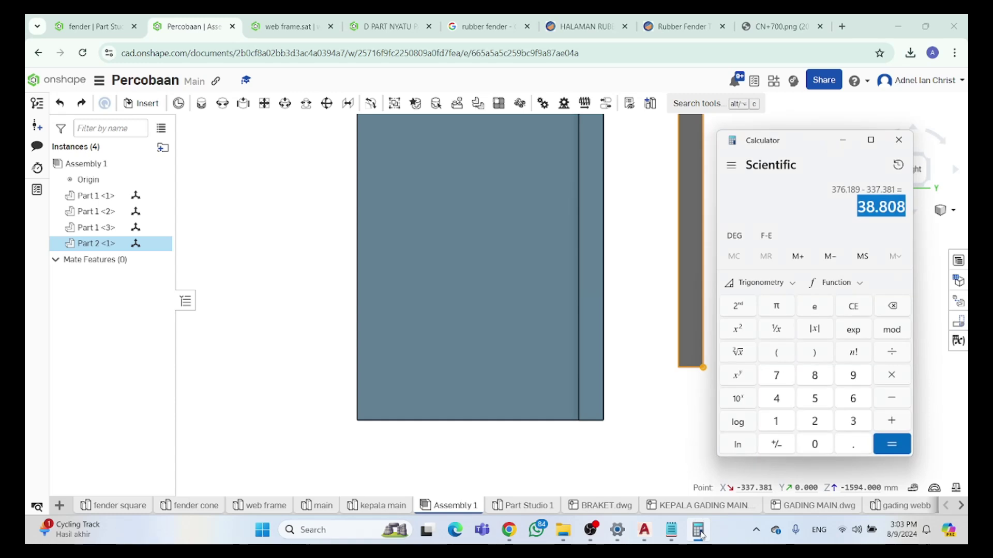
left_click(698, 530)
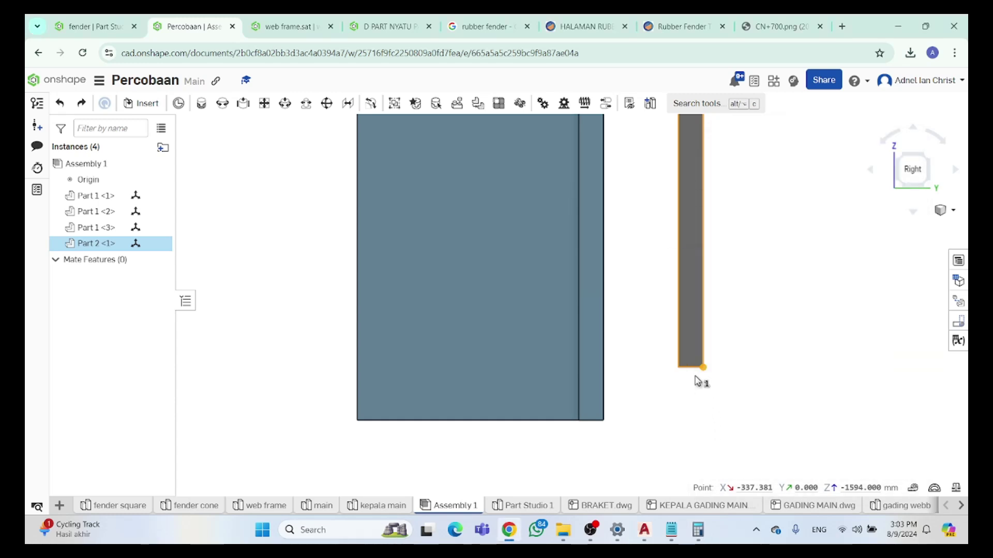
Shift the lower bracket slightly toward the main frame, to about Y -11.6 mm at its inner corner, trying and undoing a -38.808 mm offset
left_click(694, 355)
left_click(740, 355)
left_click(694, 356)
left_click_drag(713, 357, 703, 357)
key("ctrl+v")
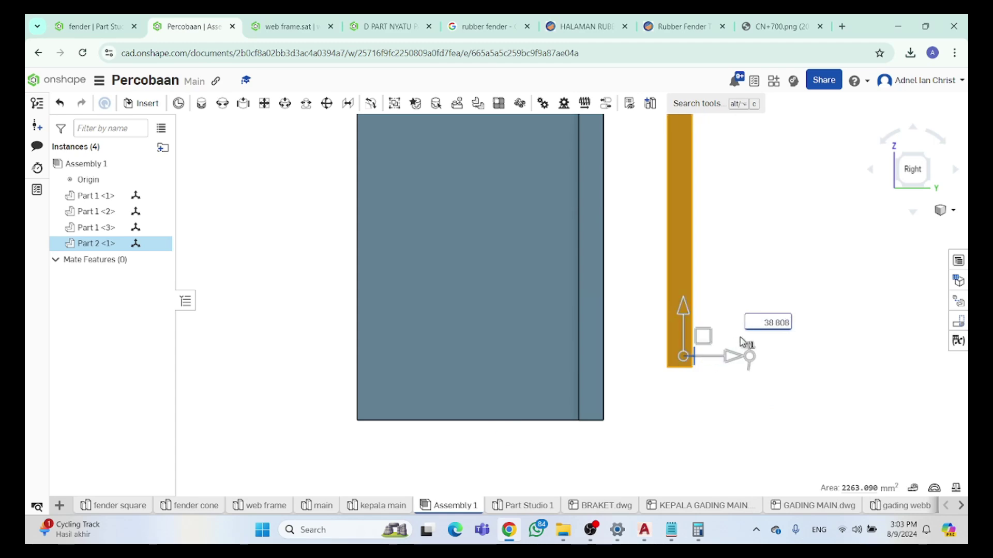
left_click(756, 324)
type("-")
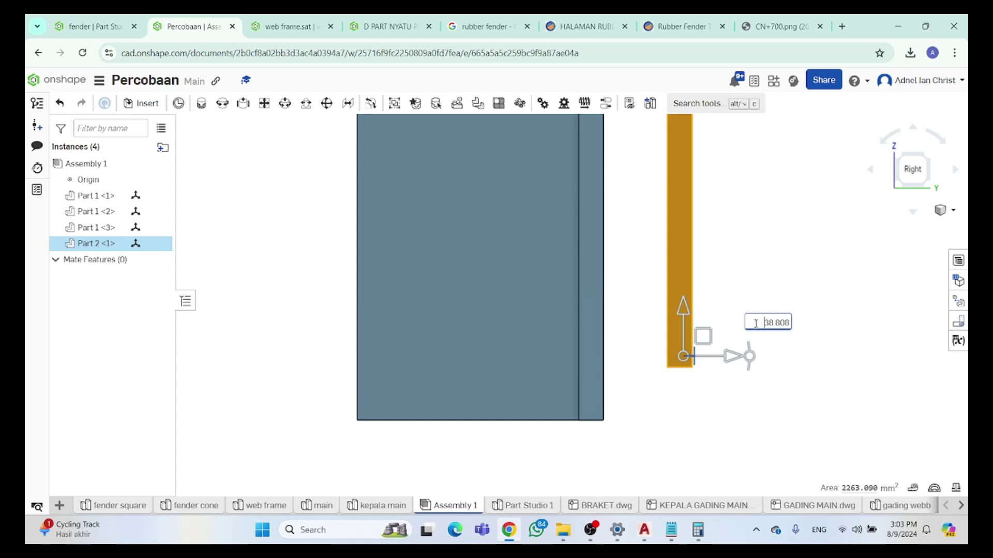
key("Return")
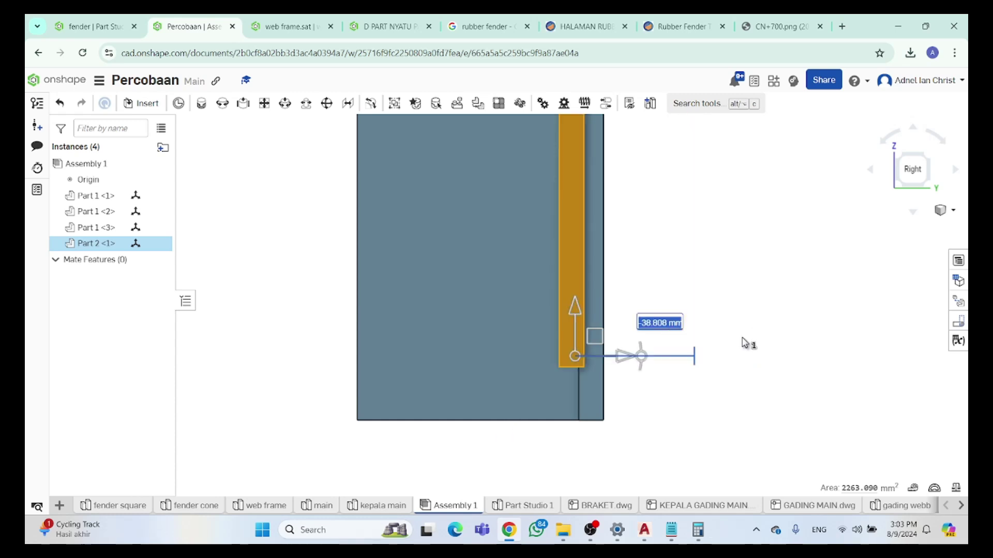
left_click(720, 383)
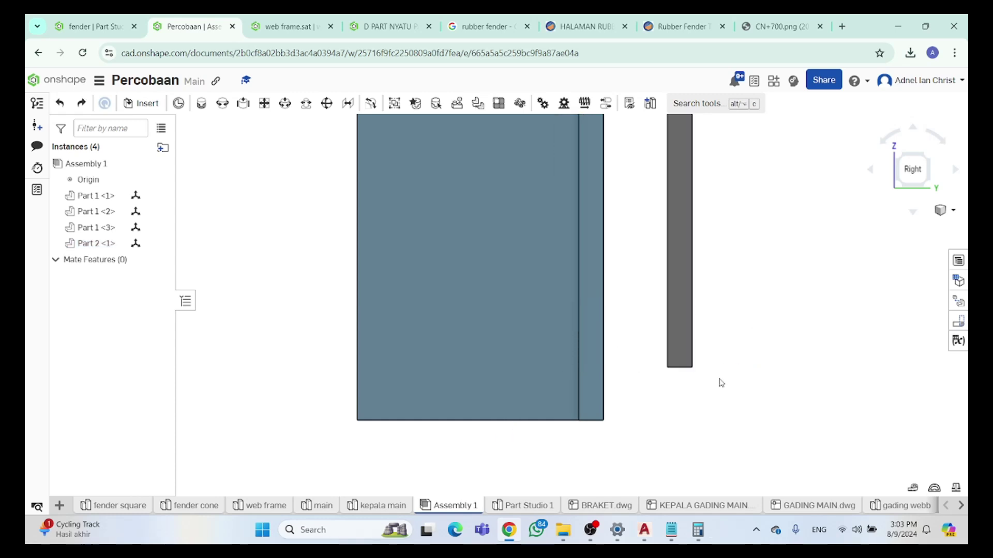
Compare the coordinates of the lower bracket's inner bottom corner and the main frame's facing corner with the calculated offset
left_click(684, 358)
left_click(683, 378)
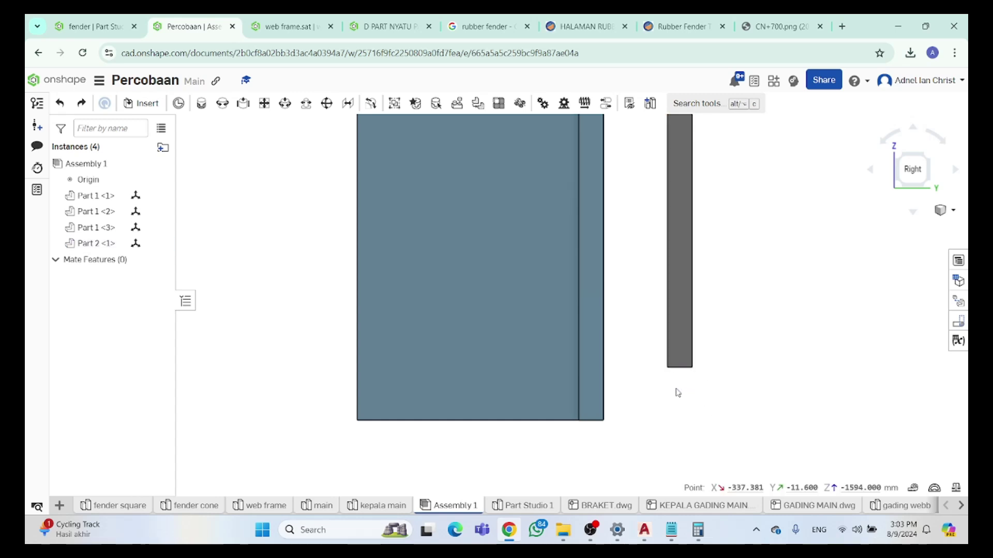
left_click(699, 540)
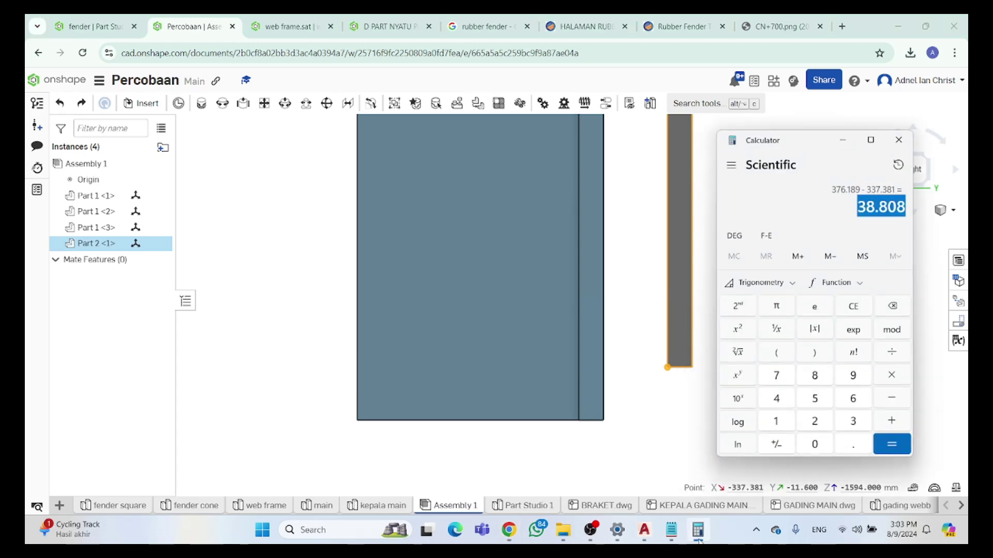
left_click(699, 540)
left_click(602, 422)
left_click(614, 421)
left_click(604, 422)
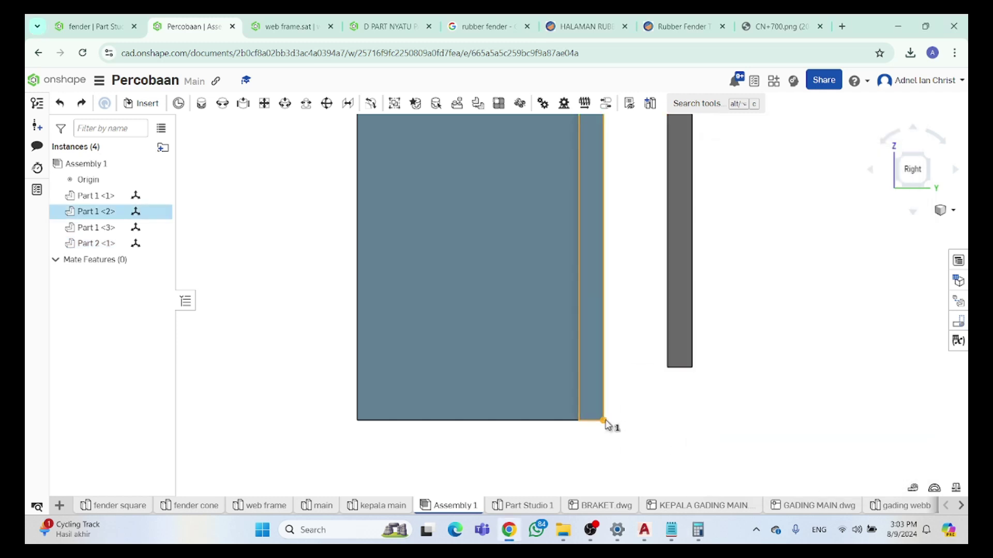
left_click(698, 540)
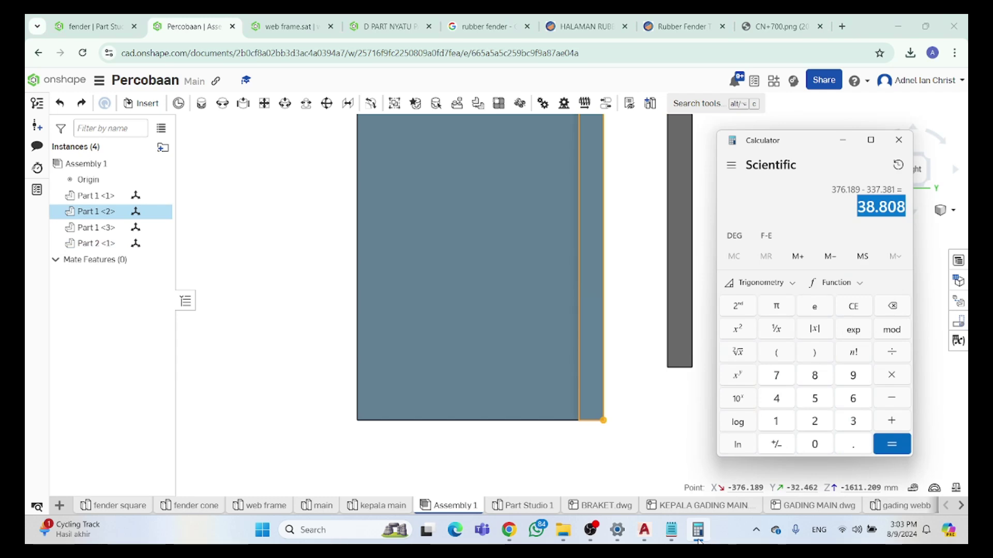
left_click(709, 433)
left_click(697, 532)
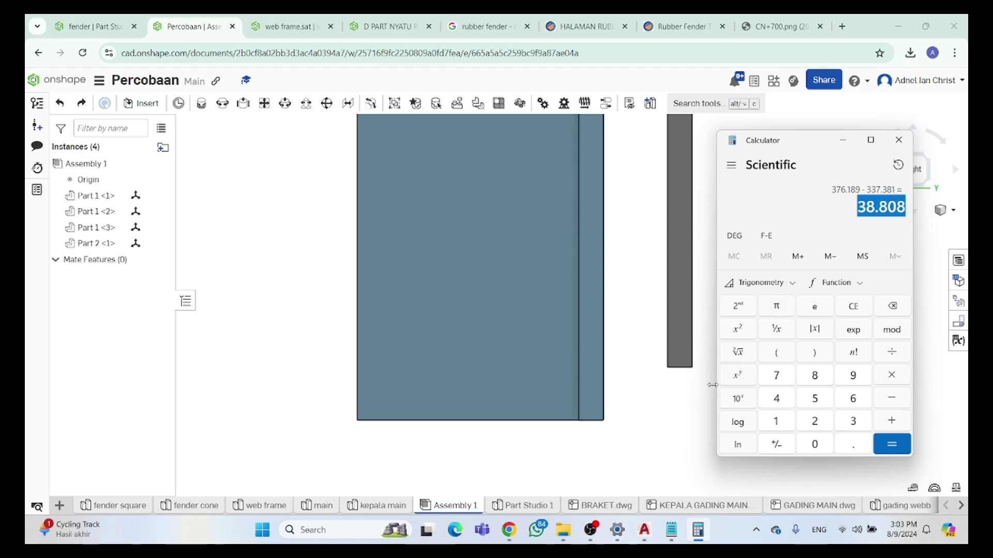
left_click(696, 400)
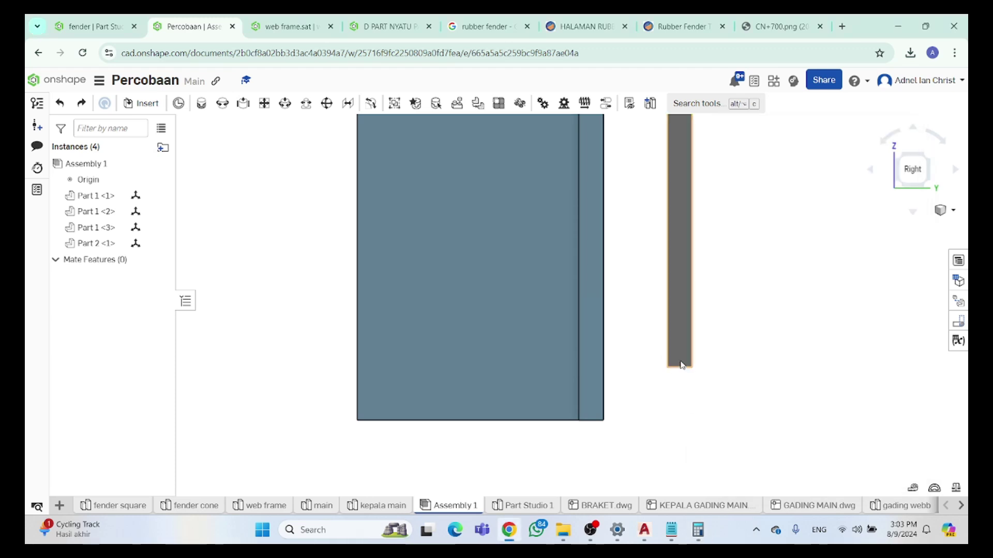
left_click(682, 359)
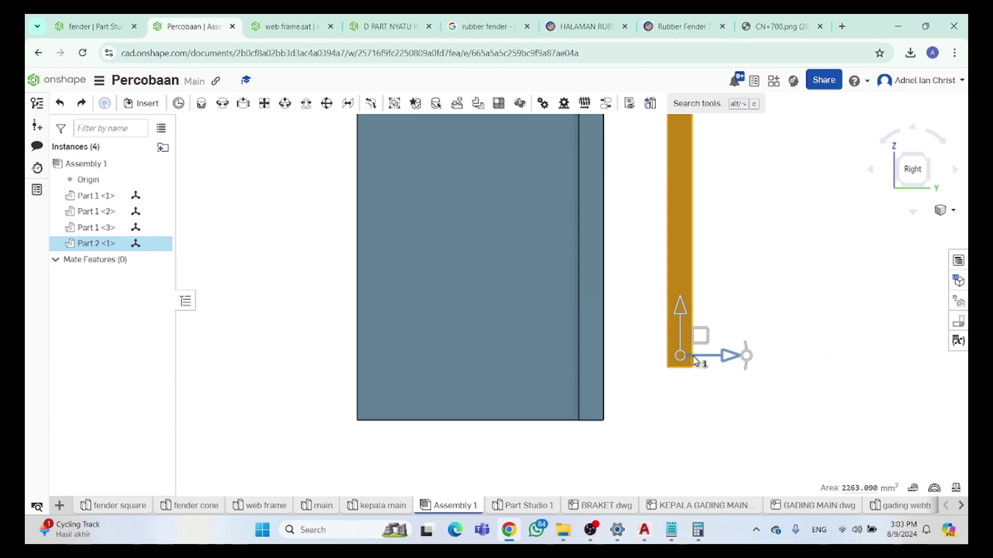
left_click(669, 395)
left_click(668, 368)
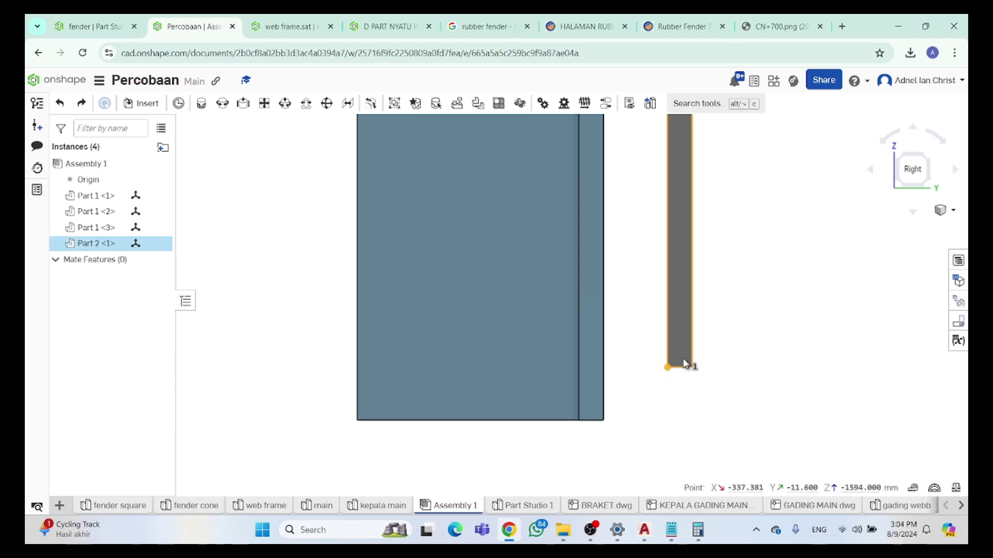
left_click(717, 439)
Try moving the lower bracket about 20.6 mm along Y against the main frame, close Calculator, and undo the move
left_click(685, 366)
left_click_drag(688, 363, 627, 368)
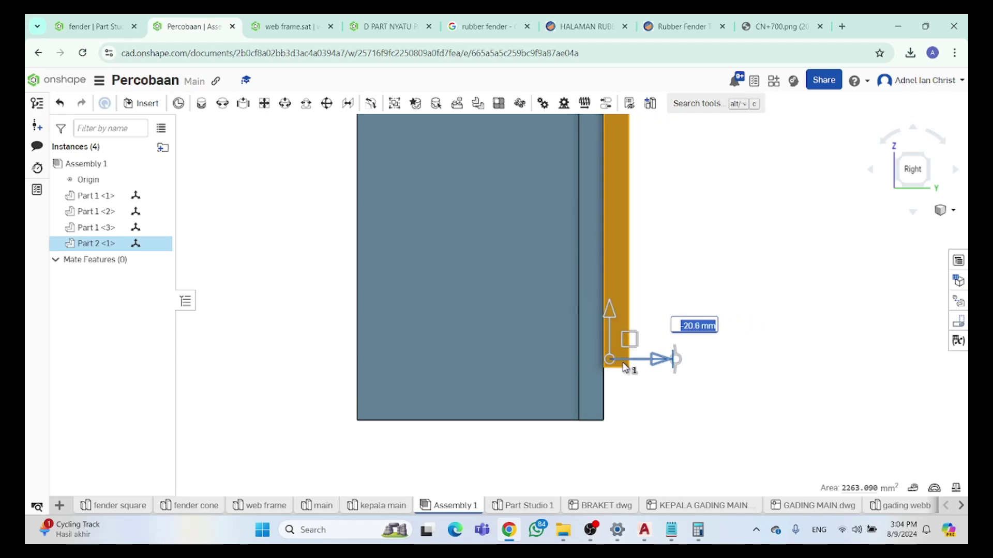
key("alt+Tab")
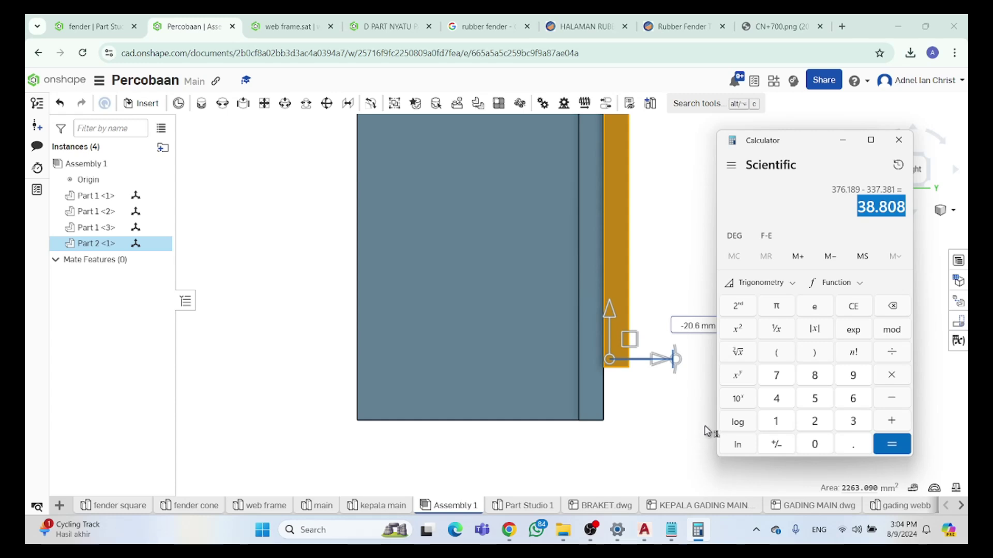
left_click(898, 140)
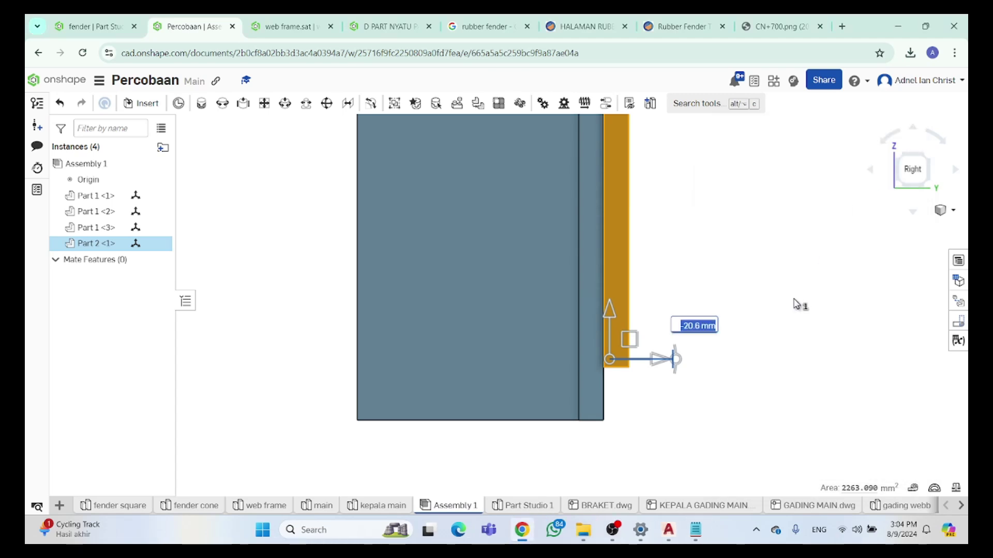
left_click(794, 304)
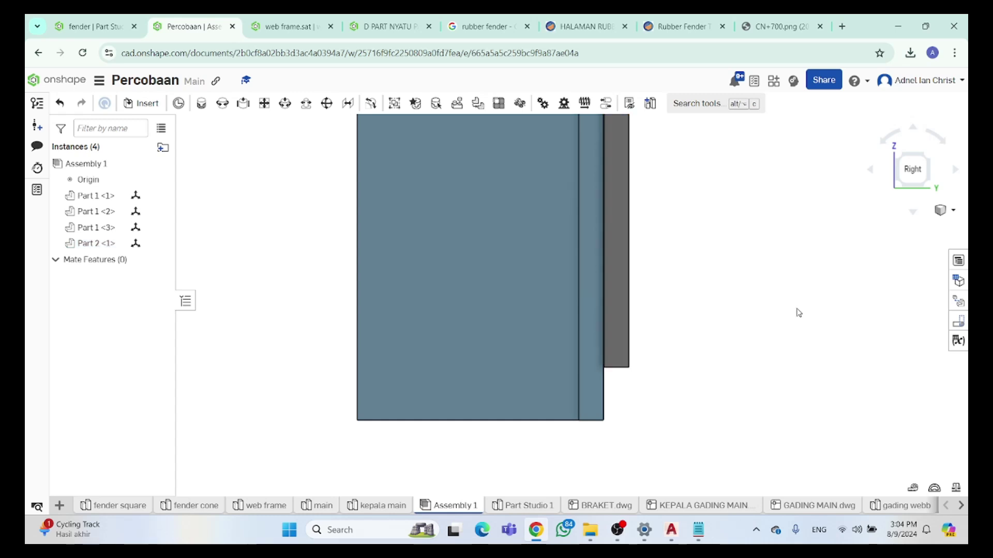
key("ctrl+z")
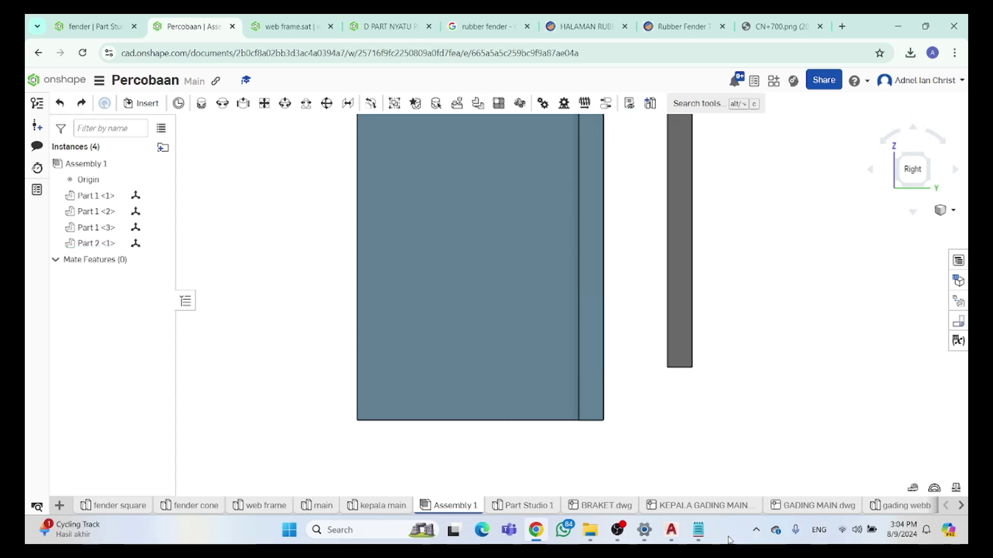
mouse_move(775, 510)
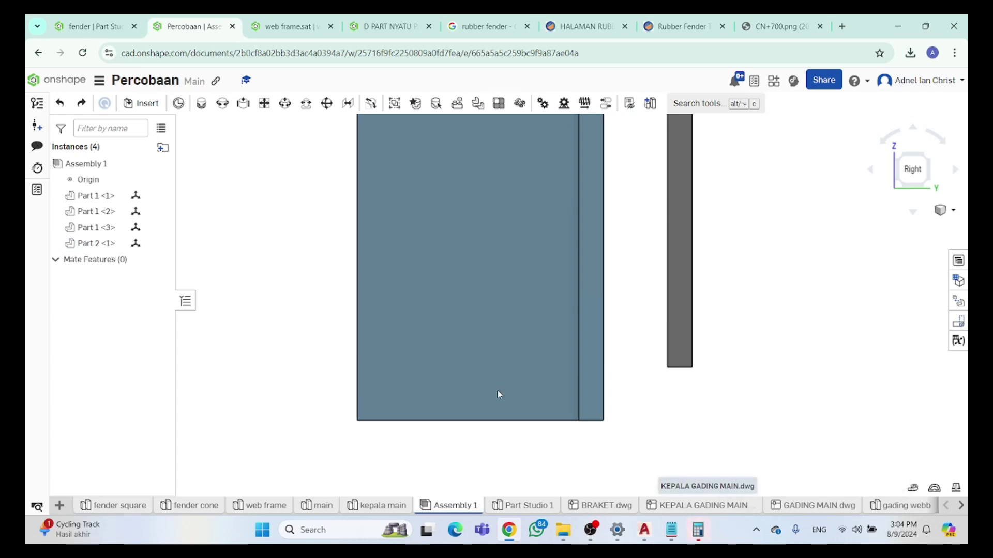
Compare the coordinates of the lower bracket's inner bottom corner and the main frame's facing bottom corner with the noted coordinates
left_click(667, 366)
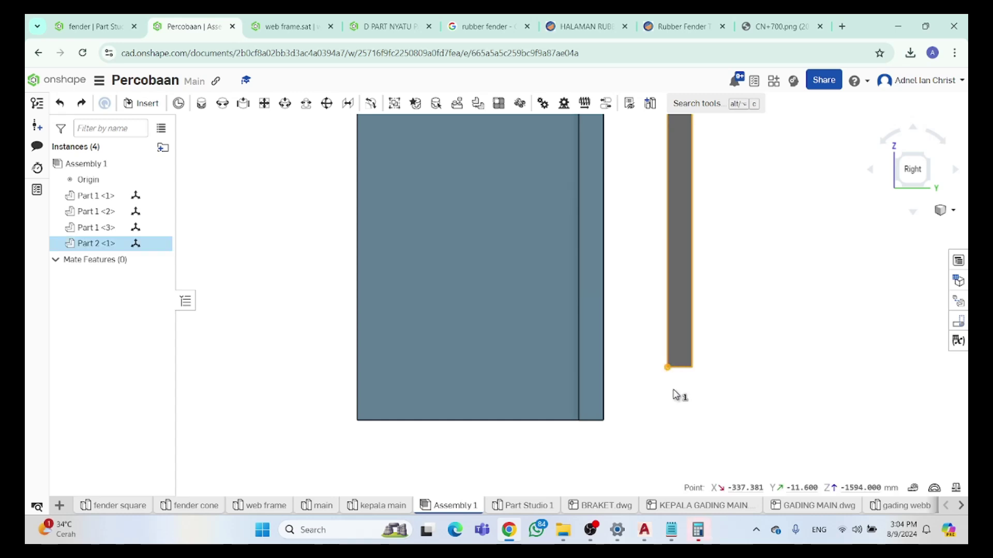
left_click(708, 531)
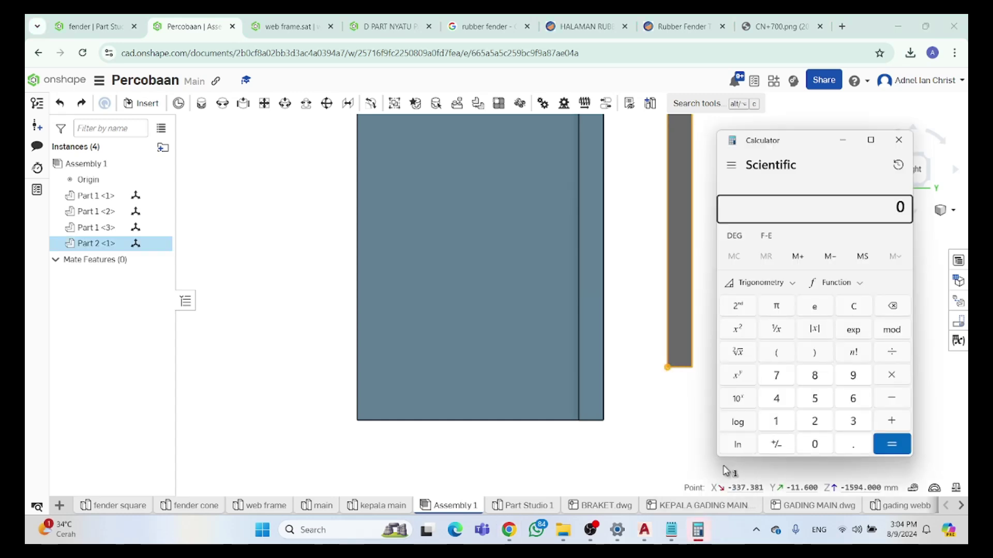
left_click(672, 530)
left_click(647, 463)
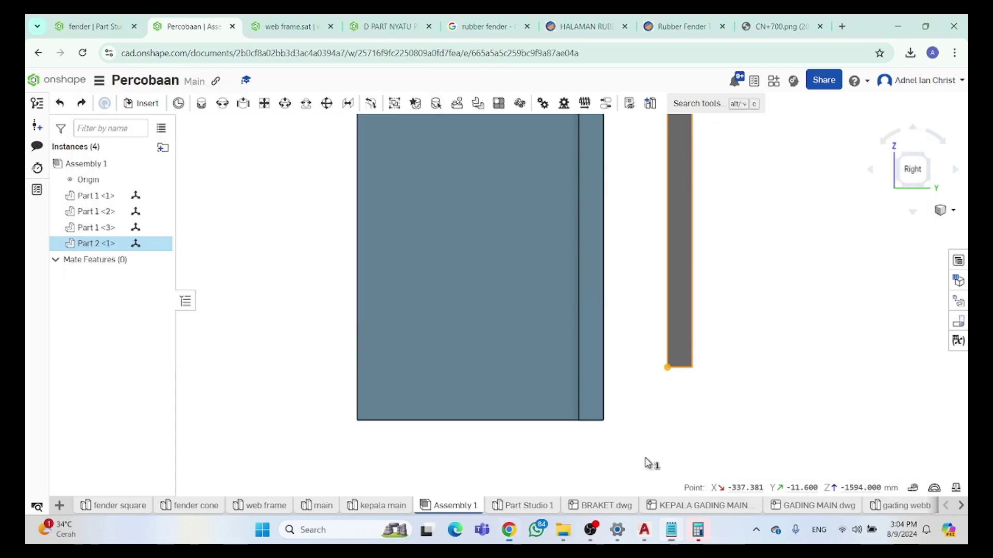
left_click(605, 421)
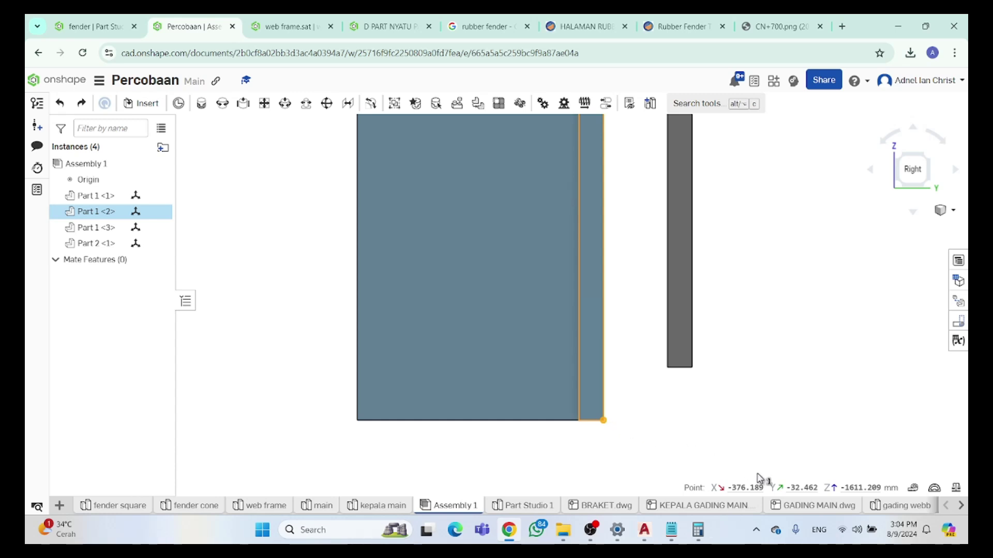
left_click(672, 530)
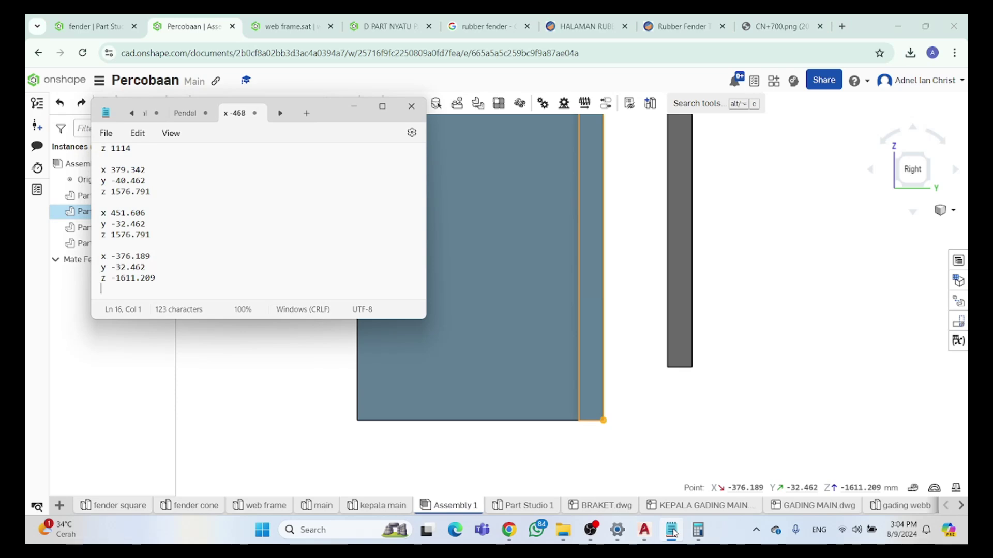
left_click(672, 531)
left_click(665, 388)
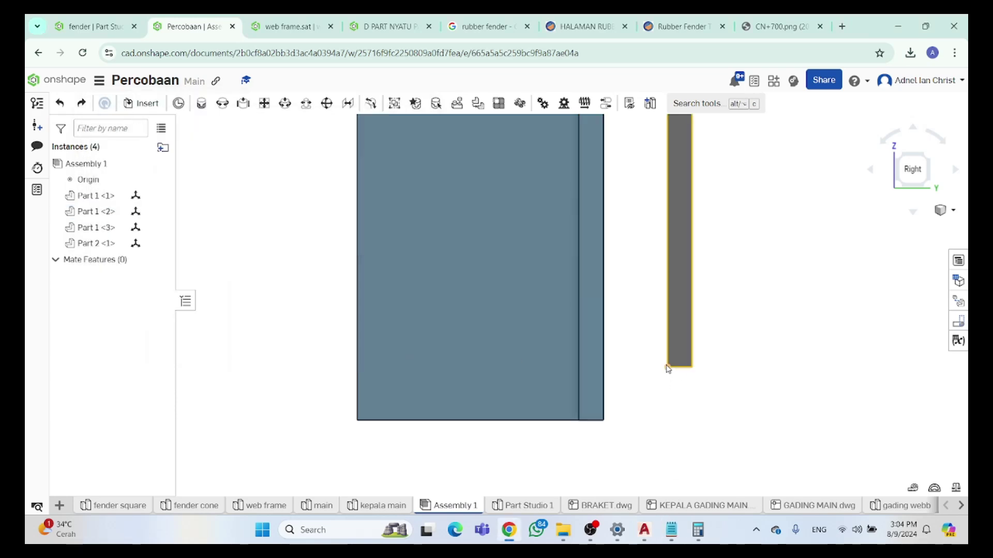
left_click(667, 368)
Calculate the Y offset between the two corners in Calculator as 32.462 − 11.6 and copy the result
left_click(698, 531)
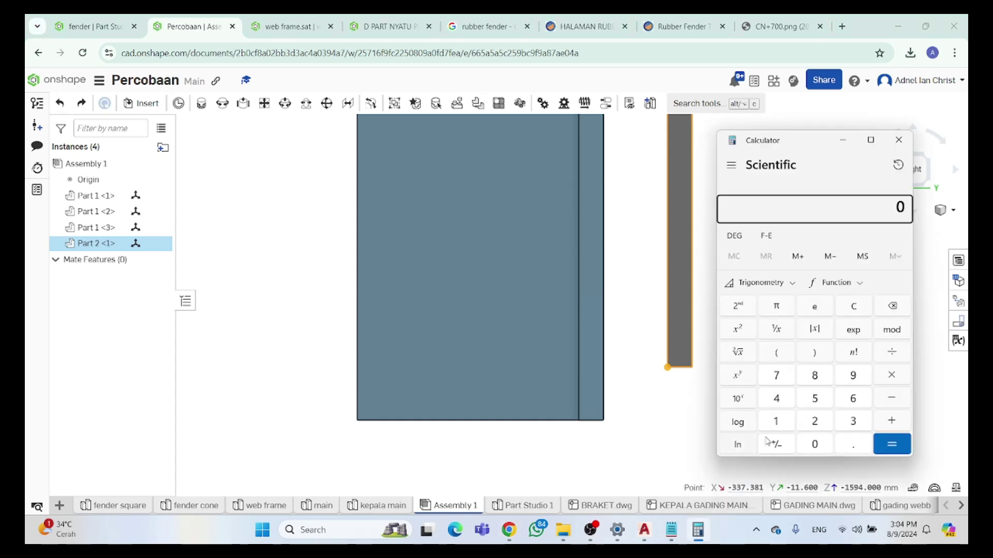
left_click(903, 398)
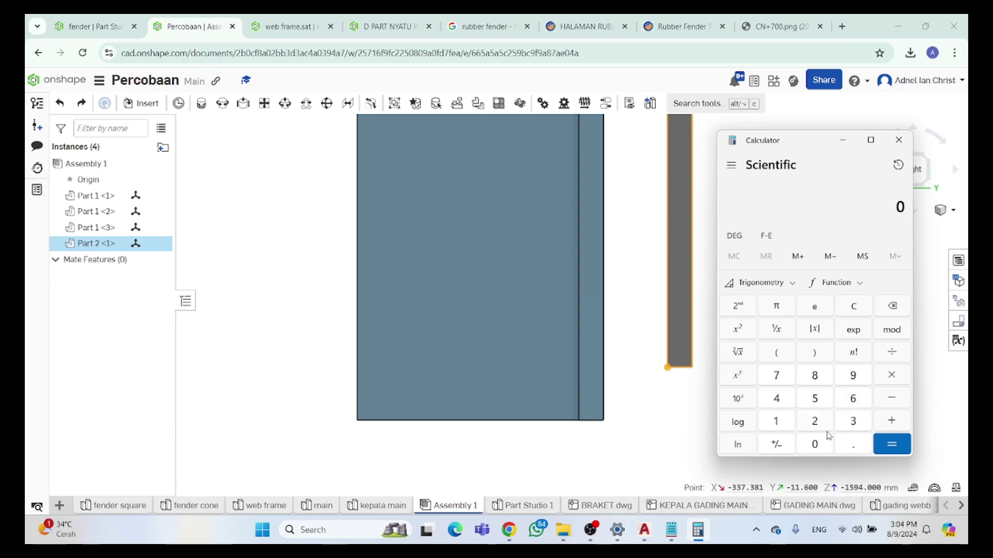
left_click(675, 530)
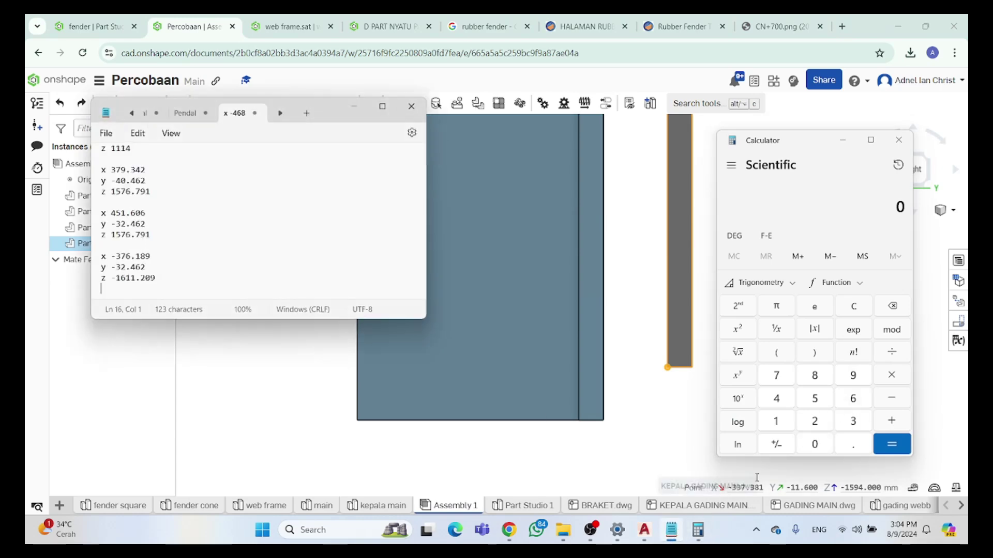
left_click(848, 422)
left_click(817, 422)
left_click(854, 446)
left_click(776, 399)
left_click(853, 405)
left_click(814, 423)
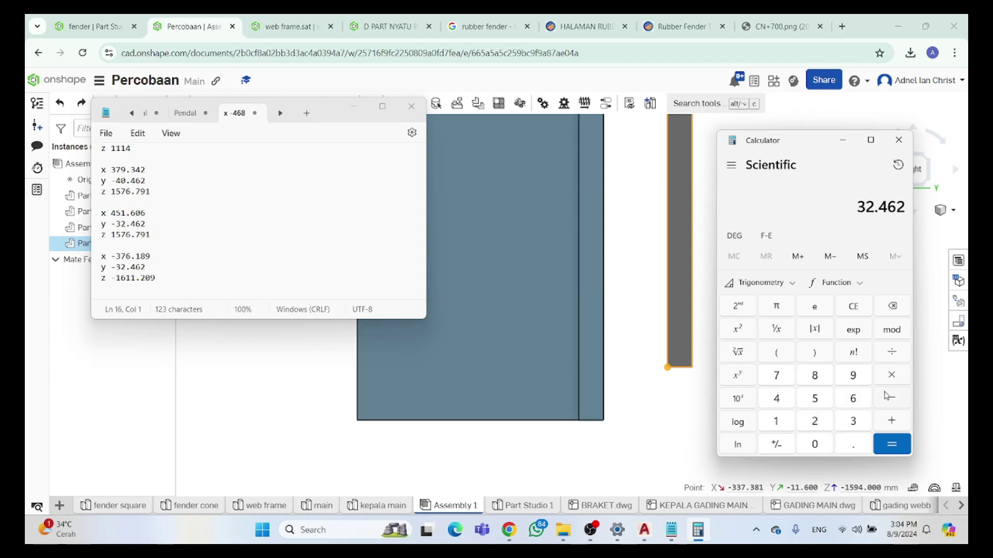
left_click(779, 422)
left_click(854, 446)
left_click(848, 399)
left_click(902, 449)
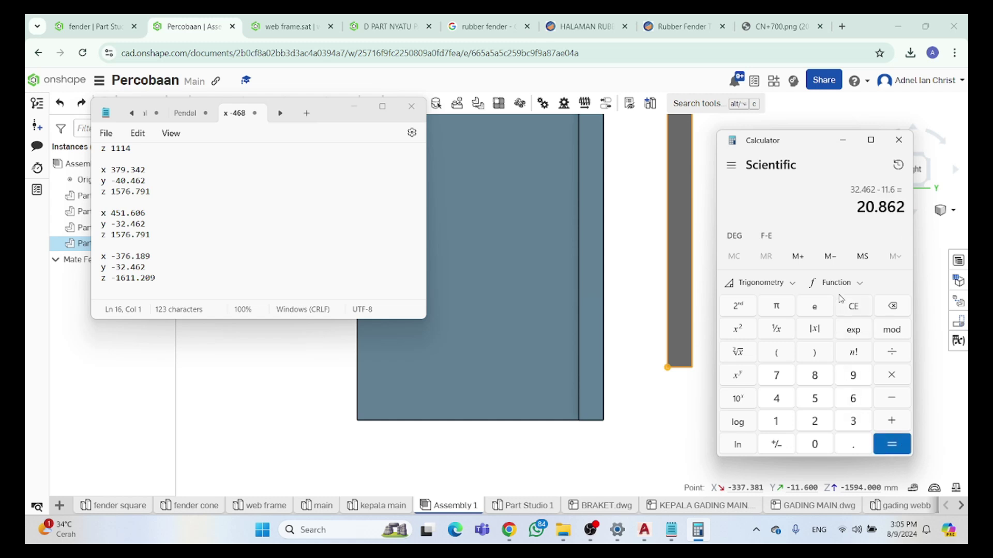
left_click_drag(861, 209, 908, 215)
key("ctrl+c")
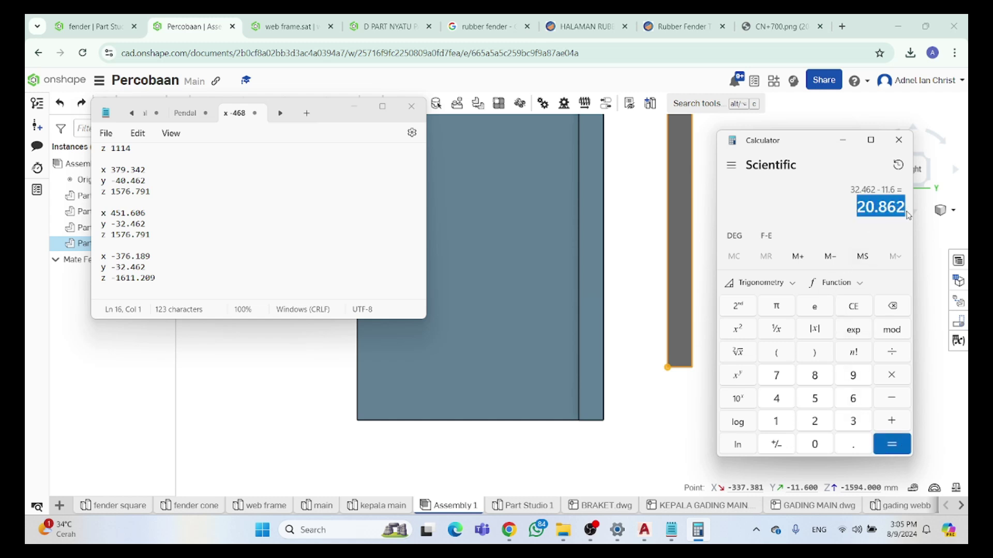
Move the lower bracket -20.862 mm along Y so it sits against the main frame
left_click(843, 140)
left_click(716, 361)
left_click(677, 355)
left_click(698, 353)
key("ctrl+v")
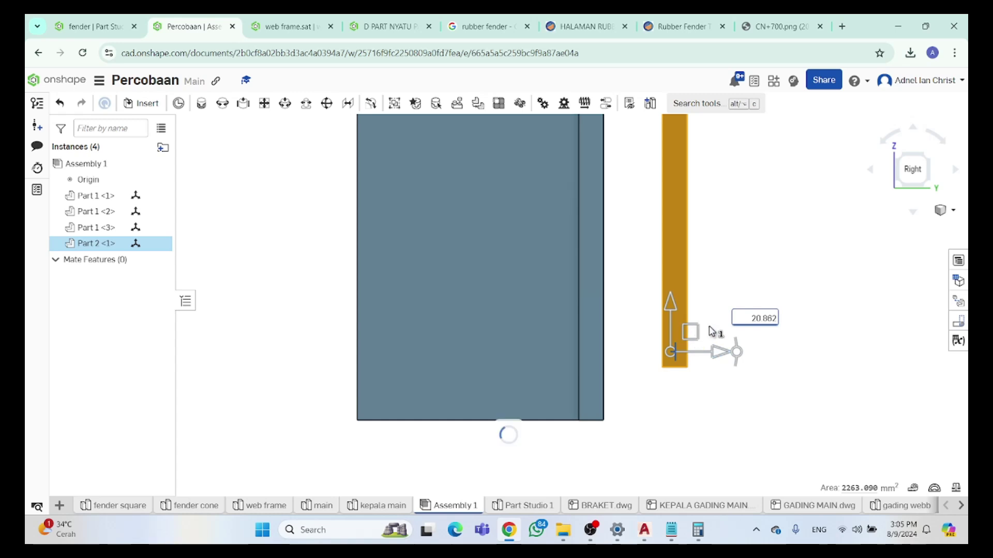
left_click(748, 320)
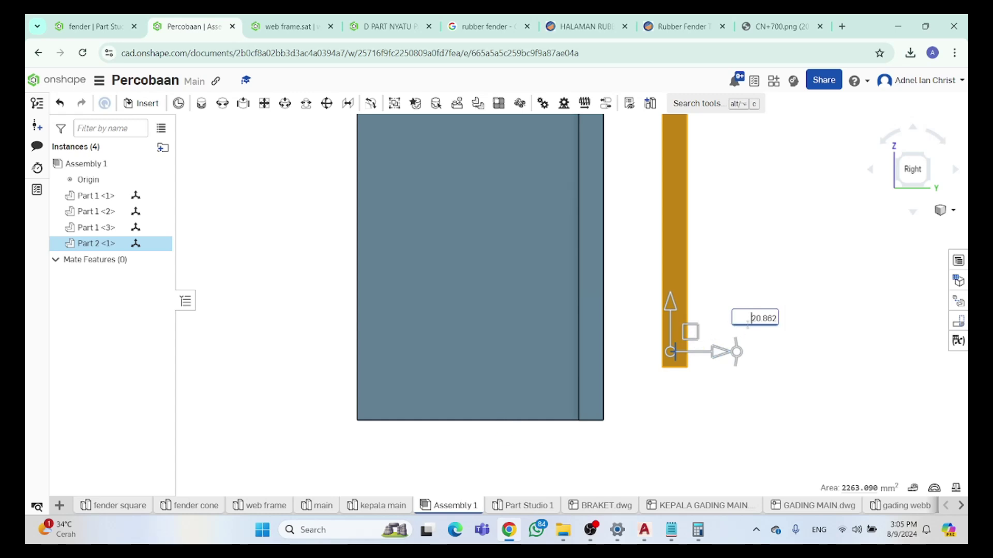
type("-")
key("Return")
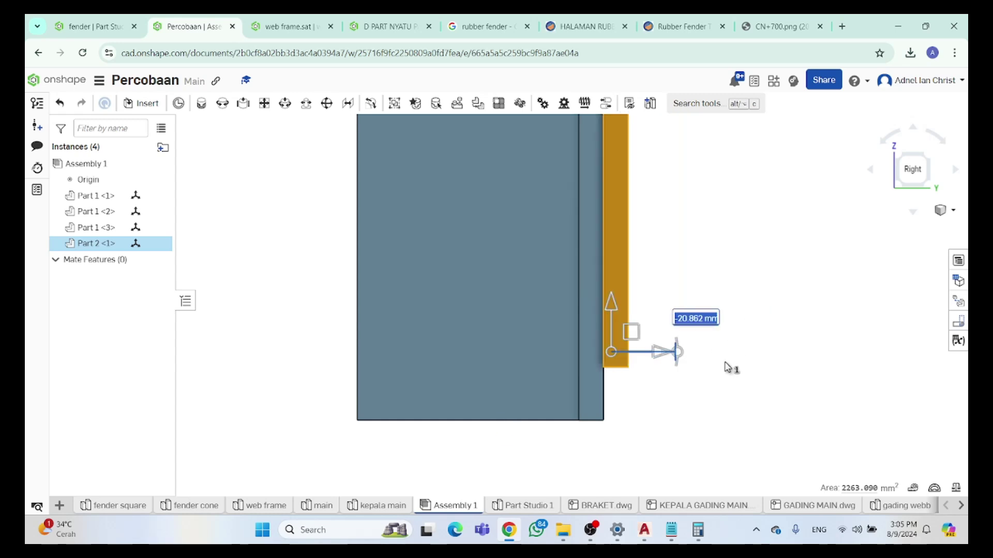
left_click(650, 414)
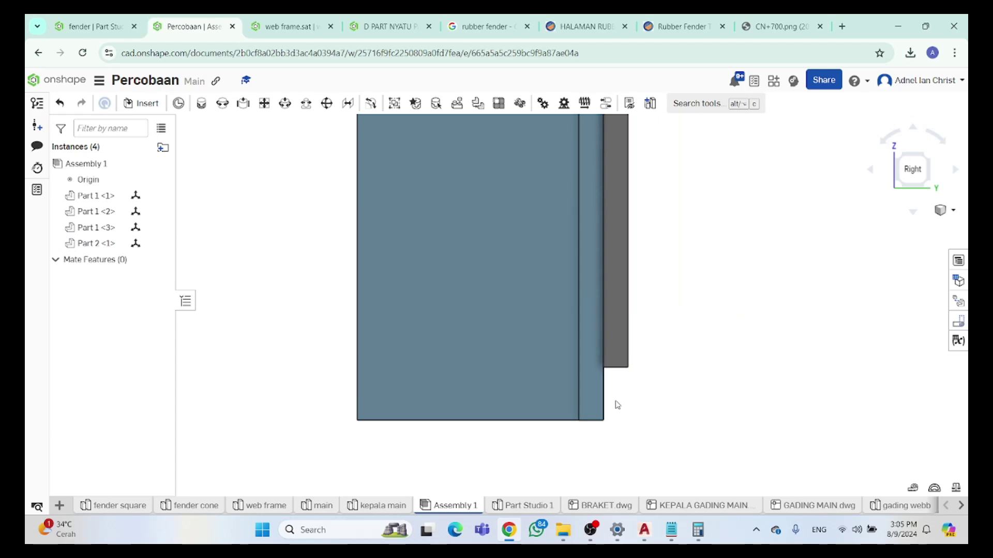
Check the coordinates of the main frame's bottom corner and the moved bracket's inner bottom corner against the notes
left_click(604, 421)
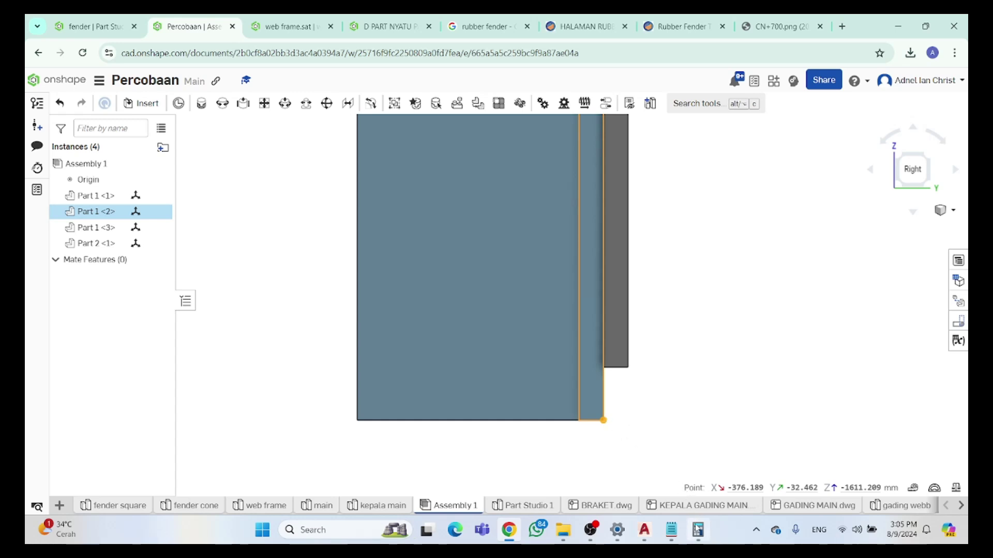
left_click(671, 531)
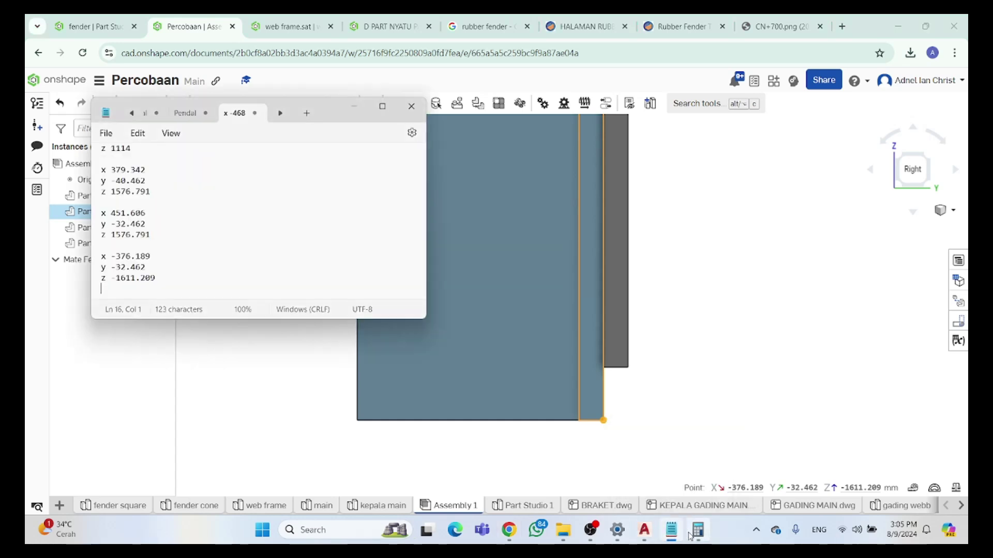
left_click(693, 533)
left_click(670, 434)
left_click(672, 530)
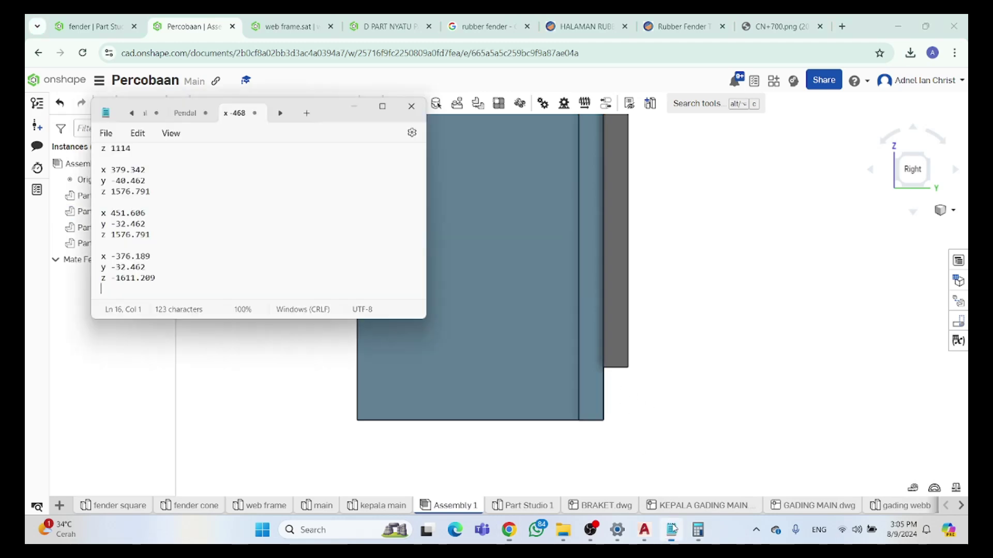
left_click(697, 530)
left_click(602, 367)
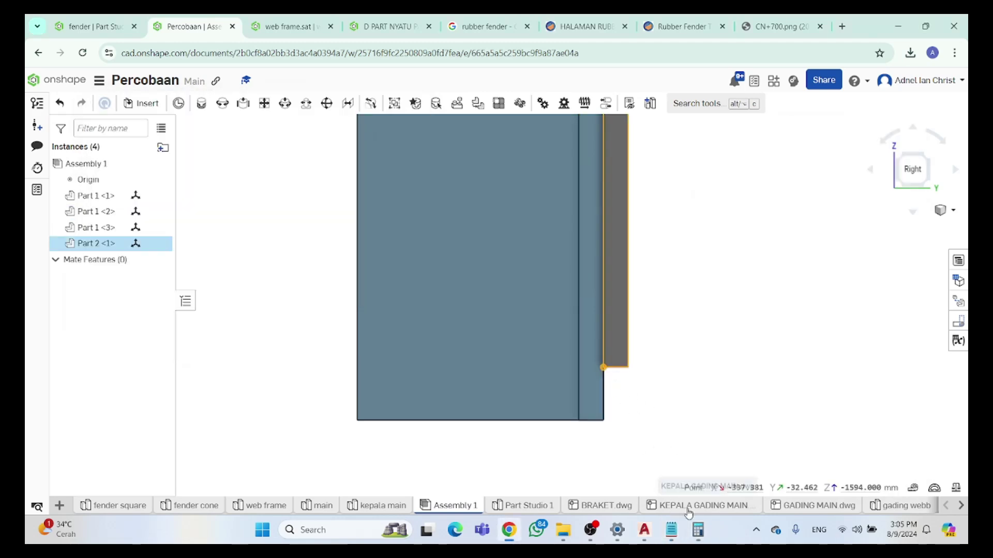
Calculate the Z offset between the two bottom corners in Calculator as 1611.209 − 1594 and copy the result
left_click(697, 530)
left_click(671, 530)
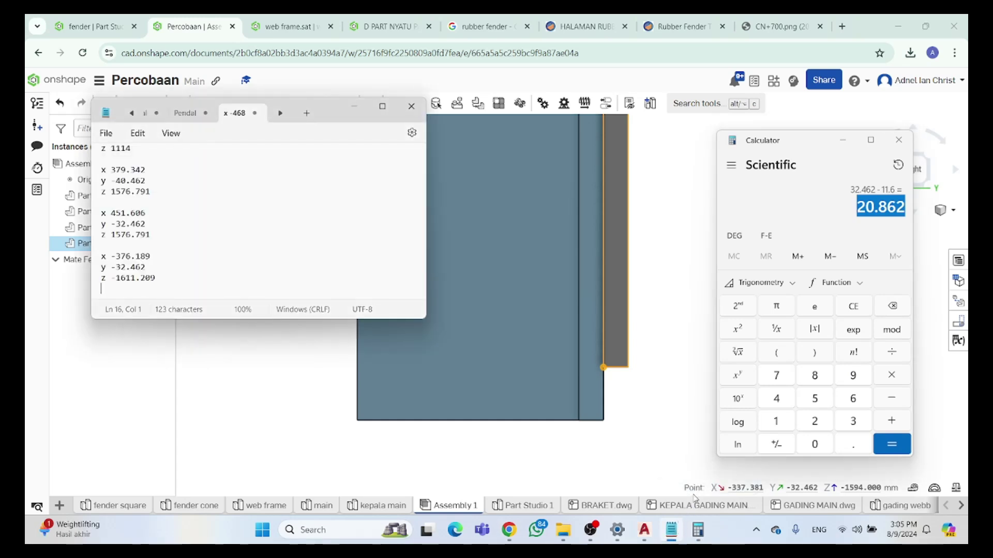
left_click(856, 310)
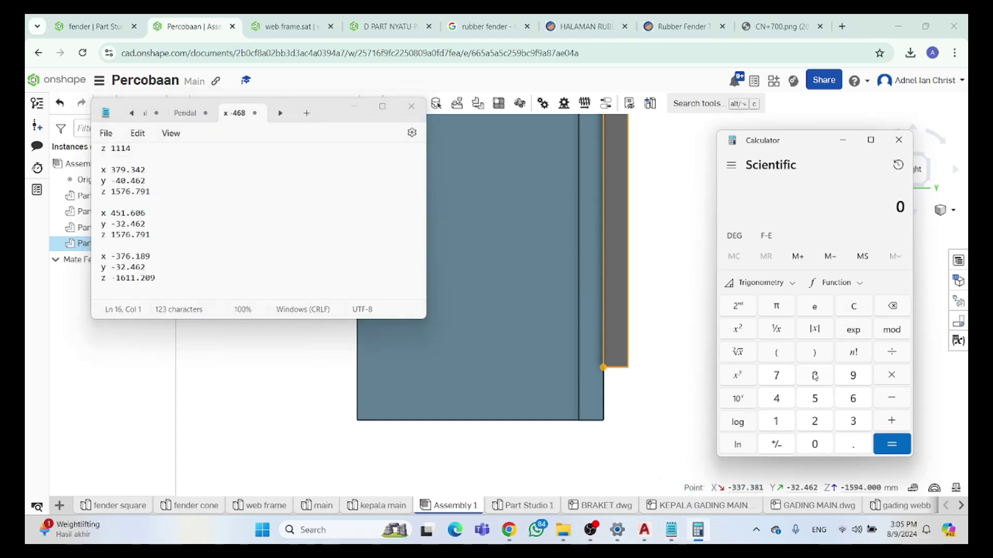
left_click(775, 421)
left_click(771, 422)
left_click(840, 444)
left_click(815, 422)
left_click(815, 444)
left_click(852, 376)
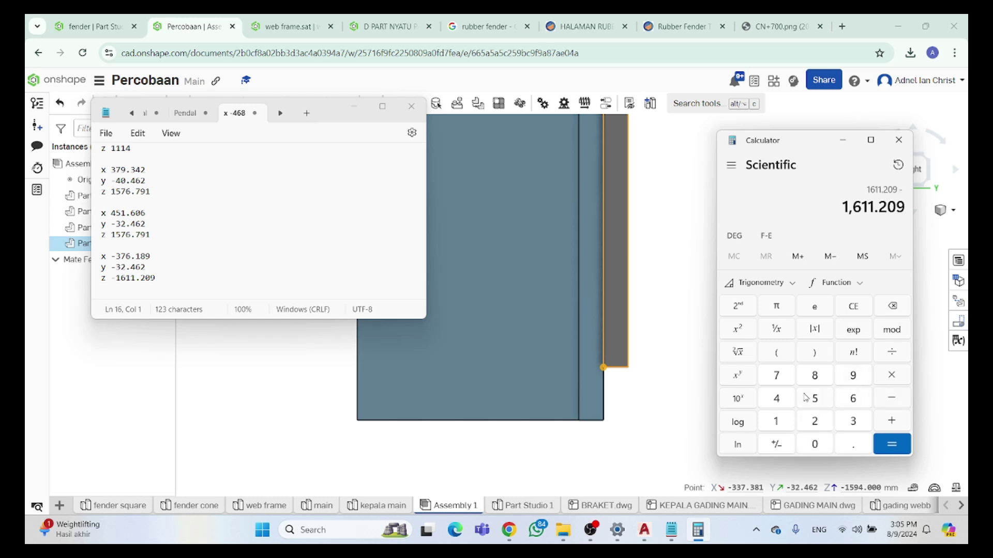
left_click(777, 422)
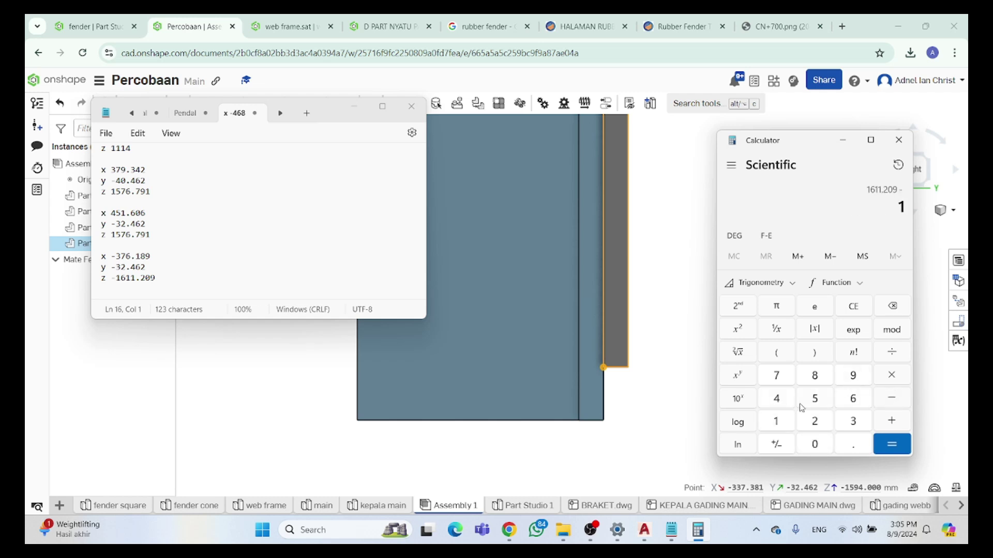
left_click(849, 380)
left_click(778, 404)
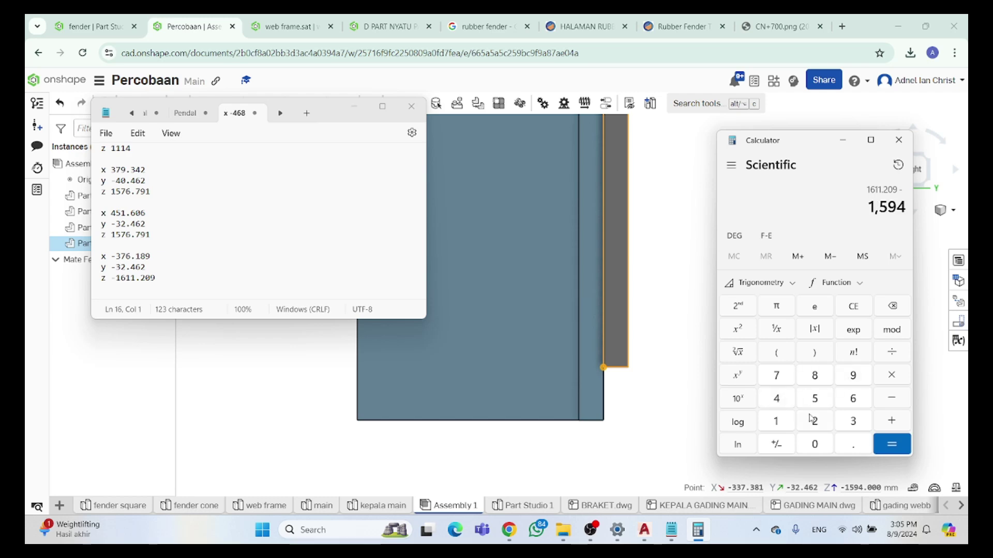
left_click(895, 445)
left_click_drag(863, 214, 906, 207)
key("ctrl+c")
Move the lower bracket -17.209 mm along Z to level its bottom edge with the main frame
left_click(842, 141)
left_click(628, 348)
left_click(620, 341)
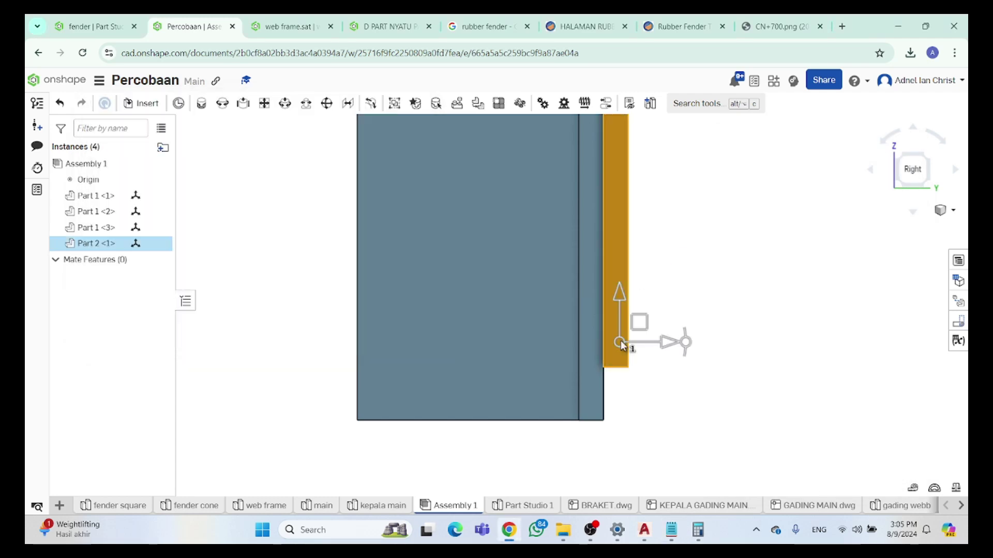
left_click_drag(619, 318, 618, 329)
key("ctrl+v")
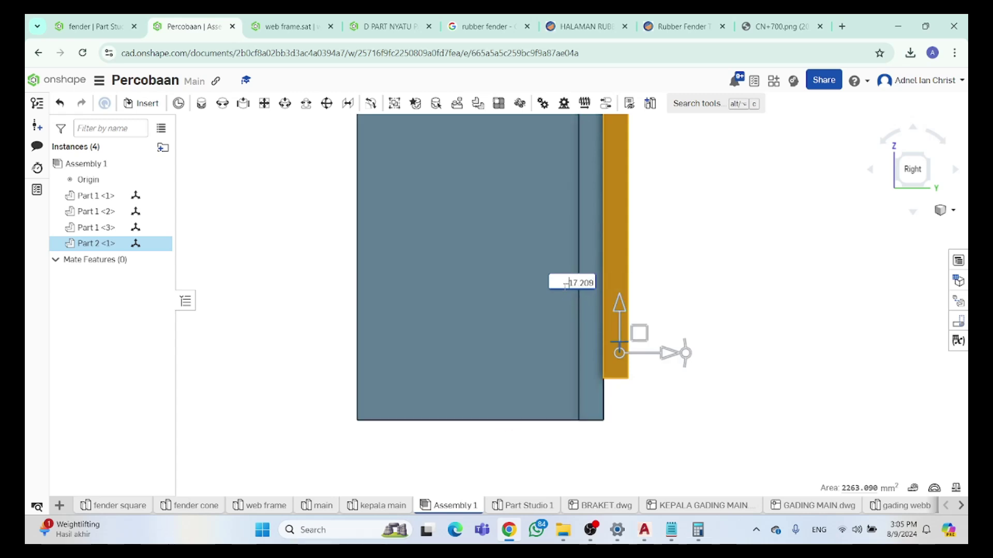
key("Return")
left_click(669, 376)
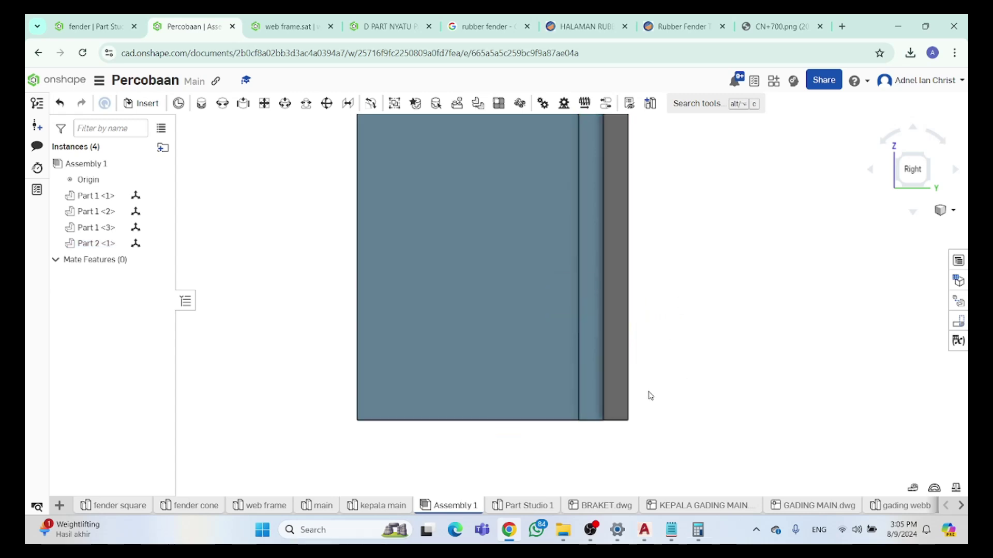
Inspect the lower bracket's fit against the main frame up close, from below and at an angle
scroll(589, 414, "up", 4)
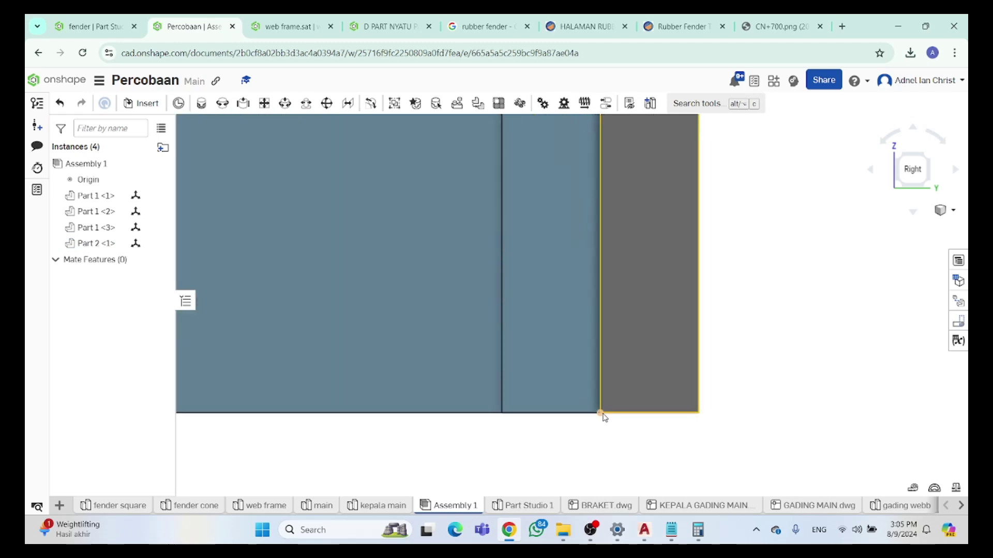
scroll(639, 408, "down", 5)
right_click_drag(712, 348, 817, 217)
key("shift+6")
scroll(426, 374, "down", 5)
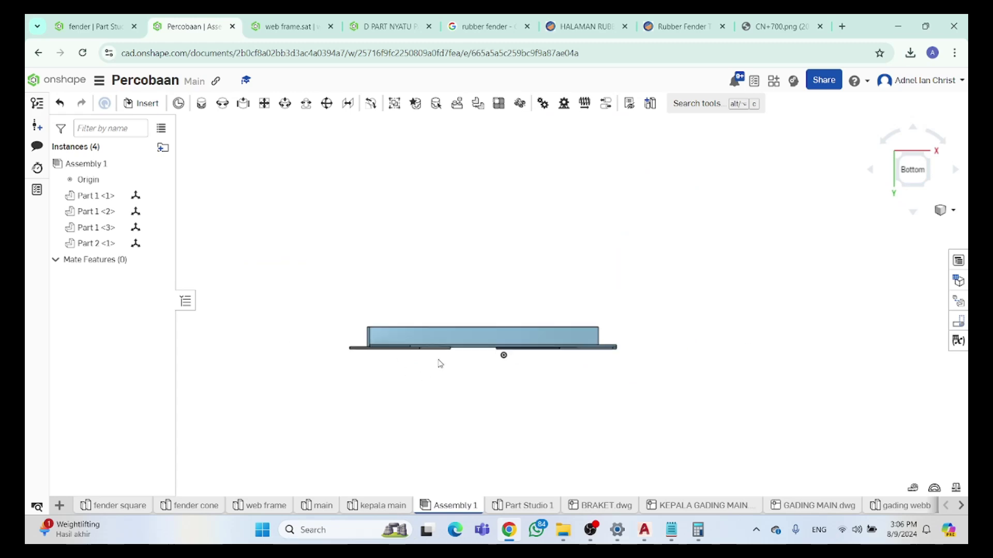
mouse_move(450, 367)
right_mouse_down()
mouse_move(464, 377)
mouse_move(465, 368)
right_mouse_up()
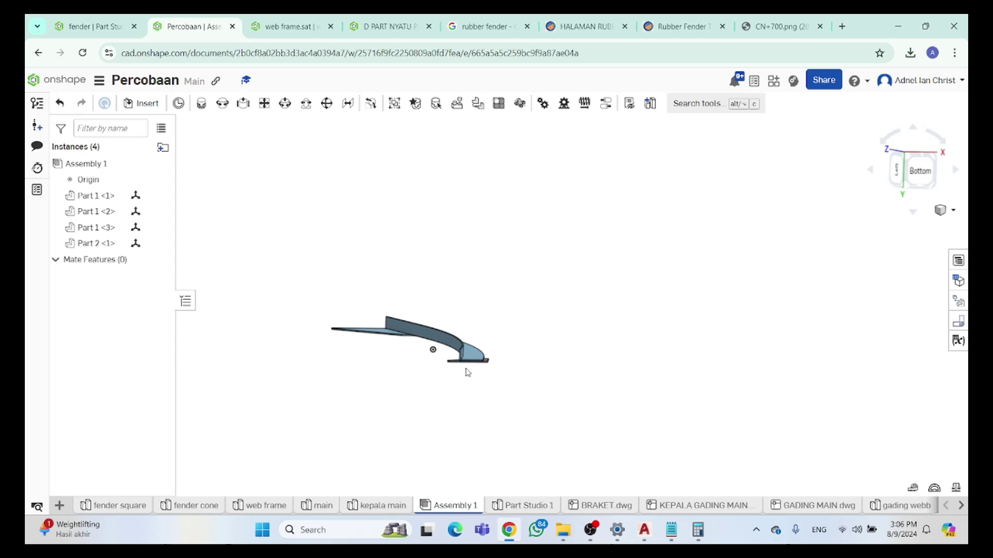
scroll(472, 364, "up", 6)
right_click_drag(537, 374, 537, 371)
right_click(537, 372)
left_click(633, 334)
right_click_drag(633, 334, 628, 340)
key("Up")
key("Up")
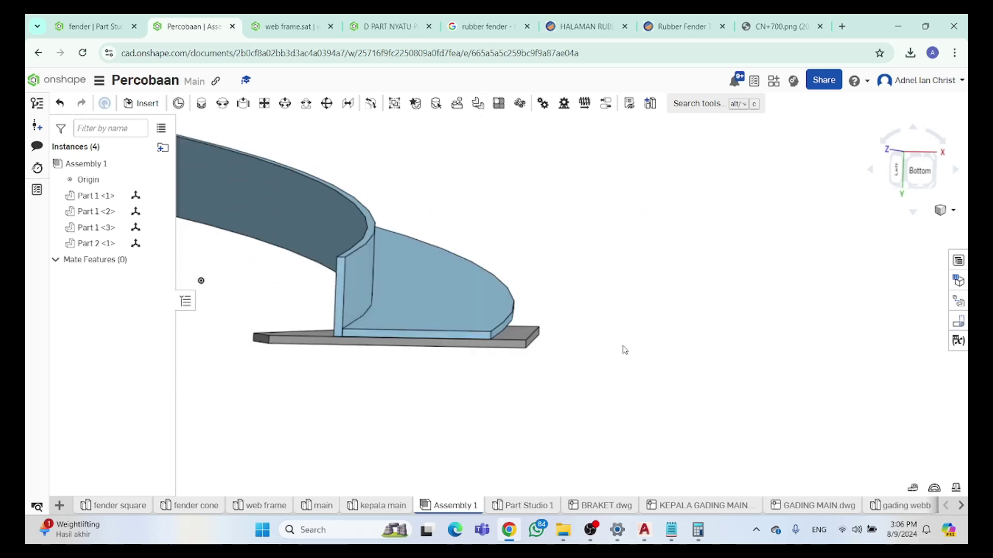
scroll(487, 313, "up", 2)
scroll(577, 301, "up", 3)
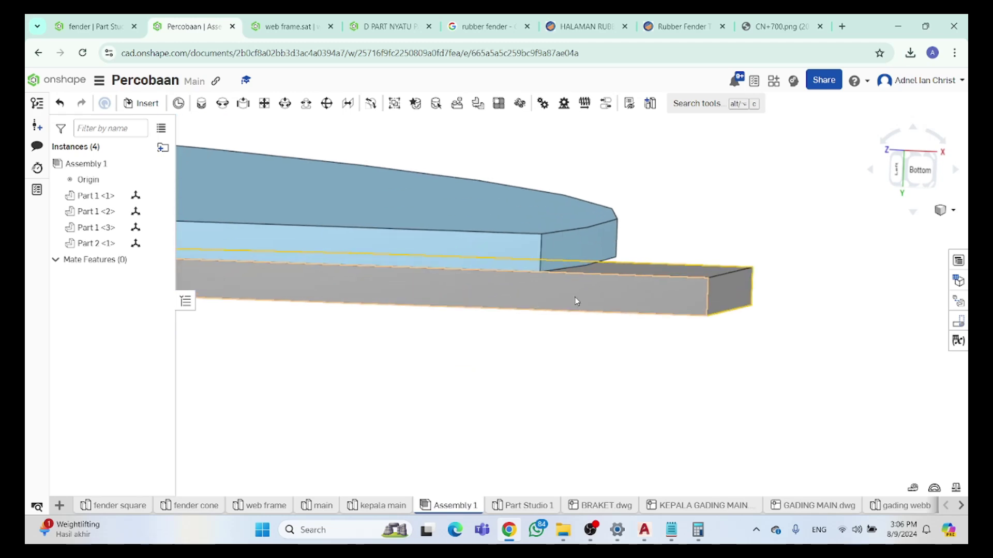
Select the main frame's end corner resting on the lower bracket to read its coordinates for the X offset
left_click(542, 272)
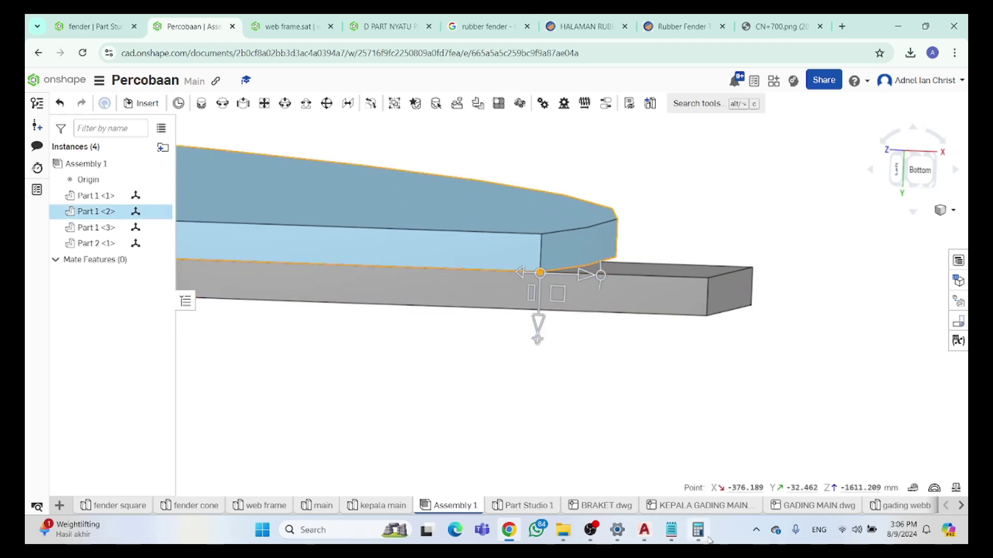
mouse_move(705, 541)
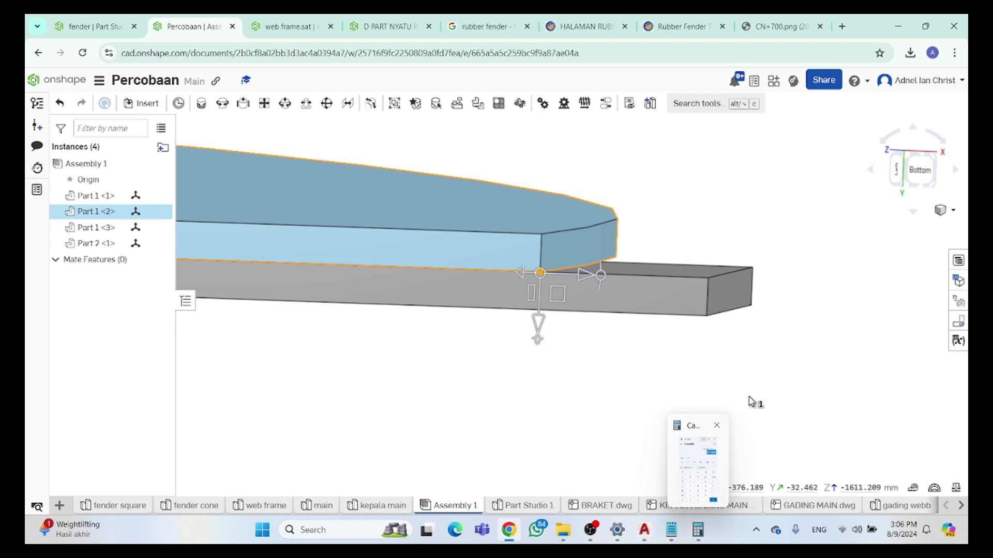
scroll(774, 385, "up", 2)
mouse_move(771, 382)
right_mouse_down()
mouse_move(753, 380)
mouse_move(778, 379)
mouse_move(780, 392)
right_mouse_up()
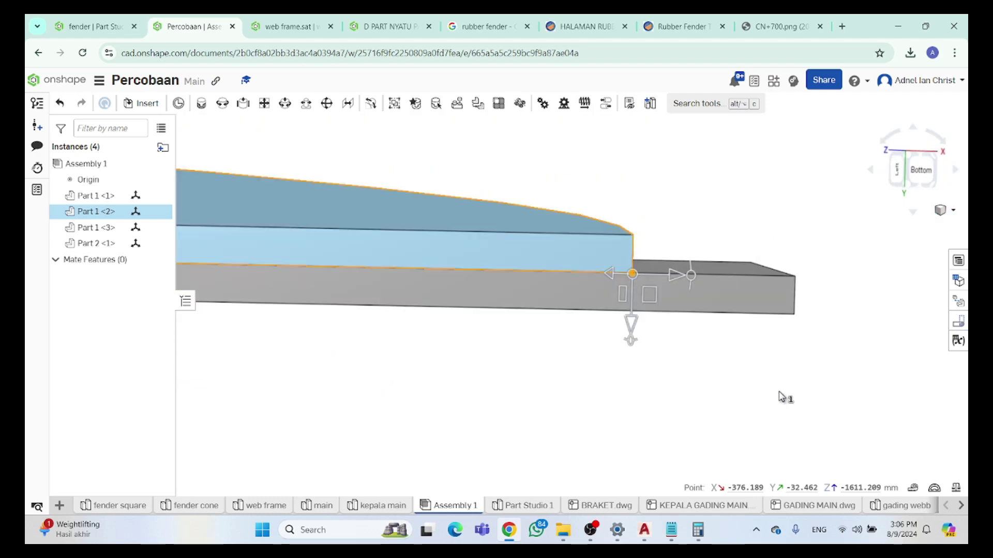
Select the lower bracket's protruding end corner to read its coordinates, and bring up Calculator beside the noted coordinates in Notepad
left_click(703, 538)
left_click(672, 538)
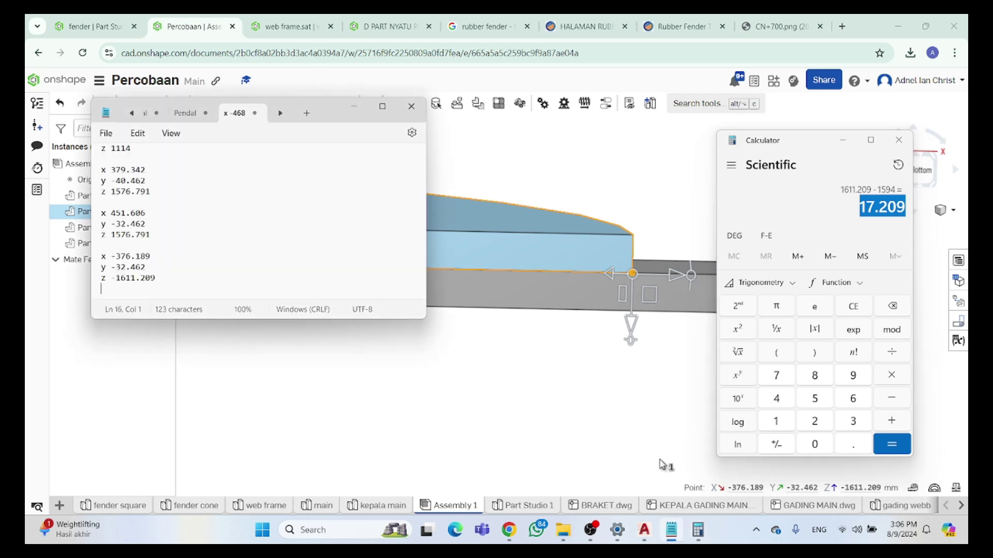
left_click(661, 442)
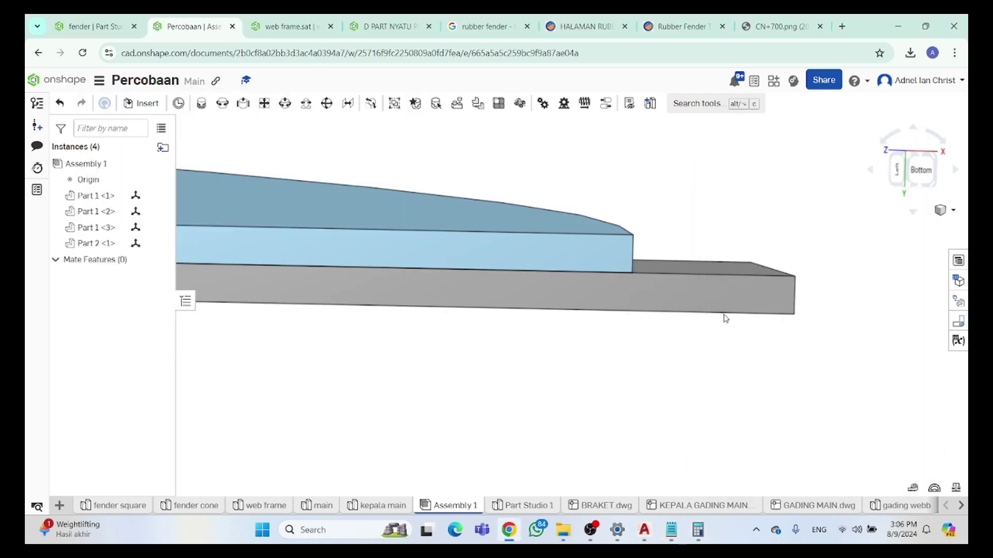
left_click(794, 277)
left_click(698, 531)
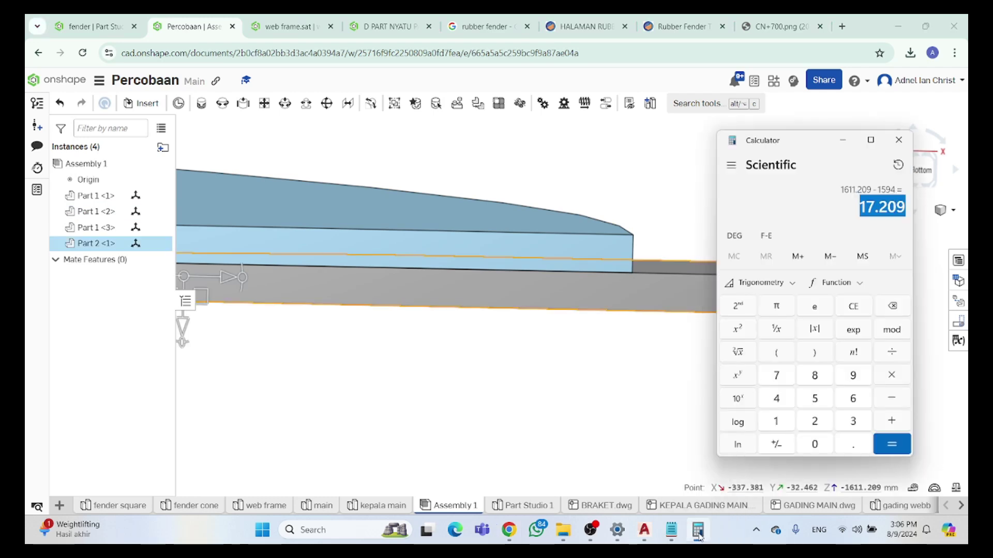
left_click(673, 534)
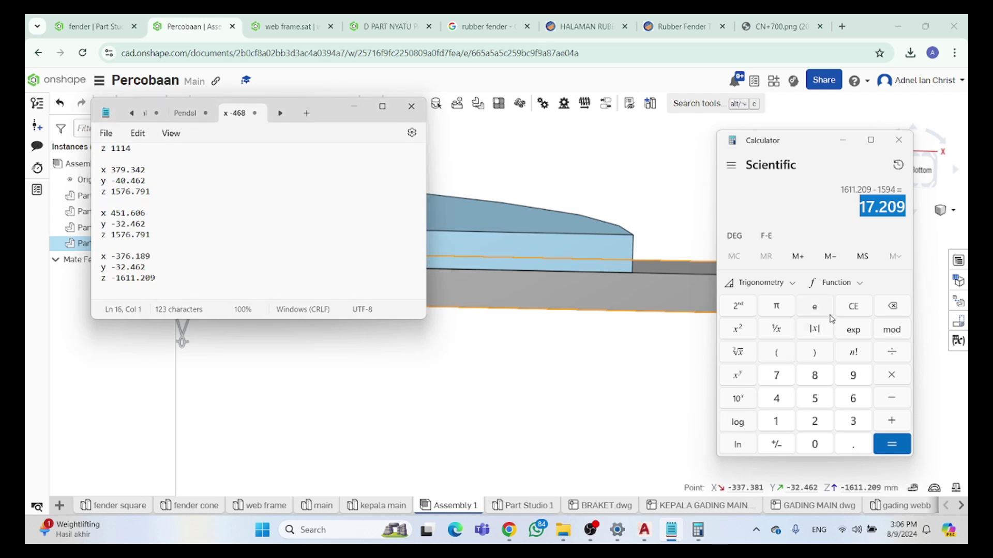
Calculate the X offset between the two end corners in Calculator as 376.189 − 337.381 and copy the result
left_click(854, 310)
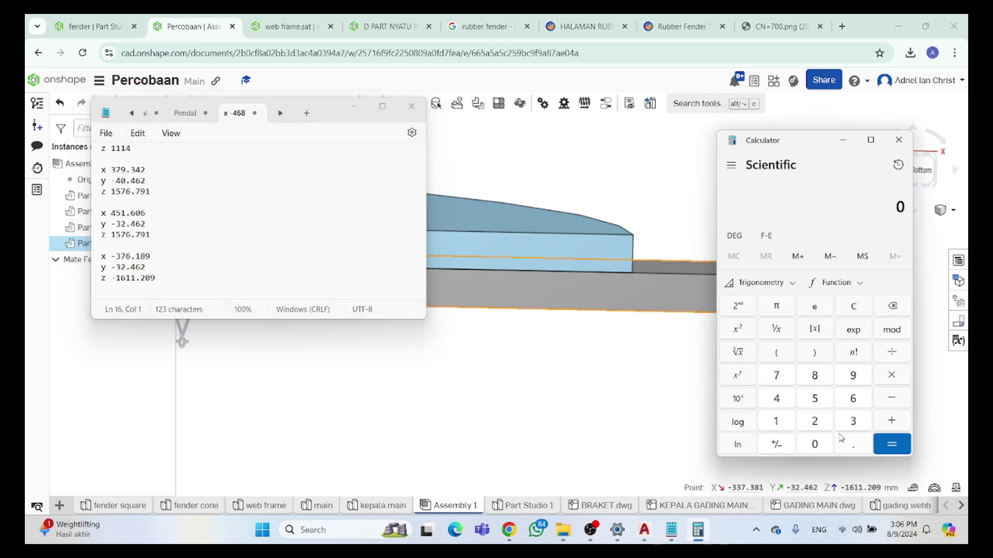
left_click(853, 421)
left_click(776, 375)
left_click(851, 399)
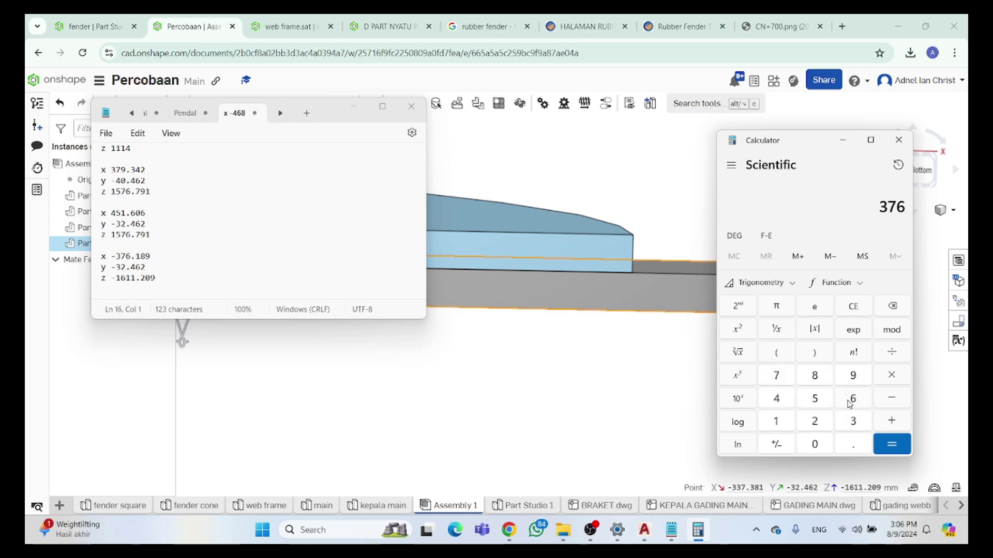
left_click(850, 445)
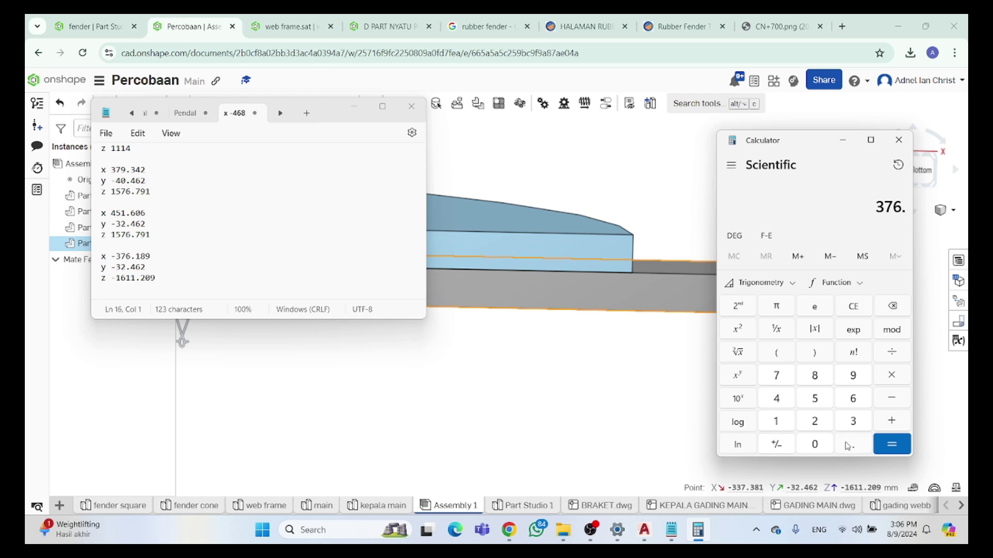
left_click(781, 427)
left_click(819, 377)
left_click(844, 378)
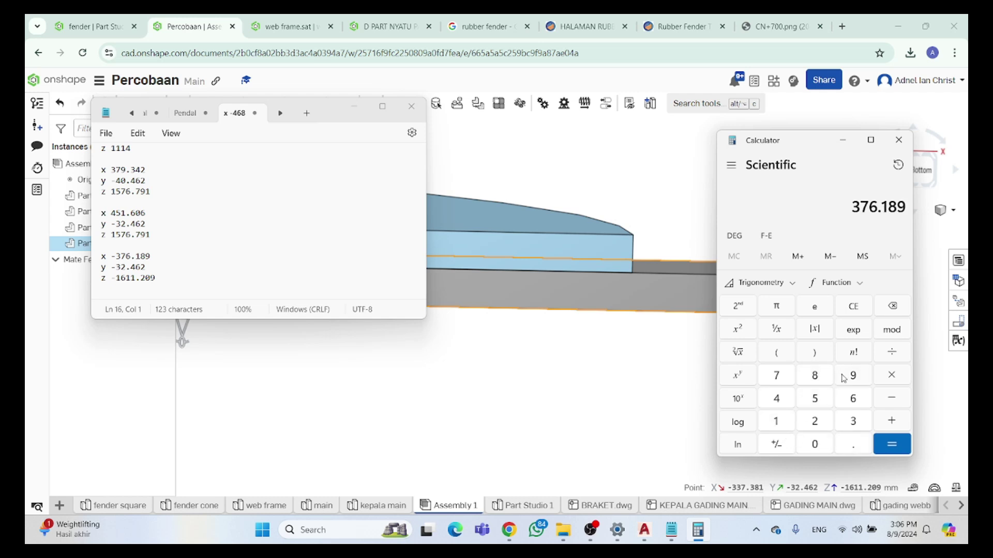
left_click(889, 401)
double_click(854, 423)
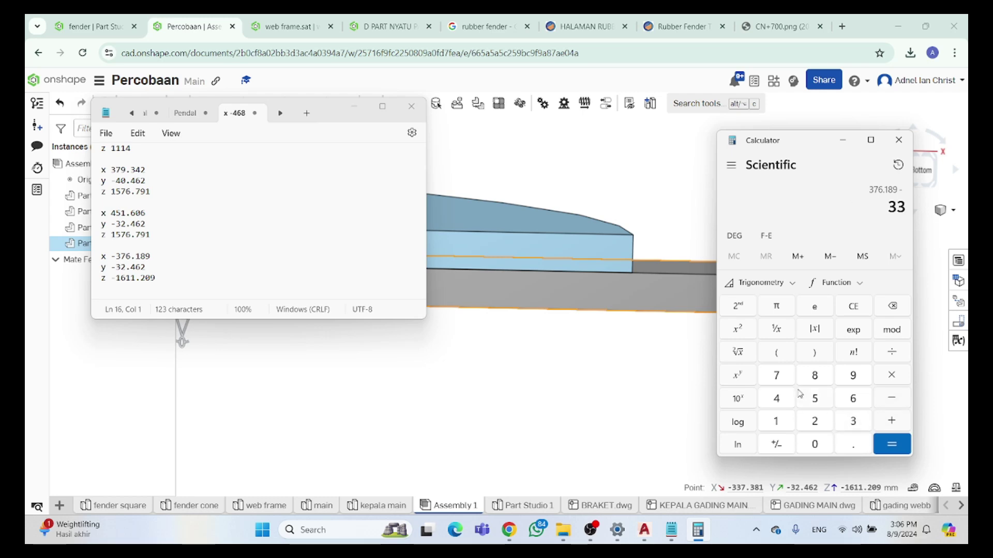
left_click(786, 385)
left_click(853, 446)
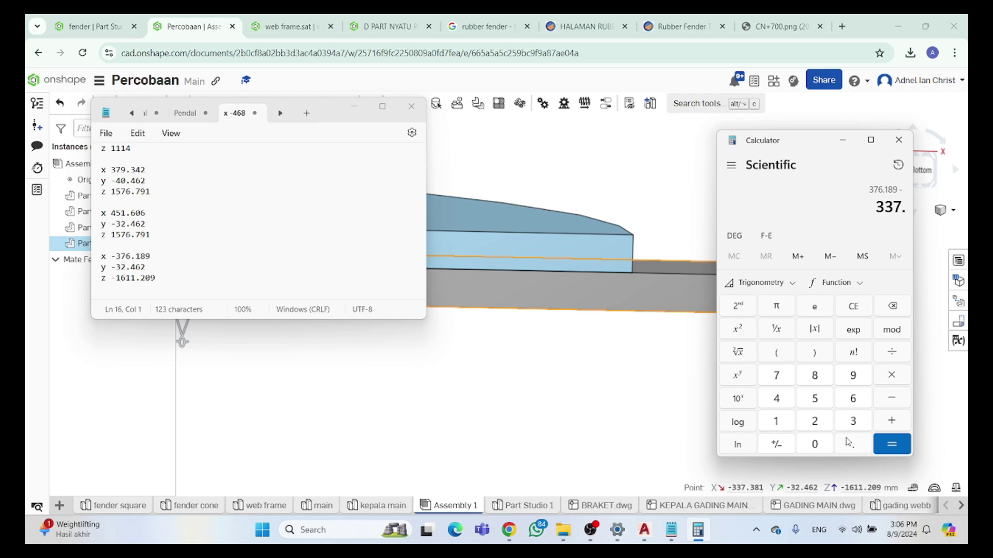
left_click(854, 421)
left_click(818, 374)
left_click(779, 424)
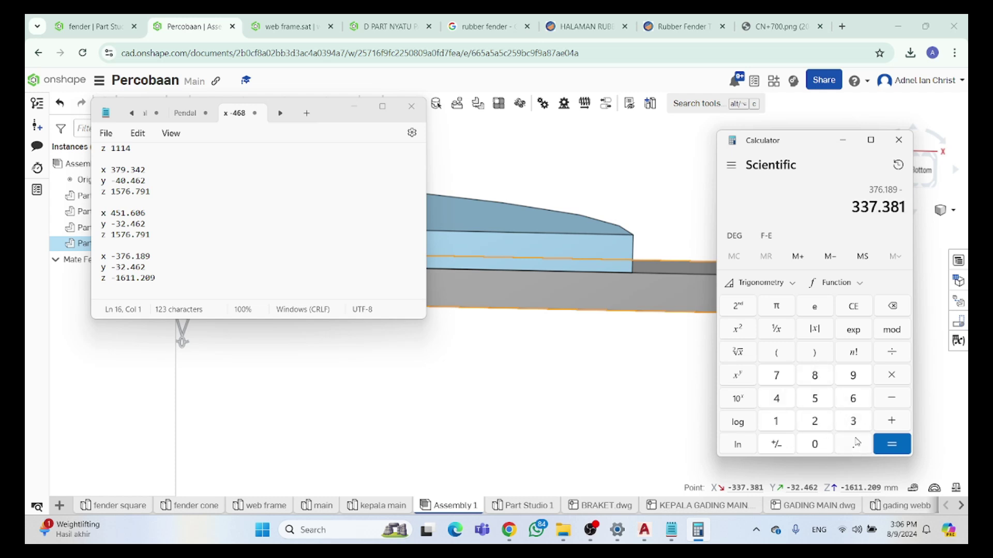
left_click(891, 445)
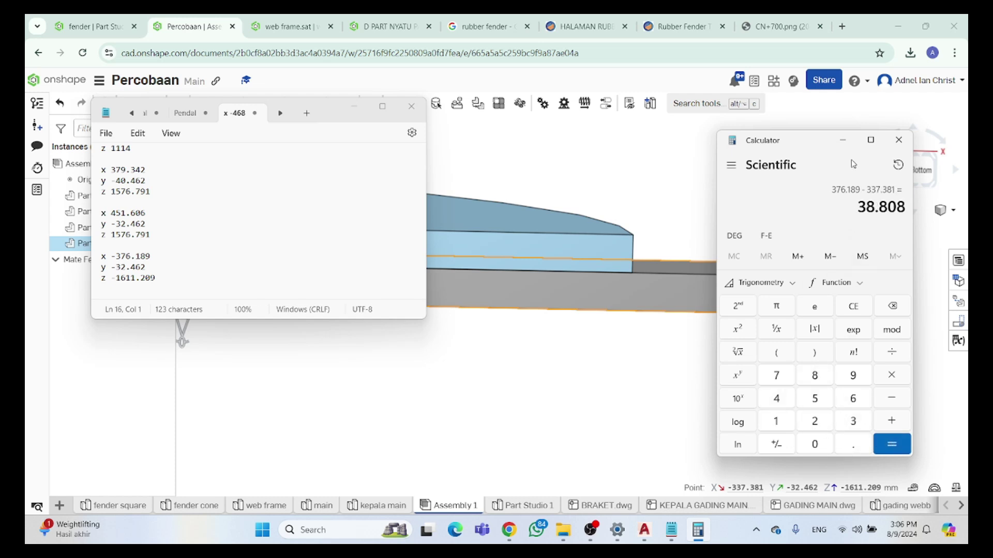
left_click_drag(859, 207, 906, 216)
key("ctrl+c")
left_click(842, 140)
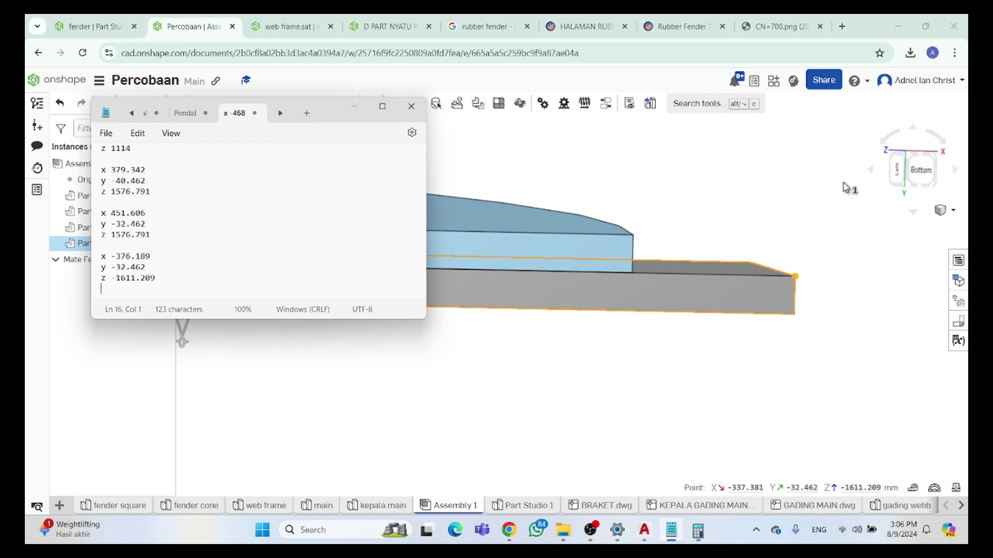
Move the lower bracket -38.808 mm along X to align its end with the main frame's end corner
left_click(739, 358)
left_click(744, 300)
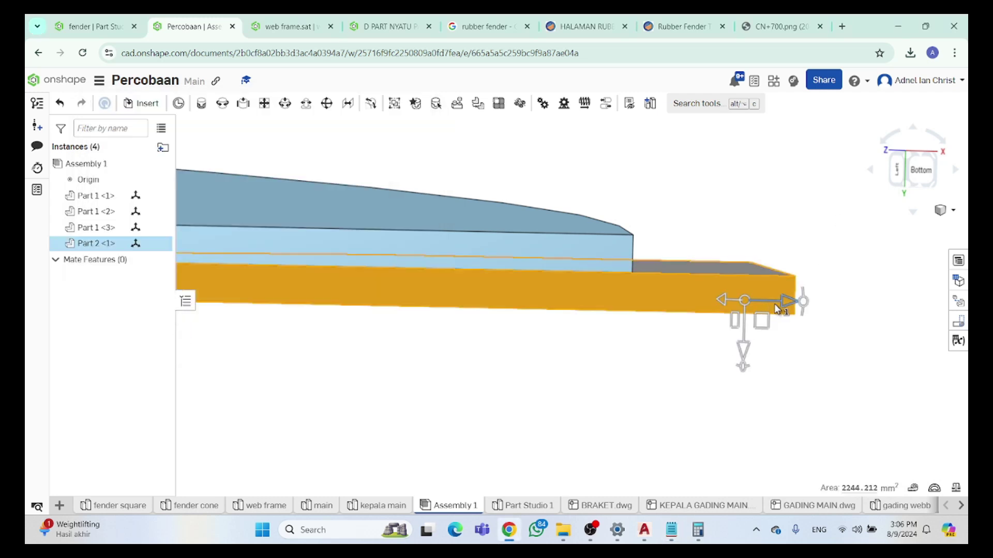
left_click_drag(775, 303, 764, 312)
key("ctrl+v")
left_click(805, 334)
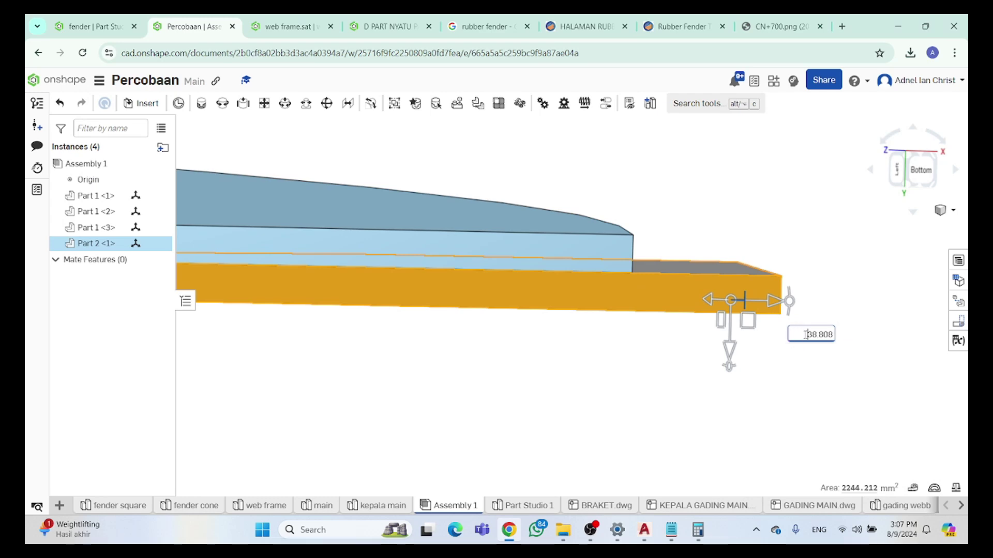
key("Return")
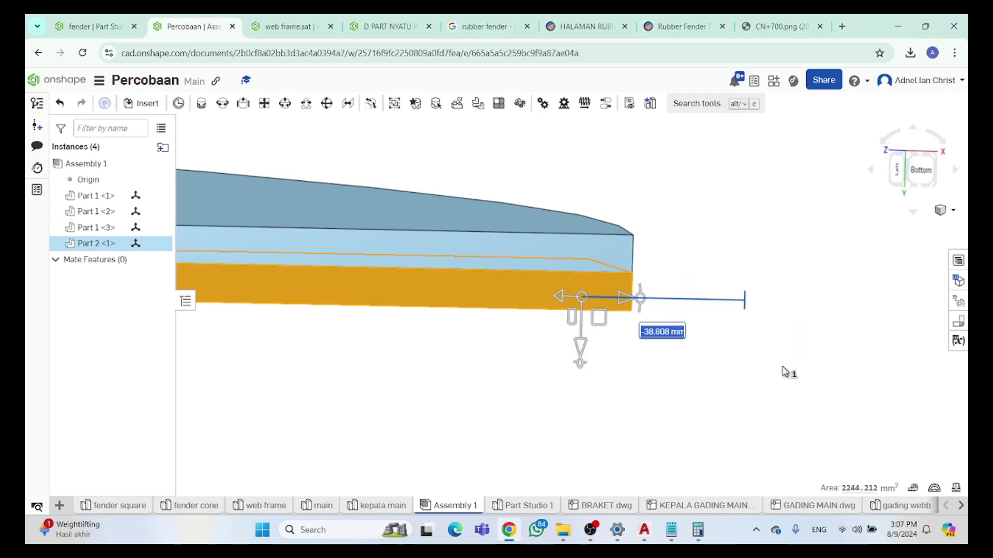
left_click(773, 379)
Inspect the whole frame assembly from the back and left, checking how both brackets meet the main frame
scroll(685, 324, "down", 6)
right_click_drag(712, 327, 776, 303)
scroll(759, 336, "down", 3)
scroll(758, 331, "up", 3)
left_click(908, 172)
mouse_move(663, 263)
right_mouse_down()
mouse_move(647, 348)
mouse_move(685, 341)
mouse_move(594, 377)
mouse_move(646, 353)
mouse_move(656, 261)
right_mouse_up()
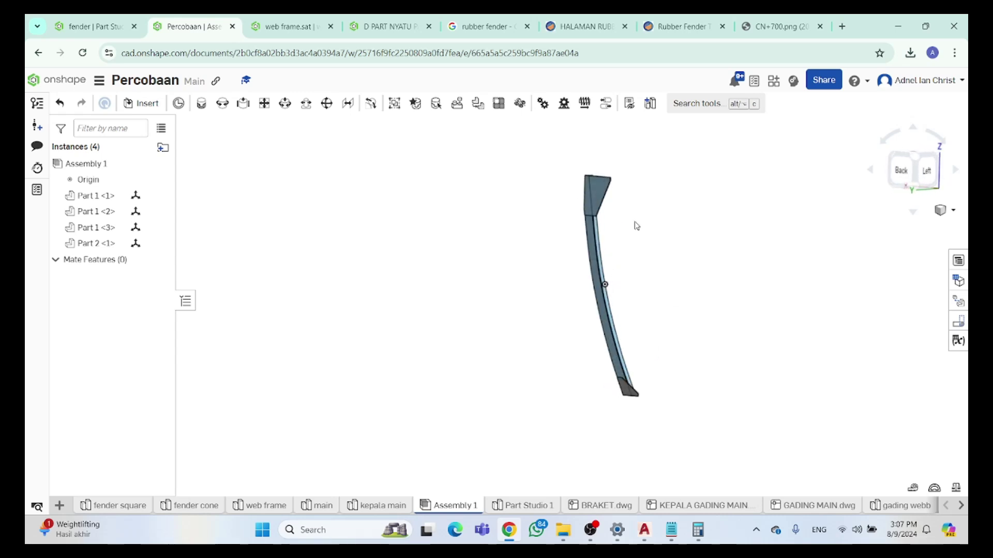
scroll(597, 206, "up", 6)
scroll(629, 229, "down", 2)
scroll(649, 311, "up", 4)
scroll(653, 321, "down", 3)
right_click_drag(674, 340, 663, 342)
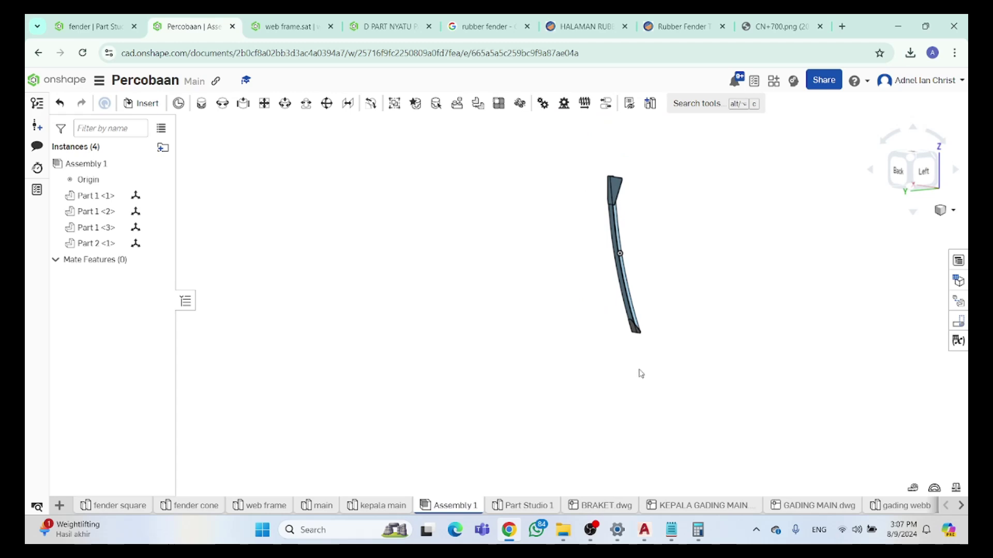
Export Assembly 1 as a downloaded ACIS file with the model oriented Y axis up
right_click(449, 507)
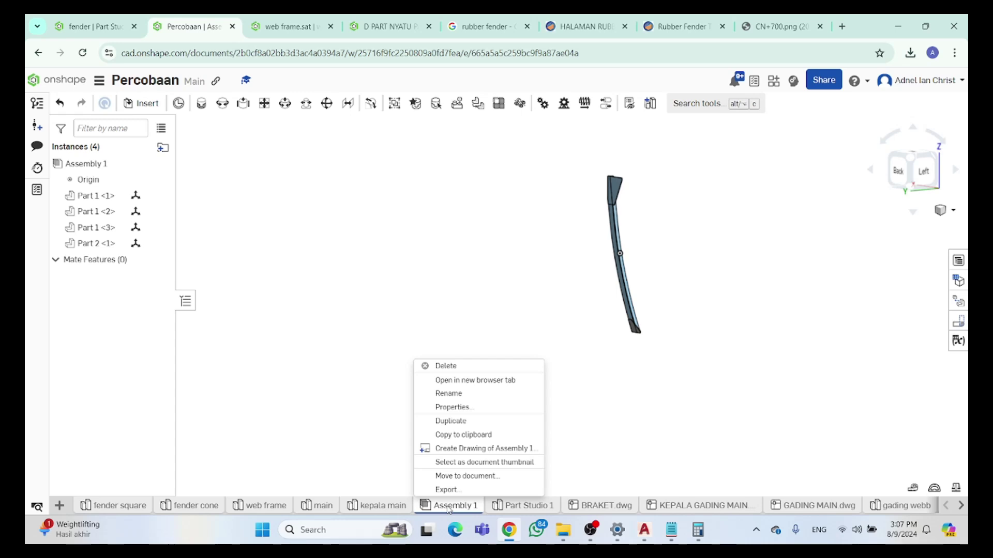
left_click(446, 490)
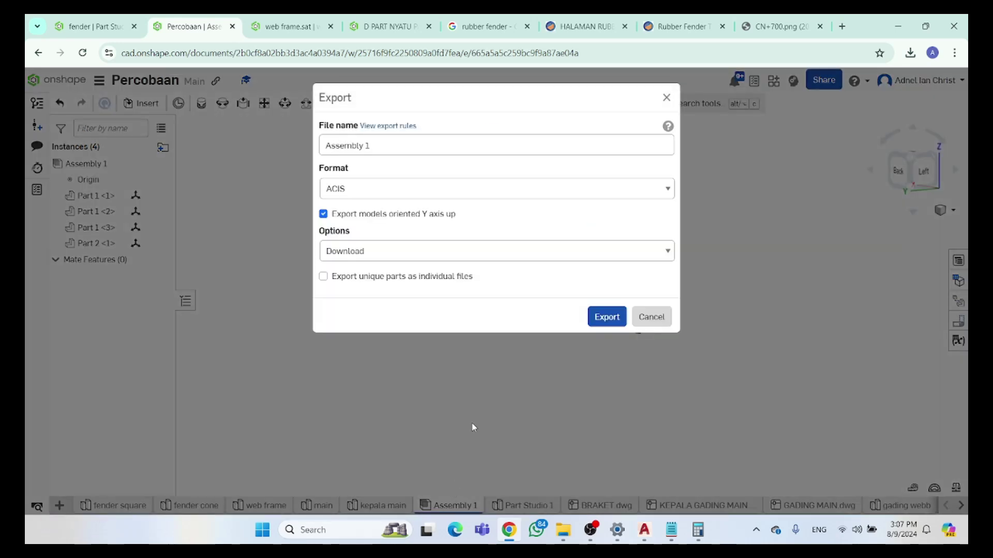
left_click(606, 317)
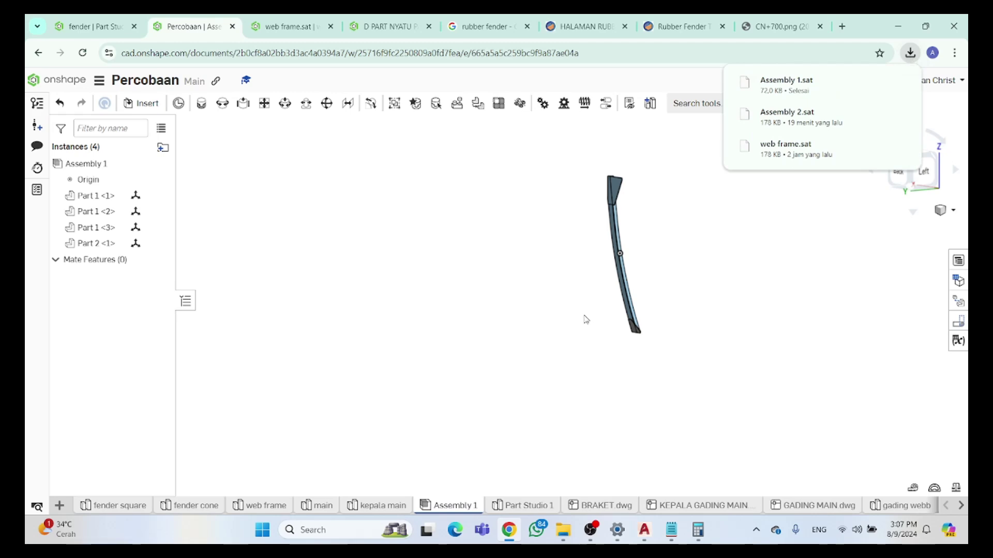
Import the Assembly 1 ACIS file from the Downloads folder into this document with its appearances
left_click(59, 505)
left_click(101, 488)
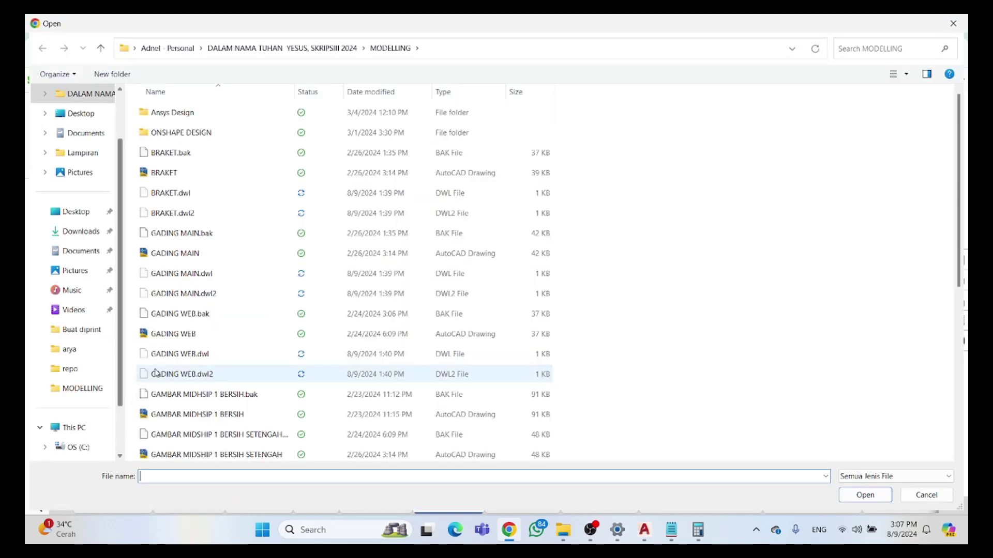
left_click(78, 240)
left_click(166, 130)
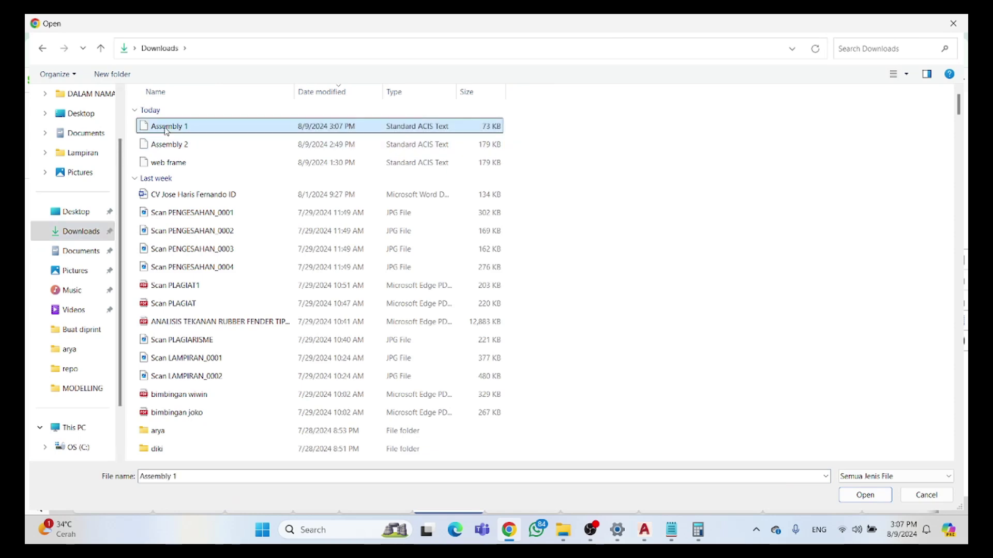
left_click(866, 495)
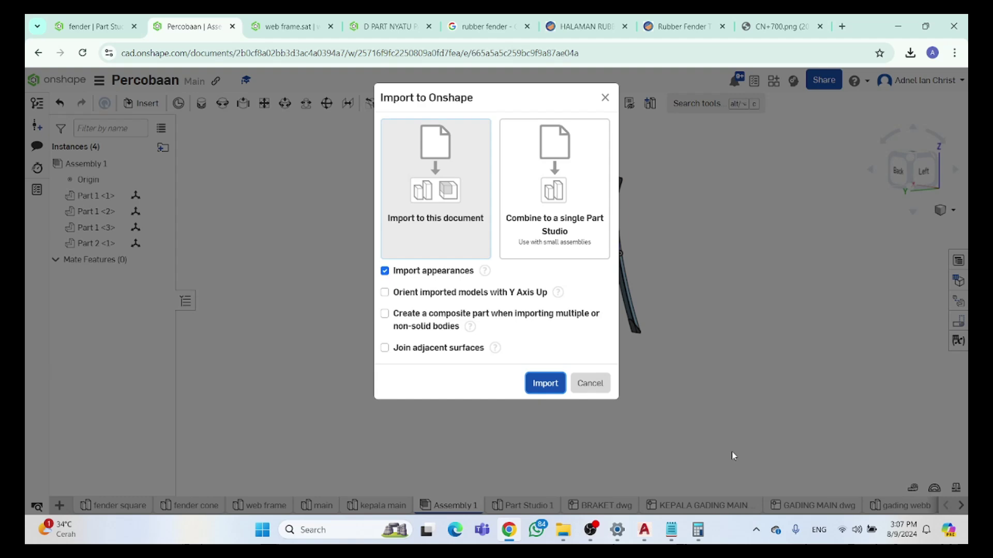
left_click(542, 382)
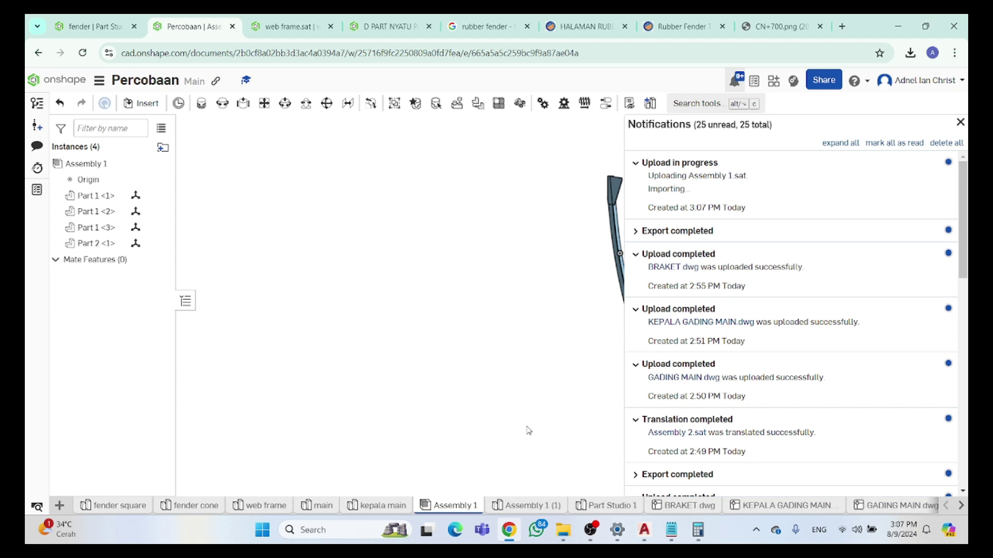
left_click(407, 428)
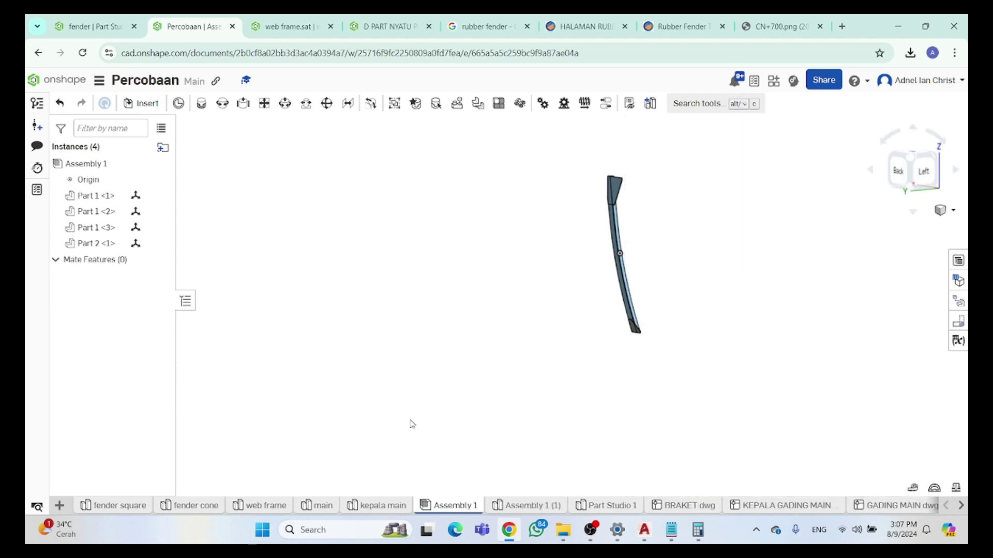
Unite all four parts of the imported Assembly 1 (1) Part Studio into one solid with a Boolean union
left_click(549, 511)
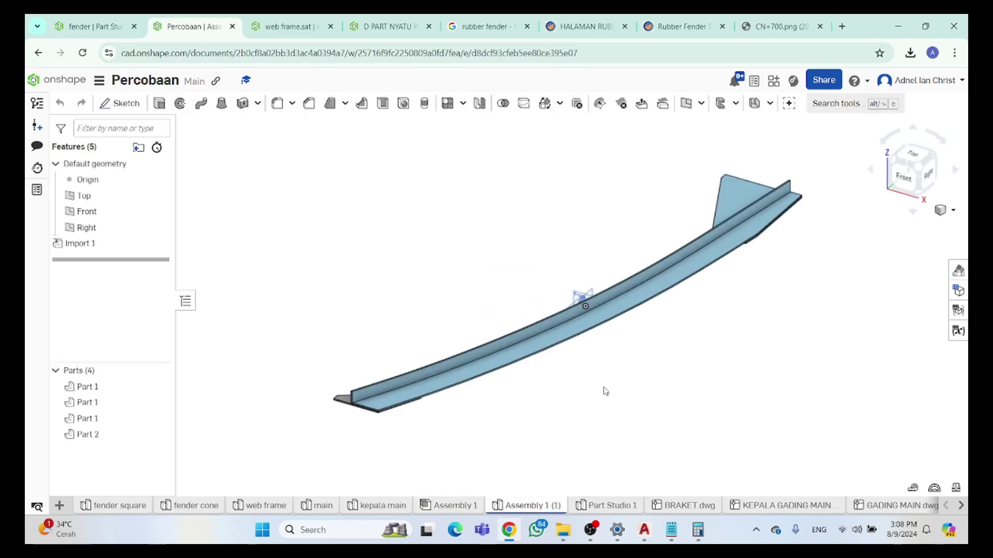
scroll(461, 403, "down", 4)
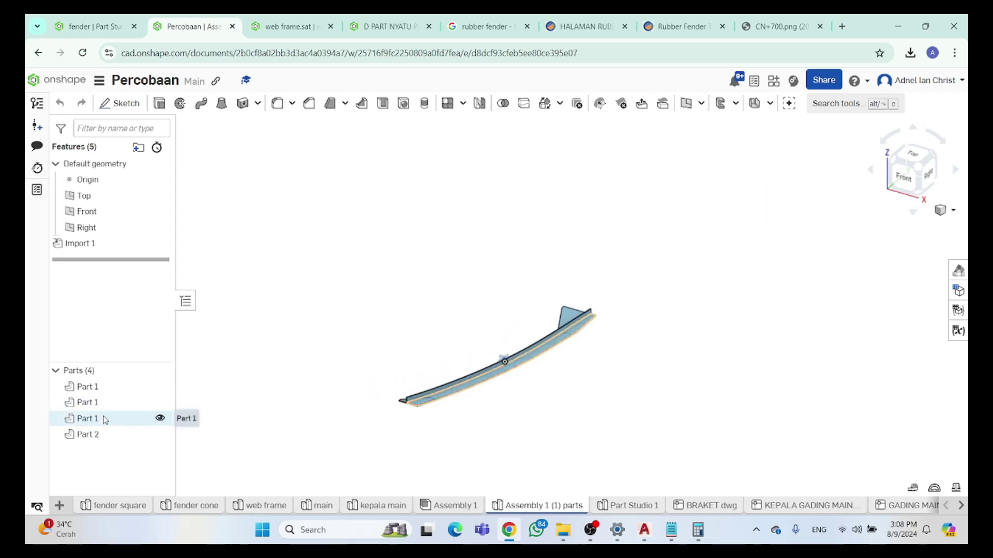
left_click_drag(106, 389, 116, 445)
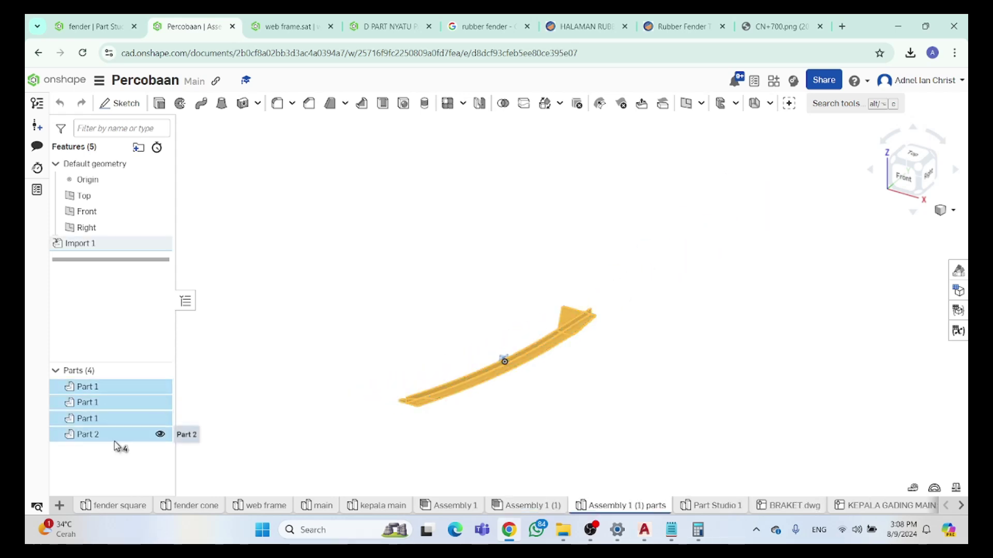
left_click(504, 103)
key("Return")
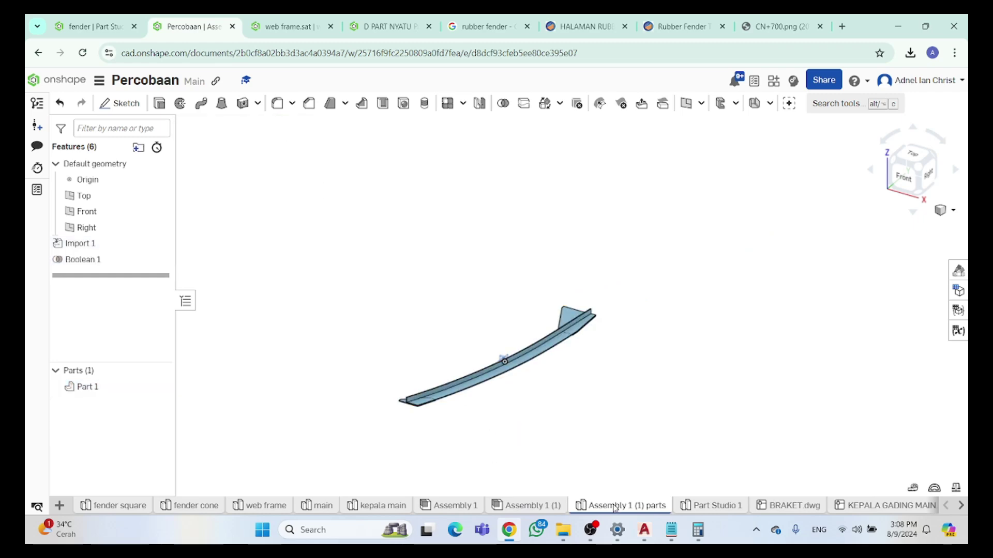
Rename the Part Studio holding the united frame as main frame
right_click(615, 507)
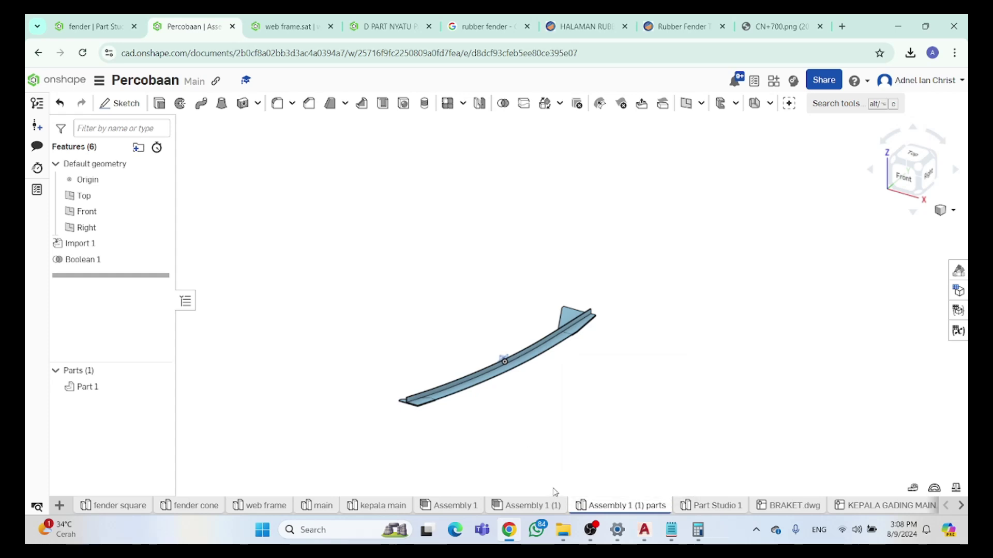
scroll(524, 458, "down", 1)
scroll(524, 456, "up", 1)
mouse_move(525, 454)
right_mouse_down()
mouse_move(542, 476)
mouse_move(416, 445)
mouse_move(517, 465)
right_mouse_up()
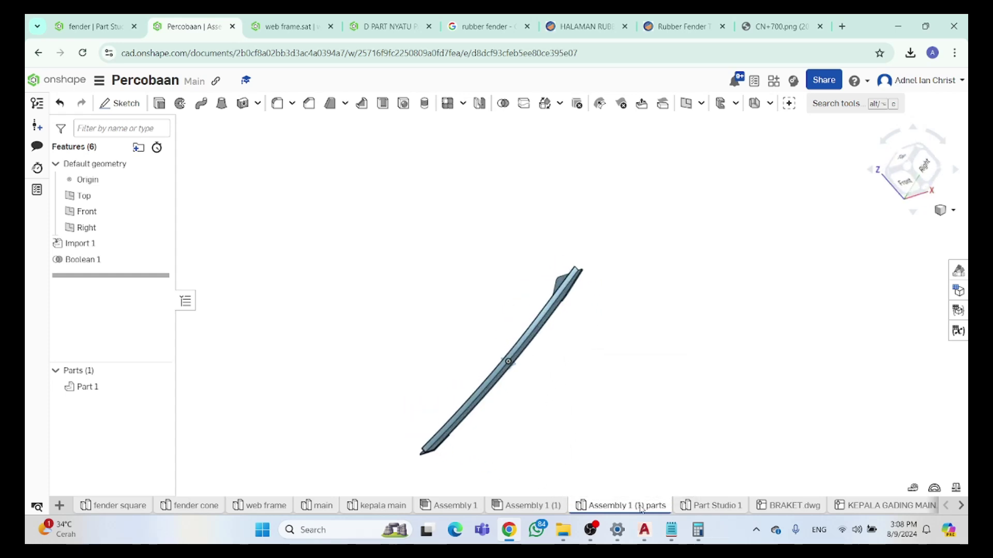
right_click(615, 504)
left_click(615, 394)
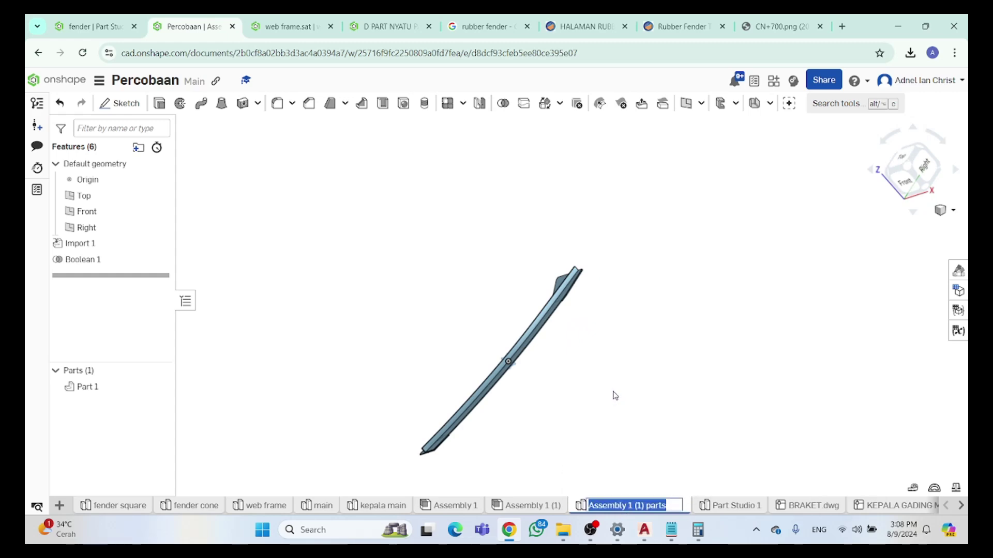
type("main frame")
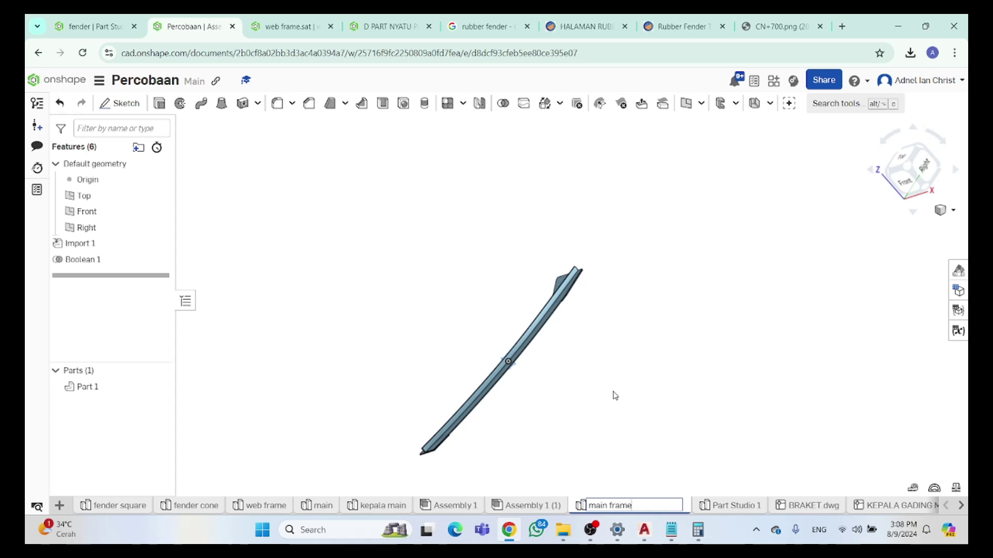
key("Return")
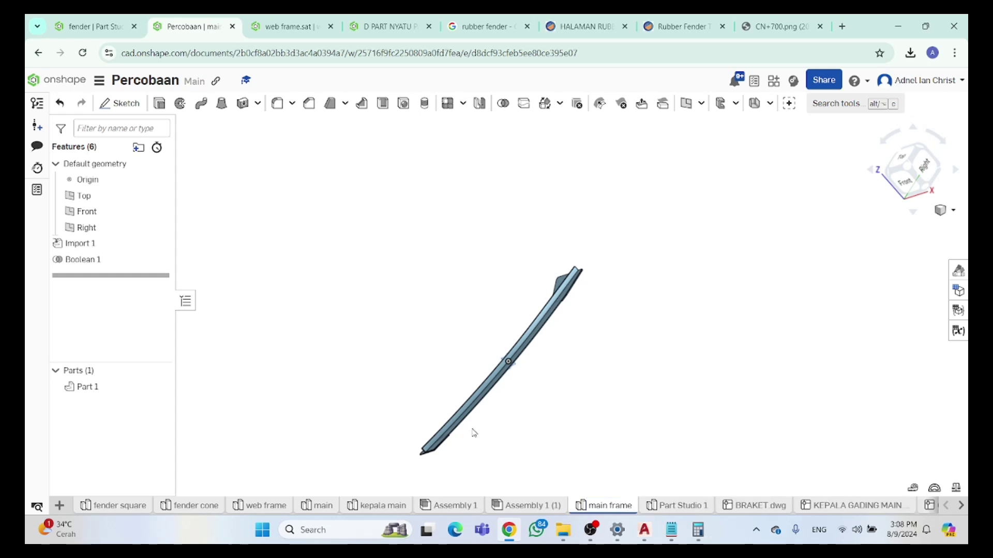
Move the main frame Part Studio tab directly after the web frame tab
left_click_drag(607, 510, 322, 524)
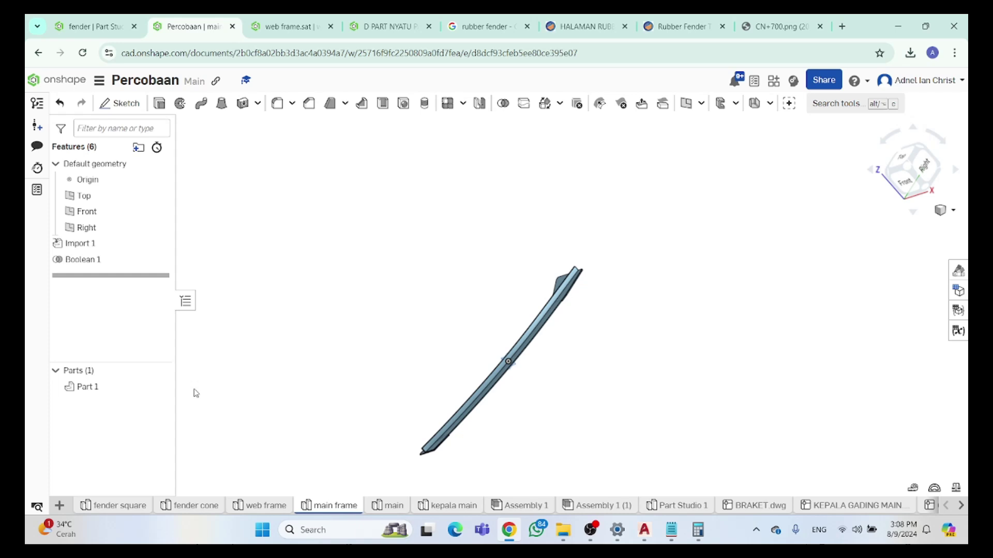
Import the drawing GAMBAR MIDSHIP 1 BERSIH SETENGAH from the MODELLING folder into this document
left_click(59, 506)
left_click(108, 480)
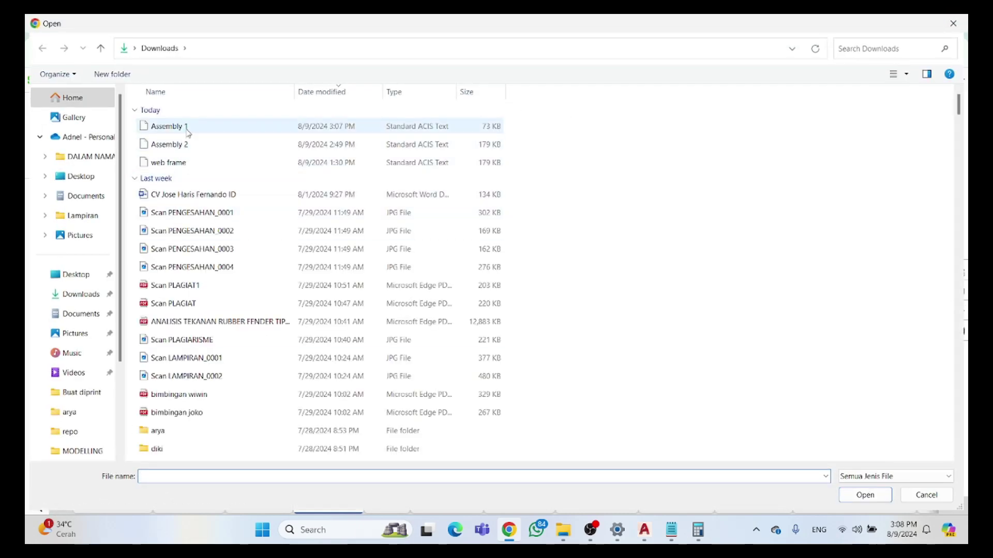
left_click(80, 156)
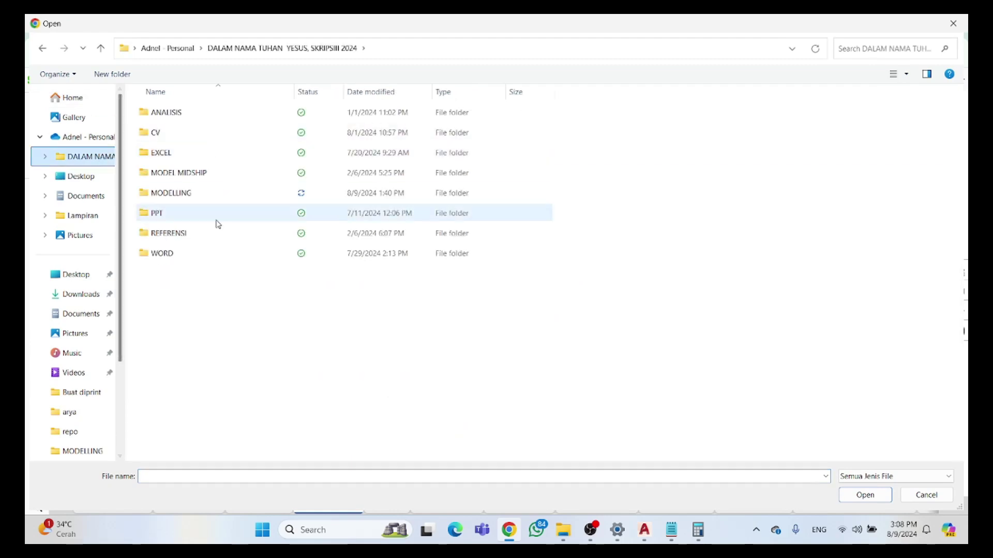
double_click(188, 194)
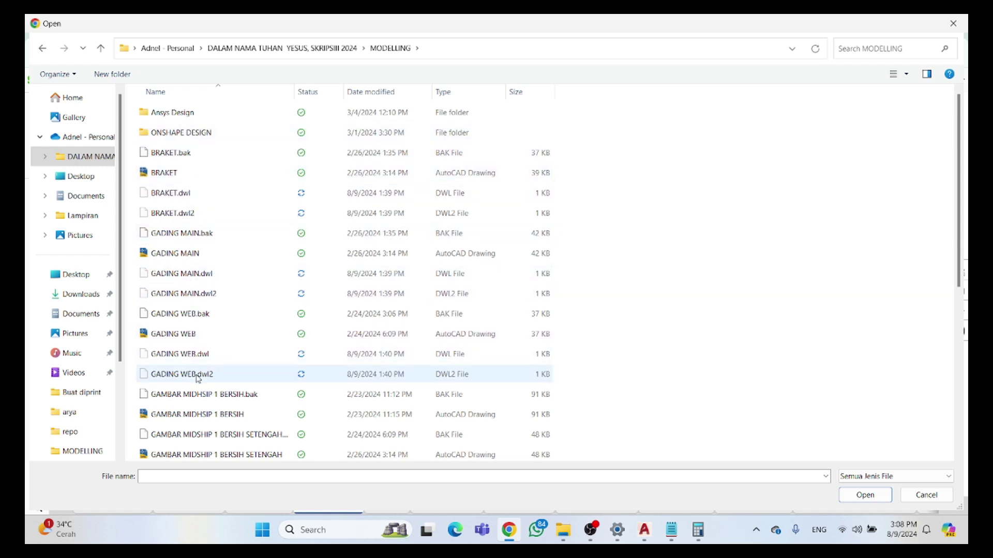
scroll(201, 377, "down", 1)
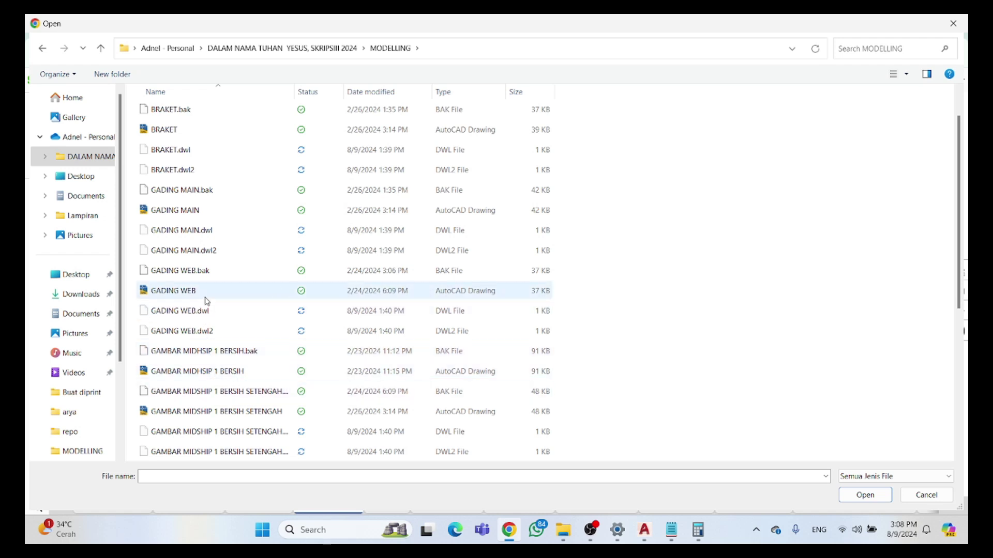
scroll(206, 325, "down", 2)
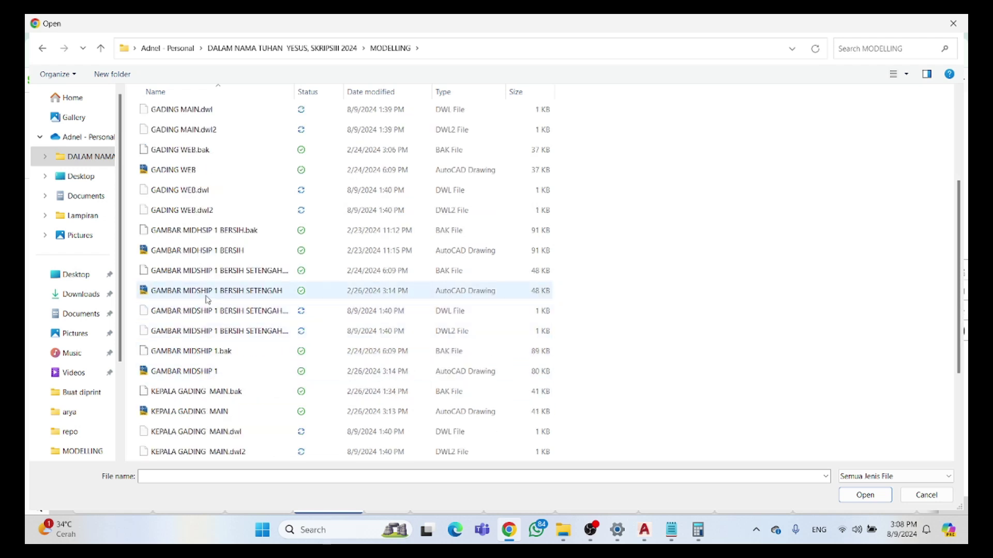
left_click(208, 300)
scroll(455, 399, "down", 2)
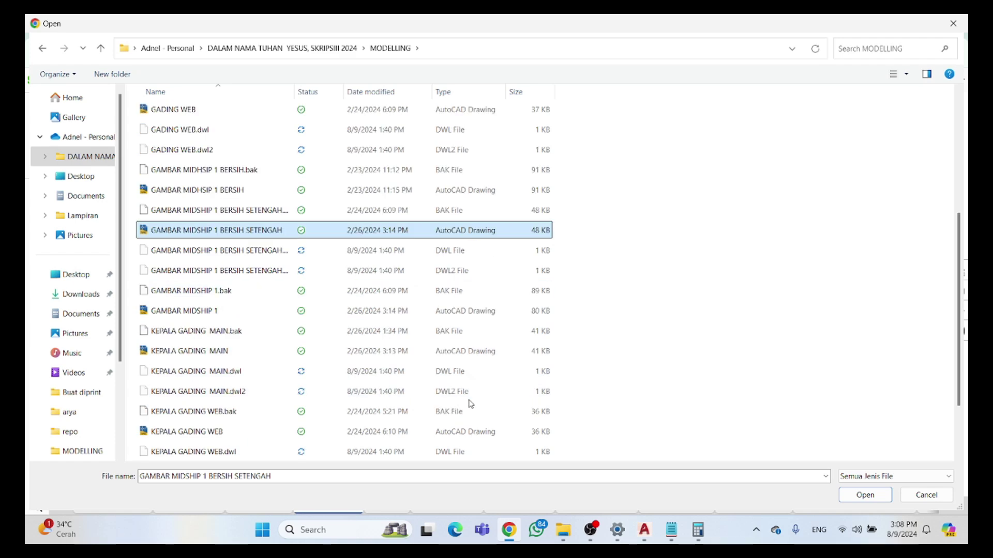
left_click(864, 495)
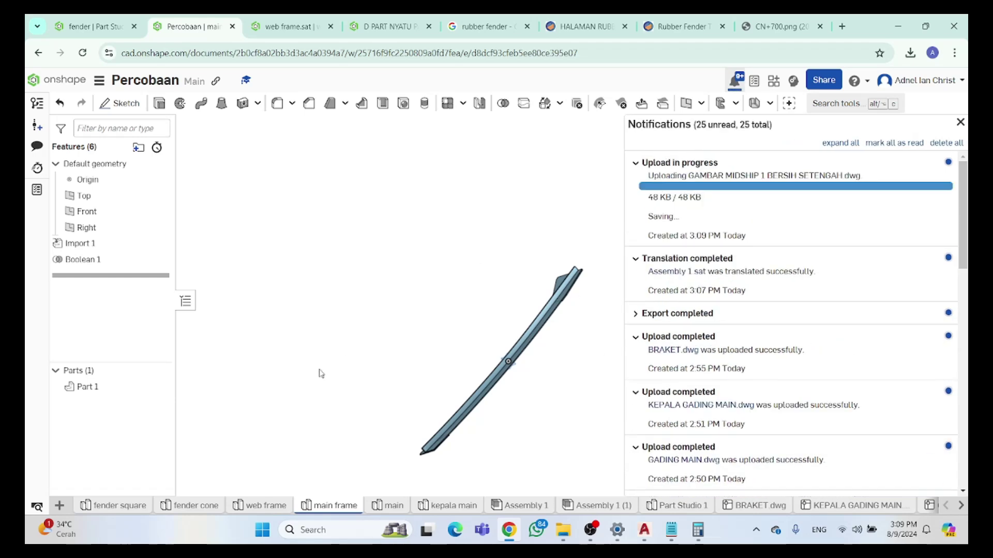
Create a new Part Studio and start a sketch on its Front plane
left_click(59, 505)
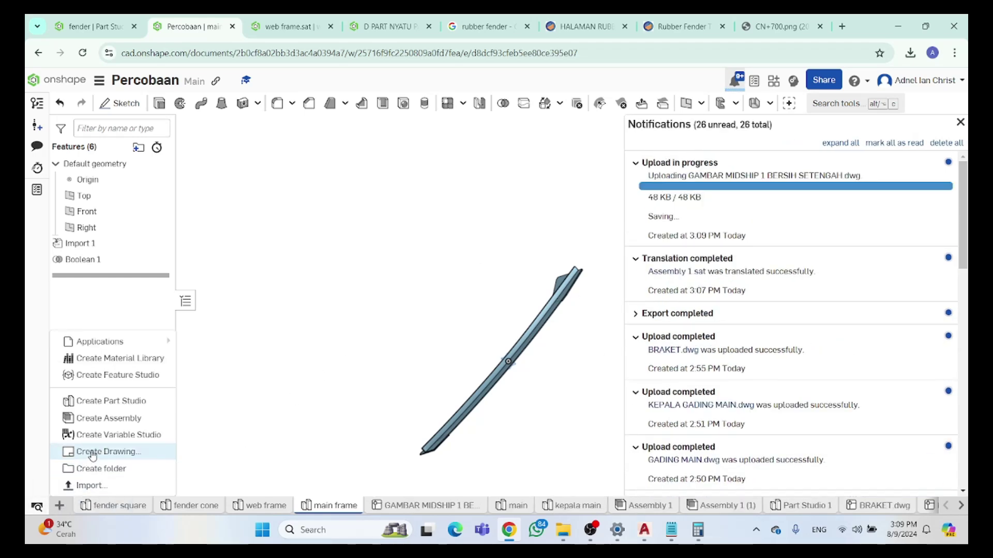
left_click(101, 403)
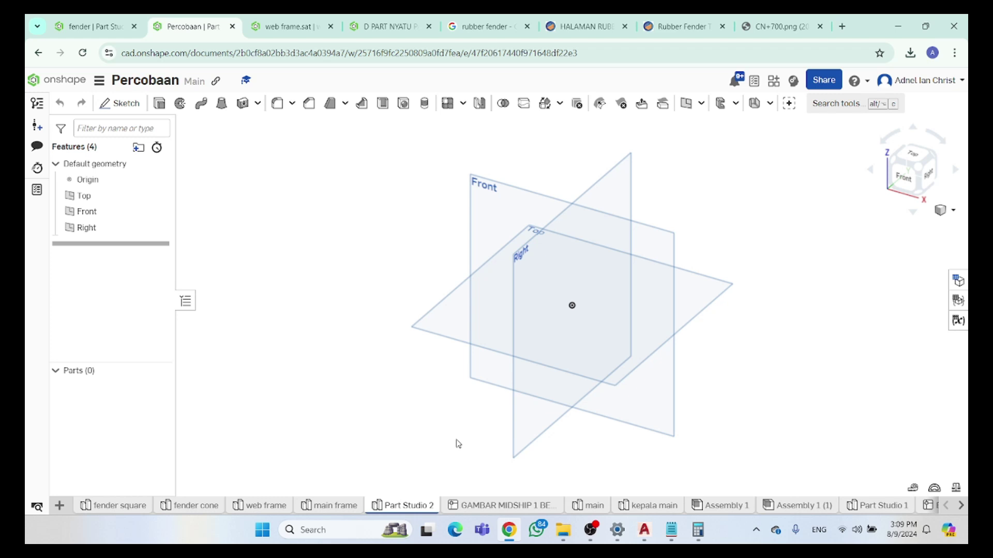
left_click(505, 231)
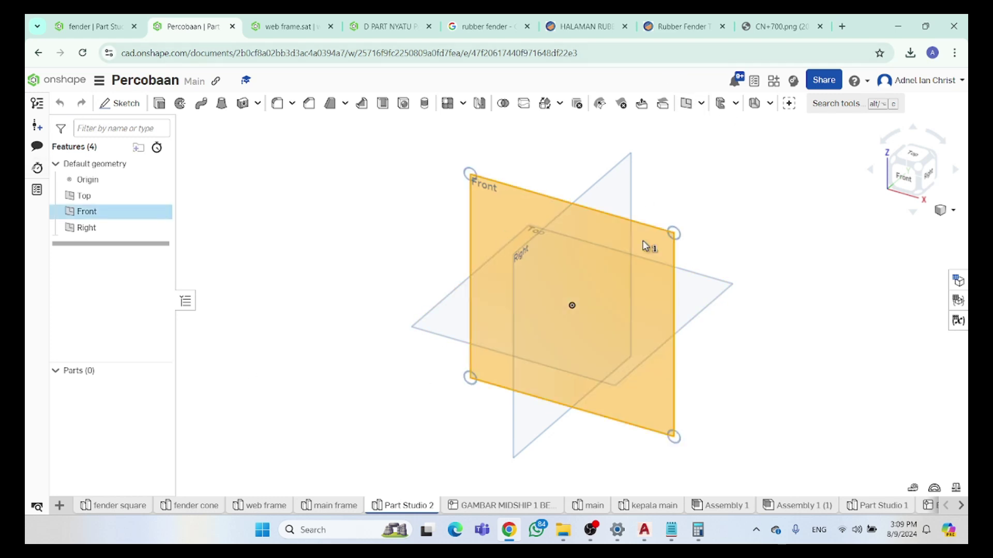
left_click(903, 176)
left_click(138, 105)
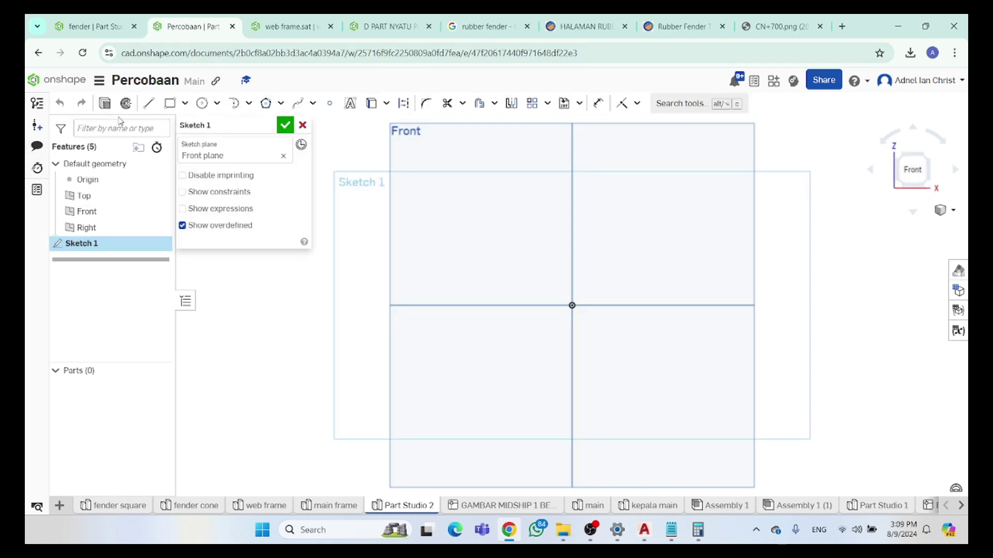
Insert the GAMBAR MIDSHIP 1 BERSIH SETENGAH DWG into the sketch with millimetre units
left_click(564, 103)
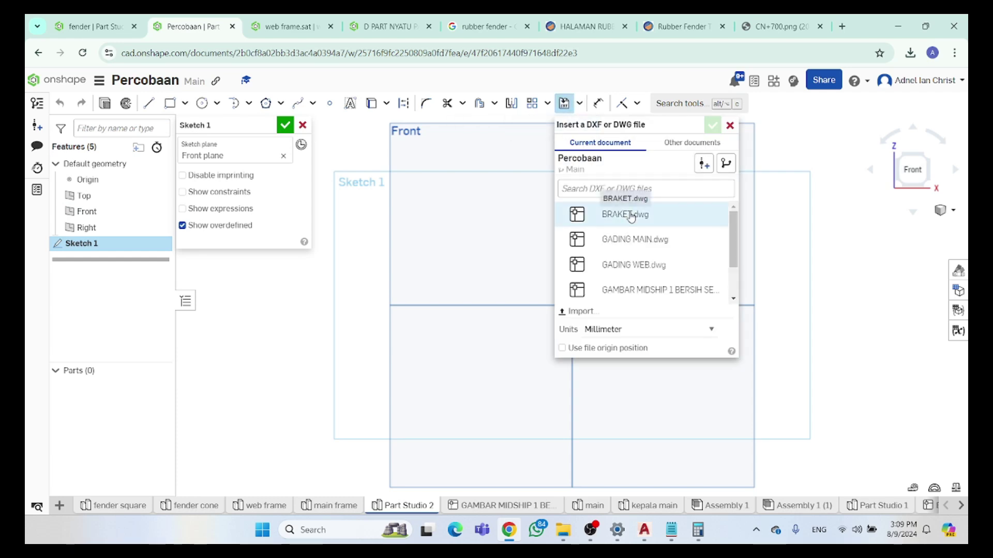
left_click(641, 288)
left_click(710, 125)
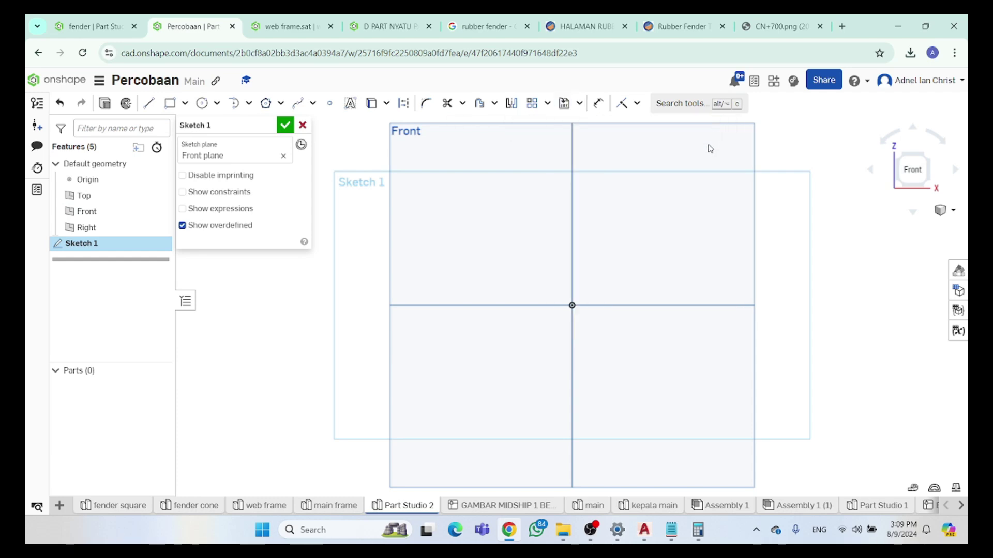
Delete all midship section geometry on the port side of the vertical centreline, keeping only the half on the positive X side
scroll(690, 217, "down", 12)
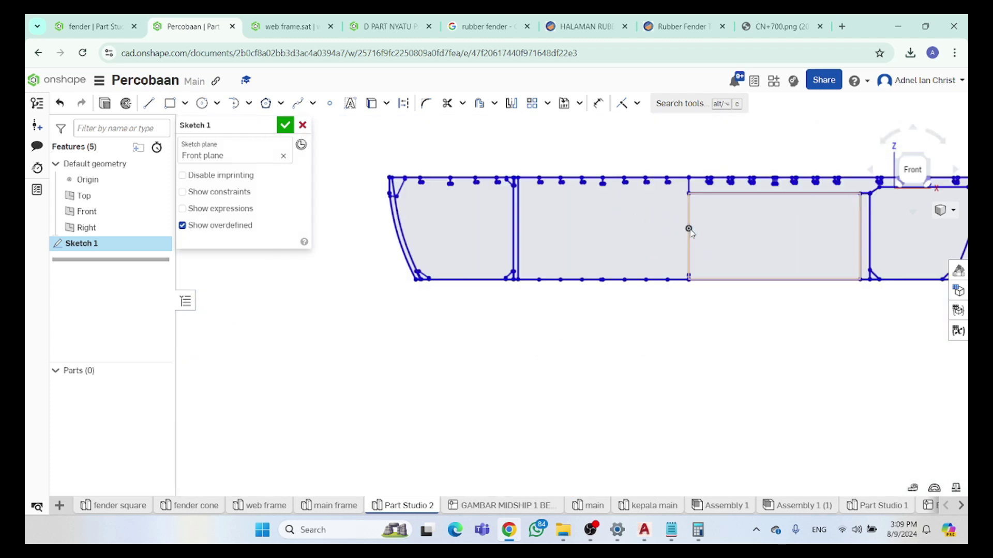
scroll(692, 197, "up", 4)
scroll(693, 198, "up", 3)
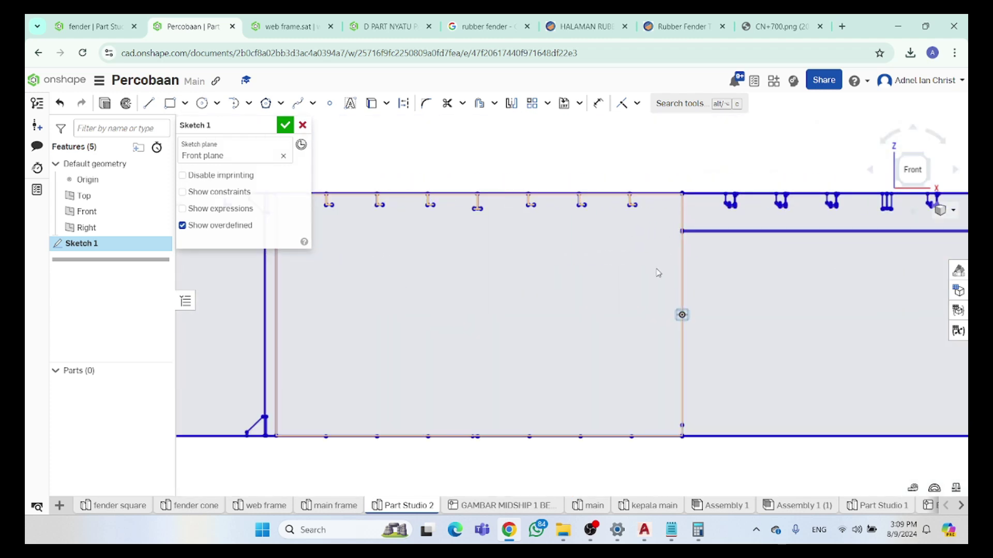
scroll(672, 248, "up", 5)
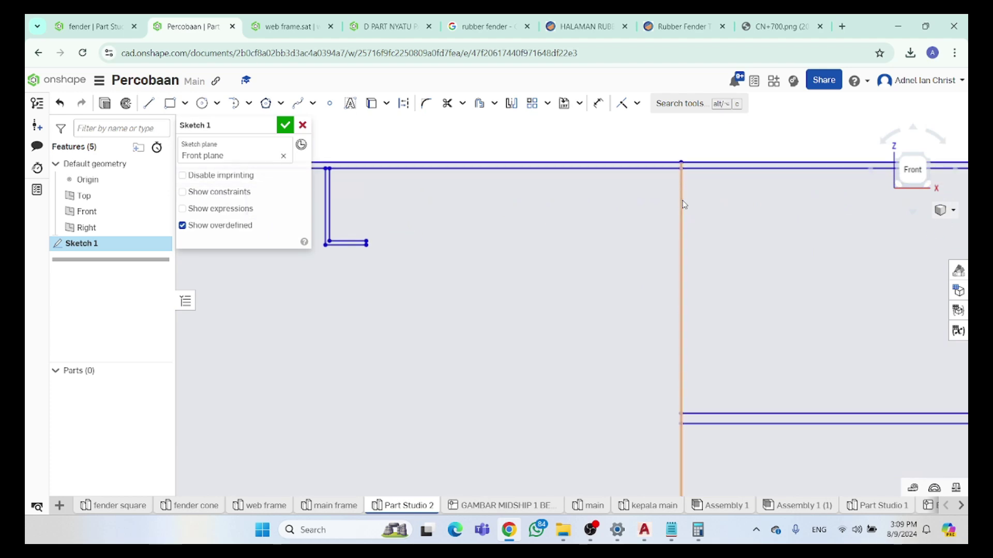
scroll(610, 248, "down", 5)
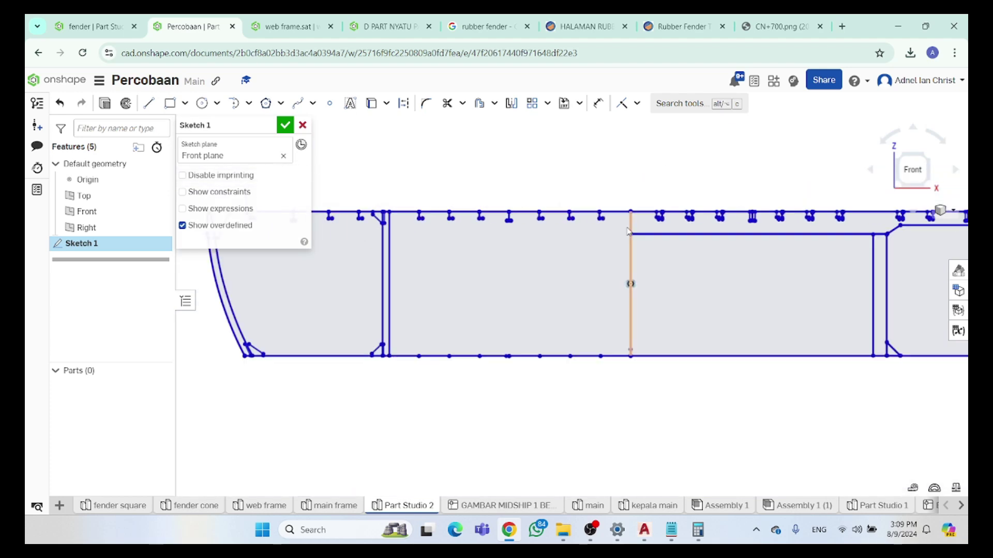
scroll(590, 376, "down", 3)
left_click_drag(599, 379, 425, 295)
key("Delete")
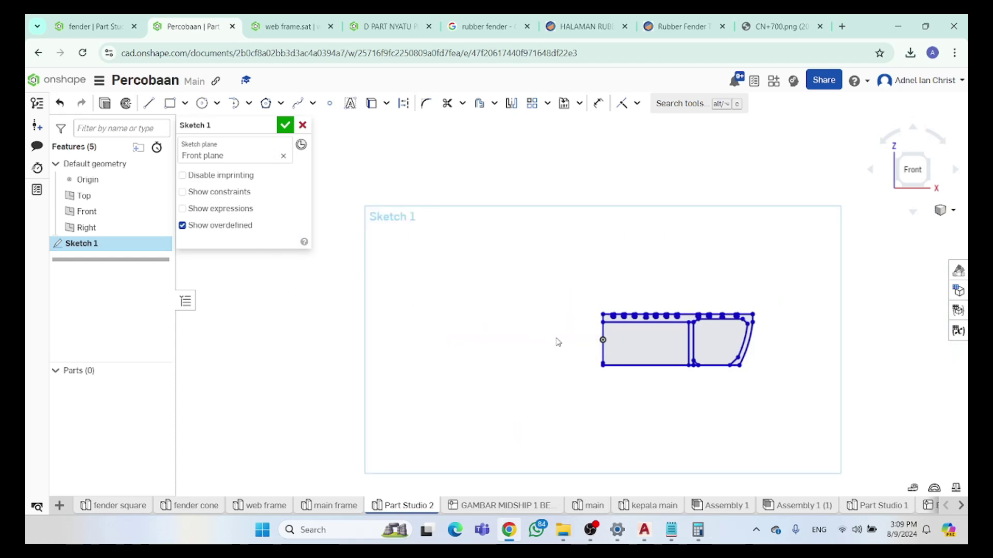
Delete the inner deck beam, pillar, bracket, frame and centreline lines, leaving only the outer plating and deck stiffener profiles
scroll(552, 339, "up", 6)
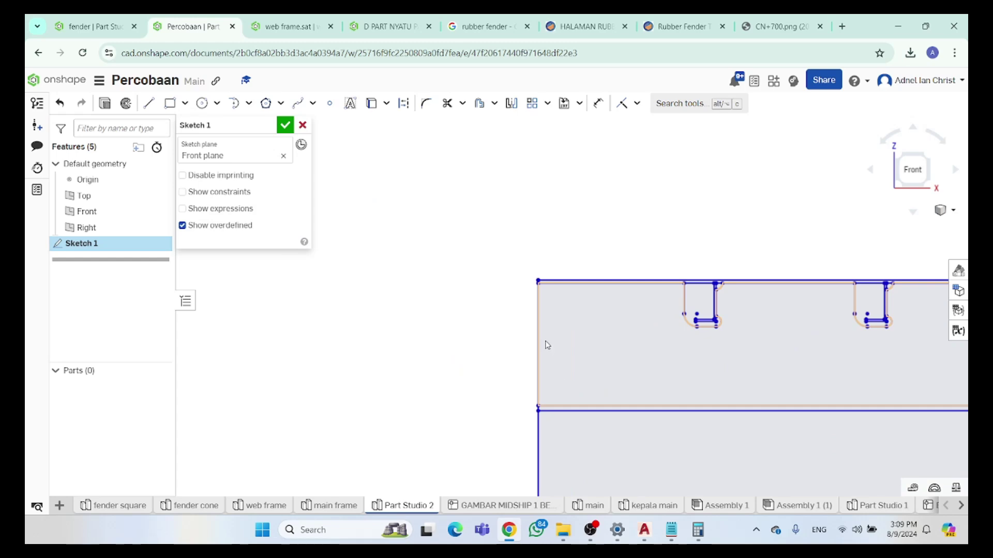
scroll(540, 310, "up", 5)
scroll(559, 310, "down", 5)
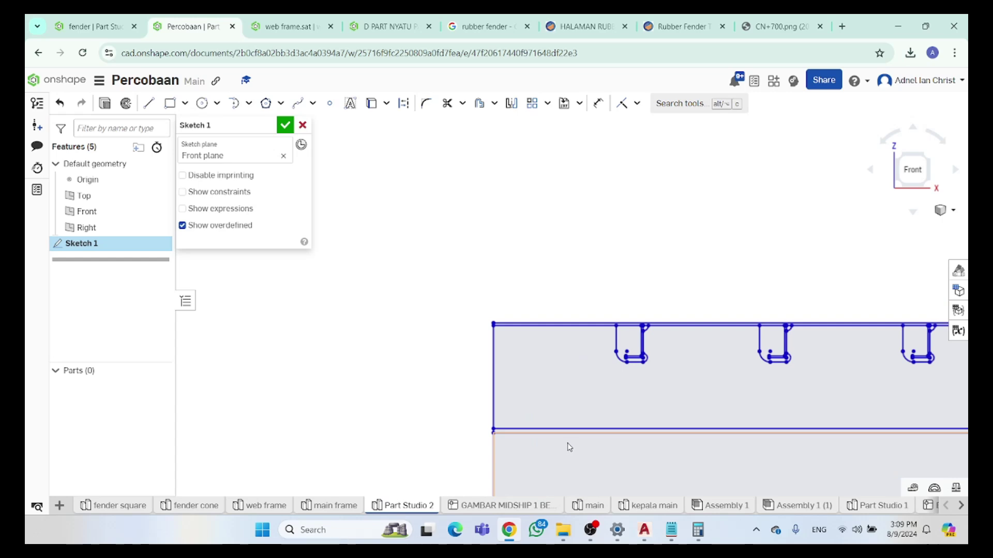
left_click(548, 423)
scroll(550, 427, "down", 8)
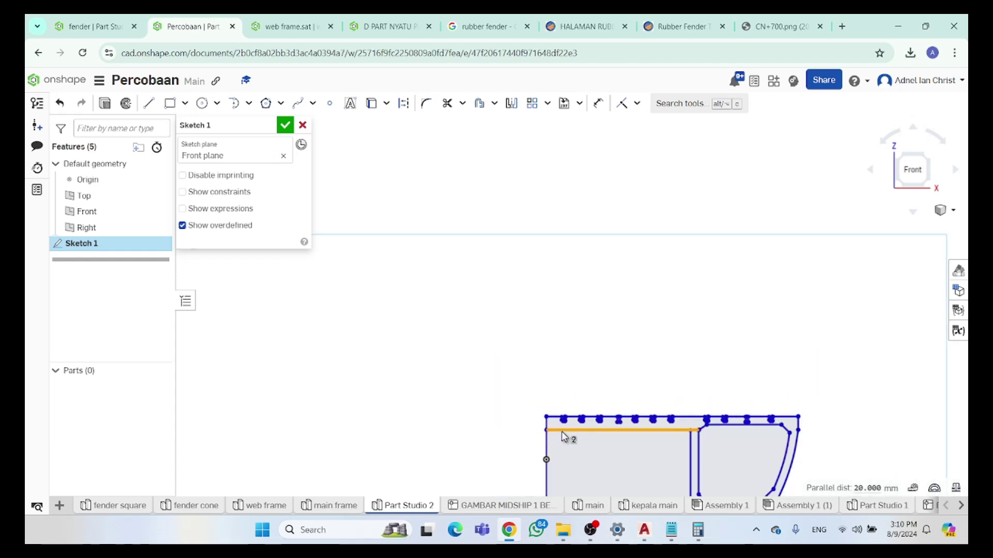
scroll(672, 362, "up", 8)
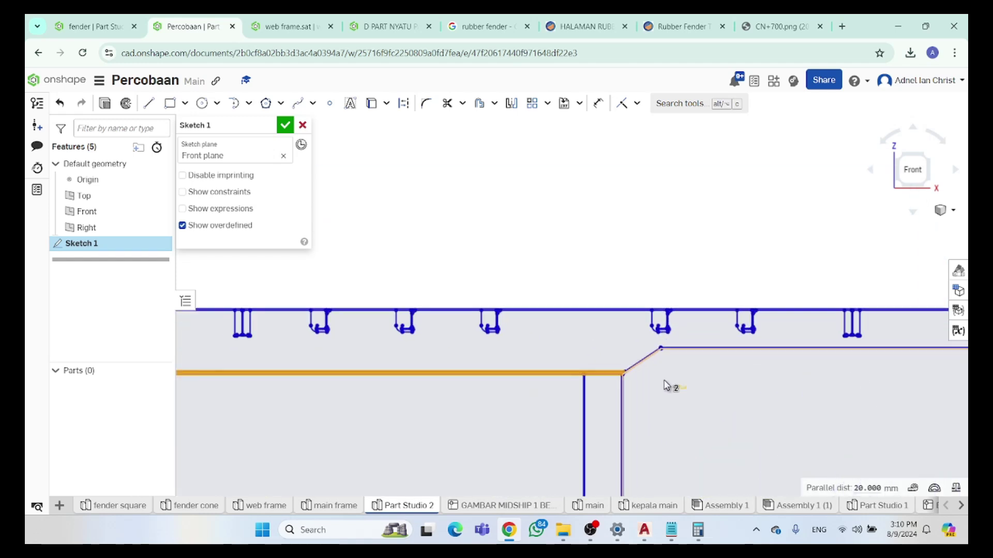
left_click_drag(705, 409, 665, 341)
left_click_drag(682, 450, 541, 399)
scroll(547, 402, "down", 5)
scroll(656, 434, "up", 5)
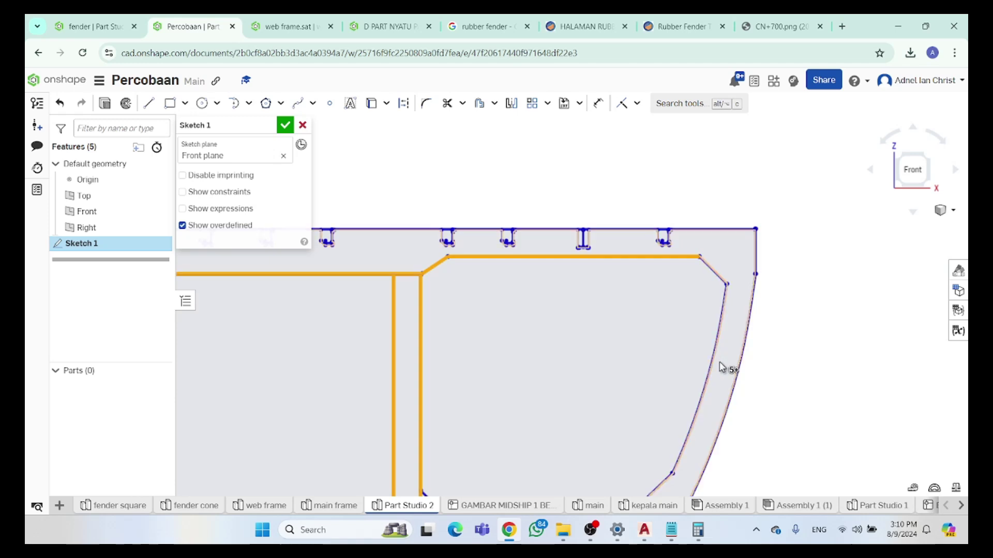
left_click_drag(702, 325, 663, 248)
middle_click_drag(654, 423, 680, 315)
left_click(677, 382)
left_click_drag(477, 392, 350, 357)
scroll(649, 381, "down", 3)
scroll(435, 370, "up", 3)
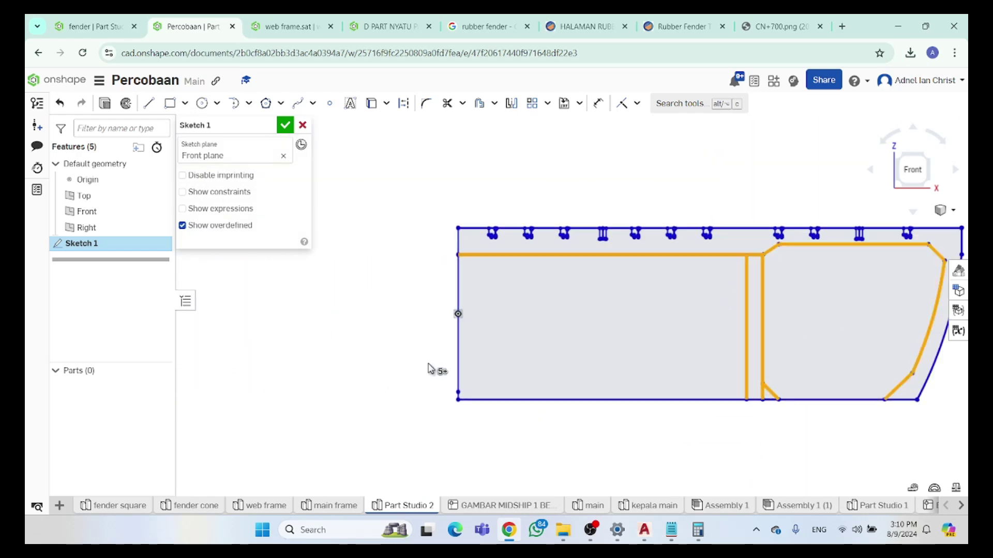
left_click_drag(545, 362, 388, 345)
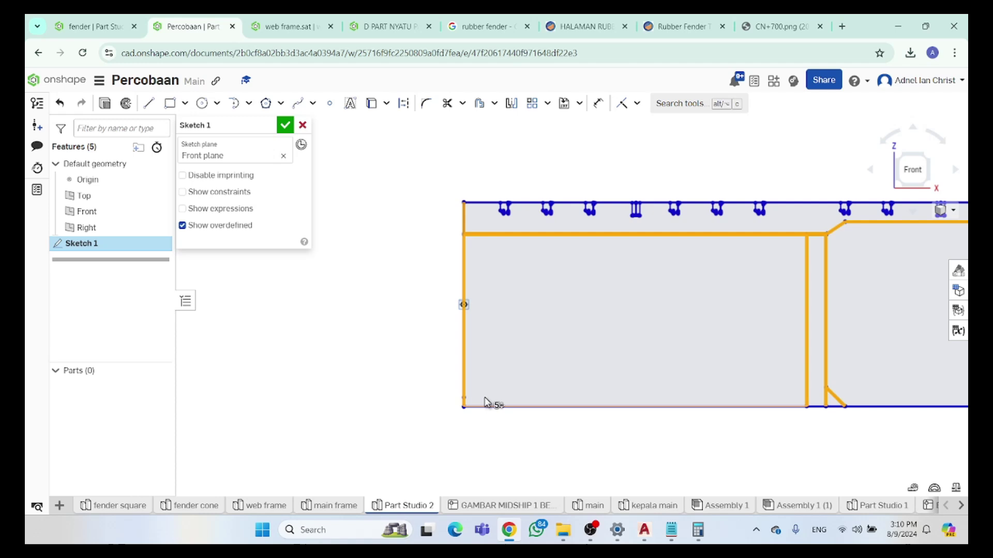
scroll(485, 403, "up", 3)
left_click_drag(472, 404, 366, 348)
scroll(591, 346, "down", 5)
left_click(683, 312)
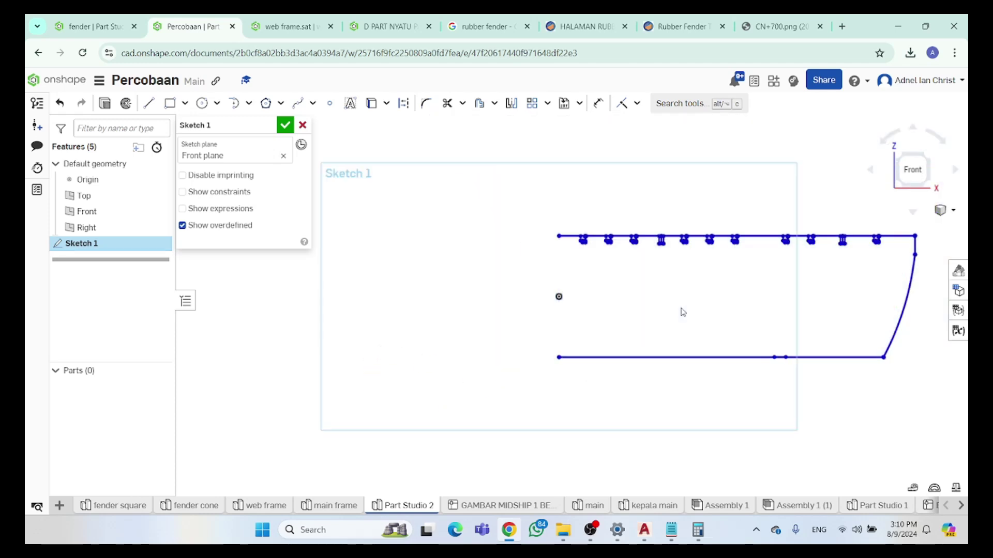
Close the open centreline ends of the deck and bottom plating with vertical lines 12 mm and 10 mm long
scroll(571, 252, "up", 4)
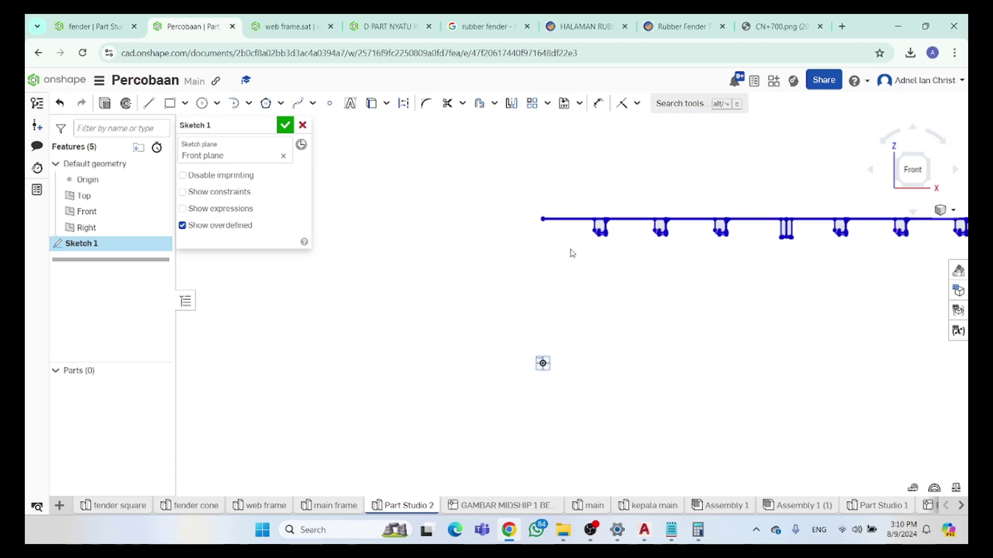
scroll(570, 252, "up", 6)
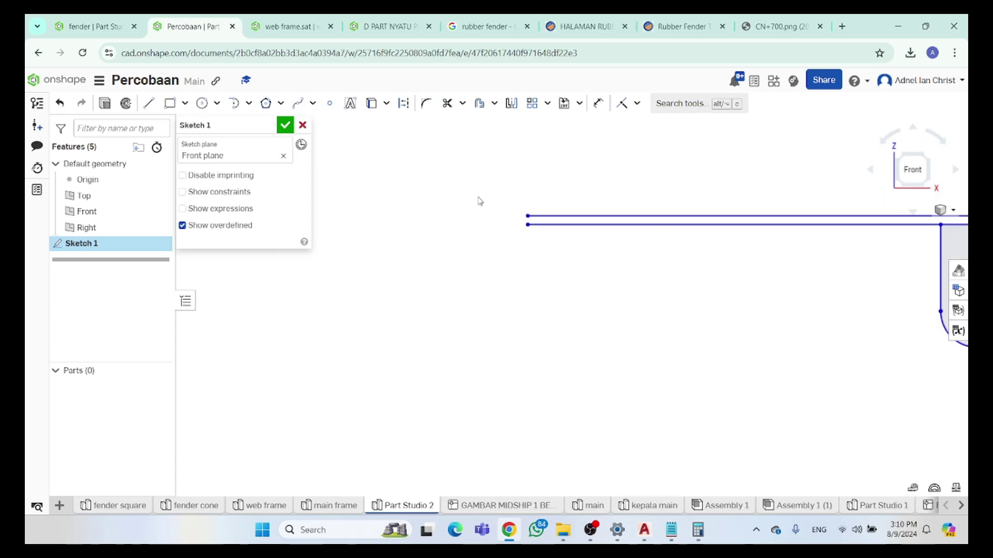
left_click(148, 103)
scroll(574, 249, "down", 5)
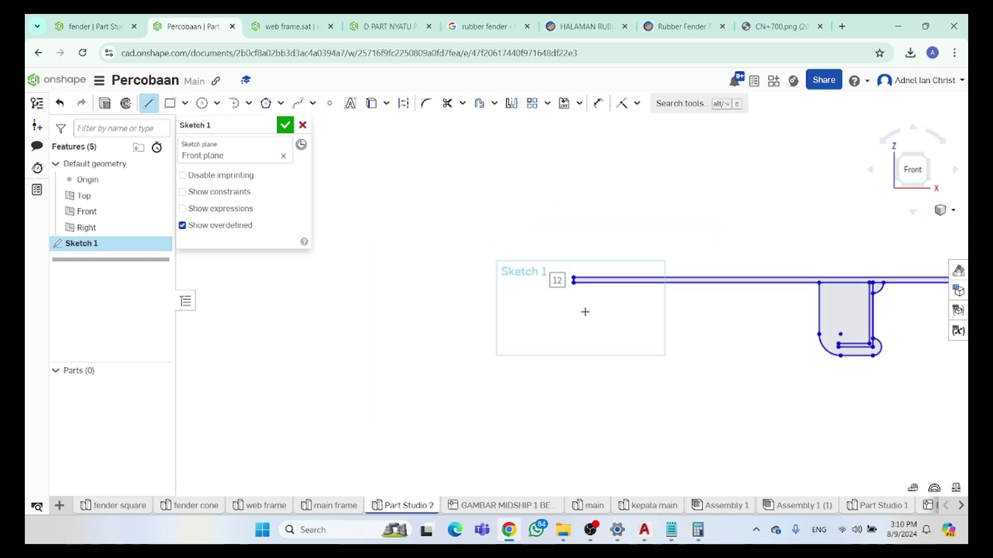
scroll(623, 414, "up", 5)
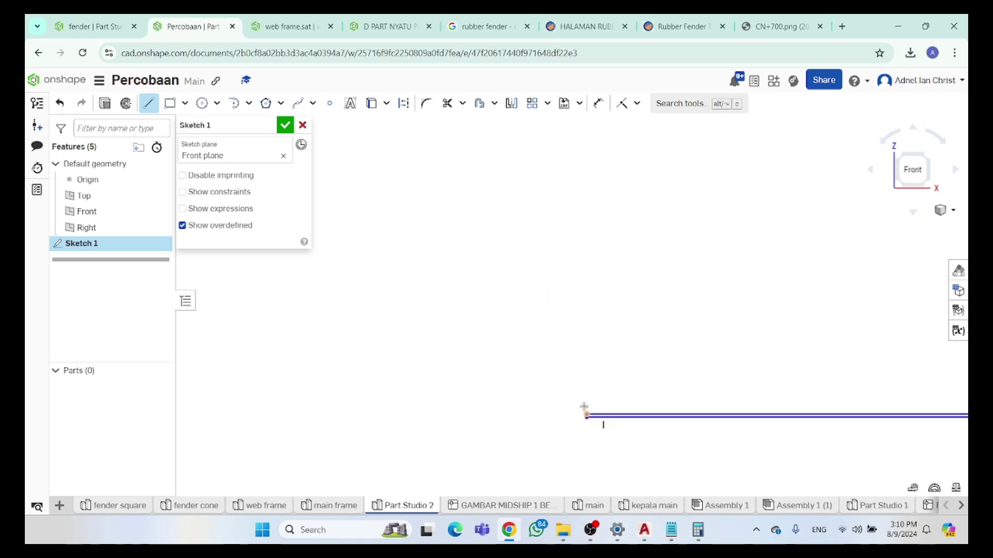
scroll(603, 414, "down", 4)
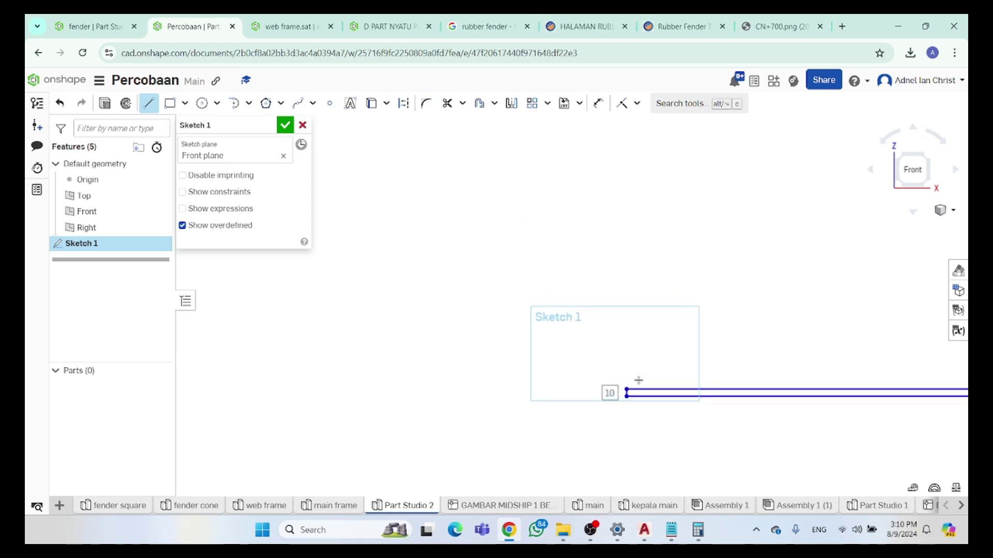
scroll(492, 393, "down", 4)
Draw a short vertical line about 1.4 mm long at the knuckle where the vertical side plating meets the curved hull plating
middle_click_drag(703, 356, 540, 356)
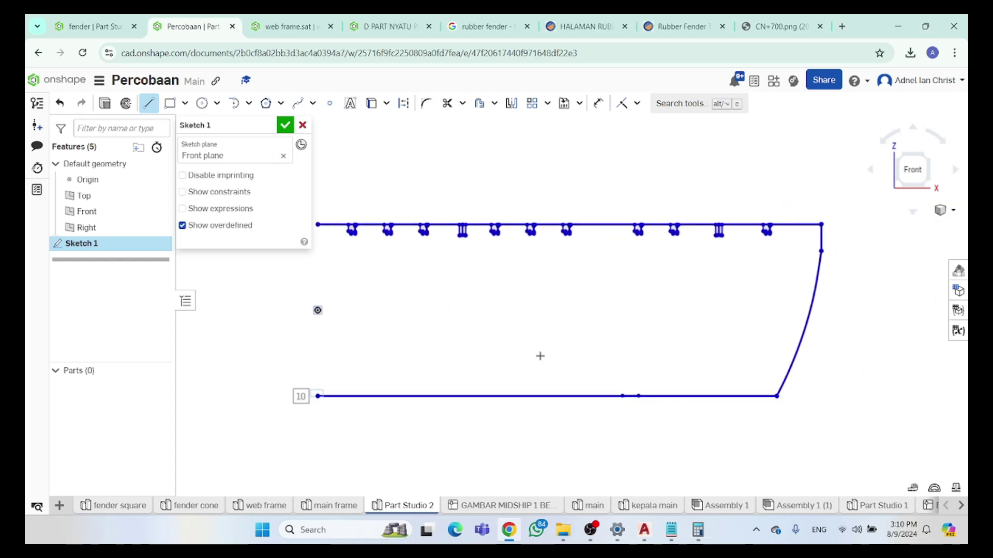
scroll(617, 396, "up", 5)
scroll(583, 391, "down", 5)
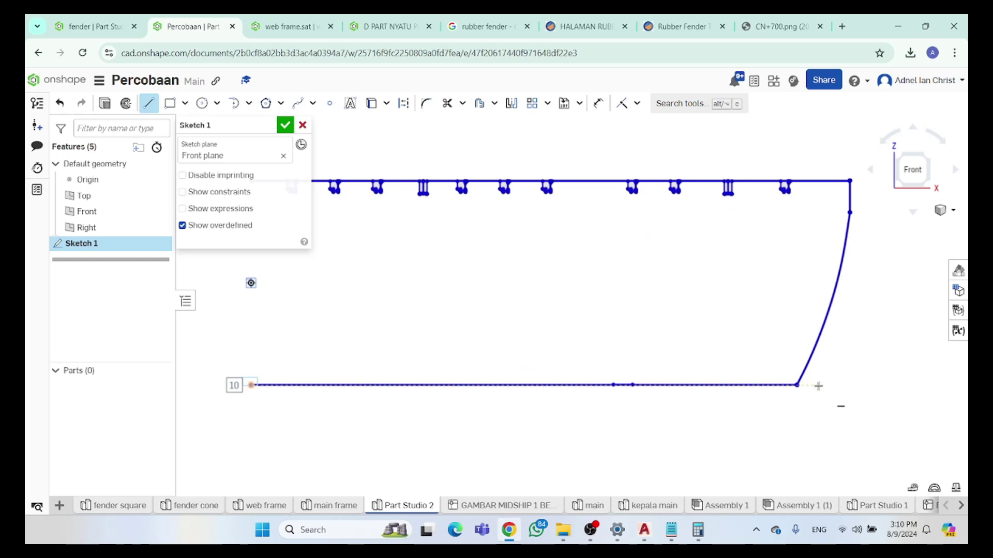
scroll(807, 382, "up", 6)
scroll(743, 362, "down", 8)
scroll(657, 438, "down", 6)
scroll(731, 297, "up", 6)
scroll(731, 297, "up", 5)
left_click(730, 299)
left_click(728, 327)
scroll(729, 324, "down", 10)
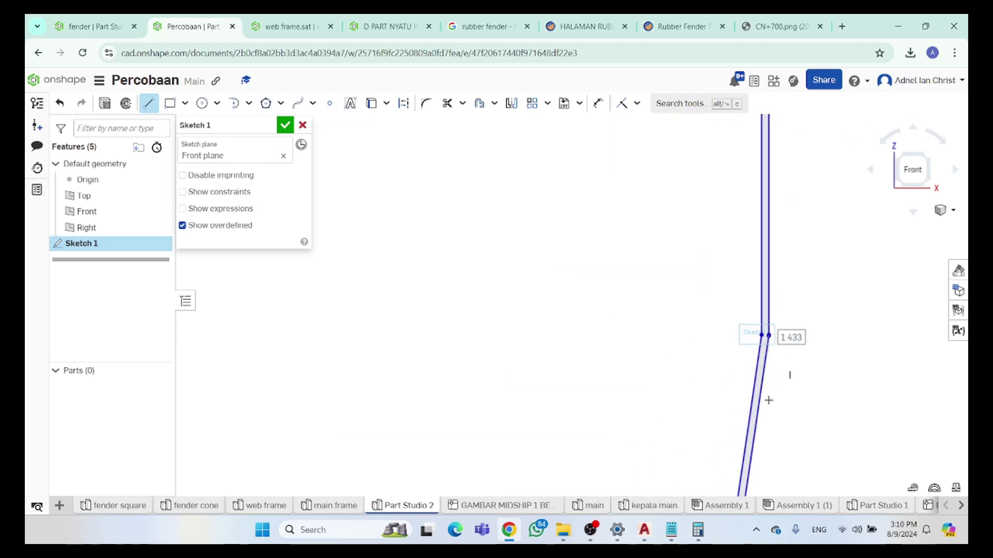
Examine the corner where the deck plating meets the vertical side plating, checking its lines and endpoints
scroll(752, 341, "up", 3)
scroll(752, 341, "up", 5)
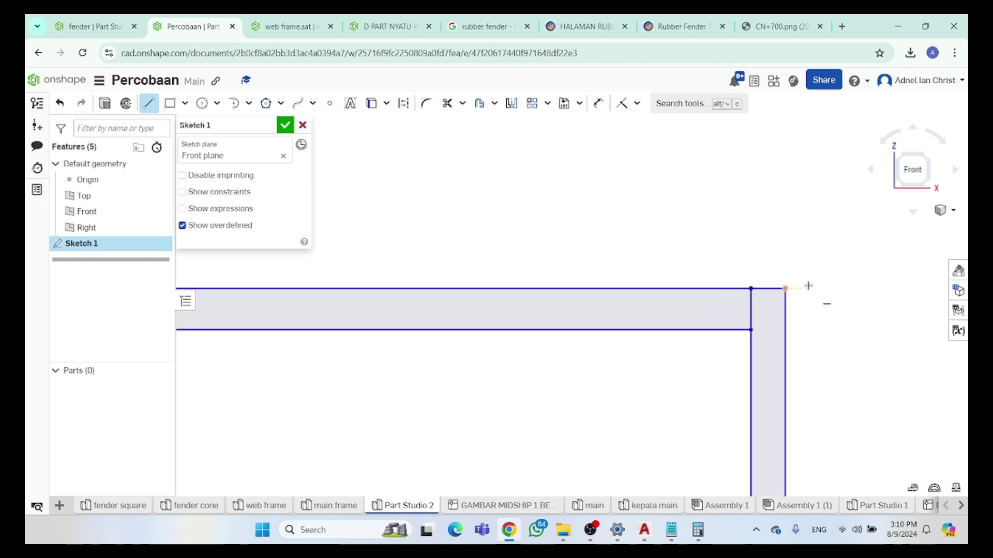
key("Escape")
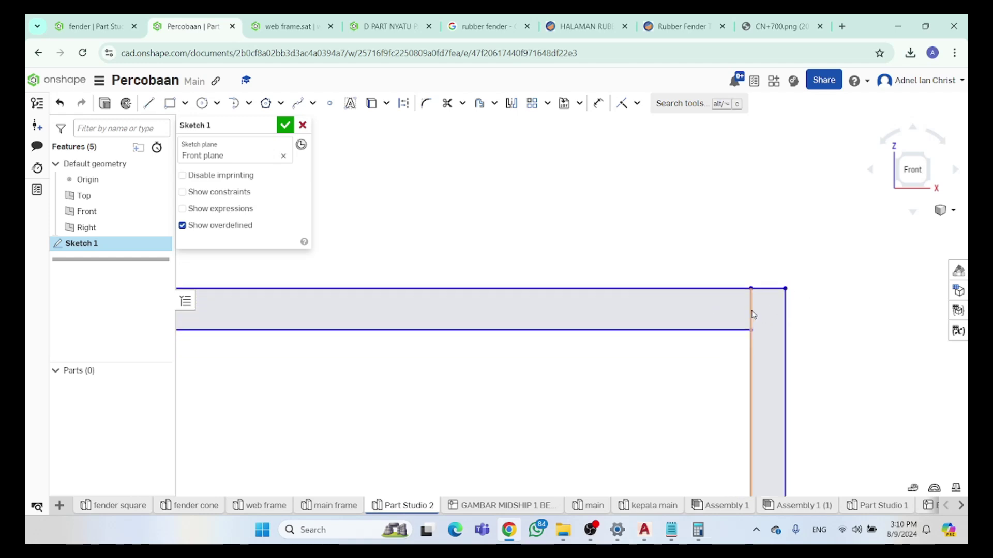
left_click(753, 316)
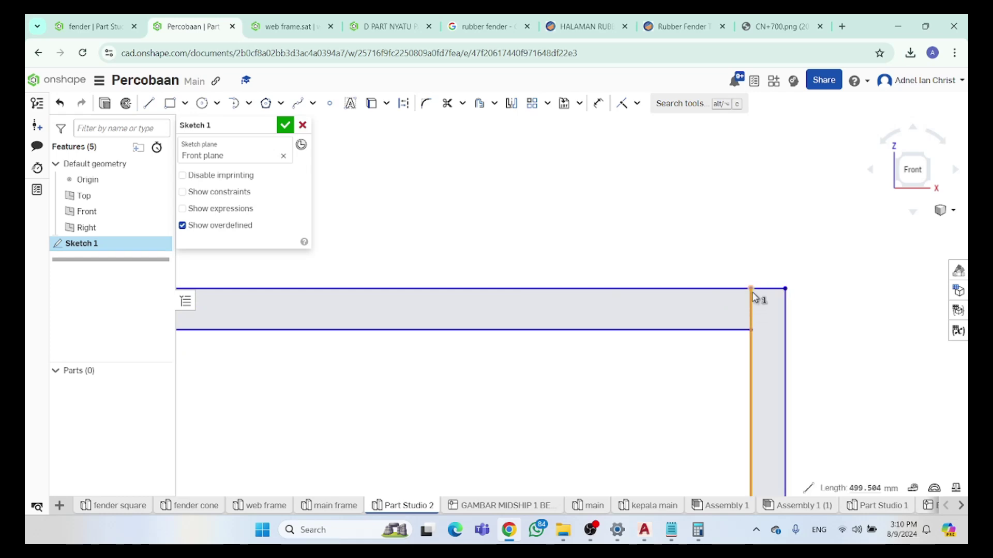
left_click(806, 321)
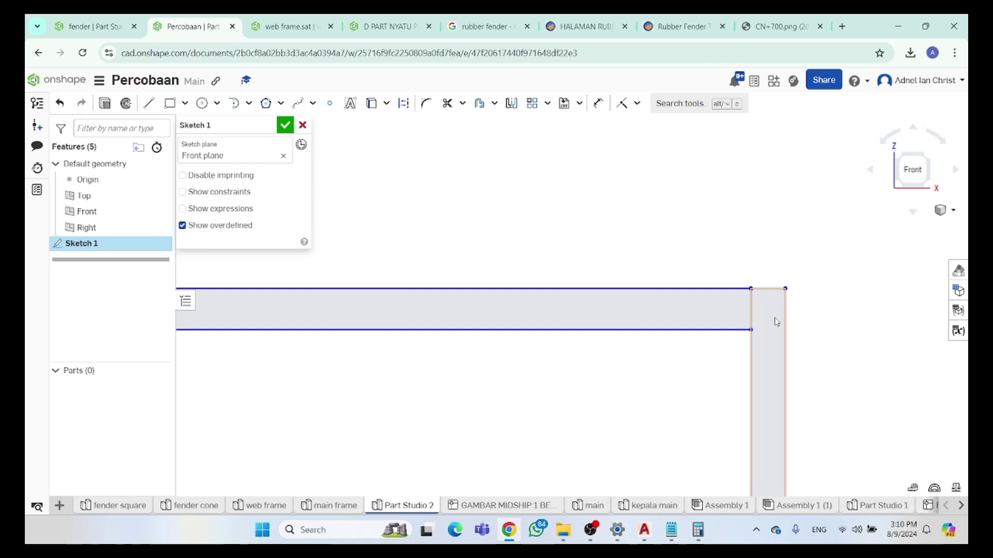
left_click(736, 331)
left_click(738, 337)
left_click(756, 265)
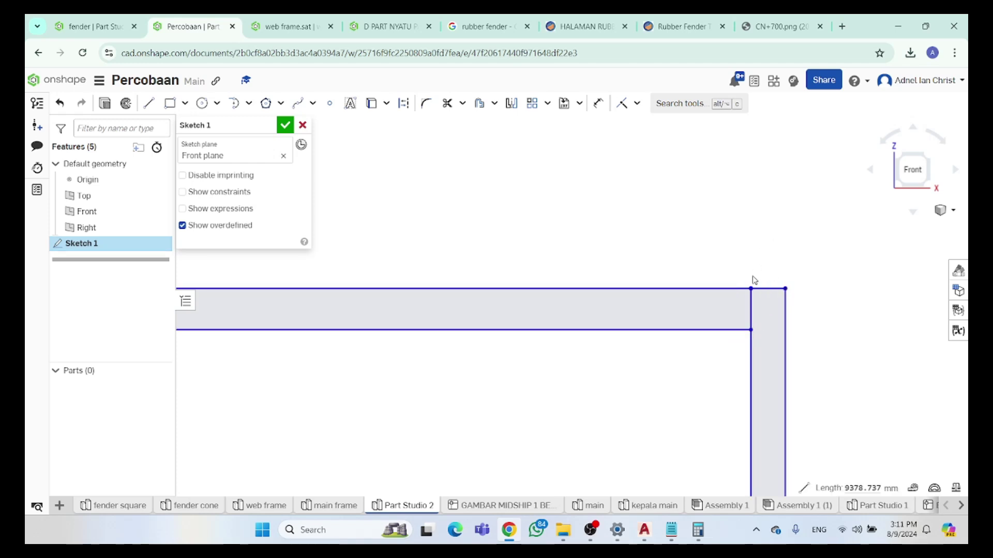
left_click(750, 289)
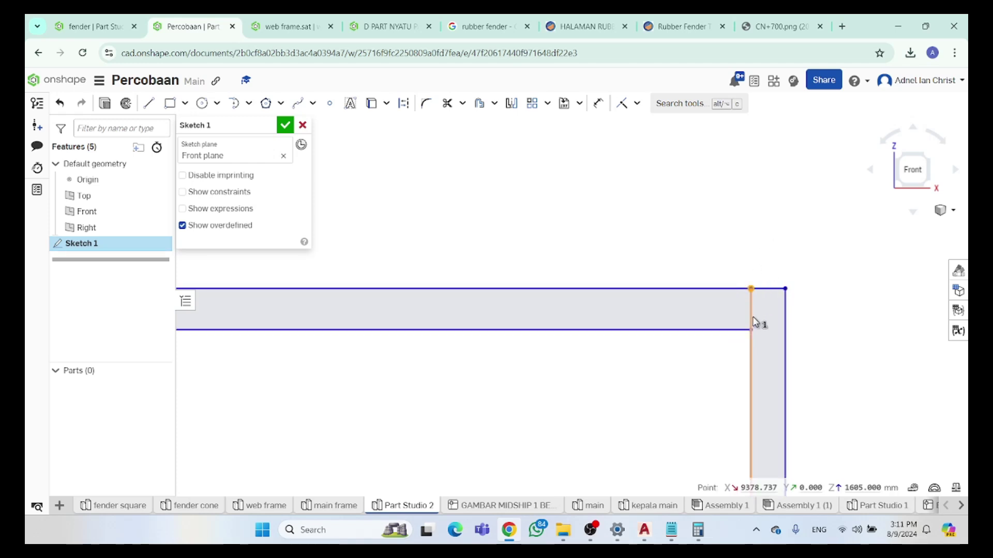
left_click(820, 297)
left_click_drag(752, 289, 753, 330)
key("ctrl+z")
scroll(754, 271, "down", 12)
scroll(548, 278, "up", 3)
scroll(613, 275, "up", 5)
scroll(795, 386, "down", 5)
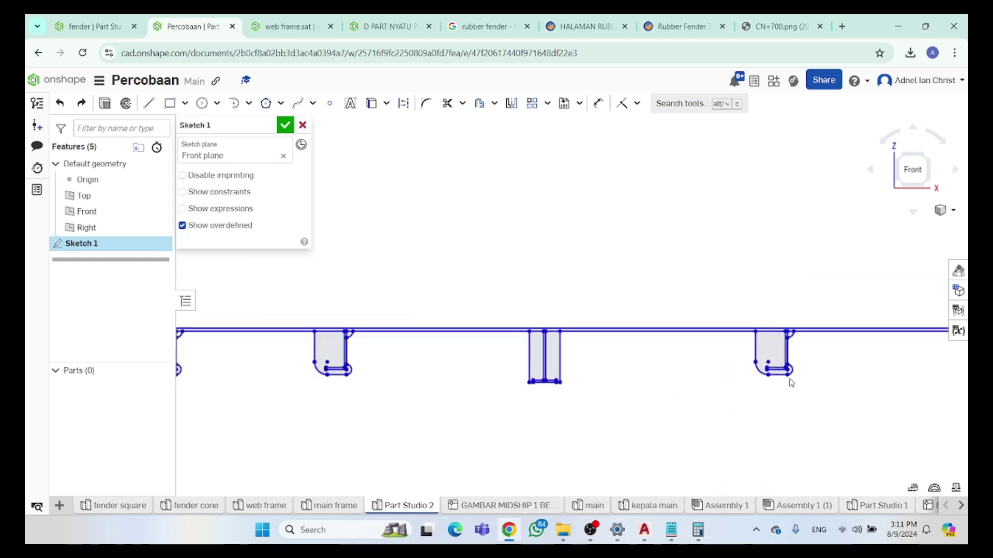
left_click(104, 104)
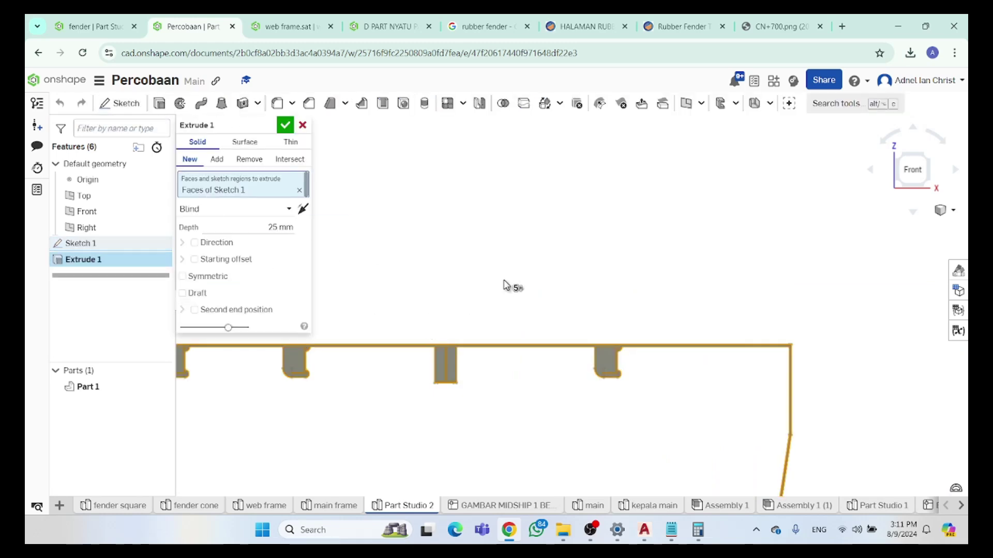
key("Escape")
scroll(740, 395, "up", 5)
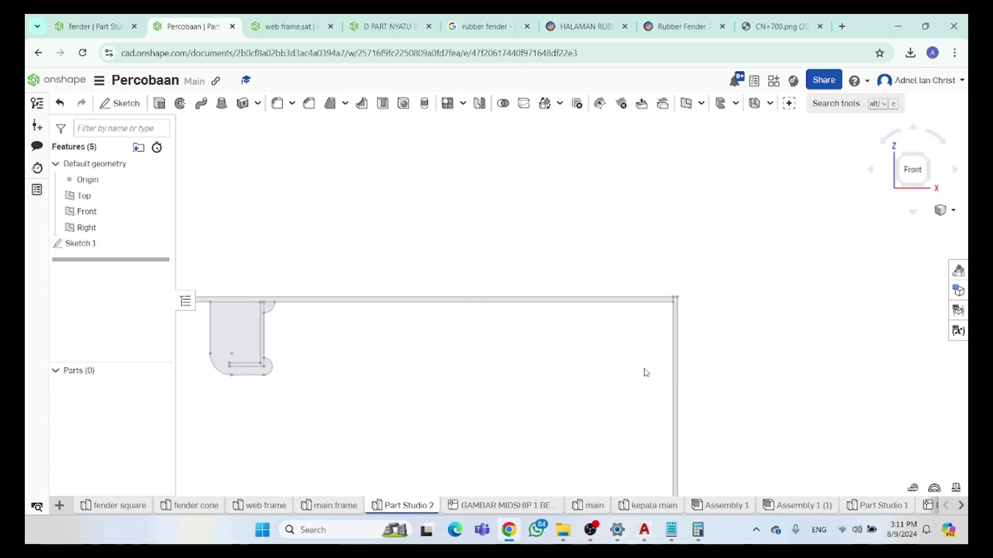
left_click(133, 247)
right_click(136, 249)
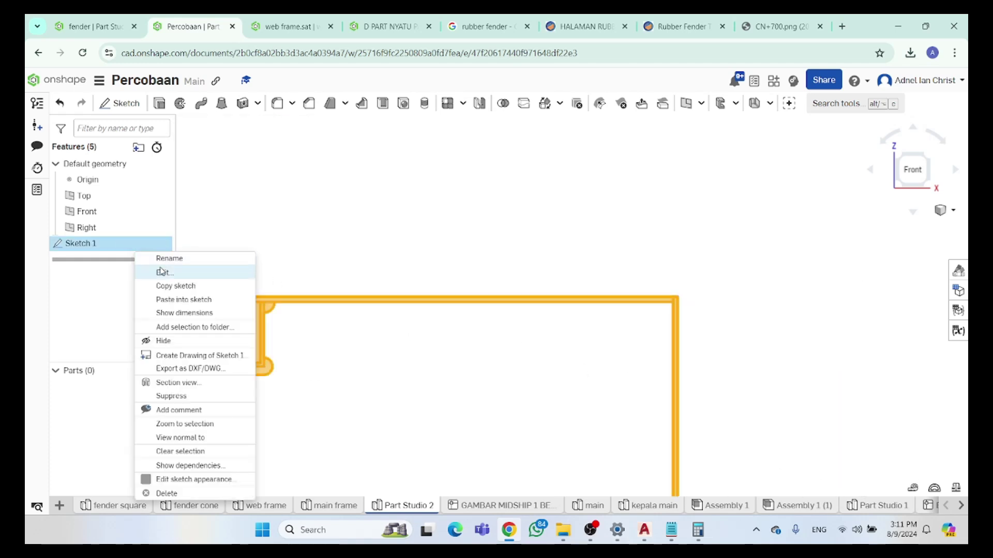
left_click(163, 269)
left_click(104, 103)
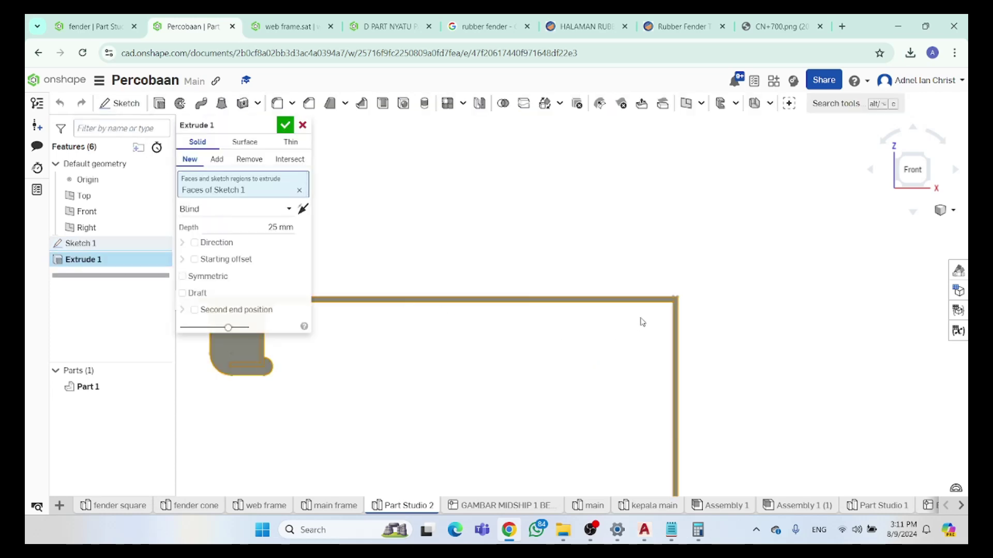
scroll(693, 313, "down", 5)
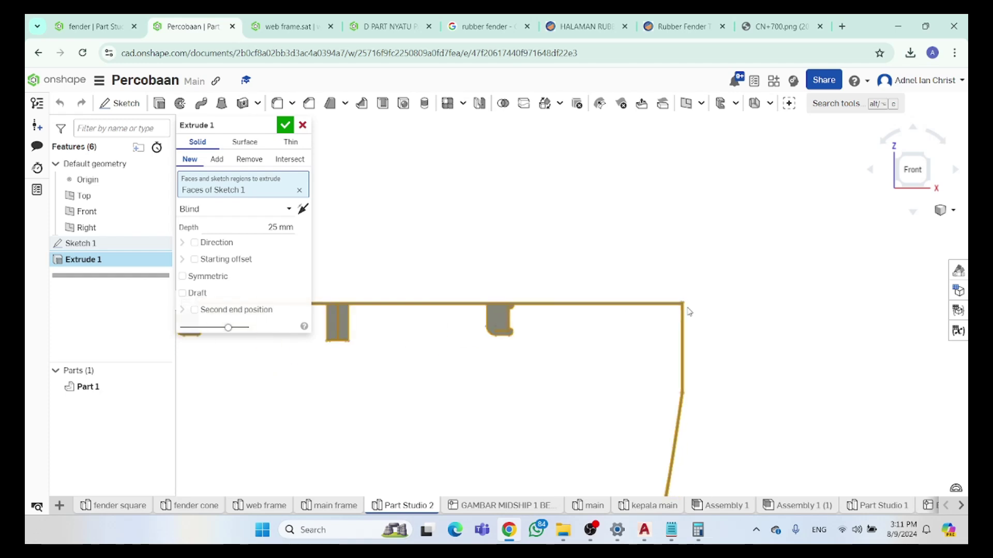
scroll(481, 305, "up", 5)
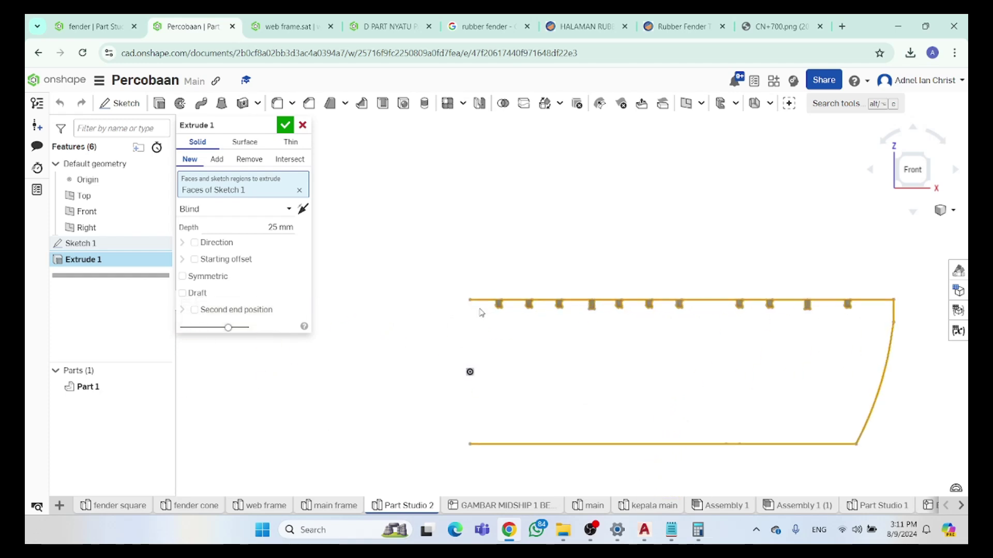
key("Escape")
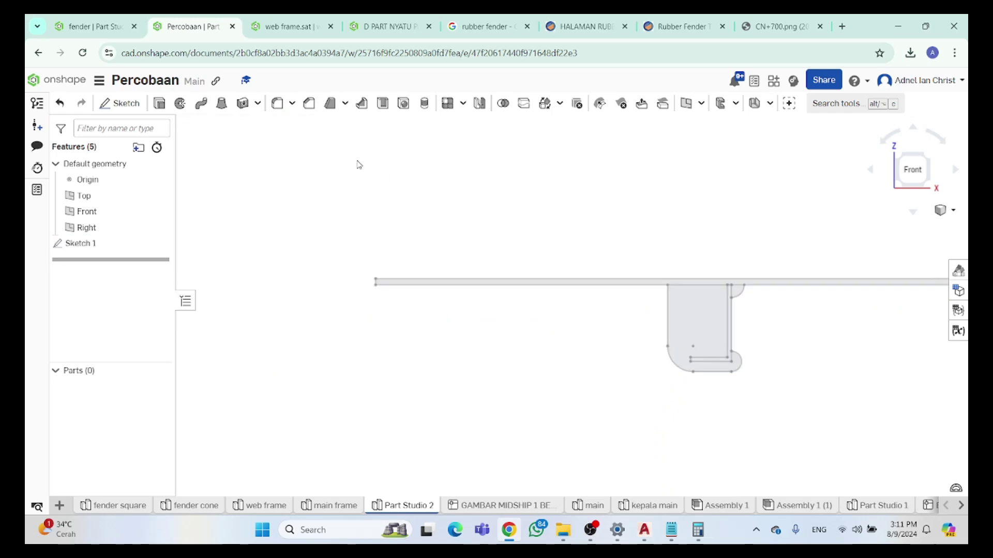
Reopen Sketch 1 for editing and select the cutout outline around the first deck stiffener from the centreline, leaving its L-shaped profile unselected
scroll(724, 353, "up", 4)
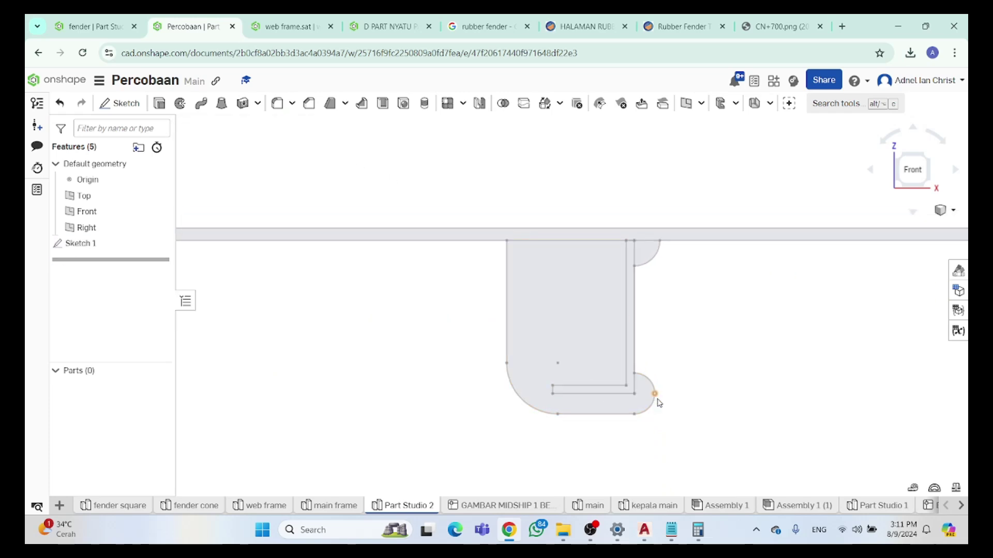
left_click(652, 399)
right_click(121, 244)
left_click(145, 259)
left_click_drag(647, 418, 515, 406)
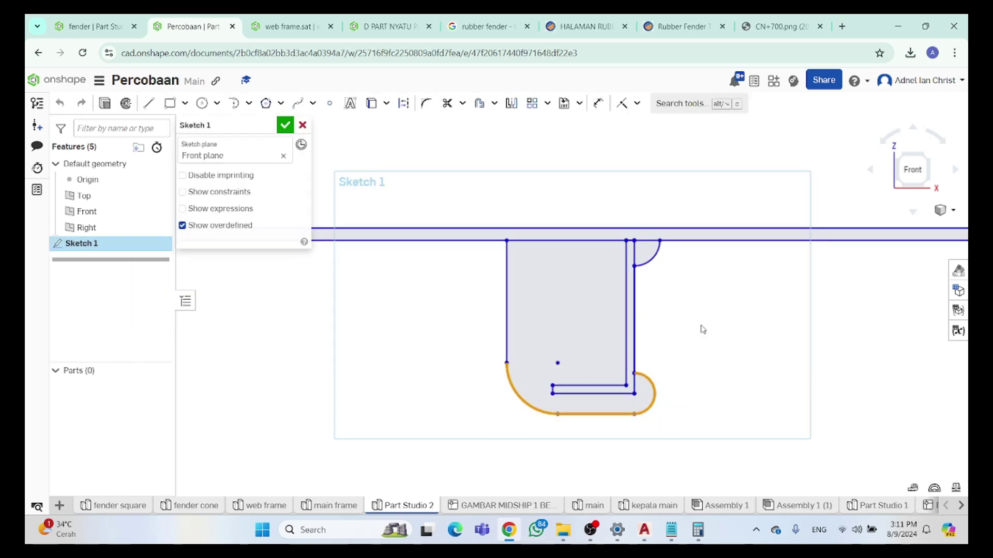
left_click_drag(686, 329, 644, 254)
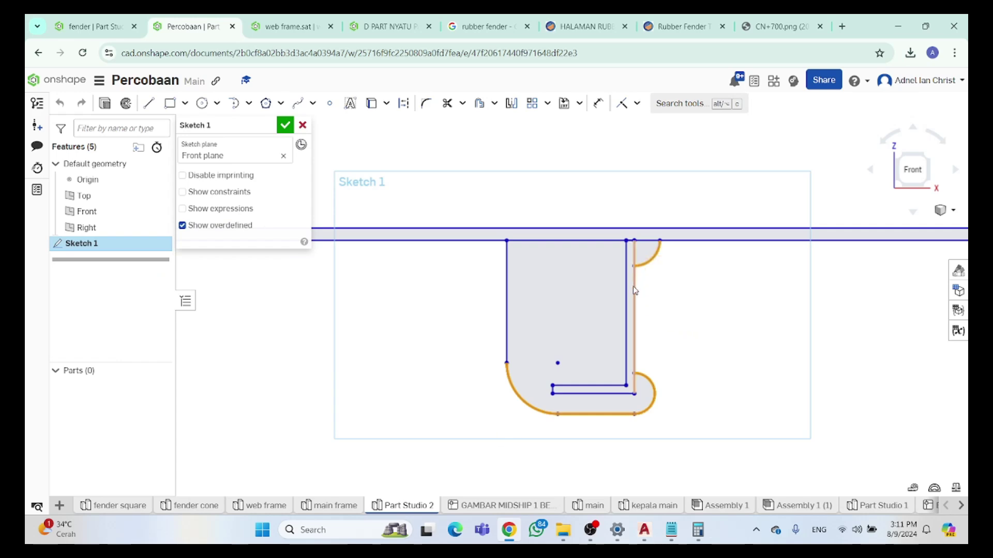
left_click_drag(671, 314, 632, 314)
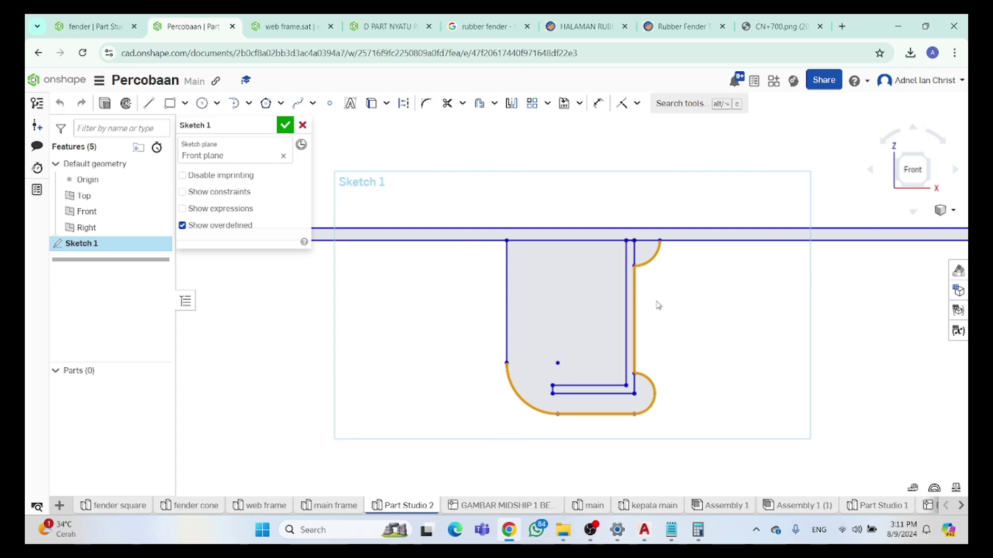
left_click_drag(481, 322, 479, 322)
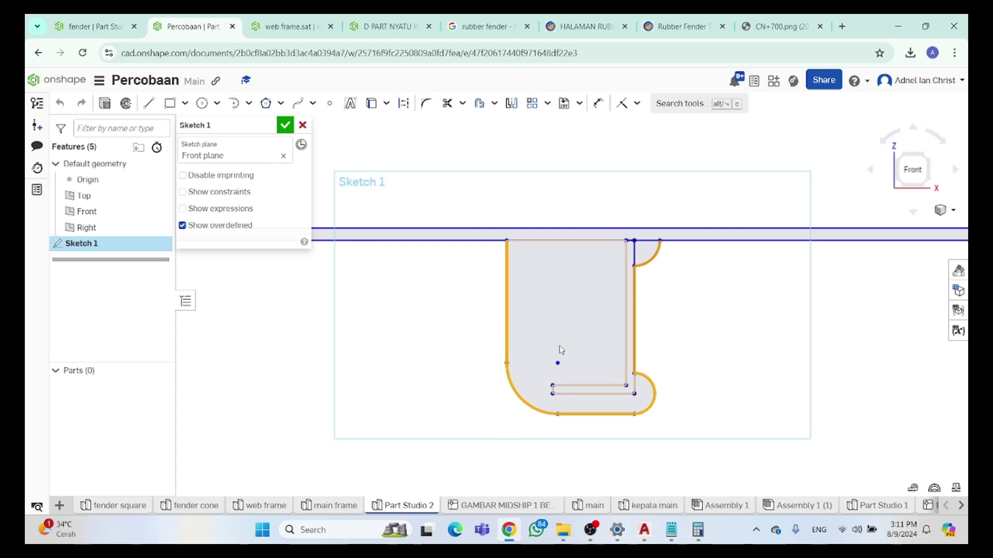
Add the cutout outlines around the second and third deck stiffeners to the selection, including their arcs and vertical sides
scroll(560, 347, "down", 5)
scroll(680, 385, "up", 3)
scroll(680, 385, "up", 3)
mouse_move(782, 464)
left_mouse_down()
mouse_move(612, 446)
mouse_move(592, 427)
left_mouse_up()
left_click(593, 329)
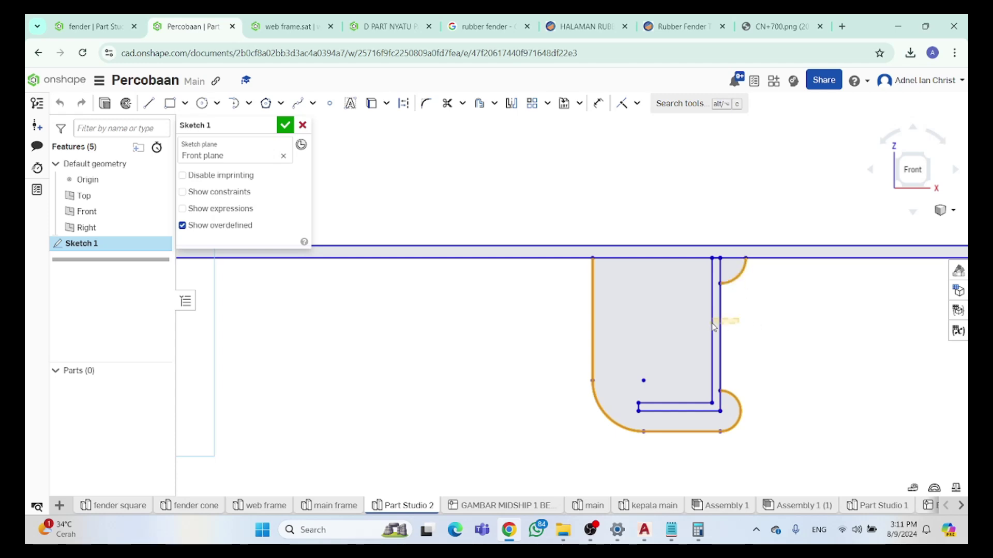
left_click(719, 290)
scroll(764, 337, "down", 5)
scroll(805, 405, "up", 5)
mouse_move(787, 415)
left_mouse_down()
mouse_move(634, 385)
mouse_move(602, 369)
left_mouse_up()
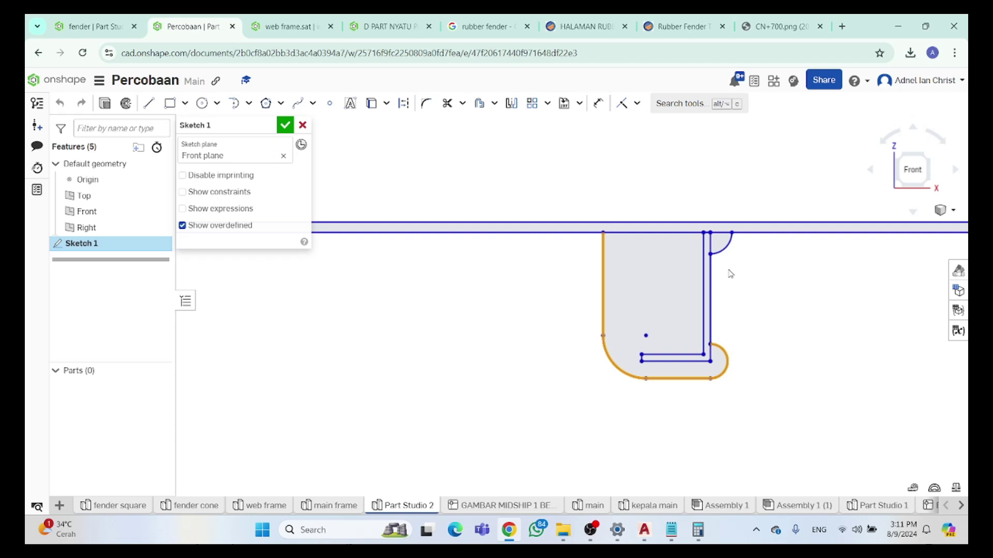
left_click(726, 244)
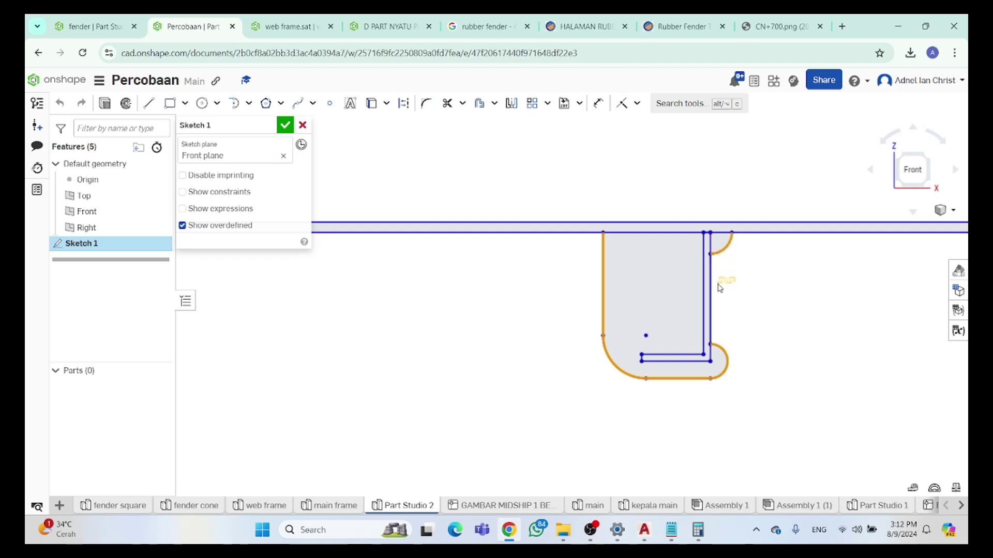
left_click(709, 297)
Add the rectangular outline around the first T-shaped deck girder to the selection, excluding the inner T profile
scroll(766, 314, "down", 6)
middle_click_drag(822, 329, 636, 361)
scroll(778, 402, "up", 4)
scroll(824, 402, "up", 3)
left_click_drag(839, 391, 747, 282)
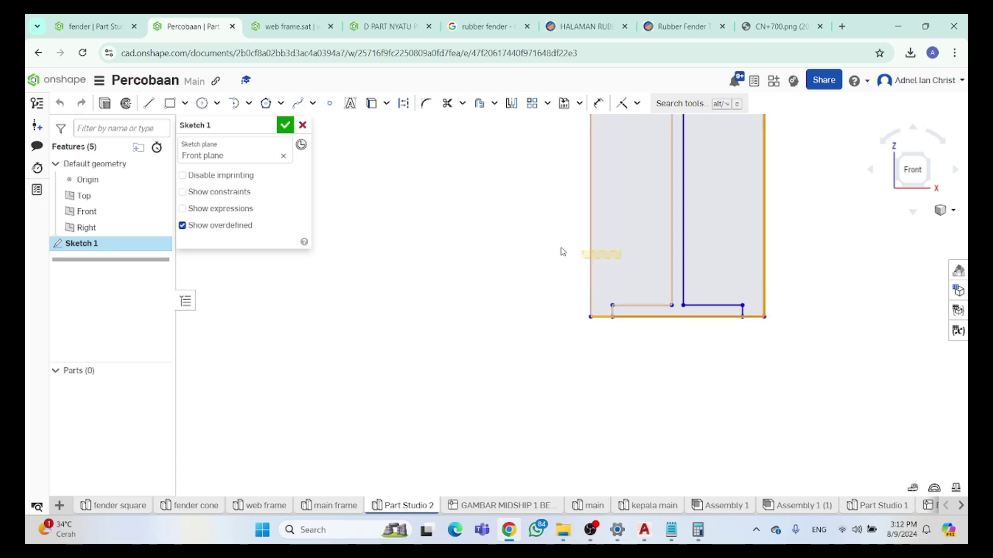
Add the cutout outline around the L-shaped stiffener just outboard of the first T-shaped girder to the selection
scroll(525, 310, "down", 5)
scroll(837, 395, "up", 3)
left_click_drag(860, 384, 667, 307)
scroll(810, 185, "up", 2)
scroll(811, 184, "up", 3)
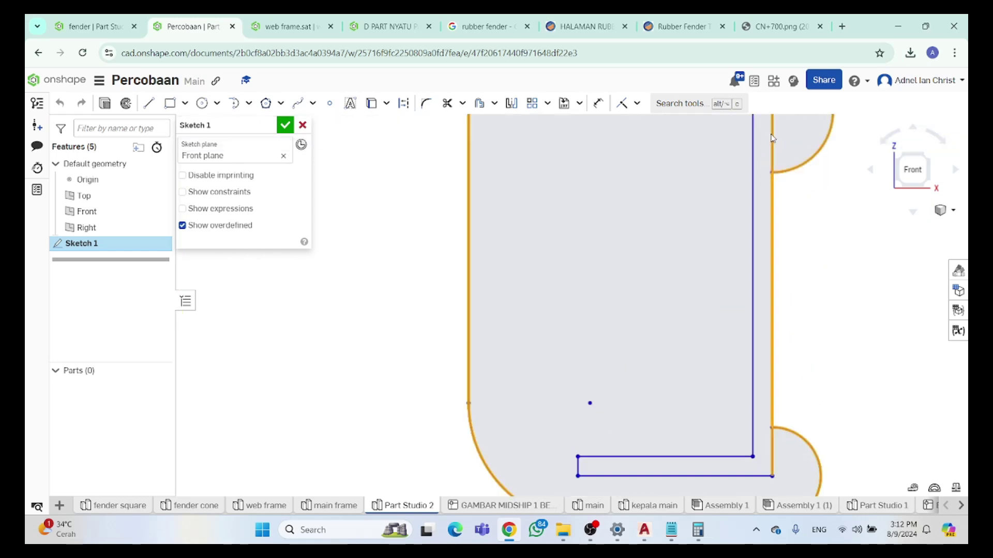
Add the cutout outlines around the fifth and sixth L-shaped deck stiffeners from the centreline to the selection
scroll(779, 159, "down", 6)
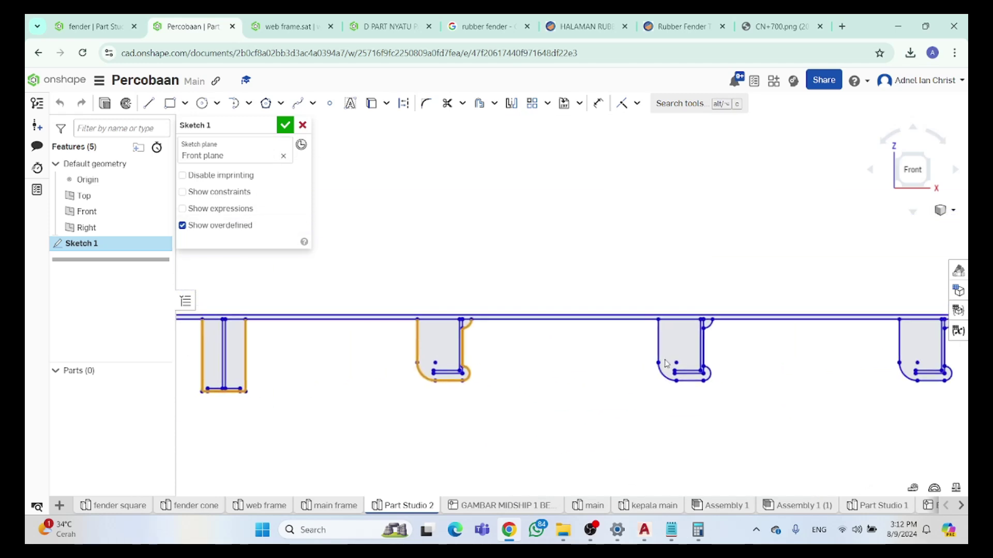
scroll(681, 362, "up", 3)
left_click_drag(808, 447, 640, 409)
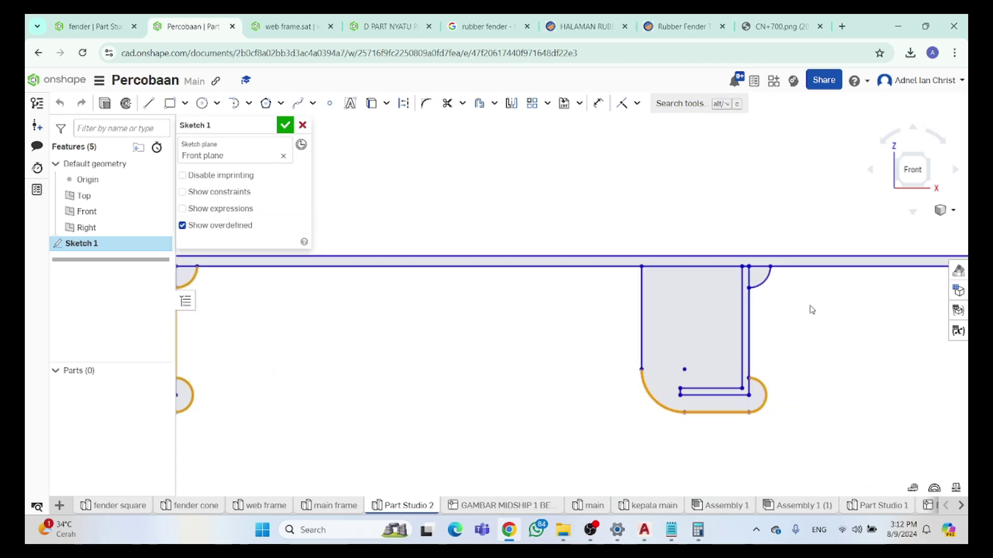
left_click_drag(747, 281, 751, 277)
left_click_drag(658, 314, 628, 326)
scroll(483, 374, "down", 3)
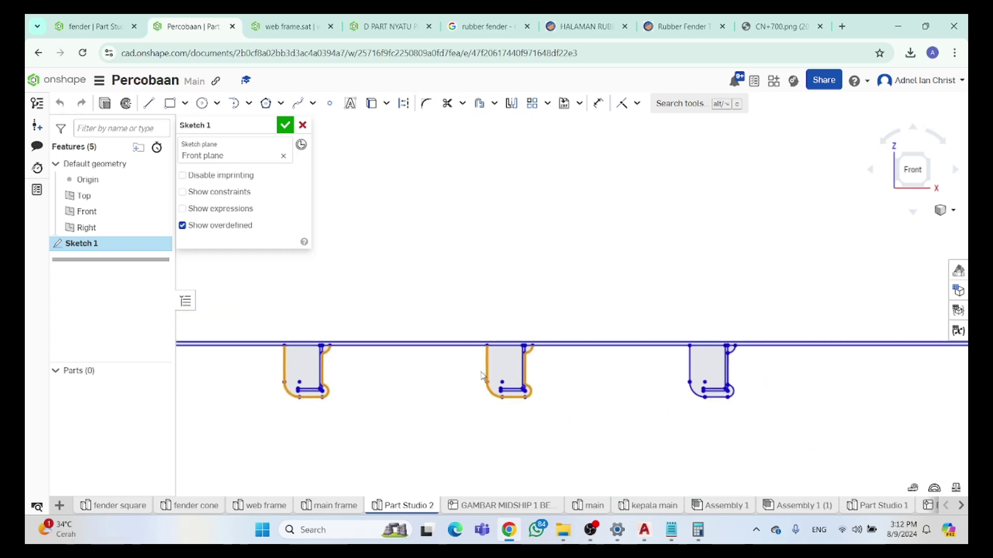
scroll(653, 402, "up", 2)
left_click_drag(838, 408, 718, 378)
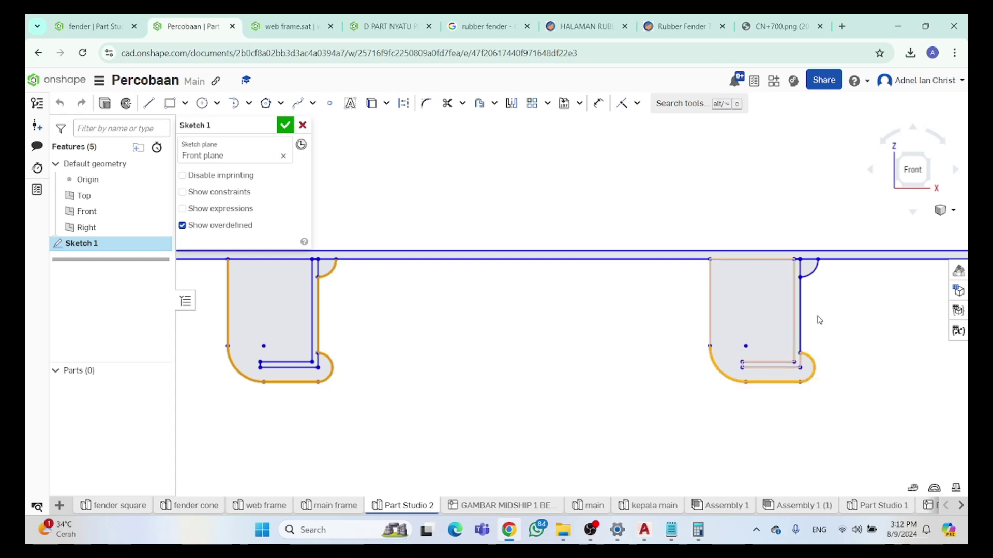
scroll(815, 304, "up", 2)
scroll(814, 304, "up", 3)
left_click(775, 223)
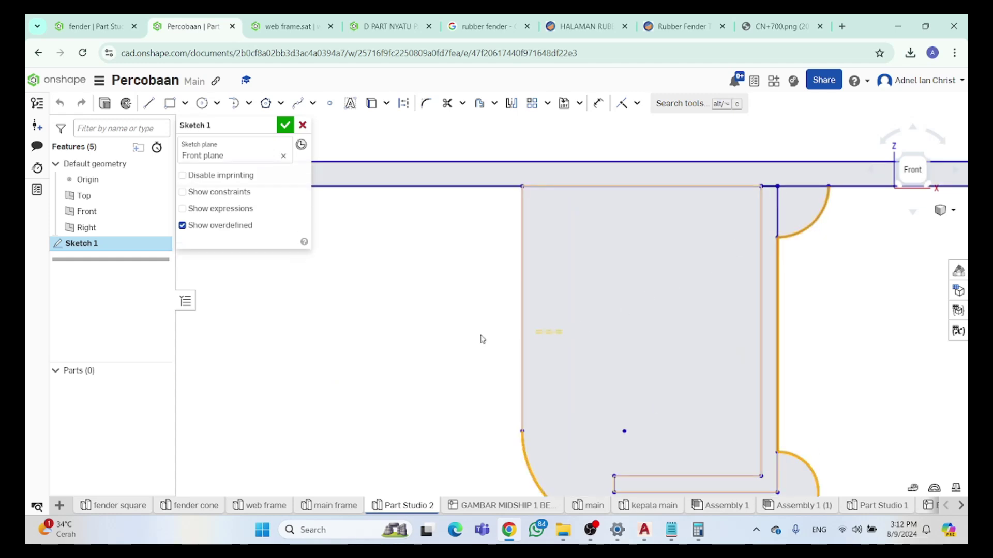
Add the cutout outlines around the two L-shaped stiffeners beyond the wide gap in the deck to the selection
scroll(638, 365, "down", 5)
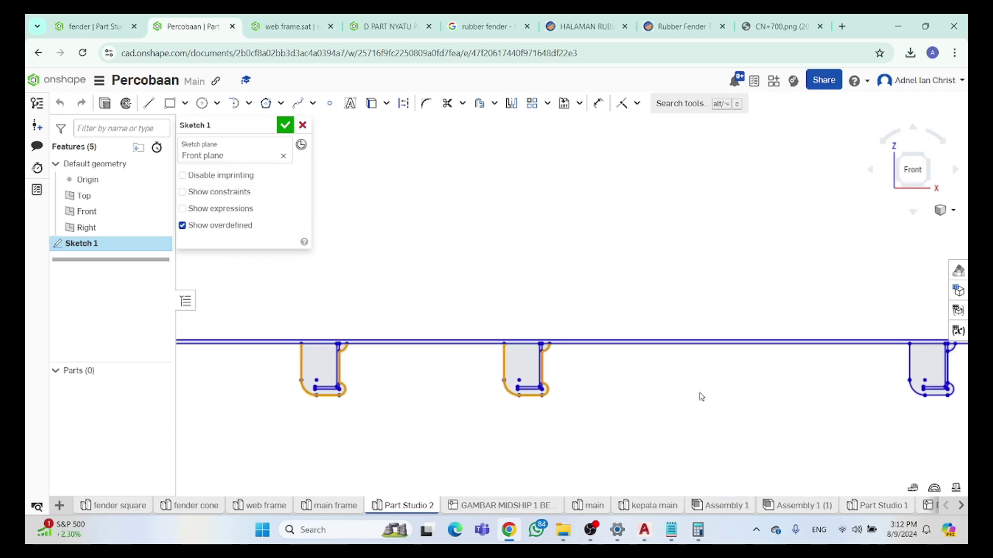
scroll(590, 382, "up", 5)
mouse_move(829, 454)
left_mouse_down()
mouse_move(638, 433)
mouse_move(631, 422)
left_mouse_up()
scroll(782, 261, "up", 4)
left_click_drag(828, 254, 782, 228)
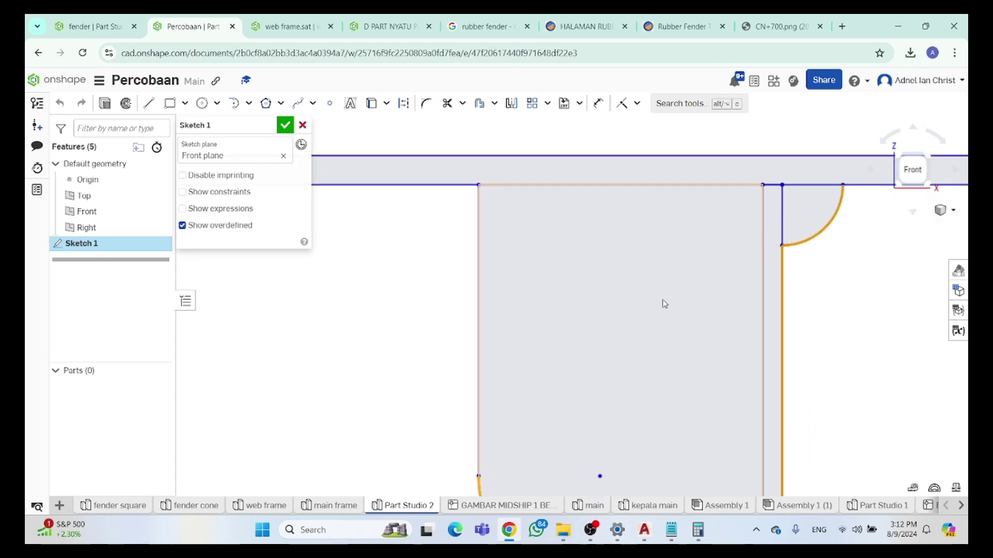
scroll(445, 335, "down", 6)
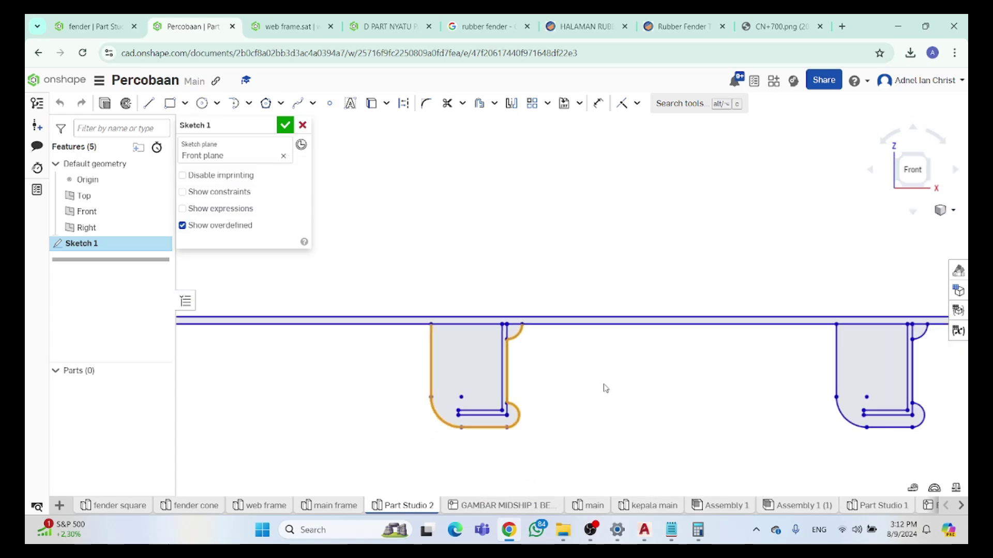
scroll(614, 405, "up", 3)
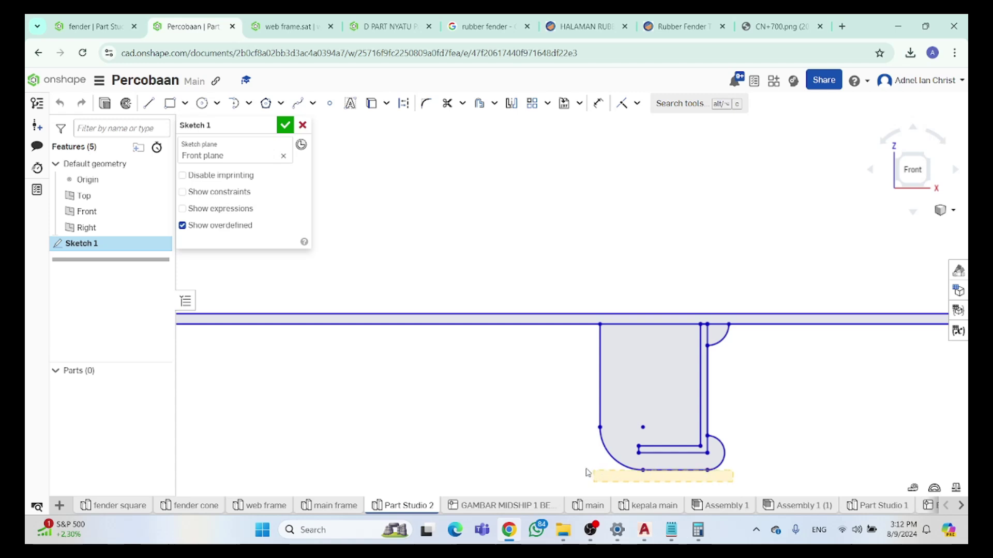
scroll(706, 354, "up", 3)
left_click(719, 344)
left_click(693, 370)
left_click(478, 383)
Add the rectangular outline around the outboard T-shaped deck girder to the selection, excluding the inner T profile
scroll(501, 388, "down", 10)
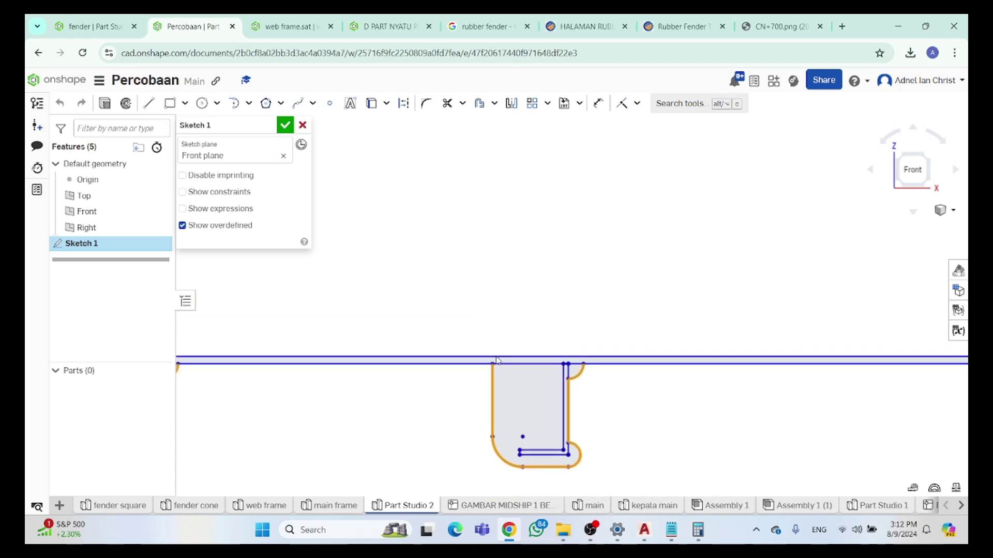
scroll(574, 437, "up", 8)
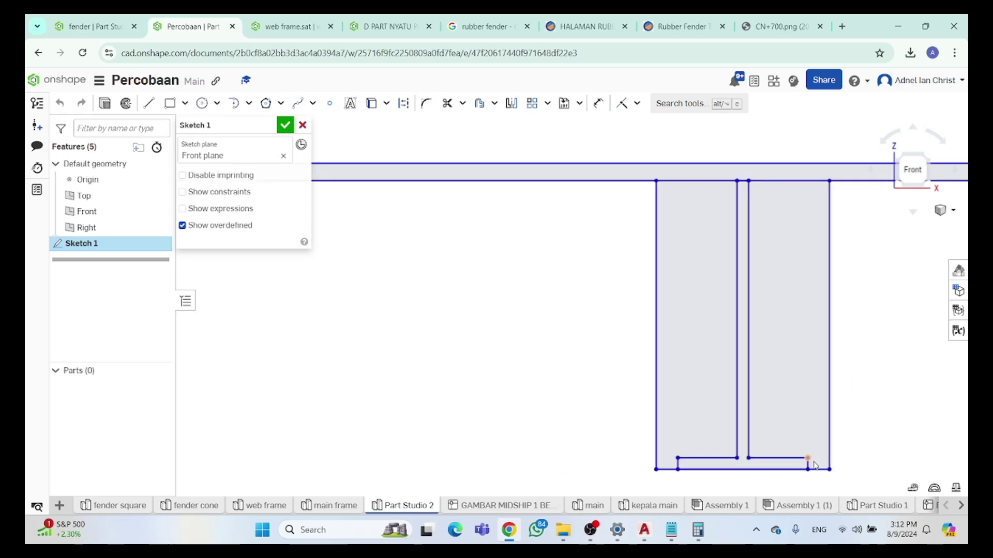
left_click_drag(839, 478, 815, 453)
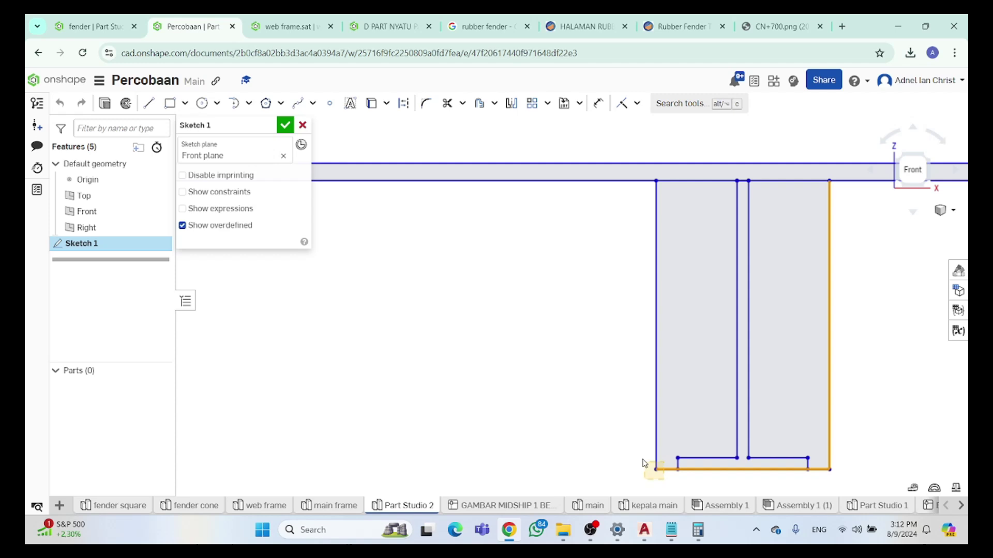
scroll(632, 450, "down", 6)
Add the cutout outline around the outermost L-shaped deck stiffener, including its small upper corner arc, to the selection
scroll(710, 372, "up", 3)
left_click_drag(472, 427, 472, 428)
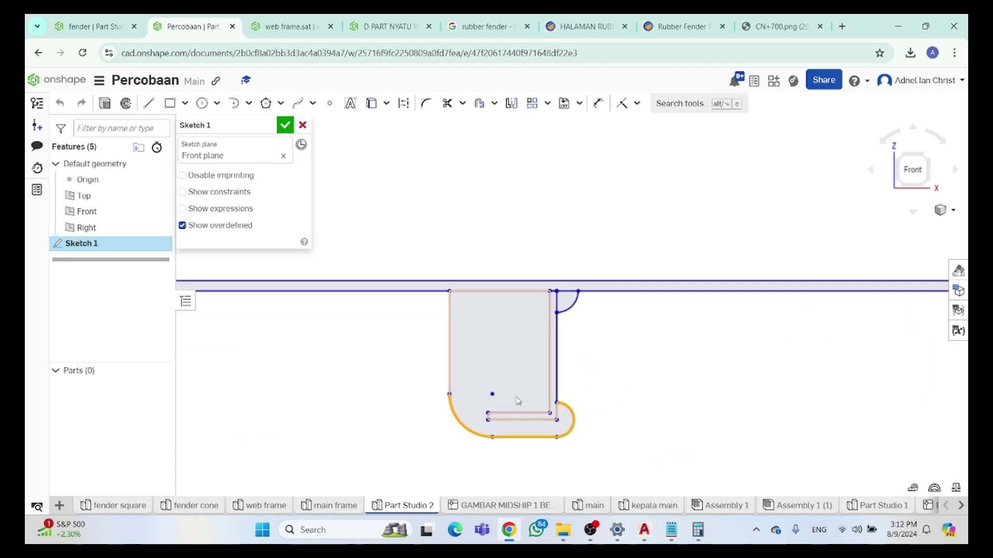
scroll(515, 396, "up", 3)
left_click_drag(630, 269, 581, 245)
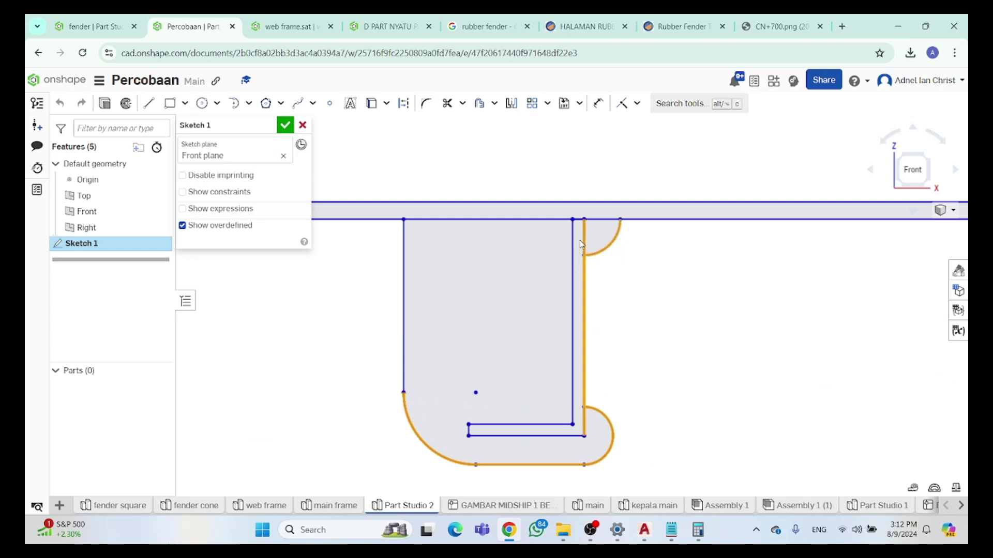
left_click_drag(360, 344, 357, 344)
Delete all the selected cutout outlines around the deck stiffeners and girders, keeping the L and T profiles
scroll(543, 373, "down", 12)
key("Delete")
scroll(533, 404, "down", 4)
scroll(584, 412, "up", 2)
scroll(452, 381, "up", 6)
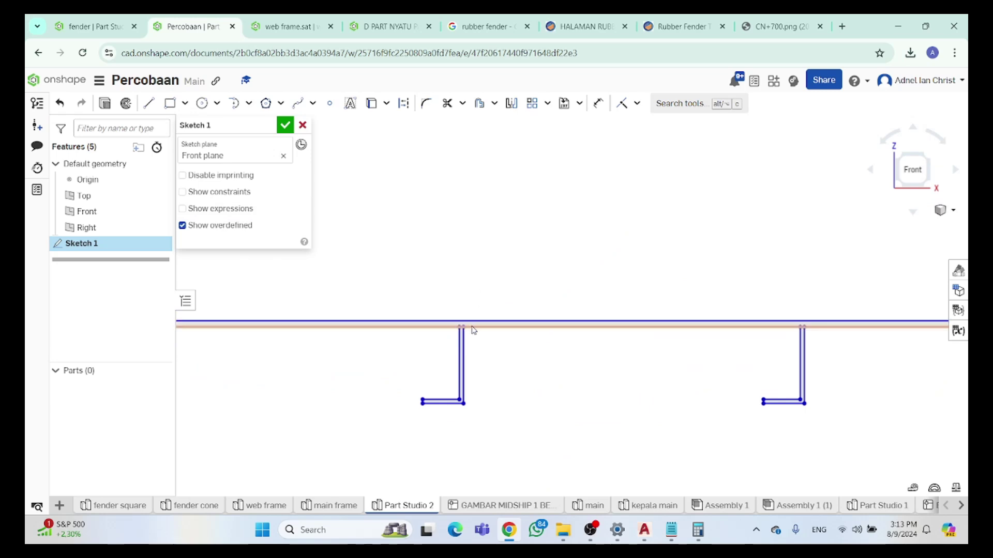
scroll(482, 330, "up", 4)
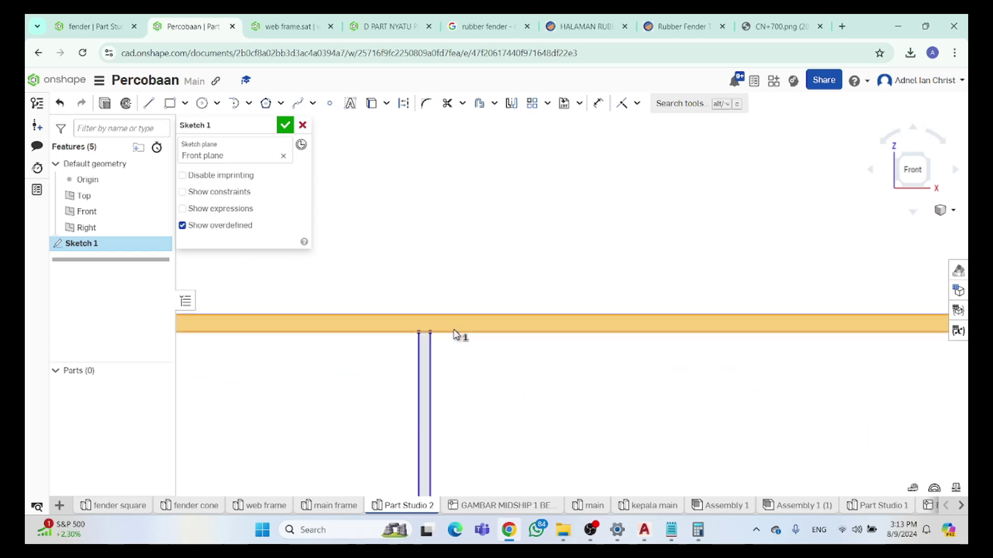
left_click(459, 332)
scroll(448, 355, "down", 3)
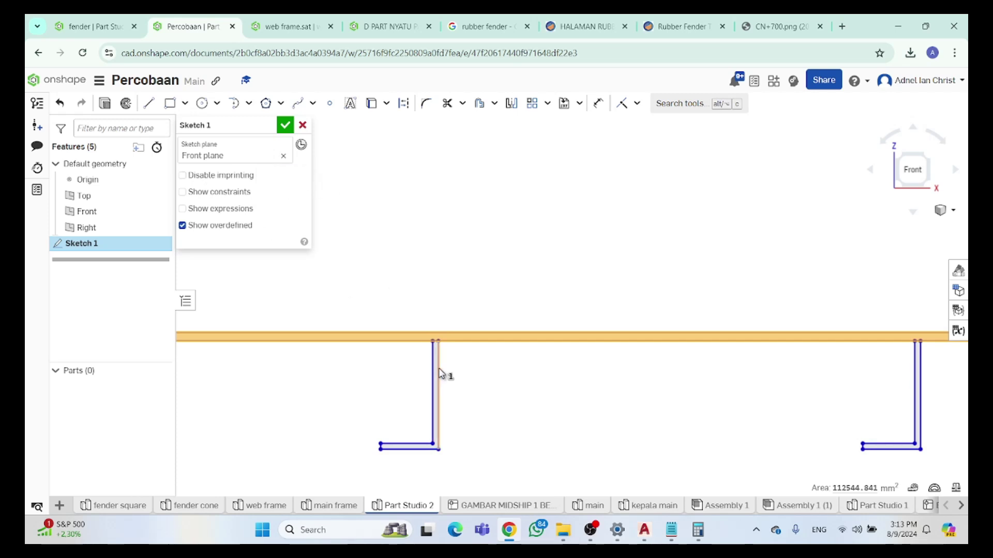
left_click(443, 342)
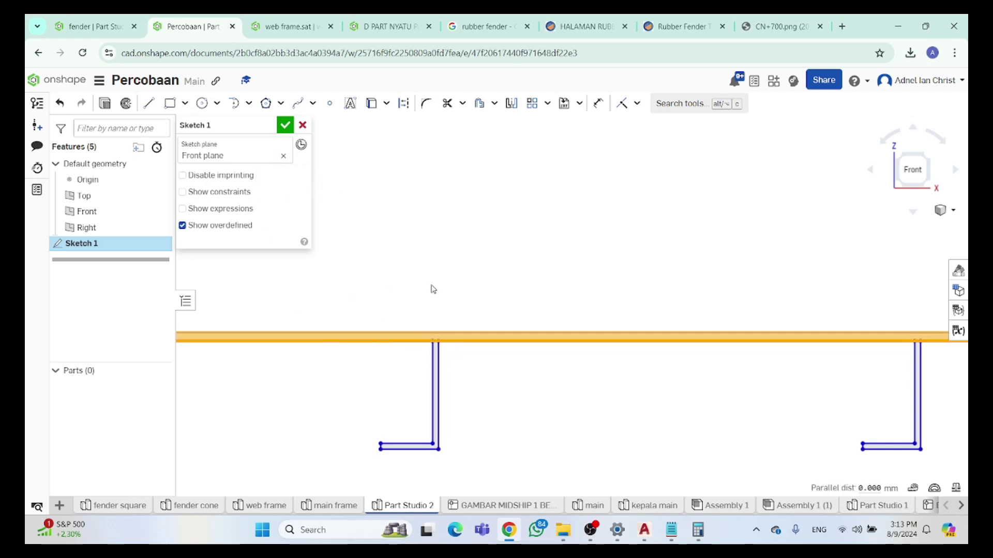
Extrude the faces of Sketch 1 as a new solid with a blind depth of 6000 mm
left_click(104, 103)
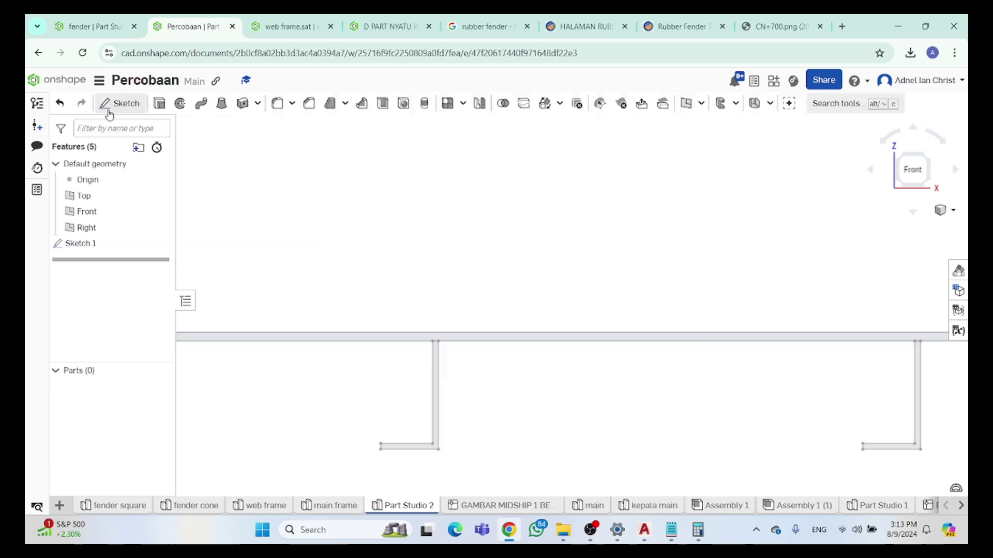
key("shift+e")
scroll(481, 352, "down", 5)
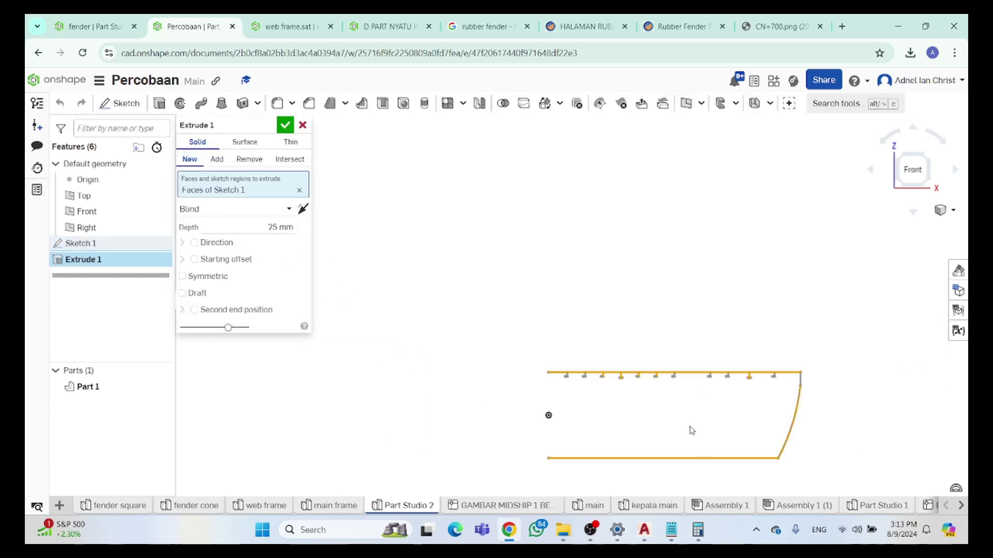
scroll(837, 393, "up", 3)
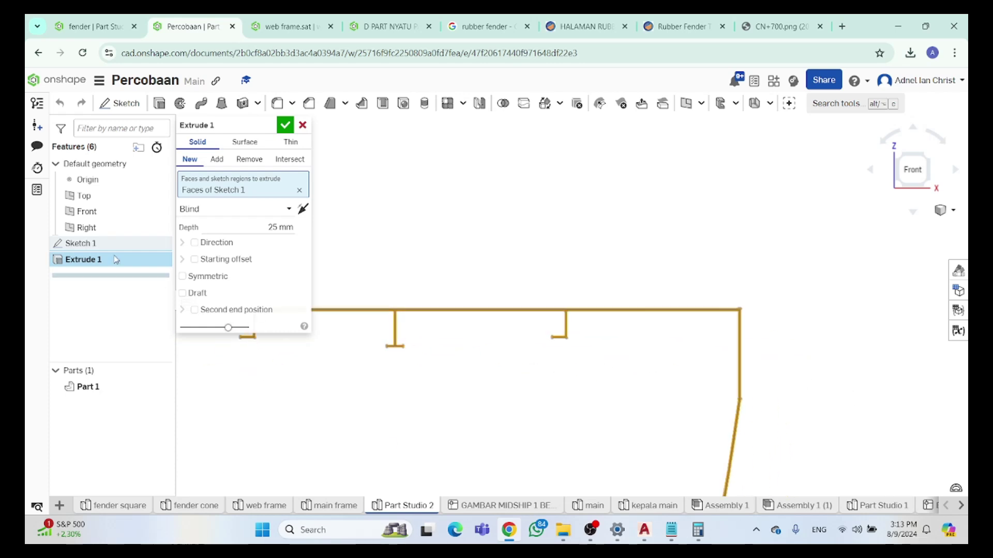
left_click(282, 228)
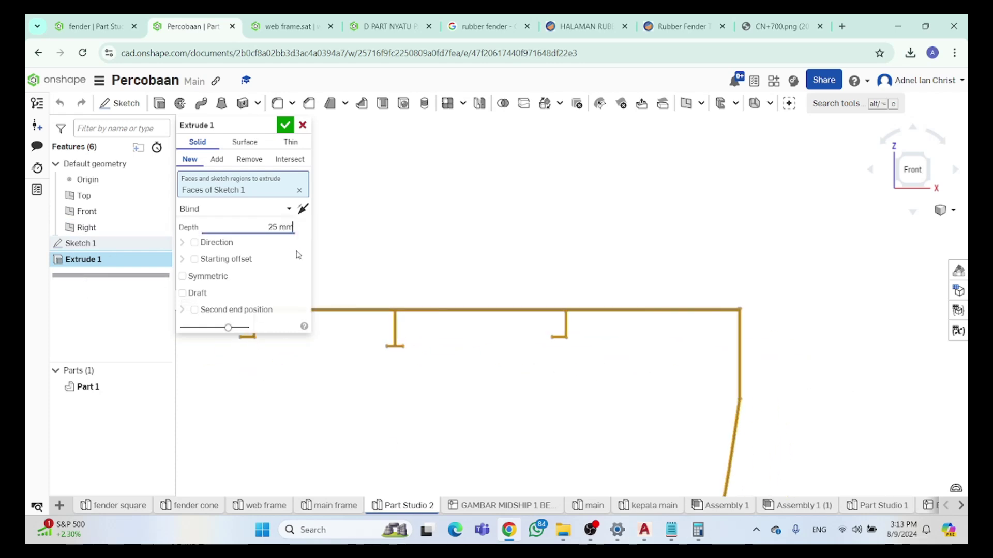
left_click_drag(273, 228, 262, 228)
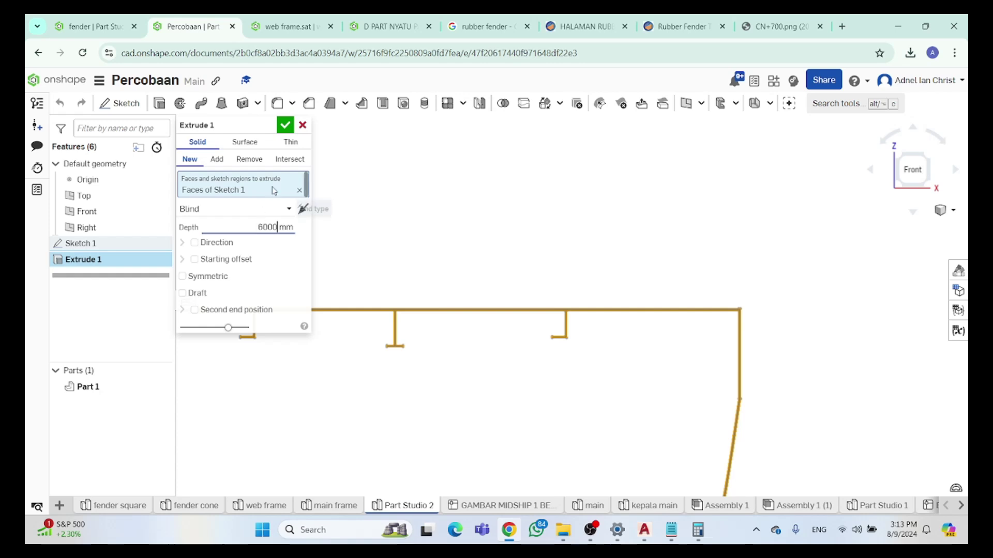
left_click(285, 124)
scroll(527, 362, "down", 5)
right_click_drag(521, 393, 572, 413)
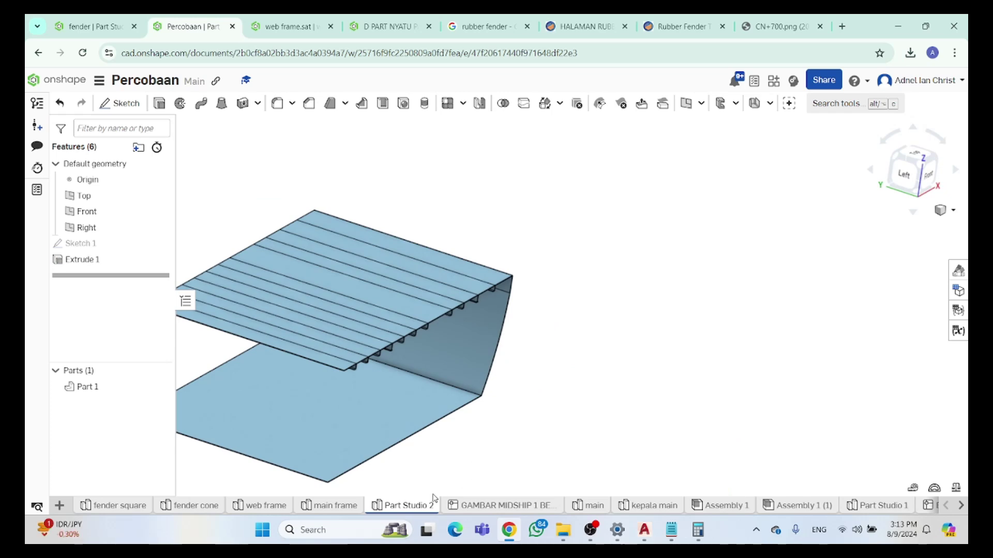
Rename the Part Studio 2 tab as kulit
right_click(426, 506)
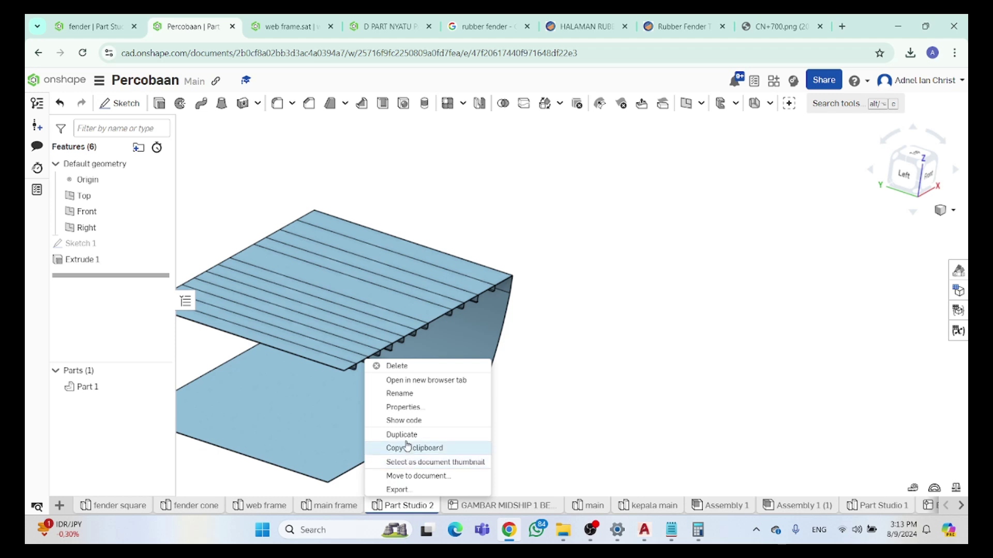
left_click(401, 394)
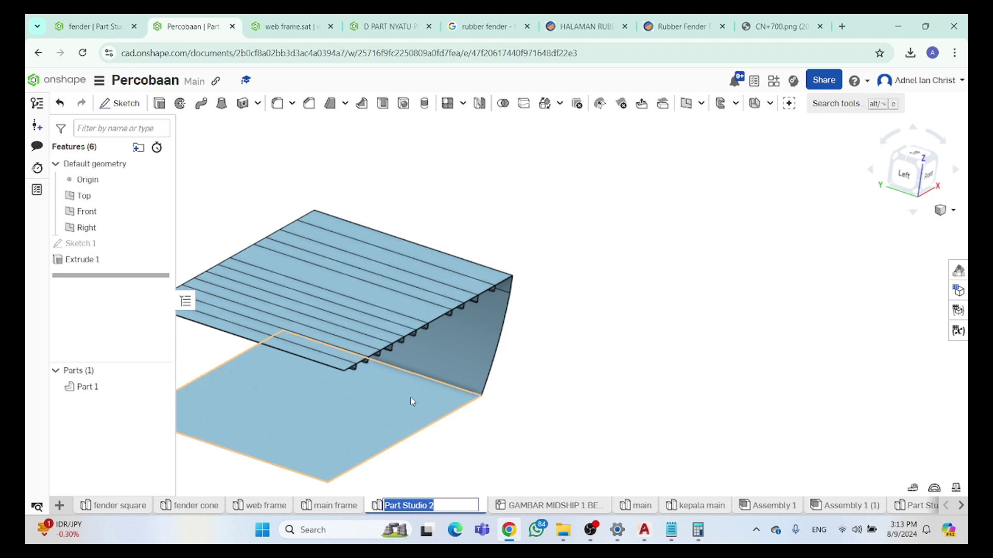
type("kulit")
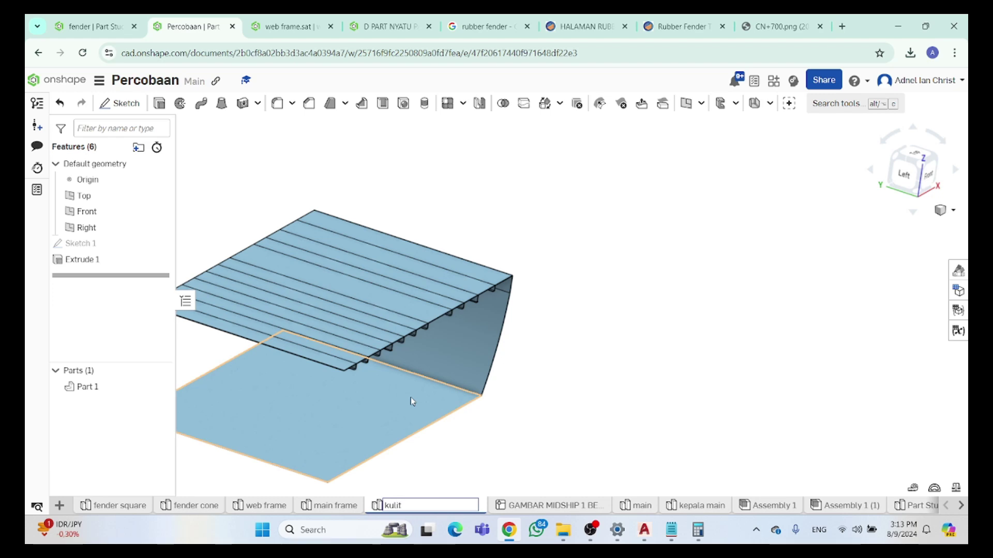
key("Return")
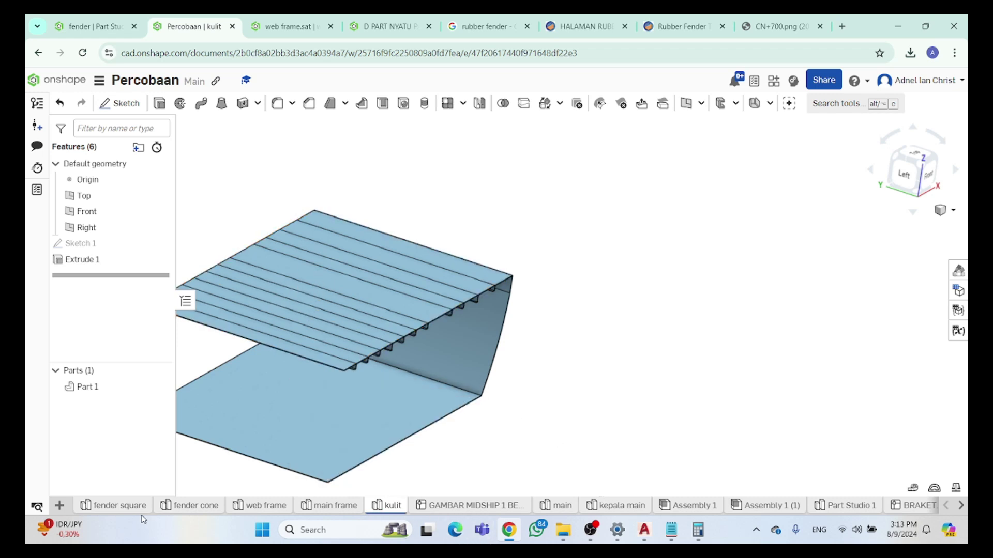
Create a new assembly in the Percobaan document
left_click(59, 507)
left_click(92, 423)
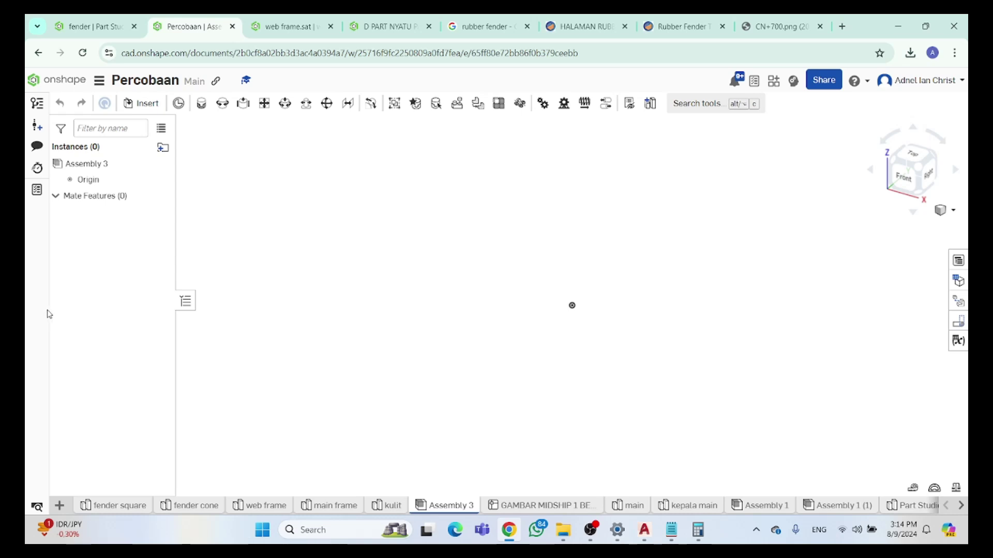
Try to list the insertable parts for the new assembly from the current document, other documents and standard content
left_click(141, 103)
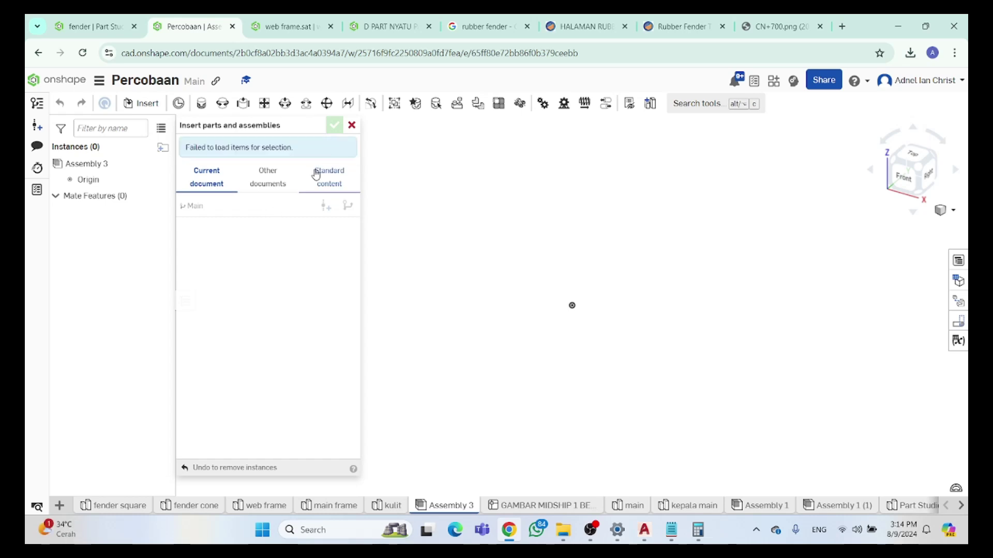
left_click(352, 124)
left_click(141, 103)
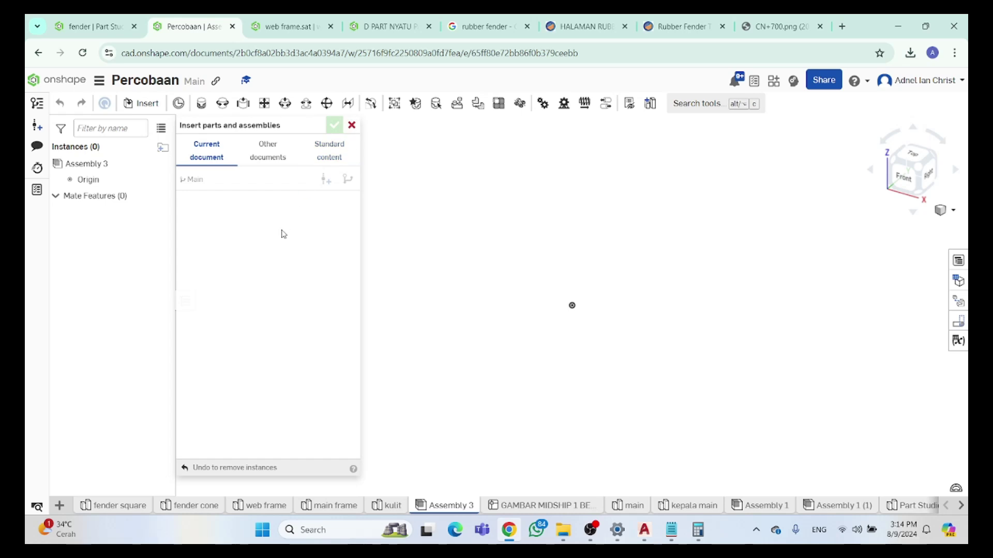
left_click(268, 159)
left_click(315, 153)
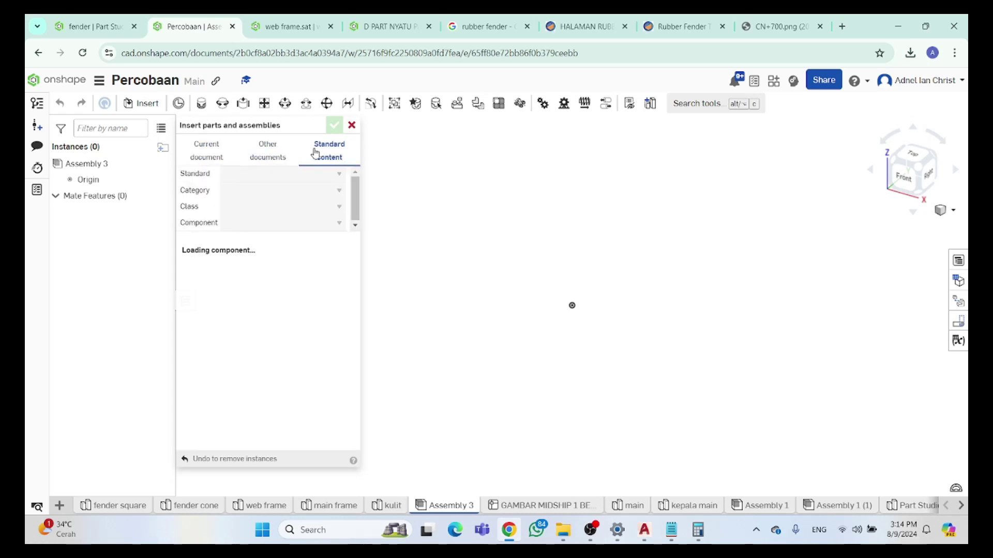
left_click(201, 158)
left_click(352, 125)
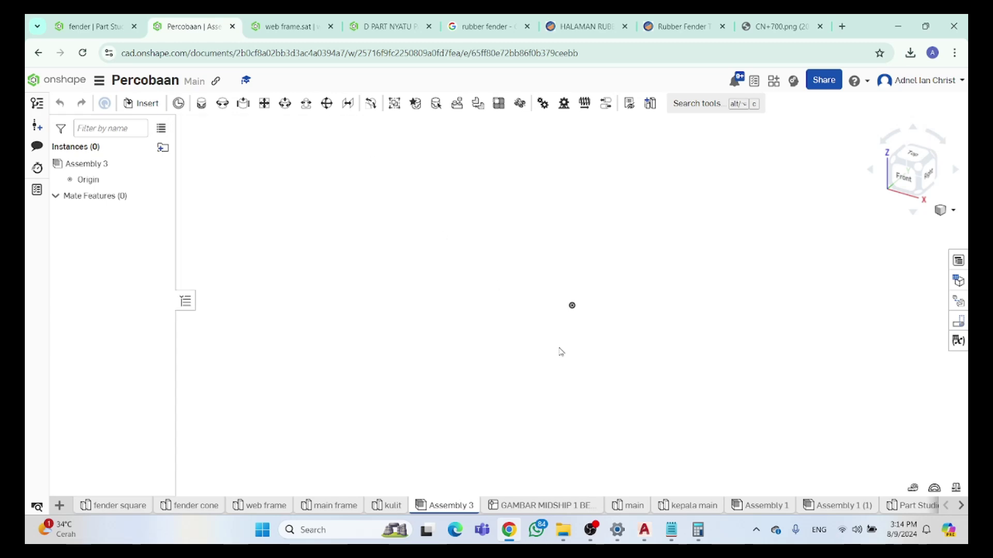
Delete the imported GAMBAR MIDSHIP 1 drawing from the document
right_click(581, 506)
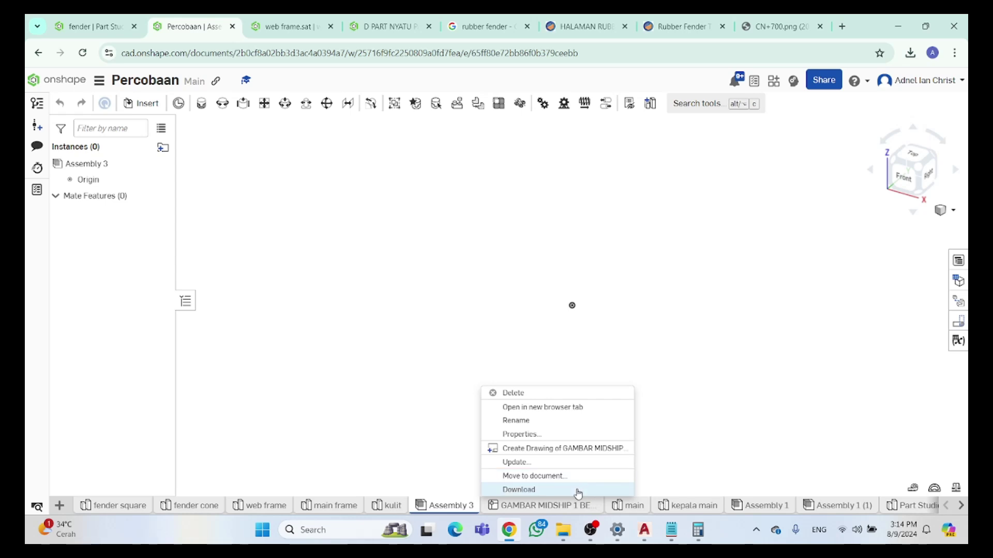
left_click(535, 394)
Examine the kulit part studio, Assembly 1 and the contents of the CAD Imports folder, ending back at Assembly 3
mouse_move(694, 506)
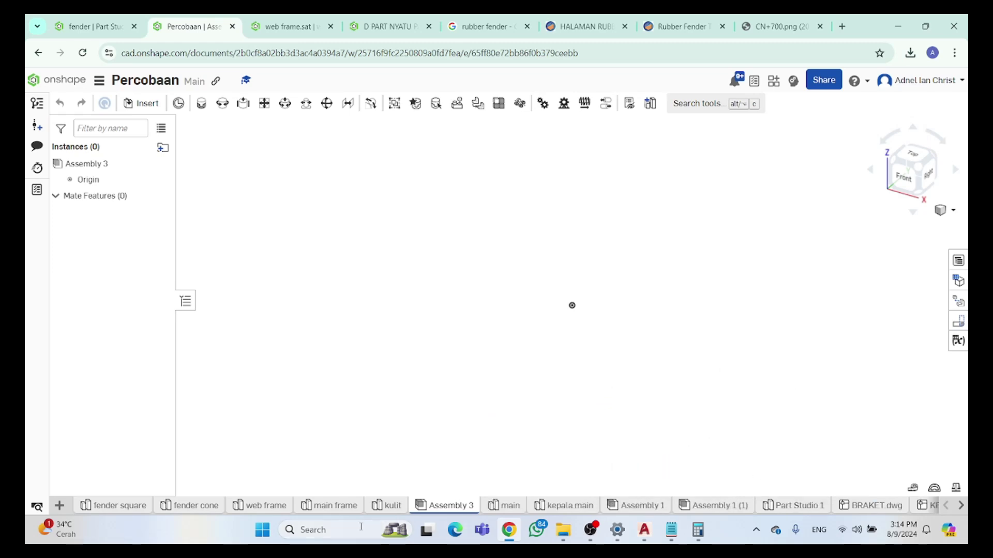
left_click(385, 506)
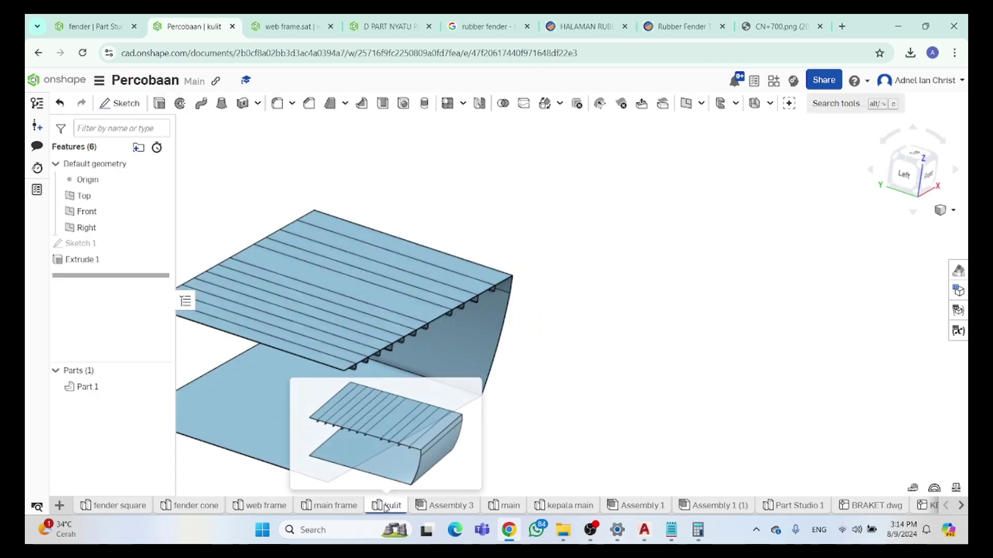
left_click(434, 507)
right_click(632, 507)
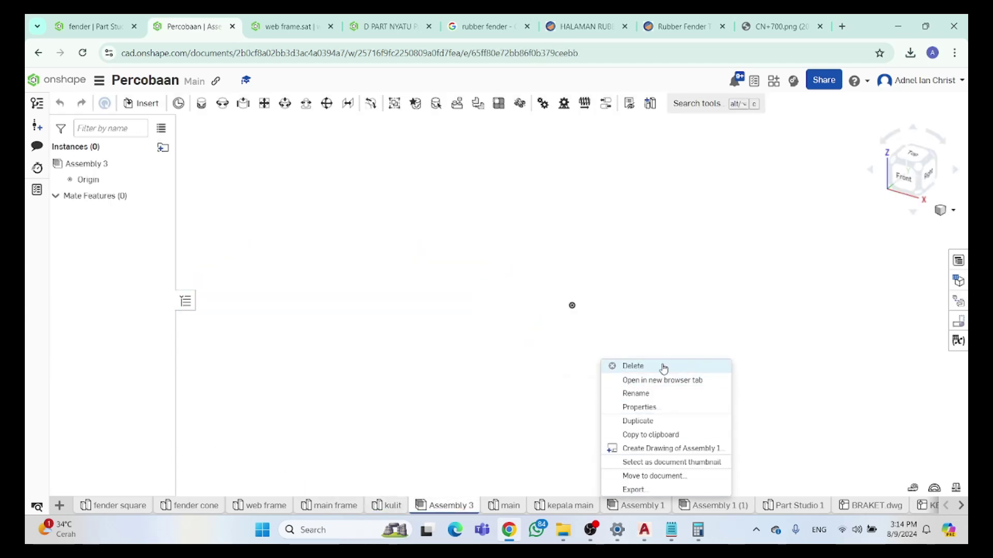
left_click(658, 508)
left_click(659, 508)
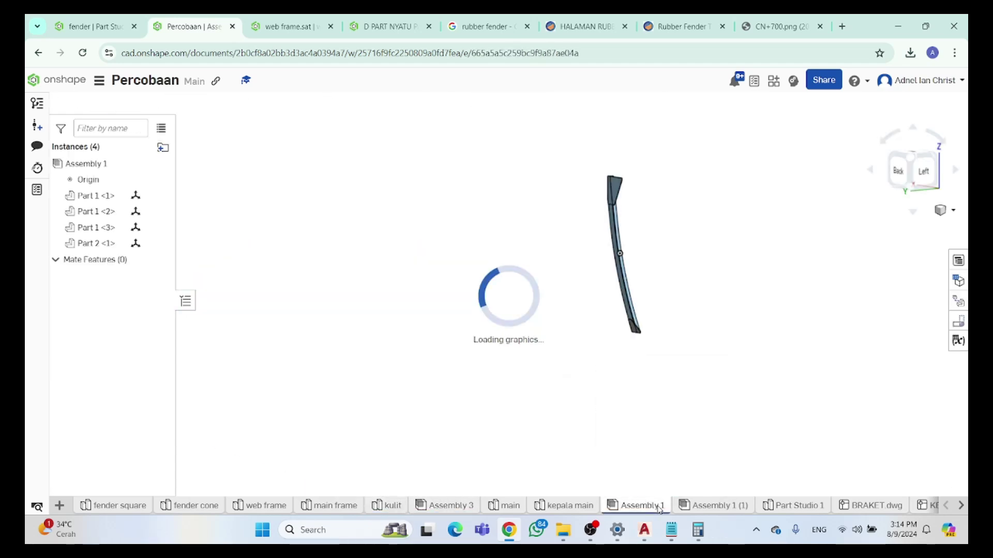
left_click(453, 514)
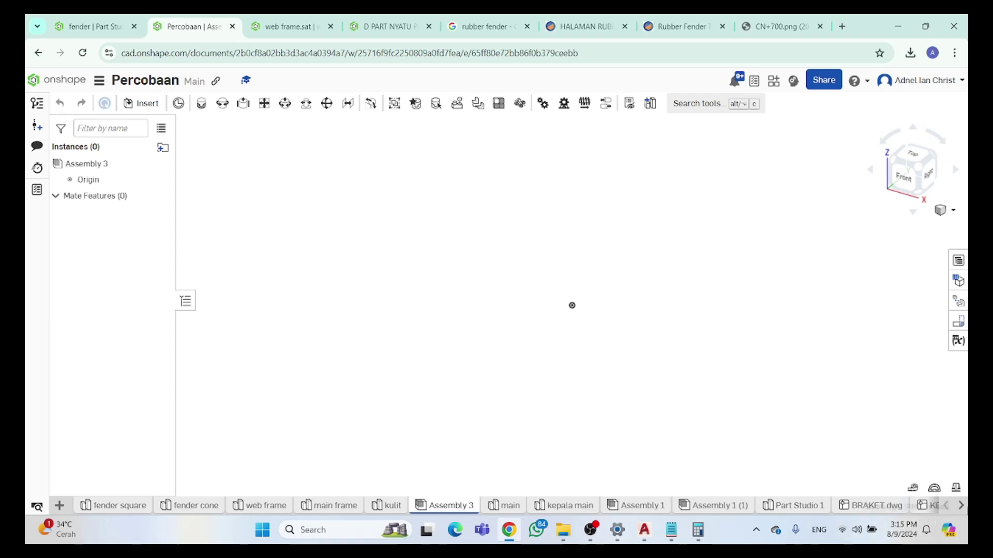
left_click(962, 507)
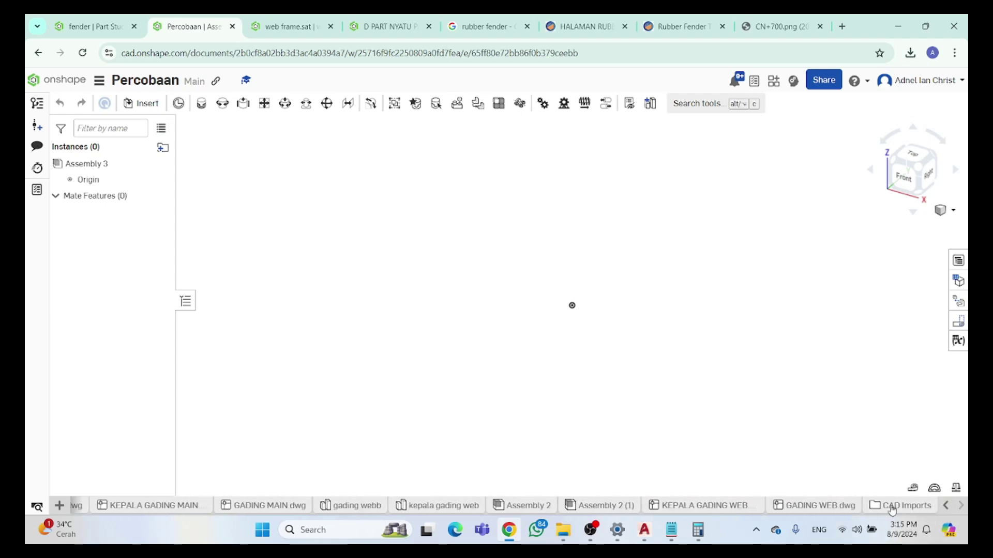
right_click(885, 511)
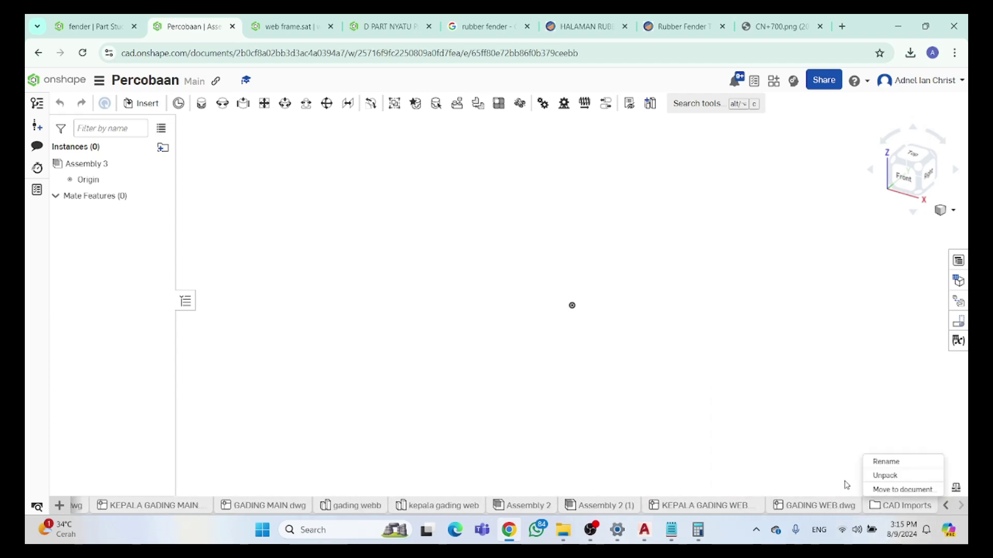
left_click(790, 461)
left_click(878, 509)
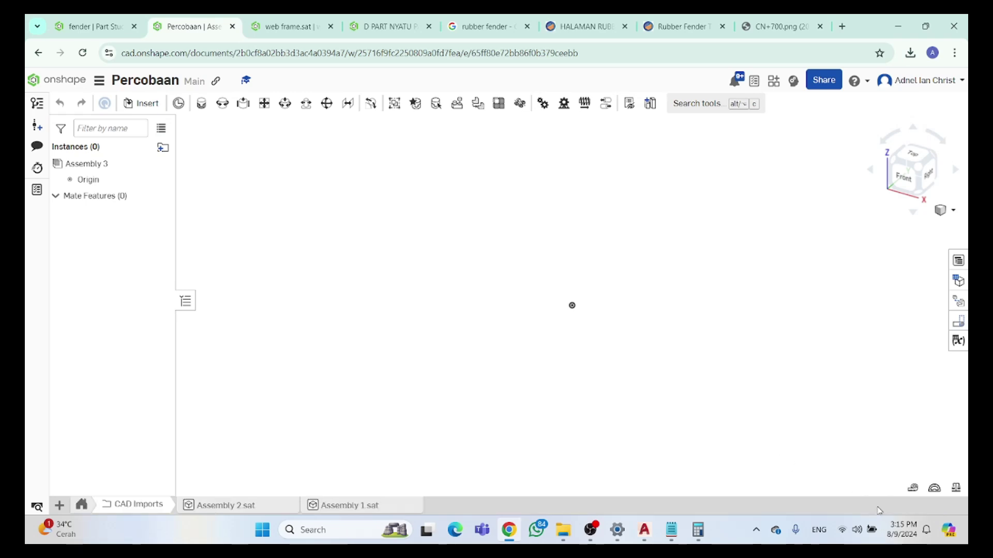
left_click(81, 505)
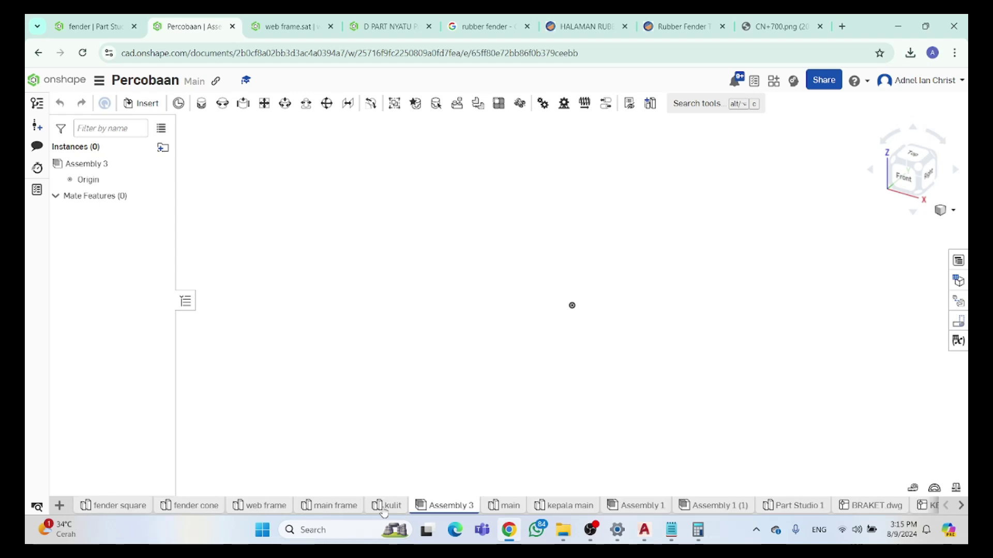
right_click(787, 505)
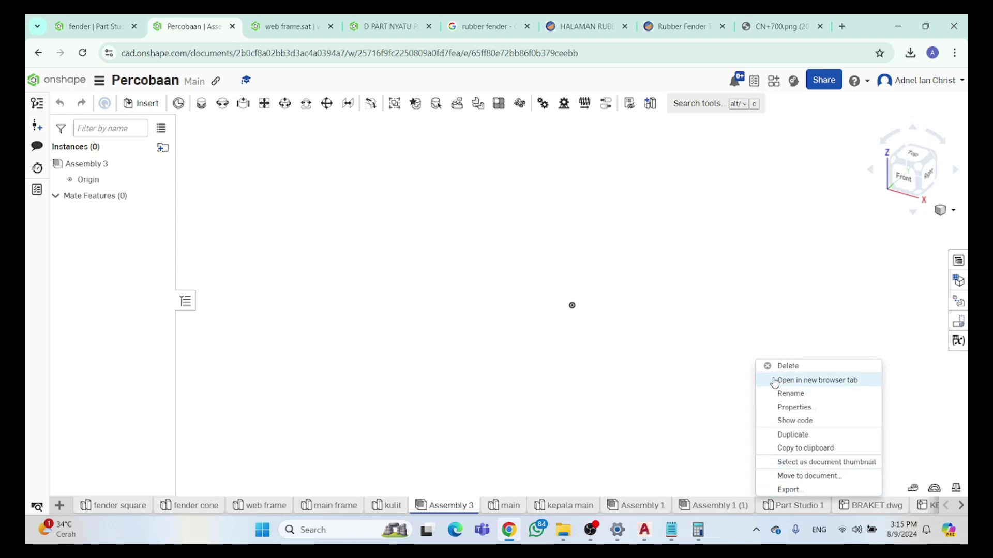
left_click(787, 367)
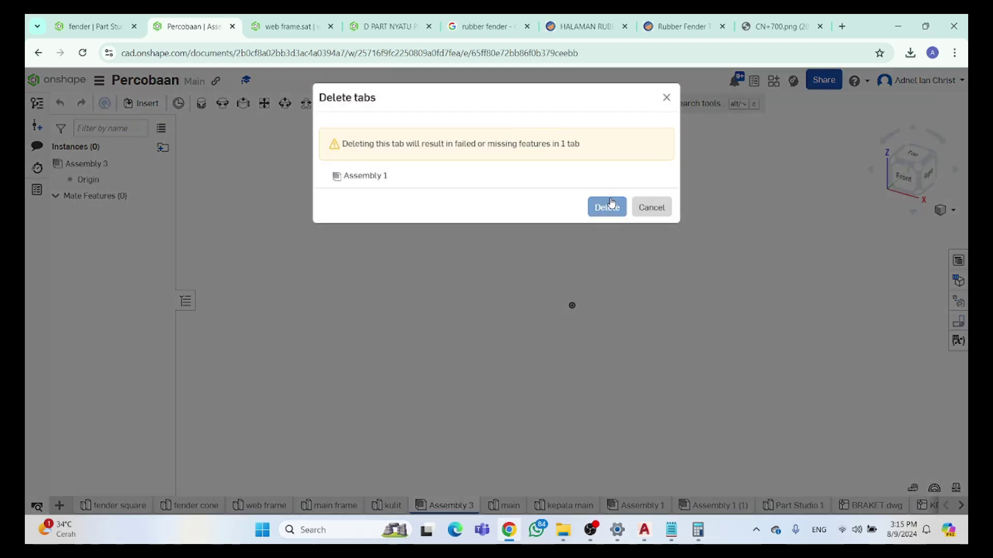
left_click(659, 207)
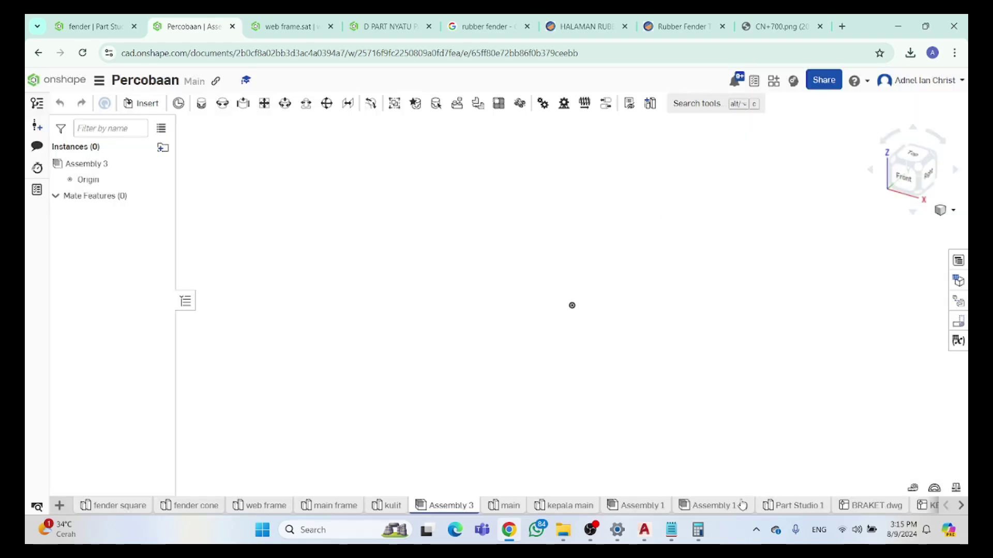
Delete Assembly 1 (1), Assembly 1 and the empty Assembly 3 from the document
right_click(749, 504)
left_click(725, 368)
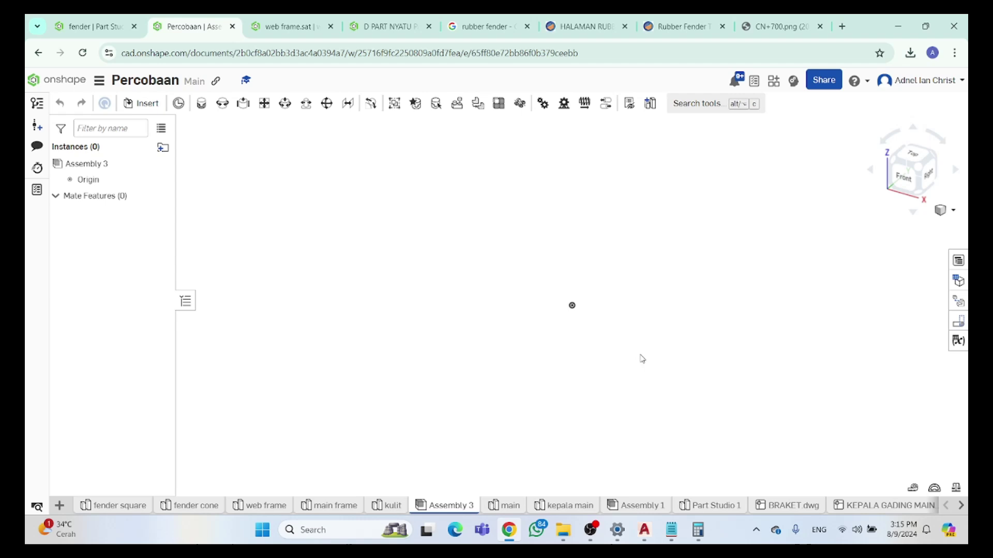
right_click(634, 506)
left_click(630, 366)
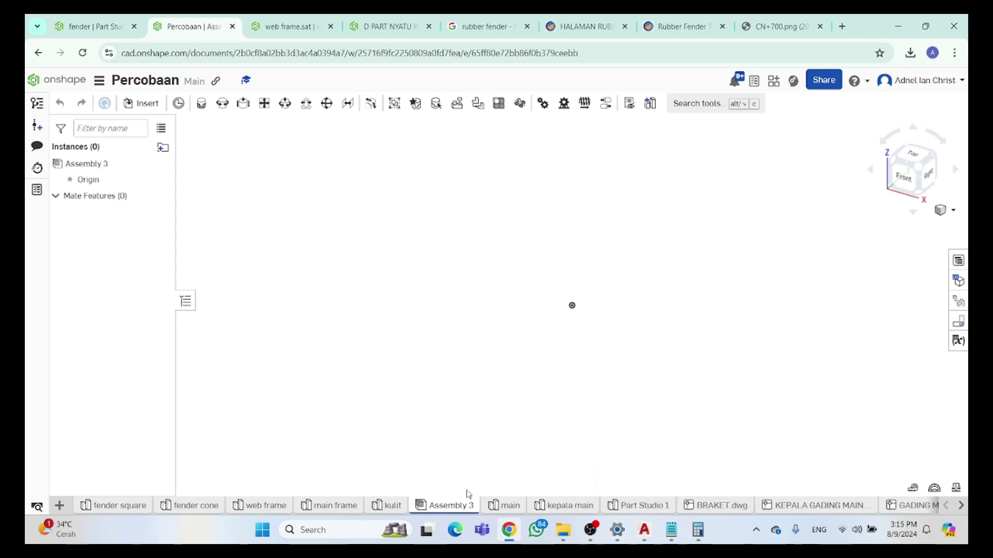
right_click(453, 505)
left_click(485, 366)
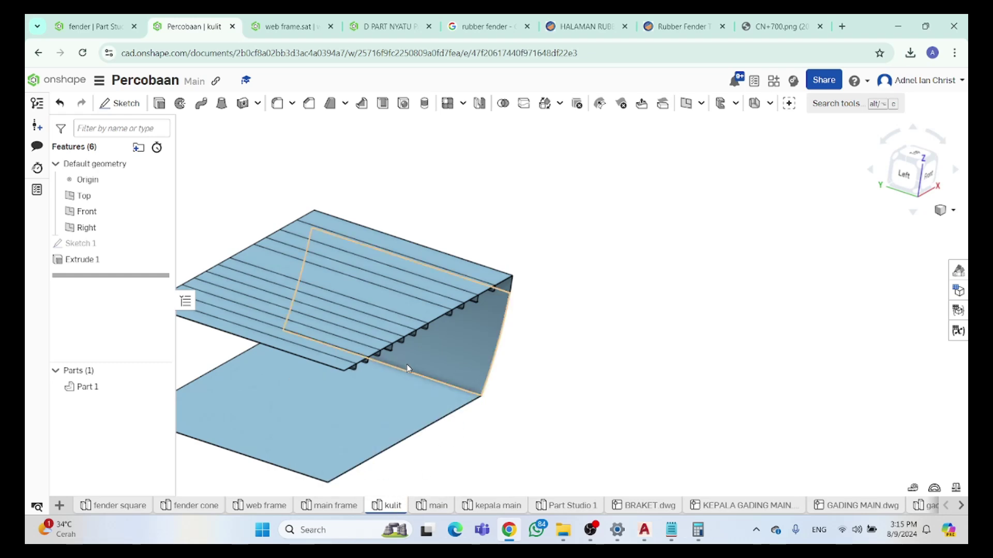
Delete Assembly 2 (1) and Assembly 2 from the document
right_click_drag(550, 401, 533, 371)
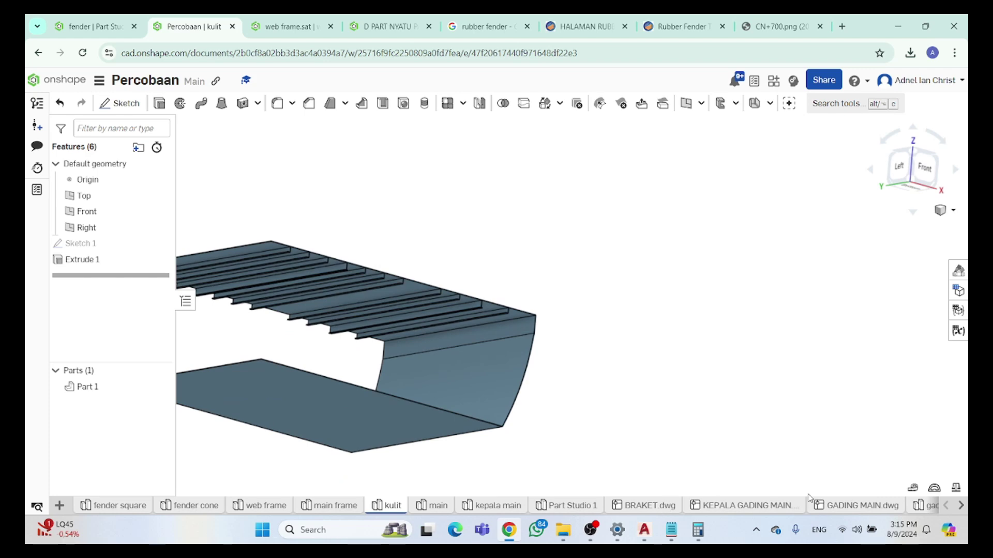
left_click(961, 509)
left_click(961, 509)
left_click(607, 512)
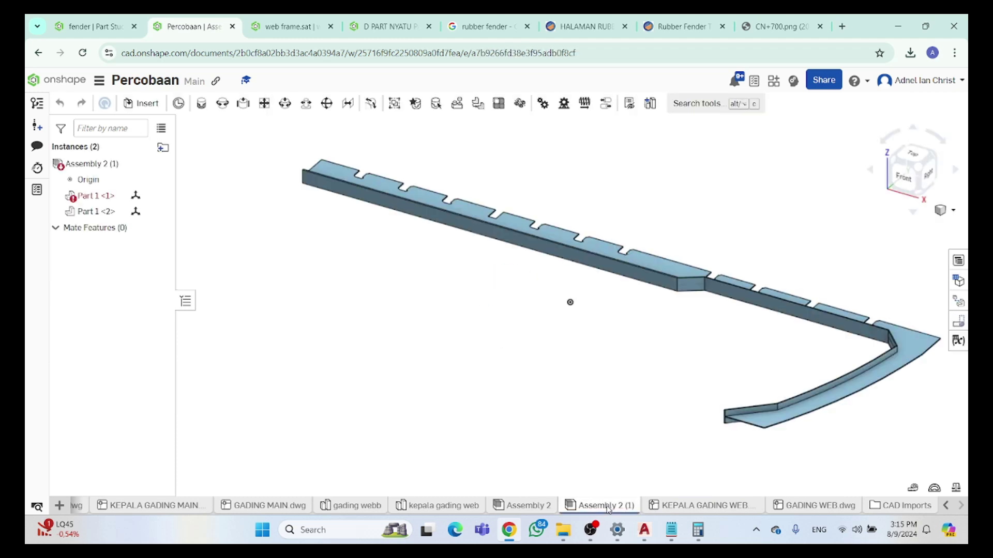
right_click(607, 512)
left_click(591, 366)
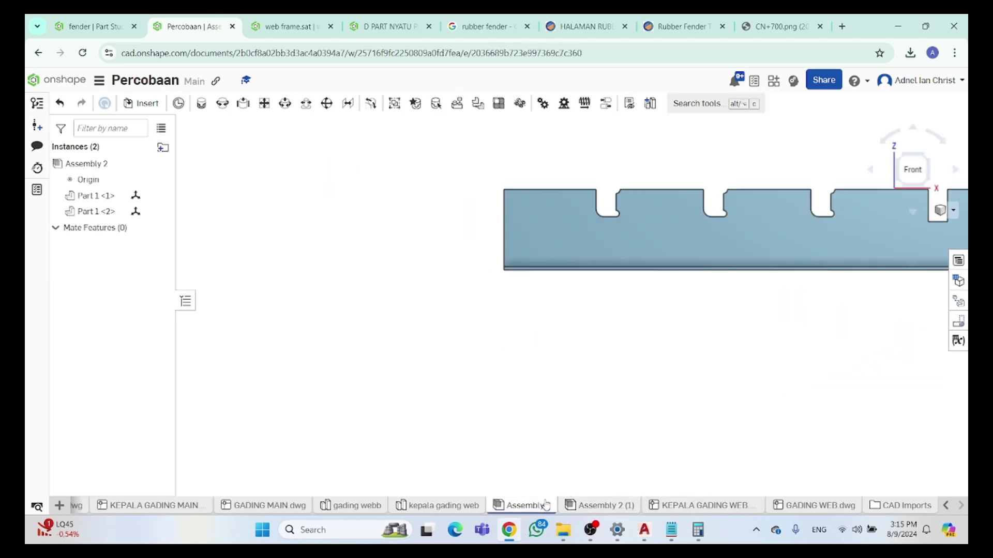
right_click(540, 510)
right_click(850, 511)
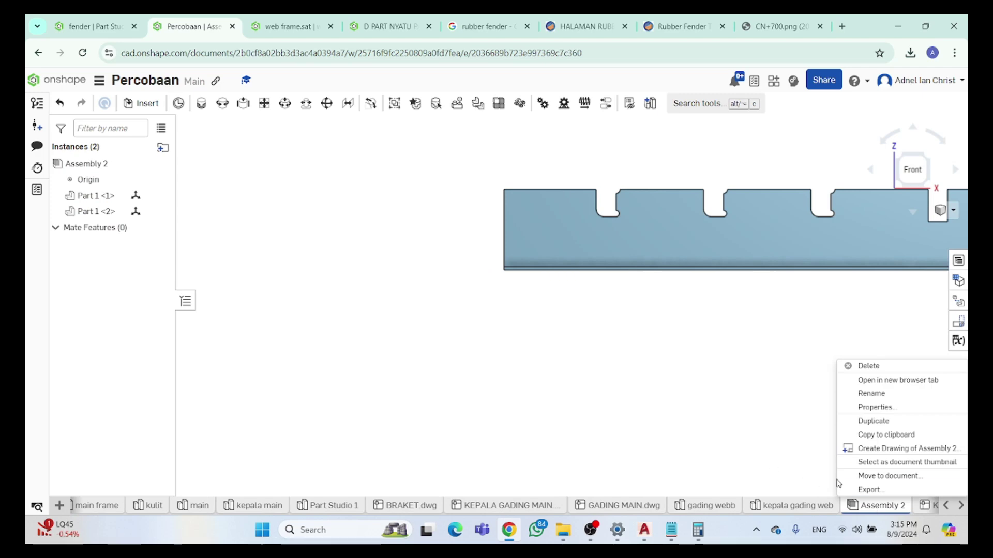
left_click(835, 383)
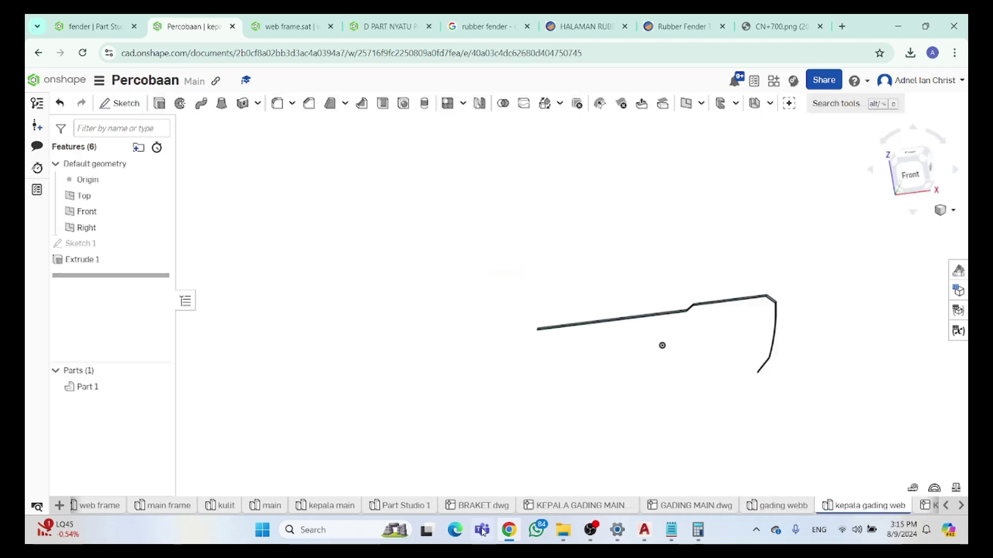
Create a new assembly and insert the kulit, gading webb and kepala gading web parts into it
left_click(59, 506)
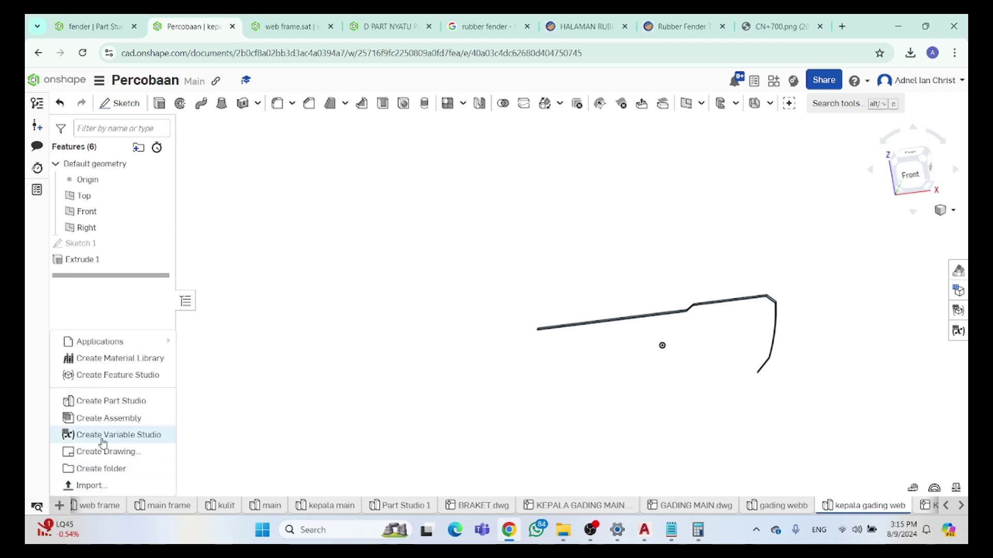
left_click(113, 403)
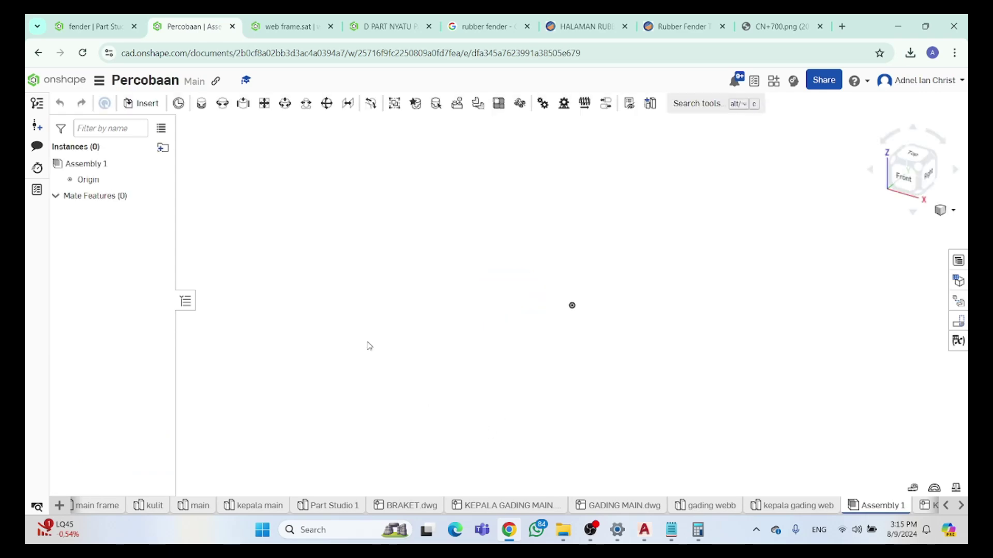
left_click(141, 103)
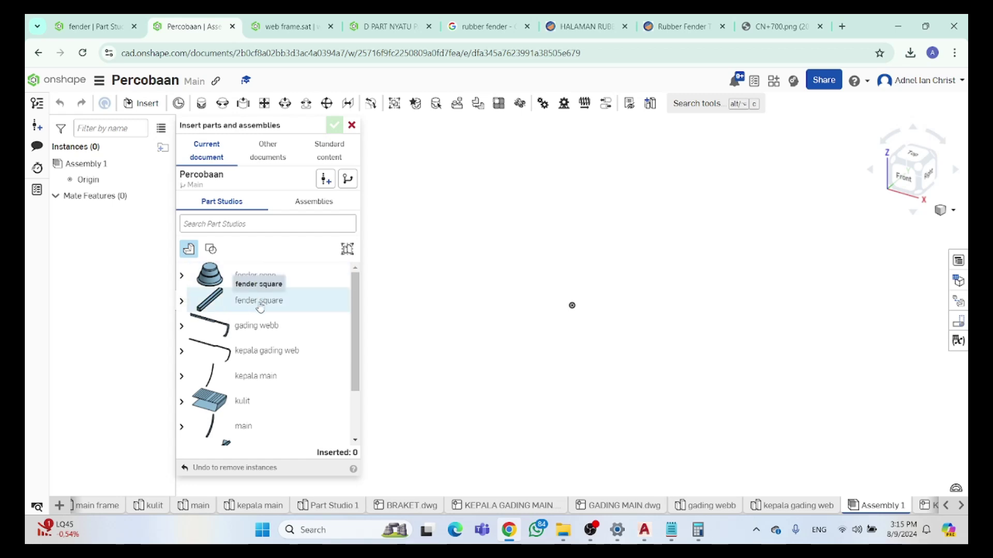
left_click(267, 402)
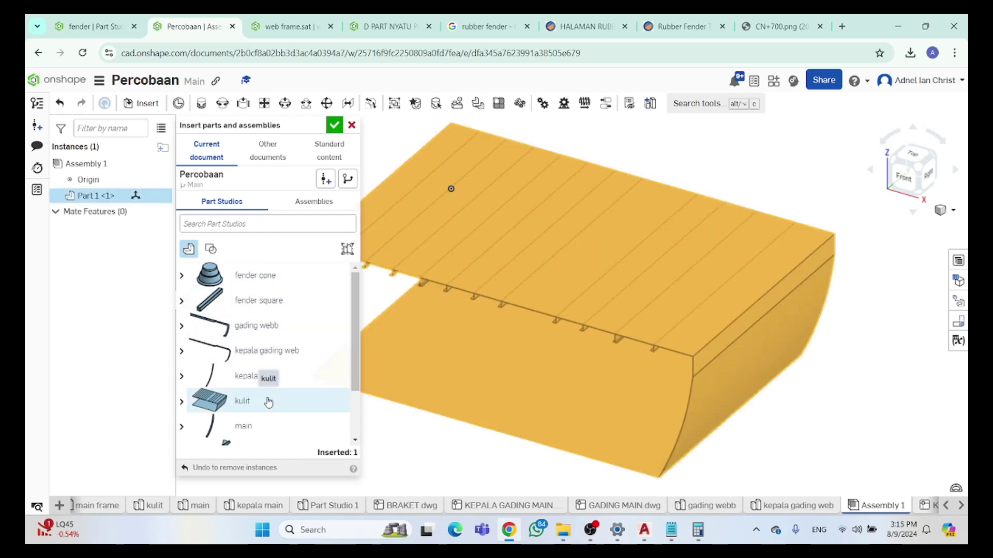
left_click(267, 339)
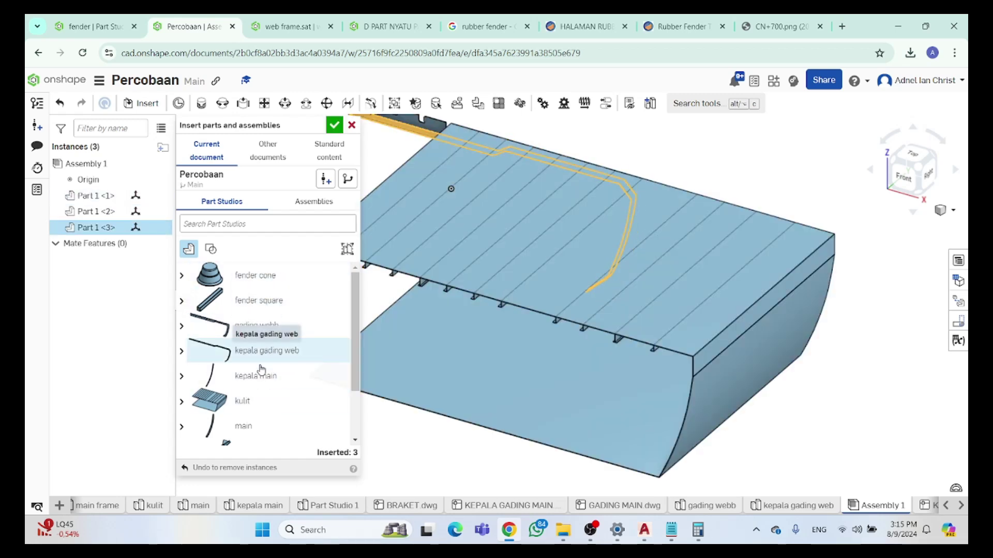
left_click(336, 129)
scroll(386, 251, "down", 2)
right_click_drag(419, 242, 542, 228)
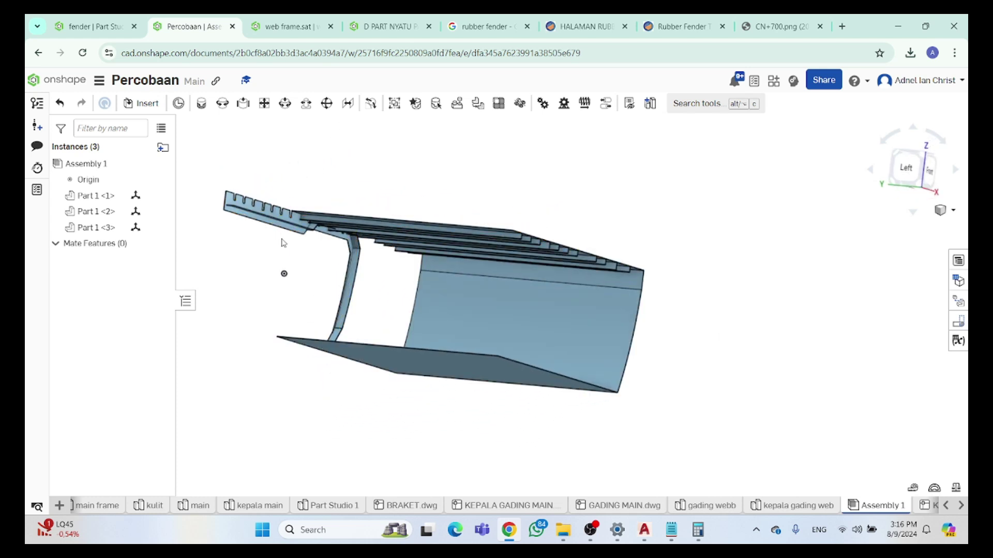
Delete the gading webb and kepala gading web instances from the assembly, keeping only the kulit shell
left_click(97, 230)
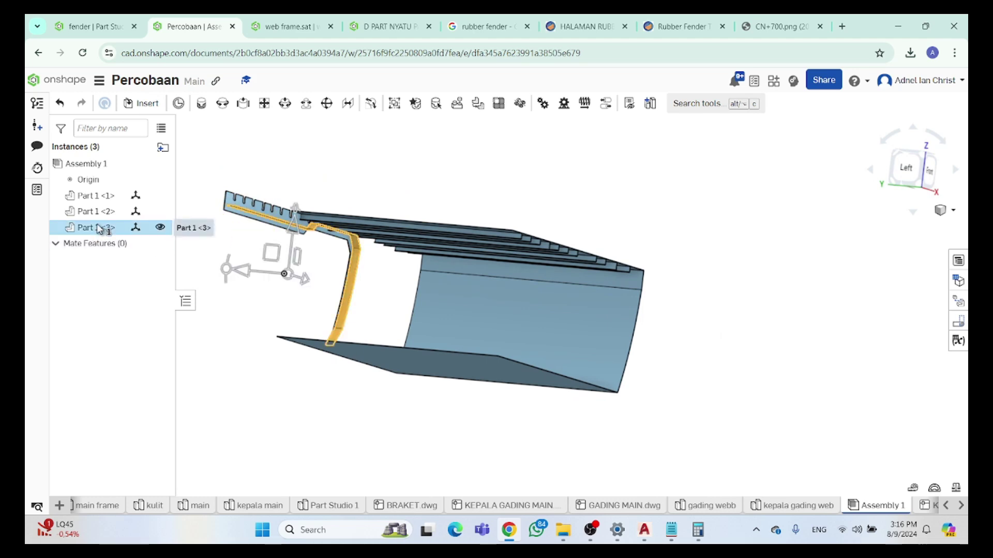
left_click(99, 212, "shift")
key("Delete")
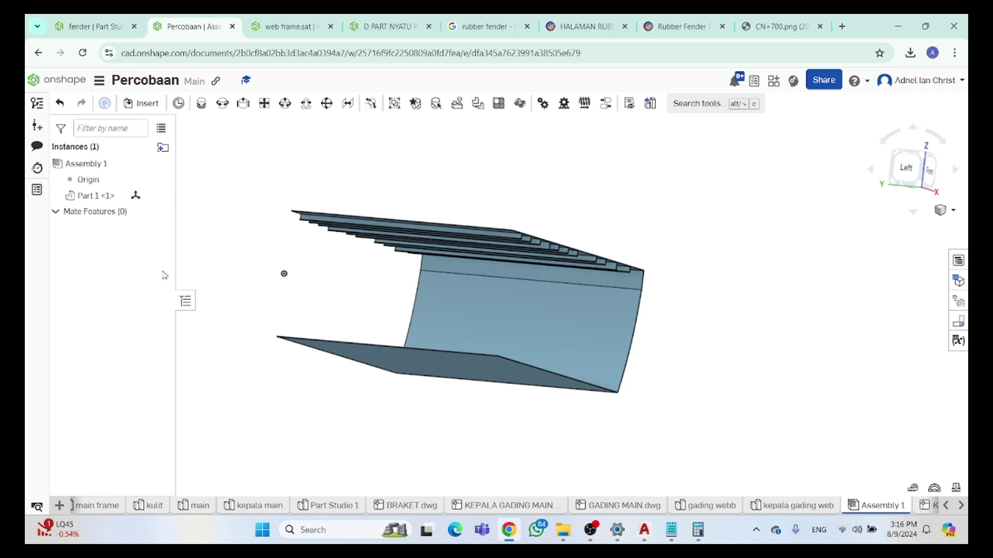
Insert the part from the web frame part studio into the assembly
left_click(141, 103)
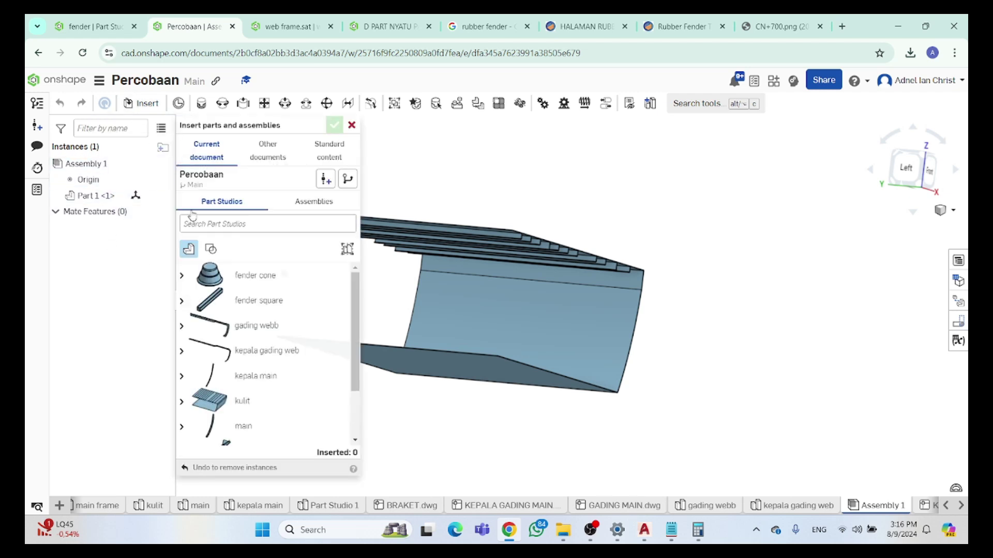
scroll(277, 370, "down", 2)
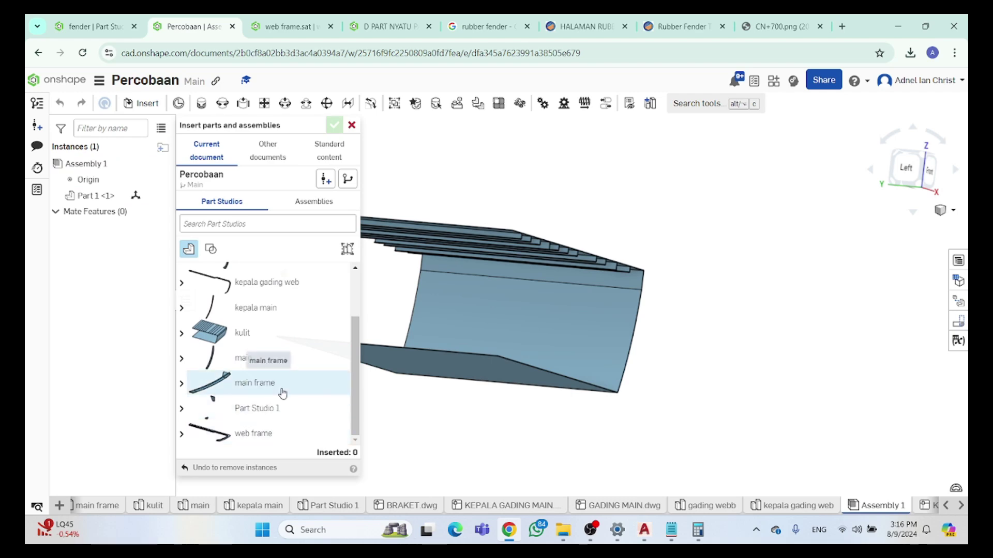
left_click(279, 434)
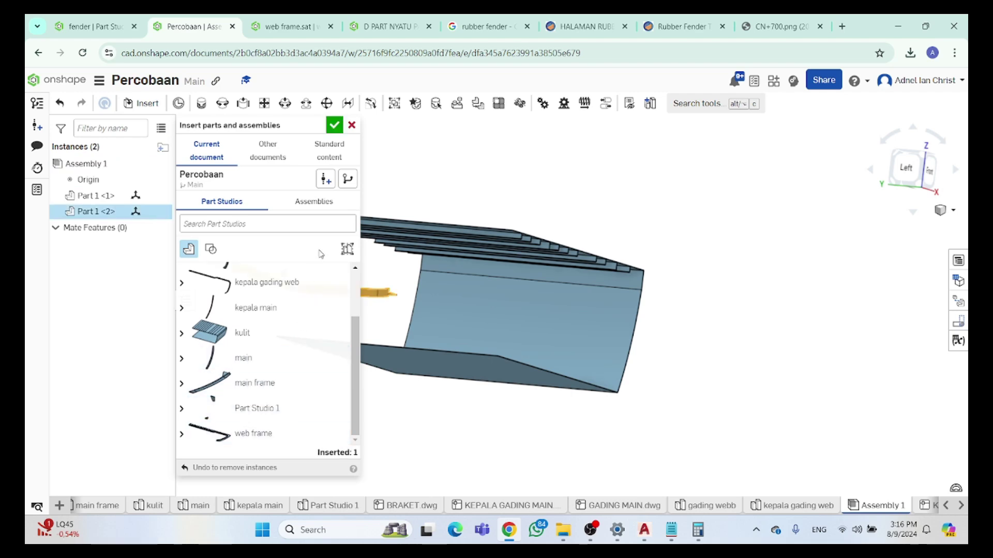
left_click(334, 125)
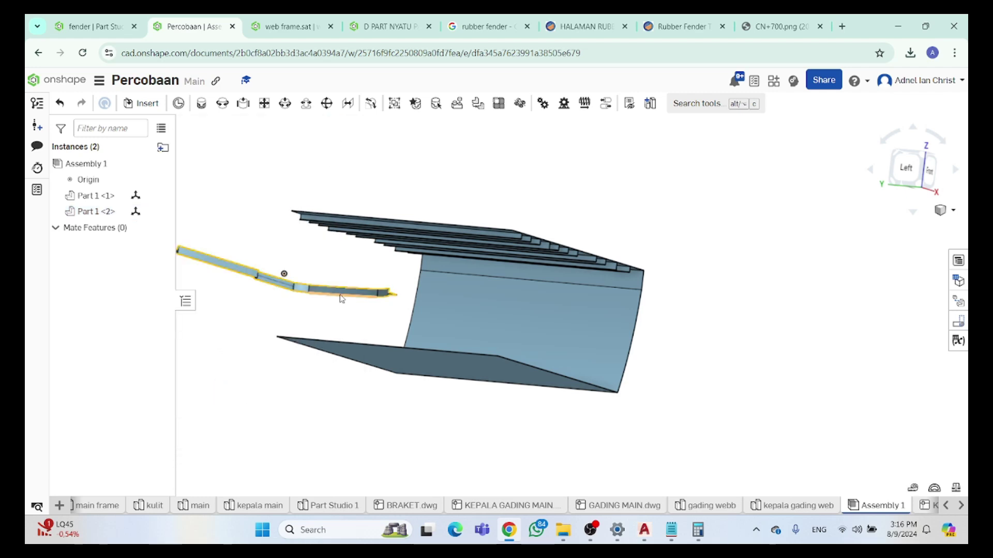
Rotate the web frame 90 degrees in the left view so it stands upright, parallel to the hull shell's cross-section
right_click_drag(338, 292, 338, 319)
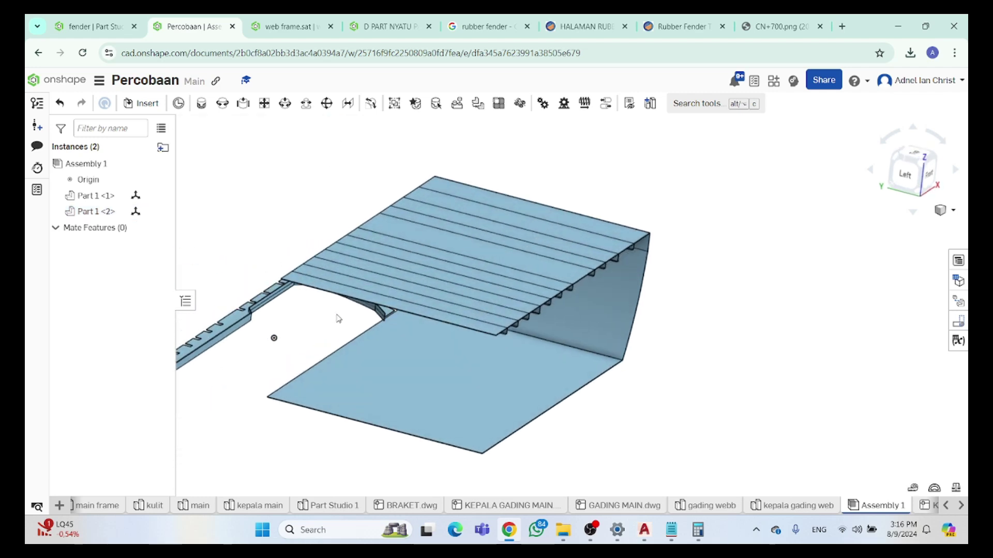
left_click(902, 175)
scroll(287, 343, "down", 5)
scroll(438, 341, "up", 3)
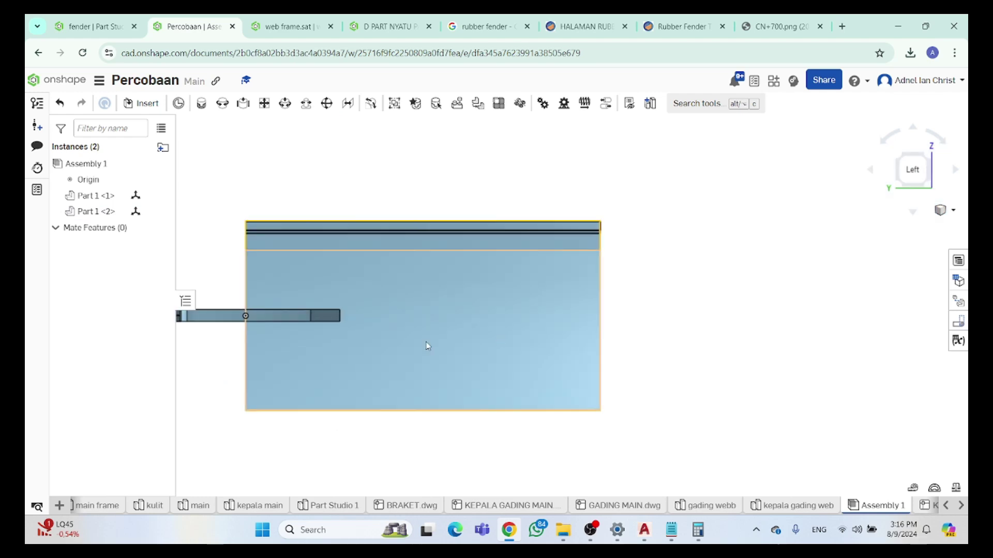
scroll(321, 334, "down", 3)
scroll(679, 326, "down", 2)
scroll(468, 319, "up", 4)
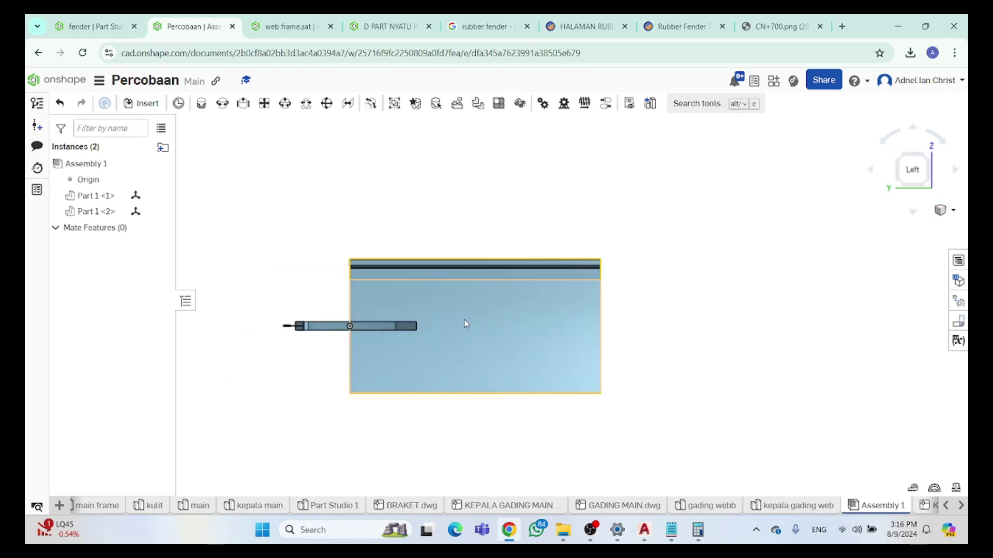
left_click(300, 328)
left_click_drag(235, 328, 302, 285)
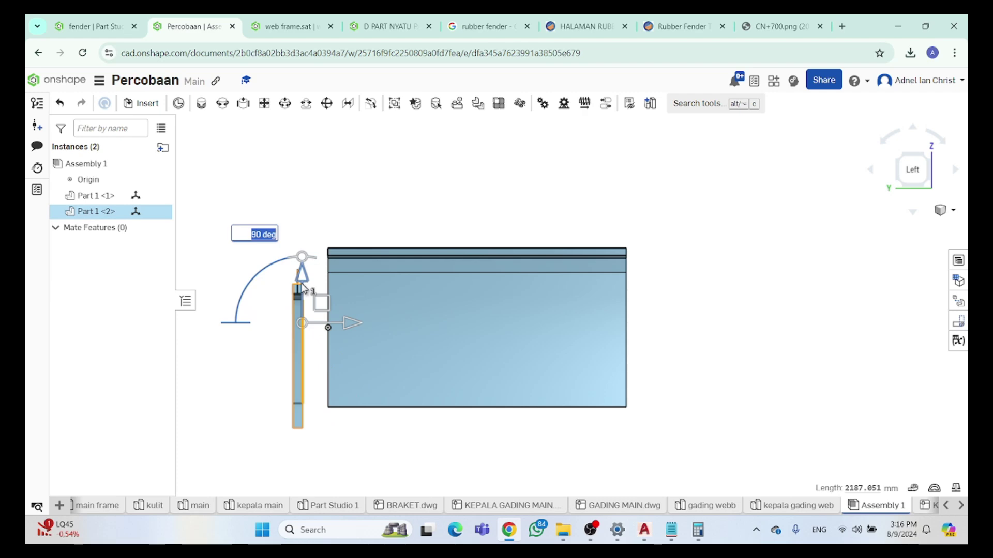
left_click(362, 225)
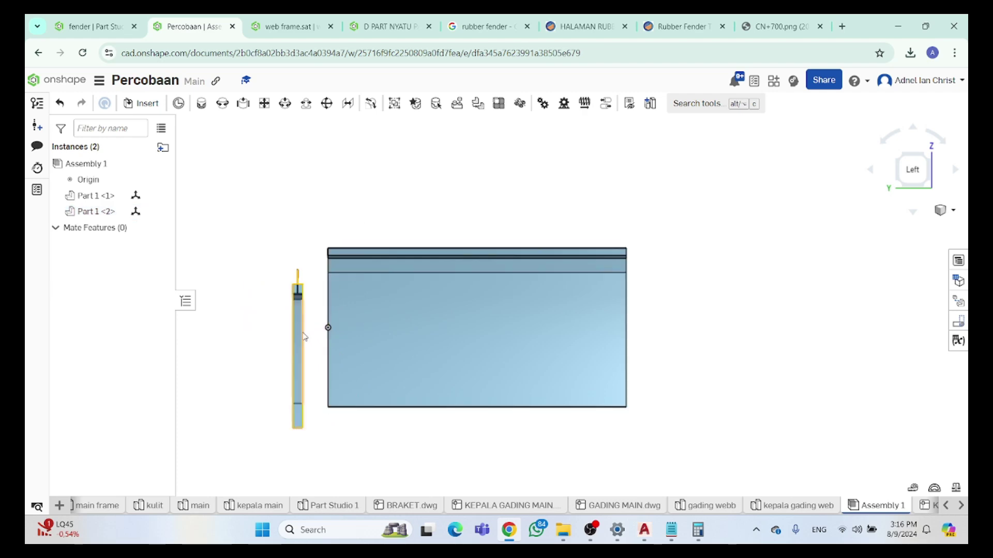
Move the upright web frame along the hull shell's length to its front end
left_click(305, 332)
left_click_drag(305, 335, 657, 318)
left_click(700, 219)
right_click_drag(749, 290, 702, 286)
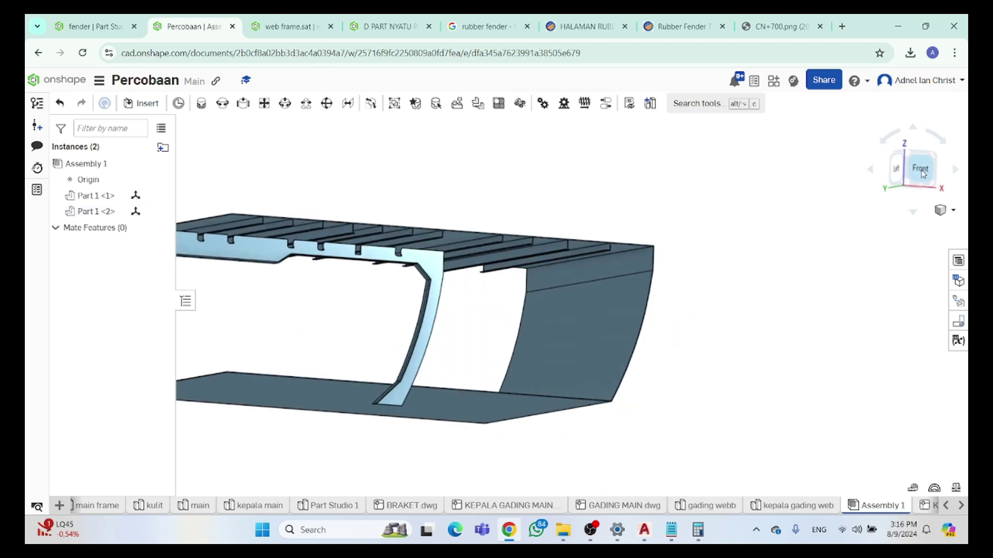
Examine how the web frame sits against the hull shell and its deck stiffeners from the front and left views
left_click(920, 170)
scroll(610, 235, "down", 5)
scroll(668, 215, "up", 6)
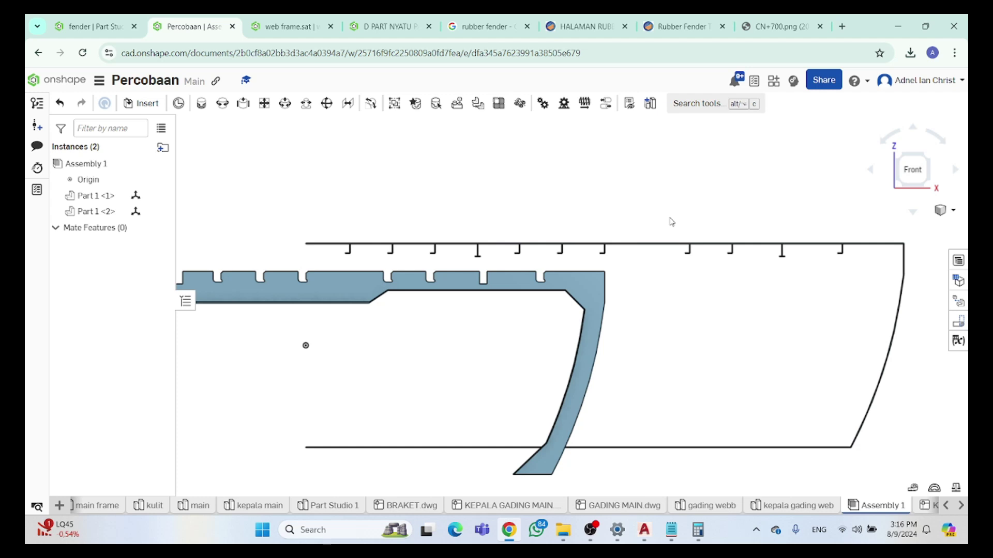
left_click(590, 529)
left_click(954, 391)
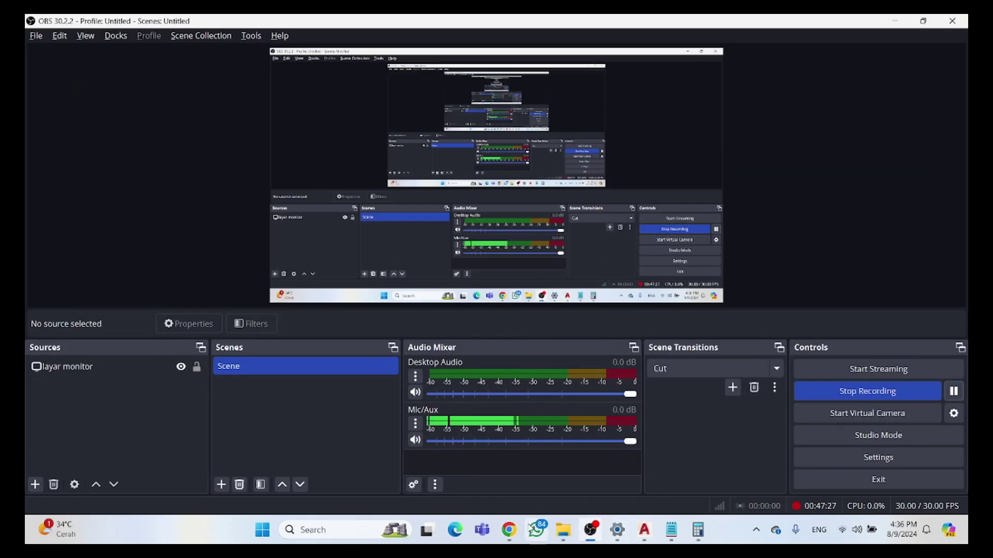
left_click(509, 530)
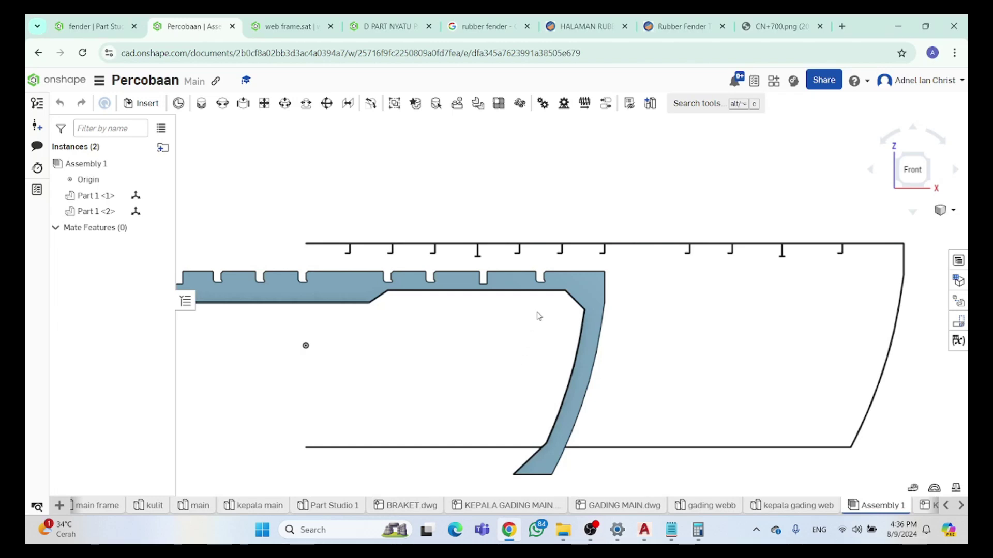
right_click_drag(574, 313, 717, 304)
left_click(721, 295)
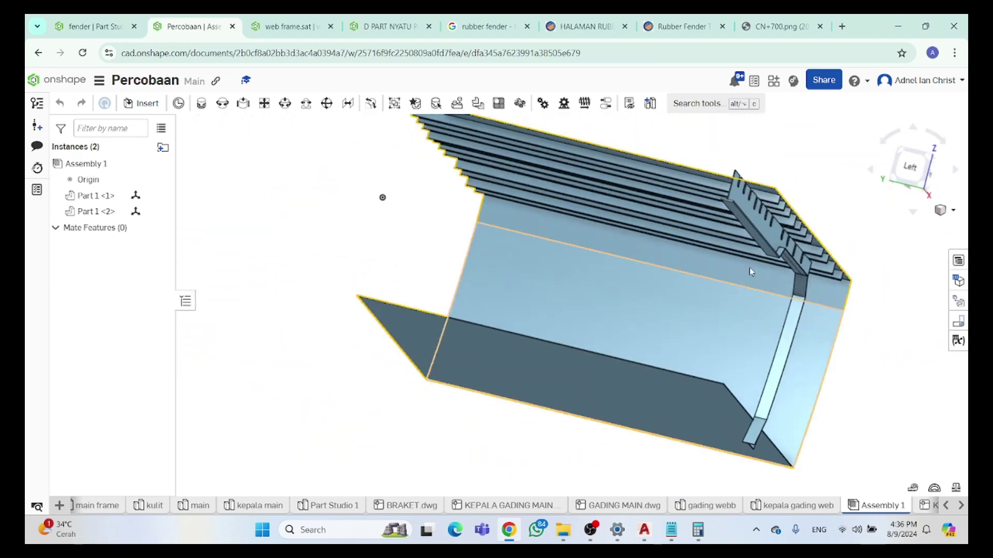
key("n")
scroll(730, 270, "down", 5)
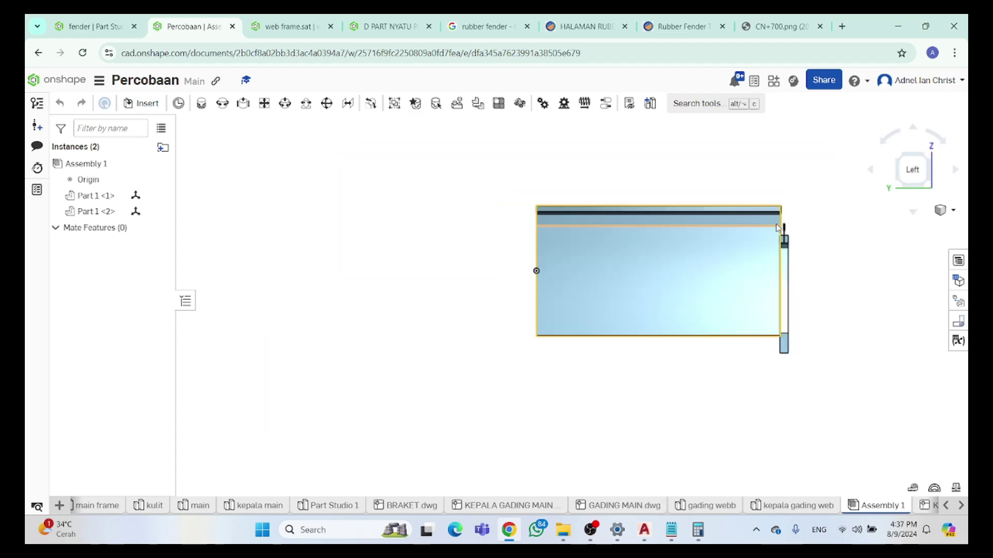
scroll(787, 218, "up", 8)
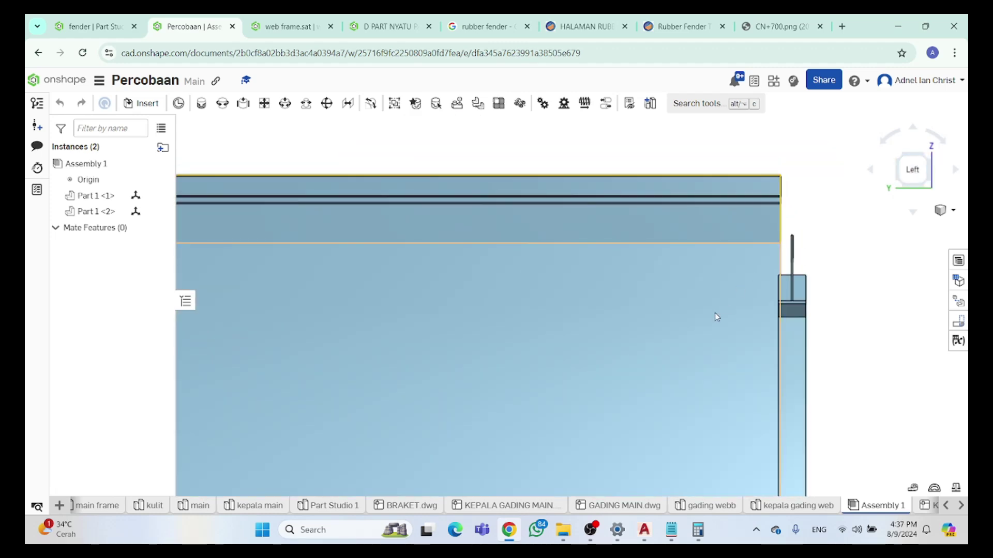
scroll(732, 357, "down", 3)
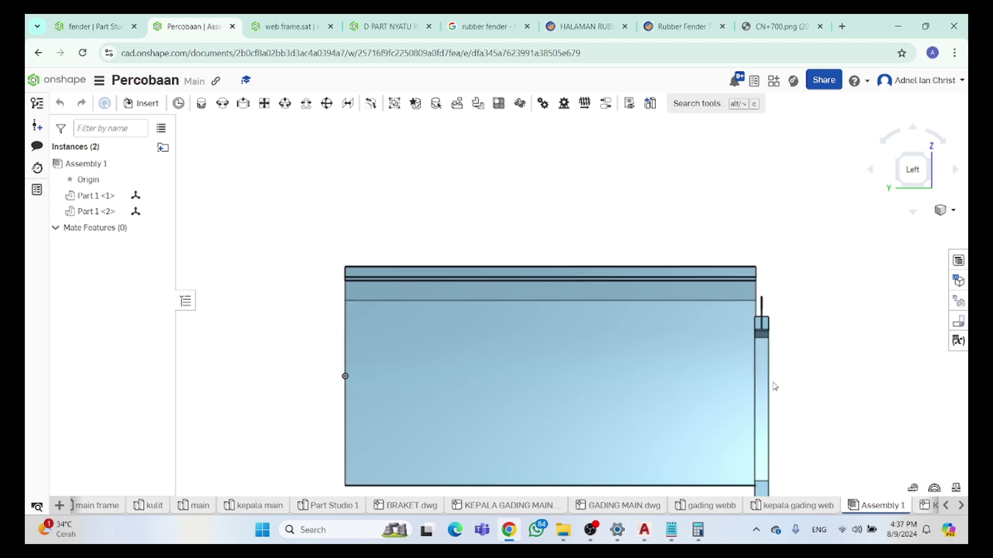
Move the web frame sideways in the front view toward the hull shell's curved side plating
right_click_drag(784, 359, 811, 341)
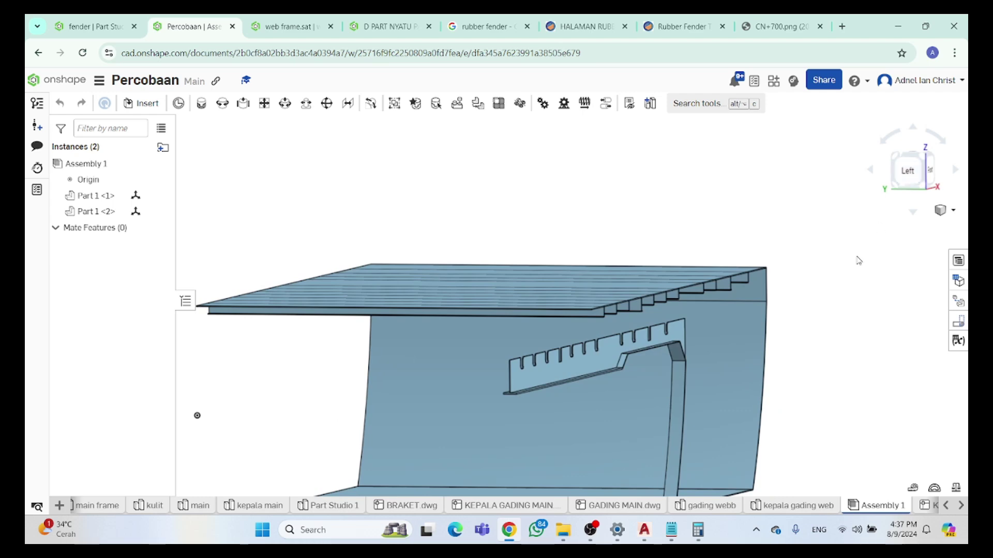
scroll(742, 328, "down", 2)
scroll(741, 329, "up", 3)
scroll(741, 329, "down", 4)
key("shift+1")
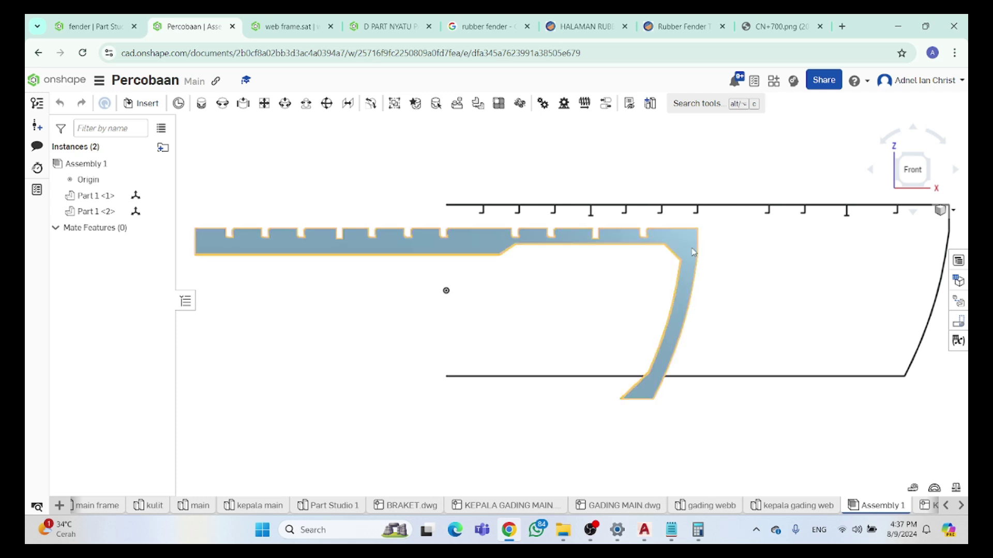
left_click(694, 250)
left_click_drag(755, 249, 910, 261)
scroll(856, 207, "up", 5)
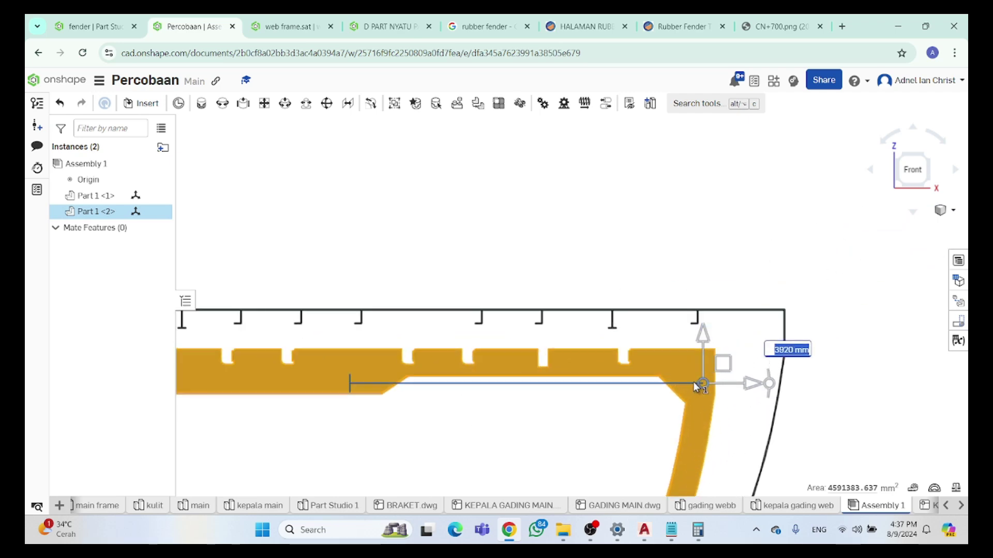
left_click_drag(673, 385, 732, 390)
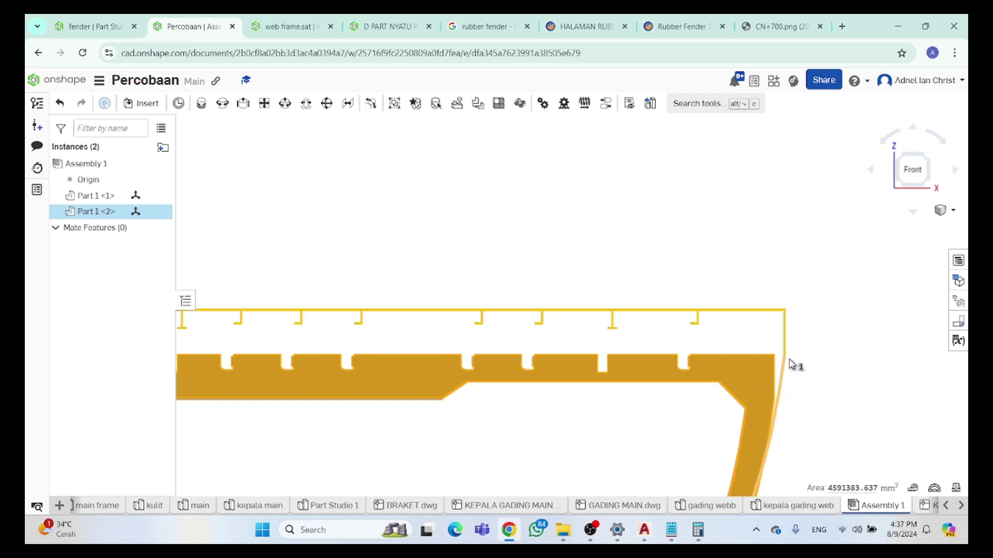
Raise the web frame closer to the deck stiffeners and shift it 106 mm toward the side plating
left_click(761, 369)
left_click(762, 373)
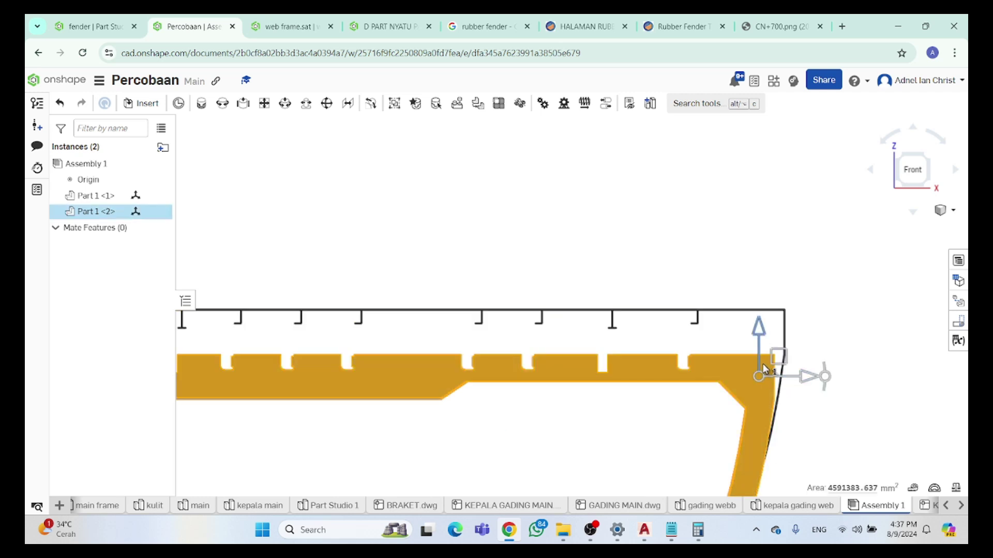
mouse_move(760, 356)
left_mouse_down()
mouse_move(760, 333)
mouse_move(793, 355)
mouse_move(770, 344)
left_mouse_up()
scroll(773, 341, "up", 6)
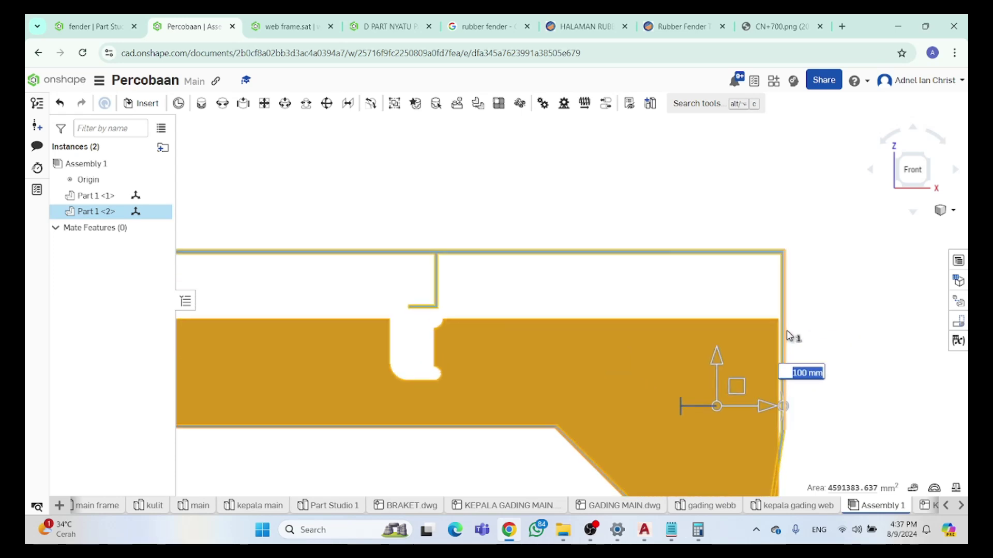
mouse_move(697, 435)
left_mouse_down()
mouse_move(722, 435)
mouse_move(708, 433)
left_mouse_up()
right_click_drag(813, 350, 874, 260)
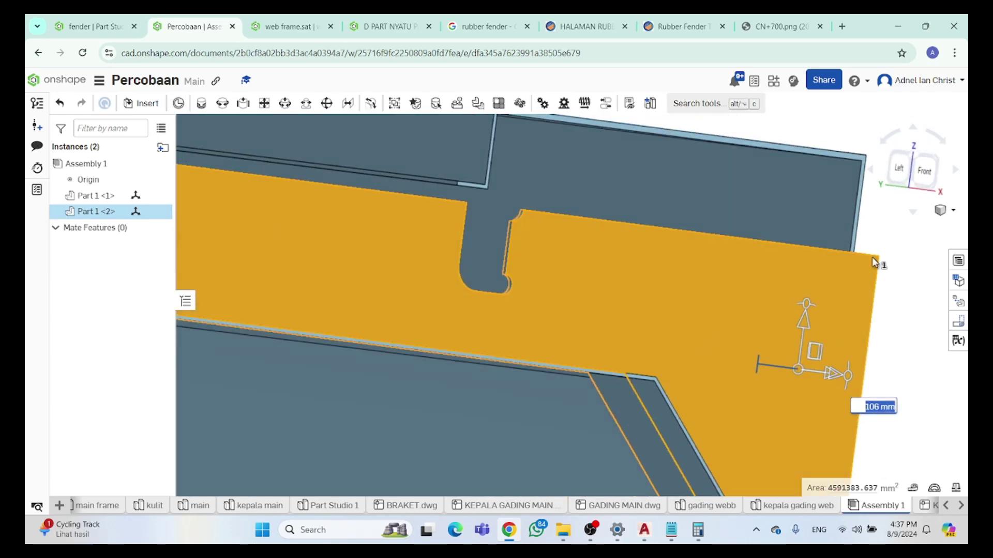
Examine the hull shell's front corner and the web frame's position beside it from the left and angled views
left_click(900, 166)
scroll(783, 155, "down", 4)
scroll(845, 116, "up", 2)
scroll(811, 140, "up", 5)
scroll(799, 282, "down", 5)
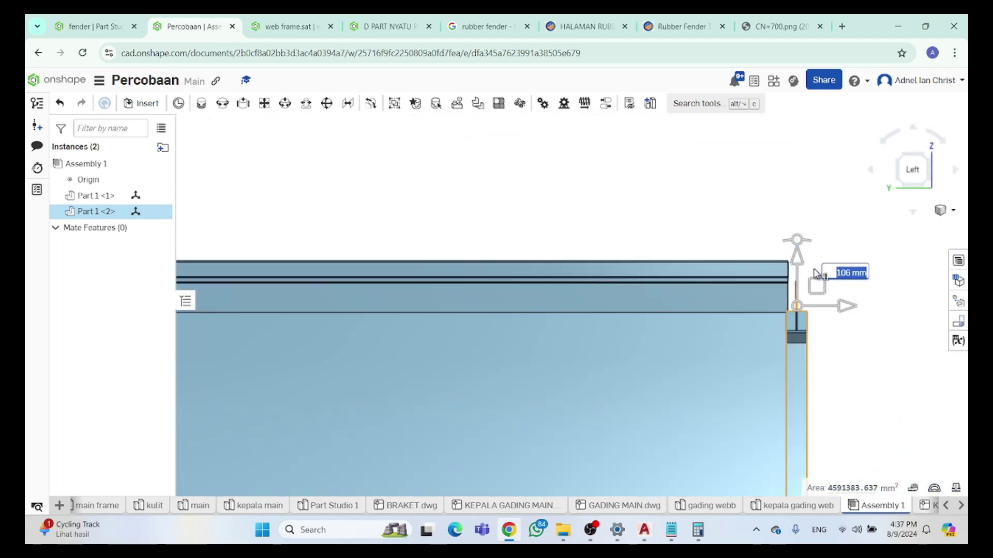
right_click_drag(822, 255, 778, 328)
left_click(751, 286)
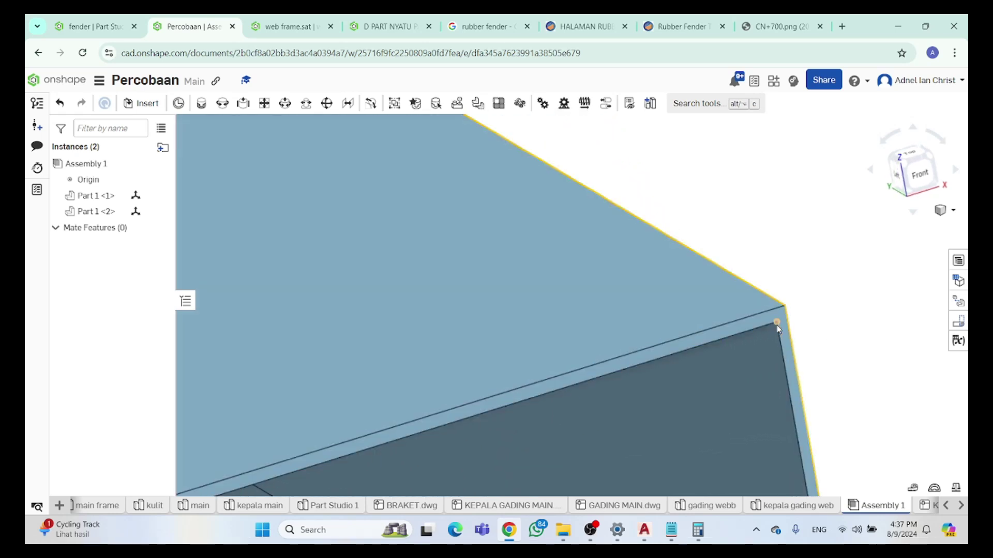
scroll(837, 310, "down", 5)
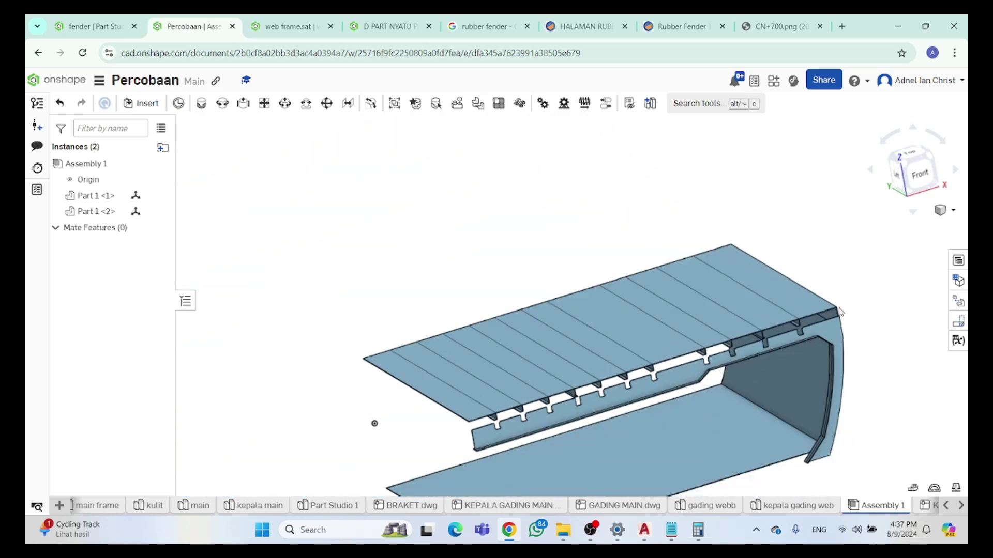
Move the web frame 290 mm back along the hull's length, inside the shell's front edge
right_click_drag(872, 314, 889, 301)
left_click(901, 172)
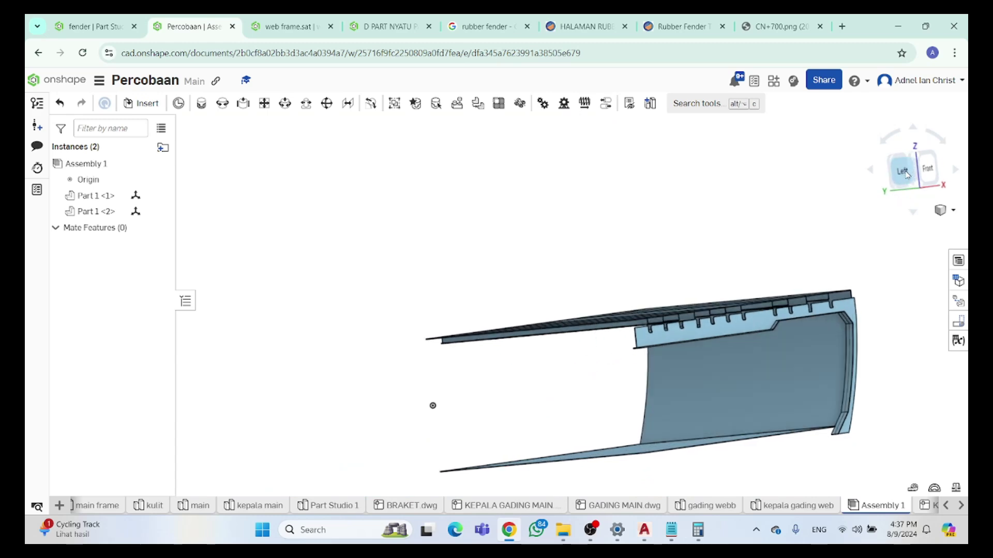
left_click(878, 262)
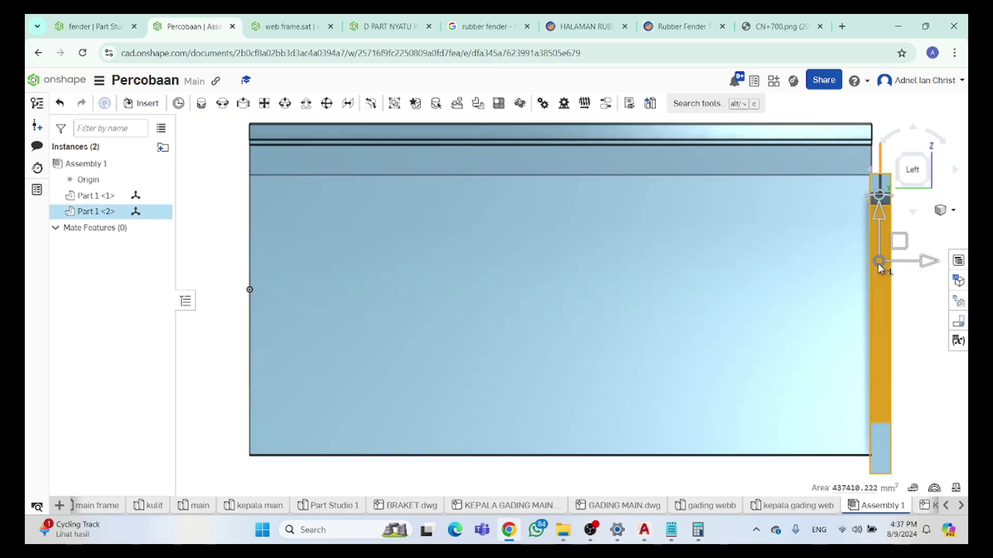
left_click_drag(902, 263, 869, 269)
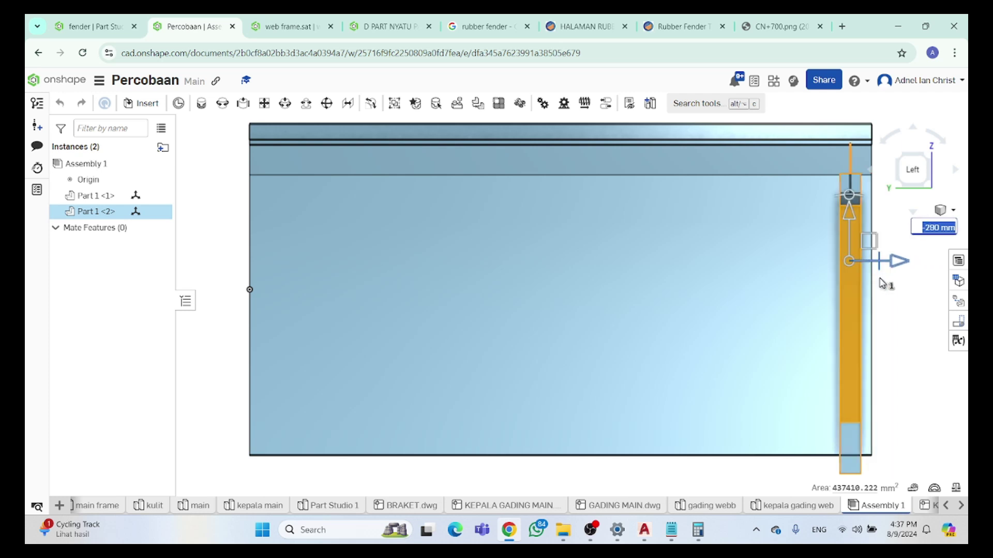
scroll(880, 292, "down", 7)
right_click_drag(895, 314, 856, 322)
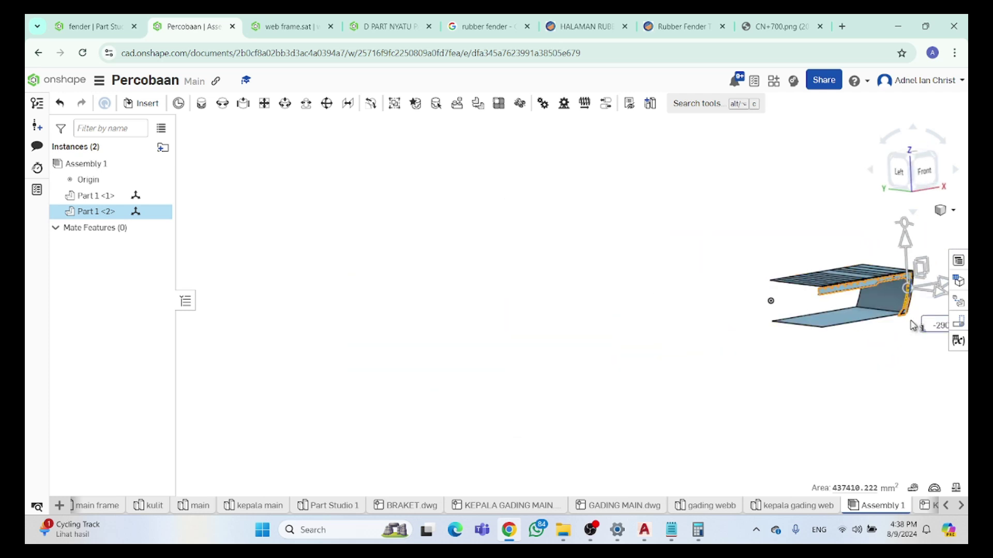
Raise the web frame 175 mm in the front view so its top edge meets the deck and the stiffeners sit in its slots
left_click(925, 171)
left_click(893, 308)
scroll(865, 224, "up", 5)
scroll(834, 465, "up", 5)
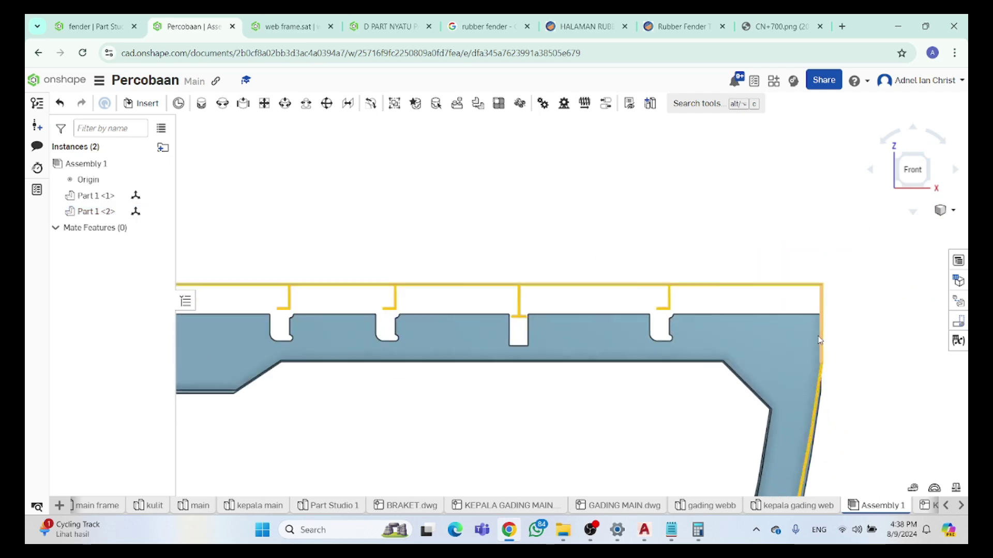
scroll(867, 336, "down", 5)
scroll(812, 288, "up", 3)
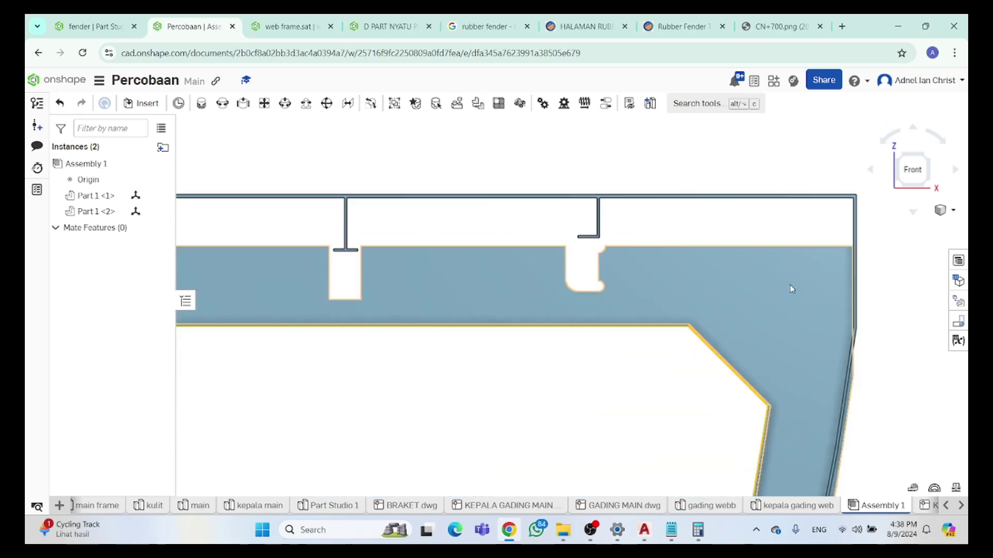
left_click(796, 279)
left_click_drag(781, 265, 784, 226)
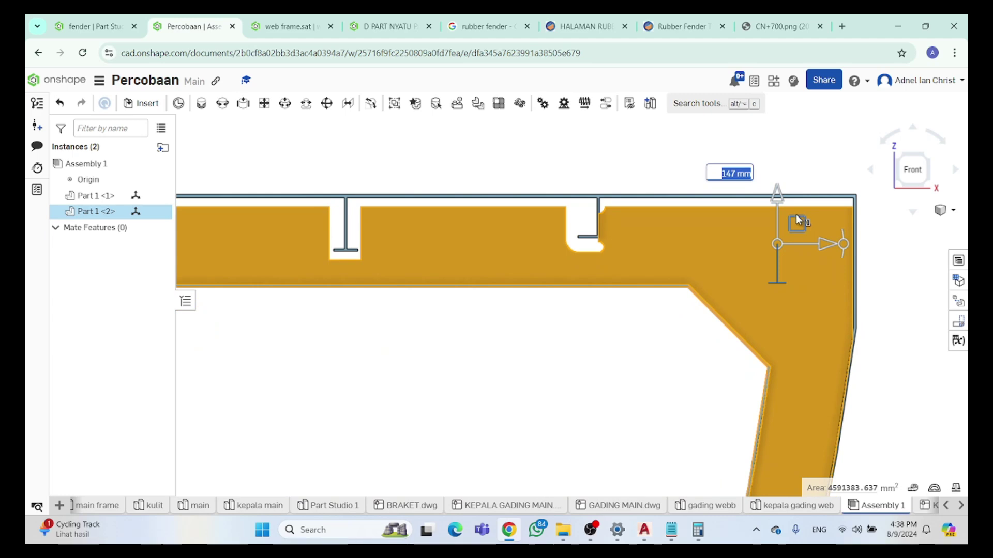
Select the inner upper corner vertex at the hull shell's front end to read its coordinates
left_click(862, 201)
scroll(862, 201, "up", 6)
scroll(691, 209, "down", 2)
right_click_drag(727, 217, 862, 252)
scroll(862, 253, "down", 3)
right_click(867, 257)
key("Escape")
scroll(868, 248, "up", 3)
right_click_drag(837, 252, 816, 252)
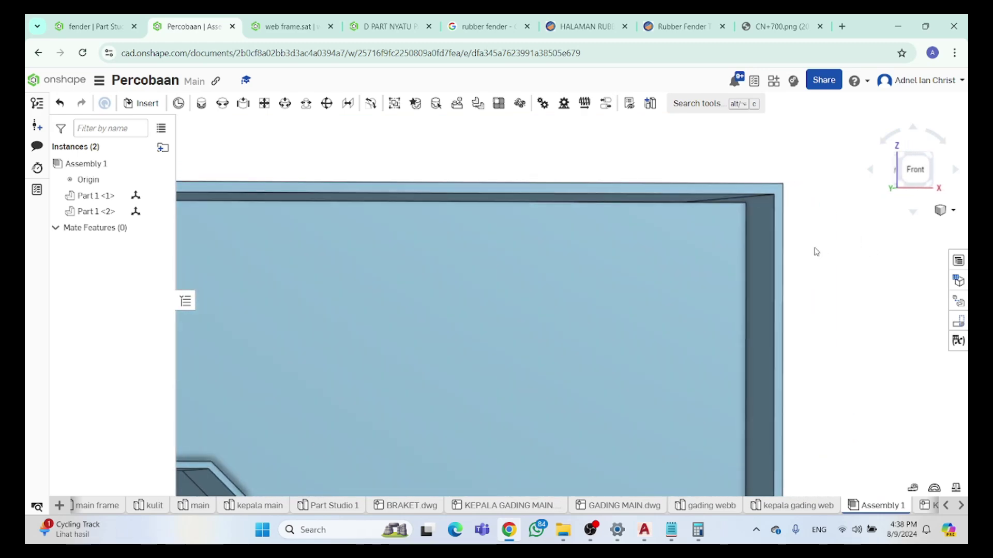
left_click(776, 201)
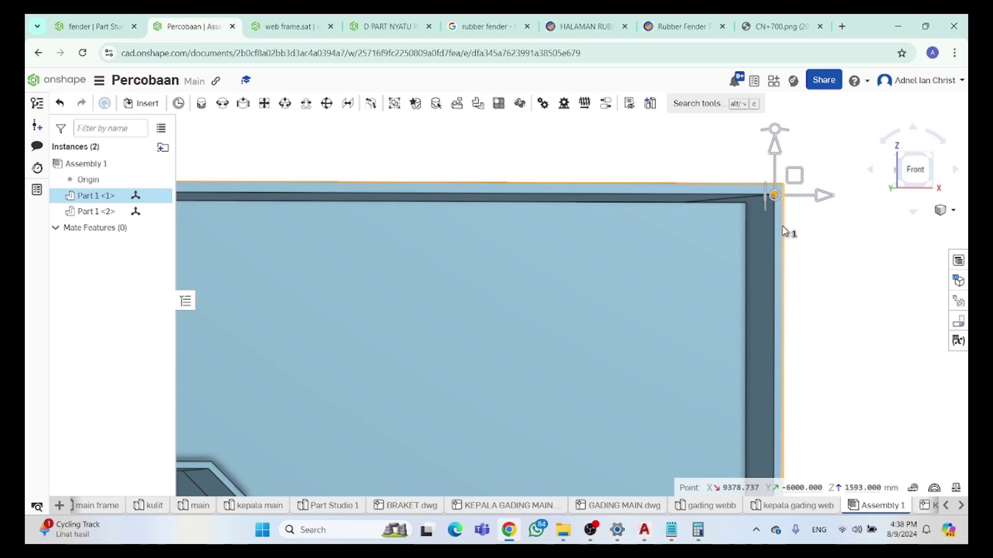
Inspect the clearance between the web frame's outer corner and the hull shell's inner corner in the front view
right_click_drag(827, 256, 839, 265)
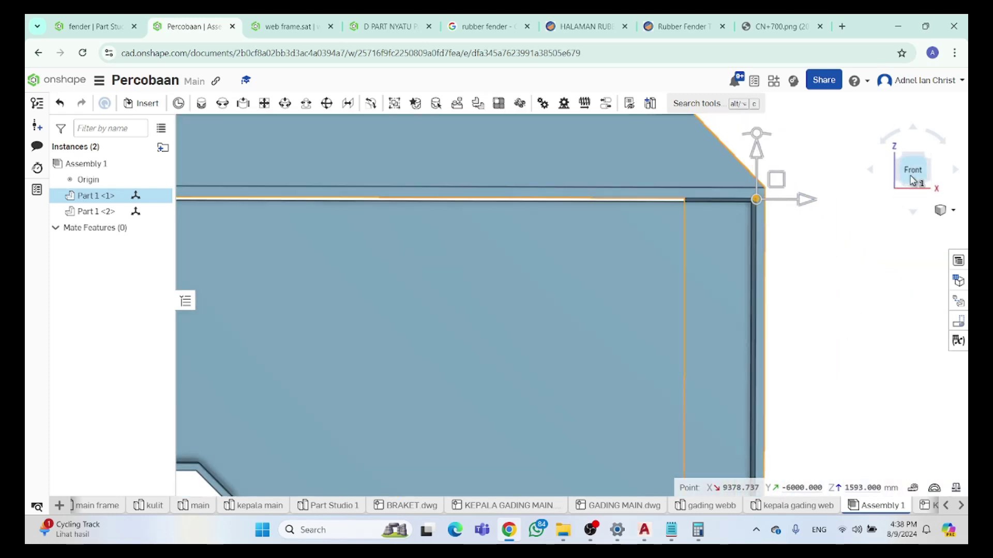
left_click(908, 176)
scroll(739, 223, "up", 8)
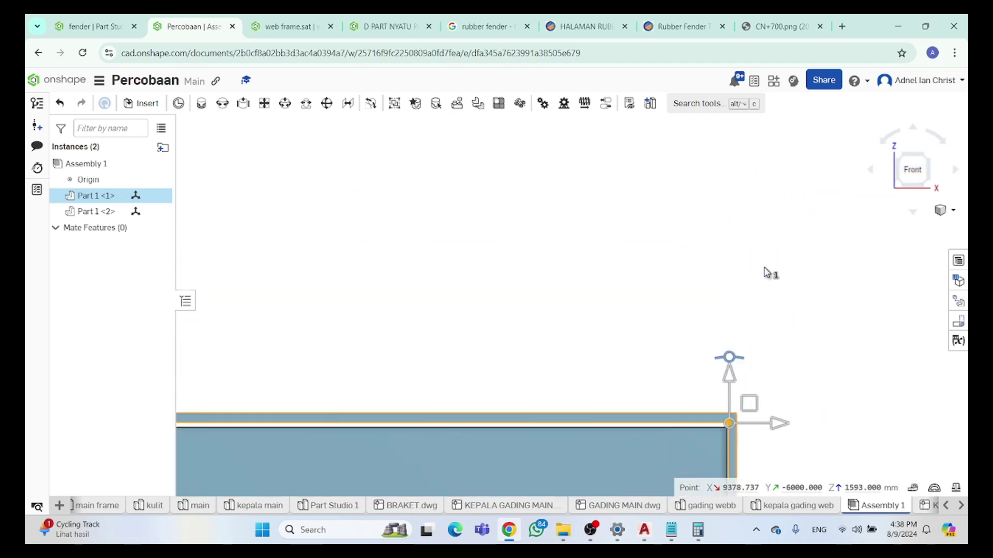
scroll(719, 440, "down", 3)
scroll(672, 304, "up", 3)
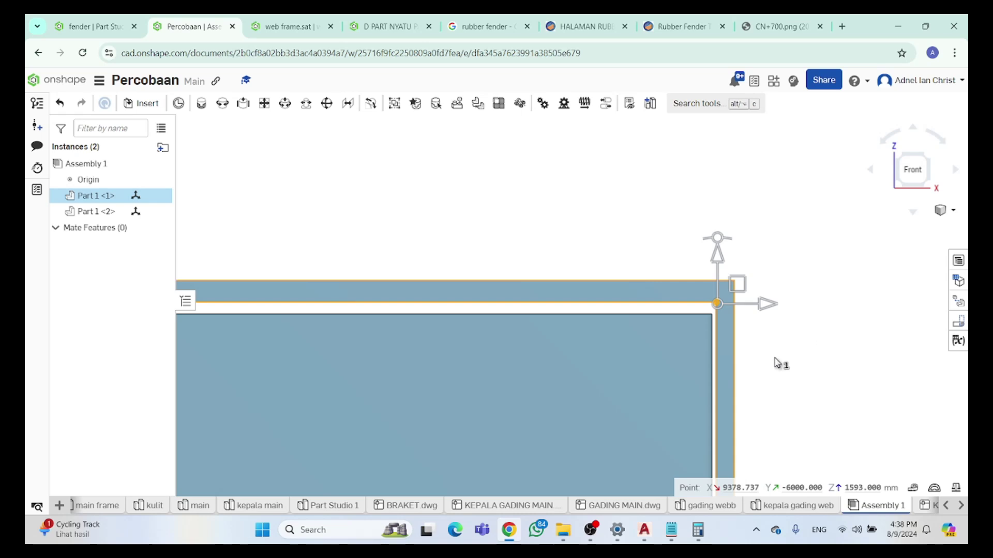
scroll(739, 367, "up", 4)
Switch to the coordinate notes in Notepad and enlarge the window to show every recorded point
left_click(671, 530)
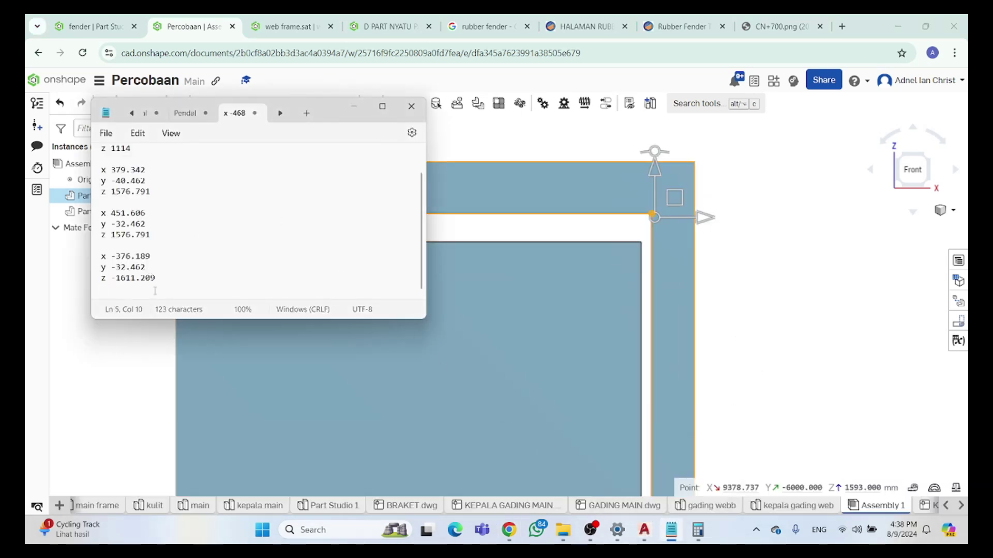
left_click(382, 106)
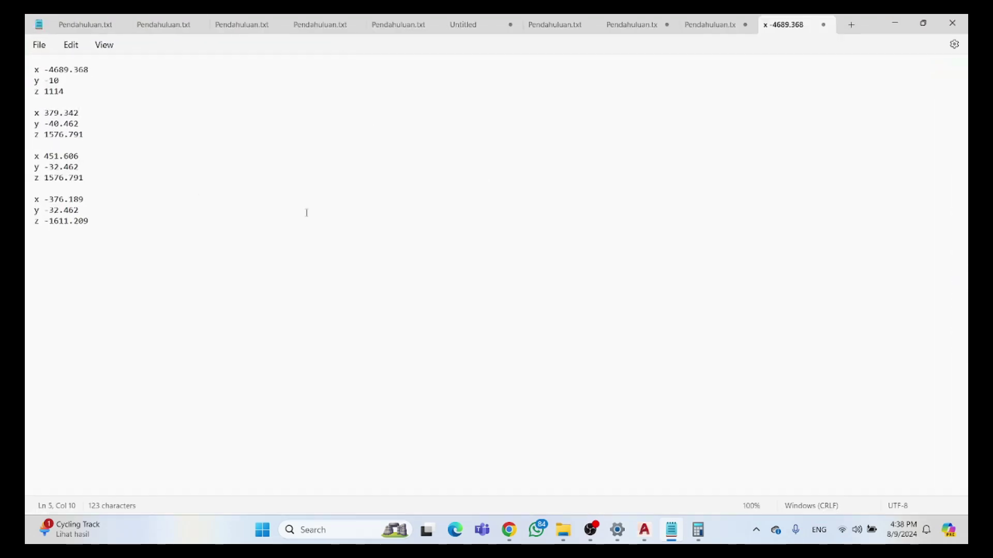
left_click(923, 23)
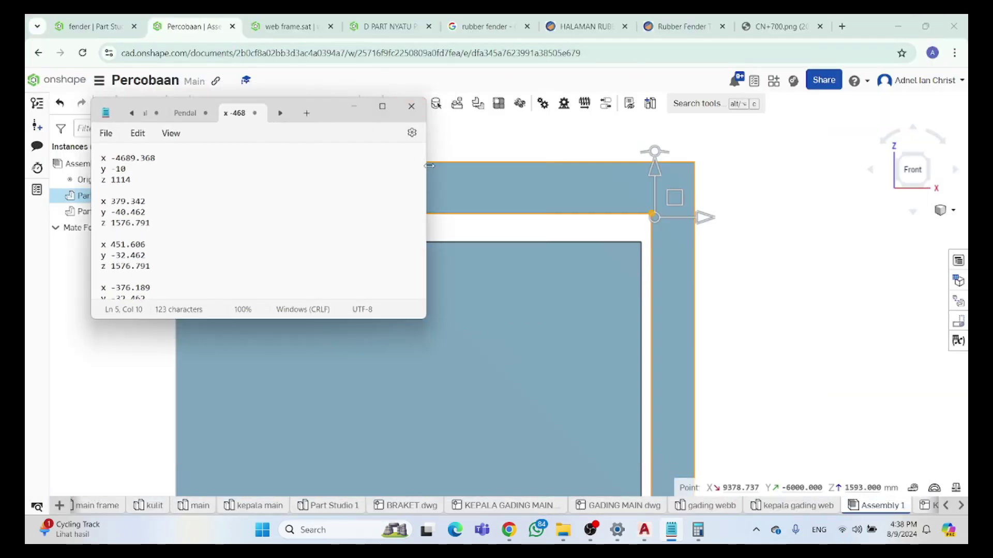
left_click_drag(429, 165, 517, 166)
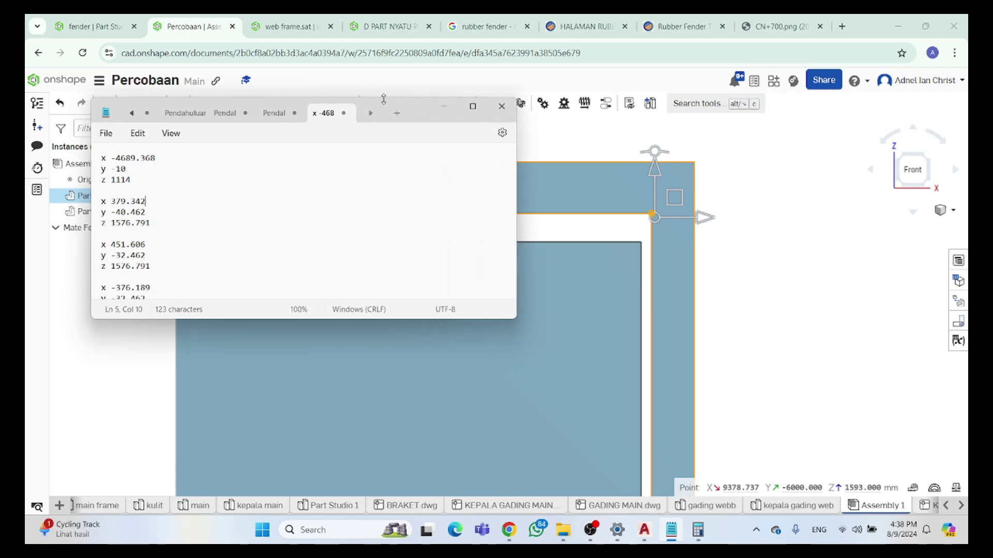
left_click_drag(383, 98, 396, 57)
left_click_drag(303, 321, 227, 457)
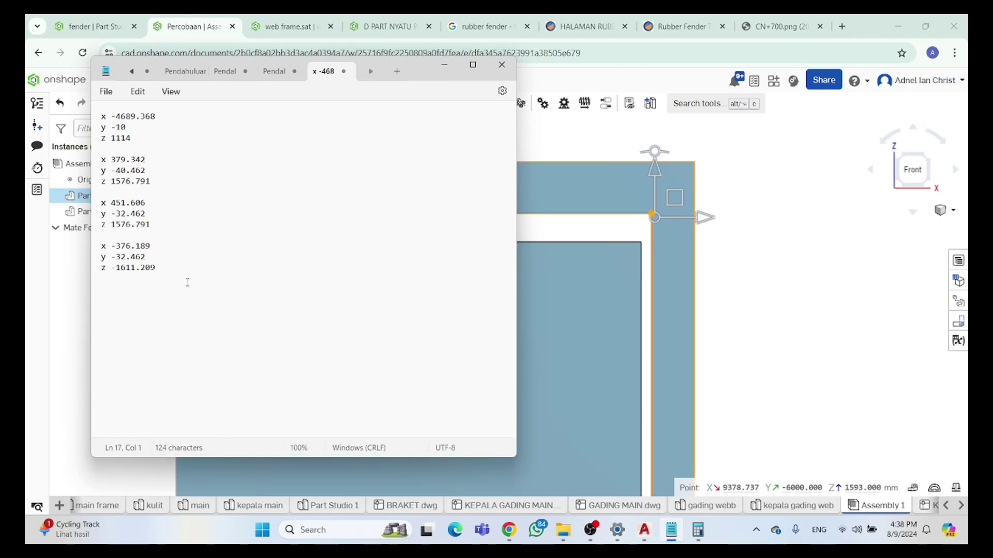
Add the hull shell corner's coordinates below the existing notes as x 9378.737, y -6000 and z 1593
type("x9378.737")
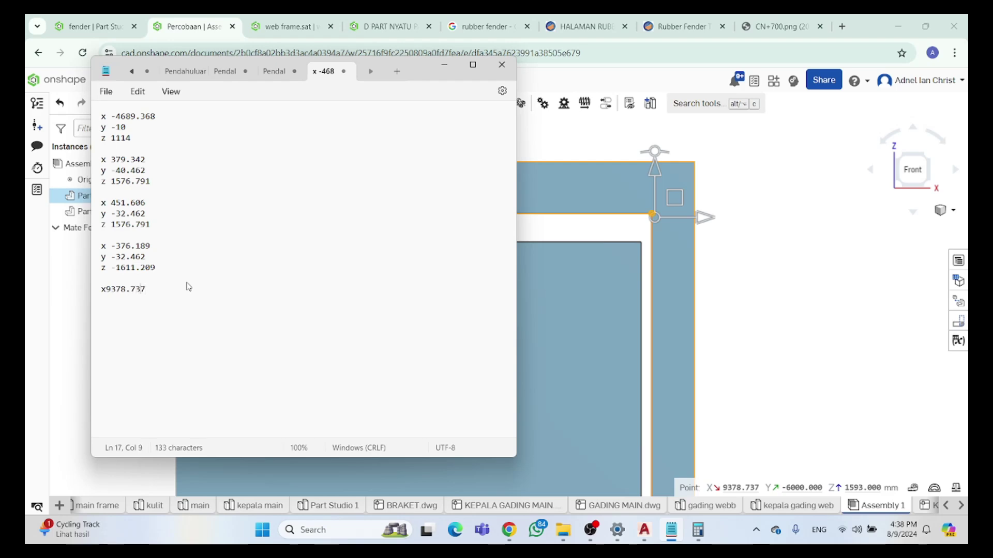
key("Left")
key("Left")
key("Left")
key("Left")
key("Left")
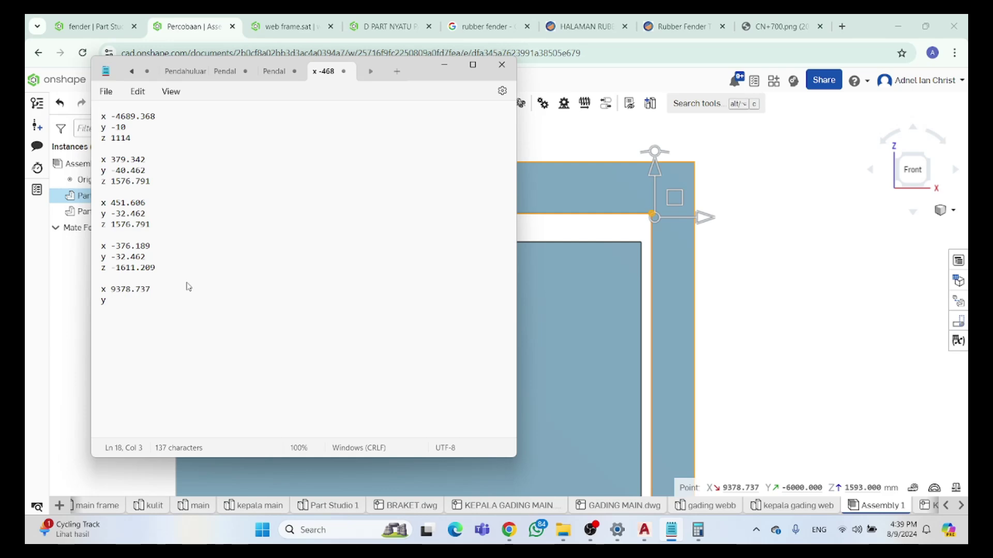
type("000")
type("593")
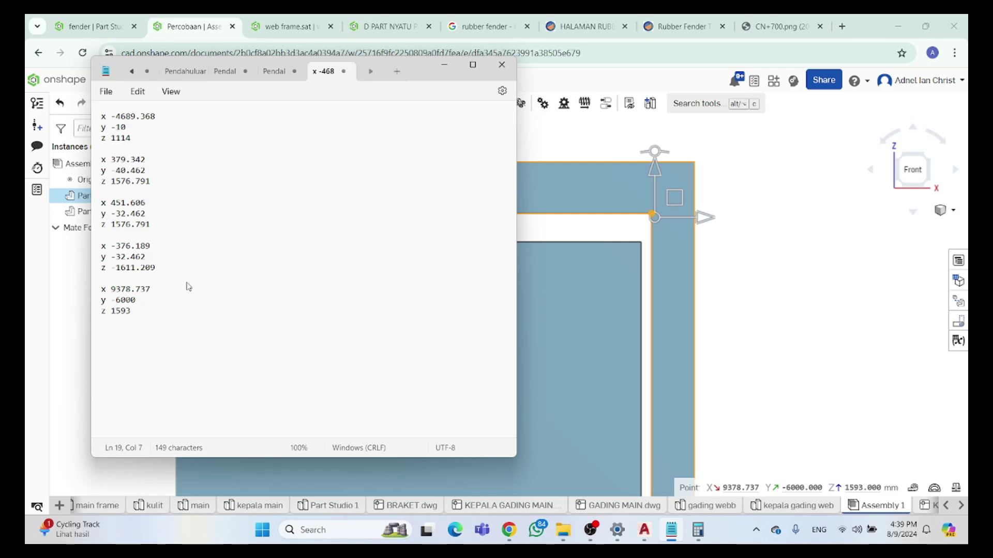
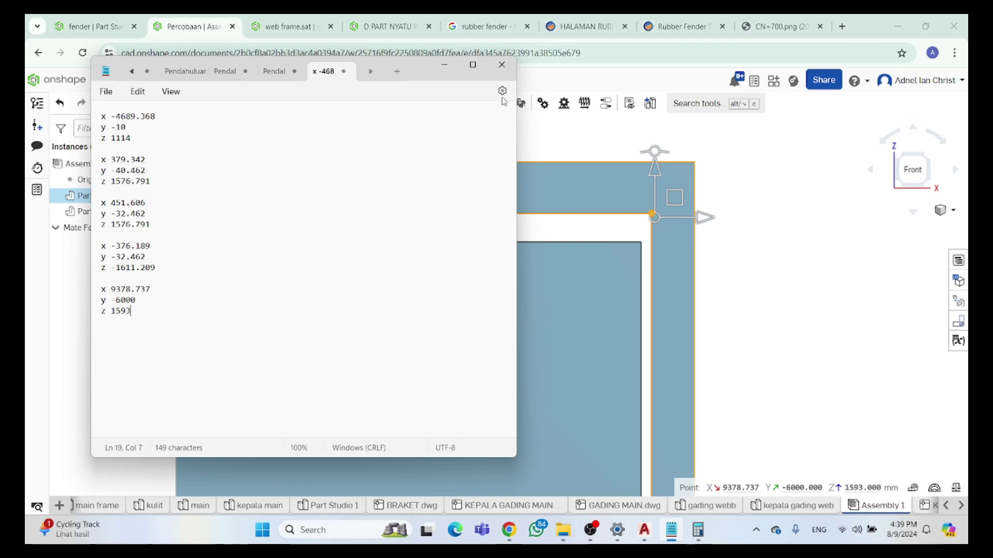
Return to the assembly and examine the web frame's fit inside the hull shell from the left and front views
left_click(444, 64)
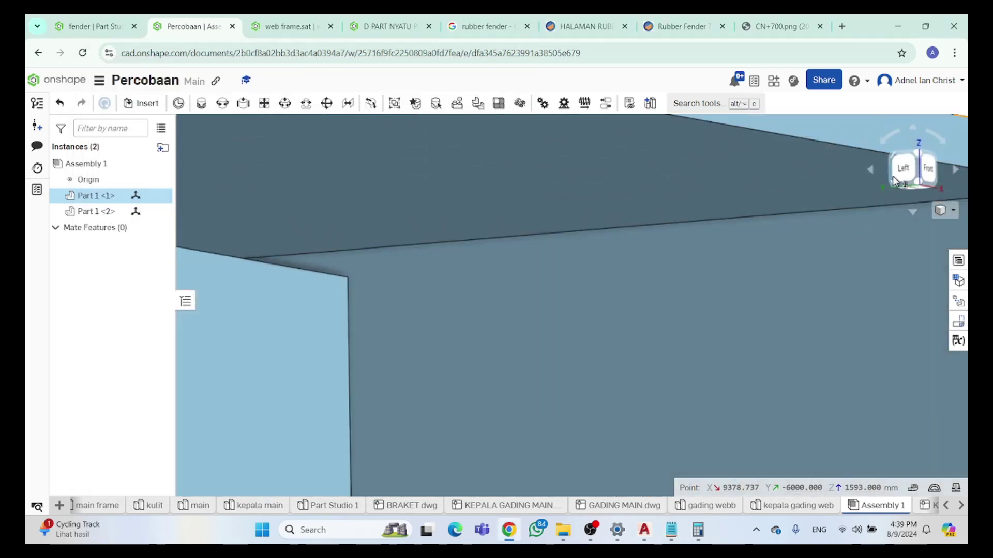
left_click(896, 171)
scroll(687, 142, "up", 3)
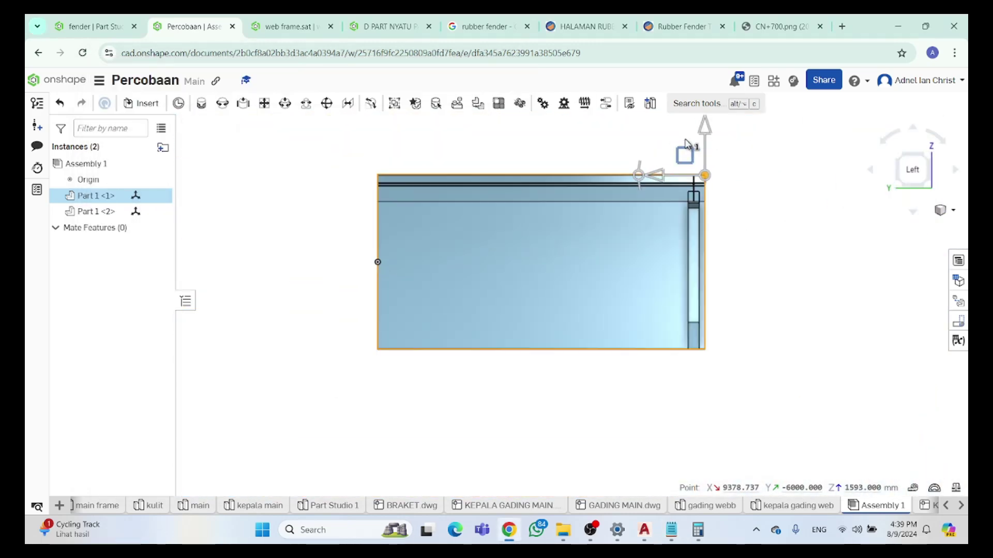
scroll(740, 202, "down", 3)
right_click_drag(786, 268, 728, 266)
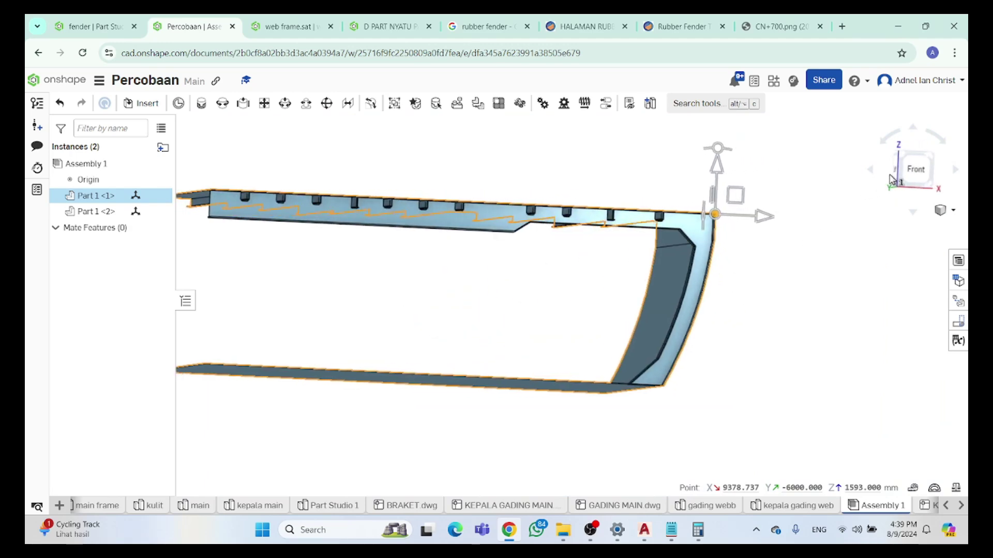
left_click(912, 169)
scroll(744, 181, "up", 10)
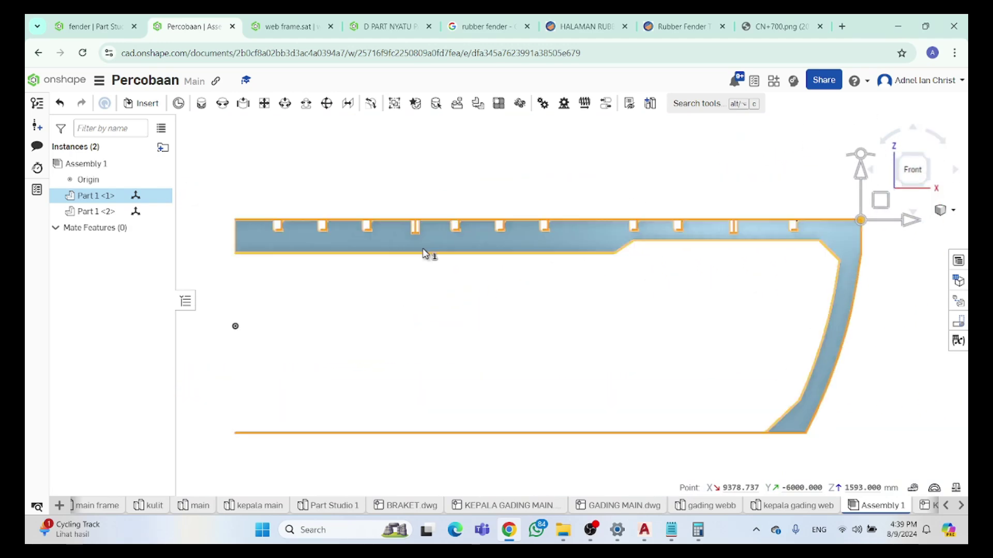
scroll(726, 235, "up", 8)
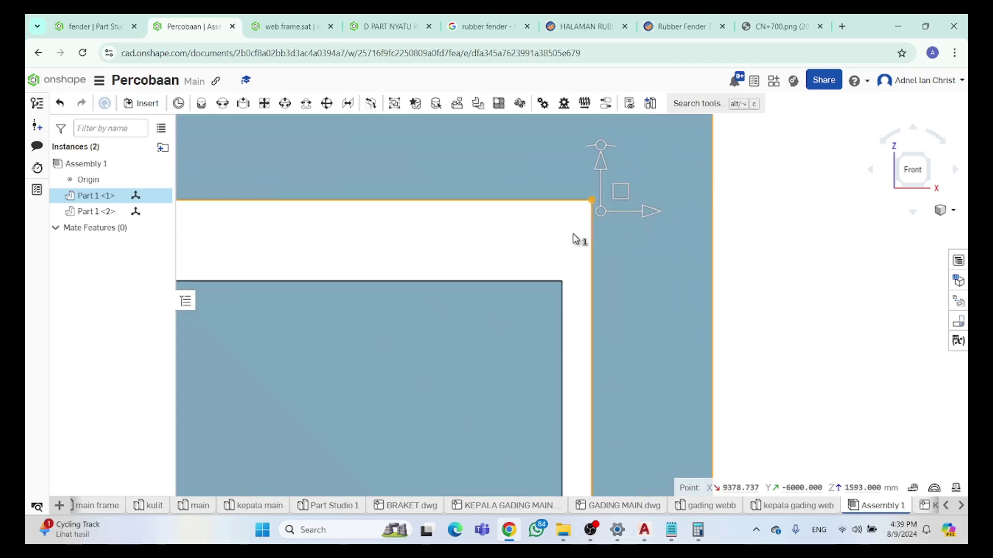
Move the web frame up in the front view, closer to the hull shell's inner upper edge
left_click(513, 303)
left_click(517, 254)
left_click(516, 307)
left_click(515, 308)
left_click(514, 302)
left_click_drag(513, 299, 516, 249)
key("Escape")
Select the web frame's upper outer corner to read its coordinates, and bring up the Calculator and the Notepad coordinate notes
left_click(562, 233)
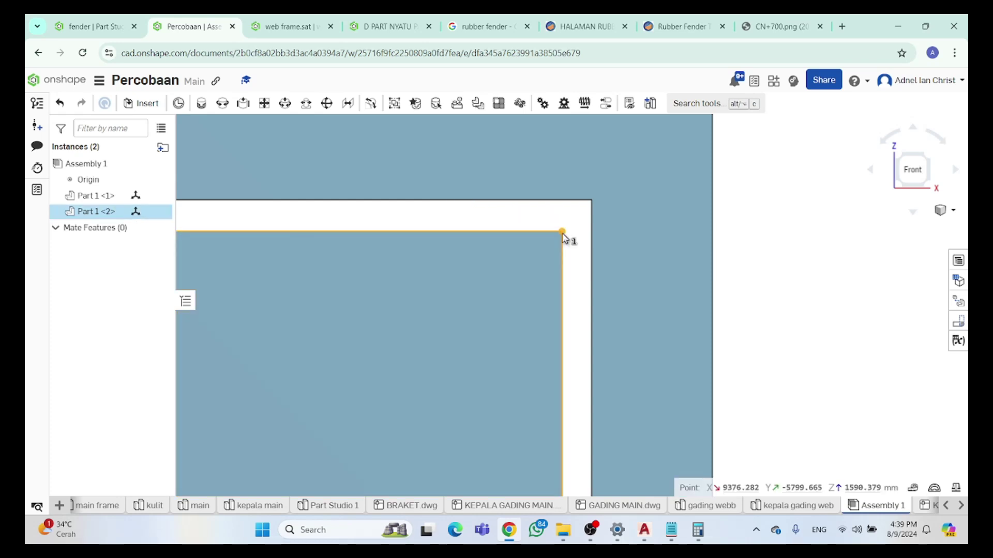
left_click(706, 535)
left_click(680, 537)
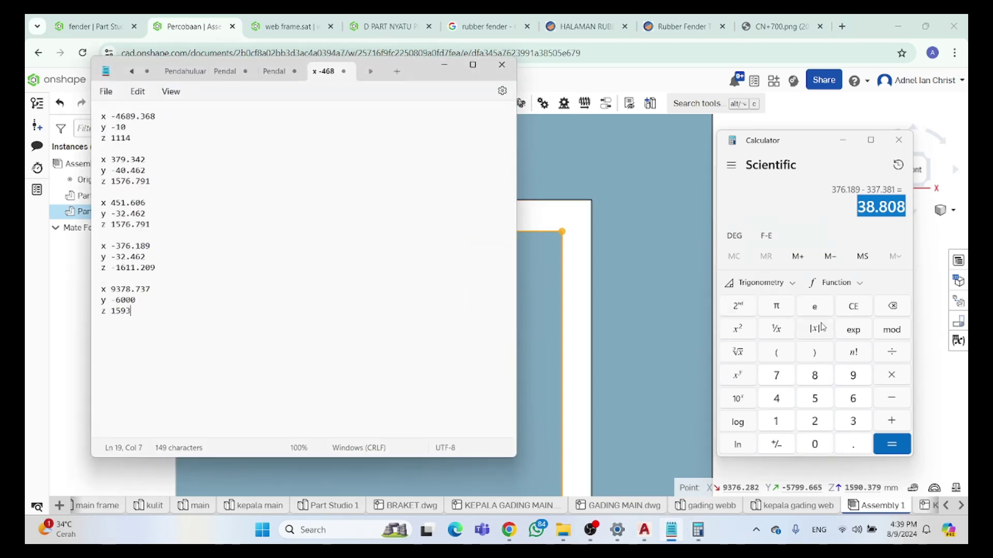
Calculate the remaining Z offset as 1593 − 1590.379 and copy the result
left_click(849, 311)
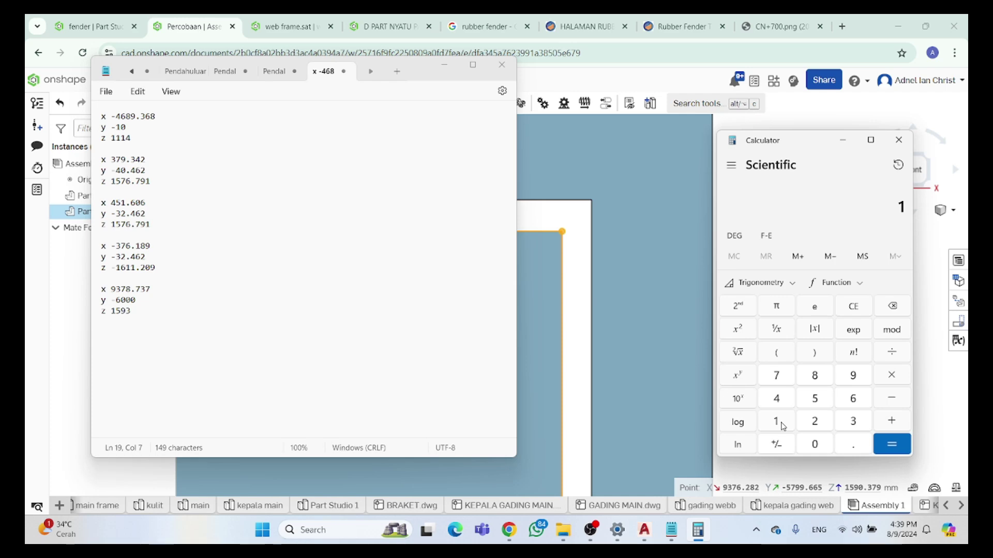
left_click(815, 402)
left_click(853, 375)
left_click(864, 425)
left_click(791, 425)
left_click(844, 384)
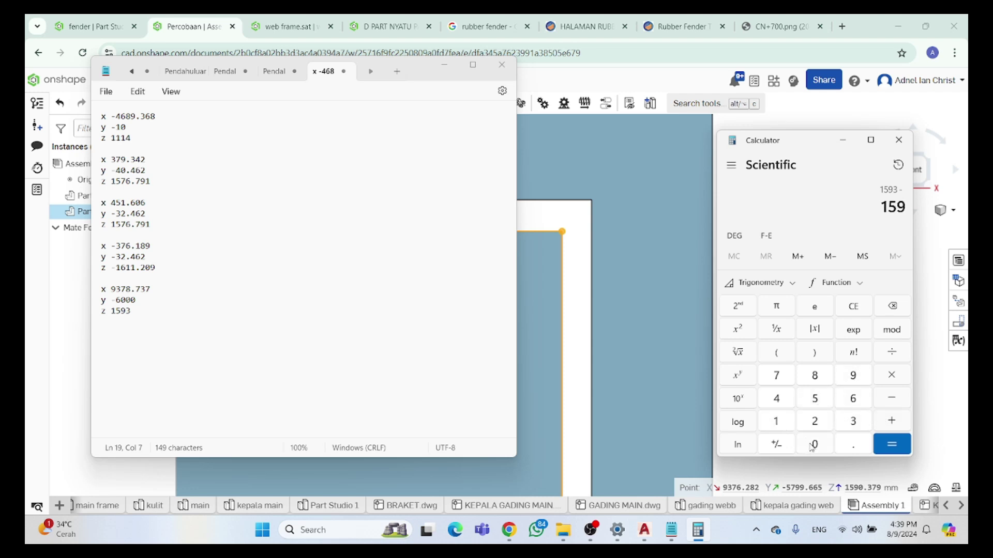
left_click(812, 445)
left_click(853, 445)
left_click(854, 421)
left_click(778, 378)
left_click(854, 375)
left_click(890, 444)
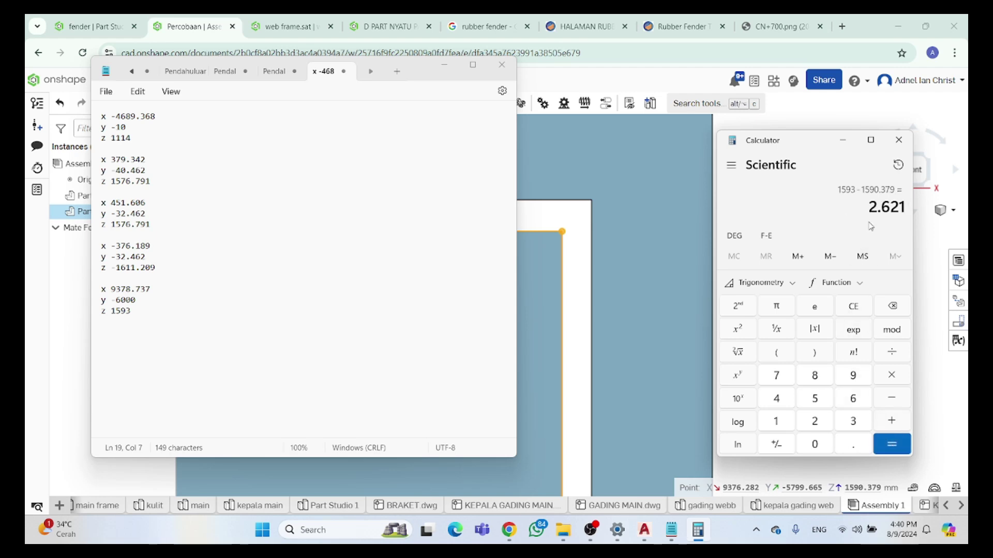
left_click_drag(869, 207, 901, 208)
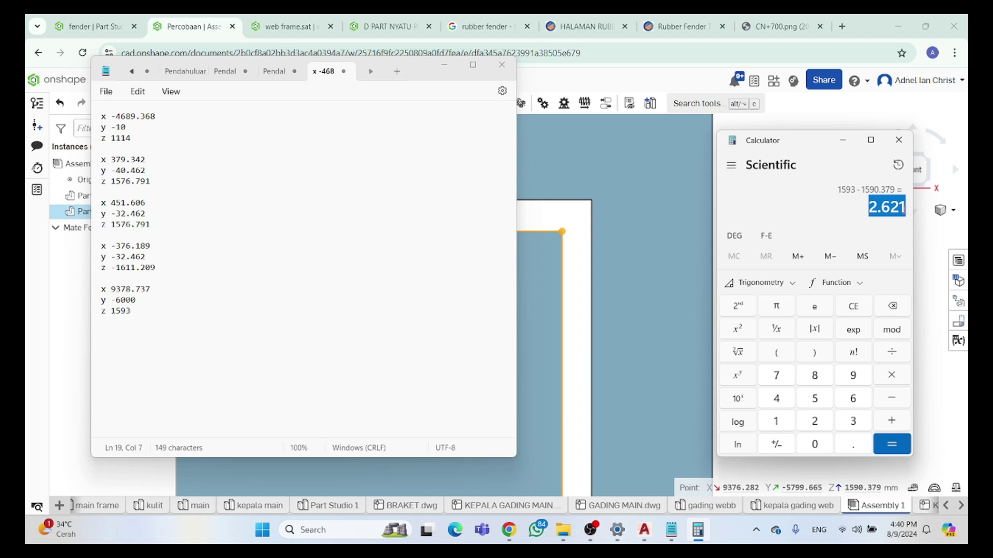
Move the web frame up by 2.621 mm along Z to the hull shell's inner upper edge
left_click(841, 147)
left_click(672, 284)
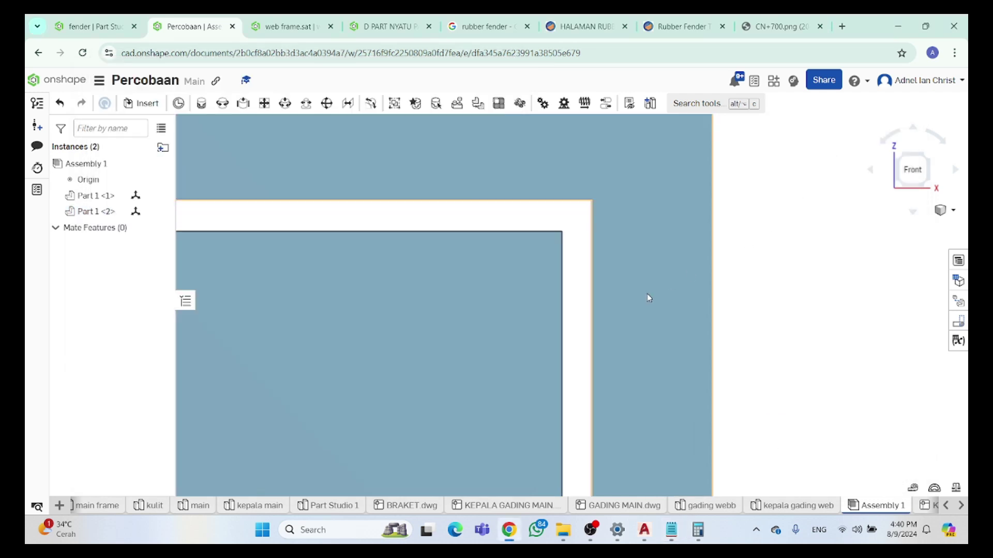
left_click(563, 234)
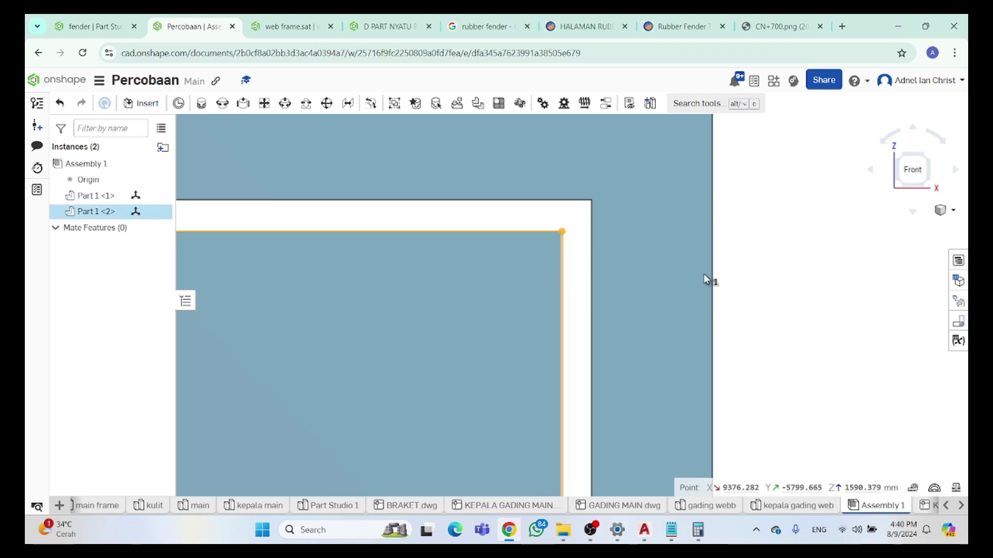
left_click(494, 289)
left_click_drag(493, 280, 493, 275)
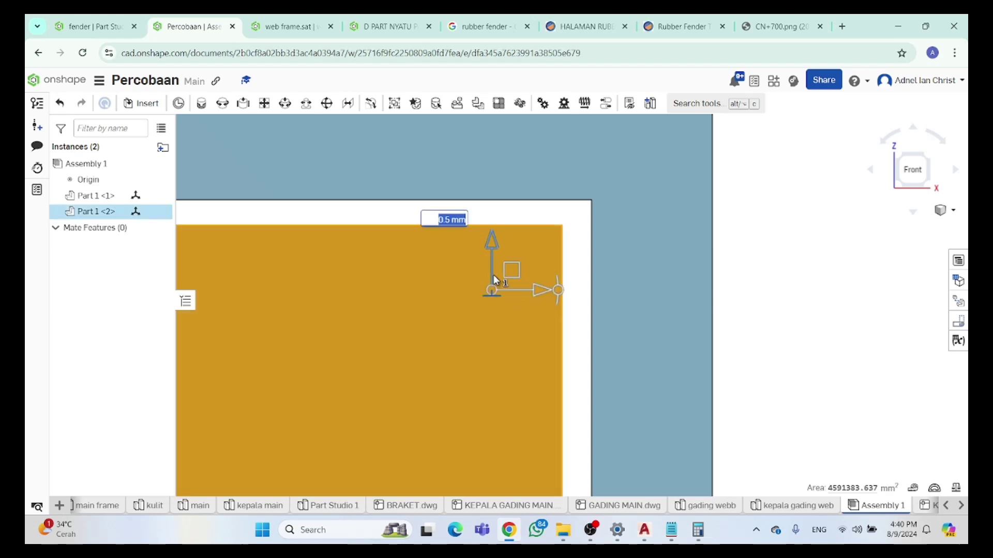
type("2.621")
key("Return")
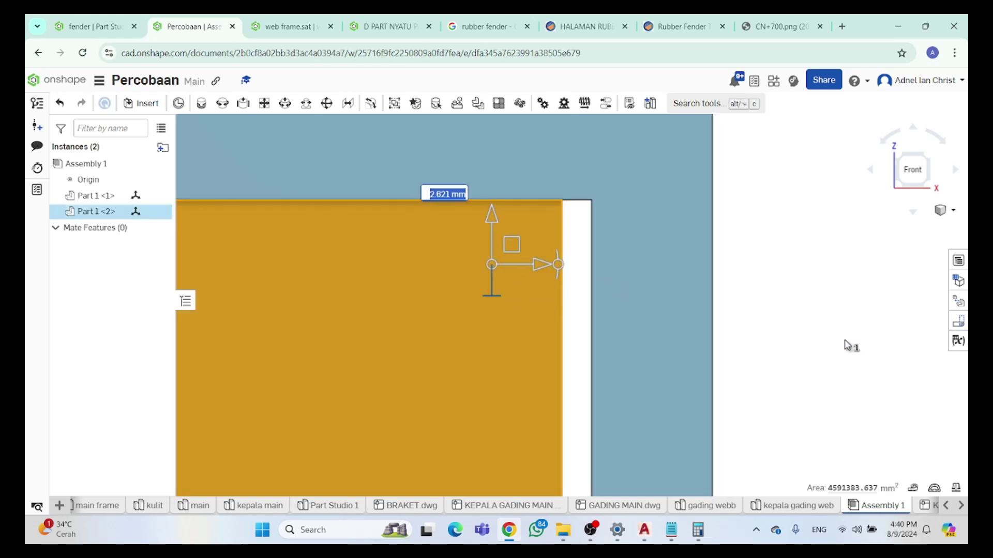
left_click(671, 323)
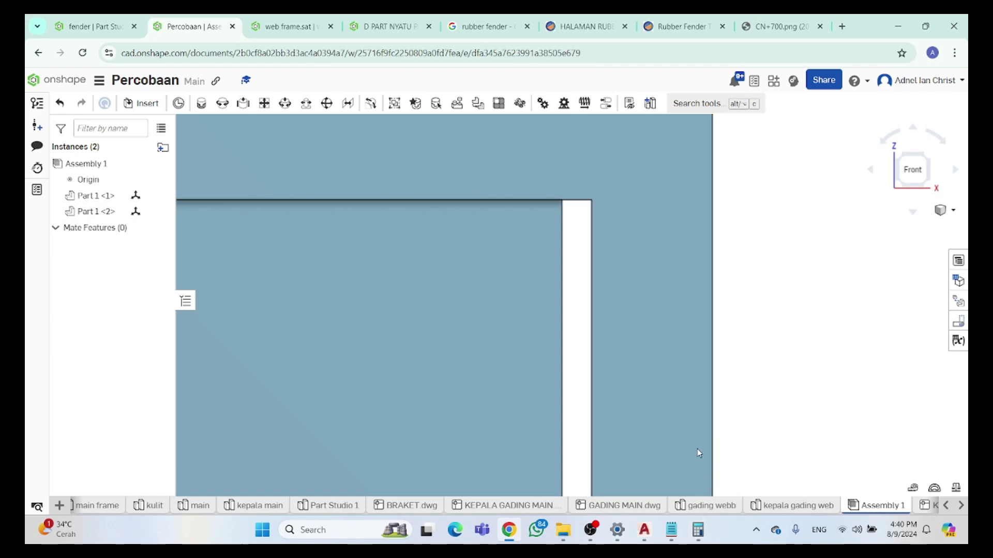
Select the moved web frame's upper outer corner to read its X coordinate, and reopen the Notepad notes and the Calculator
left_click(568, 210)
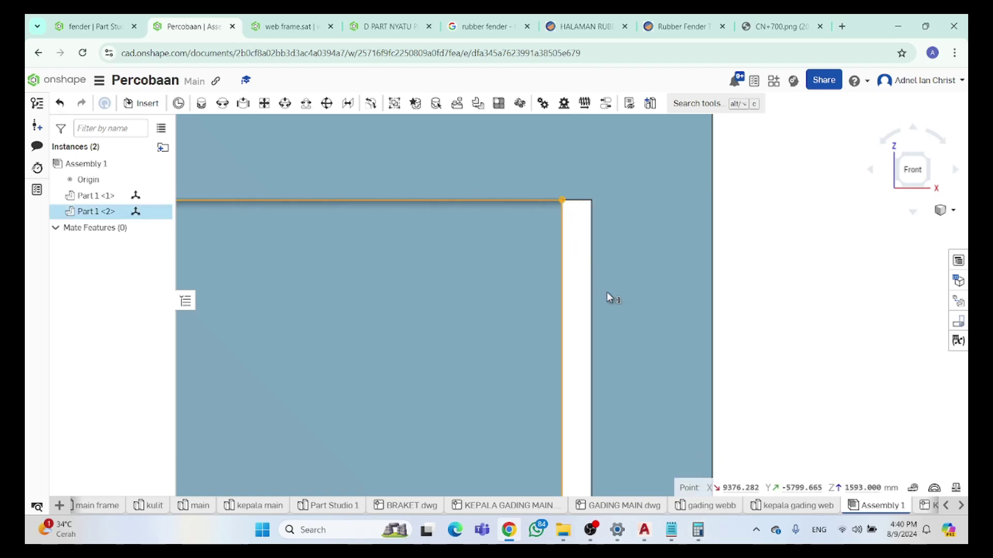
left_click(672, 537)
left_click(696, 533)
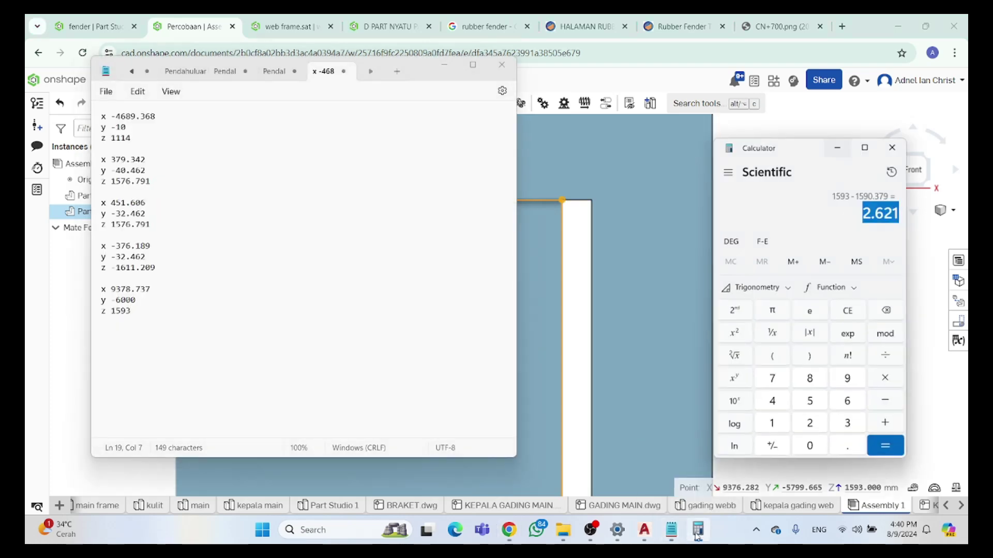
Calculate the remaining X offset as 9376.282 − 9378.737 and copy the result
left_click(853, 309)
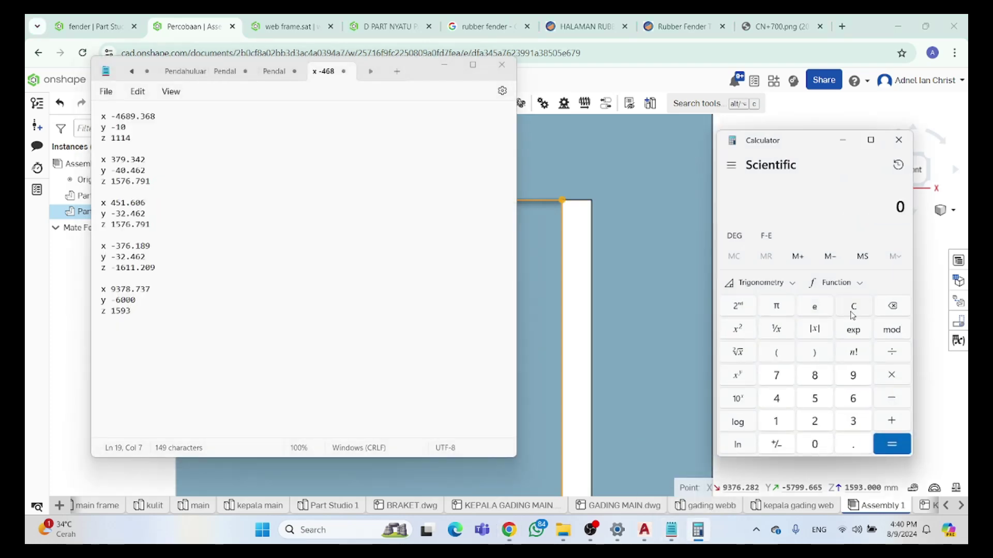
type("9,376")
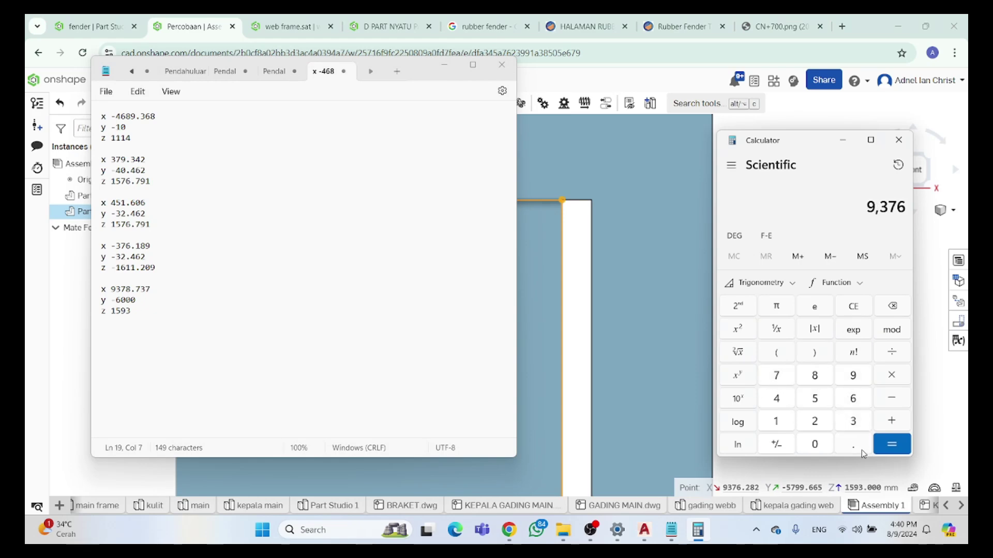
left_click(862, 453)
left_click(816, 421)
left_click(816, 381)
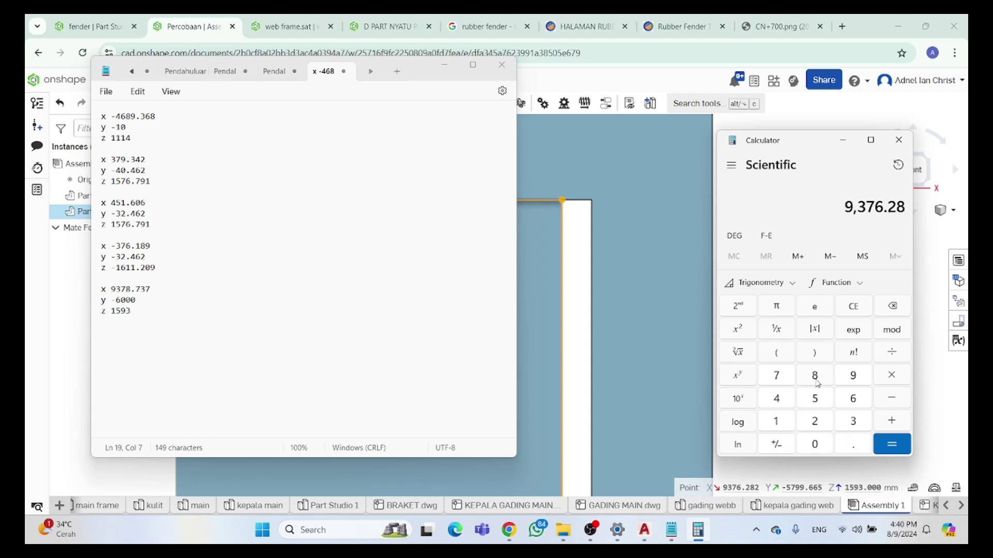
left_click(820, 422)
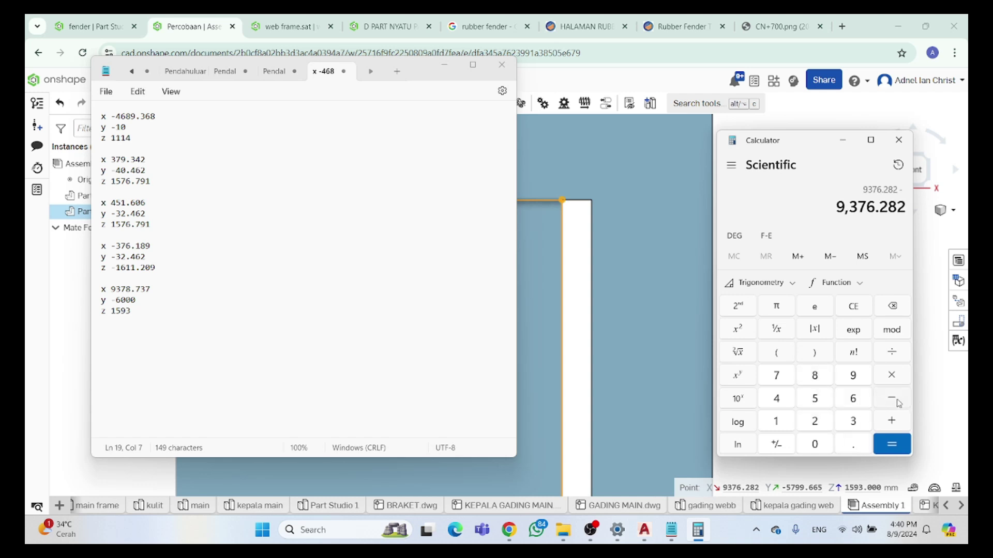
left_click(853, 380)
left_click(853, 423)
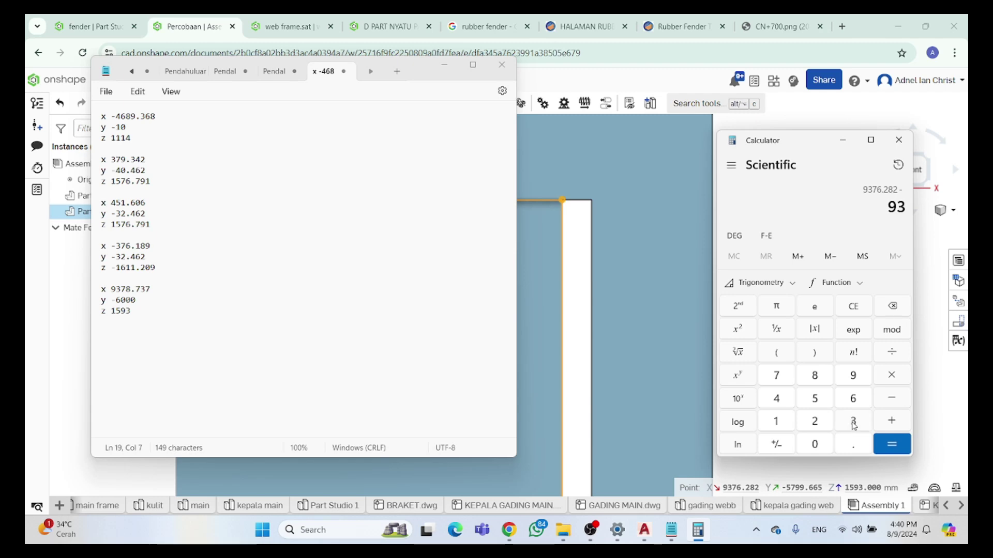
left_click(774, 377)
left_click(818, 378)
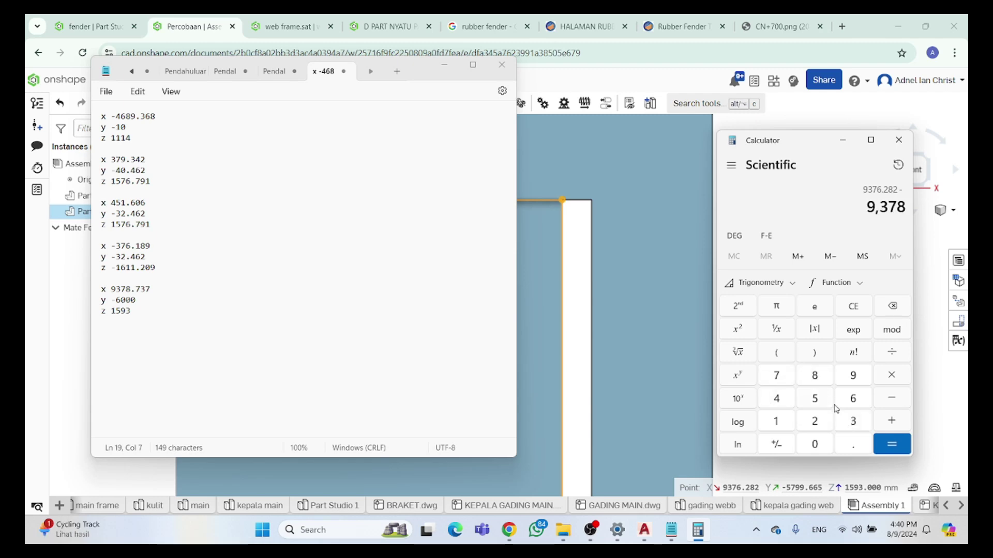
left_click(848, 443)
left_click(780, 378)
left_click(850, 422)
left_click(774, 382)
left_click(883, 448)
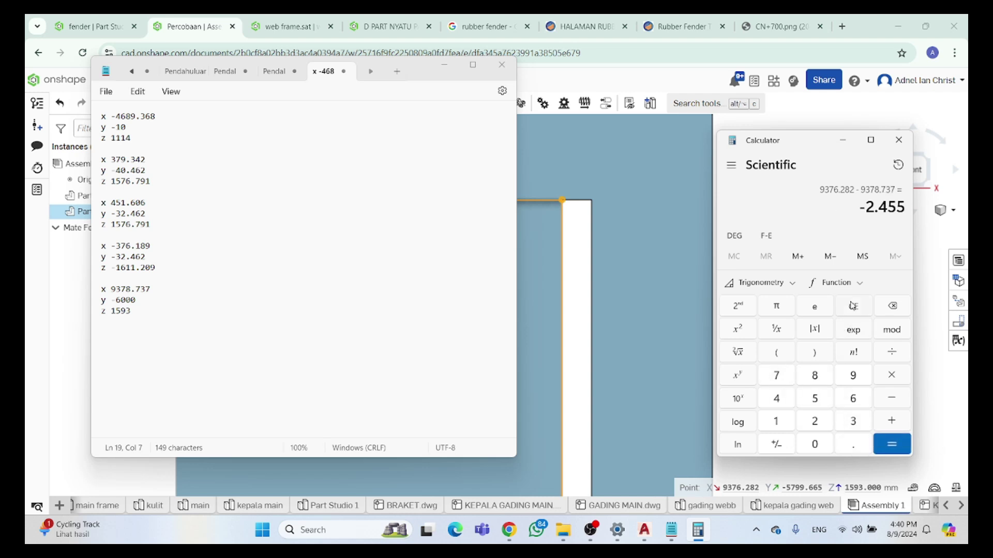
left_click_drag(860, 208, 899, 209)
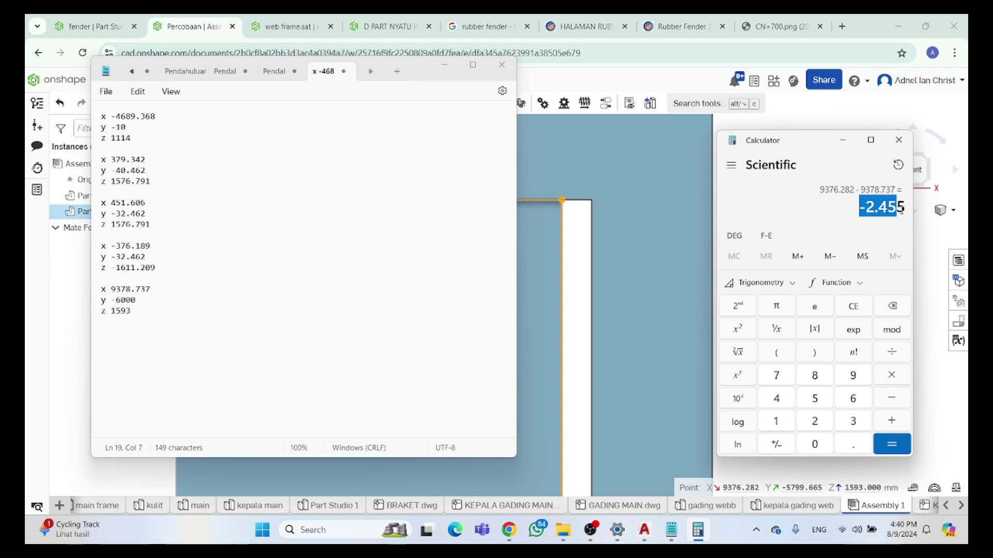
Shift the web frame 2.455 mm along X toward the hull shell's inner side edge
left_click(842, 140)
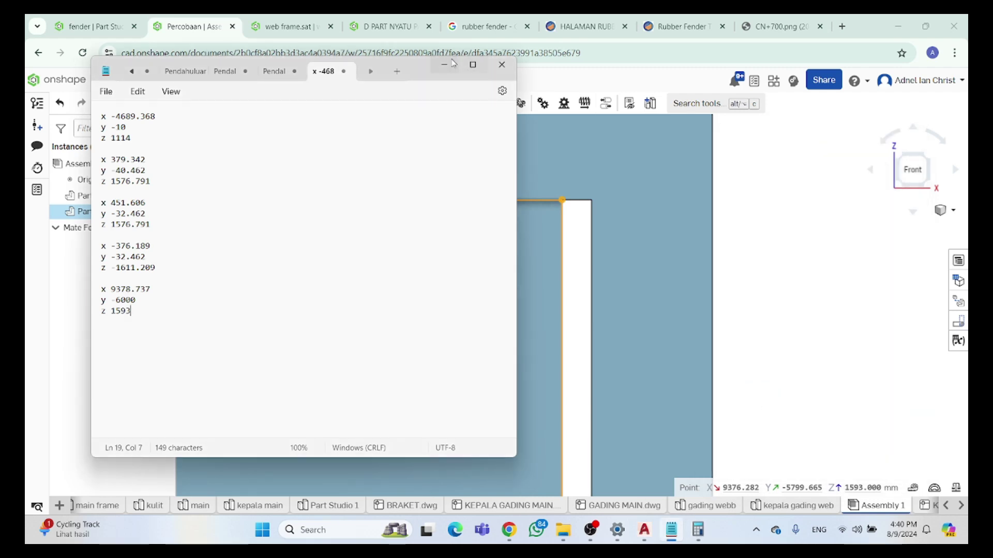
left_click(445, 66)
left_click(540, 247)
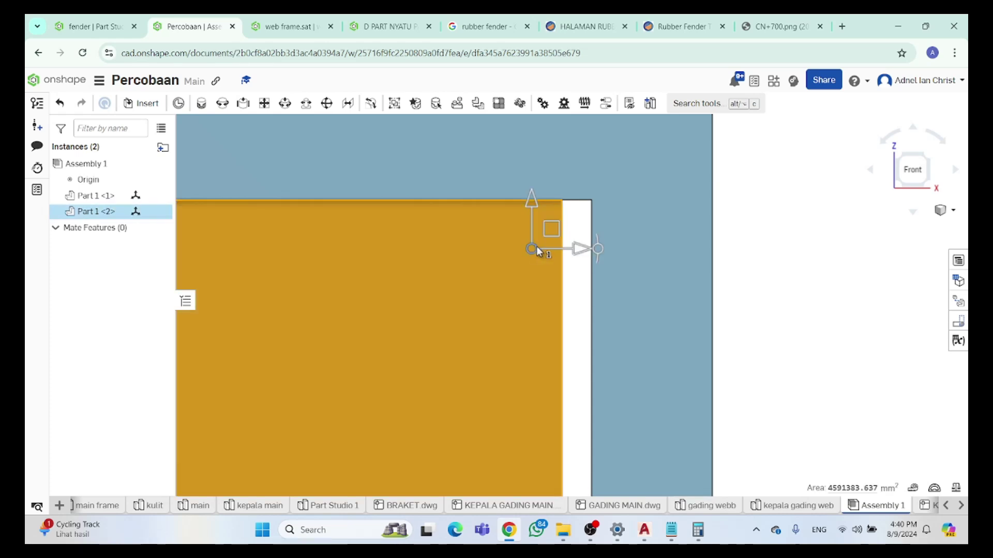
left_click(551, 250)
type("-2.455")
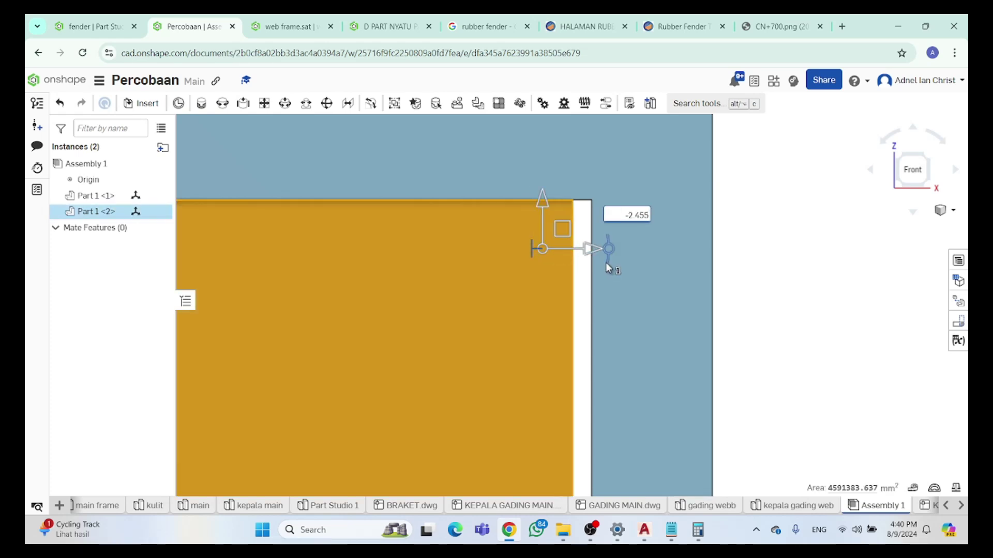
left_click(628, 215)
key("Return")
left_click(802, 281)
Examine the web frame's lengthwise position and its contact with the hull shell from the left and oblique views
scroll(798, 280, "down", 10)
right_click_drag(833, 300, 888, 299)
left_click(900, 169)
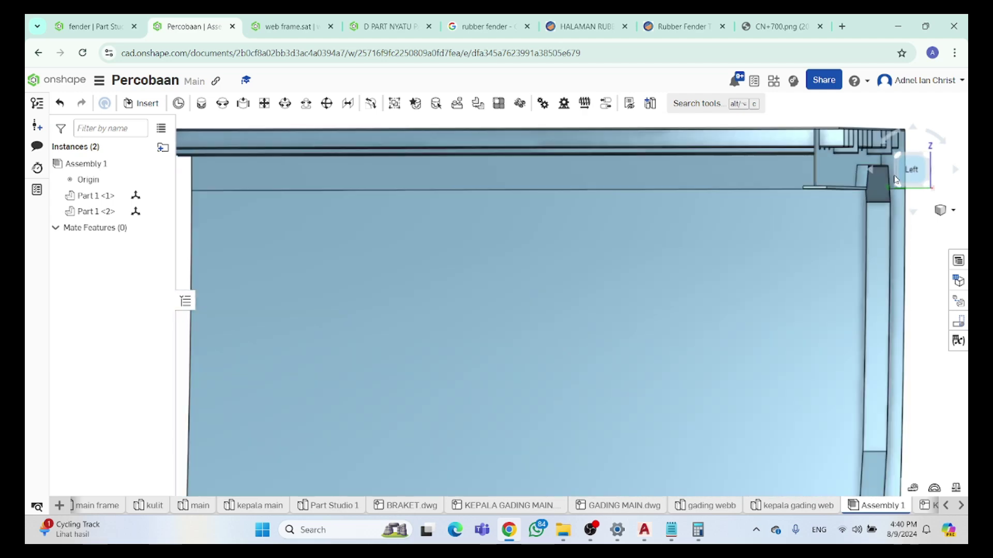
scroll(740, 203, "down", 5)
scroll(786, 184, "up", 9)
right_click_drag(545, 235, 535, 233)
scroll(610, 212, "down", 6)
scroll(696, 166, "up", 7)
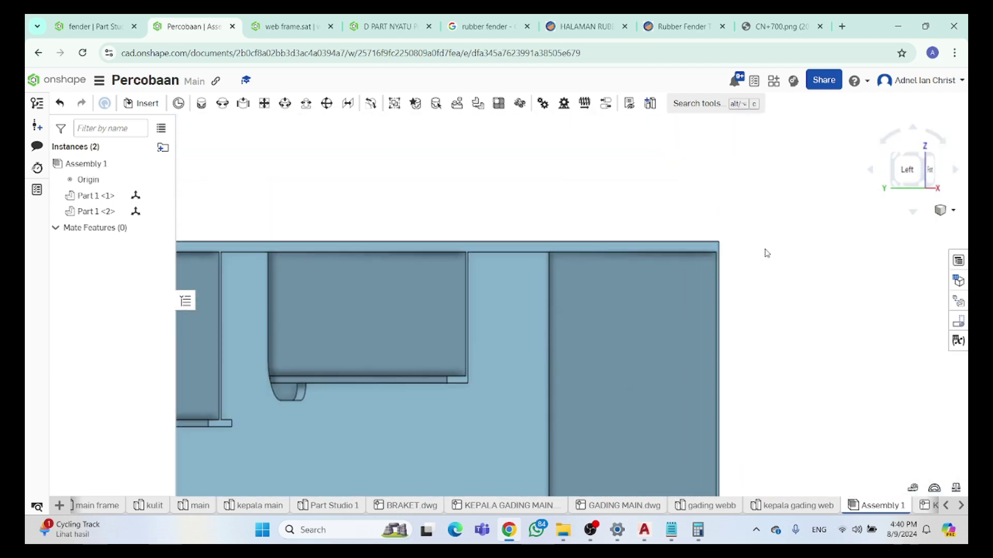
right_click_drag(766, 265, 766, 249)
scroll(671, 321, "up", 6)
scroll(779, 328, "down", 3)
scroll(785, 325, "up", 6)
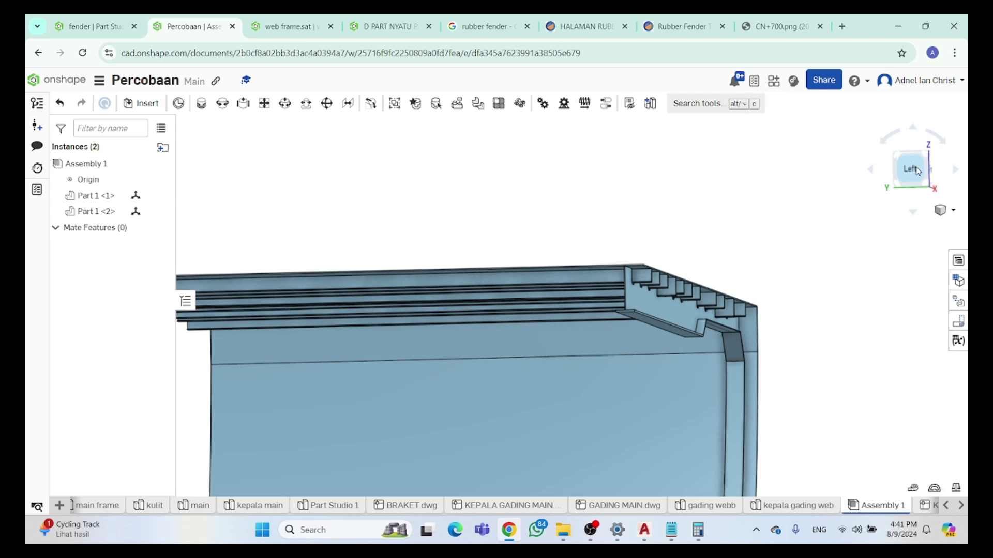
Measure in the left view the distance from the web plate's lower corner to the flange's outer edge
left_click(917, 171)
scroll(738, 294, "up", 2)
scroll(691, 221, "down", 6)
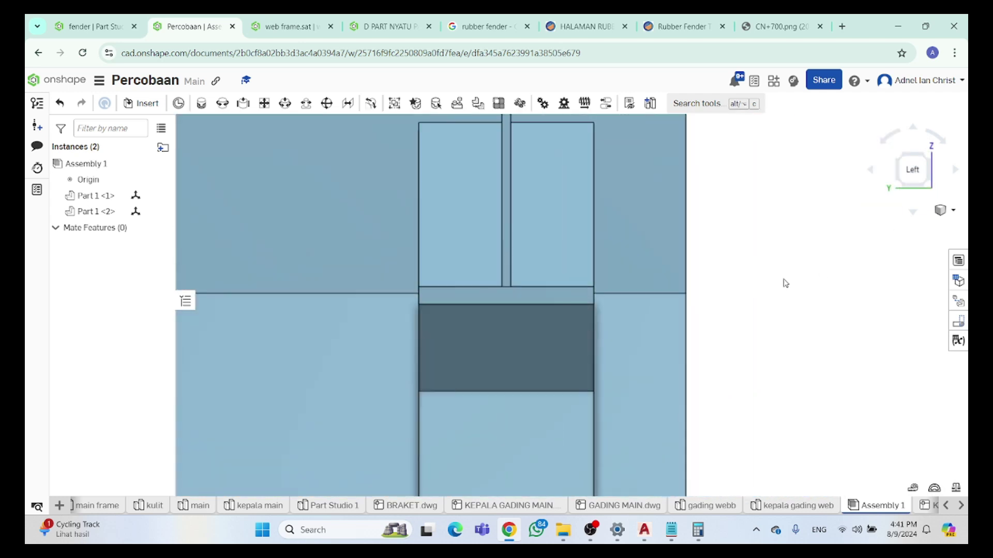
scroll(678, 290, "down", 3)
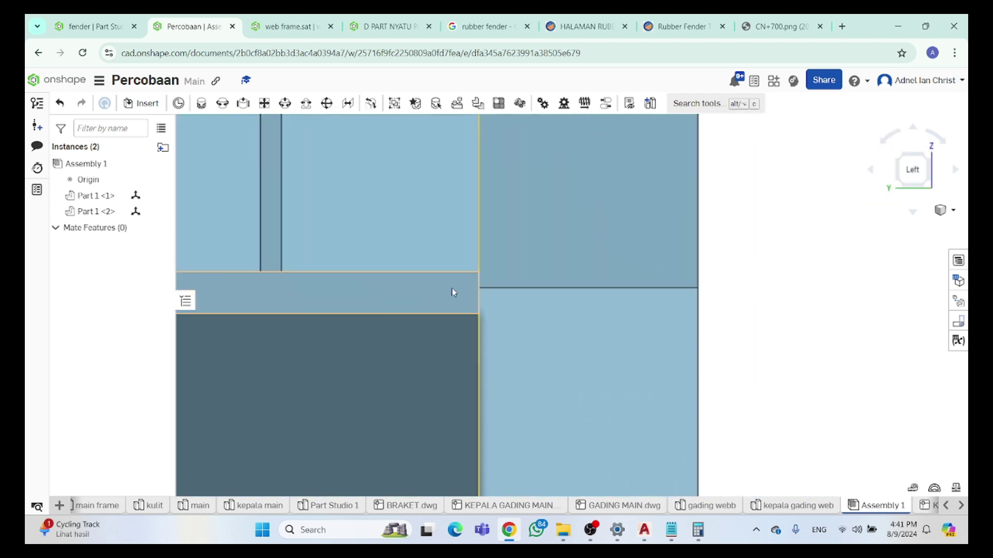
left_click(478, 272)
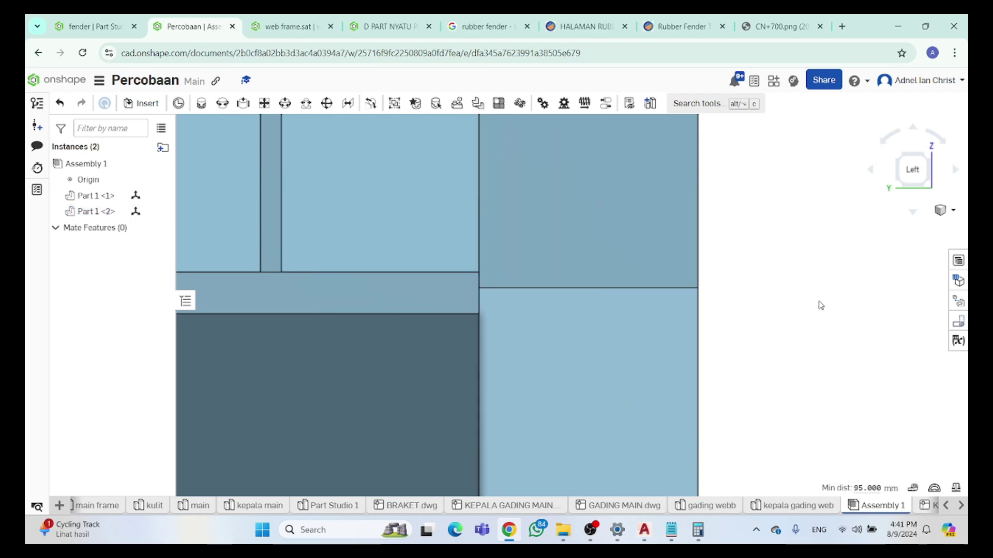
Measure the distance between the web frame's upper outer corner and the hull shell's corner at its end edge
scroll(819, 305, "up", 3)
right_click_drag(815, 295, 809, 253)
scroll(808, 251, "up", 3)
scroll(849, 171, "down", 6)
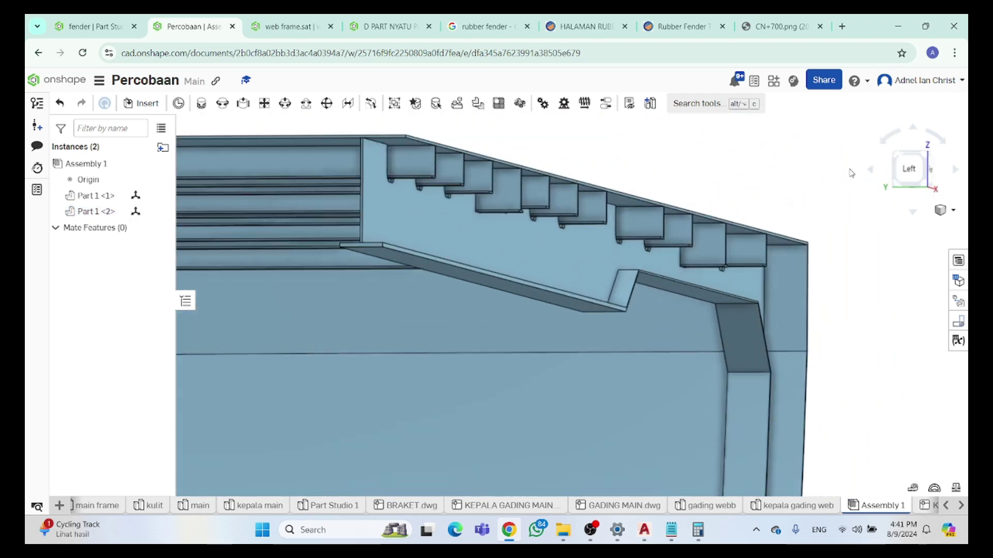
right_click_drag(750, 404, 716, 381)
scroll(716, 381, "up", 5)
scroll(729, 443, "up", 3)
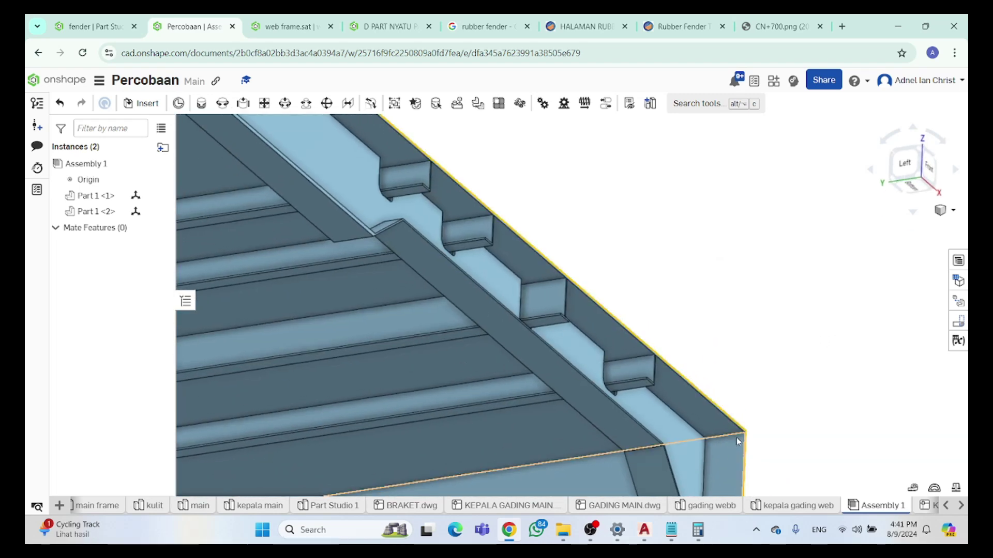
scroll(742, 445, "down", 5)
scroll(625, 208, "down", 4)
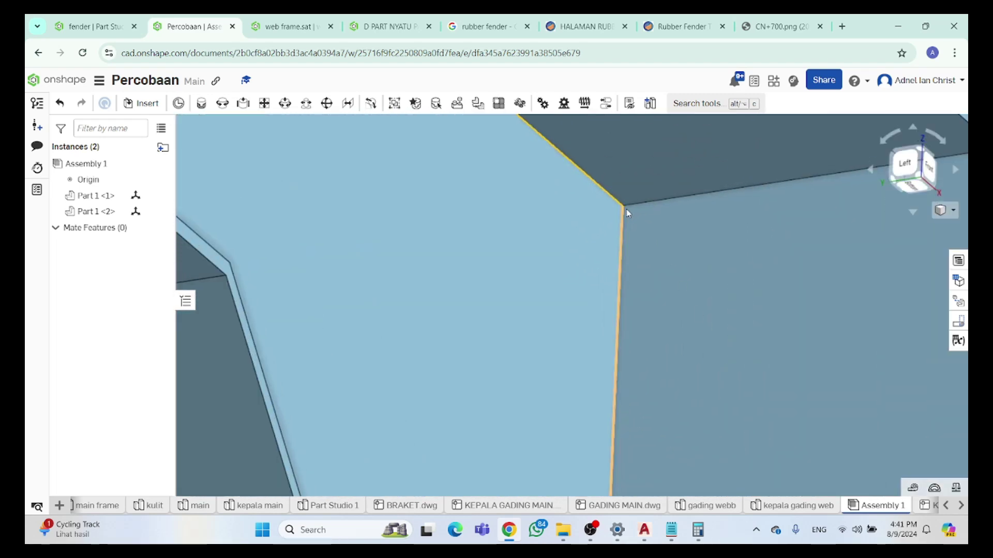
left_click(624, 208)
scroll(675, 208, "up", 4)
left_click(771, 197)
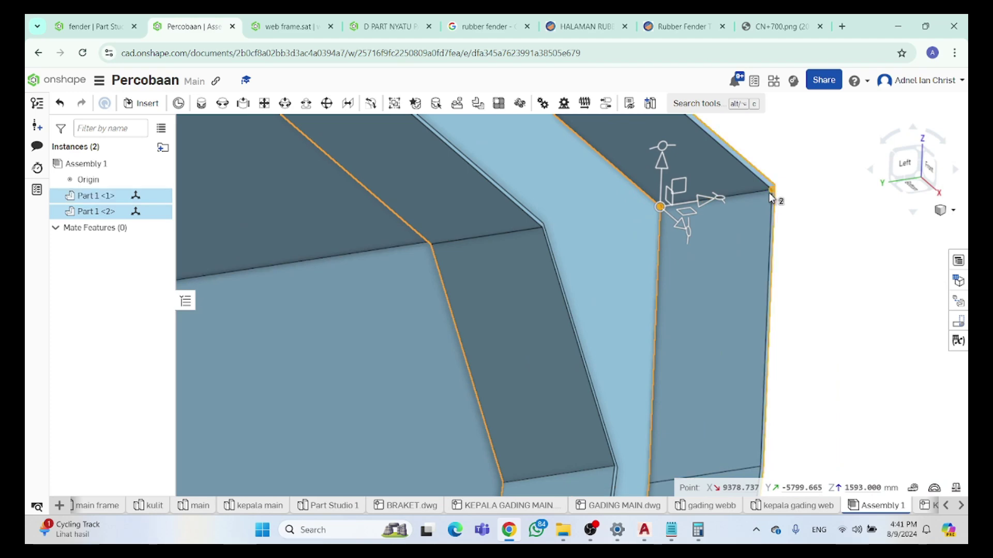
Calculate the lengthwise offset as 95 − 200.335 and copy the result
left_click(694, 533)
left_click(848, 374)
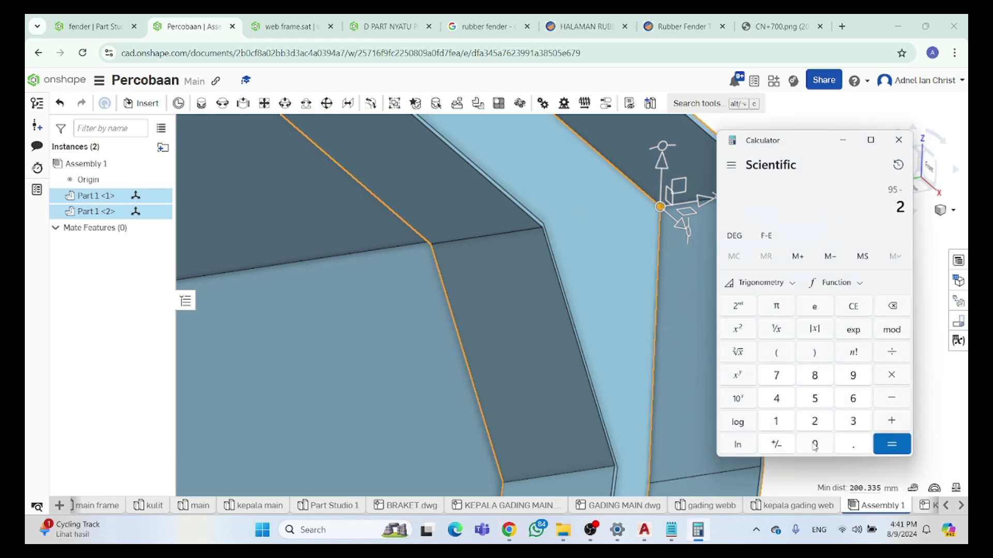
type("35")
key("Return")
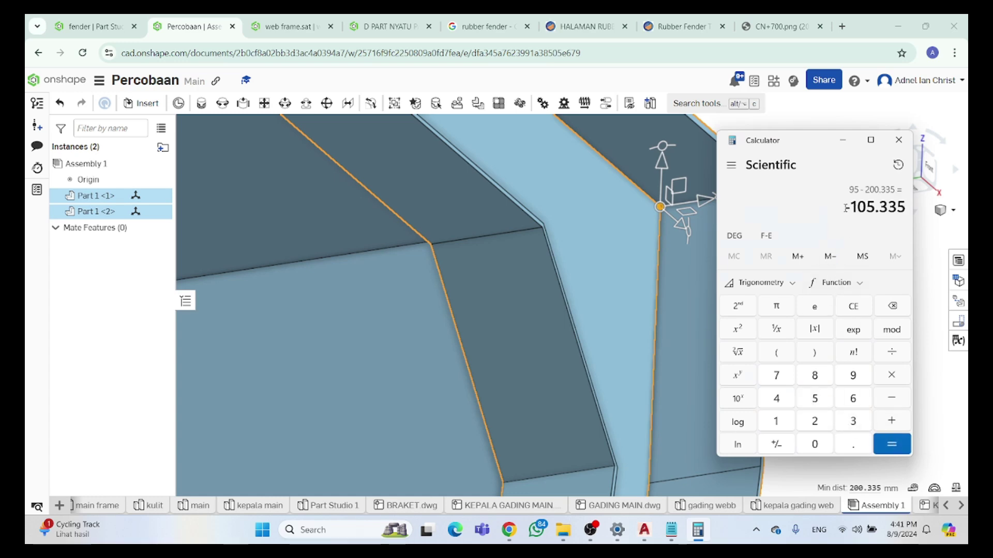
left_click_drag(847, 209, 876, 209)
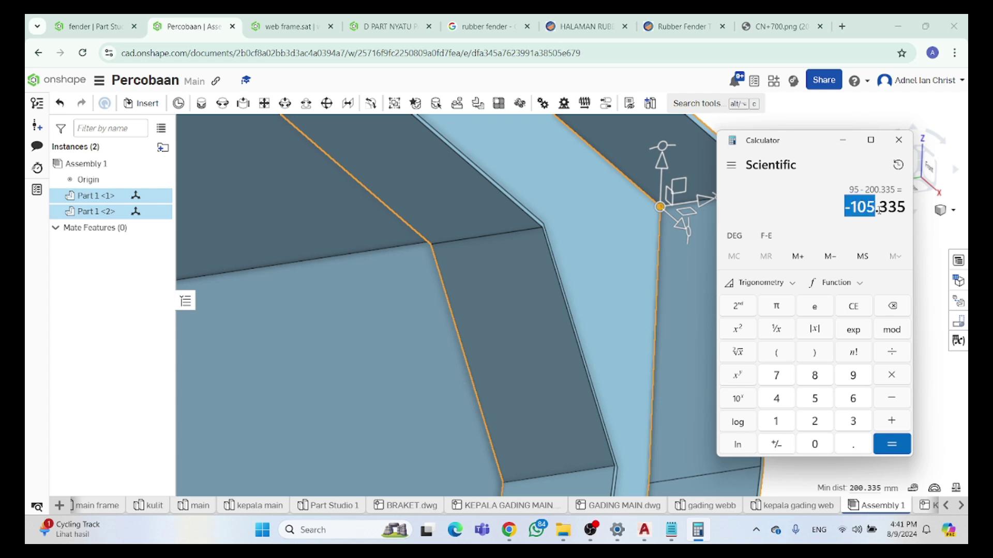
left_click(843, 139)
Shift the web frame 105.335 mm along Y toward the hull shell's end edge
left_click(848, 277)
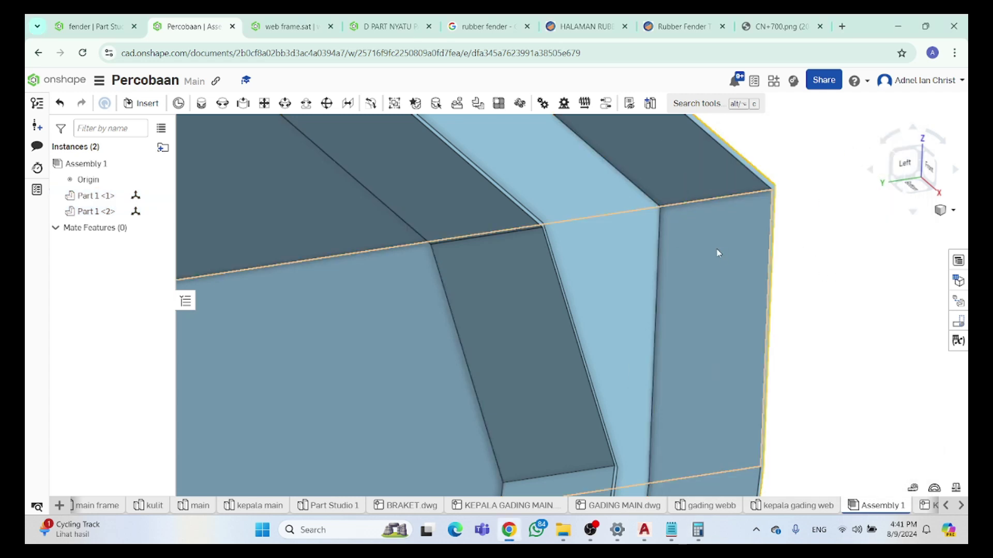
left_click(662, 207)
left_click_drag(673, 207, 684, 205)
type("105.335")
left_click(743, 169)
type("-")
key("Return")
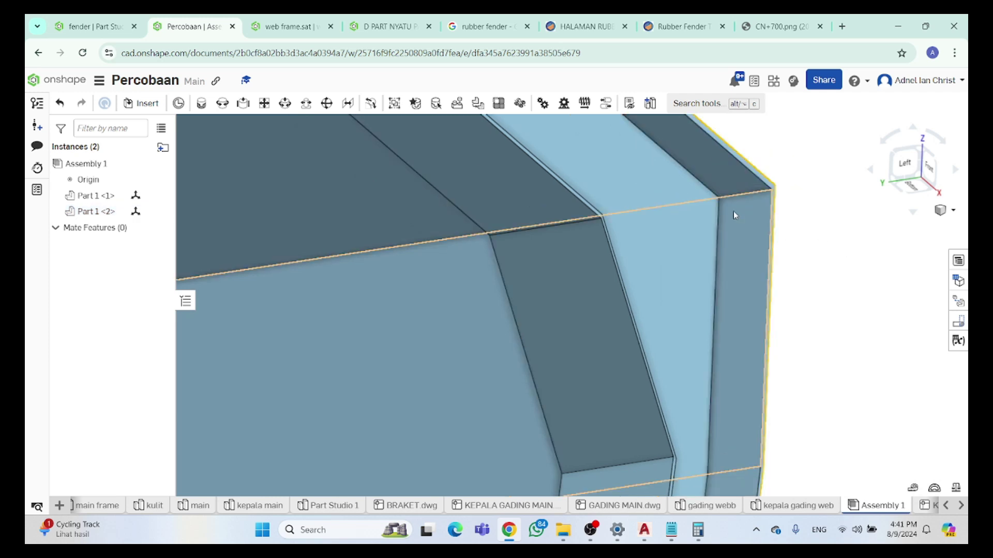
Re-measure the distance from the moved web frame's upper corner to the hull shell's end corner
left_click(719, 199)
scroll(765, 170, "up", 8)
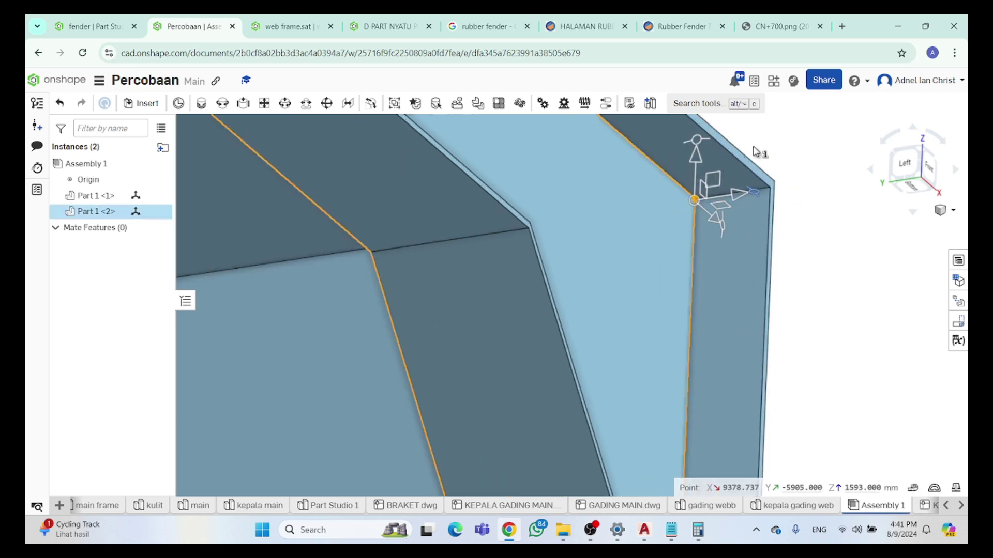
left_click(808, 282)
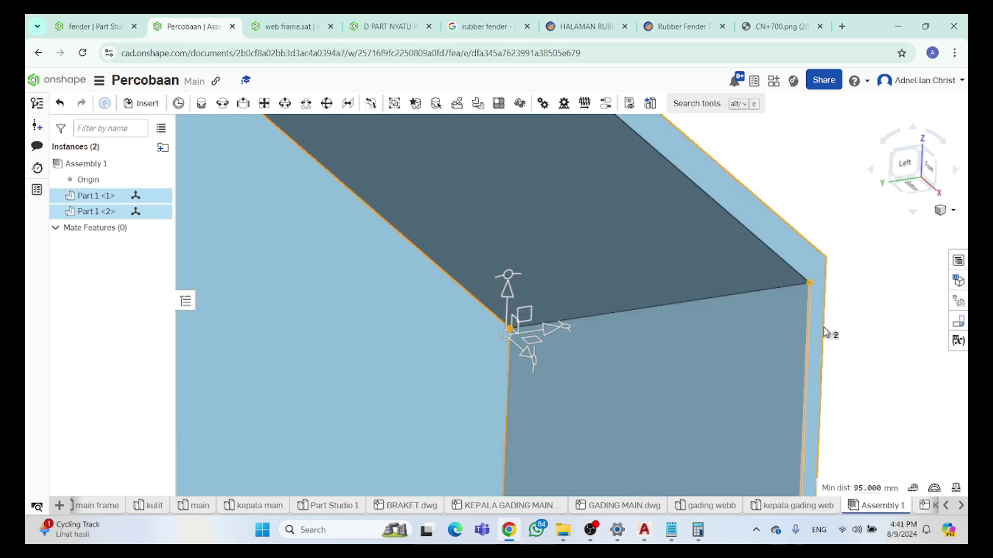
left_click(865, 353)
Examine the web frame's fit inside the hull shell from oblique and front views
scroll(850, 336, "down", 10)
scroll(849, 335, "down", 10)
right_click_drag(850, 336, 900, 328)
scroll(813, 270, "down", 4)
scroll(809, 278, "up", 7)
scroll(809, 297, "up", 2)
right_click_drag(802, 305, 809, 335)
scroll(748, 269, "up", 3)
scroll(748, 270, "down", 5)
scroll(806, 302, "up", 5)
left_click(766, 259)
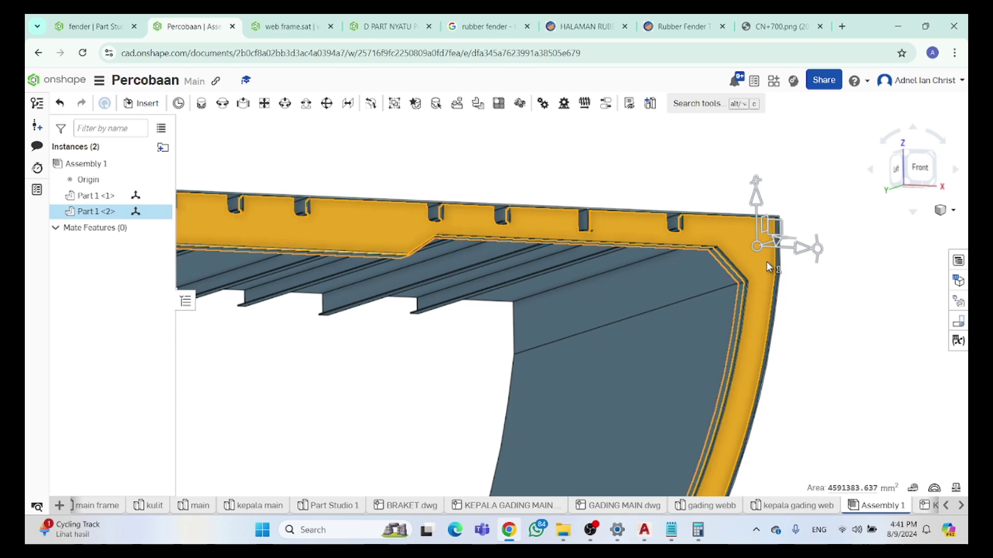
scroll(812, 338, "down", 5)
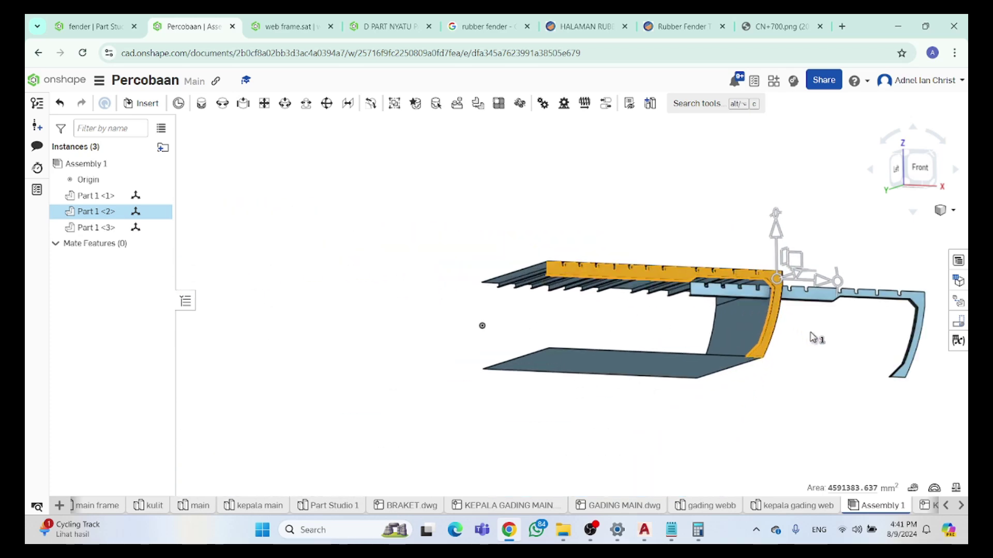
left_click(816, 346)
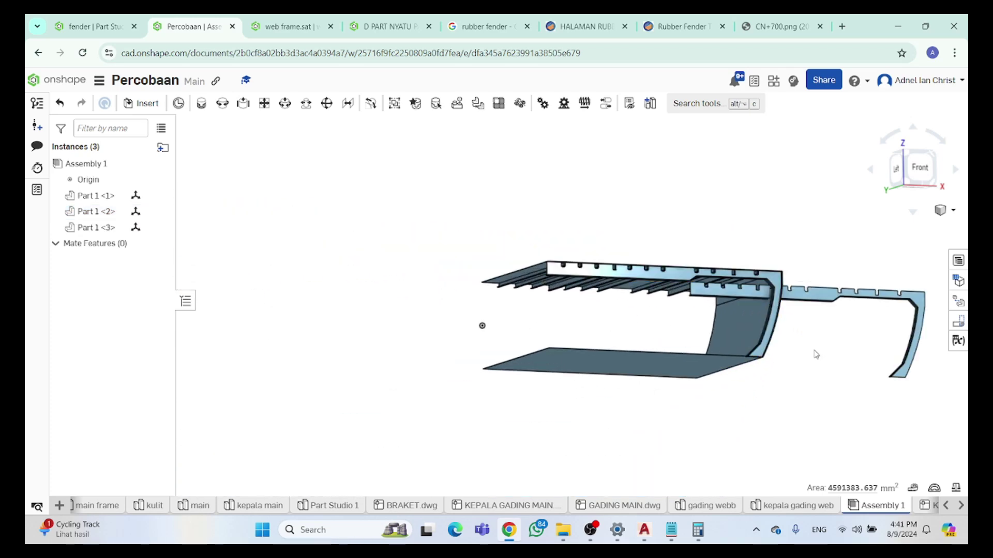
Duplicate the web frame in the assembly by copying and pasting it
left_click(785, 306)
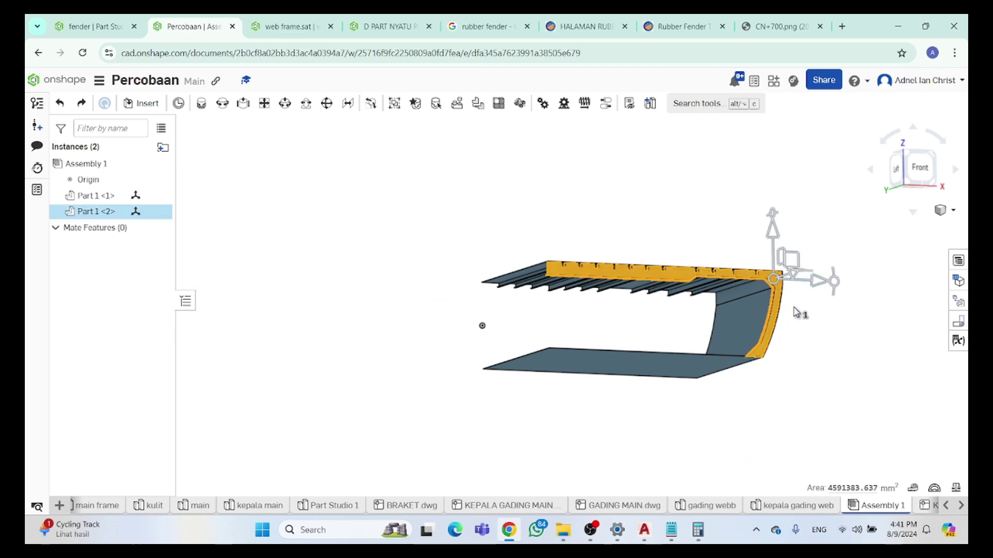
key("ctrl+c")
key("ctrl+v")
left_click(814, 347)
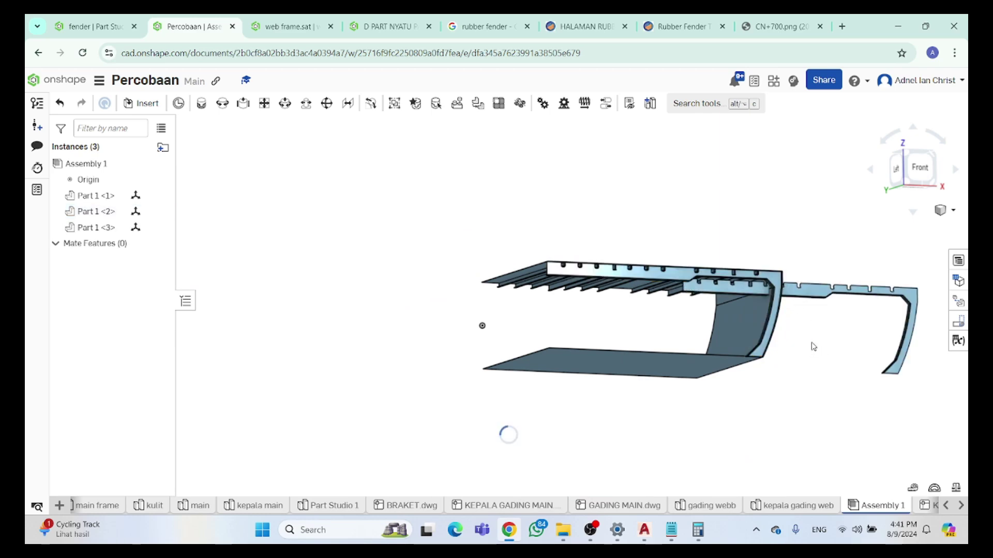
Query the point coordinates of the duplicated web frame's upper outer corner
scroll(814, 325, "down", 4)
scroll(852, 316, "up", 4)
right_click_drag(852, 316, 802, 331)
left_click(855, 314)
left_click(767, 367)
mouse_move(767, 367)
right_mouse_down()
mouse_move(773, 377)
mouse_move(774, 368)
right_mouse_up()
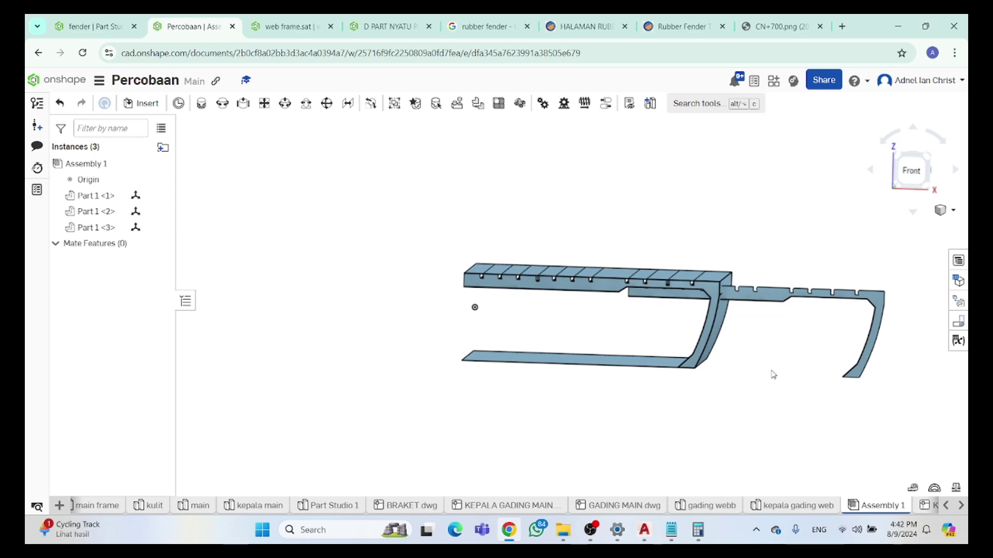
scroll(811, 310, "up", 10)
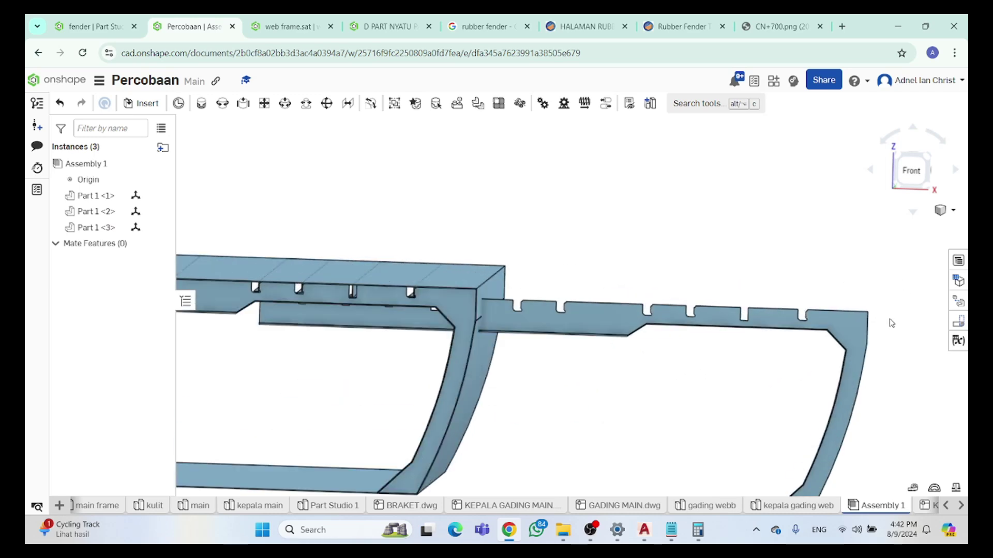
left_click(844, 303)
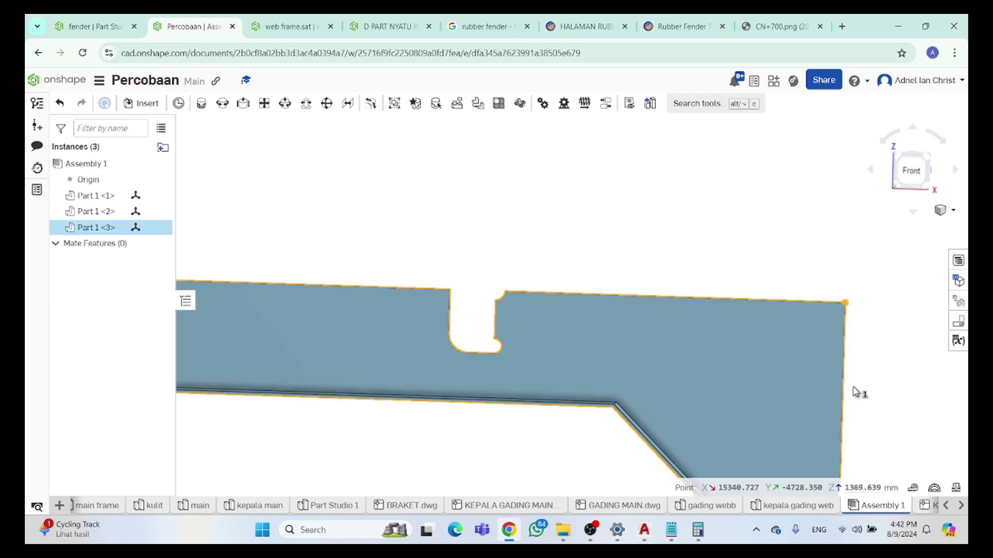
left_click(871, 305)
scroll(867, 310, "up", 4)
right_click_drag(871, 317, 885, 308)
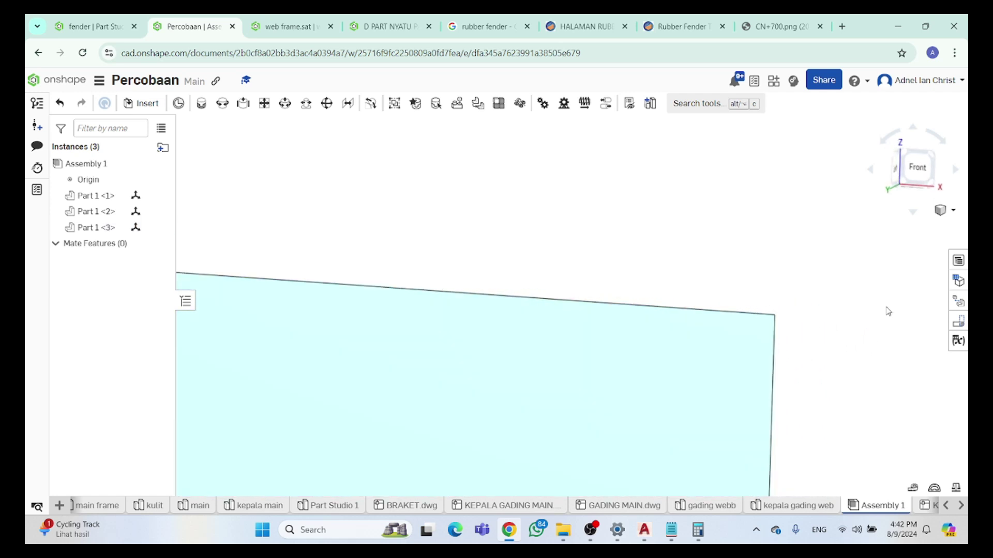
left_click(779, 322)
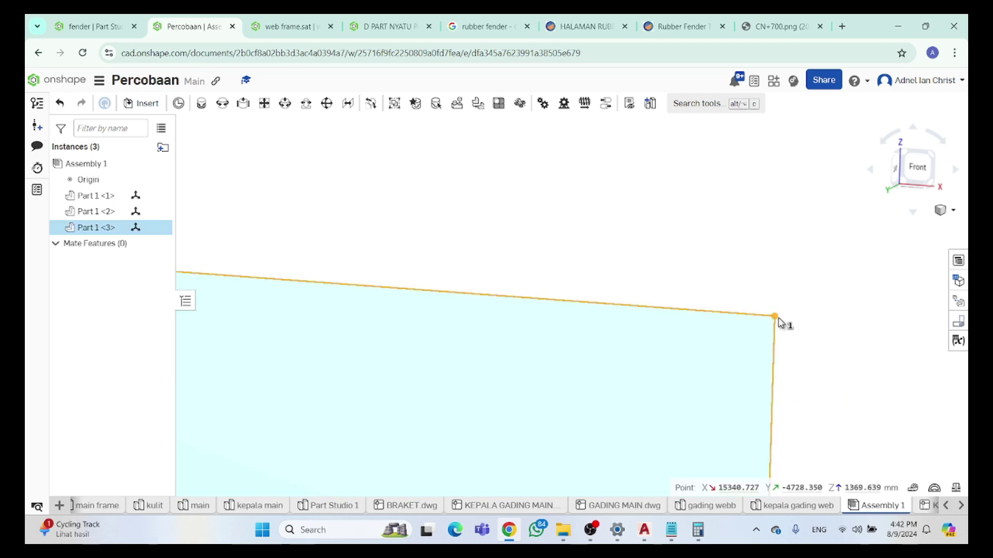
Clear the calculator and show it with the noted coordinates beside the duplicated web frame's corner coordinates
left_click(671, 530)
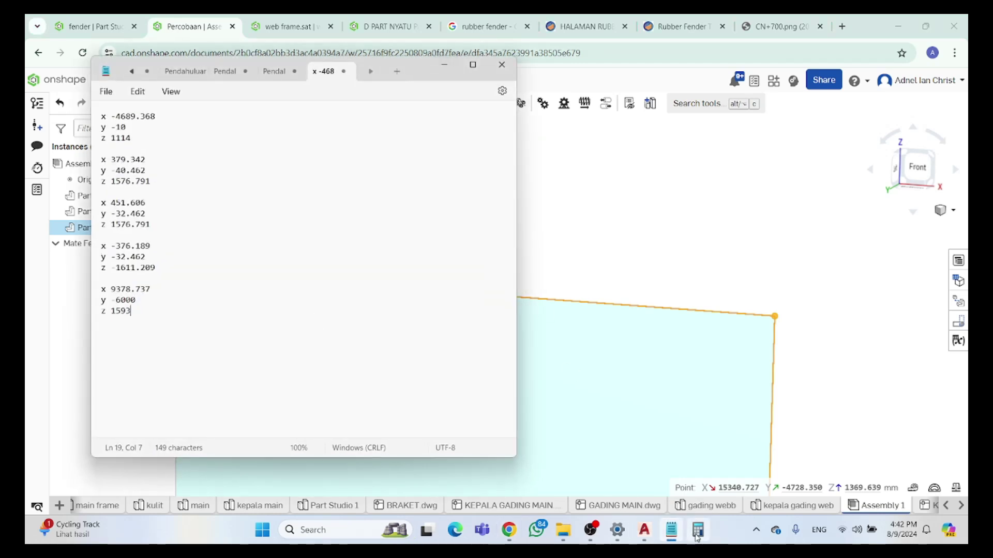
left_click(697, 532)
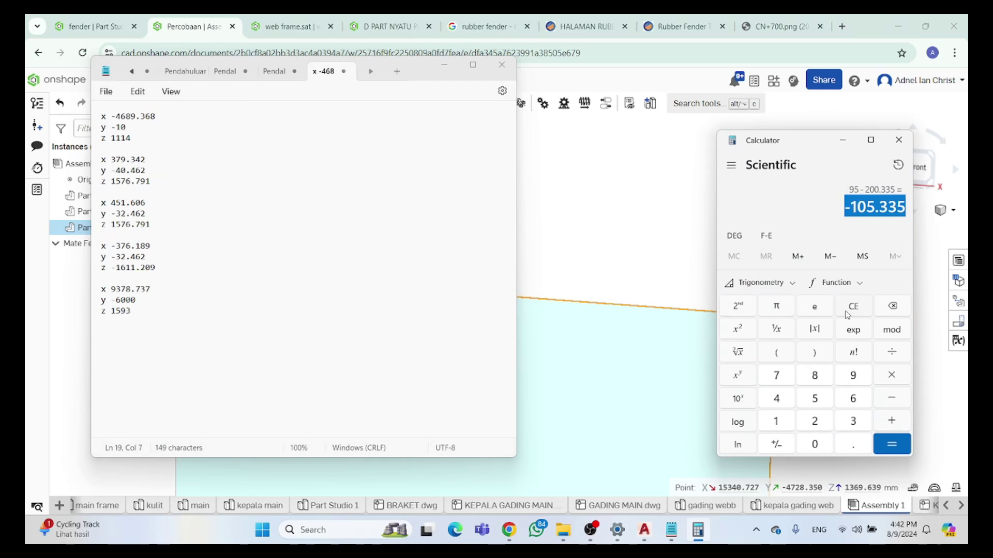
left_click(843, 313)
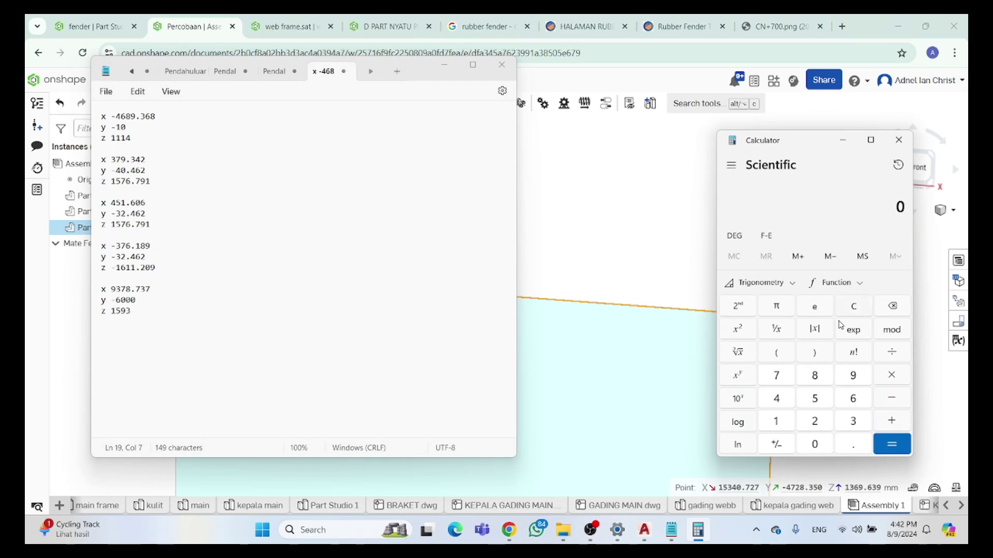
left_click(841, 140)
left_click(802, 306)
left_click(775, 316)
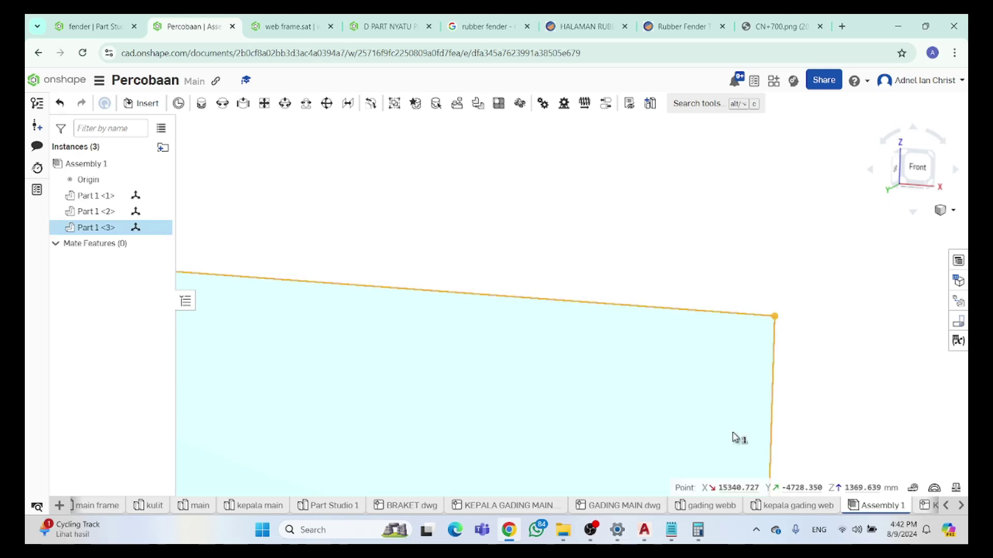
left_click(699, 533)
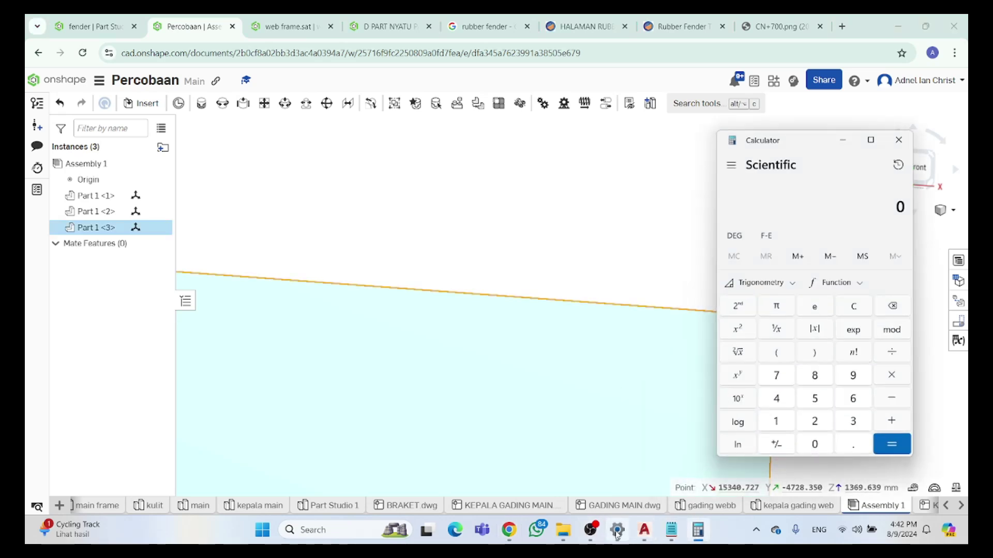
left_click(666, 534)
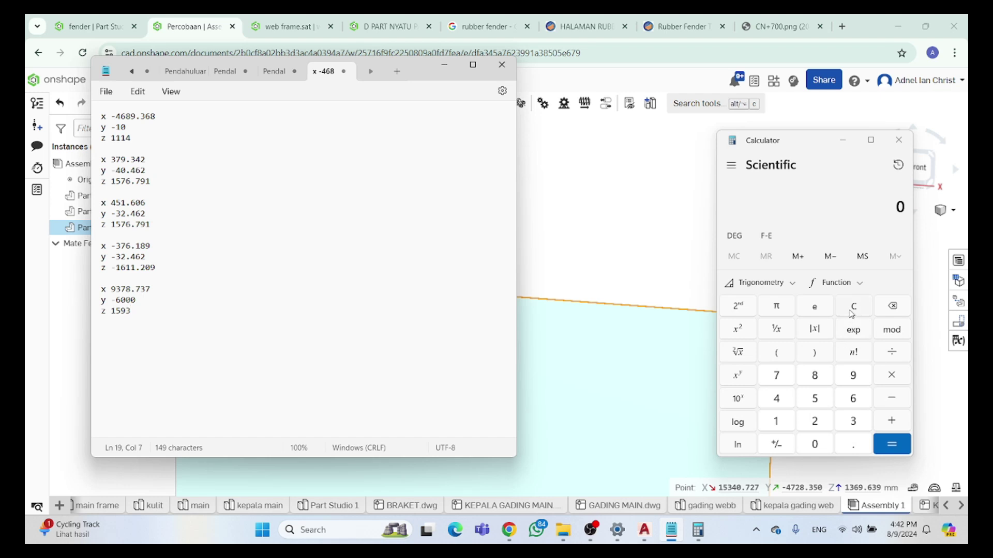
Calculate the duplicate's X offset as 15340.727 − 9378.737 and copy the result
left_click(850, 312)
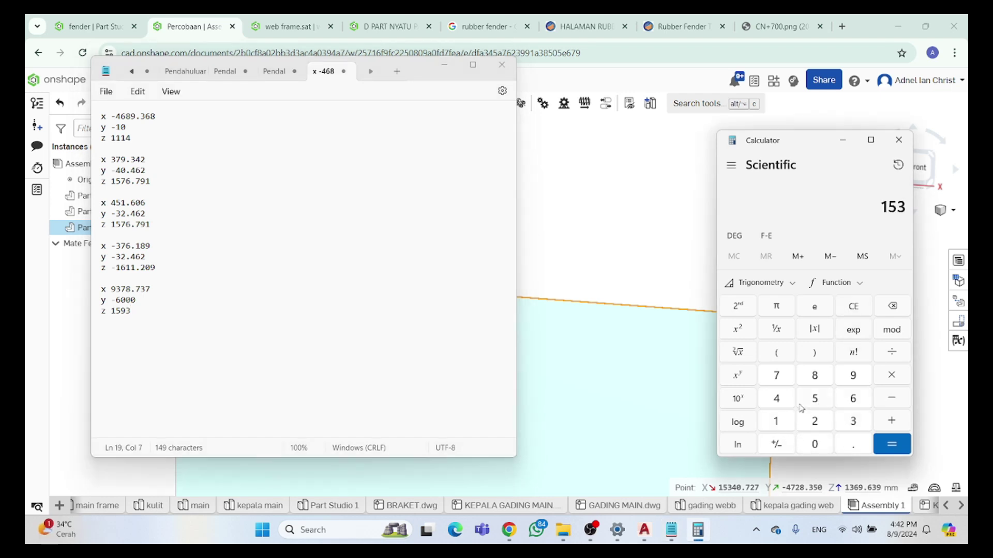
left_click(816, 442)
left_click(854, 450)
left_click(776, 376)
left_click(815, 421)
left_click(776, 375)
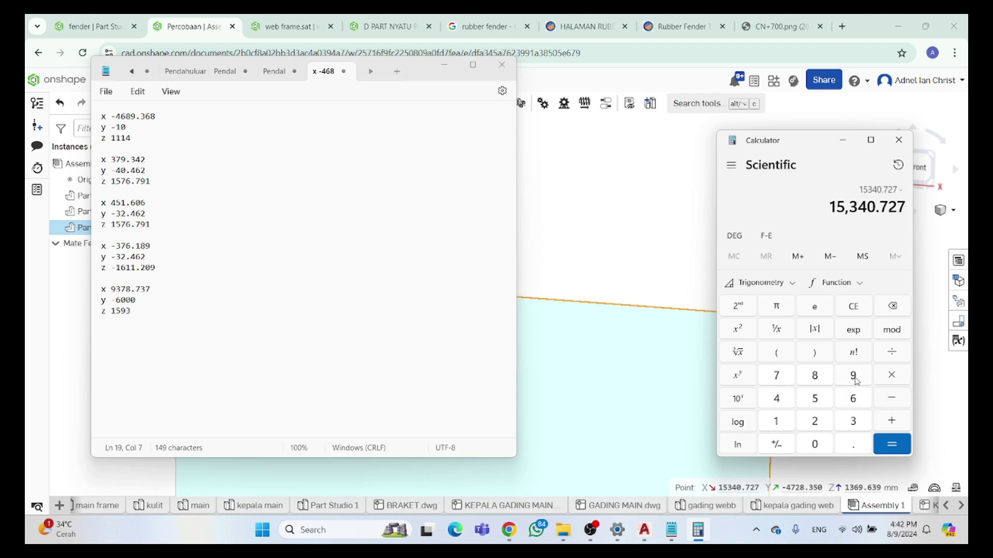
left_click(854, 377)
left_click(781, 378)
left_click(812, 384)
left_click(865, 447)
left_click(781, 377)
left_click(852, 422)
left_click(776, 376)
left_click(891, 443)
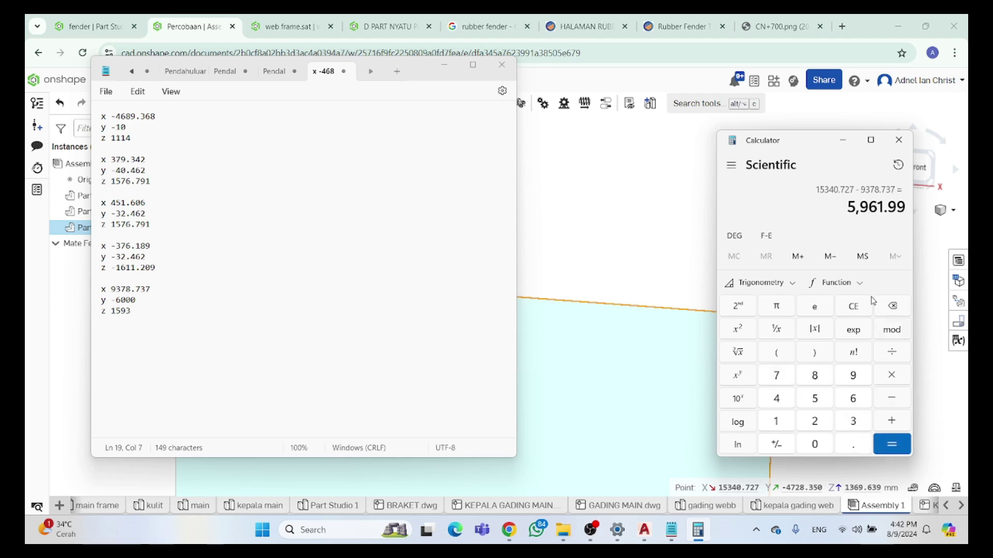
left_click_drag(848, 208, 902, 213)
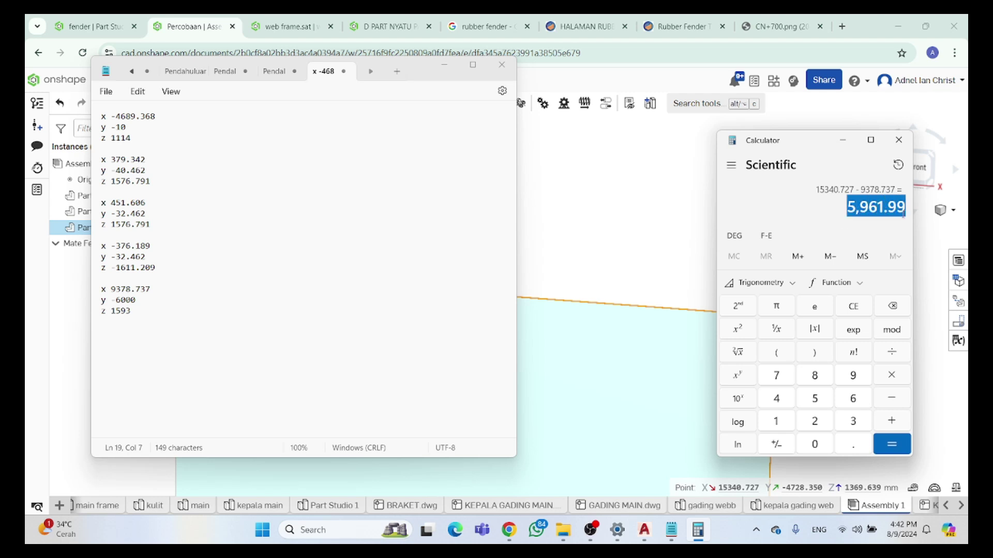
Return to the assembly and try to move the duplicated web frame −5961.99 mm along the Z axis
left_click(842, 140)
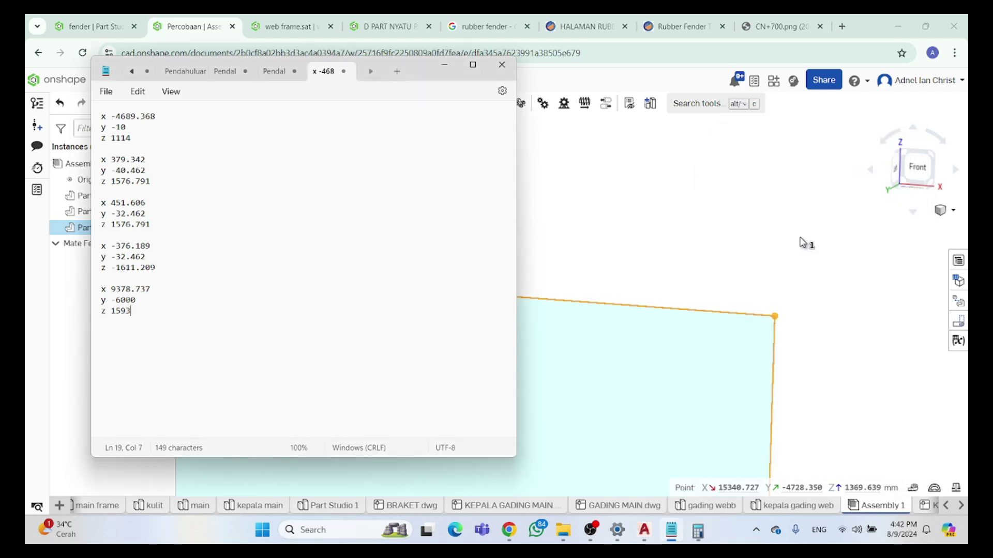
left_click(761, 248)
left_click(727, 325)
left_click(728, 325)
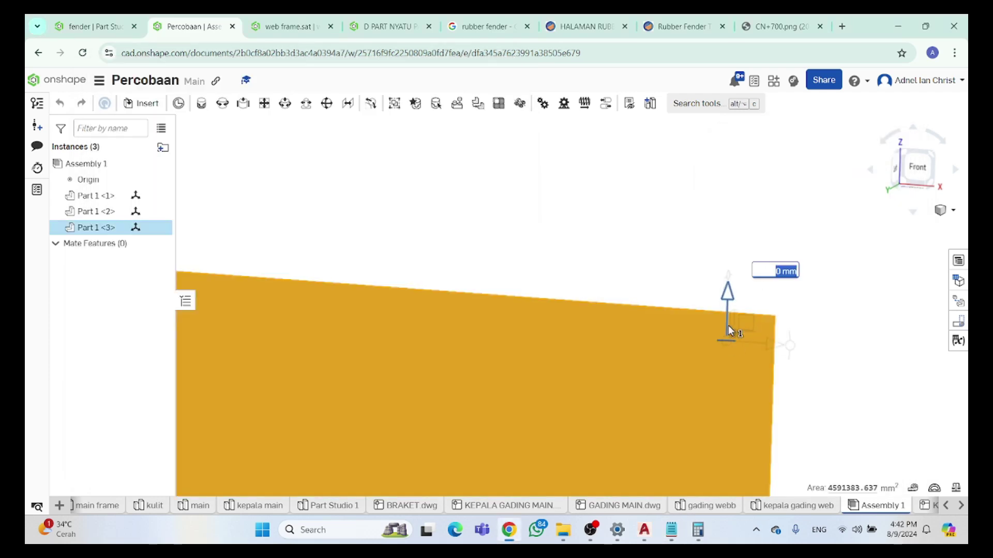
left_click_drag(728, 325, 728, 327)
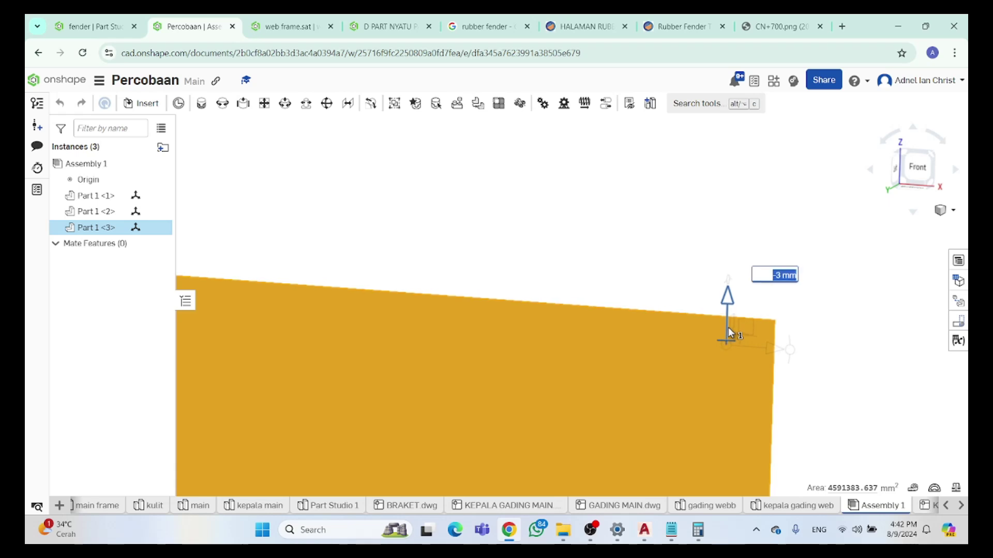
key("ctrl+v")
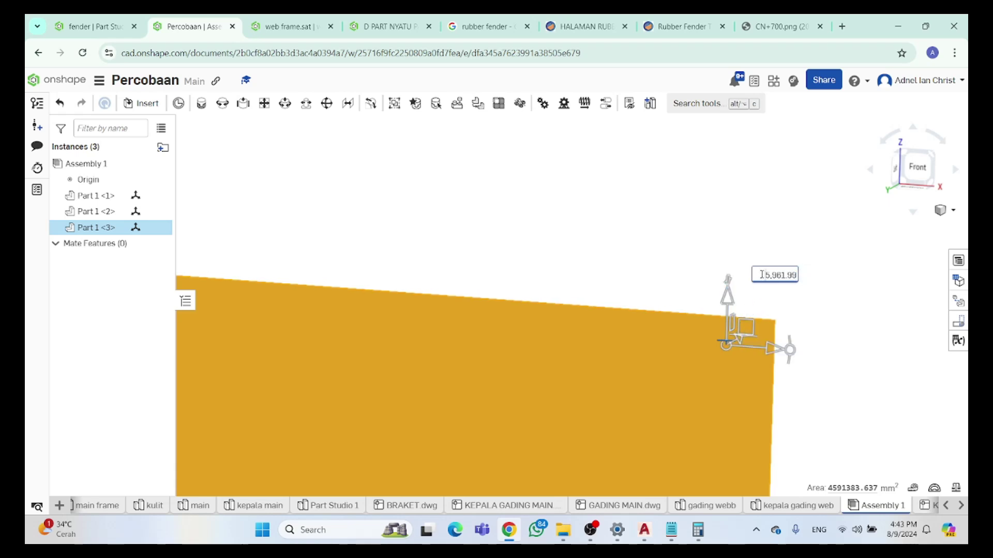
key("Return")
key("ctrl+c")
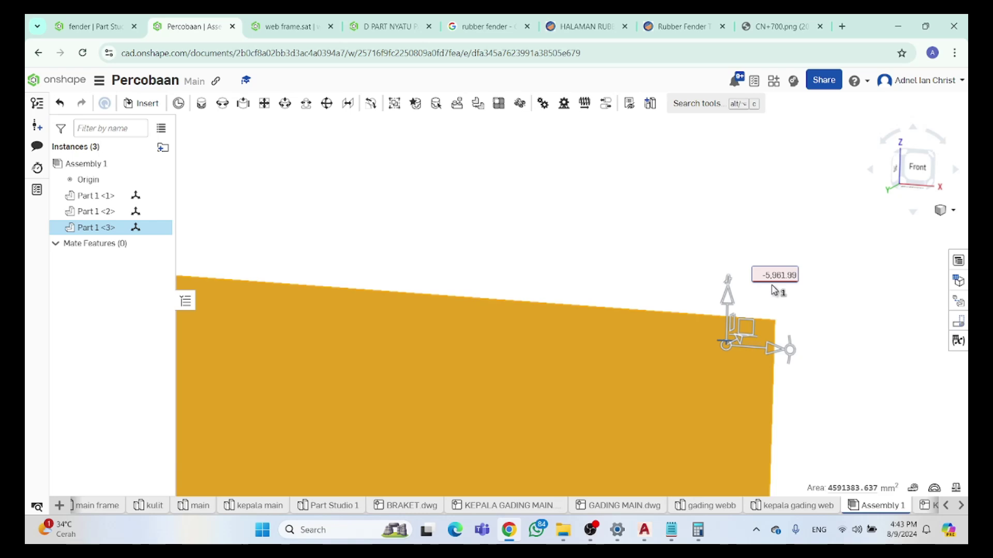
key("Return")
scroll(772, 289, "down", 8)
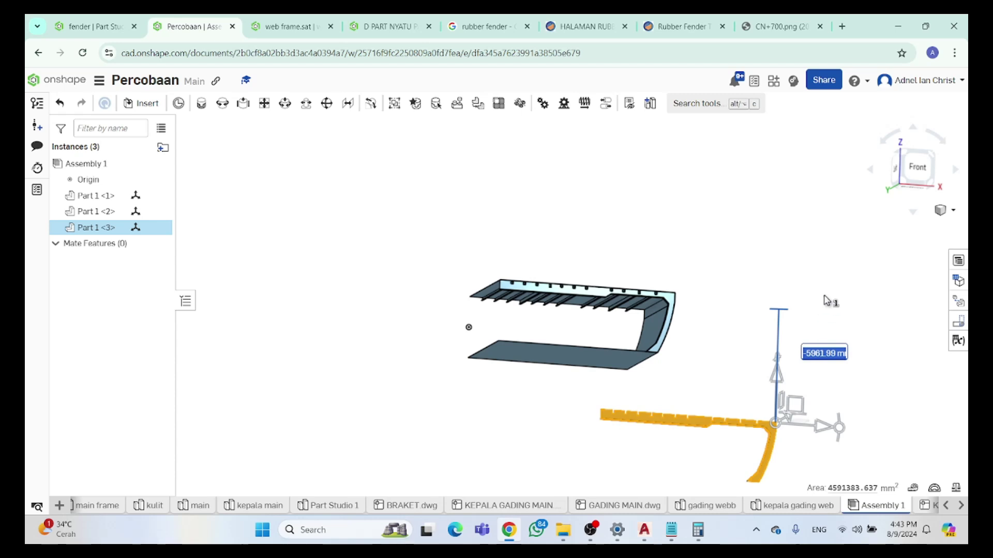
Undo the duplicated web frame's Z move, stepping back and forth through the recent assembly changes
key("ctrl+z")
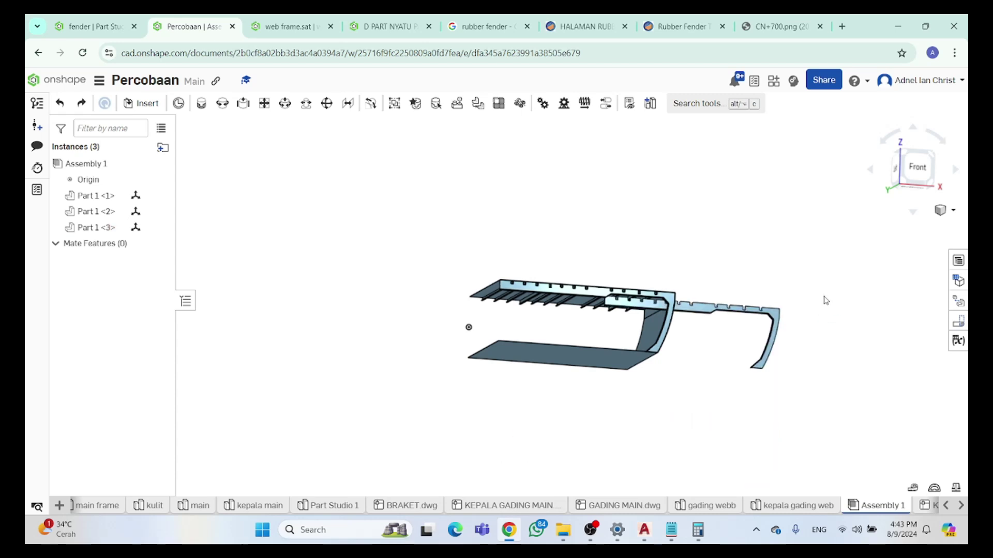
key("ctrl+z")
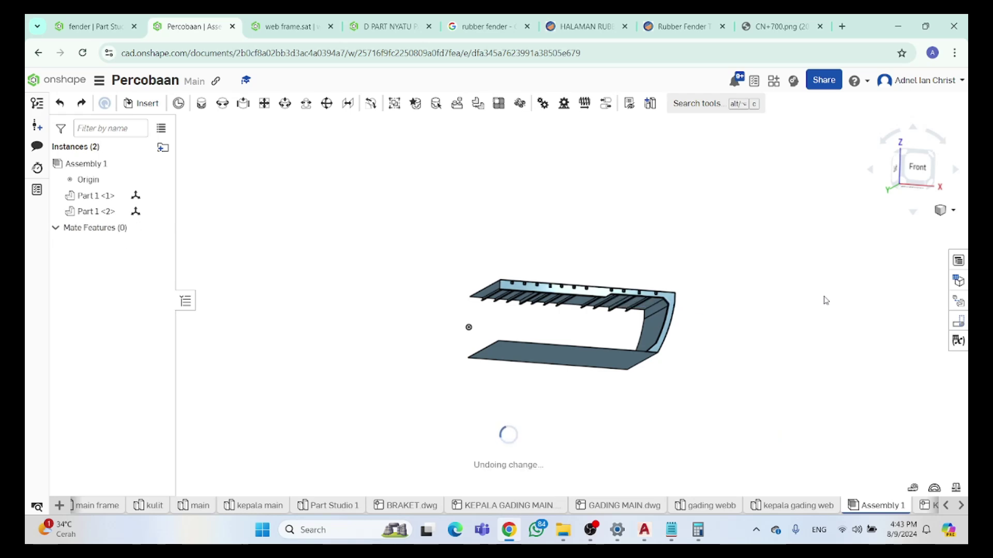
key("ctrl+y")
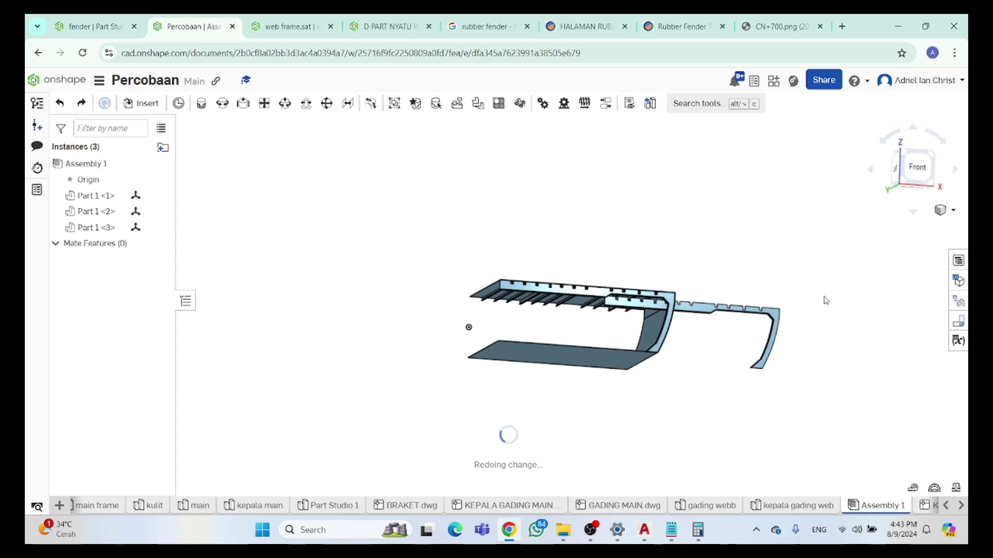
key("ctrl+z")
key("ctrl+y")
key("ctrl+z")
Try to move the duplicated web frame 5961.99 mm along the Z axis and undo the move
scroll(819, 299, "up", 6)
right_click_drag(696, 358, 686, 355)
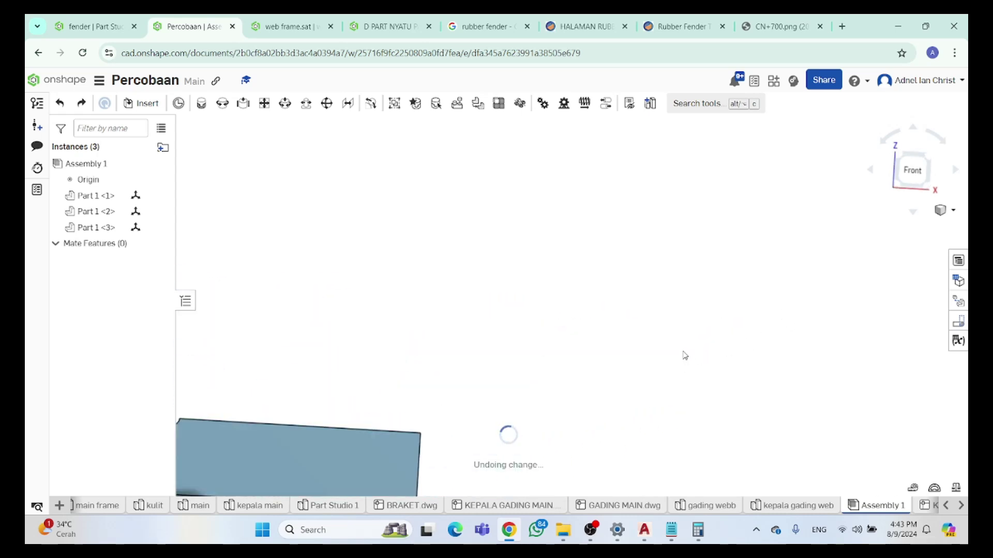
scroll(684, 356, "down", 3)
left_click(538, 397)
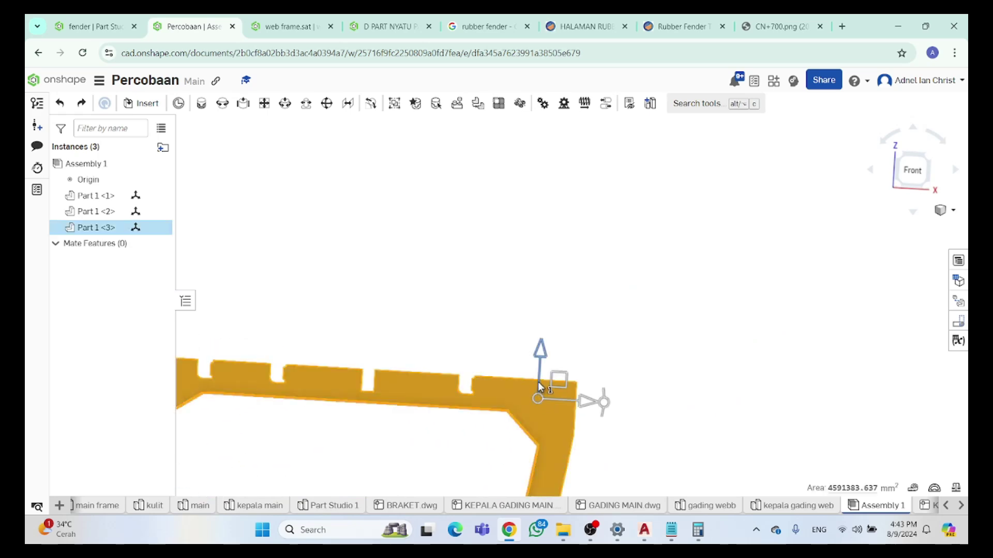
left_click(538, 383)
key("ctrl+v")
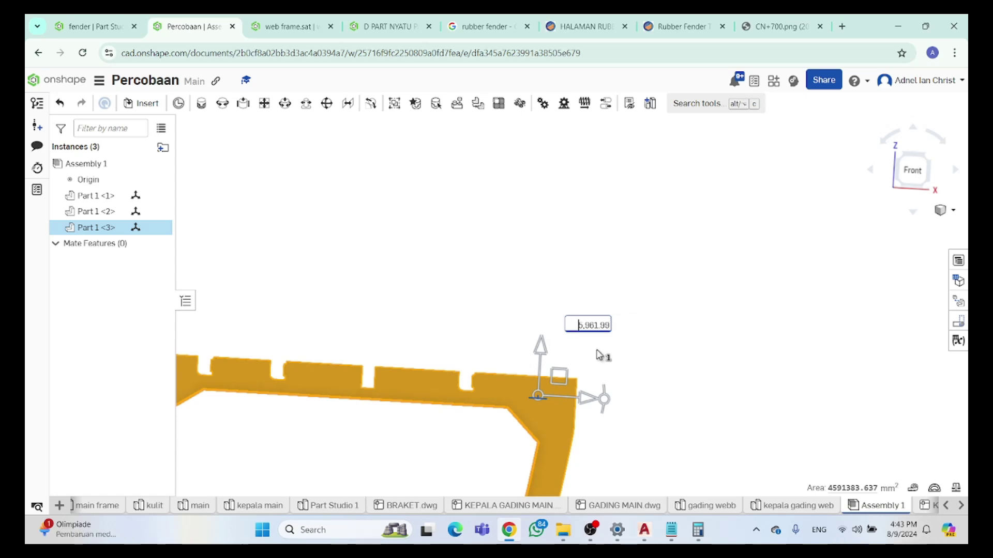
left_click(585, 325)
key("BackSpace")
key("Return")
scroll(596, 345, "down", 7)
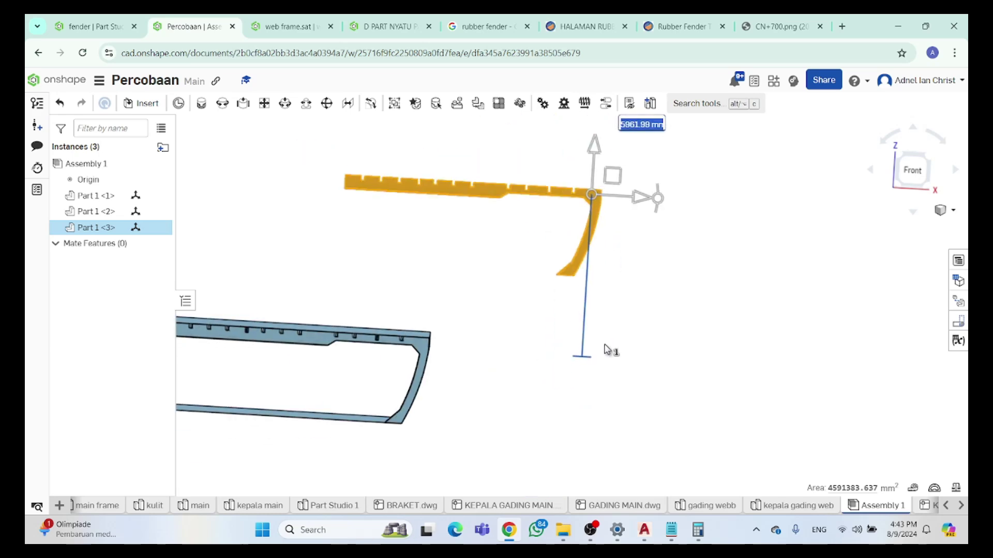
left_click(650, 365)
key("ctrl+z")
Query the point coordinates of the duplicated web frame's upper outer corner in the front view
scroll(623, 350, "up", 8)
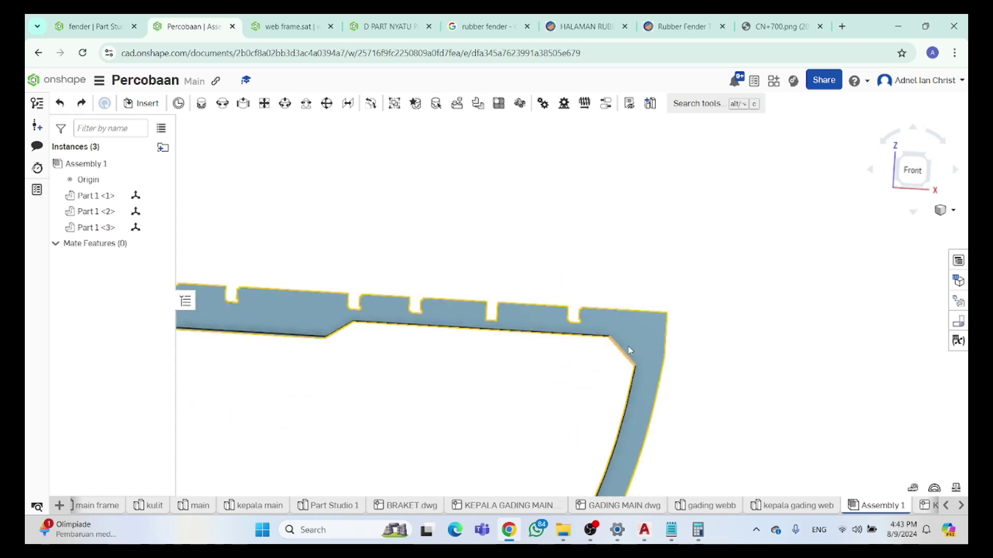
left_click(915, 171)
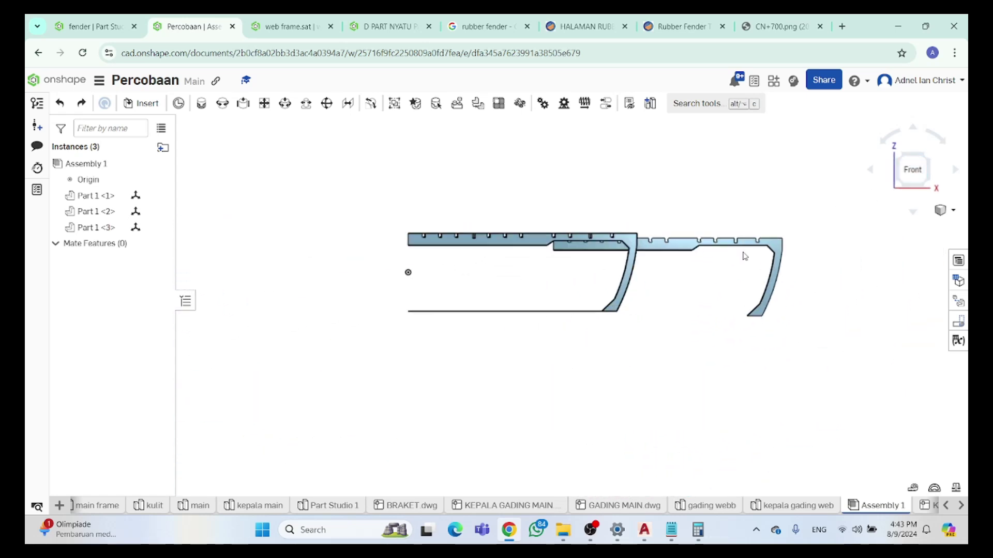
scroll(748, 250, "up", 7)
scroll(848, 227, "down", 2)
scroll(885, 204, "up", 3)
scroll(750, 230, "down", 4)
scroll(815, 203, "up", 6)
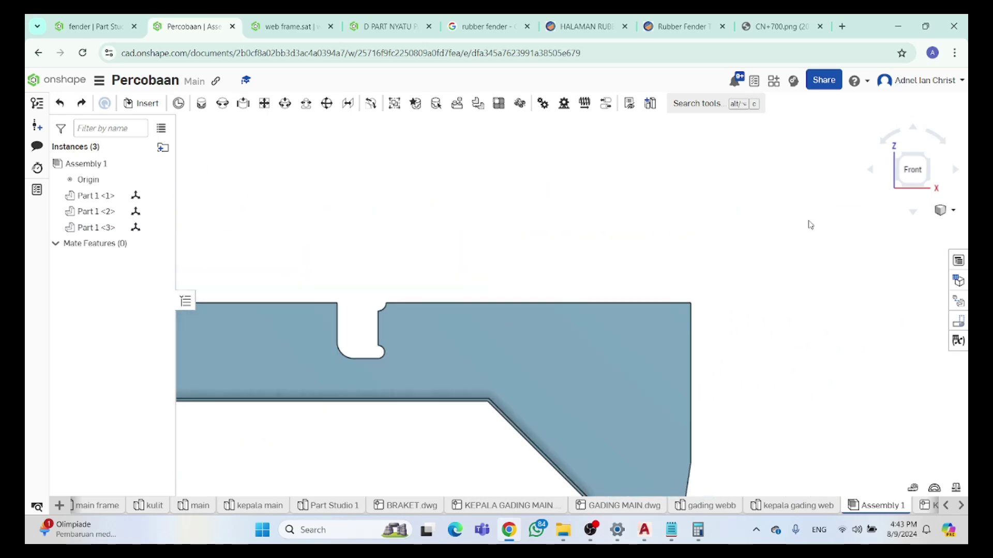
left_click(691, 304)
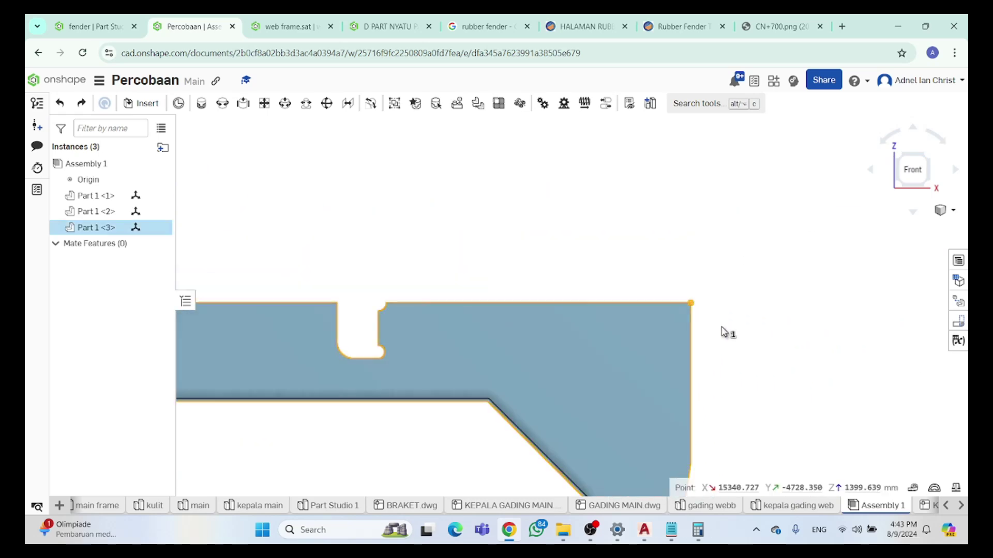
left_click(742, 355)
Examine the duplicated web frame's top end against the hull shell in the right view
scroll(743, 355, "down", 5)
right_click_drag(798, 398, 820, 393)
scroll(778, 372, "down", 2)
scroll(664, 337, "up", 5)
right_click_drag(684, 363, 768, 217)
key("shift+4")
scroll(408, 182, "up", 8)
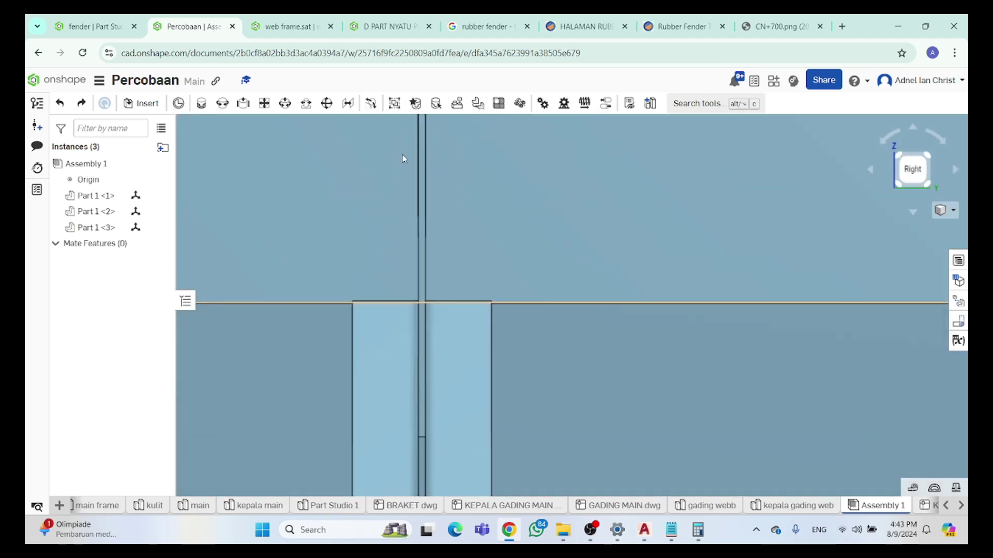
scroll(445, 173, "down", 5)
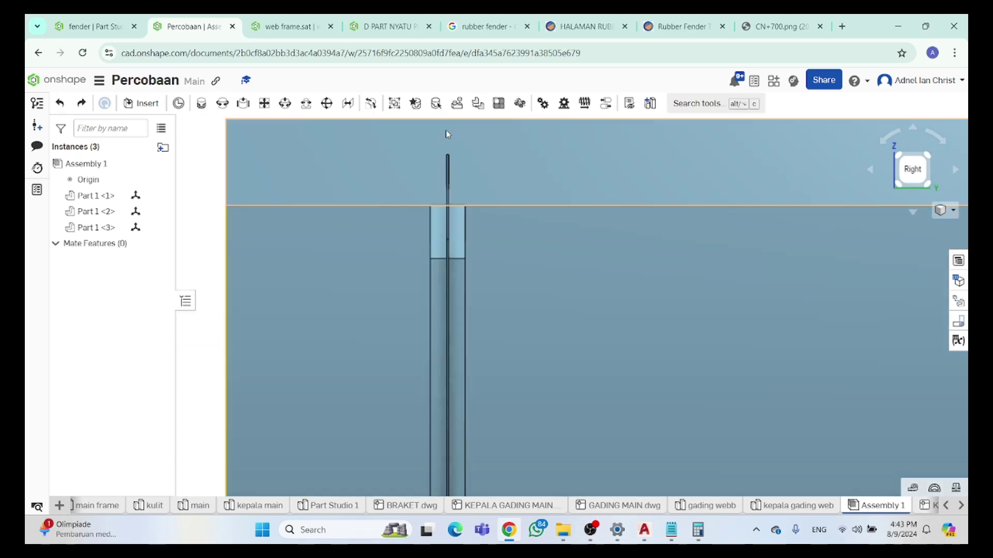
scroll(442, 232, "down", 2)
Try to move the duplicated web frame 5961.99 mm in the negative Y direction from its upper corner
left_click(477, 358)
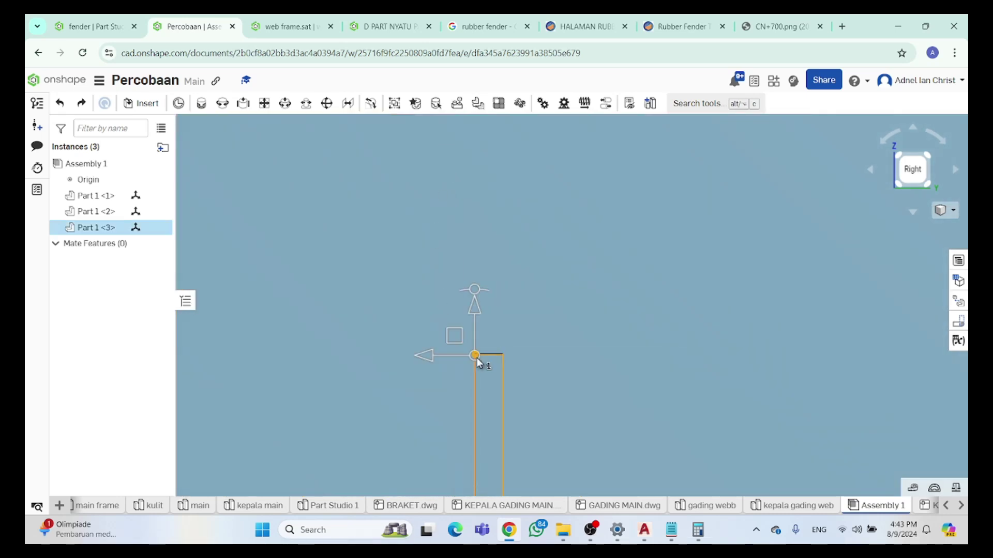
left_click(483, 360)
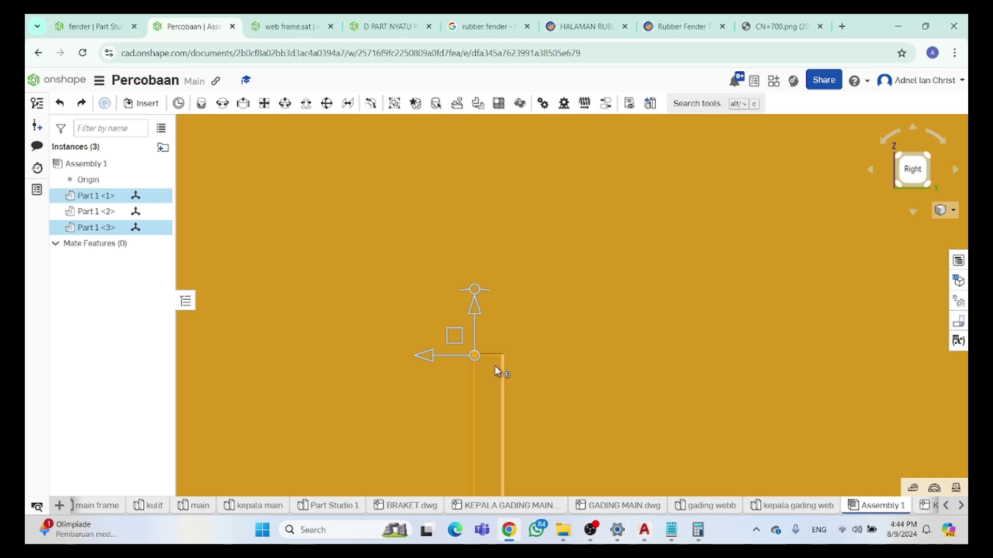
left_click(499, 362)
left_click(533, 335)
left_click_drag(456, 355, 464, 355)
key("ctrl+v")
left_click(387, 390)
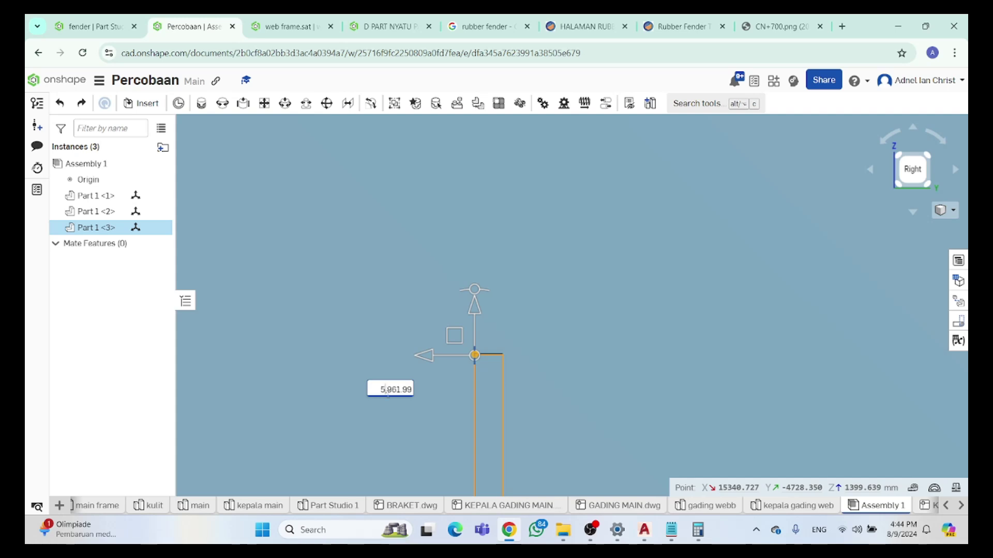
key("BackSpace")
left_click(378, 391)
type("-")
key("Return")
scroll(479, 379, "down", 10)
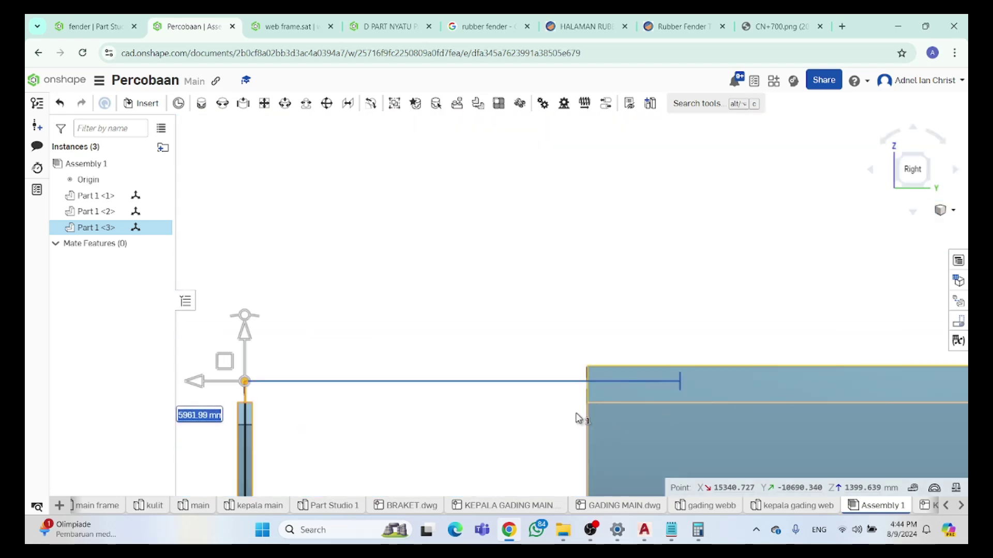
scroll(488, 388, "up", 2)
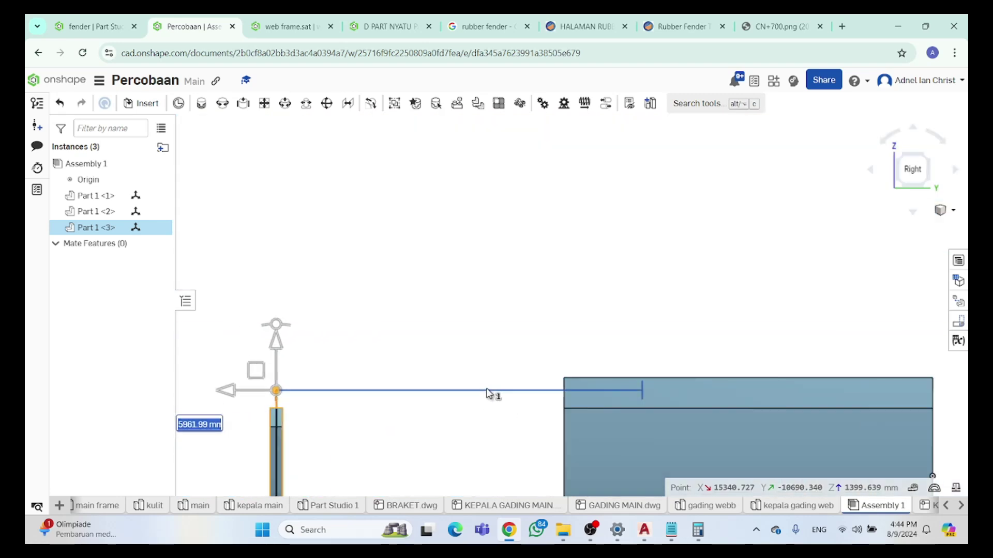
Undo the Y move and restore the duplicated web frame in the assembly
left_click(524, 321)
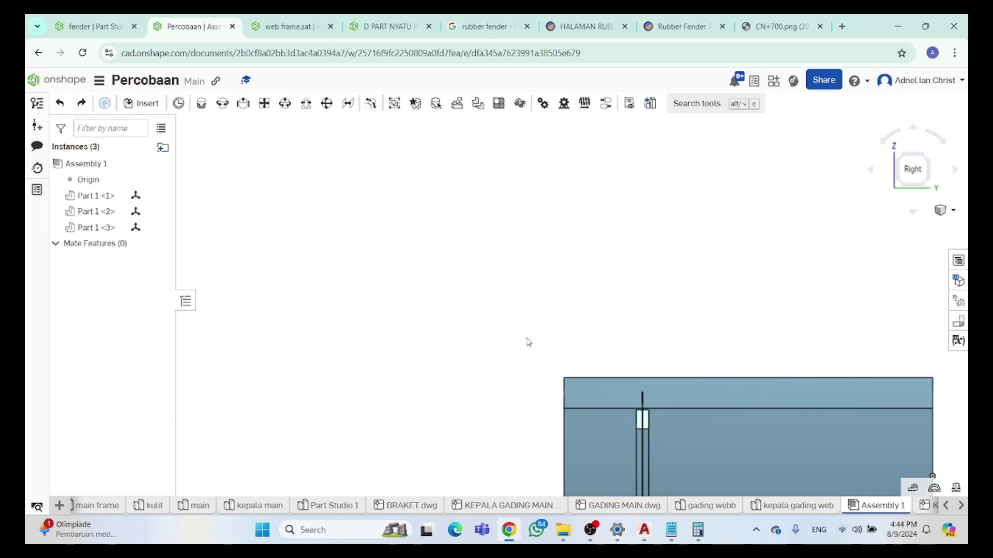
key("ctrl+z")
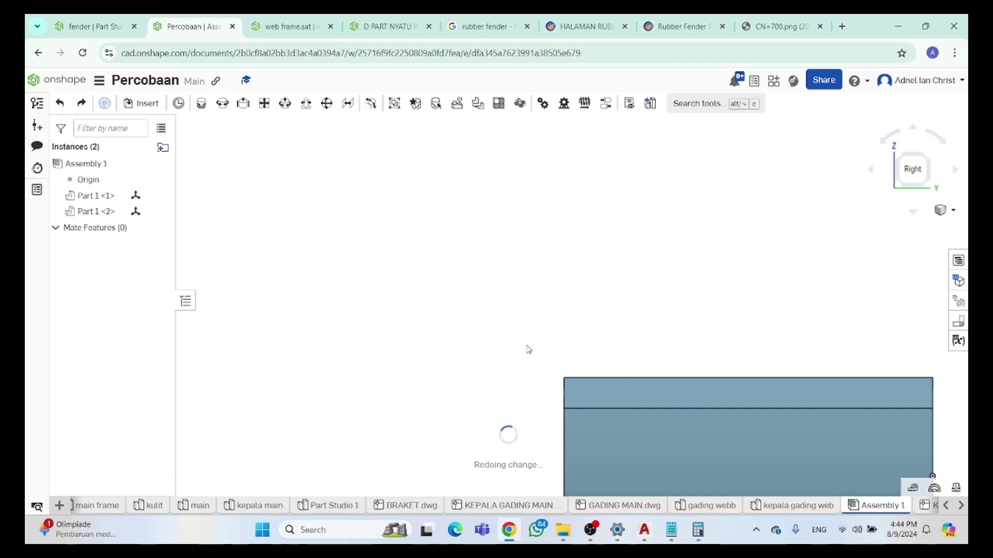
scroll(528, 350, "down", 5)
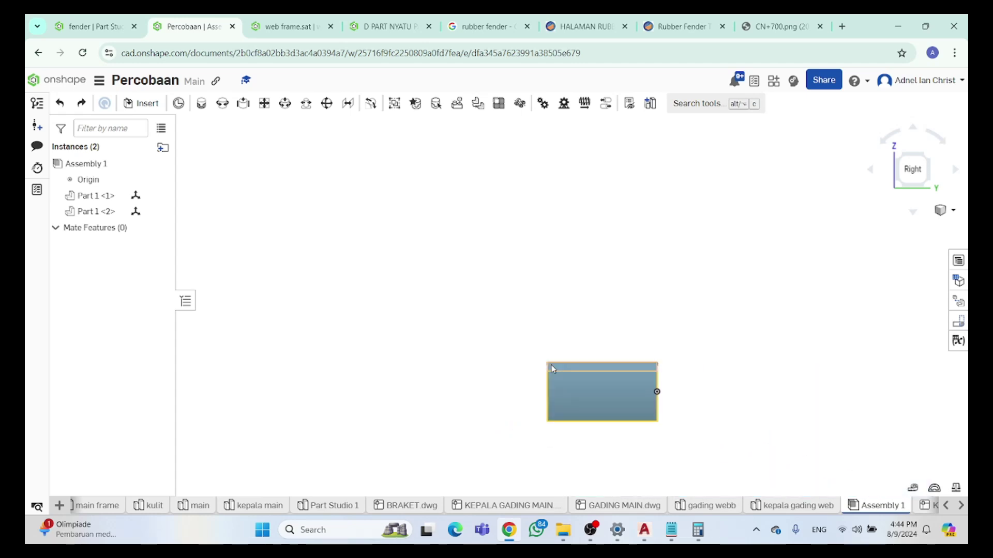
key("ctrl+v")
scroll(557, 366, "up", 10)
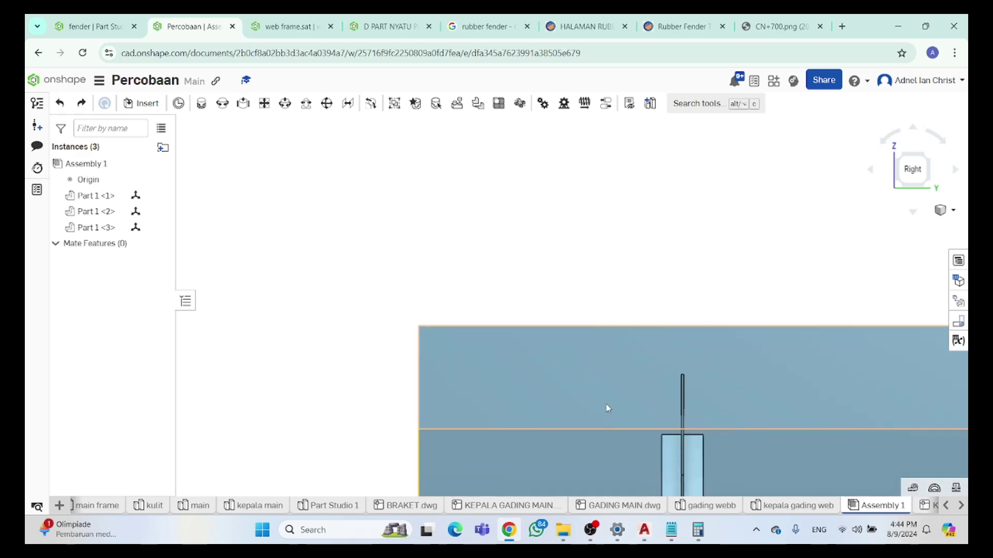
Move the duplicated web frame about 3080 mm along the positive X axis, clear of the hull shell
right_click_drag(620, 397, 820, 412)
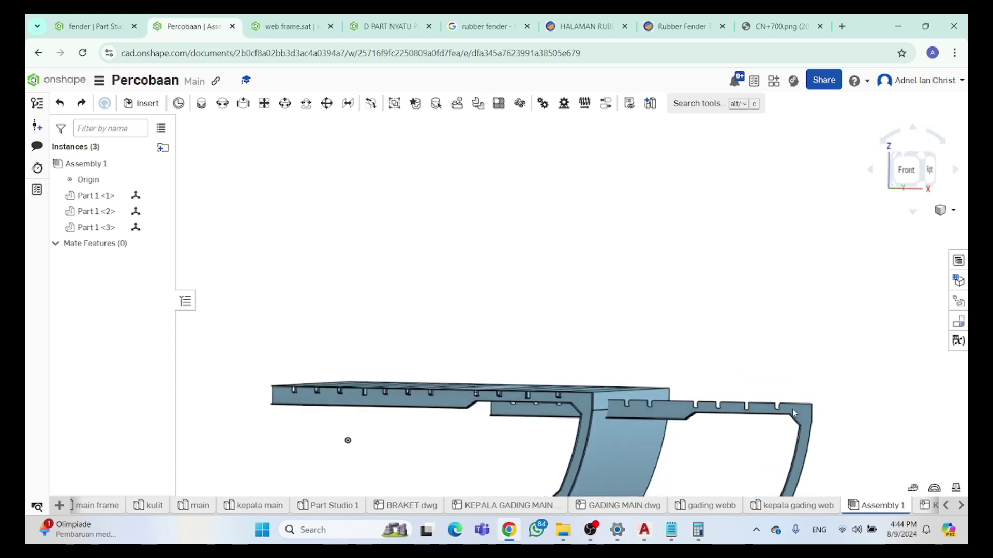
left_click(681, 411)
left_click_drag(693, 412, 801, 423)
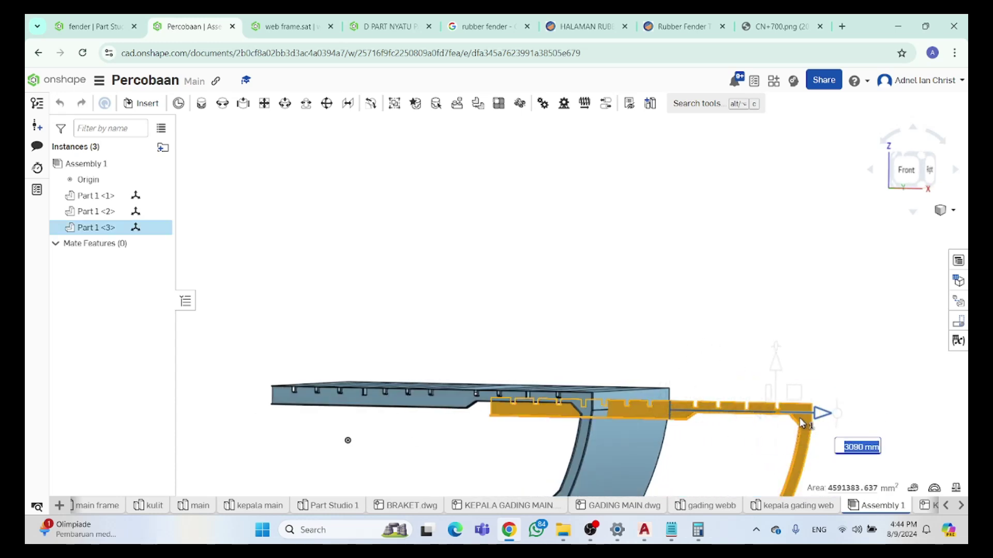
scroll(780, 333, "down", 2)
scroll(786, 362, "up", 2)
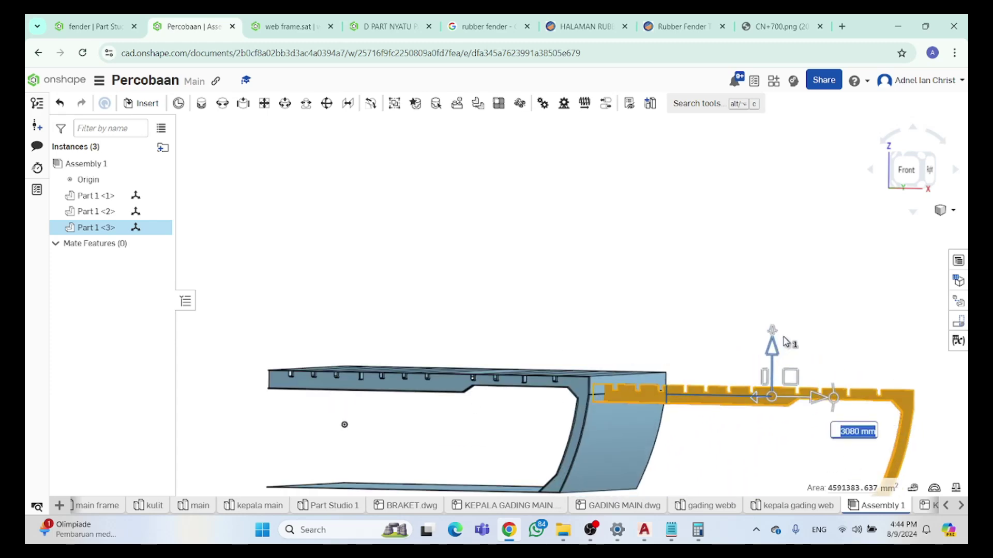
left_click(856, 305)
Query the moved duplicate's upper outer corner coordinates and bring up the coordinate notes and calculator beside them
scroll(847, 312, "down", 3)
right_click_drag(853, 310, 886, 301)
scroll(874, 301, "down", 3)
scroll(930, 323, "up", 3)
scroll(888, 310, "up", 5)
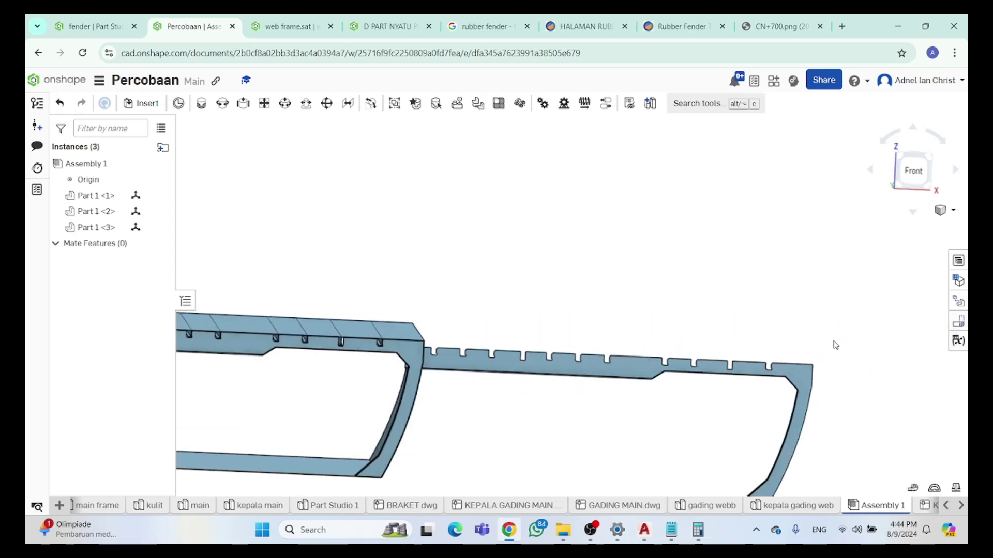
scroll(830, 385, "up", 8)
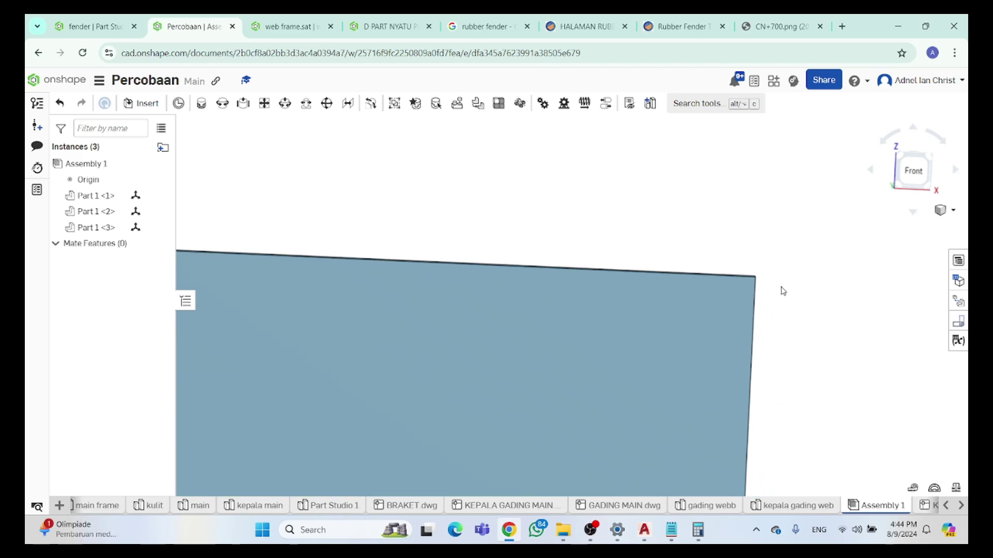
left_click(758, 280)
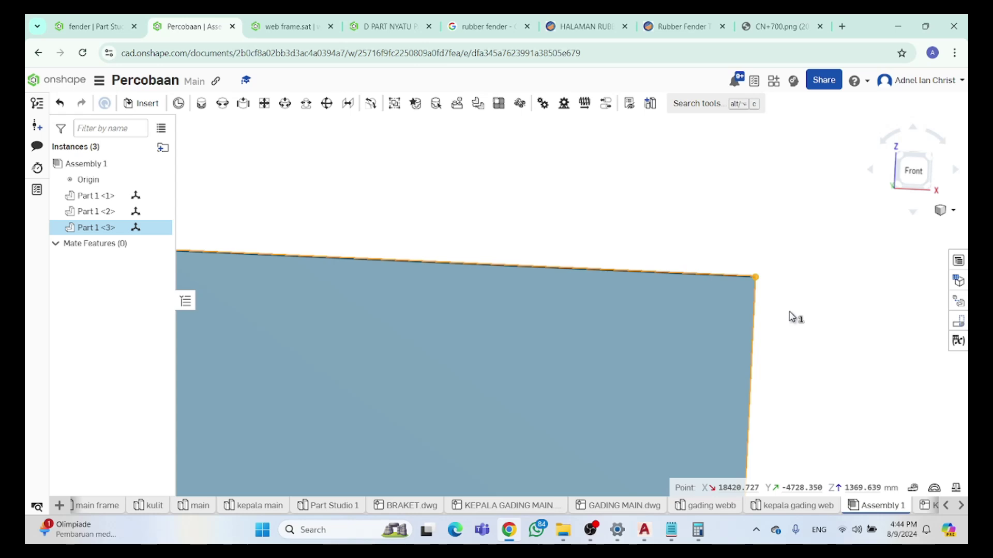
left_click(671, 530)
left_click(698, 530)
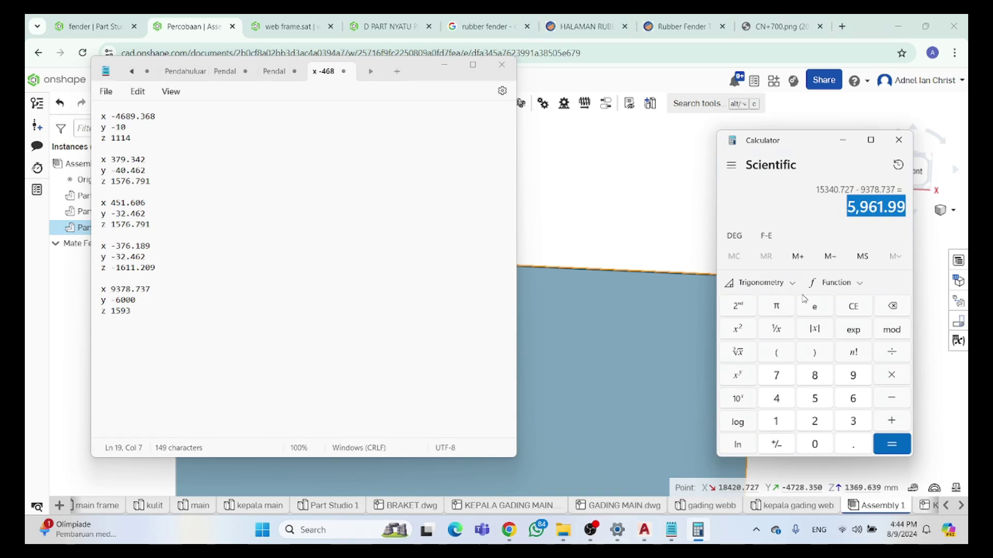
Calculate the Z offset as 1593 minus 1369.639 and copy the result
left_click(853, 307)
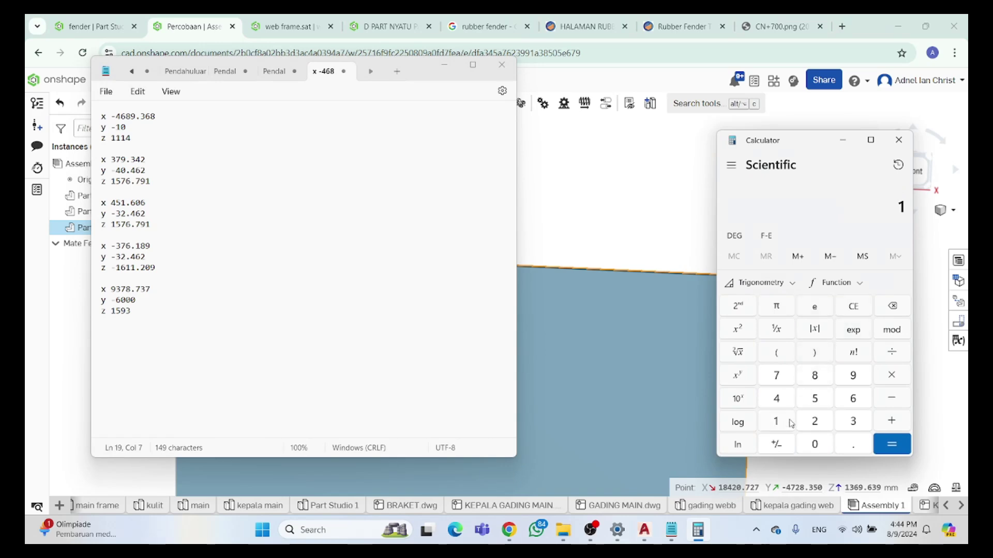
left_click(857, 415)
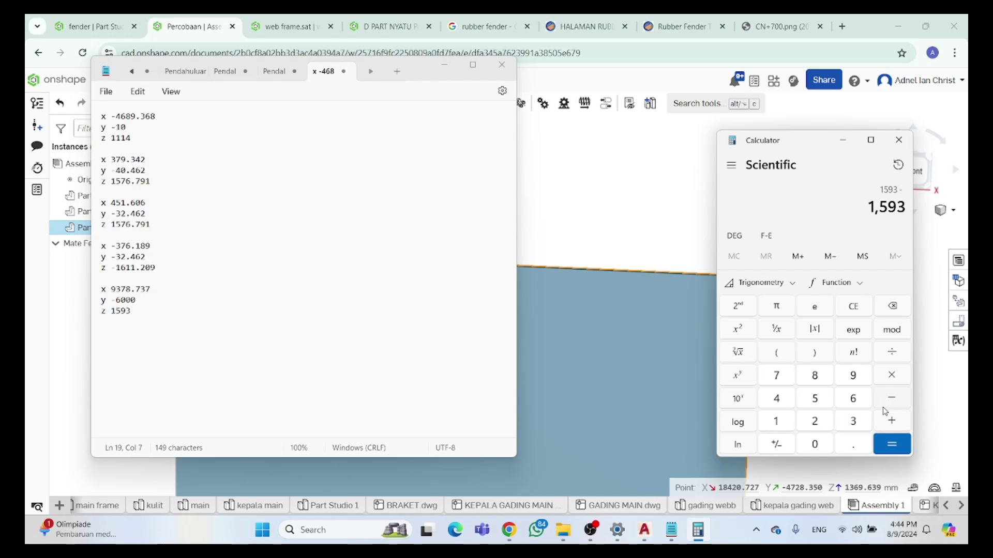
left_click(788, 427)
left_click(844, 403)
left_click(856, 380)
left_click(854, 444)
left_click(853, 398)
left_click(853, 421)
left_click(853, 375)
left_click(891, 446)
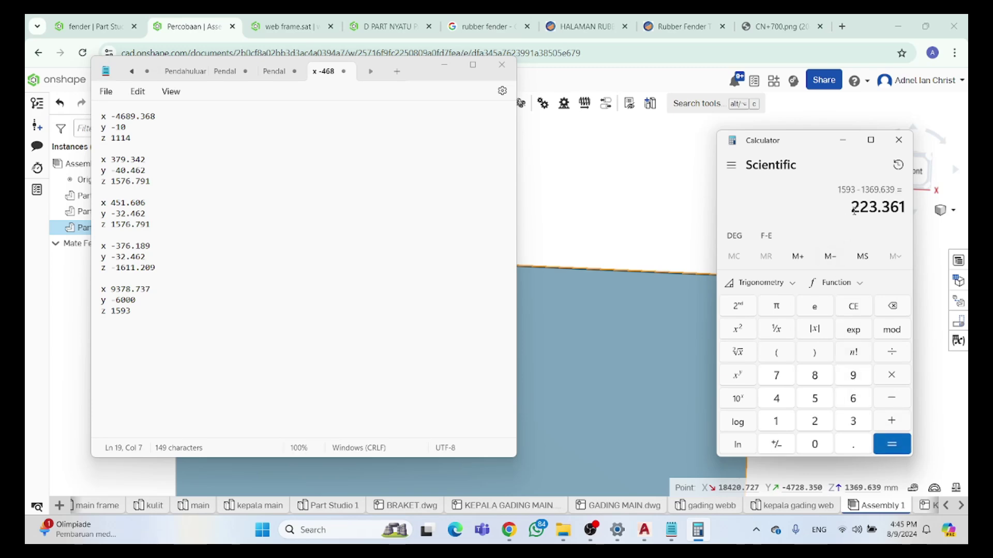
left_click_drag(854, 212, 903, 208)
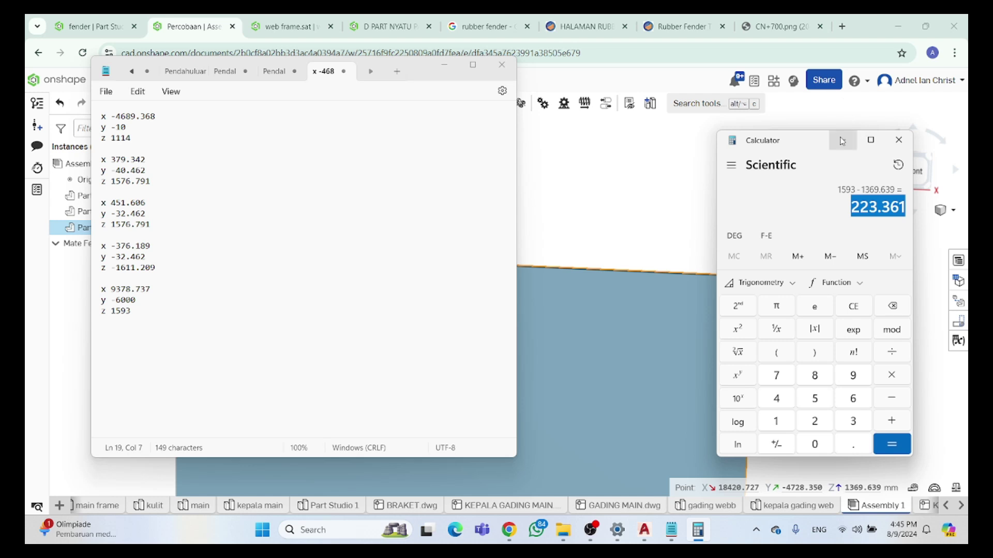
Move the duplicated web frame 223.361 mm along the positive Z axis from its upper outer corner
left_click(842, 141)
left_click(704, 235)
scroll(717, 250, "down", 5)
scroll(717, 251, "up", 3)
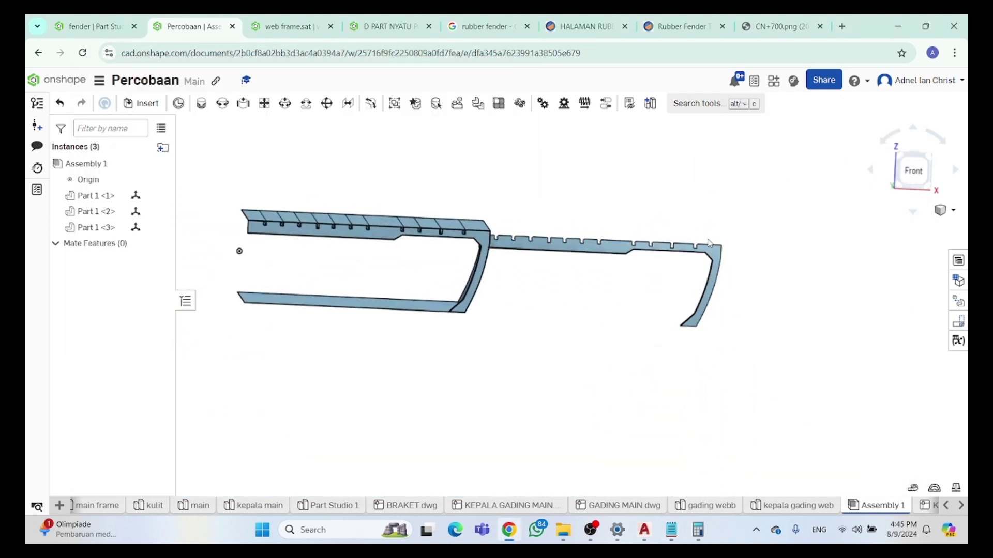
scroll(707, 255, "up", 5)
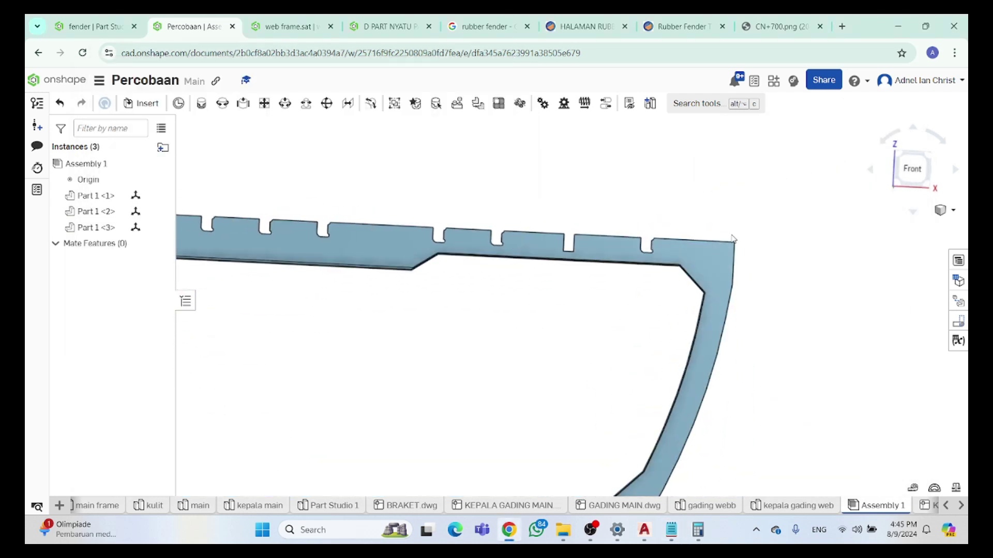
left_click(751, 287)
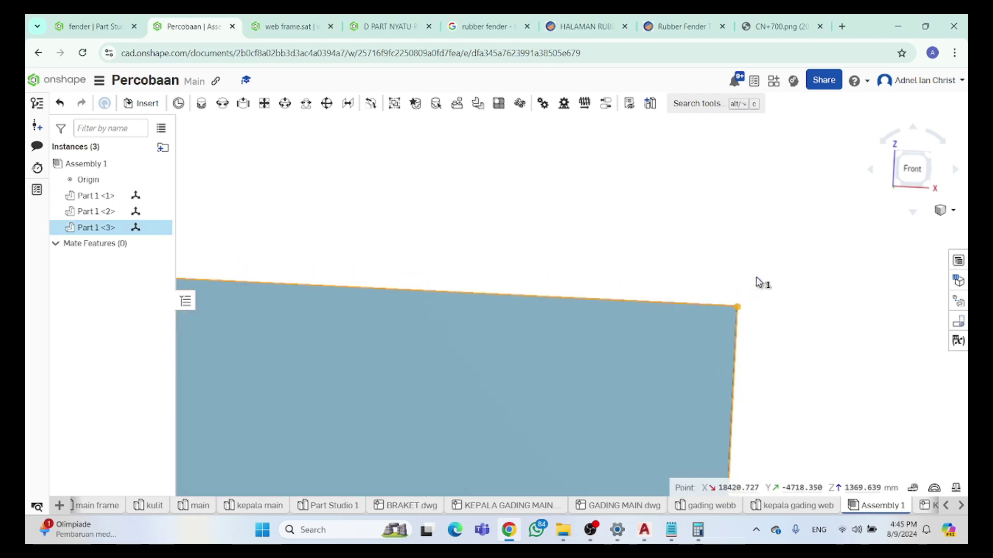
left_click(727, 312)
left_click(818, 286)
left_click(727, 321)
left_click_drag(728, 310, 728, 302)
type("223.361")
key("Return")
scroll(745, 296, "down", 5)
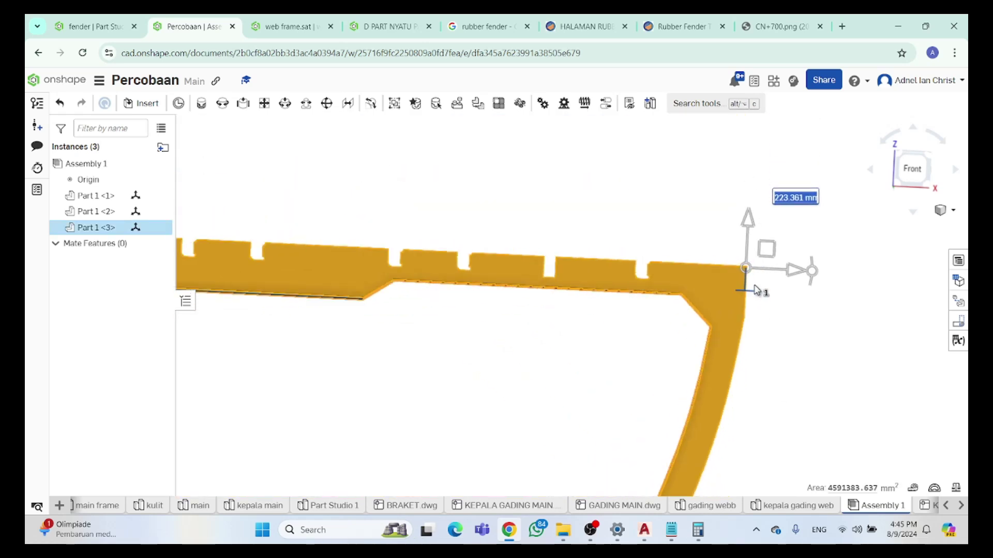
left_click(908, 174)
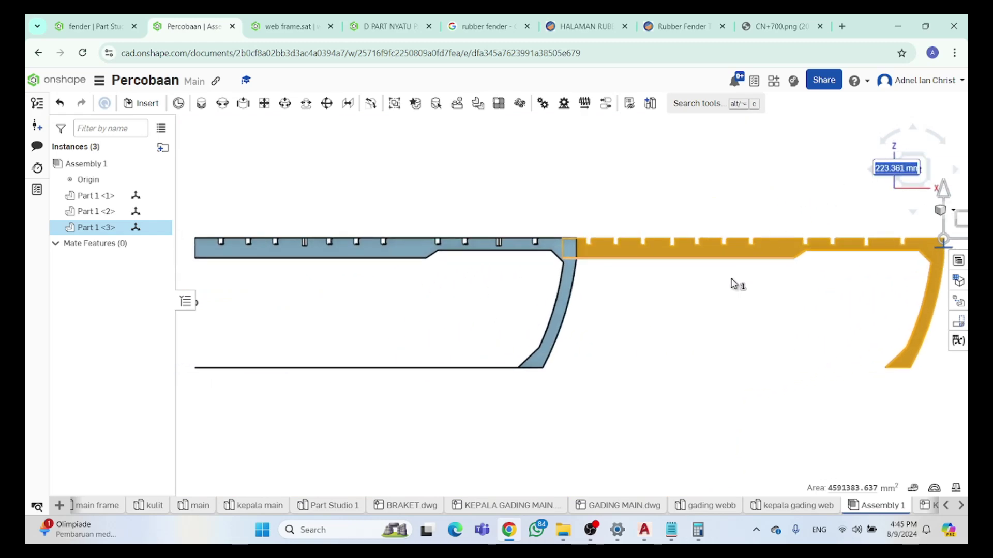
left_click(669, 266)
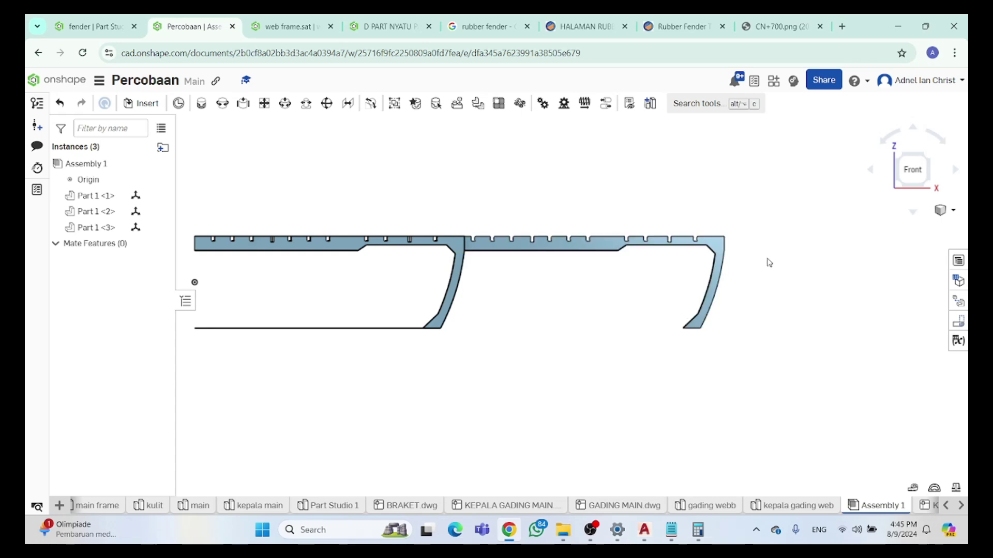
Examine the duplicated web frame's height against the hull shell's top edge from the front and right views
scroll(721, 238, "up", 3)
scroll(719, 244, "down", 5)
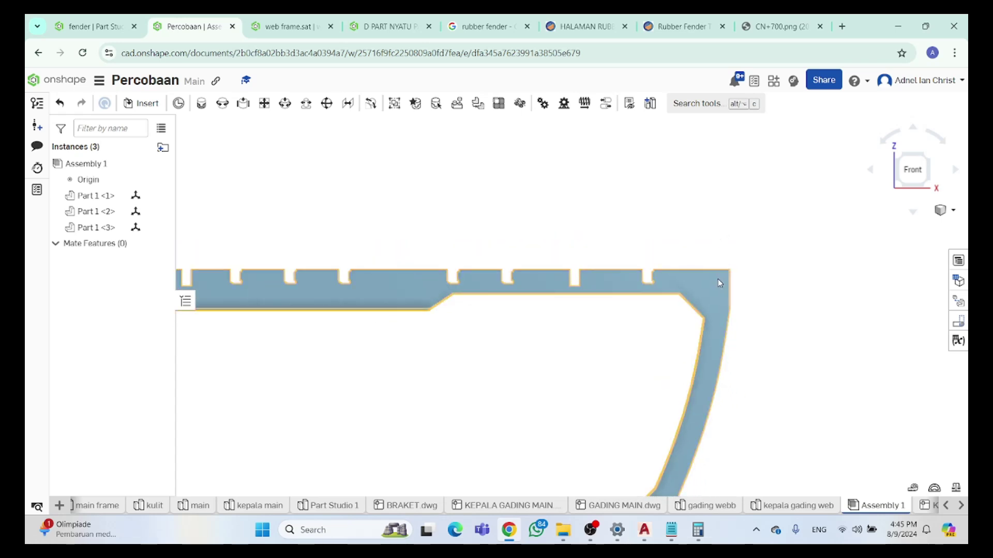
right_click_drag(784, 305, 722, 310)
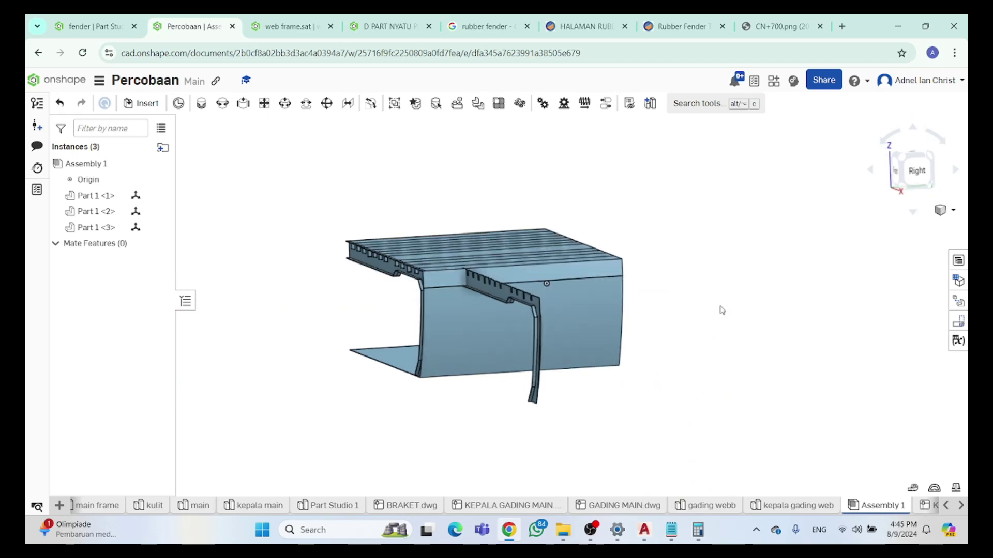
left_click(911, 174)
scroll(287, 128, "up", 3)
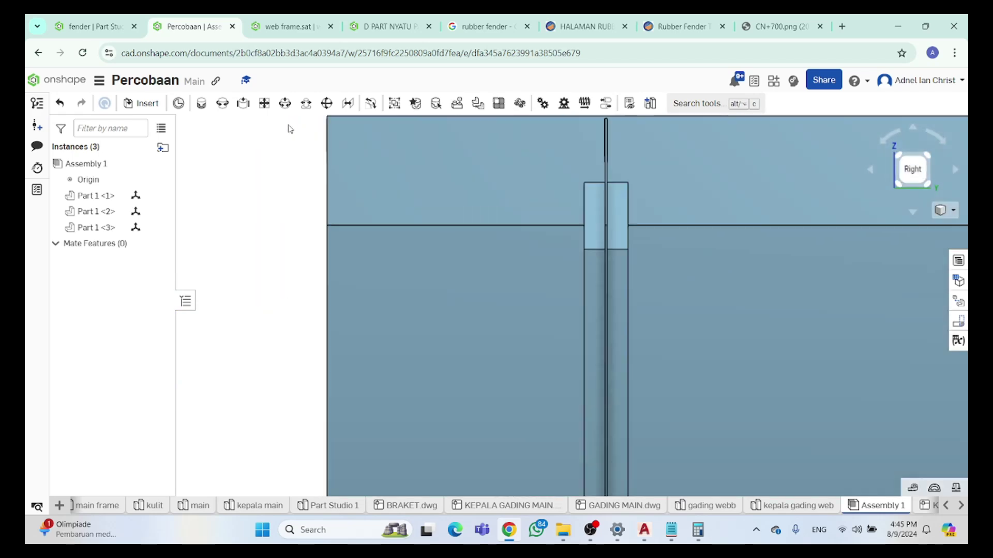
scroll(362, 147, "down", 5)
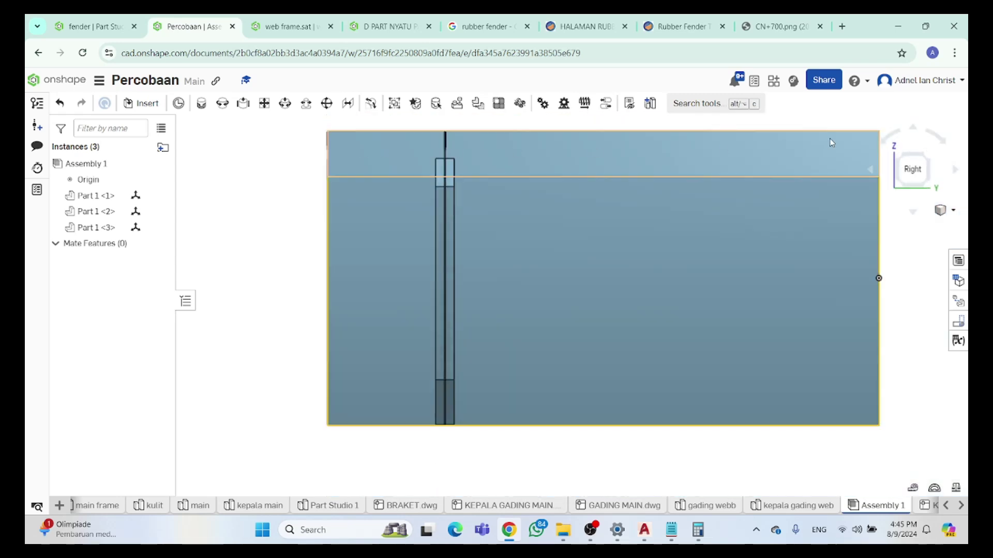
scroll(694, 167, "up", 1)
scroll(404, 159, "down", 3)
scroll(346, 137, "down", 3)
scroll(332, 137, "up", 6)
scroll(583, 243, "down", 2)
Inspect how the original web frame's upper outer corner sits against the hull shell plating
mouse_move(839, 254)
right_mouse_down()
mouse_move(848, 252)
mouse_move(761, 250)
mouse_move(828, 260)
right_mouse_up()
scroll(765, 245, "up", 6)
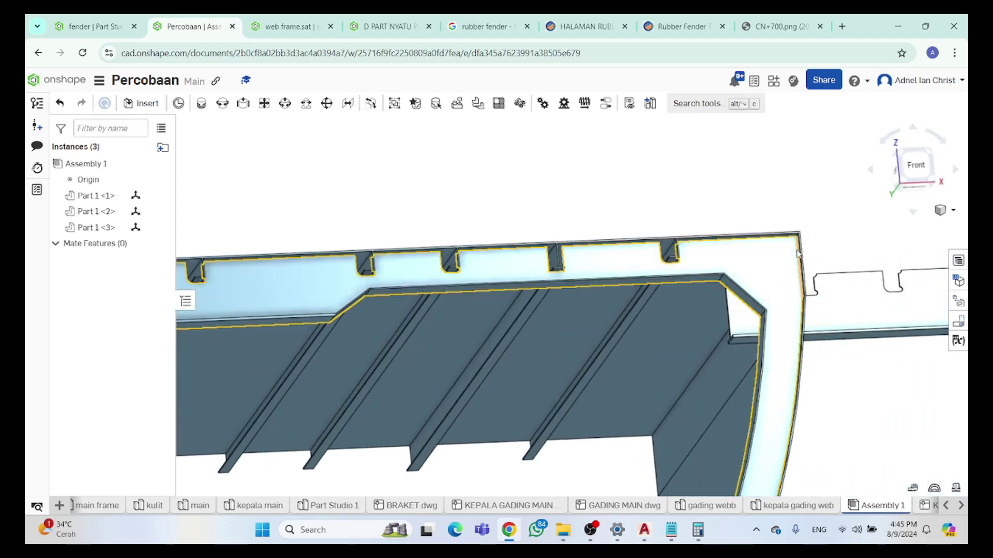
scroll(797, 242, "down", 6)
right_click_drag(810, 249, 826, 246)
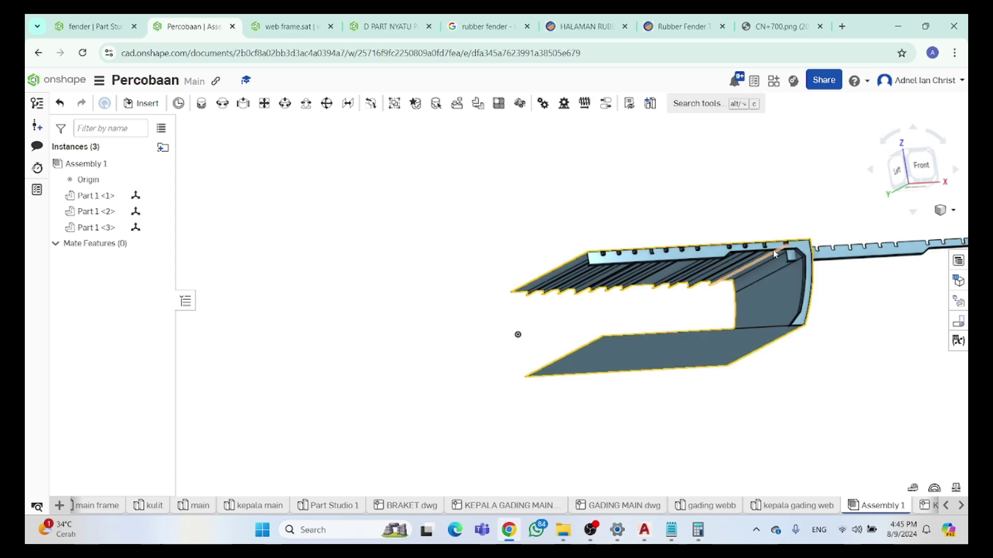
scroll(791, 235, "down", 3)
scroll(791, 236, "up", 6)
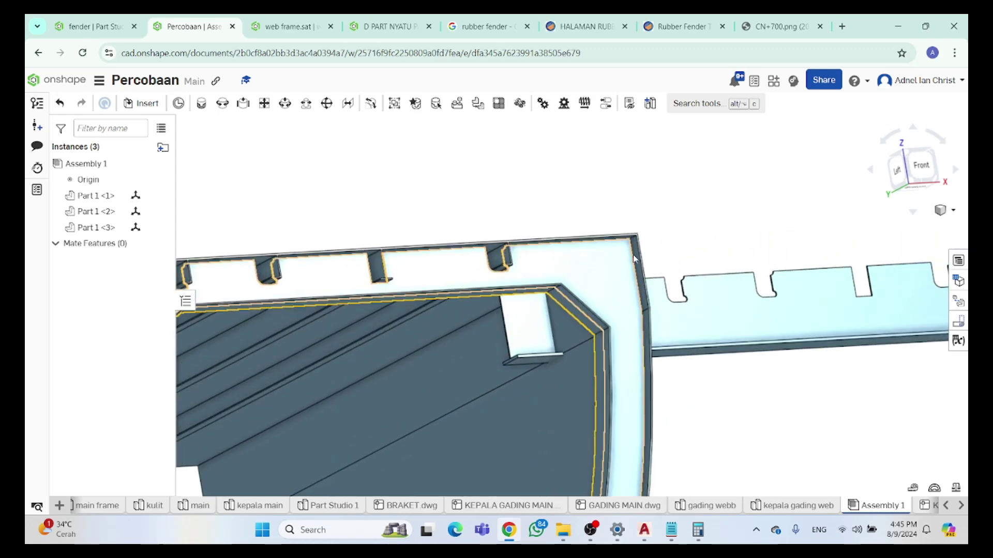
scroll(639, 243, "up", 3)
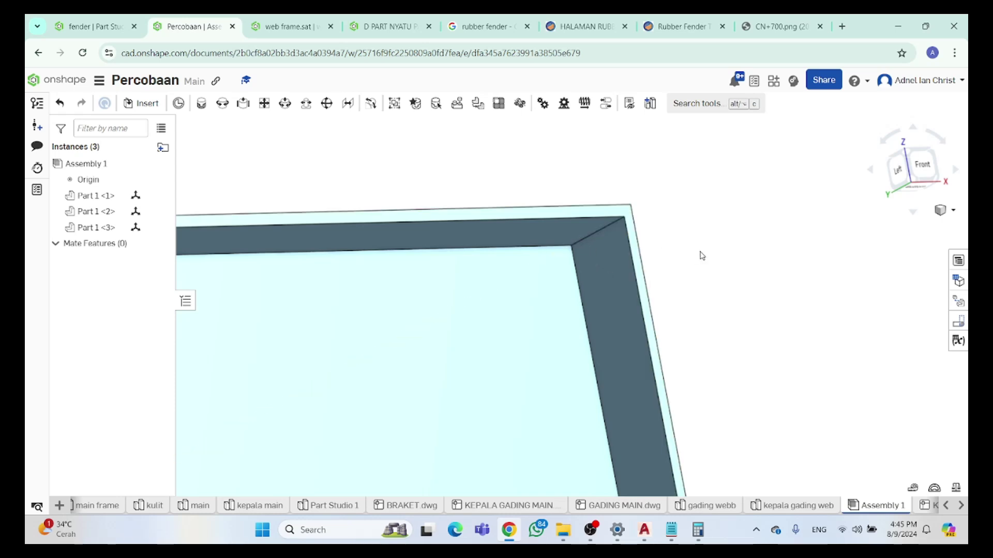
left_click(590, 530)
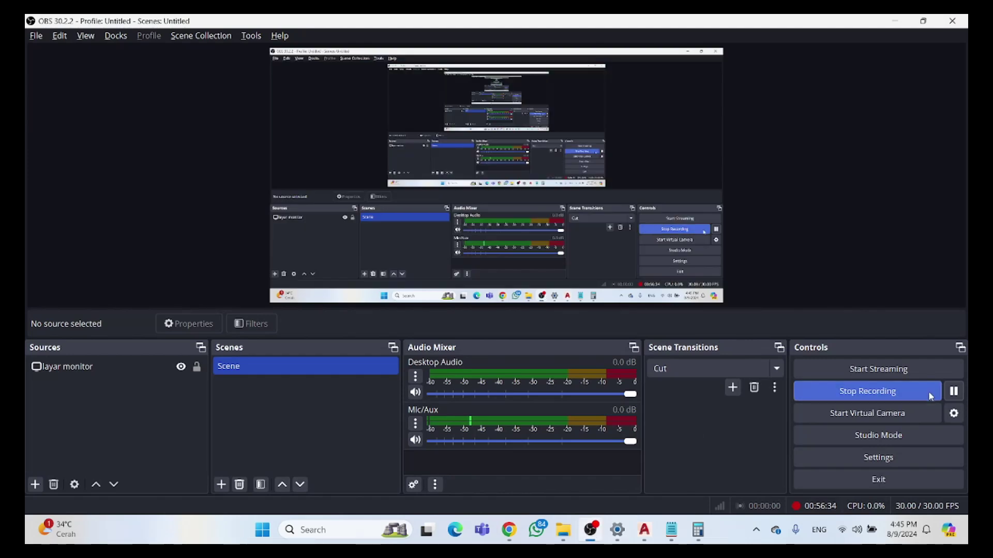
left_click(895, 21)
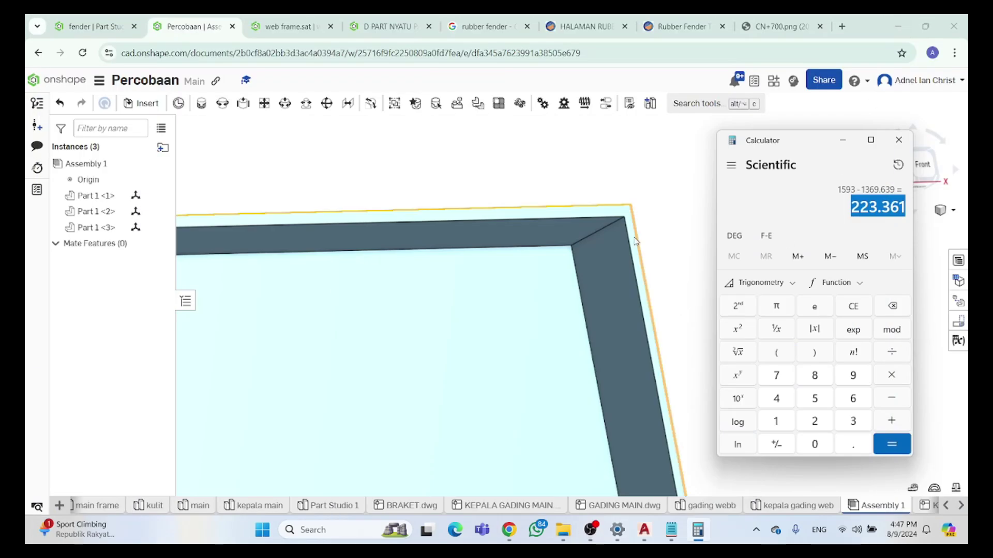
Put away the calculator and examine the duplicated web frame's position beside the hull shell in isometric and front views
scroll(646, 228, "down", 5)
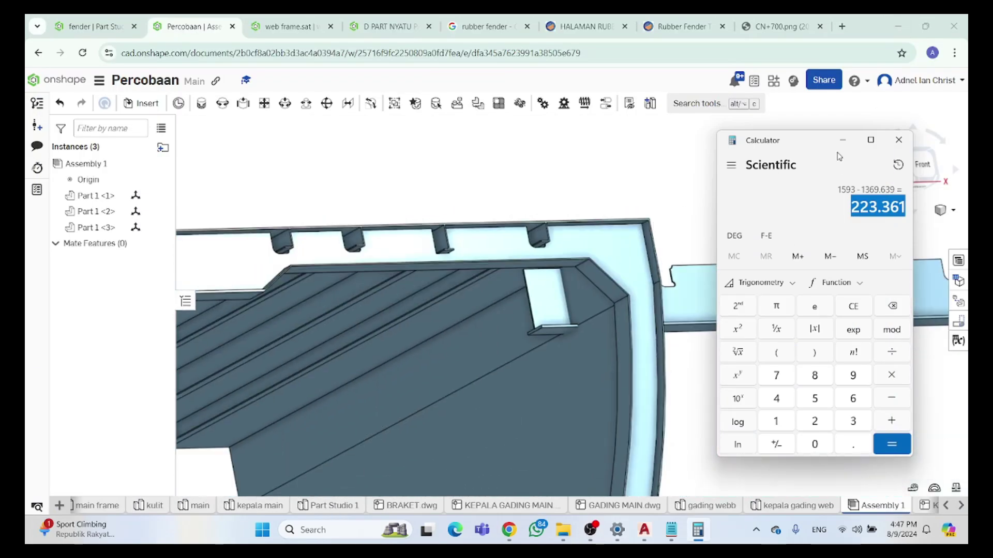
left_click(841, 144)
scroll(793, 275, "down", 3)
right_click_drag(793, 275, 769, 312)
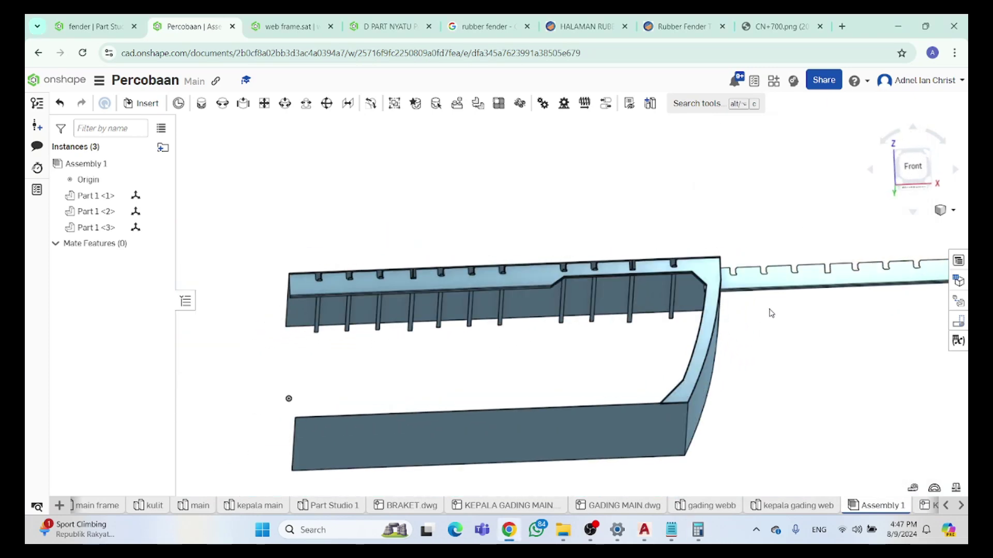
left_click(909, 169)
scroll(895, 250, "down", 3)
scroll(898, 253, "up", 3)
scroll(615, 257, "down", 3)
scroll(779, 243, "up", 3)
key("shift+7")
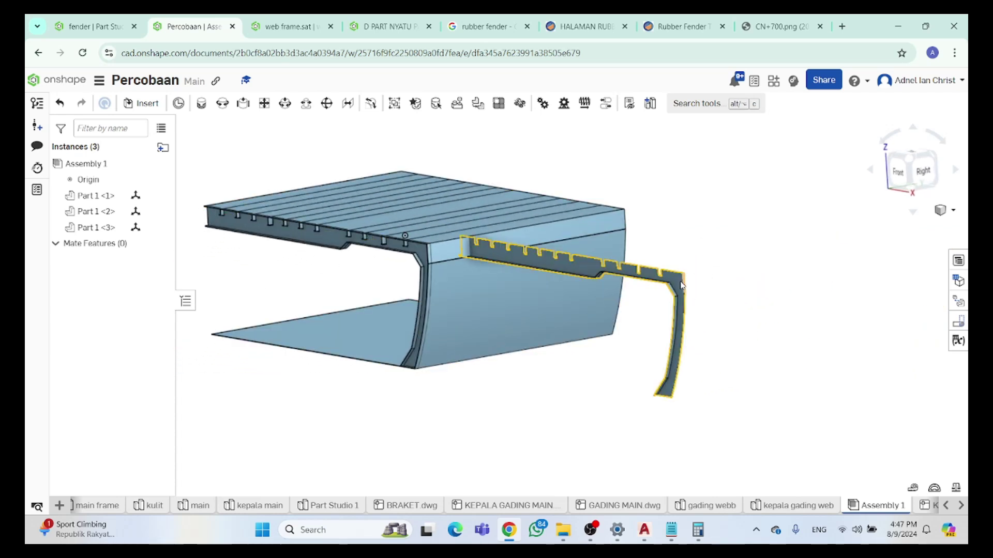
left_click(680, 283)
left_click(635, 304)
mouse_move(745, 310)
right_mouse_down()
mouse_move(725, 313)
mouse_move(747, 309)
right_mouse_up()
left_click(899, 173)
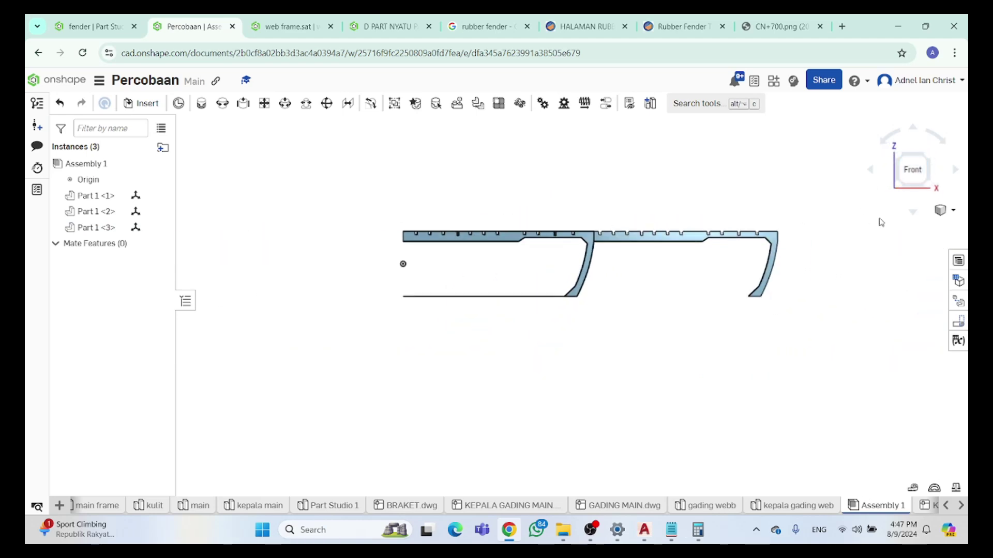
Query the duplicated web frame's upper outer corner coordinates and compare them with the last coordinate set in the notes
scroll(616, 266, "up", 5)
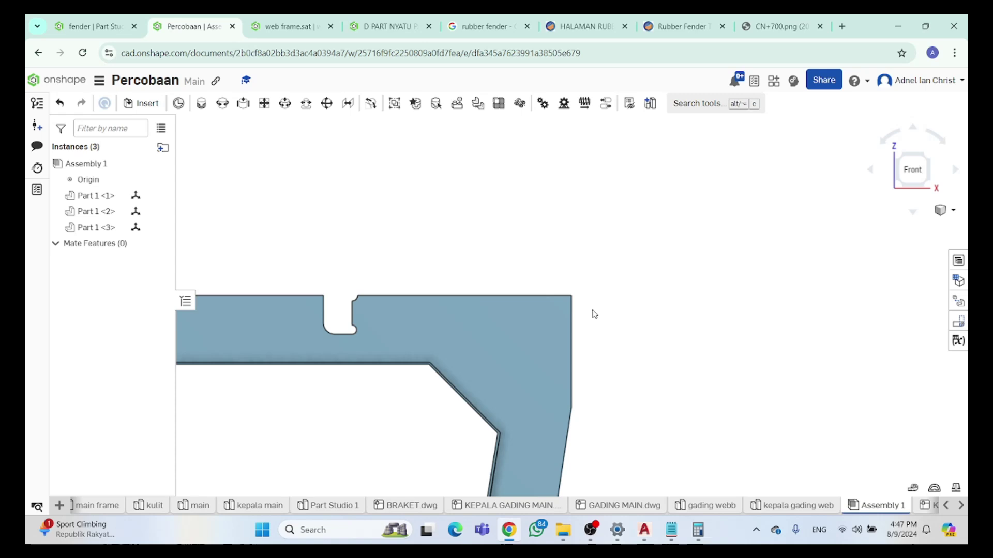
scroll(537, 293, "up", 5)
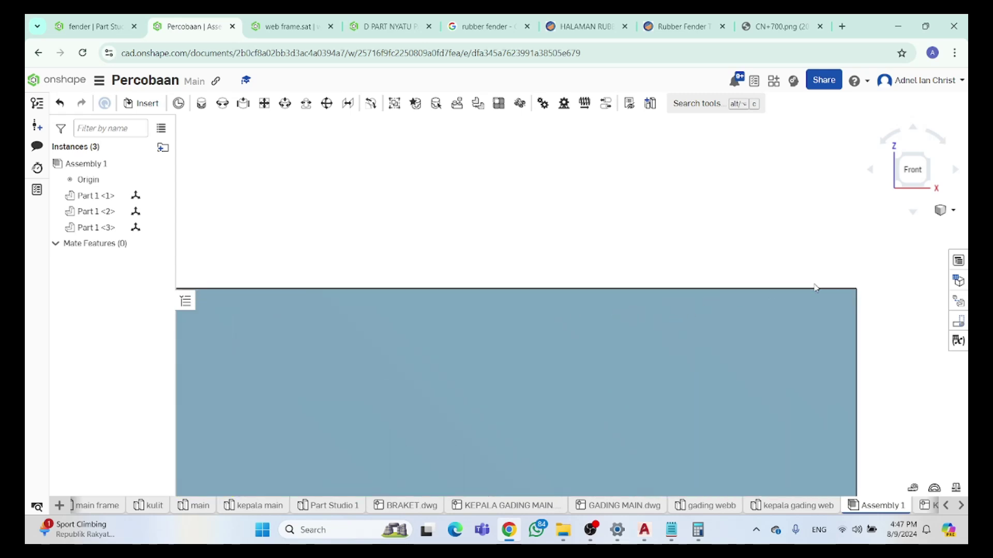
left_click(856, 289)
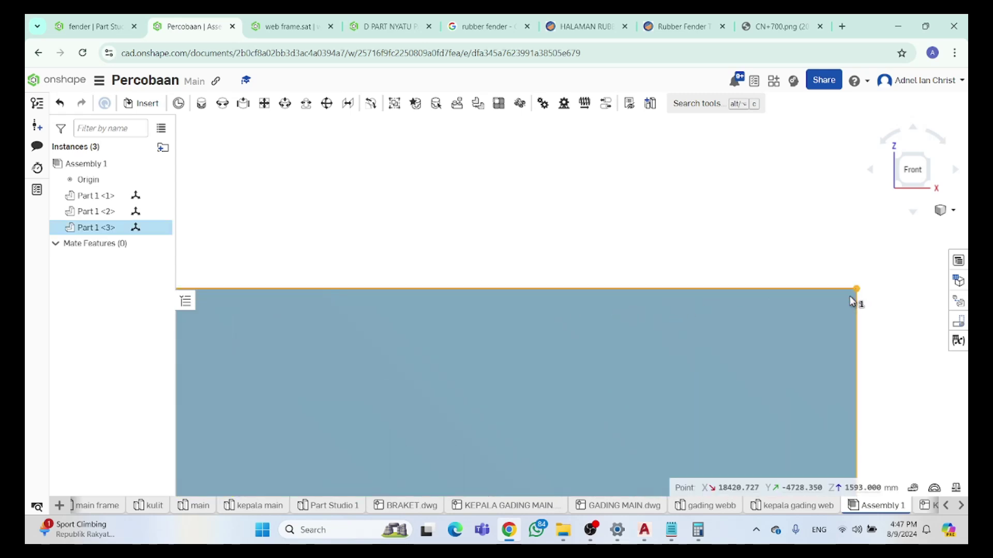
scroll(793, 393, "down", 3)
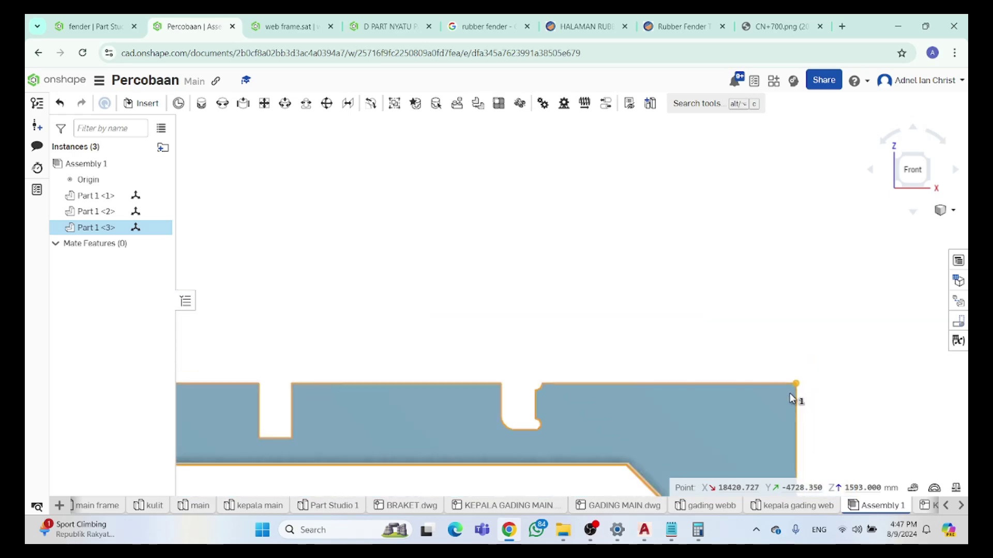
scroll(789, 393, "down", 2)
left_click(671, 529)
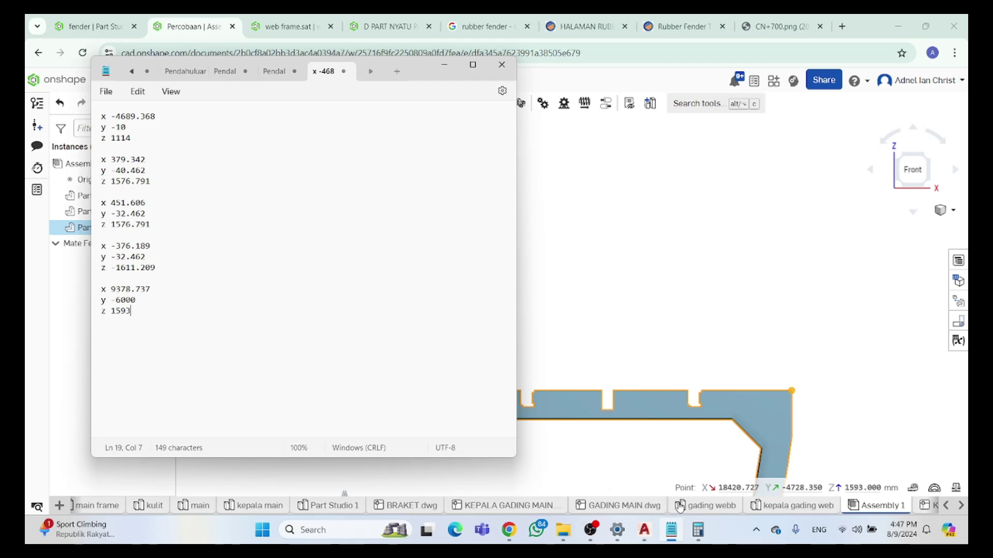
left_click(688, 341)
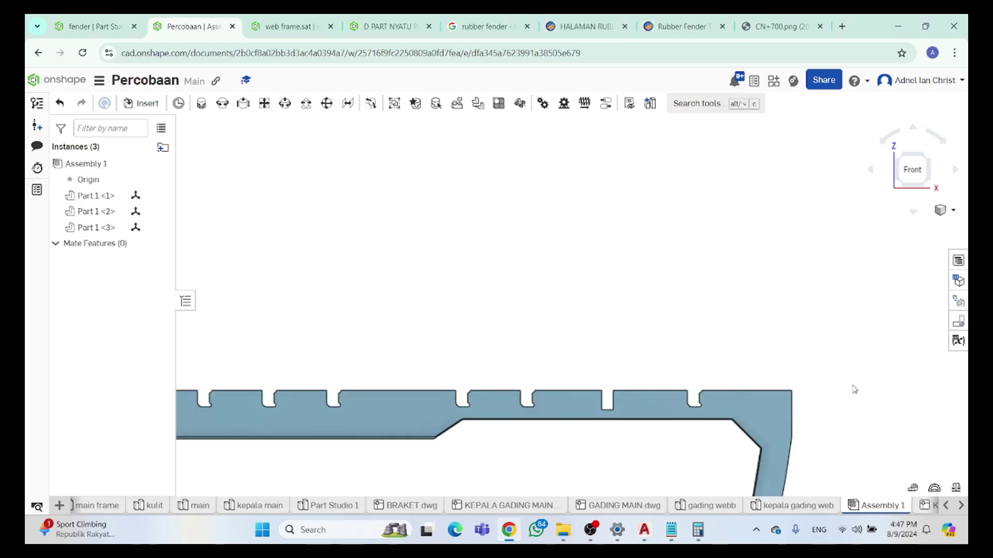
Examine the duplicated web frame's position against the hull shell's top edge from the right and angled views
right_click_drag(856, 390, 806, 386)
left_click(929, 168)
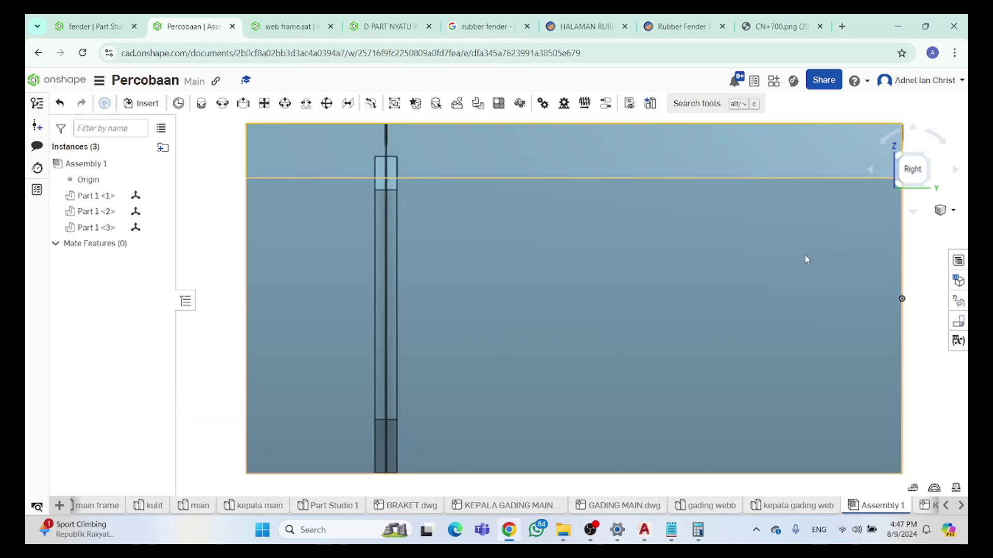
scroll(625, 278, "up", 10)
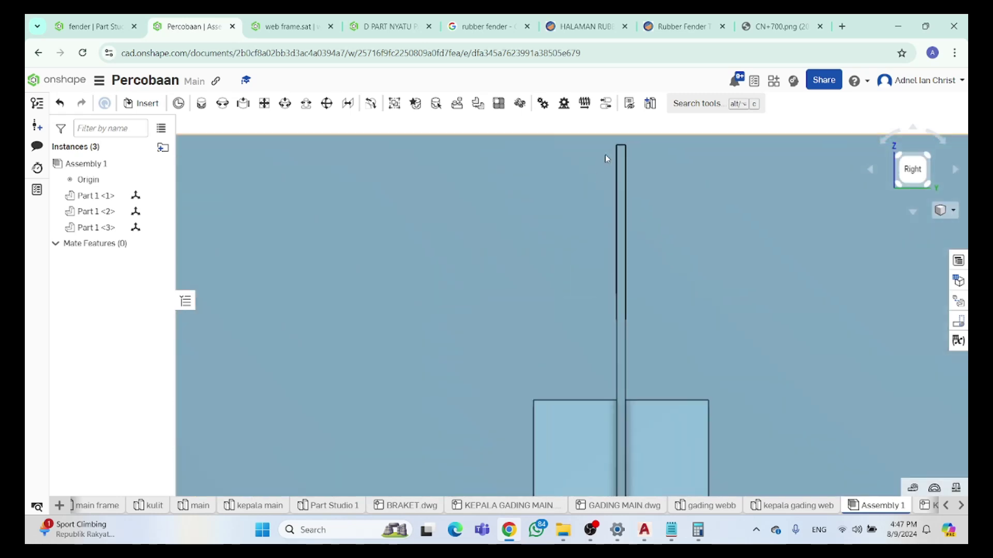
scroll(621, 166, "down", 5)
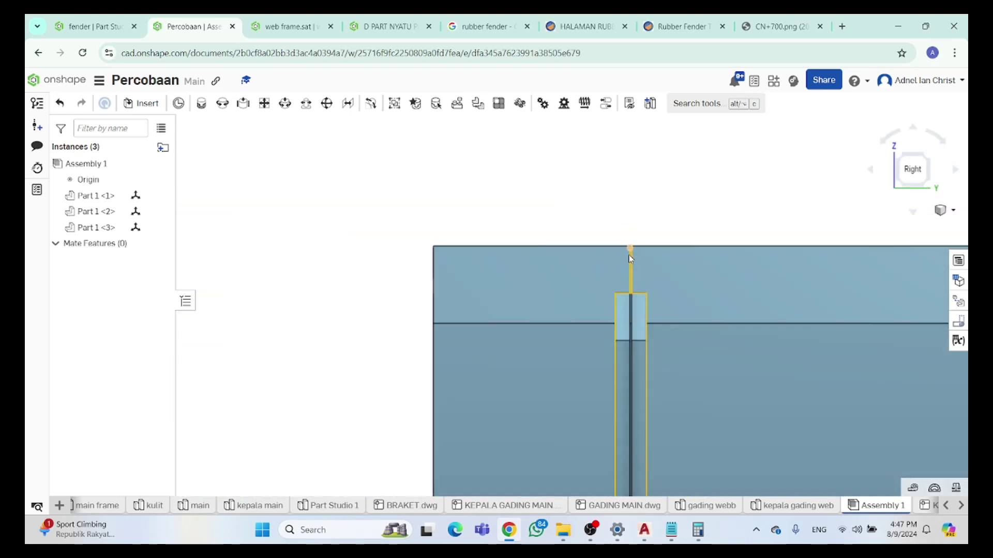
scroll(627, 237, "up", 8)
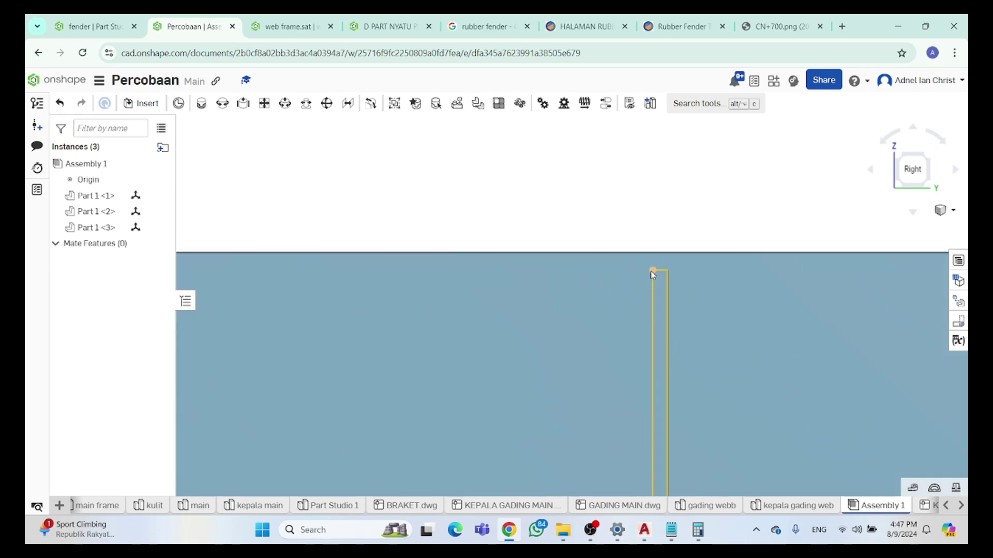
scroll(681, 324, "down", 10)
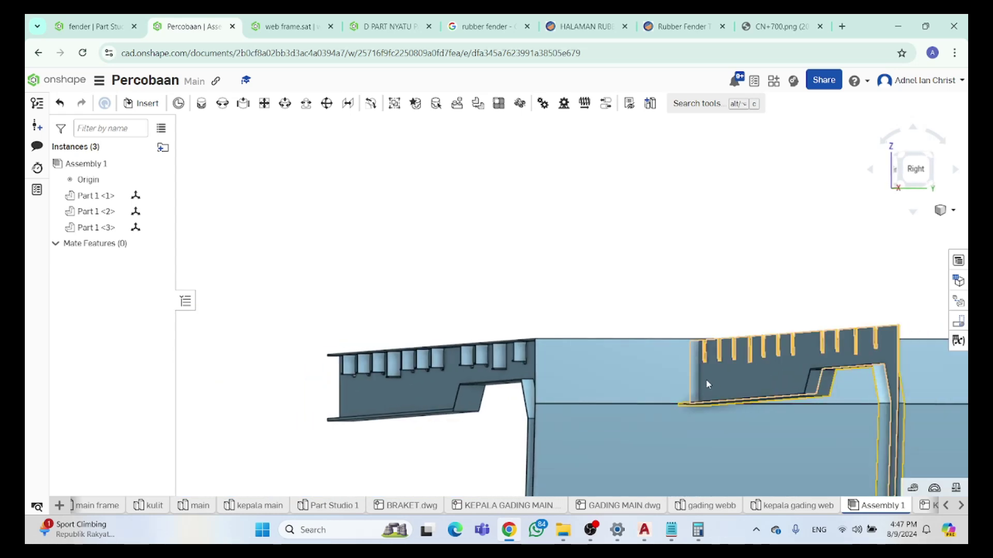
scroll(709, 380, "down", 5)
scroll(704, 377, "up", 10)
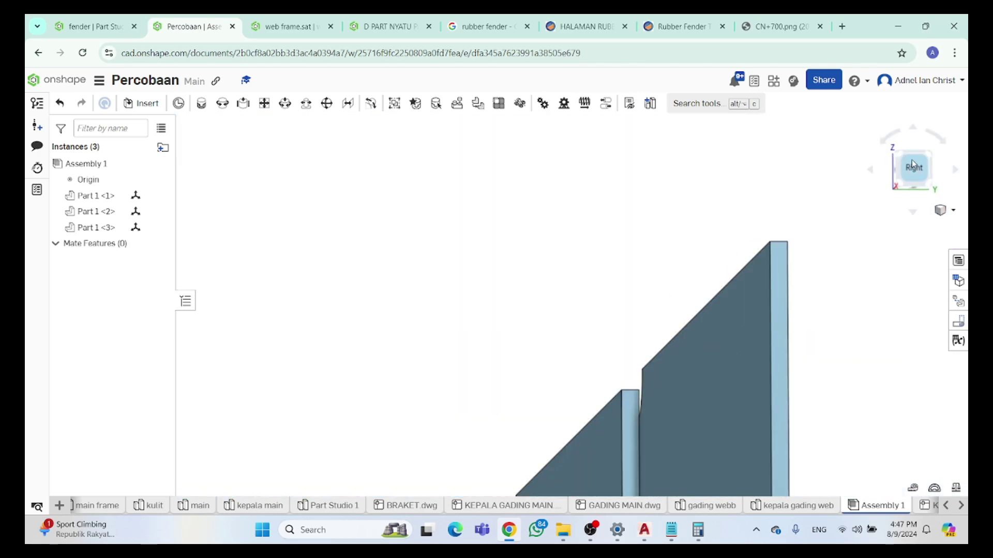
Query the coordinates of the duplicated web frame's upper corner in the right view
left_click(912, 171)
scroll(399, 188, "up", 5)
scroll(673, 303, "up", 3)
left_click(697, 292)
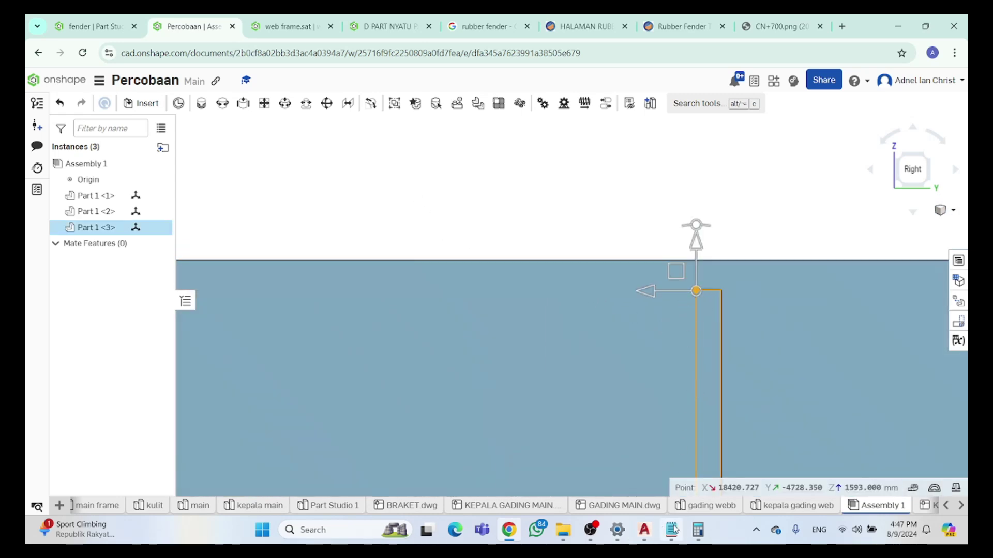
left_click(697, 530)
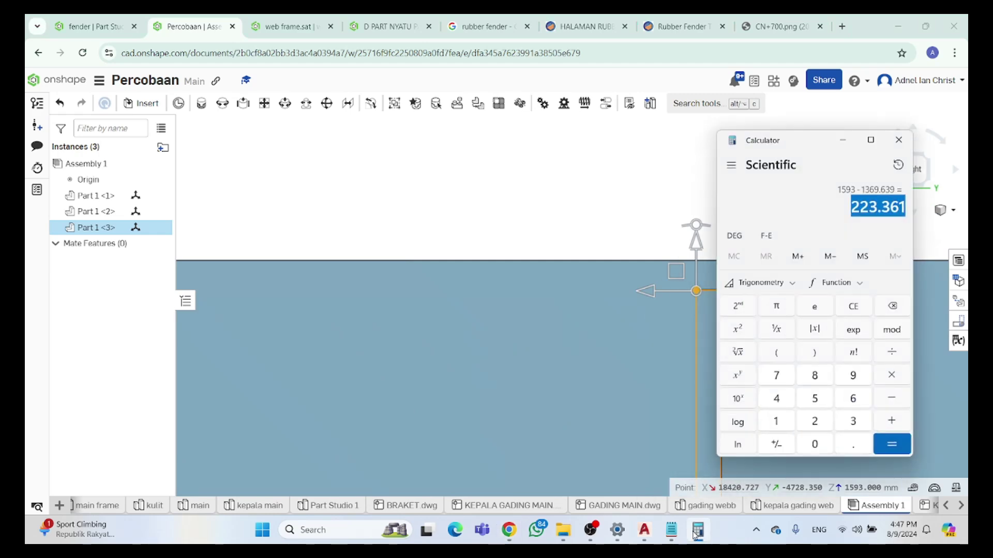
left_click(573, 169)
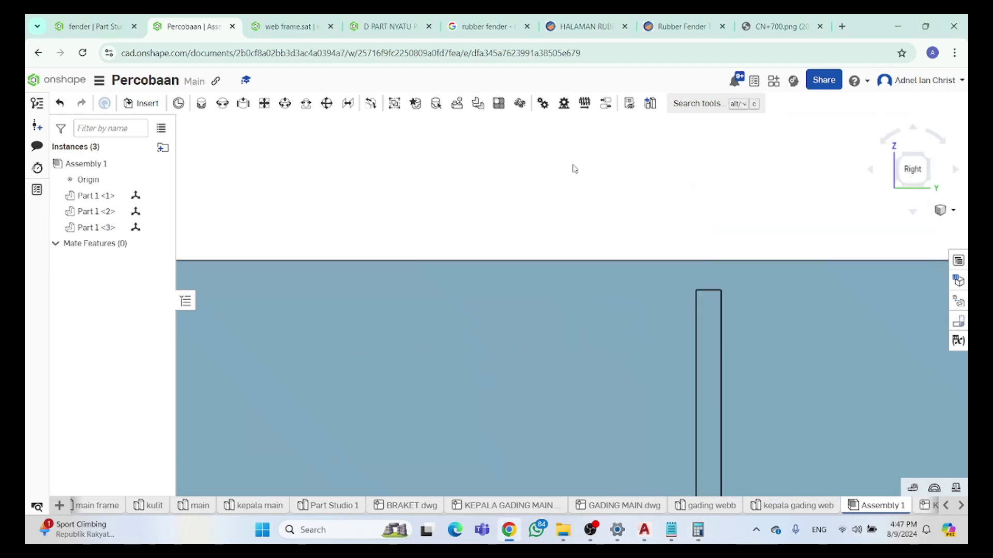
left_click(693, 290)
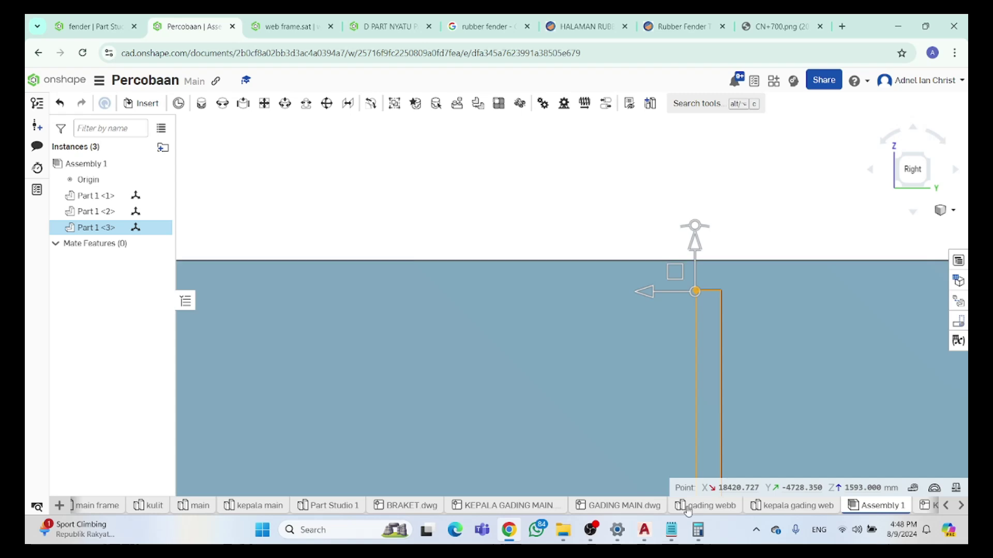
Switch to the calculator, compute 6000 − 4728.35 for the Y offset, and select the result
left_click(697, 530)
left_click(844, 398)
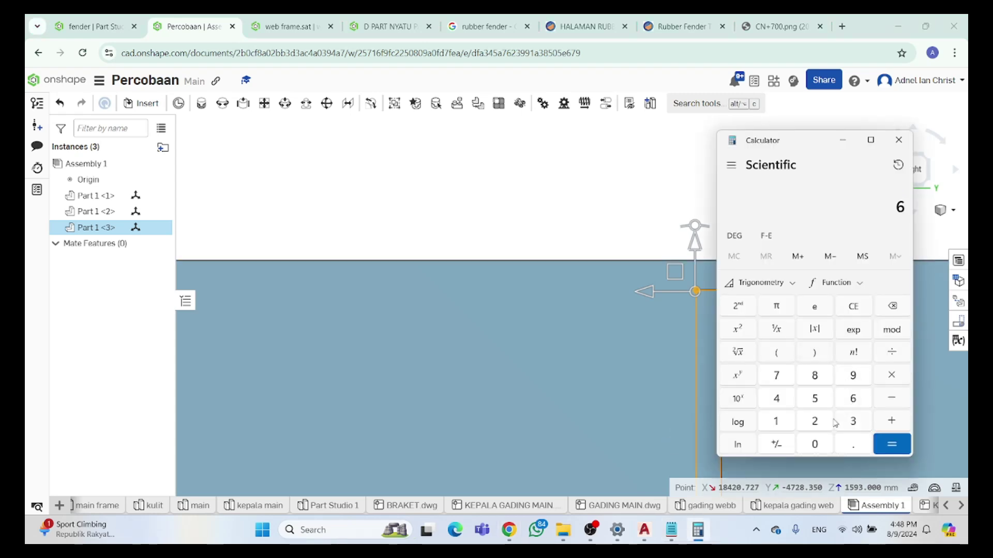
double_click(813, 445)
left_click(789, 400)
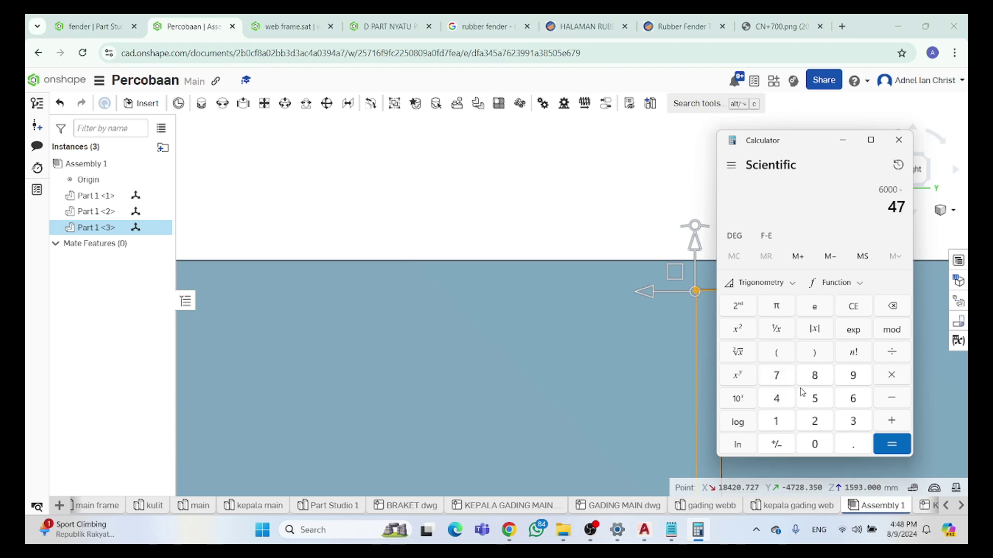
left_click(821, 376)
left_click(856, 446)
left_click(851, 423)
left_click(817, 399)
left_click(820, 445)
left_click(890, 444)
left_click_drag(851, 208, 907, 210)
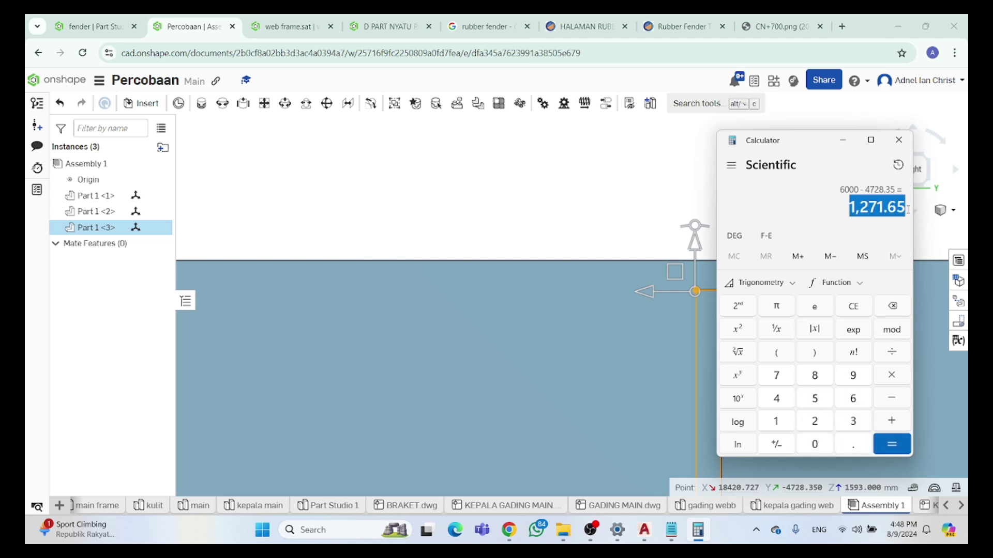
Move the duplicated web frame 1271.65 mm along the negative Y direction towards the hull shell's end
left_click(668, 178)
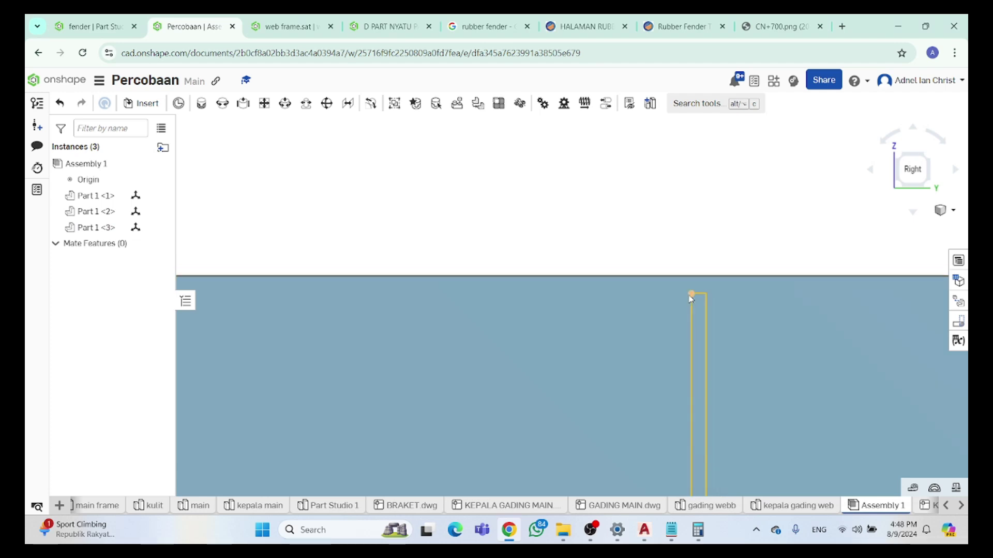
left_click(693, 294)
left_click_drag(679, 296, 670, 294)
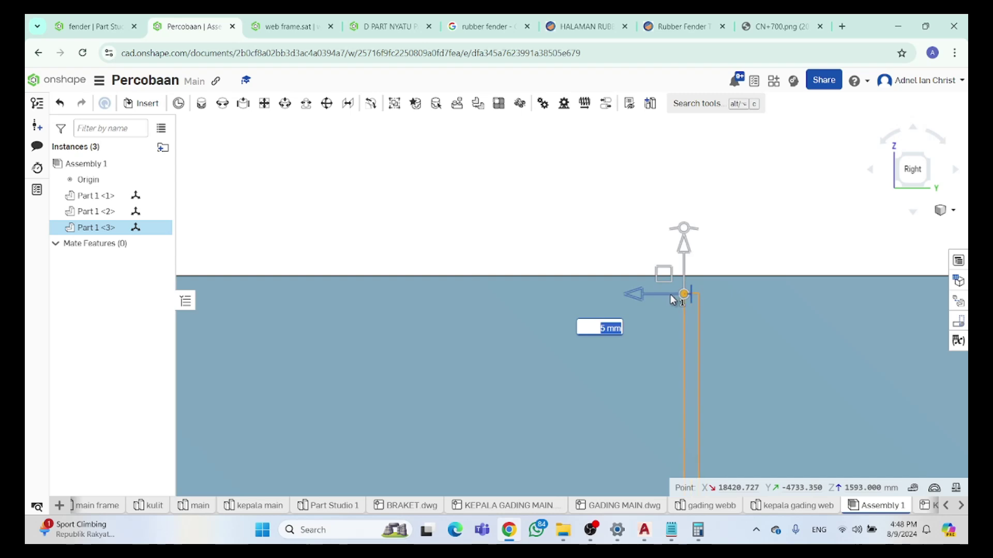
left_click(598, 330)
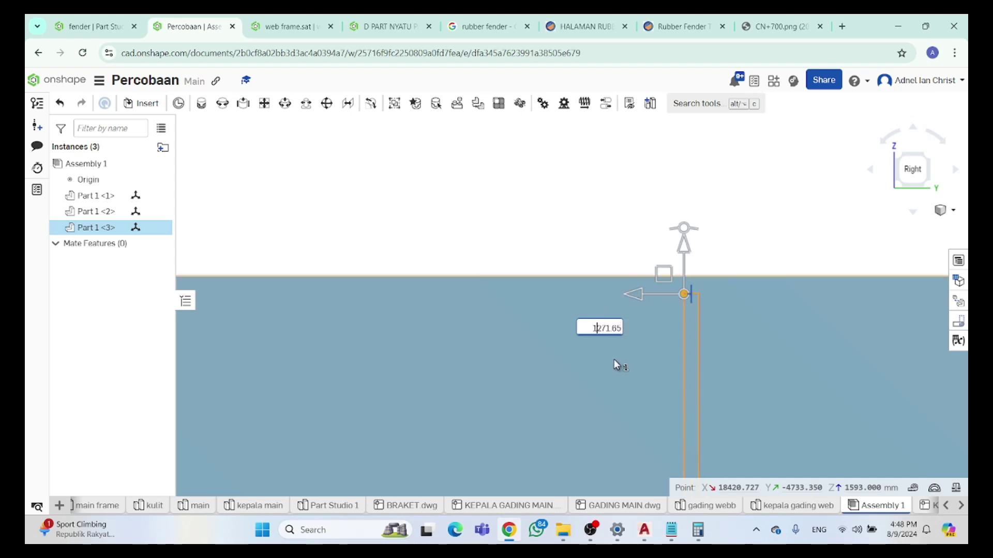
key("Return")
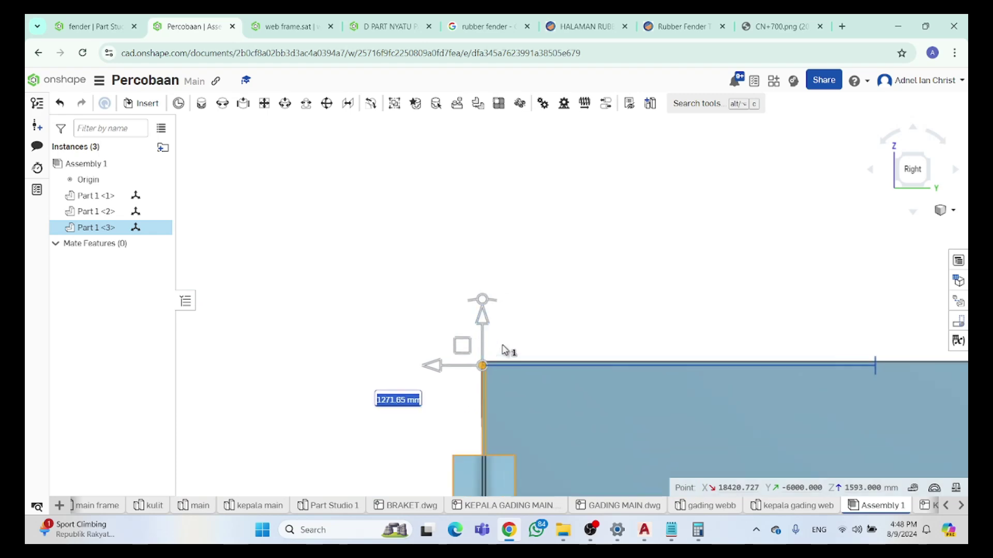
left_click(549, 299)
Inspect how the moved web frame lines up with the original frame and the hull shell's end edge
scroll(523, 349, "down", 3)
right_click_drag(528, 355, 669, 346)
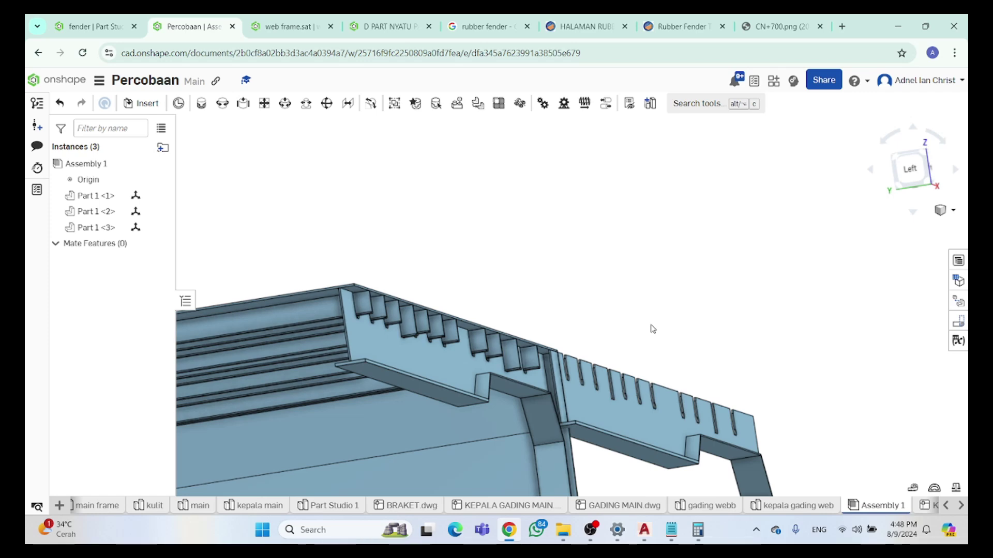
scroll(652, 328, "up", 3)
scroll(476, 374, "up", 5)
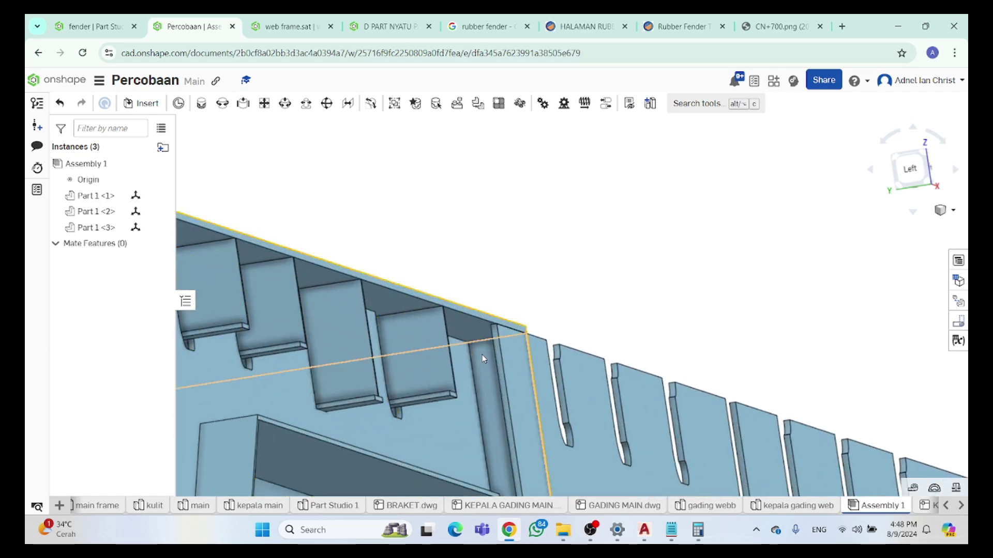
scroll(574, 351, "down", 6)
right_click_drag(754, 383, 589, 389)
right_click_drag(621, 341, 500, 372)
Shift the duplicated web frame back from the hull shell's end along Y with an offset of -95 mm
left_click(905, 170)
scroll(323, 165, "down", 3)
scroll(255, 143, "up", 5)
scroll(380, 187, "up", 5)
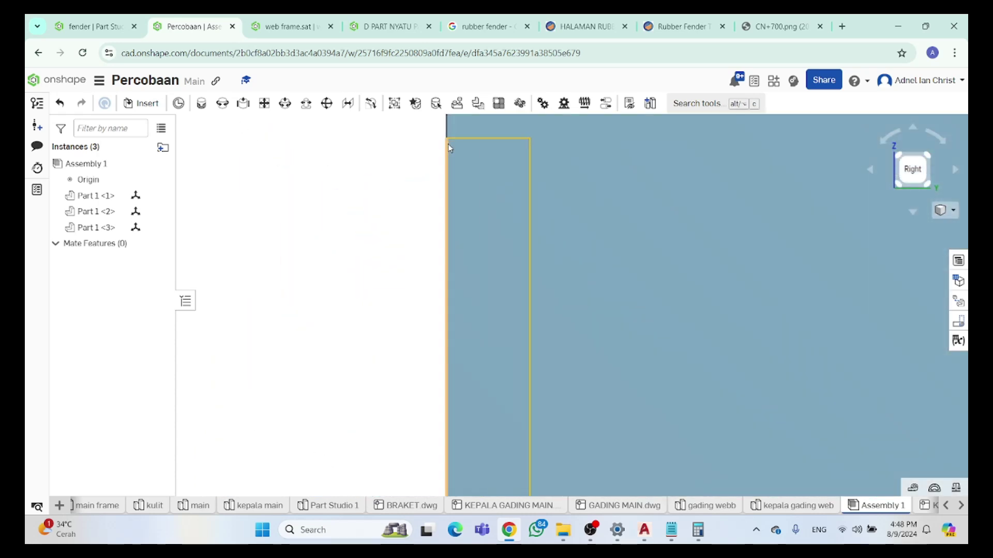
left_click(454, 149)
left_click(440, 150)
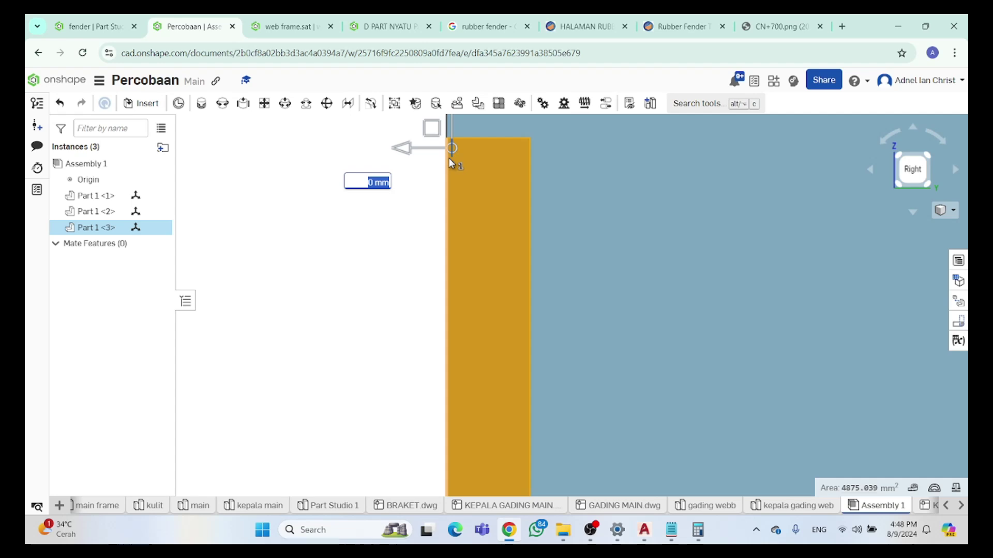
left_click(414, 224)
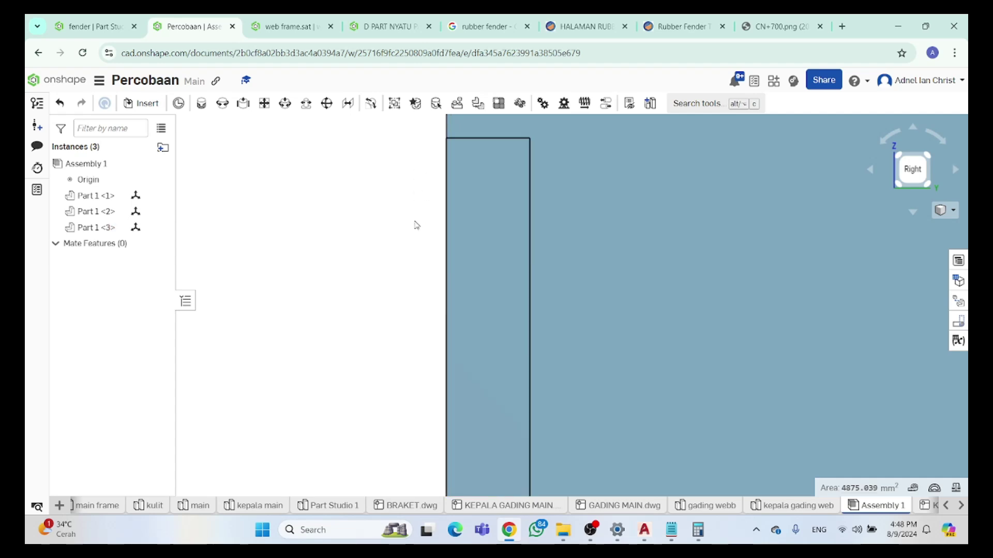
left_click(455, 147)
left_click_drag(437, 150, 463, 152)
type("-95")
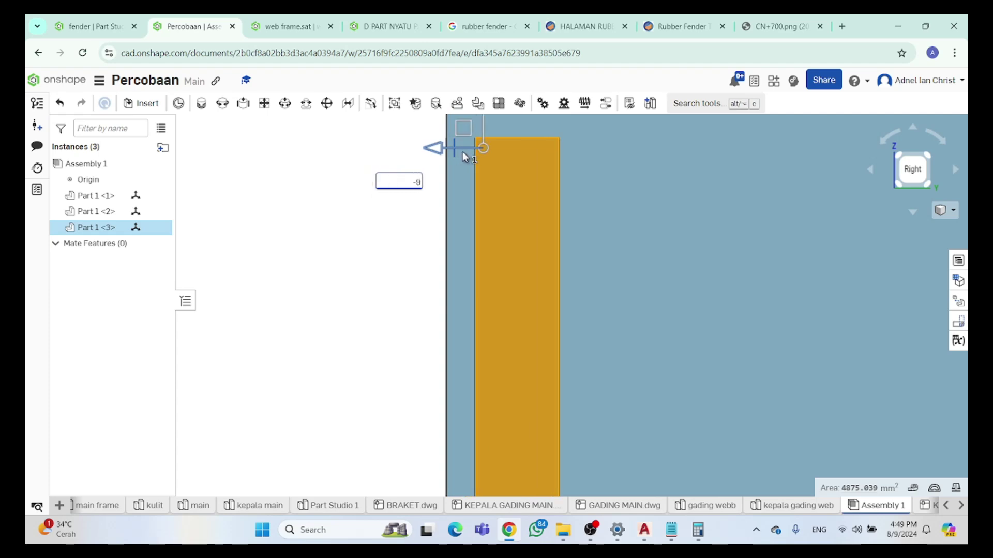
Examine the shifted web frame beside the hull shell and the original frame from an angled view
scroll(605, 184, "down", 5)
right_click_drag(641, 188, 665, 192)
scroll(471, 263, "up", 3)
scroll(562, 261, "down", 2)
left_click(483, 178)
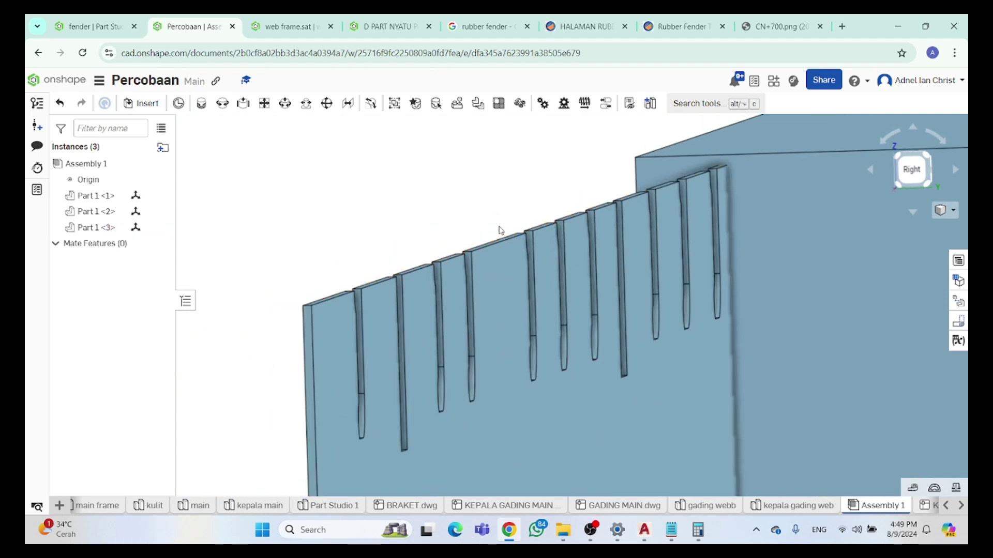
scroll(496, 237, "up", 8)
right_click_drag(495, 237, 525, 235)
Move the duplicated web frame further inboard from the hull shell's end along Y with an offset of -3000 mm
left_click(914, 169)
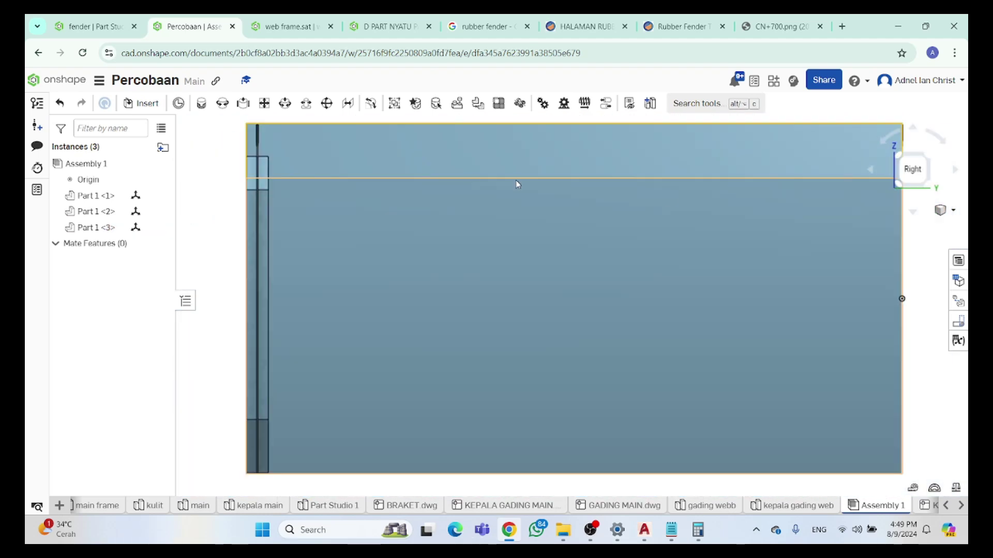
scroll(237, 118, "up", 4)
scroll(341, 121, "up", 3)
scroll(506, 183, "down", 5)
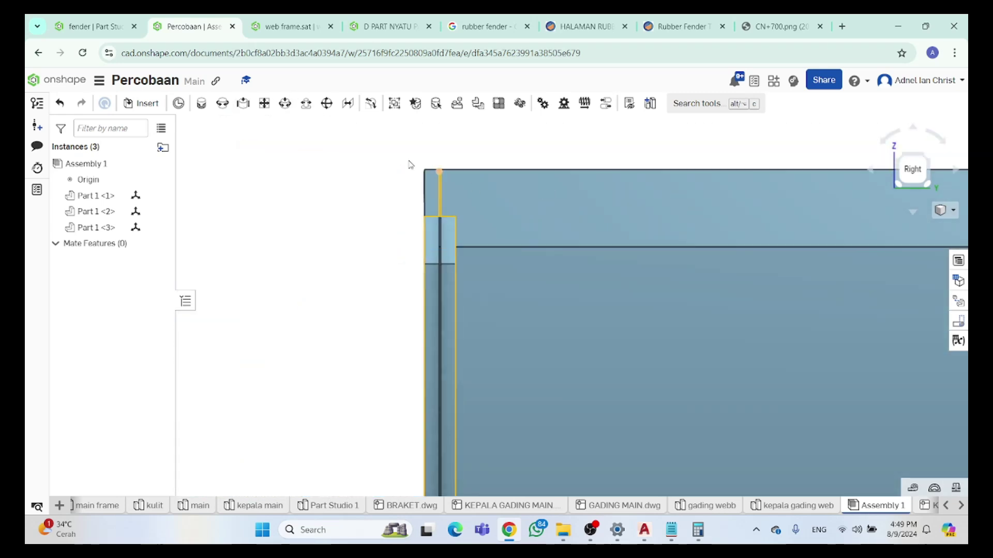
scroll(413, 157, "up", 5)
scroll(523, 204, "up", 4)
left_click(570, 280)
scroll(569, 279, "up", 2)
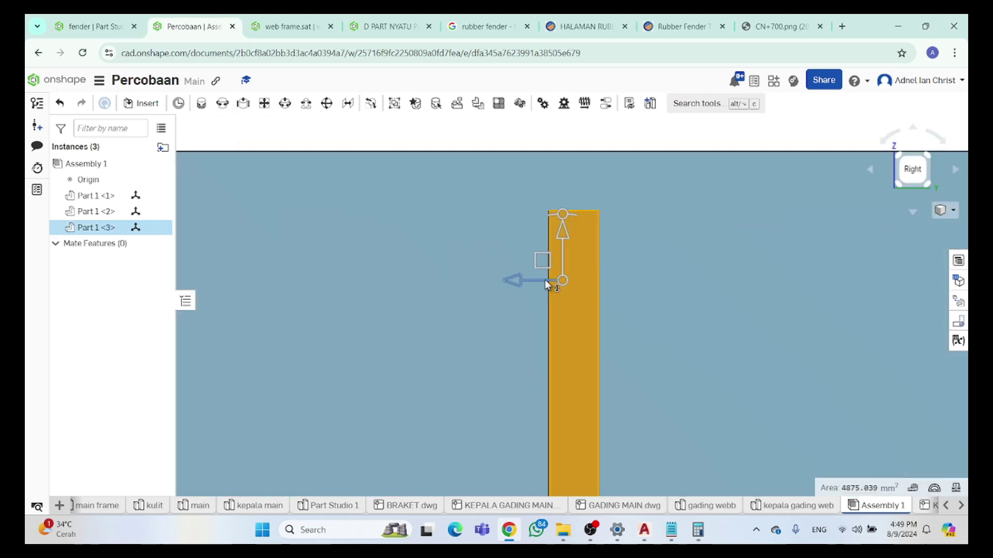
left_click_drag(534, 278, 542, 281)
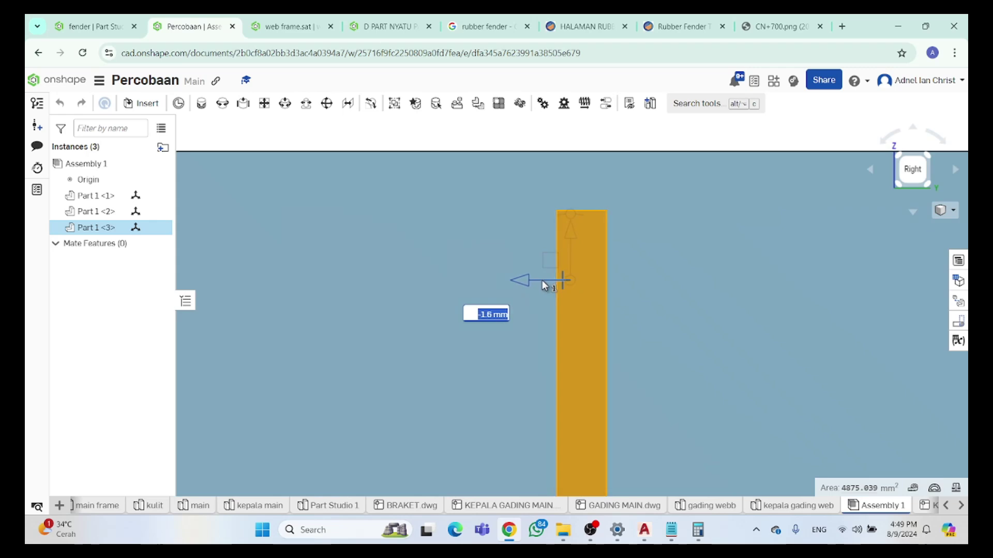
type("-3000")
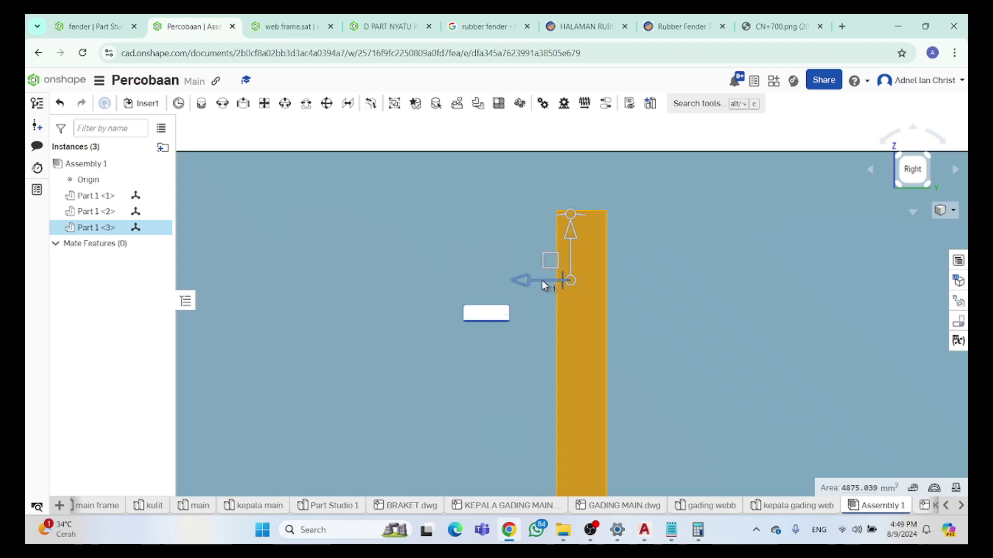
key("Return")
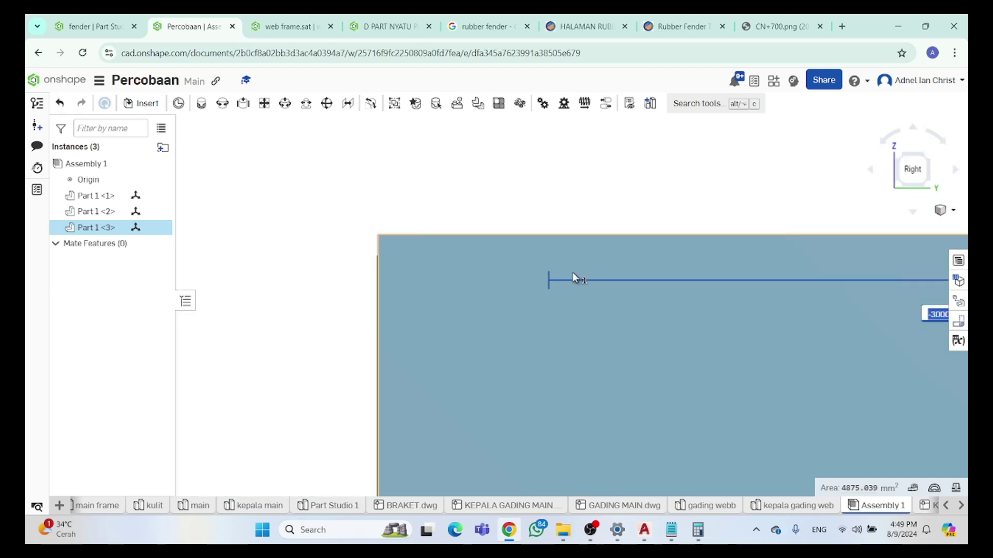
left_click(628, 225)
Examine the original web frame's upper outer corner and the duplicated frame beyond it from near the front
scroll(626, 221, "down", 5)
scroll(742, 223, "up", 3)
right_click_drag(690, 293, 685, 221)
scroll(685, 221, "up", 5)
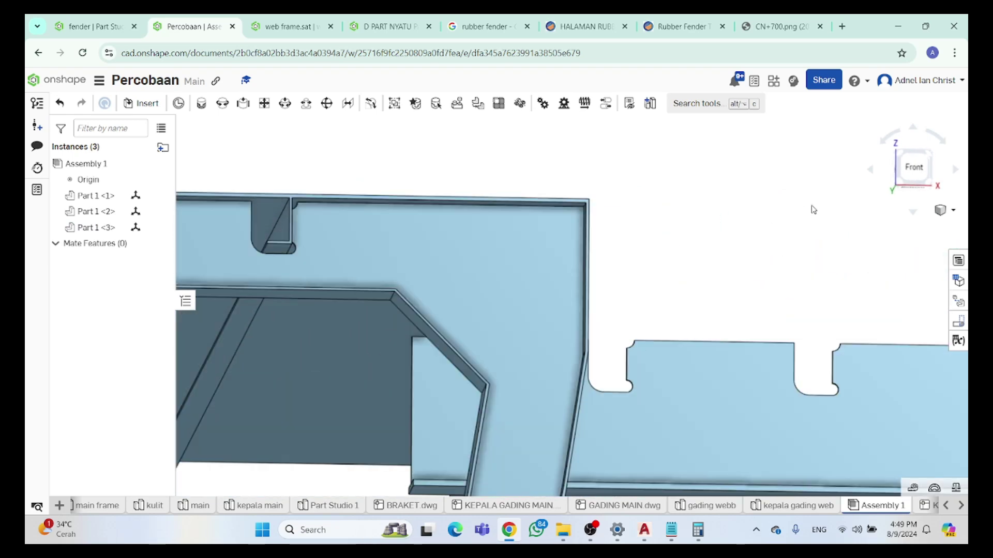
scroll(693, 303, "down", 5)
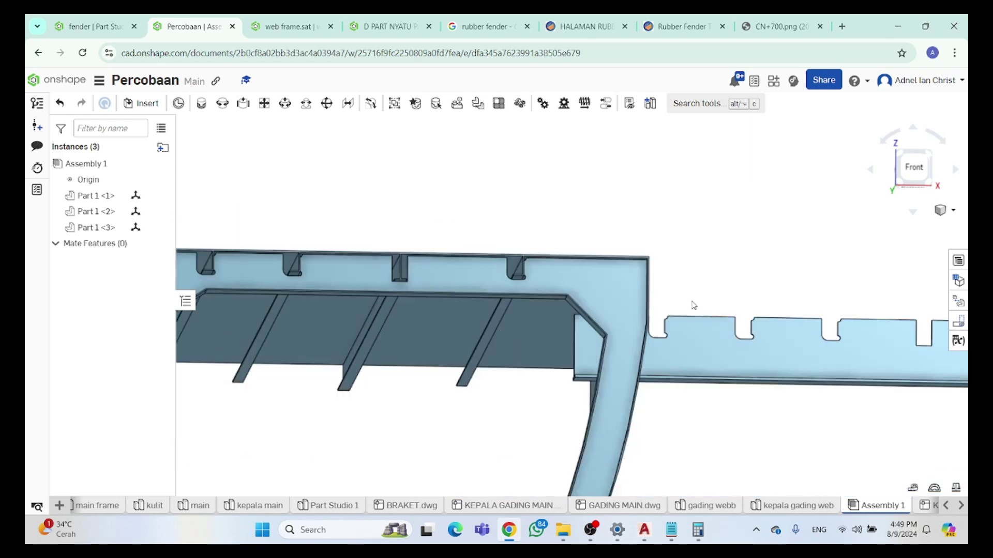
right_click_drag(756, 264, 759, 270)
Query the coordinates of the original web frame's upper outer corner at the hull shell plating
left_click(910, 170)
scroll(762, 281, "down", 2)
scroll(637, 241, "up", 5)
right_click_drag(531, 235, 558, 196)
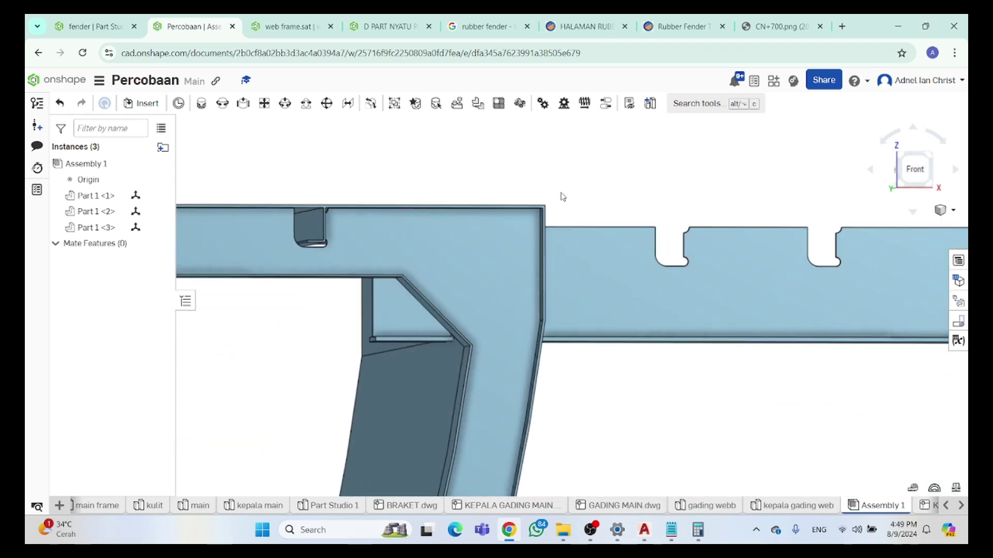
scroll(542, 220, "up", 5)
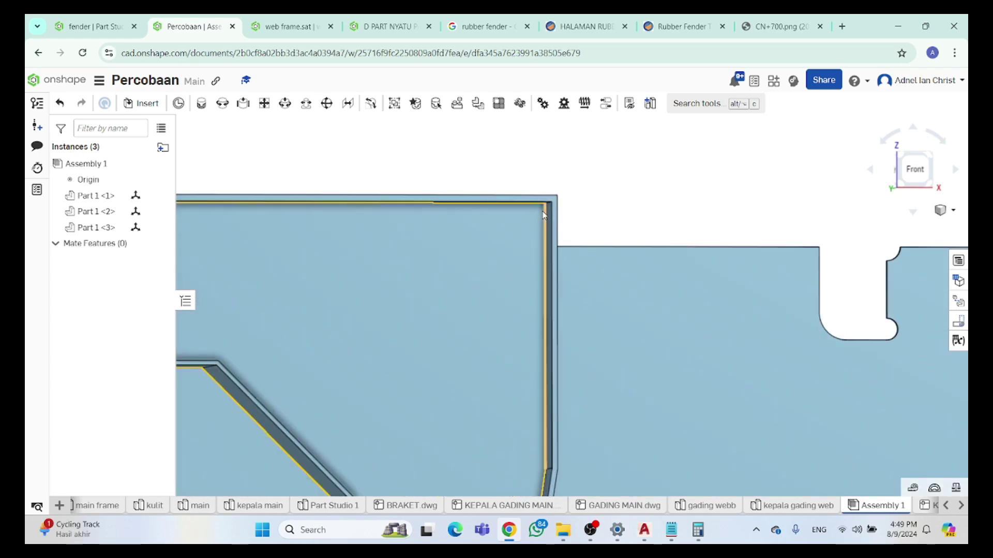
scroll(543, 209, "up", 3)
left_click(546, 196)
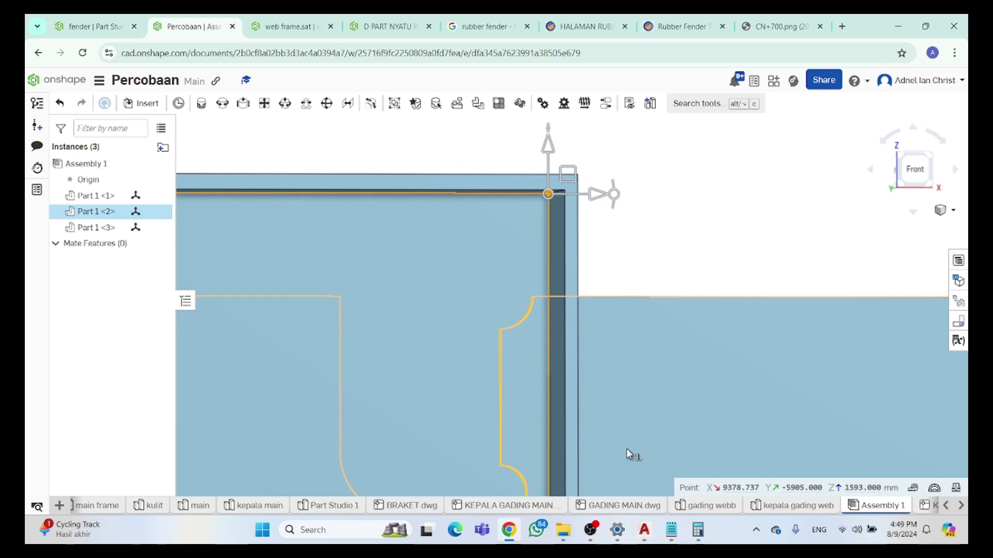
Query the coordinates of the duplicated web frame's upper outer corner from the front
left_click(668, 531)
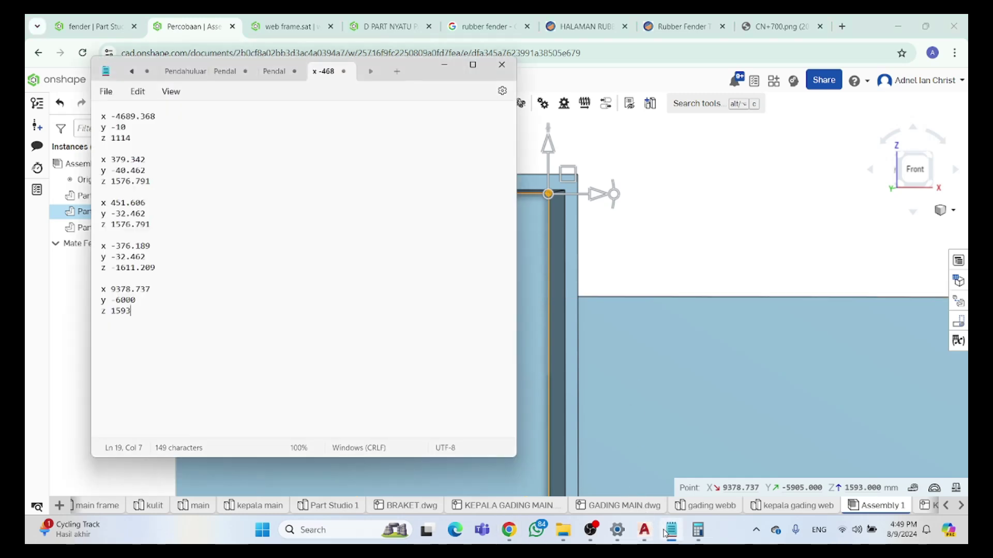
left_click(633, 198)
scroll(718, 233, "down", 5)
right_click_drag(718, 232, 671, 244)
scroll(688, 241, "down", 5)
key("f")
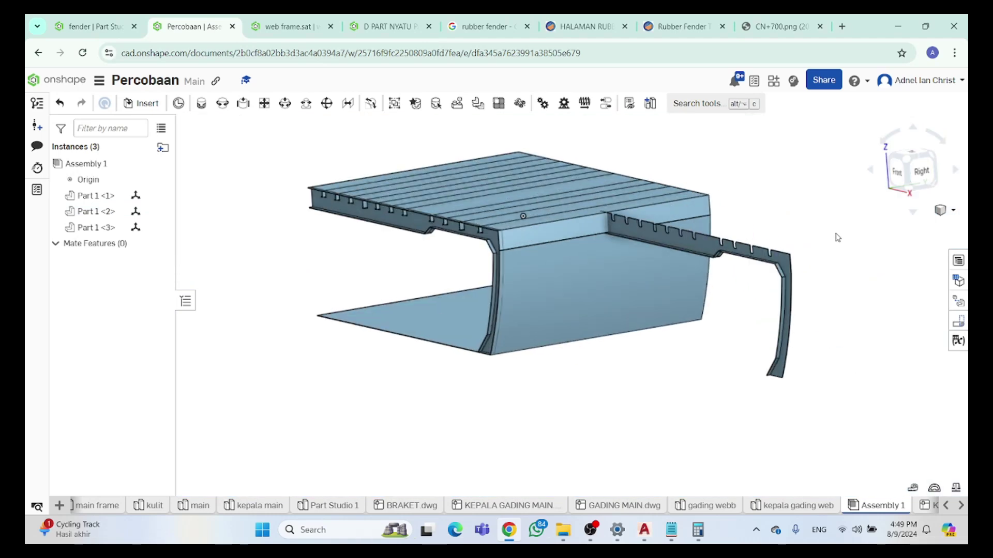
left_click(900, 164)
scroll(771, 269, "up", 6)
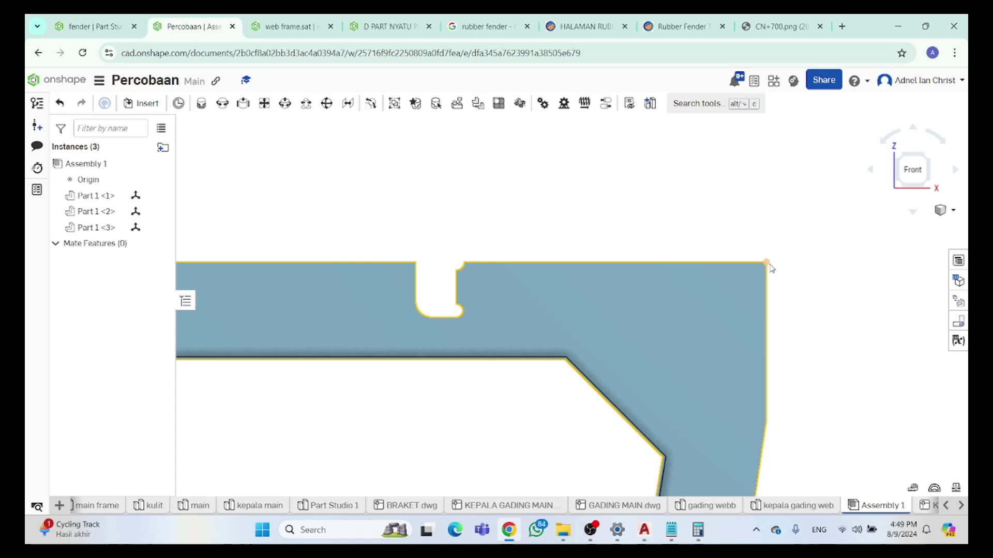
left_click(768, 267)
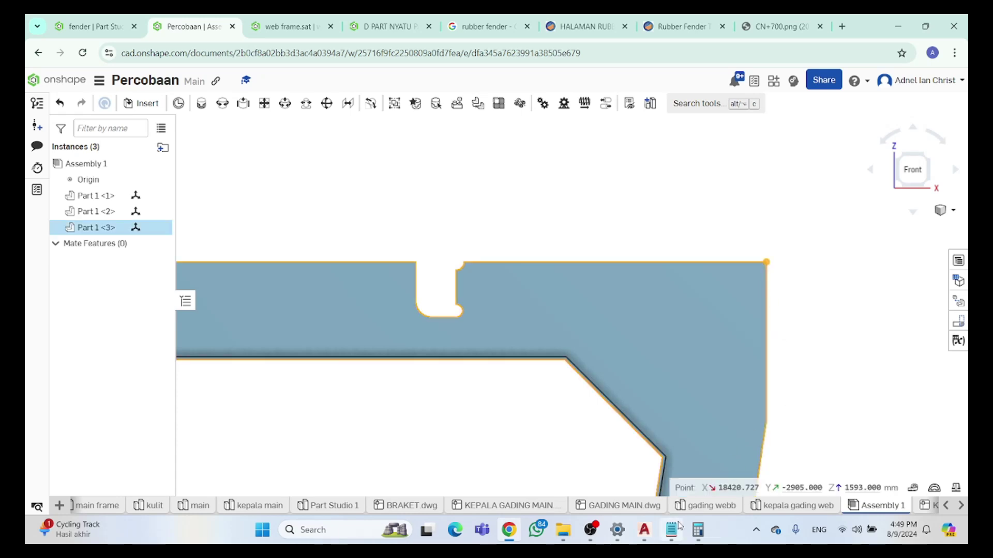
Switch to Calculator with the Notepad coordinates in view and compute the X offset as 9378.737 - 18420.727
left_click(697, 529)
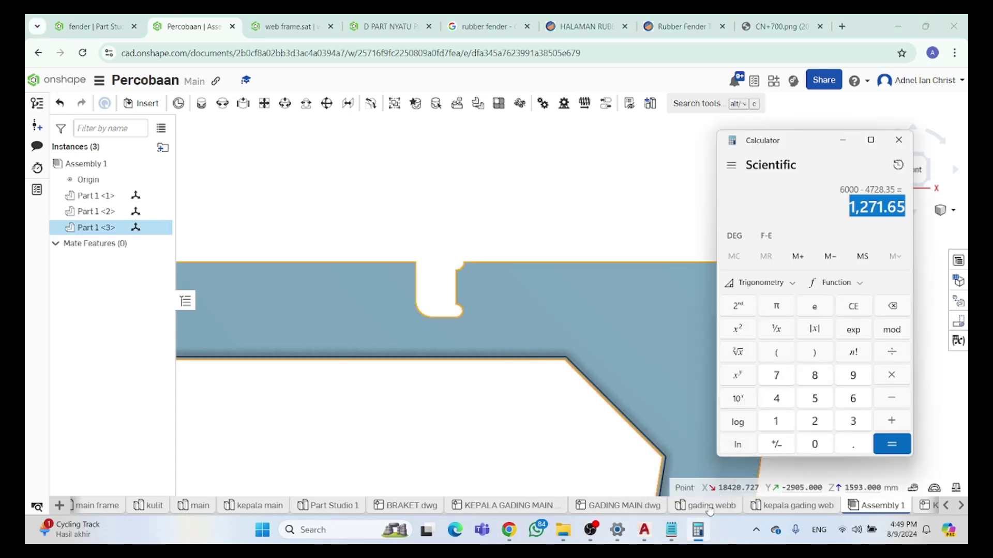
left_click(671, 530)
left_click(859, 315)
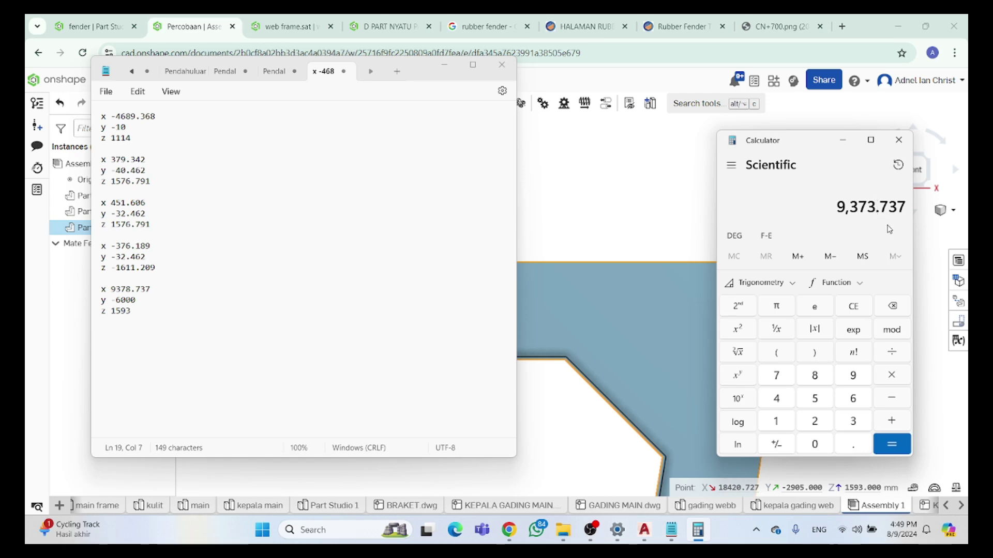
left_click(892, 308)
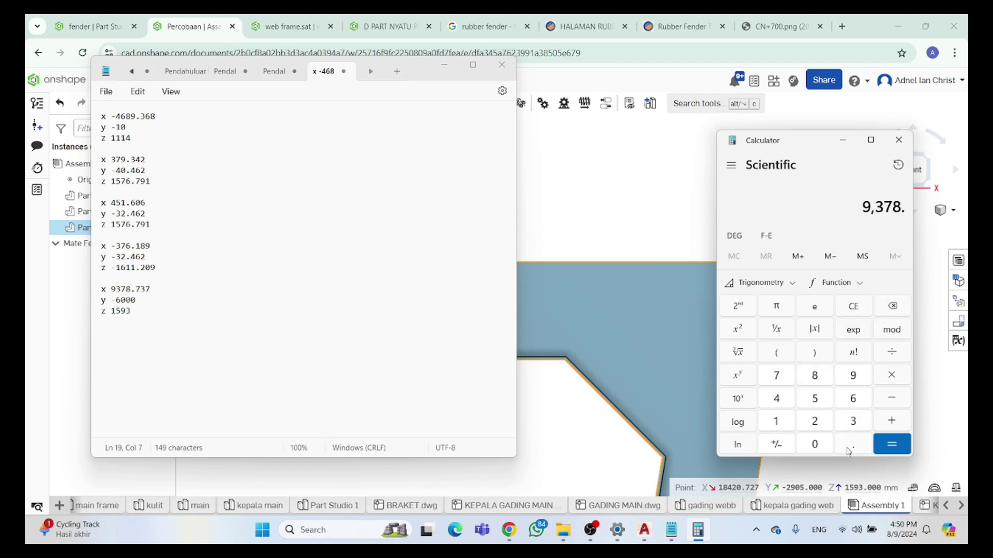
left_click(781, 376)
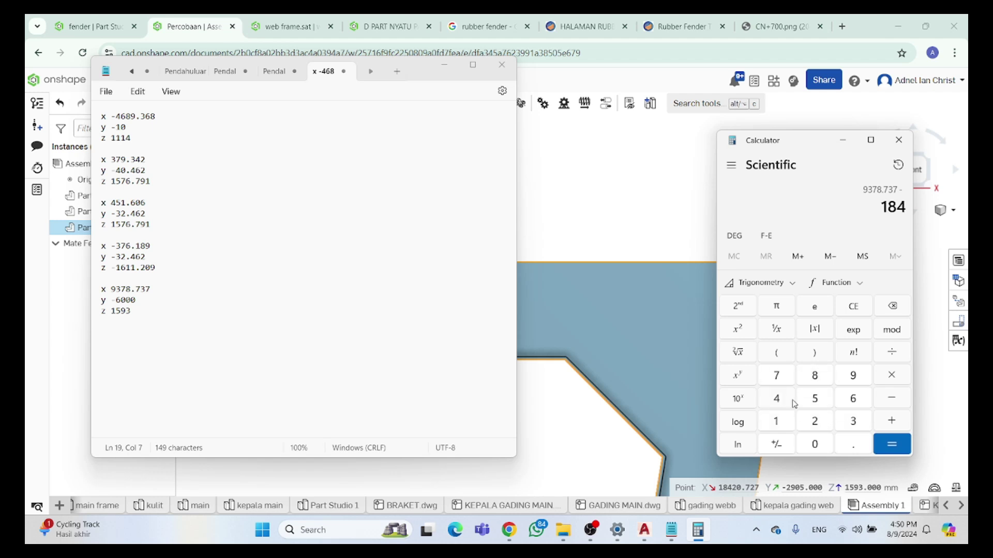
left_click(775, 376)
left_click(814, 421)
left_click(777, 376)
left_click(891, 445)
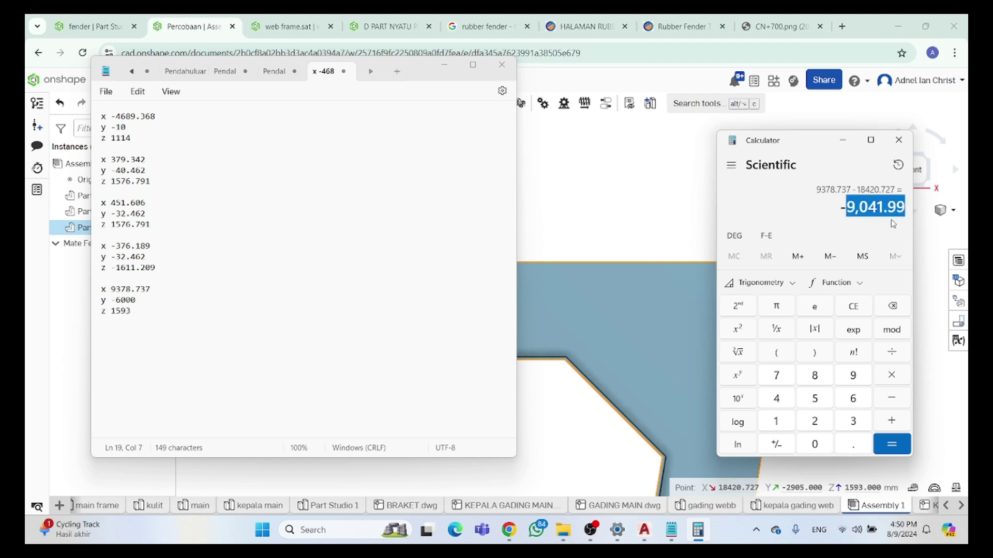
Move the duplicated web frame along X by -9041.99 mm towards the hull shell
left_click(851, 145)
scroll(786, 233, "down", 3)
left_click(792, 261)
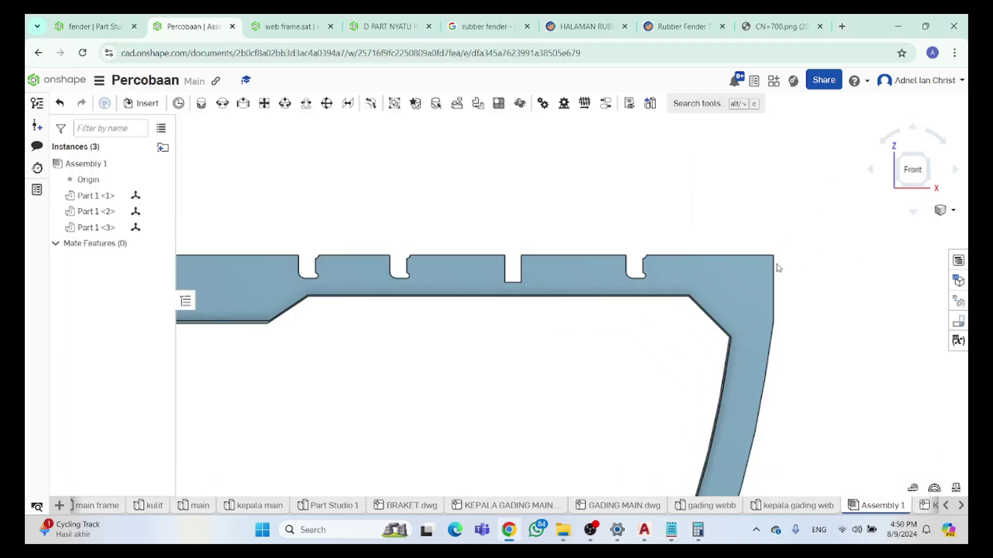
scroll(752, 262, "up", 3)
left_click(753, 262)
left_click_drag(758, 260, 750, 261)
type("9,041.99")
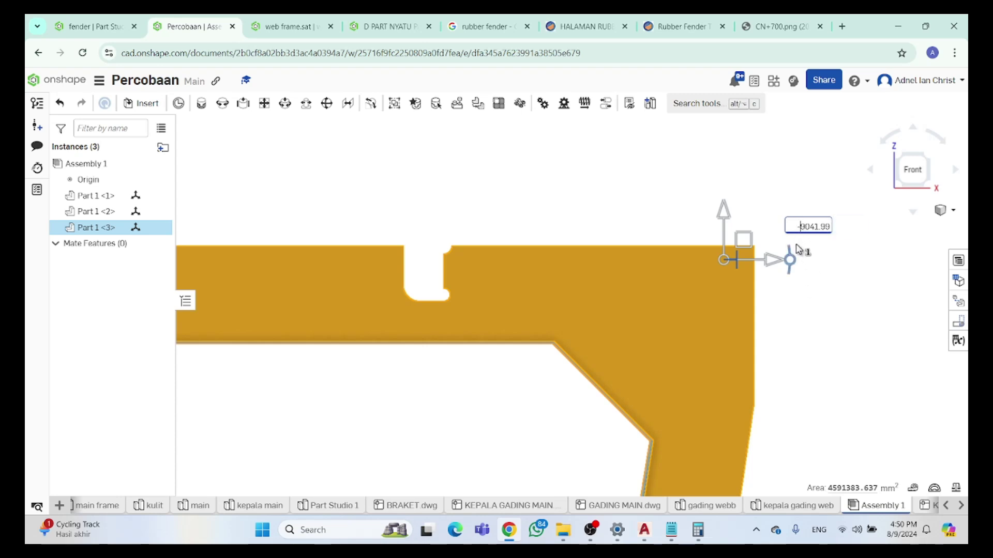
key("Return")
Examine the duplicated web frame's fit inside the hull shell from the front and from angled views
scroll(781, 282, "down", 9)
scroll(771, 290, "up", 1)
left_click(653, 263)
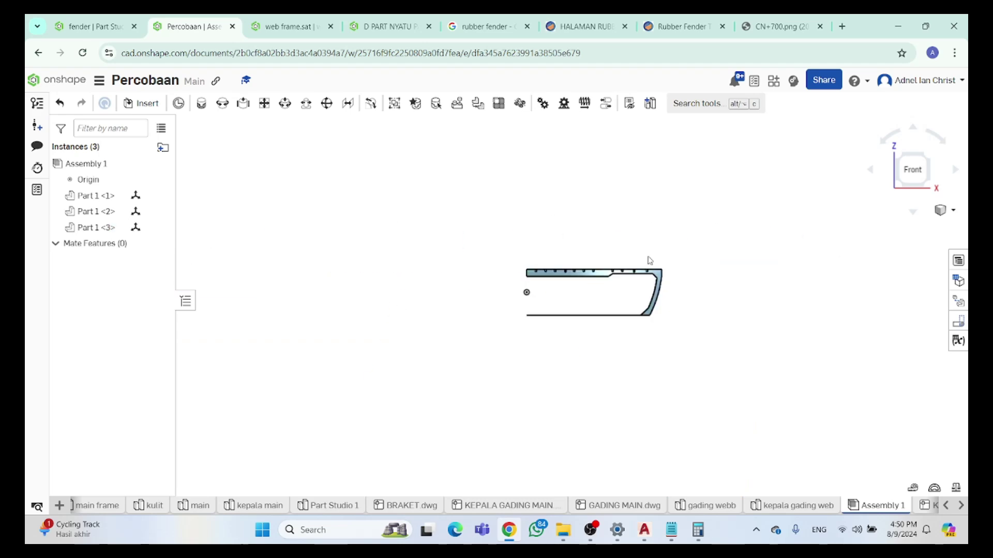
scroll(652, 262, "up", 5)
right_click_drag(771, 344, 614, 333)
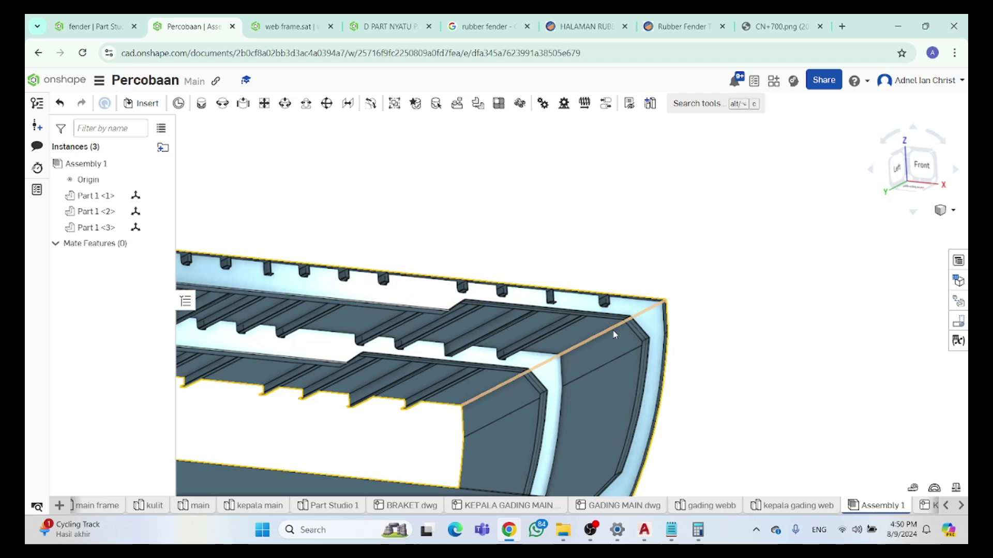
scroll(668, 378, "down", 4)
scroll(683, 382, "up", 2)
scroll(700, 382, "down", 3)
right_click_drag(690, 382, 714, 390)
scroll(705, 384, "up", 2)
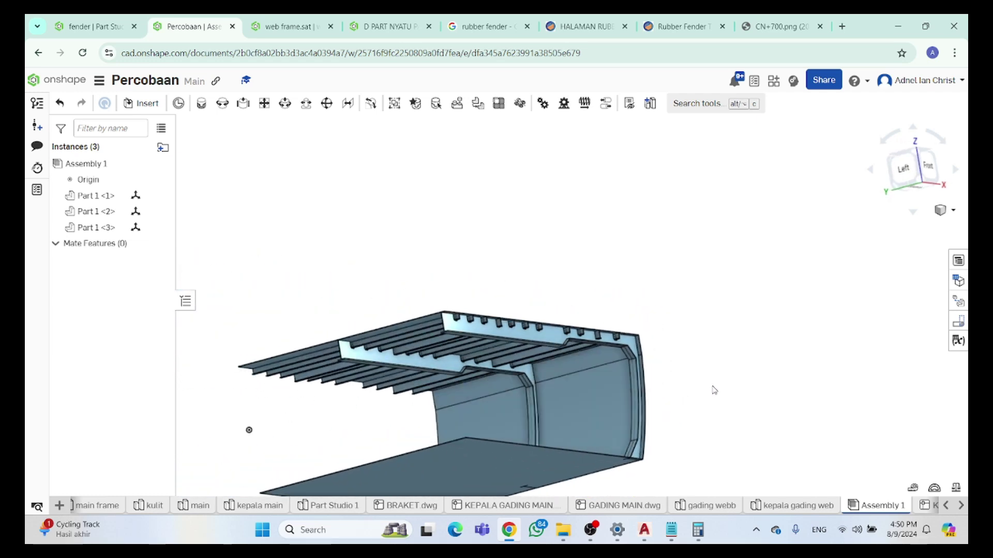
Insert the part from the main frame Part Studio into the assembly
left_click(146, 104)
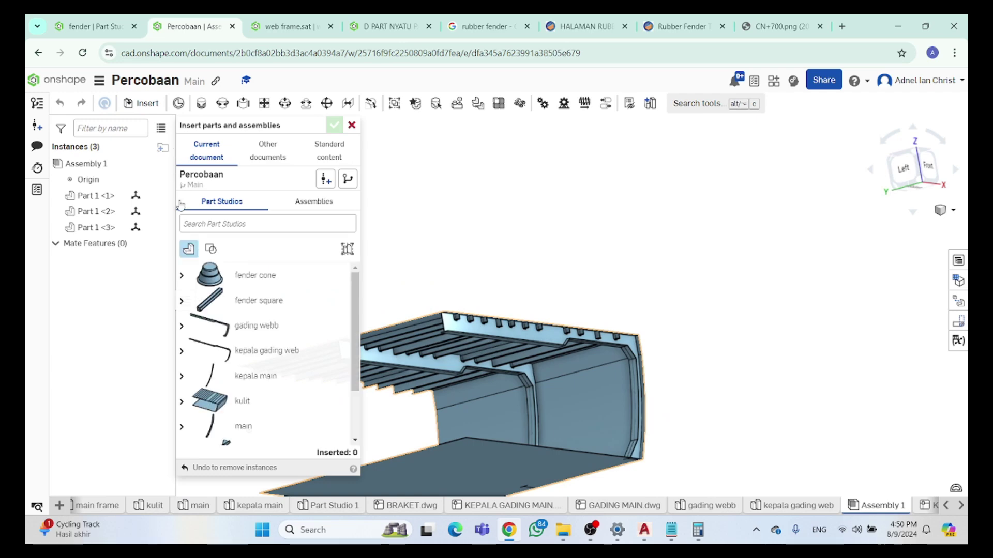
scroll(289, 377, "down", 2)
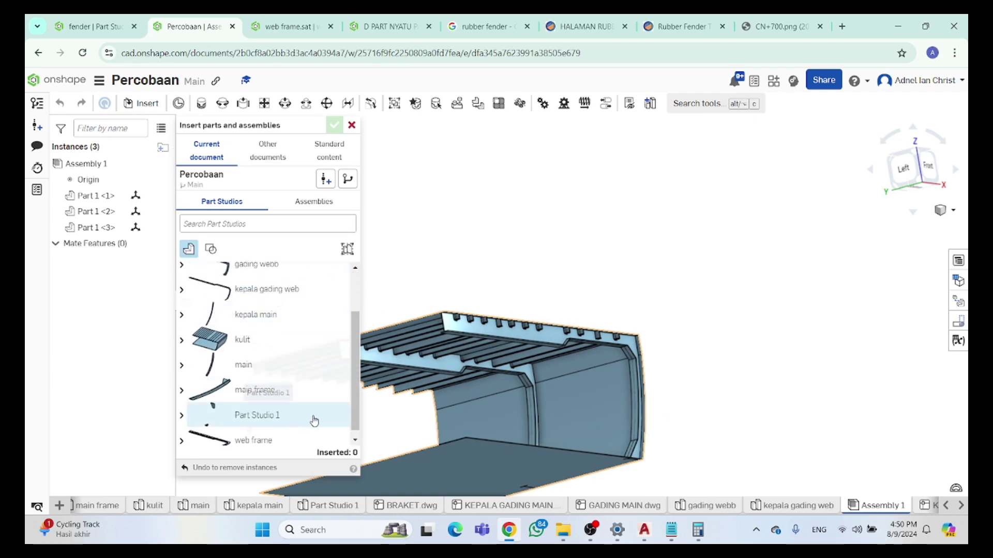
left_click(592, 533)
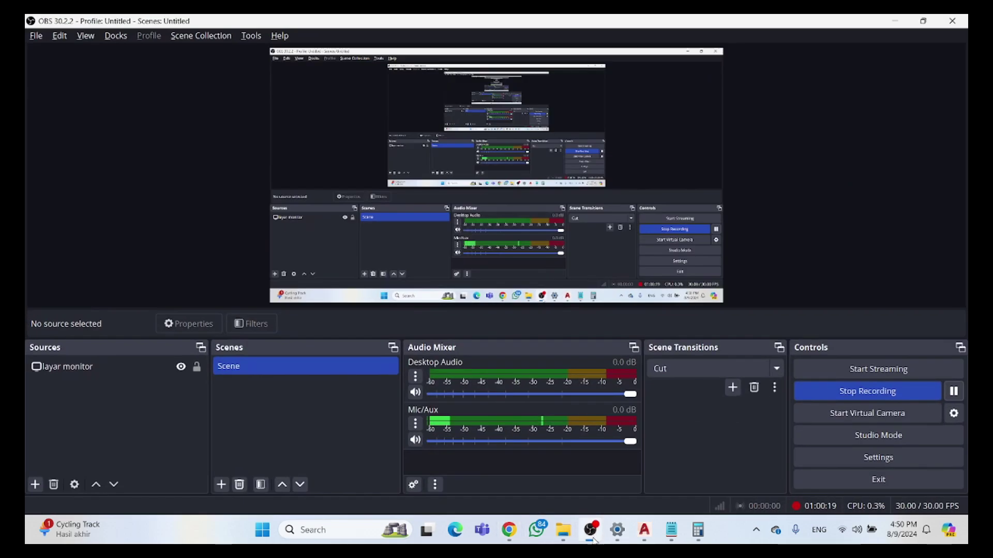
left_click(593, 540)
scroll(253, 380, "down", 1)
left_click(269, 385)
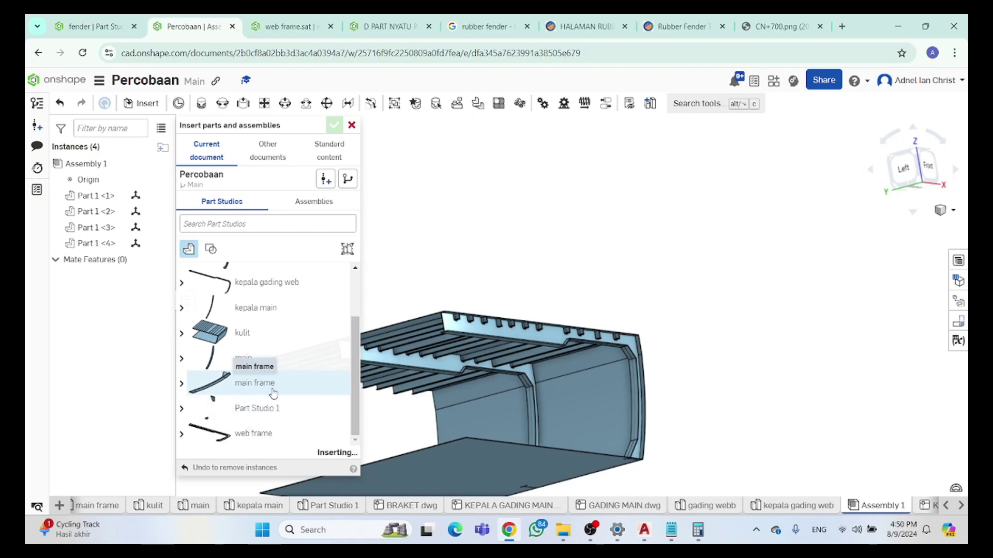
left_click(334, 125)
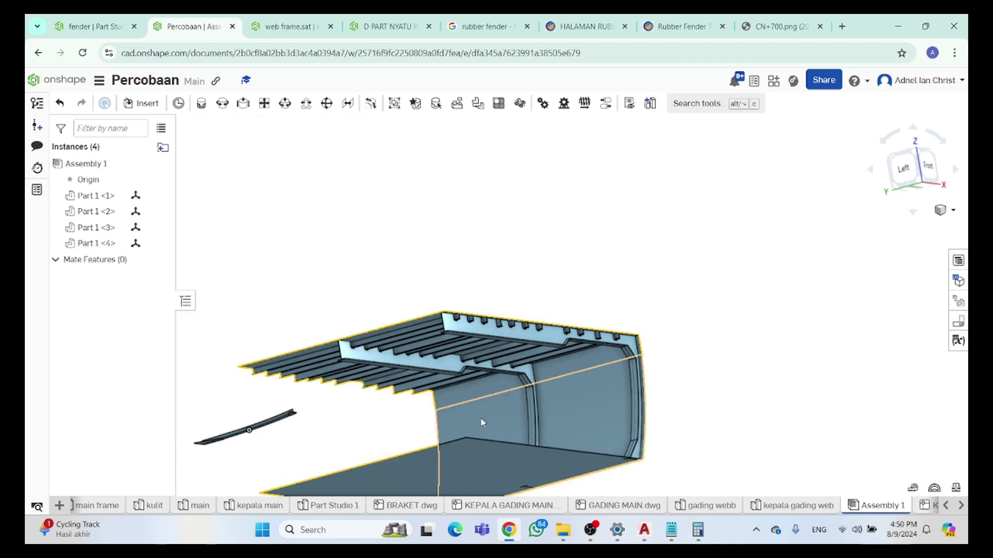
left_click(592, 530)
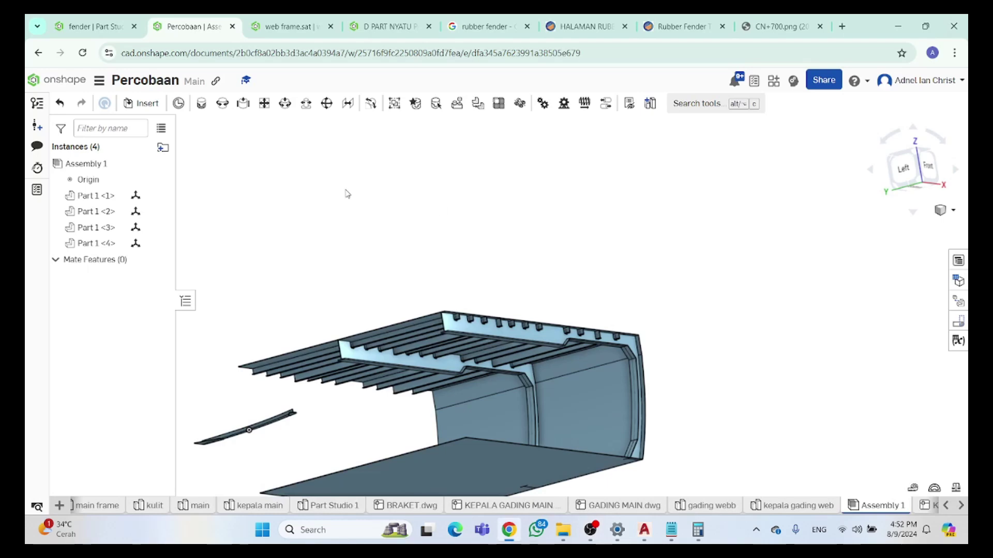
Rotate the inserted main frame 90 degrees in the left view so it stands upright beside the hull shell
right_click_drag(368, 284, 731, 179)
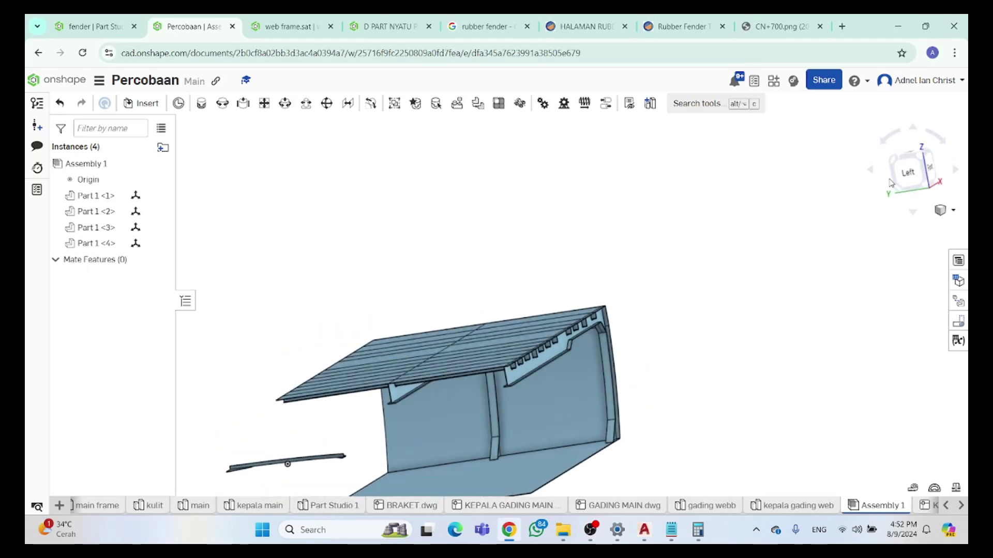
left_click(908, 173)
left_click(309, 296)
left_click_drag(241, 290, 318, 267)
scroll(316, 268, "down", 5)
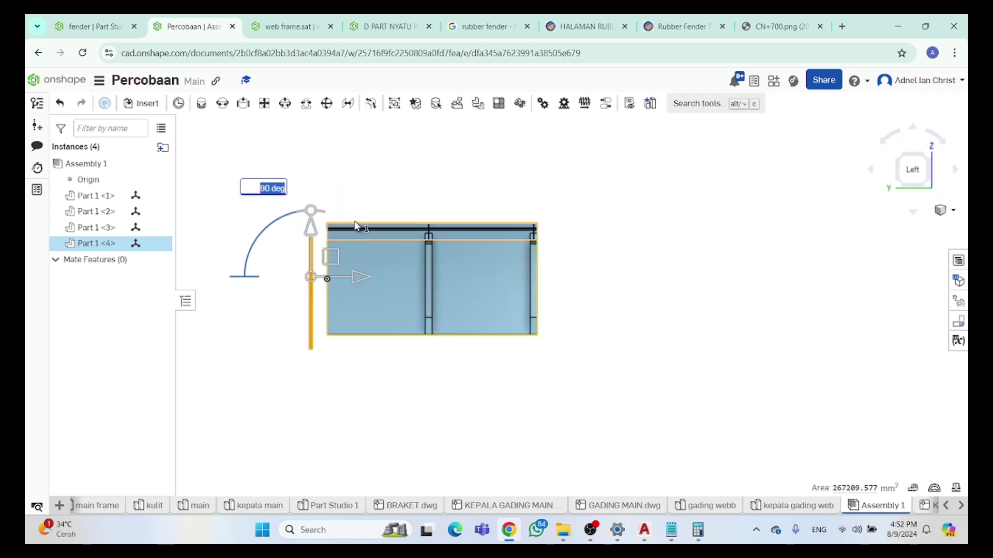
left_click(341, 203)
Examine the upright main frame and its upper bracket against the hull shell from near the front
scroll(326, 269, "up", 4)
right_click_drag(326, 268, 310, 267)
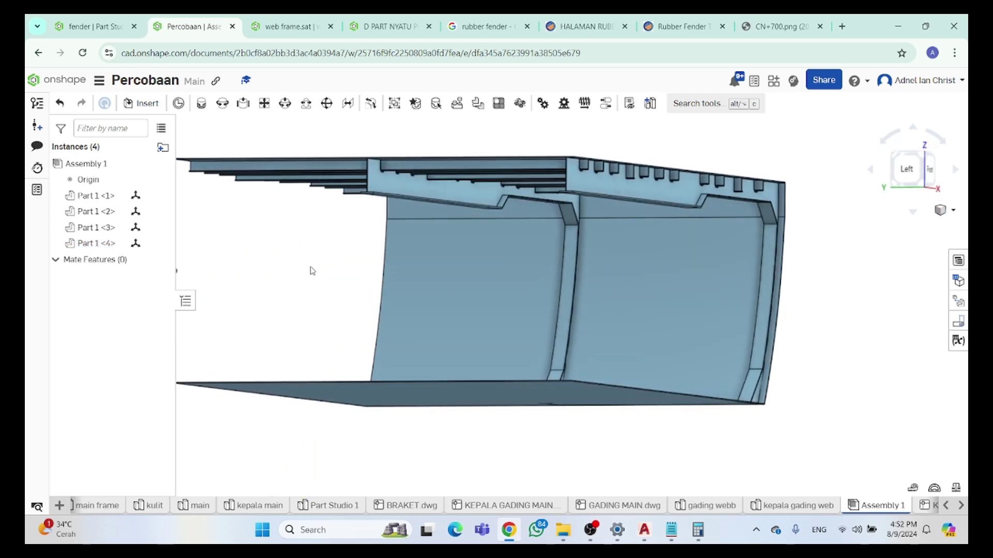
left_click(929, 169)
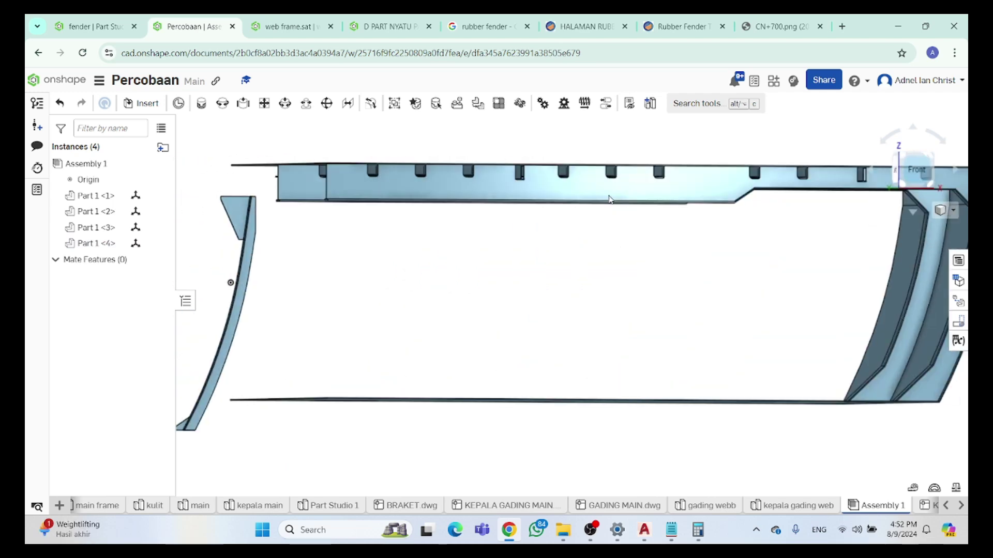
scroll(311, 251, "down", 2)
scroll(280, 234, "up", 3)
scroll(279, 235, "down", 5)
scroll(292, 239, "up", 6)
right_click_drag(319, 263, 342, 266)
scroll(362, 265, "down", 4)
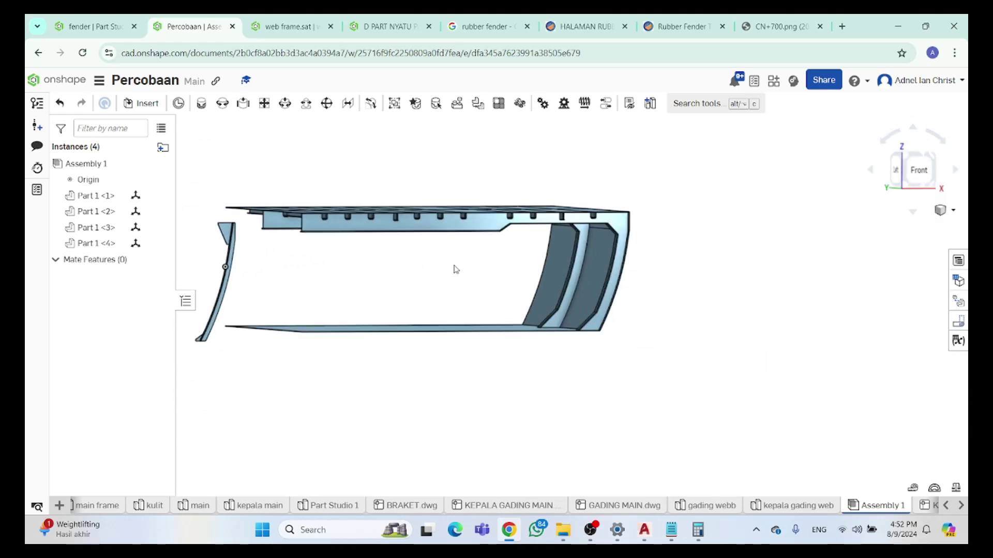
scroll(259, 240, "up", 3)
scroll(290, 237, "up", 3)
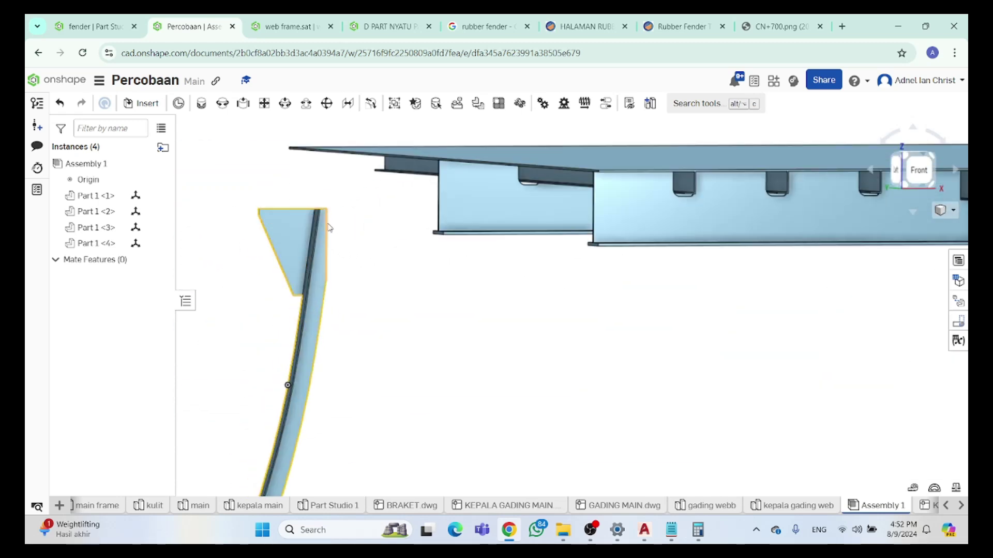
Query the coordinates of the original web frame's upper outer corner at the hull shell
mouse_move(330, 221)
right_mouse_down()
mouse_move(344, 237)
mouse_move(333, 238)
mouse_move(384, 246)
mouse_move(269, 210)
right_mouse_up()
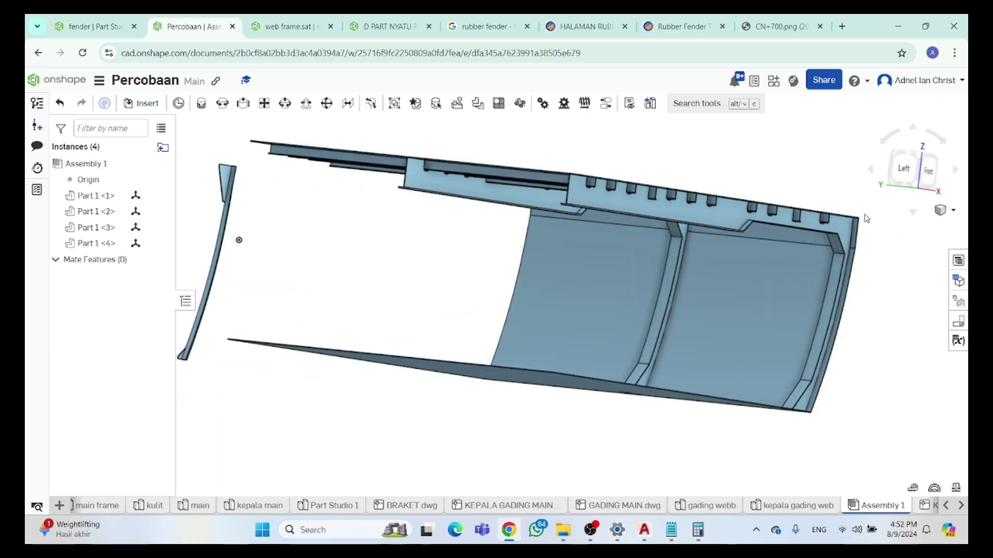
scroll(862, 220, "up", 7)
right_click_drag(865, 232, 838, 237)
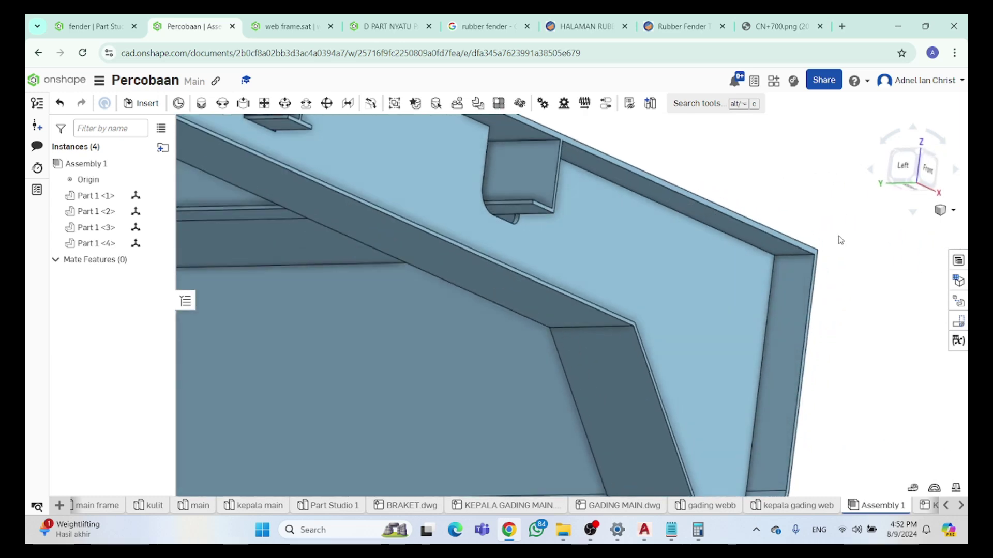
left_click(774, 257)
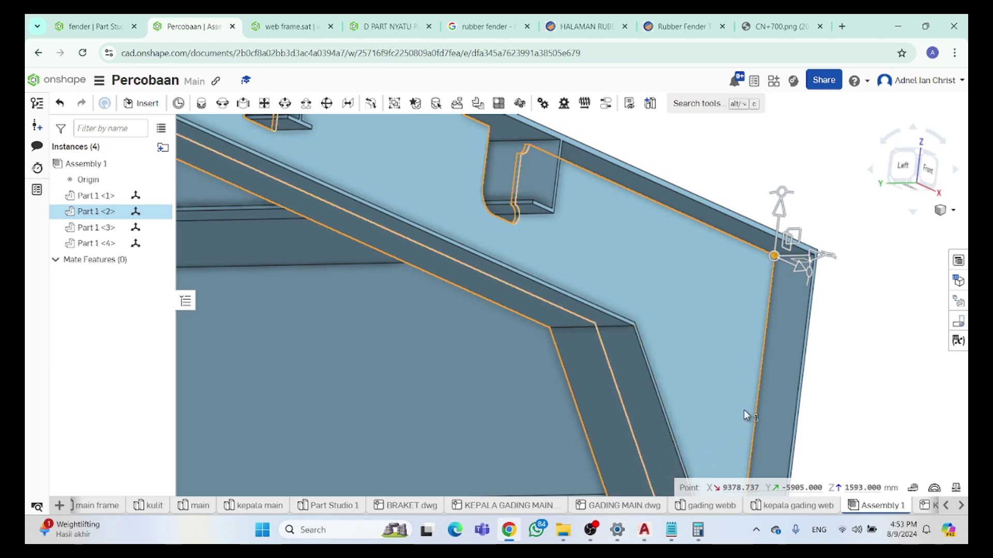
Switch to Notepad and edit the y value of the last recorded coordinate set
left_click(670, 532)
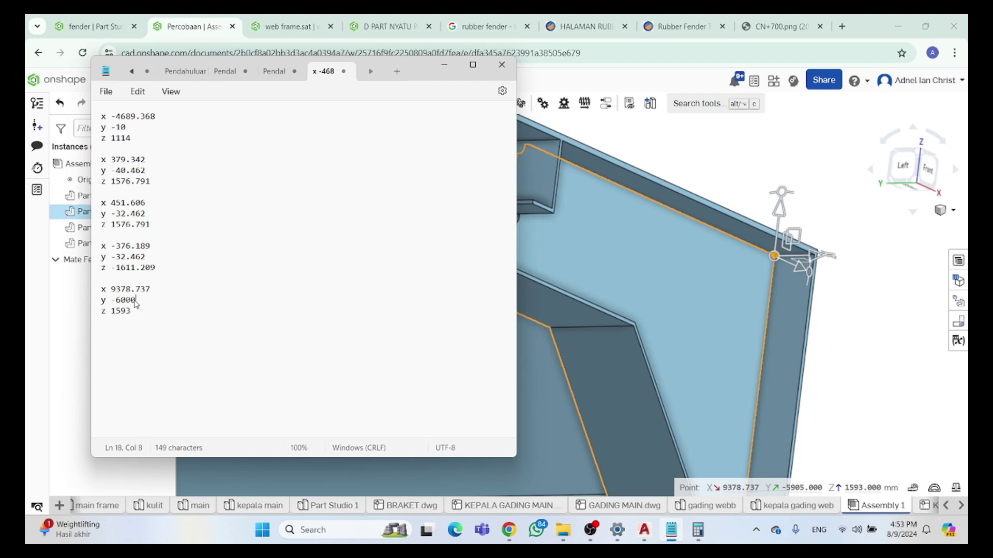
key("BackSpace")
key("BackSpace")
key("BackSpace")
left_click(444, 65)
Examine the main frame's upper outer corner and bracket up close from angled views
scroll(520, 238, "down", 10)
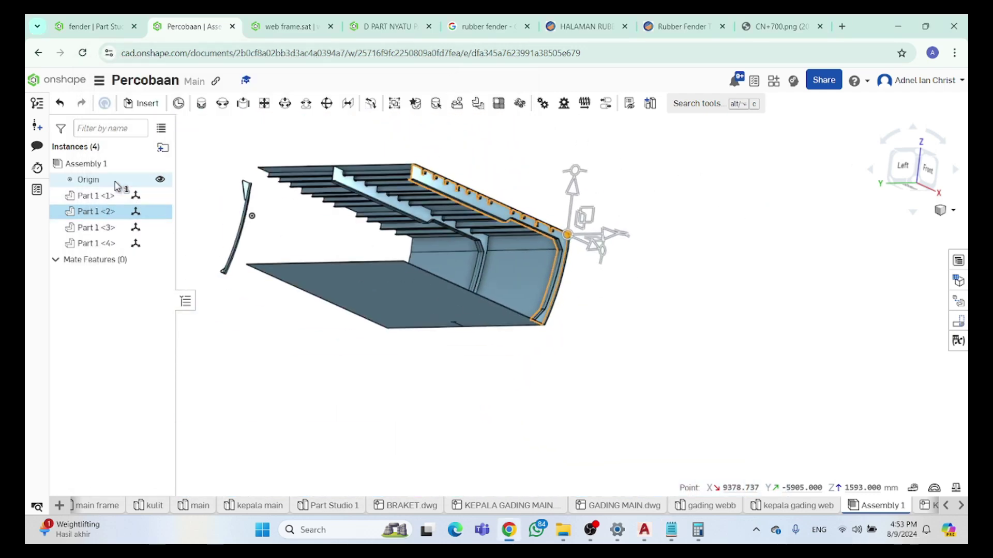
scroll(222, 199, "up", 6)
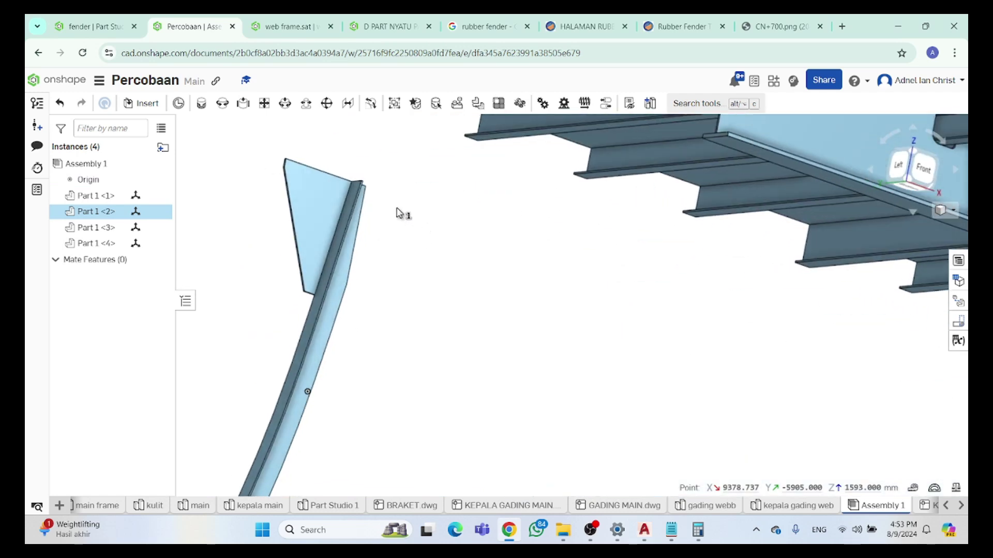
scroll(394, 213, "up", 3)
scroll(332, 205, "up", 2)
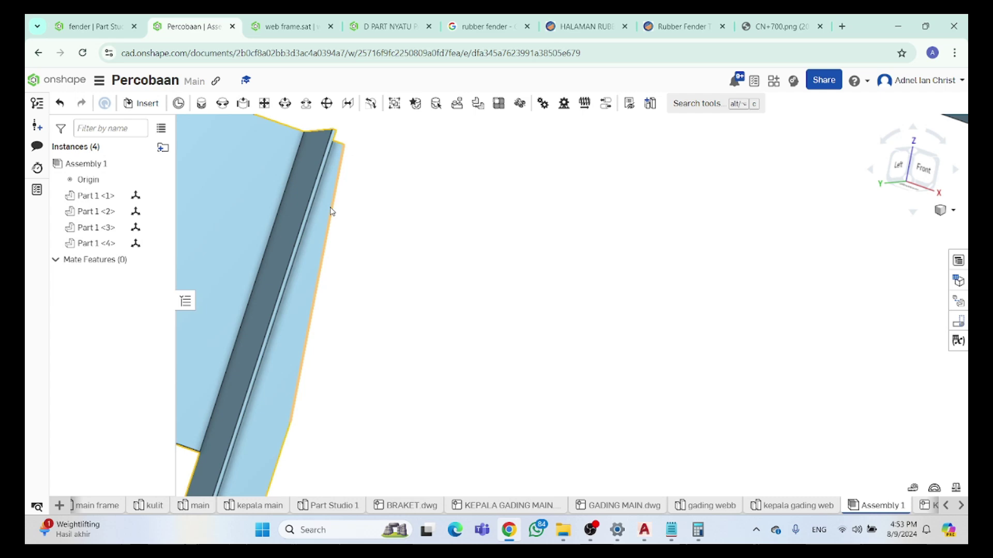
left_click(324, 190)
scroll(326, 187, "down", 4)
left_click(393, 154)
scroll(386, 156, "up", 1)
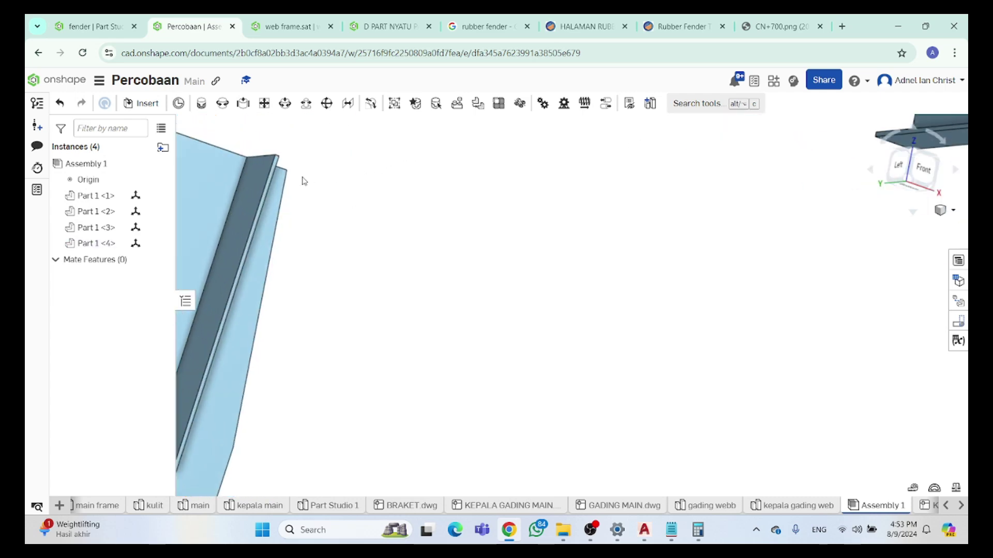
scroll(527, 246, "down", 3)
right_click_drag(525, 242, 548, 261)
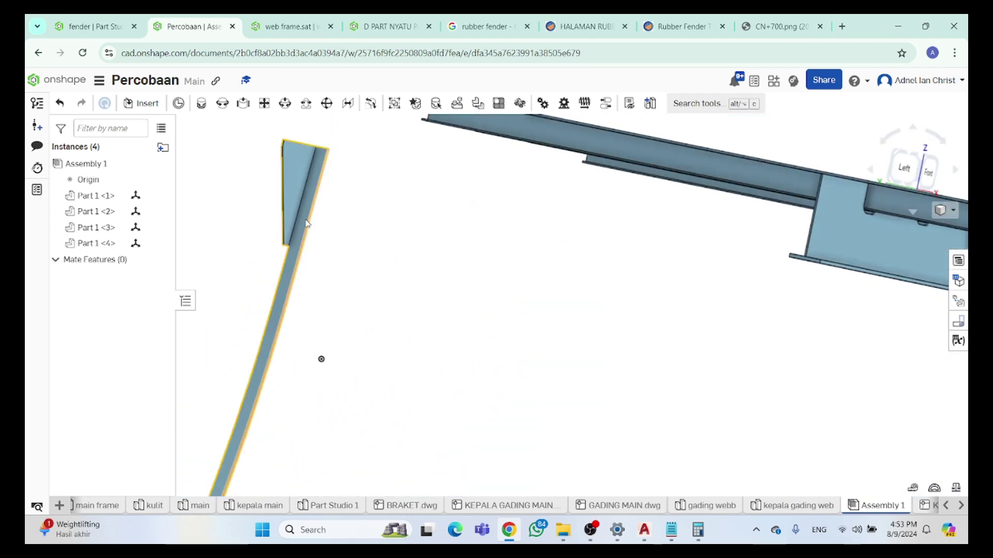
Try pasting the copied web frame beside the main frame and undo it
scroll(313, 222, "up", 3)
scroll(326, 222, "down", 5)
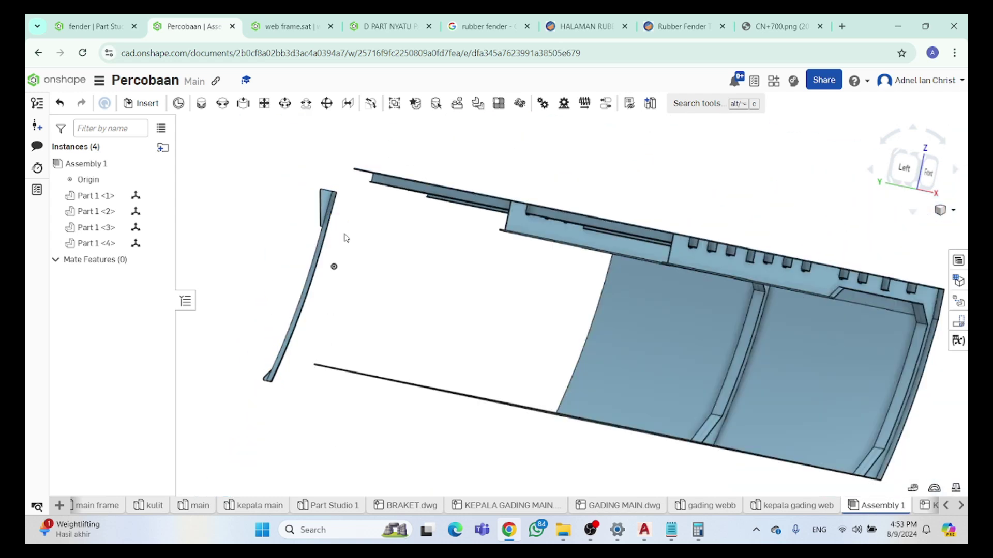
key("ctrl+z")
key("ctrl+z")
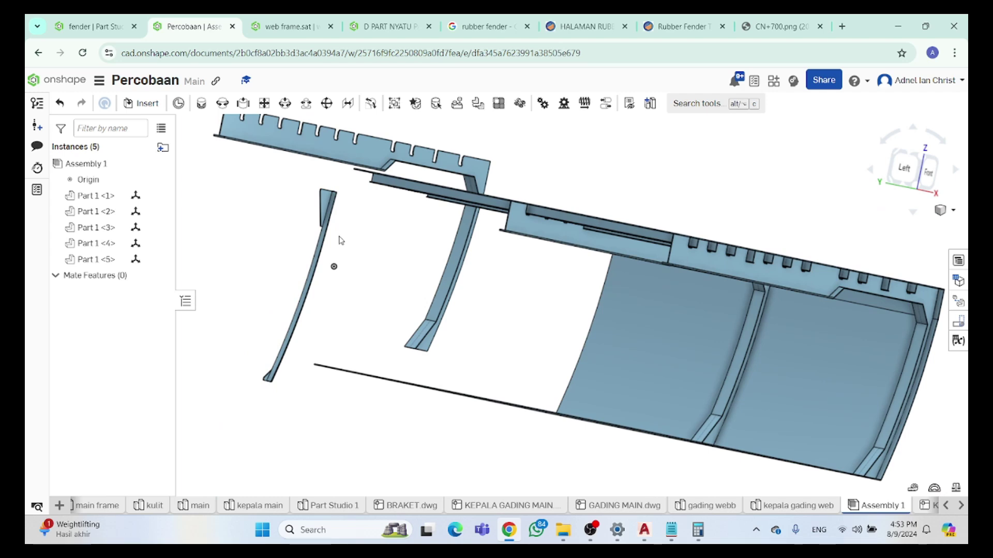
Copy the main frame and paste three copies of it below the original
left_click_drag(336, 237, 267, 148)
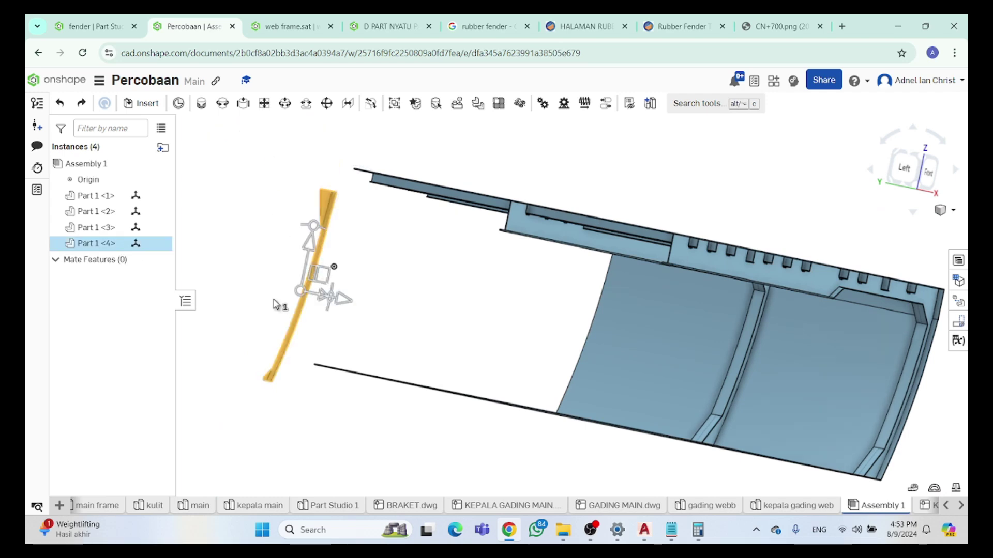
left_click_drag(283, 403, 243, 361)
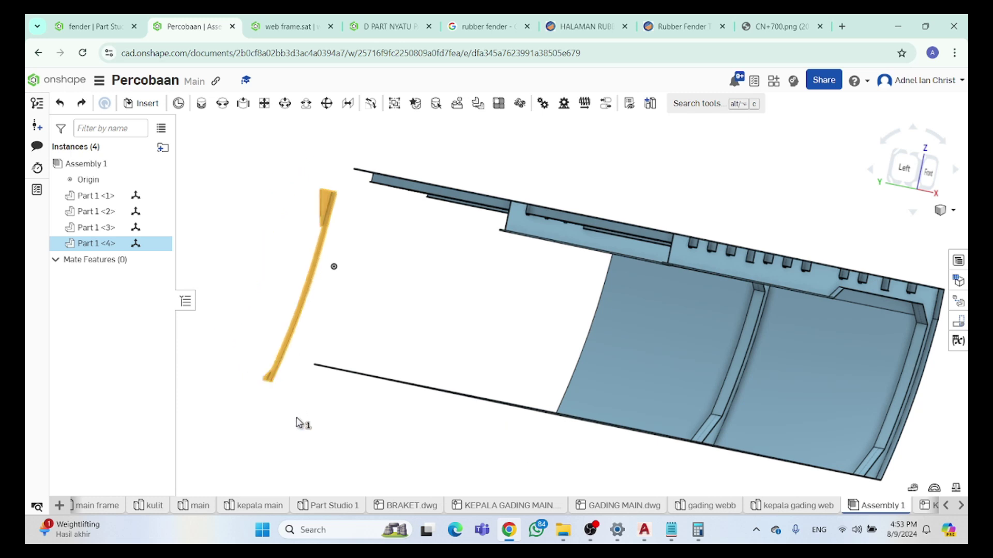
key("ctrl+v")
key("ctrl+v")
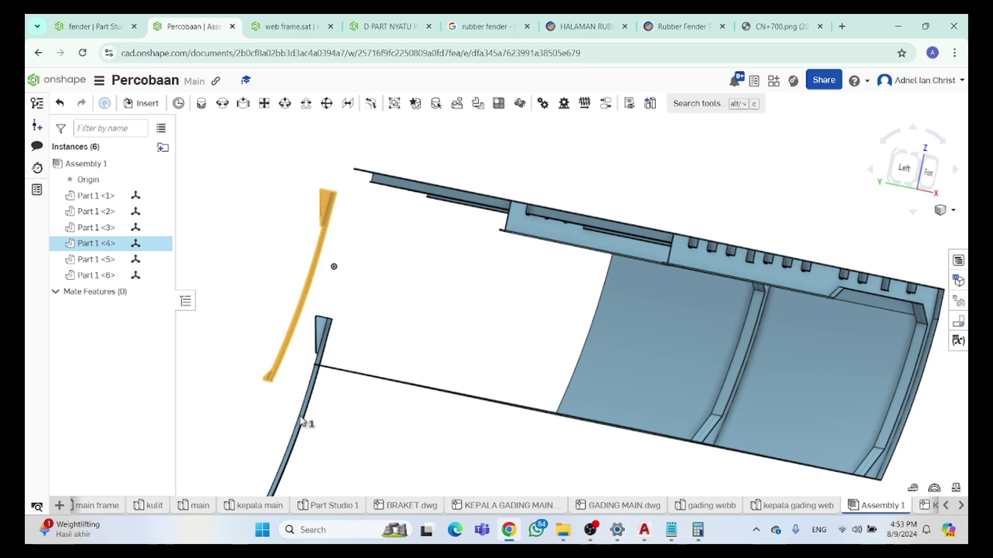
scroll(326, 405, "down", 5)
scroll(362, 440, "down", 2)
left_click(361, 448)
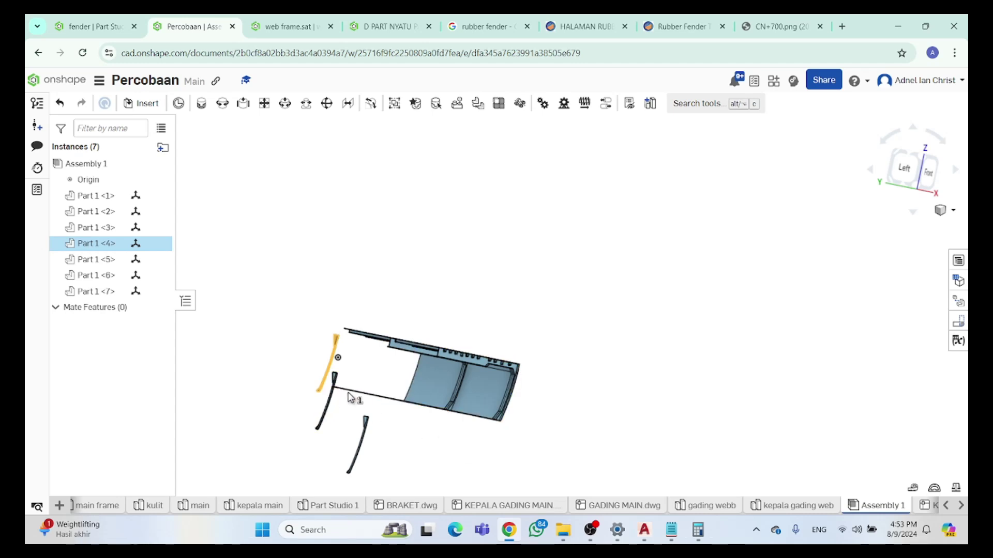
Undo the pasting of the three main frame copies
left_click(348, 410)
key("ctrl+z")
key("ctrl+z")
key("ctrl+z")
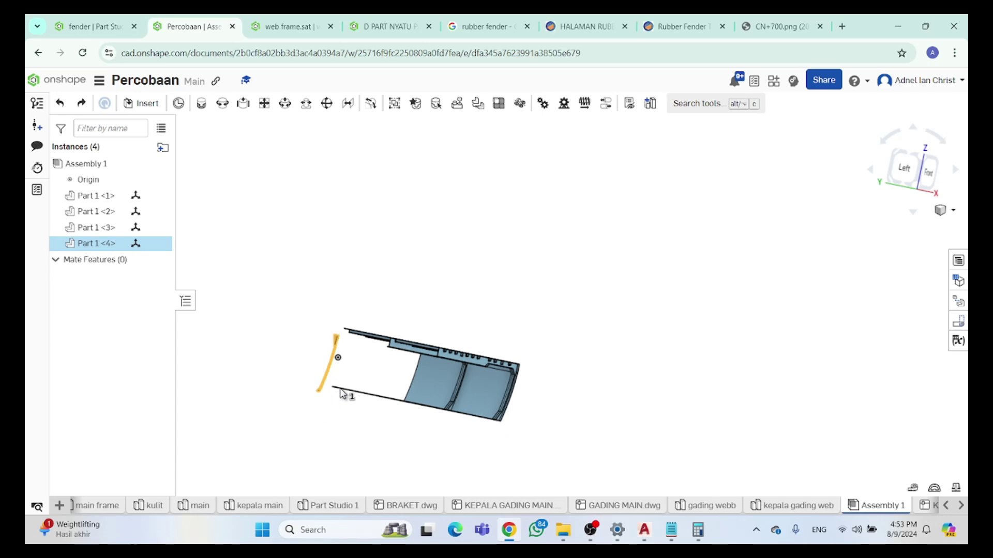
Paste four copies of the main frame beside the original
scroll(334, 377, "up", 5)
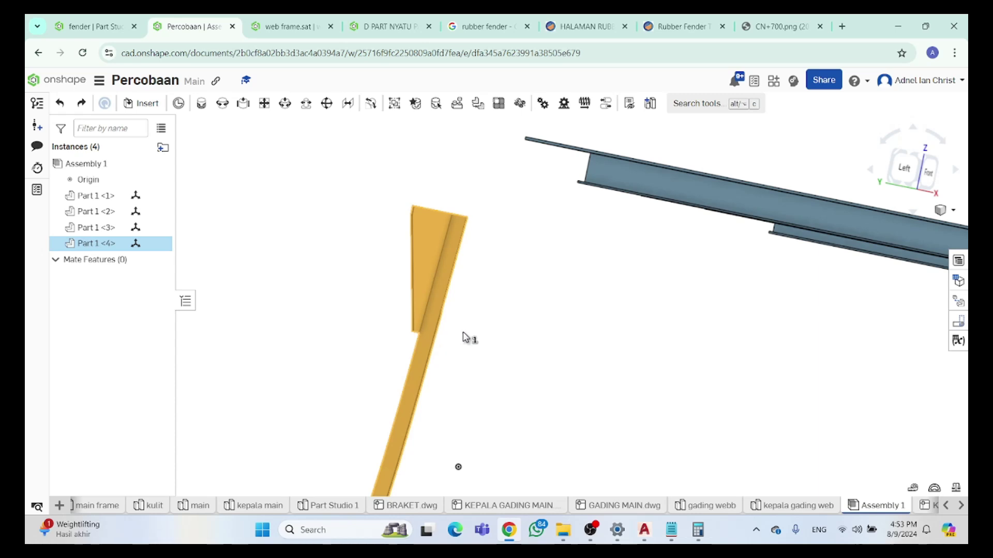
key("ctrl+y")
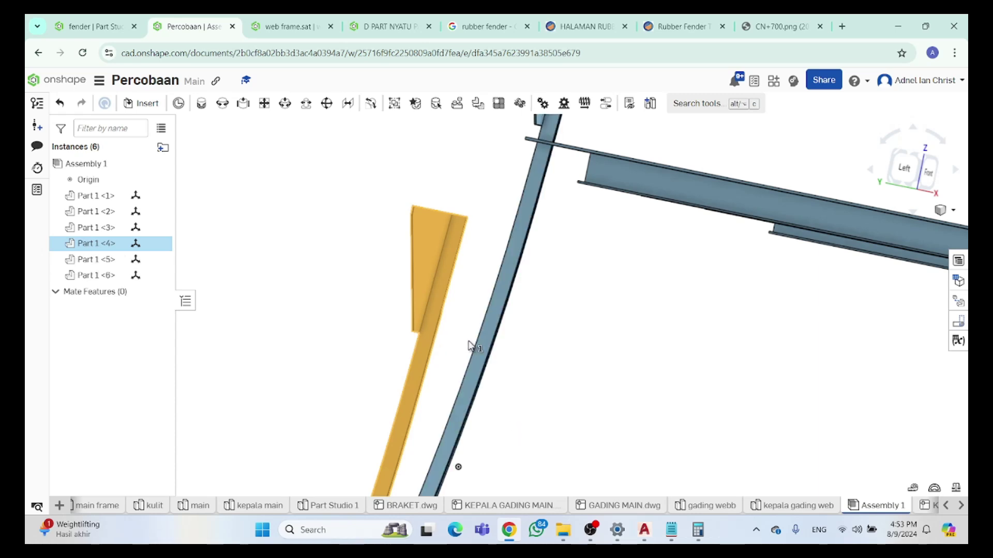
key("ctrl+v")
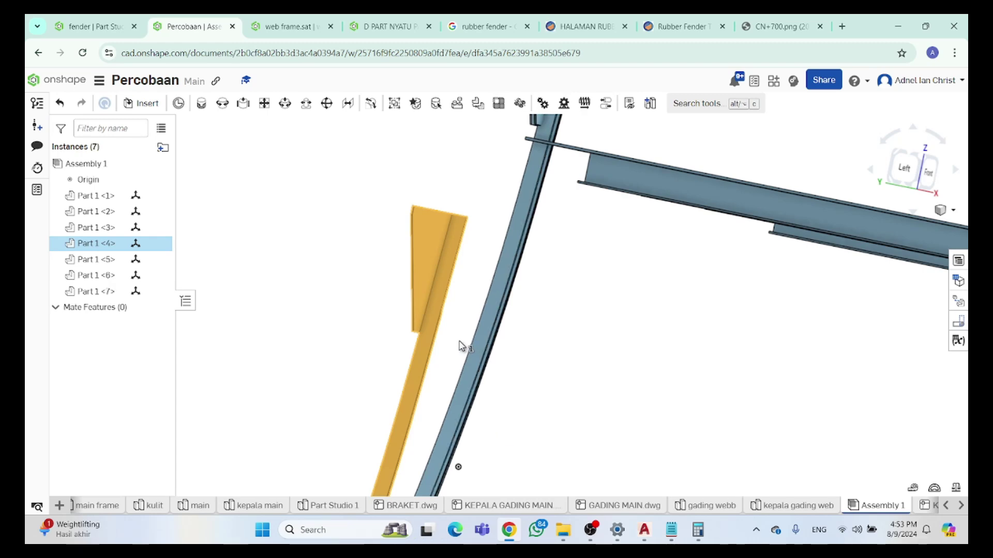
key("ctrl+v")
Select the four pasted main frame copies together and delete them
right_click_drag(462, 345, 497, 314)
left_click_drag(527, 355, 461, 329)
left_click(525, 351)
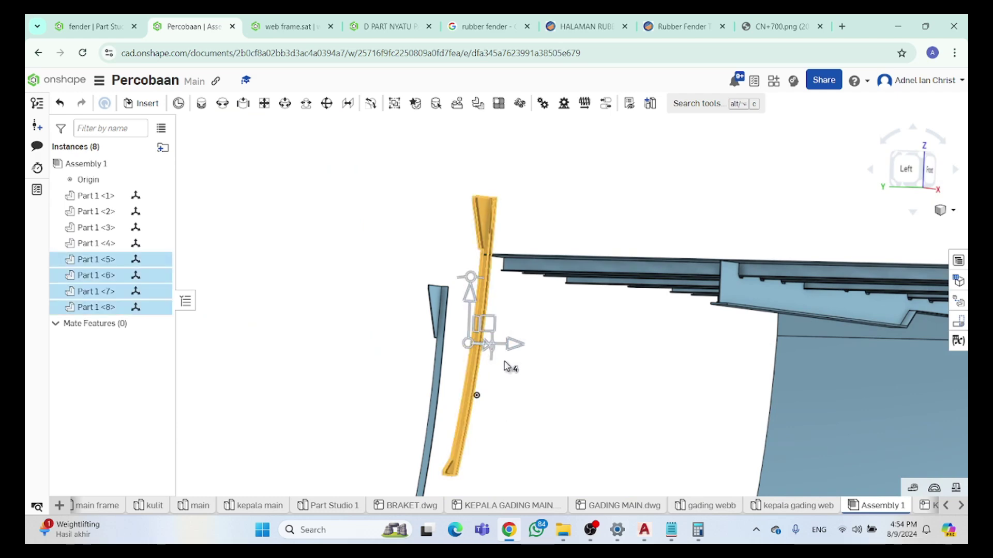
key("Delete")
Examine the main frame's position relative to the deck, bottom plate and hull shell from several sides
right_click_drag(461, 398, 473, 372)
scroll(356, 246, "down", 3)
right_click_drag(356, 249, 410, 293)
scroll(365, 246, "up", 5)
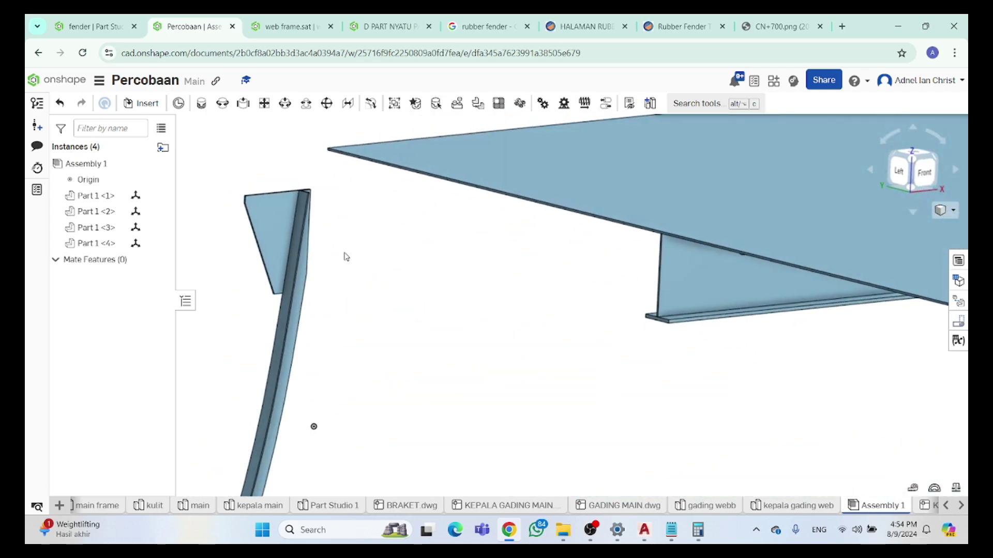
right_click(334, 231)
right_click_drag(576, 369, 551, 279)
scroll(549, 278, "down", 4)
right_click_drag(813, 273, 831, 288)
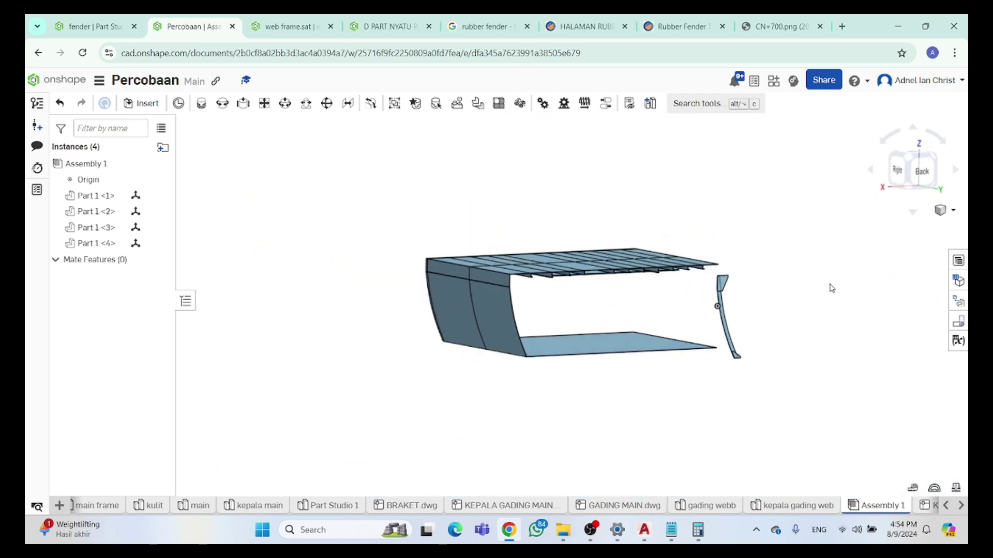
scroll(754, 297, "up", 7)
right_click_drag(637, 254, 599, 250)
scroll(466, 237, "down", 5)
scroll(460, 259, "up", 5)
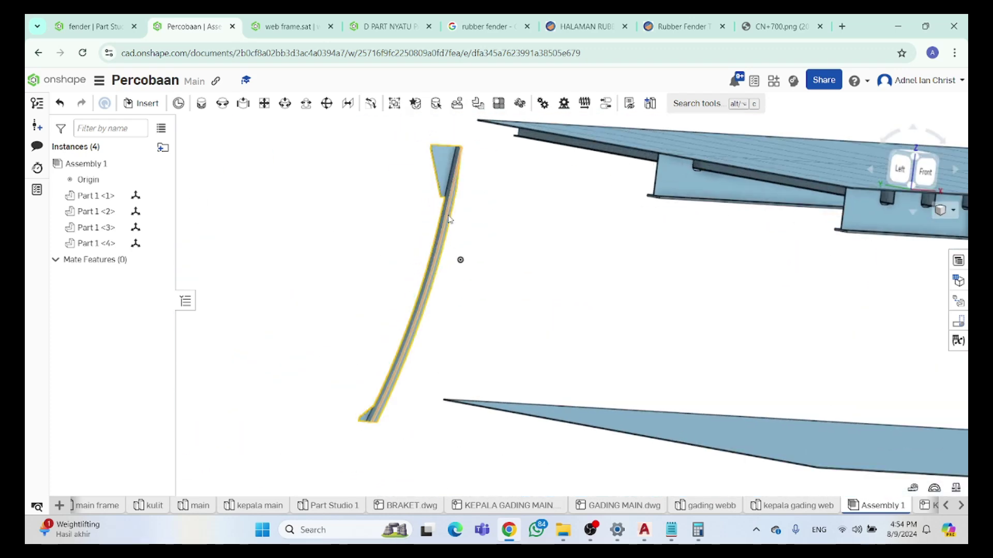
Move the main frame about 4860 mm horizontally toward the hull shell
scroll(450, 221, "up", 3)
left_click(450, 221)
scroll(455, 228, "down", 5)
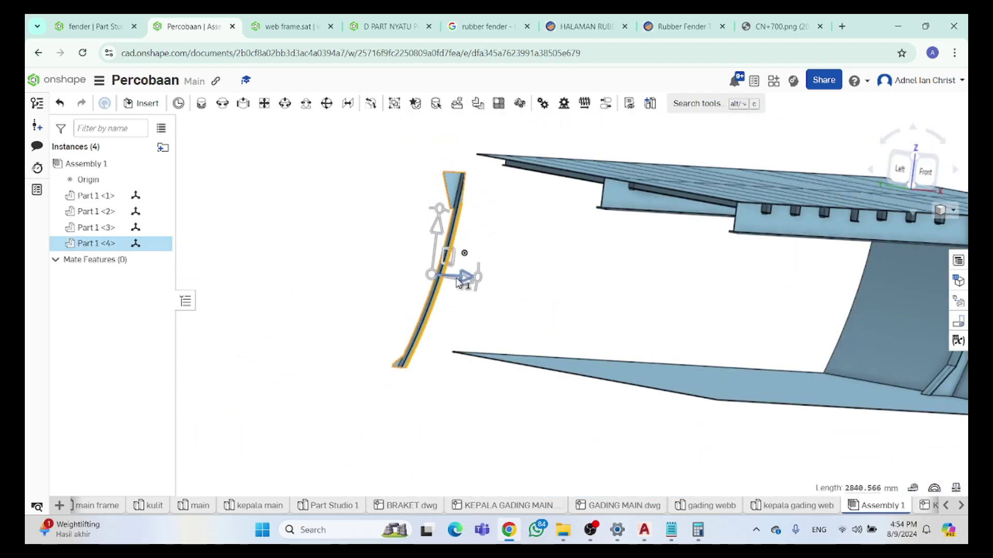
left_click_drag(468, 281, 643, 302)
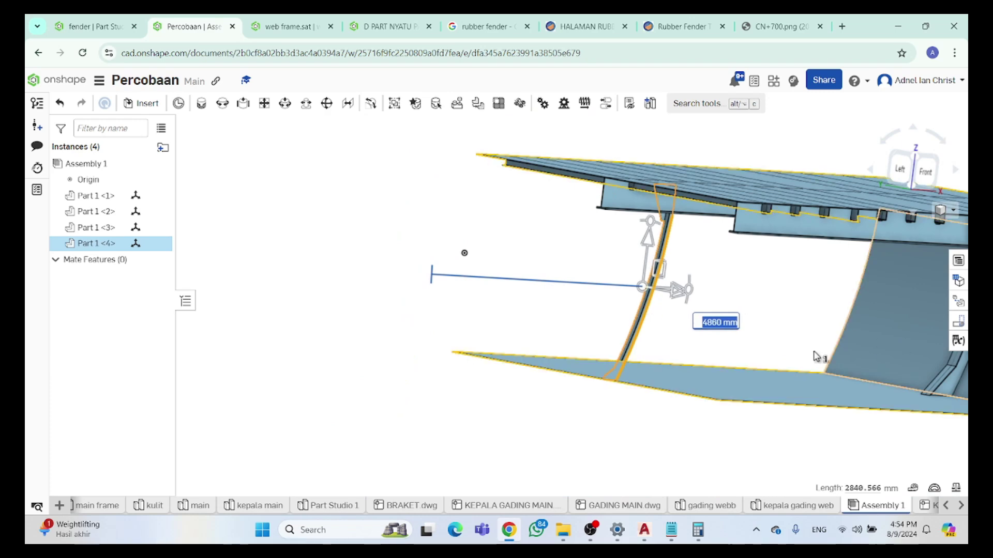
left_click(767, 293)
Move the main frame further toward the hull shell so it stands between the two web frames
scroll(770, 291, "down", 4)
right_click_drag(770, 291, 724, 287)
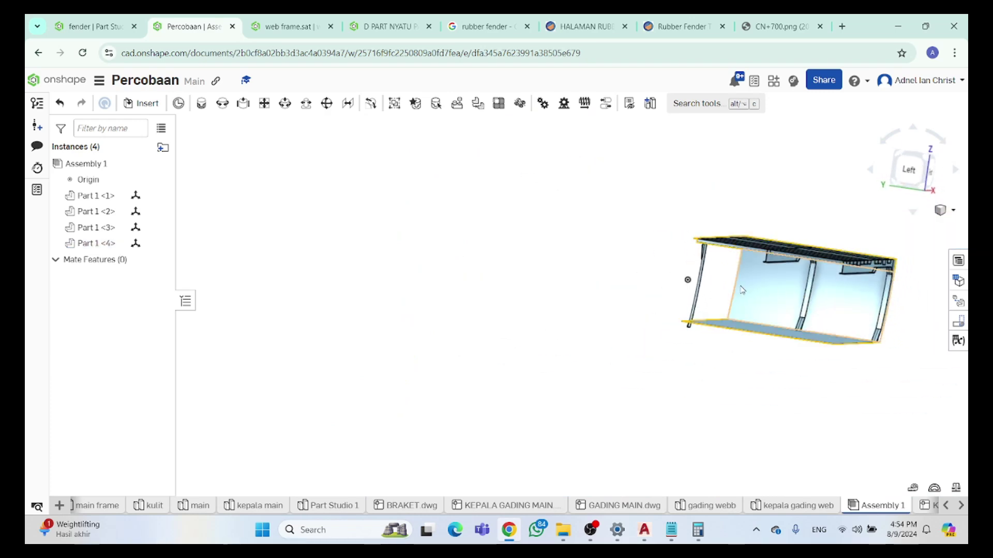
left_click(705, 284)
right_click_drag(755, 321, 778, 326)
left_click_drag(766, 297, 894, 316)
left_click(905, 301)
scroll(897, 305, "up", 6)
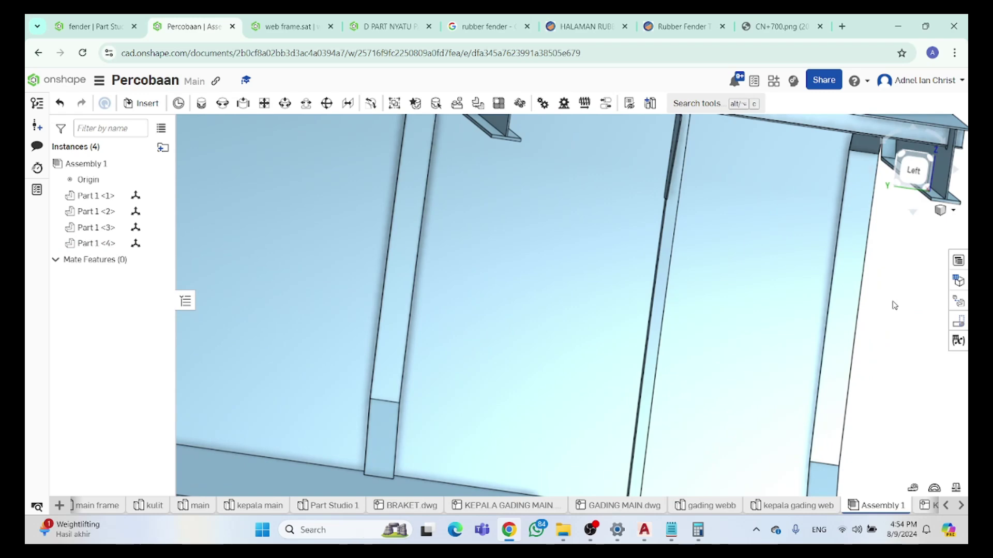
scroll(867, 322, "down", 5)
right_click_drag(865, 321, 852, 312)
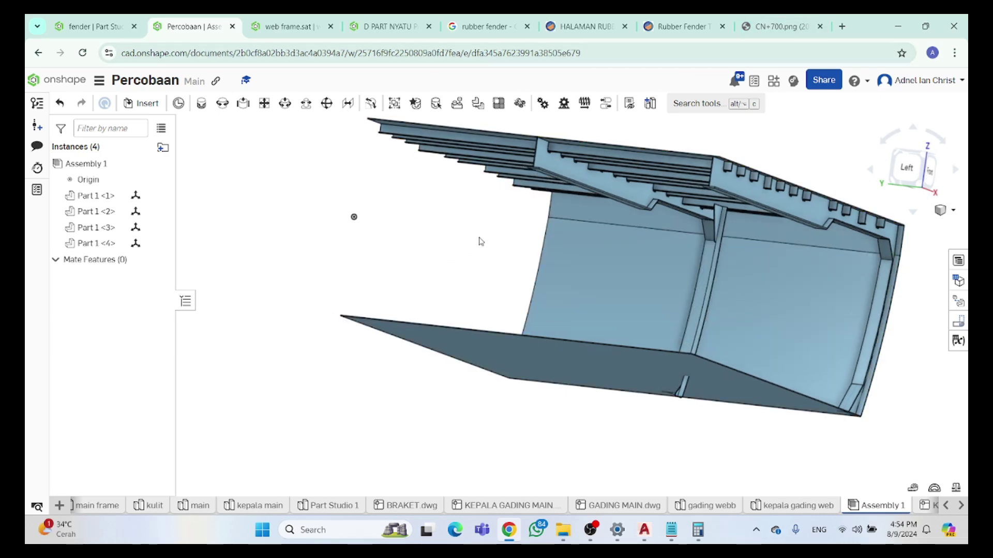
Switch to Notepad to consult the recorded coordinate sets
right_click_drag(481, 241, 474, 245)
left_click(674, 532)
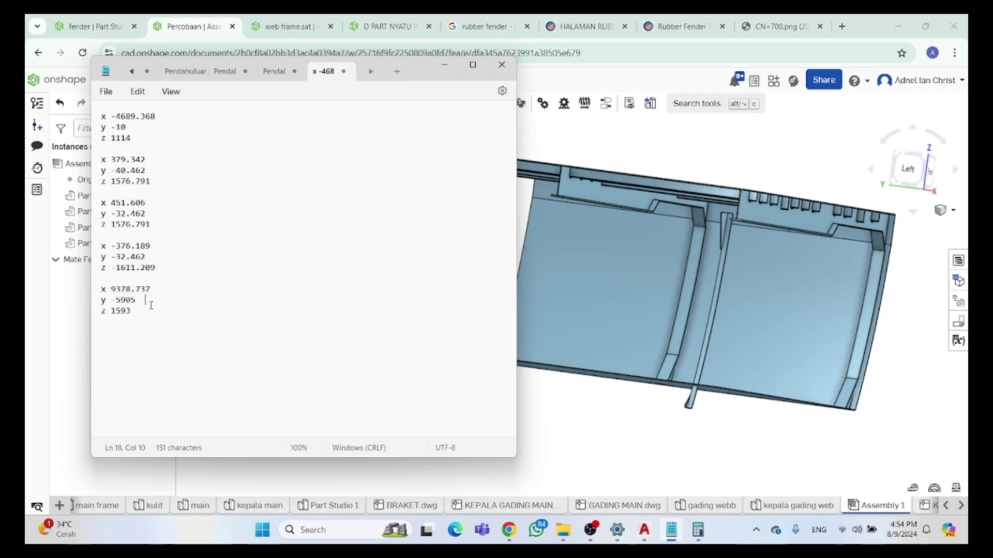
Check the coordinates of the upper outer corner point of web frame Part 1 <3>
left_click(617, 412)
scroll(750, 259, "up", 10)
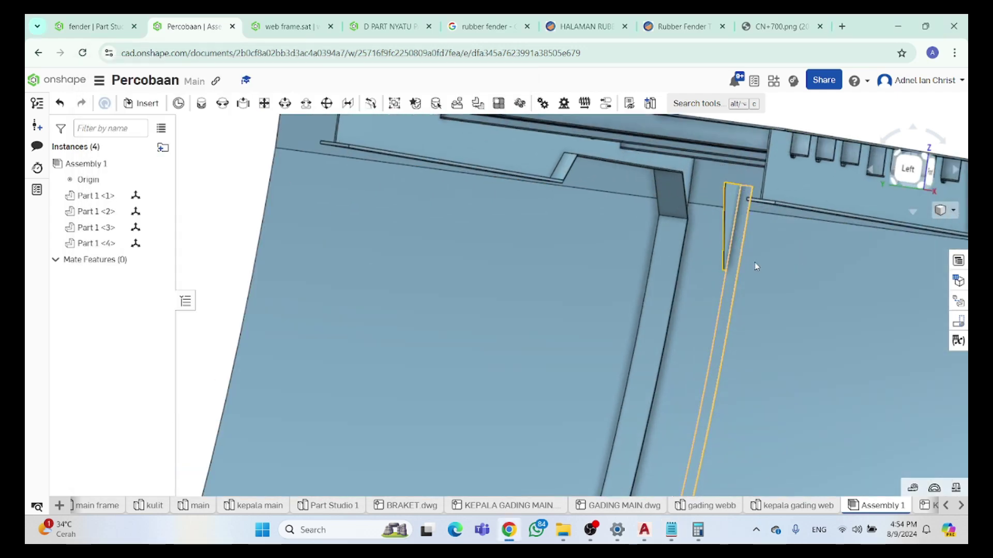
scroll(717, 194, "down", 10)
scroll(741, 216, "up", 8)
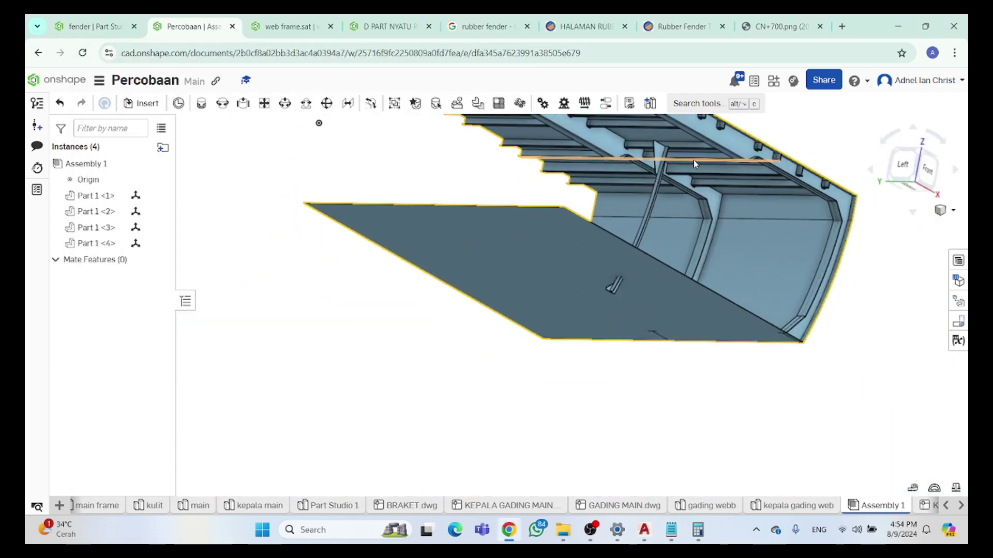
left_click(740, 214)
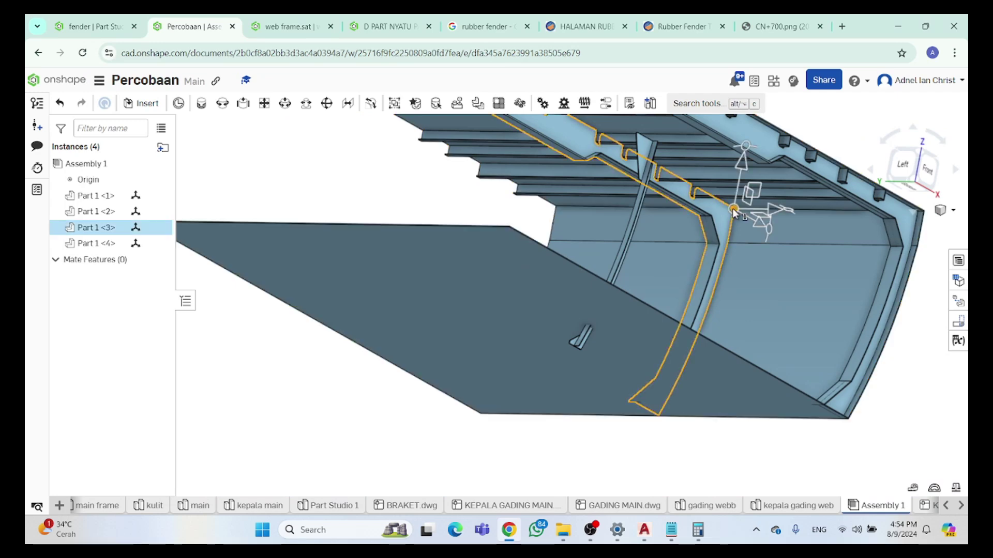
left_click(752, 464)
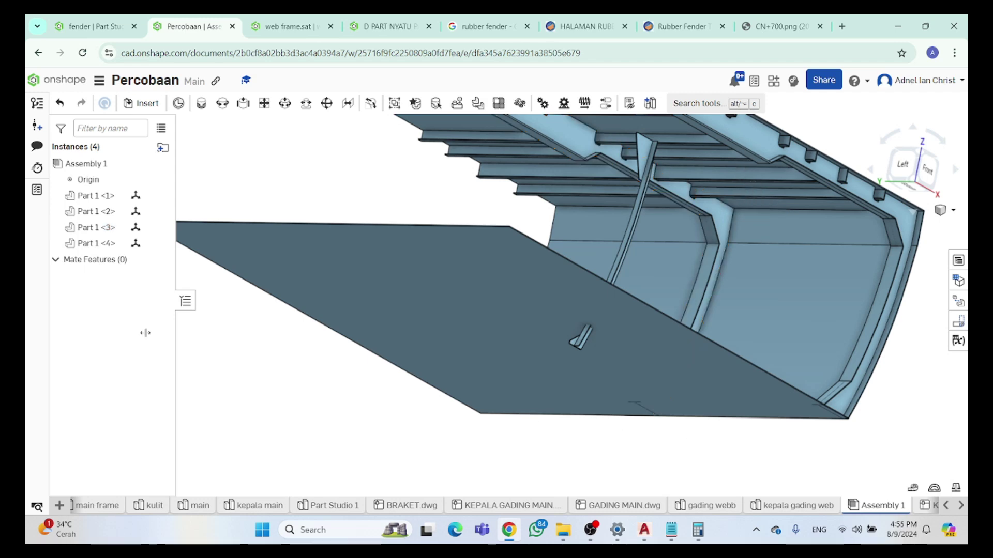
Add -5305 beside the y value of the last coordinate set in the Notepad notes
left_click(672, 530)
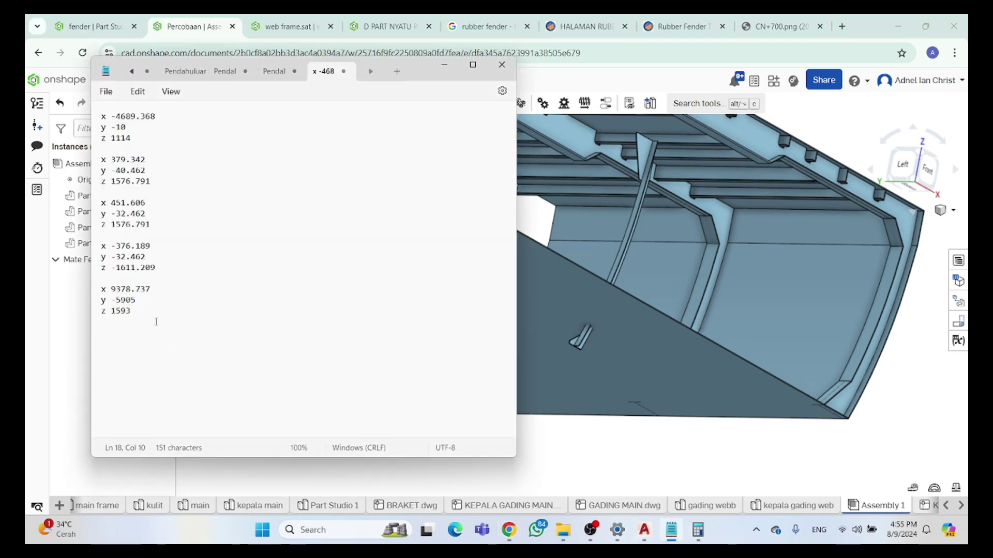
type("-5305")
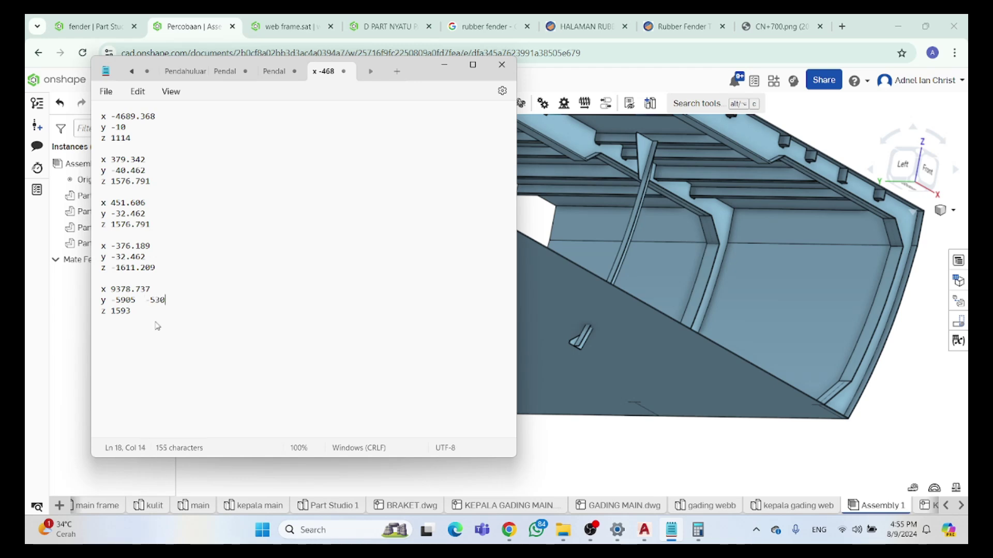
left_click(671, 530)
Select the top corner point of Part 1 <4>, where its curved member meets the bracket plate
right_click_drag(701, 230, 632, 177)
scroll(631, 177, "down", 2)
scroll(615, 155, "up", 6)
right_click_drag(634, 248, 614, 212)
scroll(600, 170, "down", 4)
scroll(593, 157, "down", 4)
right_click_drag(553, 236, 592, 244)
scroll(573, 133, "up", 8)
scroll(577, 260, "down", 4)
scroll(562, 131, "up", 2)
left_click(575, 242)
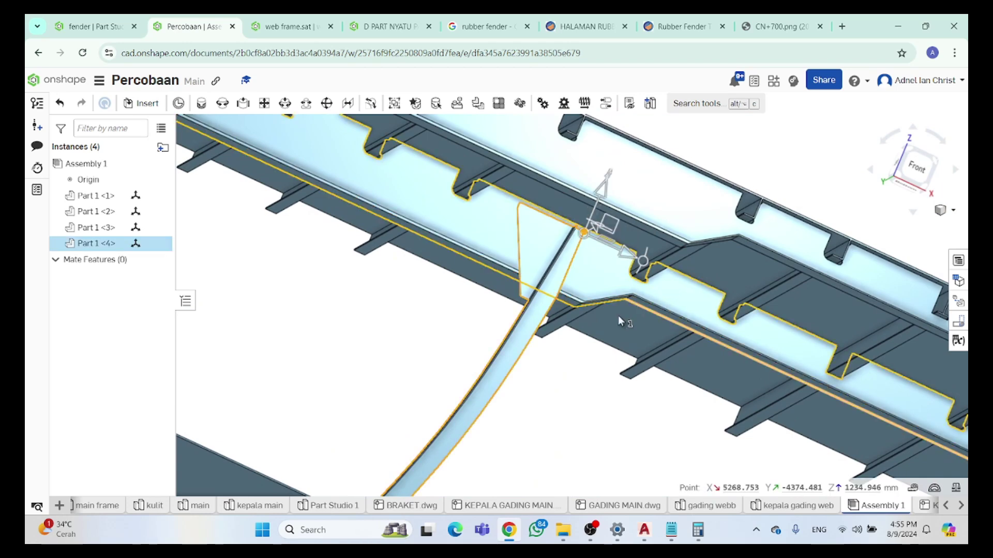
Calculate the X offset in Calculator as 9378.737 − 5268.753 and copy the result
left_click(671, 530)
left_click(698, 530)
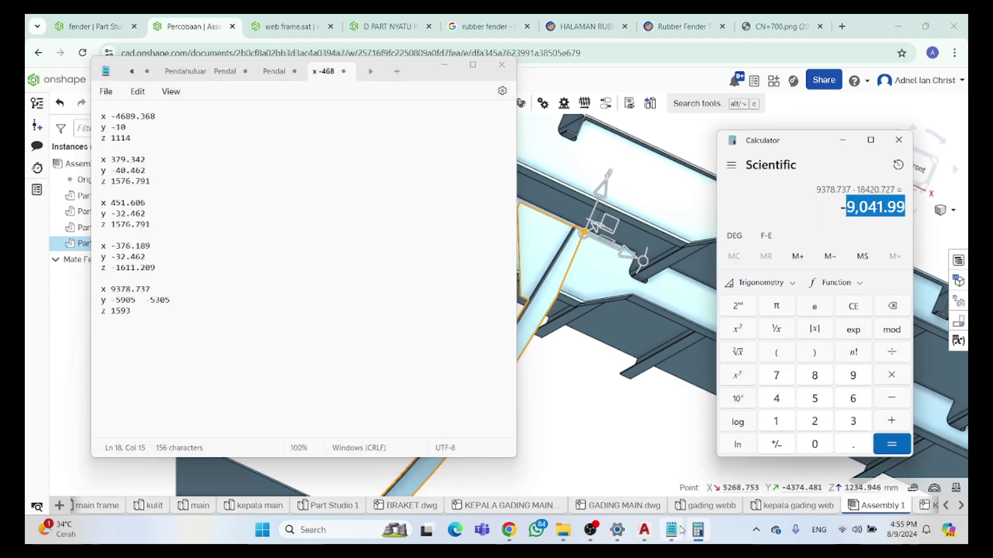
left_click(854, 308)
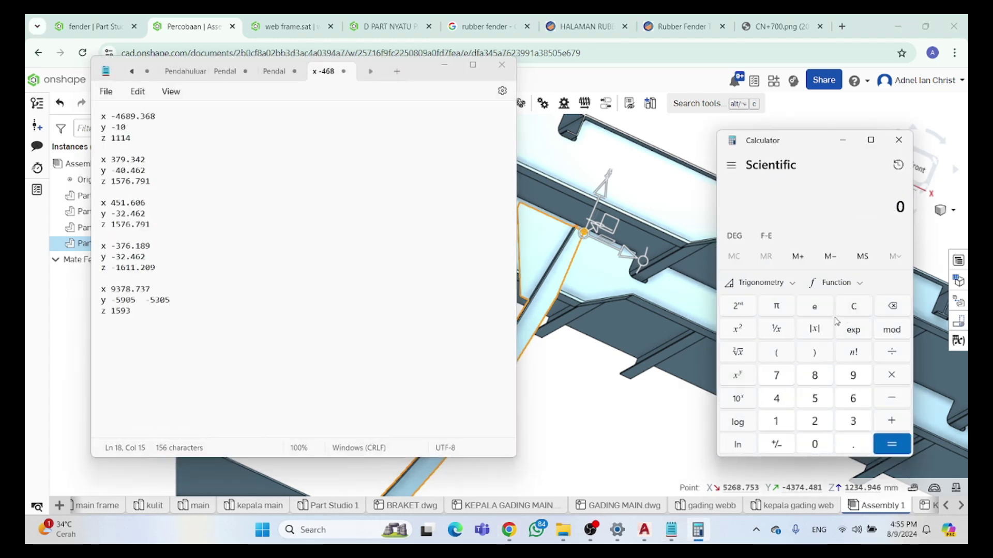
left_click(853, 375)
left_click(853, 421)
left_click(776, 375)
left_click(814, 375)
left_click(853, 445)
left_click(776, 375)
left_click(853, 421)
left_click(776, 375)
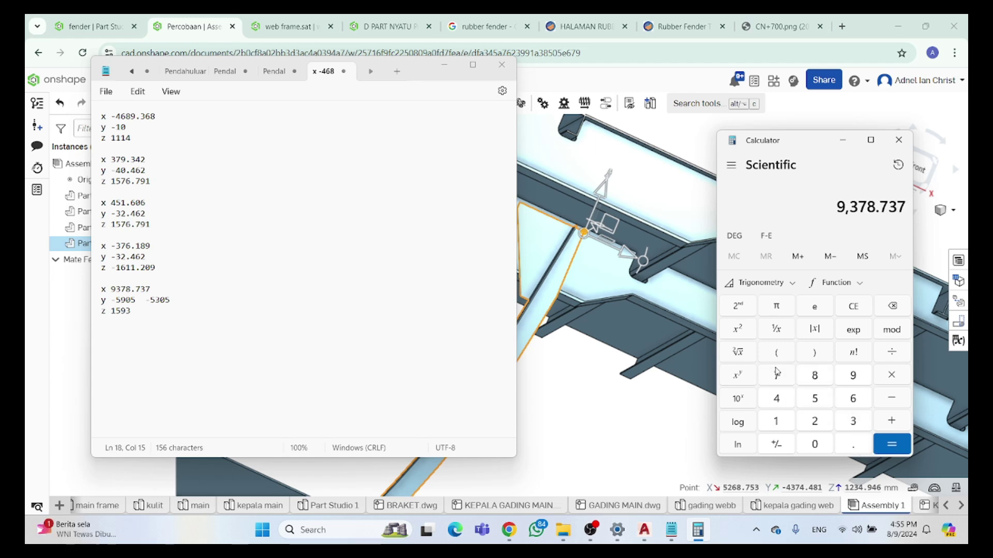
left_click(894, 401)
left_click(815, 400)
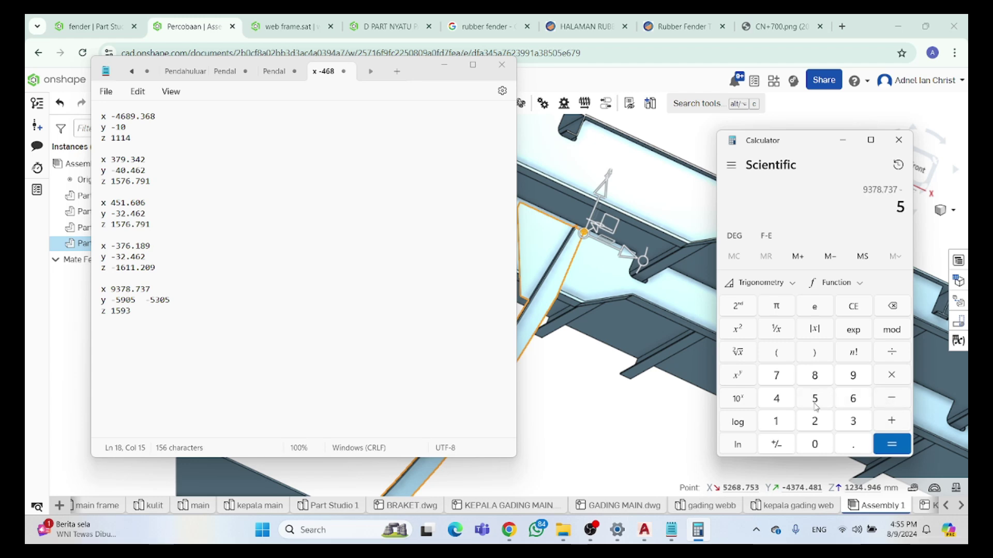
left_click(854, 398)
left_click(814, 375)
left_click(856, 443)
left_click(785, 382)
left_click(813, 399)
left_click(846, 418)
left_click(896, 448)
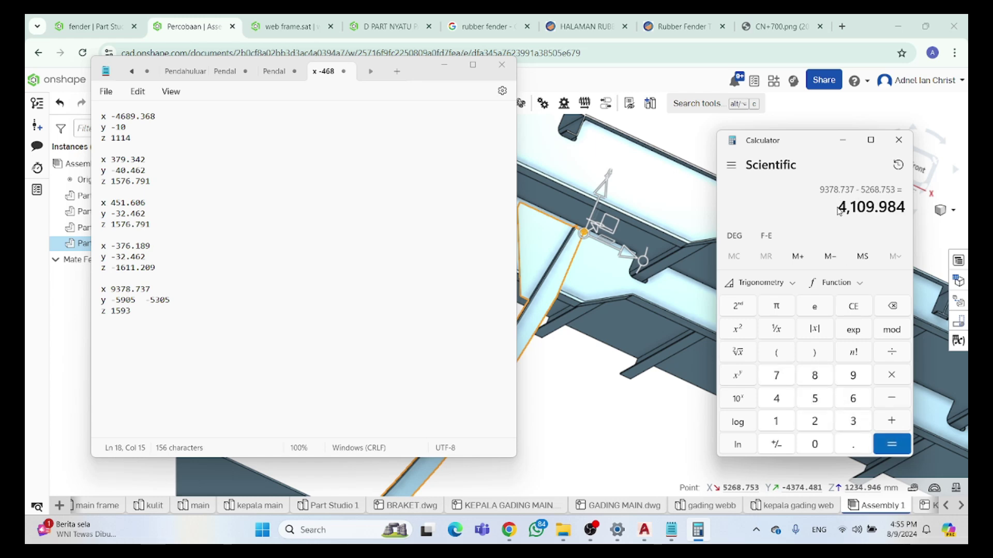
left_click_drag(841, 207, 905, 218)
key("ctrl+c")
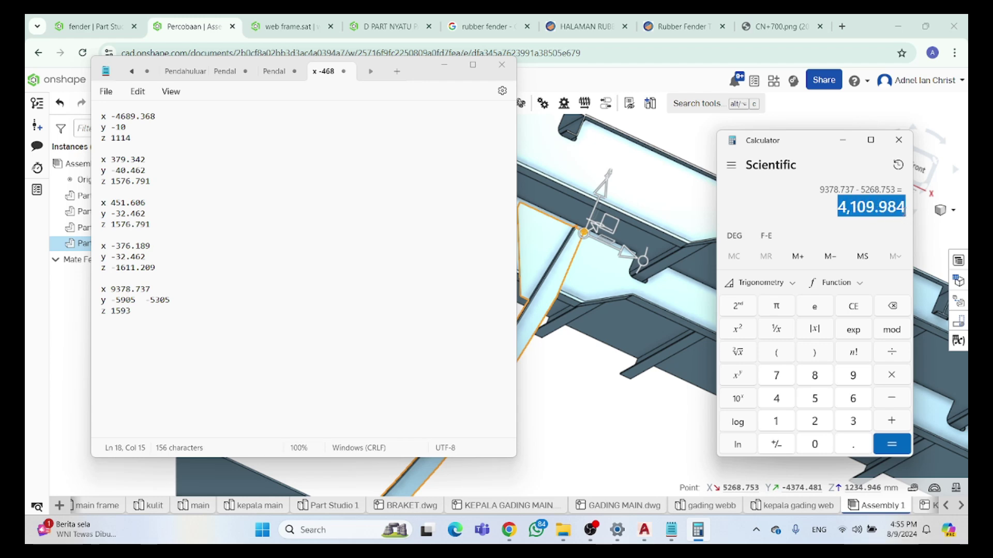
left_click(841, 143)
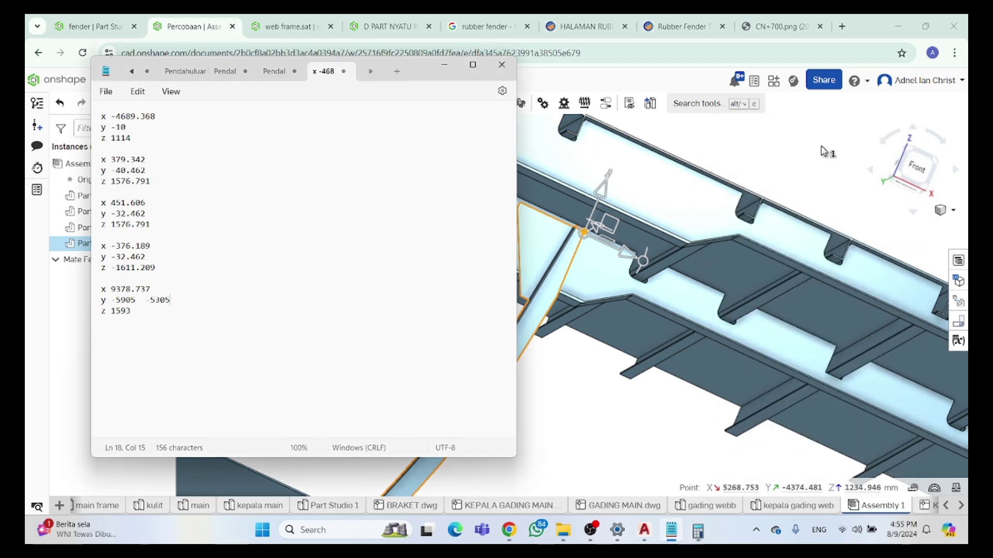
left_click(444, 64)
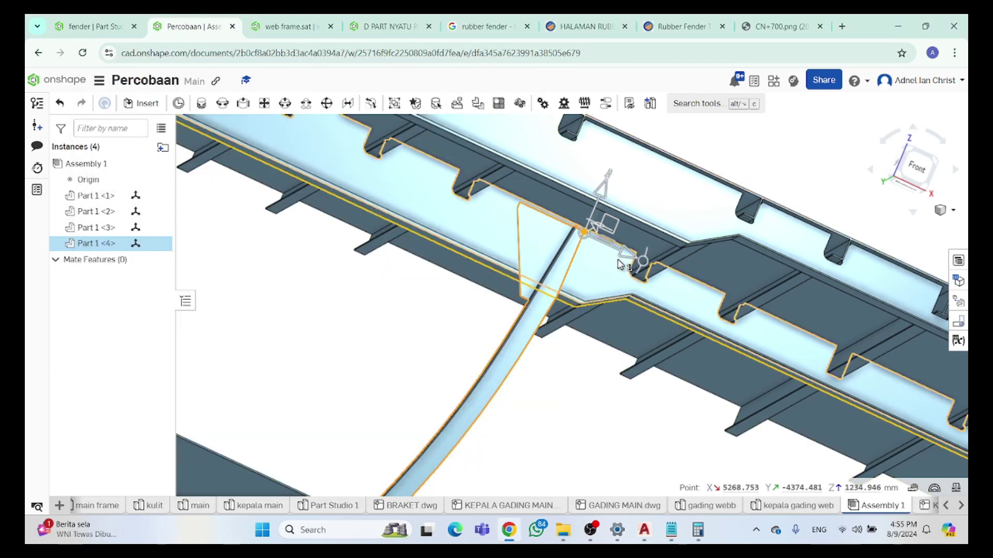
Move Part 1 <4> along the X axis by 4109.984 mm in the assembly
left_click_drag(601, 250, 611, 253)
key("ctrl+v")
left_click(664, 286)
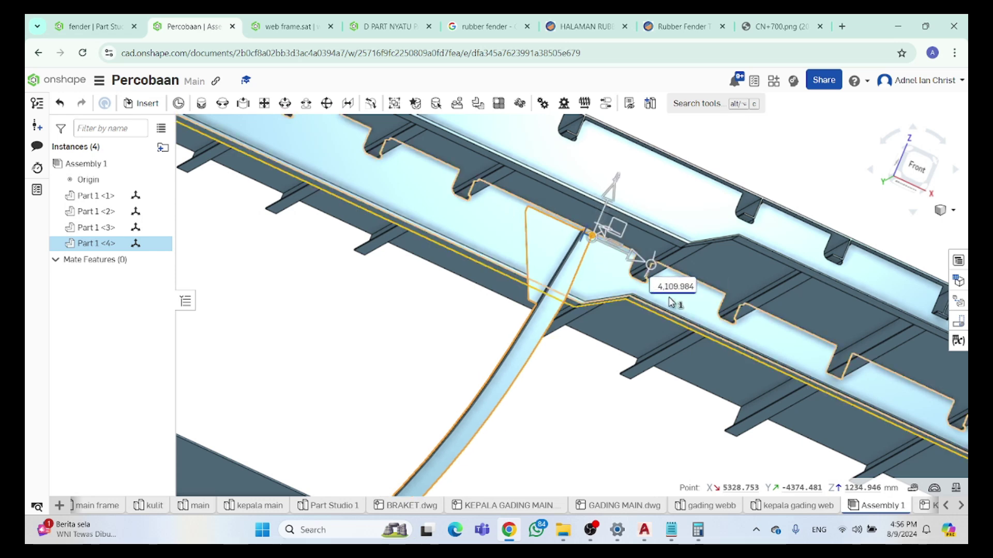
key("Return")
scroll(688, 295, "down", 6)
right_click_drag(708, 292, 759, 321)
scroll(759, 321, "up", 8)
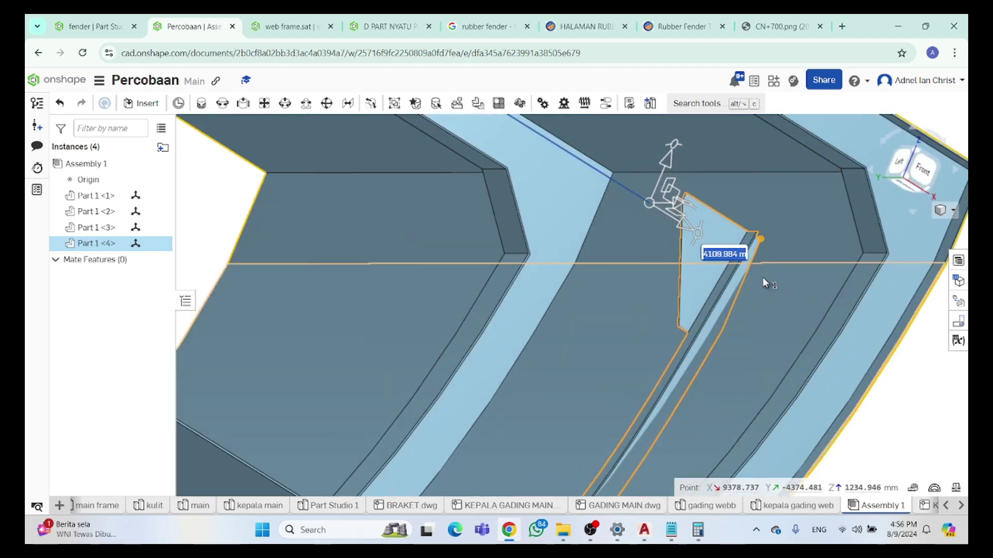
key("Escape")
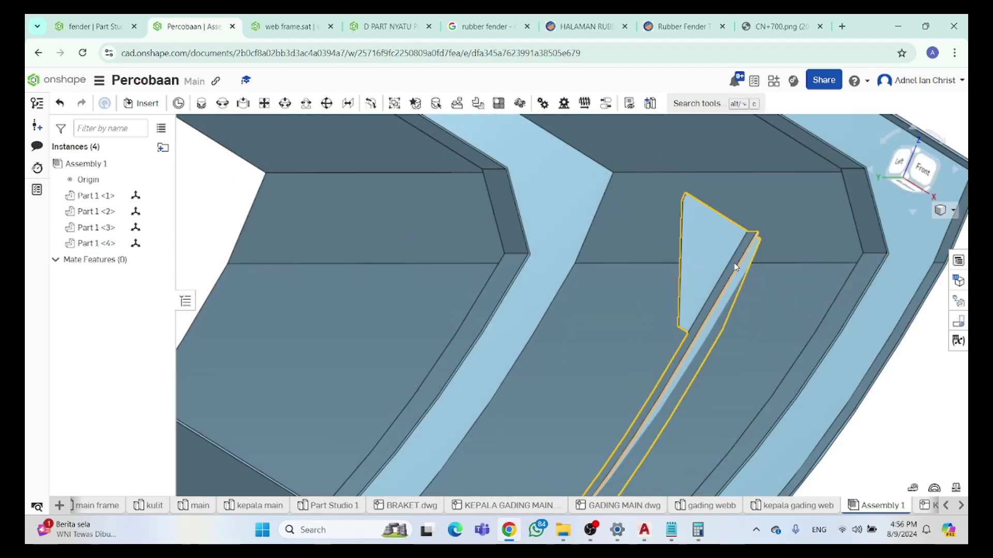
Select the top corner point of Part 1 <4> again and bring up the coordinate notes and a cleared Calculator
left_click(759, 238)
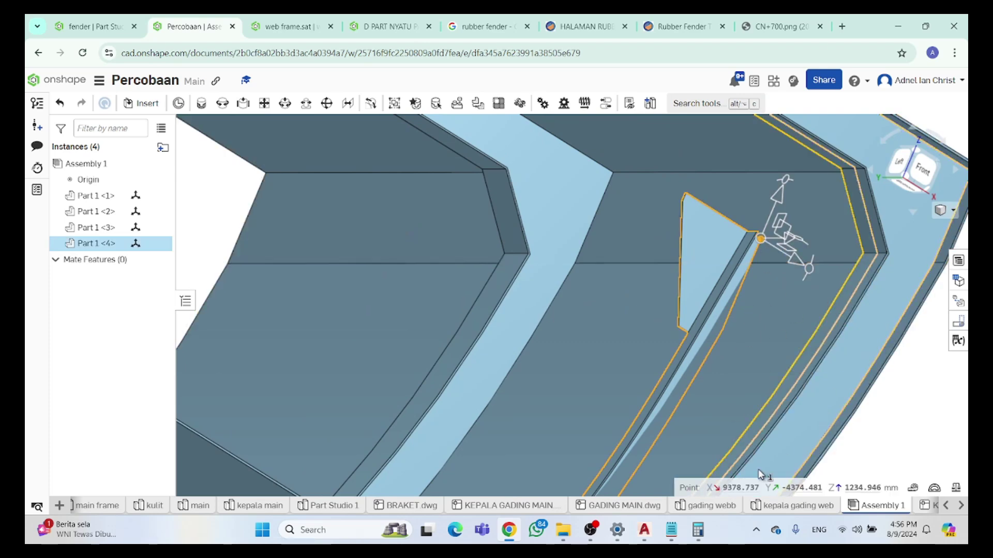
left_click(698, 531)
left_click(672, 530)
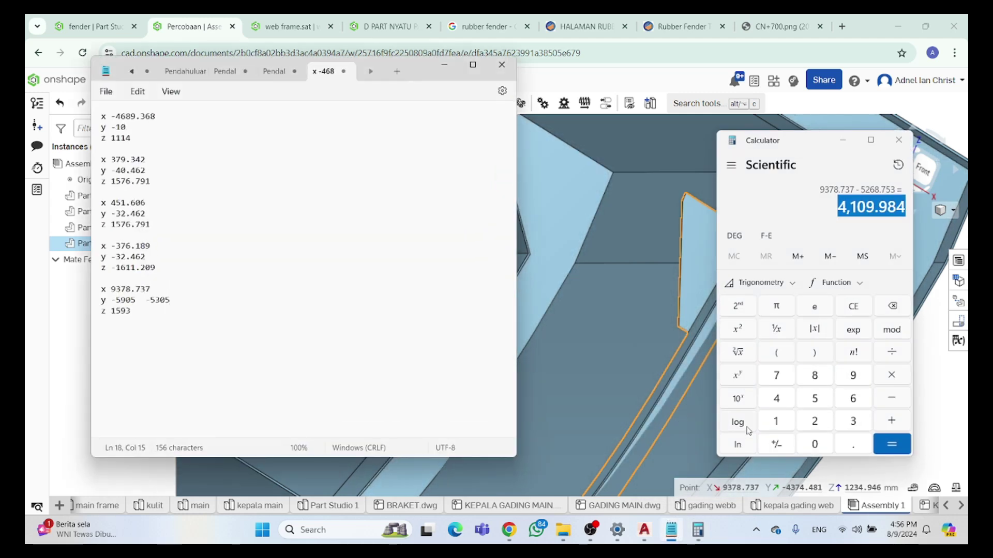
left_click(850, 307)
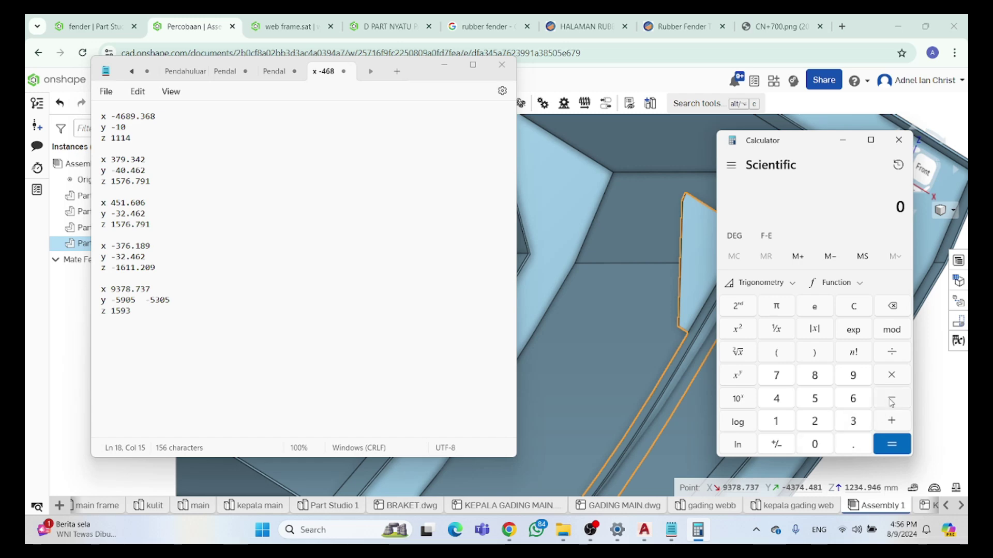
left_click(863, 307)
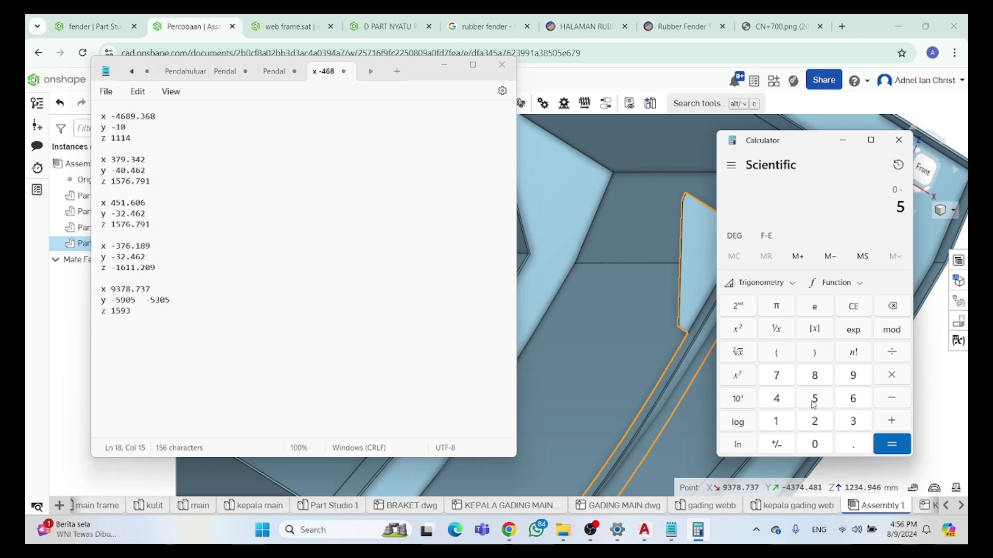
left_click(814, 444)
left_click(854, 445)
left_click(853, 307)
left_click(853, 307)
Calculate the Y offset in Calculator as 5305 − 4374.481 and copy the result
left_click(852, 422)
left_click(815, 443)
left_click(815, 398)
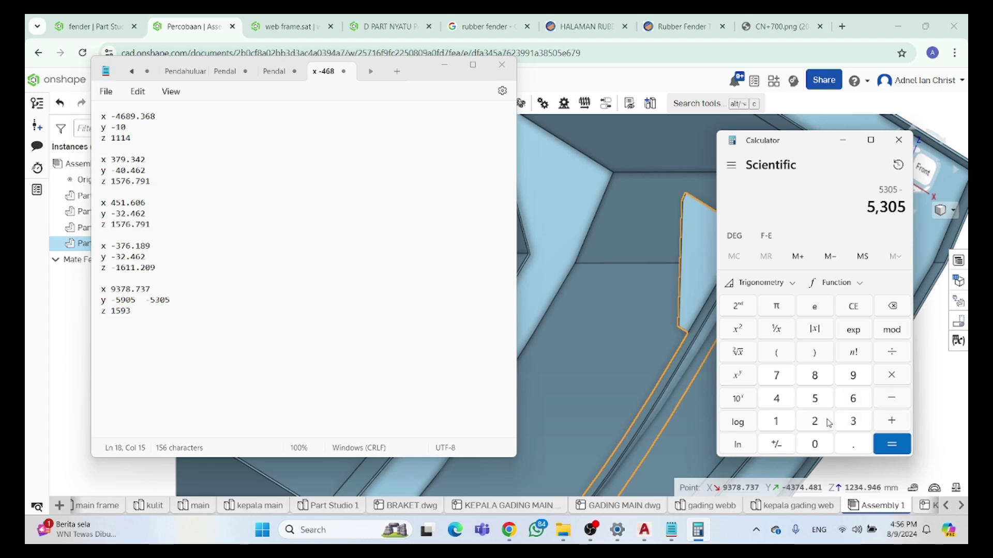
left_click(790, 400)
left_click(846, 421)
left_click(777, 375)
left_click(779, 399)
left_click(841, 447)
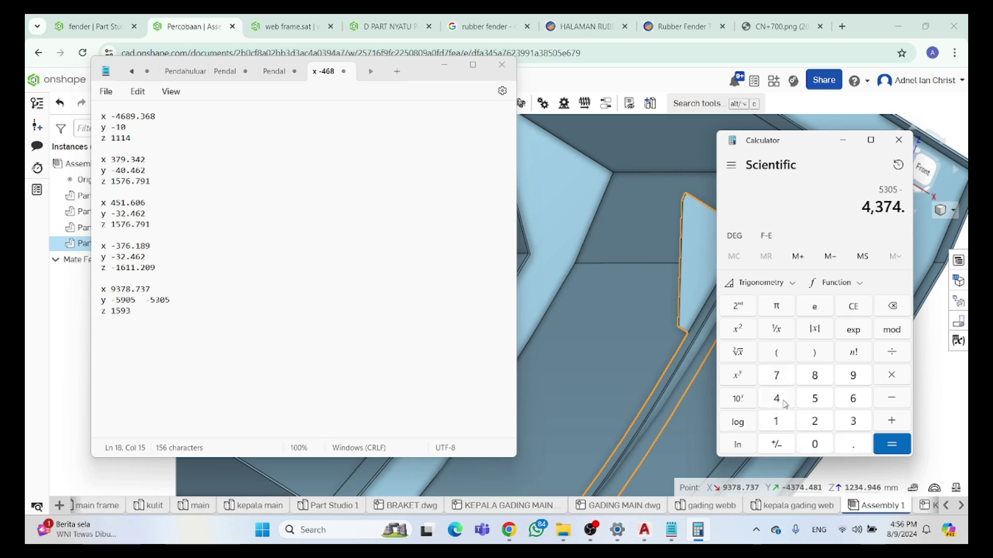
left_click(784, 402)
left_click(814, 378)
left_click(781, 427)
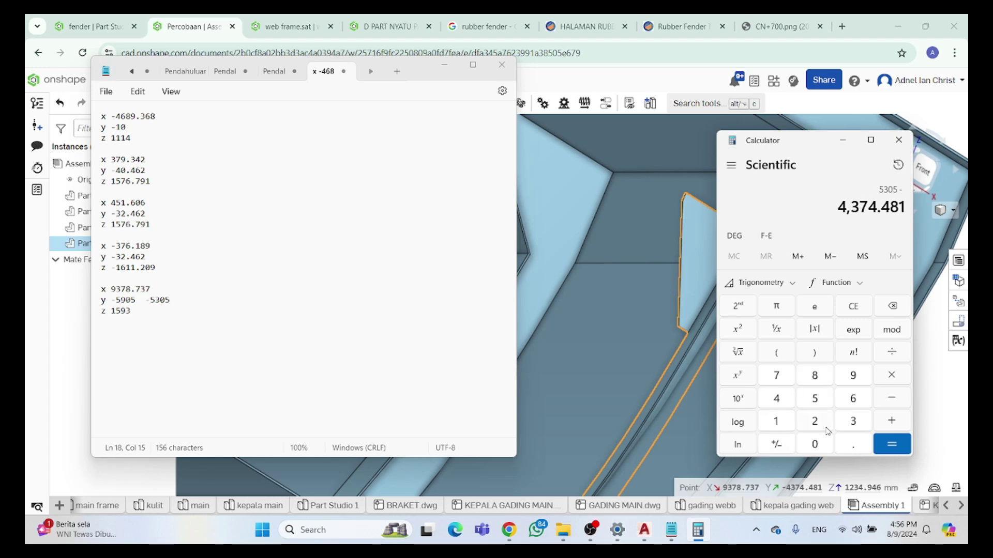
left_click(891, 444)
left_click_drag(852, 214, 906, 207)
key("ctrl+c")
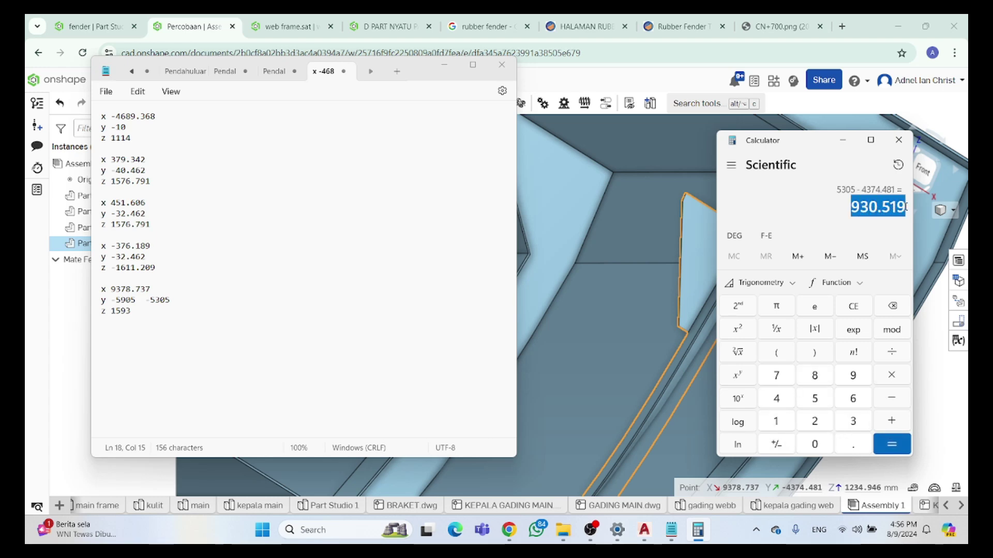
left_click(843, 140)
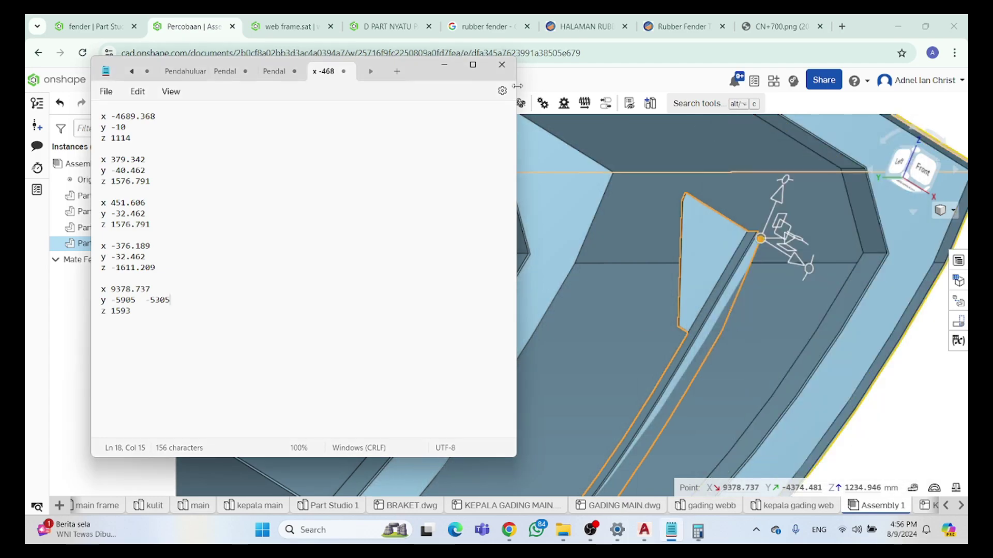
left_click(444, 65)
Move Part 1 <4> 930.519 mm in the negative Y direction and deselect it
scroll(726, 247, "down", 2)
right_click_drag(726, 248, 744, 230)
left_click_drag(739, 237, 731, 237)
key("ctrl+v")
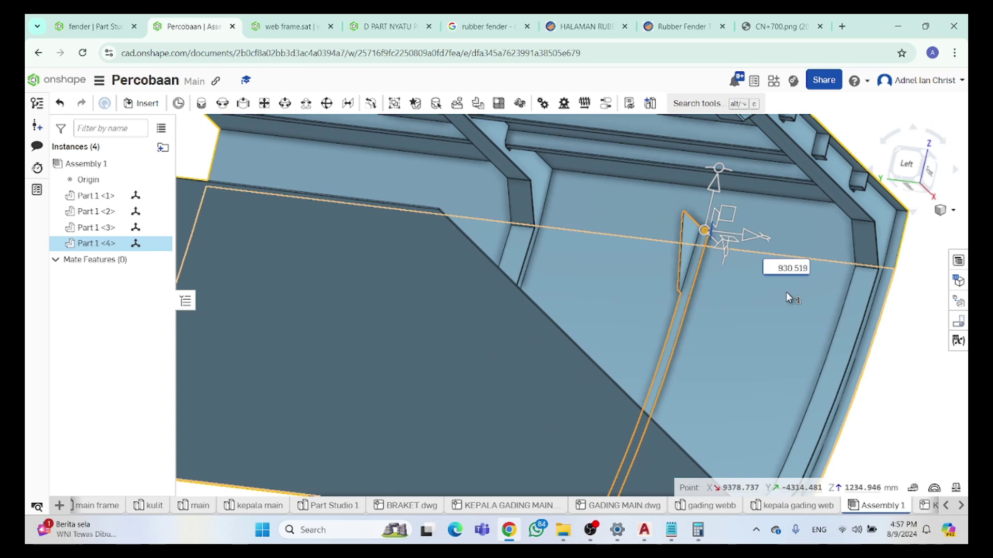
left_click(779, 268)
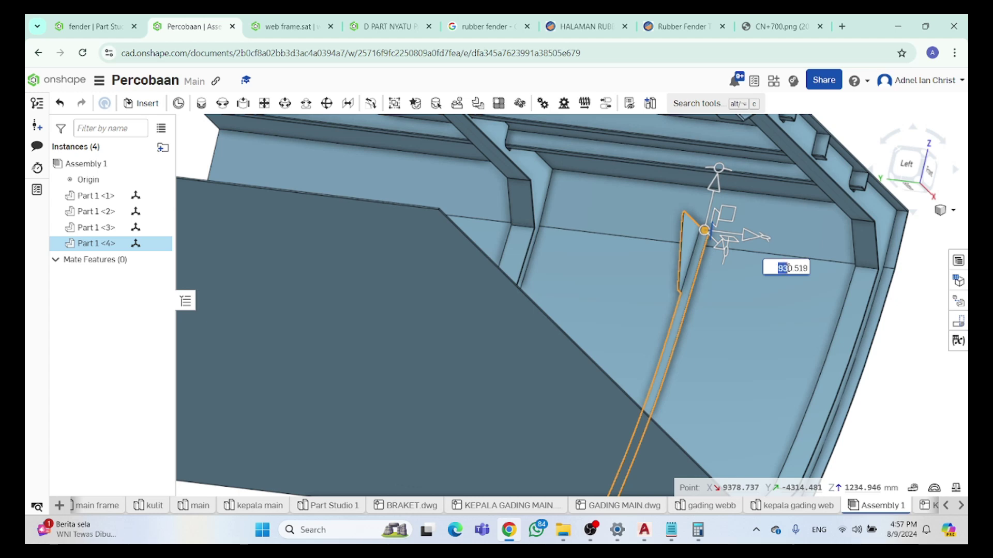
key("Return")
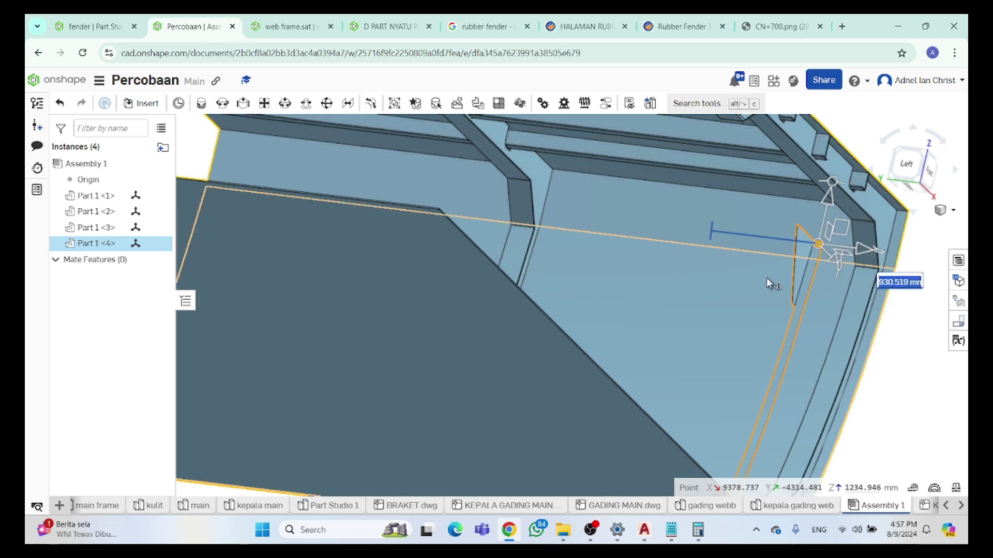
left_click(909, 396)
Select the top corner point of Part 1 <4> beside the web frame's inner flange
scroll(840, 267, "up", 3)
scroll(831, 274, "down", 3)
mouse_move(831, 284)
right_mouse_down()
mouse_move(782, 277)
mouse_move(822, 275)
right_mouse_up()
scroll(791, 268, "up", 4)
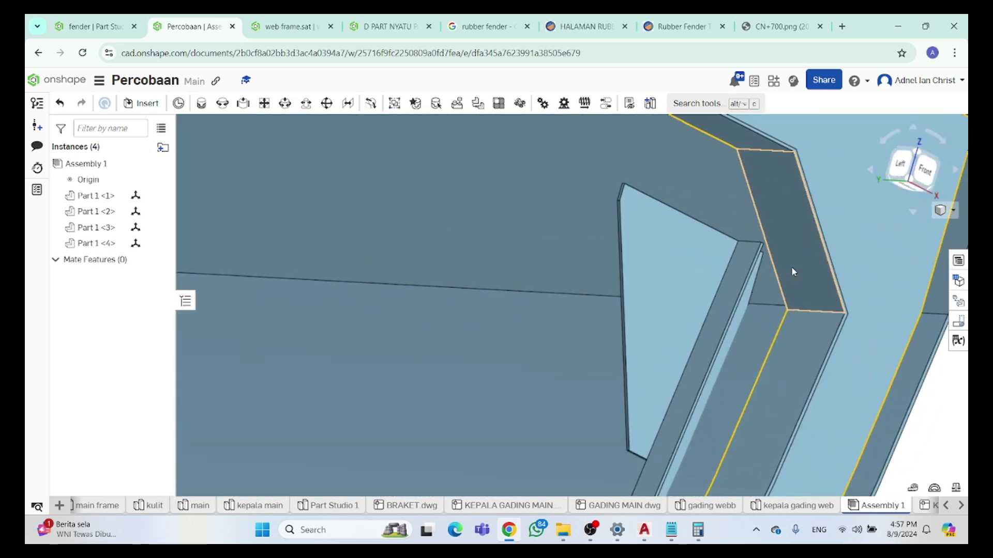
scroll(792, 272, "up", 3)
left_click(734, 279)
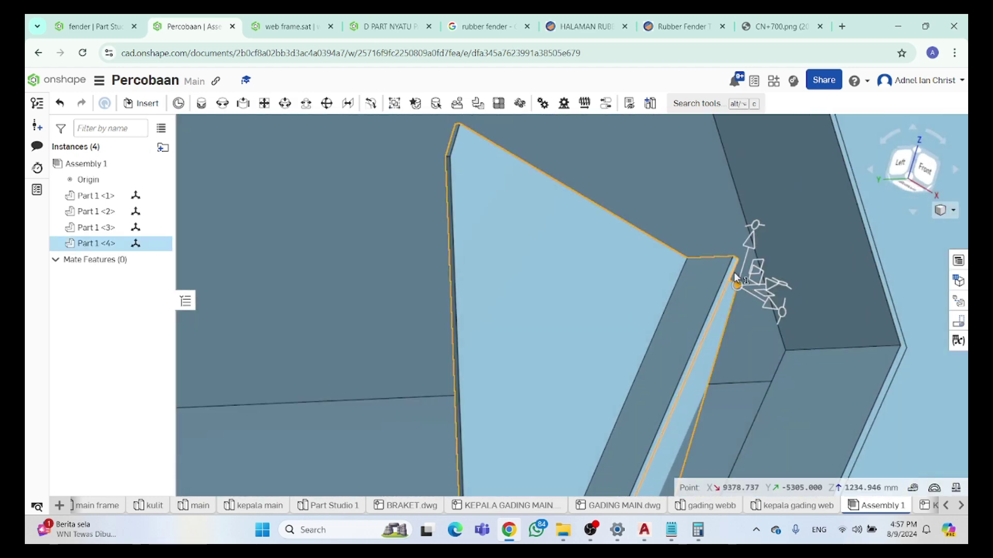
Calculate the Z offset in Calculator as 1593 − 1234.946 and copy the result
left_click(678, 533)
left_click(698, 530)
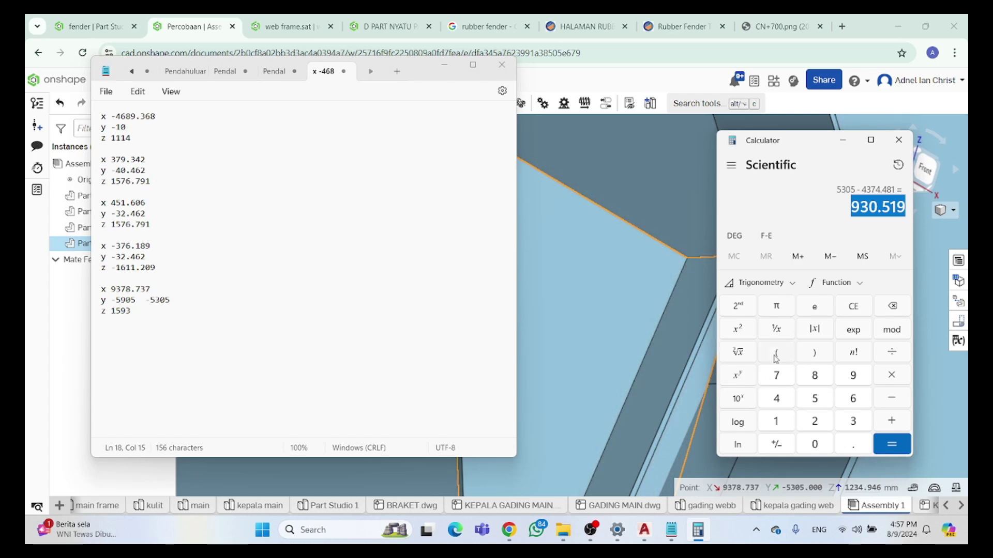
key("Escape")
left_click(776, 421)
left_click(814, 399)
left_click(853, 377)
left_click(853, 422)
left_click(890, 399)
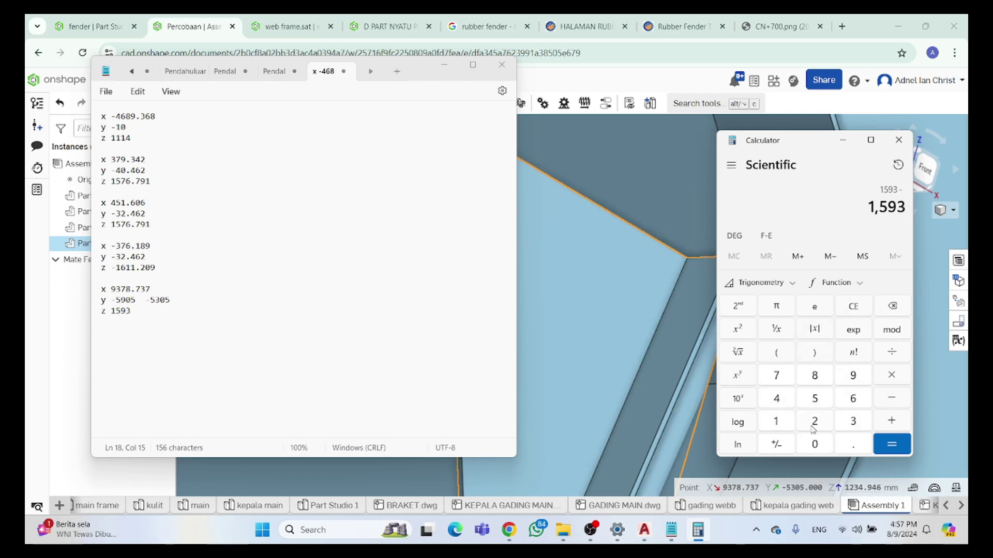
left_click(776, 421)
left_click(813, 421)
left_click(840, 422)
left_click(780, 400)
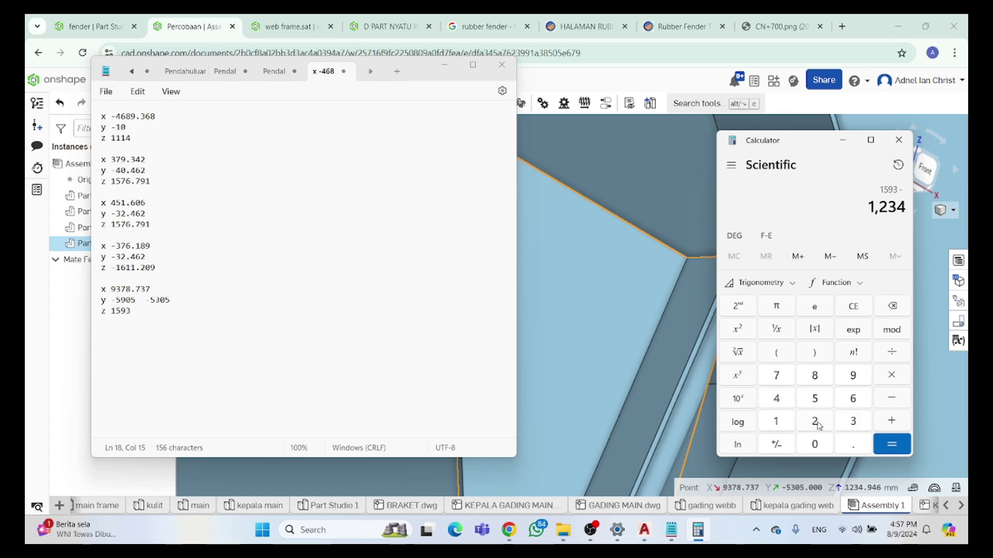
left_click(854, 444)
left_click(853, 375)
left_click(776, 399)
left_click(853, 399)
left_click(890, 443)
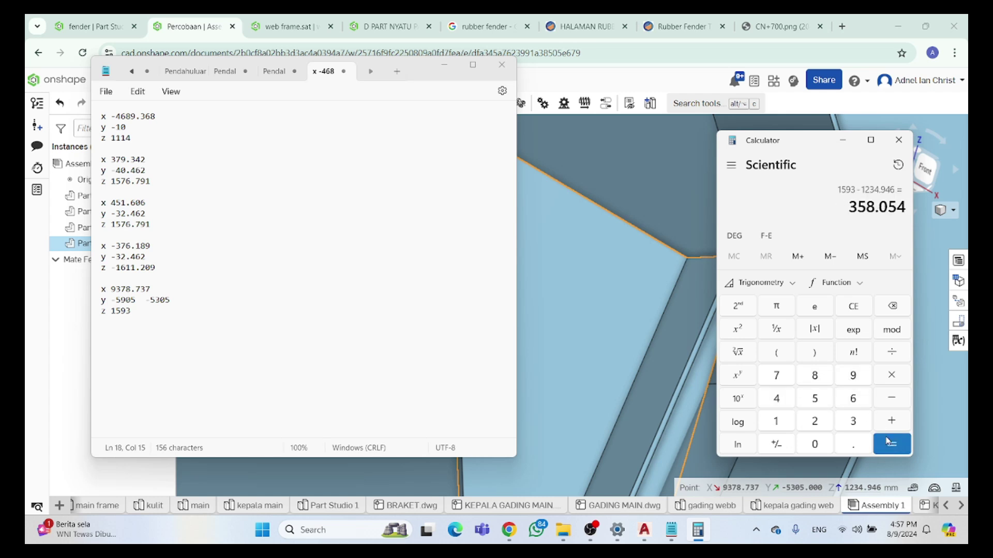
left_click_drag(849, 207, 906, 212)
key("ctrl+c")
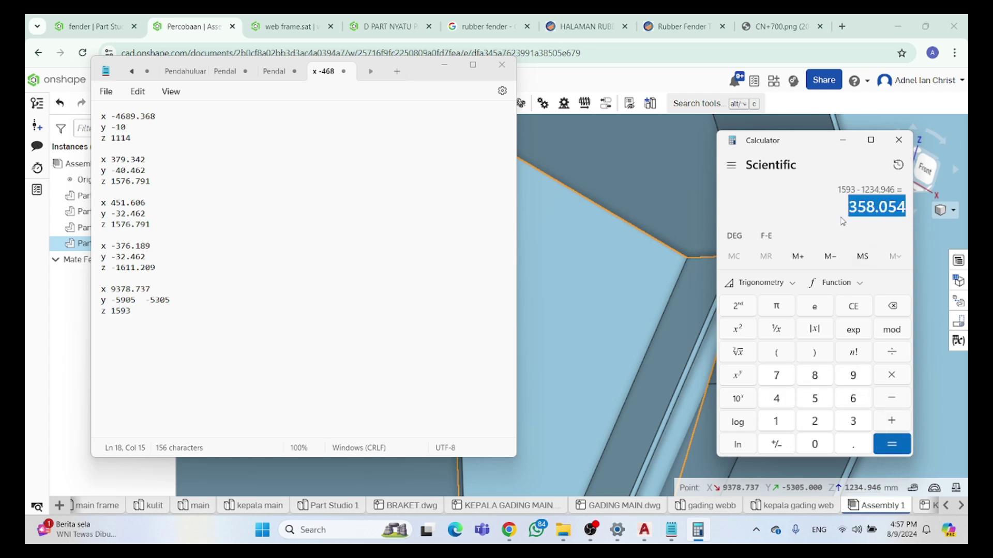
left_click(843, 140)
Move Part 1 <4> 358.054 mm in the positive Z direction and deselect it
left_click_drag(741, 264, 744, 255)
key("ctrl+v")
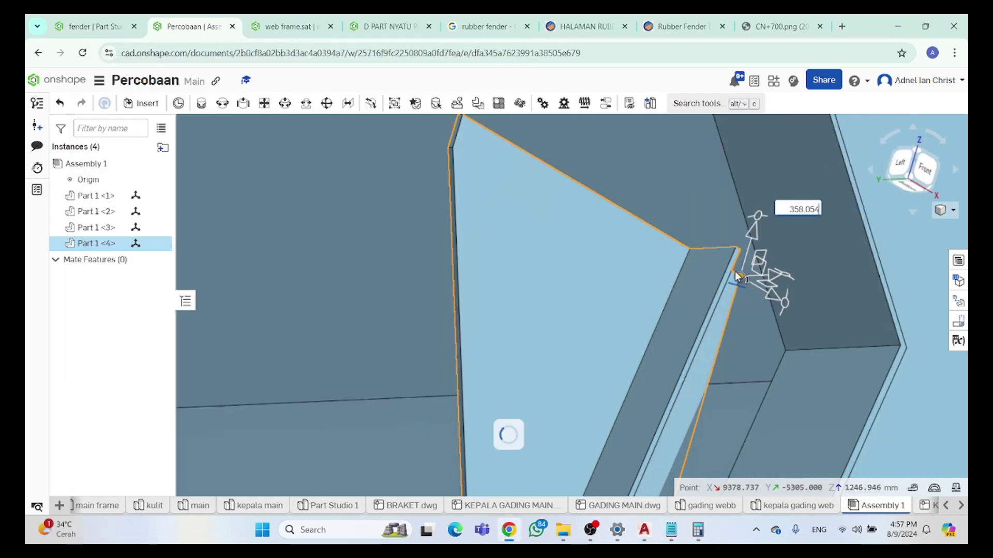
key("Return")
scroll(730, 283, "down", 6)
left_click(845, 301)
Try pasting a copy of Part 1 <4> in the angled view, and undo the paste
scroll(768, 284, "up", 2)
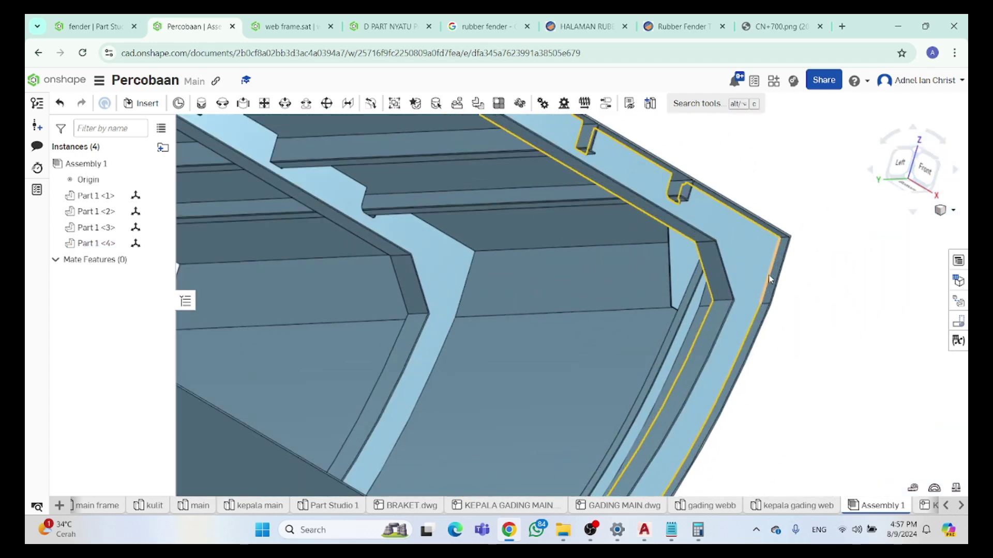
scroll(768, 279, "up", 3)
right_click_drag(834, 280, 853, 279)
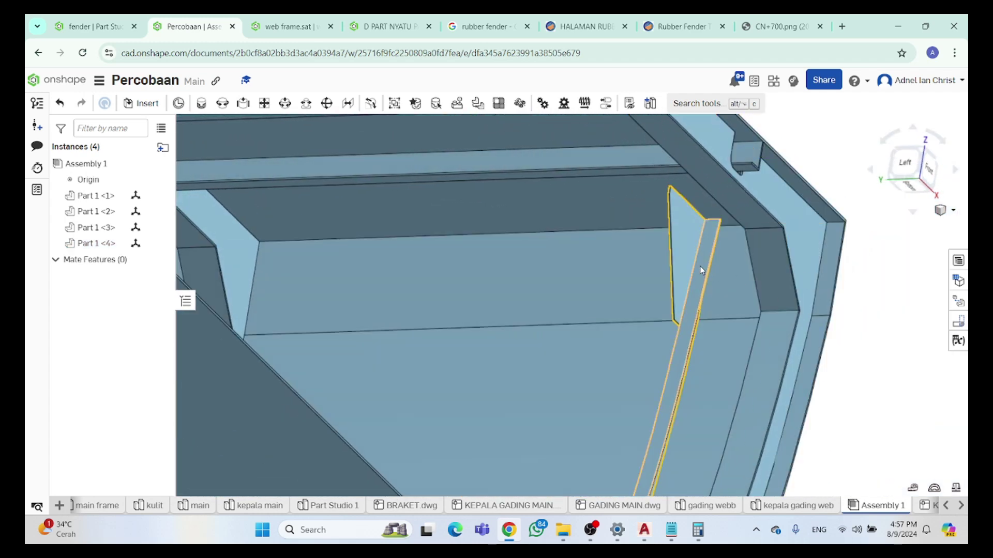
left_click(699, 274)
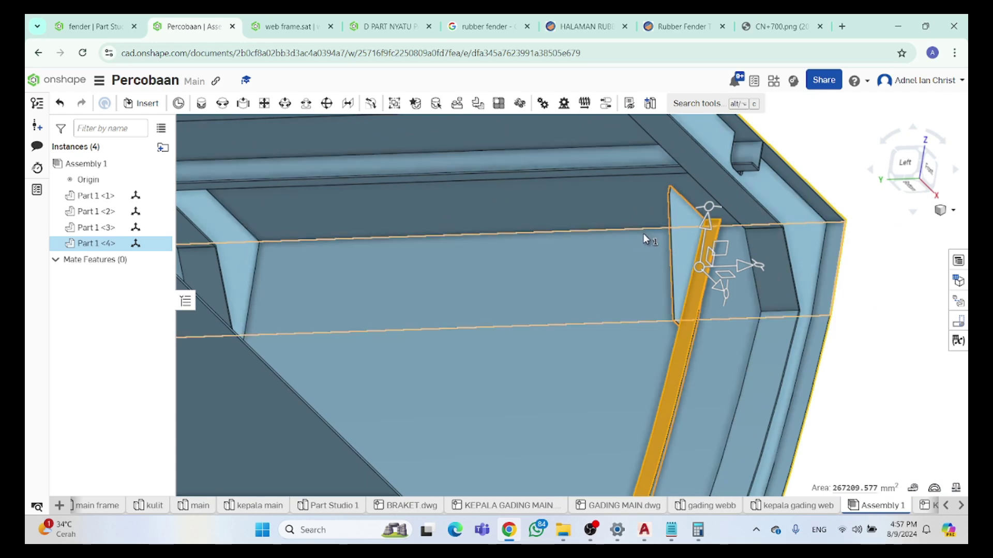
scroll(596, 232, "up", 4)
key("ctrl+c")
key("ctrl+v")
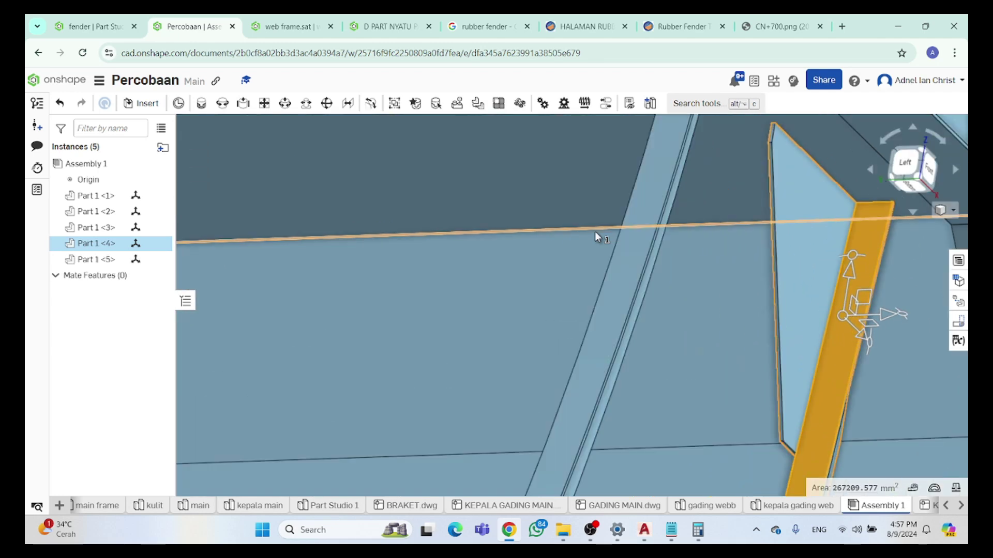
key("ctrl+z")
scroll(595, 233, "down", 5)
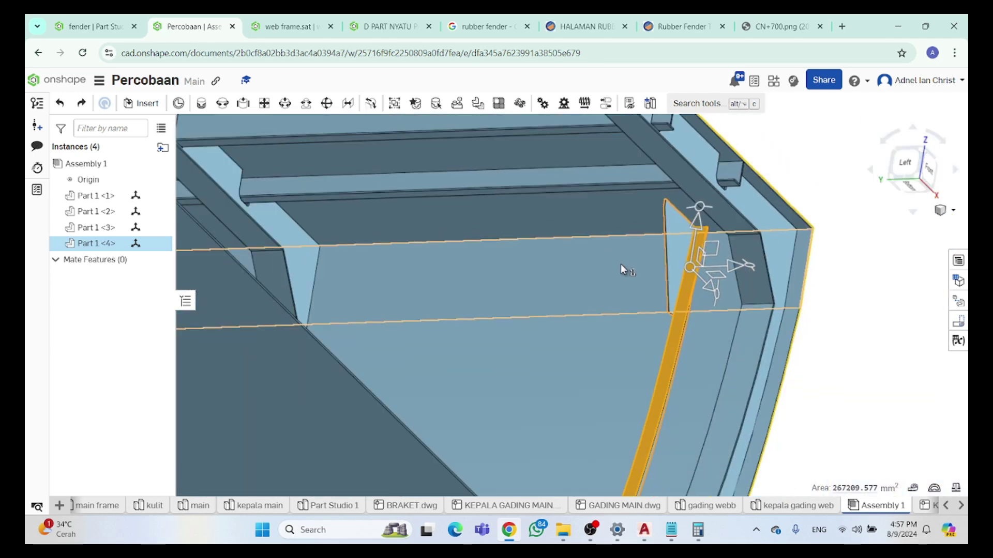
left_click(765, 323)
Select Part 1 <4>, switch to the Front view and paste a copy inboard of the web frame's curved side
scroll(660, 278, "up", 3)
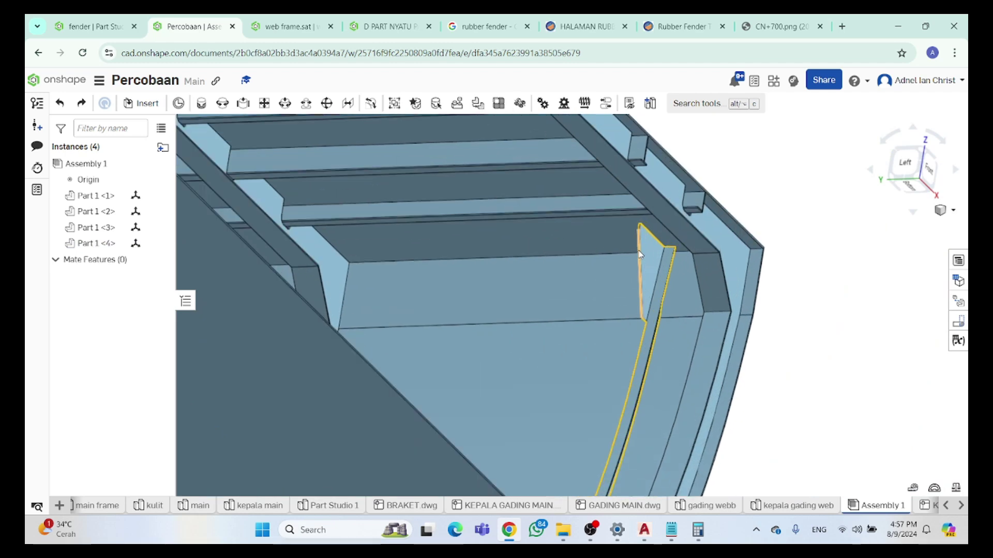
left_click(661, 278)
mouse_move(838, 367)
right_mouse_down()
mouse_move(780, 366)
mouse_move(827, 376)
right_mouse_up()
scroll(797, 382, "down", 5)
right_click_drag(823, 413, 786, 410)
left_click(922, 176)
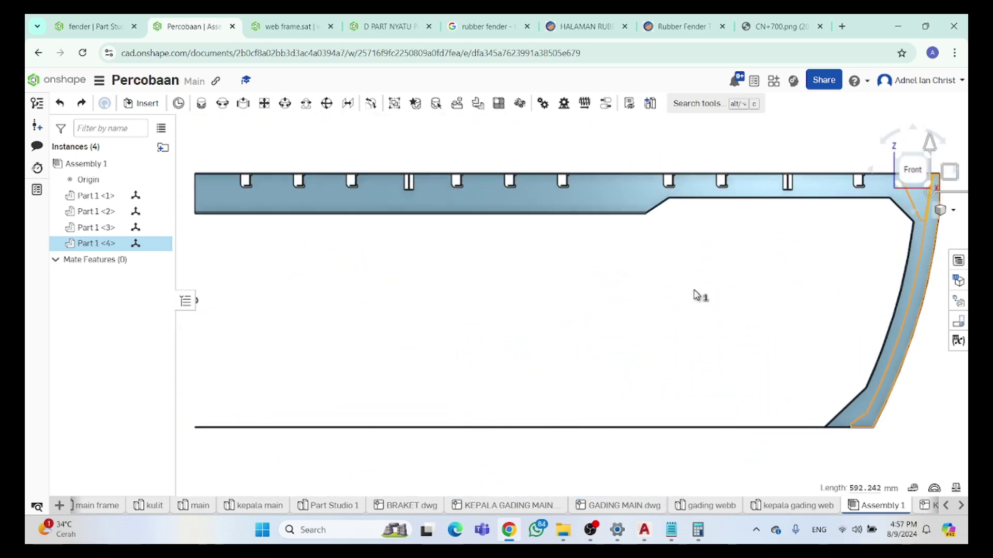
scroll(742, 305, "down", 3)
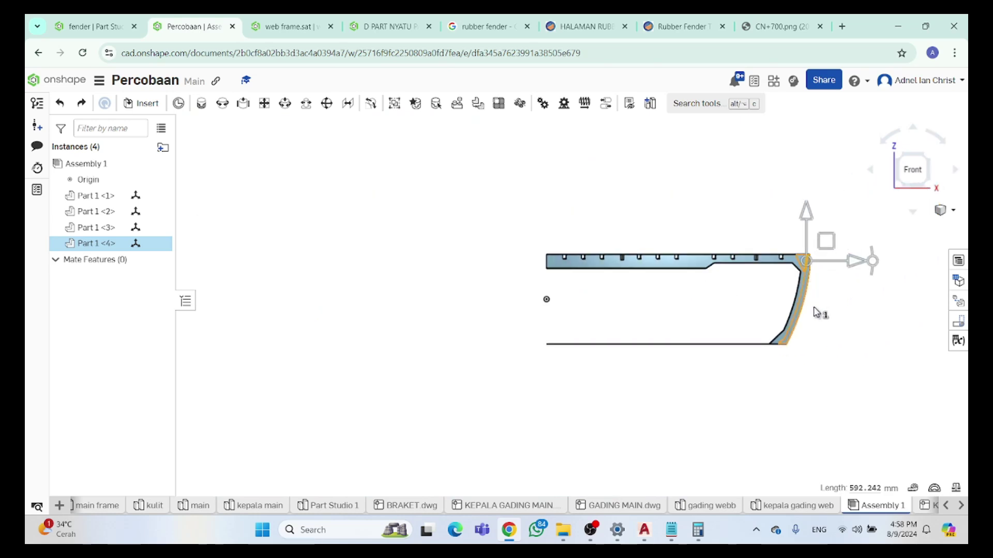
key("ctrl+c")
key("ctrl+v")
left_click(780, 261)
Select only the top outer corner point of the pasted Part 1 <5>
scroll(775, 268, "up", 5)
scroll(778, 269, "up", 6)
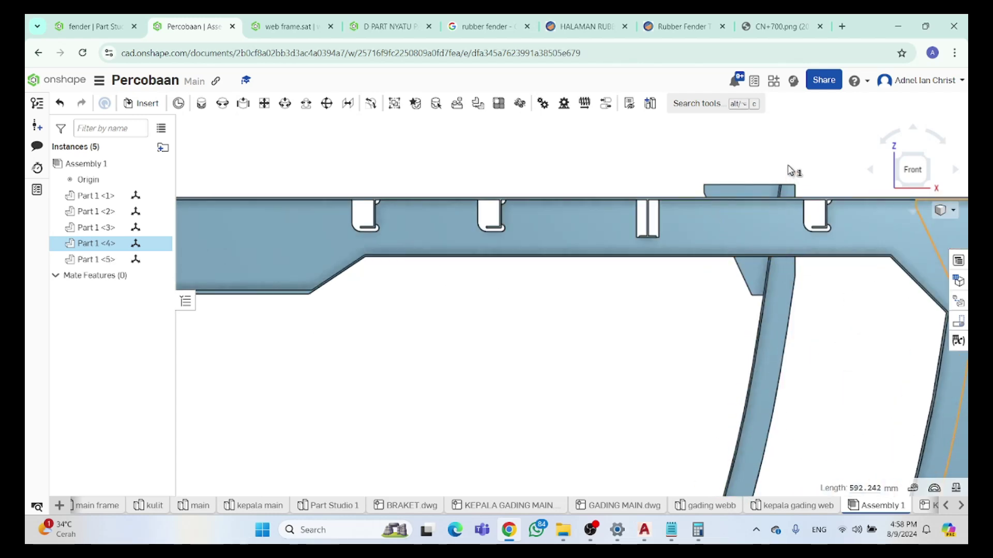
left_click(797, 200)
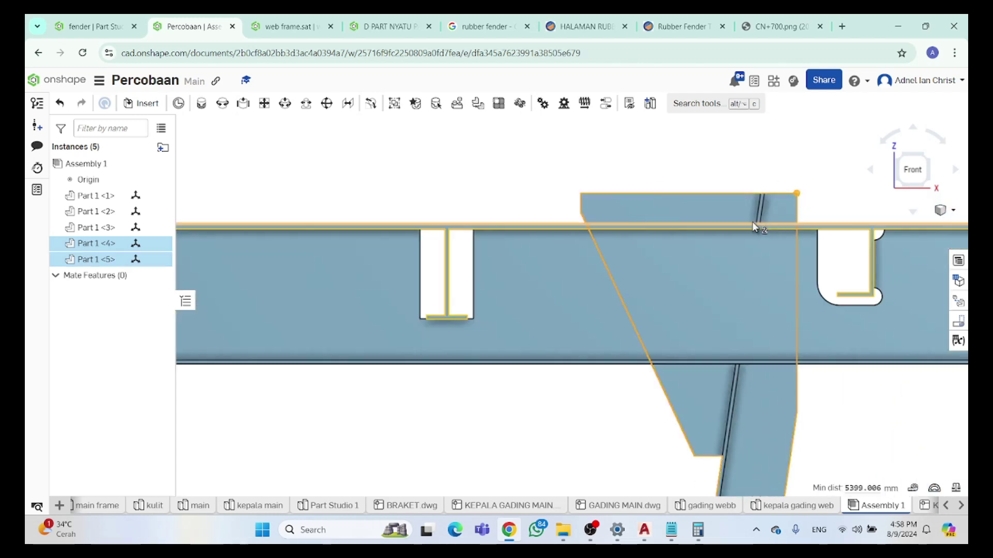
scroll(753, 221, "down", 5)
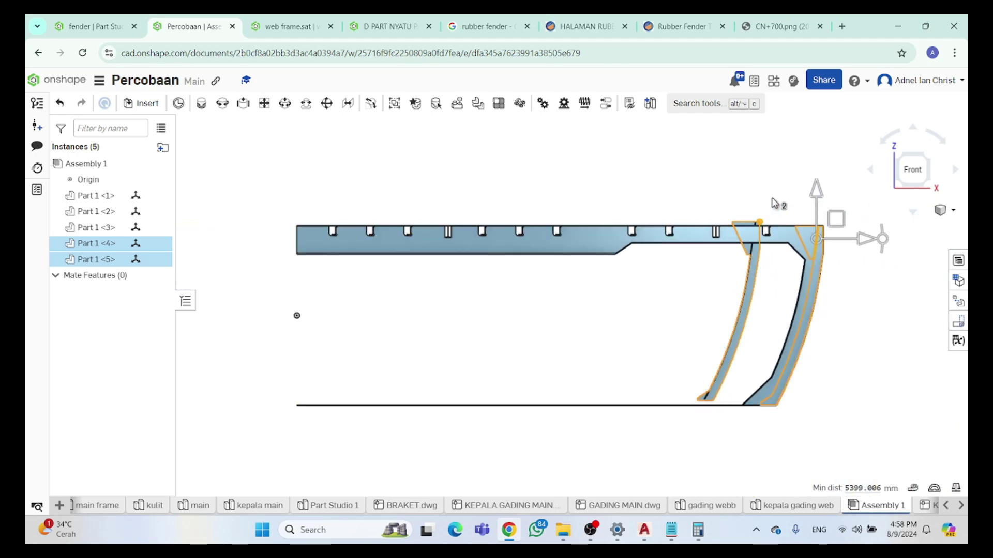
scroll(774, 203, "up", 4)
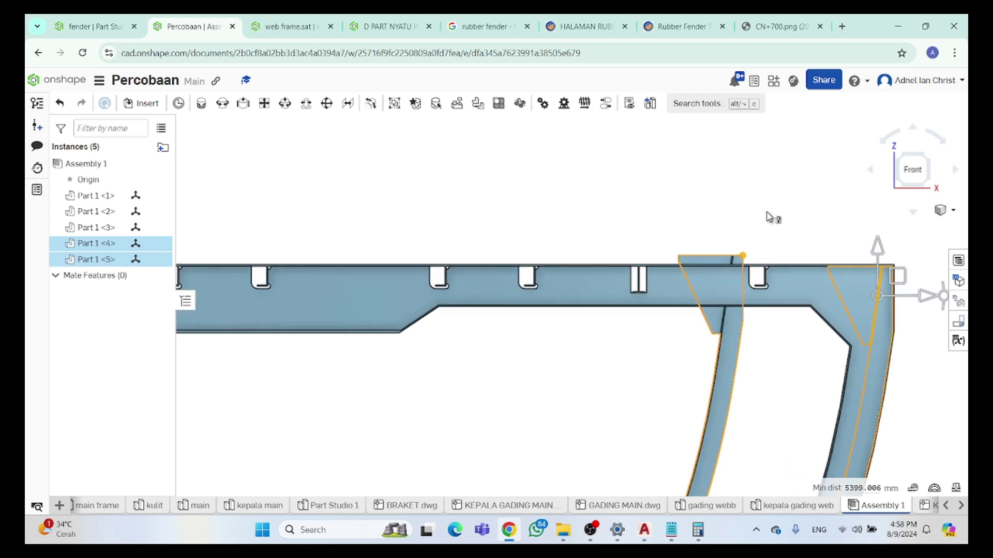
left_click(748, 238)
scroll(748, 238, "up", 5)
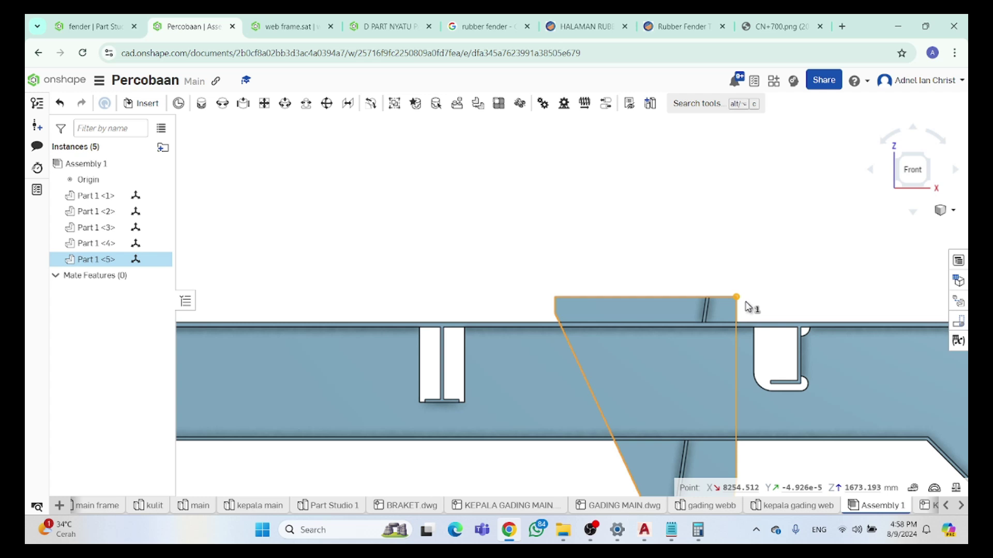
Calculate the X offset for Part 1 <5> in Calculator as 9378.737 − 8254.512 and copy the result
left_click(696, 527)
left_click(671, 529)
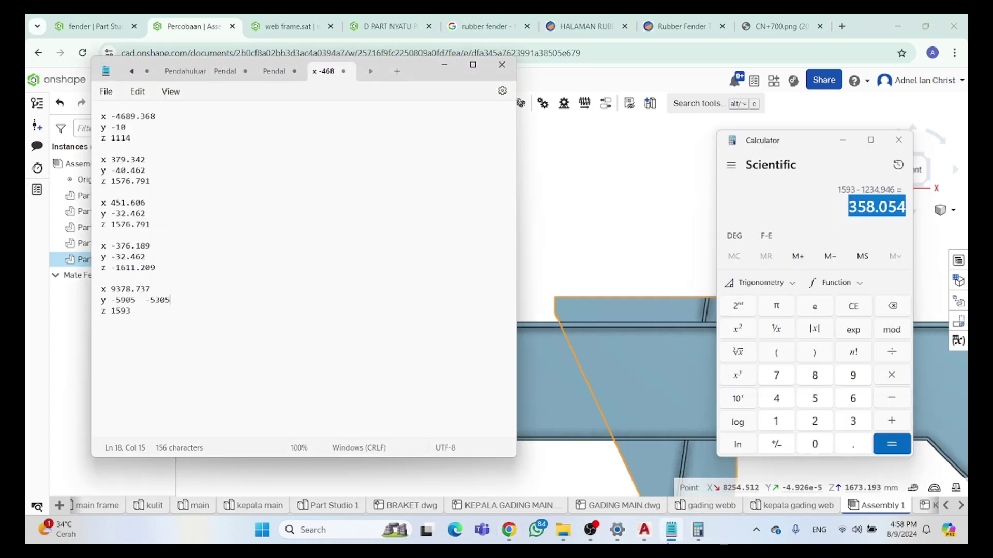
left_click(853, 308)
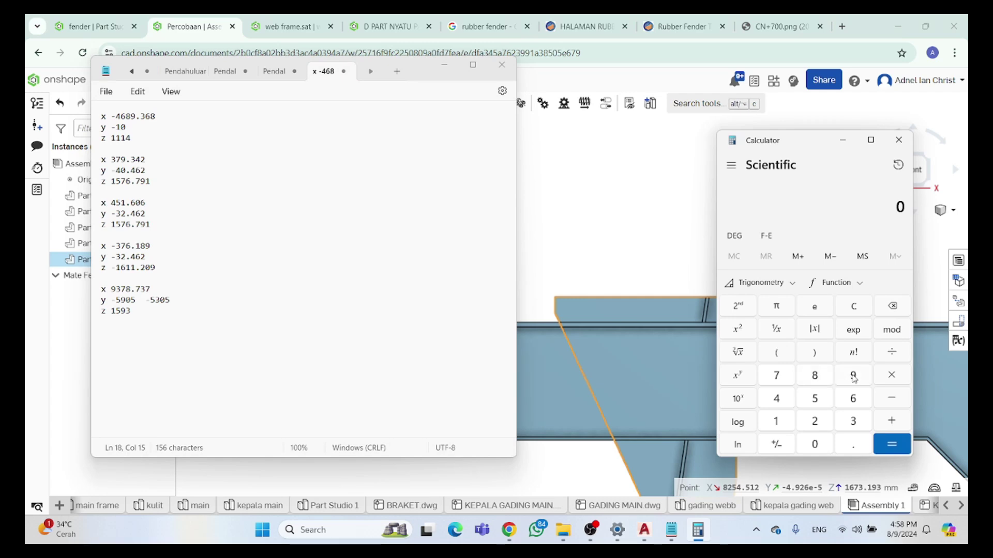
left_click(854, 422)
left_click(777, 378)
left_click(815, 376)
left_click(853, 444)
left_click(777, 378)
left_click(841, 419)
left_click(791, 381)
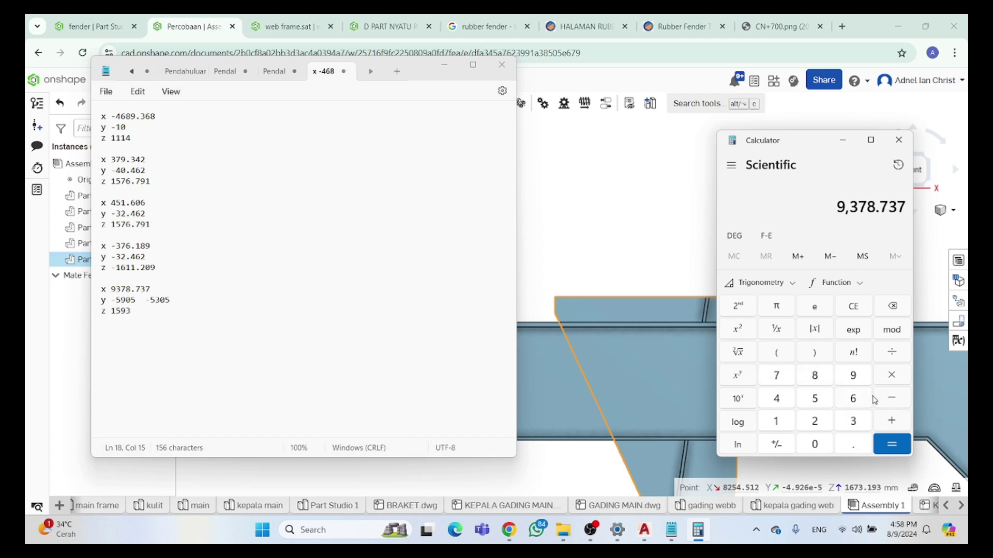
left_click(890, 397)
left_click(822, 377)
left_click(816, 422)
left_click(814, 400)
left_click(780, 400)
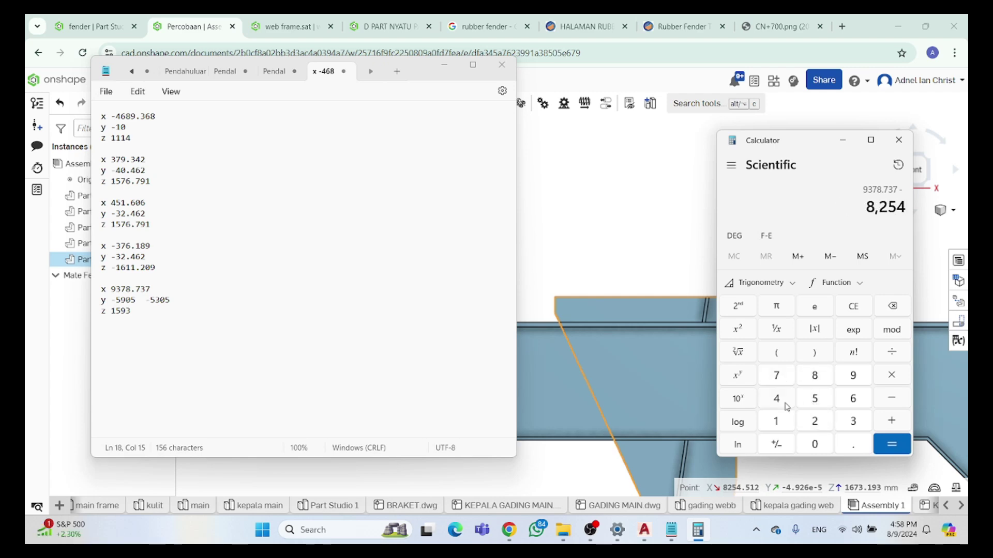
left_click(837, 437)
left_click(814, 398)
left_click(776, 421)
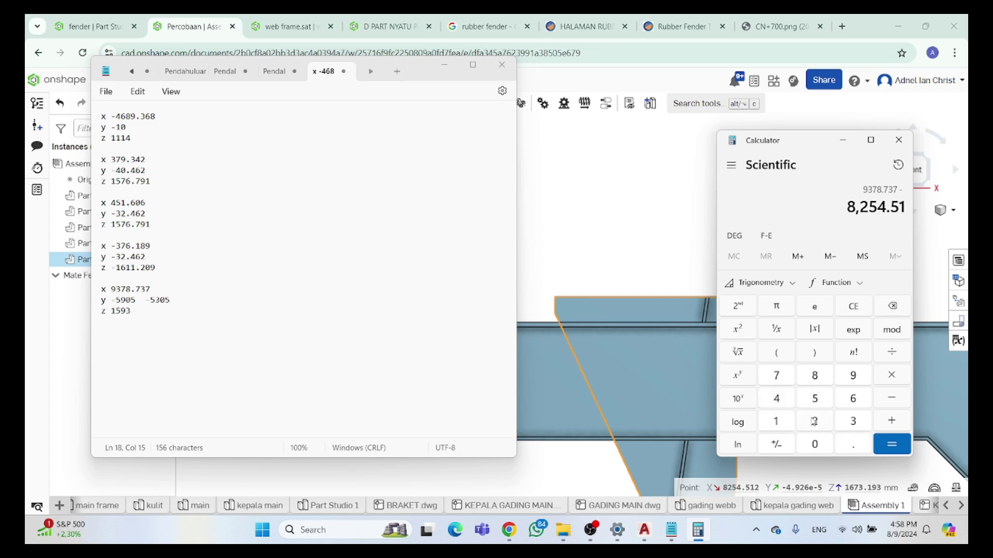
left_click(815, 421)
left_click(891, 443)
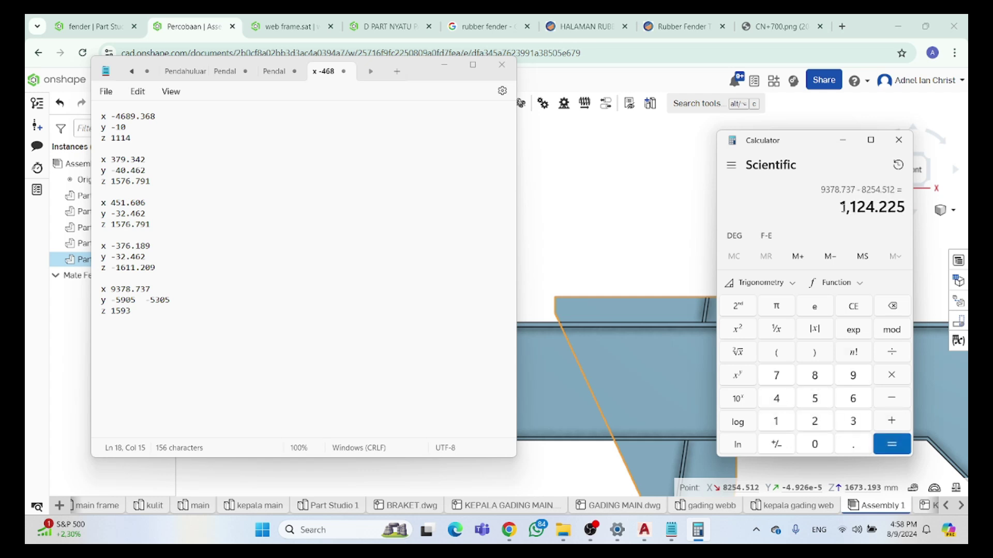
left_click_drag(841, 207, 900, 207)
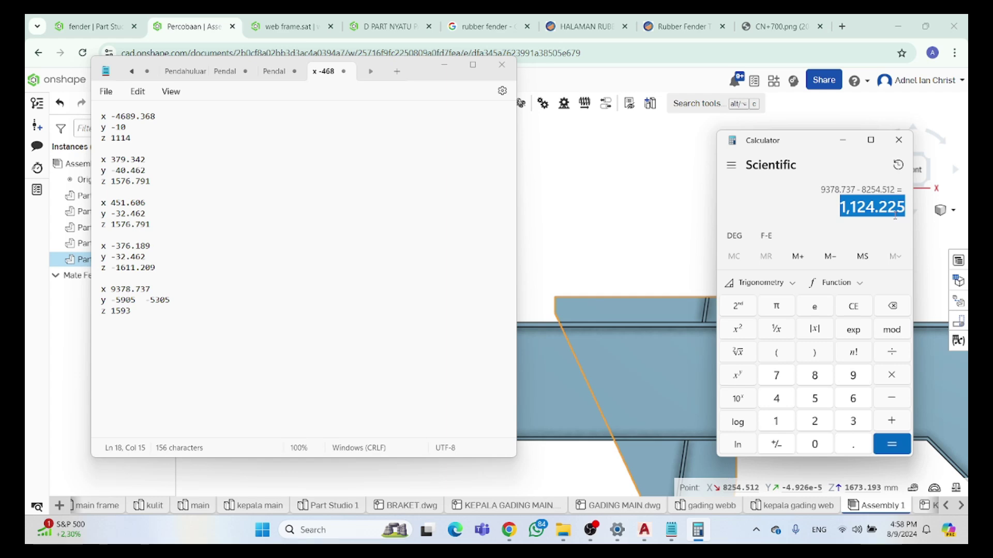
left_click(843, 140)
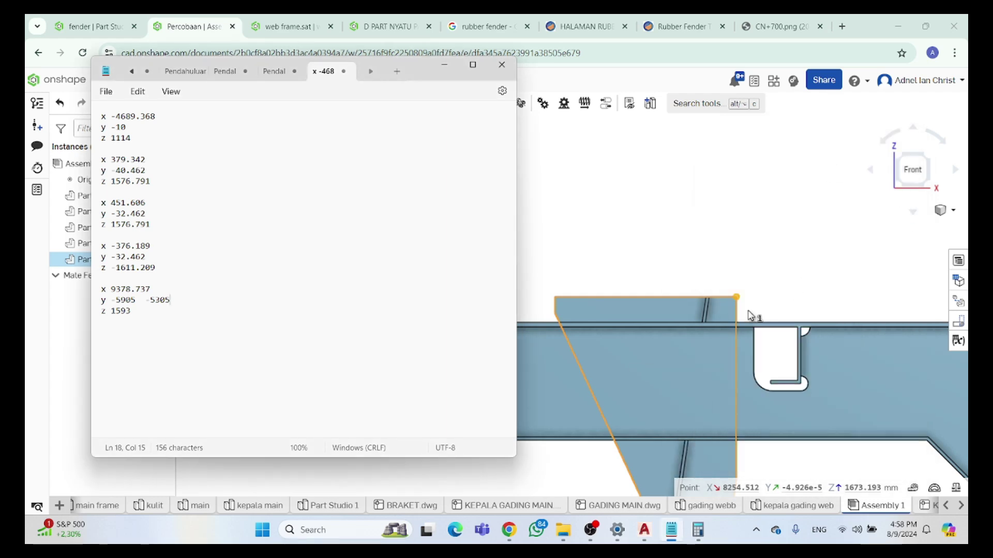
Try moving Part 1 <5> 1124.225 mm in the negative Z direction, and undo the move
left_click(765, 278)
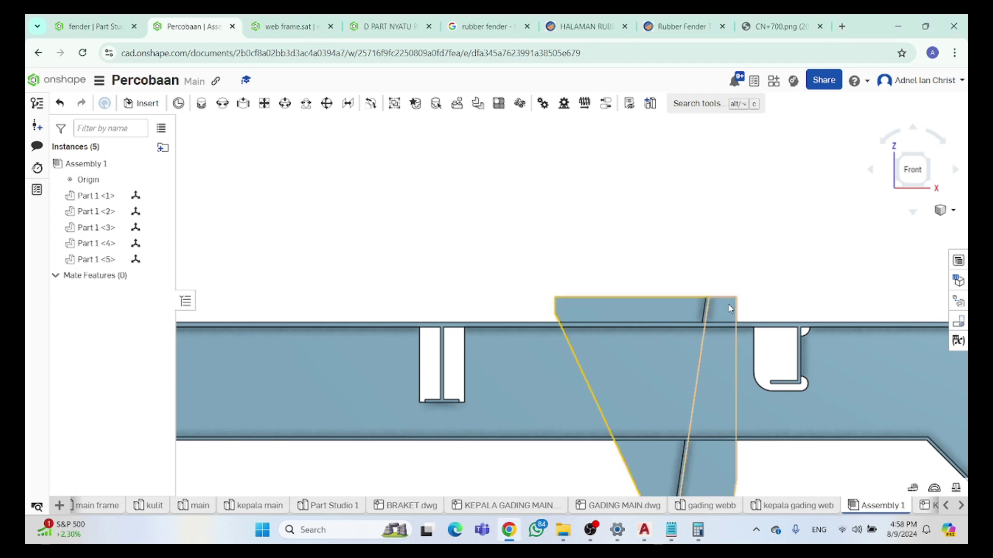
left_click(730, 306)
left_click_drag(728, 297, 729, 304)
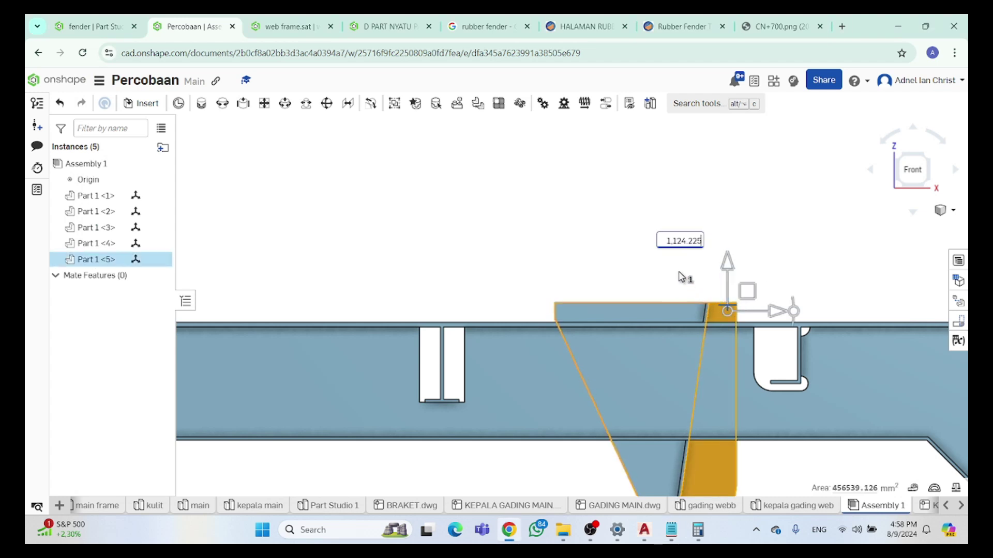
left_click(673, 242)
key("Return")
scroll(671, 291, "down", 5)
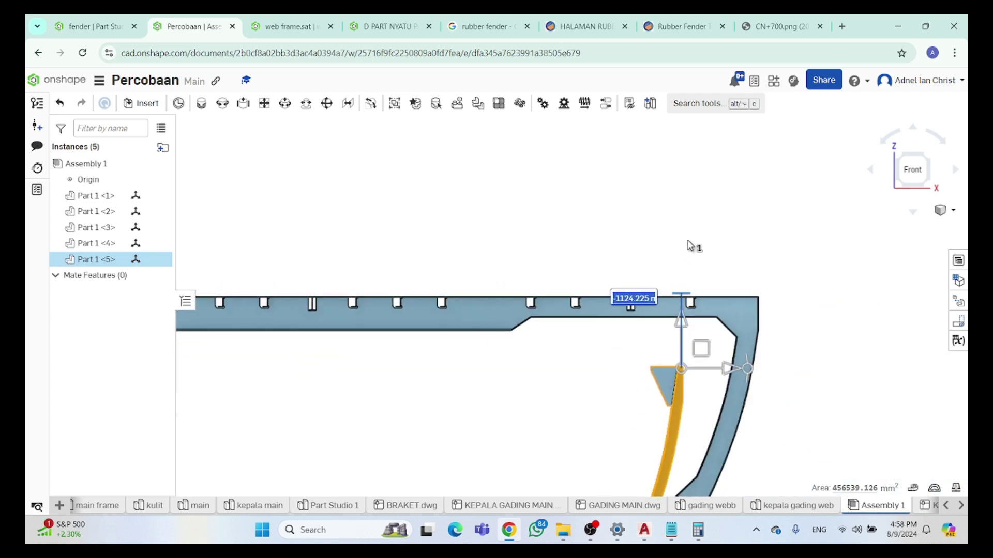
left_click(688, 257)
key("ctrl+z")
scroll(685, 268, "up", 5)
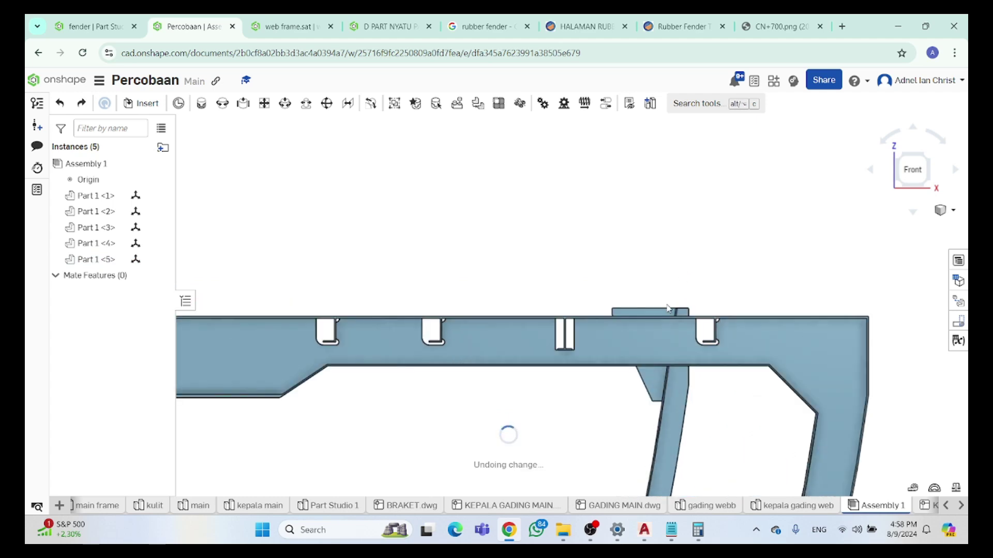
key("alt+Tab")
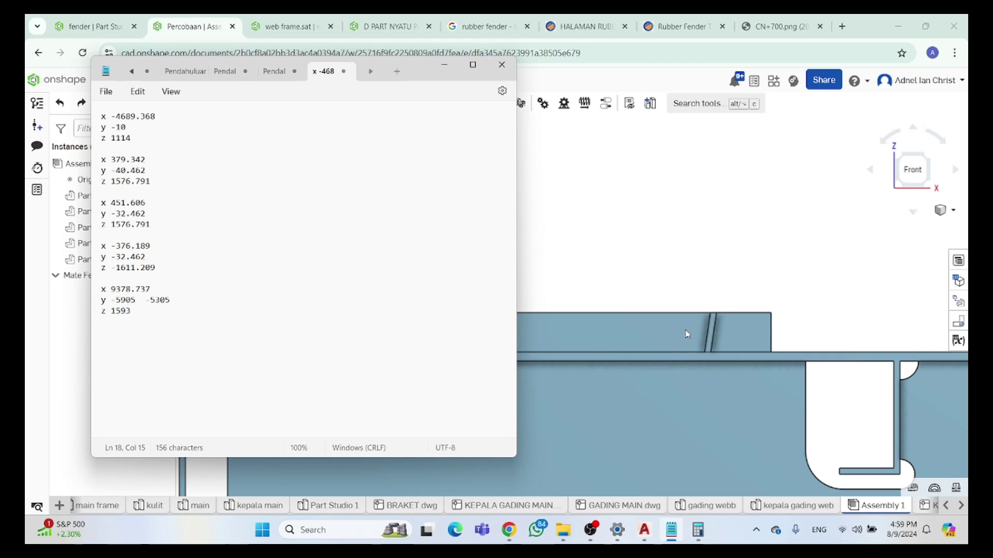
key("alt+Tab")
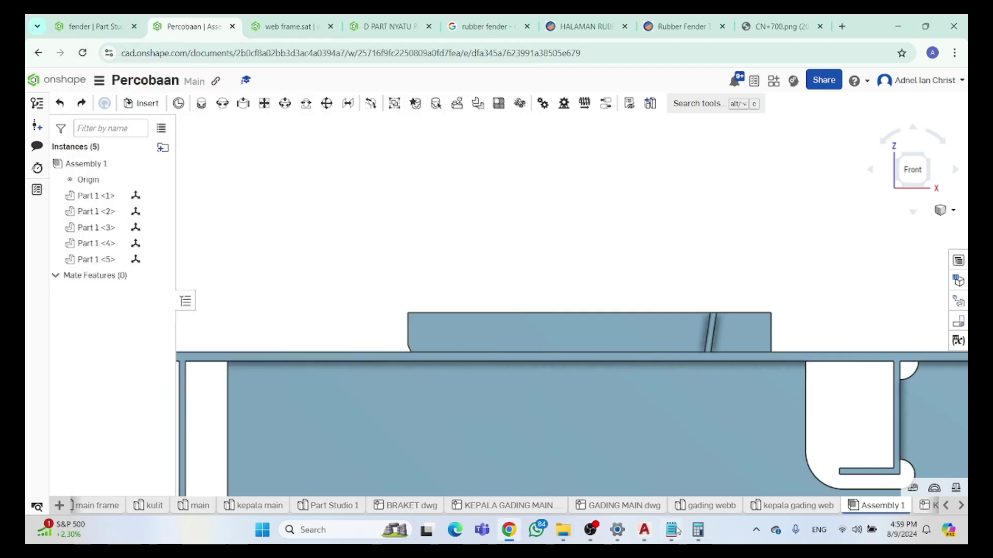
left_click(697, 530)
left_click(672, 530)
mouse_move(697, 530)
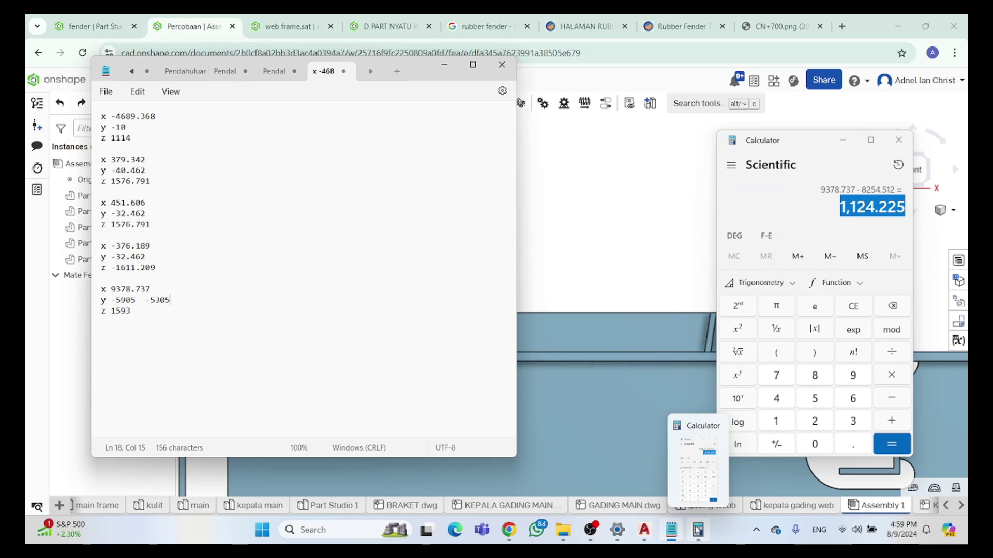
left_click(688, 253)
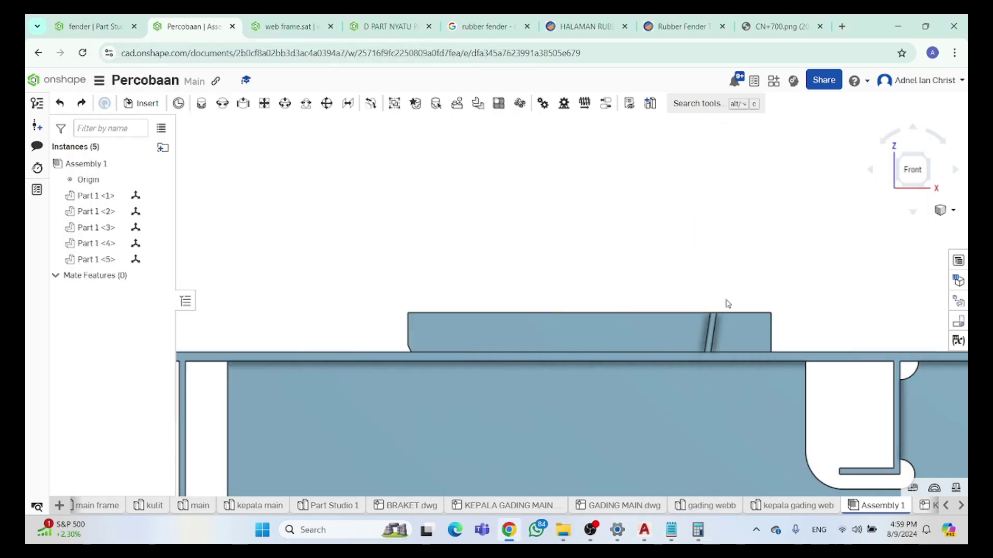
Move Part 1 <5> 1124.225 mm in the positive X direction
left_click(758, 332)
left_click_drag(771, 335, 779, 335)
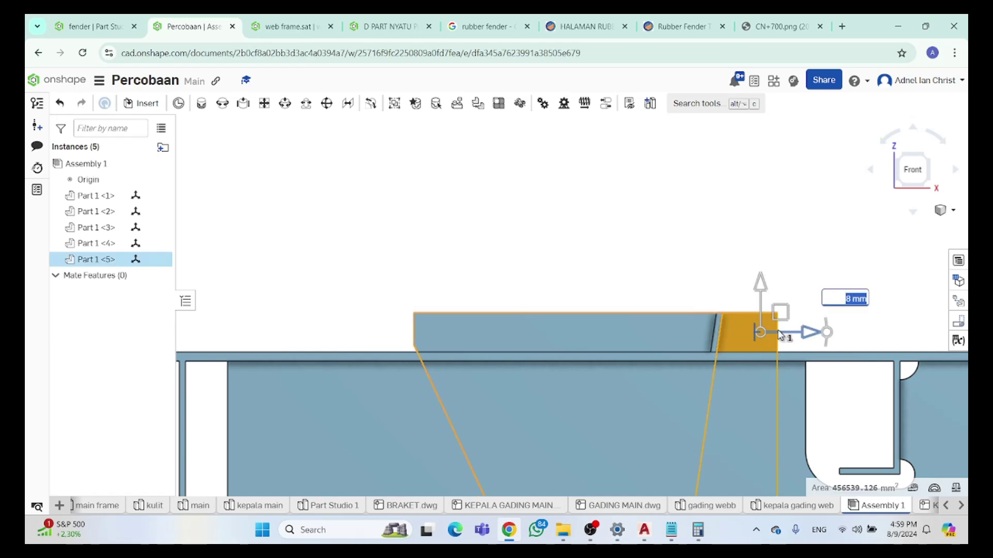
type("-1,124.225")
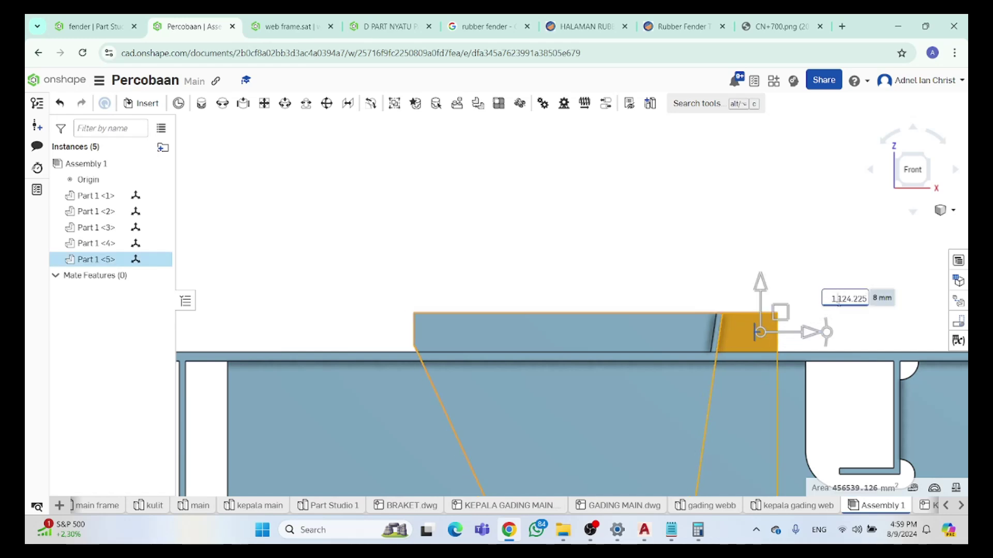
left_click(838, 301)
key("Return")
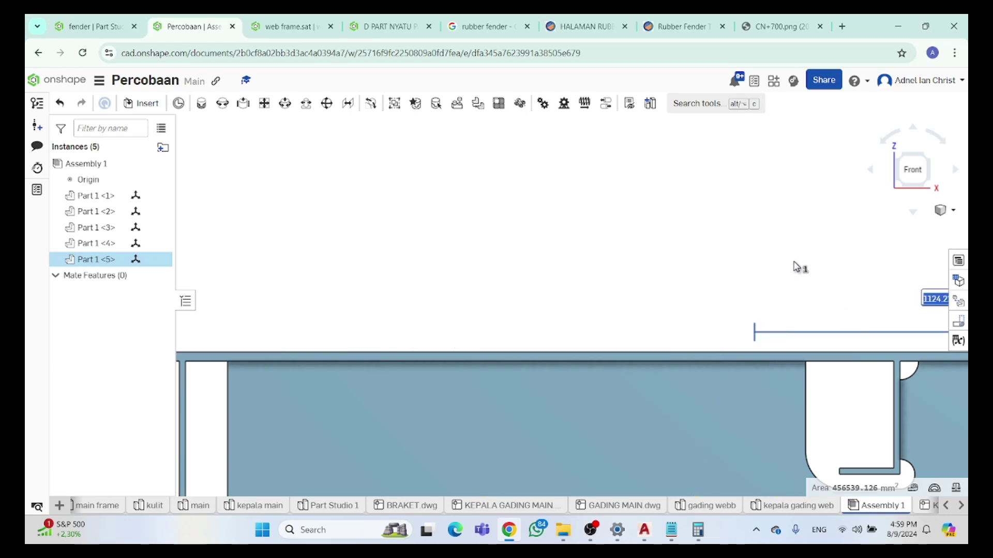
scroll(793, 265, "down", 5)
scroll(838, 303, "up", 5)
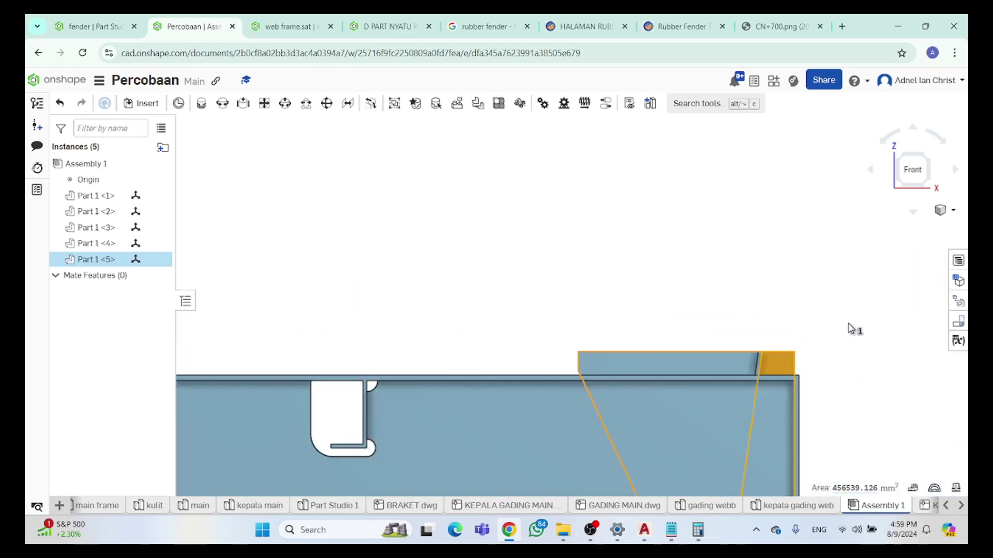
scroll(804, 356, "up", 2)
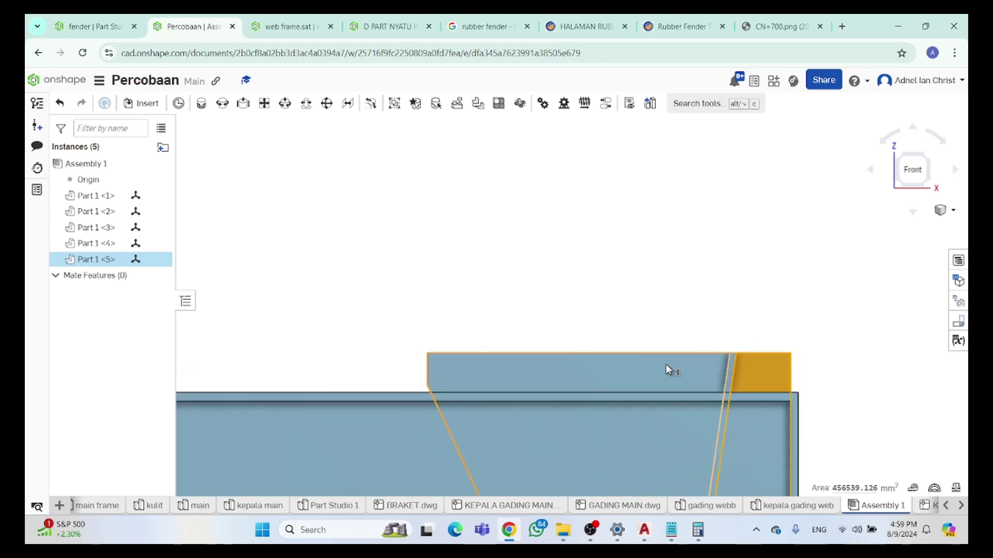
Clear the selection and check the coordinates of Part 1 <5>'s top outer corner point
left_click(856, 257)
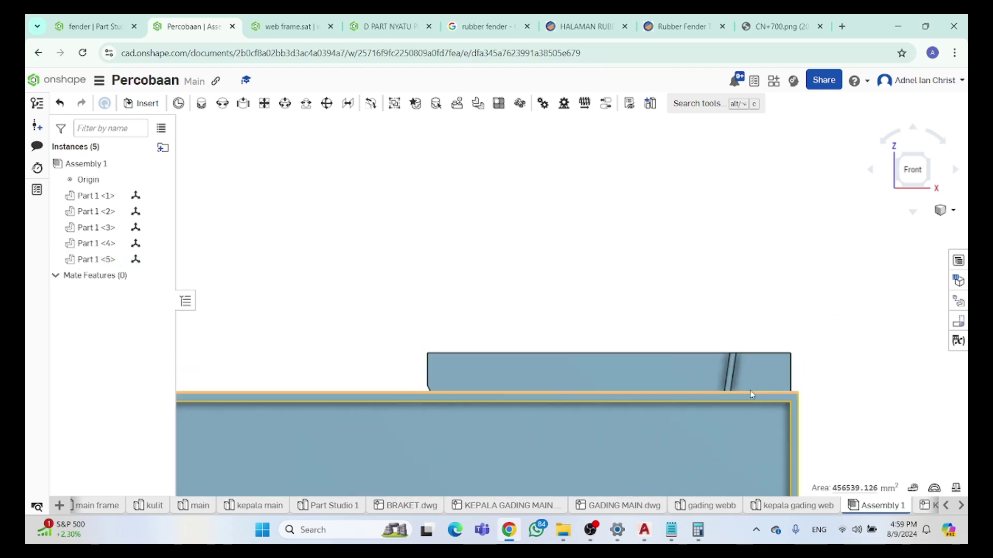
left_click(761, 379)
left_click(809, 349)
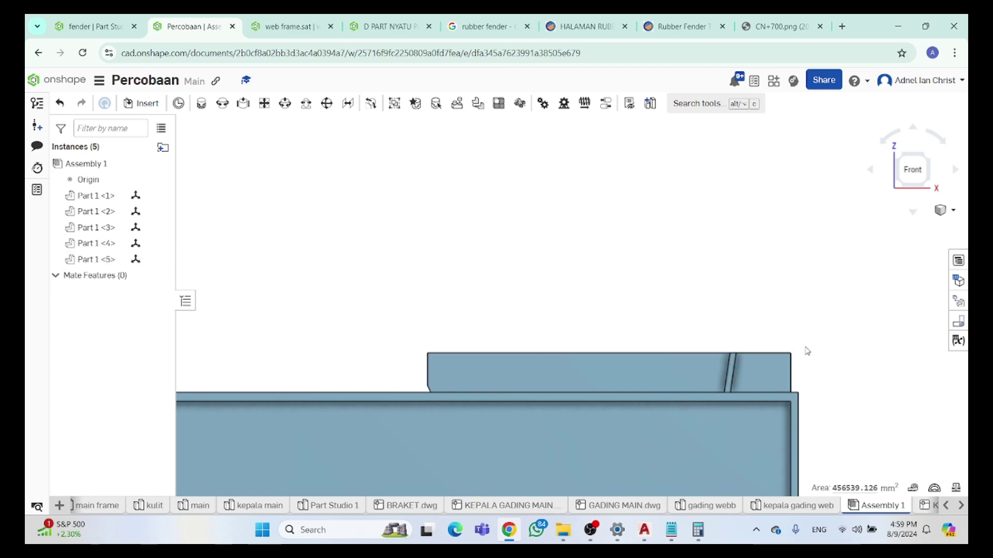
scroll(792, 357, "up", 3)
left_click(781, 356)
Calculate the Z offset for Part 1 <5> in Calculator as 1593 − 1657.193, using the noted z value, and copy the result
left_click(698, 530)
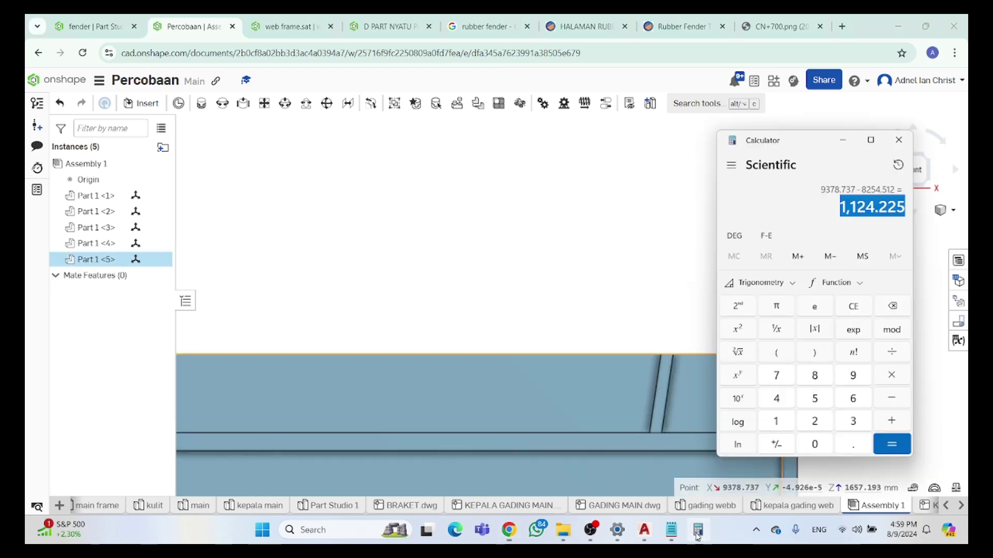
left_click(671, 530)
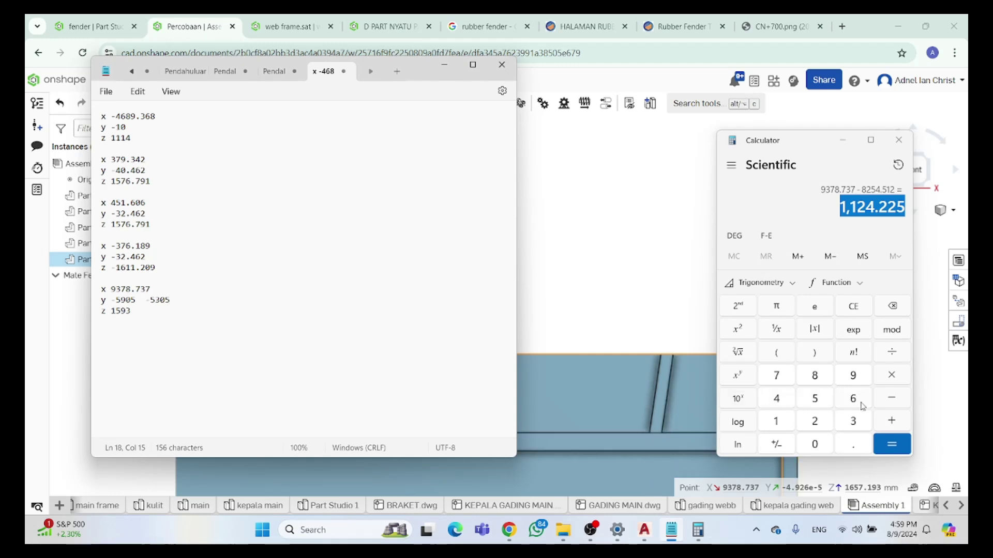
left_click(777, 429)
left_click(854, 383)
left_click(854, 422)
left_click(900, 400)
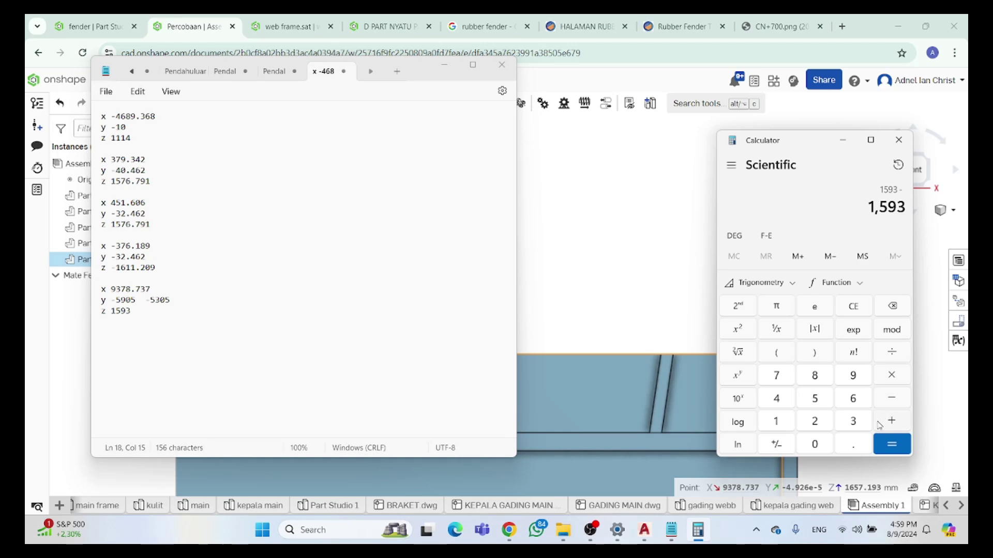
left_click(793, 431)
left_click(822, 406)
key("7")
left_click(849, 446)
left_click(776, 429)
left_click(860, 379)
left_click(856, 424)
left_click(891, 444)
left_click_drag(854, 212, 905, 209)
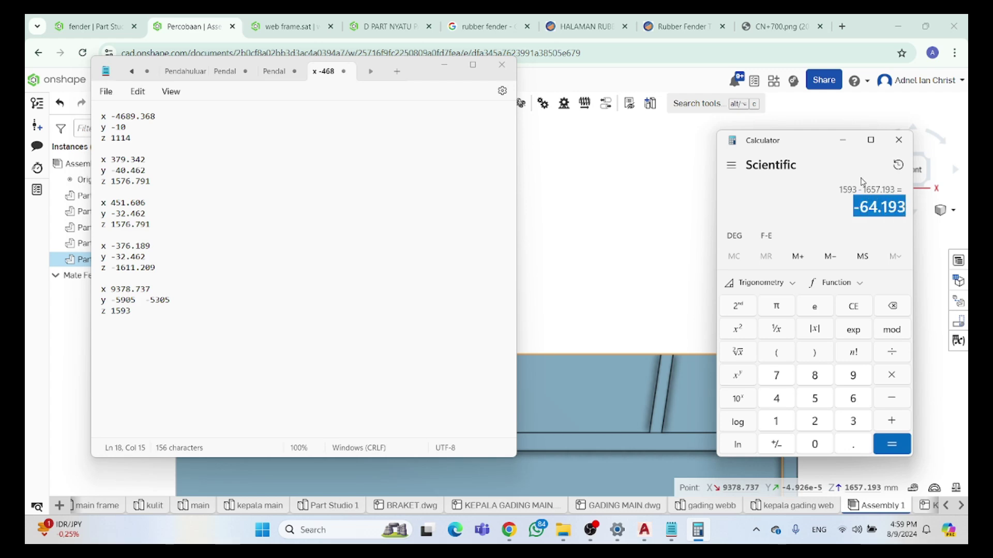
Move Part 1 <5> by -64.193 mm along the Z axis and clear the selection
left_click(843, 140)
left_click(750, 235)
left_click(747, 395)
left_click(775, 361)
left_click(776, 361)
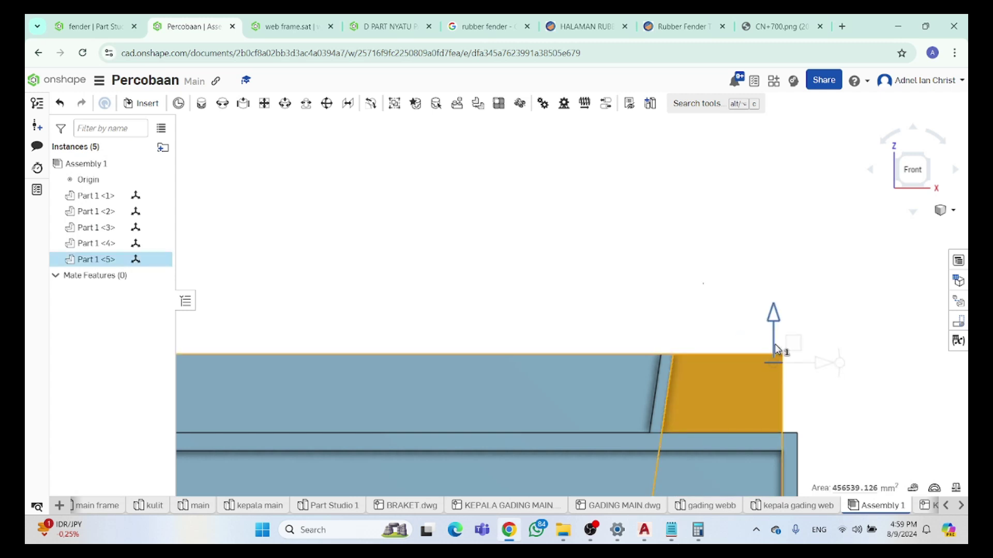
left_click_drag(775, 349, 774, 351)
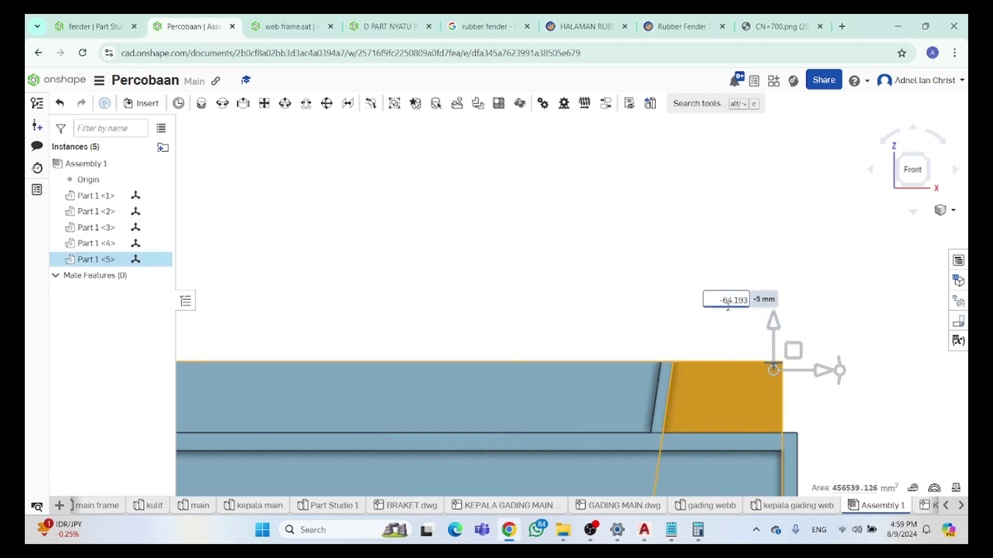
key("Return")
scroll(738, 330, "down", 9)
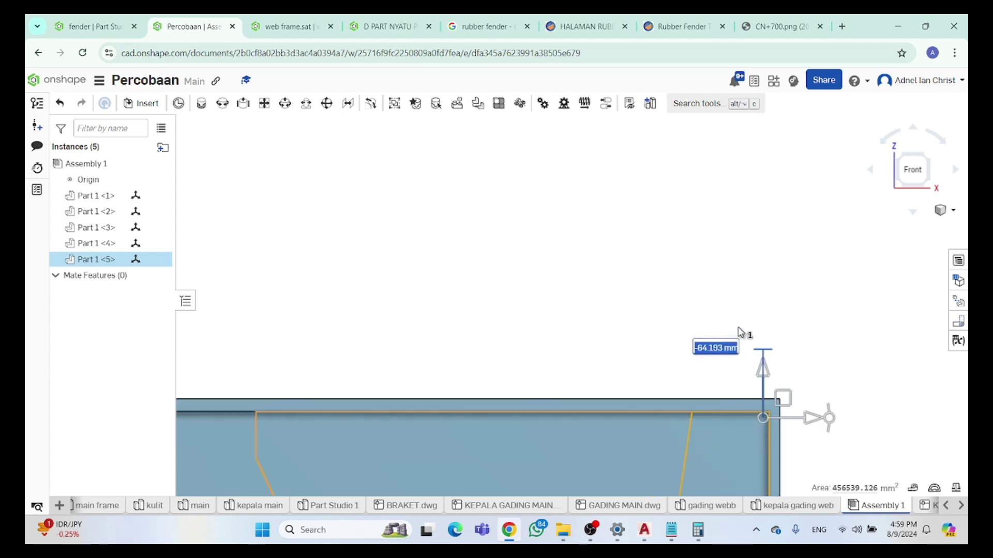
left_click(801, 324)
Inspect the placement of Part 1 <5> from several angles, undoing and redoing its last move for comparison
right_click_drag(814, 424, 748, 455)
scroll(748, 455, "down", 6)
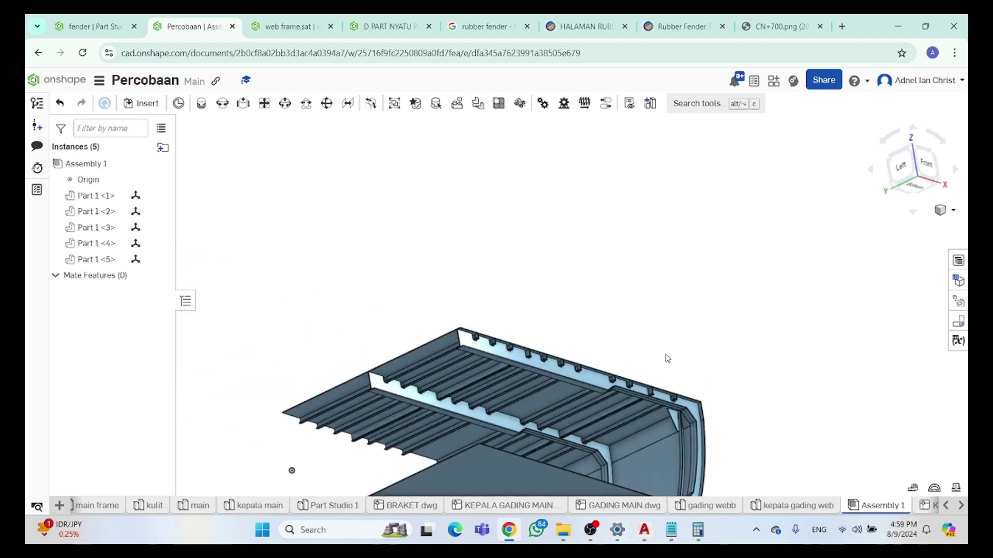
scroll(708, 399, "up", 8)
right_click_drag(707, 399, 687, 423)
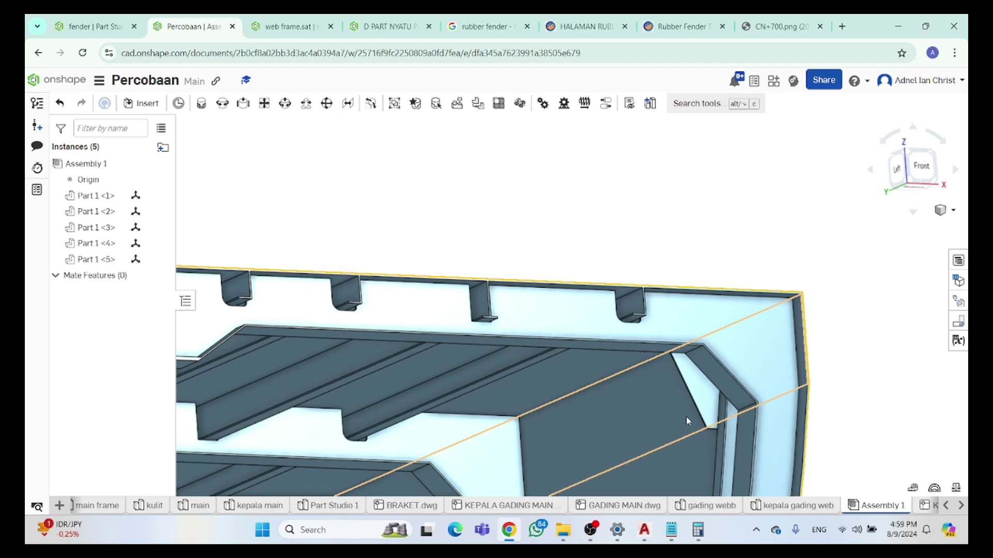
key("ctrl+z")
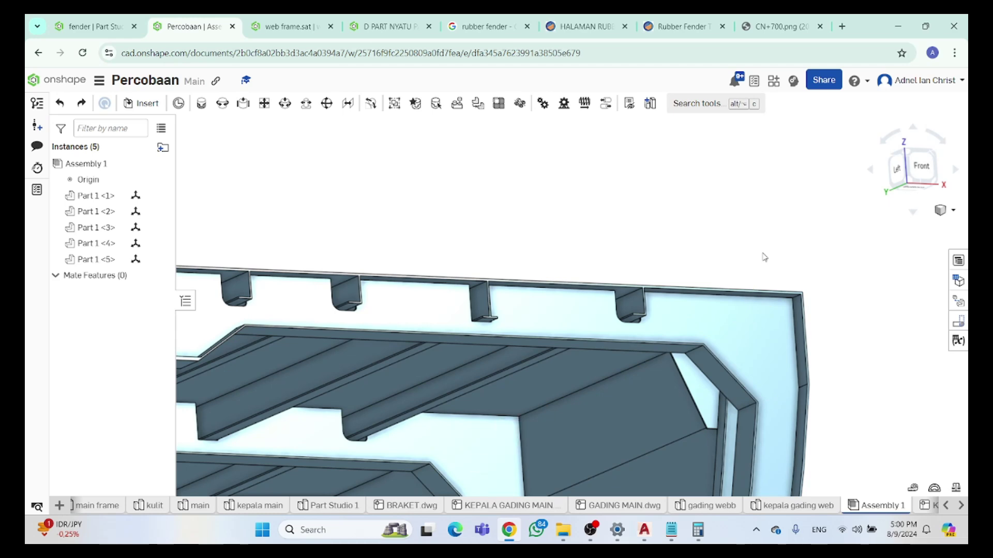
scroll(764, 258, "down", 3)
right_click_drag(763, 259, 769, 275)
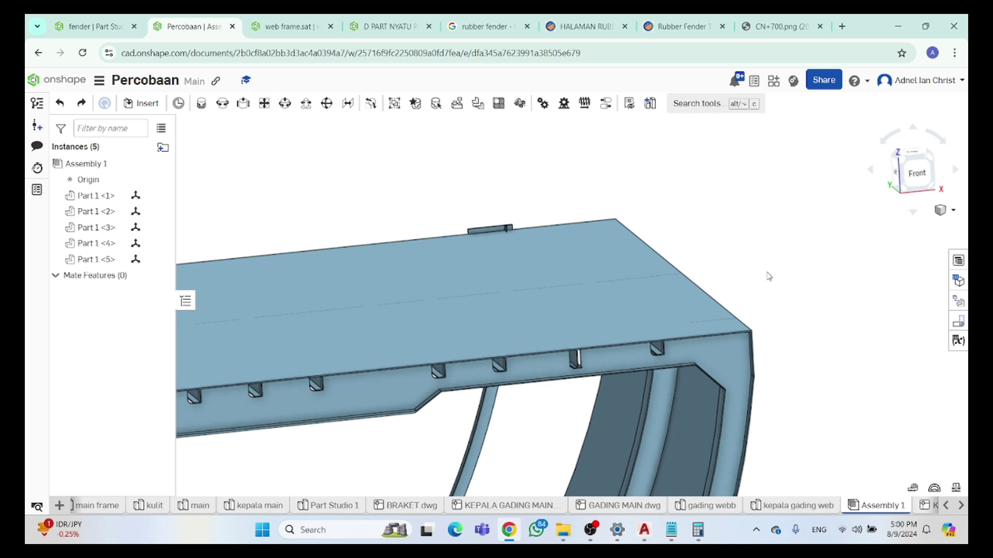
key("ctrl+y")
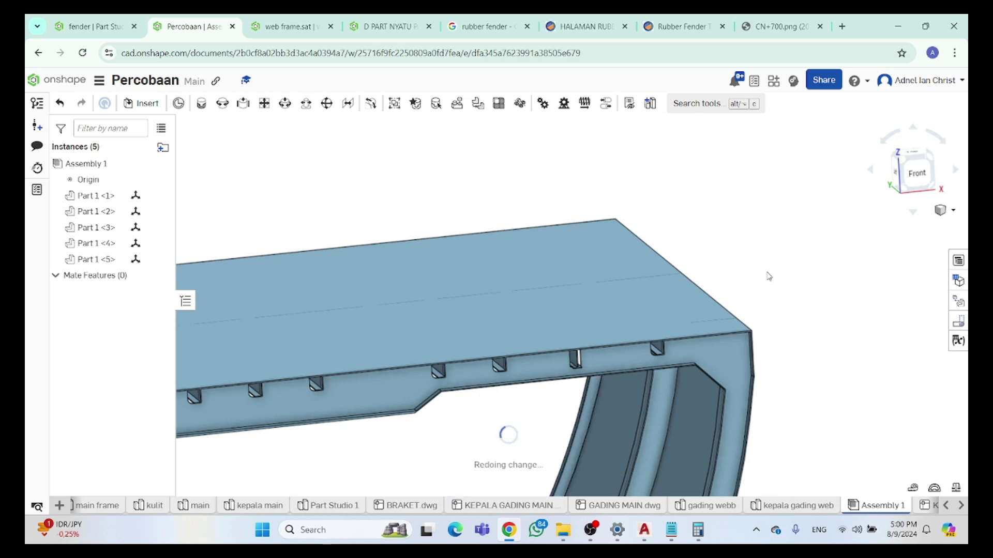
key("ctrl+y")
Check the coordinates of Part 1 <1>'s upper outer corner point beside the placed Part 1 <5>
scroll(759, 278, "down", 3)
scroll(757, 287, "up", 3)
right_click_drag(766, 386, 812, 362)
scroll(370, 346, "up", 4)
mouse_move(372, 333)
right_mouse_down()
mouse_move(430, 329)
mouse_move(400, 314)
mouse_move(363, 317)
right_mouse_up()
scroll(406, 238, "up", 2)
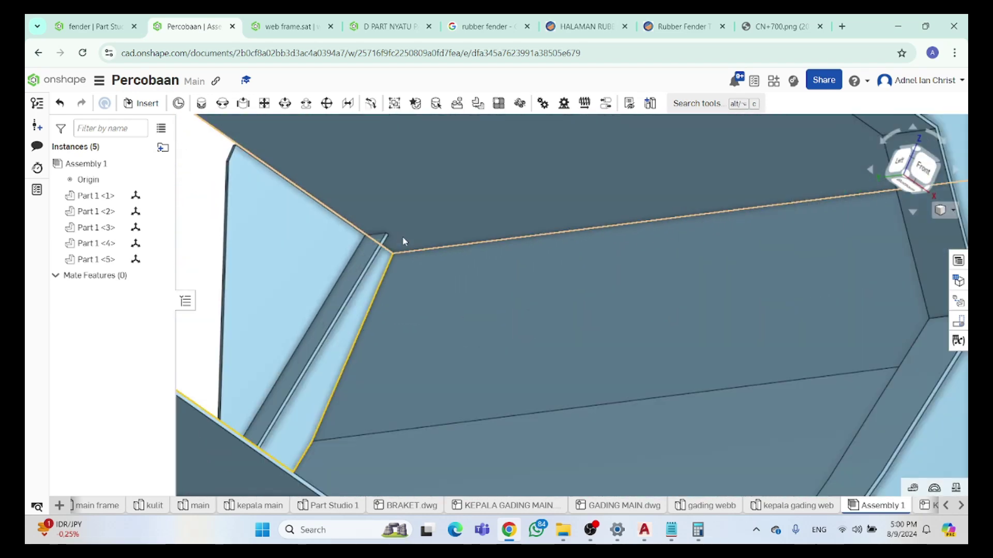
scroll(364, 294, "up", 5)
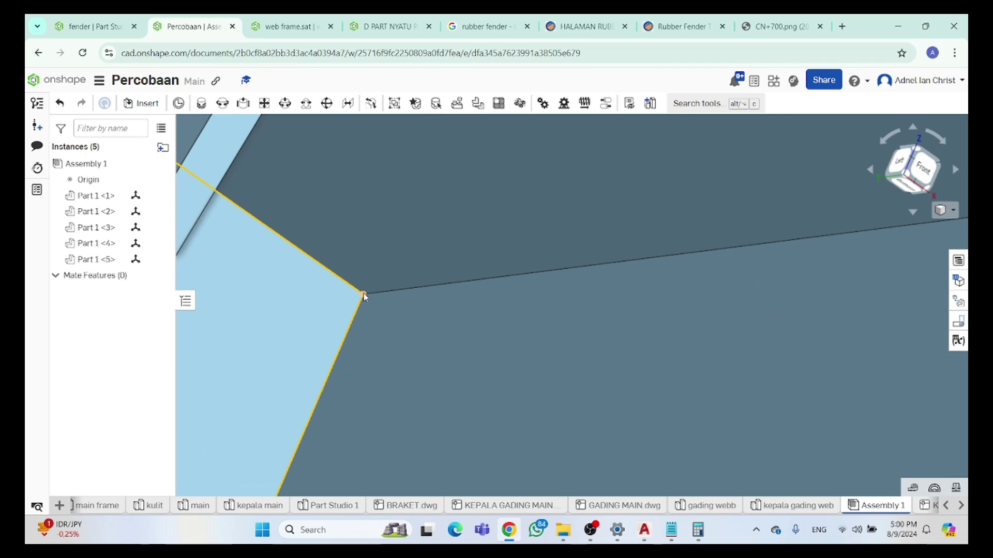
left_click(363, 295)
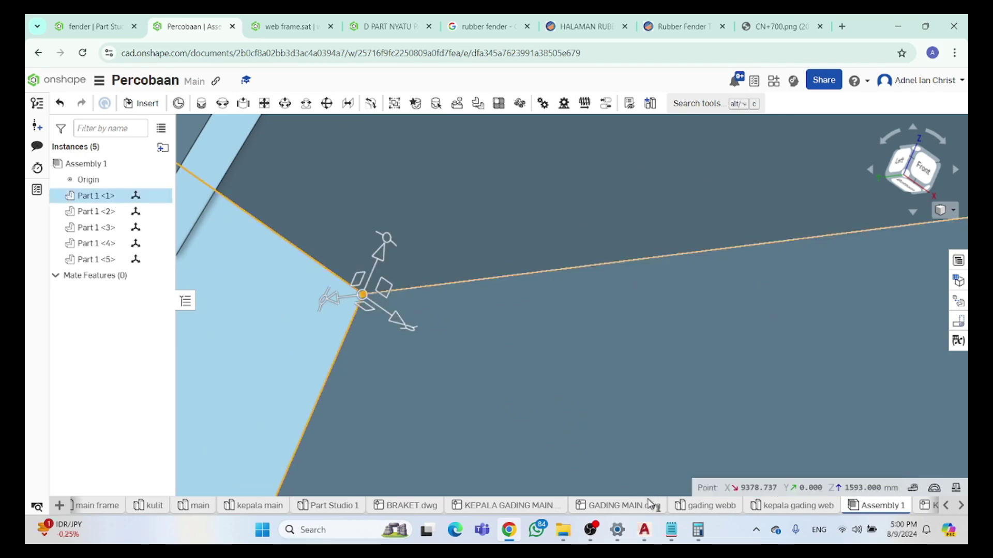
Add -4705 as the third y value of the last coordinate set in the Notepad notes, and enter 4705 minus in Calculator
left_click(670, 530)
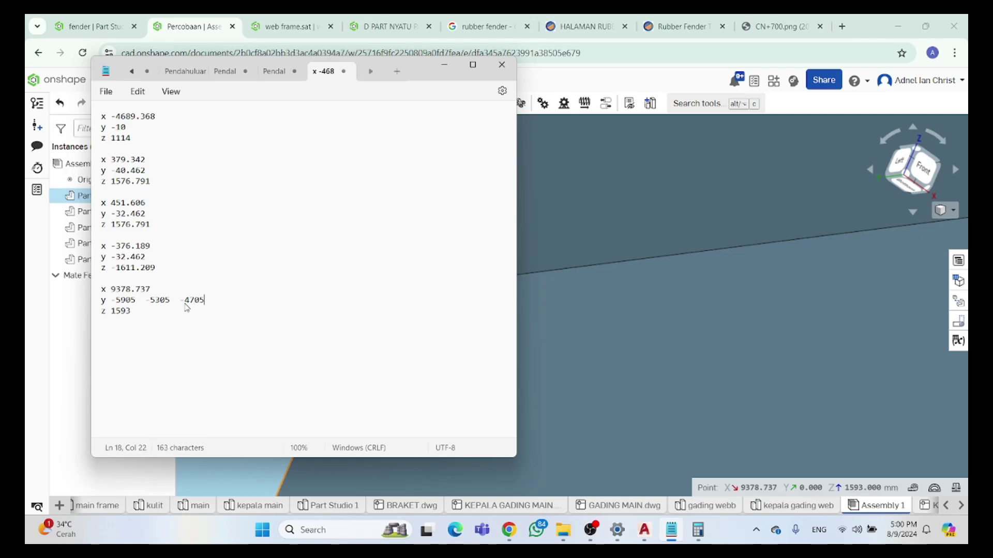
left_click(443, 65)
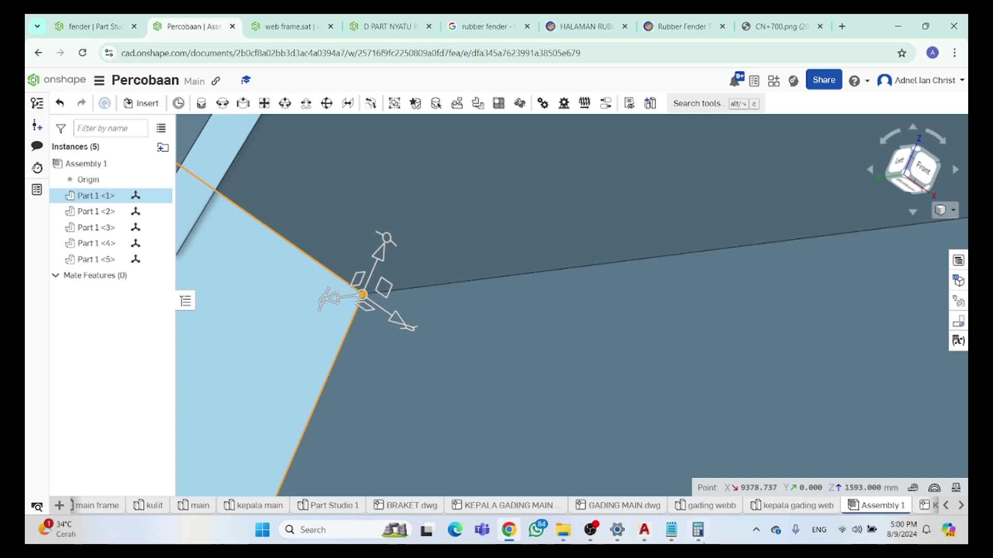
left_click(707, 539)
left_click(855, 309)
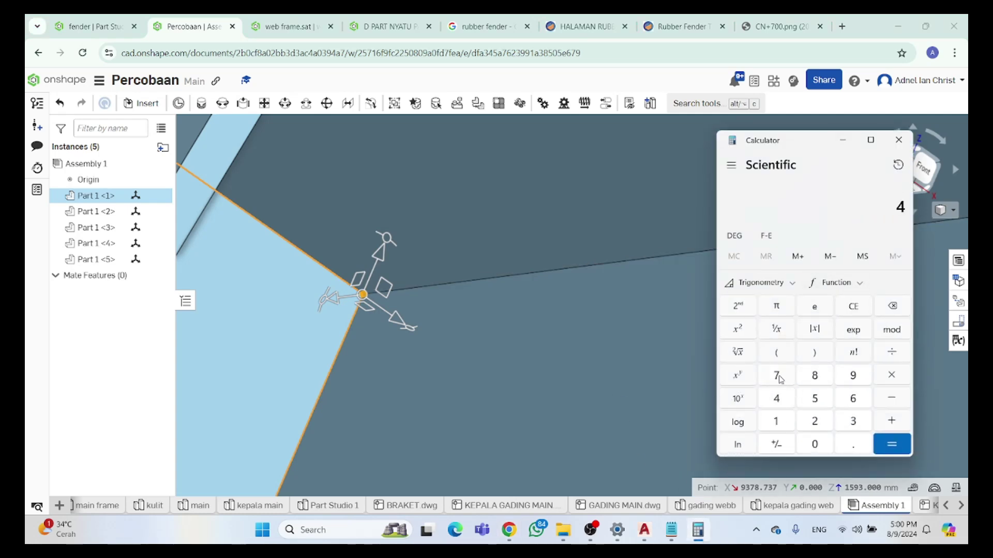
left_click(816, 441)
left_click(821, 396)
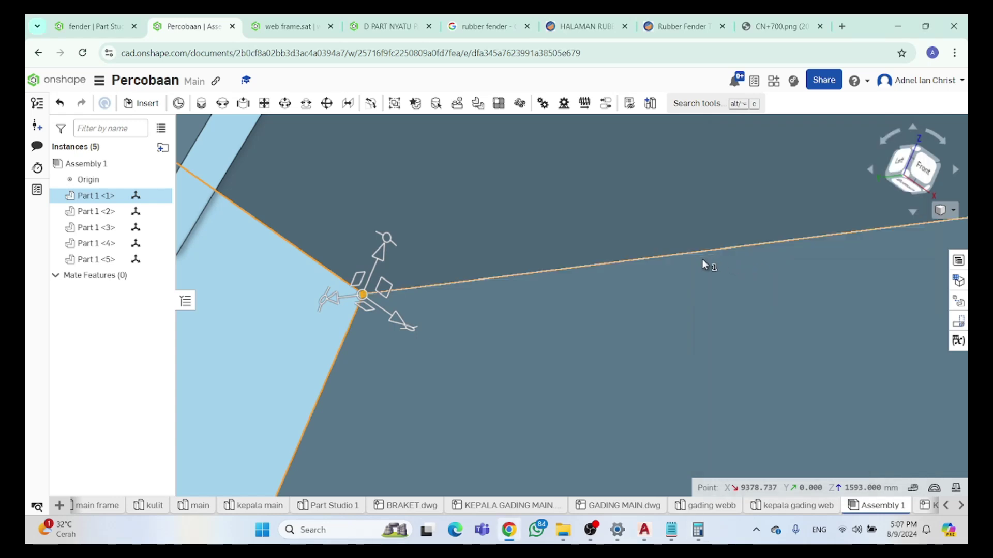
Recheck the coordinates of Part 1 <1>'s upper outer corner point beside Part 1 <5> against the pending Calculator entry
scroll(667, 252, "down", 5)
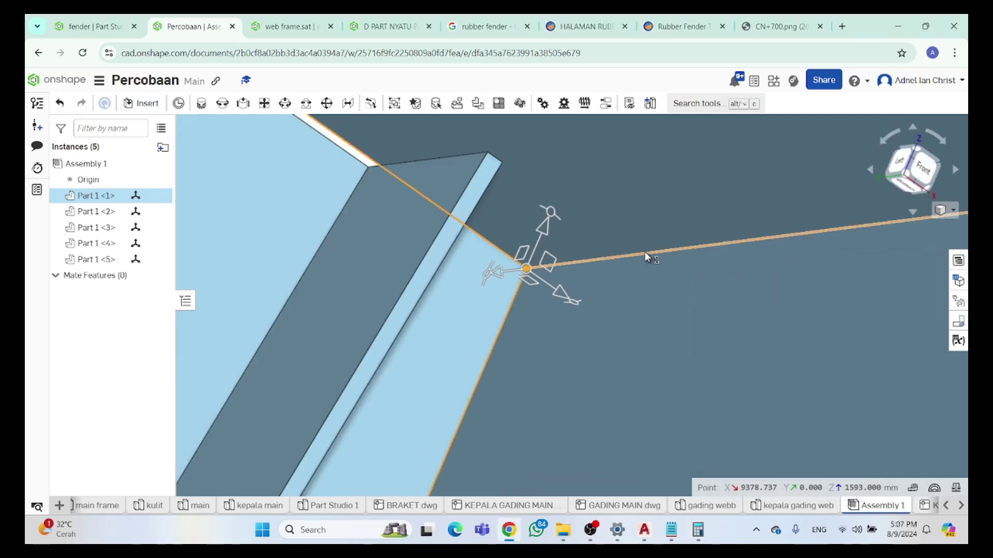
scroll(636, 238, "down", 5)
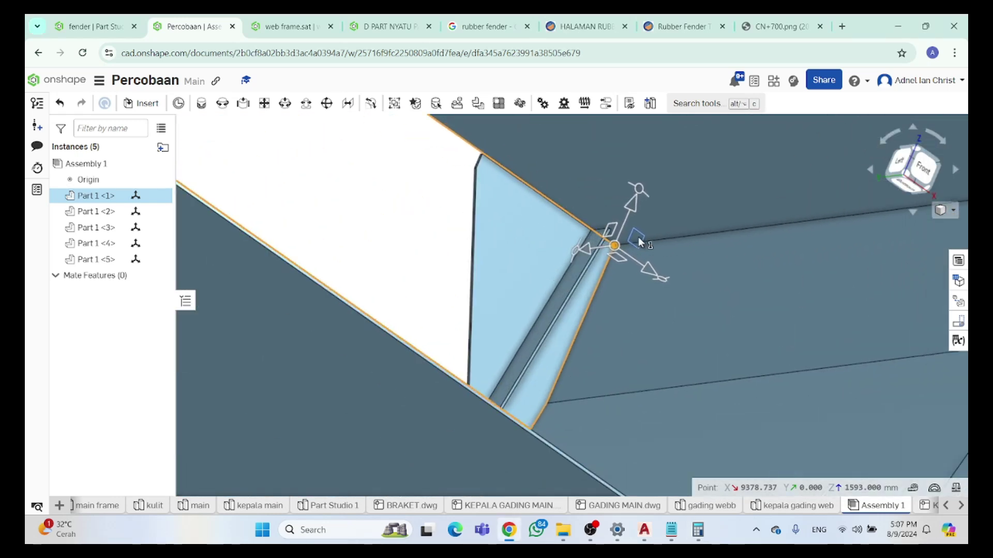
left_click(333, 223)
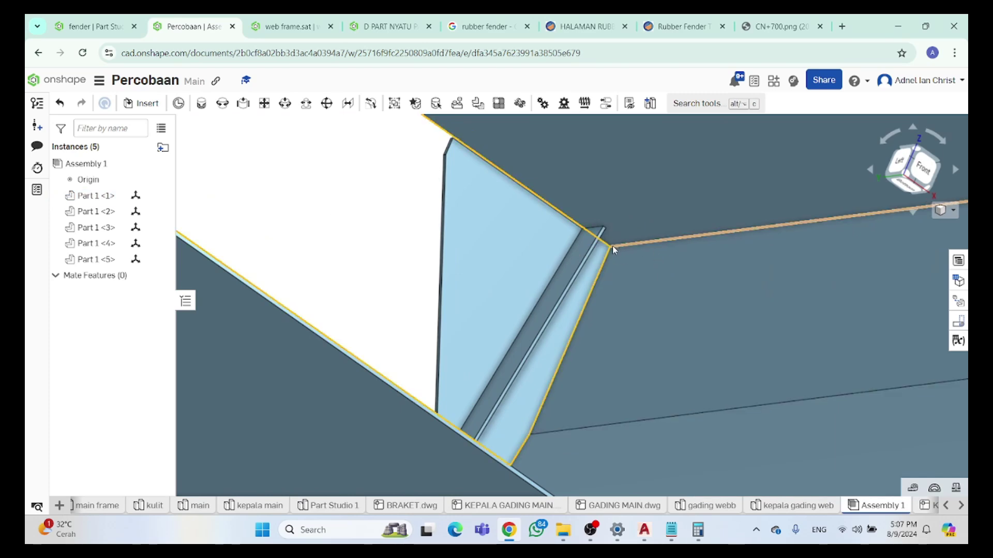
left_click(610, 246)
scroll(613, 240, "up", 5)
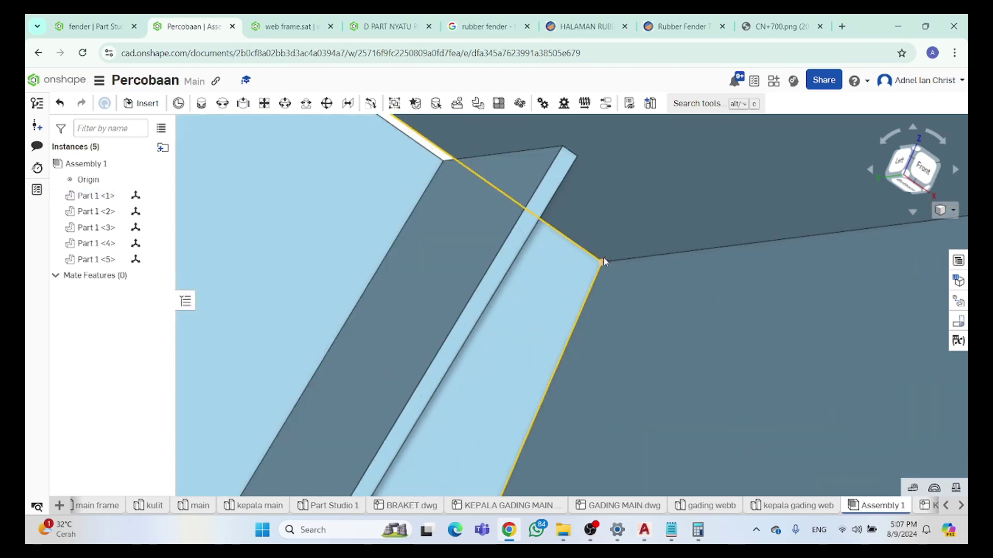
left_click(601, 262)
left_click(696, 531)
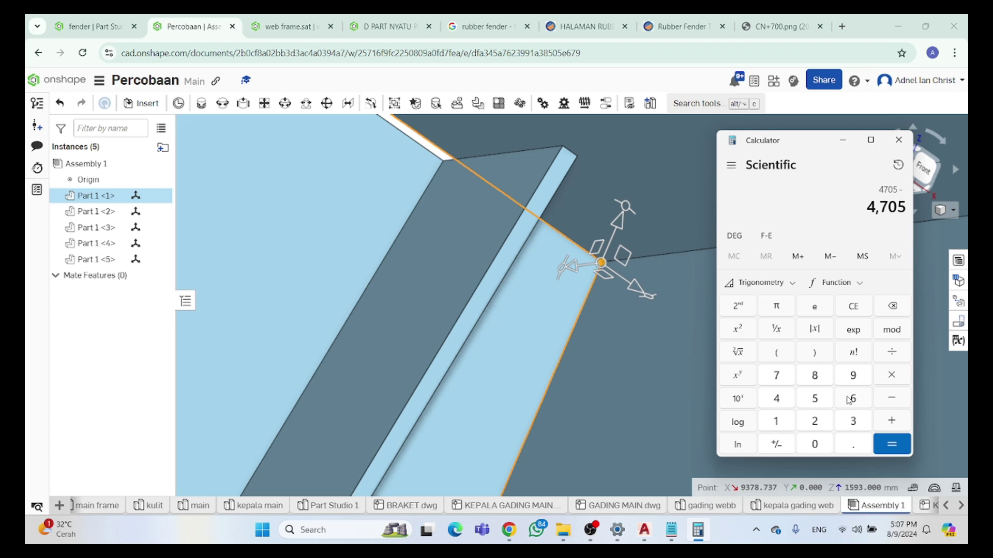
scroll(599, 324, "down", 5)
left_click(600, 322)
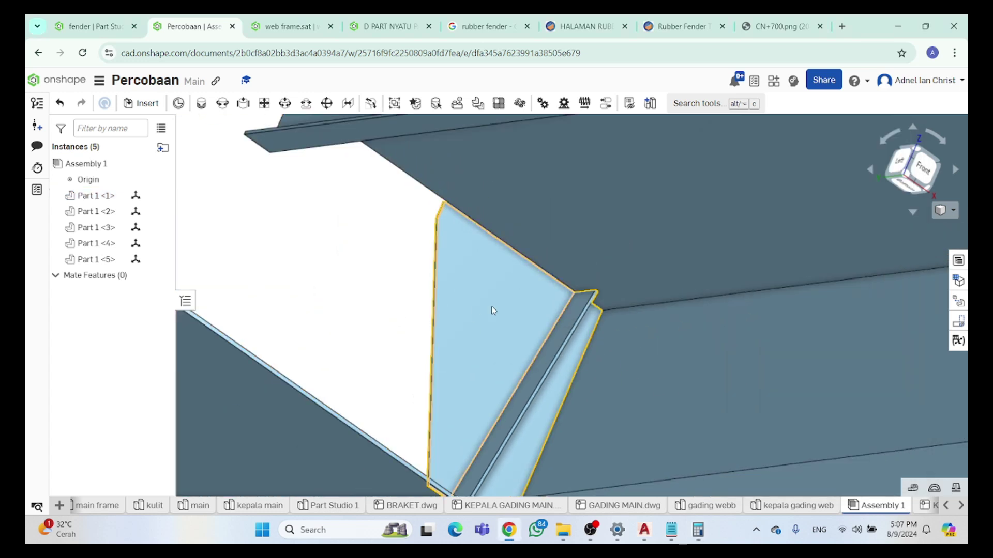
left_click(602, 311)
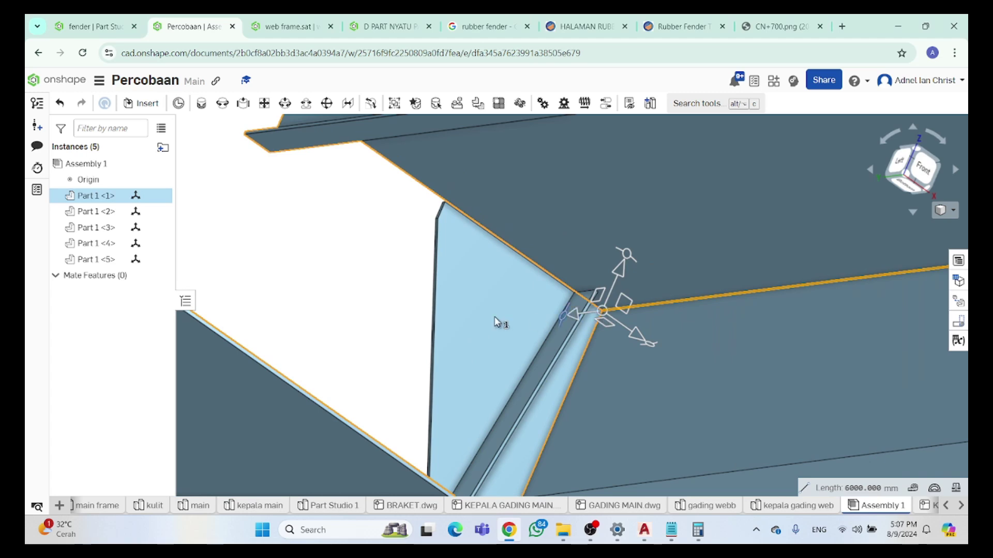
key("space")
scroll(595, 309, "down", 3)
scroll(603, 312, "up", 2)
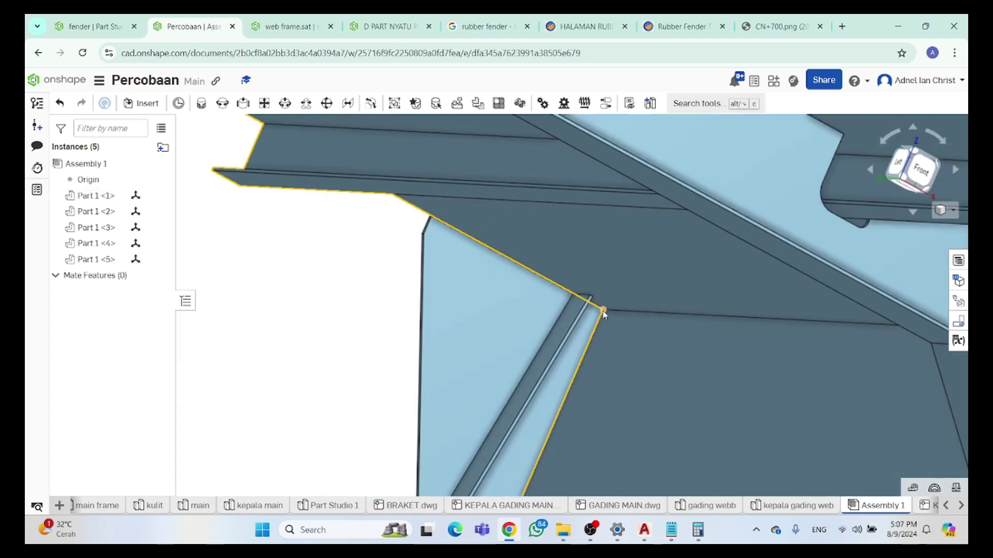
left_click(603, 311)
Try moving Part 1 <1> by -4705 mm along the Y axis, and undo the move
right_click_drag(772, 366, 737, 365)
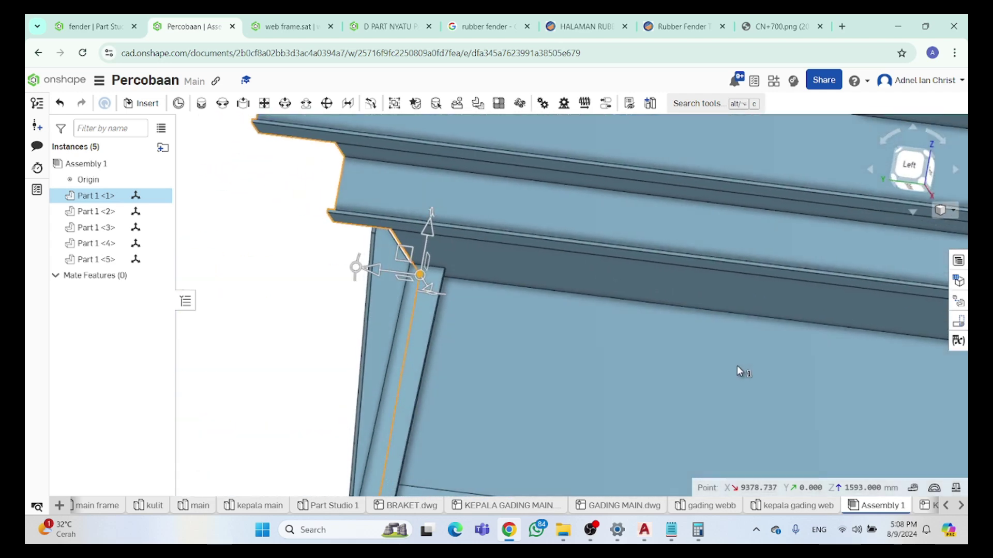
right_click_drag(468, 317, 370, 277)
left_click_drag(388, 274, 406, 274)
key("BackSpace")
type("-")
type("-64.193")
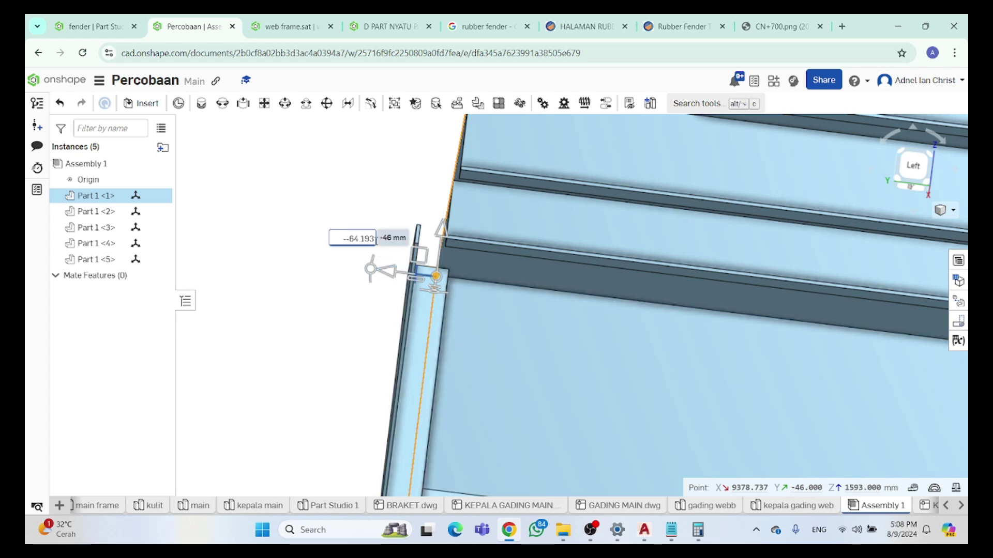
key("BackSpace")
type("4705")
key("Return")
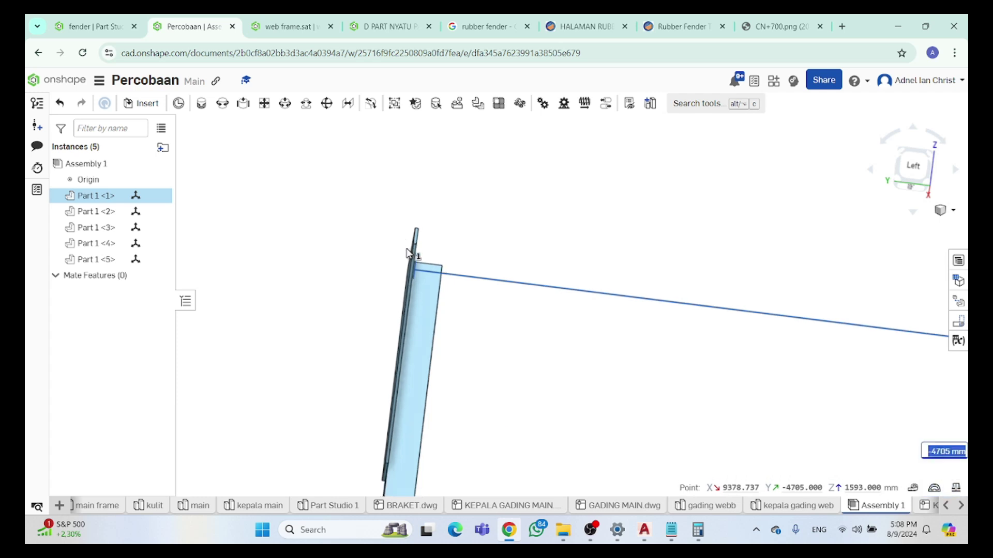
scroll(407, 253, "down", 5)
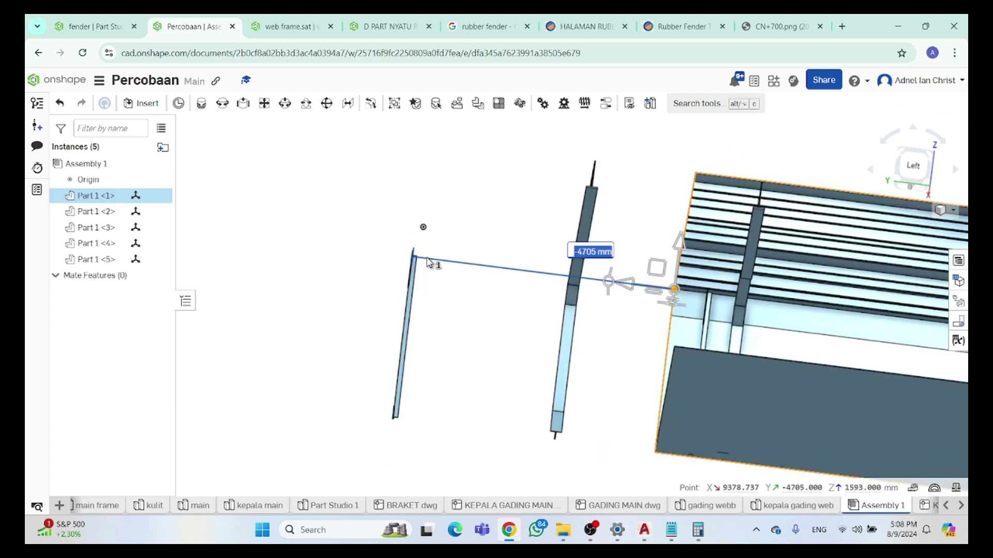
scroll(428, 261, "down", 5)
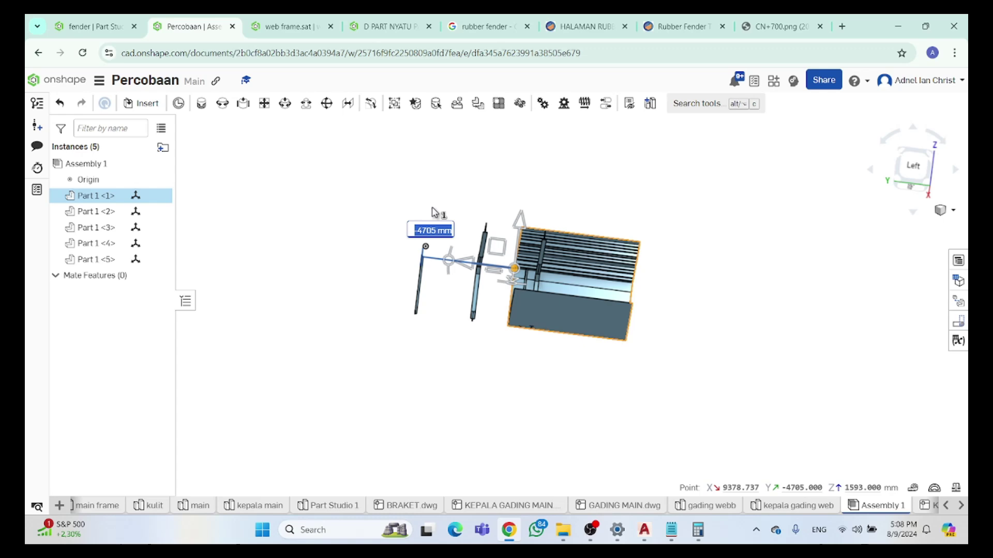
key("Return")
scroll(436, 291, "up", 8)
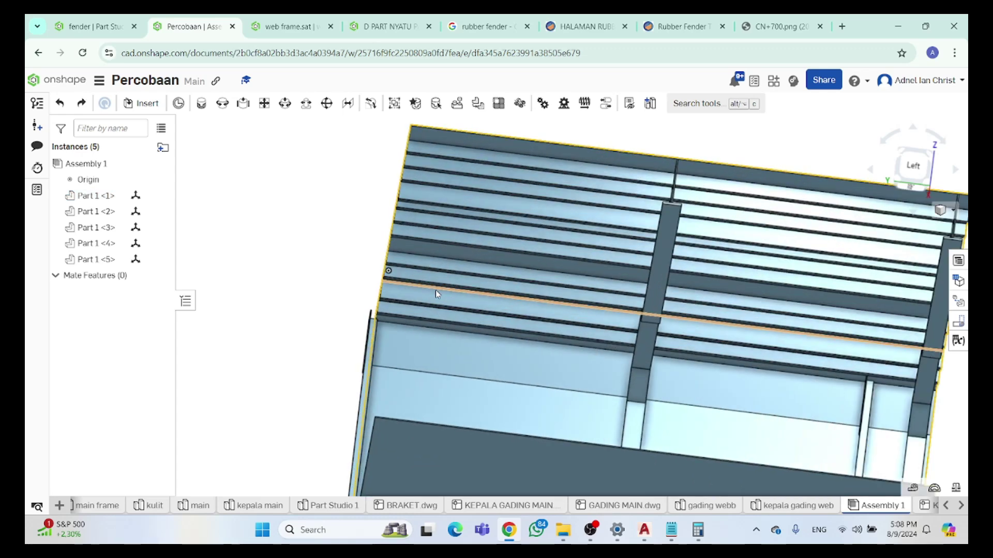
Check the coordinates of Part 1 <5>'s upper outer corner point beside the corner of Part 1 <1>
scroll(435, 290, "down", 8)
scroll(458, 286, "up", 8)
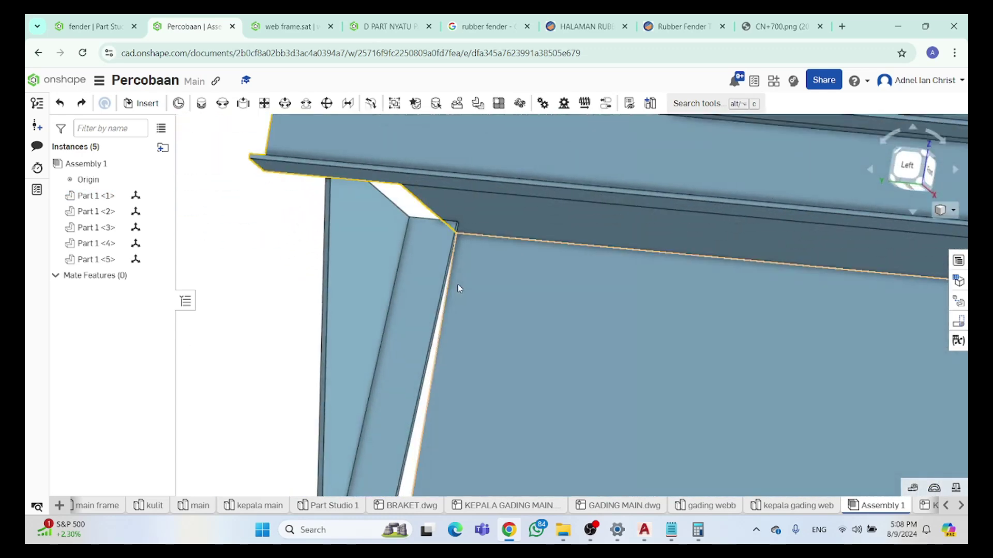
right_click_drag(457, 287, 448, 273)
scroll(451, 256, "down", 8)
right_click_drag(495, 240, 514, 232)
scroll(510, 235, "up", 10)
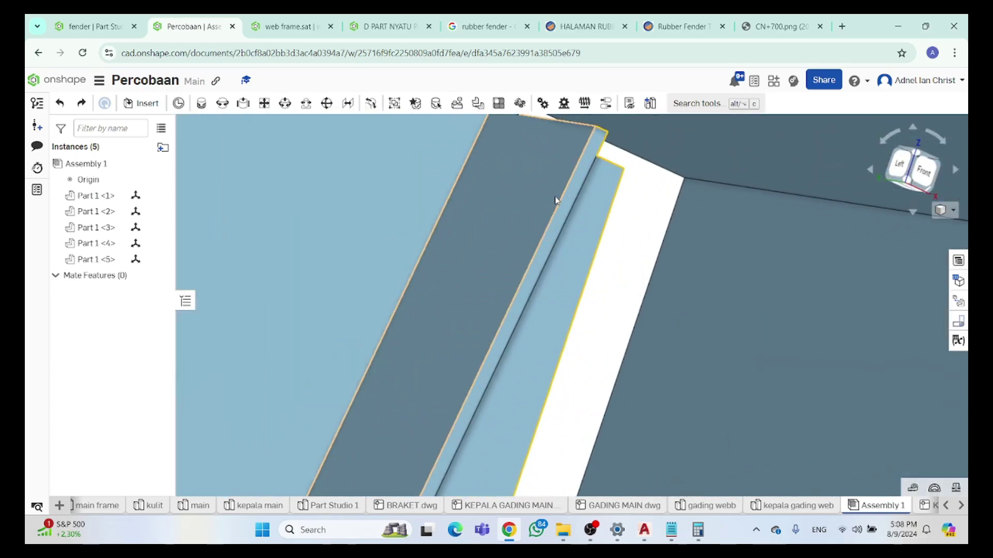
left_click(624, 168)
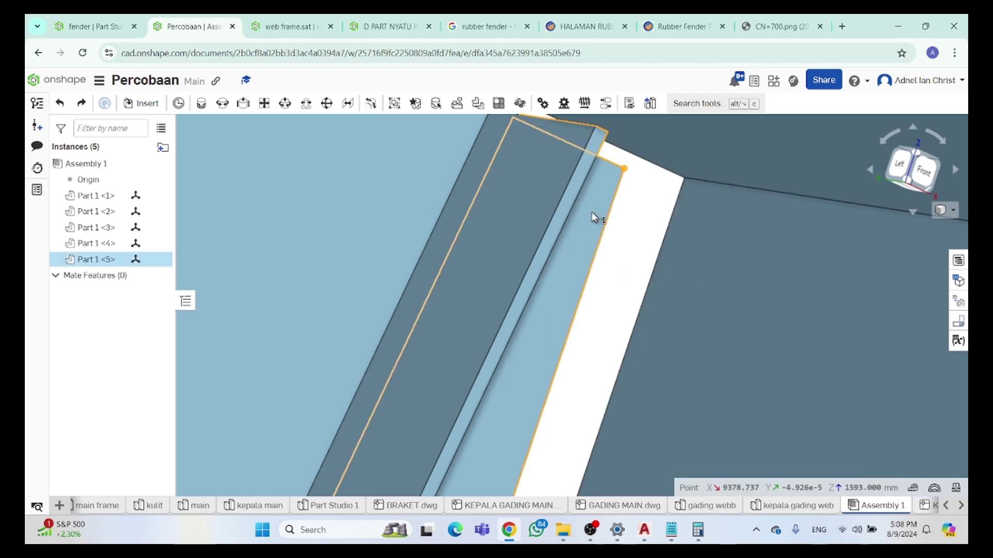
Shift Part 1 <5> freehand along the Y axis until its upper outer corner point is at about -360 mm
scroll(632, 223, "down", 6)
mouse_move(634, 225)
right_mouse_down()
mouse_move(645, 231)
mouse_move(630, 234)
right_mouse_up()
scroll(631, 233, "up", 4)
scroll(633, 236, "up", 4)
right_click_drag(641, 287, 641, 269)
scroll(641, 290, "down", 7)
scroll(613, 347, "down", 4)
scroll(610, 355, "down", 5)
right_click_drag(603, 373, 602, 384)
scroll(640, 428, "up", 4)
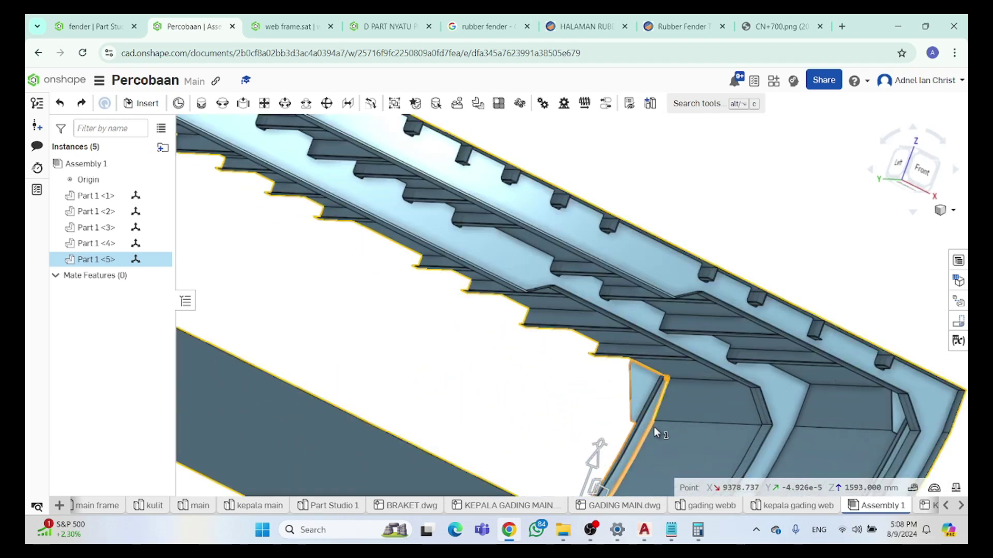
scroll(653, 431, "down", 5)
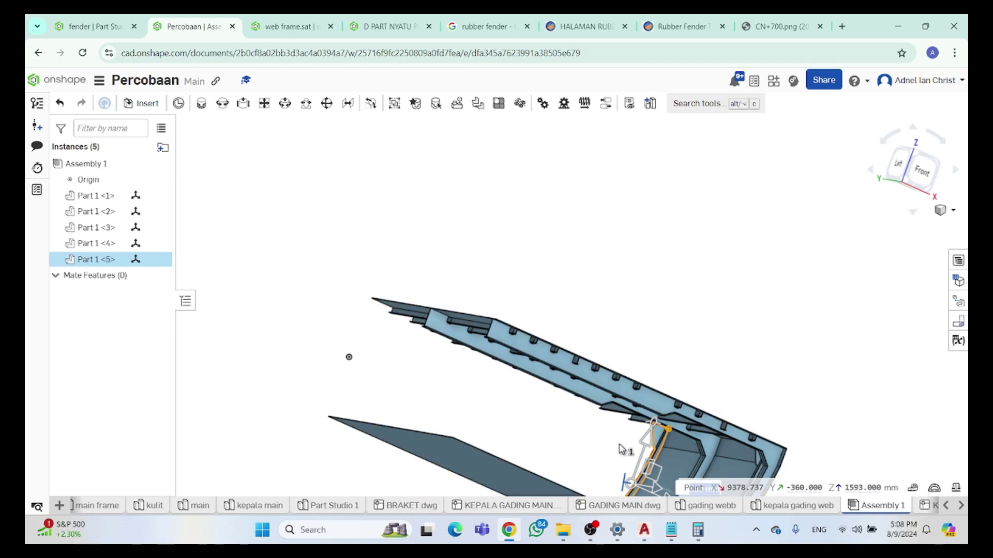
scroll(616, 449, "up", 6)
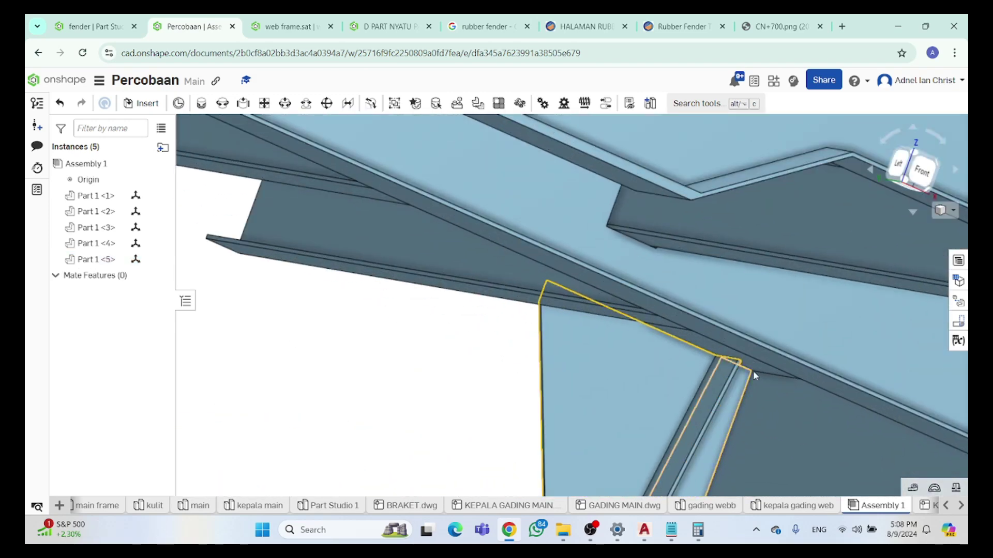
scroll(753, 376, "up", 3)
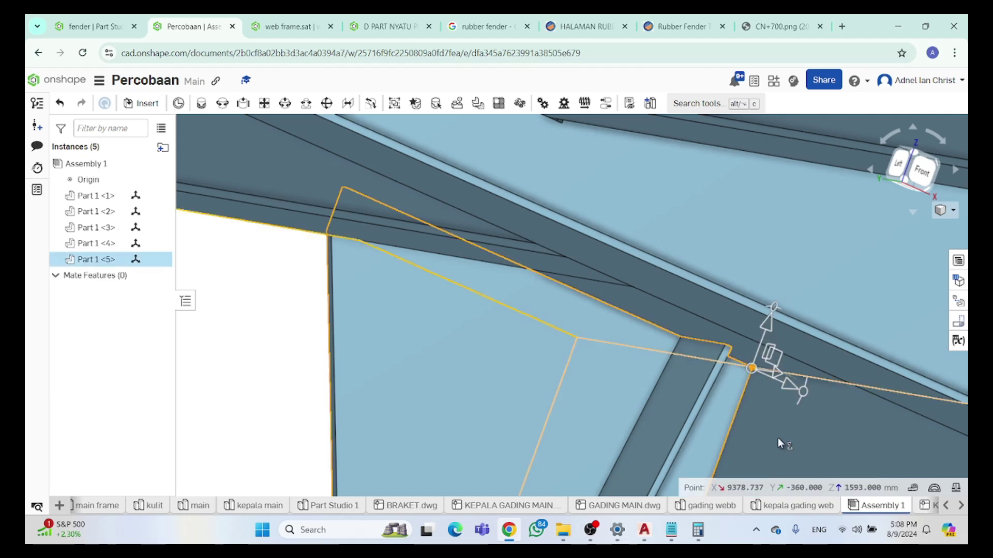
Subtract 360 from the pending 4705 in Calculator, copy the result 4,345, and return to the assembly
mouse_move(696, 531)
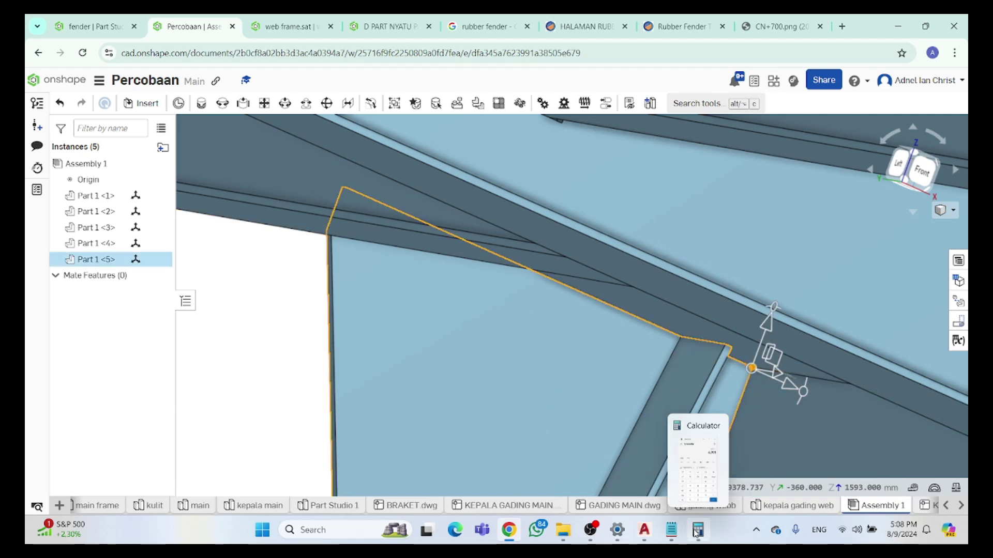
left_click(696, 531)
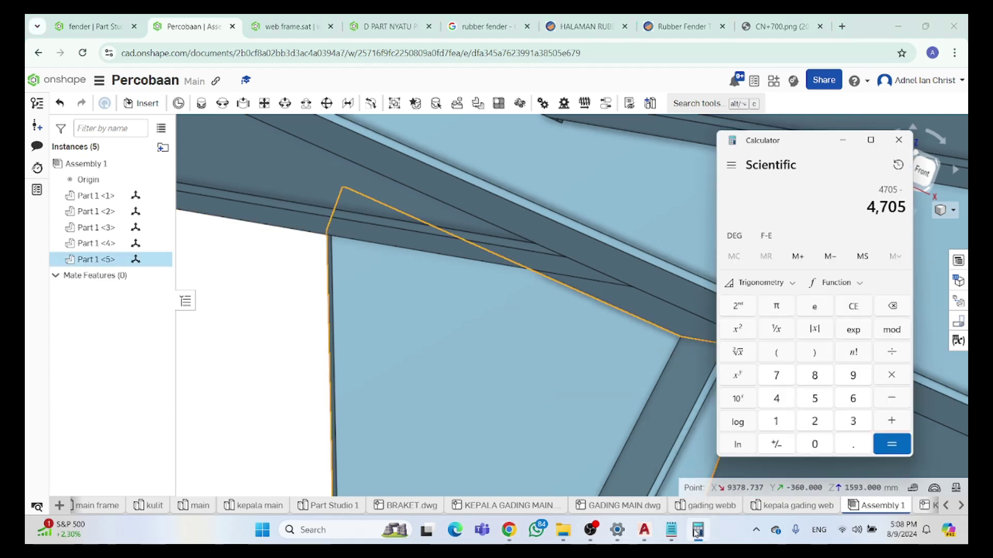
left_click(845, 425)
left_click(853, 400)
left_click(814, 444)
left_click(895, 450)
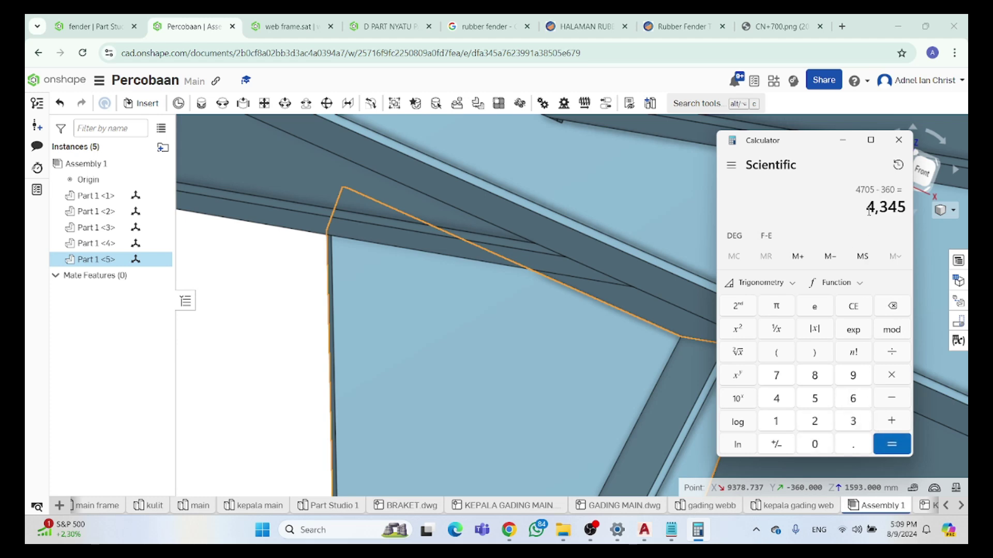
left_click_drag(869, 212, 904, 209)
key("ctrl+c")
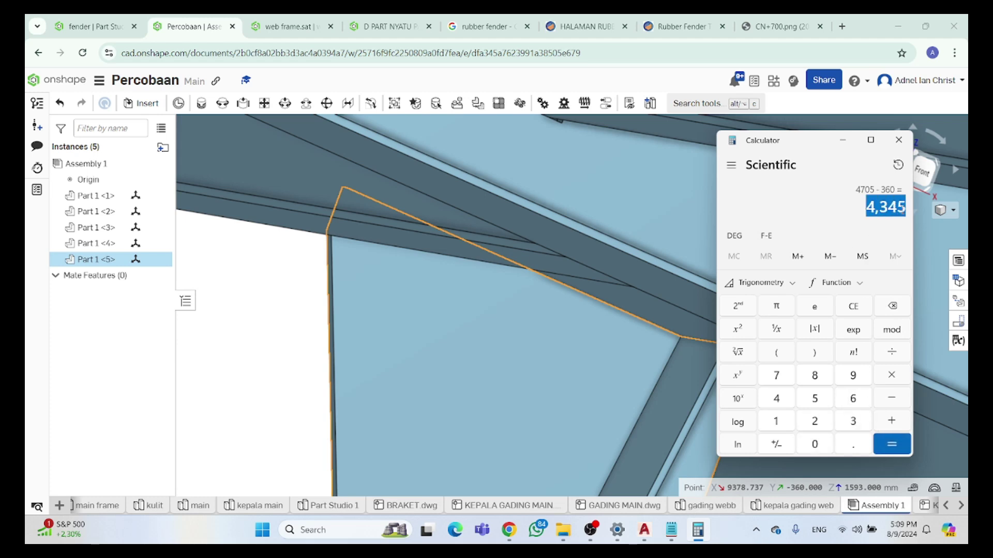
left_click(842, 139)
Try using the copied 4,345 as the Y-axis move distance for Part 1 <5>, and clear the selection
right_click_drag(794, 407, 746, 368)
left_click(756, 372)
key("ctrl+v")
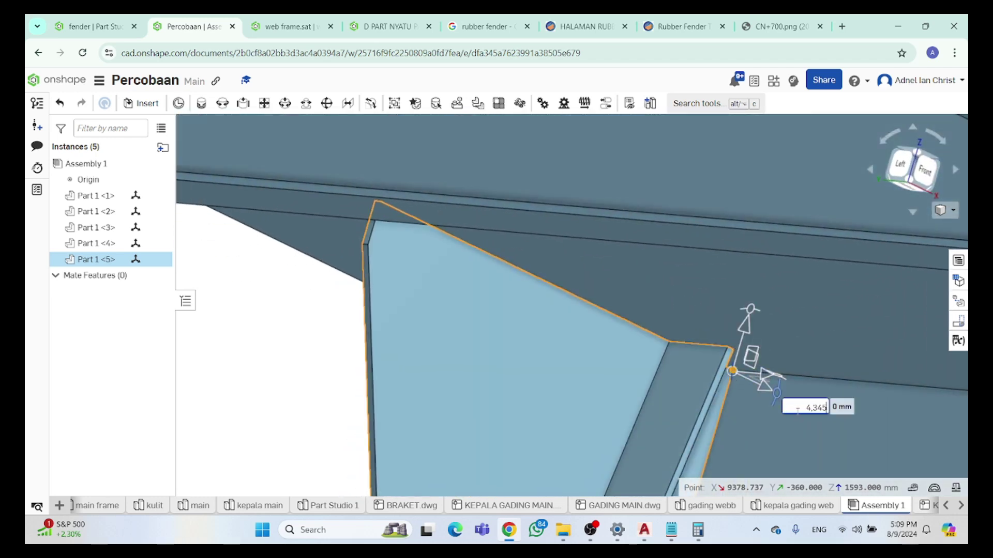
key("alt+Tab")
key("alt+Tab")
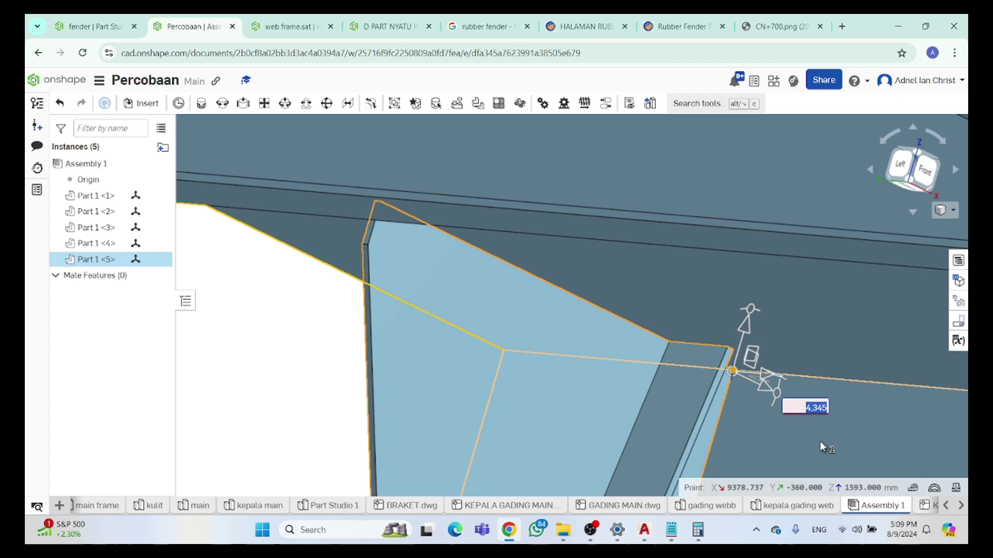
left_click(249, 394)
Try again to move Part 1 <5> by 4,345 mm along the Y axis, then restore its placement at Y -360
scroll(731, 377, "up", 3)
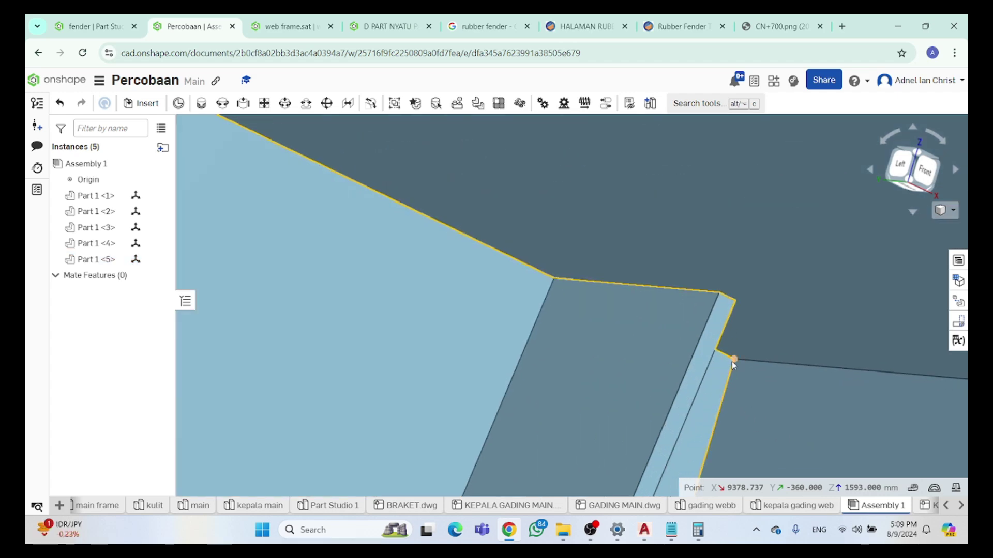
left_click(738, 365)
right_click_drag(793, 411, 771, 409)
left_click_drag(760, 359, 789, 361)
type("4,345")
key("Return")
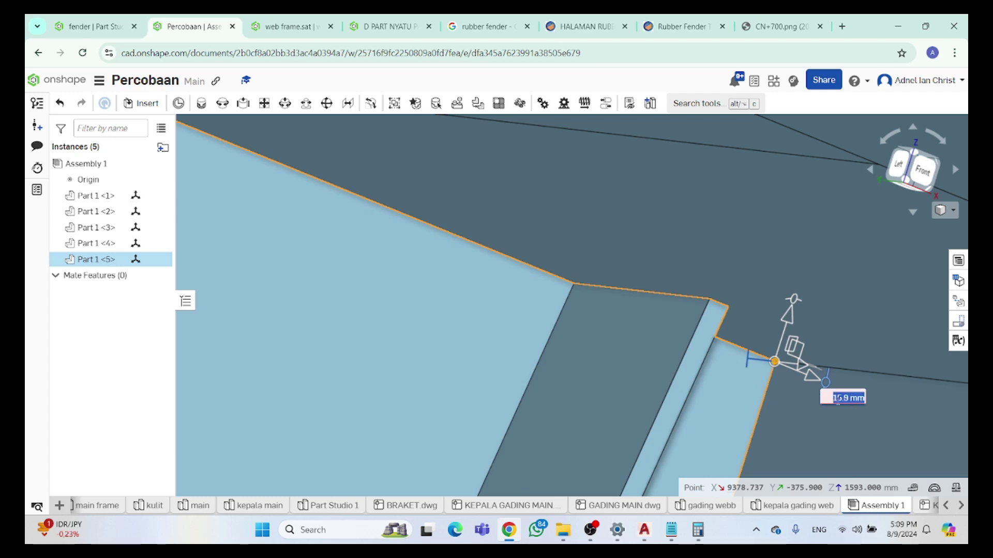
scroll(628, 377, "down", 5)
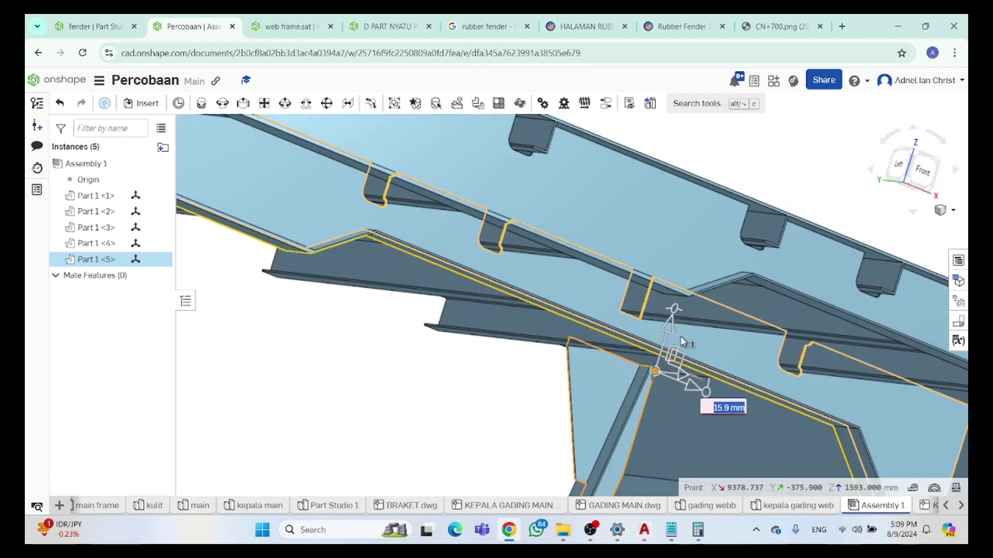
left_click(491, 412)
key("ctrl+z")
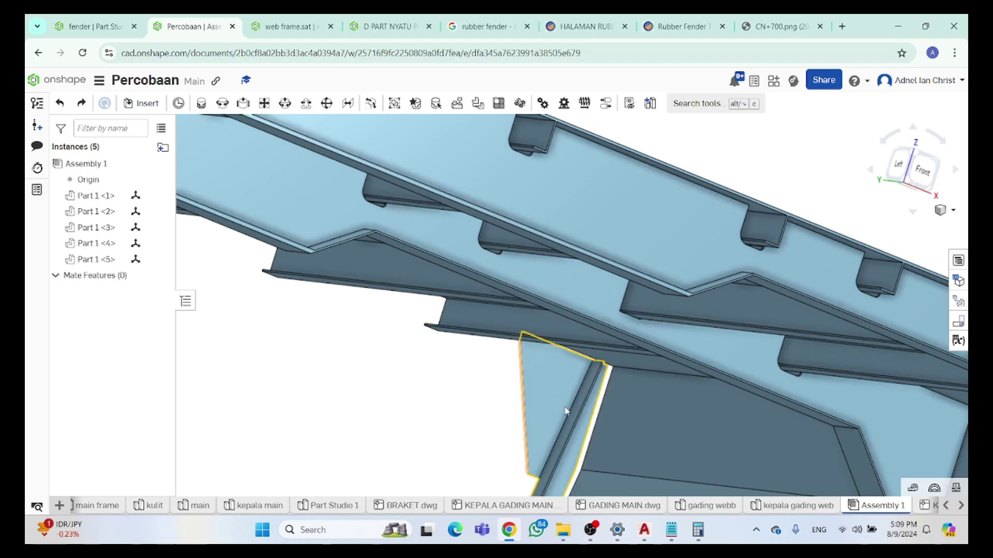
key("ctrl+z")
scroll(629, 391, "up", 5)
key("ctrl+y")
scroll(676, 380, "up", 3)
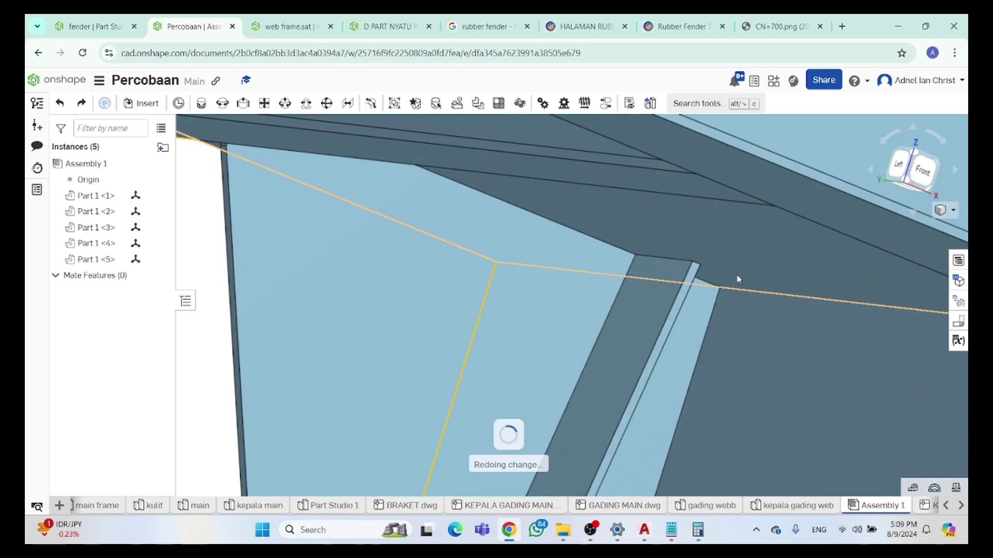
left_click(720, 288)
left_click_drag(732, 294, 735, 295)
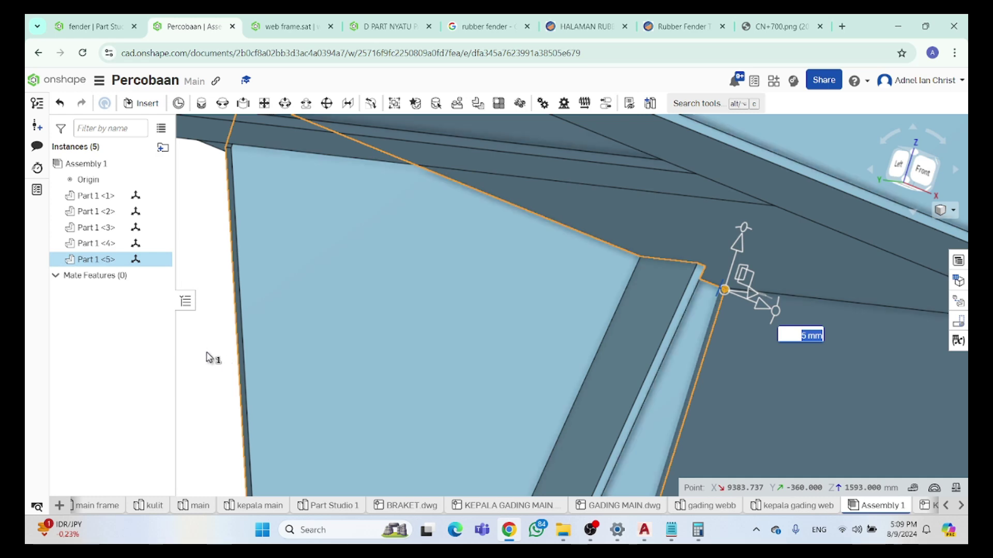
key("ctrl+z")
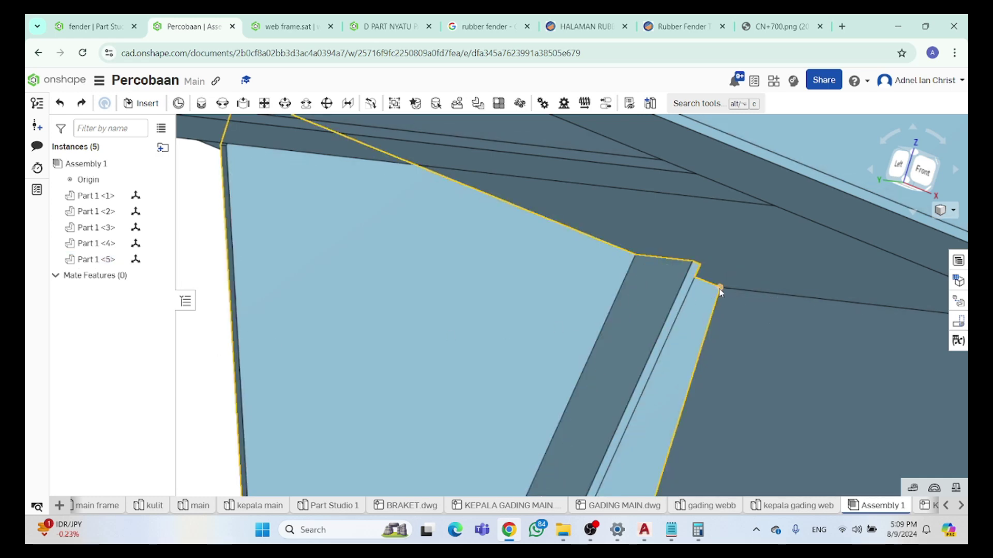
Move Part 1 <5> 4345 mm along the Y axis from its upper outer corner point and clear the selection
left_click(720, 289)
left_click_drag(738, 287, 763, 315)
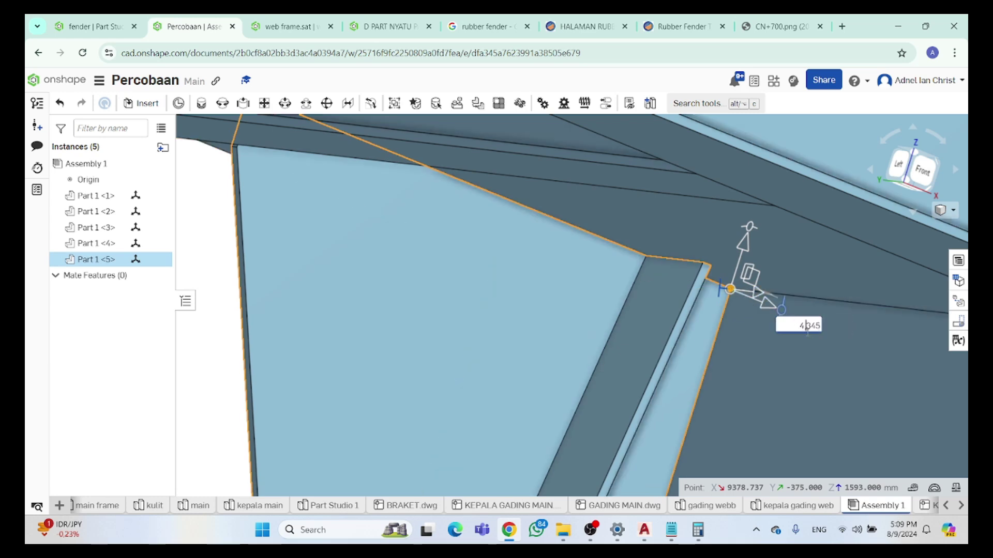
key("Return")
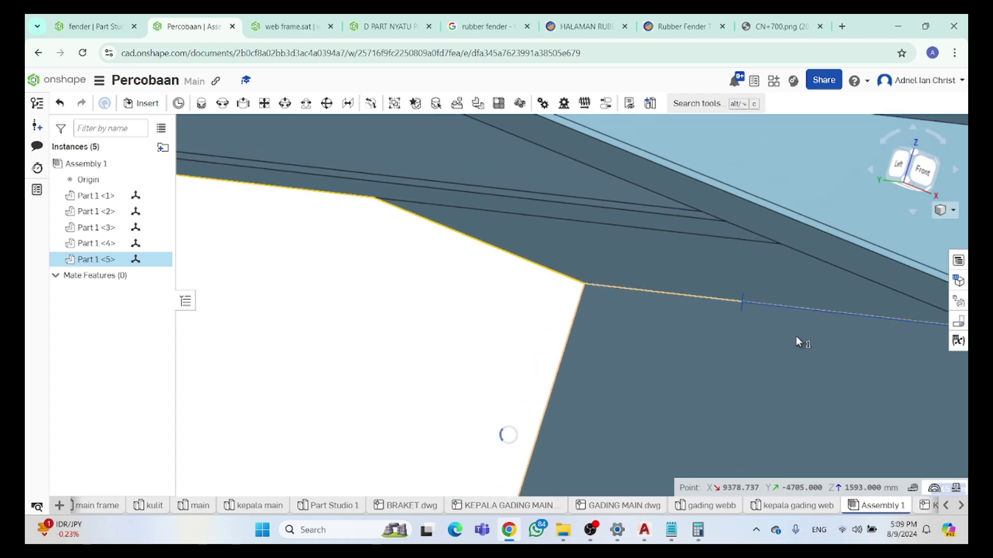
scroll(794, 339, "down", 10)
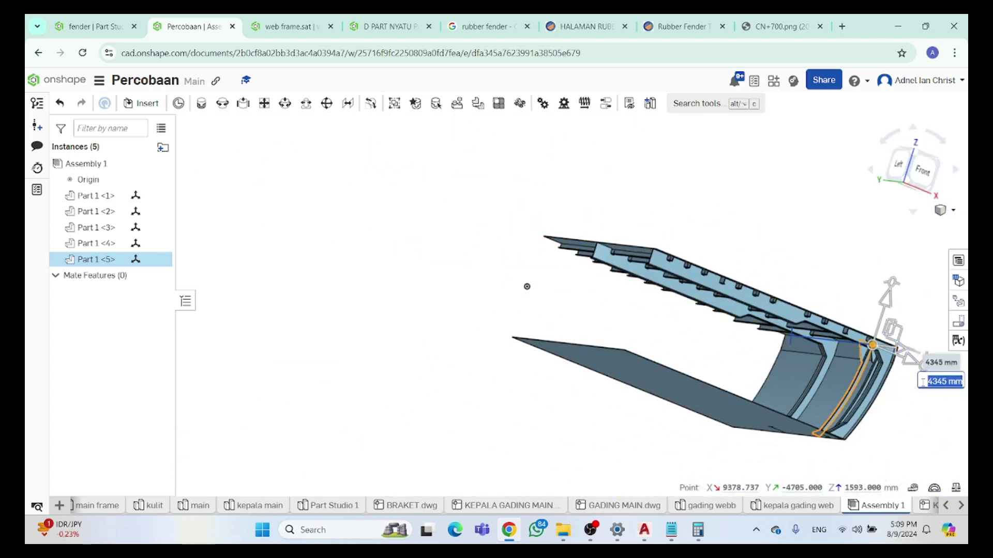
scroll(860, 404, "up", 5)
scroll(864, 305, "up", 10)
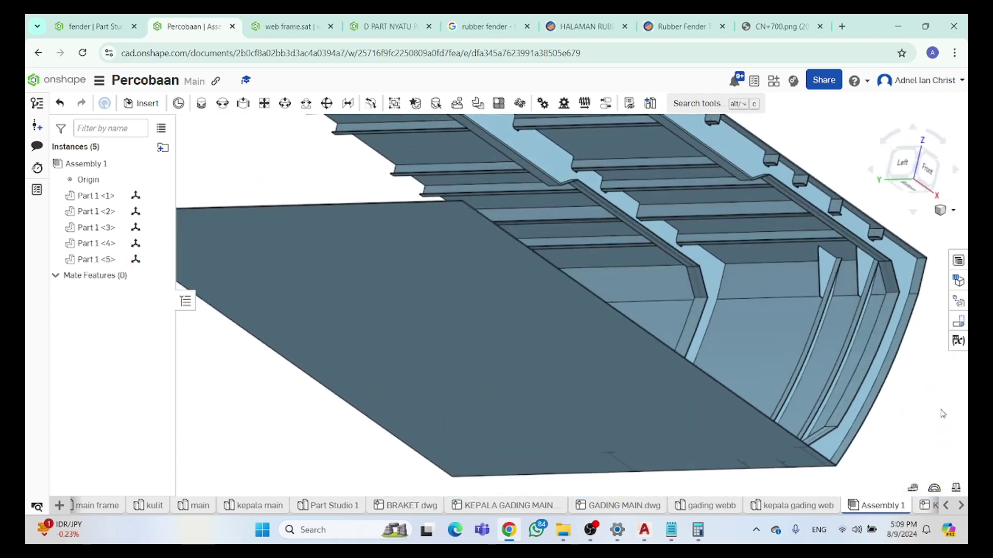
scroll(811, 197, "up", 10)
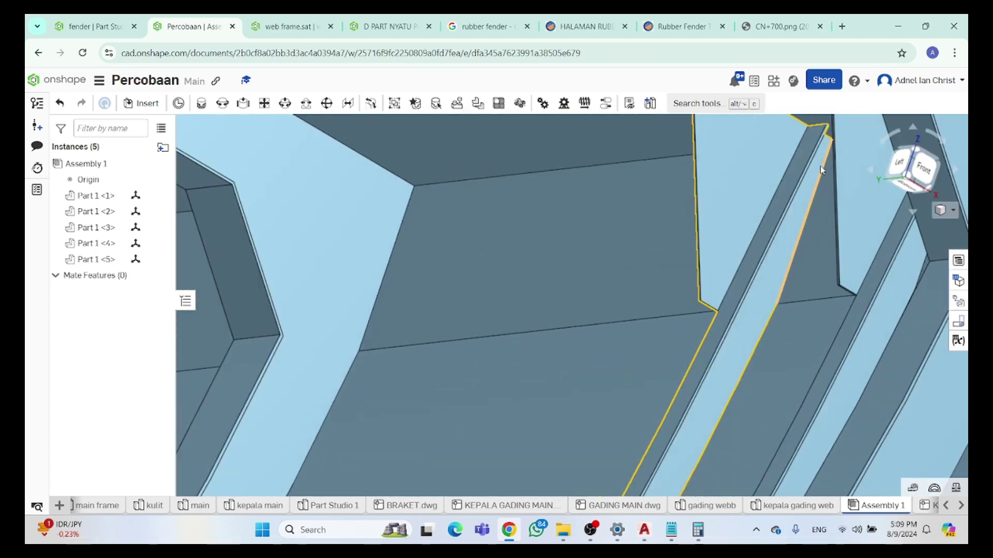
Check the upper outer corner point coordinates of Part 1 <5> and the neighbouring Part 1 <4>
scroll(762, 335, "down", 5)
scroll(695, 404, "up", 6)
scroll(695, 404, "down", 5)
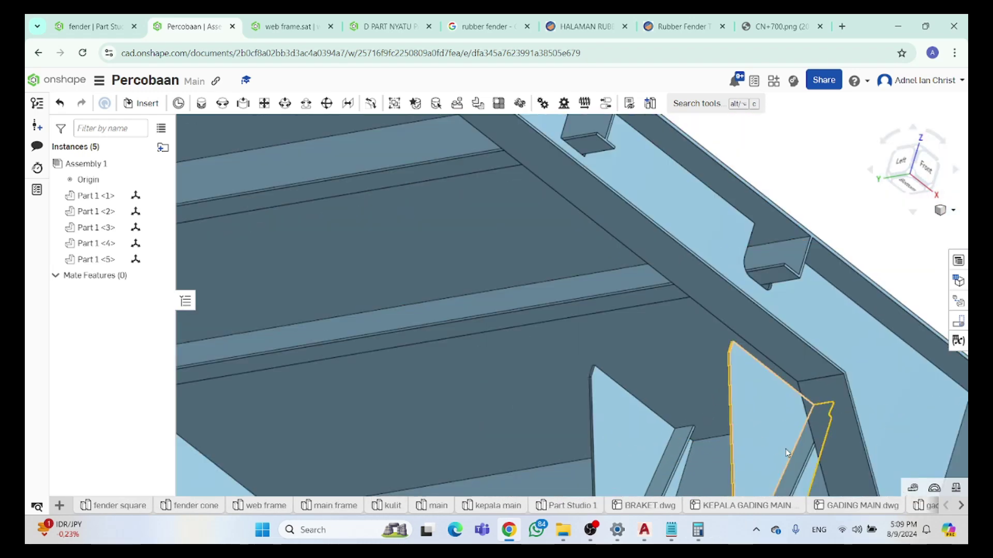
scroll(775, 454, "up", 5)
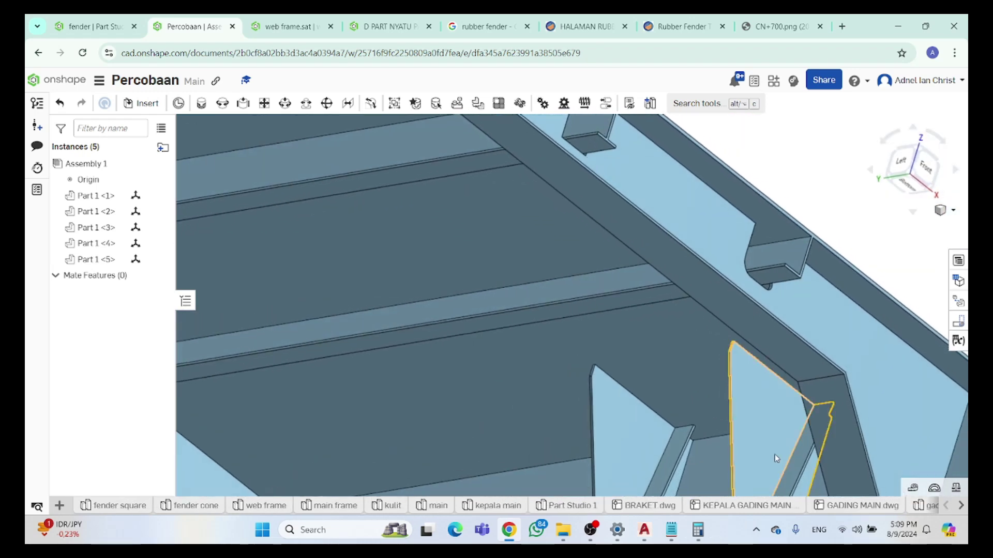
left_click(693, 442)
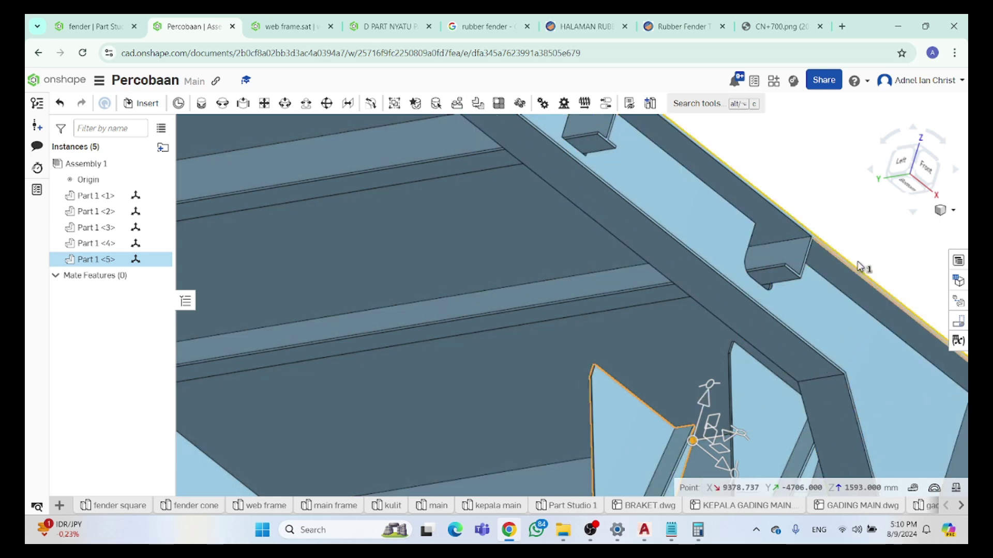
key("Escape")
scroll(800, 443, "down", 3)
scroll(800, 443, "up", 5)
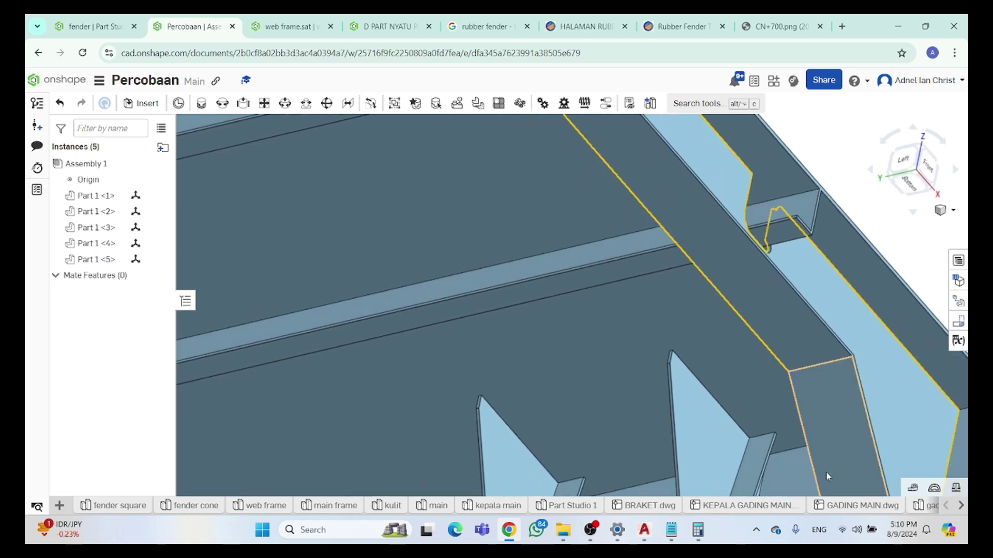
left_click(771, 457)
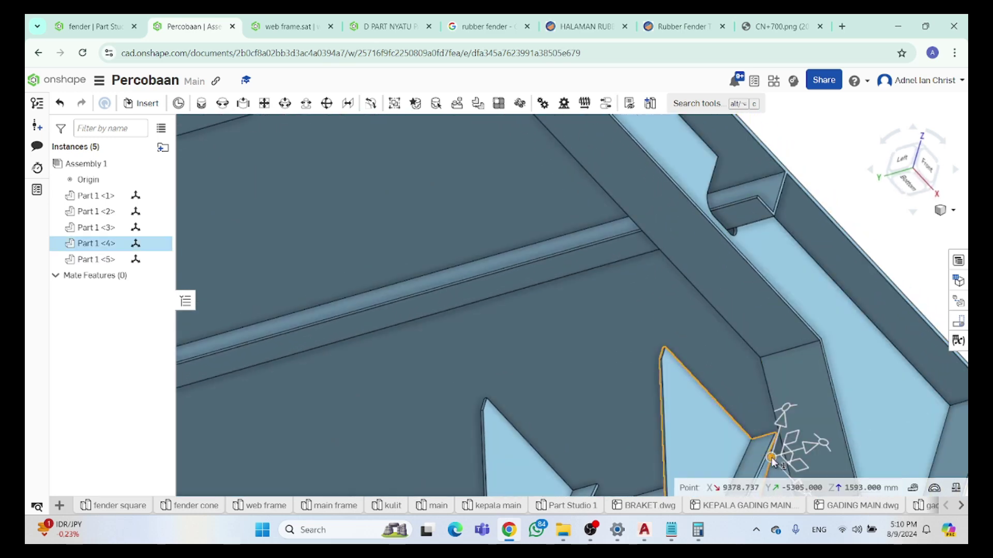
left_click(864, 263)
key("Escape")
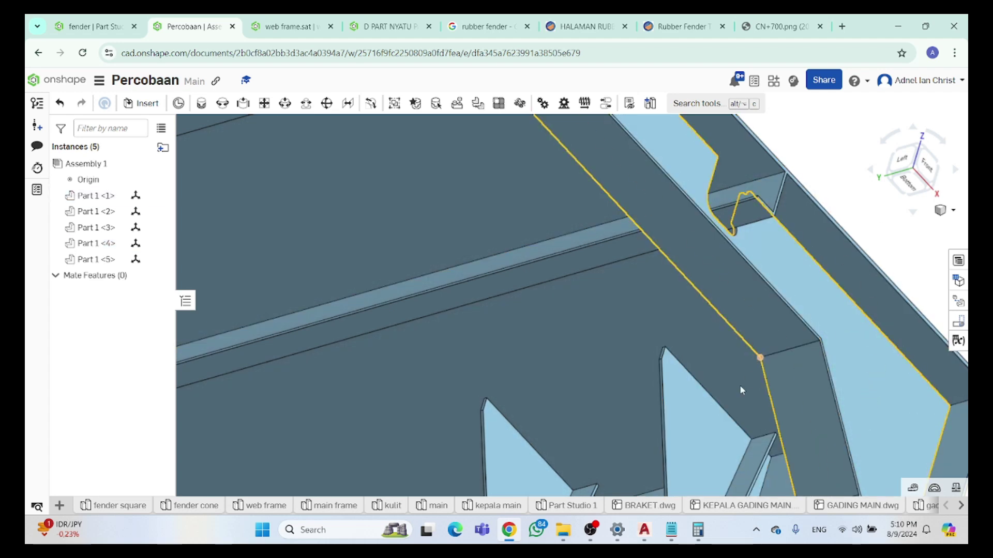
Try to move Part 1 <5> 1 mm along the Y axis from its upper outer corner point
scroll(748, 374, "down", 3)
scroll(665, 445, "up", 6)
left_click(656, 449)
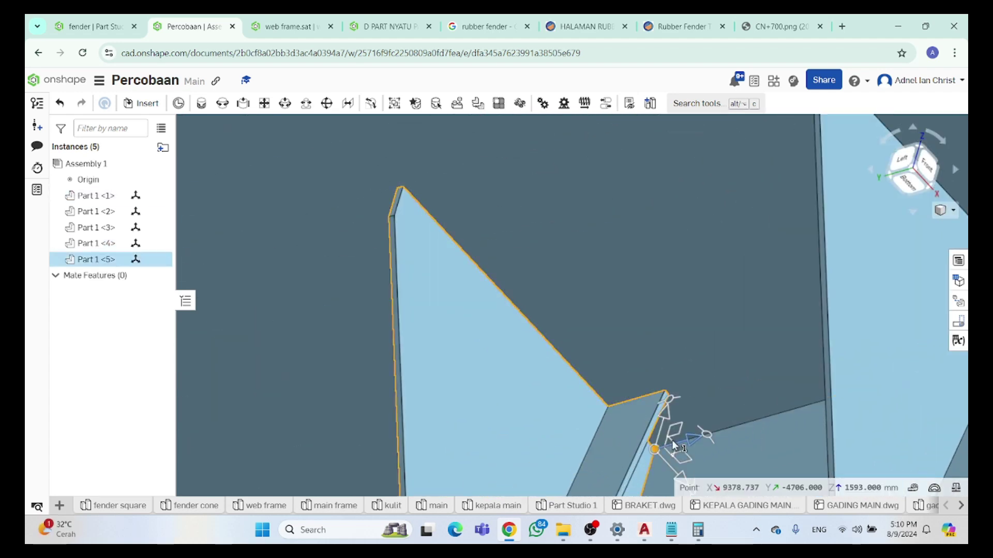
right_click_drag(679, 445, 718, 439)
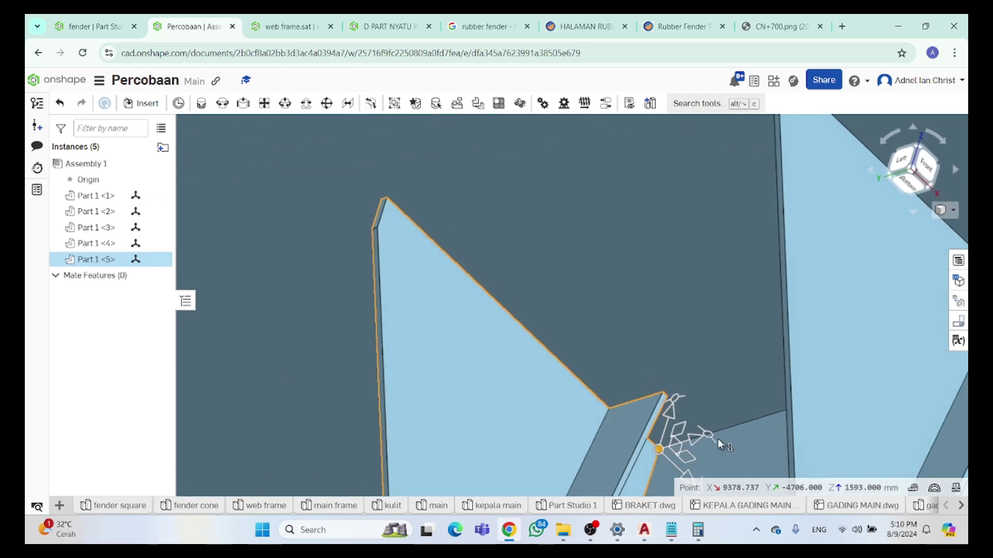
left_click_drag(680, 440, 678, 443)
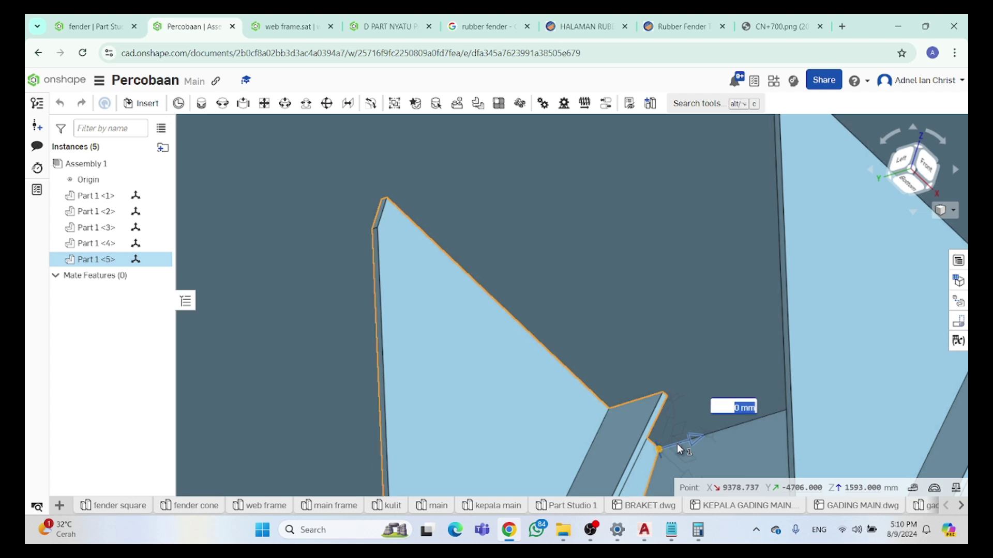
left_click_drag(679, 443, 679, 445)
type("2")
key("BackSpace")
type("1")
key("Return")
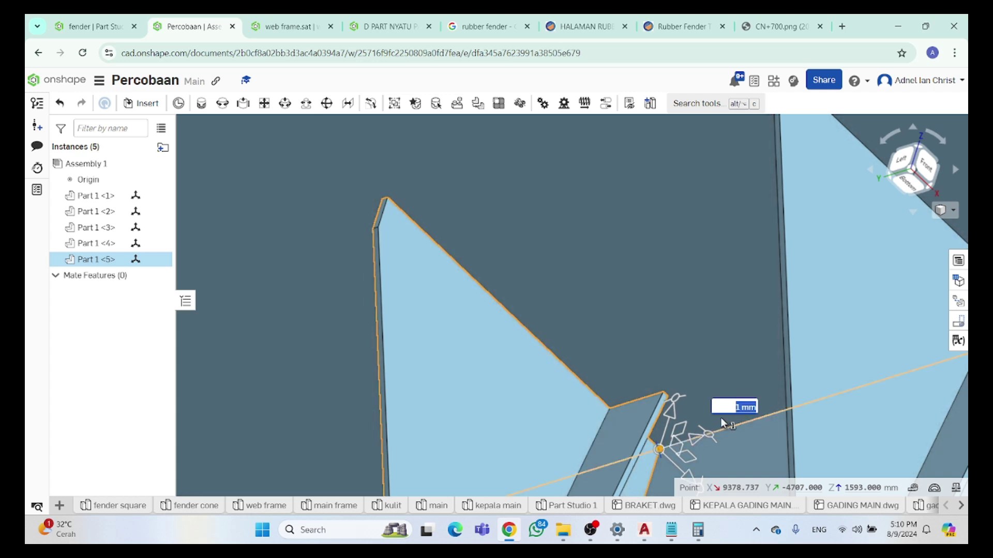
Try Y-axis move distances of -2 mm and 1 mm for Part 1 <5>, then reset the distance to 0 and clear the selection
type("-2")
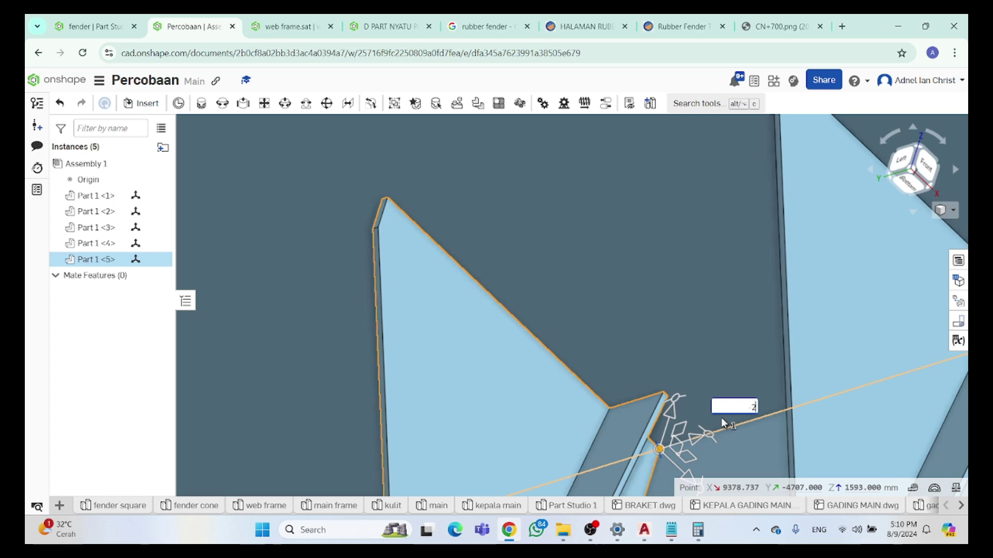
key("Return")
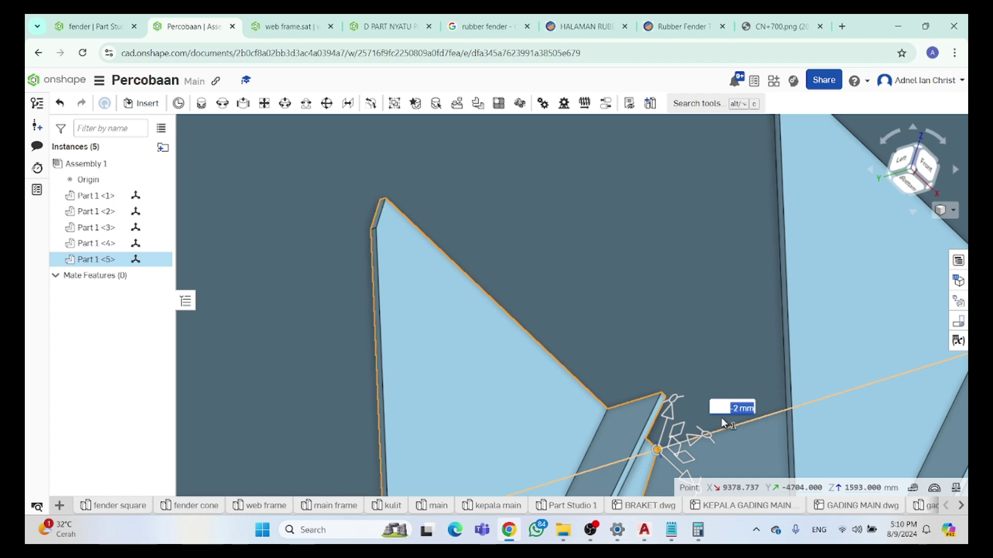
type("1")
key("Return")
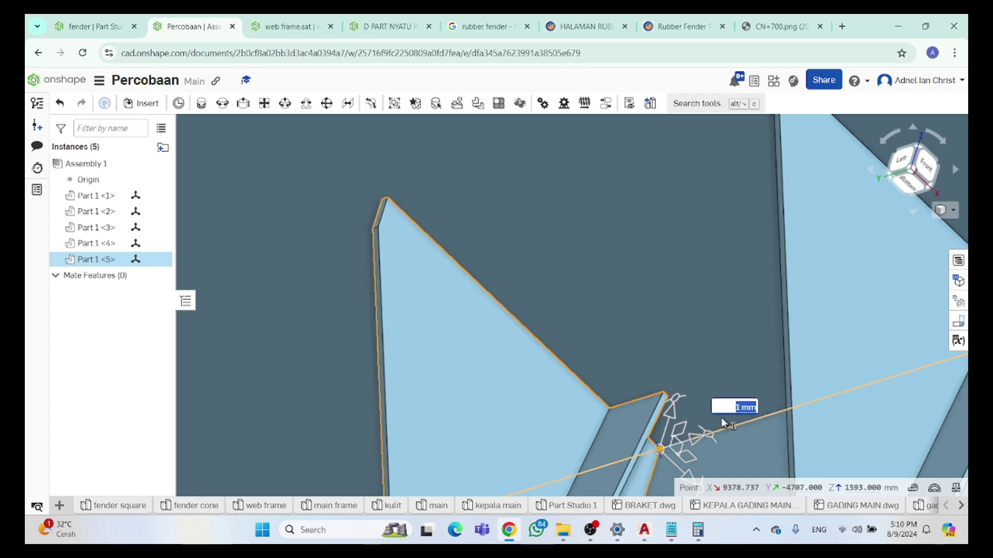
type("0")
key("Return")
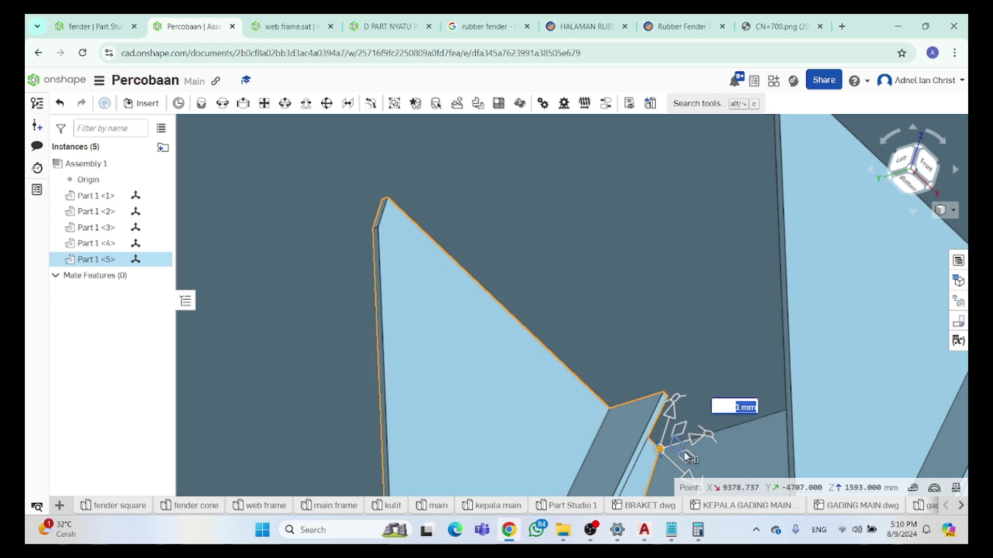
scroll(863, 383, "down", 5)
scroll(863, 382, "down", 5)
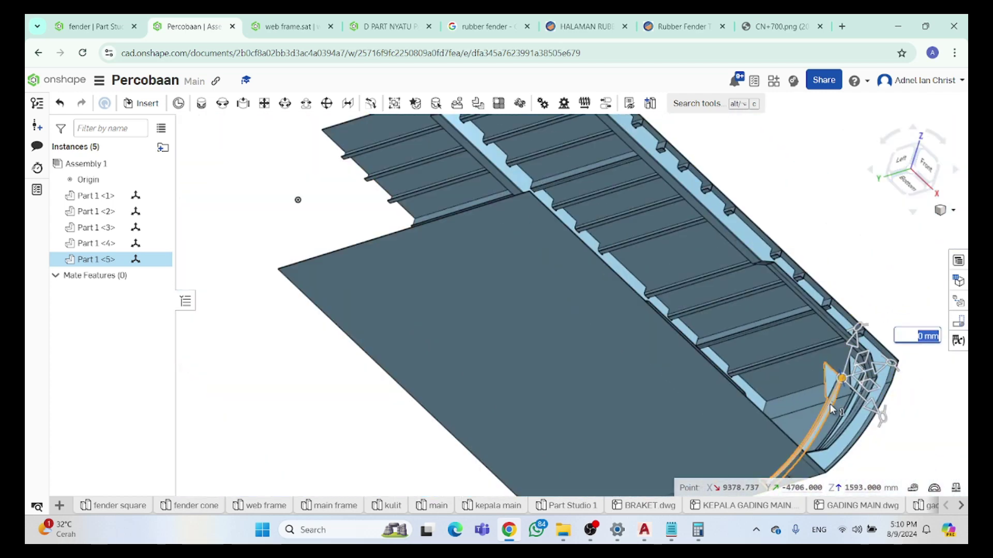
scroll(841, 377, "up", 5)
scroll(912, 287, "down", 5)
left_click(911, 287)
scroll(842, 354, "up", 10)
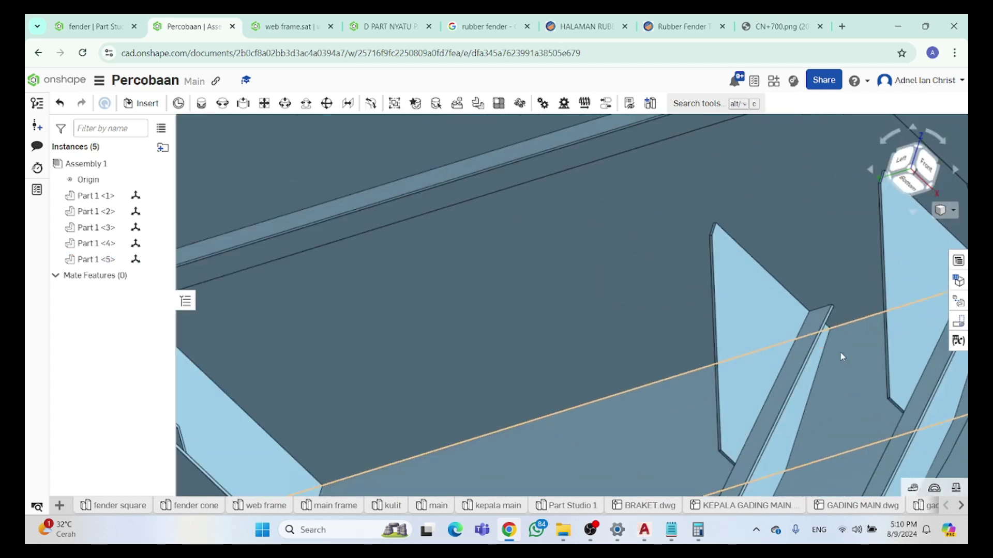
Move Part 1 <5> by 1 mm along the Y axis to Y -4707 and clear the selection
left_click(820, 299)
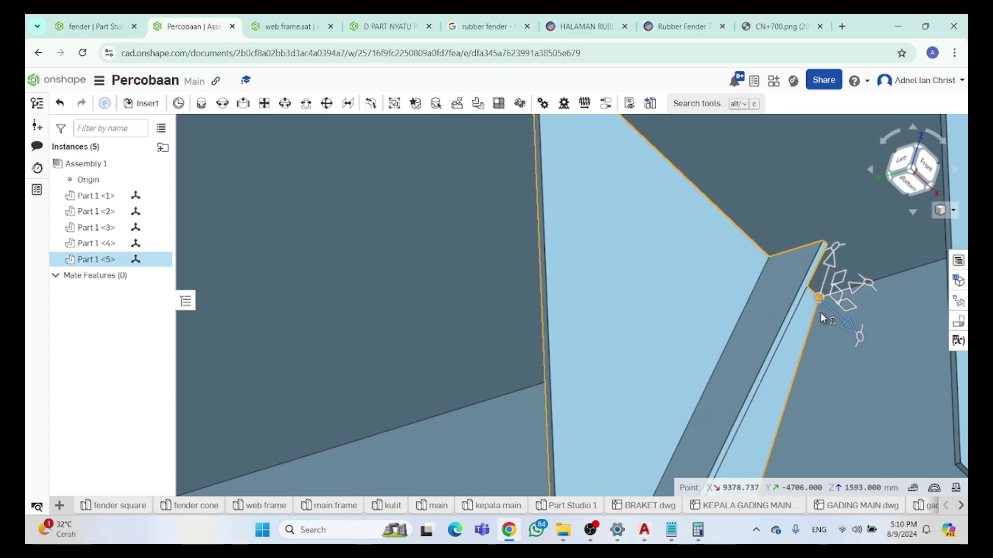
scroll(828, 295, "up", 5)
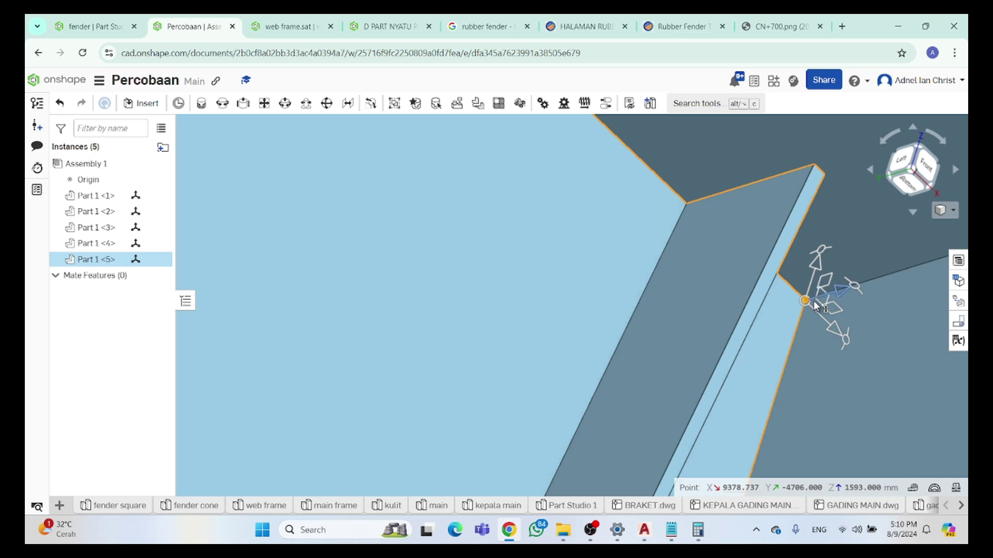
left_click_drag(813, 305, 817, 305)
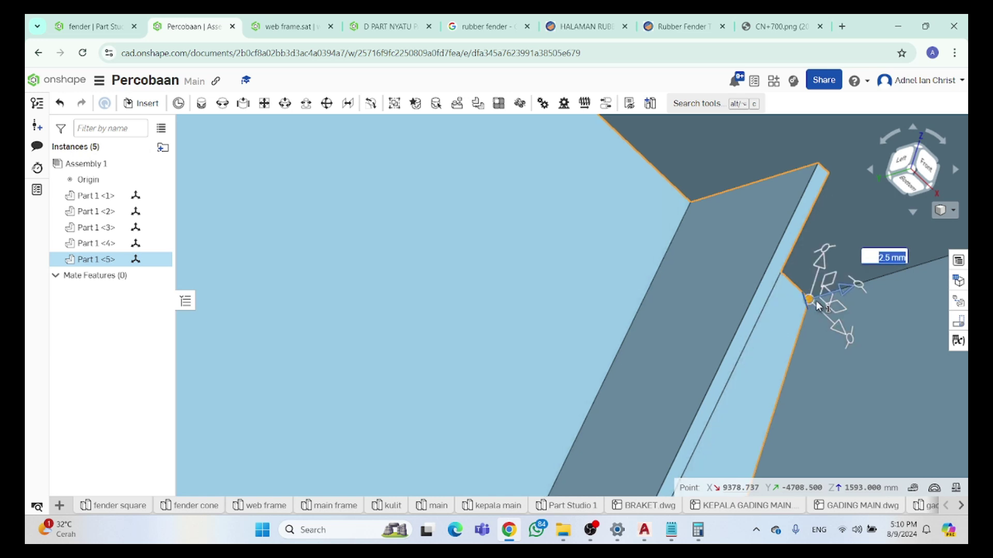
type("1")
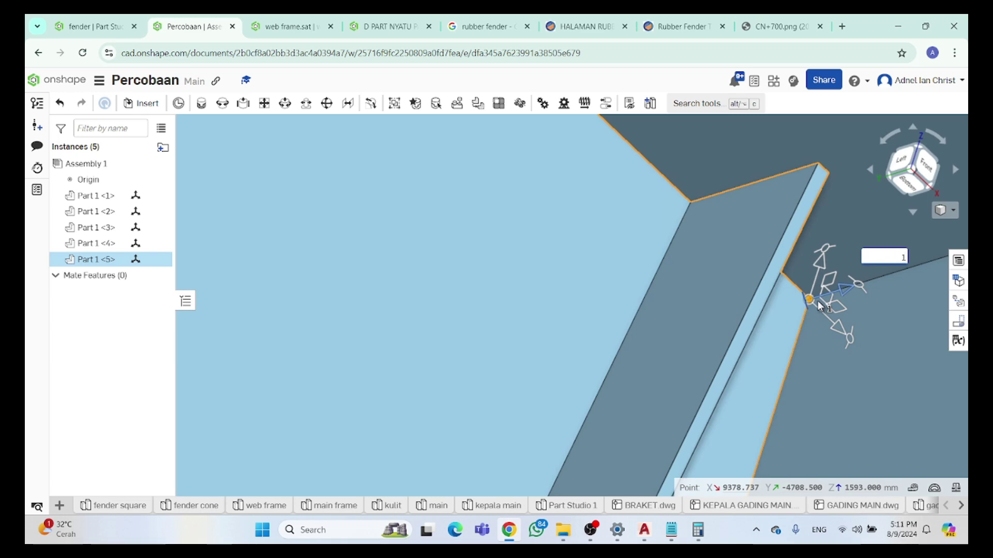
key("Return")
scroll(835, 240, "down", 10)
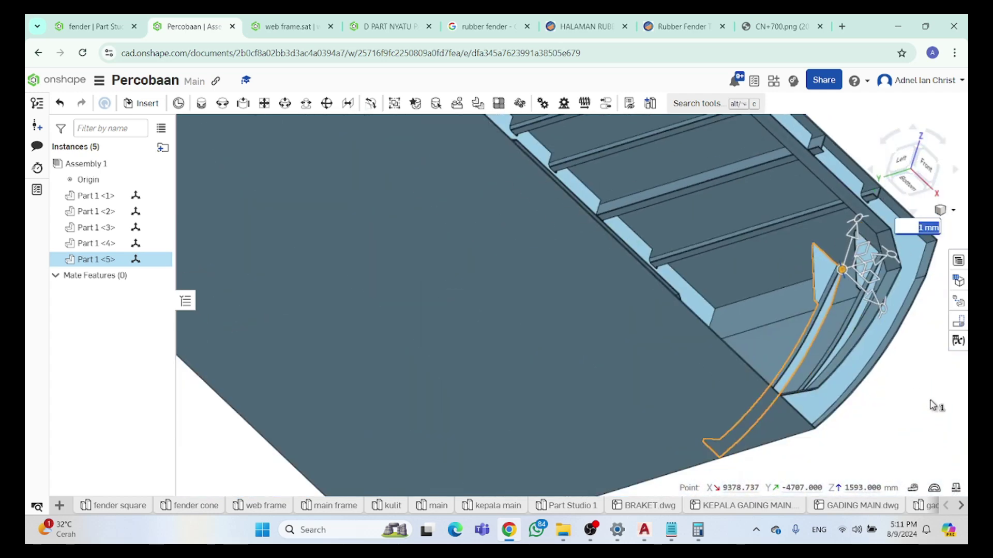
left_click(919, 383)
scroll(917, 362, "up", 10)
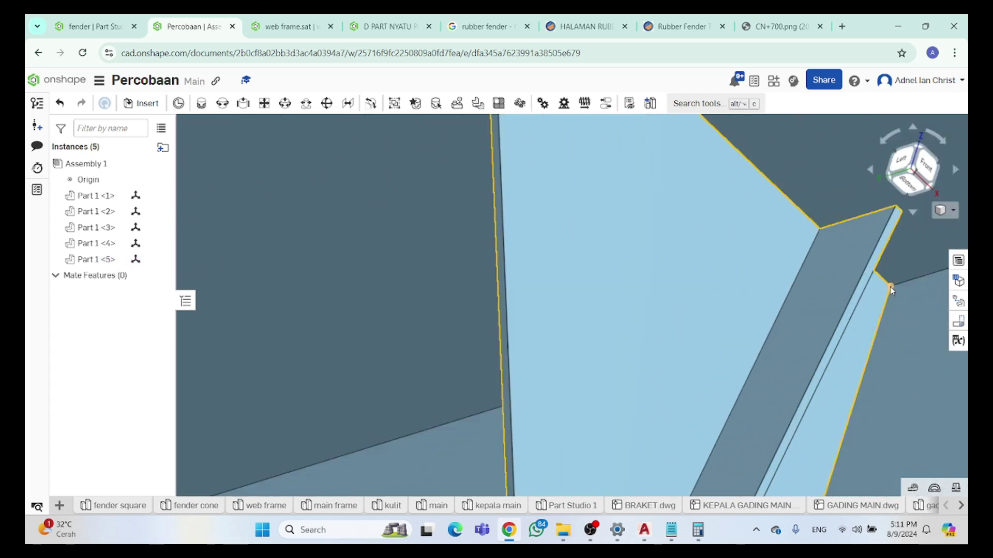
Shift Part 1 <5> by -2 mm along the Y axis to Y -4705 and clear the selection
left_click(889, 288)
mouse_move(899, 284)
left_mouse_down()
mouse_move(907, 281)
mouse_move(897, 284)
left_mouse_up()
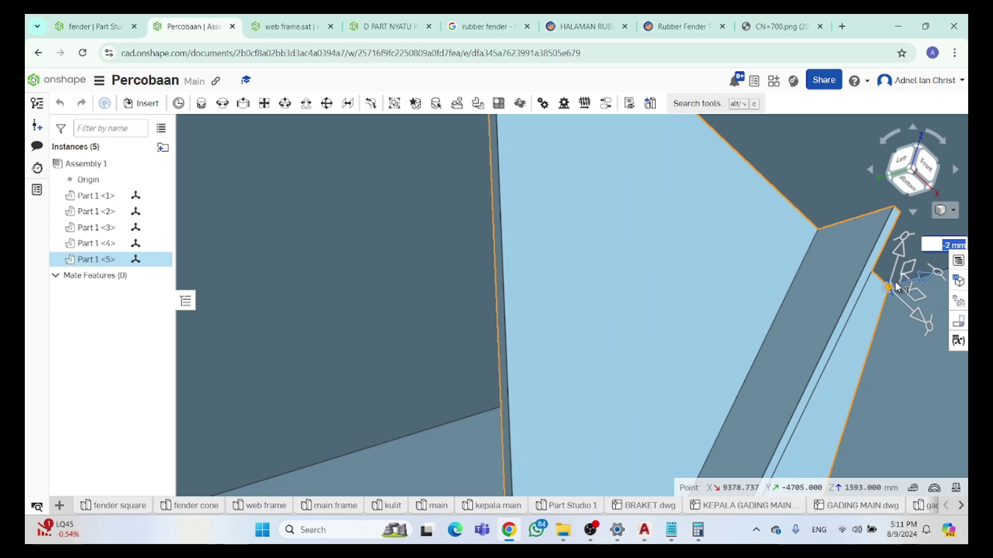
scroll(898, 286, "down", 5)
left_click(906, 394)
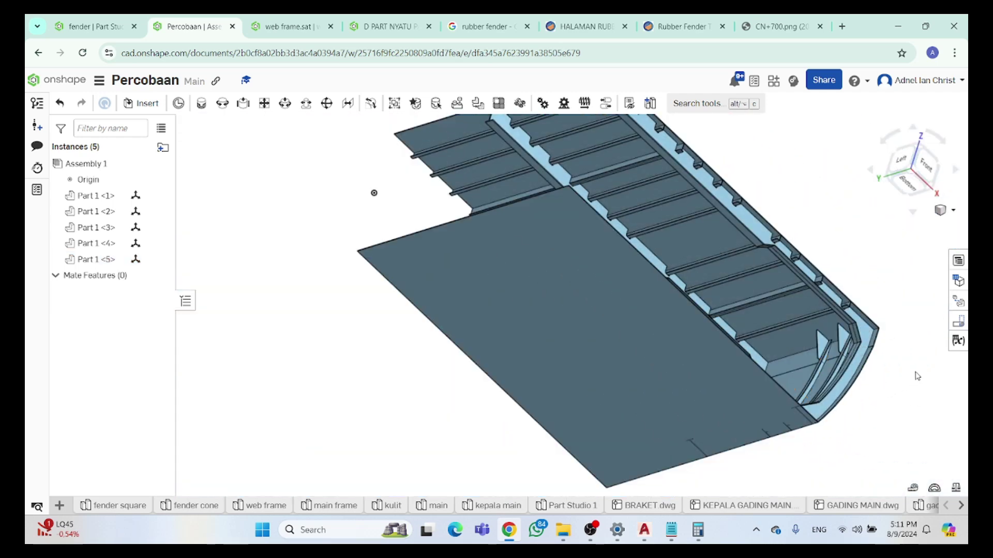
Select the two neighbouring curved frame parts, Part 1 <4> and Part 1 <5>, and copy them
scroll(868, 358, "up", 5)
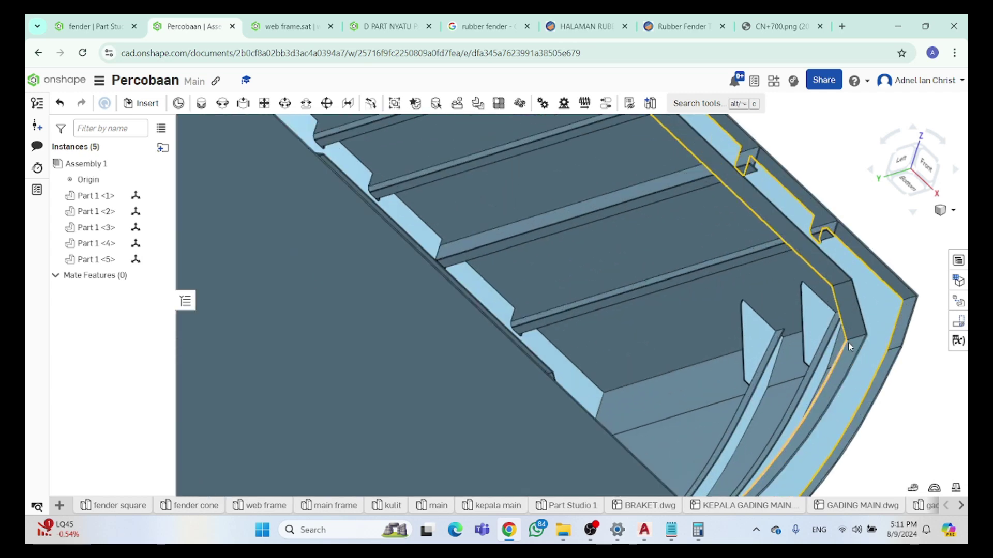
left_click(791, 336)
left_click(670, 341)
key("ctrl+c")
Try pasting the two copied frame parts close to the originals, then undo the paste
key("ctrl+v")
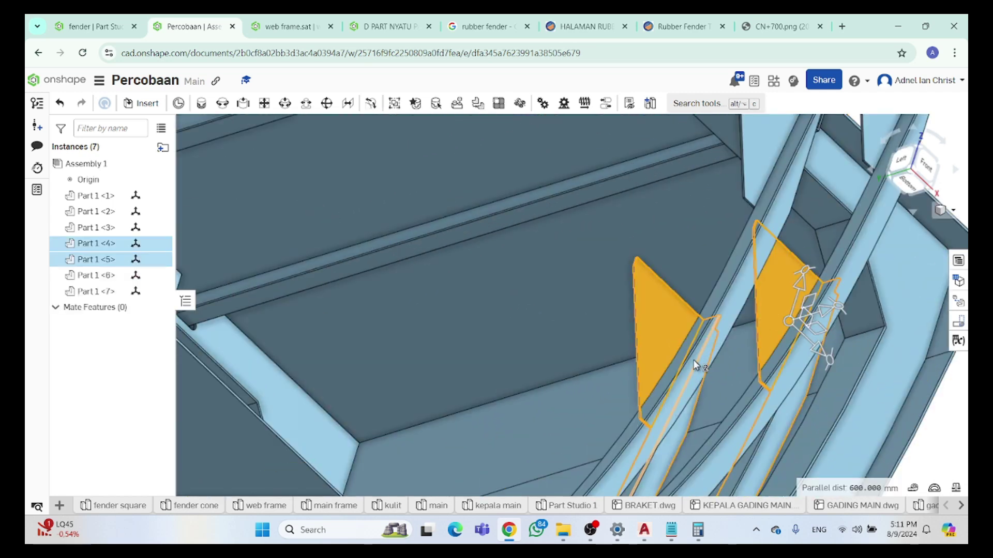
key("ctrl+z")
scroll(707, 364, "down", 10)
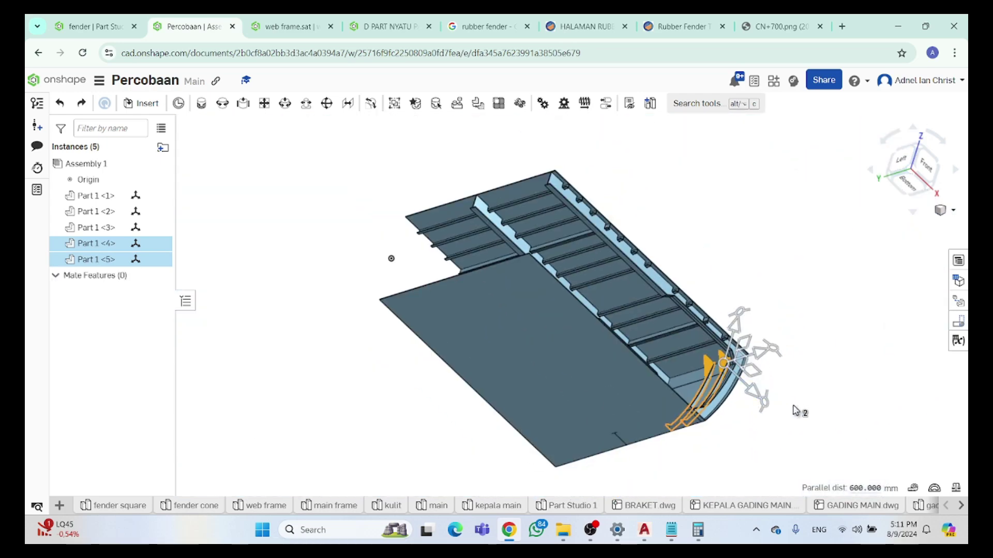
Paste the two copied frame parts into the open area beside the hull's curved end and select both copies
scroll(720, 392, "down", 3)
right_click_drag(747, 402, 684, 373)
scroll(690, 371, "up", 8)
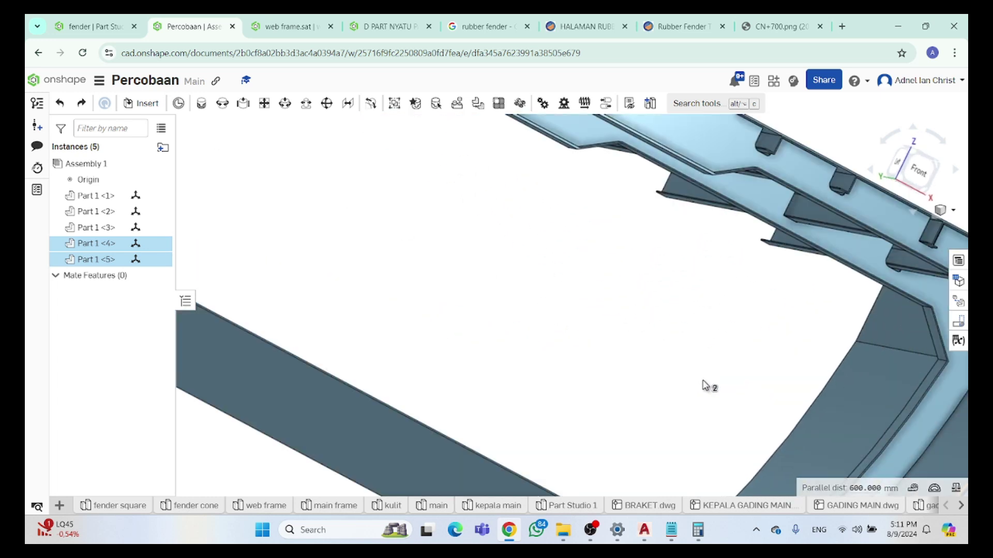
left_click(771, 393)
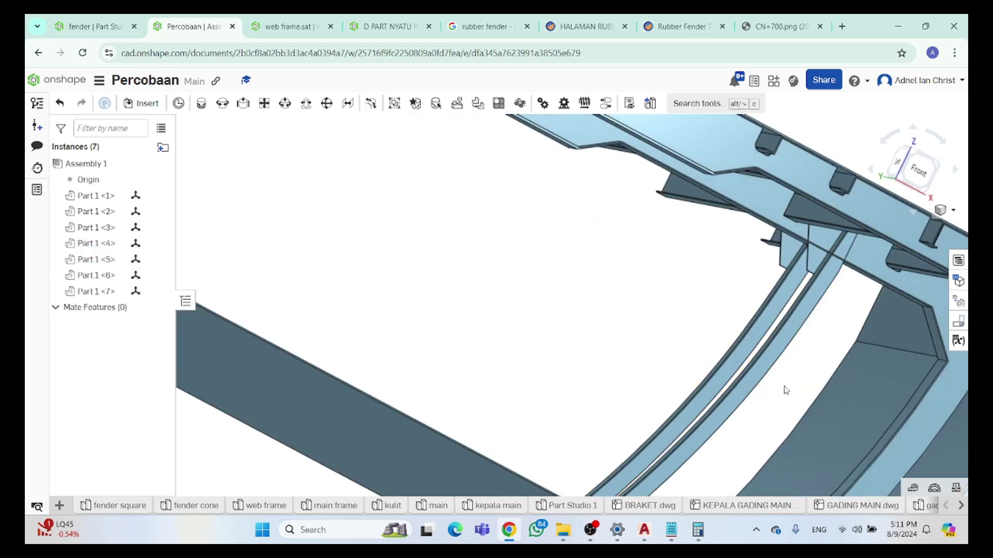
left_click_drag(784, 394, 707, 321)
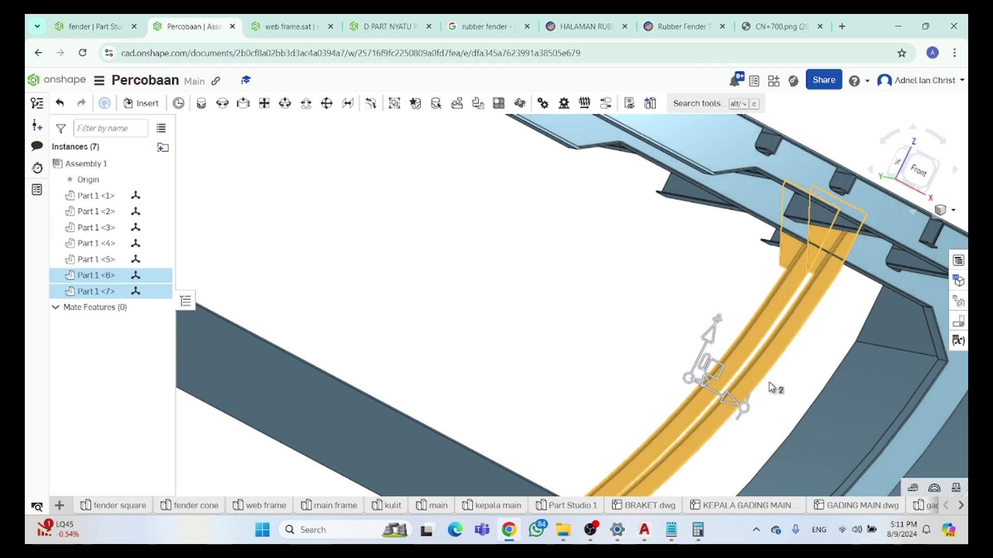
Try moving the two pasted frame parts -50 mm along the Z axis and view them from the front
scroll(769, 382, "down", 3)
scroll(770, 375, "up", 3)
right_click_drag(812, 370, 803, 372)
left_click_drag(737, 381, 730, 393)
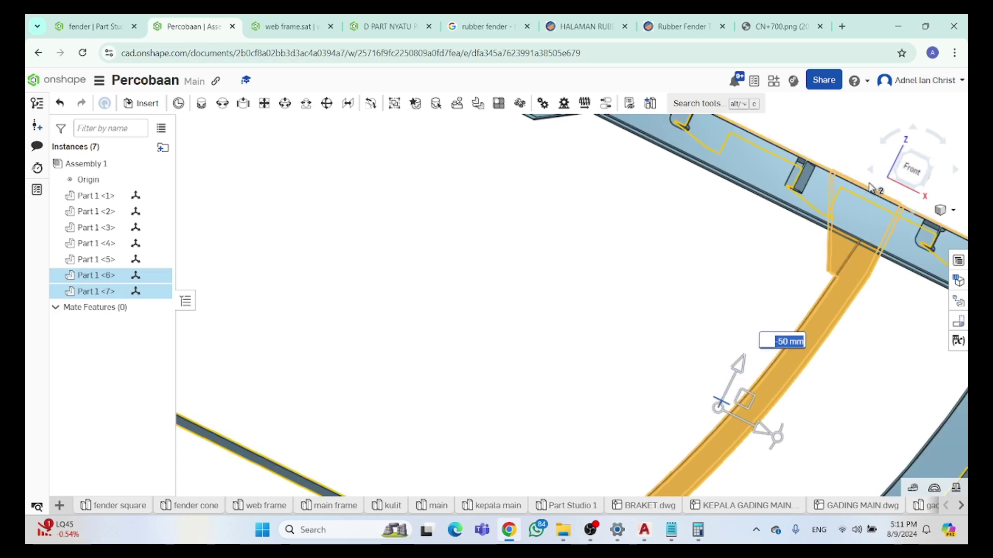
left_click(905, 168)
scroll(839, 165, "up", 8)
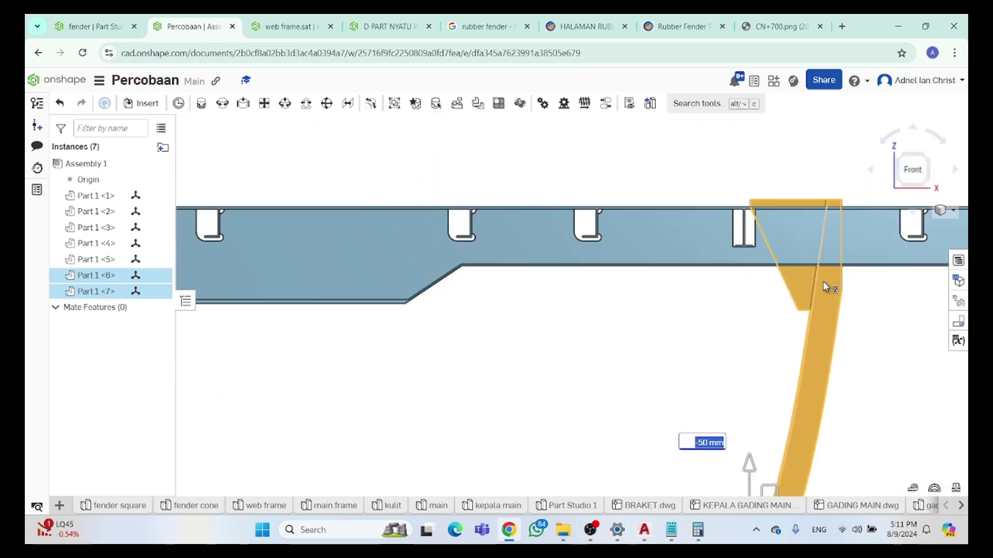
Reselect both pasted frame parts in front view and lower them by -60 mm along the Z axis
left_click(740, 358)
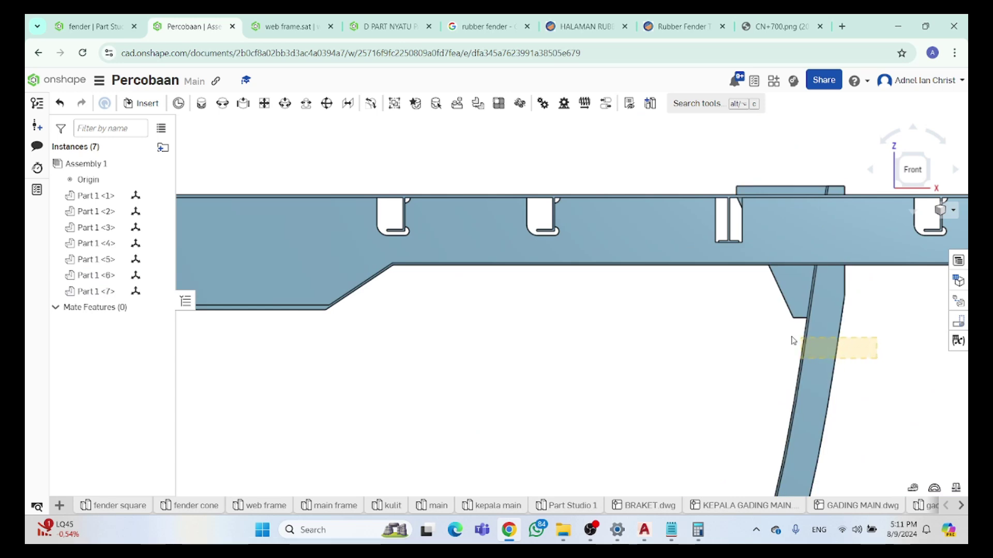
left_click_drag(799, 339, 747, 329)
right_click_drag(842, 346, 880, 361)
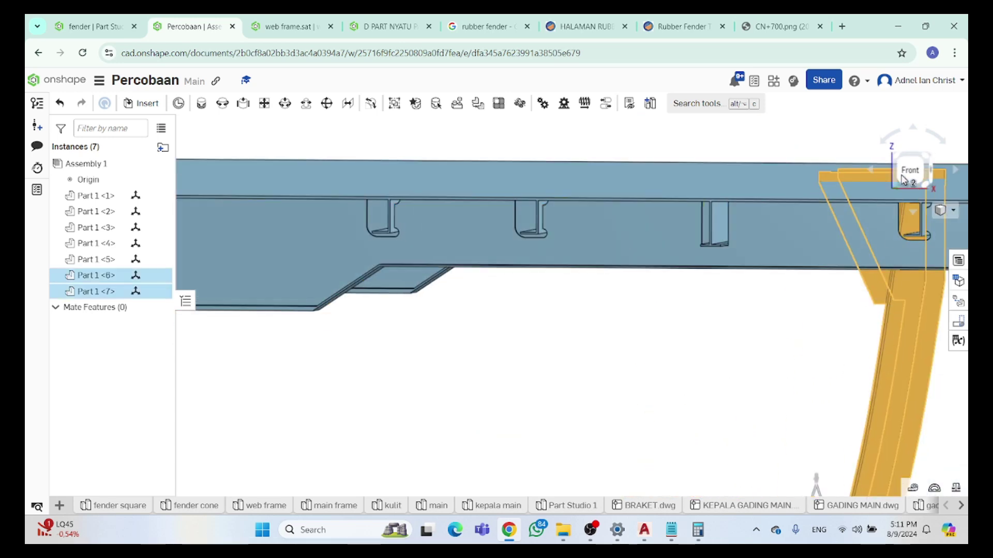
left_click(911, 164)
scroll(810, 168, "down", 3)
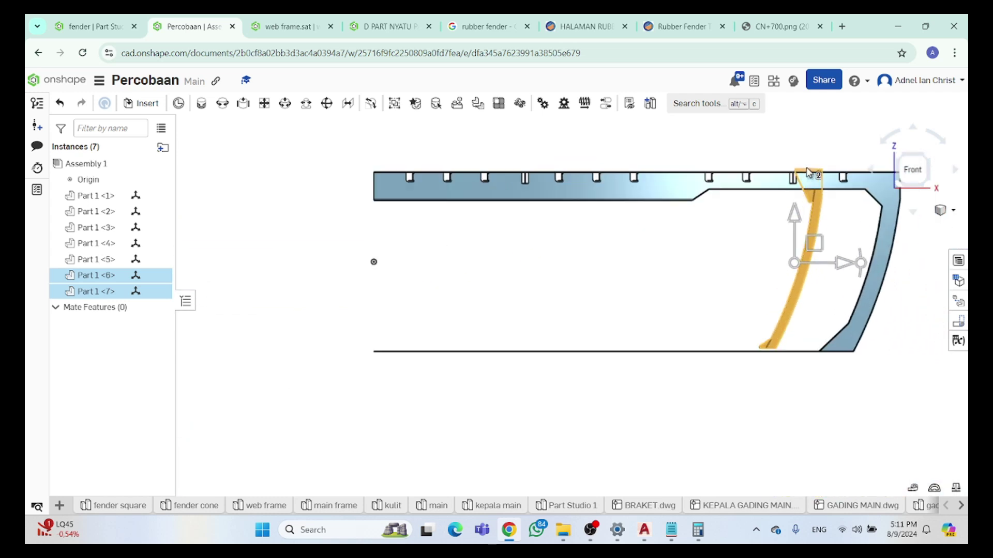
scroll(812, 170, "up", 6)
scroll(812, 257, "down", 1)
mouse_move(771, 405)
left_mouse_down()
mouse_move(771, 417)
mouse_move(771, 399)
left_mouse_up()
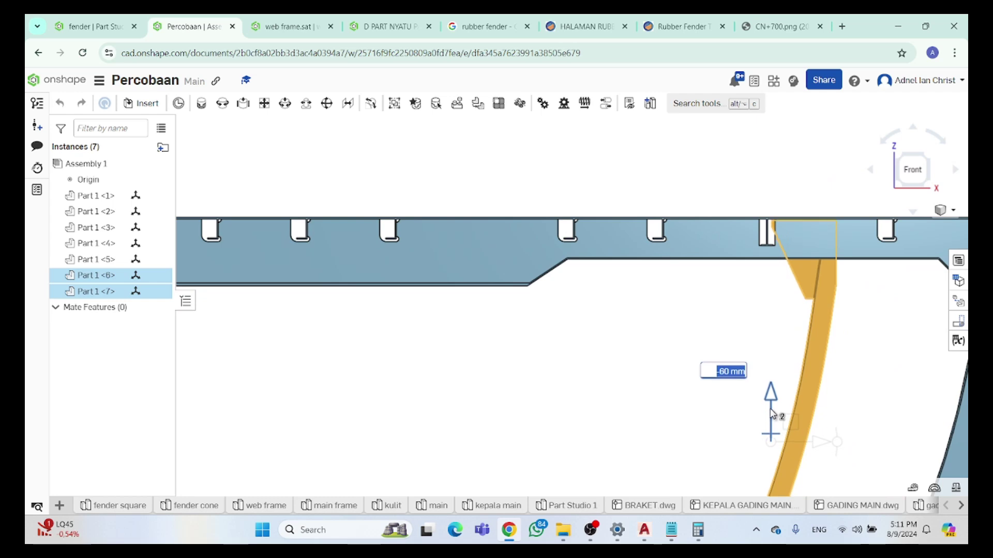
Examine how the upper edges of the two copies sit against the underside of the deck plate near the double slot
scroll(854, 190, "up", 5)
scroll(850, 176, "up", 3)
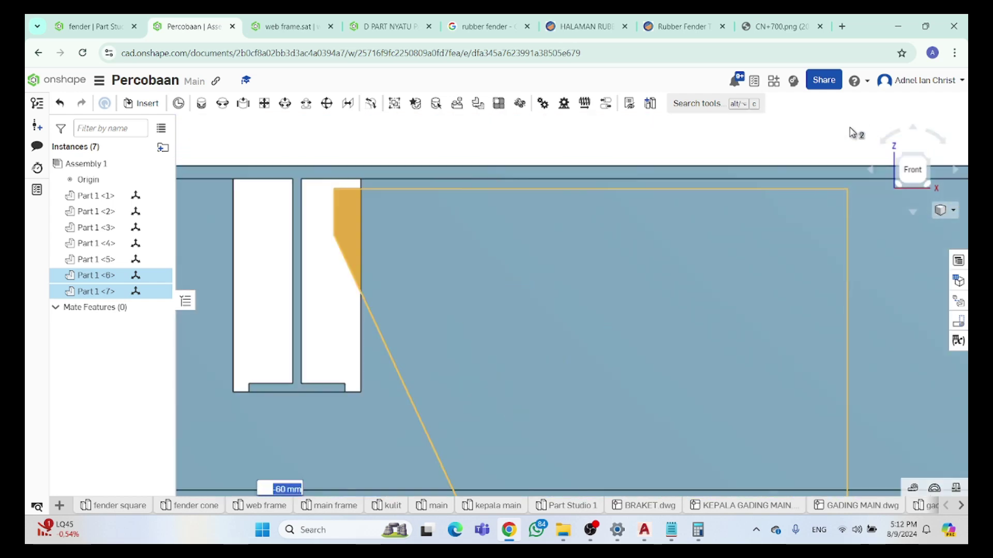
scroll(828, 246, "down", 5)
scroll(753, 343, "down", 4)
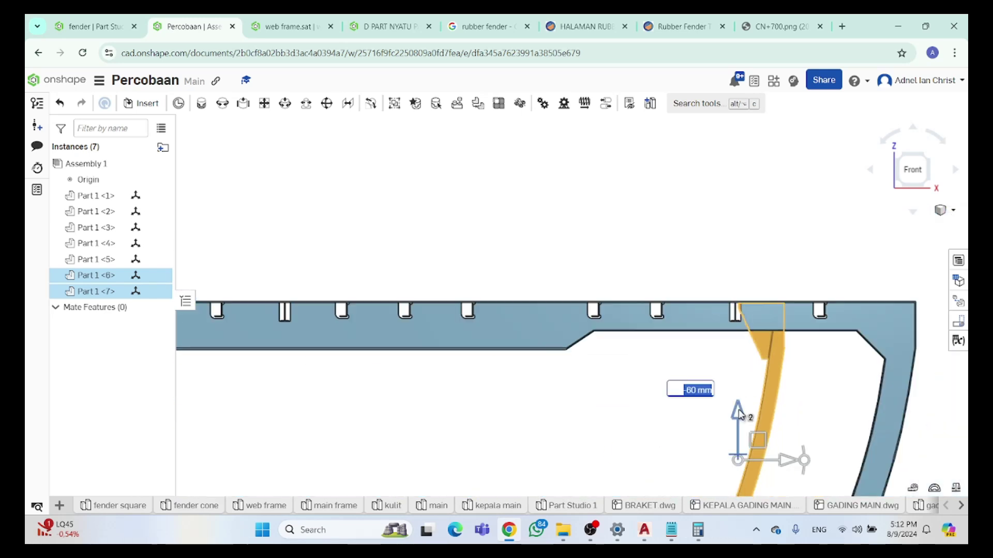
scroll(781, 306, "up", 5)
scroll(819, 331, "down", 5)
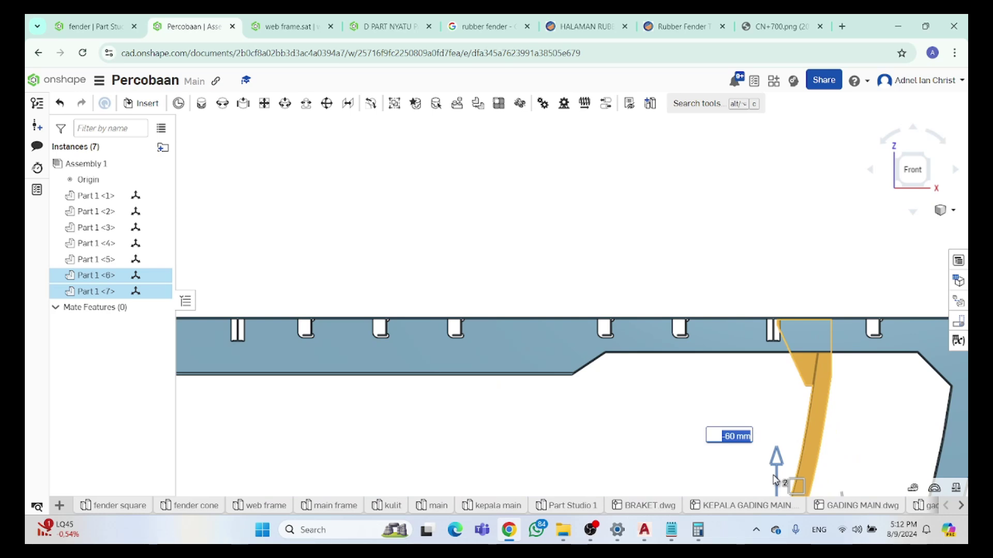
scroll(838, 327, "up", 3)
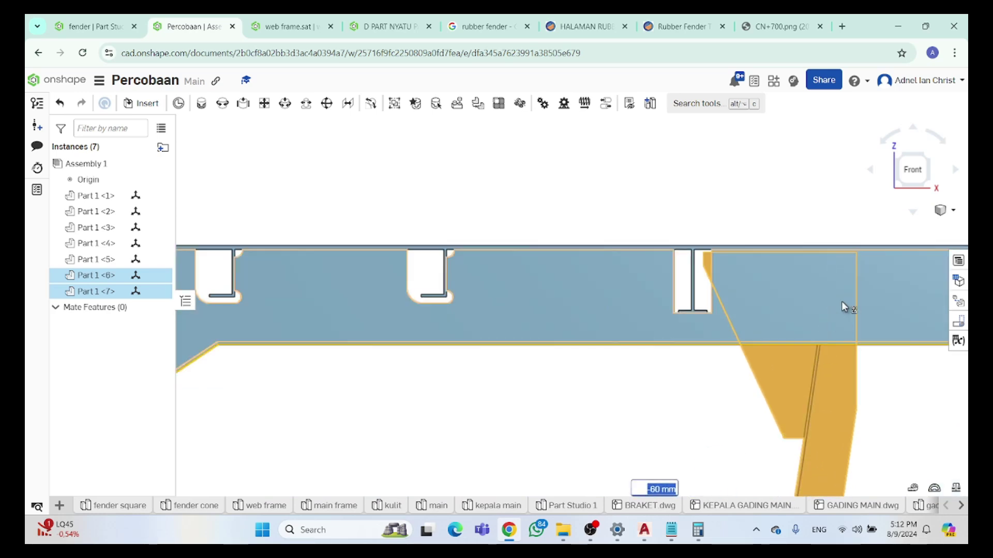
scroll(838, 327, "up", 5)
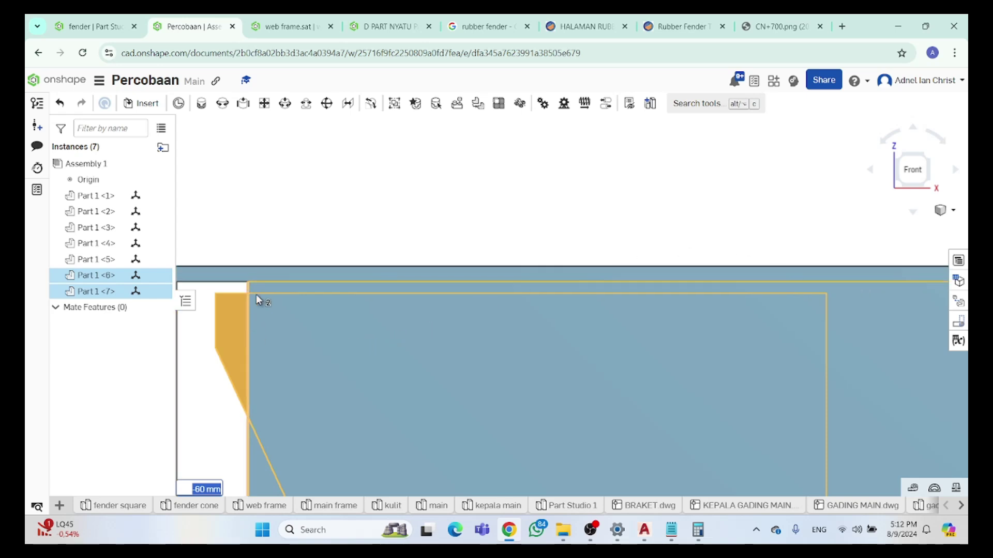
Clear the selection and select Part 1 <6> and Part 1 <7> again at their upper corner inside the slot
left_click(200, 389)
left_click_drag(232, 402, 211, 365)
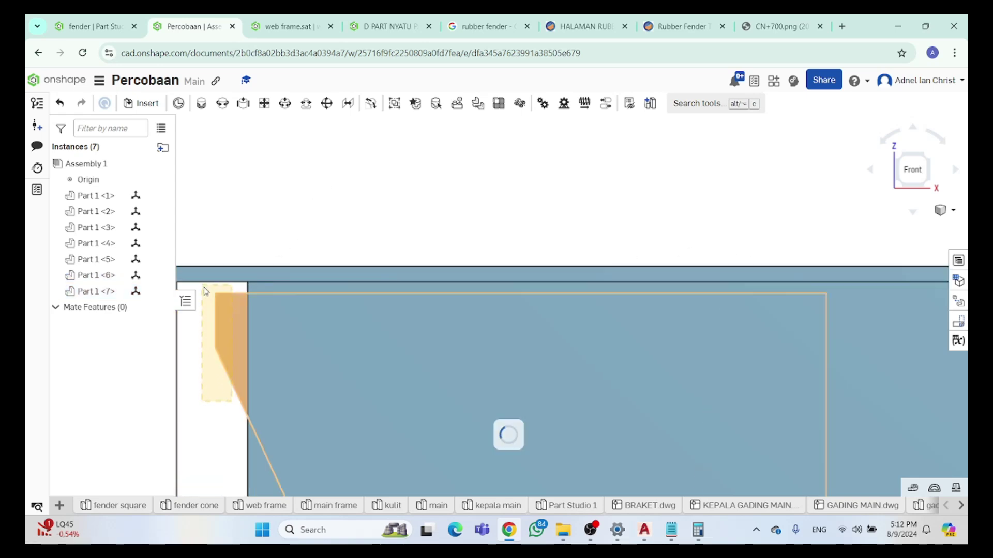
left_click_drag(206, 290, 207, 293)
scroll(222, 300, "up", 4)
left_click(246, 275)
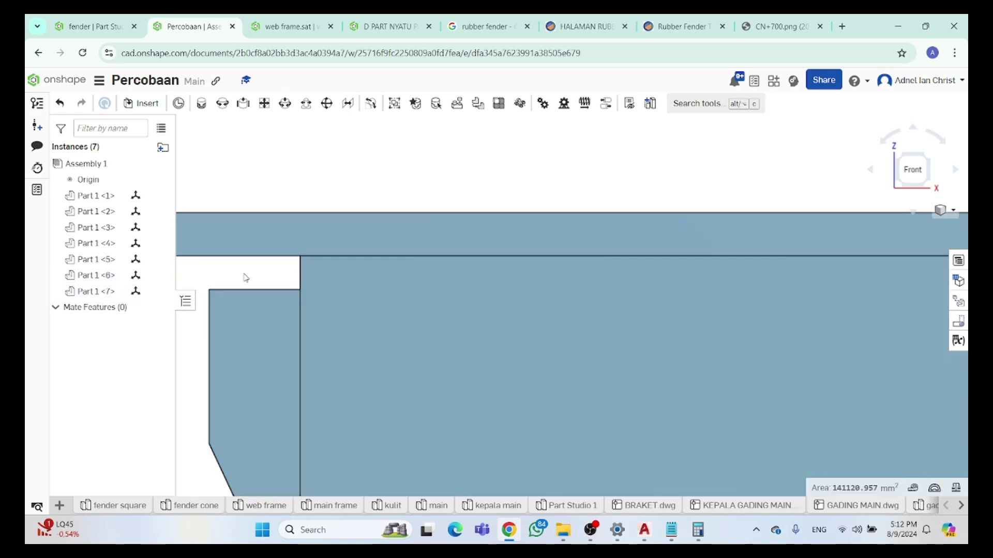
scroll(219, 352, "down", 3)
left_click_drag(218, 442, 226, 331)
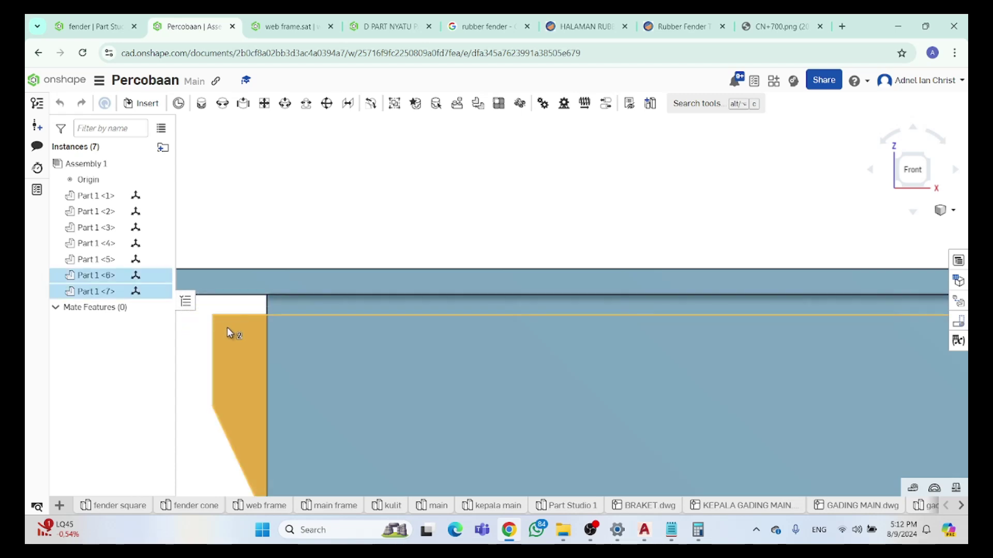
Try nudging Part 1 <7> freehand towards the deck's underside, undoing the attempts
left_click(295, 210)
left_click(233, 345)
left_click_drag(215, 420, 204, 392)
key("ctrl+z")
left_click(208, 419)
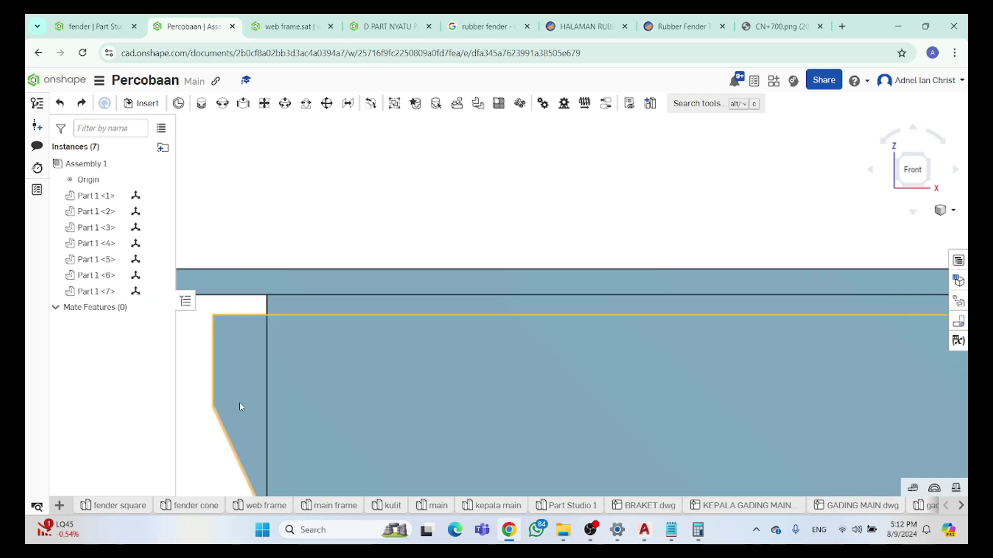
left_click(222, 392)
left_click_drag(213, 443, 209, 433)
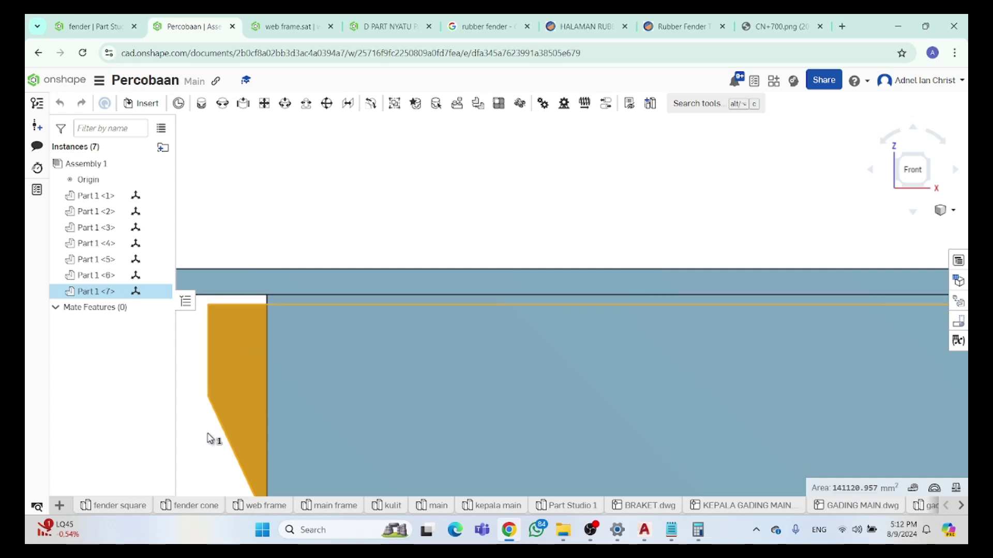
left_click(275, 197)
key("ctrl+z")
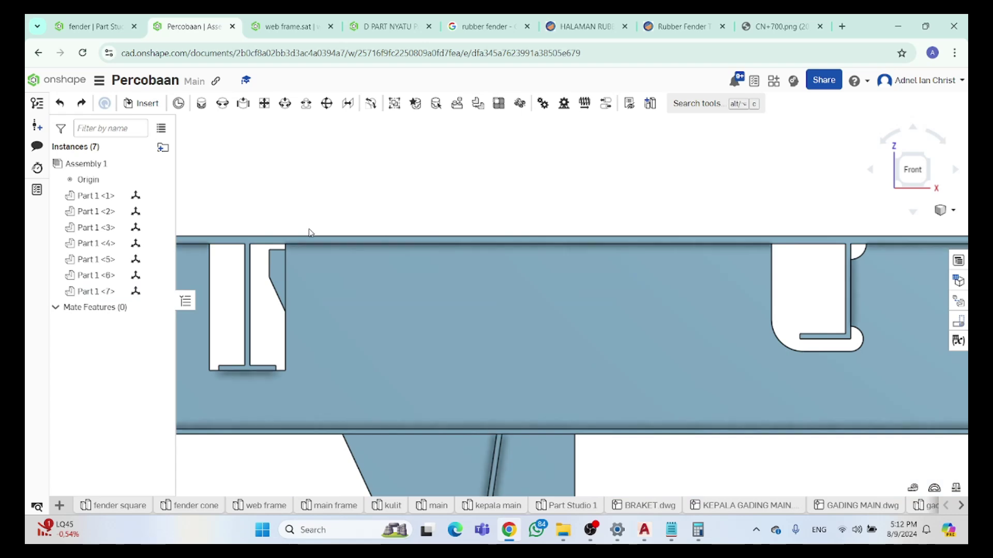
Select Part 1 <7> by its edge from below and try shifting it 1640 mm along the hull's Y direction
scroll(418, 346, "down", 5)
right_click_drag(486, 372, 448, 406)
scroll(446, 406, "down", 2)
scroll(419, 376, "up", 8)
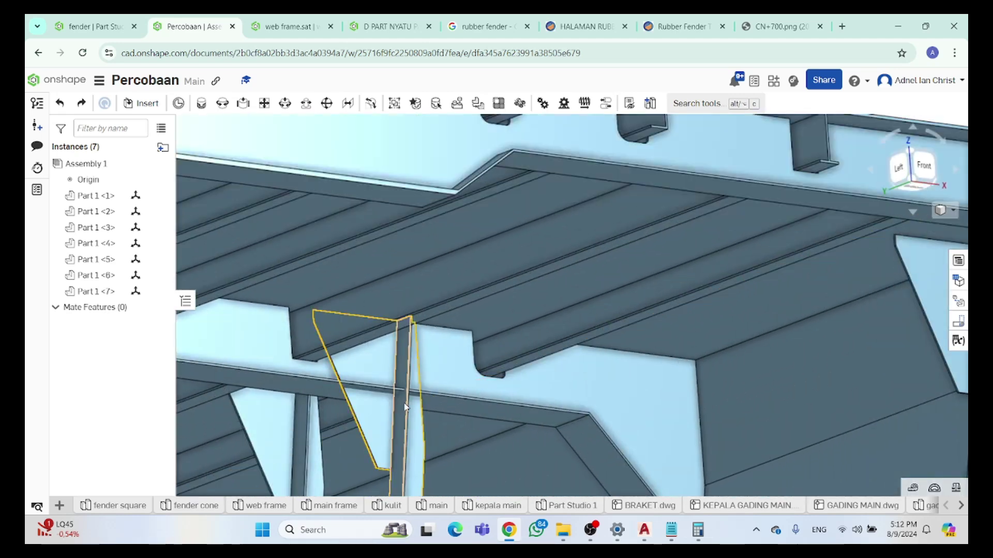
scroll(420, 462, "down", 5)
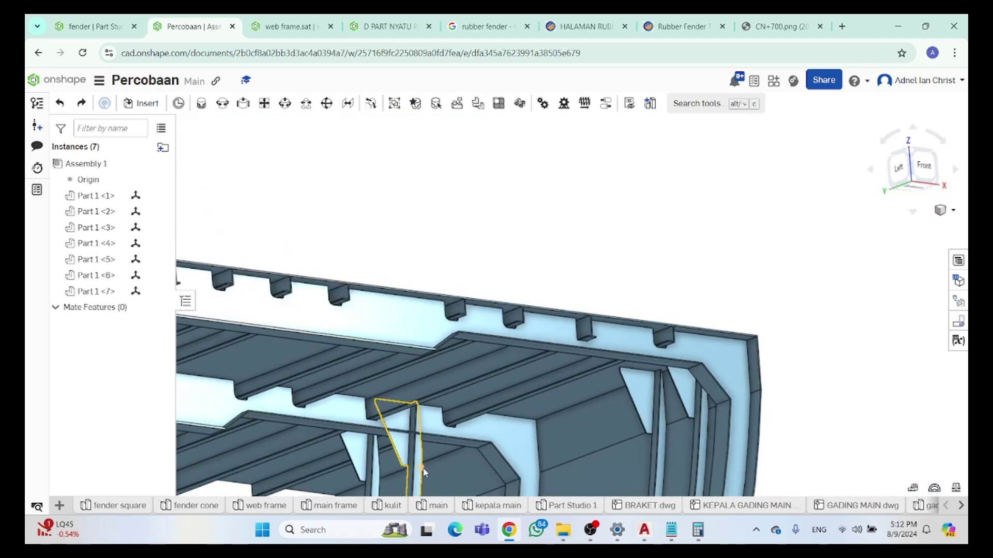
left_click(421, 471)
left_click_drag(446, 470, 543, 504)
left_click(552, 231)
left_click(430, 443)
left_click_drag(428, 446, 550, 424)
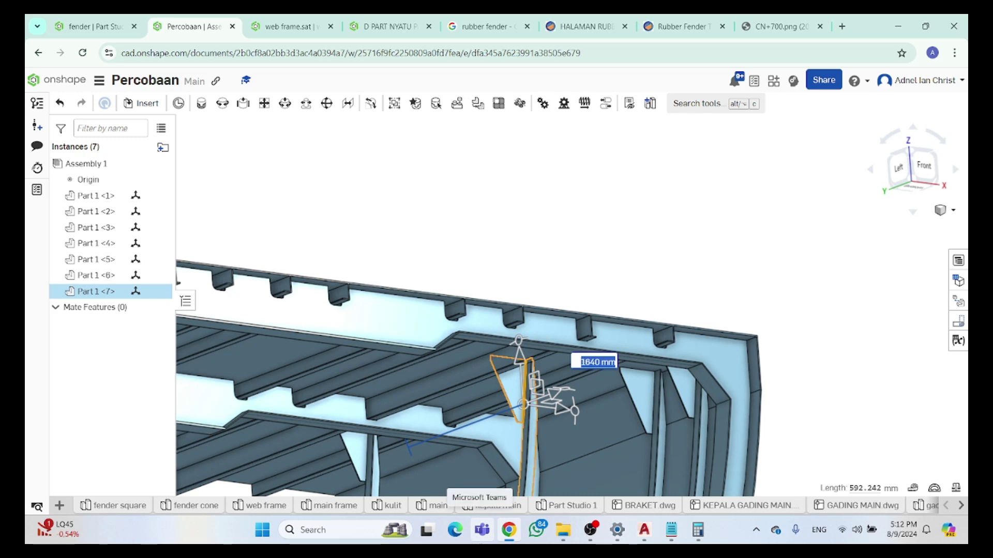
Inspect the upper end of Part 1 <7>, undo the recent moves back through the paste, and redo the paste
left_click(632, 290)
scroll(536, 434, "up", 3)
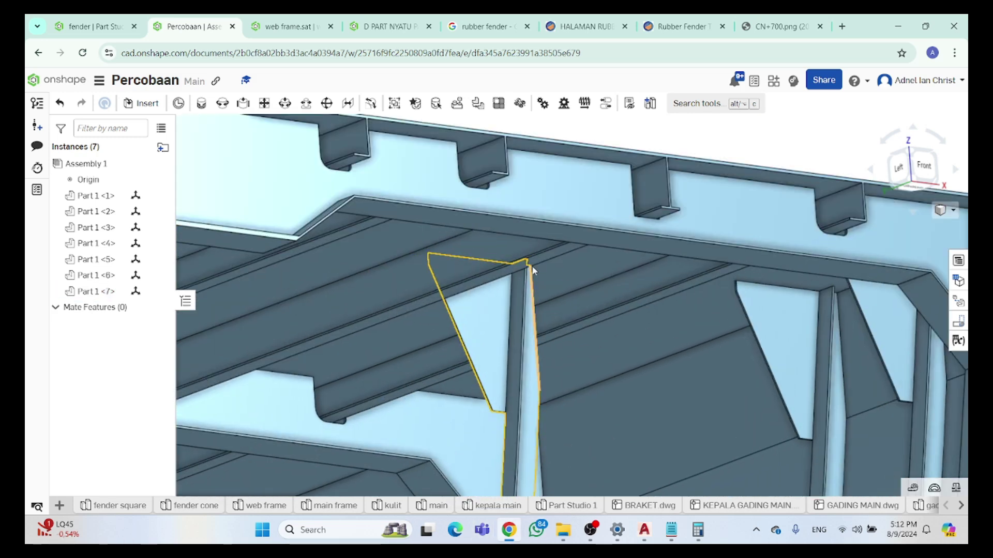
scroll(532, 277, "up", 3)
scroll(582, 351, "up", 3)
right_click_drag(600, 356, 557, 336)
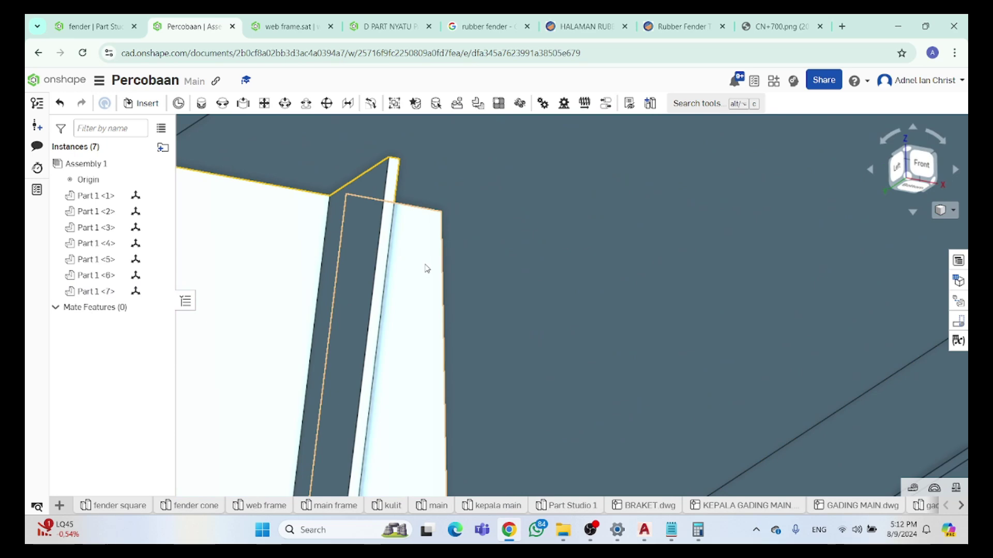
key("ctrl+z")
scroll(425, 268, "down", 10)
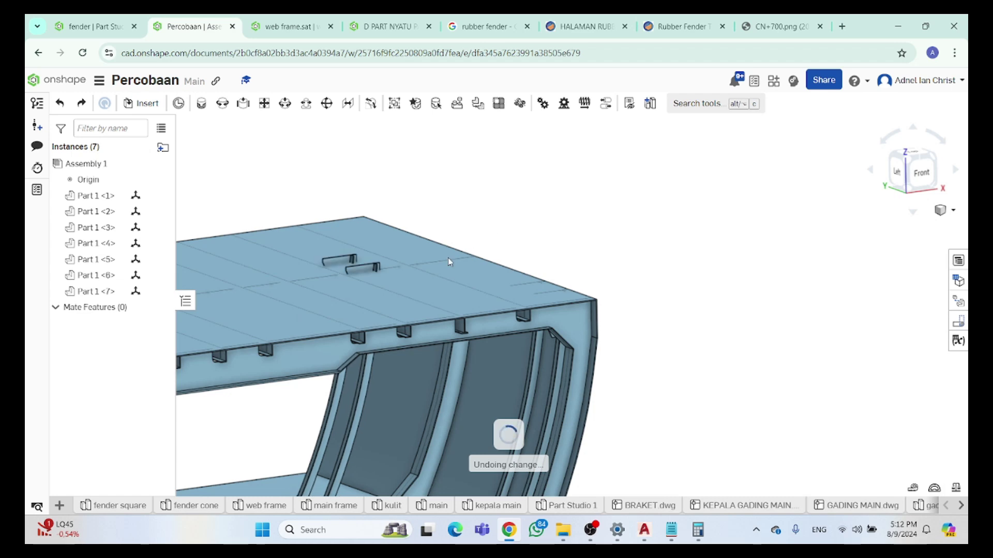
scroll(468, 249, "up", 8)
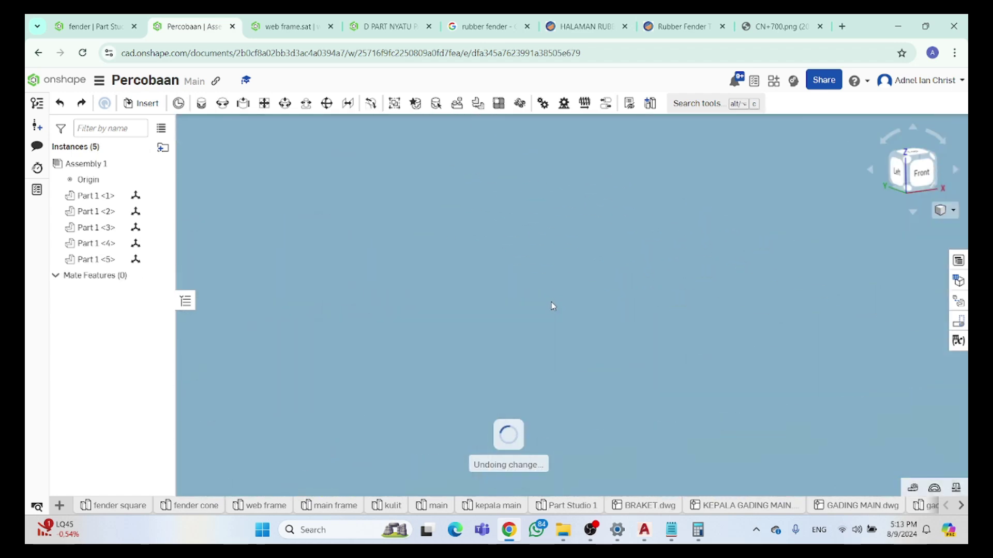
key("ctrl+y")
Select the upper outer corner point of Part 1 <7> and bring up Calculator and the Notepad coordinate notes
left_click(554, 296)
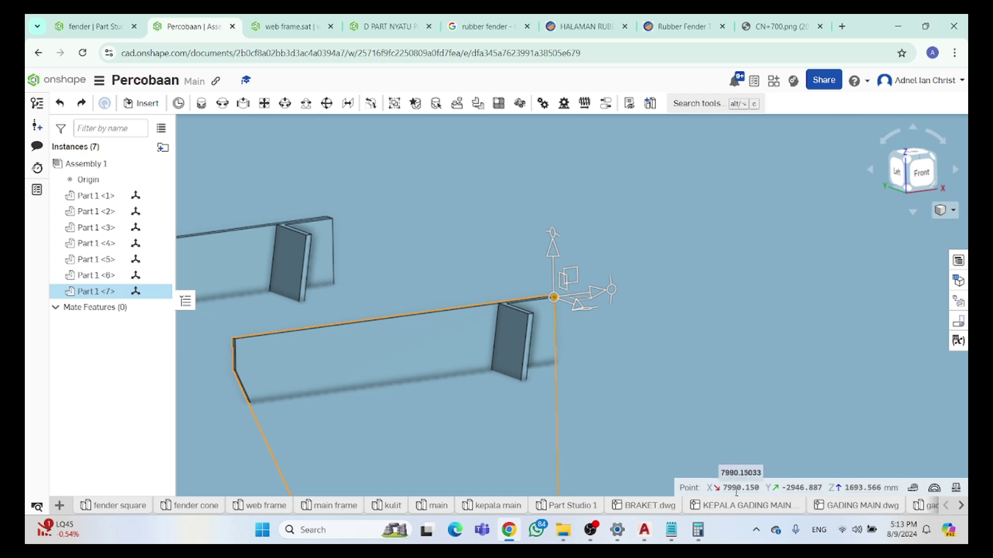
left_click(698, 531)
left_click(845, 309)
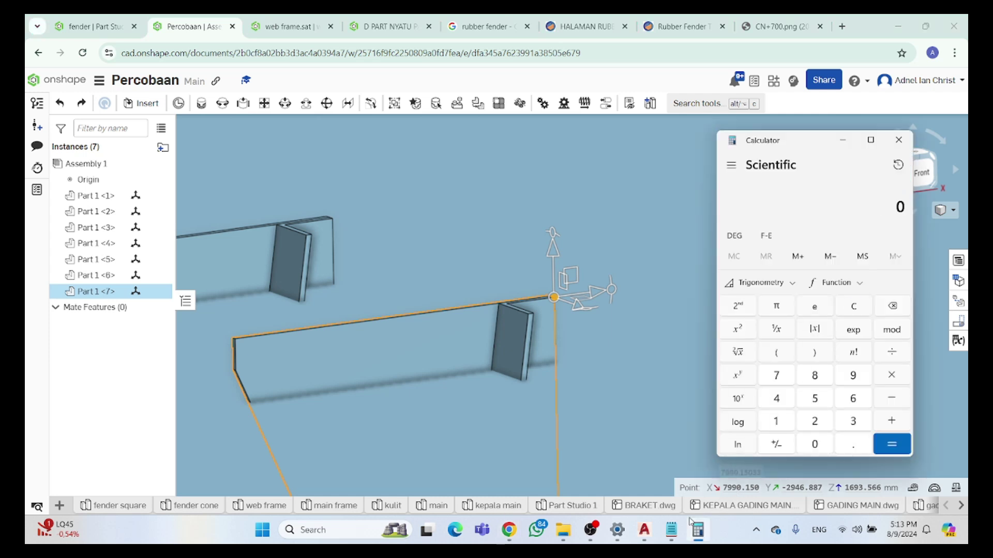
left_click(670, 531)
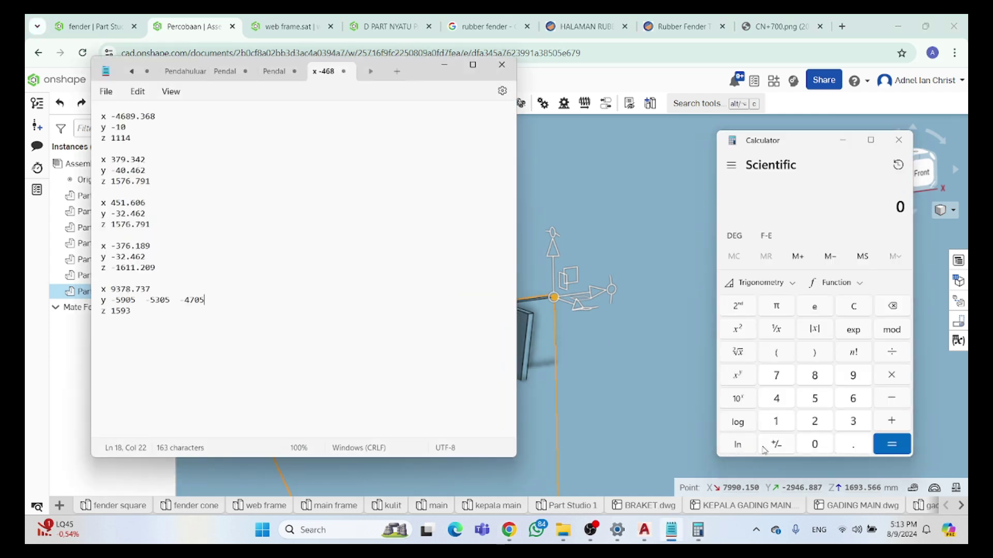
In Calculator, subtract 7990.15 from the noted X target 9378.737, copy the result, and minimize Calculator and Notepad
left_click(852, 375)
left_click(853, 421)
left_click(776, 375)
left_click(815, 375)
left_click(853, 444)
left_click(776, 374)
left_click(853, 421)
left_click(776, 375)
left_click(885, 398)
left_click(785, 383)
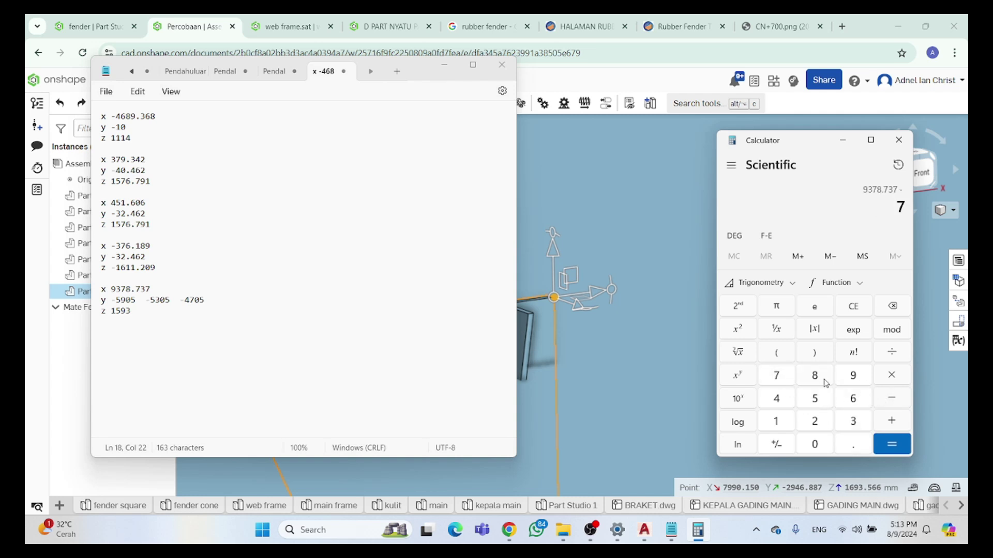
double_click(850, 377)
left_click(815, 446)
left_click(849, 445)
left_click(775, 421)
left_click(815, 398)
left_click(815, 444)
left_click(891, 445)
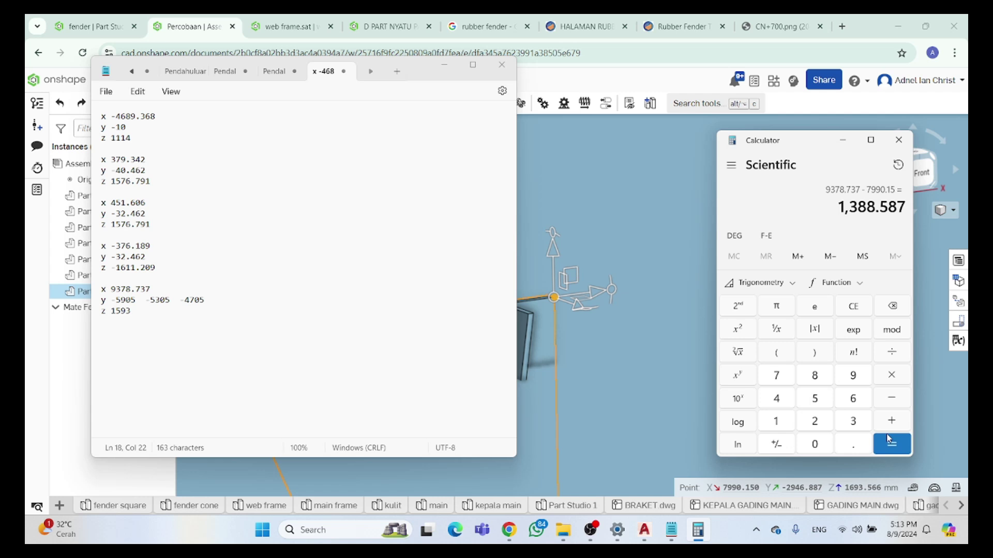
left_click_drag(840, 206, 908, 206)
key("ctrl+c")
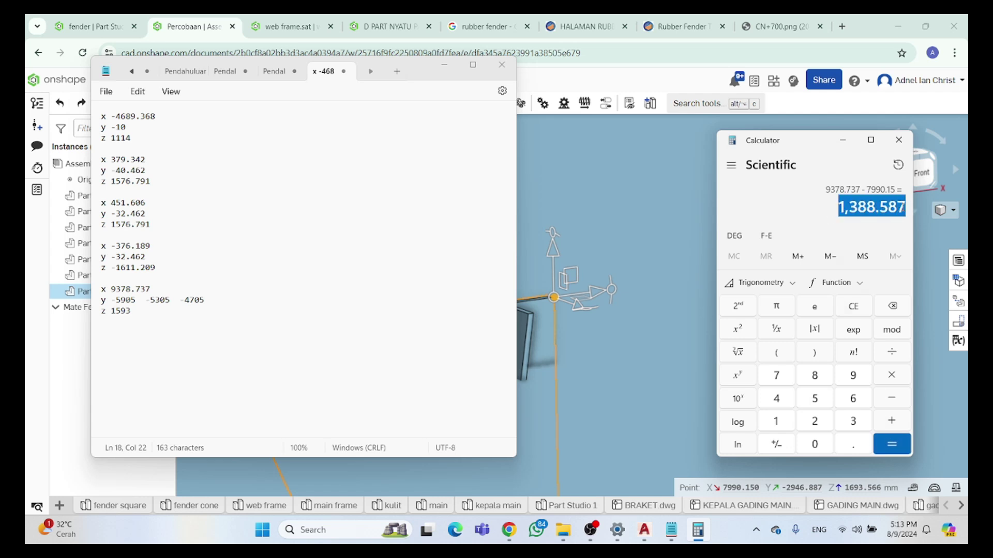
left_click(842, 140)
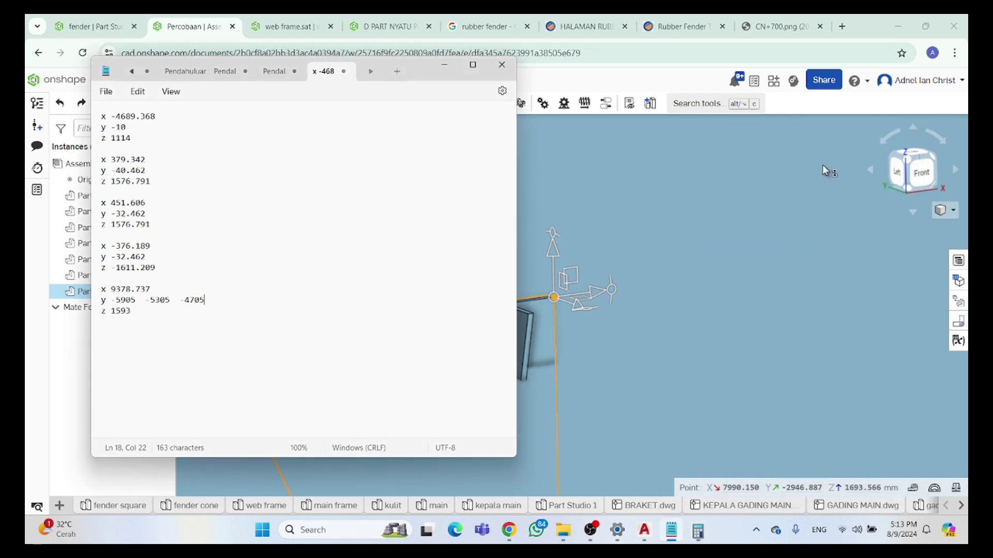
left_click(445, 65)
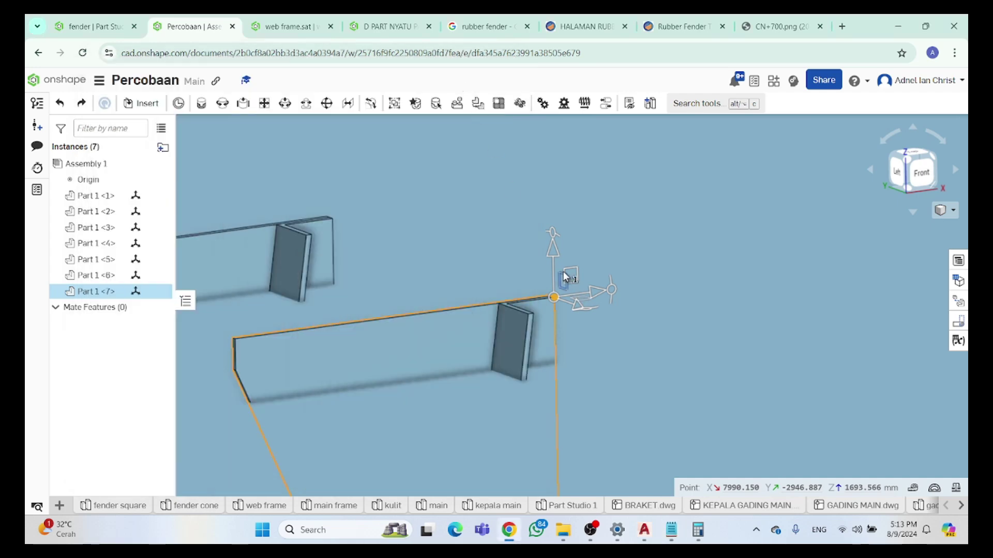
Try entering the copied offset 1,388.587 for Part 1 <7> along the Z axis, then cancel and undo the move
left_click_drag(553, 265, 553, 280)
key("ctrl+v")
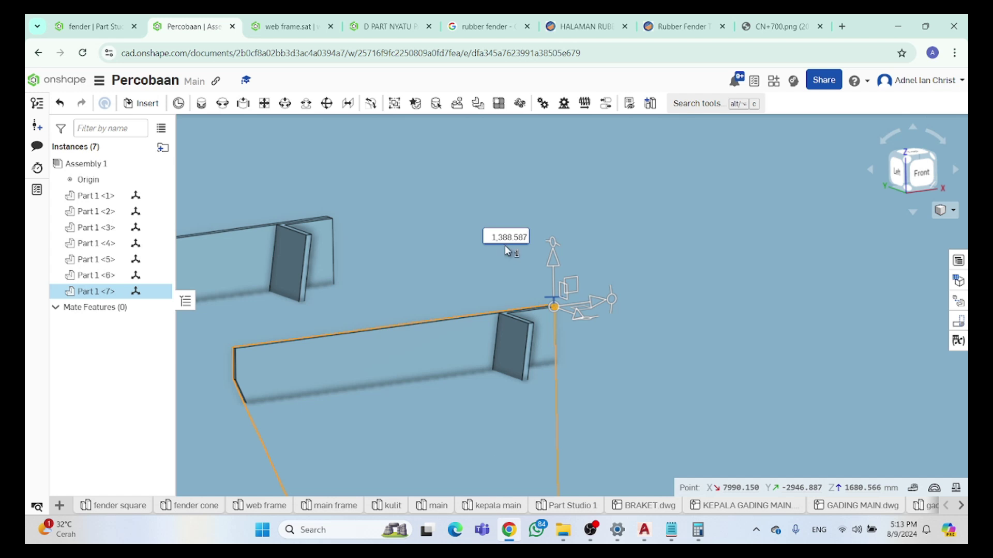
key("Escape")
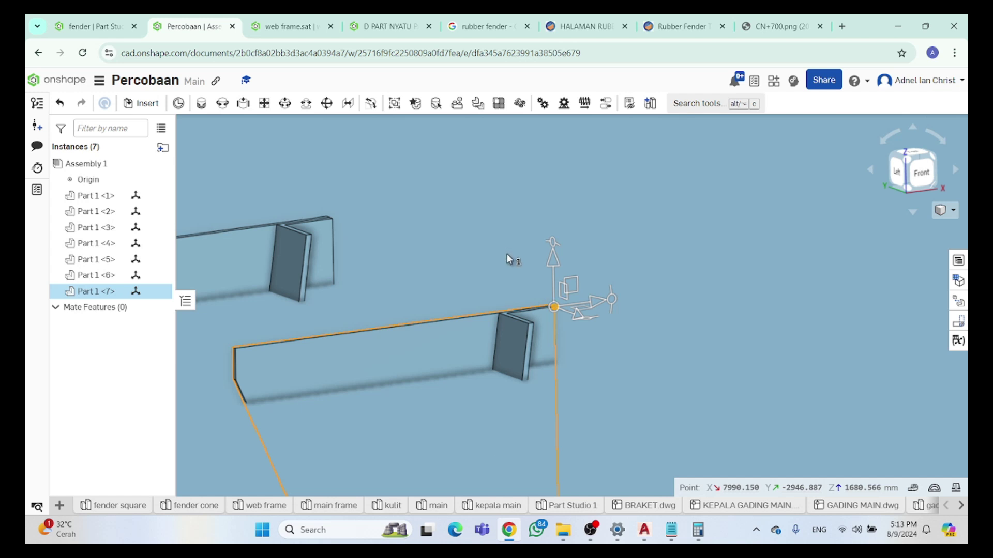
key("ctrl+z")
Move Part 1 <7> 1388.587 mm along the X axis and clear the selection
left_click_drag(581, 300, 588, 296)
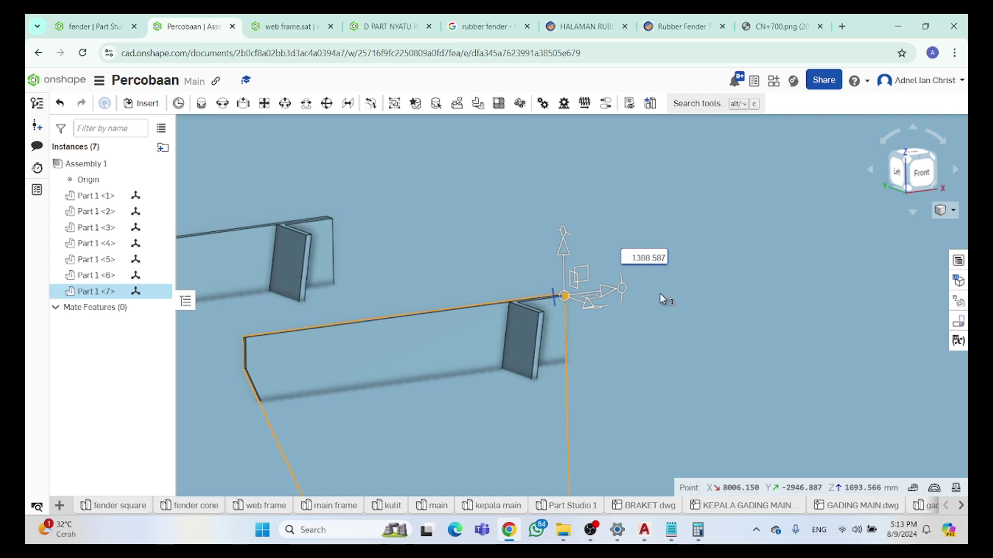
key("Return")
scroll(650, 309, "down", 8)
scroll(780, 305, "up", 4)
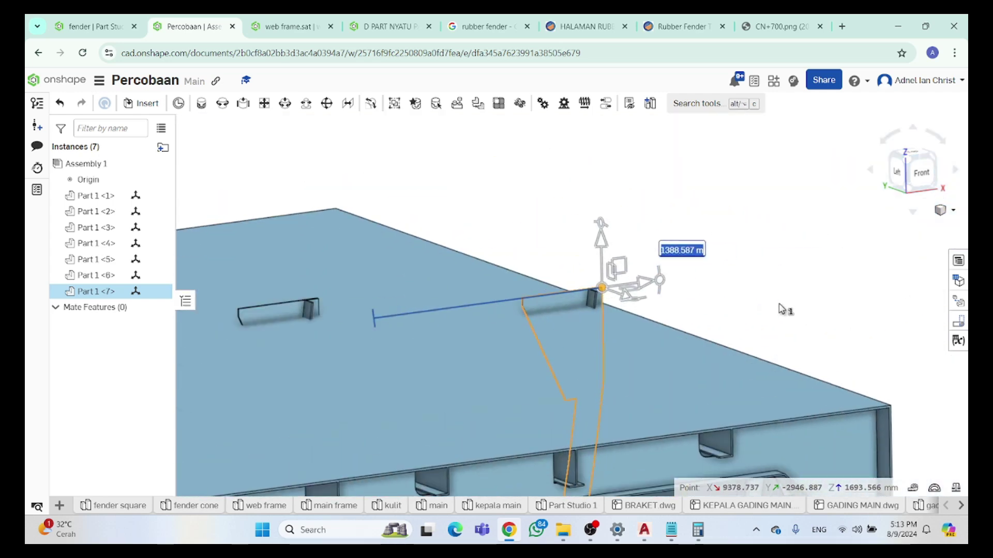
left_click(782, 309)
Select the upper outer corner point of Part 1 <7> and bring up the Notepad coordinate notes and Calculator
scroll(538, 321, "up", 5)
scroll(572, 340, "up", 3)
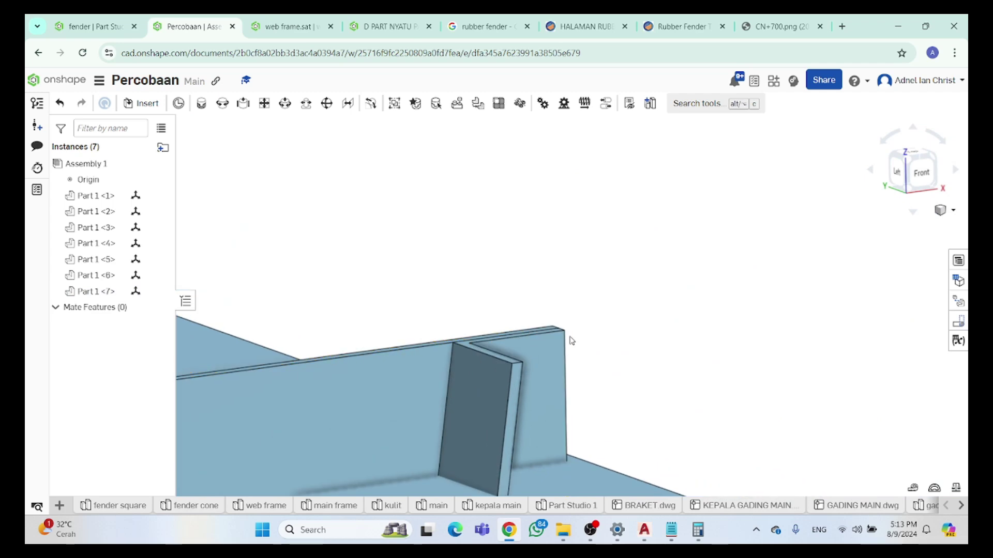
scroll(560, 333, "up", 3)
scroll(627, 345, "down", 3)
right_click_drag(627, 345, 612, 359)
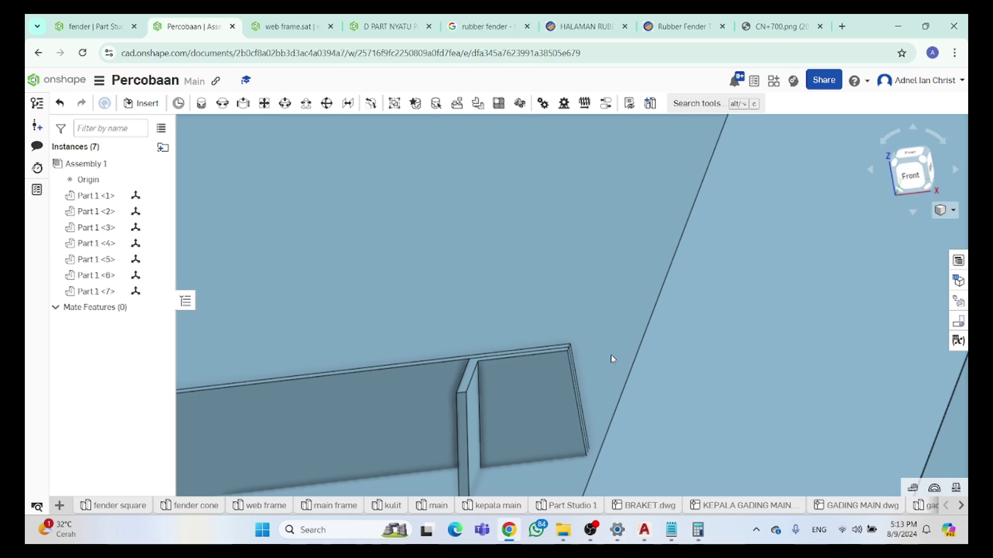
scroll(565, 357, "up", 3)
left_click(558, 364)
left_click(671, 530)
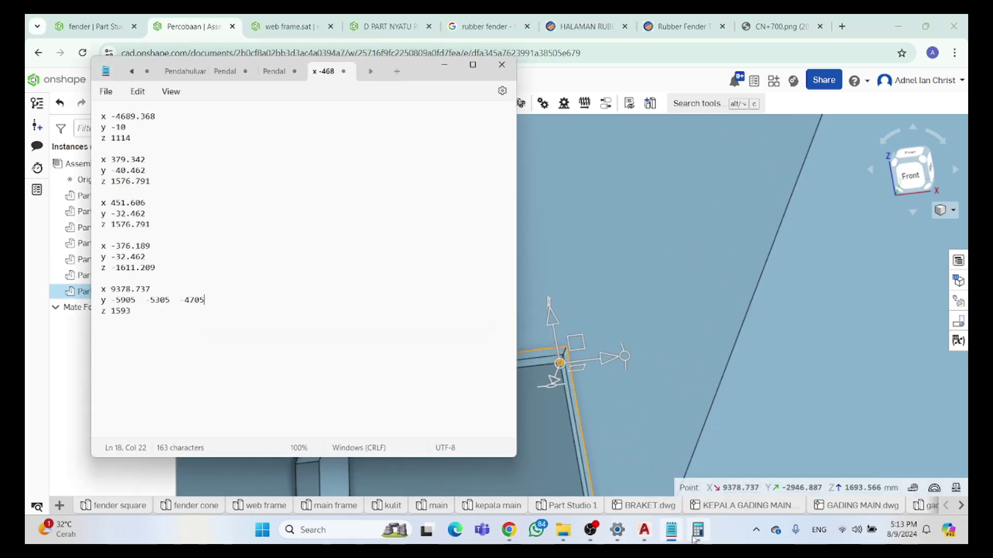
mouse_move(695, 540)
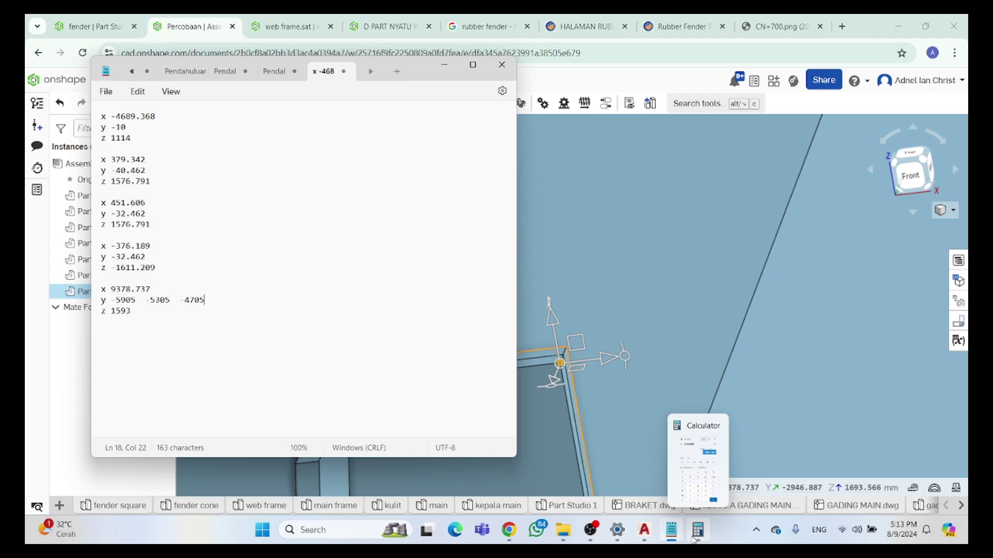
left_click(694, 539)
left_click(853, 306)
left_click(778, 423)
left_click(815, 398)
left_click(853, 375)
left_click(853, 421)
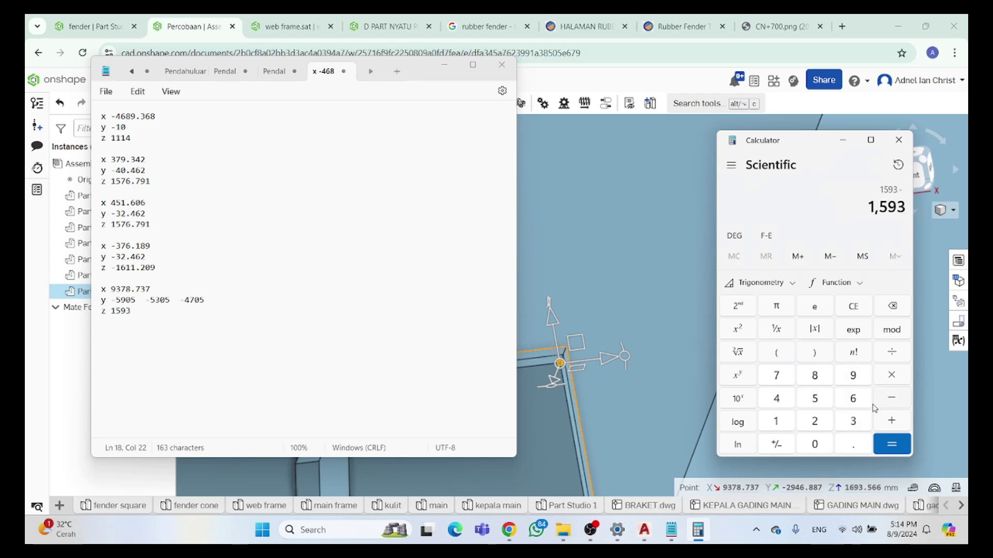
left_click(778, 423)
left_click(853, 376)
left_click(854, 400)
left_click(853, 421)
left_click(854, 444)
left_click(814, 398)
left_click(853, 398)
left_click(853, 399)
left_click(890, 448)
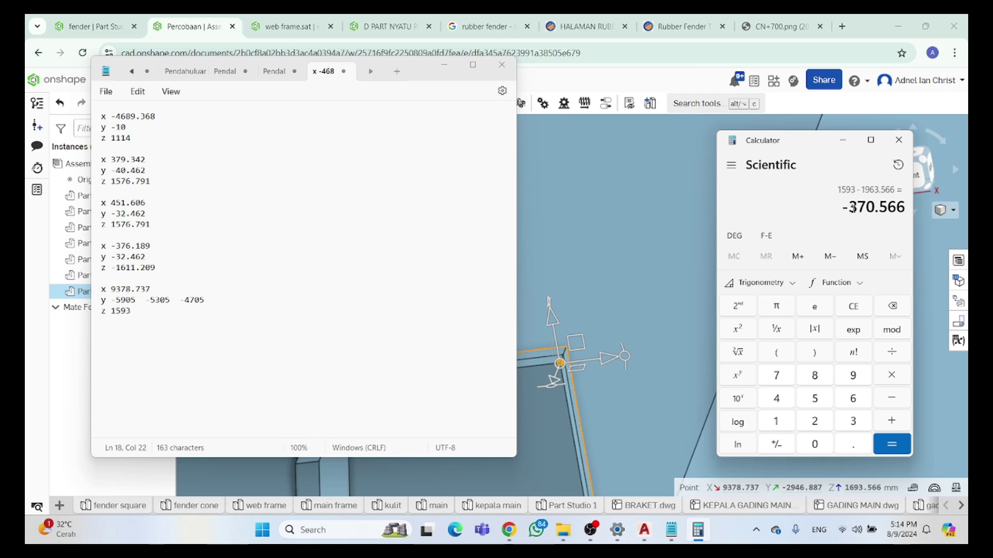
In Calculator, subtract 1693.566 from the noted Z target 1593 and copy the result
left_click(850, 307)
left_click(814, 398)
left_click(853, 375)
left_click(853, 421)
left_click(882, 401)
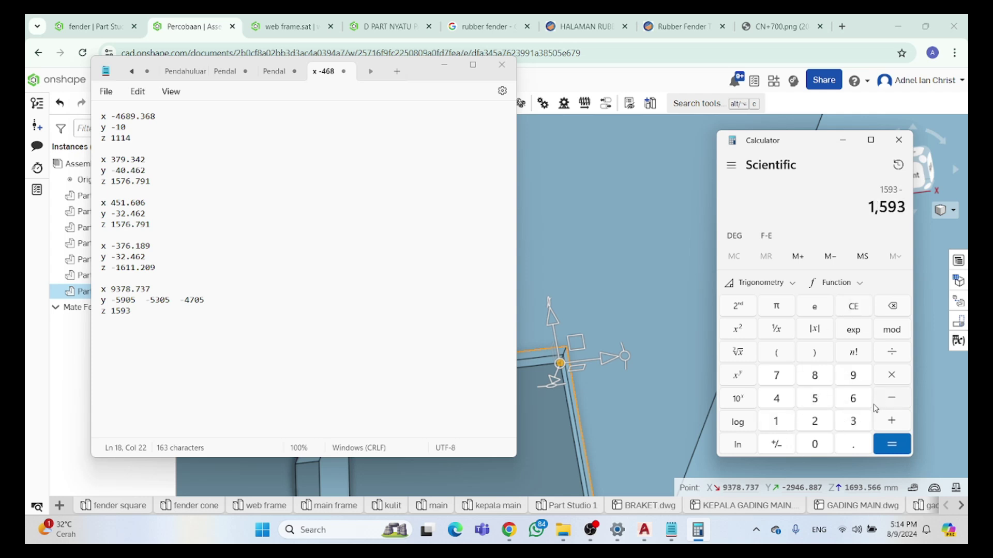
left_click(777, 421)
left_click(853, 376)
left_click(852, 423)
left_click(851, 445)
left_click(826, 400)
double_click(851, 398)
key("Return")
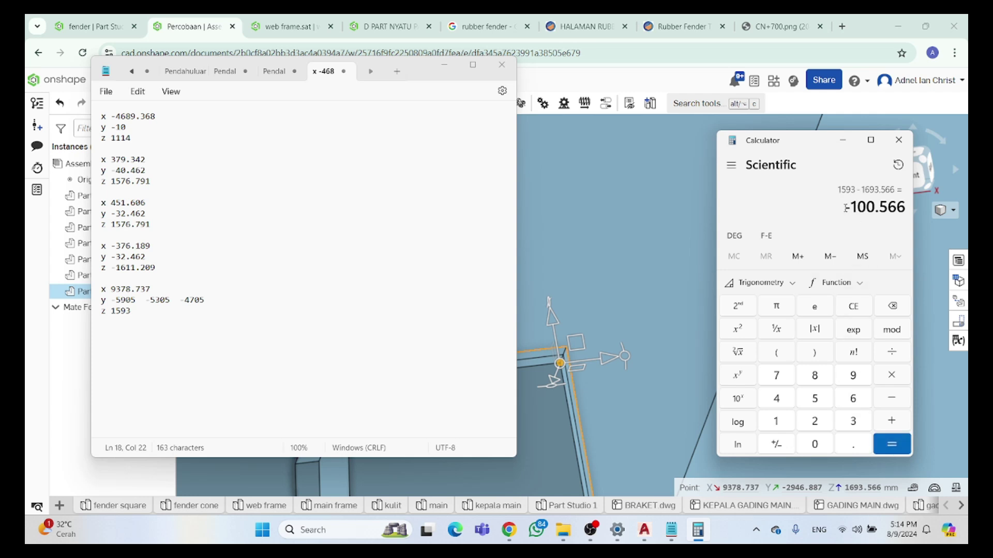
left_click_drag(846, 208, 912, 212)
key("ctrl+c")
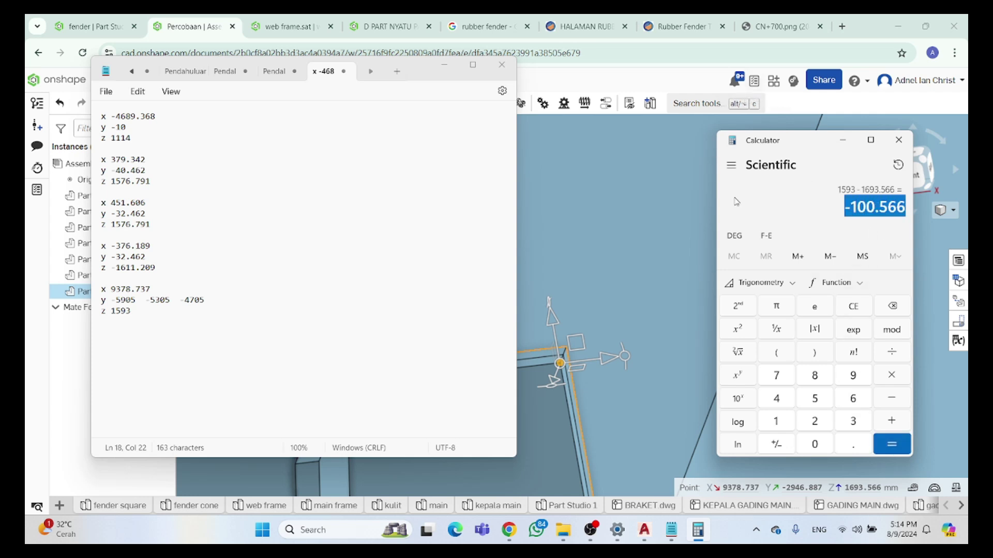
Return to the assembly and move Part 1 <7> by -100.566 mm along the Z axis
left_click(684, 352)
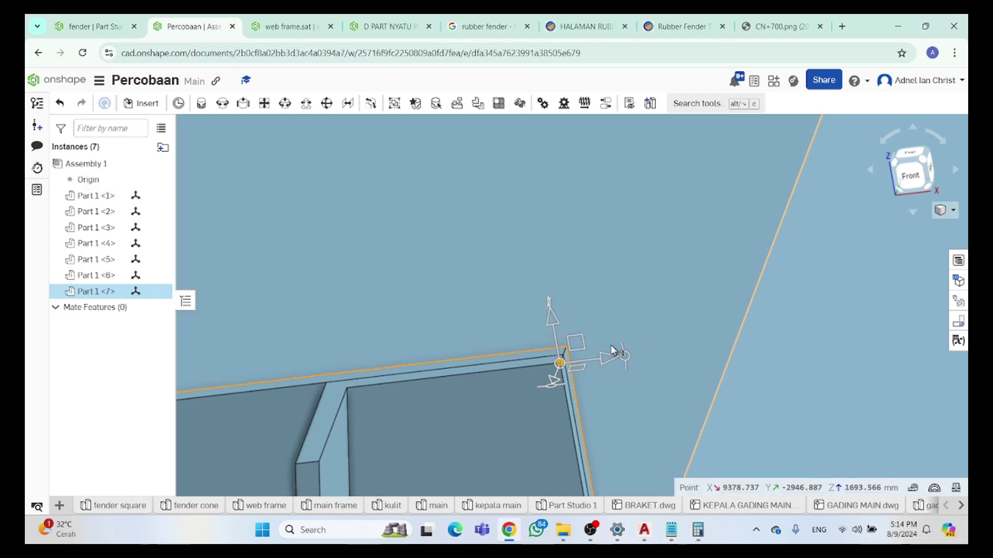
left_click_drag(554, 340, 555, 347)
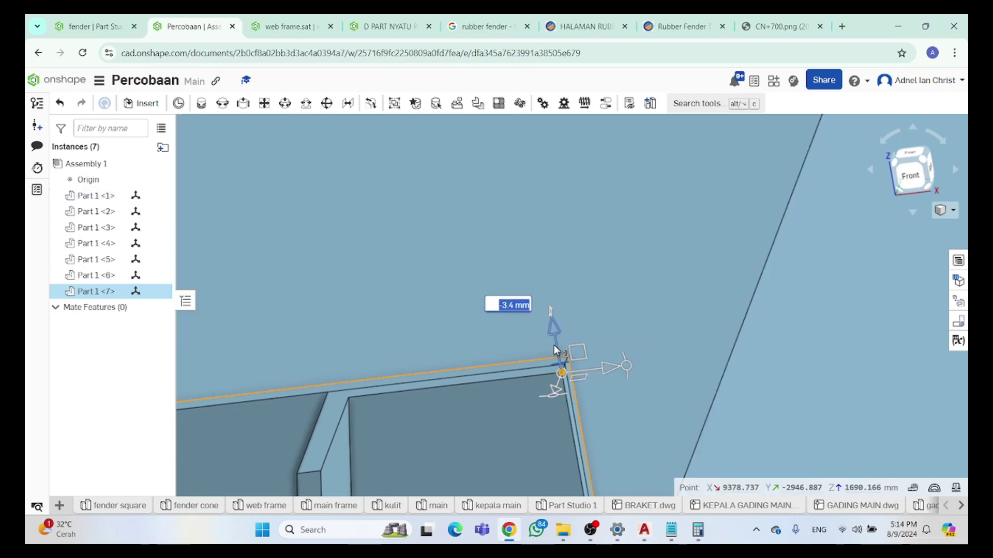
key("ctrl+v")
key("Return")
scroll(672, 366, "down", 10)
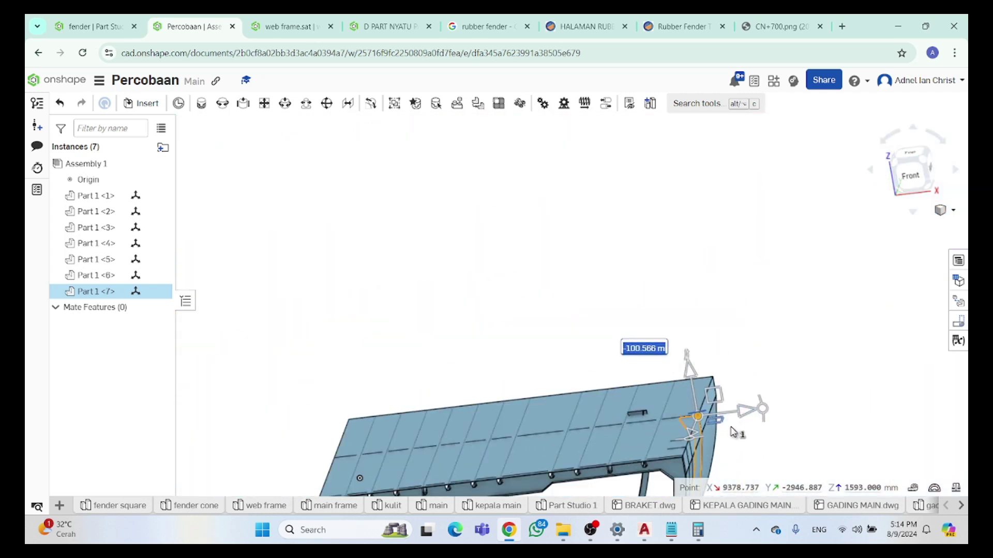
right_click_drag(787, 445, 836, 417)
right_click_drag(680, 471, 761, 437)
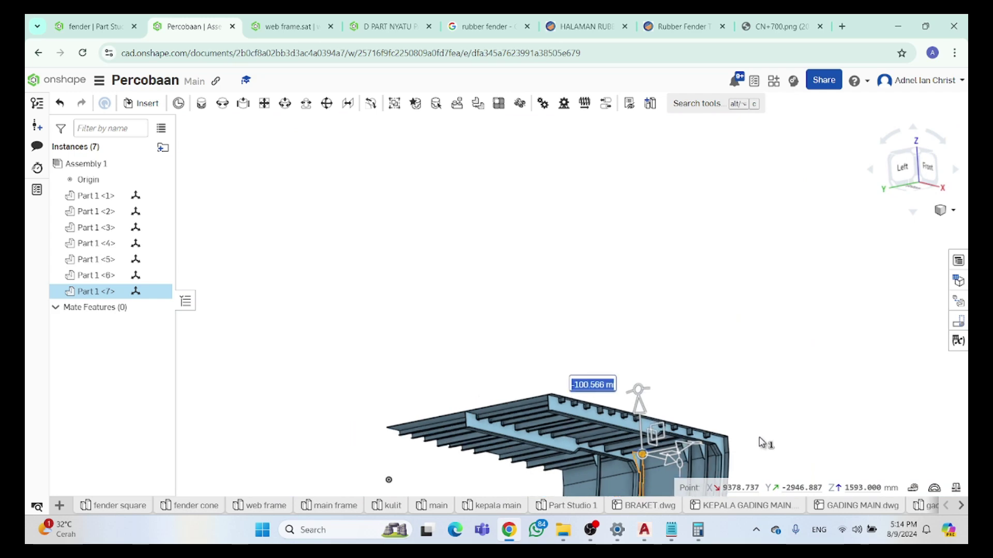
scroll(761, 435, "down", 3)
scroll(760, 475, "up", 10)
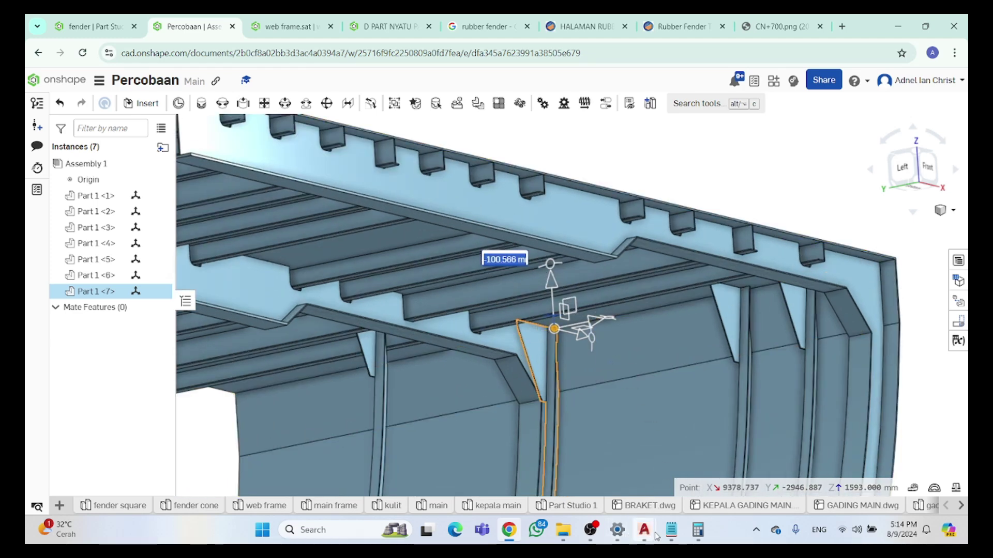
Check the noted Y coordinates in Notepad and enter 4105 in Calculator as the Y target distance
left_click(671, 530)
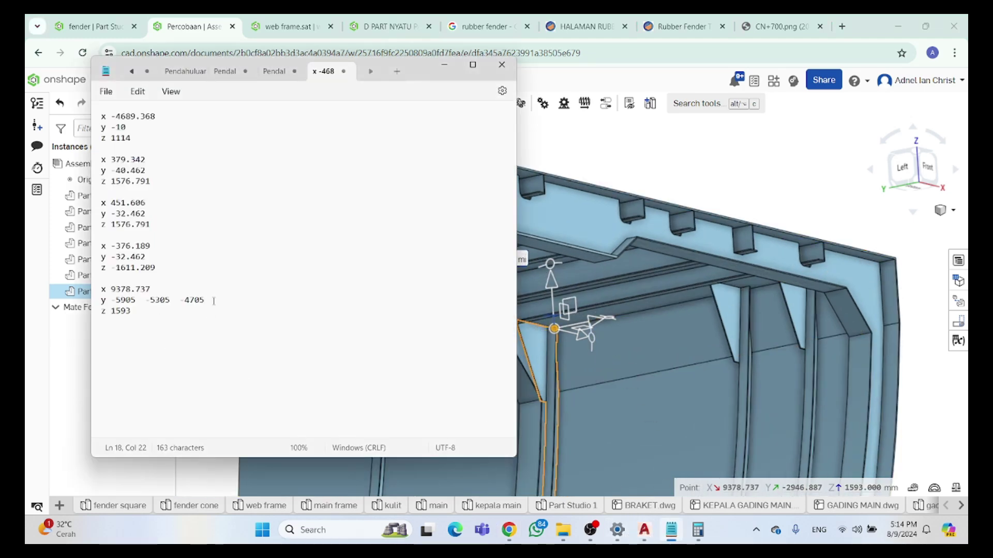
left_click(443, 65)
left_click(693, 534)
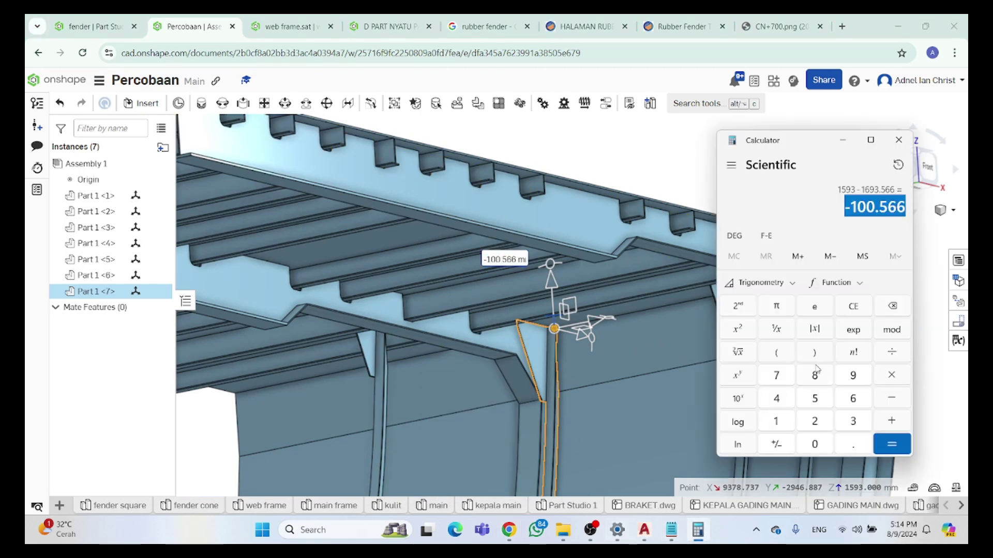
left_click(851, 310)
left_click(777, 399)
left_click(671, 532)
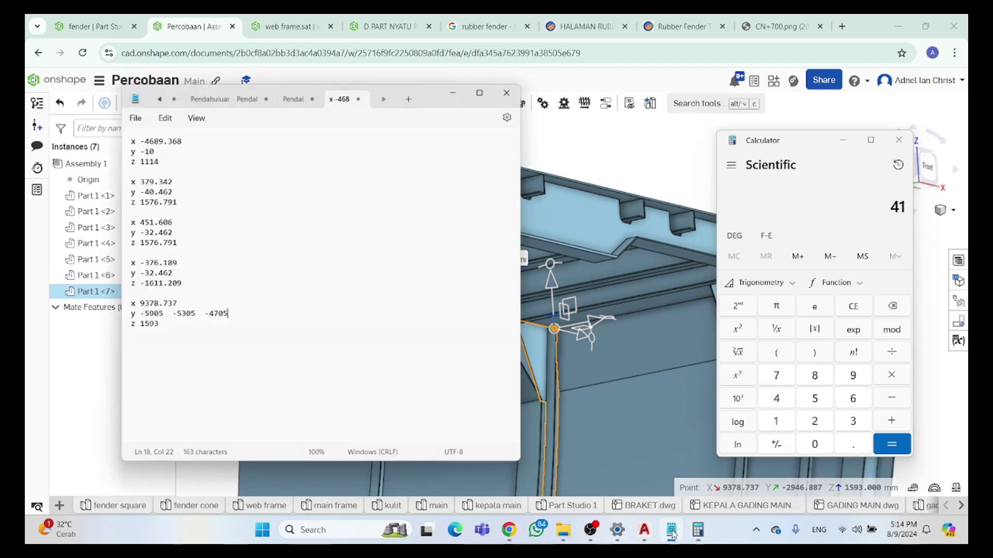
left_click(672, 532)
left_click(814, 444)
left_click(814, 399)
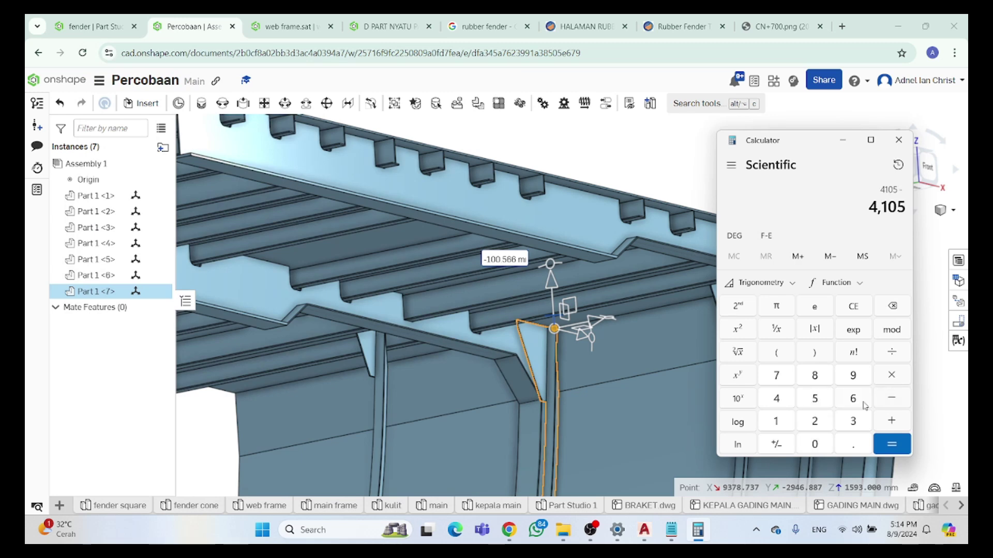
Subtract 2946.887 from 4105 in Calculator and copy the result
left_click(816, 422)
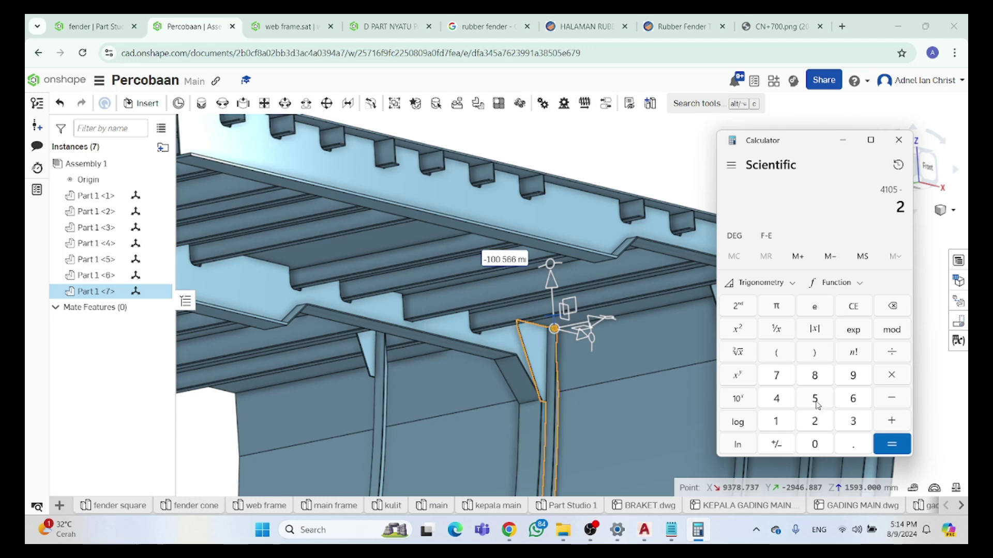
left_click(854, 375)
left_click(777, 398)
left_click(853, 398)
left_click(852, 444)
double_click(811, 376)
left_click(777, 376)
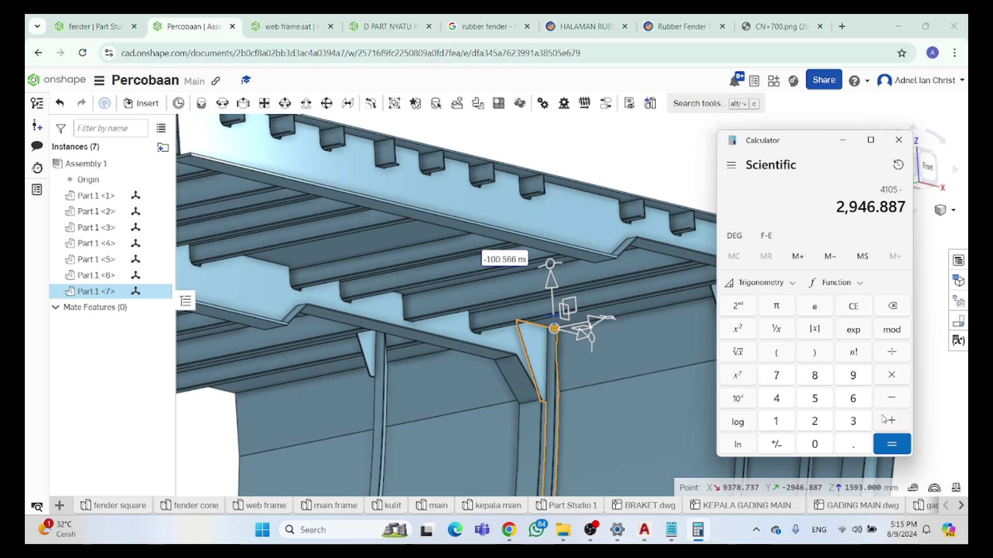
left_click(890, 445)
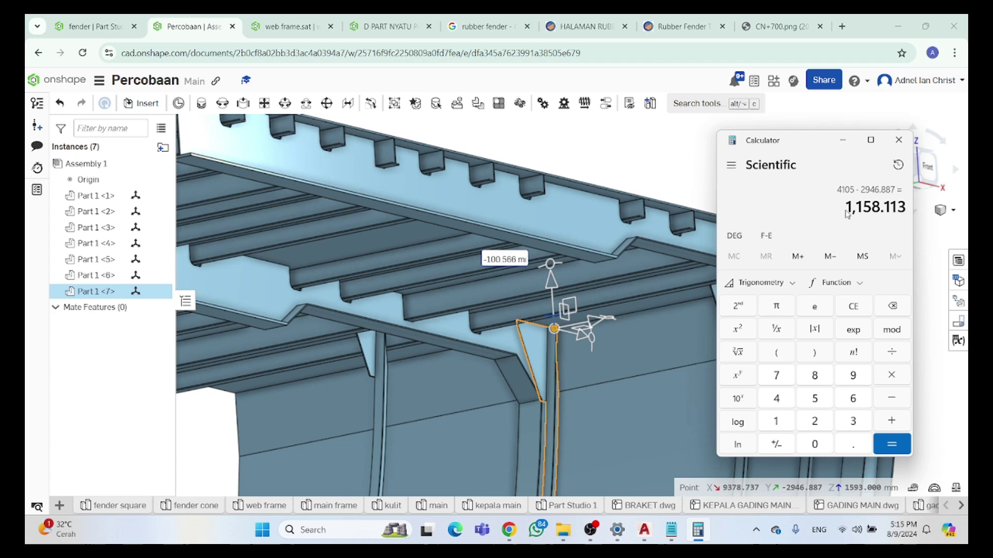
left_click_drag(852, 210, 899, 213)
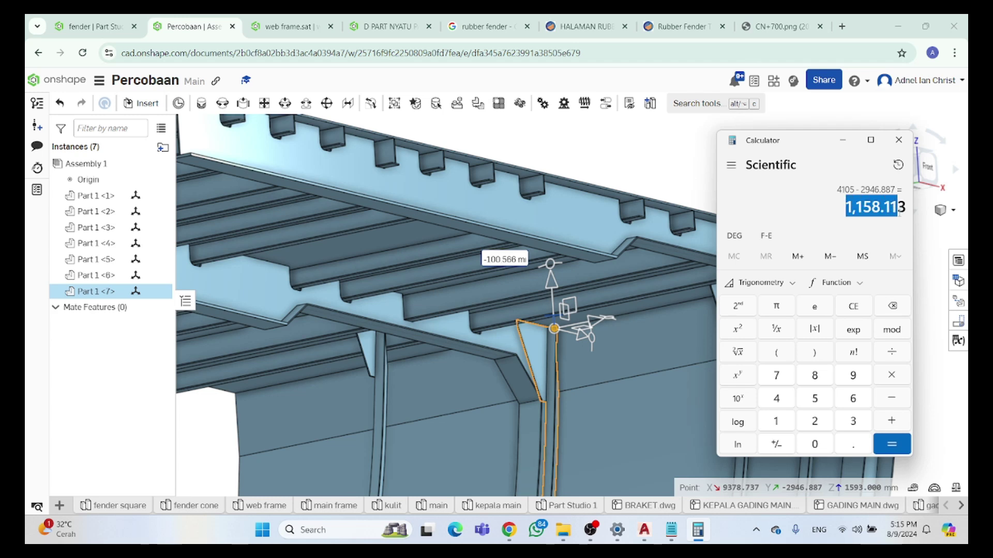
Minimize Calculator, move Part 1 <7> 1,158.113 mm along the Y axis, and clear the selection
left_click(842, 140)
scroll(626, 266, "down", 5)
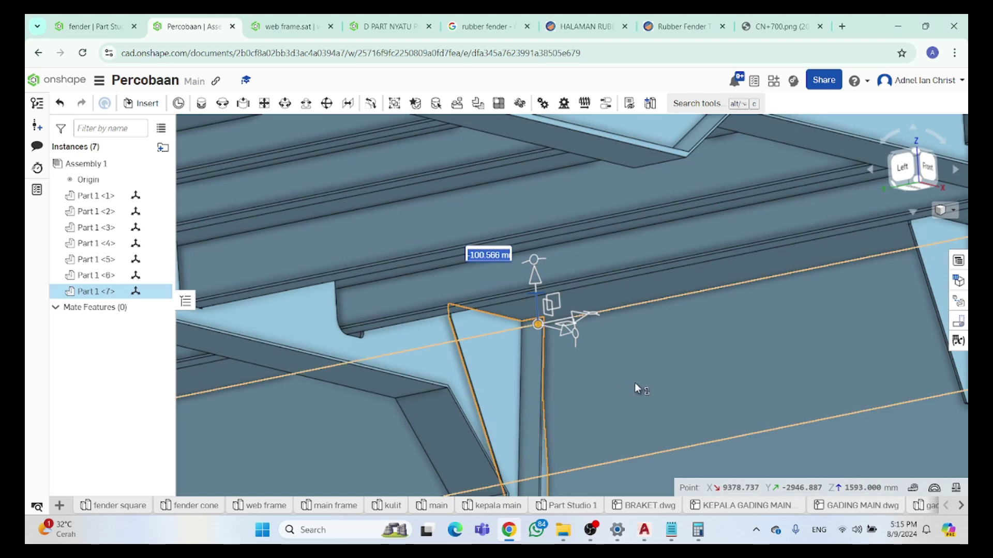
right_click_drag(634, 383, 646, 382)
left_click_drag(541, 321, 550, 320)
type("1,158.113")
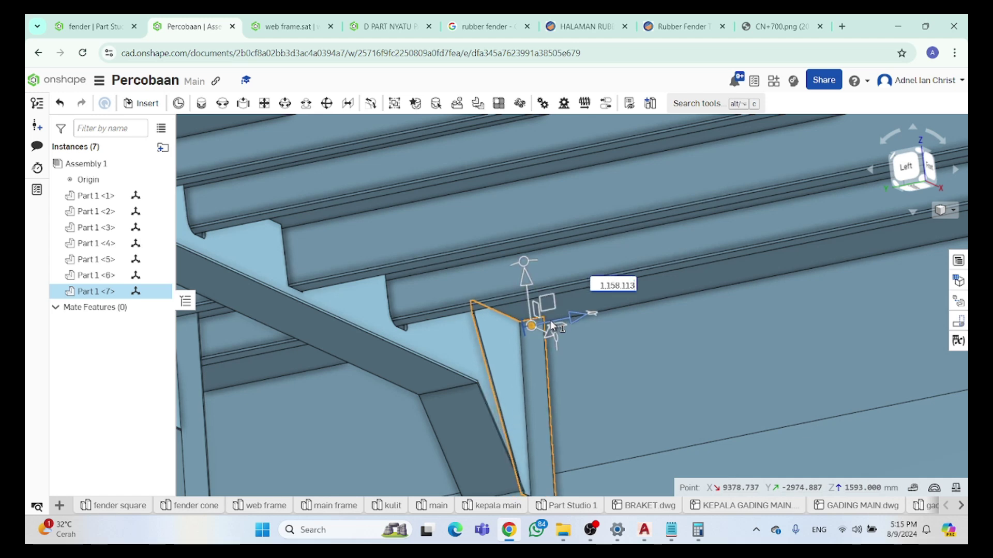
left_click(606, 285)
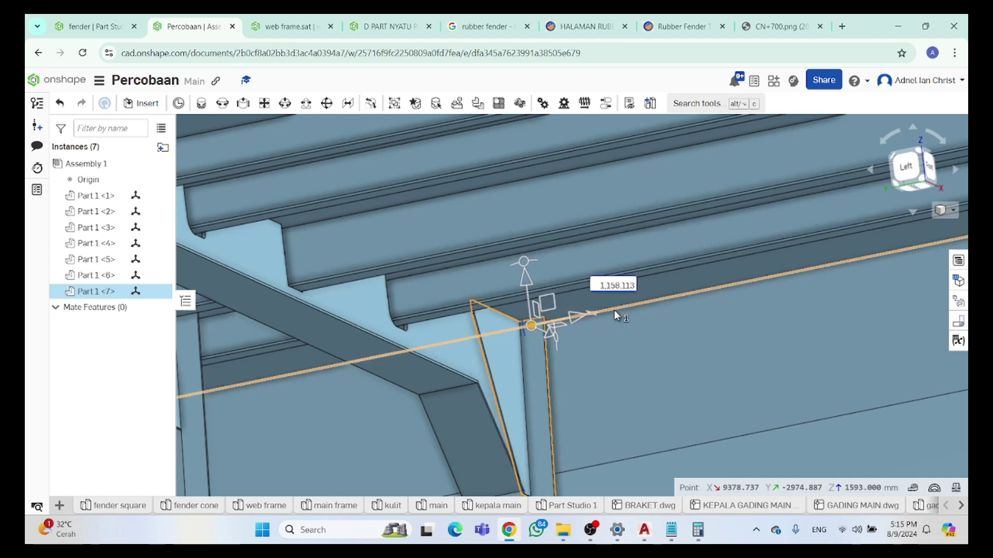
key("Return")
scroll(752, 324, "down", 3)
scroll(760, 323, "up", 2)
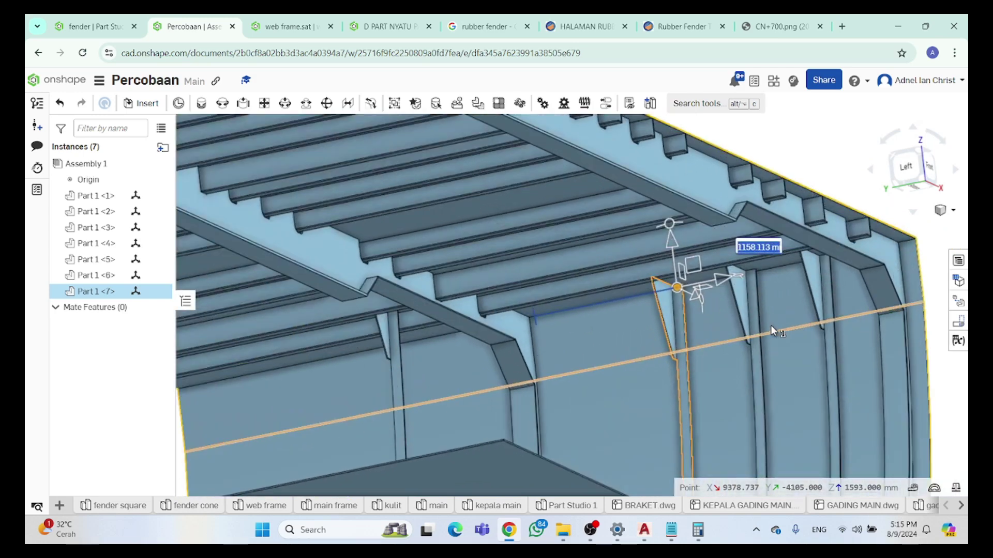
left_click(767, 128)
Locate Part 1 <6> where it protrudes above the deck and select its upper outer corner point
scroll(767, 129, "down", 6)
right_click_drag(784, 181, 766, 192)
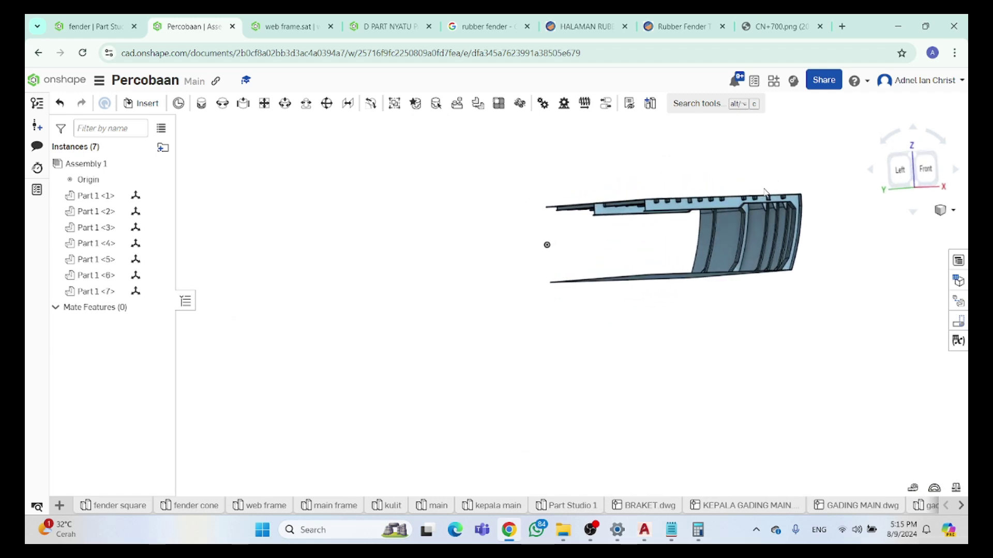
scroll(766, 194, "up", 5)
scroll(839, 178, "down", 5)
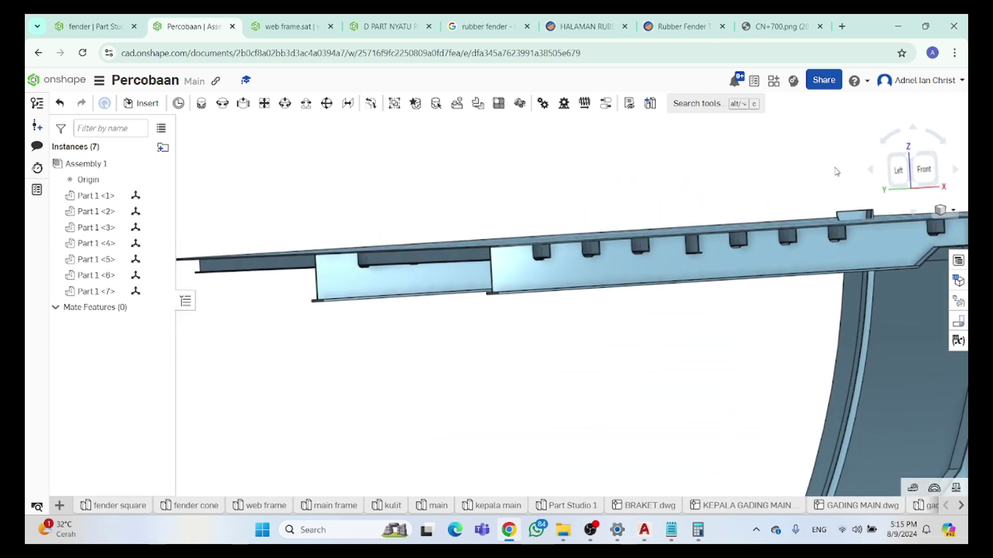
scroll(798, 155, "up", 10)
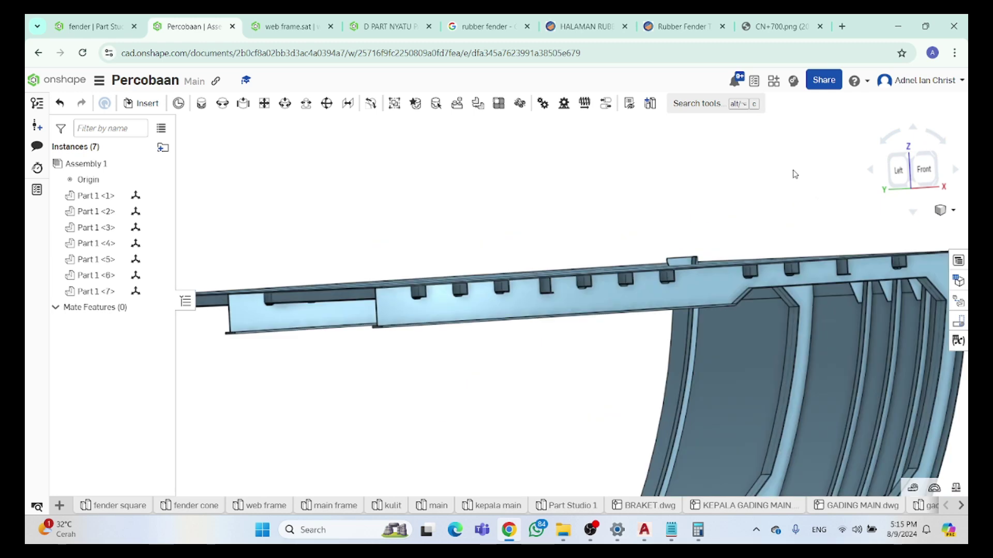
scroll(716, 239, "down", 4)
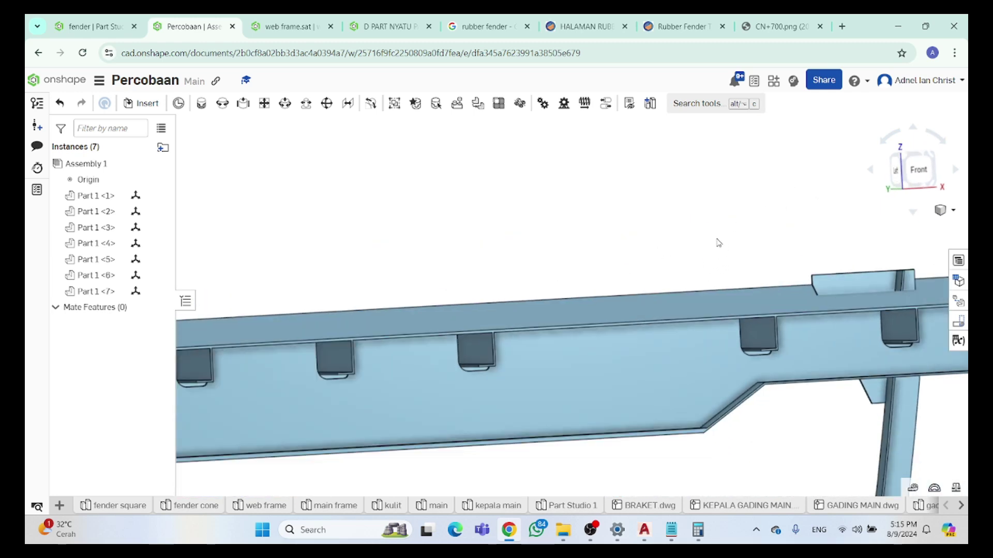
scroll(822, 282, "up", 6)
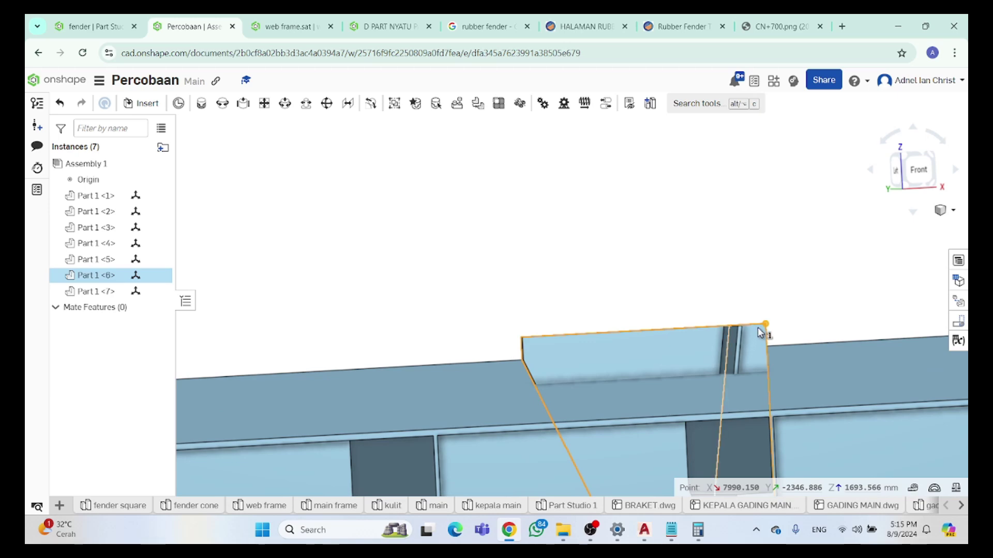
scroll(769, 324, "up", 3)
scroll(783, 292, "down", 6)
scroll(791, 242, "up", 5)
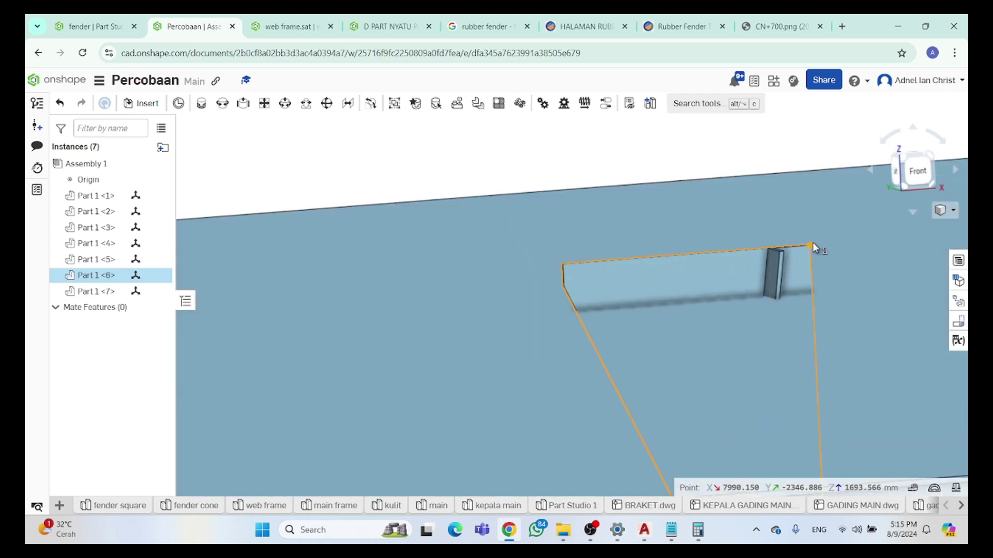
scroll(810, 248, "down", 4)
scroll(807, 246, "up", 3)
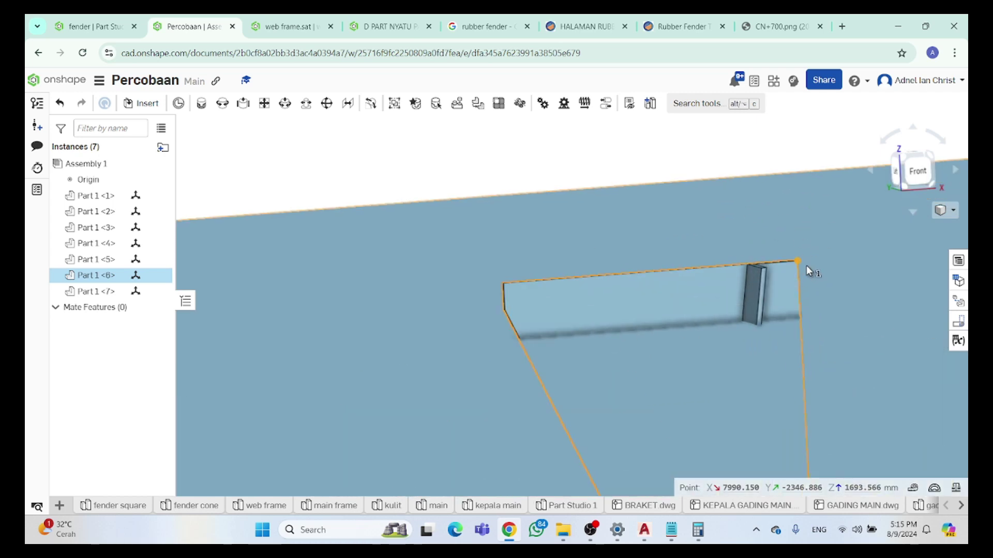
left_click(672, 530)
left_click(697, 530)
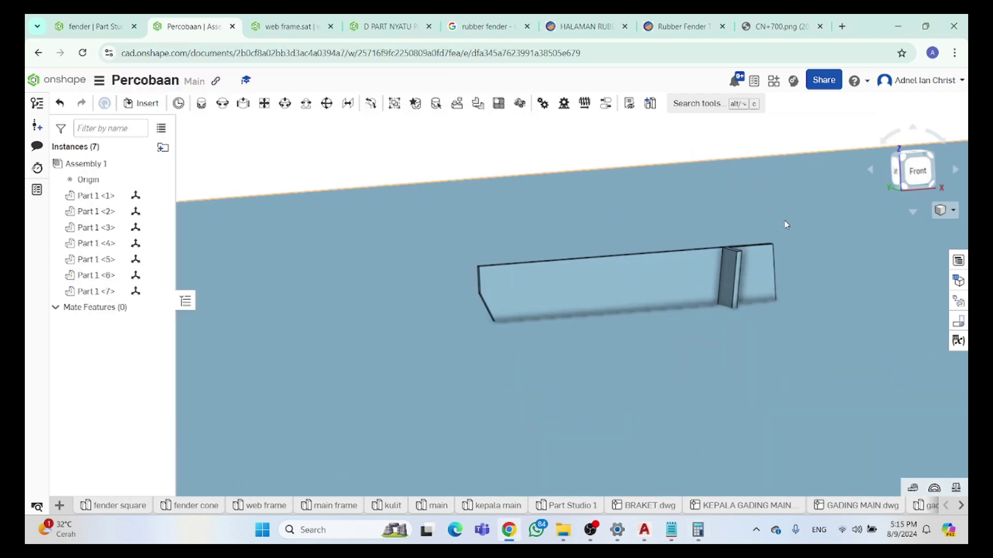
scroll(812, 273, "up", 3)
left_click(641, 275)
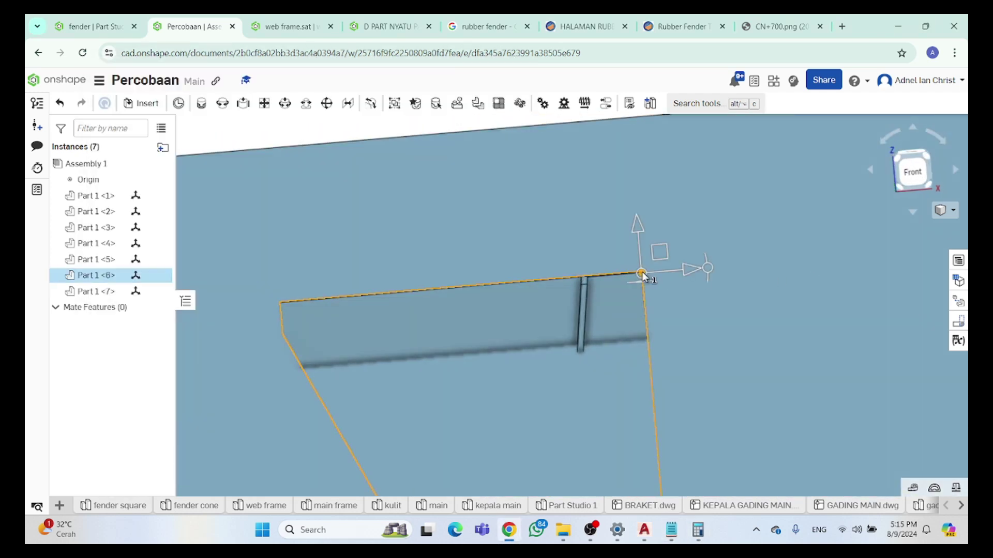
Clear the current pick and select the front corner point at the outer end of Part 1 <6>'s upper edge
scroll(672, 254, "down", 3)
left_click(576, 183)
scroll(661, 271, "up", 6)
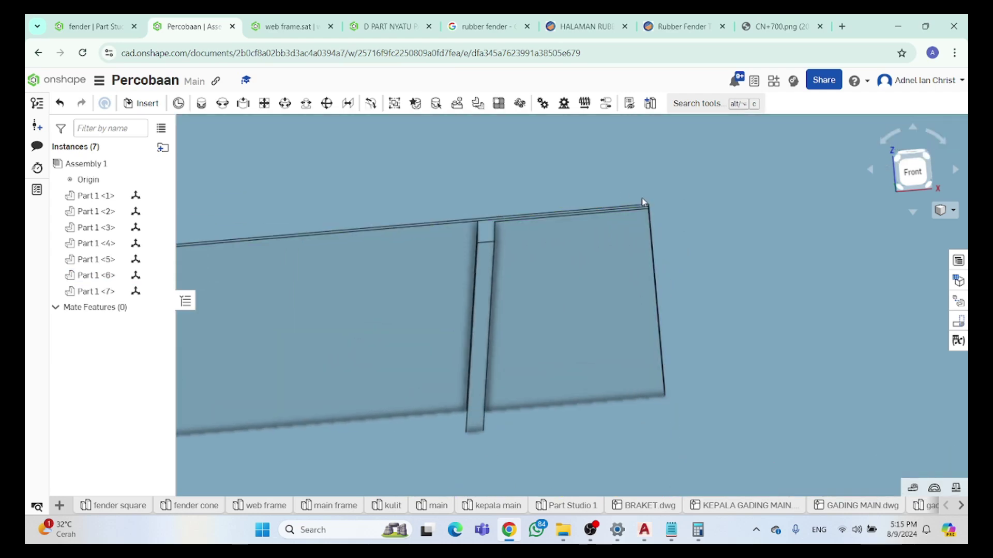
scroll(646, 207, "up", 5)
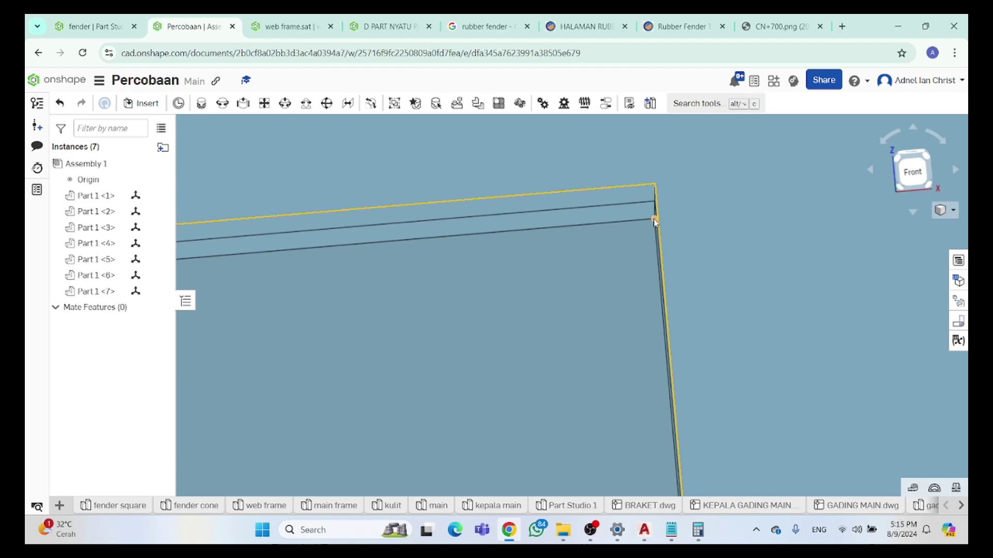
left_click(654, 221)
scroll(706, 220, "down", 5)
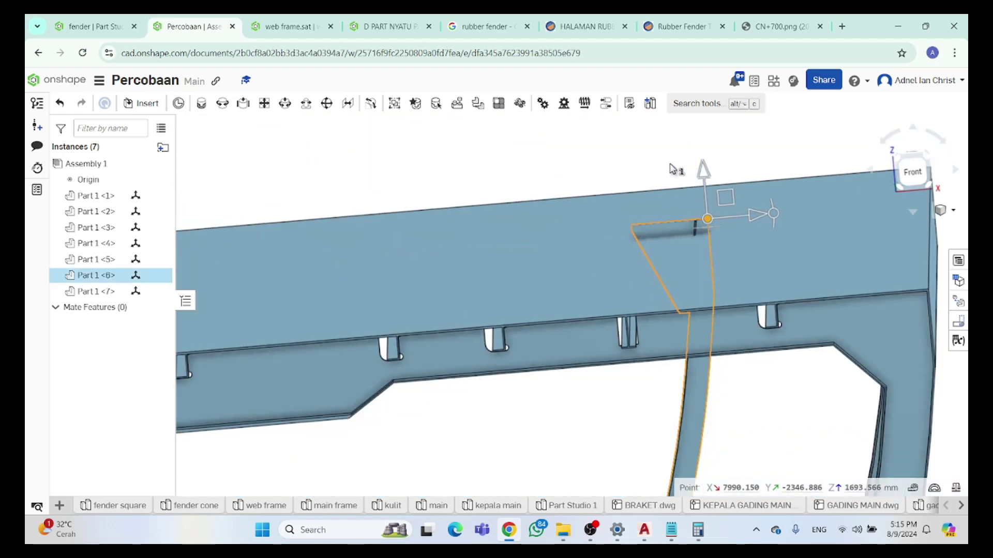
right_click_drag(670, 165, 675, 159)
right_click_drag(585, 182, 662, 189)
Switch to Notepad for the noted X coordinate and enter 9378.737 in Calculator as the start of a subtraction
left_click(671, 530)
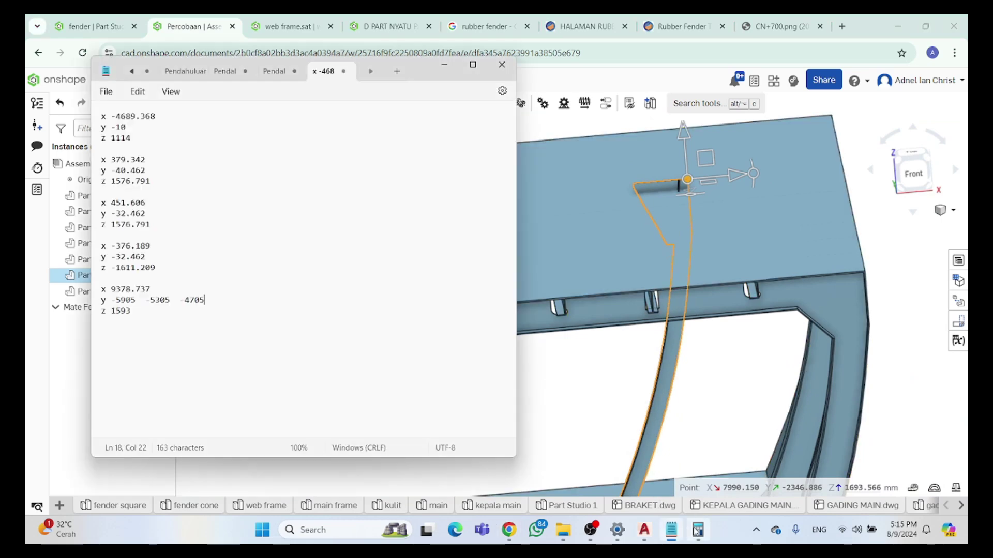
left_click(696, 530)
left_click(853, 309)
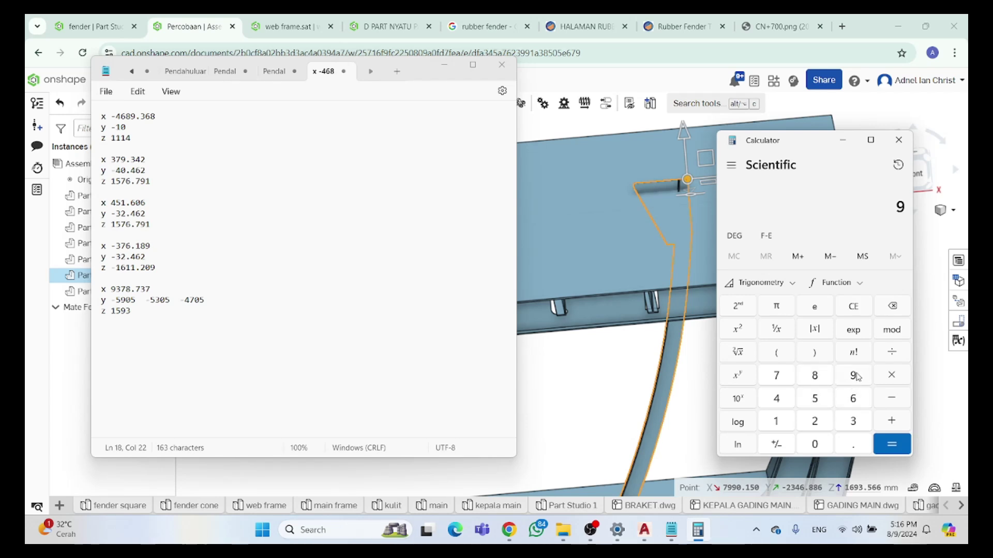
left_click(776, 376)
left_click(814, 375)
left_click(856, 448)
left_click(779, 381)
left_click(850, 420)
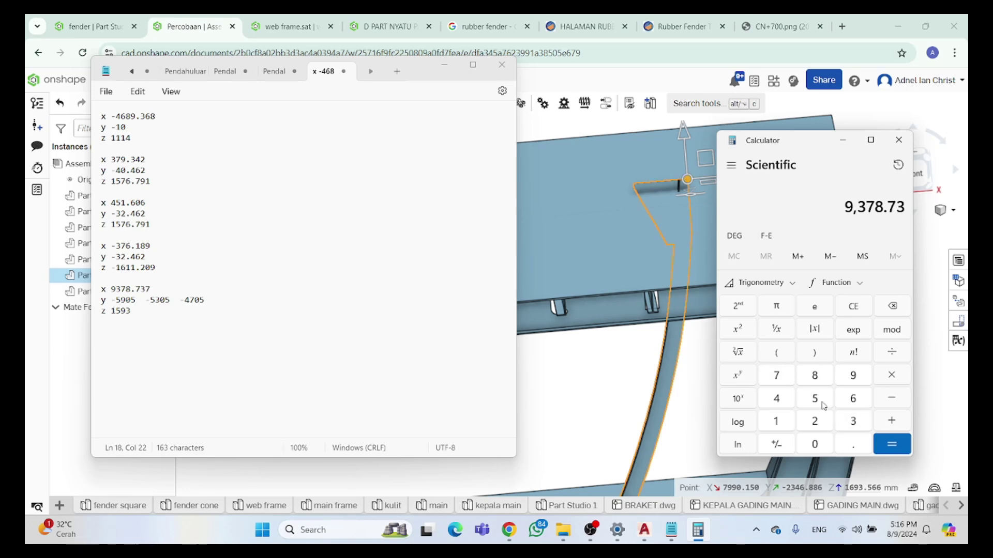
left_click(777, 375)
left_click(888, 398)
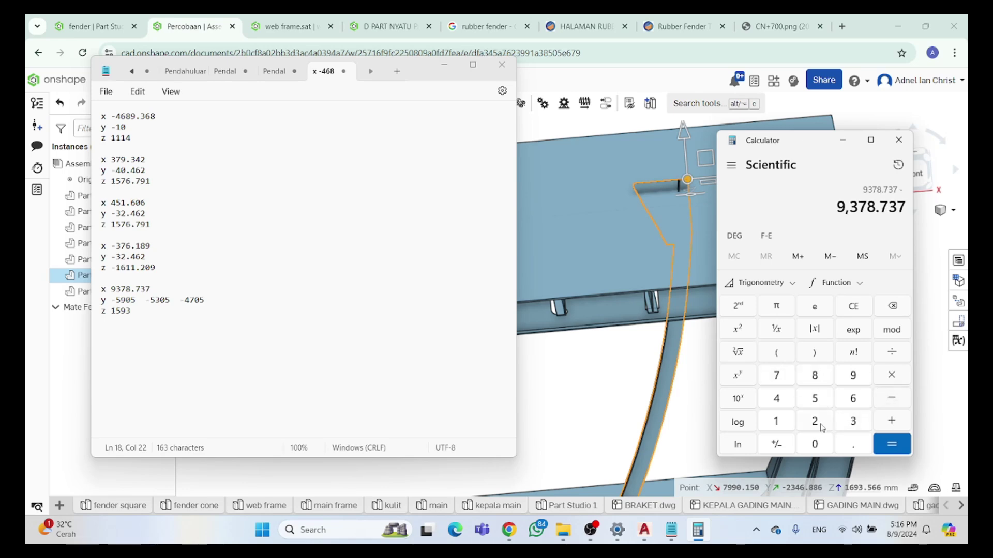
Subtract 7990.15 from 9378.737 in Calculator and copy the result
left_click(785, 376)
double_click(853, 377)
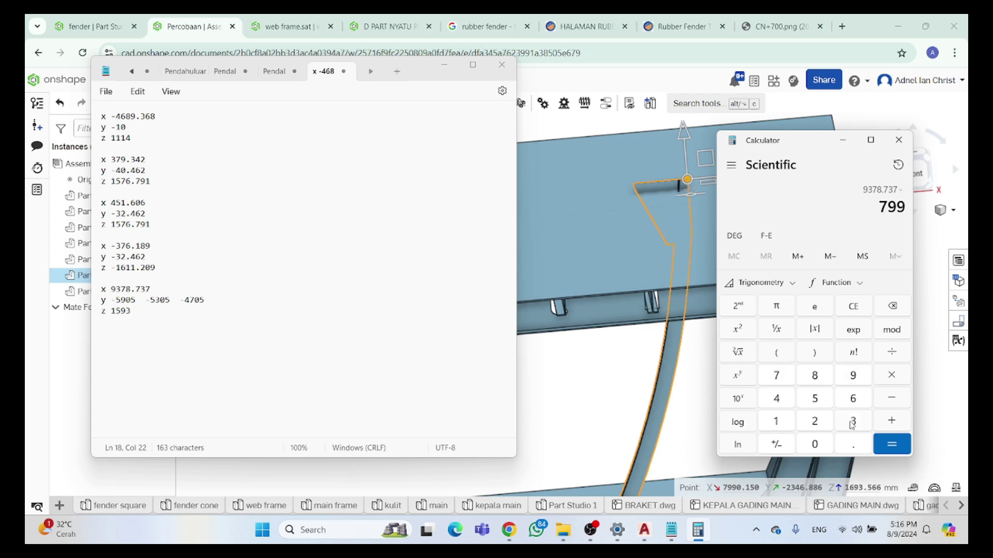
left_click(816, 445)
left_click(844, 444)
left_click(789, 423)
left_click(814, 410)
left_click(815, 445)
left_click(879, 446)
left_click_drag(839, 207, 905, 208)
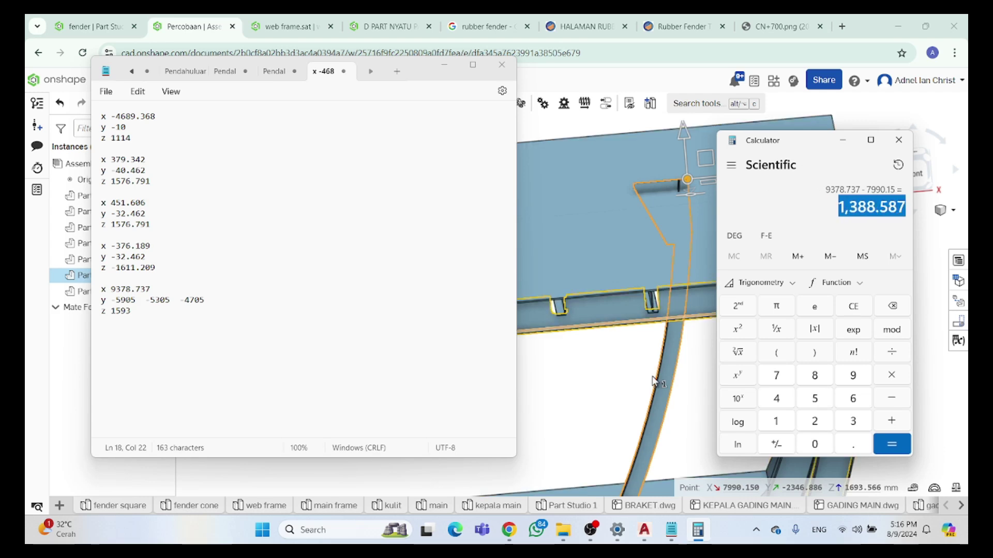
Return to the assembly and examine the upper corner of Part 1 <6> from the front and left sides
left_click(634, 353)
scroll(688, 179, "up", 4)
scroll(692, 206, "up", 10)
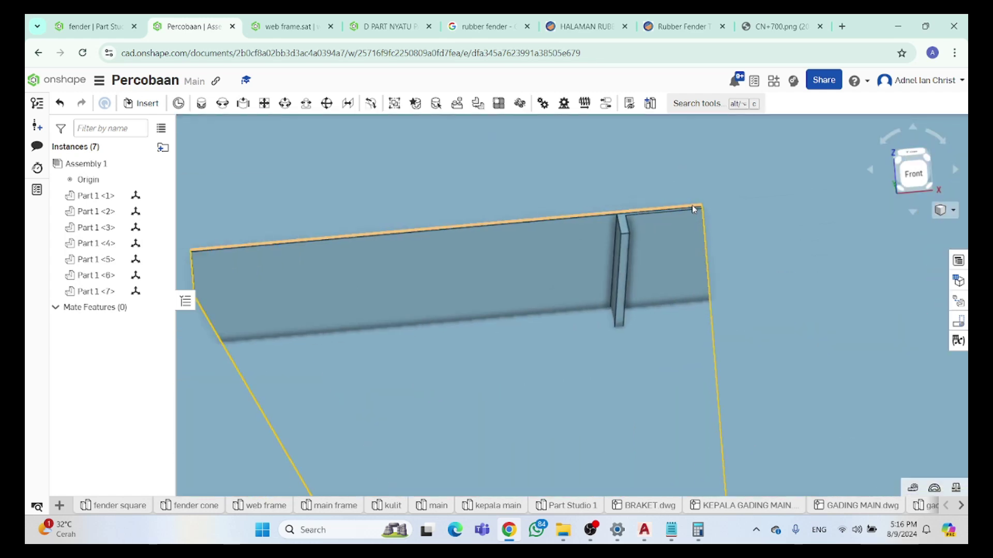
left_click(714, 197)
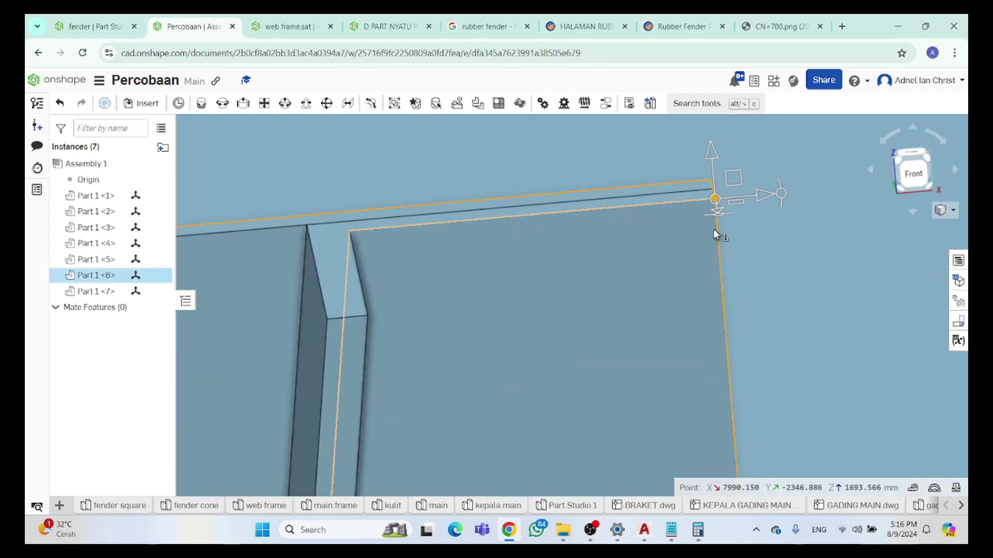
right_click_drag(719, 225, 740, 256)
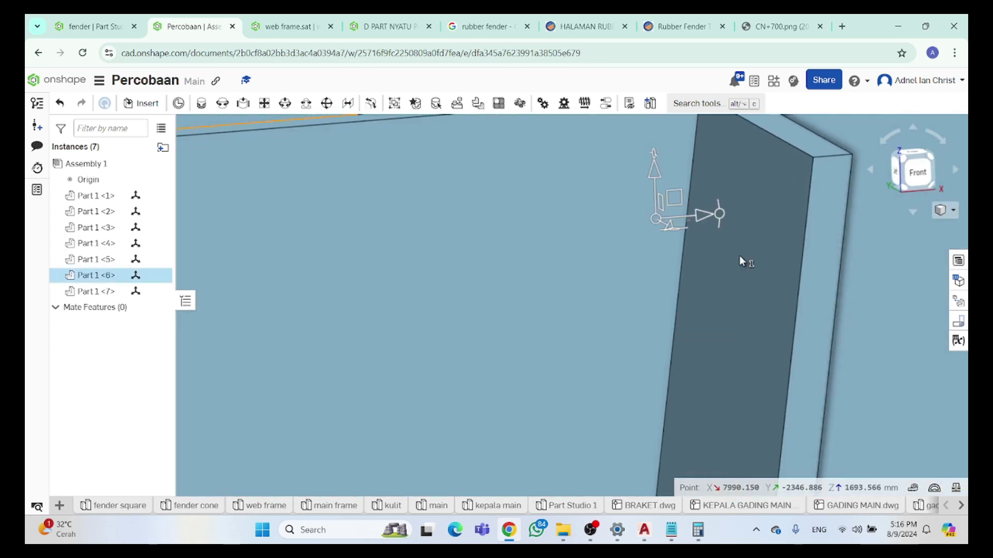
left_click(918, 173)
right_click_drag(802, 291, 894, 261)
left_click(910, 177)
scroll(629, 132, "down", 5)
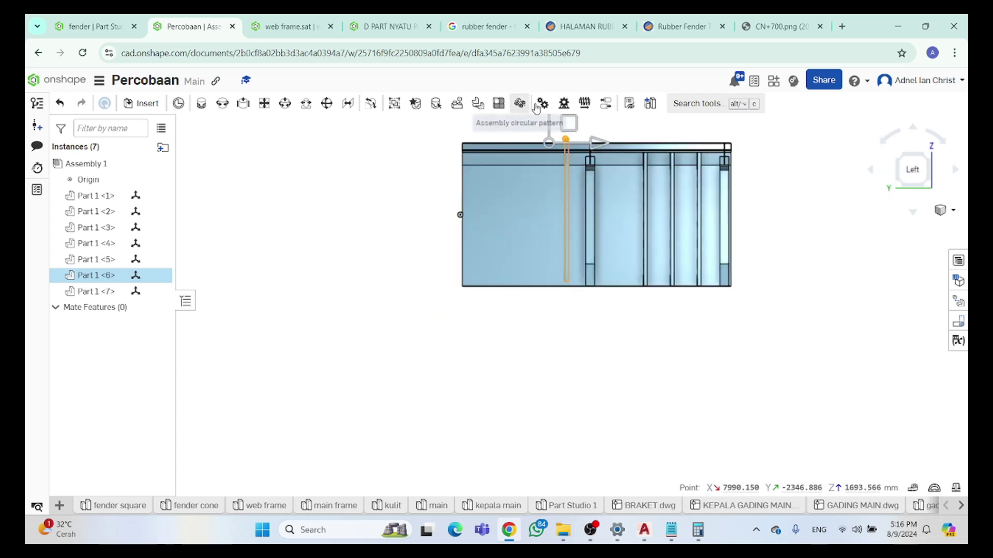
scroll(574, 201, "up", 10)
scroll(574, 237, "up", 3)
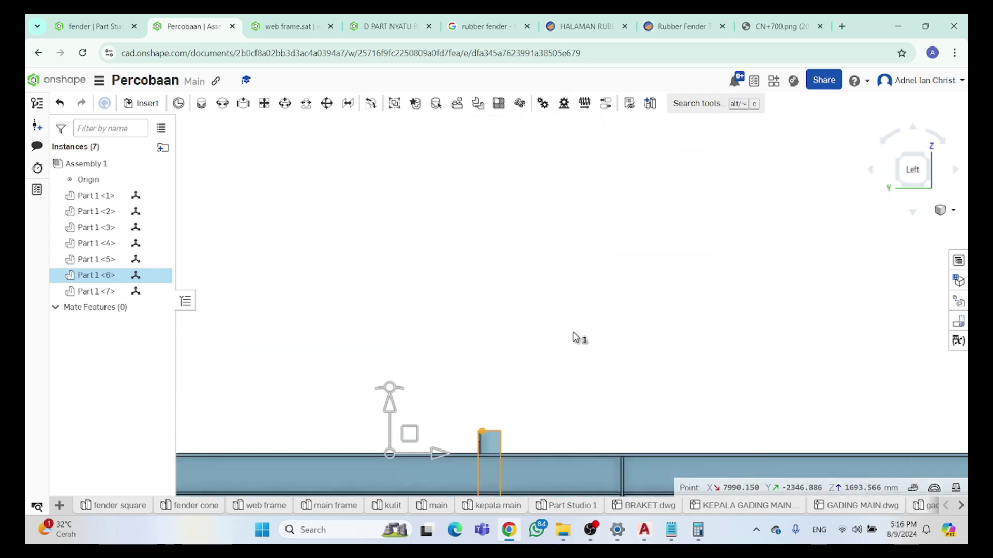
left_click(509, 413)
scroll(509, 413, "up", 3)
scroll(513, 396, "down", 1)
right_click_drag(621, 420, 735, 248)
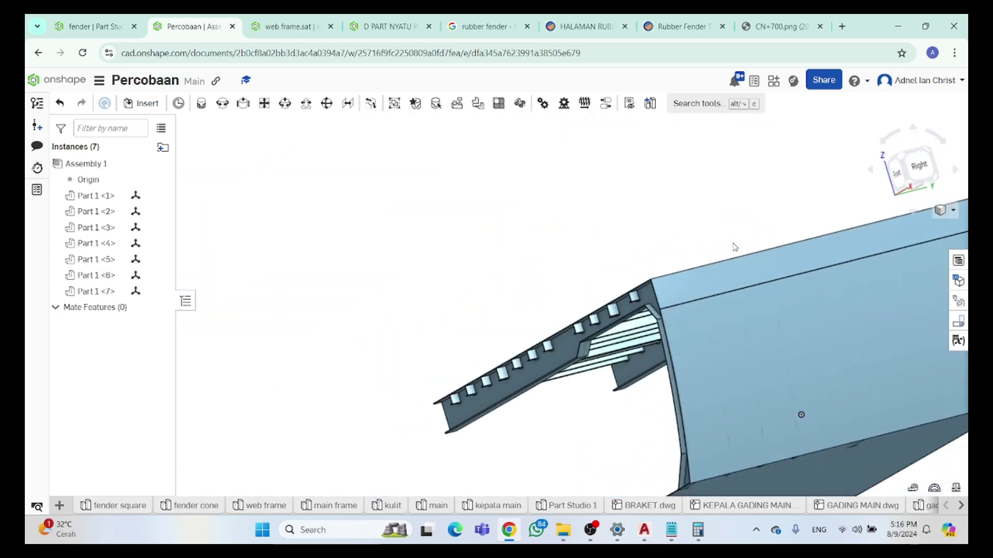
Try moving Part 1 <6> about 4.1 mm along the Y axis from its upper corner point, and undo the move
left_click(918, 180)
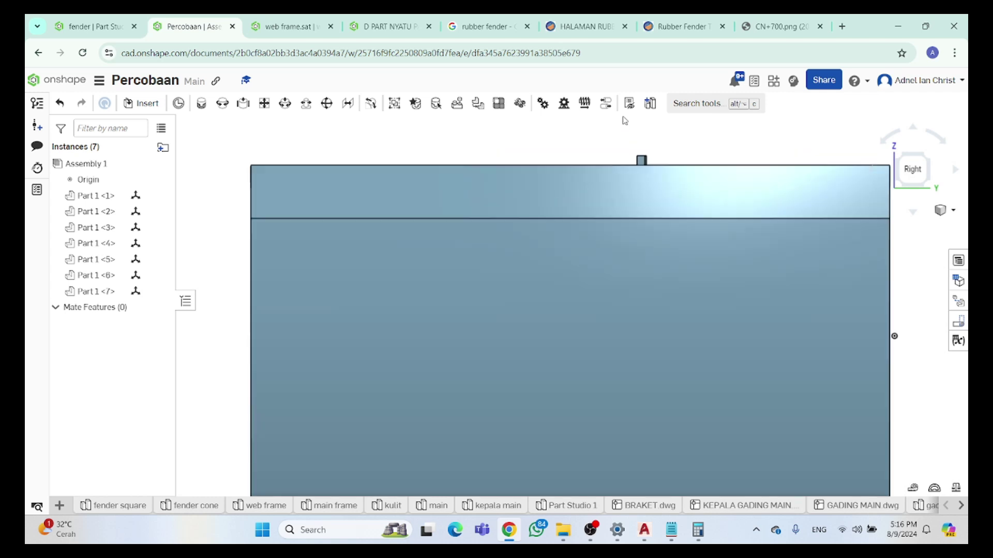
scroll(672, 176, "up", 10)
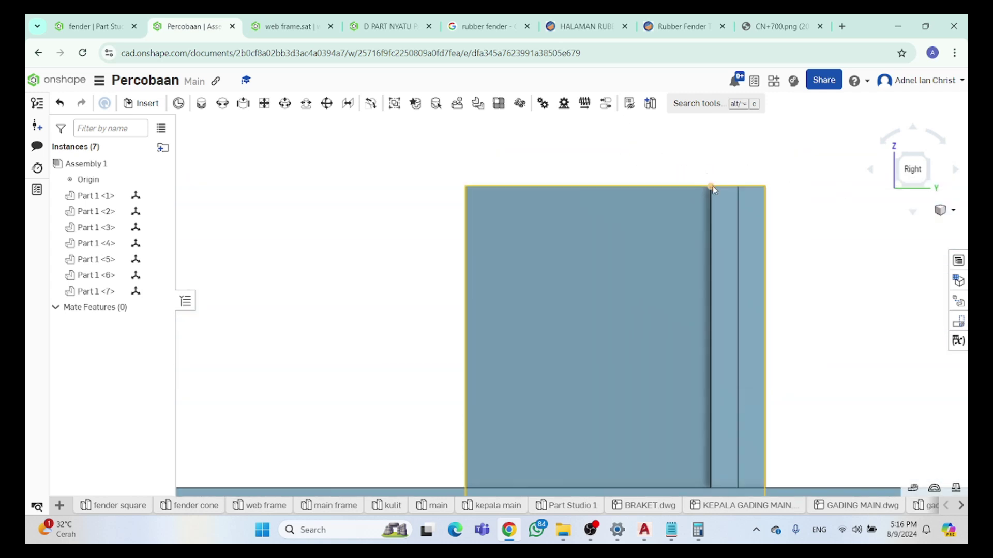
left_click(711, 187)
left_click_drag(707, 193, 680, 186)
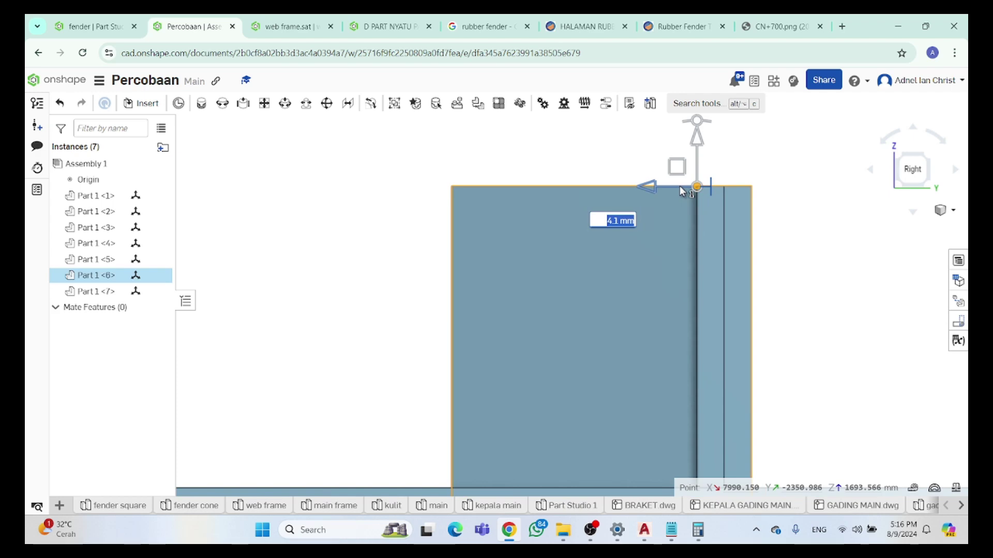
left_click(610, 164)
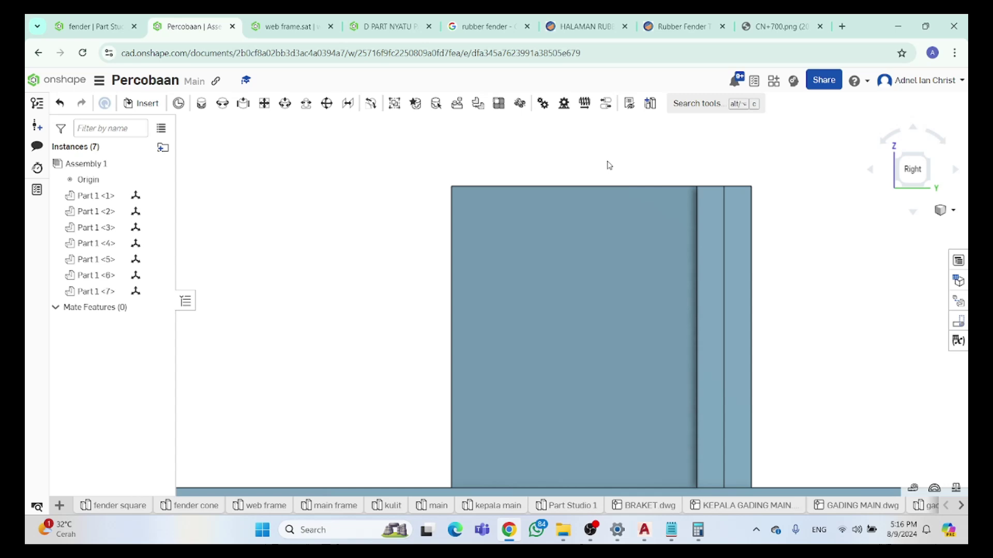
key("ctrl+z")
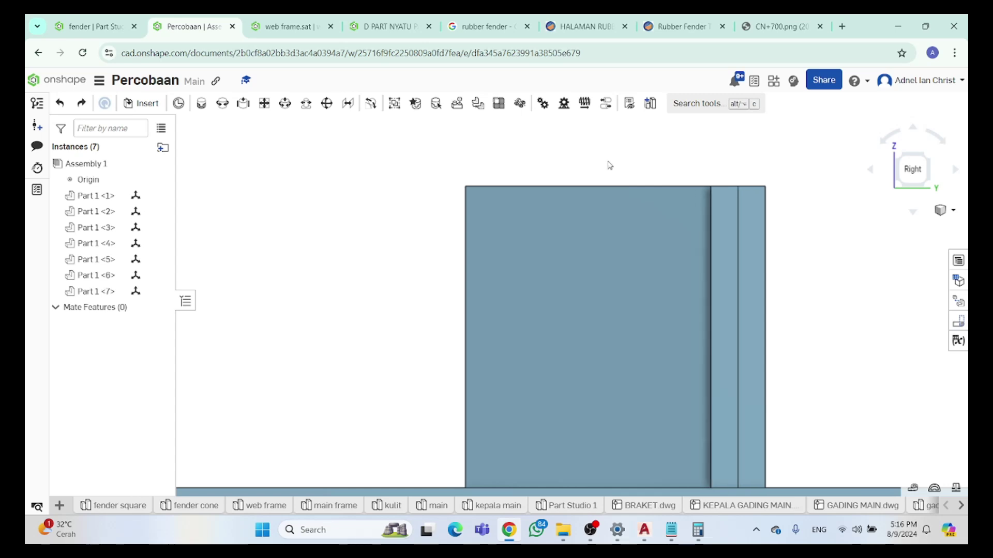
Move Part 1 <6> 1,388.587 mm along the X axis from its upper corner point and clear the selection
left_click(711, 190)
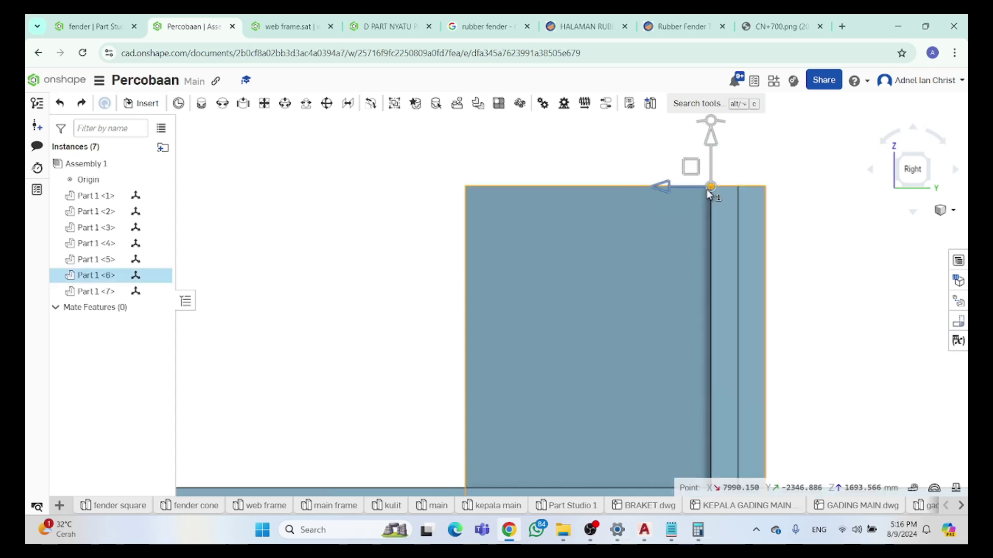
left_click(672, 531)
left_click(698, 530)
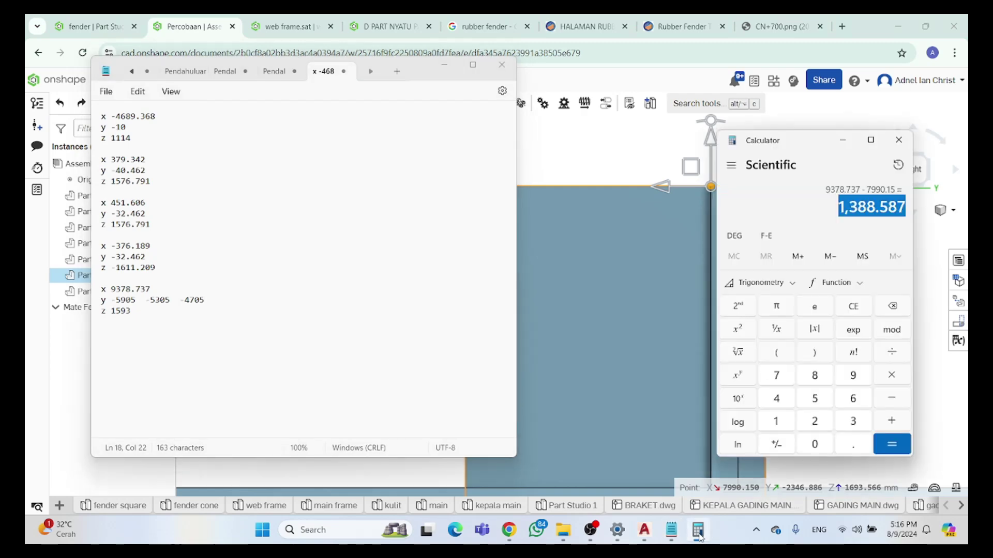
left_click(698, 530)
left_click(671, 530)
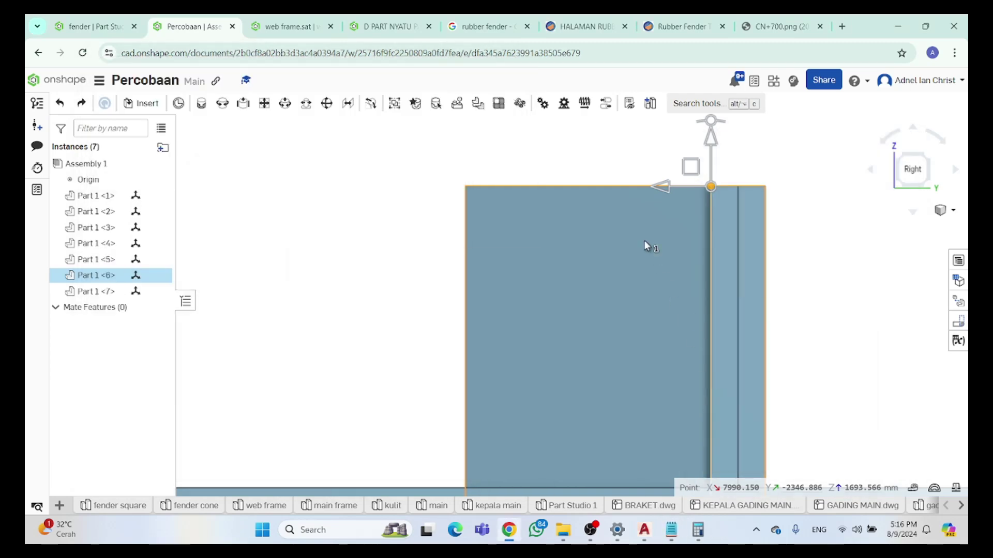
key("shift+1")
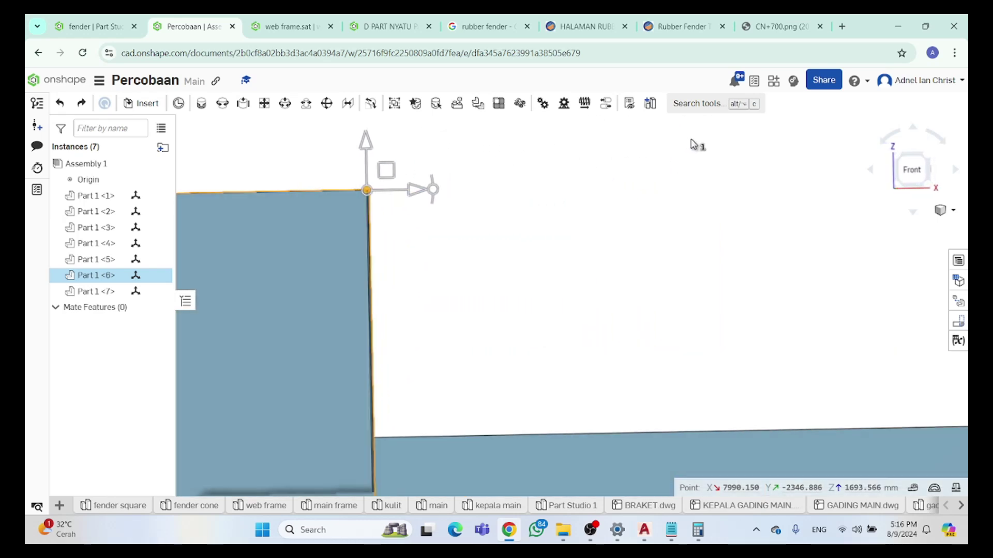
left_click_drag(407, 191, 417, 194)
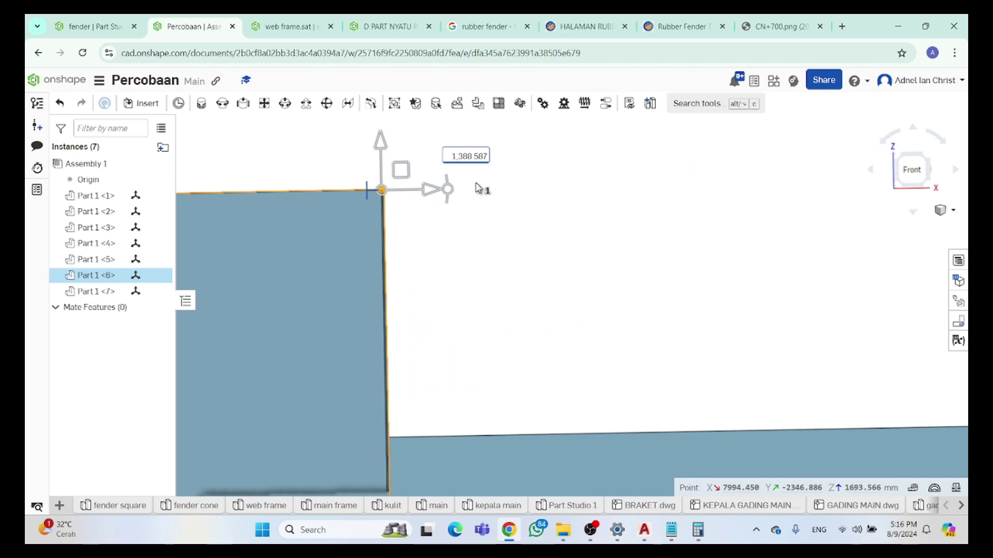
key("Return")
scroll(479, 188, "down", 8)
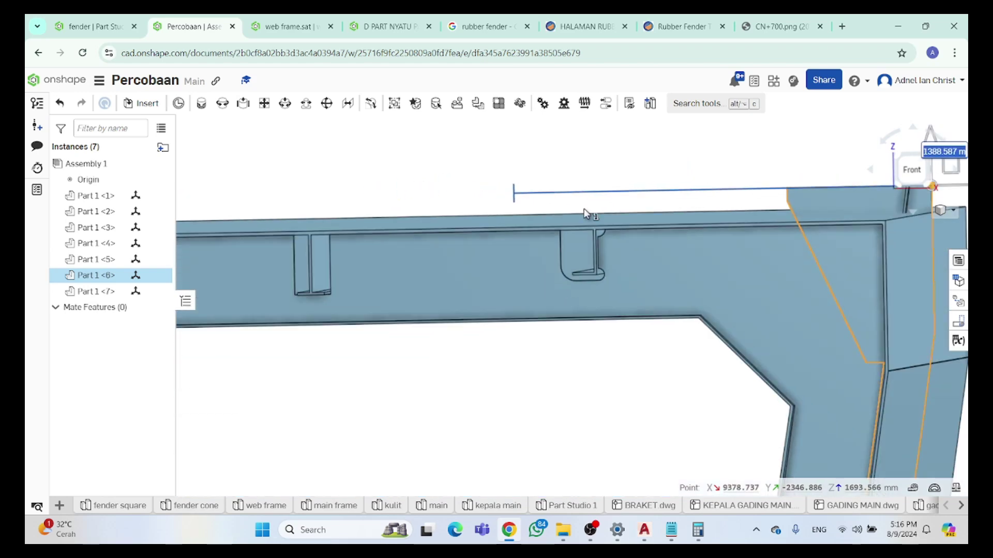
left_click(857, 241)
right_click(858, 241)
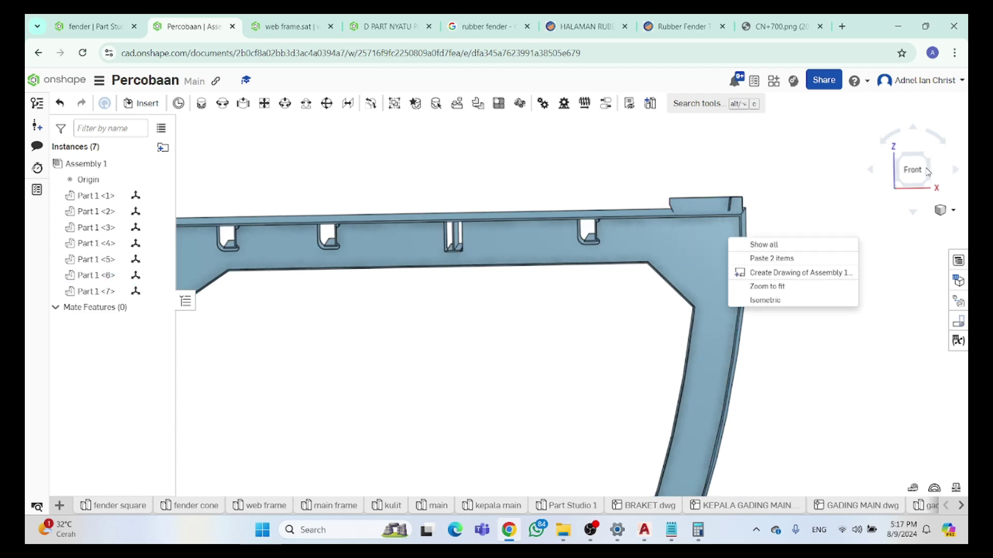
left_click(811, 213)
Select Part 1 <6>'s upper outer corner point again, bring up the Notepad coordinates, and clear the Calculator entry
mouse_move(792, 218)
right_mouse_down()
mouse_move(749, 226)
mouse_move(798, 226)
right_mouse_up()
scroll(722, 211, "up", 5)
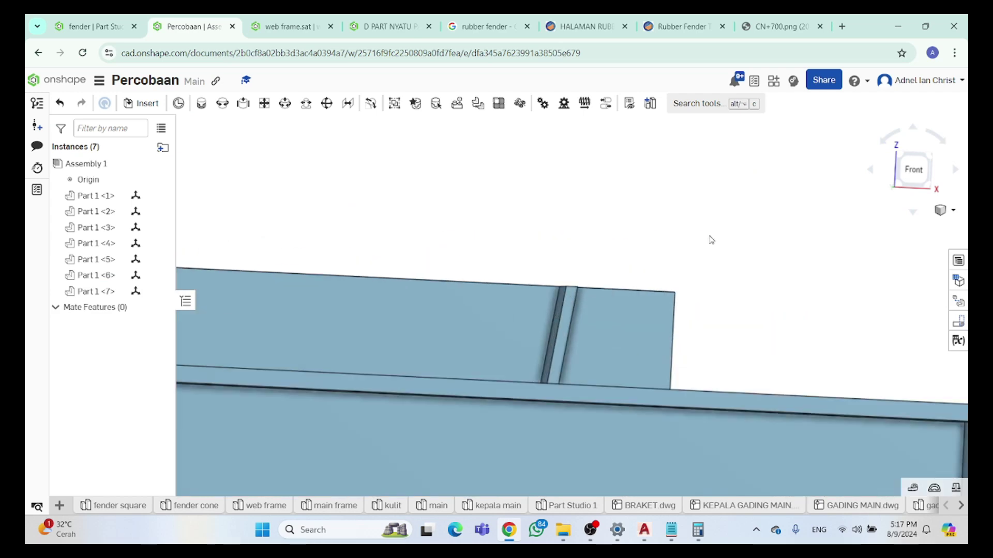
left_click(619, 391)
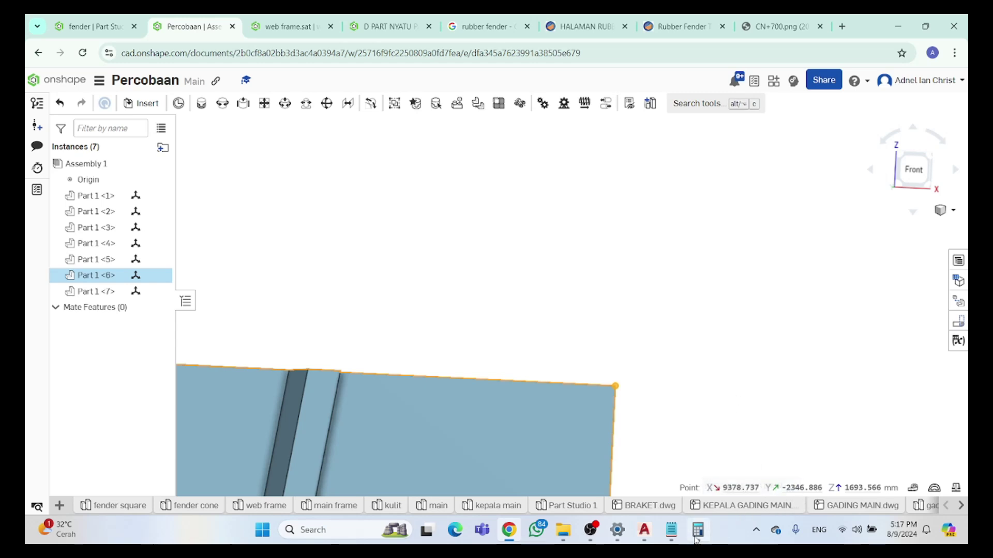
left_click(672, 532)
left_click(698, 530)
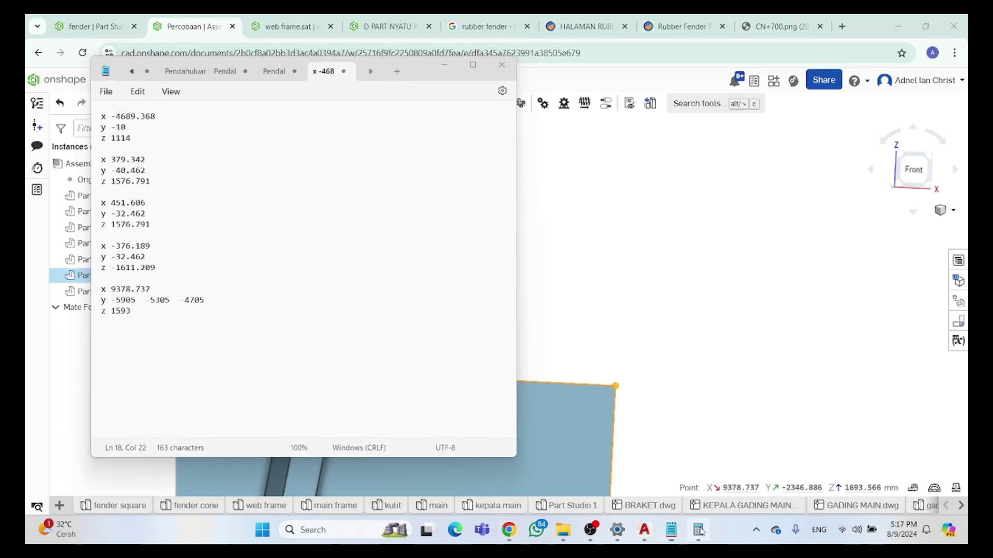
left_click(860, 307)
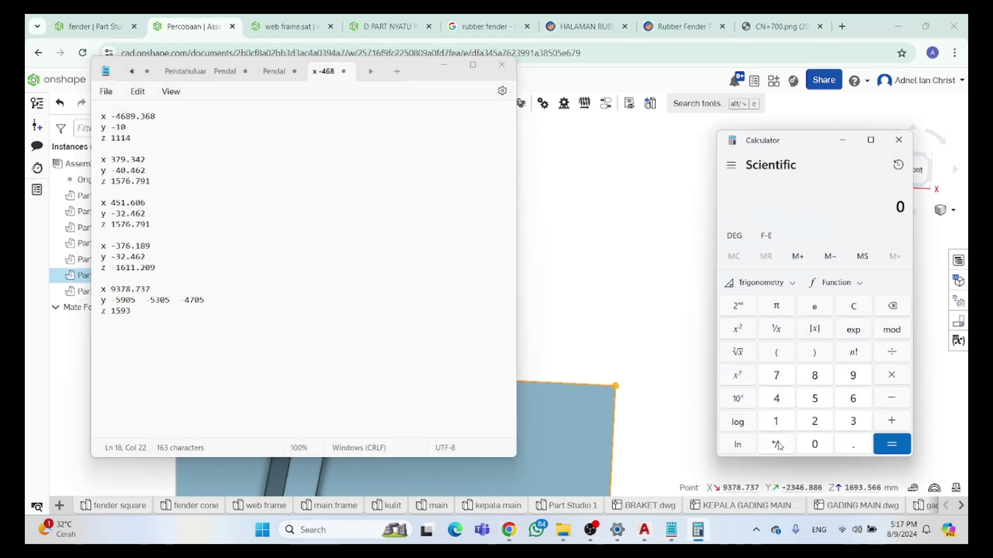
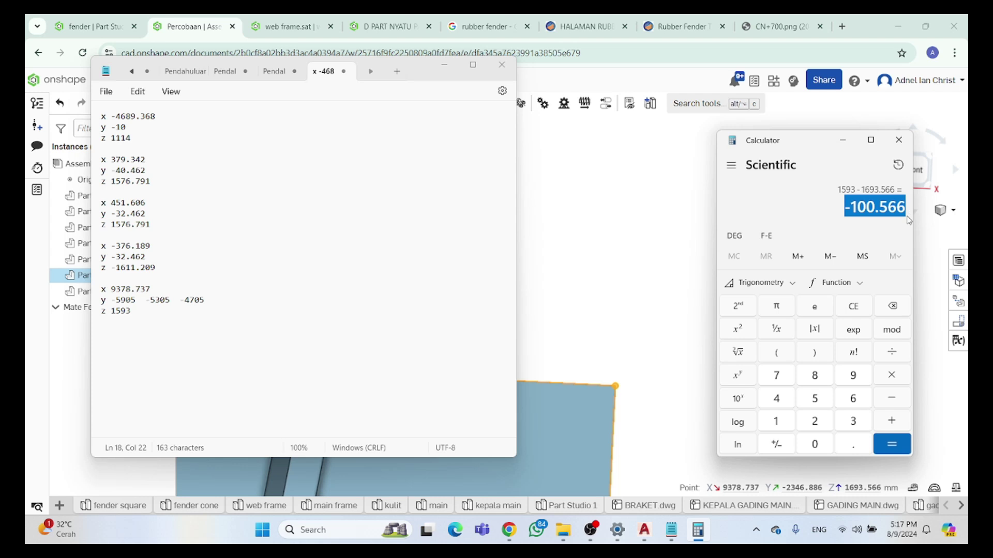
Move Part 1 <6> -100.566 mm along the Z axis from its side face and clear the selection
left_click(658, 239)
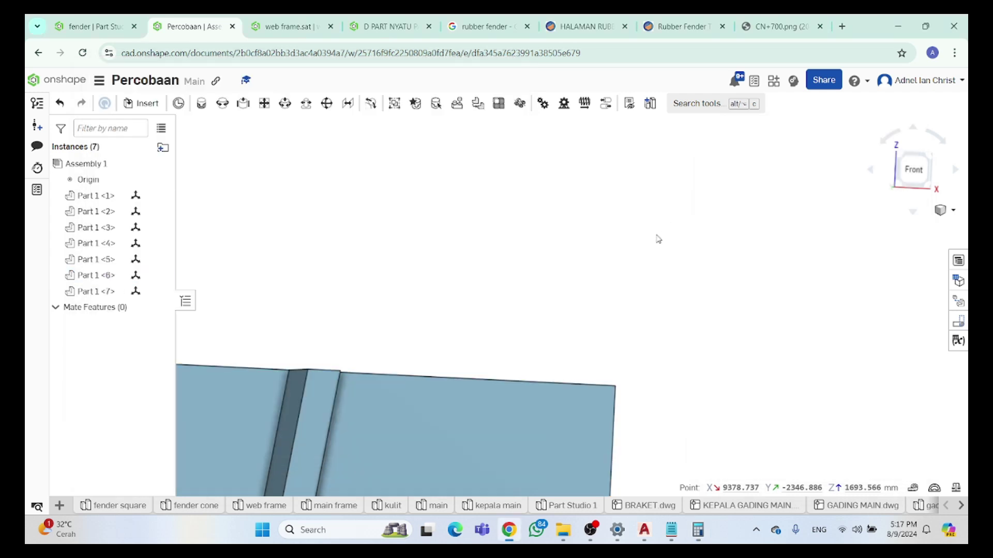
left_click(597, 394)
left_click_drag(597, 370, 596, 380)
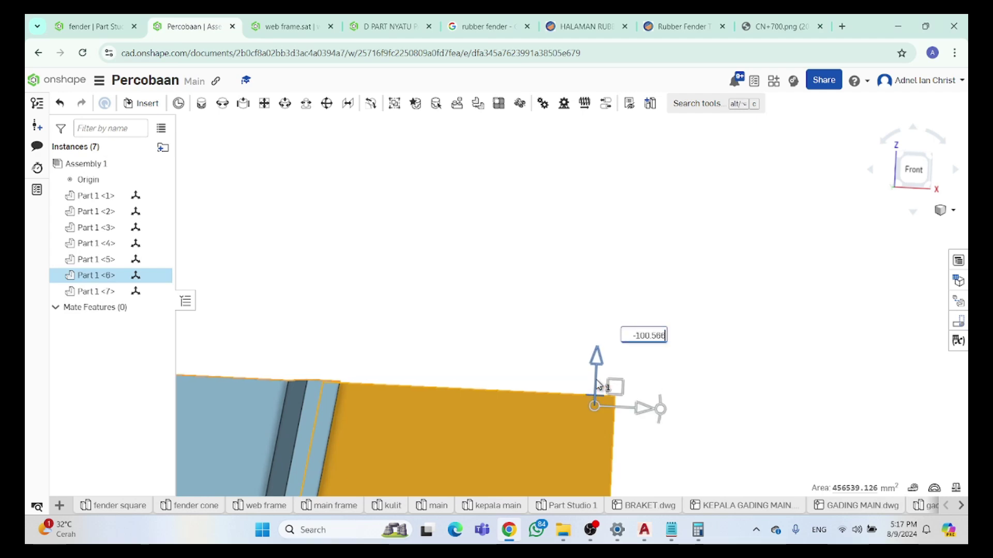
key("Return")
left_click(742, 308)
Examine the curved frames' upper ends and their fit under the deck stiffeners from the front, left and underside
scroll(719, 349, "down", 5)
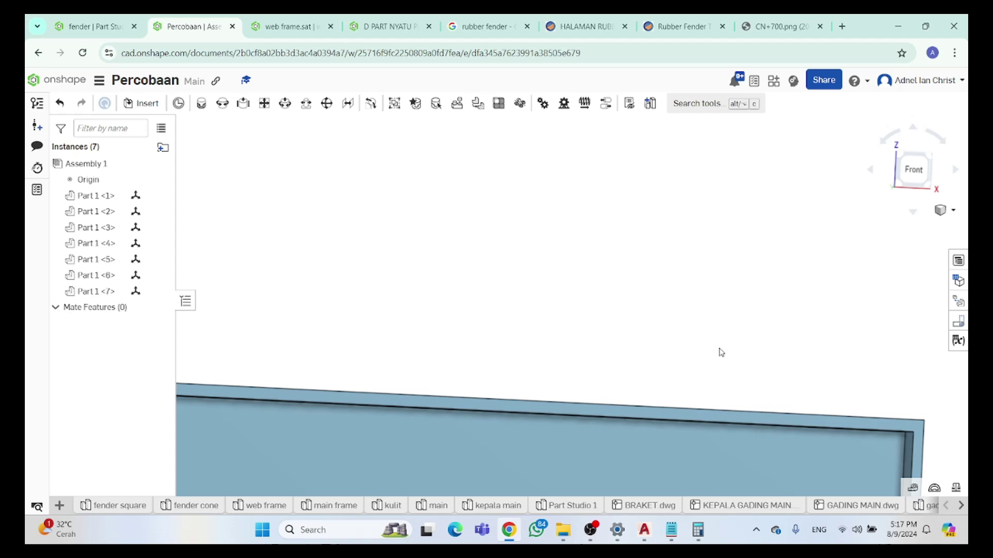
scroll(783, 333, "down", 3)
right_click_drag(817, 415, 837, 411)
scroll(563, 444, "down", 3)
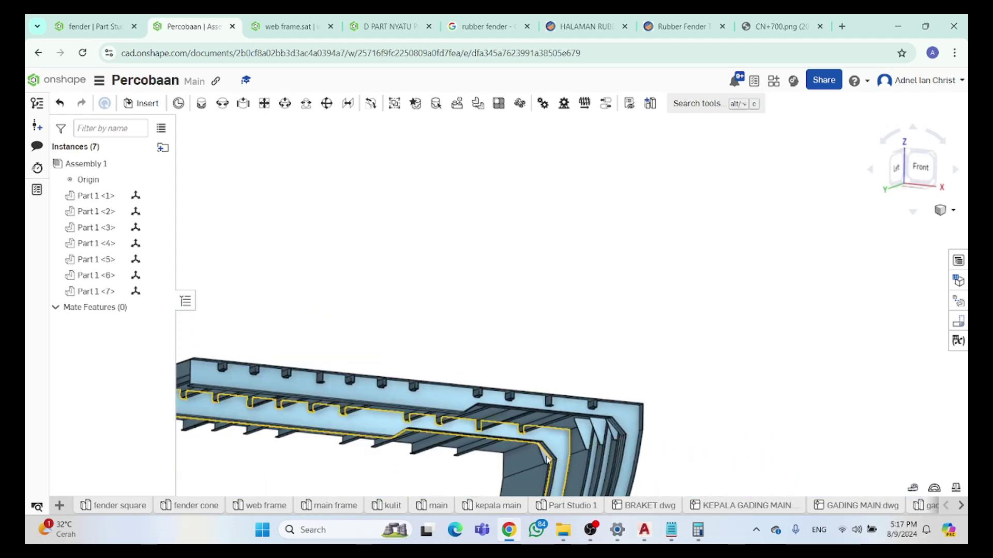
scroll(546, 457, "up", 4)
scroll(630, 429, "up", 3)
right_click_drag(631, 429, 652, 412)
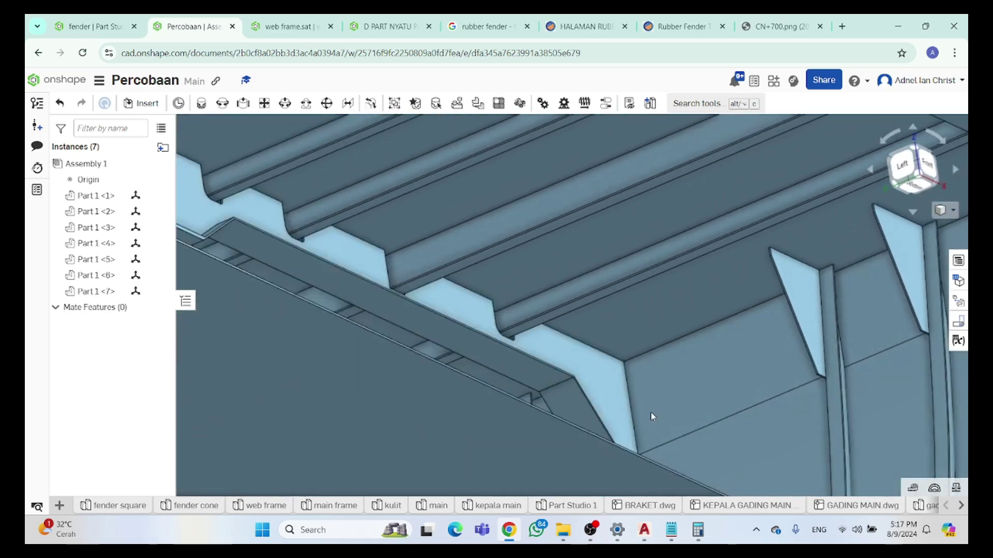
scroll(565, 420, "down", 2)
scroll(574, 409, "up", 6)
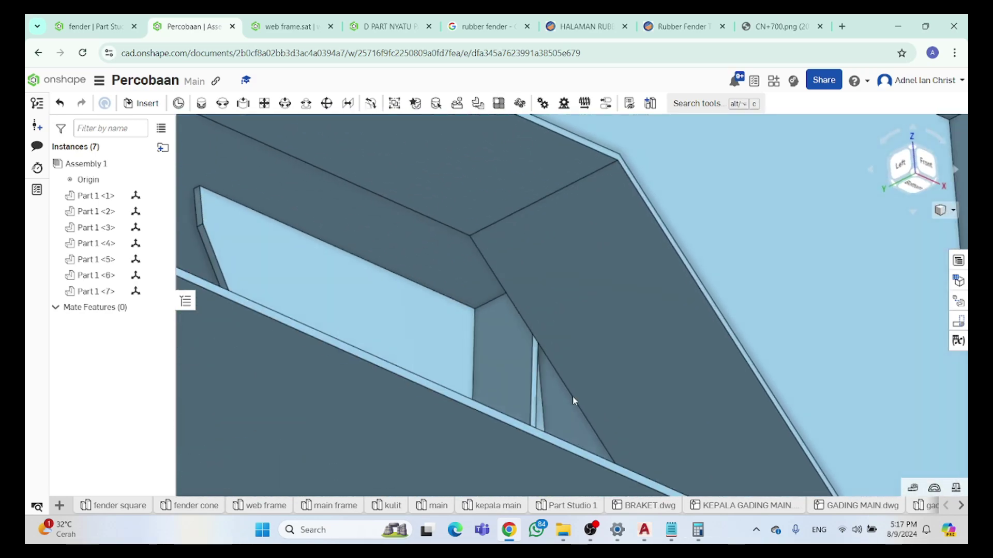
right_click_drag(573, 396, 570, 392)
scroll(569, 391, "down", 5)
scroll(582, 321, "down", 2)
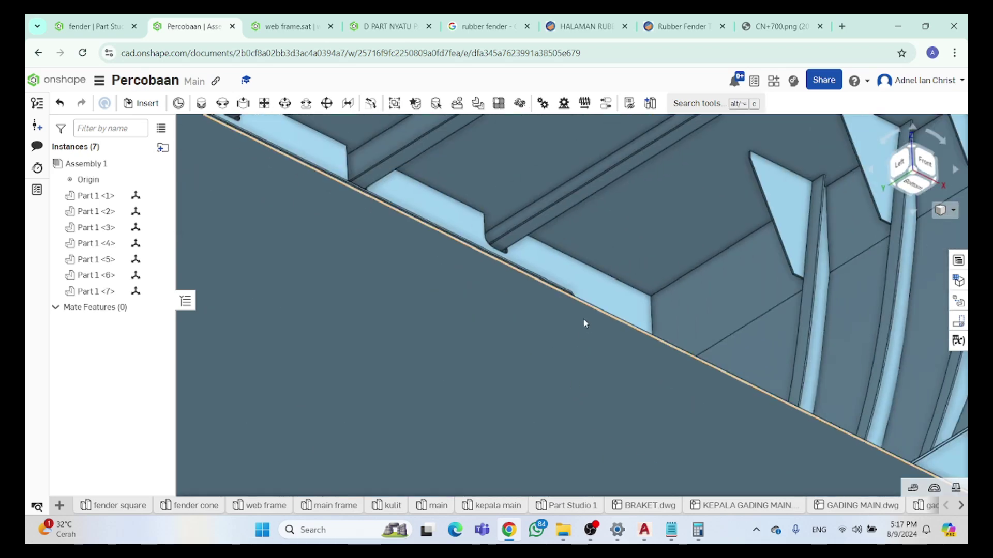
scroll(583, 325, "down", 3)
scroll(584, 331, "up", 6)
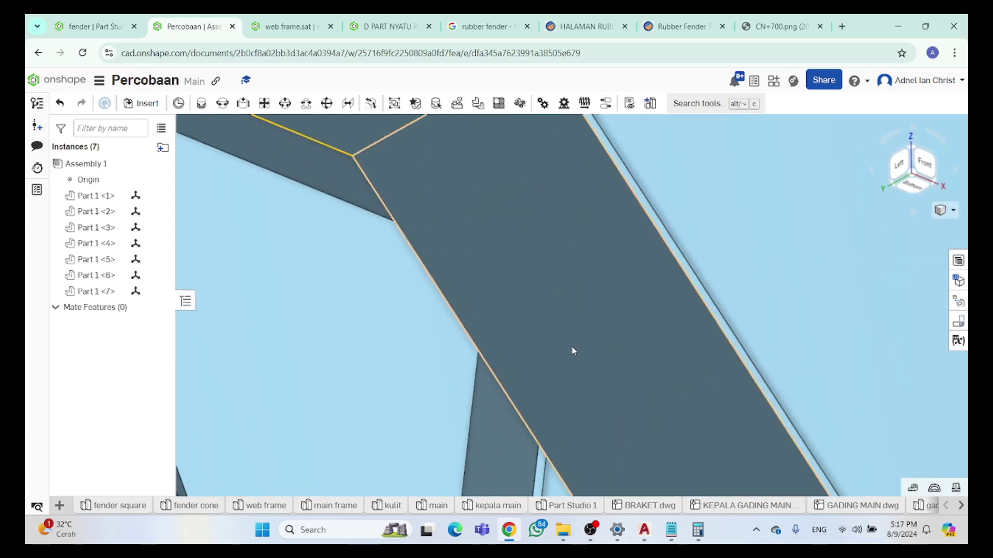
scroll(572, 347, "up", 2)
right_click_drag(571, 347, 585, 341)
scroll(465, 316, "down", 2)
scroll(466, 321, "down", 8)
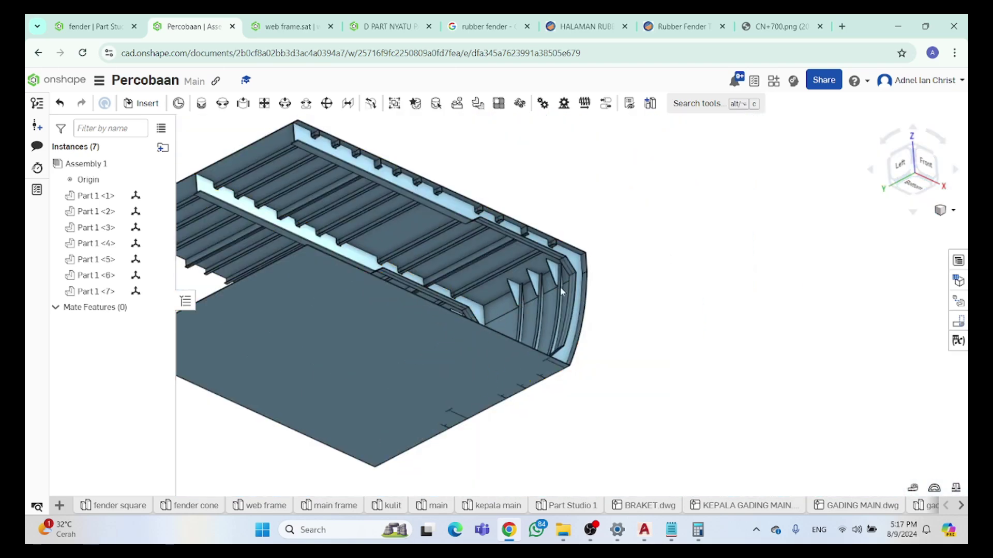
scroll(585, 306, "up", 10)
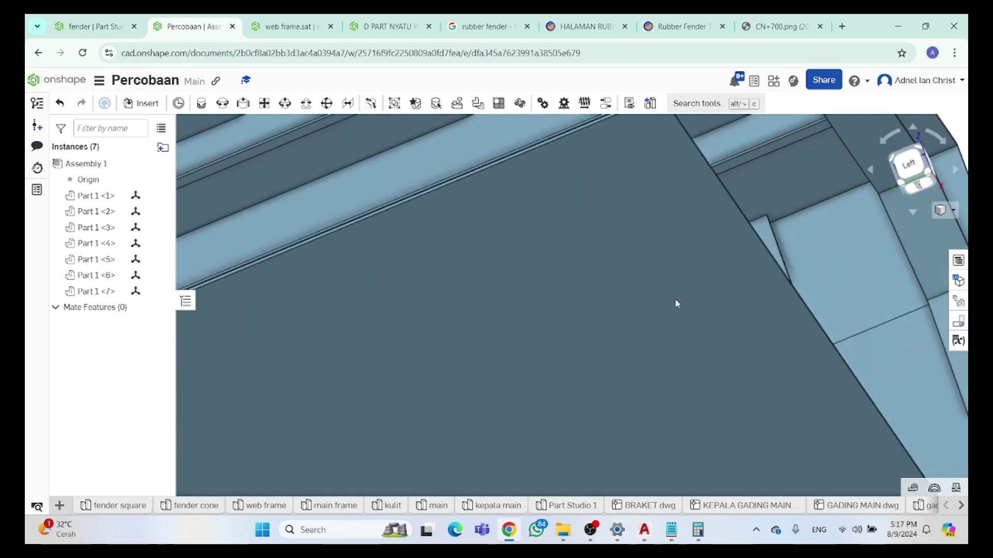
scroll(669, 308, "down", 4)
scroll(665, 312, "up", 5)
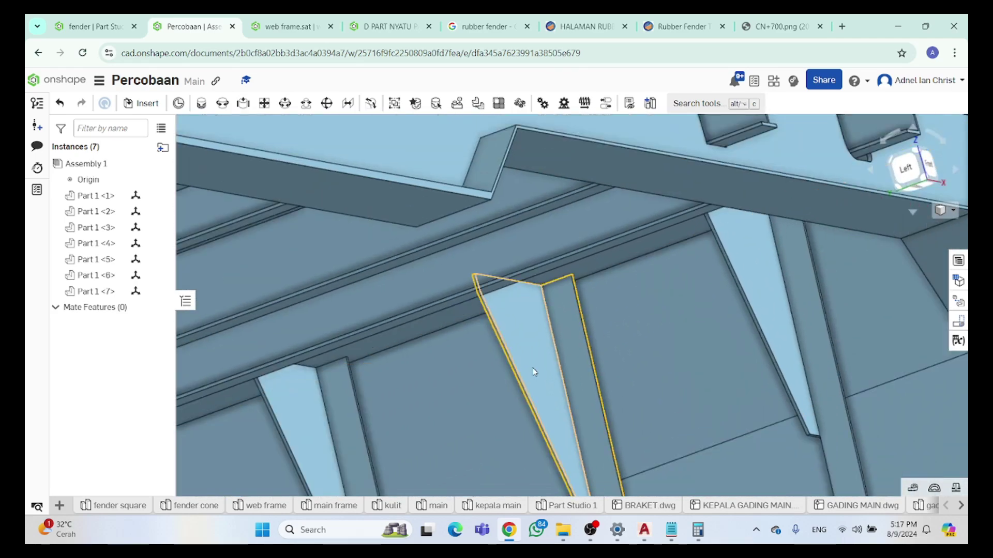
scroll(533, 370, "down", 4)
mouse_move(470, 383)
right_mouse_down()
mouse_move(475, 374)
mouse_move(508, 372)
mouse_move(465, 373)
right_mouse_up()
Measure the distance between the upper corner points of Part 1 <5> and Part 1 <7>, and clear the selection
scroll(444, 381, "up", 4)
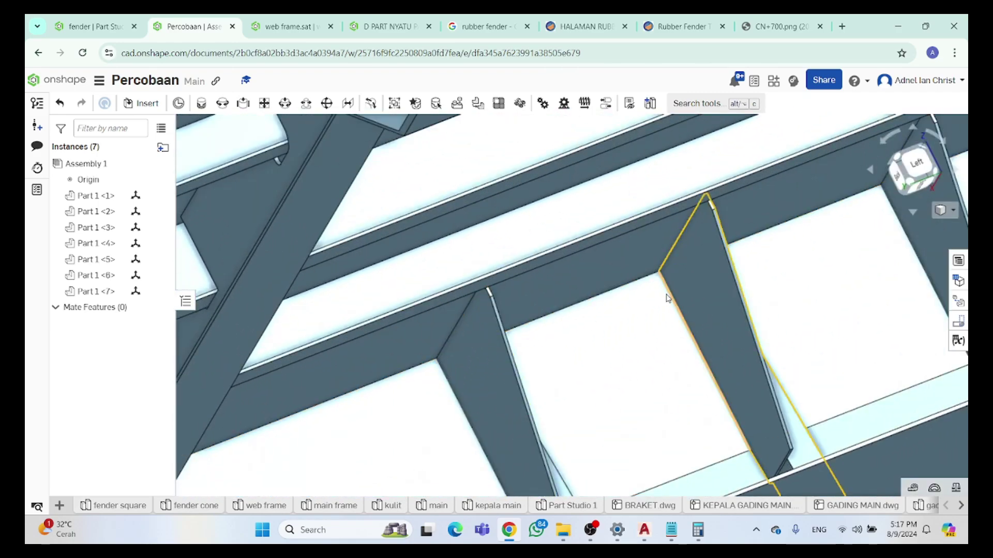
left_click(659, 272)
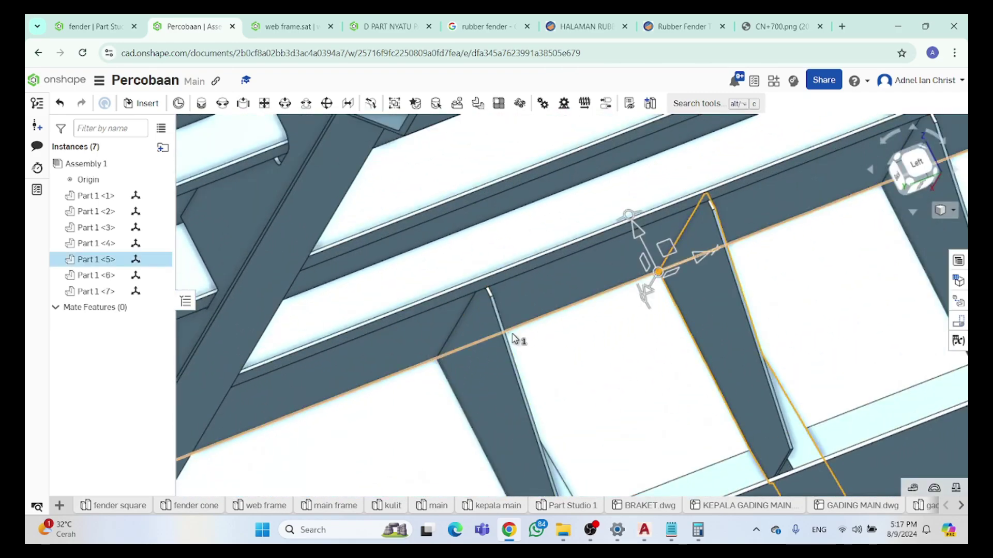
left_click(437, 359)
scroll(462, 368, "down", 5)
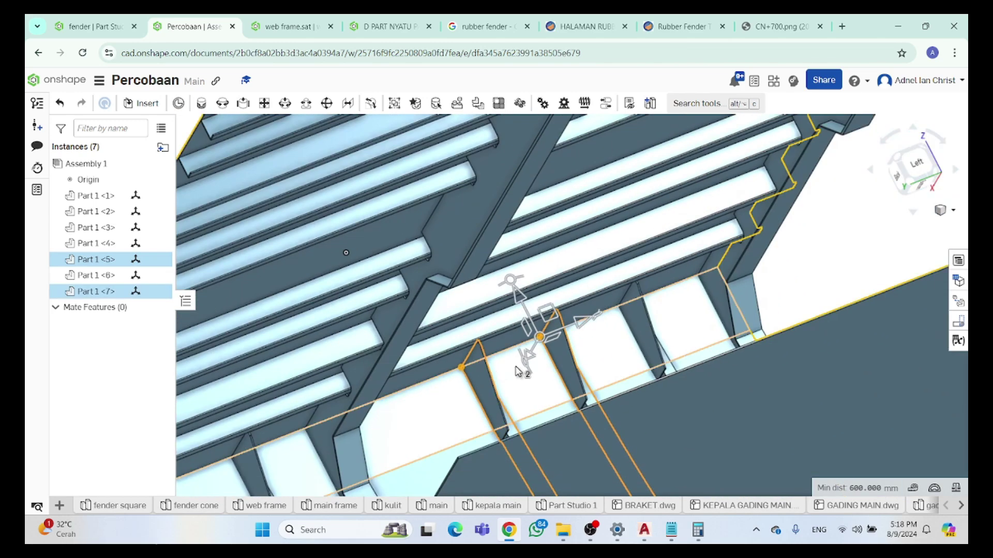
left_click(711, 300)
Move Part 1 <6> about 1140 mm along the Y axis from its upper corner point, towards the other curved frames
scroll(437, 380, "up", 10)
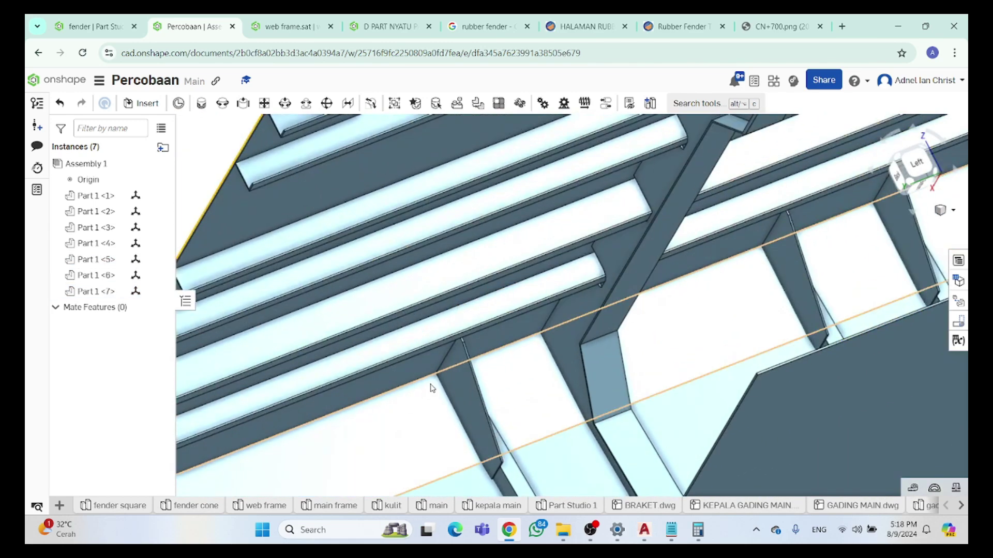
left_click(437, 380)
left_click_drag(462, 368, 682, 321)
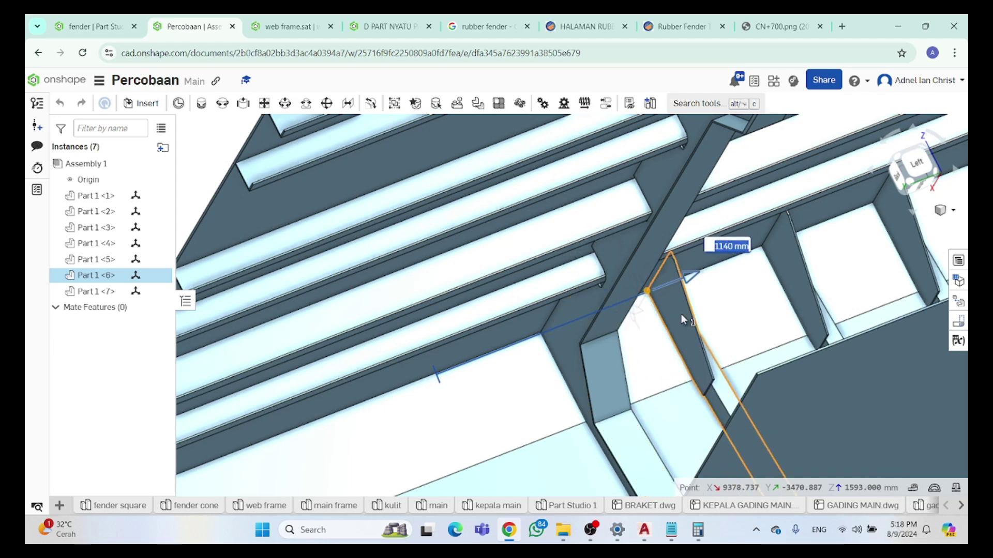
scroll(756, 315, "down", 6)
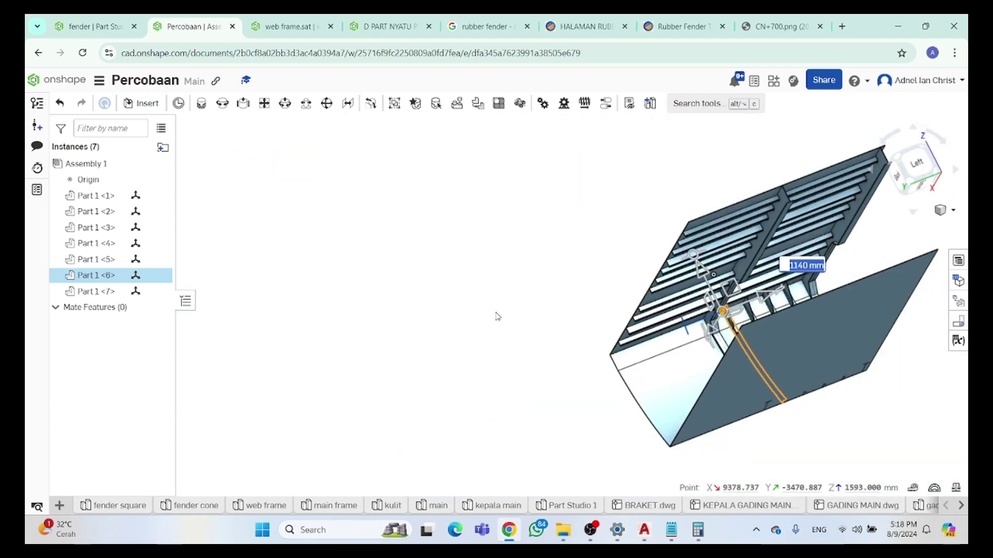
left_click(492, 316)
Measure the distance between the upper outer corner of web frame Part 1 <3> and the upper corner of Part 1 <6>
scroll(738, 312, "up", 2)
scroll(741, 311, "up", 12)
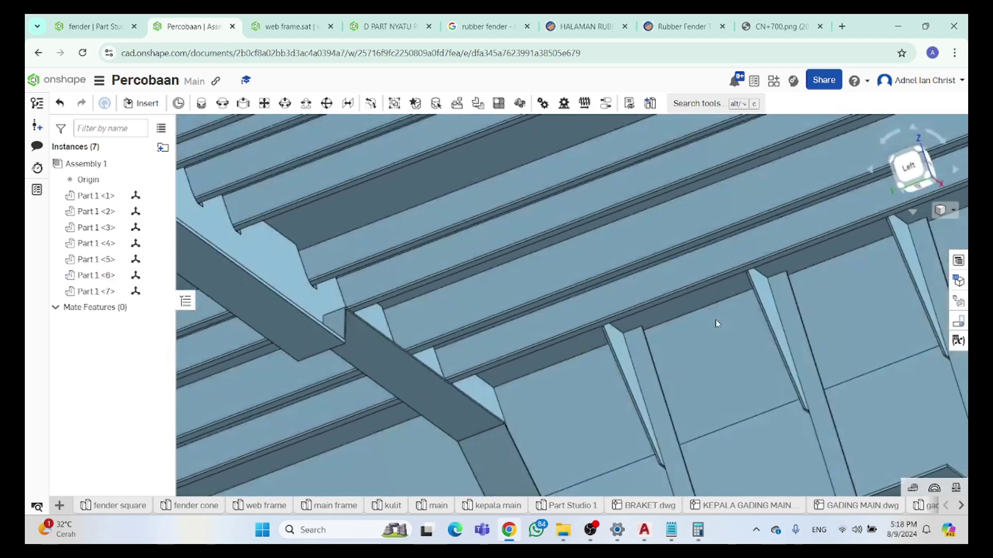
scroll(665, 366, "up", 3)
scroll(476, 406, "up", 5)
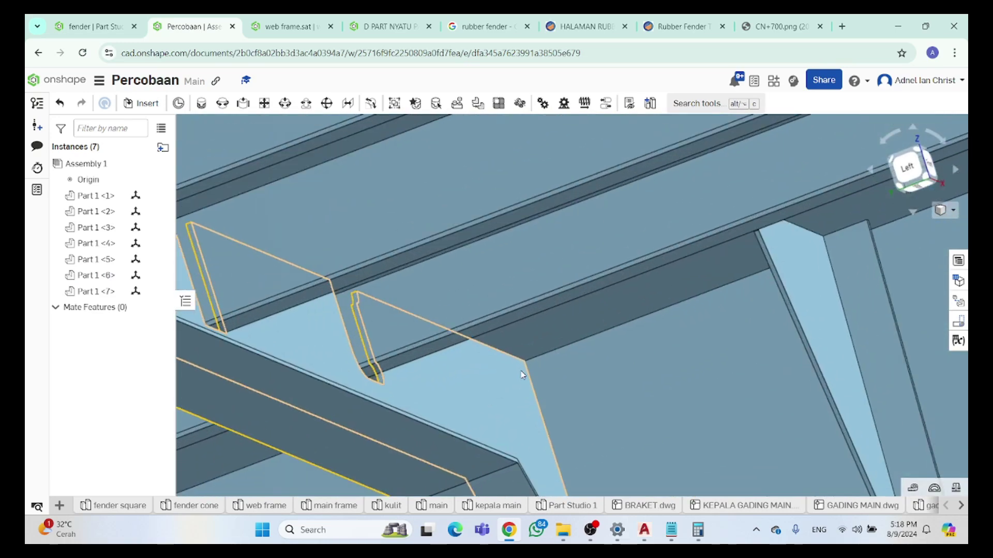
left_click(528, 365)
scroll(547, 370, "down", 10)
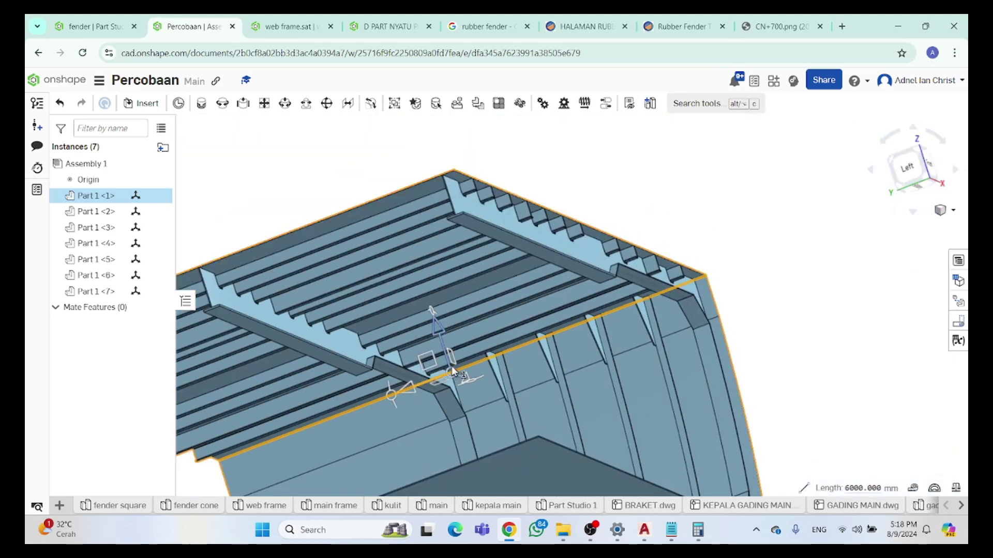
scroll(393, 383, "up", 10)
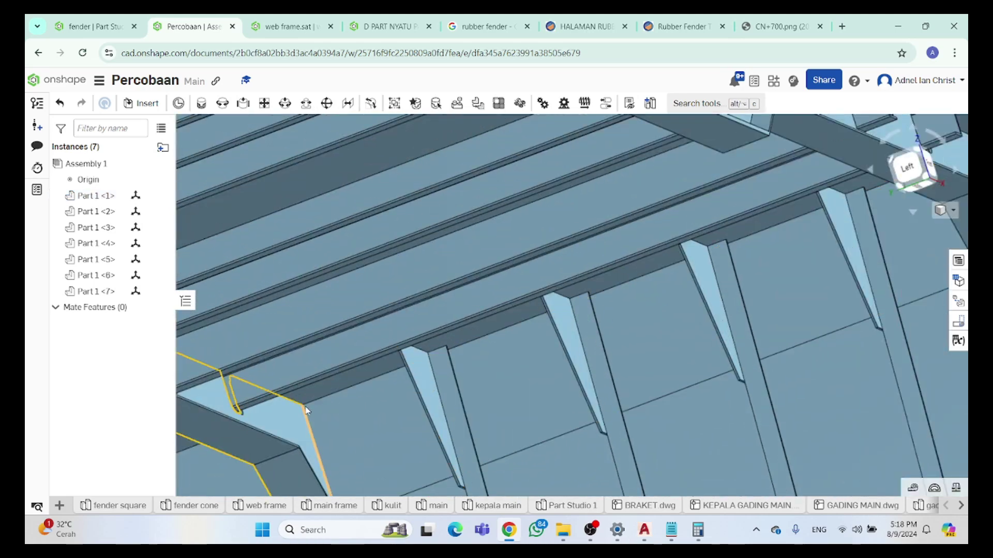
left_click(303, 407)
scroll(466, 395, "up", 5)
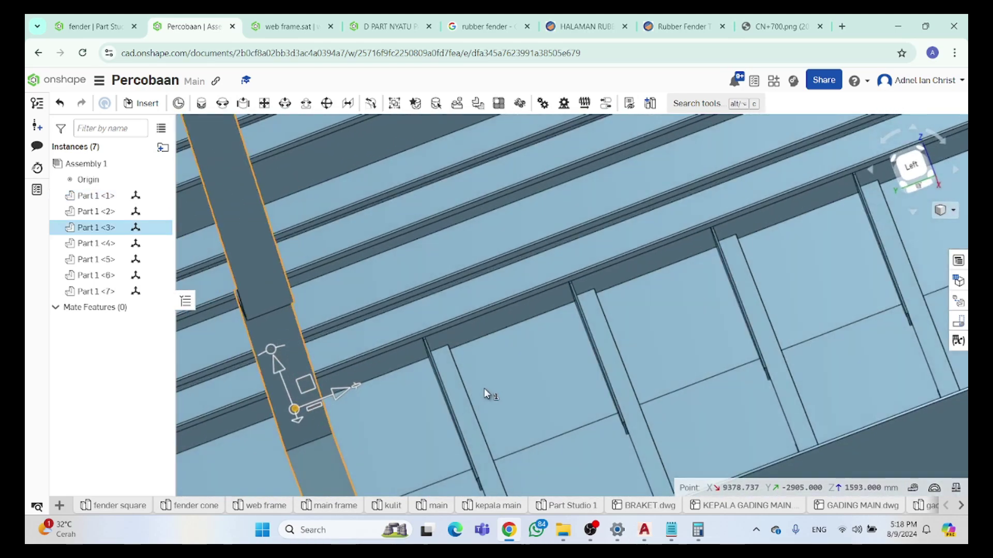
left_click(427, 359)
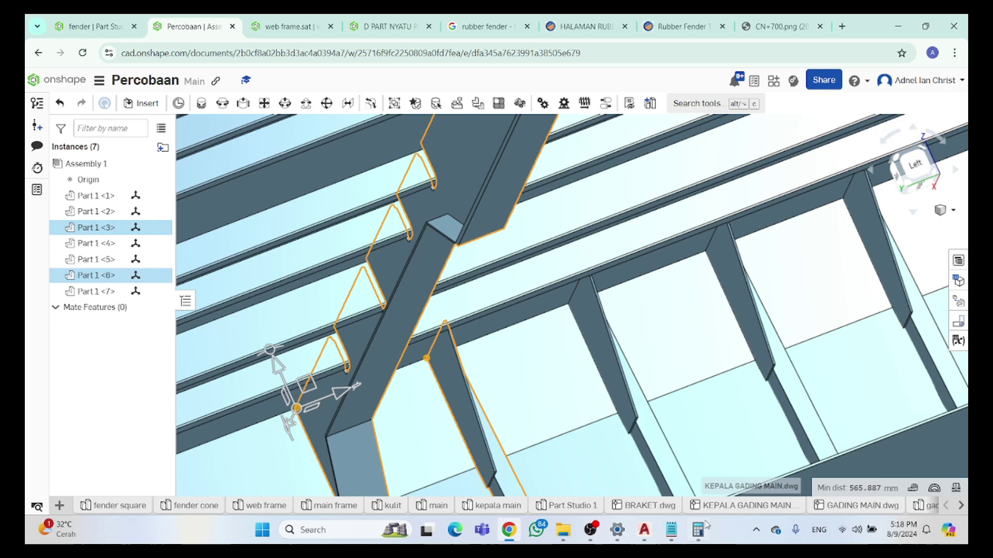
Calculate 600 - 565.887 in the Calculator, then return to the assembly and clear the selection
left_click(698, 532)
left_click(858, 309)
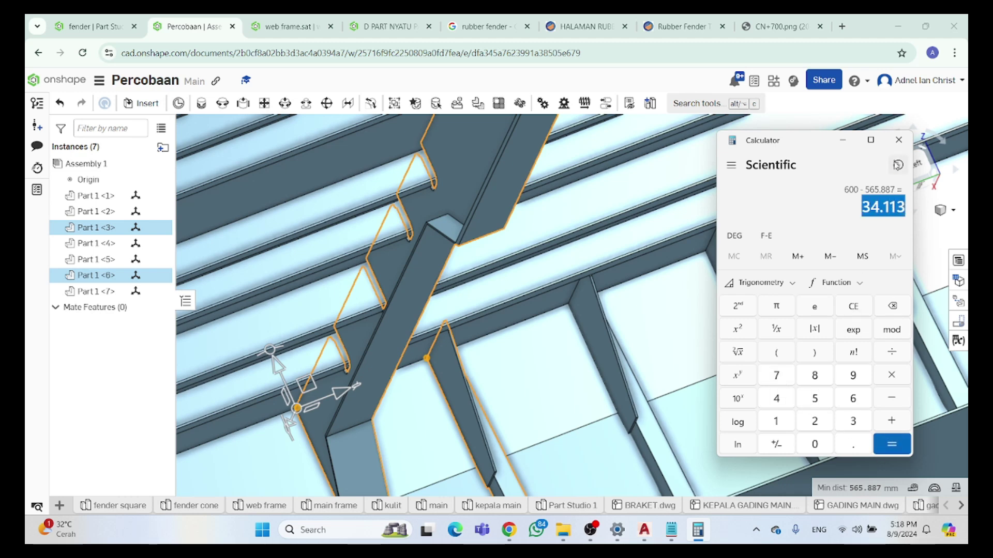
left_click(843, 141)
scroll(494, 388, "down", 3)
left_click(723, 299)
Move Part 1 <6> -34.113 mm along the Y axis from its side face and clear the selection
scroll(505, 408, "up", 5)
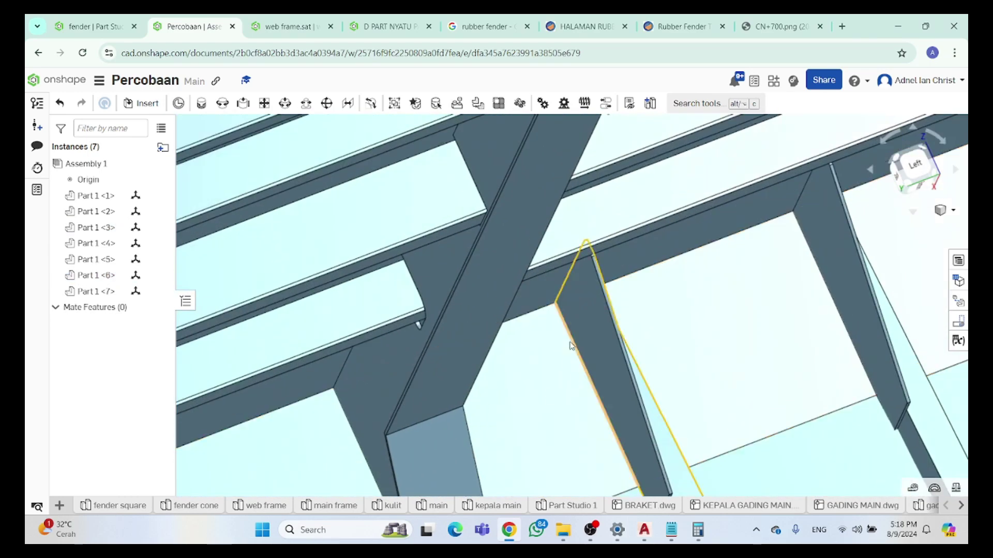
left_click(572, 331)
right_click_drag(618, 333, 614, 337)
left_click_drag(597, 308, 595, 307)
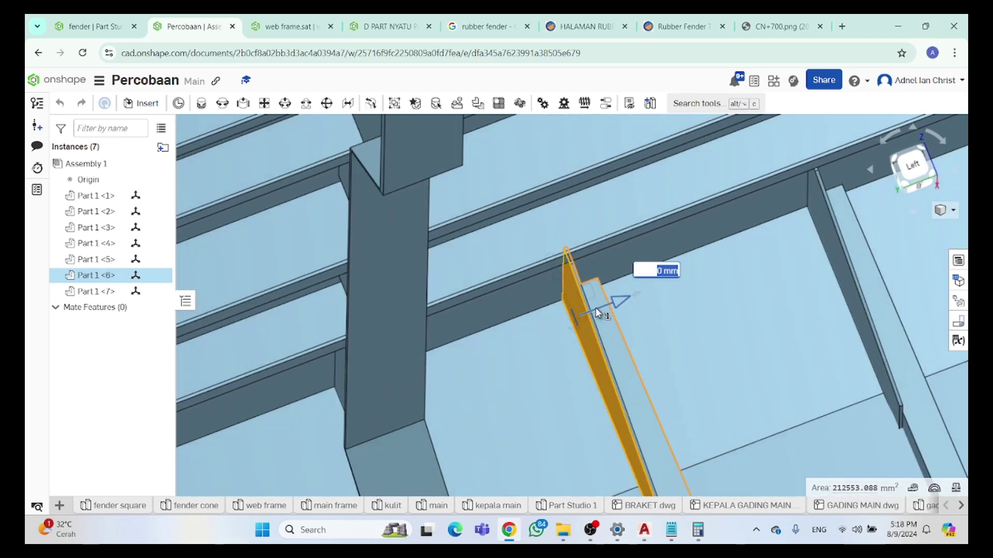
type("34.113-")
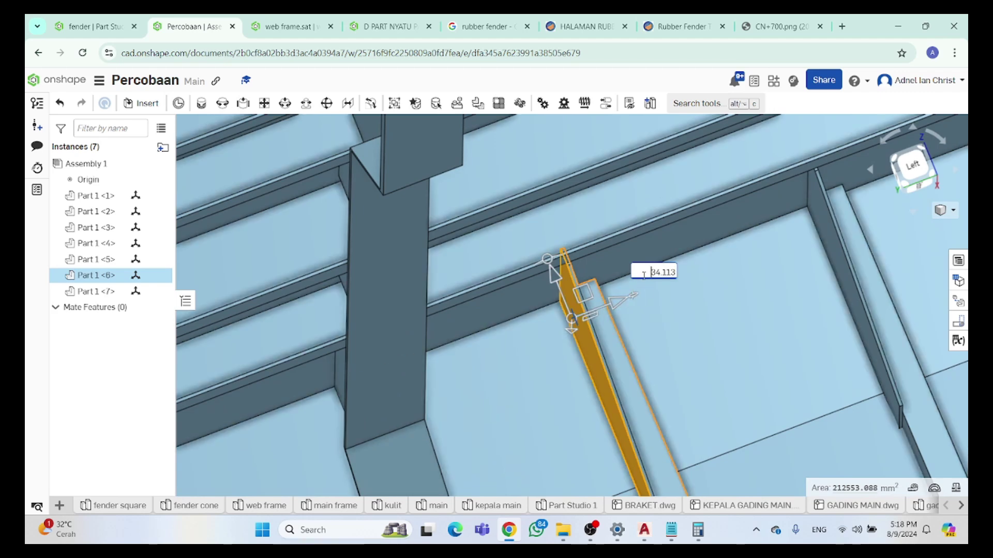
key("Return")
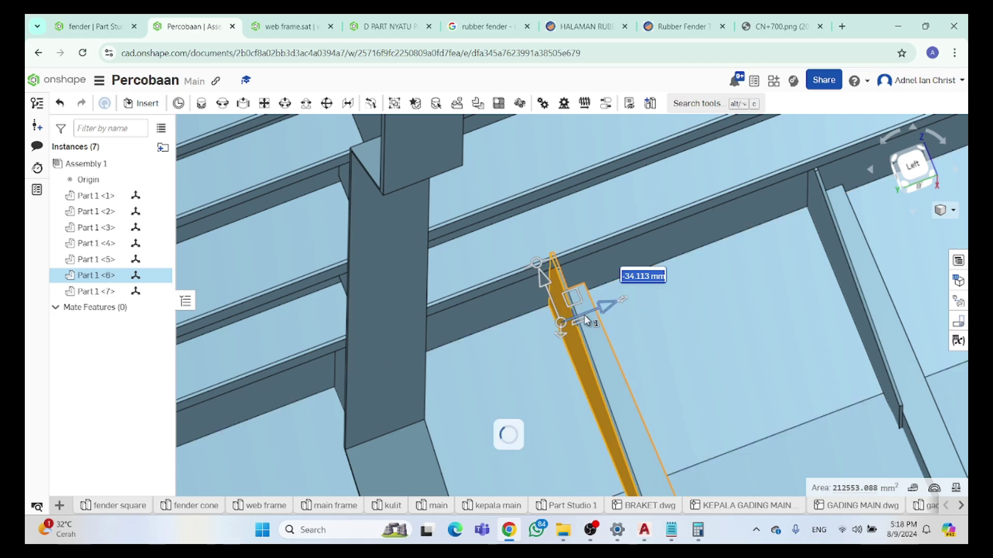
scroll(597, 320, "down", 8)
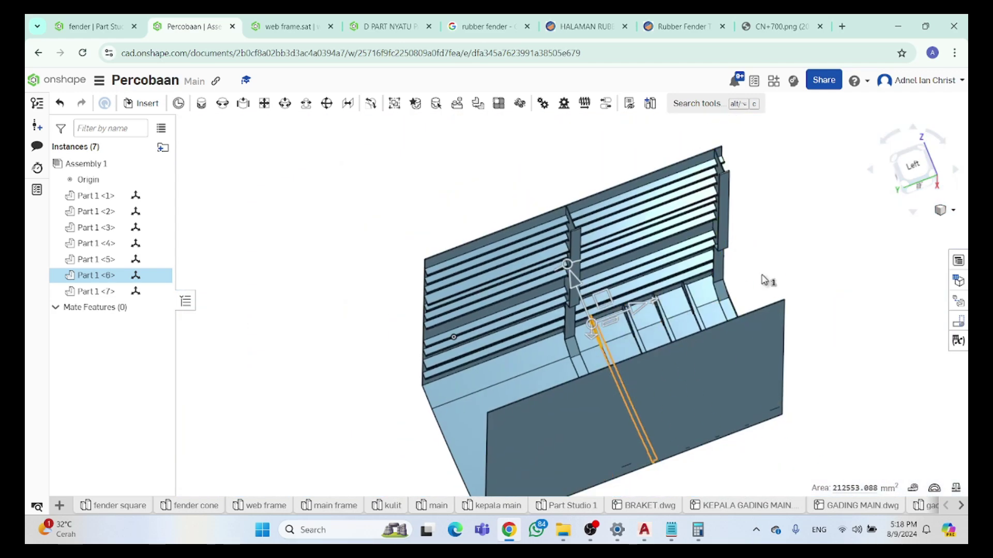
left_click(781, 263)
Measure the new distance between the upper corner points of Part 1 <6> and Part 1 <3>, and clear the selection
scroll(575, 313, "up", 6)
scroll(616, 335, "up", 4)
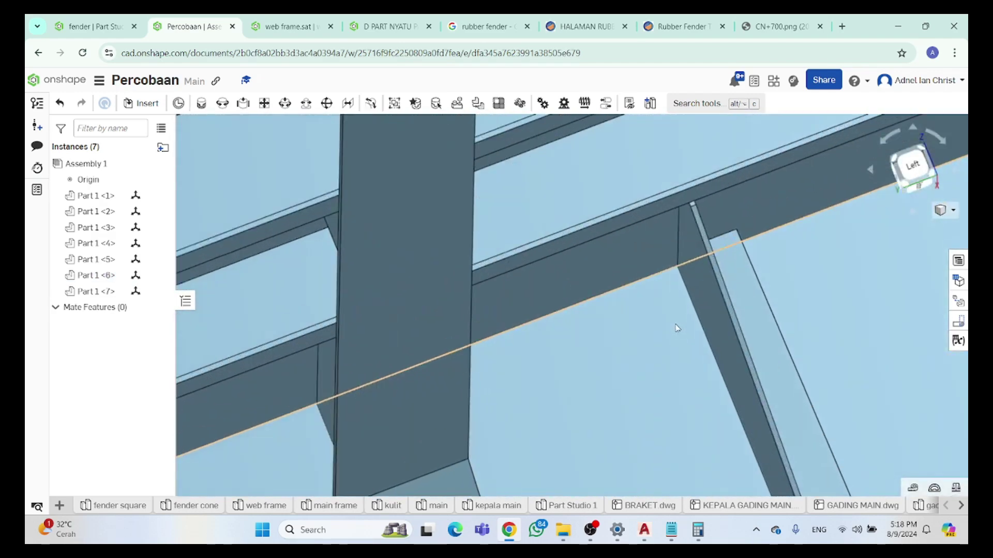
left_click(679, 273)
scroll(662, 349, "up", 5)
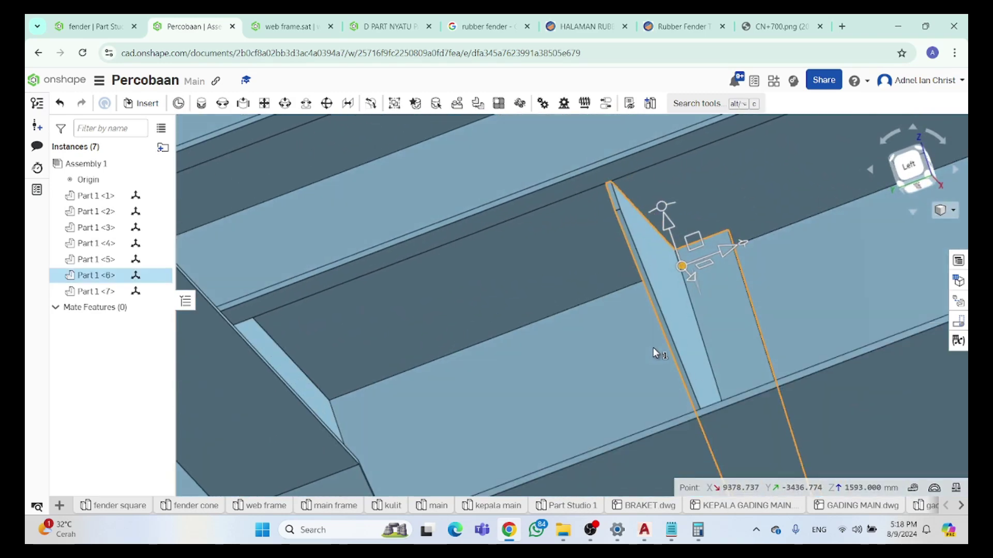
scroll(354, 349, "up", 4)
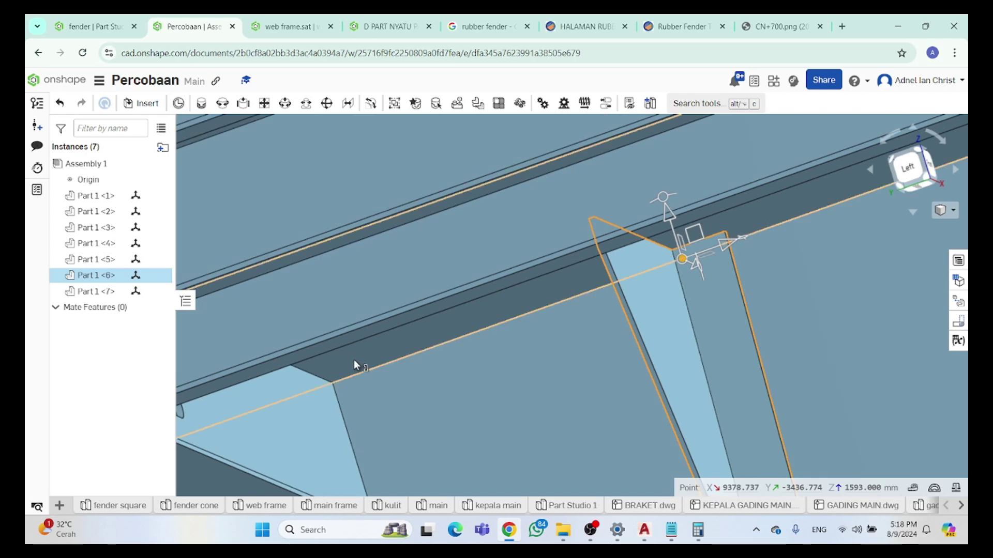
left_click(332, 383)
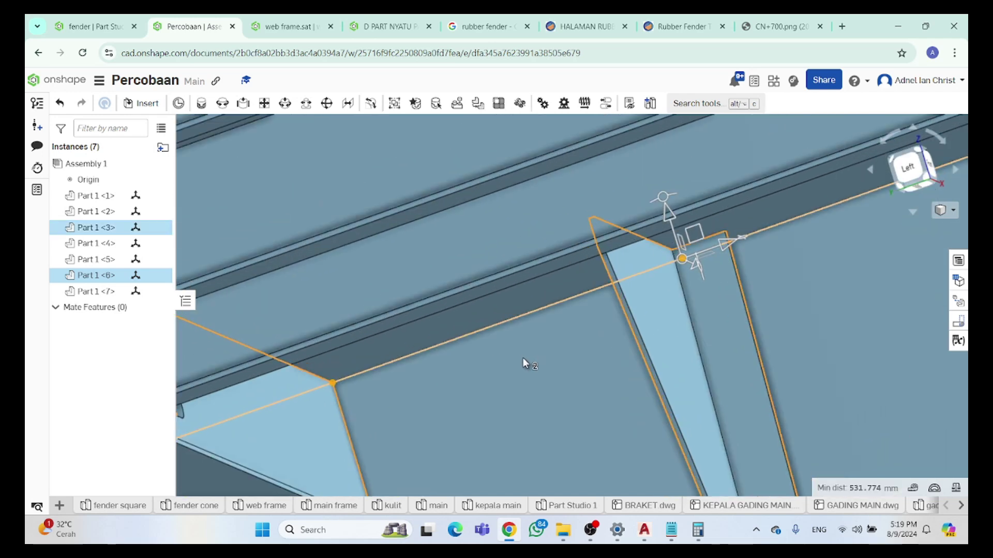
scroll(523, 358, "down", 5)
left_click(802, 223)
Move Part 1 <6> 34.113 mm along the Y axis from its side face
scroll(554, 364, "up", 5)
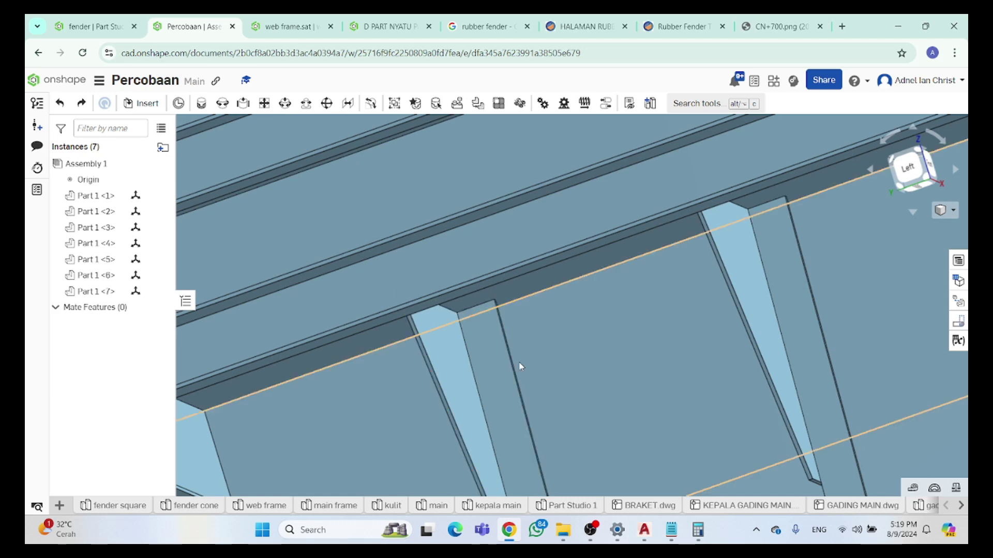
scroll(558, 369, "up", 3)
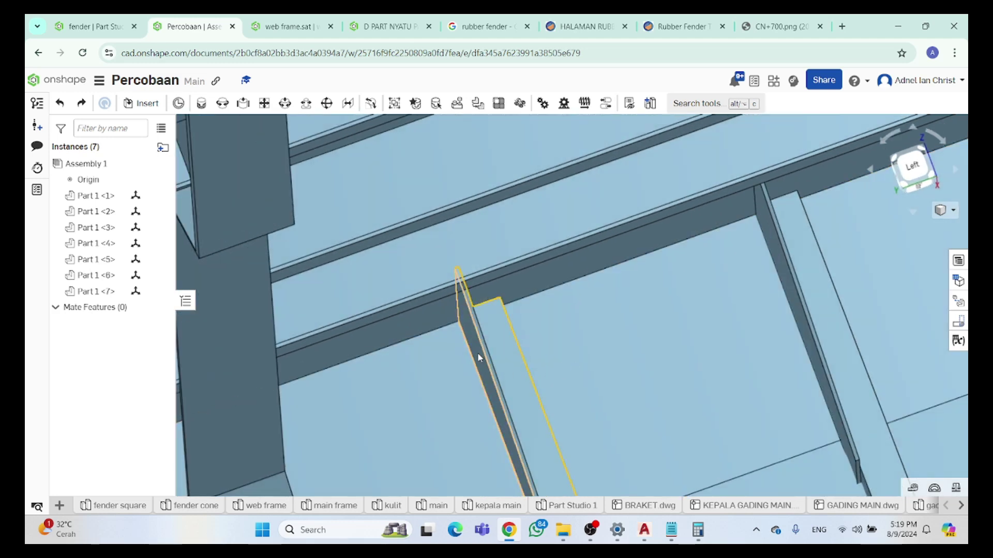
left_click(477, 352)
left_click_drag(496, 348, 537, 361)
scroll(507, 345, "up", 1)
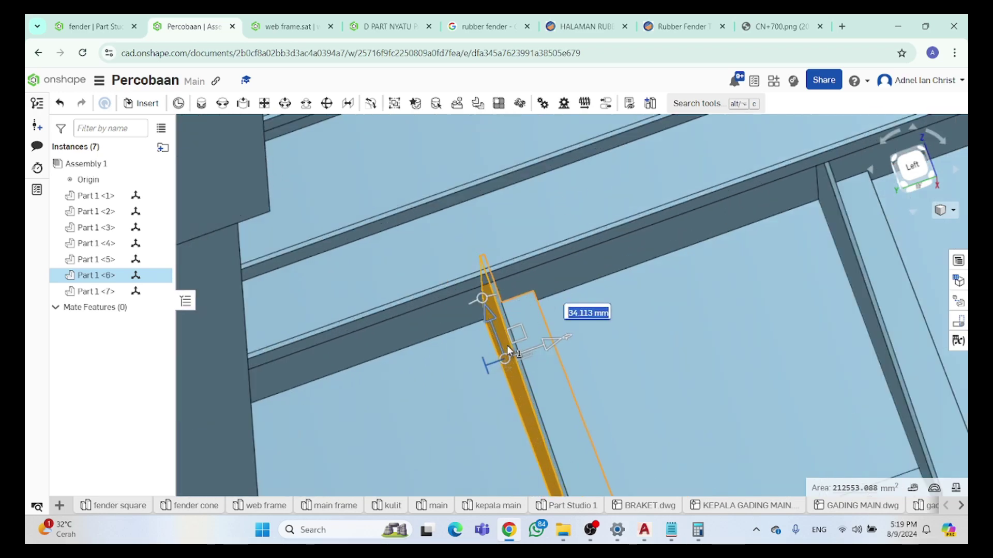
Measure the distance between the upper corner points of Part 1 <6> and Part 1 <3>, and clear the selection
scroll(468, 329, "down", 5)
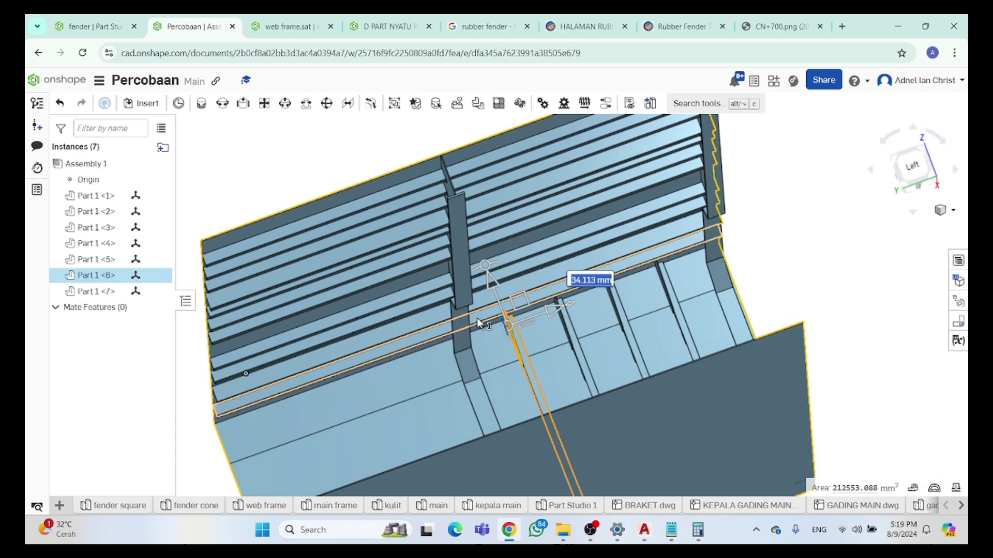
scroll(477, 318, "up", 3)
scroll(703, 303, "down", 3)
left_click(891, 247)
scroll(643, 323, "up", 3)
scroll(642, 326, "up", 4)
left_click(639, 253)
right_click_drag(639, 253, 616, 297)
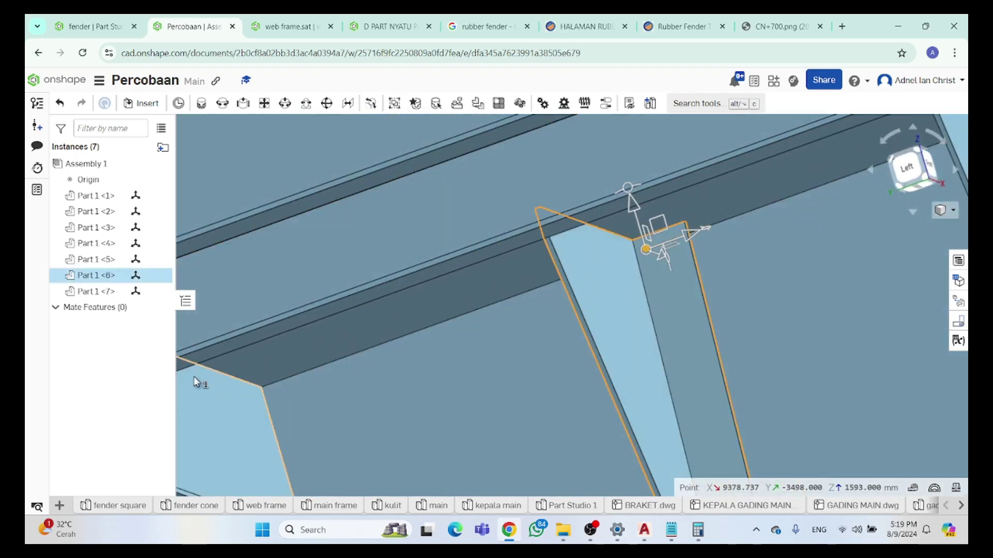
left_click(259, 387)
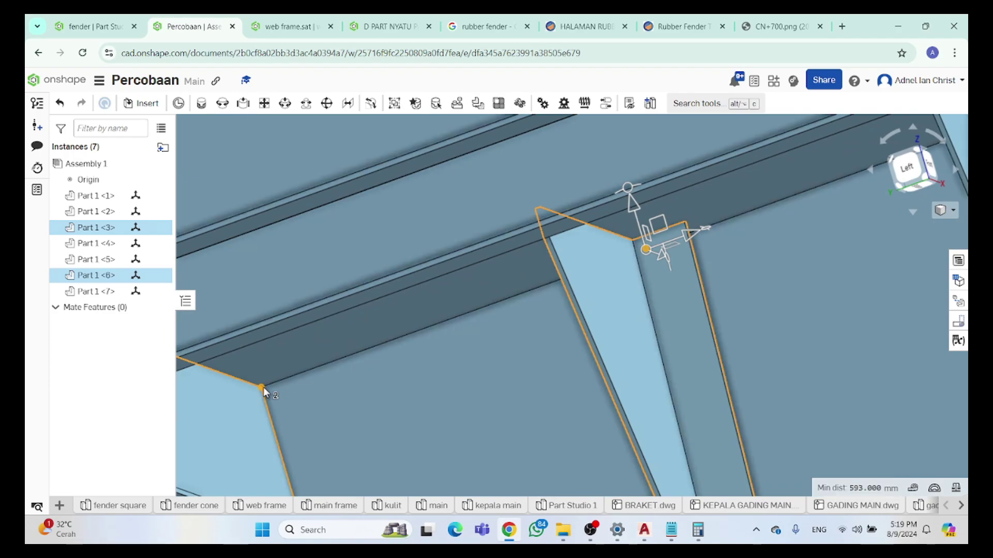
scroll(518, 378, "down", 6)
left_click(776, 288)
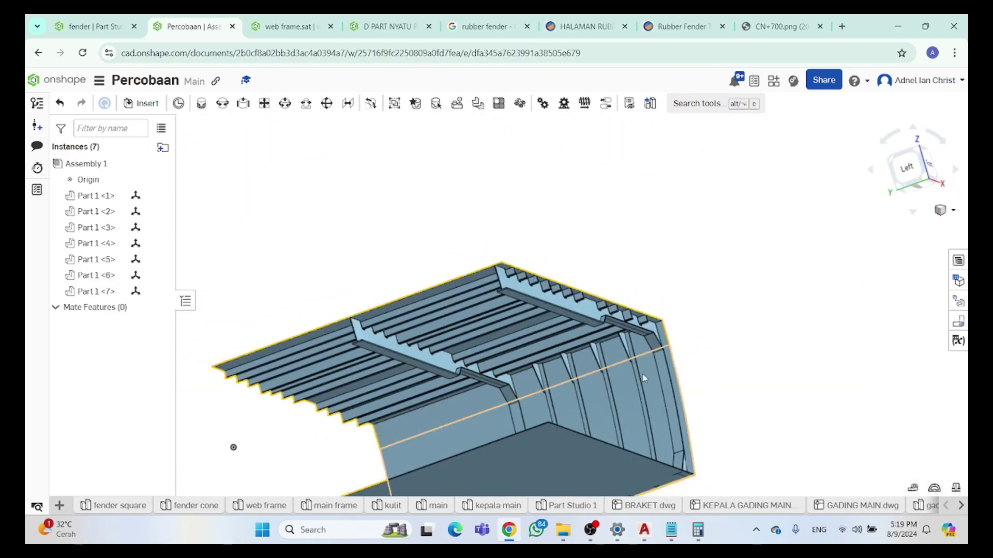
Move Part 1 <6> 7 mm along the Y axis from its side face, away from Part 1 <3>, and clear the selection
scroll(453, 362, "up", 10)
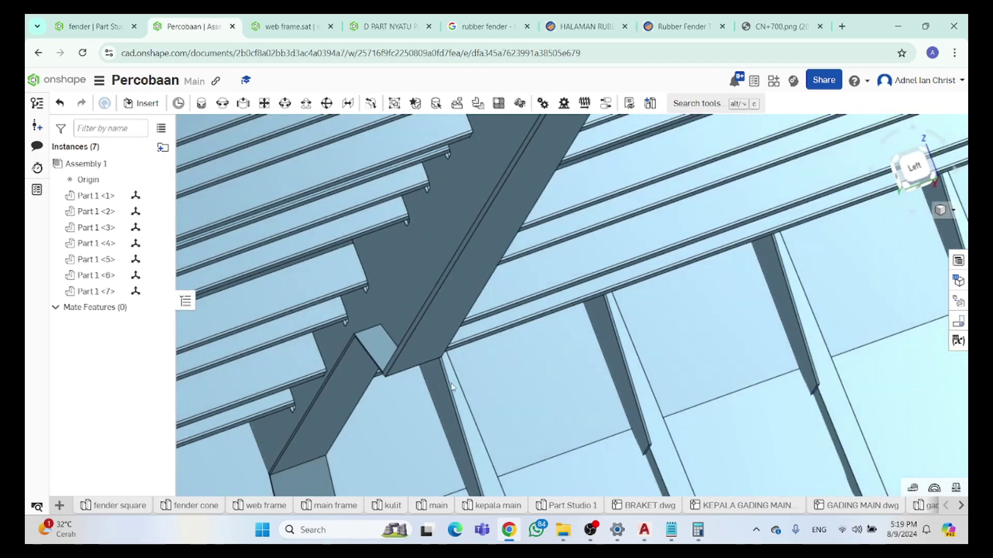
left_click(439, 392)
left_click_drag(454, 385, 458, 385)
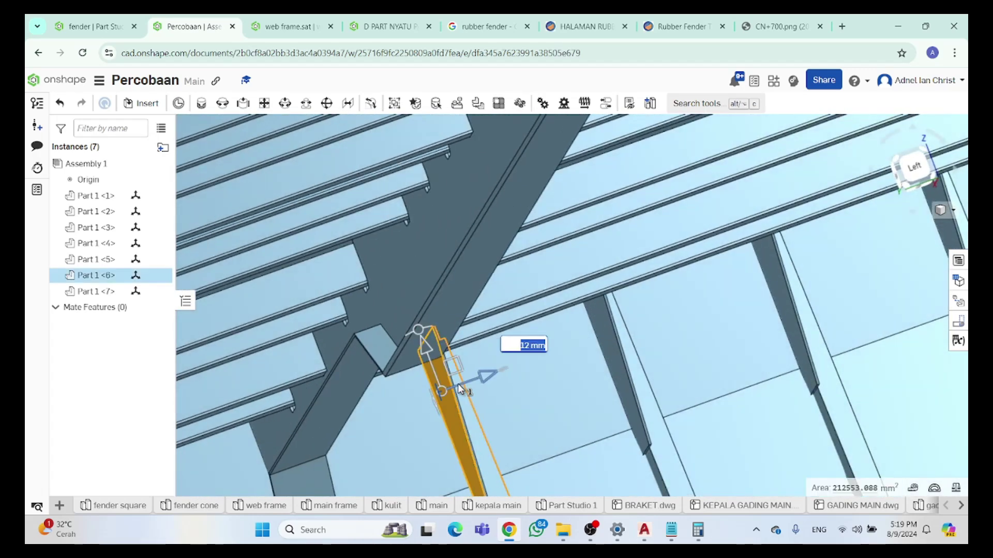
type("7")
key("Return")
scroll(457, 391, "down", 5)
scroll(527, 395, "up", 5)
scroll(775, 332, "down", 5)
left_click(844, 310)
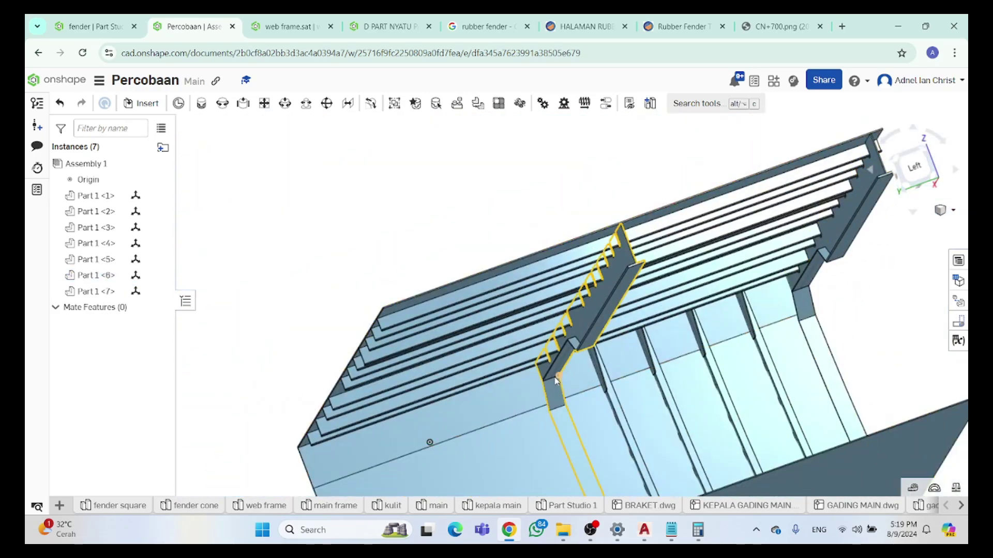
Measure the corner-to-corner distance between Part 1 <6> and Part 1 <3> again, and clear the selection
scroll(554, 381, "up", 6)
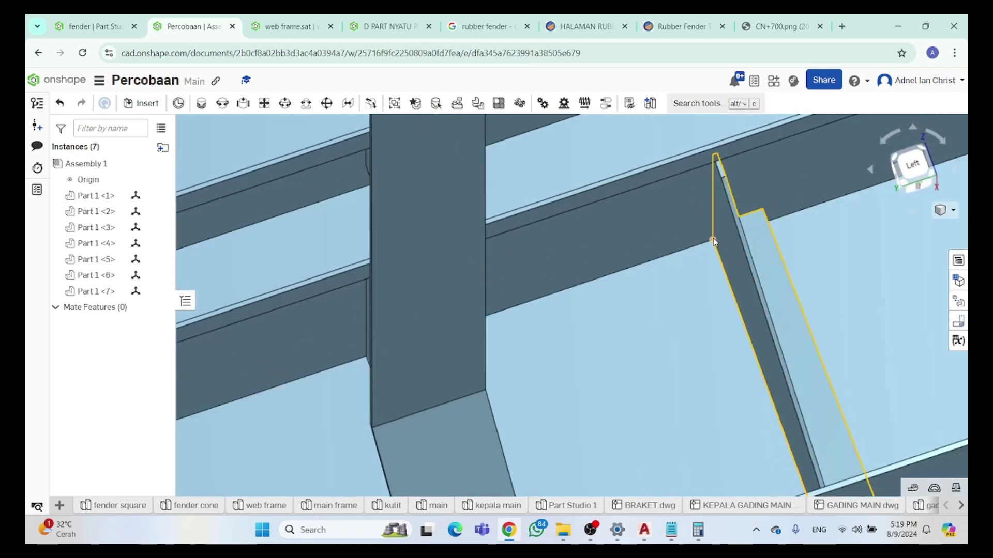
left_click(714, 242)
right_click_drag(696, 250, 600, 315)
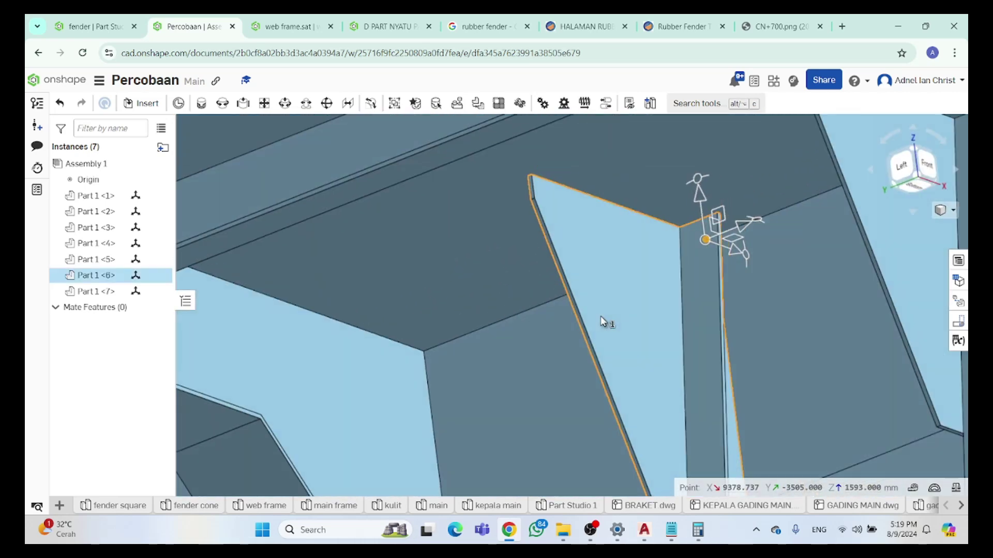
left_click(422, 351)
scroll(527, 373, "down", 5)
left_click(676, 343)
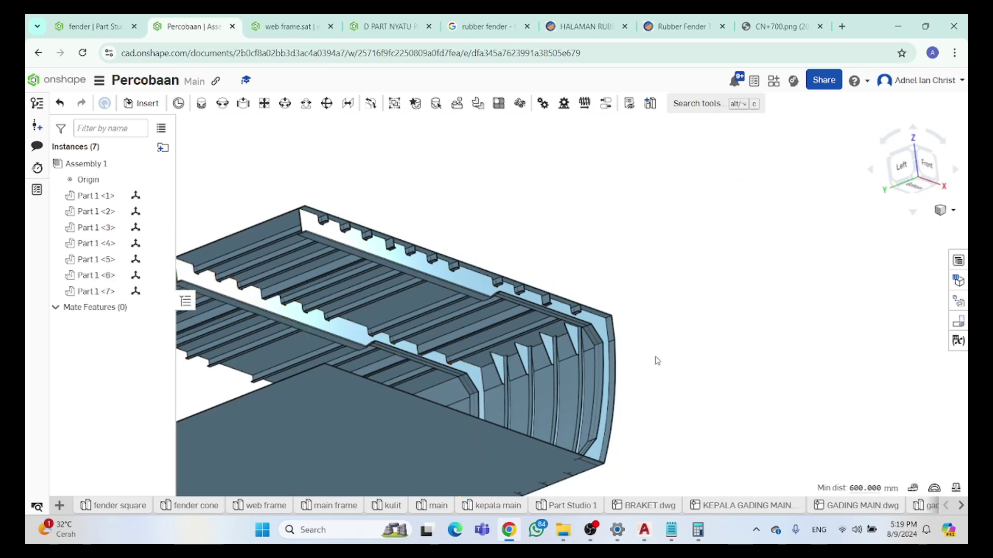
Select the four curved frames between the web frames, Part 1 <4> to Part 1 <7>
scroll(601, 386, "up", 3)
right_click(602, 386)
left_click(573, 314)
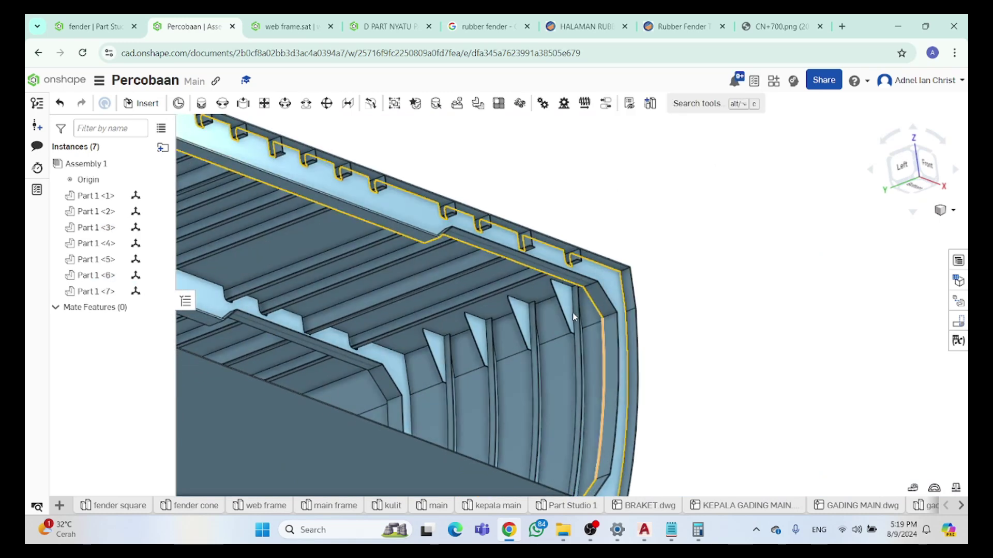
left_click(575, 308)
left_click(520, 318)
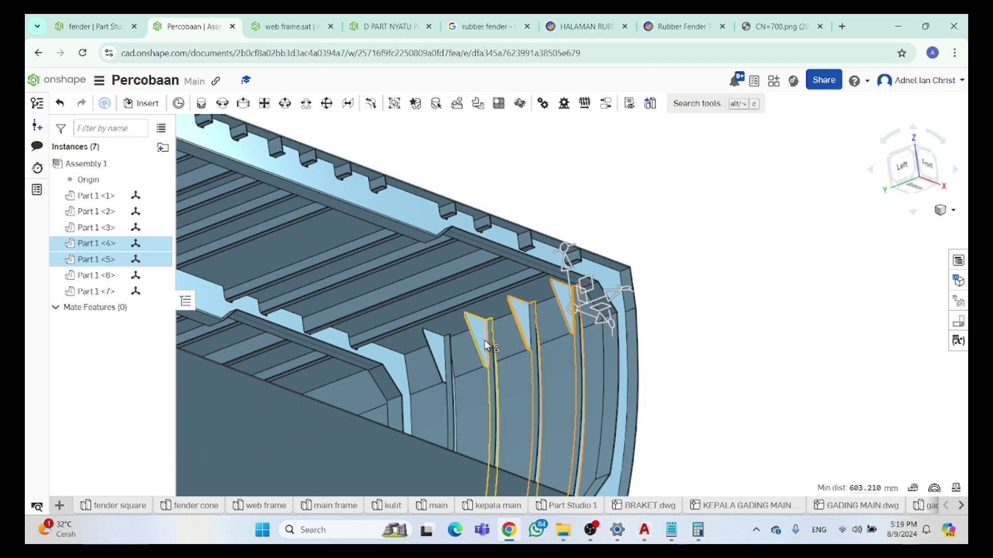
left_click(479, 330)
left_click(437, 354)
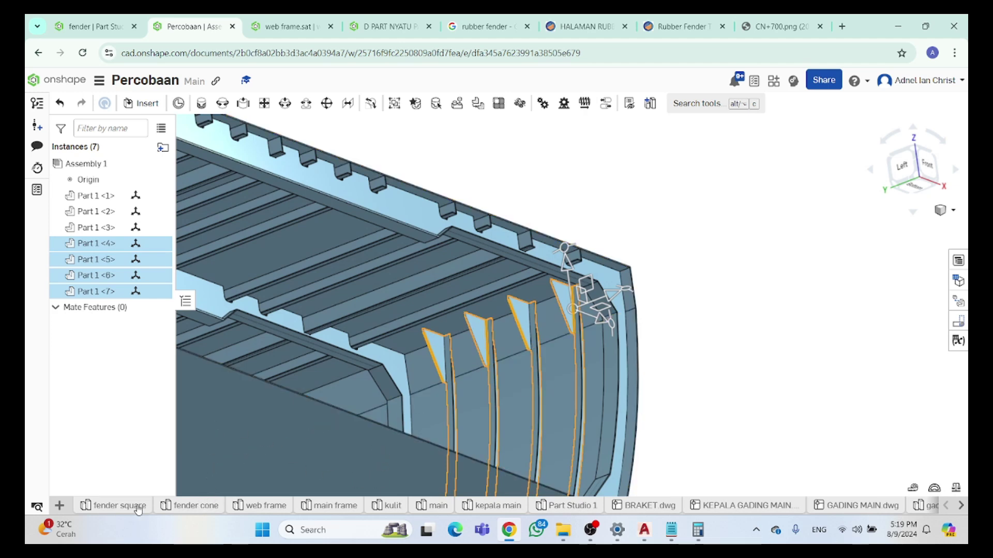
Create a Part Studio, start a sketch on the Front plane and try to paste the copied frames into it
left_click(58, 507)
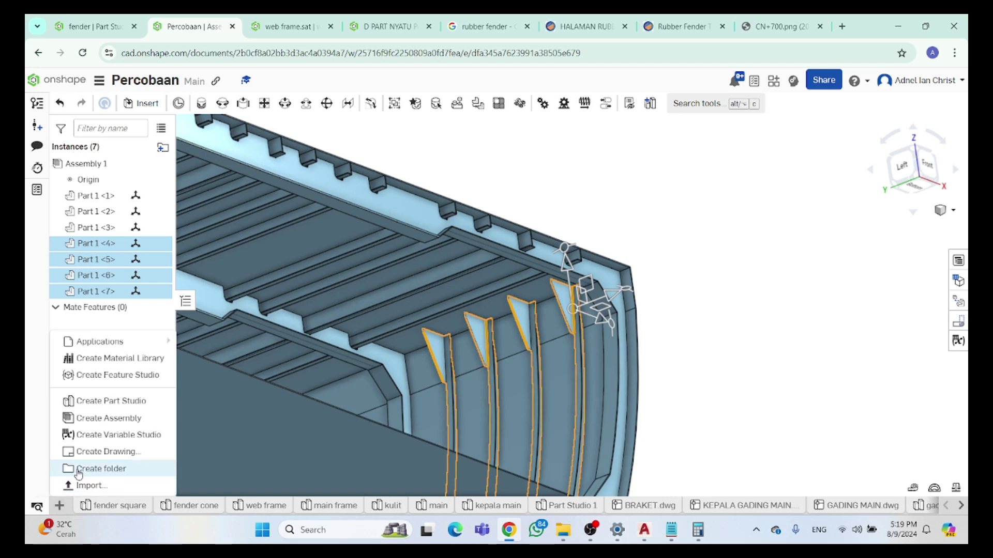
left_click(100, 405)
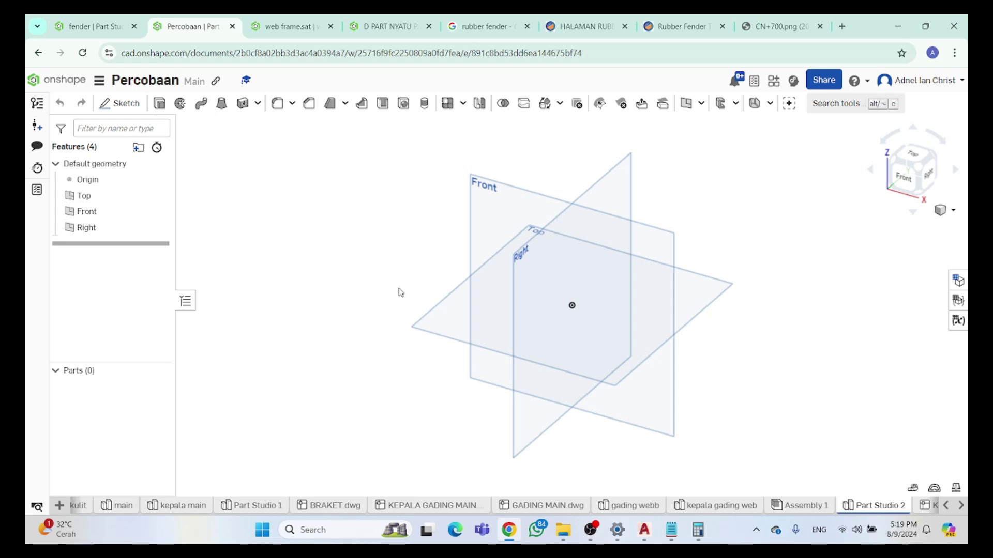
left_click(121, 103)
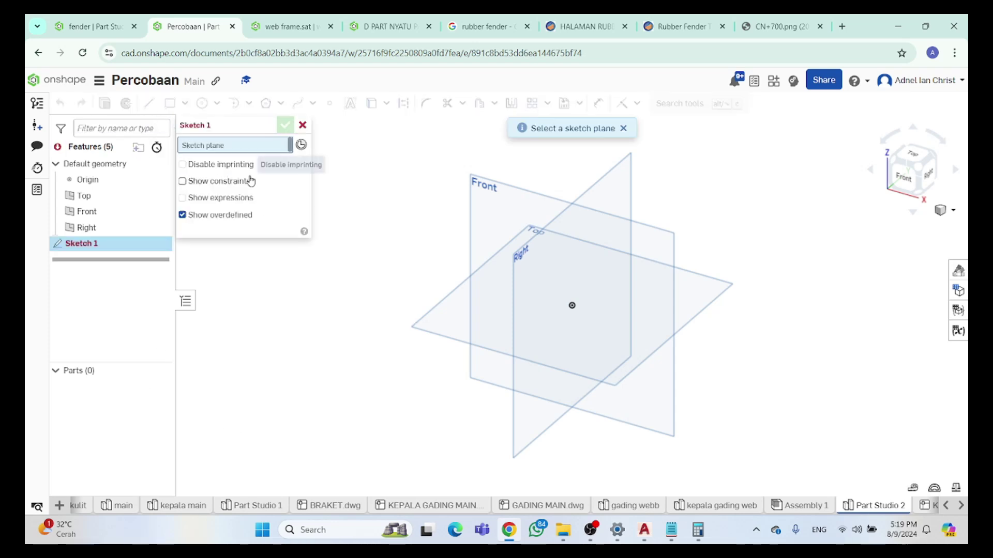
left_click(476, 205)
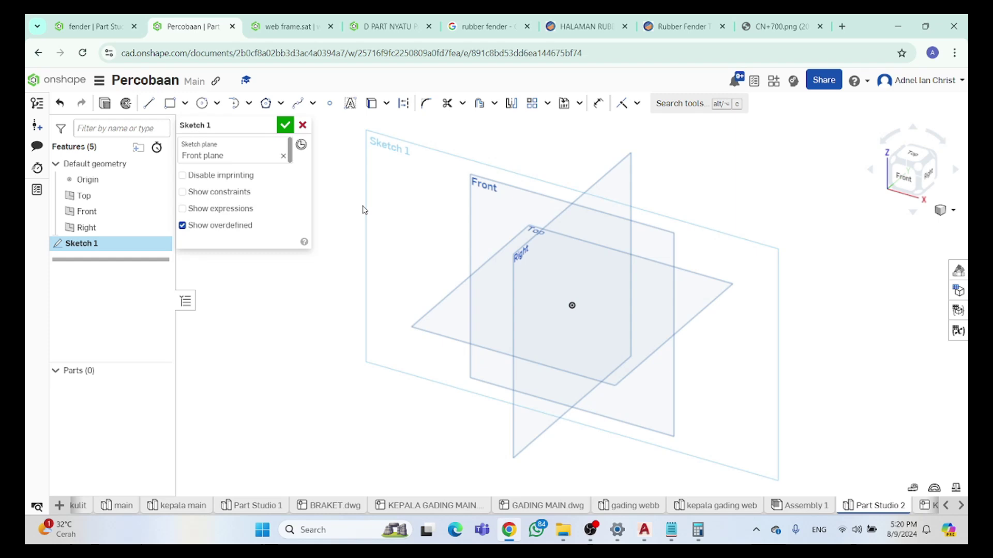
key("ctrl+v")
scroll(497, 257, "down", 5)
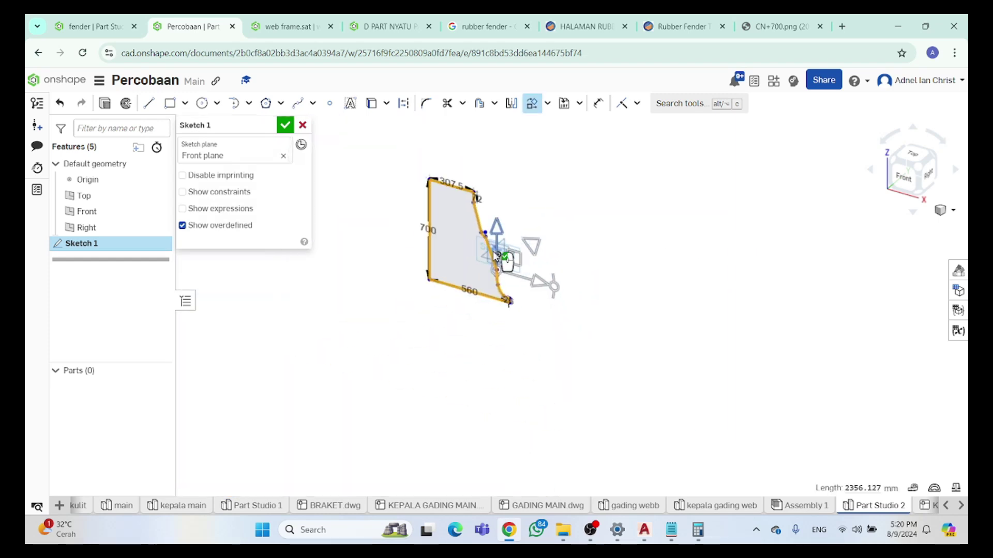
Undo the pasted sketch geometry and delete the new Part Studio
key("ctrl+z")
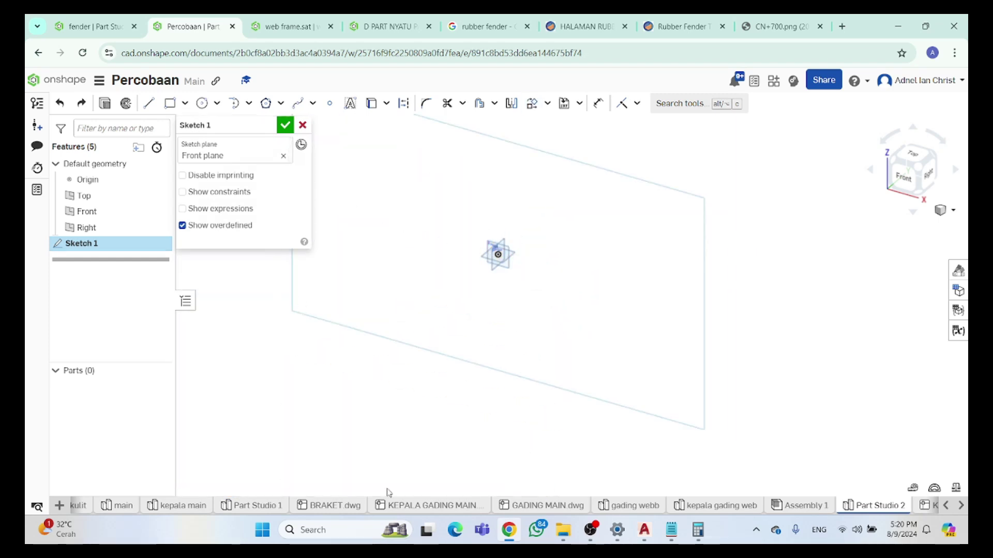
right_click(859, 510)
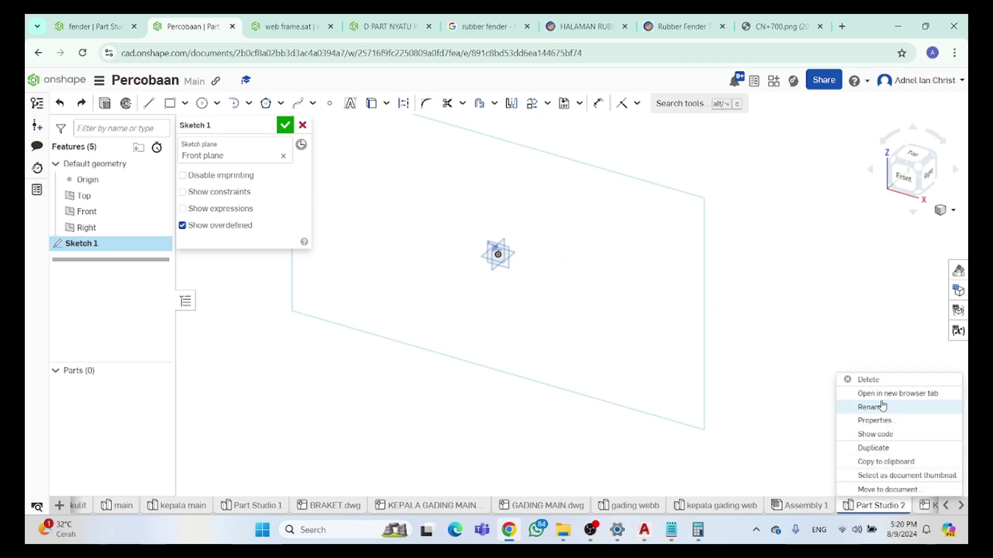
left_click(880, 381)
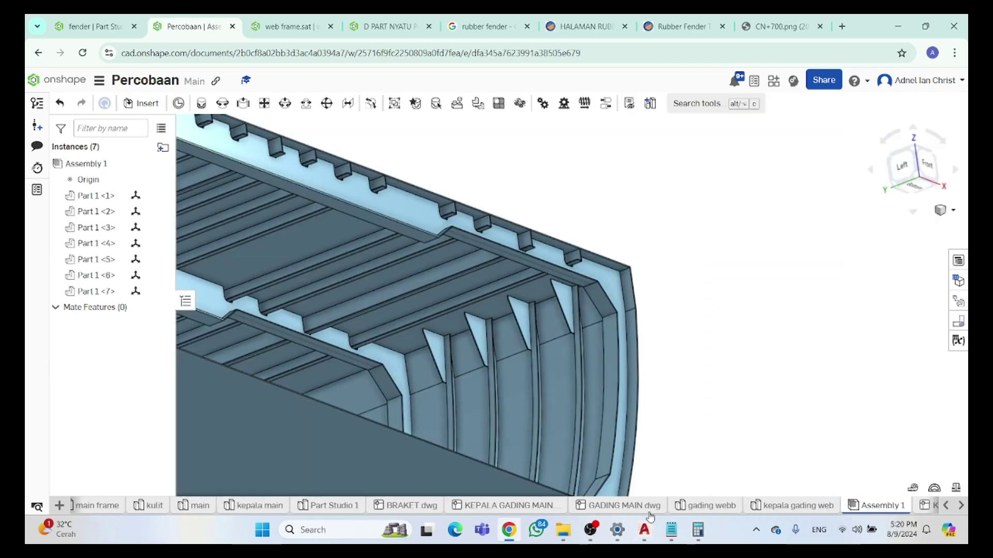
Select and copy the four curved frames Part 1 <4> to Part 1 <7>, and set the assembly to the Left view
left_click(568, 306)
left_click(518, 317)
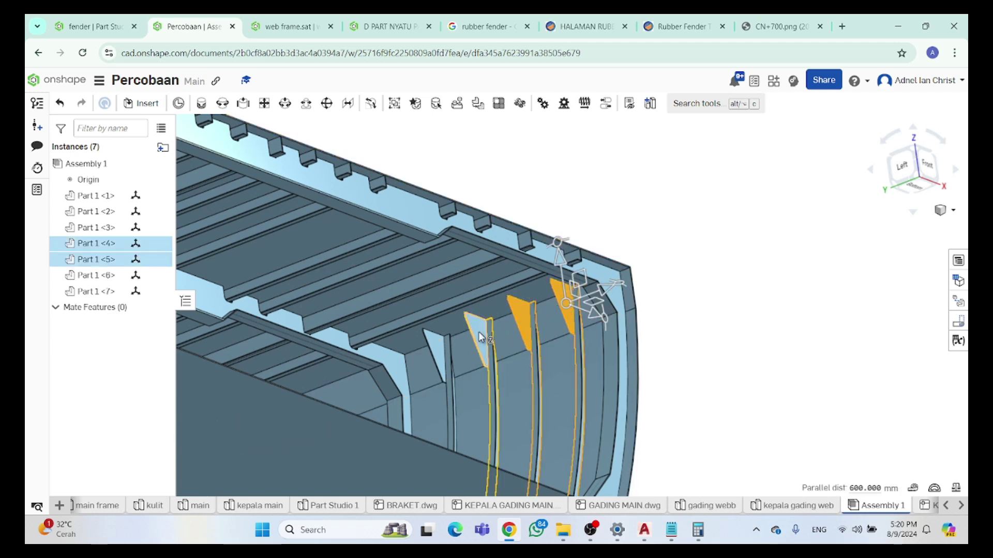
left_click(476, 331)
left_click(442, 346)
scroll(443, 346, "down", 5)
right_click_drag(589, 361, 667, 357)
left_click(912, 168)
scroll(540, 277, "up", 5)
scroll(535, 267, "down", 5)
scroll(475, 254, "up", 3)
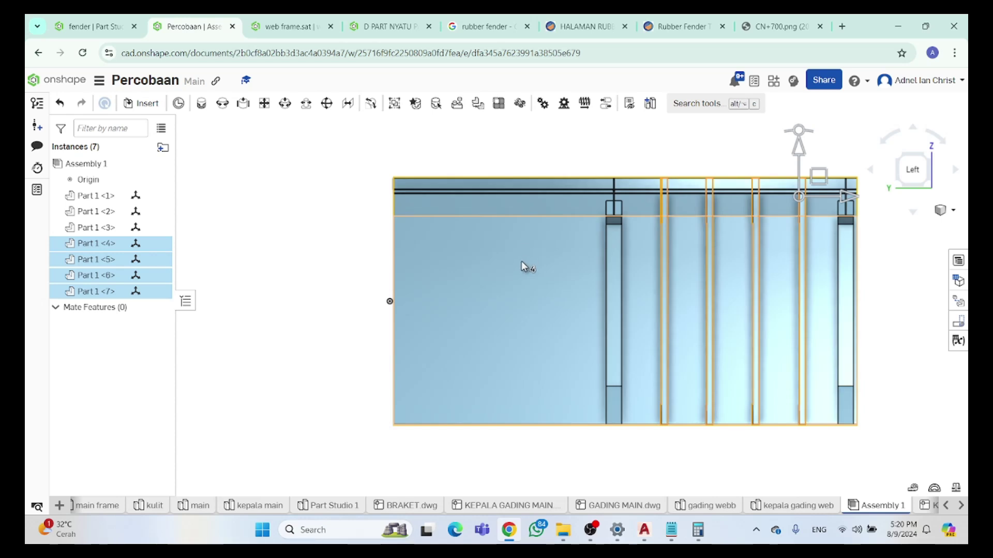
Try pasting the four copied frames at two different places in the assembly and undo both pastes
key("ctrl+v")
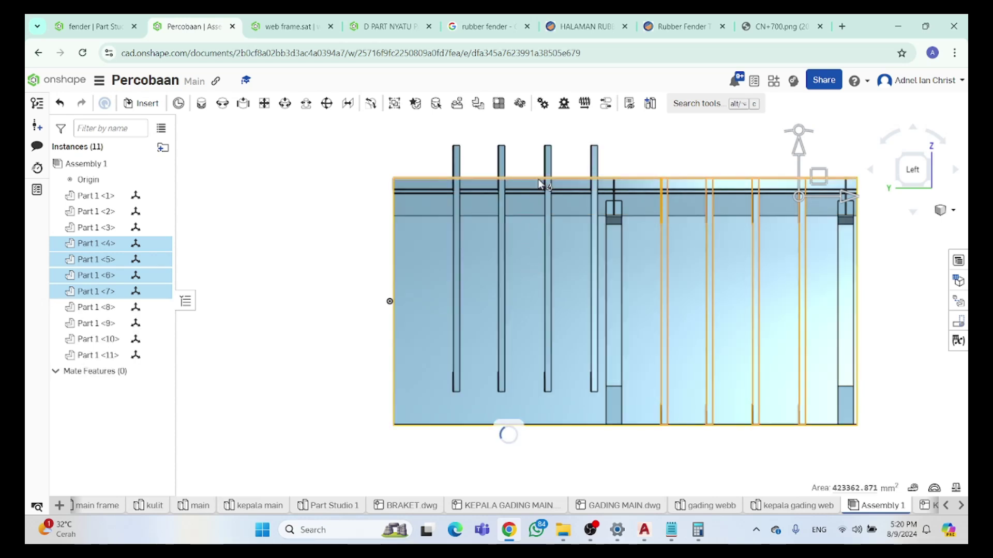
scroll(597, 271, "down", 2)
right_click_drag(598, 277, 630, 282)
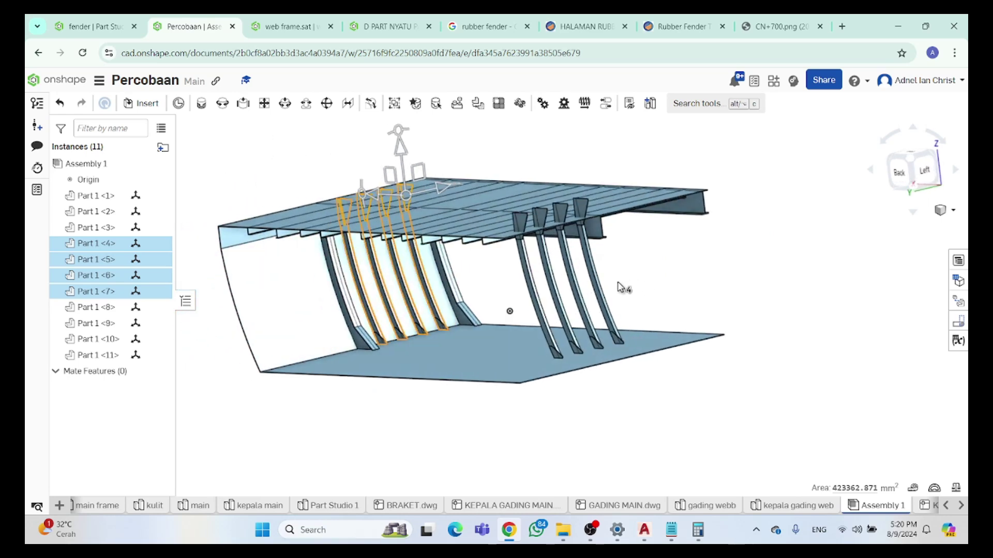
key("ctrl+z")
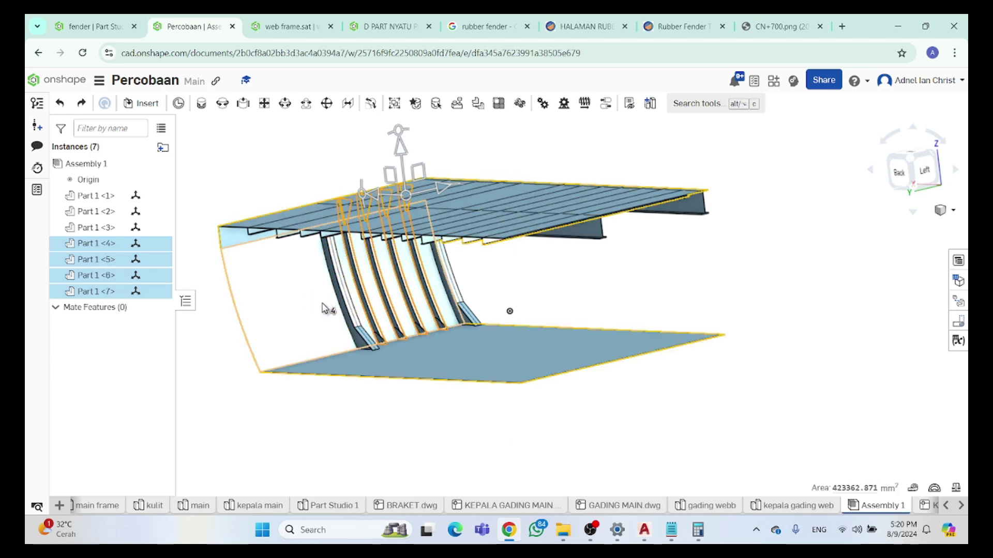
key("ctrl+y")
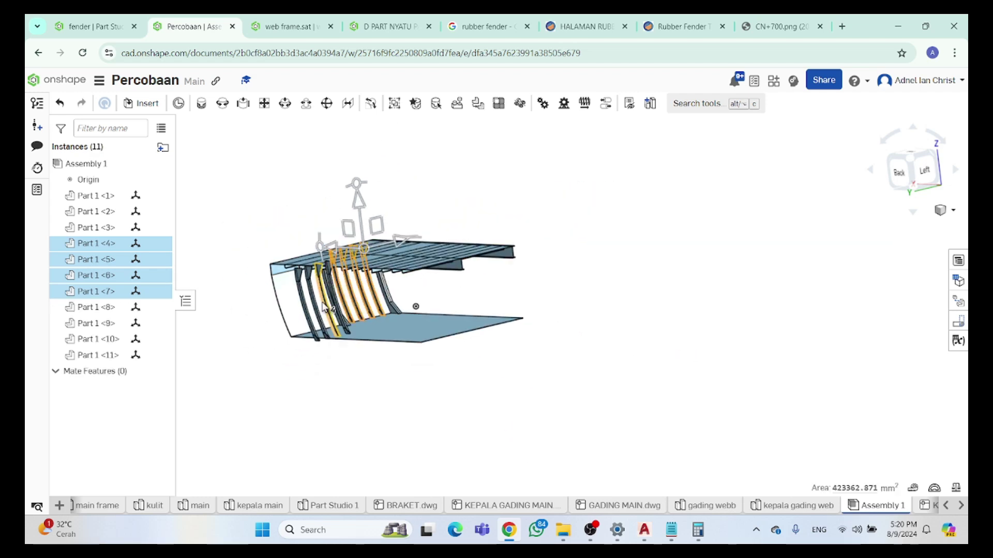
scroll(330, 293, "up", 2)
key("ctrl+z")
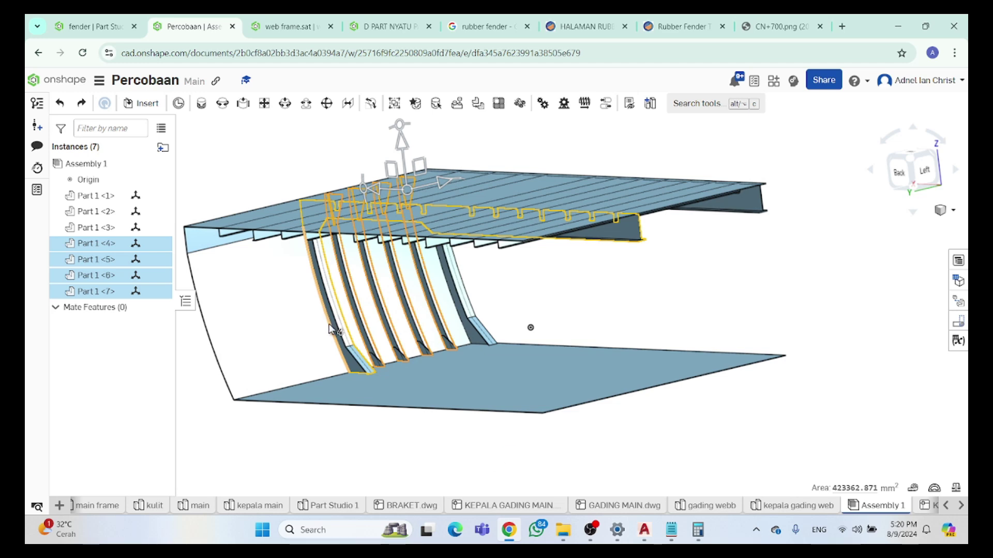
Paste the four copied frames clear of the hull and show the assembly in the Left view
key("ctrl+y")
right_click_drag(331, 330, 387, 320)
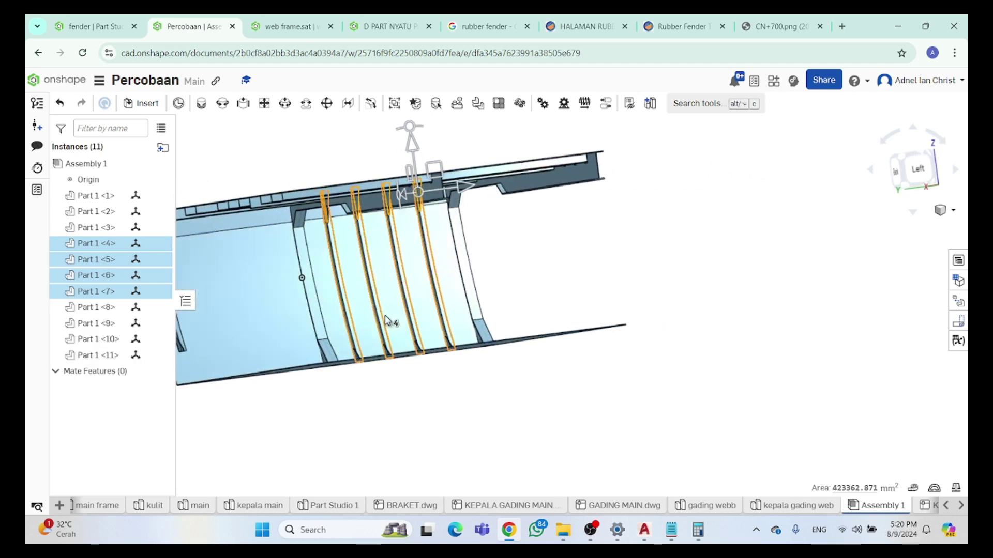
left_click(915, 168)
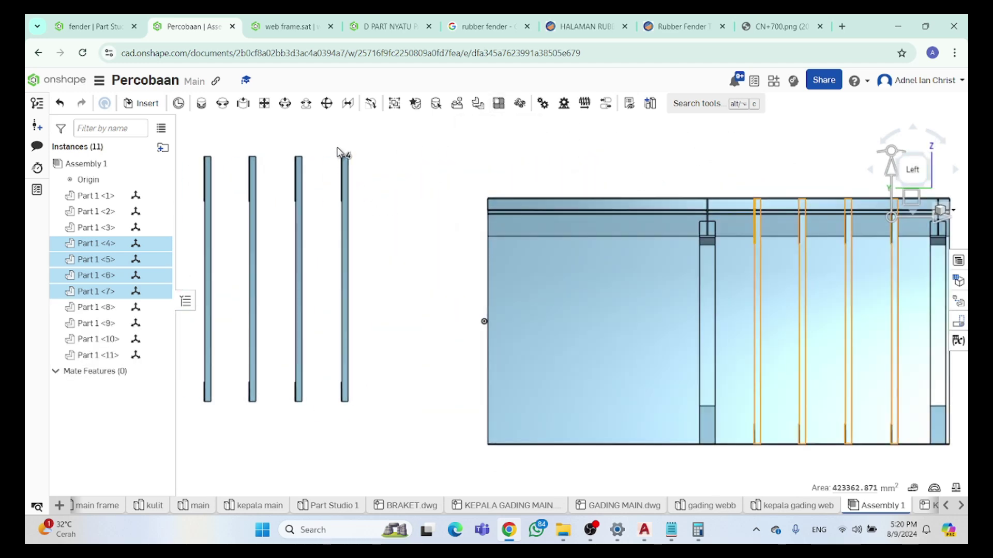
Add the upper outer corner point of the pasted frame Part 1 <11> to the selection
scroll(338, 150, "up", 6)
scroll(370, 193, "down", 1)
right_click_drag(370, 192, 447, 243)
right_click_drag(352, 226, 449, 150)
scroll(450, 148, "up", 10)
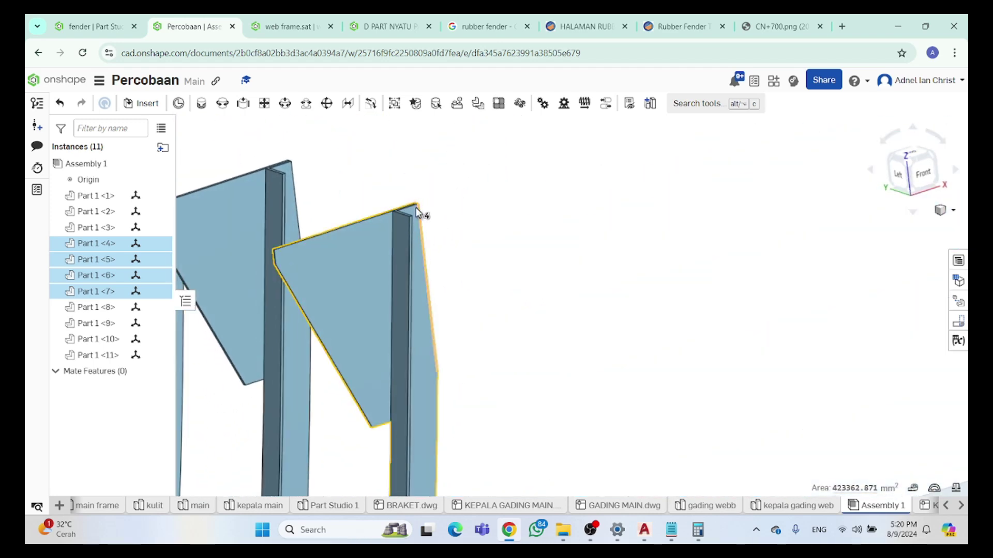
left_click(417, 206)
scroll(429, 194, "down", 4)
scroll(429, 194, "up", 4)
right_click_drag(448, 198, 468, 218)
Show the assembly in the Front view, and open the coordinate notes and a cleared calculator
left_click(925, 179)
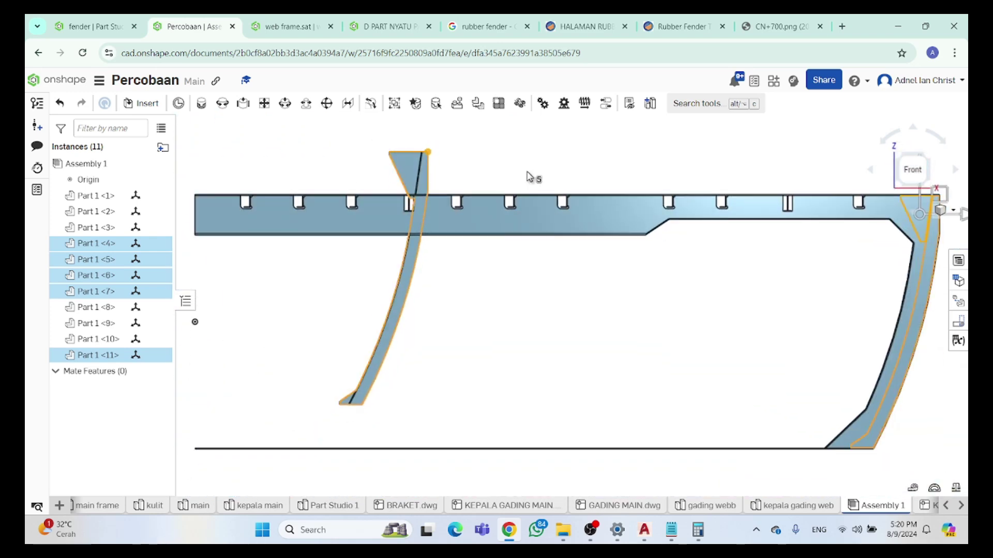
scroll(441, 144, "down", 3)
scroll(395, 111, "up", 5)
scroll(348, 175, "down", 4)
scroll(361, 144, "up", 2)
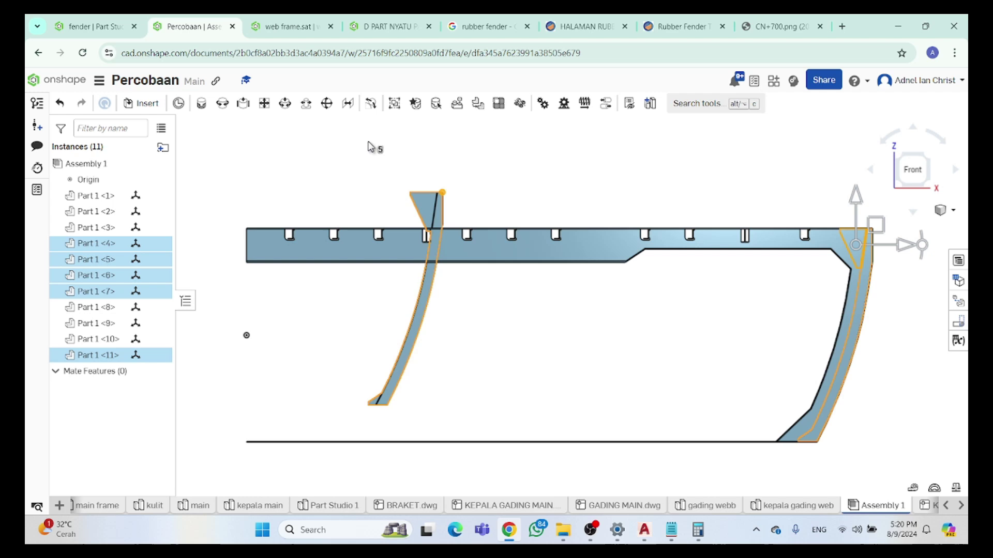
scroll(527, 209, "up", 6)
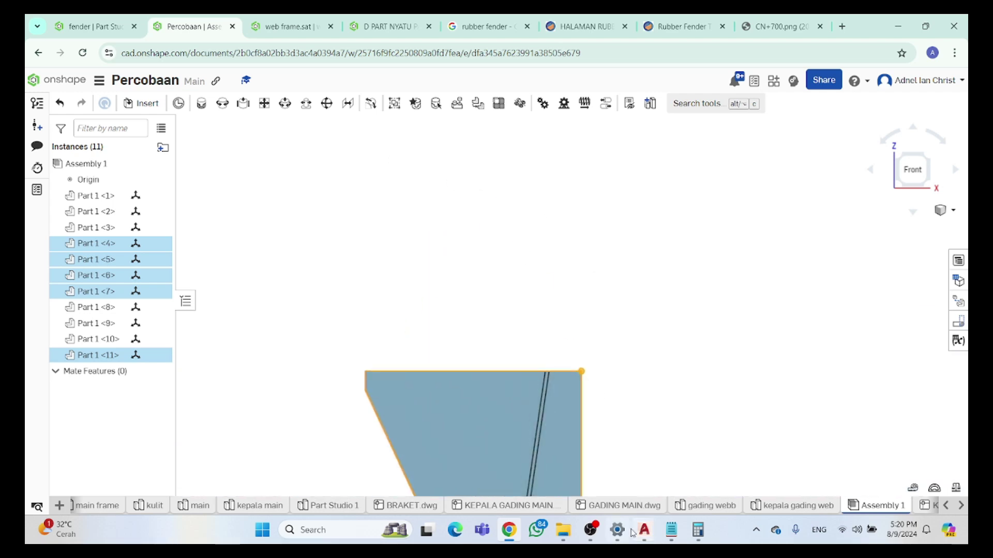
left_click(671, 530)
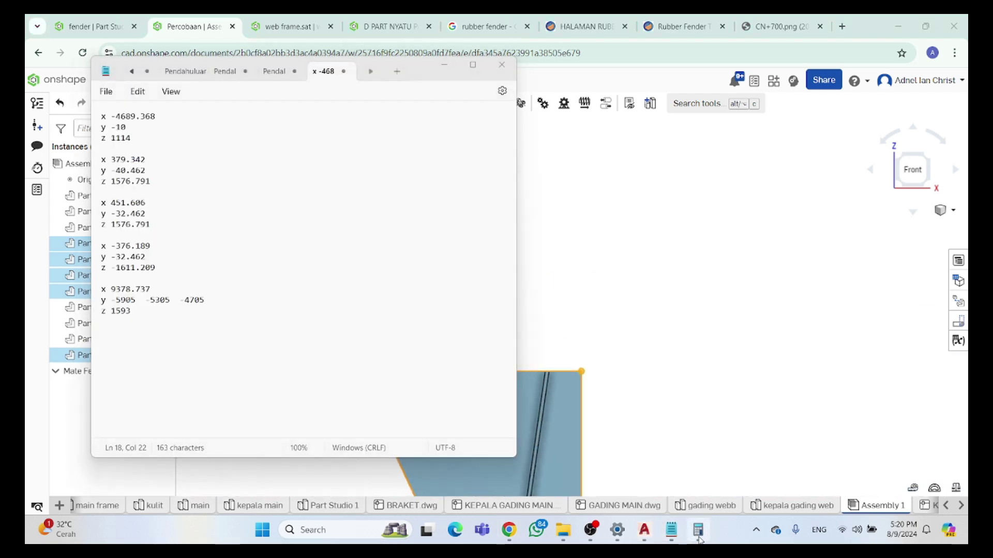
left_click(698, 530)
left_click(852, 307)
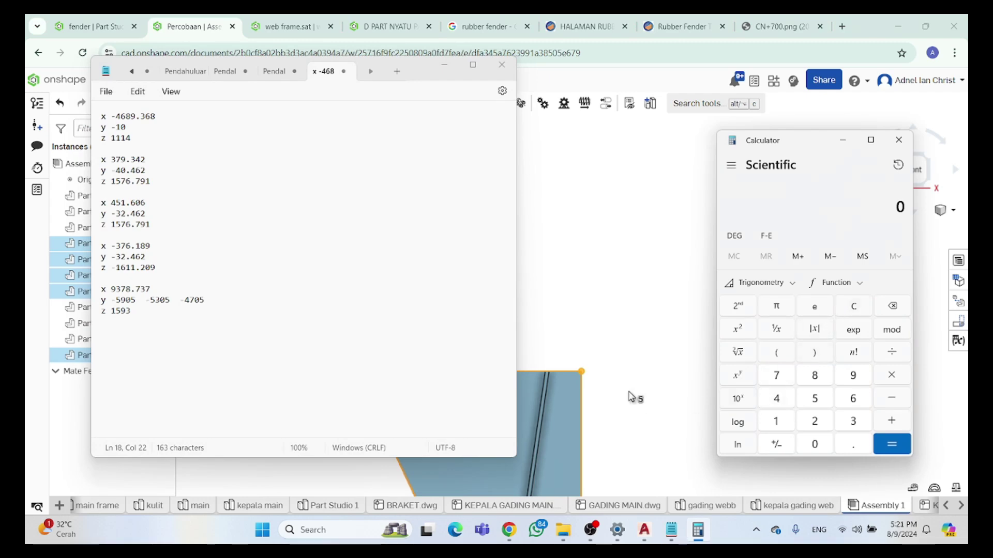
Select only the upper outer corner point of Part 1 <11> for its coordinates, and bring back the notes and calculator
left_click(643, 401)
left_click(582, 376)
scroll(578, 381, "up", 3)
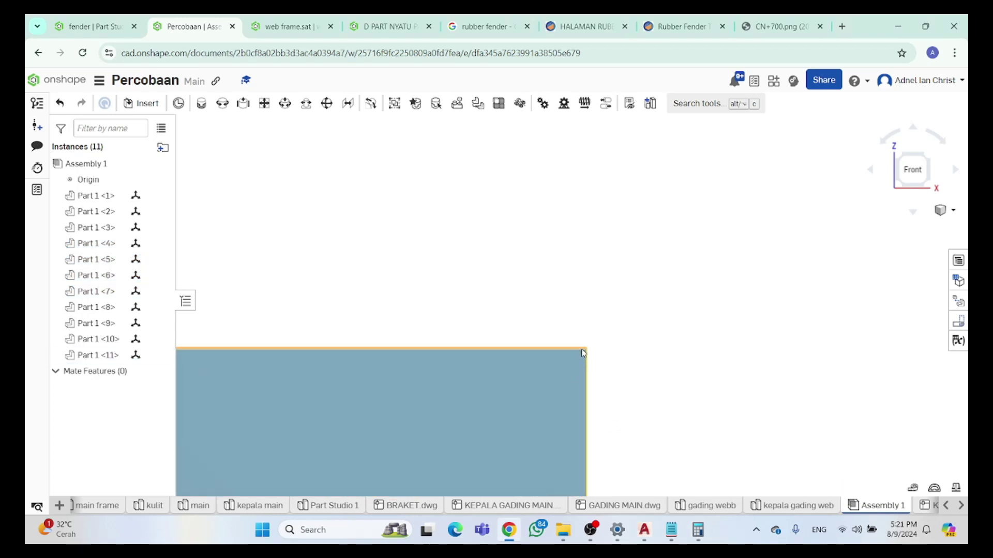
left_click(698, 530)
left_click(667, 535)
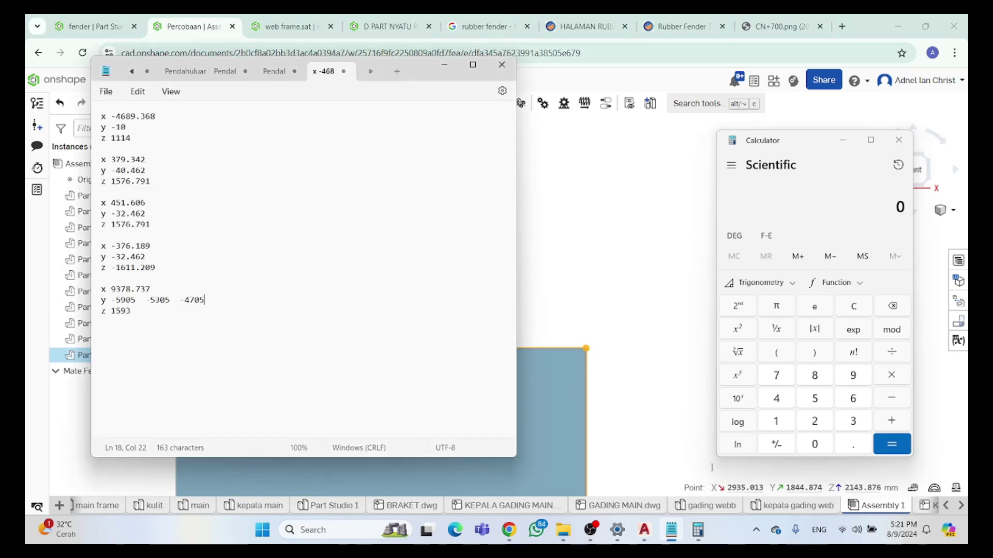
Calculate the X offset as 9378.737 - 2935.013 in the calculator and copy the result
left_click(852, 312)
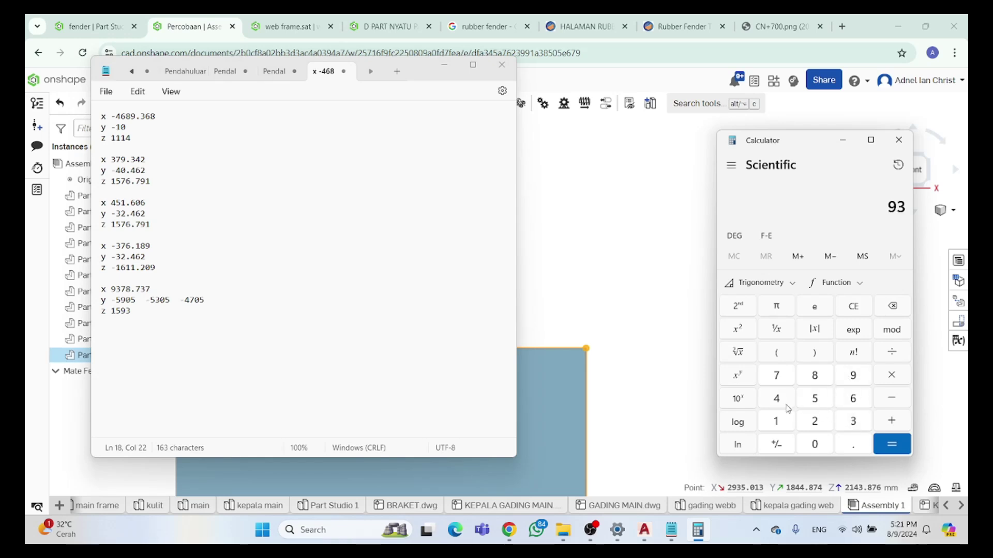
left_click(777, 375)
left_click(815, 375)
left_click(853, 444)
left_click(781, 377)
left_click(843, 422)
left_click(788, 382)
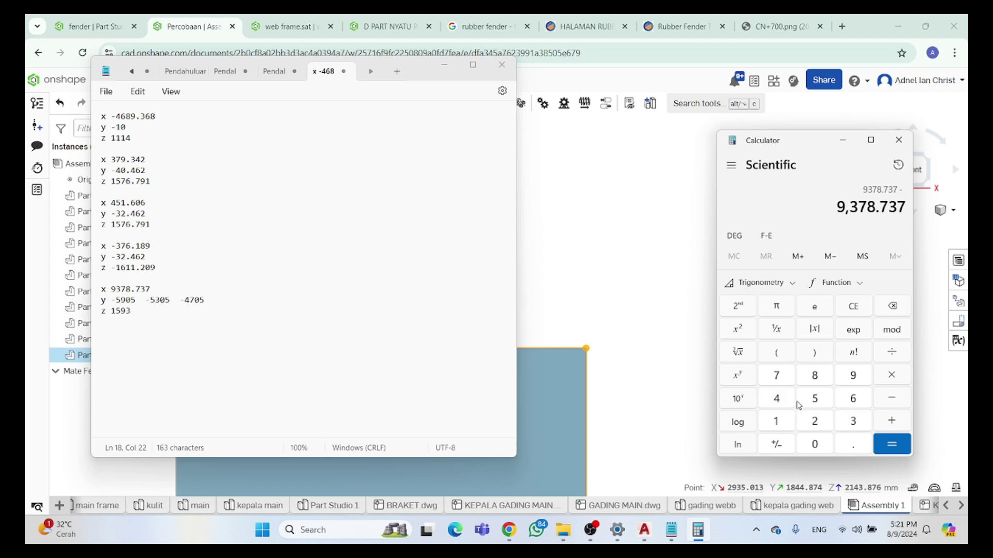
left_click(815, 423)
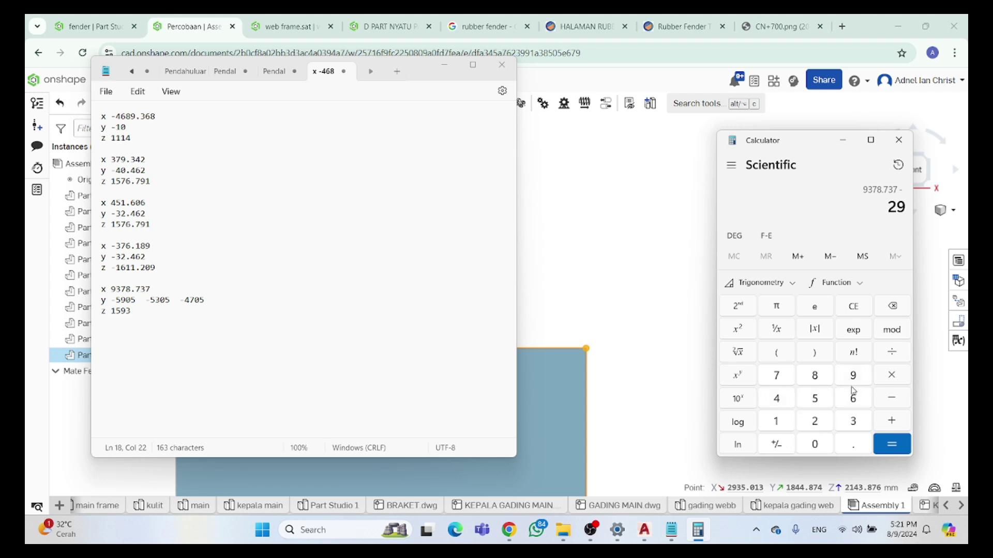
left_click(814, 401)
left_click(849, 445)
left_click(814, 444)
left_click(776, 422)
left_click(853, 422)
left_click(892, 444)
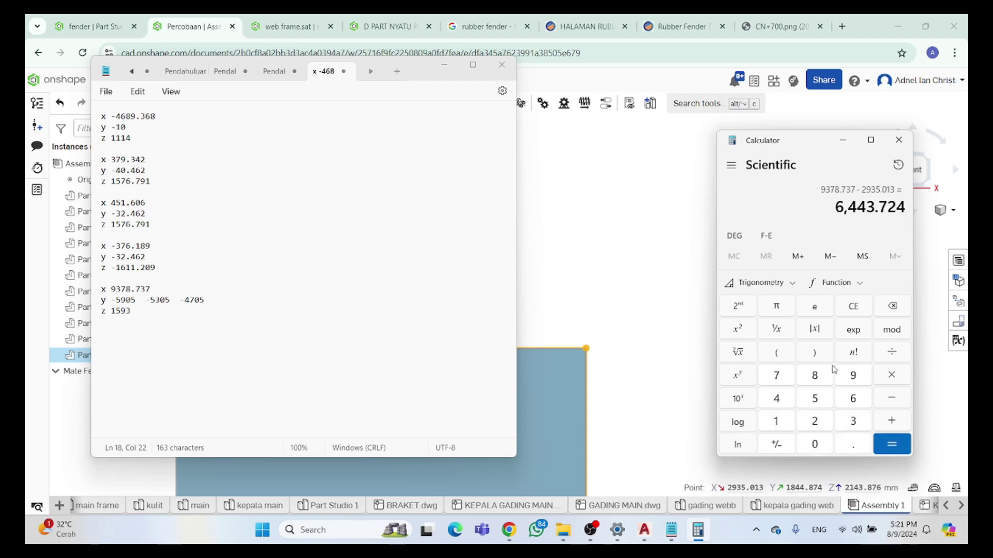
left_click_drag(836, 208, 906, 207)
key("ctrl+c")
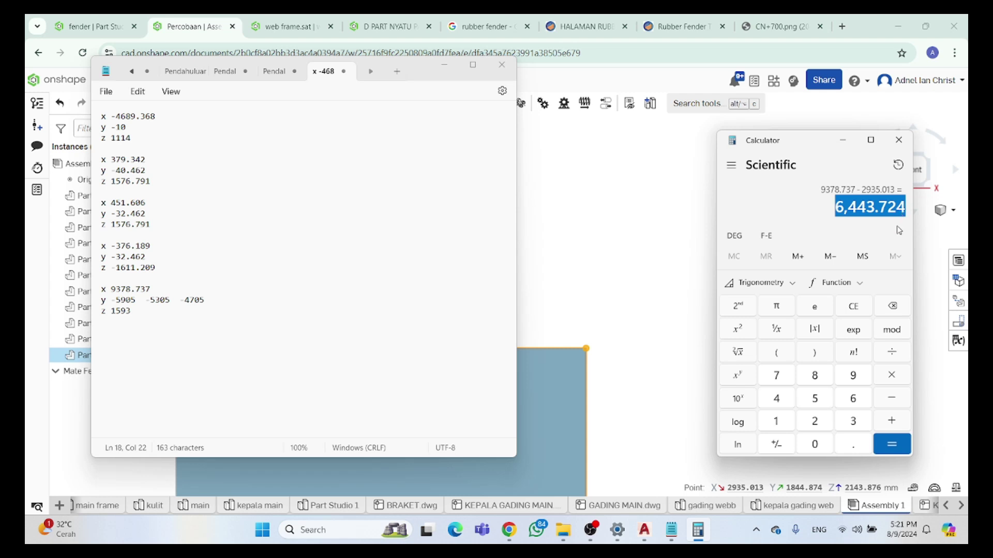
Move the pasted frame Part 1 <11> 6443.724 mm along the positive X axis
left_click(658, 290)
left_click(569, 376)
left_click(618, 376)
key("ctrl+v")
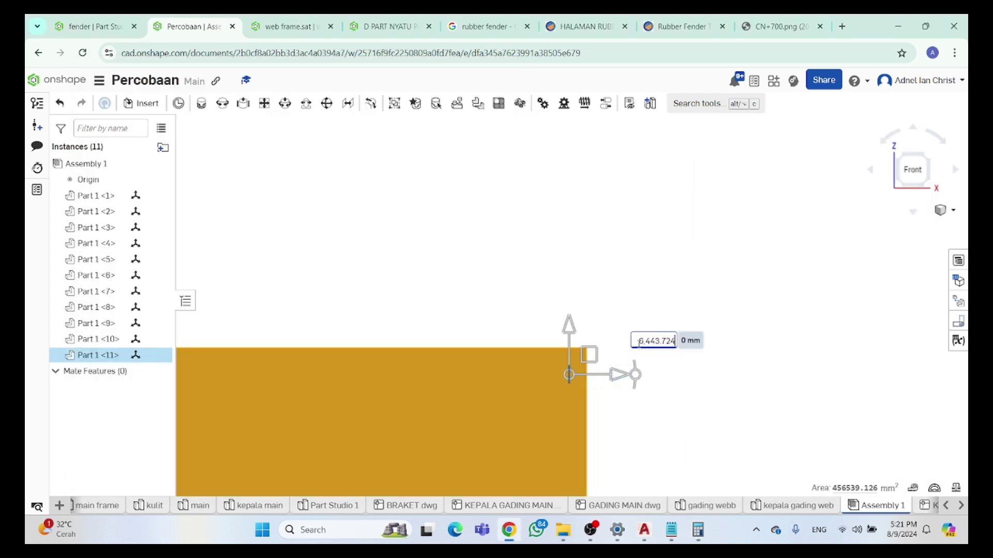
left_click(647, 341)
key("Delete")
key("Return")
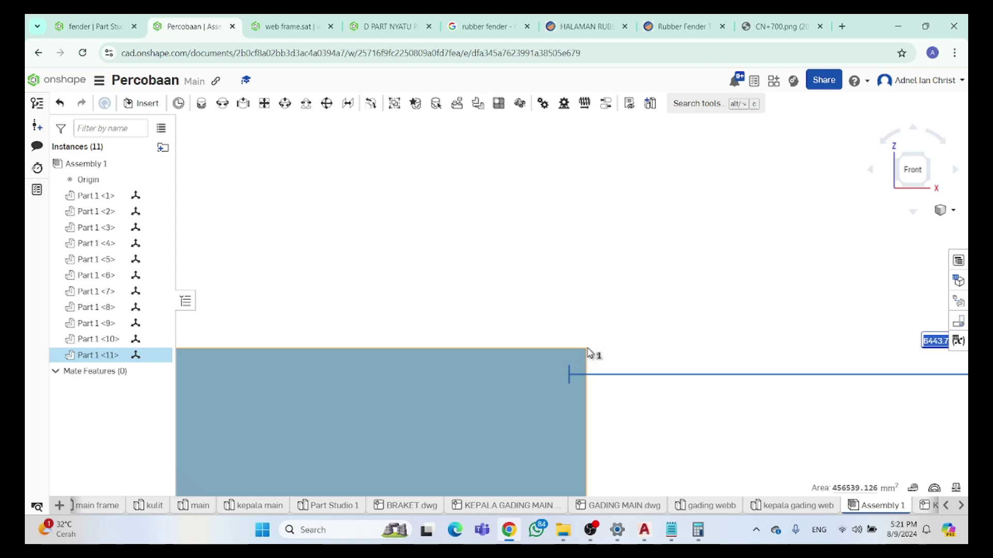
Move the pasted frame Part 1 <10> 6443.724 mm along the positive X axis
key("Escape")
left_click(562, 377)
left_click_drag(583, 377, 598, 375)
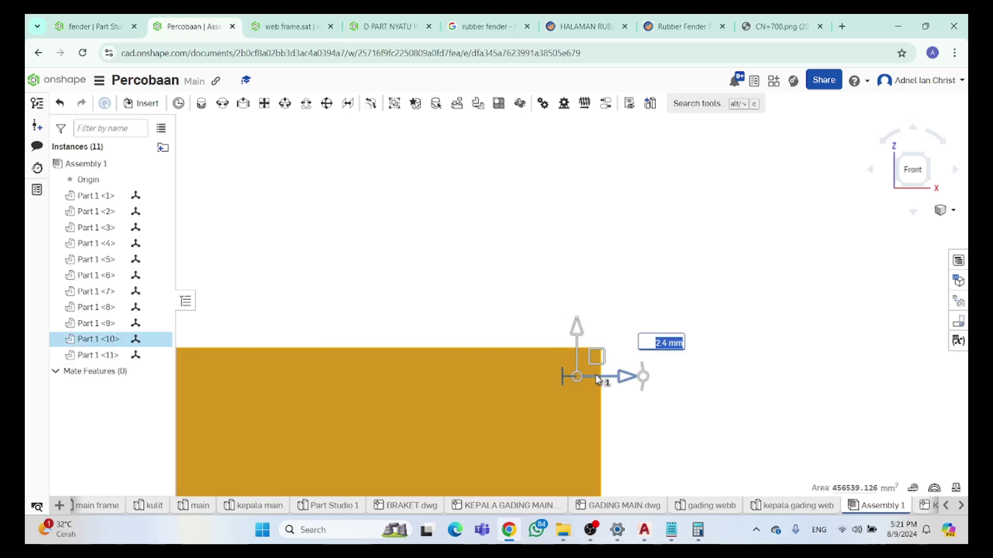
key("ctrl+v")
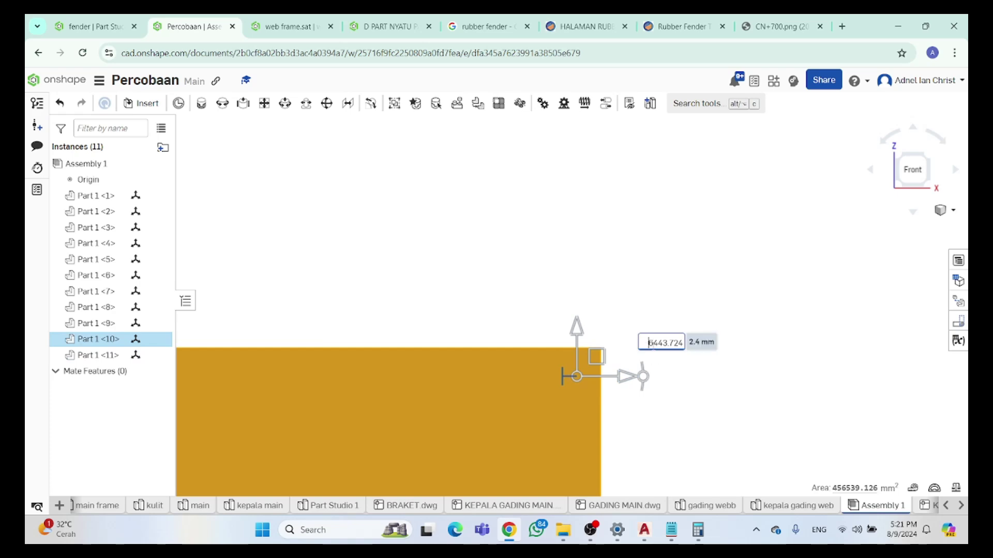
left_click_drag(681, 343, 683, 344)
key("ctrl+c")
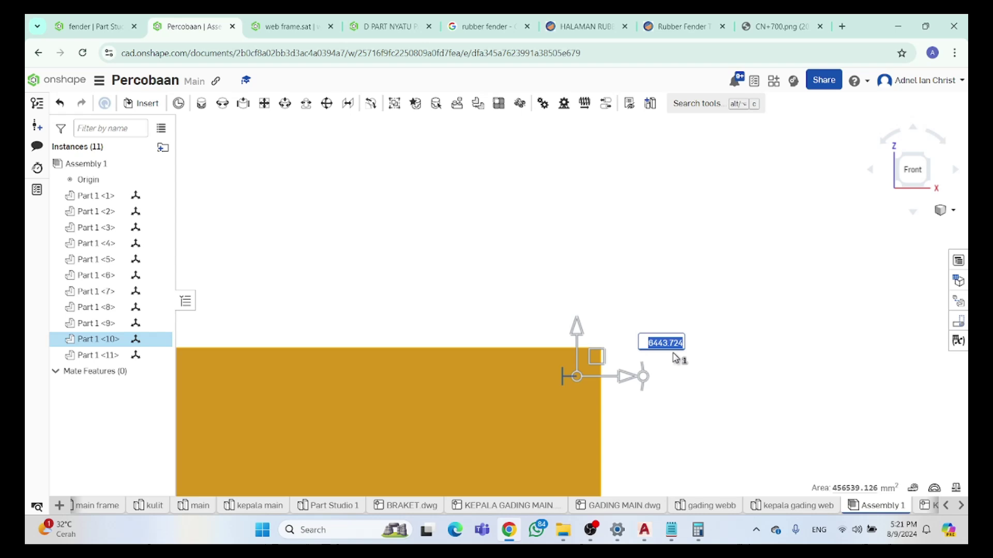
key("Return")
Move the pasted frame Part 1 <9> 6443.724 mm along the positive X axis
left_click(556, 385)
left_click(554, 385)
key("space")
left_click(554, 384)
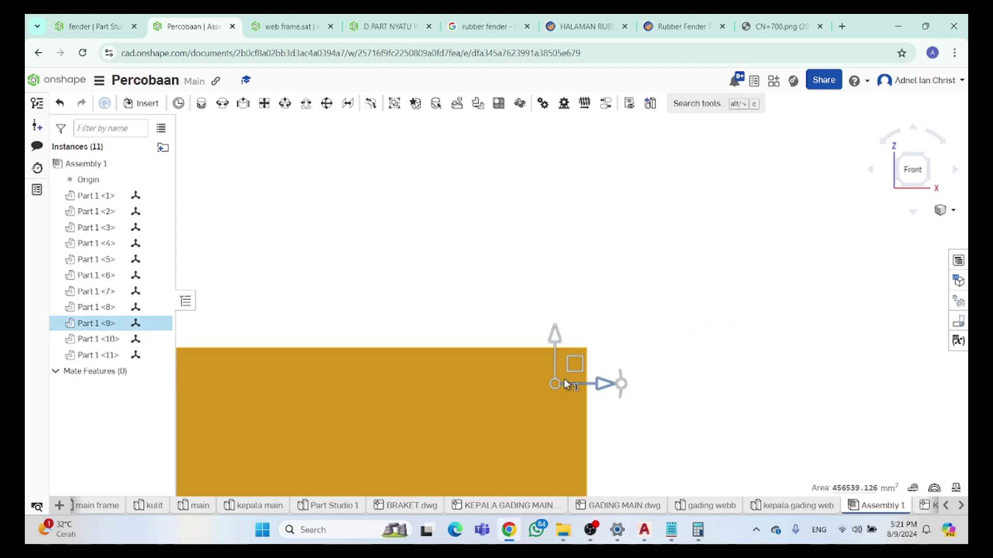
left_click_drag(573, 382, 590, 383)
key("ctrl+v")
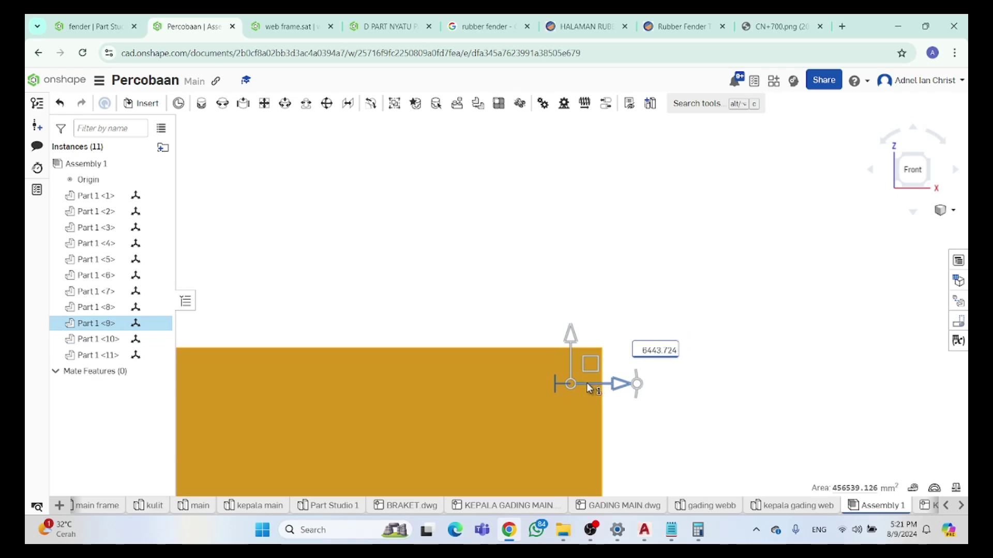
key("Return")
Move the pasted frame Part 1 <8> 6443.724 mm along the positive X axis
left_click(554, 381)
key("space")
left_click(550, 383)
left_click_drag(572, 382, 582, 381)
key("ctrl+v")
key("Return")
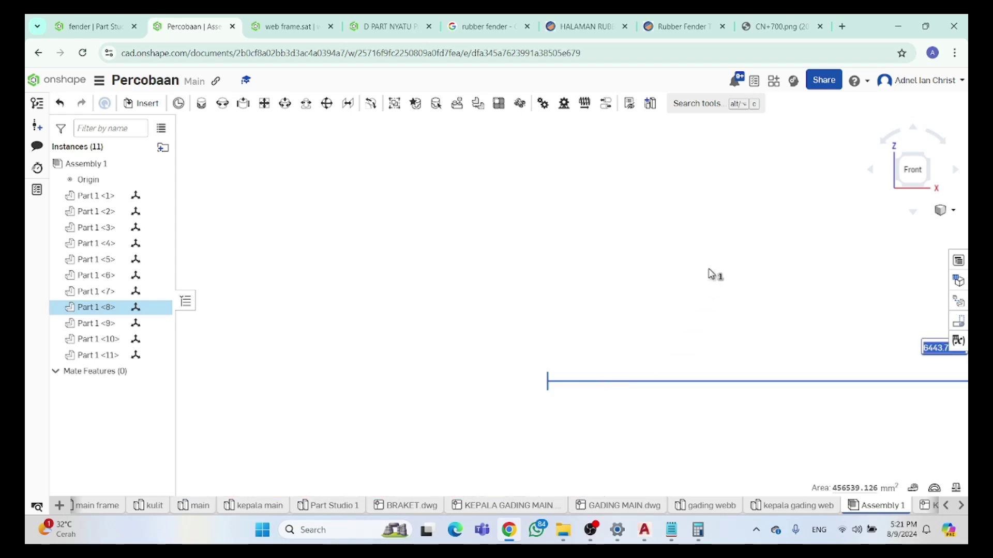
Check the moved frames against the hull and show the assembly in the Left view
scroll(700, 305, "down", 10)
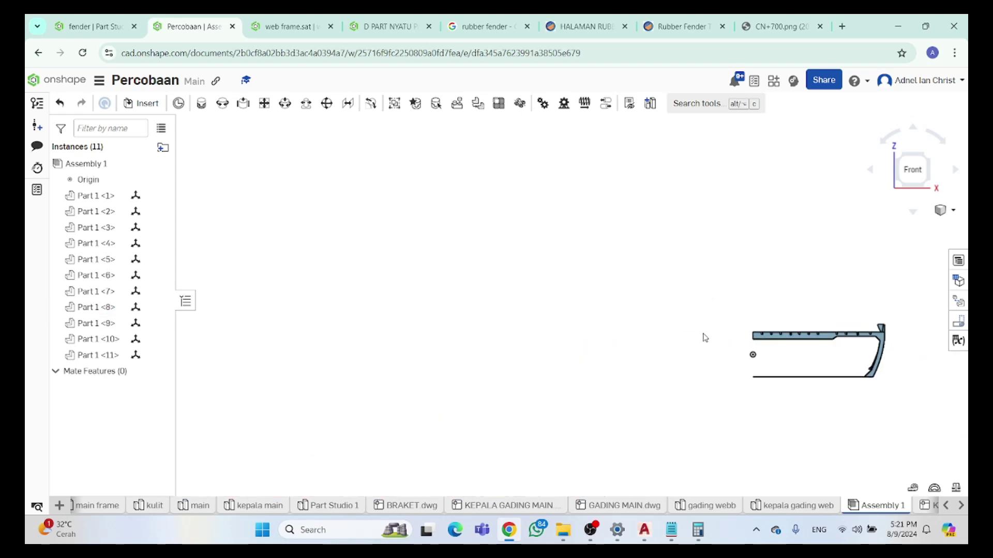
scroll(848, 336, "up", 7)
mouse_move(654, 379)
right_mouse_down()
mouse_move(667, 382)
mouse_move(650, 361)
right_mouse_up()
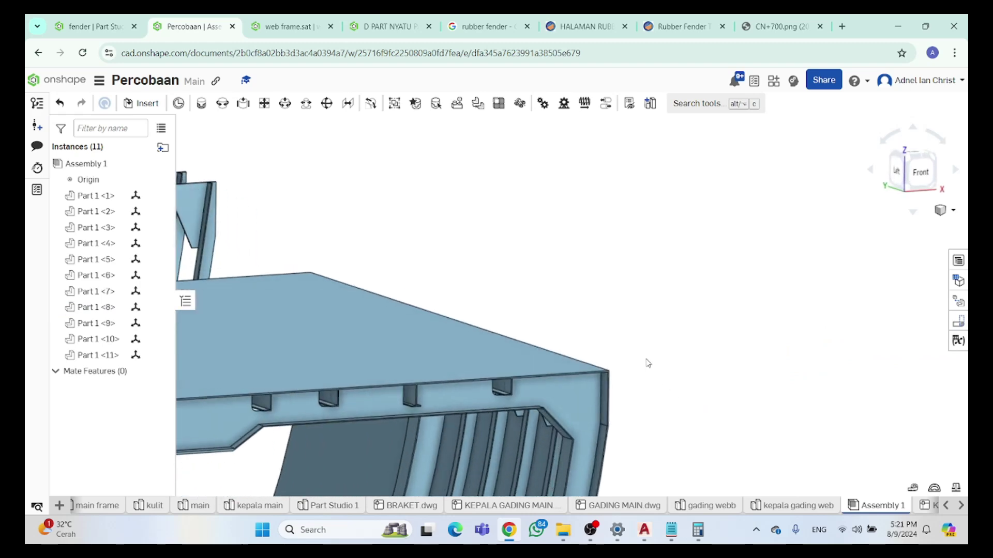
scroll(648, 359, "down", 4)
right_click_drag(570, 311, 854, 217)
left_click(904, 171)
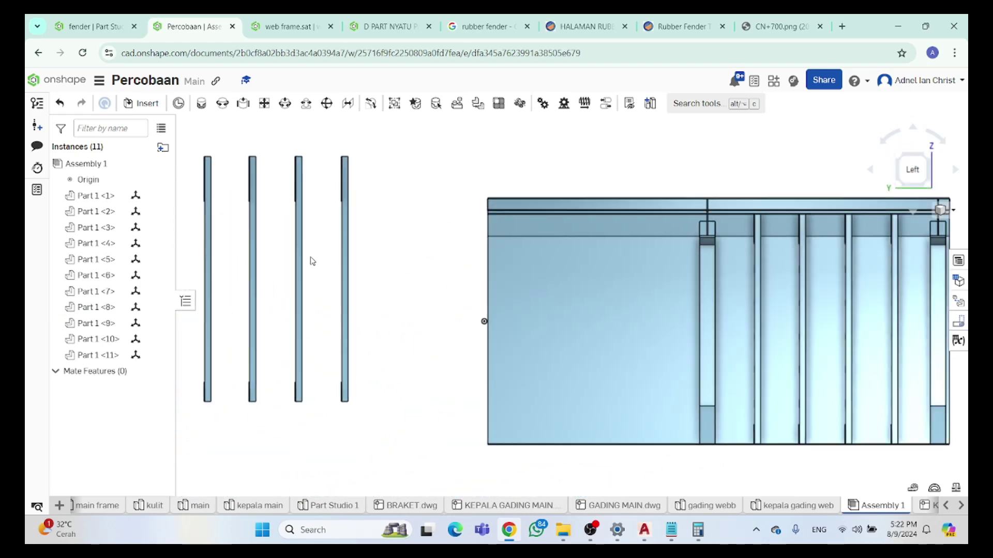
Select the upper outer corner point of the moved frame Part 1 <11> for its coordinates
scroll(281, 172, "up", 3)
scroll(278, 193, "down", 5)
scroll(362, 150, "up", 10)
right_click_drag(483, 228, 441, 392)
scroll(388, 437, "up", 6)
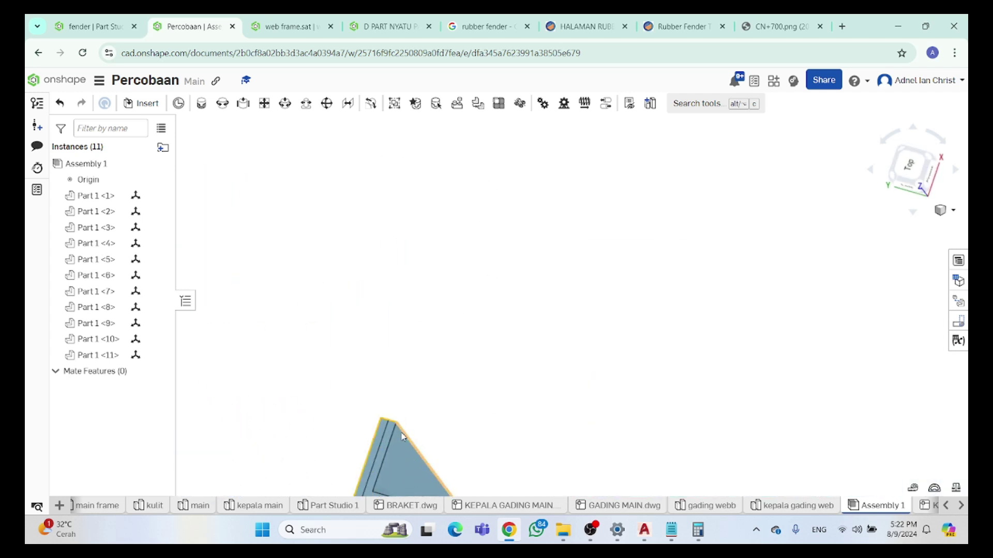
left_click(400, 427)
right_click_drag(501, 363, 523, 314)
Calculate the Z offset as 2143.876 - 1593, copy the result, and minimize the calculator and notes
left_click(671, 530)
left_click(698, 531)
left_click(853, 309)
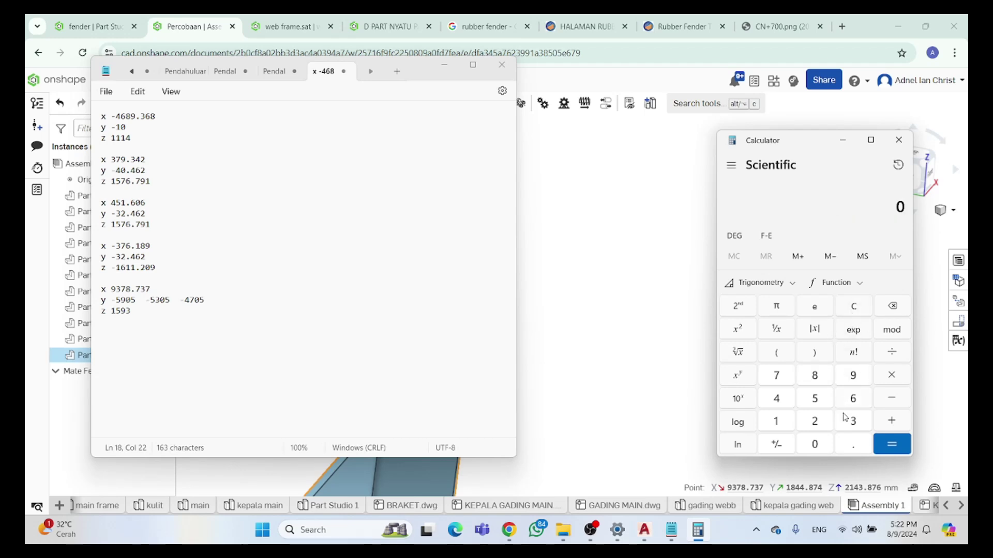
left_click(819, 425)
left_click(849, 420)
left_click(859, 445)
left_click(822, 382)
left_click(789, 378)
left_click(839, 404)
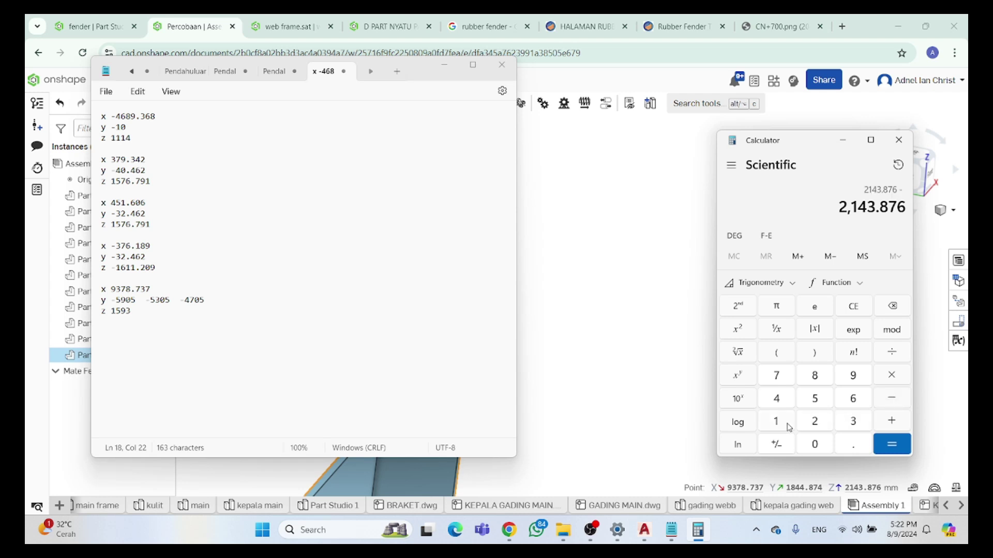
left_click(787, 425)
left_click(854, 429)
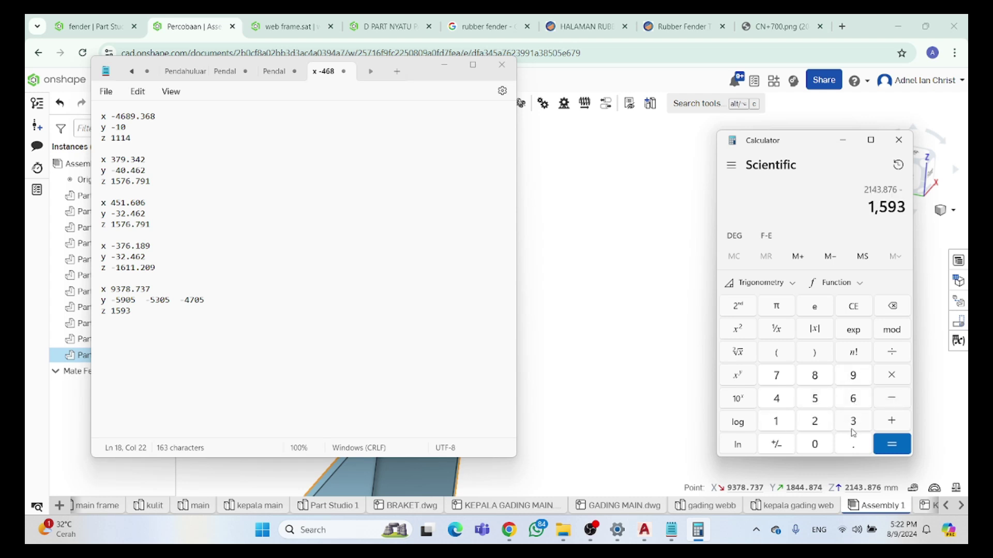
left_click(890, 443)
left_click_drag(852, 207, 904, 208)
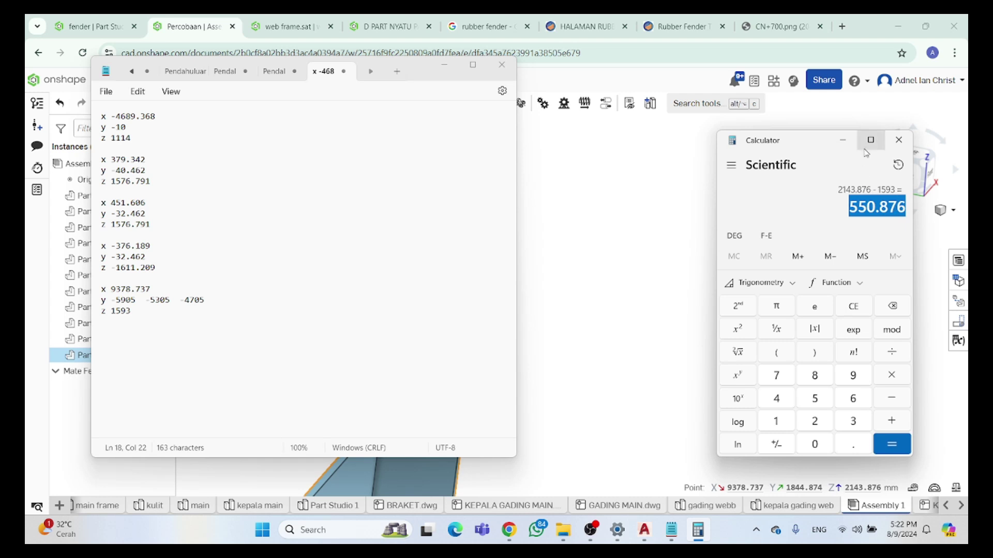
left_click(843, 140)
left_click(444, 66)
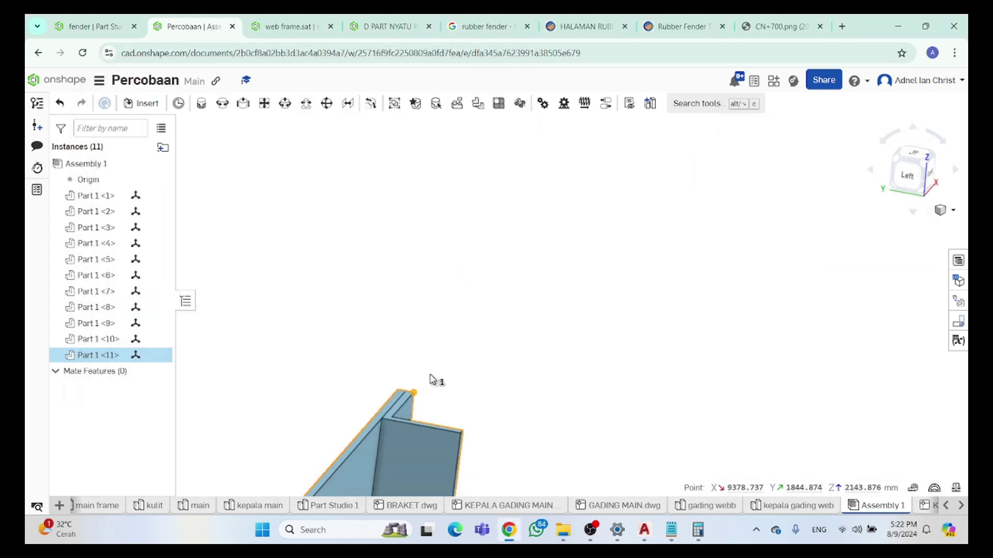
Try moving Part 1 <11> 550.876 mm upward along the Z axis
left_click(464, 389)
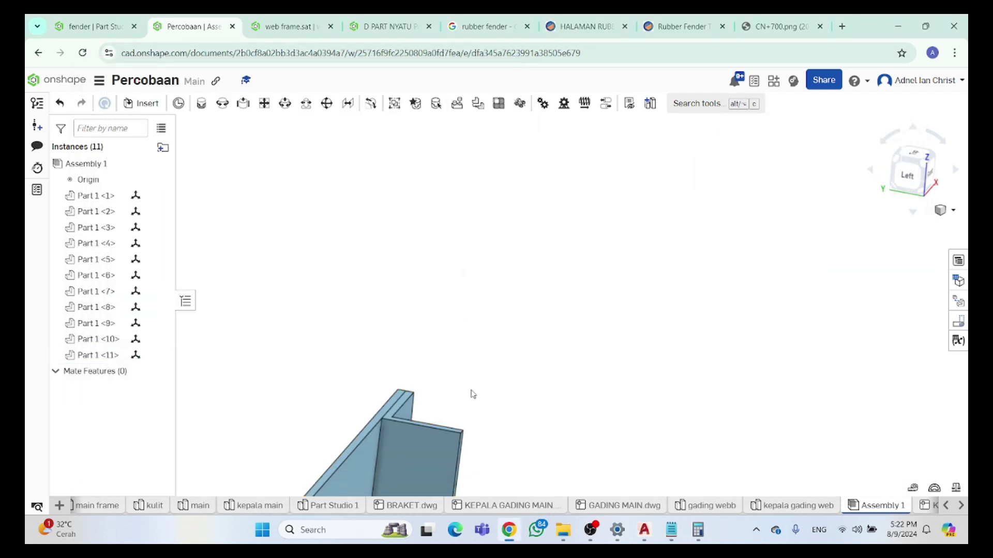
scroll(472, 393, "down", 3)
right_click_drag(490, 393, 501, 414)
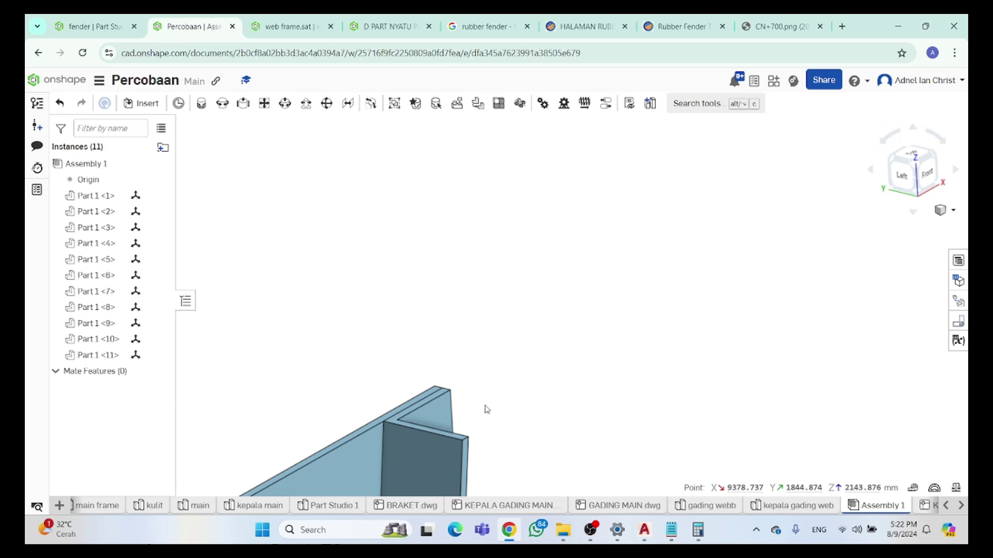
left_click(443, 398)
left_click_drag(442, 394, 436, 393)
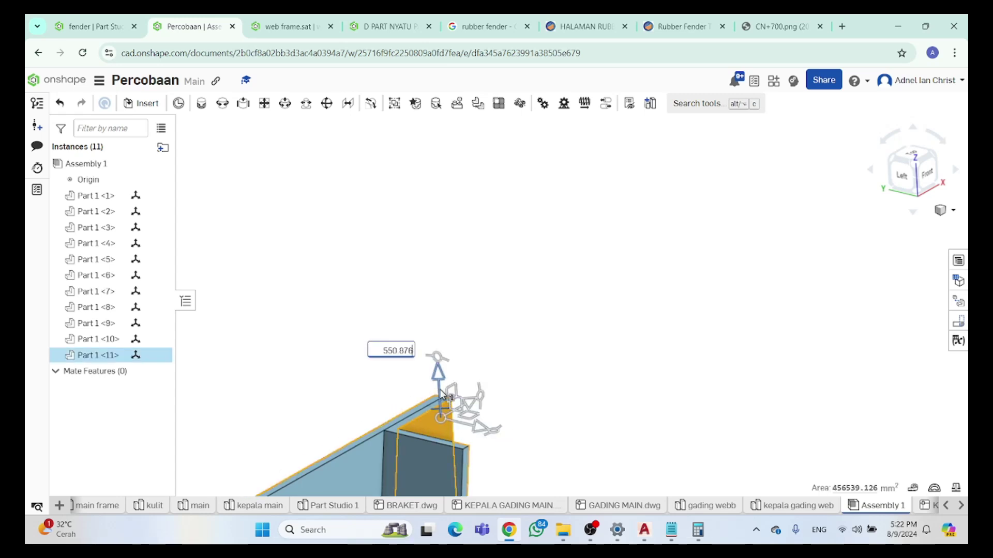
key("Return")
Check the frame's height in the Front view and undo the last vertical move of Part 1 <11>
scroll(522, 379, "down", 5)
right_click_drag(541, 377, 611, 370)
left_click(923, 175)
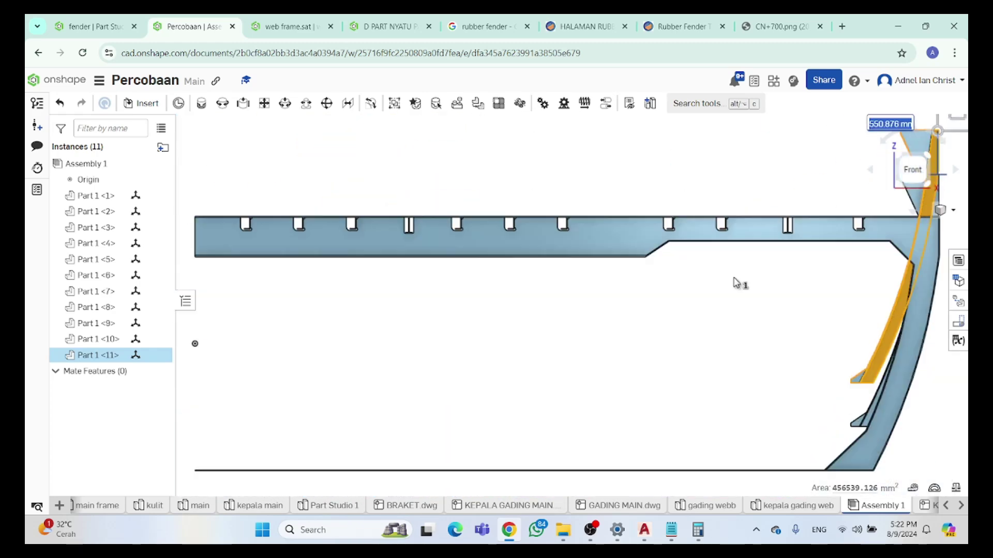
scroll(704, 216, "down", 4)
scroll(808, 170, "up", 3)
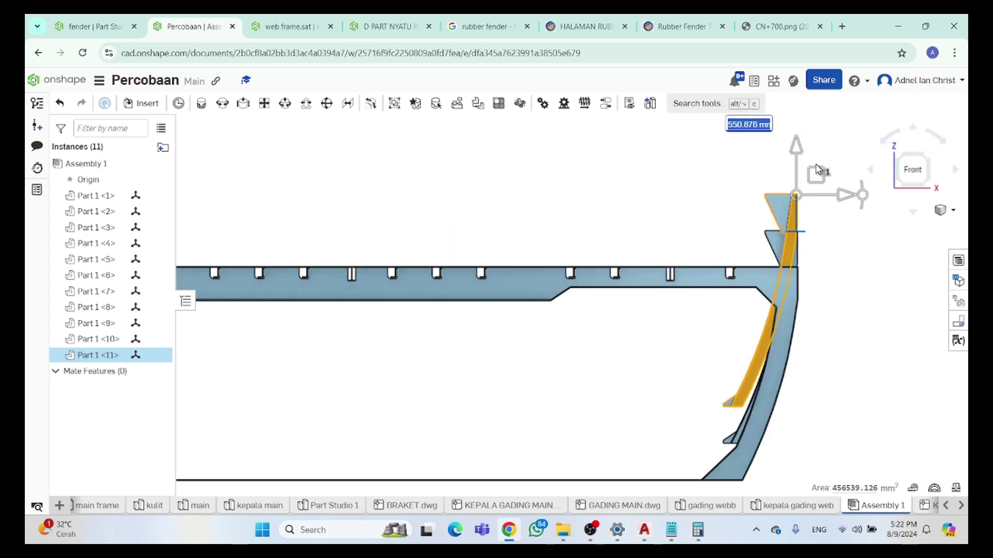
left_click(714, 201)
key("ctrl+z")
scroll(787, 239, "up", 6)
left_click(829, 229)
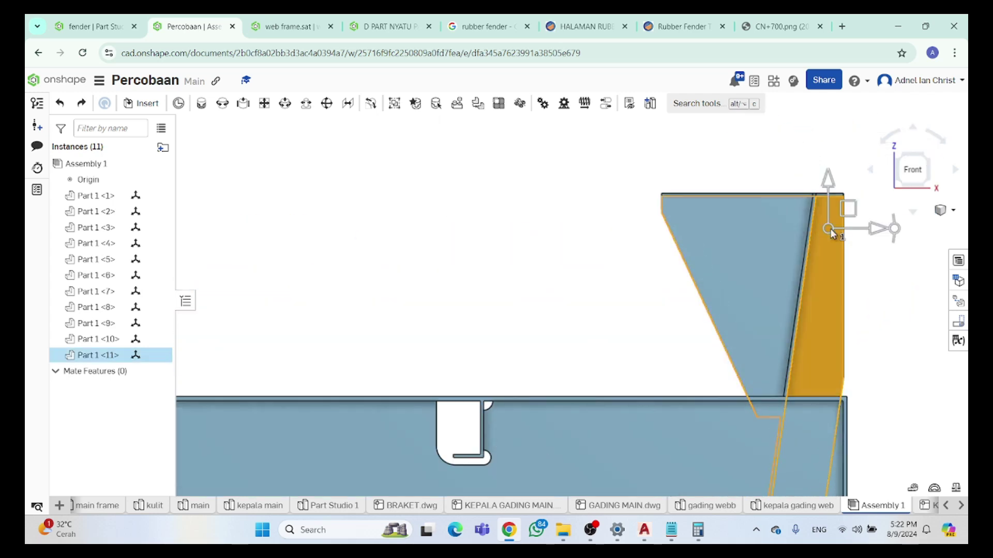
left_click(828, 206)
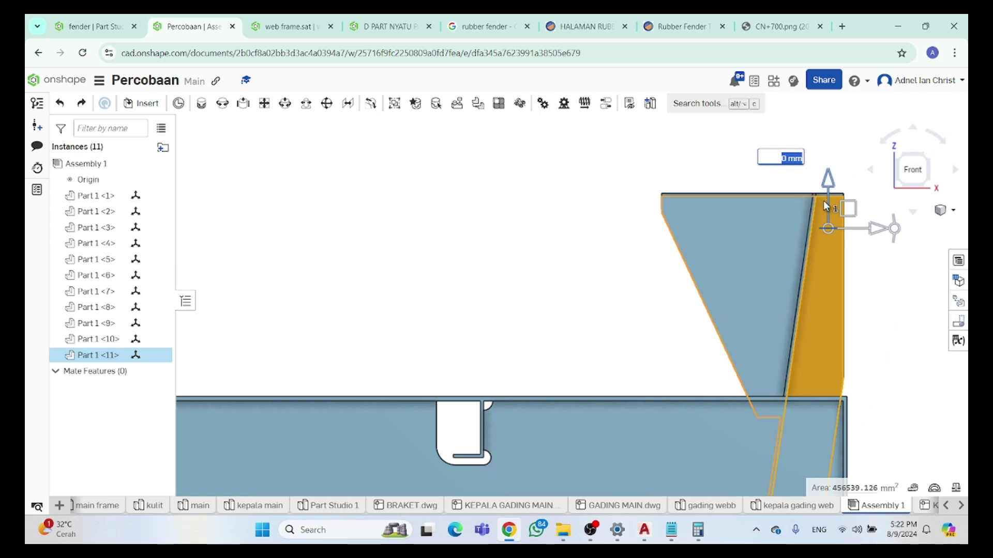
left_click(620, 184)
left_click(820, 243)
scroll(772, 175, "up", 5)
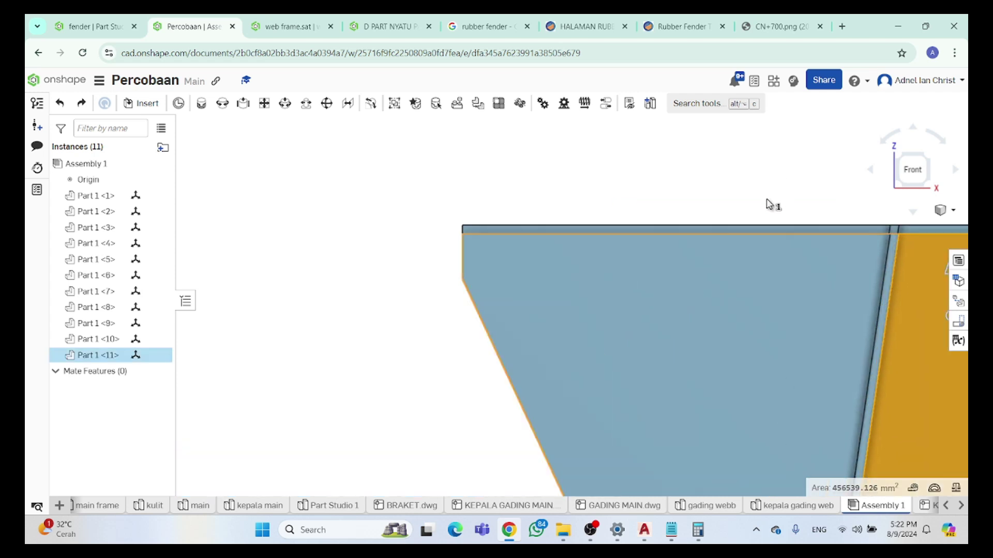
left_click(619, 190)
scroll(621, 193, "down", 5)
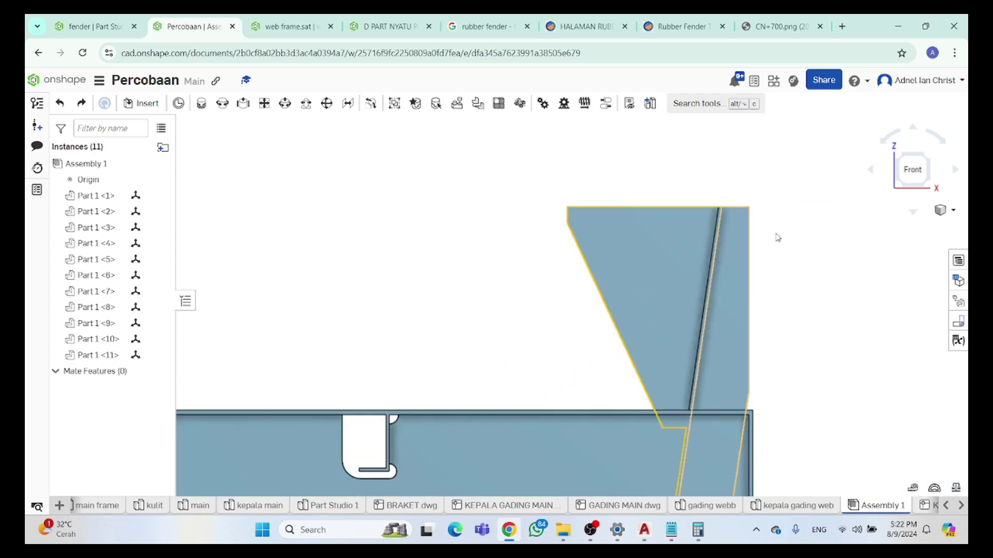
Select the upper outer corner point of Part 1 <11> and compare its coordinates with the notes and calculated Z offset
scroll(707, 224, "up", 4)
left_click(613, 179)
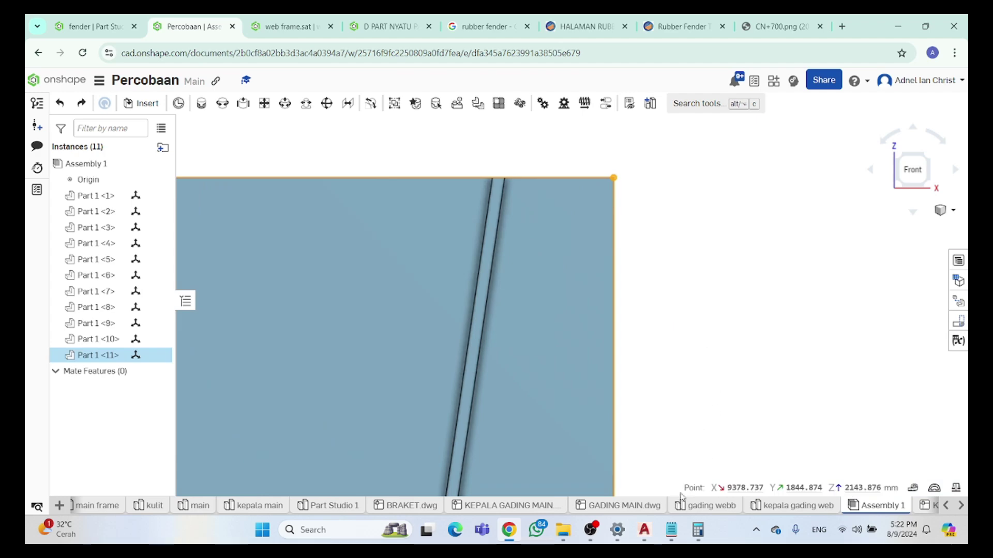
left_click(698, 530)
left_click(672, 530)
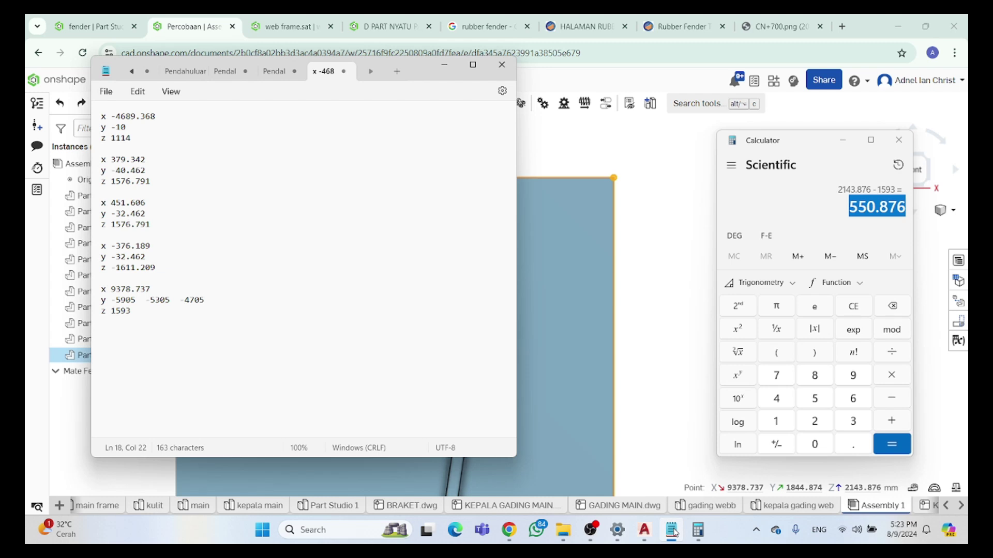
left_click(685, 272)
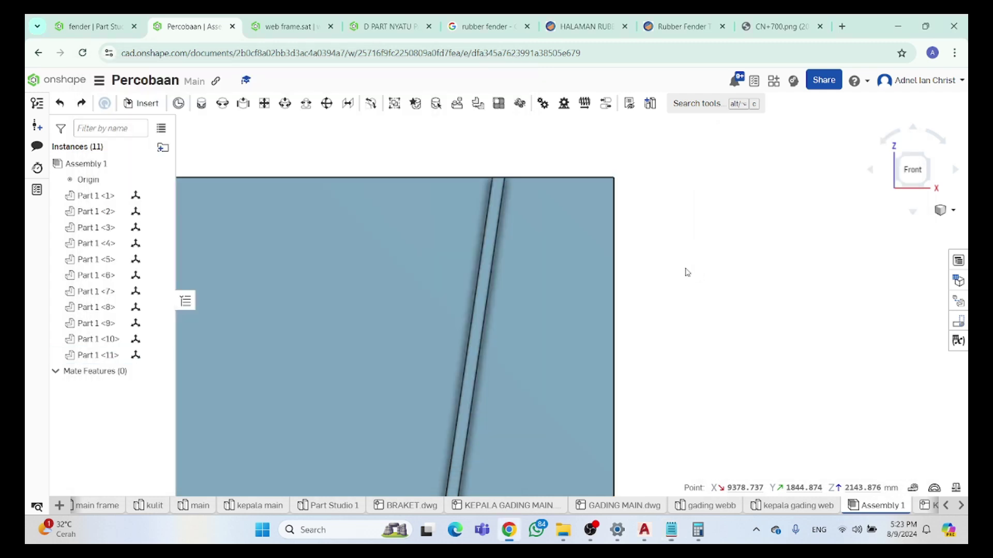
Move Part 1 <11> by -550.876 mm along the Z axis
left_click(585, 191)
left_click_drag(579, 181, 578, 196)
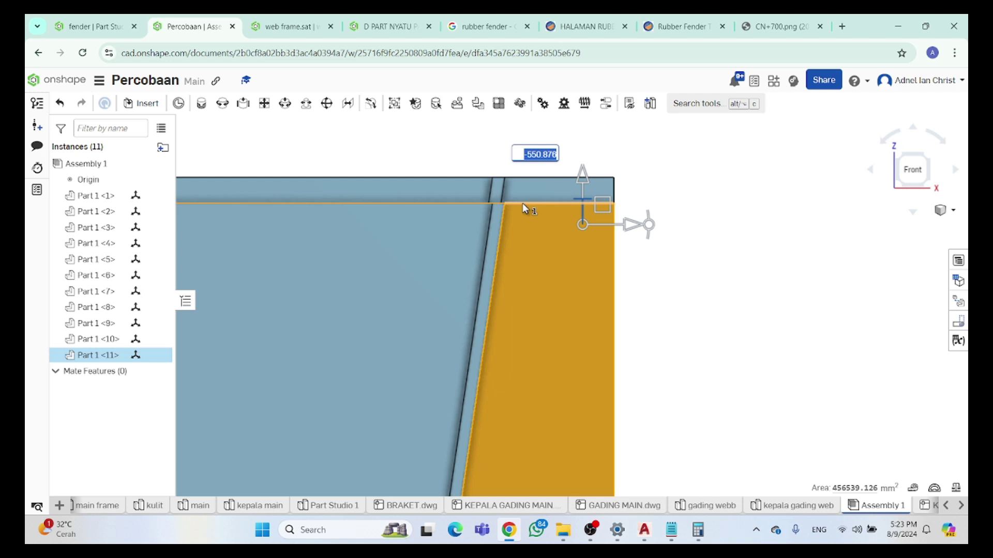
key("Return")
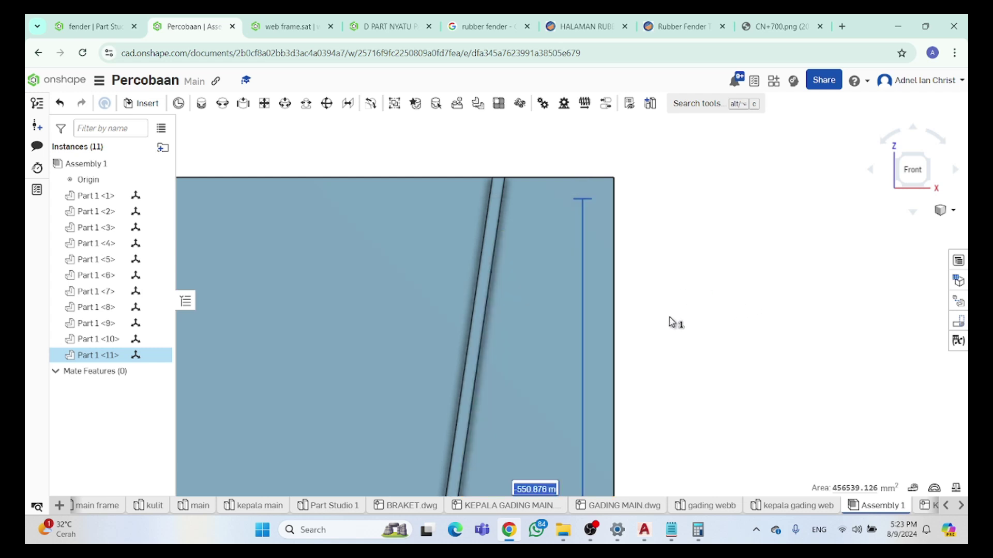
scroll(671, 315, "down", 3)
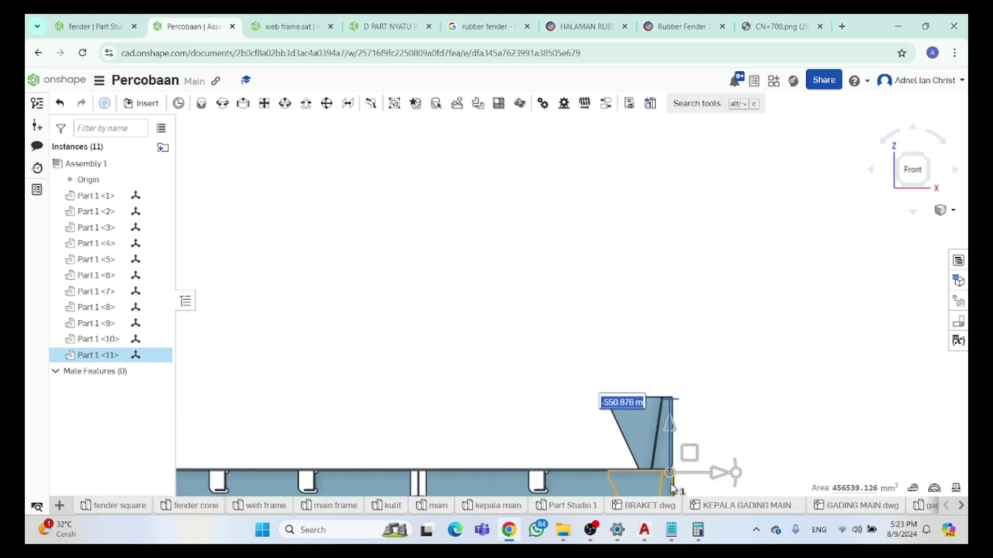
scroll(690, 455, "up", 5)
scroll(721, 301, "down", 5)
scroll(730, 198, "up", 2)
Move the copied frame Part 1 <10> by -550.876 mm along the Z axis
left_click(707, 245)
scroll(702, 245, "up", 6)
left_click(680, 317)
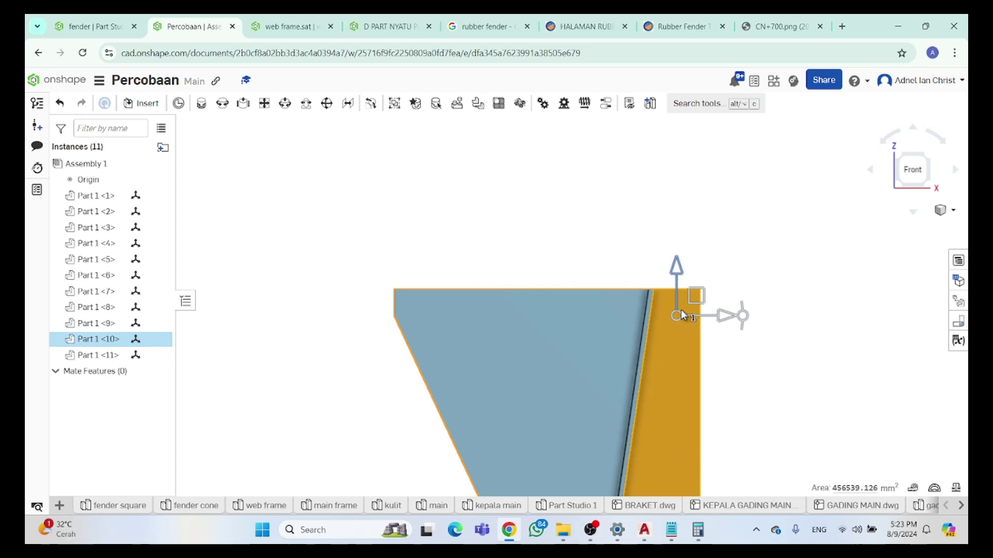
left_click_drag(679, 314, 679, 315)
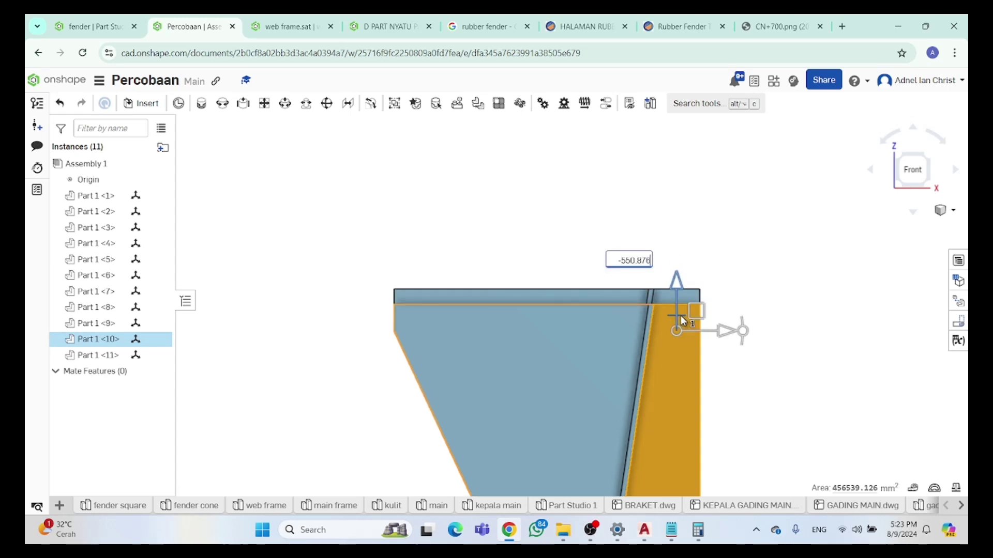
key("Return")
left_click(681, 313)
left_click(740, 305)
Move the copied frame Part 1 <9> by -550.876 mm along the Z axis and deselect it
left_click(666, 308)
left_click_drag(670, 285, 668, 304)
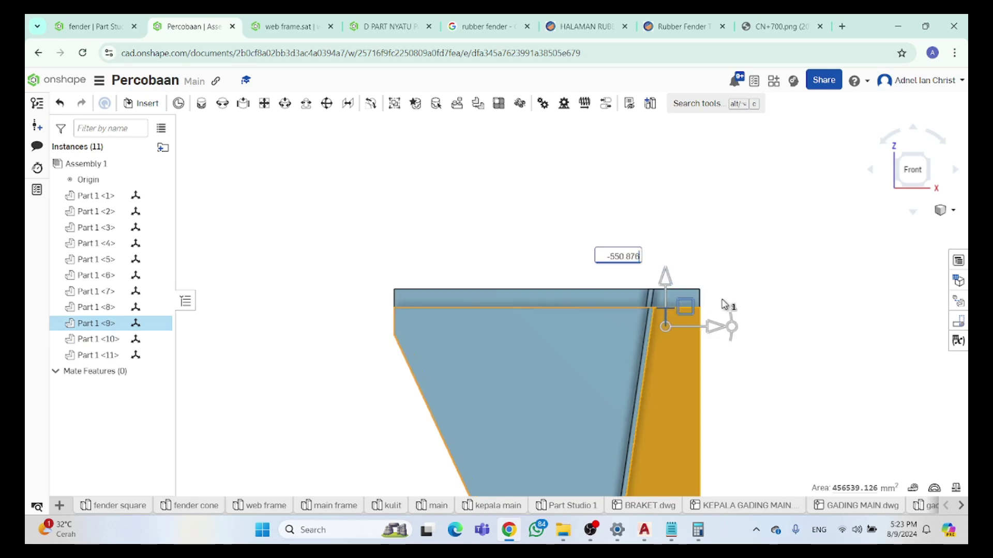
key("Return")
left_click(731, 279)
Move the remaining copied frame Part 1 <8> by -550.876 mm along the Z axis and deselect it
left_click(679, 314)
left_click_drag(680, 298, 681, 306)
key("Return")
left_click(723, 285)
Select the upper outer corner point of web frame Part 1 <3> for its coordinates and calculate 2895 - 600
scroll(745, 352, "down", 4)
mouse_move(755, 357)
right_mouse_down()
mouse_move(802, 353)
mouse_move(650, 410)
right_mouse_up()
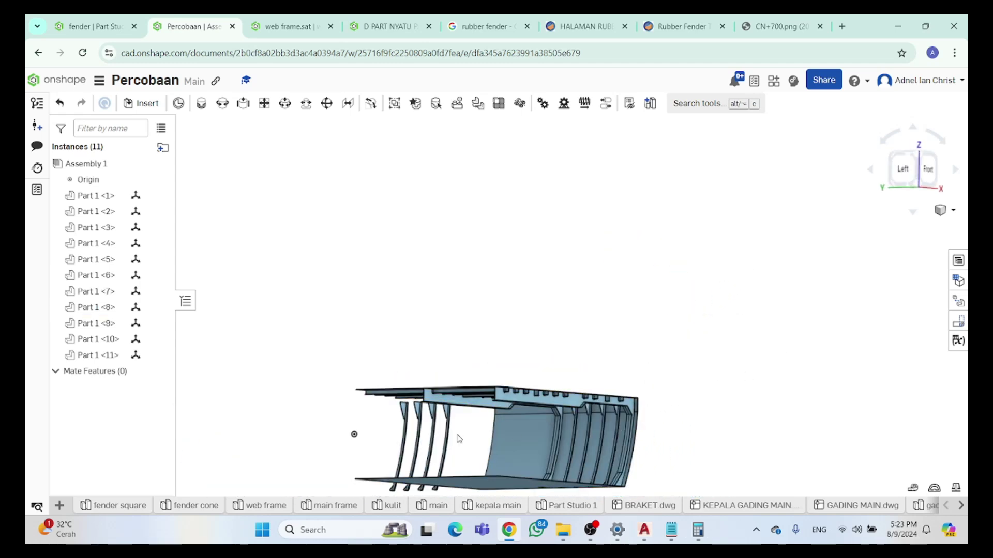
key("shift+3")
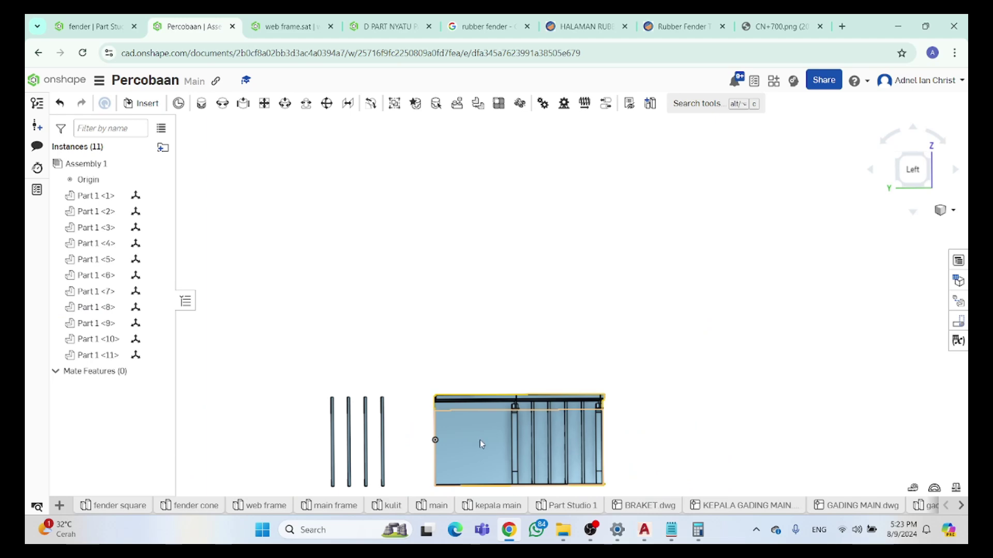
scroll(481, 445, "up", 5)
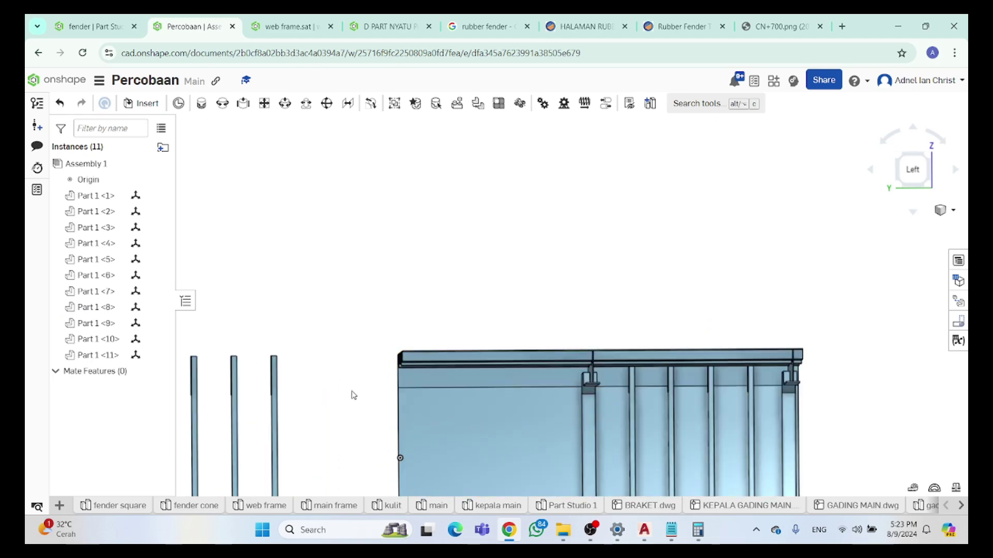
scroll(610, 389, "up", 2)
scroll(658, 381, "down", 2)
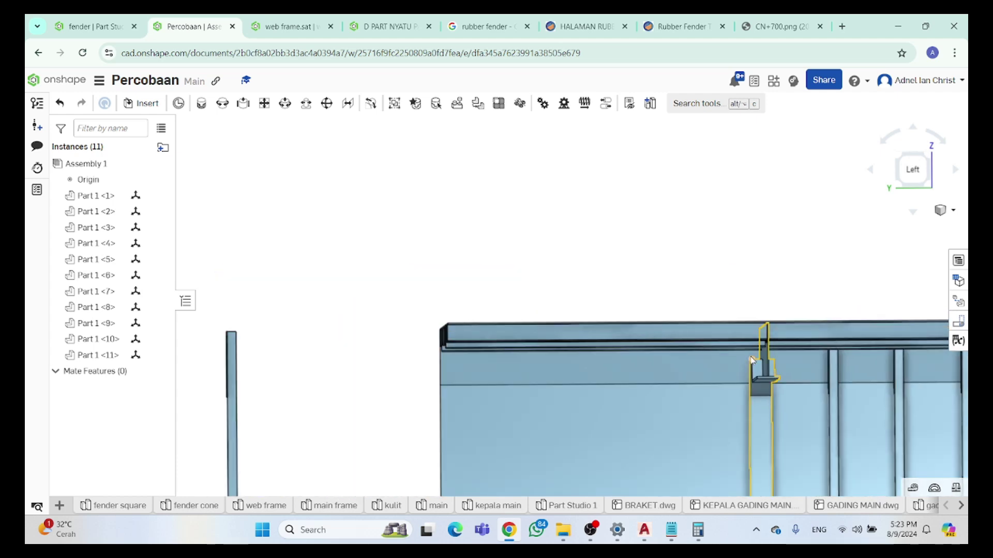
scroll(755, 373, "up", 6)
right_click_drag(779, 374, 804, 338)
left_click(740, 294)
scroll(741, 293, "down", 5)
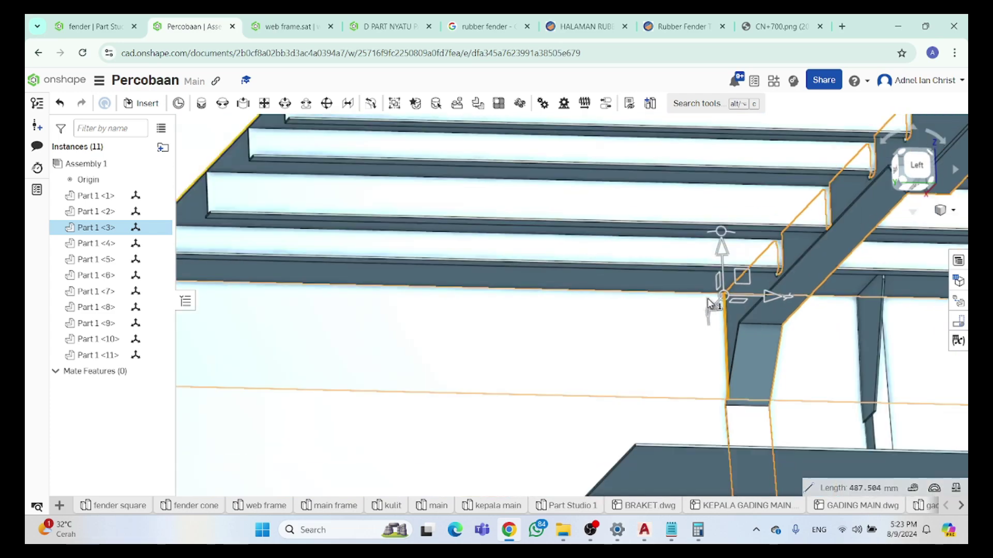
scroll(683, 295, "up", 6)
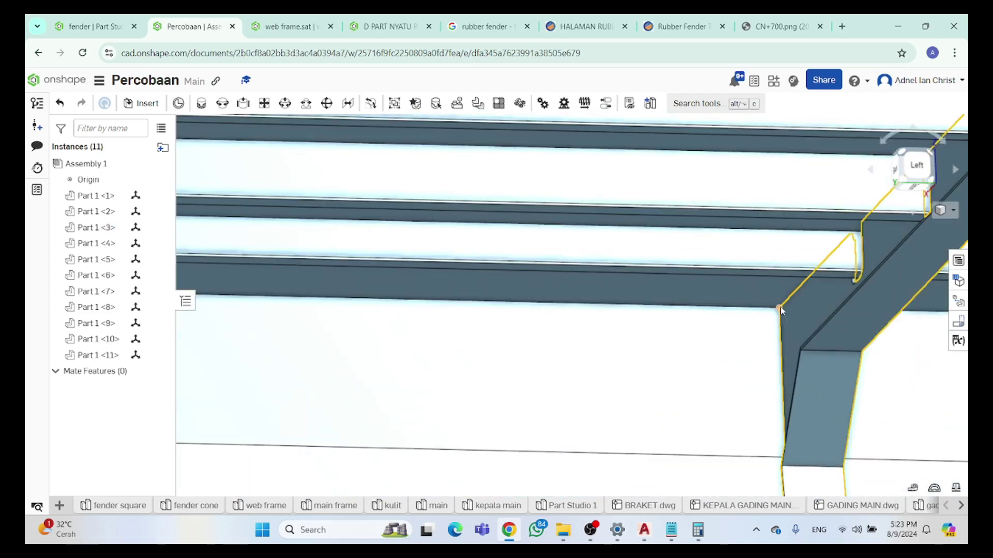
left_click(764, 331)
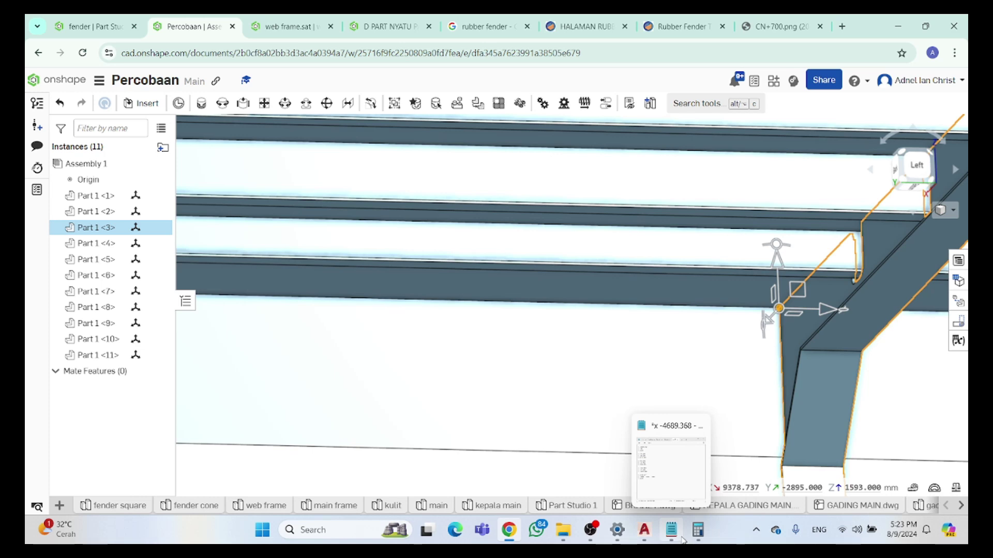
left_click(691, 537)
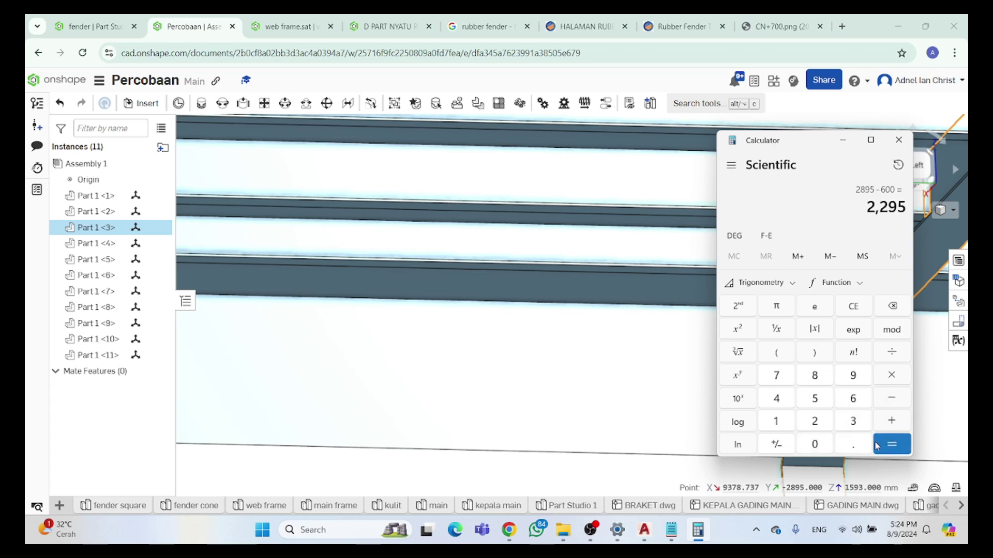
mouse_move(641, 531)
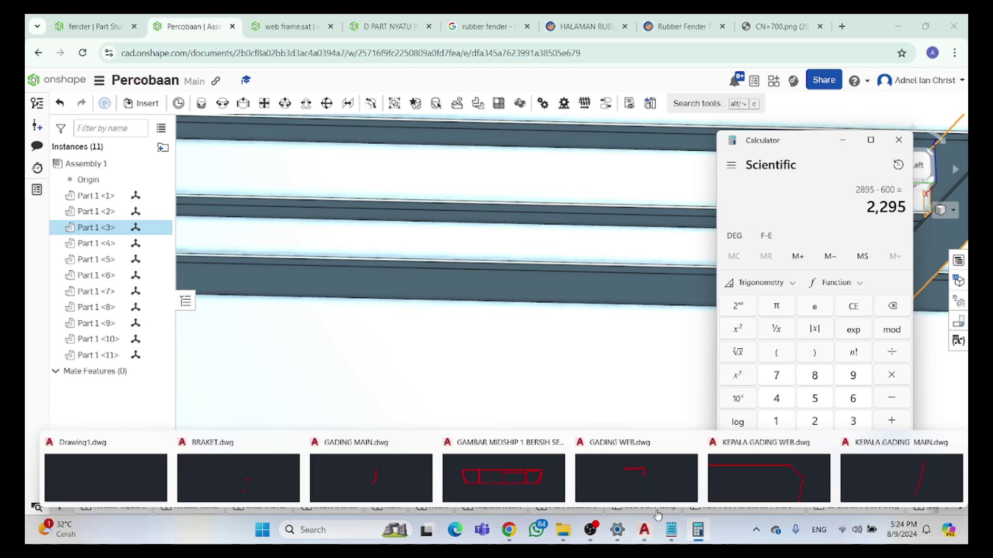
Select the upper corner point of Part 1 <11> for its coordinates and bring up the calculator
scroll(514, 338, "down", 6)
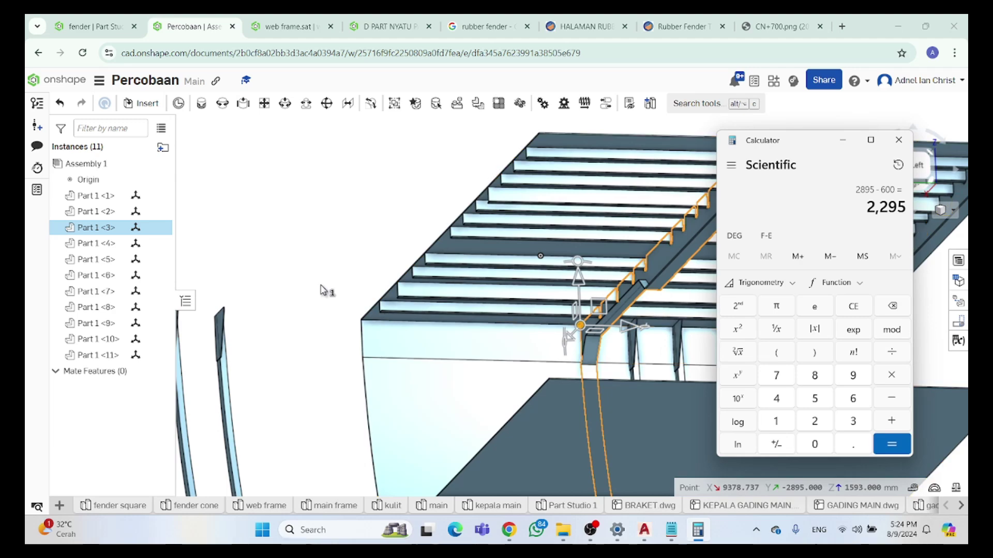
left_click(321, 290)
scroll(292, 335, "down", 5)
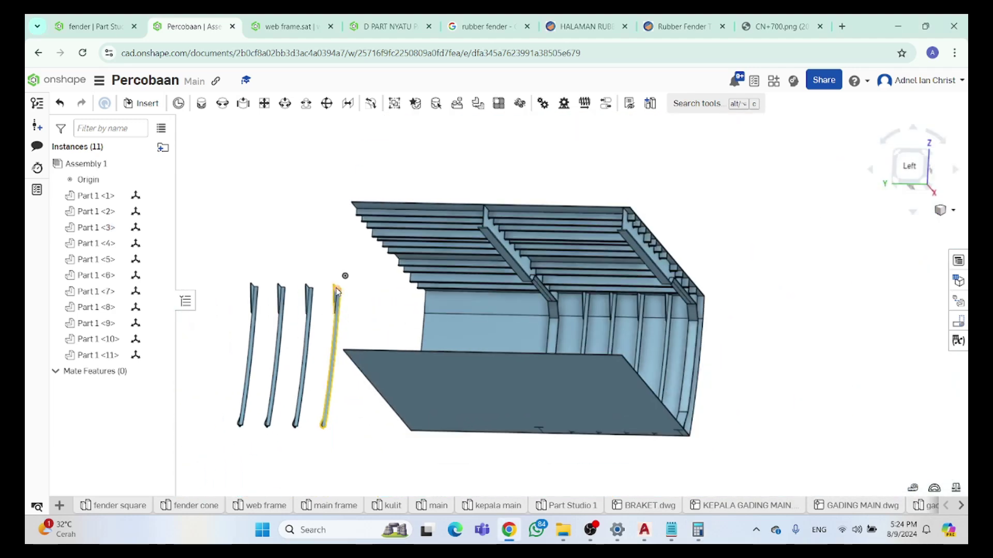
right_click_drag(336, 291, 295, 150)
scroll(310, 232, "up", 5)
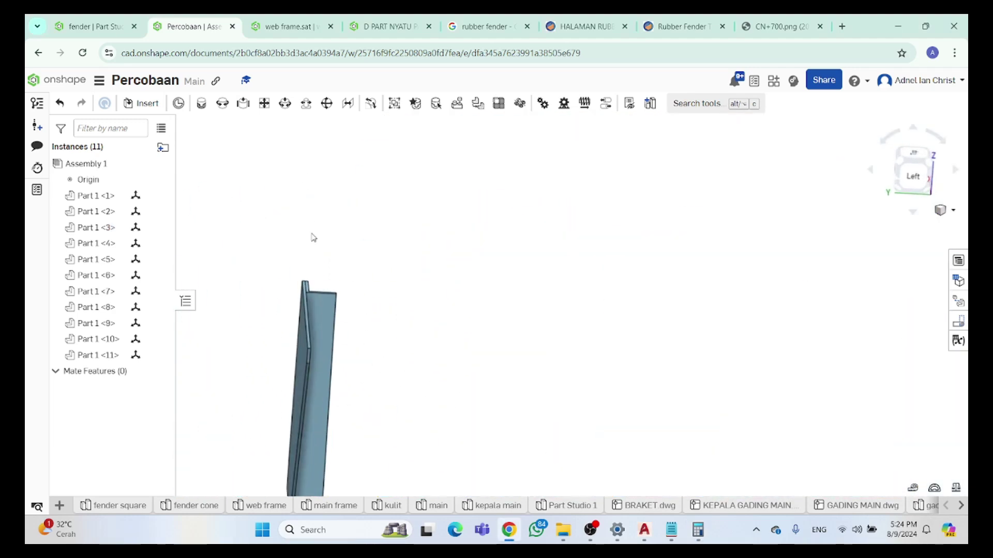
left_click(305, 308)
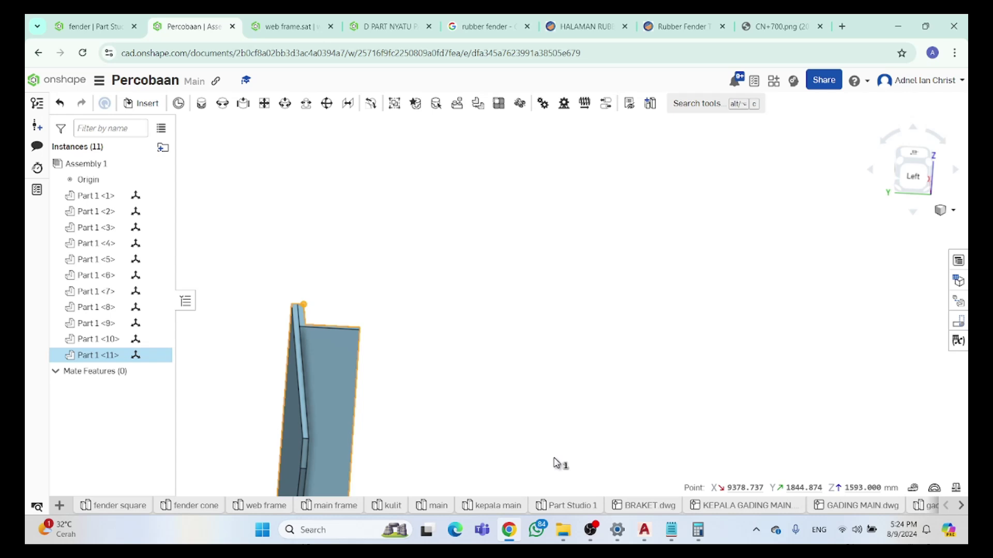
left_click(698, 531)
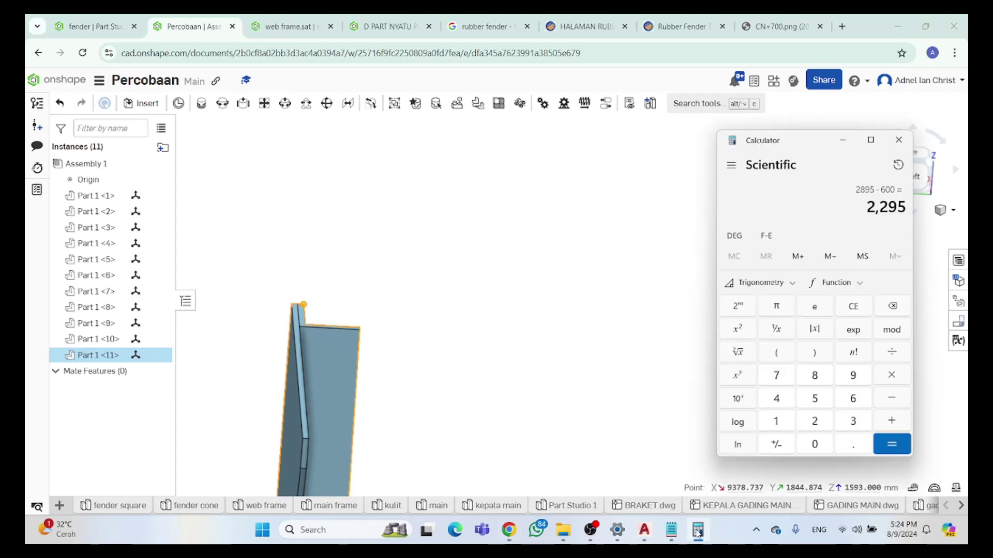
left_click(610, 399)
Recheck the coordinates of the upper outer corner point on web frame Part 1 <3>
scroll(643, 401, "down", 5)
right_click_drag(725, 405, 750, 290)
scroll(836, 428, "down", 2)
scroll(837, 428, "down", 3)
scroll(864, 439, "up", 4)
scroll(865, 430, "down", 3)
right_click_drag(865, 429, 872, 411)
scroll(873, 415, "up", 5)
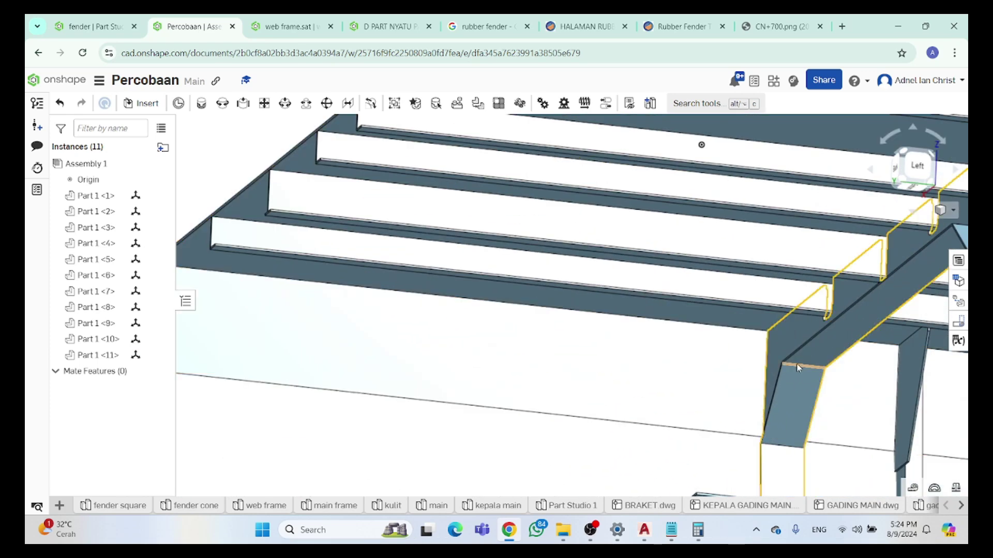
left_click(760, 342)
scroll(760, 341, "down", 5)
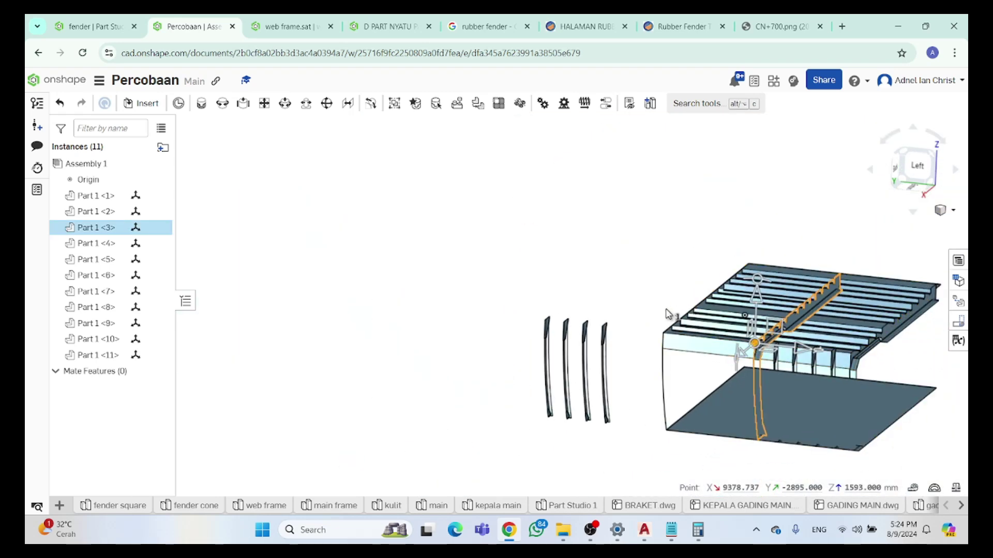
Select the four copied frames, Part 1 <8> to <11>, and move them together 4180 mm along the Y axis into the hull
left_click(656, 311)
right_click_drag(637, 362, 644, 337)
scroll(642, 346, "up", 5)
scroll(649, 340, "down", 3)
scroll(655, 345, "up", 5)
scroll(690, 388, "down", 4)
left_click_drag(605, 382, 290, 308)
scroll(620, 382, "down", 4)
right_click_drag(662, 425, 667, 434)
left_click_drag(580, 429, 778, 450)
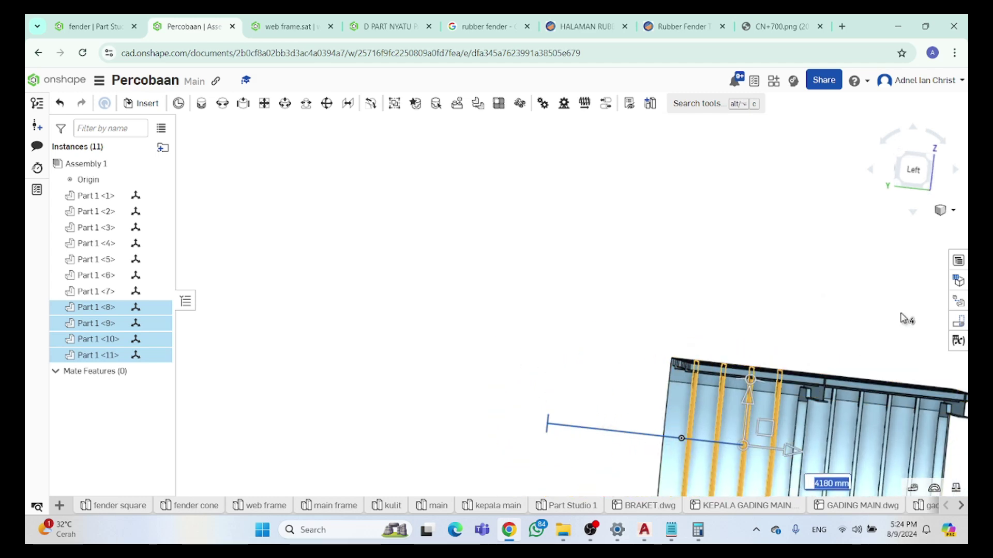
left_click(909, 175)
scroll(614, 240, "up", 5)
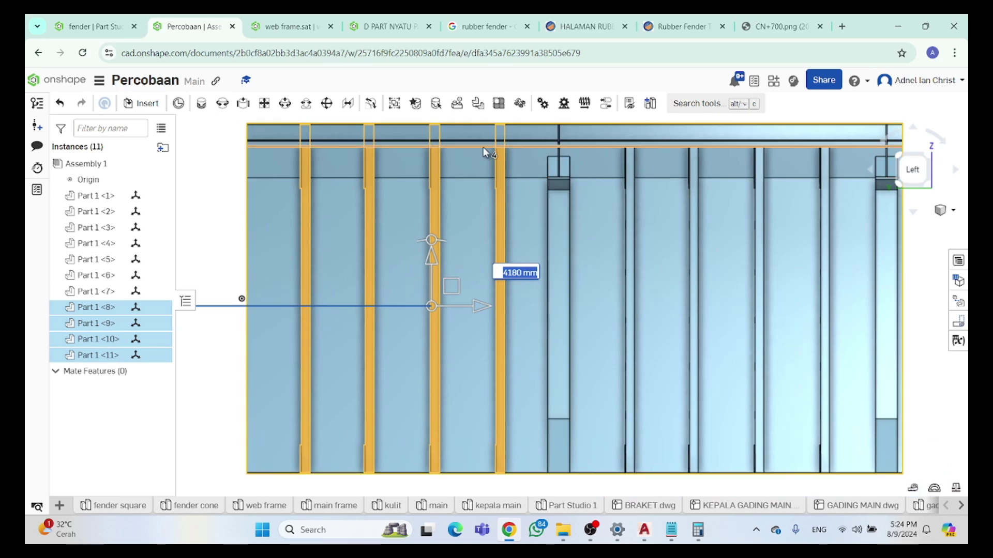
scroll(517, 218, "down", 4)
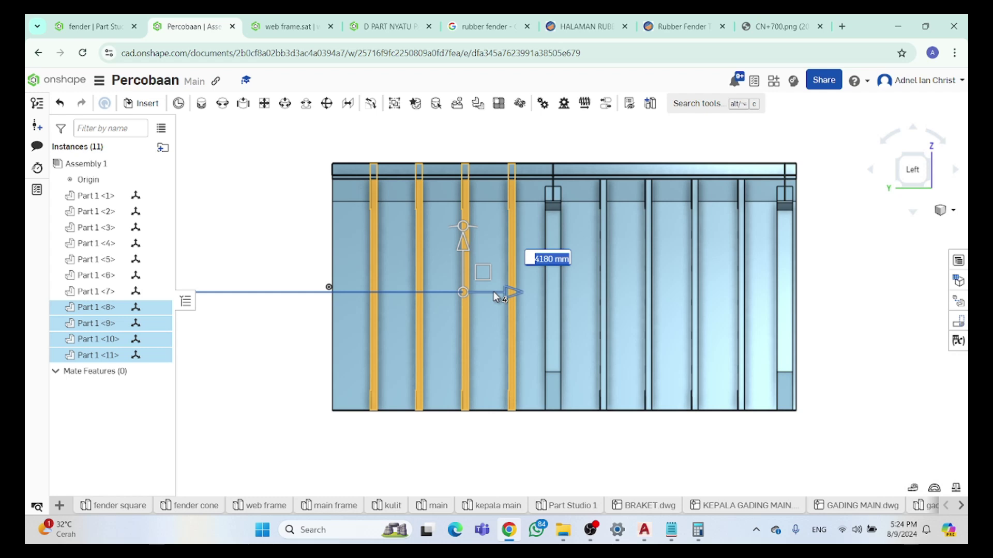
Start a group of the four moved frames, cancel it, and inspect the frames beside the web frame
left_click(394, 103)
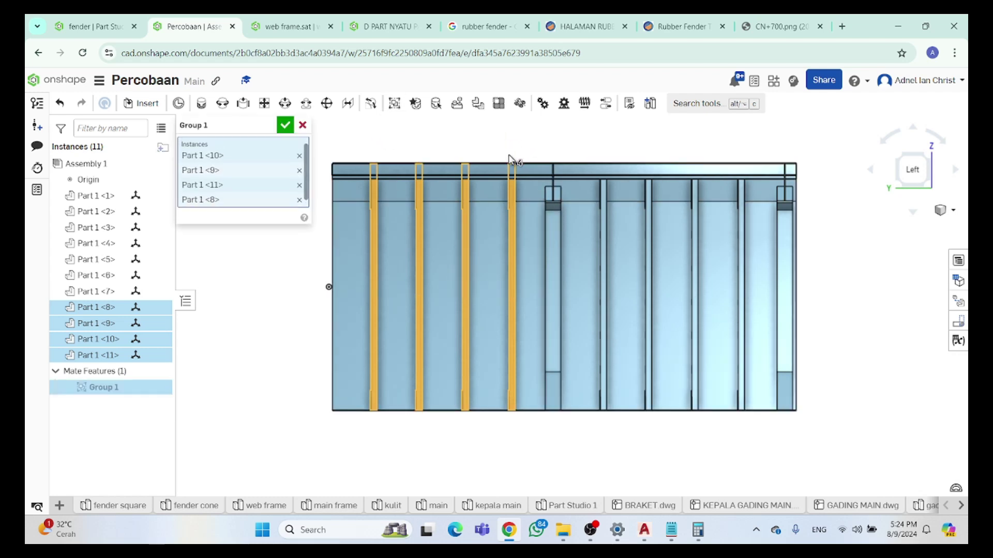
left_click(301, 125)
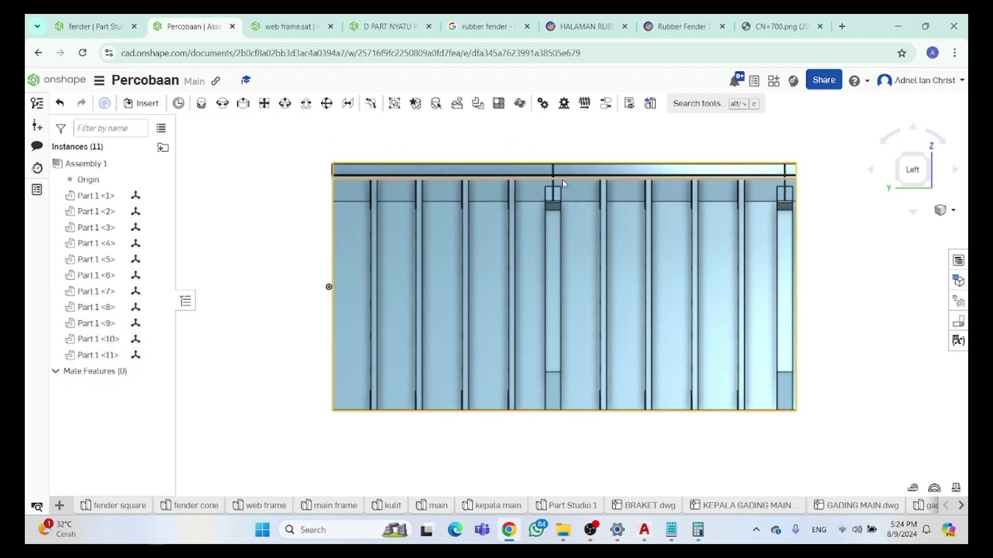
scroll(558, 184, "up", 4)
mouse_move(551, 229)
right_mouse_down()
mouse_move(555, 219)
mouse_move(547, 239)
right_mouse_up()
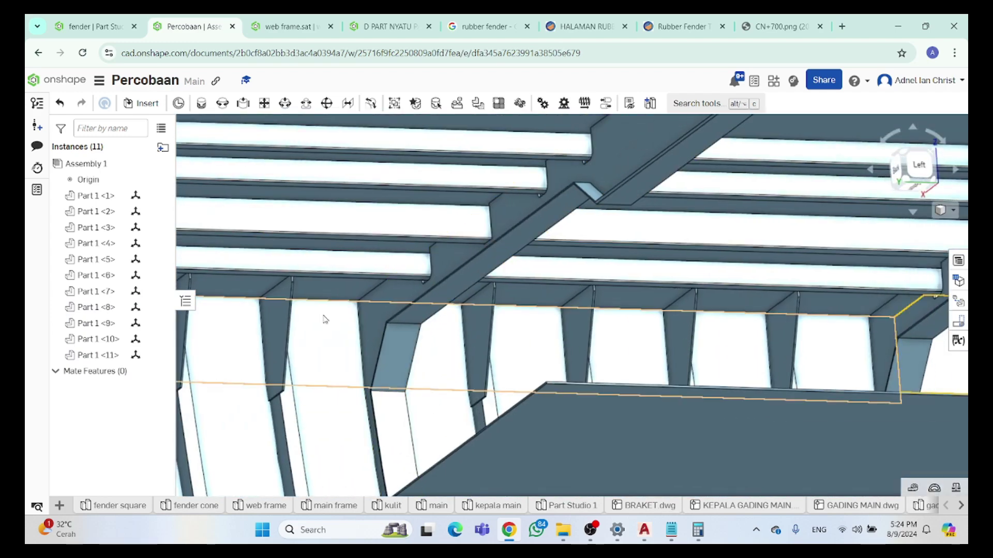
Measure the distance between the web frame's upper outer corner and the matching corner of Part 1 <10>, then clear the selection
scroll(323, 319, "up", 3)
left_click(404, 287)
right_click_drag(381, 326, 362, 256)
scroll(482, 241, "up", 8)
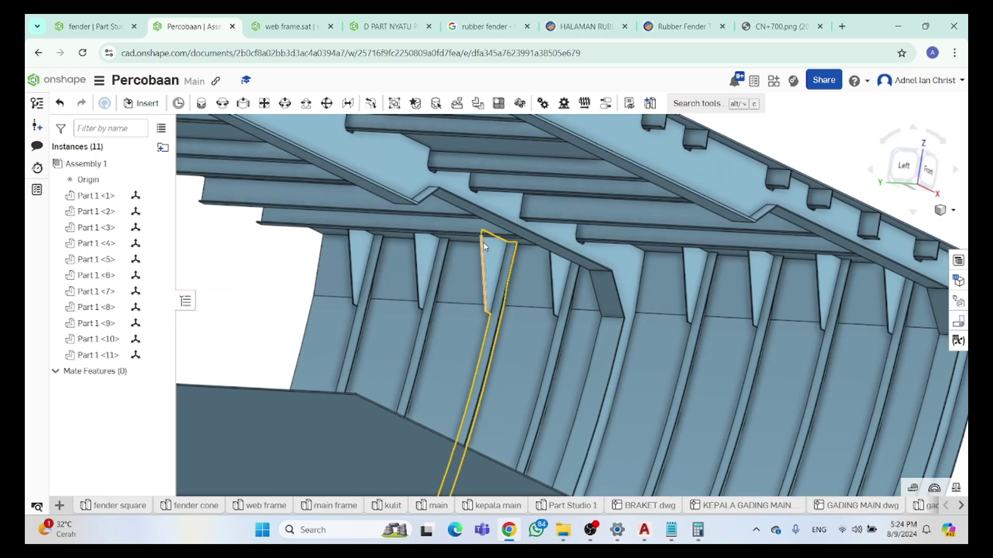
right_click_drag(604, 293, 593, 284)
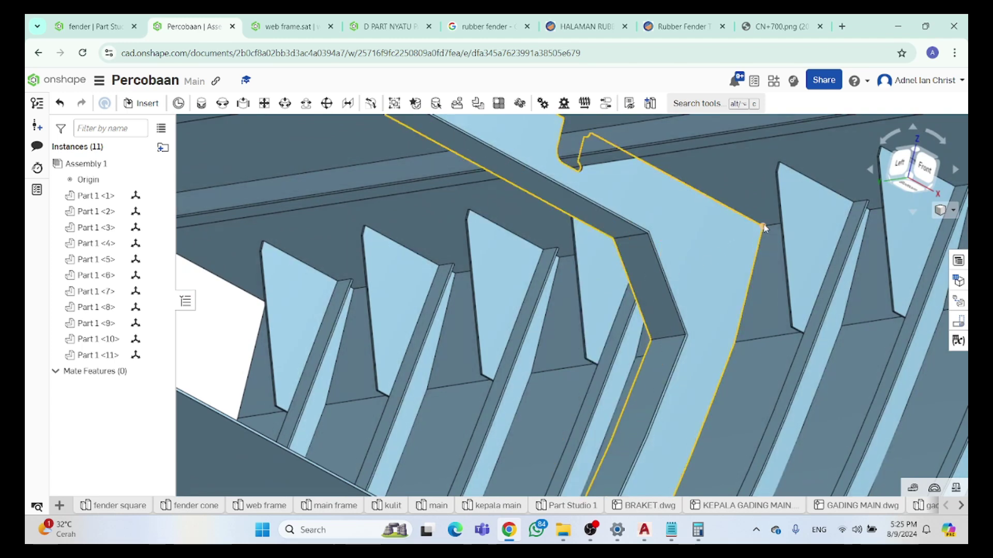
left_click(763, 226)
left_click(559, 259)
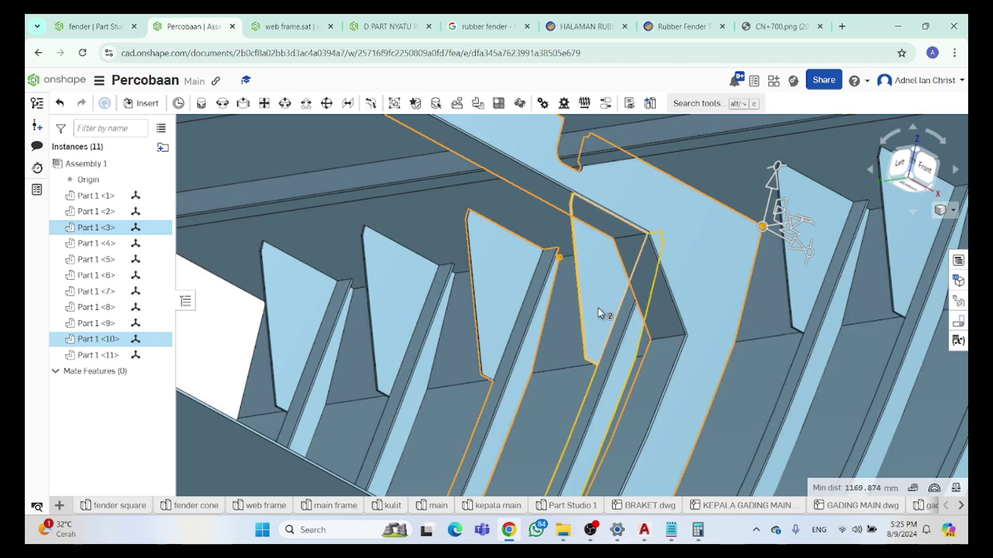
scroll(623, 331, "down", 5)
scroll(626, 306, "up", 5)
scroll(626, 306, "up", 2)
right_click_drag(755, 293, 766, 289)
scroll(606, 296, "down", 1)
scroll(600, 291, "down", 5)
left_click(738, 163)
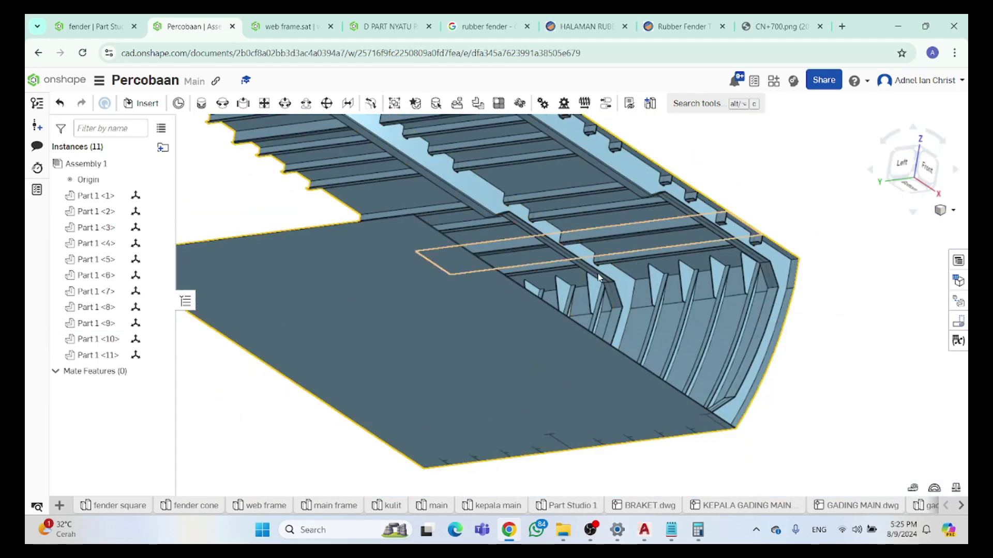
Select the four moved frames, Part 1 <8> to <11>, to check their spacing in the hull, then clear the selection
scroll(584, 309, "up", 6)
left_click(610, 314)
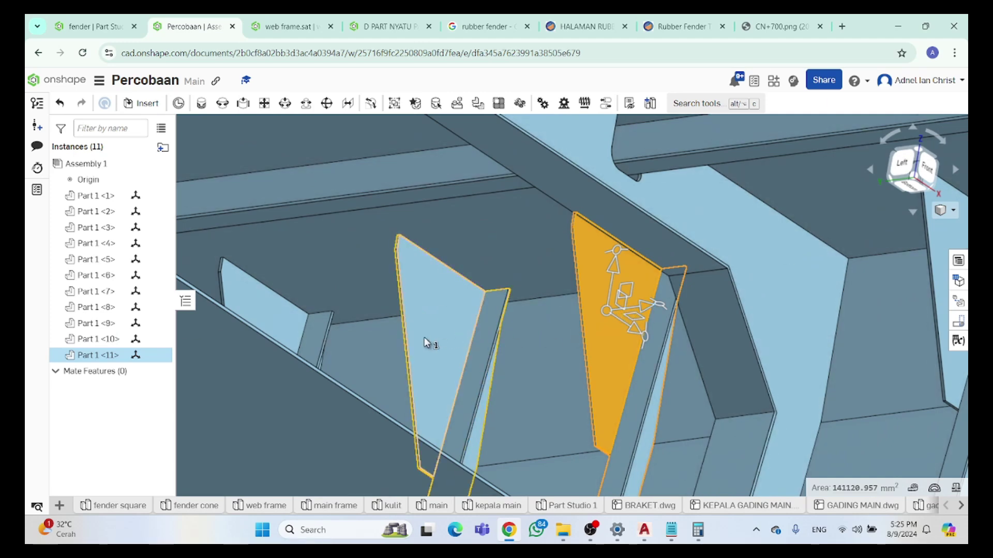
left_click(440, 339)
scroll(473, 336, "down", 5)
right_click_drag(532, 333, 569, 345)
scroll(447, 346, "up", 4)
left_click(388, 324)
left_click(308, 331)
scroll(360, 326, "down", 5)
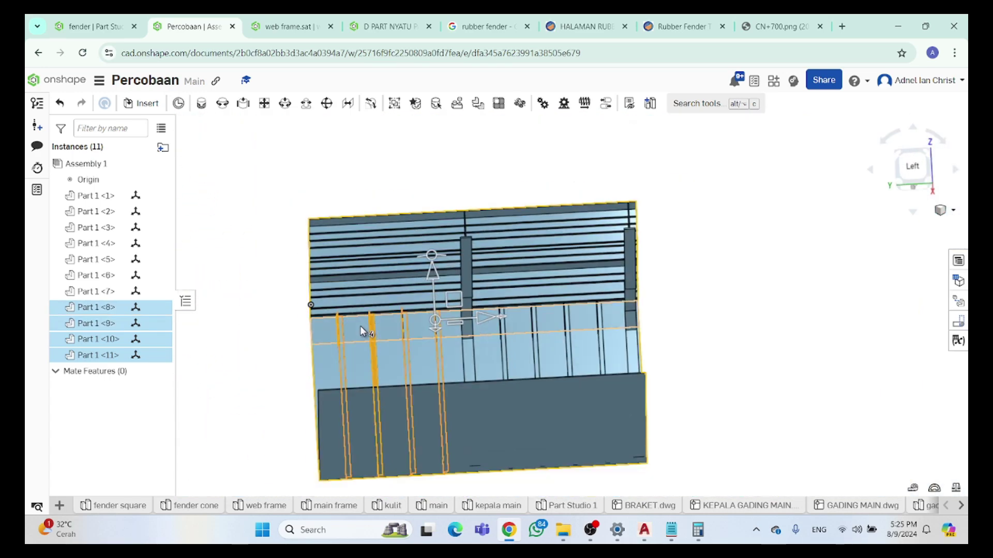
left_click(275, 313)
Check the hull shell's end corner point just below the deck stiffeners beside the first moved frame
scroll(282, 316, "up", 5)
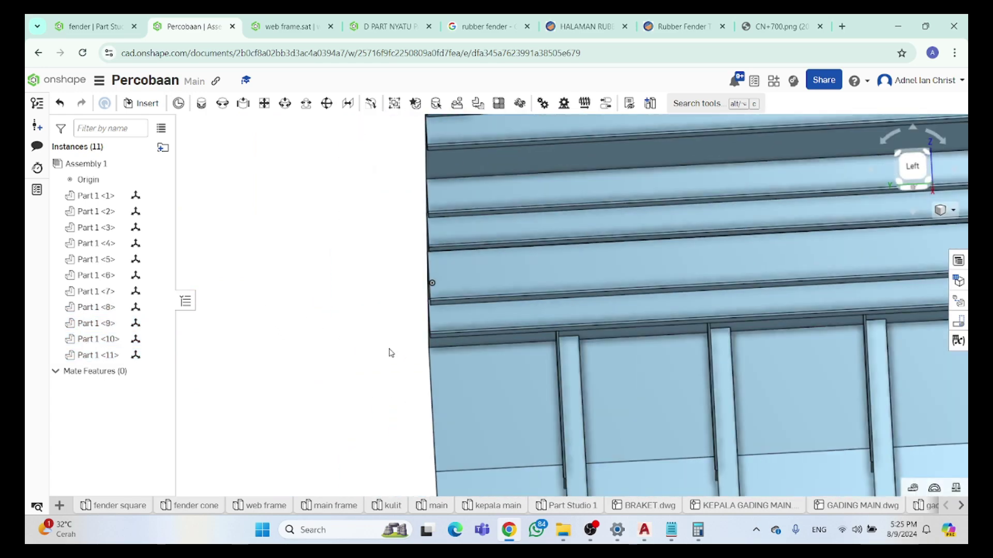
scroll(398, 362, "up", 3)
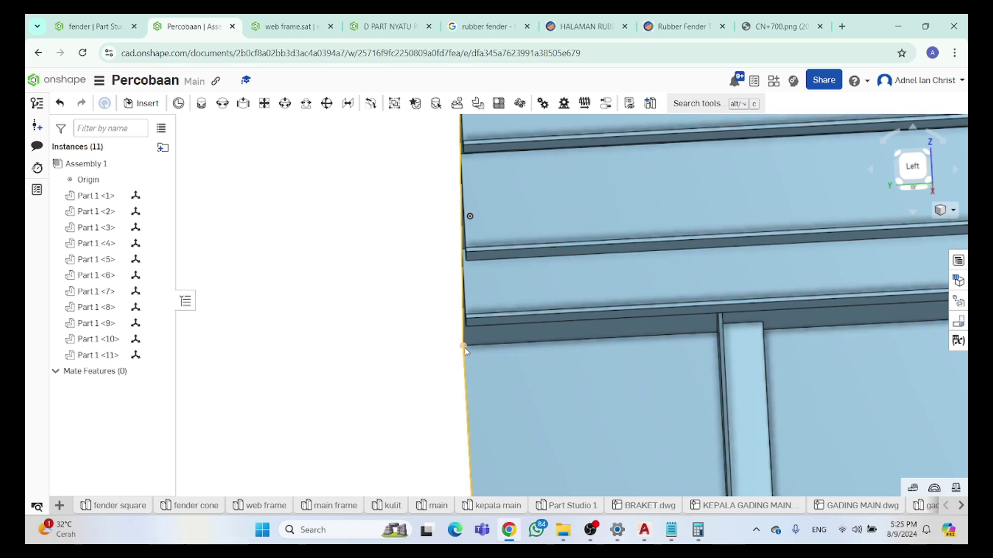
left_click(464, 347)
left_click(420, 385)
scroll(475, 375, "down", 4)
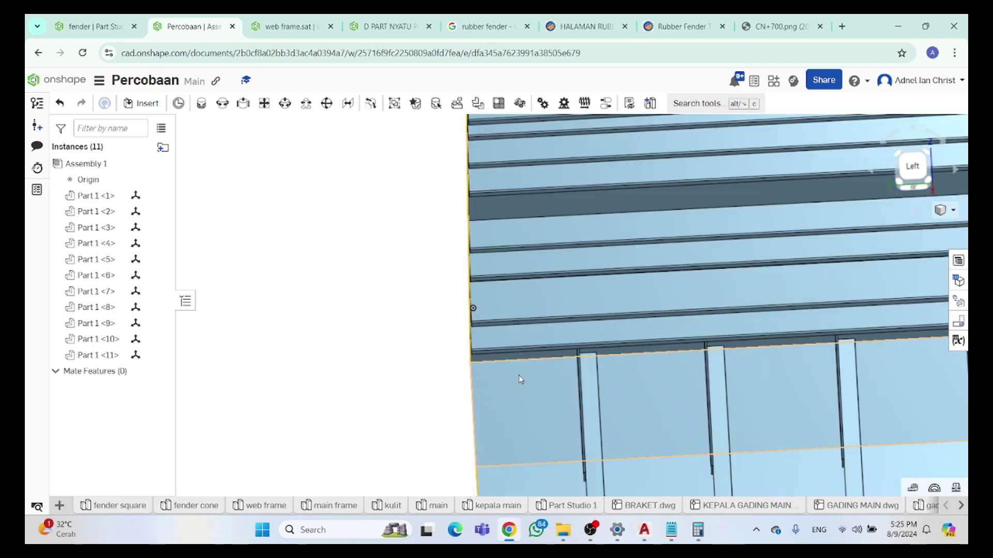
scroll(521, 375, "up", 2)
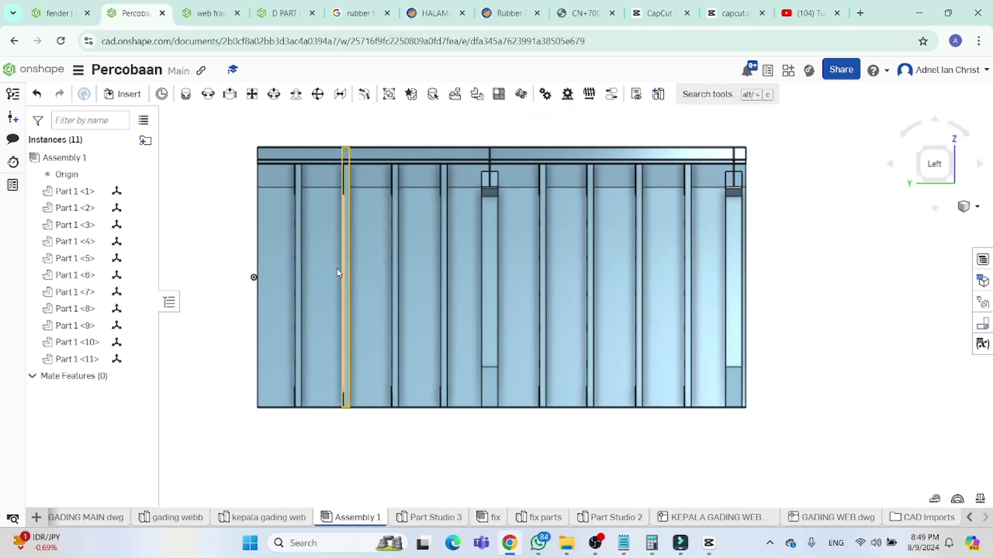
Insert the flat plate from Part Studio 2 into the assembly
right_click_drag(328, 224, 321, 209)
scroll(330, 221, "down", 4)
scroll(319, 151, "up", 2)
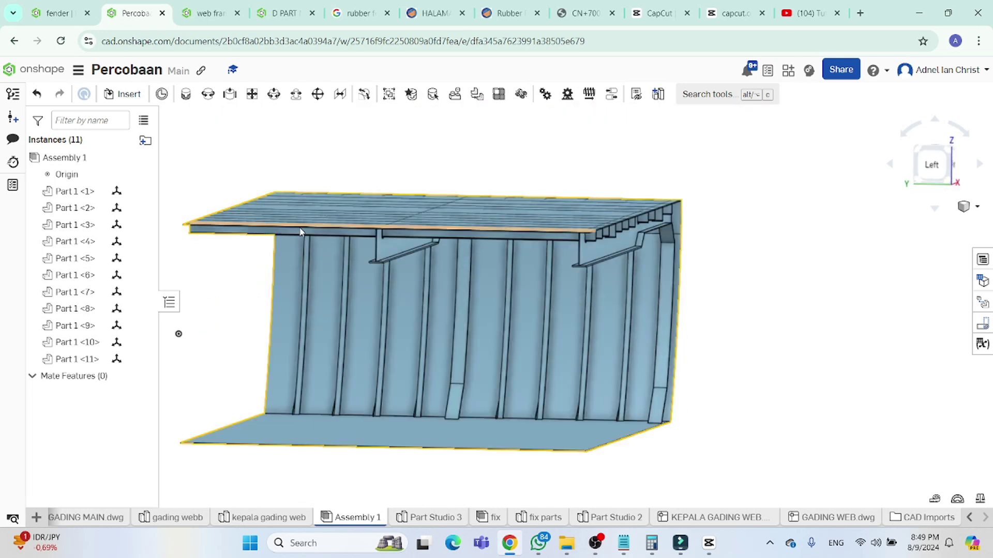
scroll(302, 230, "up", 2)
scroll(303, 238, "down", 2)
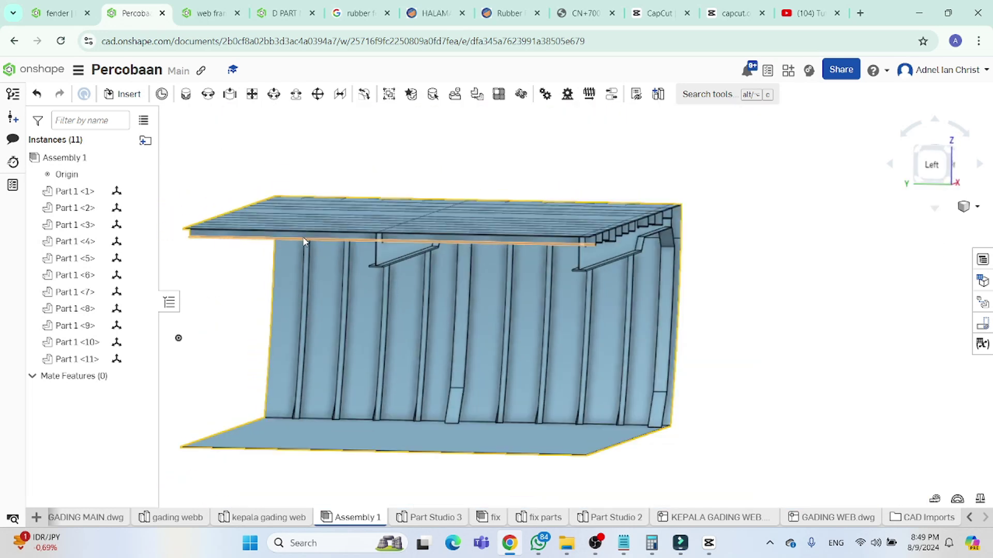
left_click(123, 94)
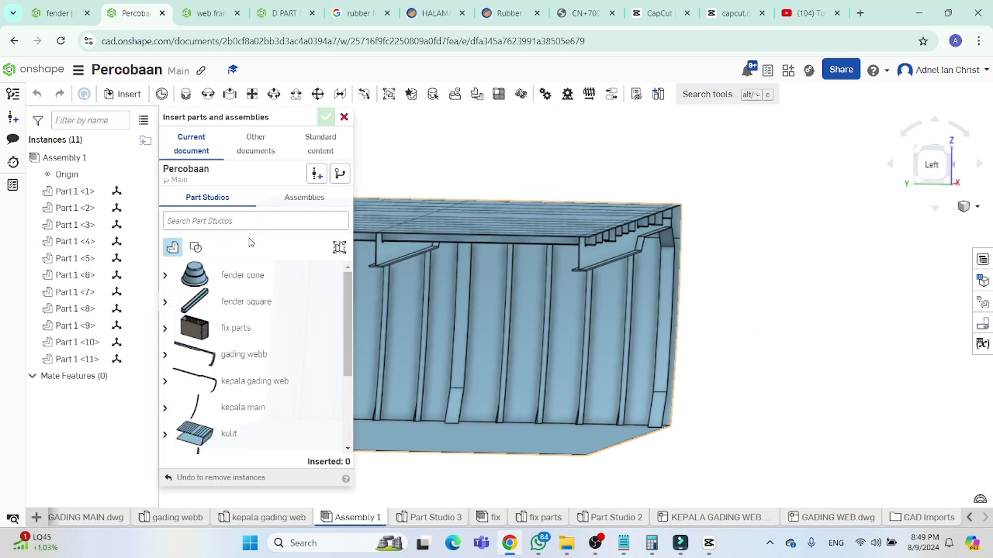
scroll(249, 331, "down", 3)
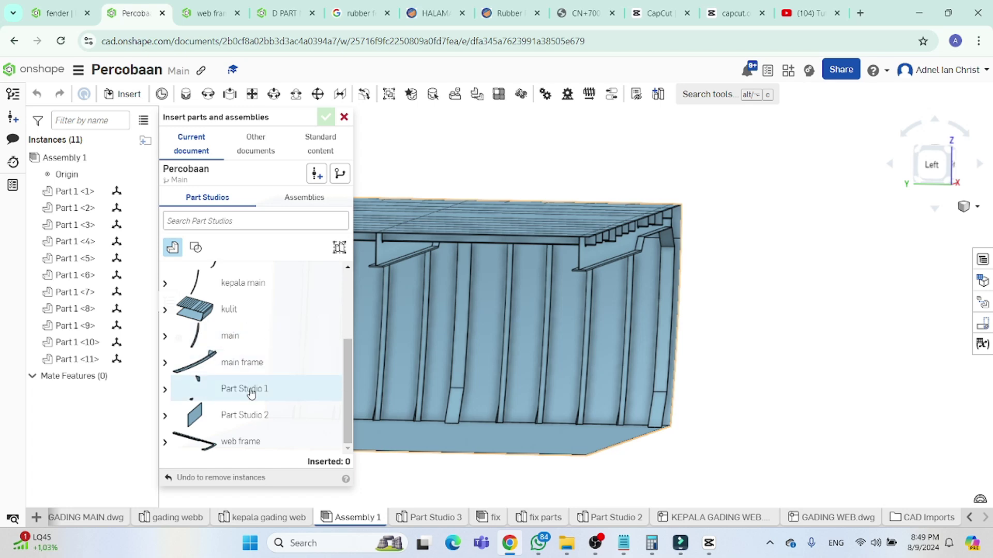
left_click(256, 413)
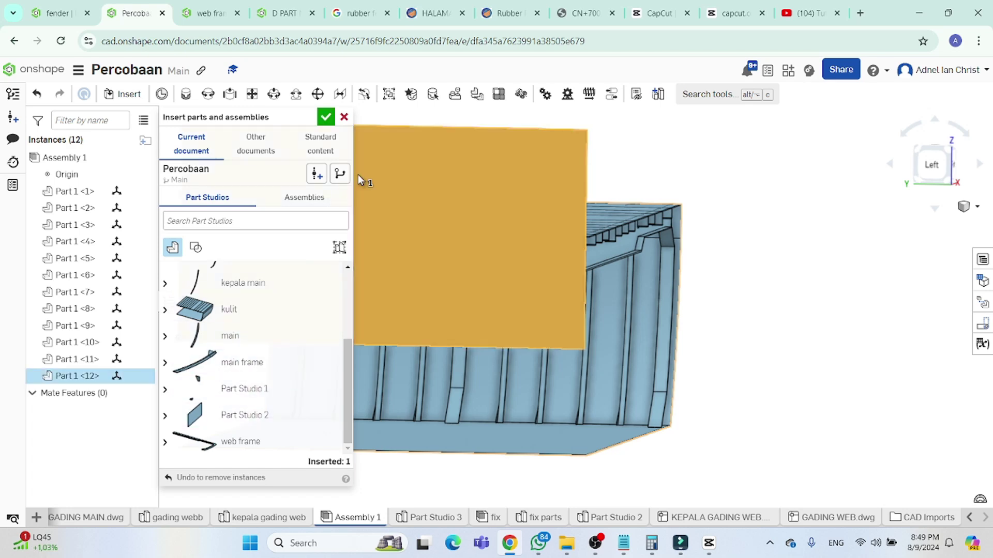
left_click(326, 117)
Examine the inserted plate against the deck's inner edge and orient the model to the front view
scroll(641, 230, "down", 3)
right_click_drag(701, 235, 656, 243)
scroll(510, 202, "up", 3)
left_click(464, 277)
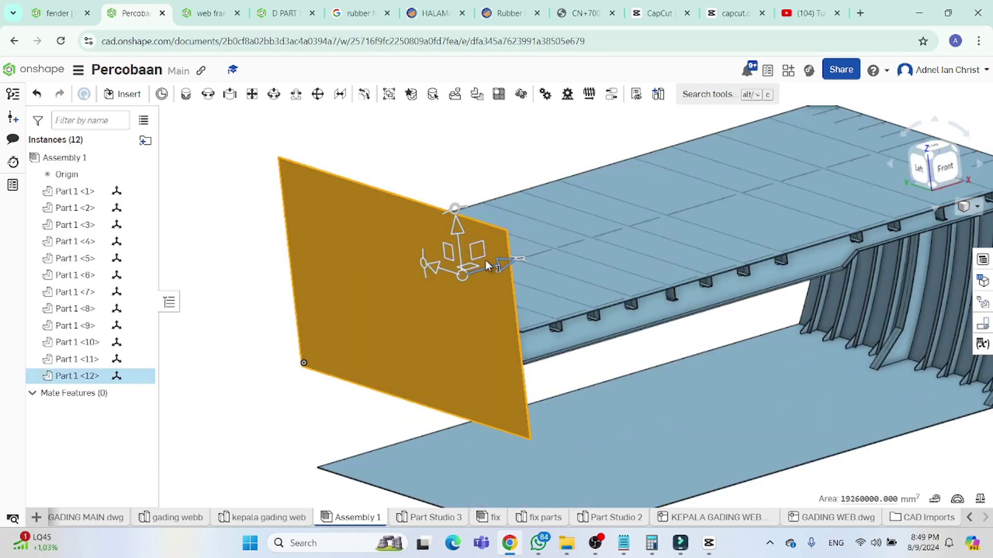
scroll(505, 285, "down", 3)
scroll(507, 287, "up", 4)
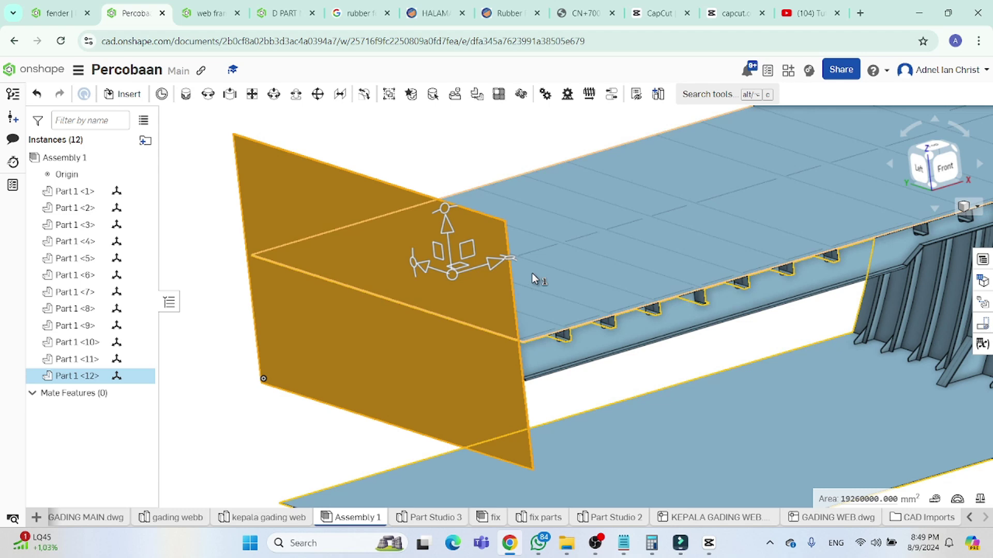
right_click_drag(532, 274, 538, 265)
scroll(538, 265, "down", 3)
left_click(541, 202)
scroll(541, 207, "up", 7)
right_click_drag(595, 206, 561, 206)
left_click(946, 166)
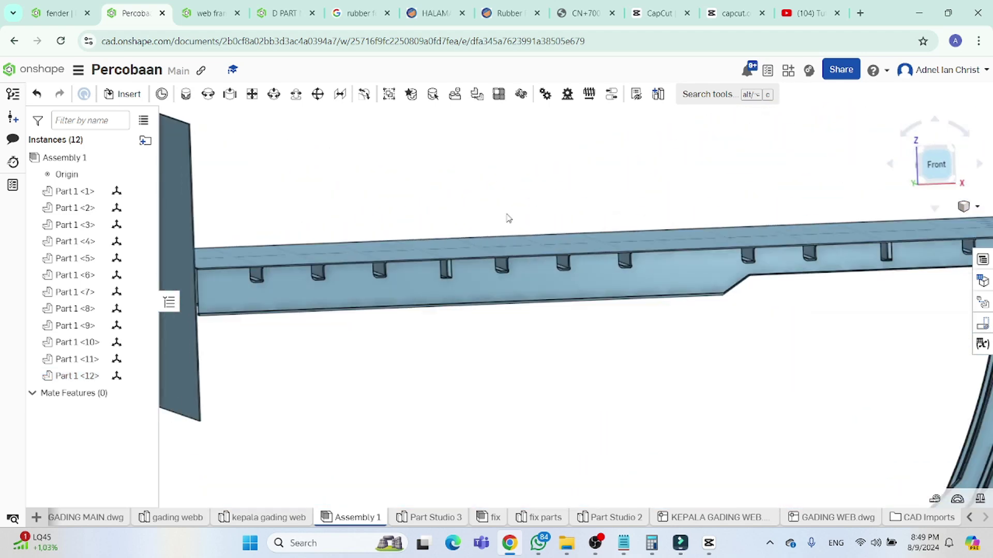
Check the coordinates of the inserted plate's upper corner point, then clear the selection
scroll(357, 139, "up", 4)
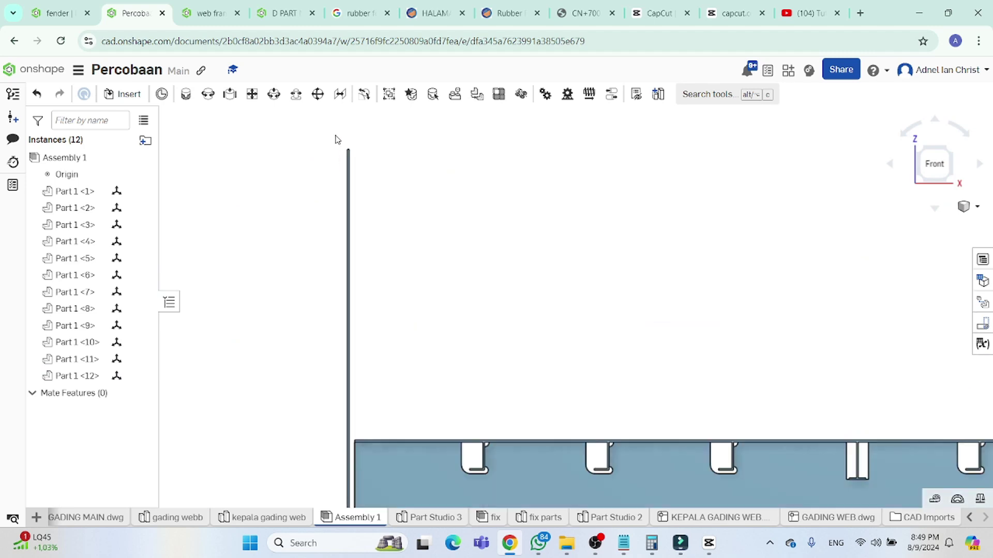
scroll(349, 152, "up", 2)
left_click(354, 157)
scroll(432, 237, "down", 3)
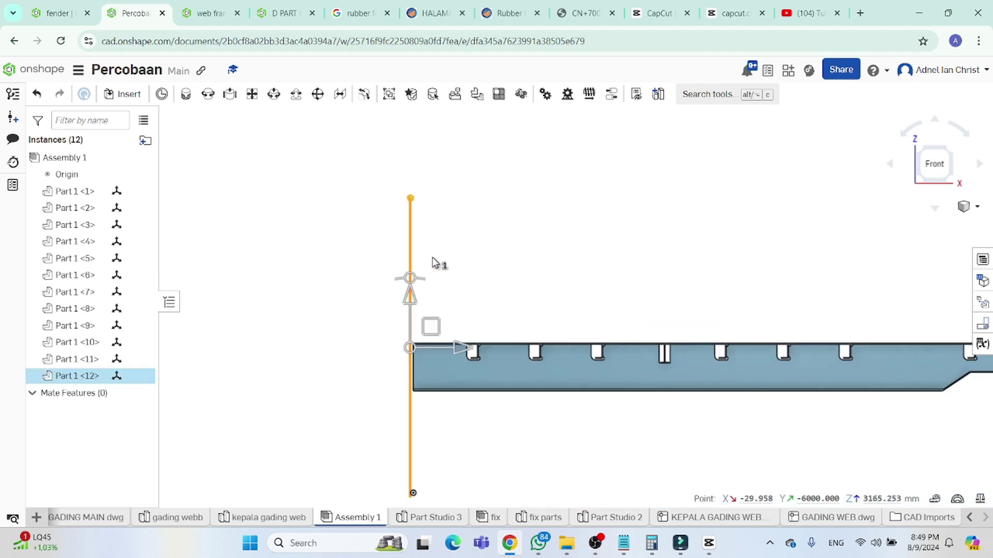
left_click(441, 272)
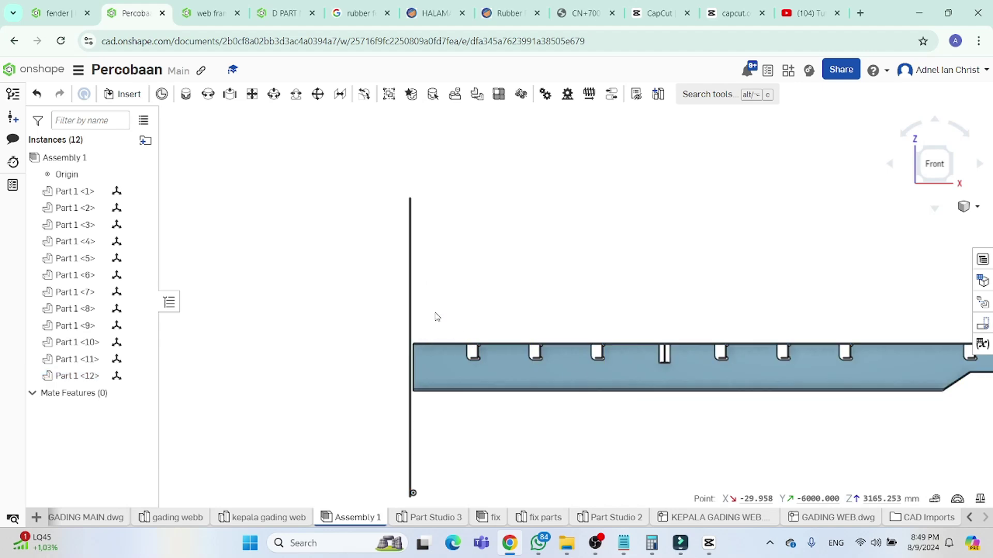
Select the upper inner corner point of the deck shell, Part 1 <1>, and compare its coordinates with the notes
scroll(421, 331, "up", 5)
left_click(409, 323)
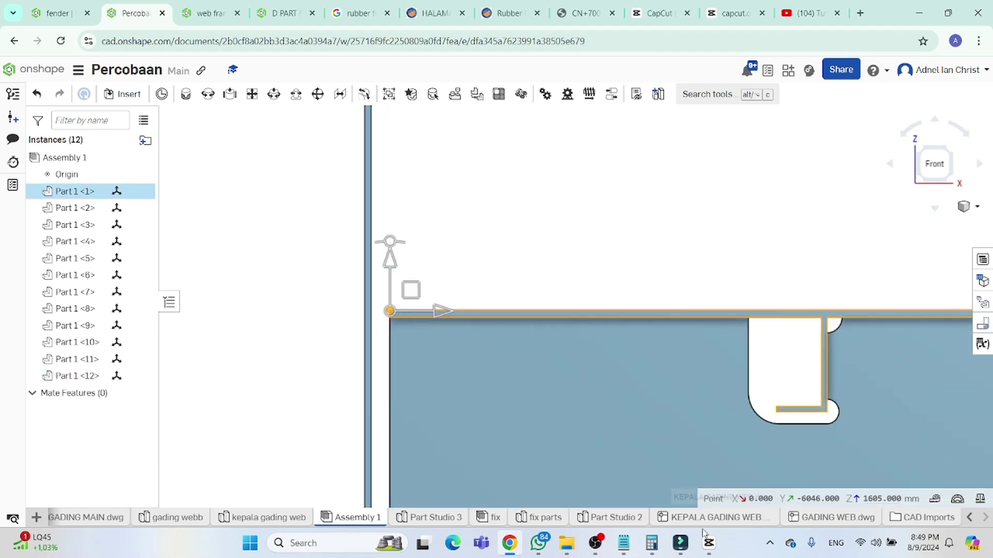
left_click(632, 546)
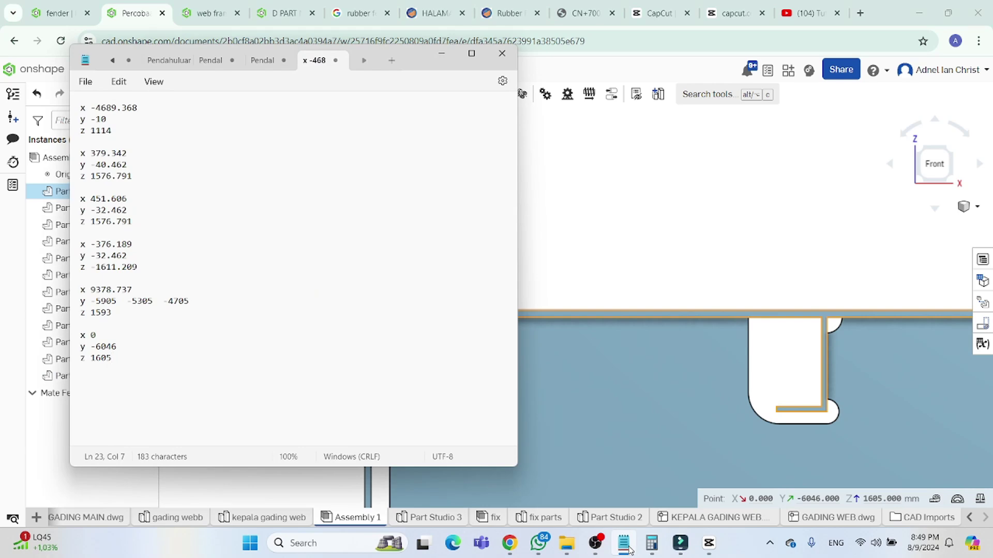
left_click(630, 549)
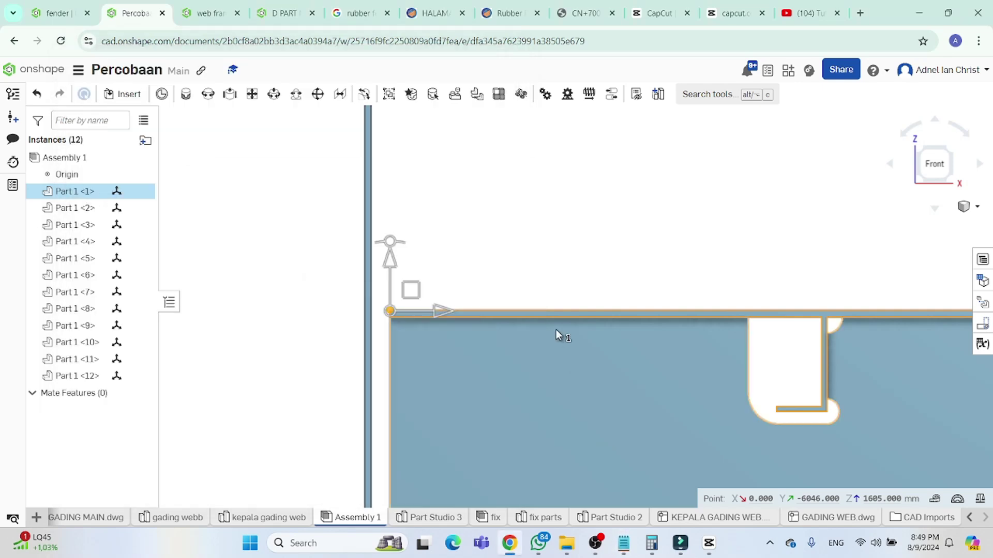
Select the upper corner point on the deck-facing side of the inserted plate, Part 1 <12>, for its coordinates
scroll(532, 269, "down", 6)
scroll(499, 155, "down", 3)
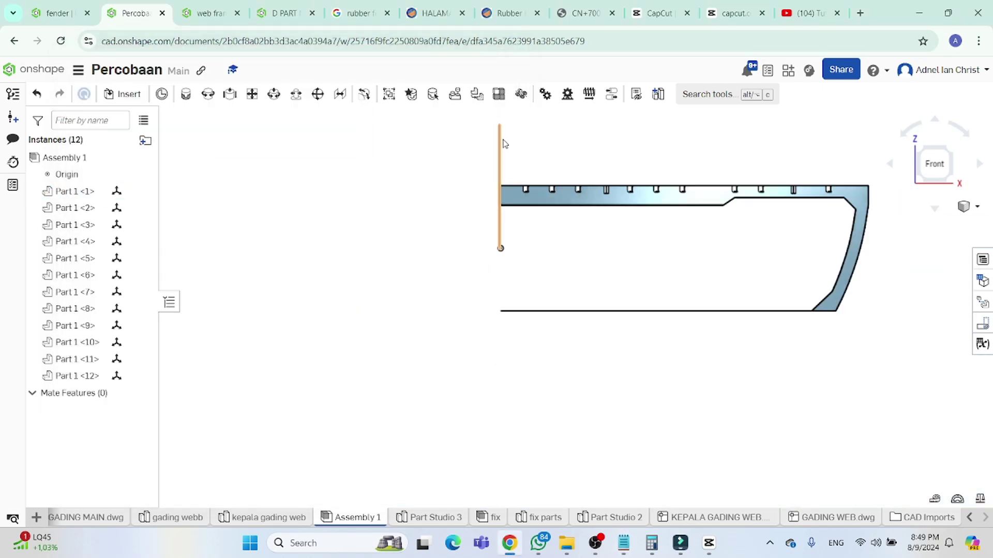
scroll(506, 165, "up", 6)
scroll(507, 135, "down", 3)
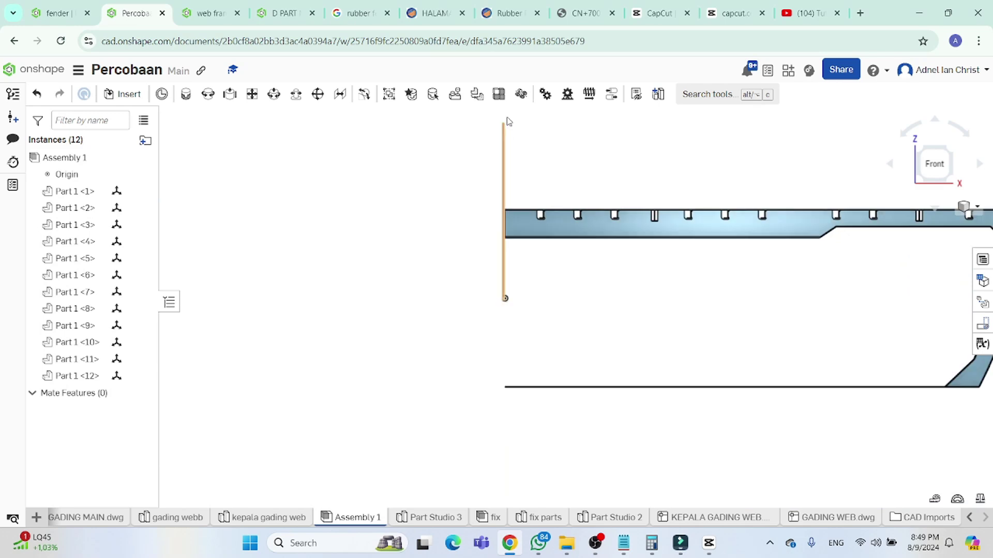
scroll(504, 156, "down", 3)
scroll(479, 243, "up", 8)
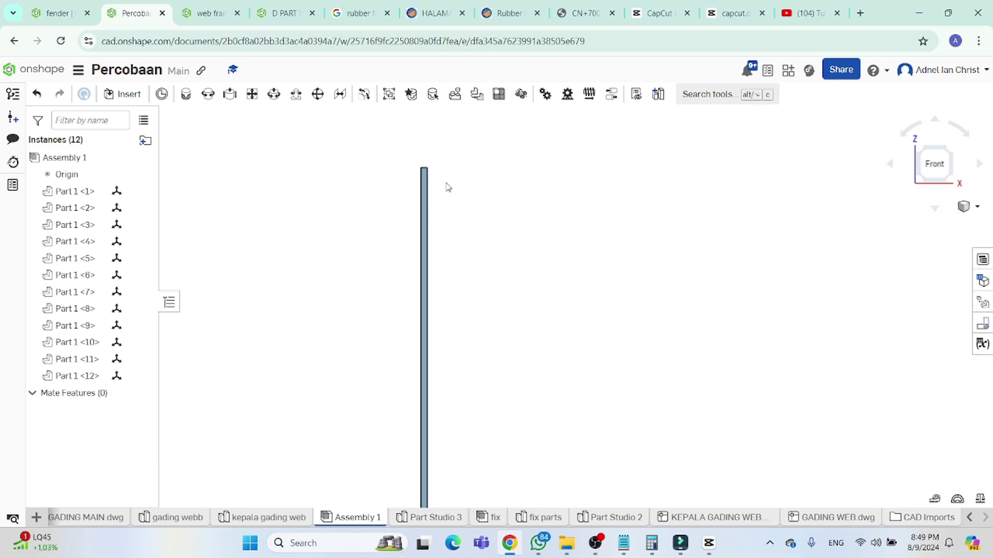
left_click(415, 176)
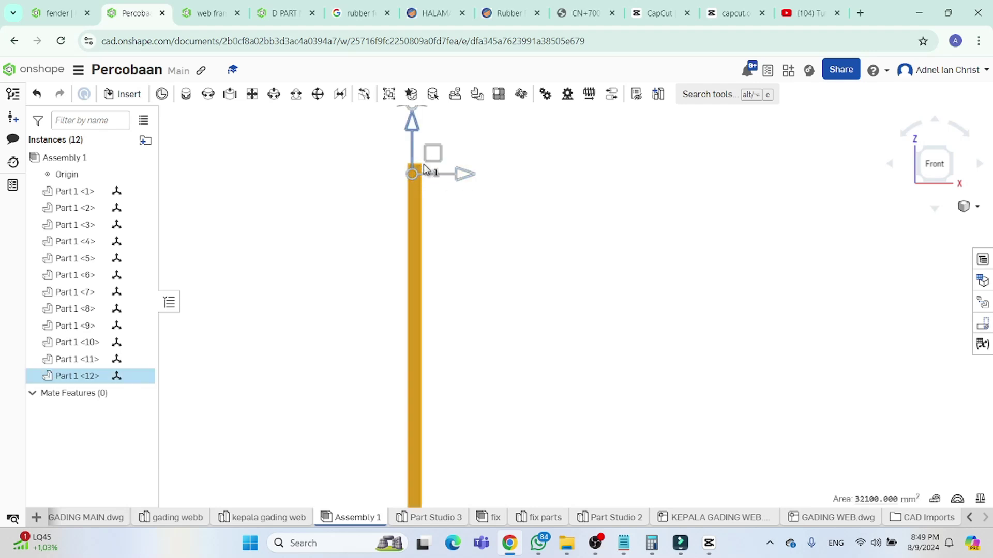
left_click(454, 226)
left_click(420, 166)
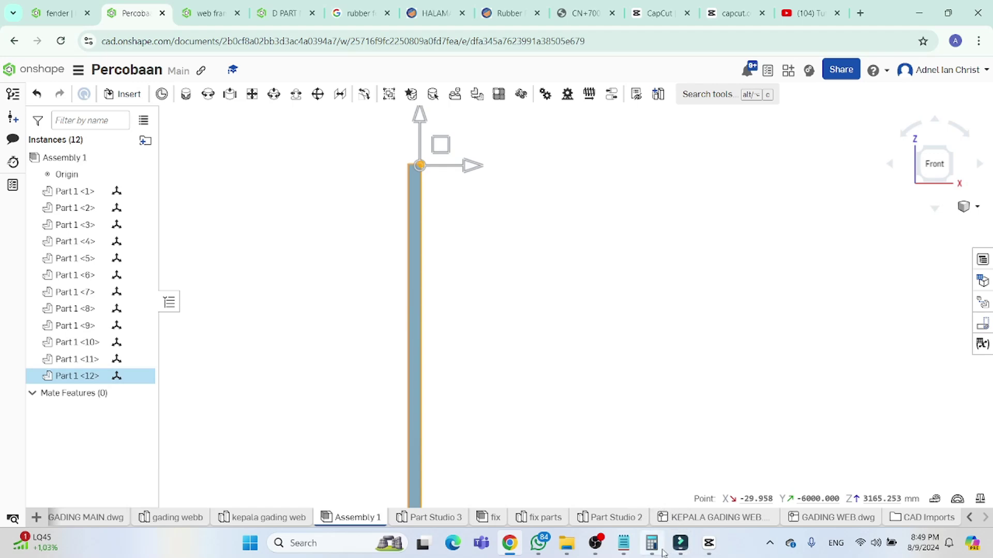
Bring up the coordinate notes and calculate the plate's Z offset as 1605 − 3165.253, highlighting the result's digits
left_click(631, 551)
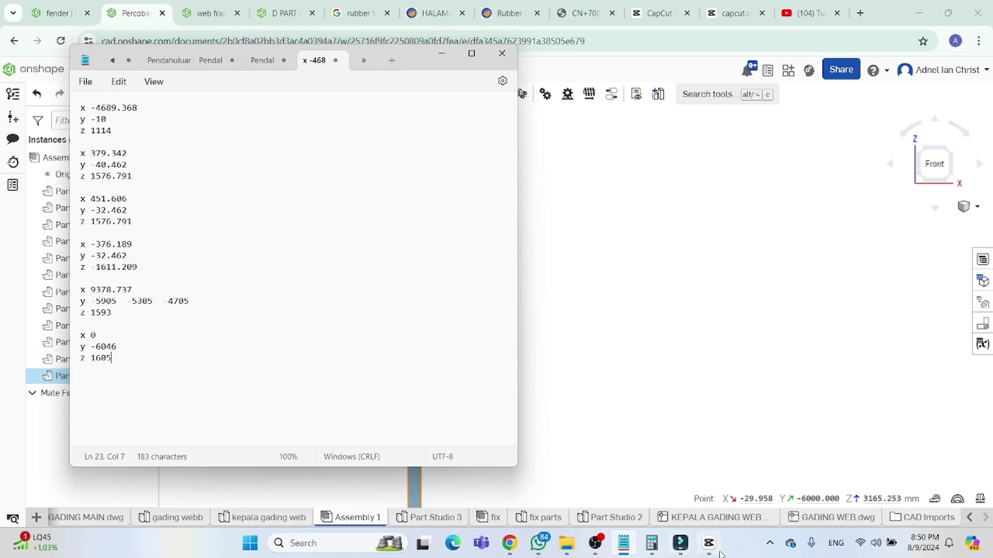
left_click(651, 543)
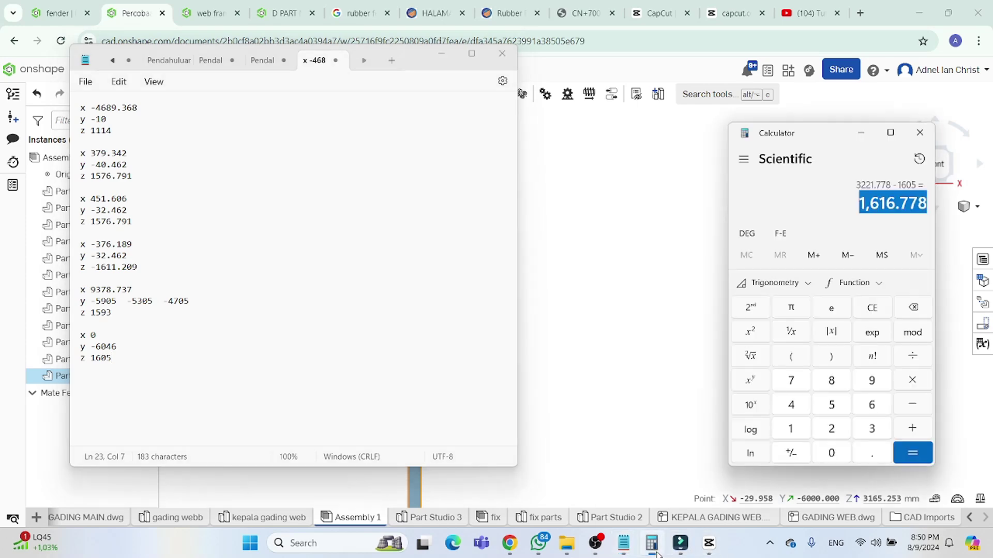
left_click(872, 310)
type("16")
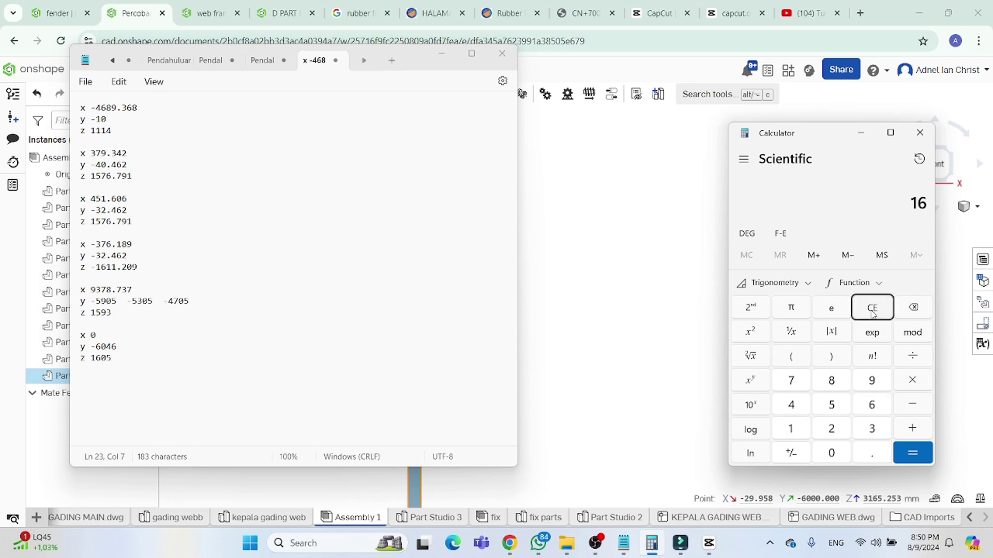
type("05")
type("3,")
type("165.253")
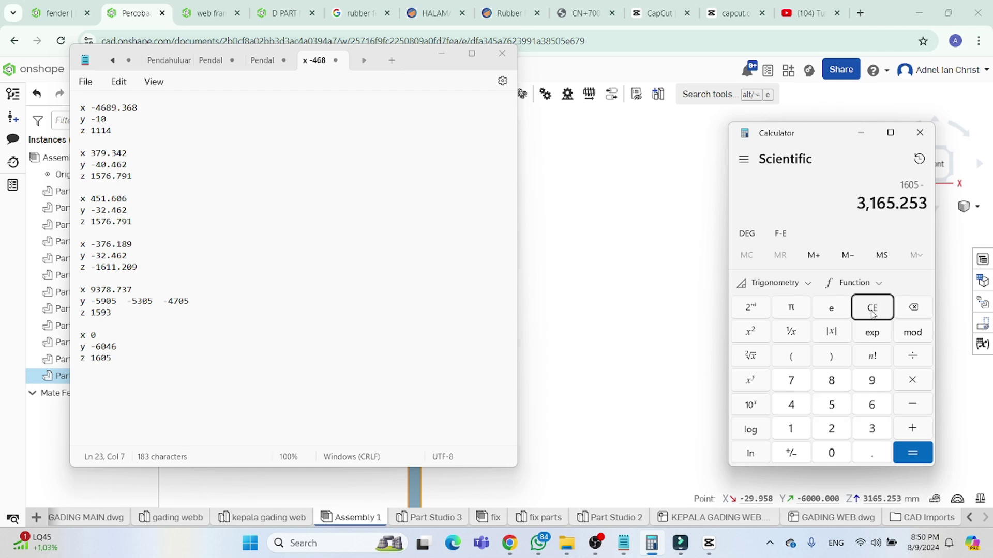
key("Return")
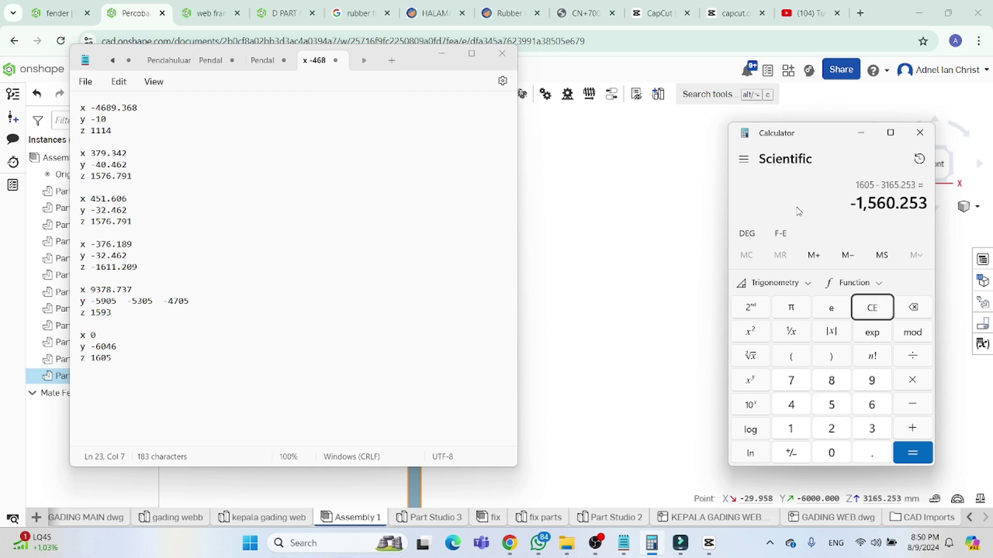
left_click_drag(854, 206, 929, 213)
key("ctrl+c")
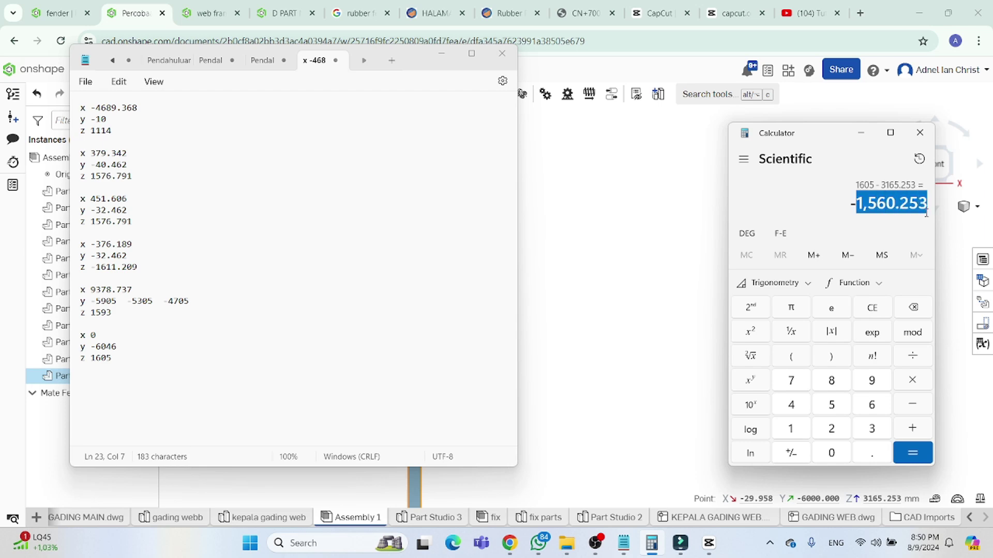
Move the inserted plate, Part 1 <12>, by −1560.253 mm along Z
left_click(603, 233)
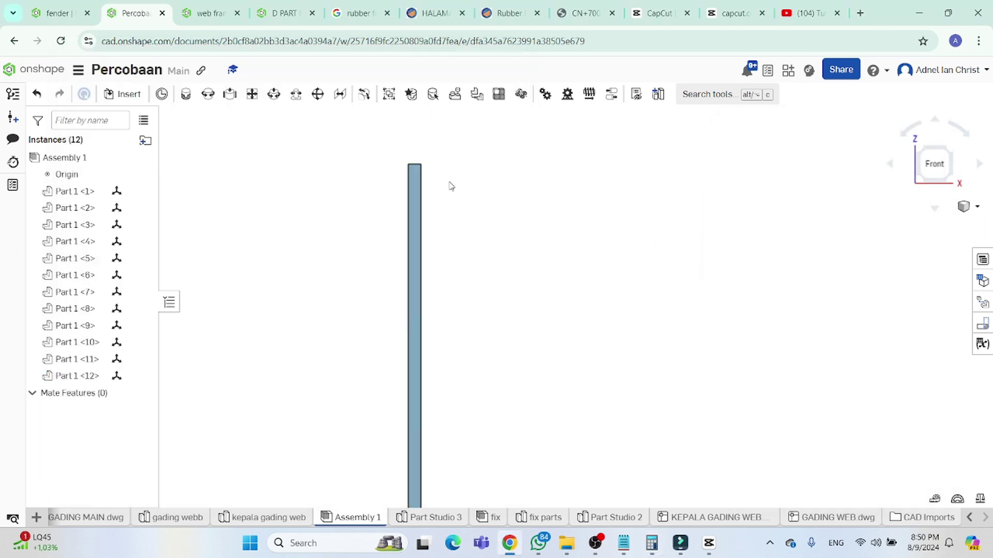
left_click(412, 173)
left_click_drag(415, 157, 413, 188)
key("ctrl+v")
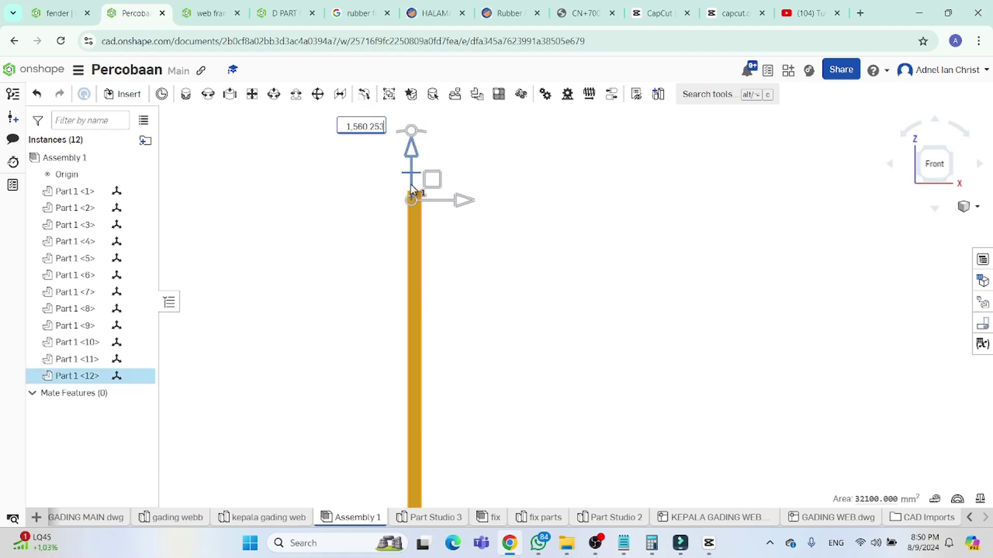
left_click(353, 127)
key("BackSpace")
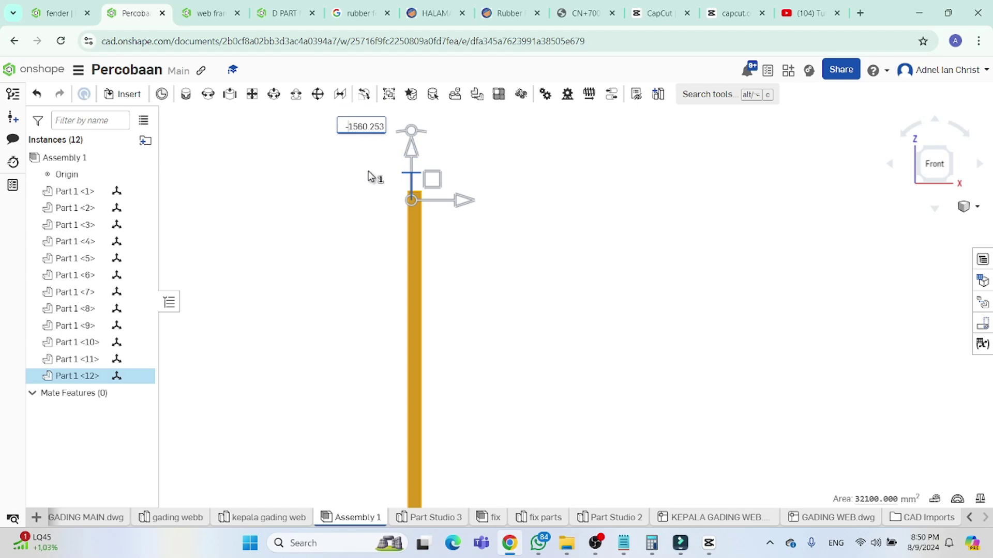
type("-")
key("Return")
scroll(485, 318, "down", 6)
scroll(486, 418, "up", 3)
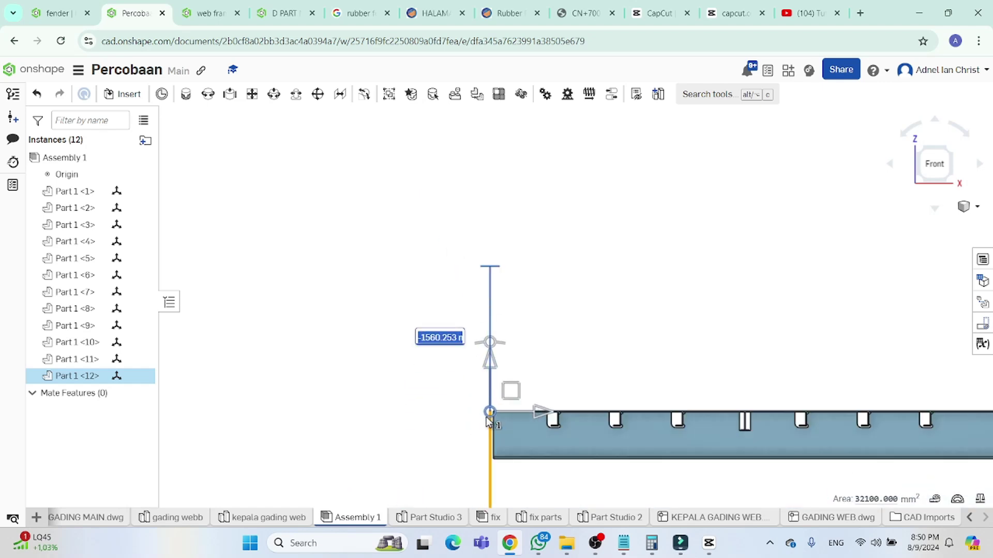
scroll(490, 420, "up", 5)
key("Escape")
Check the coordinates of the plate's upper corner point facing the deck against the coordinate notes
scroll(473, 298, "up", 2)
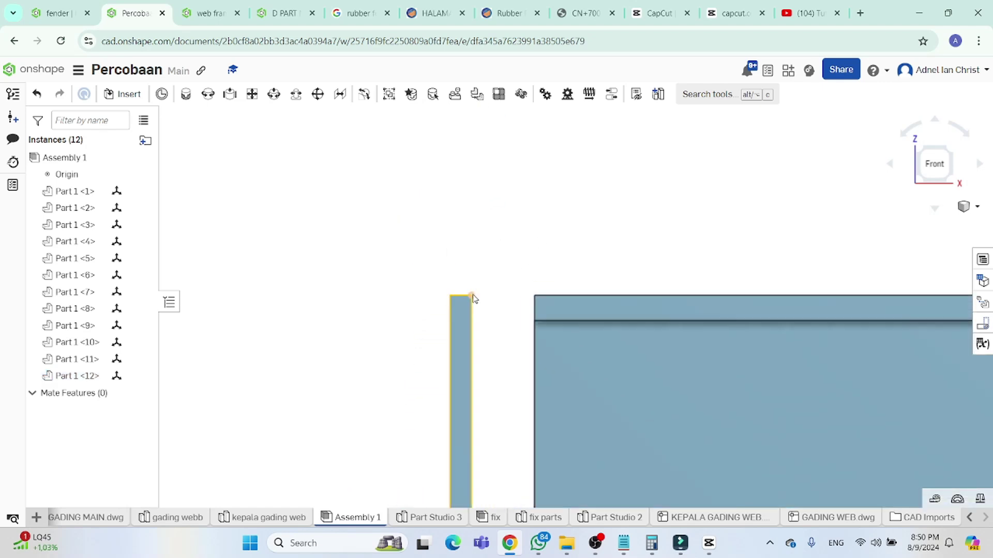
left_click(473, 297)
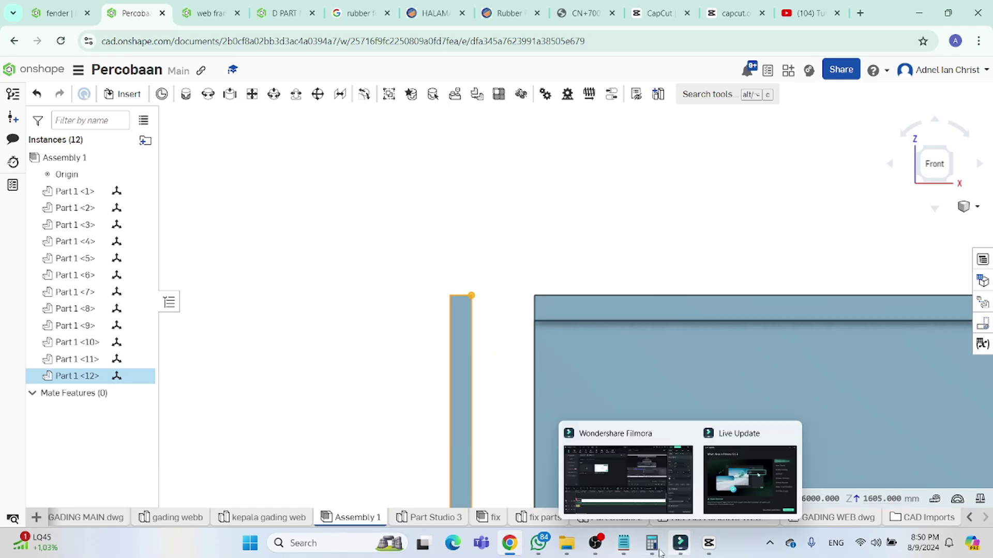
left_click(629, 553)
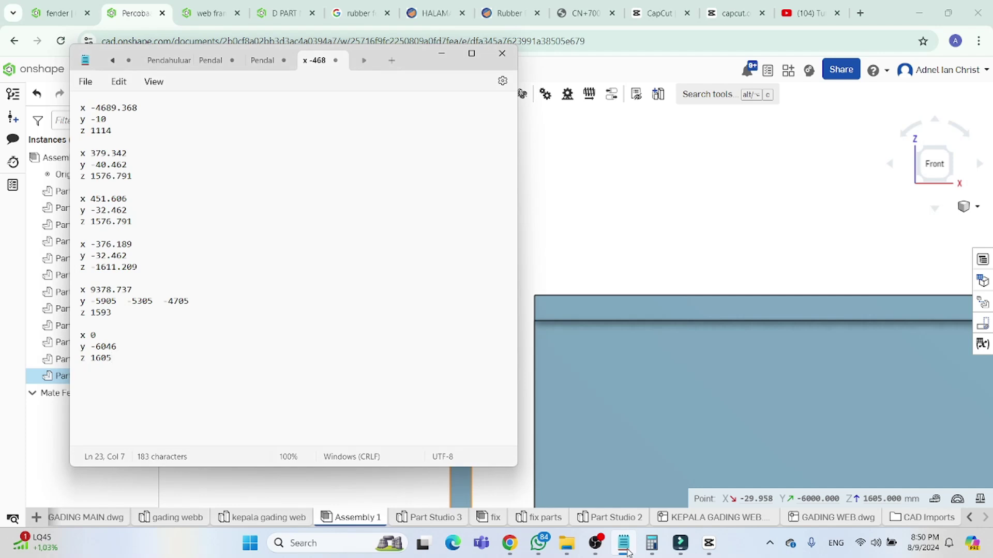
left_click(637, 249)
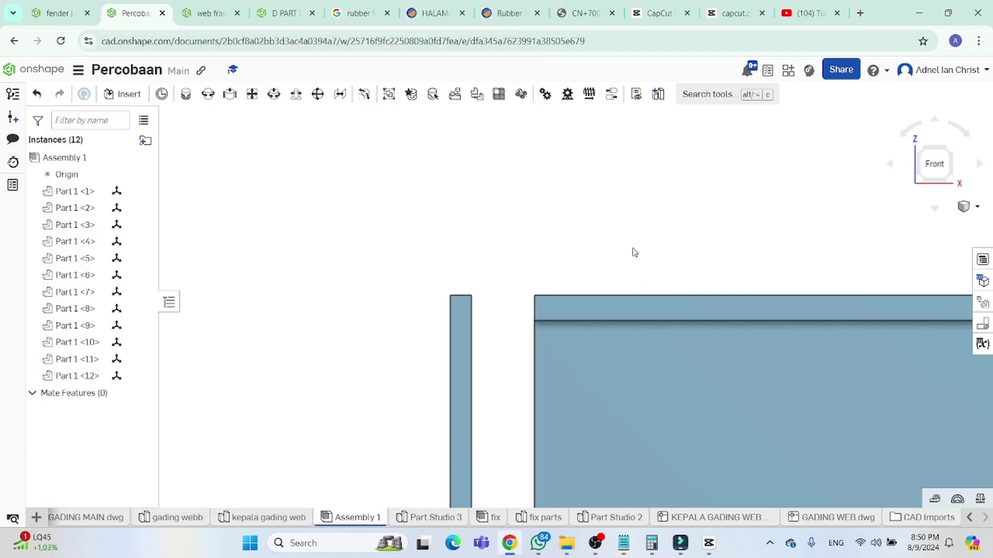
left_click(471, 296)
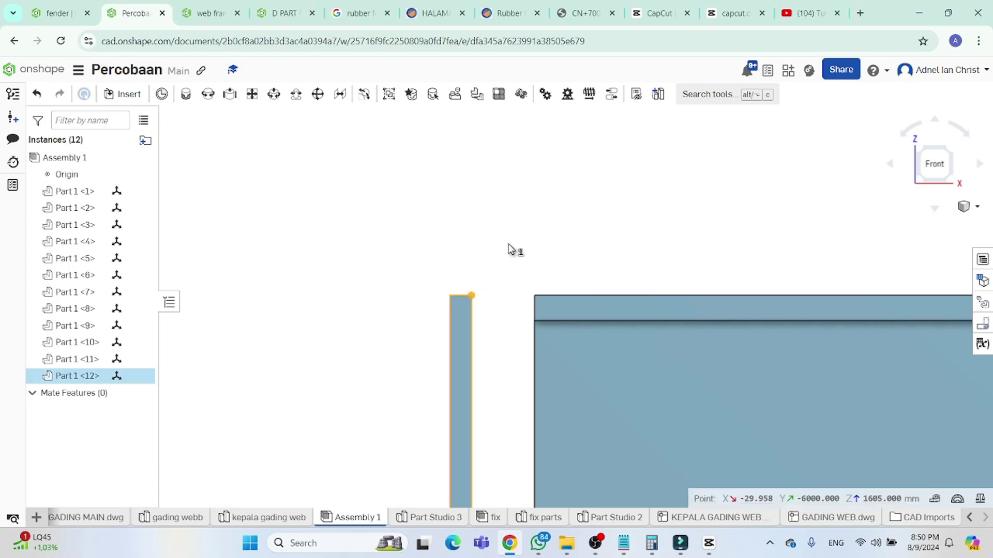
left_click(499, 285)
Move the plate 29.958 mm along X toward the deck section
left_click(468, 307)
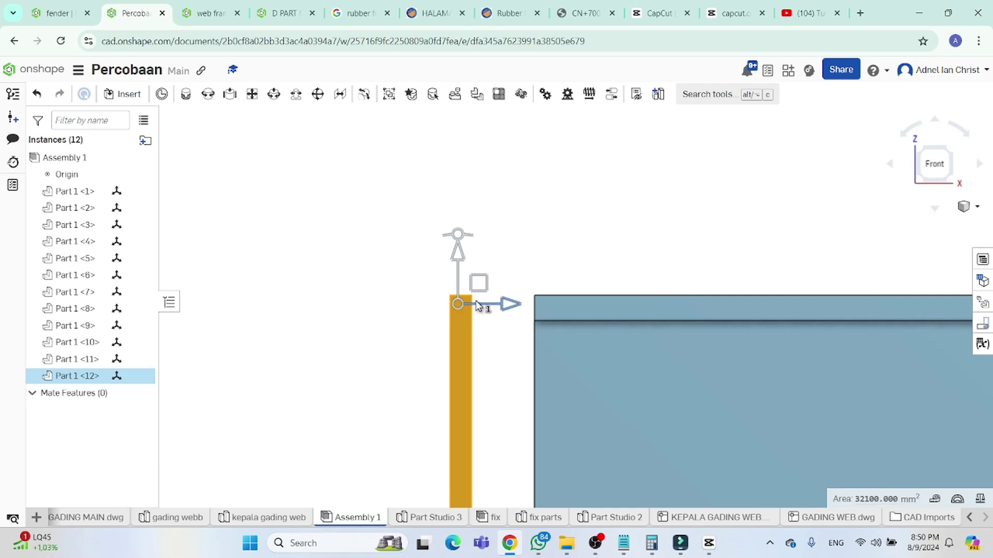
left_click_drag(476, 305, 484, 306)
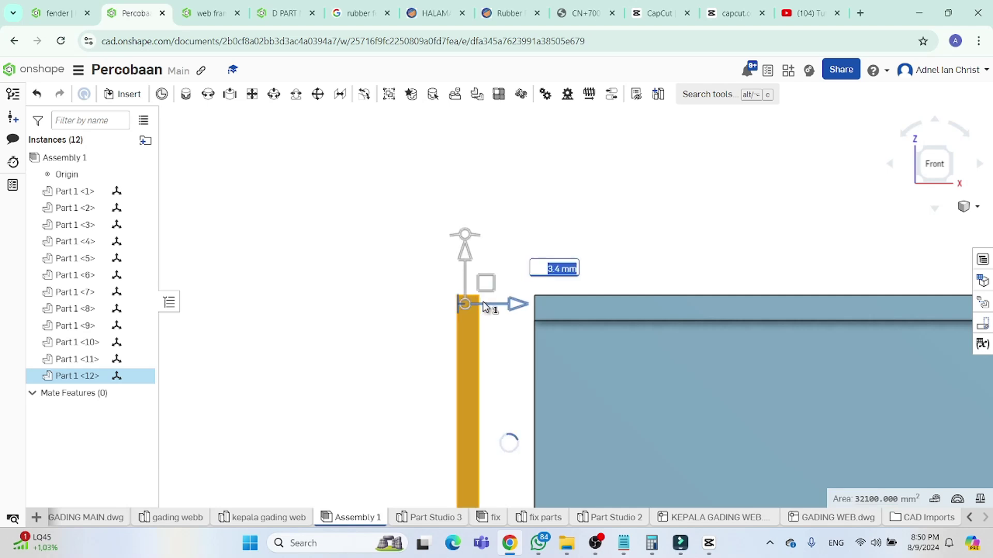
type("29")
key("Return")
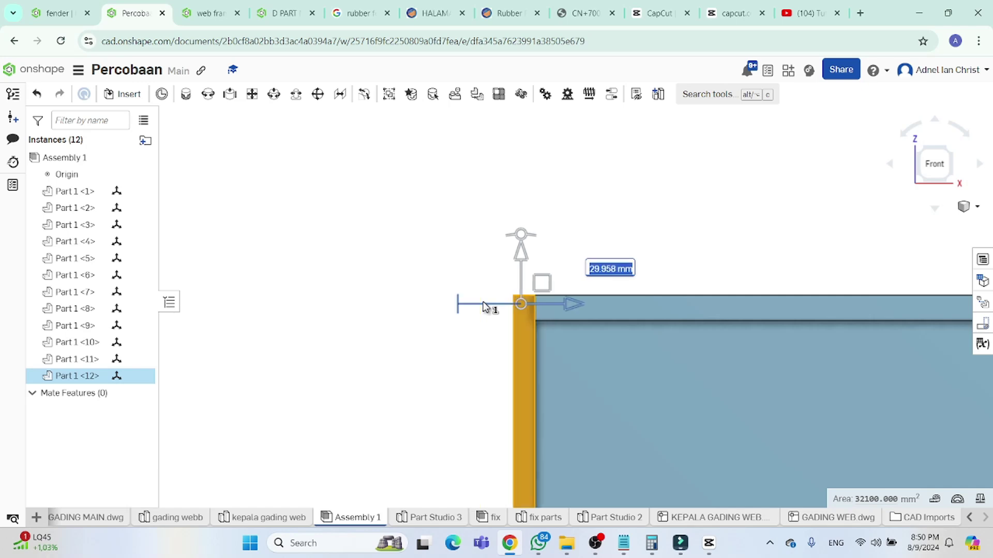
left_click(583, 228)
right_click_drag(583, 228, 628, 238)
In the left view, shift the plate about 42 mm along Y toward the outer edge of the deck shell
left_click(919, 165)
scroll(863, 197, "up", 3)
scroll(760, 197, "down", 4)
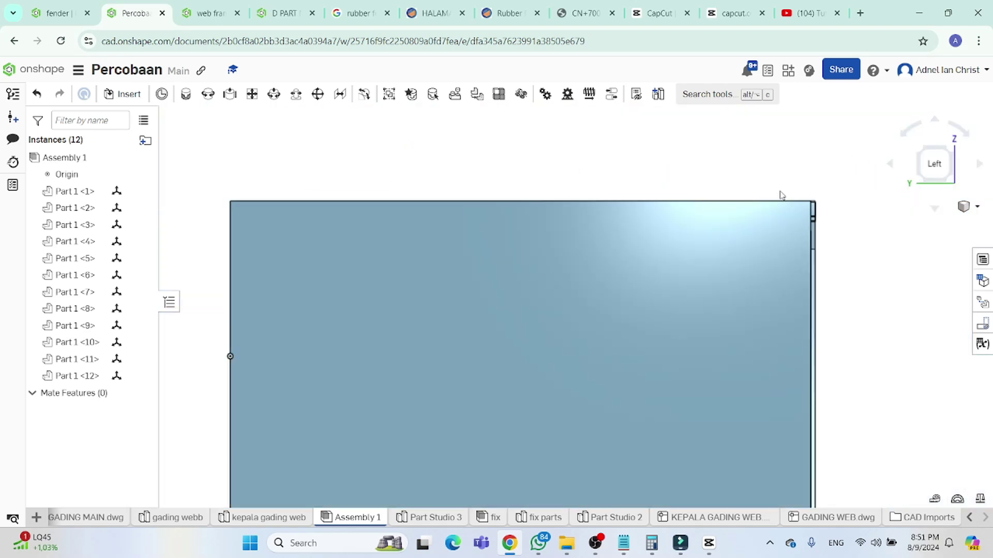
scroll(841, 198, "up", 12)
scroll(747, 241, "down", 3)
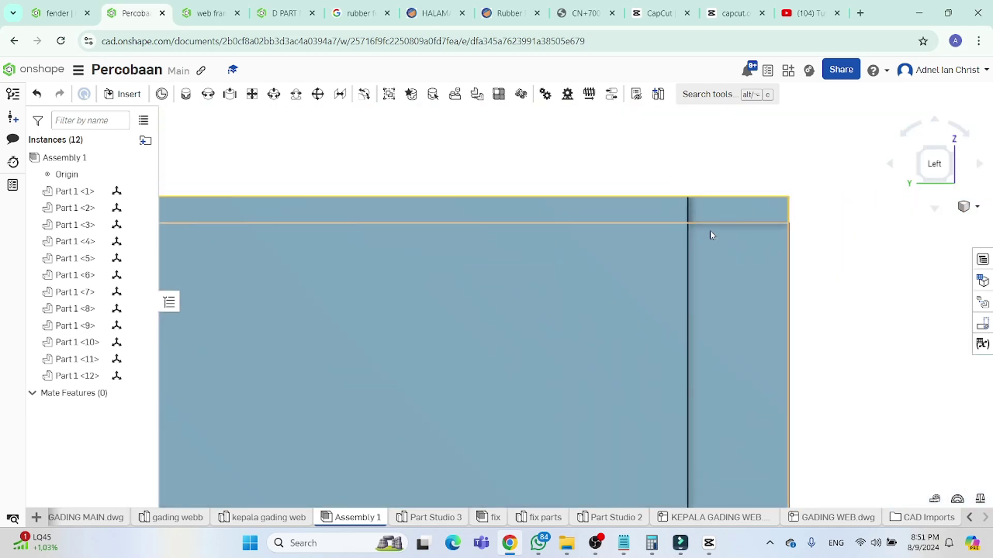
left_click(655, 217)
left_click_drag(660, 218, 714, 215)
left_click(820, 205)
scroll(822, 209, "up", 5)
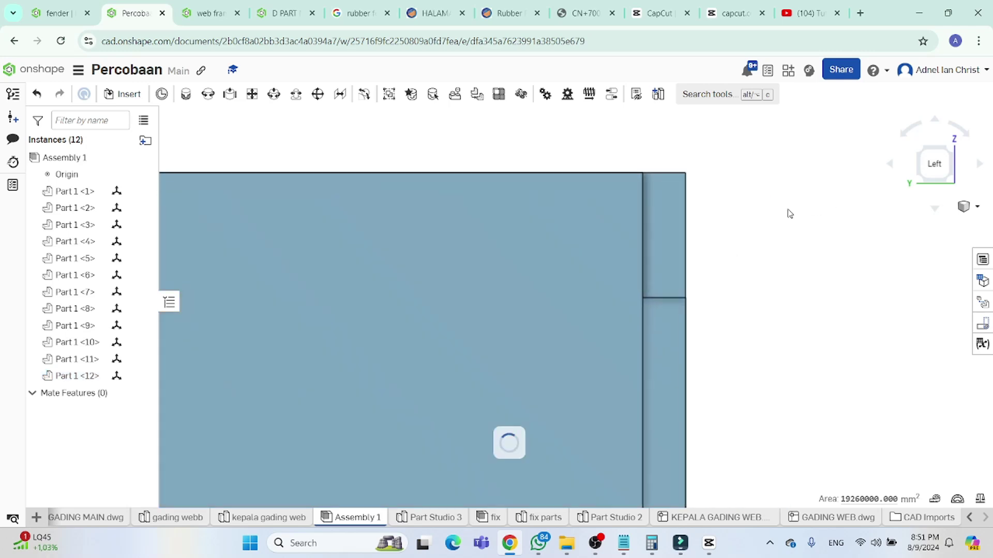
Check the coordinates of the shell's upper outer corner point and of the plate's upper corner point
left_click(686, 173)
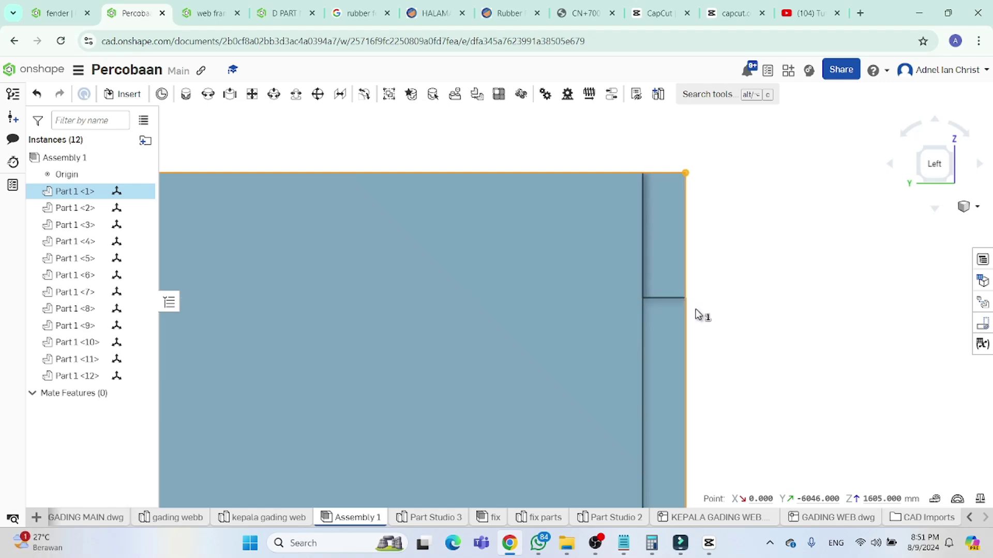
left_click(730, 276)
left_click(643, 174)
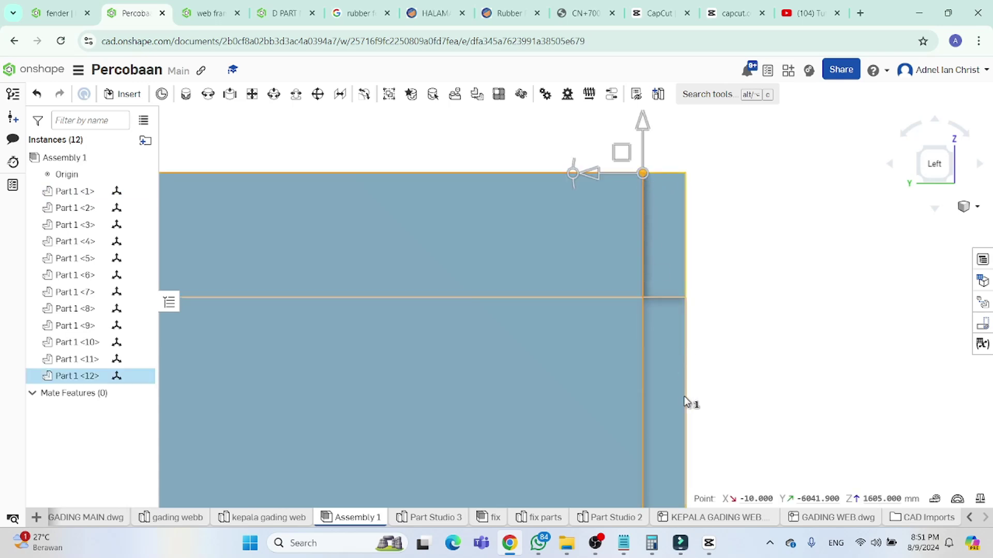
Calculate the plate's remaining Y offset as 6046 − 6041.9 in the calculator, then close it
left_click(653, 546)
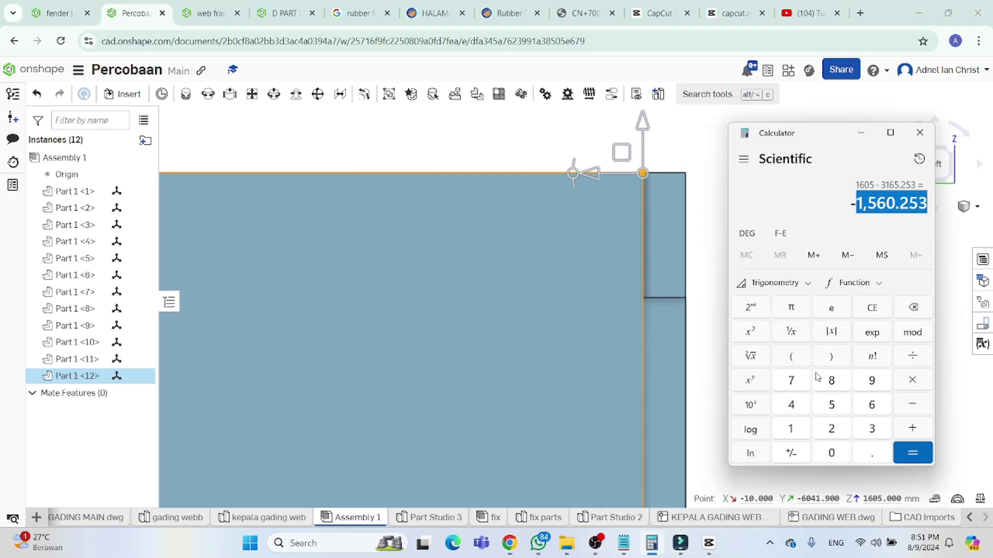
left_click(871, 308)
left_click(872, 404)
left_click(832, 453)
left_click(791, 405)
left_click(872, 405)
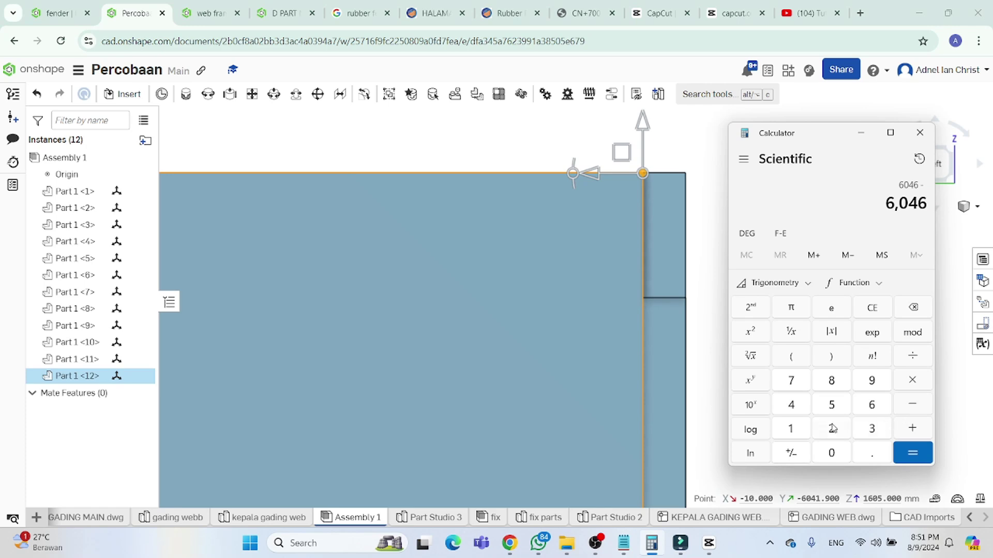
left_click(871, 406)
left_click(831, 453)
left_click(791, 405)
left_click(790, 429)
left_click(873, 455)
left_click(873, 381)
left_click(912, 450)
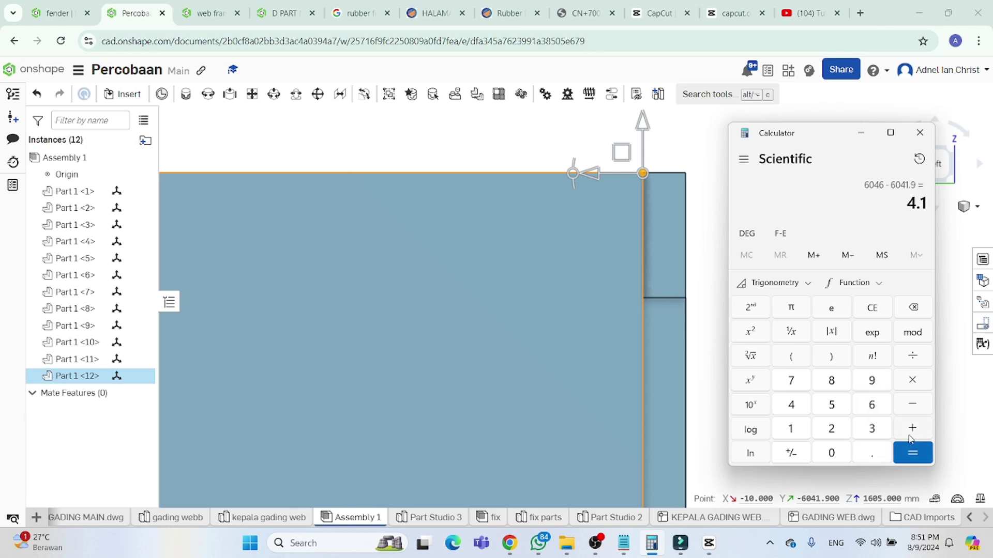
left_click(920, 133)
Move the plate by −4.1 mm along Y to line up with the shell's outer edge
left_click_drag(590, 173, 633, 172)
type("--4.1")
key("Return")
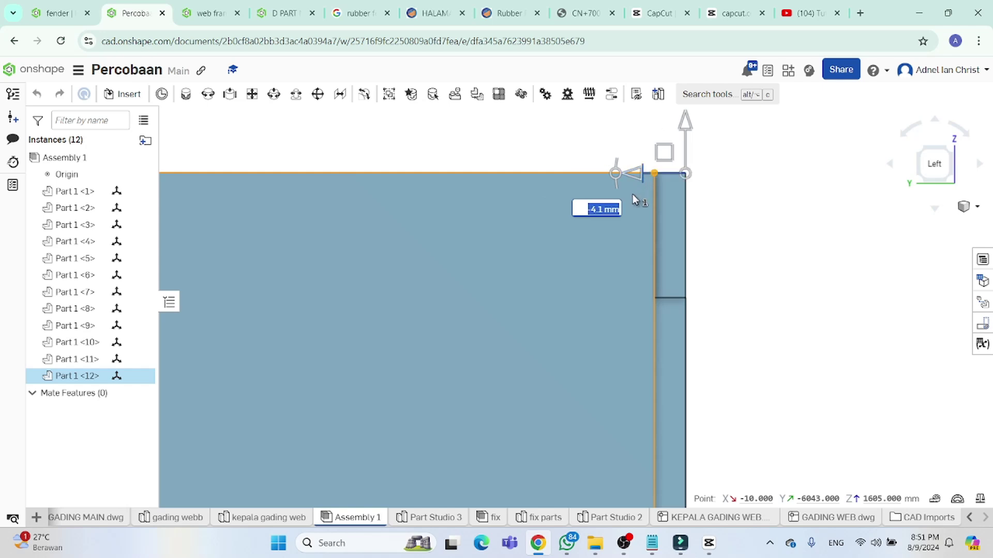
left_click(753, 245)
Examine the whole assembly in 3D, checking how the plate sits against the deck and frames
right_click_drag(831, 315, 824, 320)
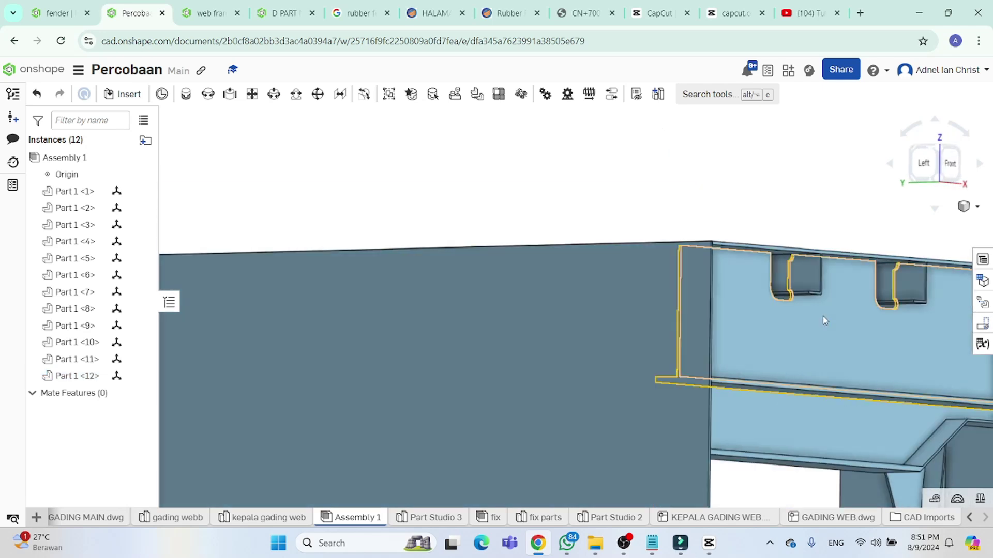
scroll(823, 318, "down", 10)
scroll(595, 330, "down", 1)
scroll(795, 349, "up", 6)
scroll(748, 309, "down", 6)
scroll(882, 267, "up", 3)
scroll(582, 345, "up", 2)
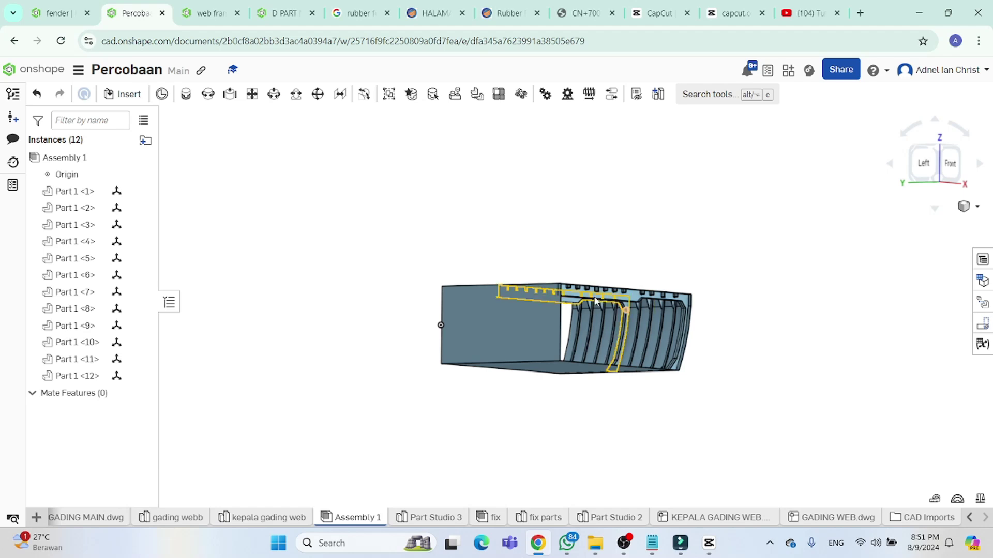
scroll(601, 302, "up", 2)
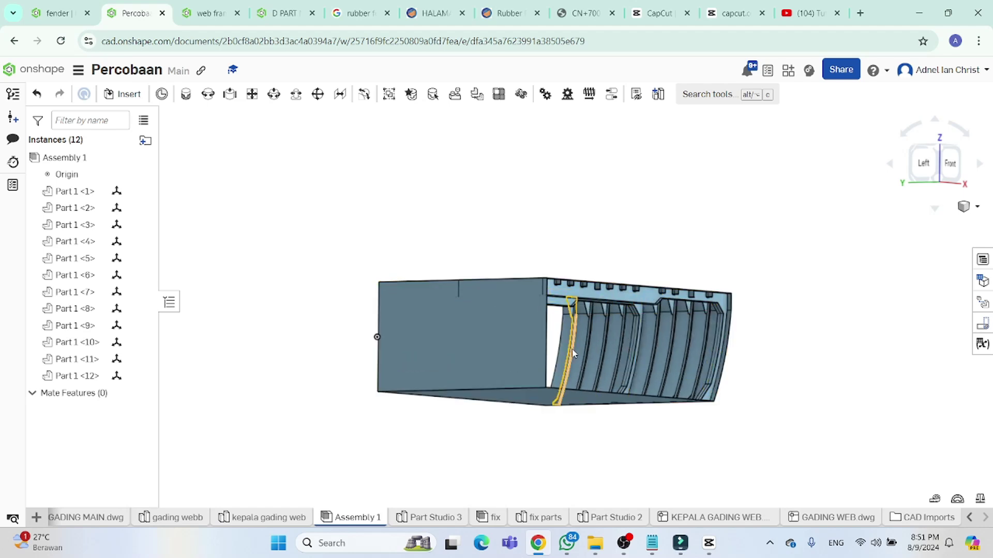
Export Assembly 1 as an ACIS file named jadi
right_click(364, 518)
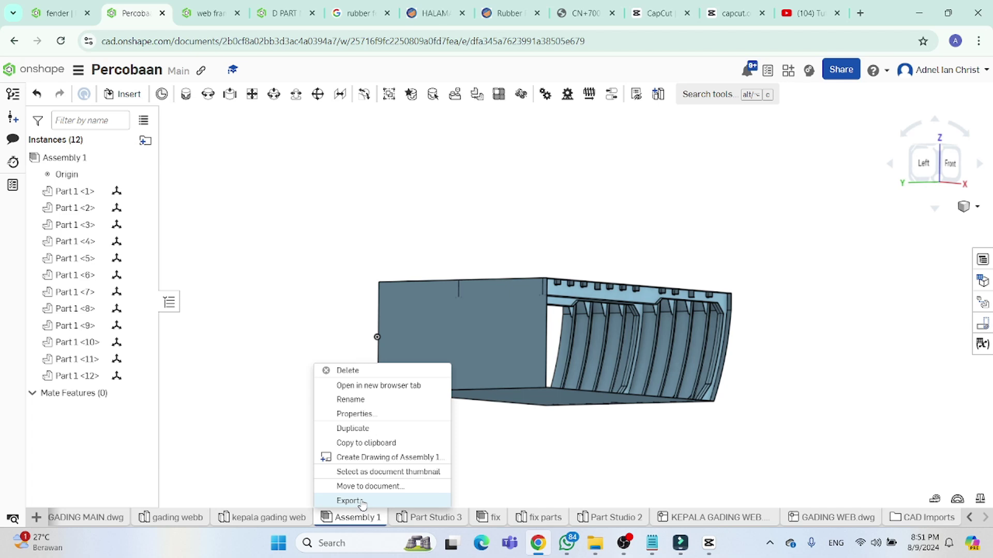
left_click(350, 501)
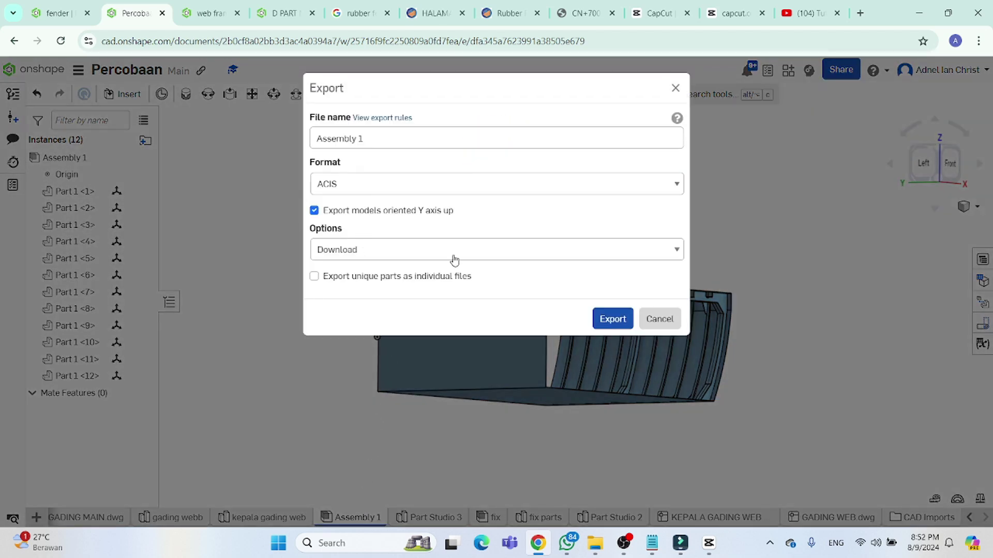
left_click_drag(366, 140, 256, 147)
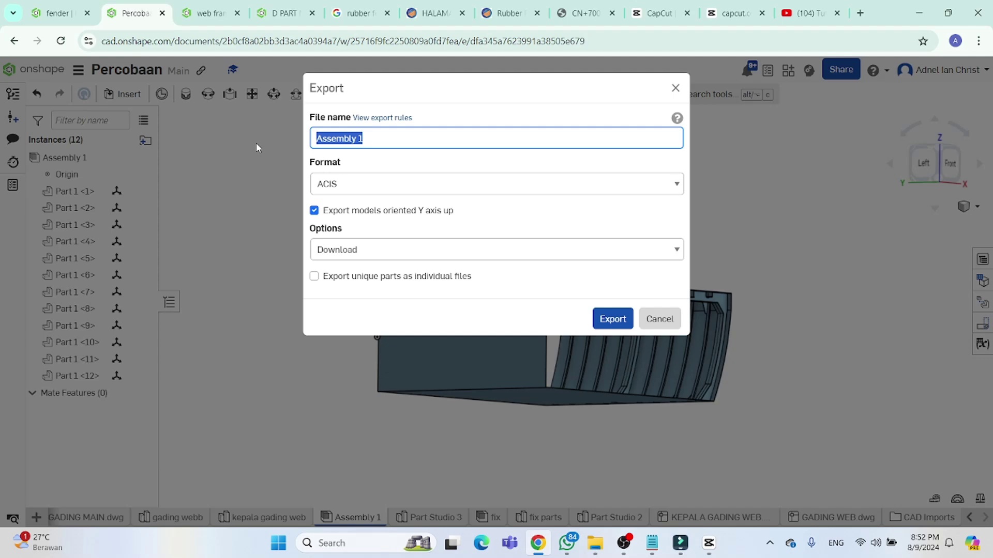
type("jadi")
key("Return")
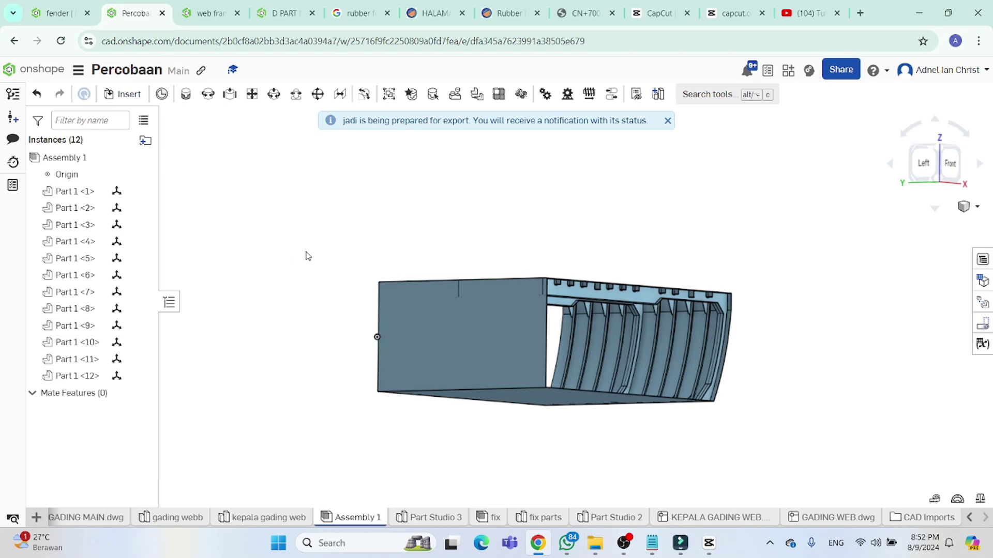
Import the jadi ACIS file from Downloads into this document, keeping appearances, and dismiss the notifications
left_click(36, 517)
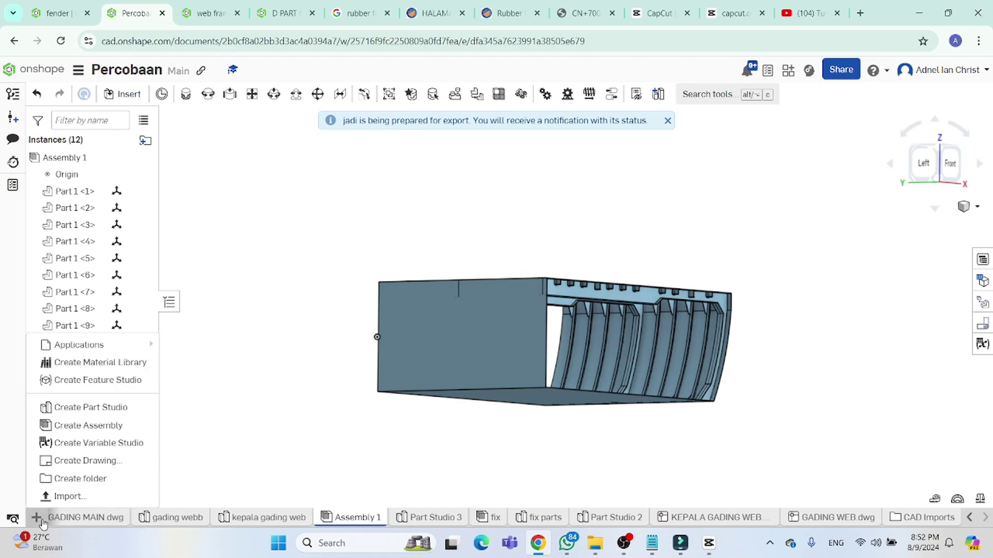
left_click(60, 497)
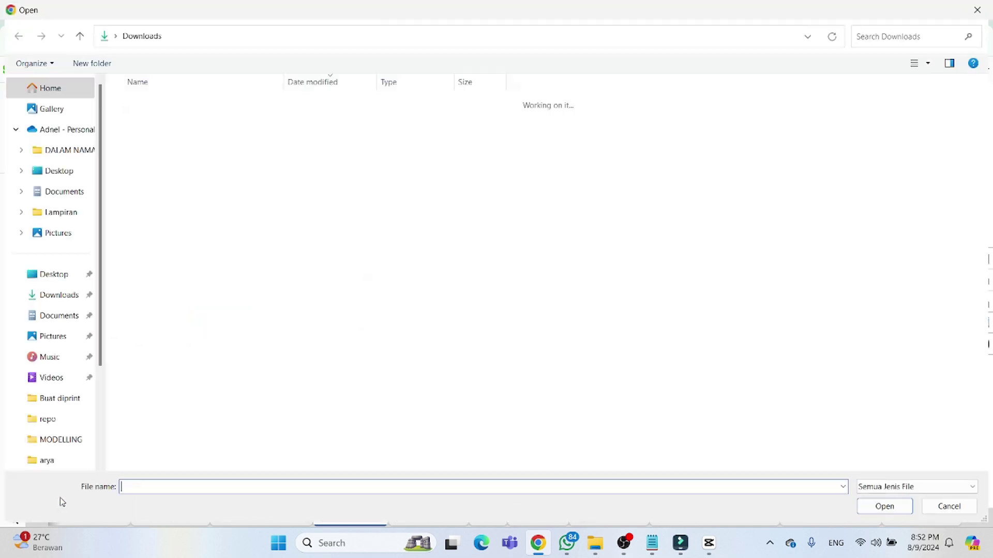
left_click(160, 123)
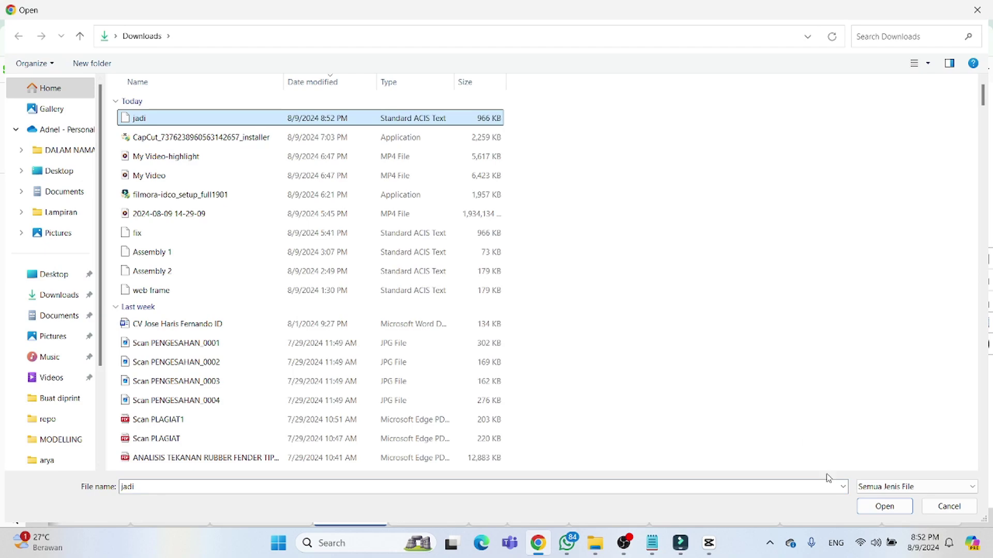
left_click(865, 511)
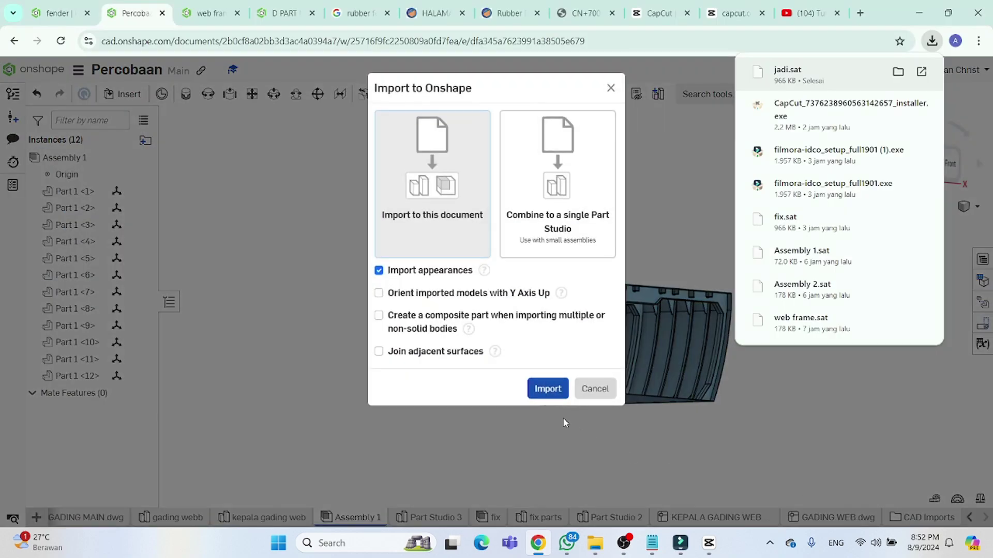
left_click(547, 388)
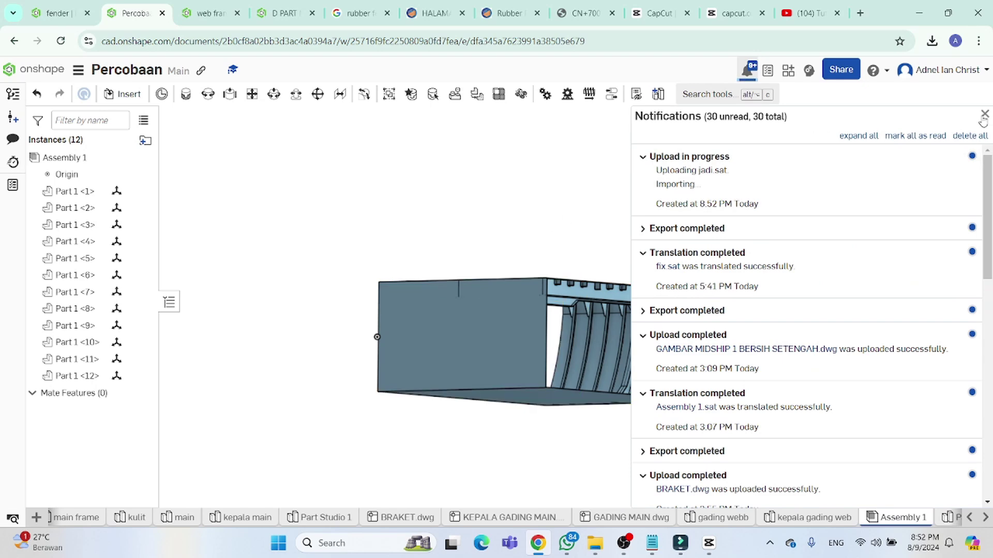
left_click(563, 177)
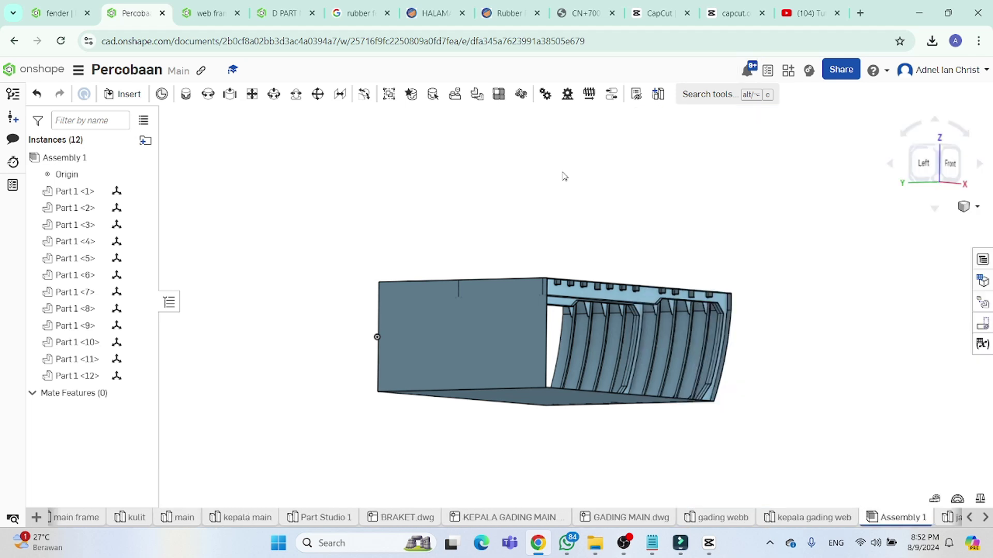
Open the Part Studio of the imported jadi model
left_click(985, 518)
right_click(985, 518)
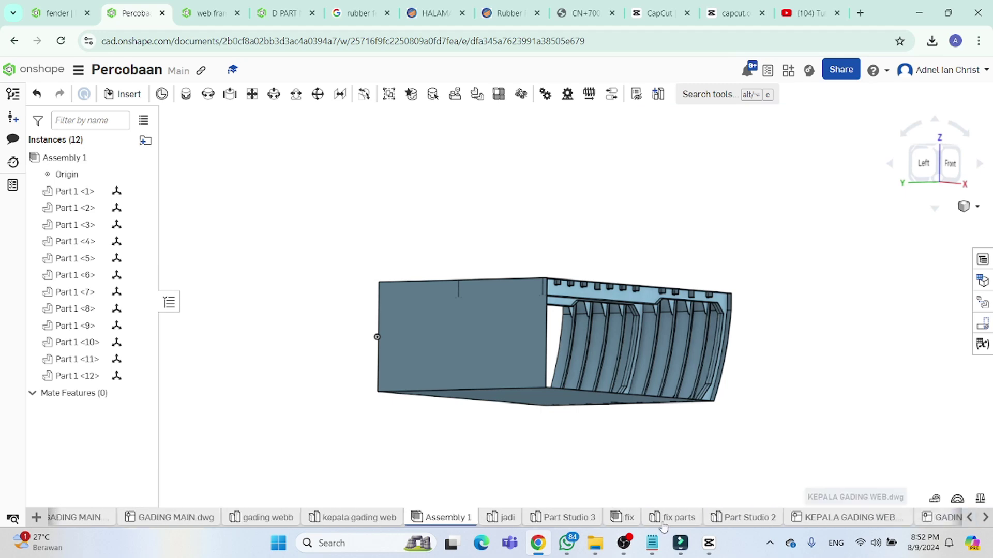
left_click(496, 519)
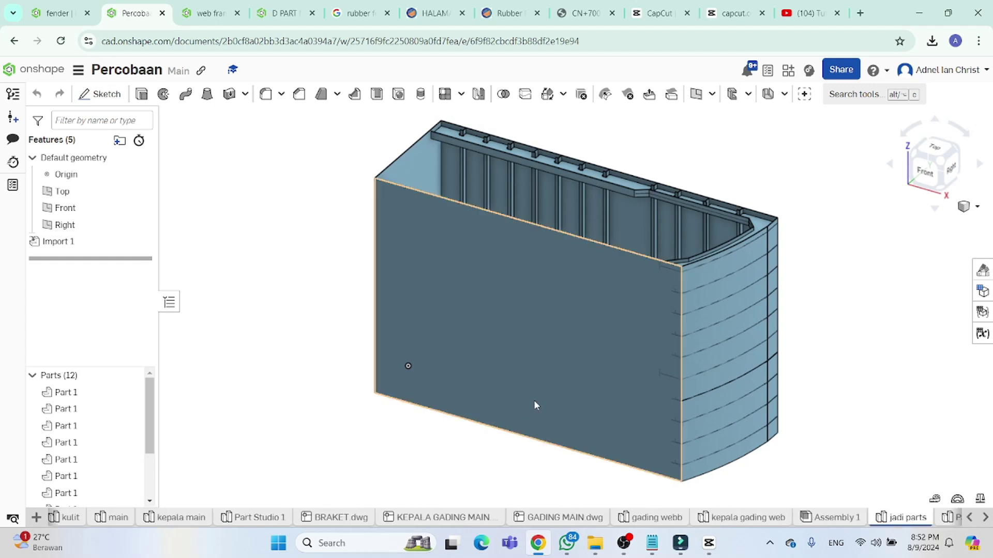
Try to combine all parts of the imported hull section with a Boolean
right_click_drag(752, 200, 762, 260)
left_click_drag(762, 456, 397, 198)
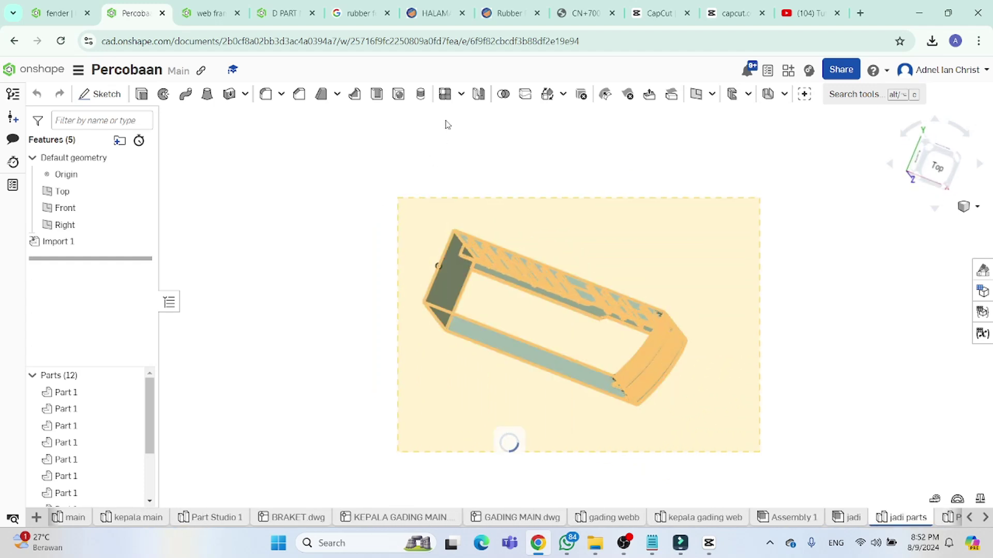
left_click(503, 93)
left_click(273, 115)
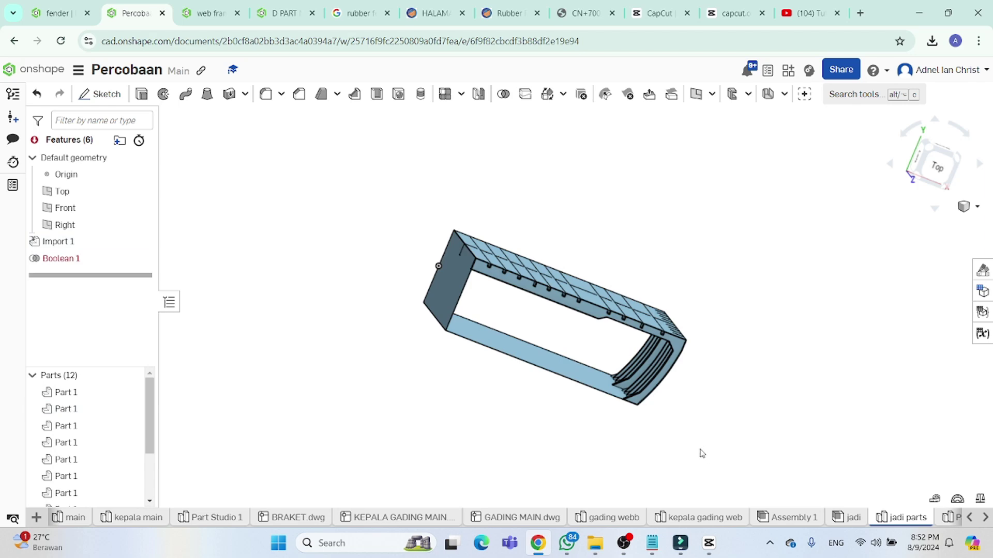
Bring up the available actions for the Boolean feature
right_click(82, 258)
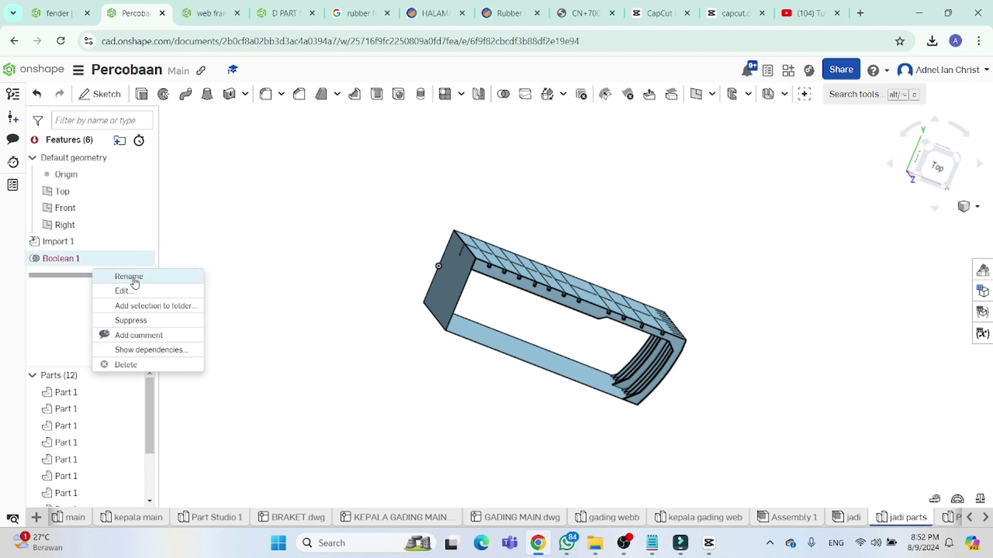